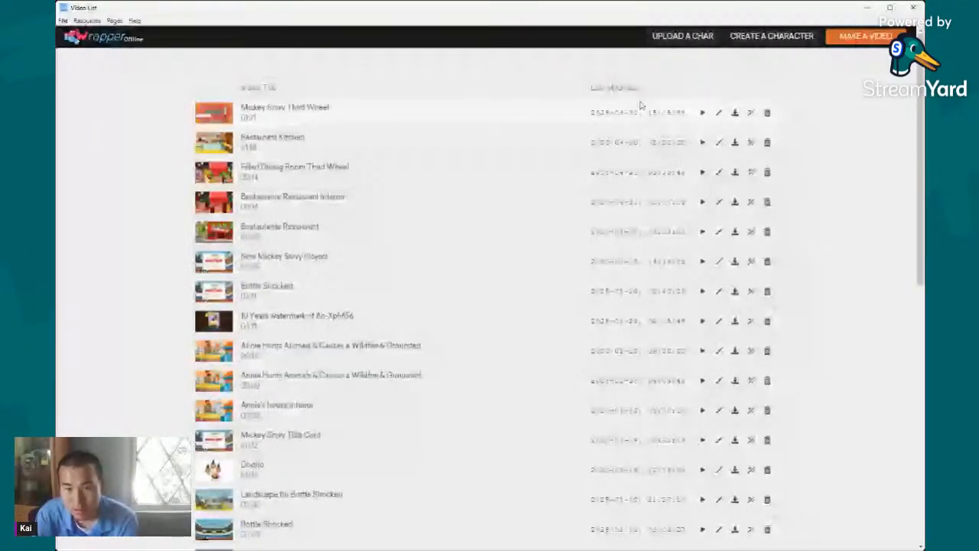
- Open the most recently modified video in the Video List for editing
left_click(719, 112)
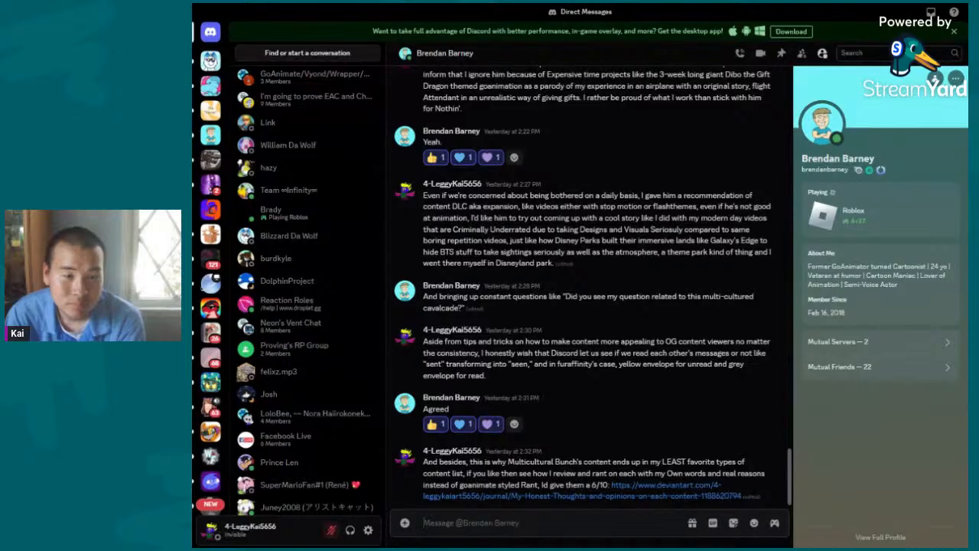
scroll(490, 227, "up", 5)
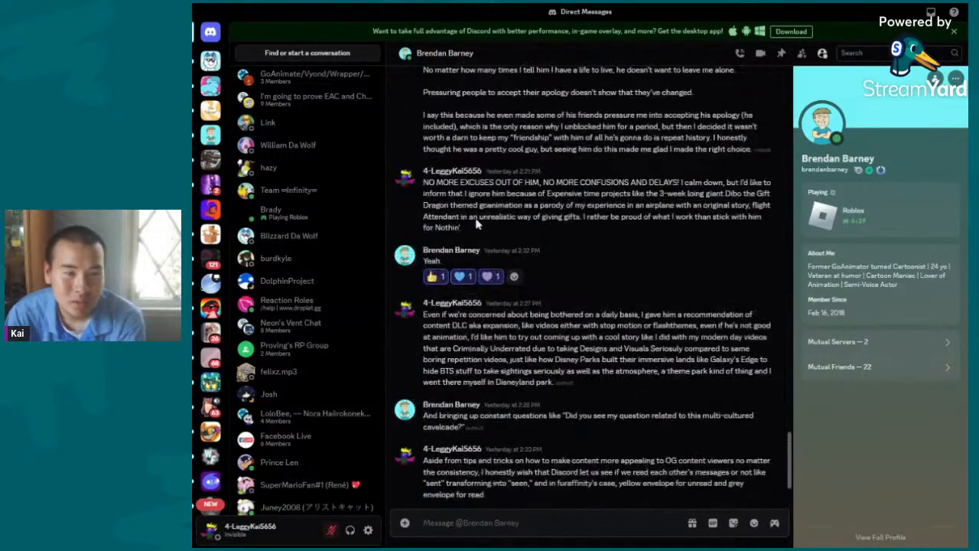
scroll(491, 228, "up", 10)
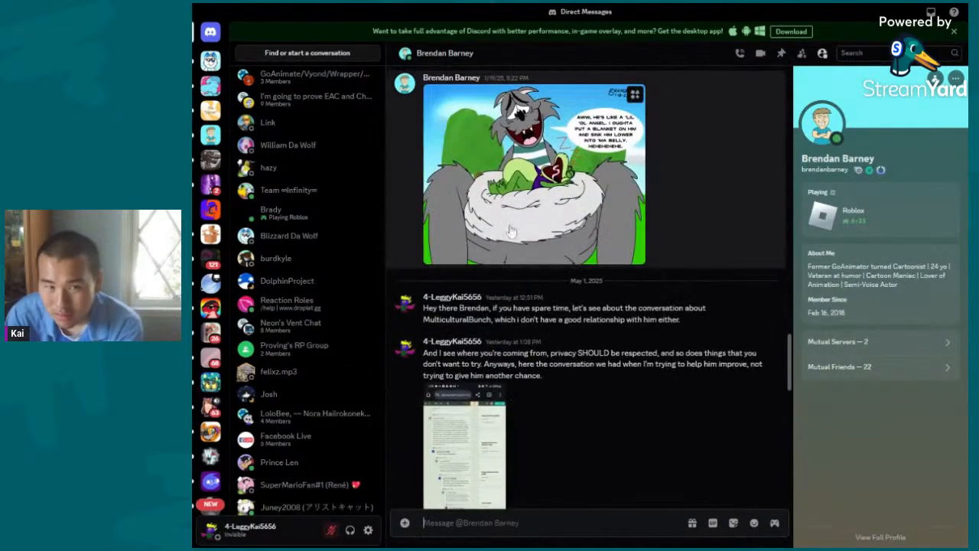
scroll(510, 231, "down", 3)
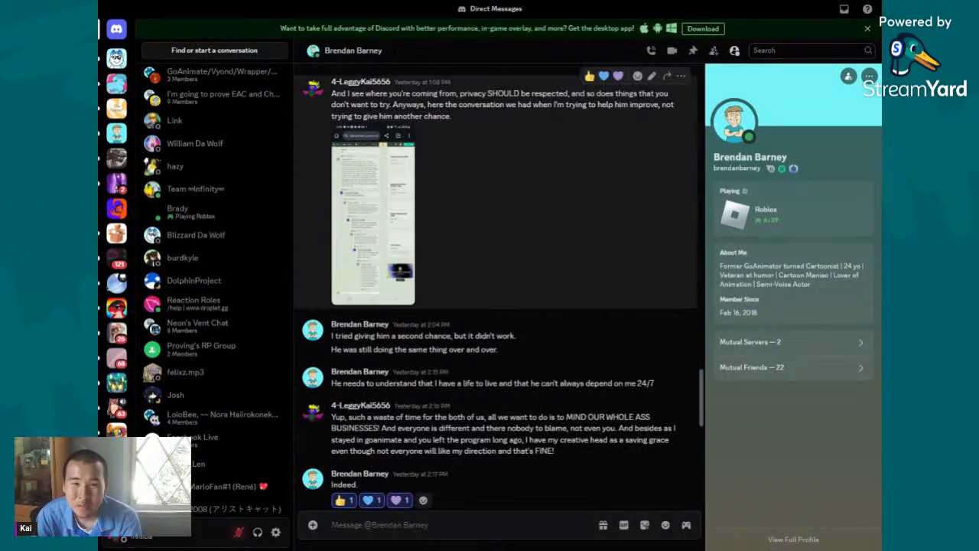
left_click_drag(457, 105, 536, 170)
left_click(539, 204)
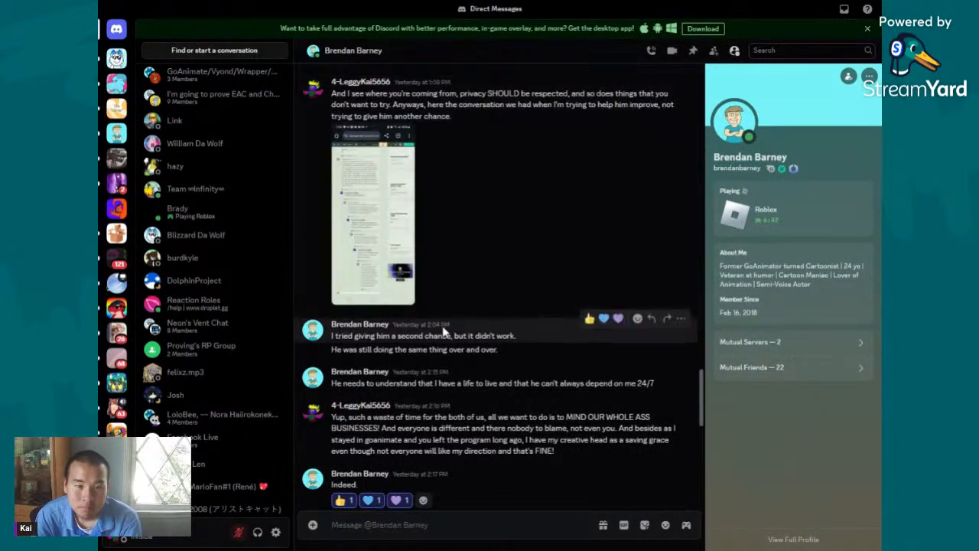
left_click_drag(410, 337, 523, 361)
left_click(520, 353)
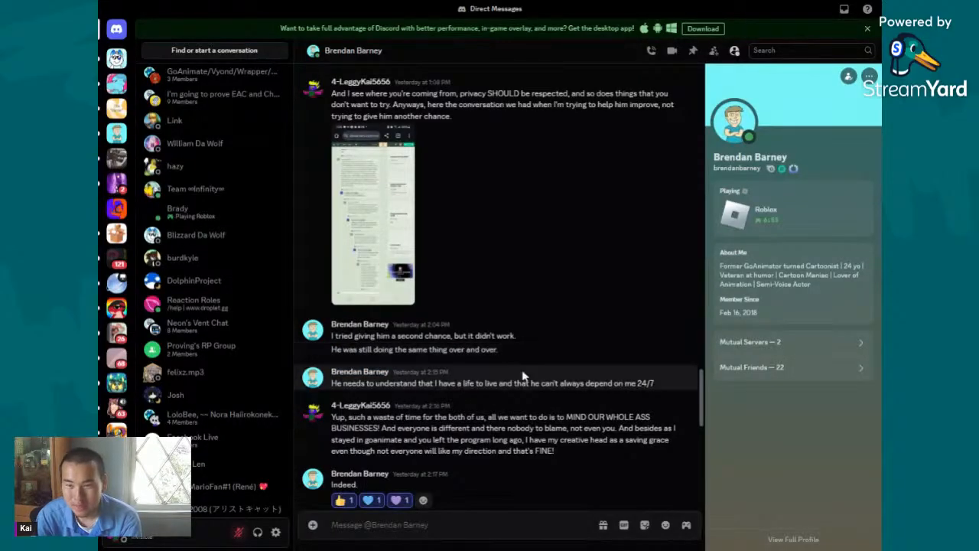
double_click(337, 384)
left_click(660, 385, "shift")
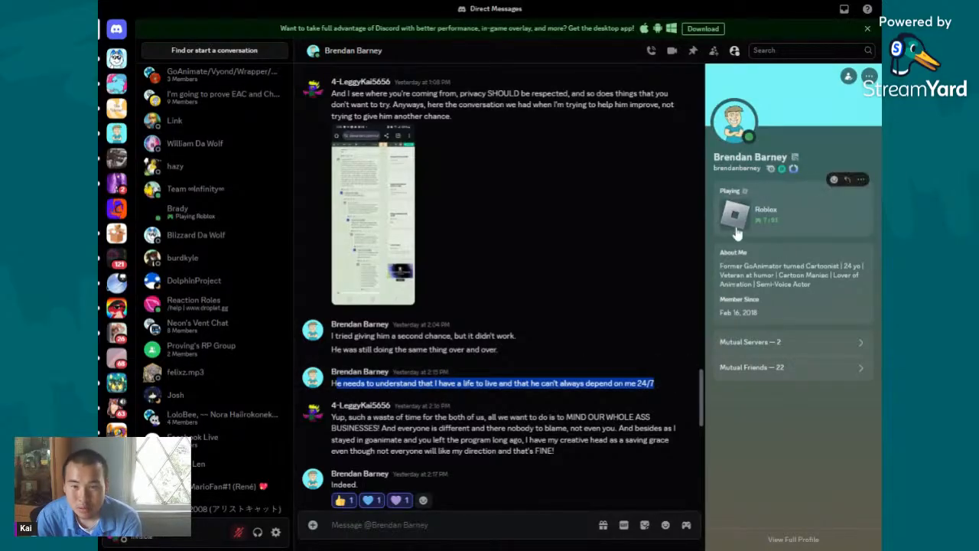
left_click(335, 418)
left_click_drag(375, 429, 584, 429)
scroll(528, 352, "down", 3)
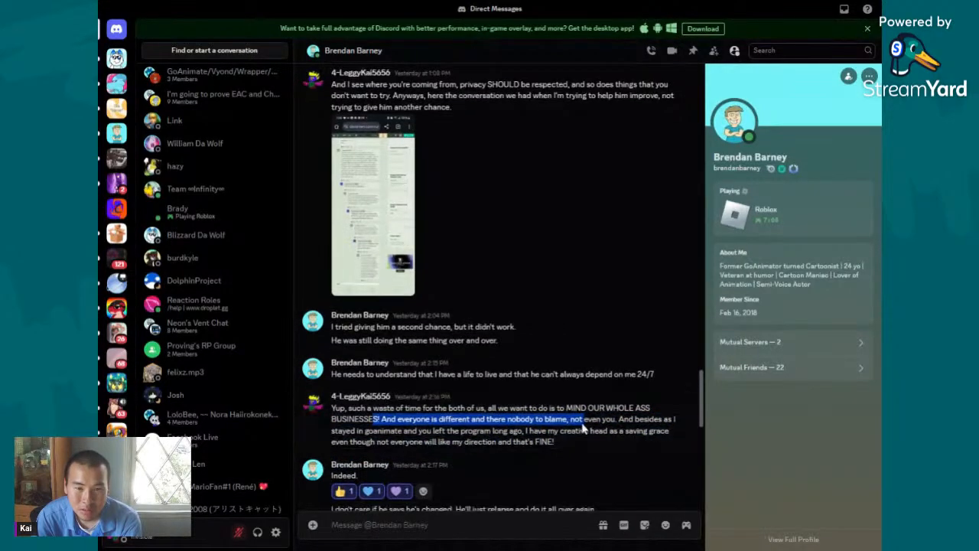
left_click(567, 223)
left_click_drag(566, 223, 569, 234)
left_click(569, 233)
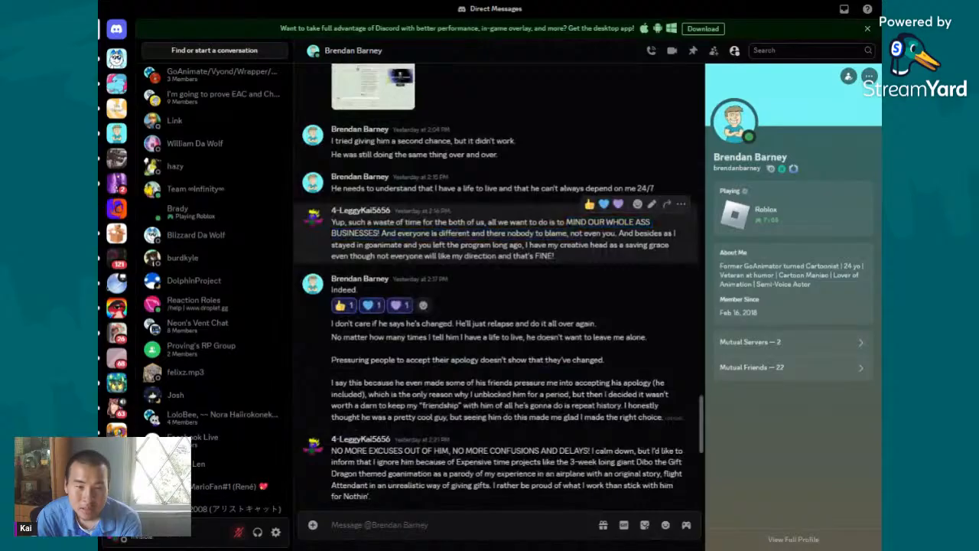
left_click_drag(381, 234, 570, 233)
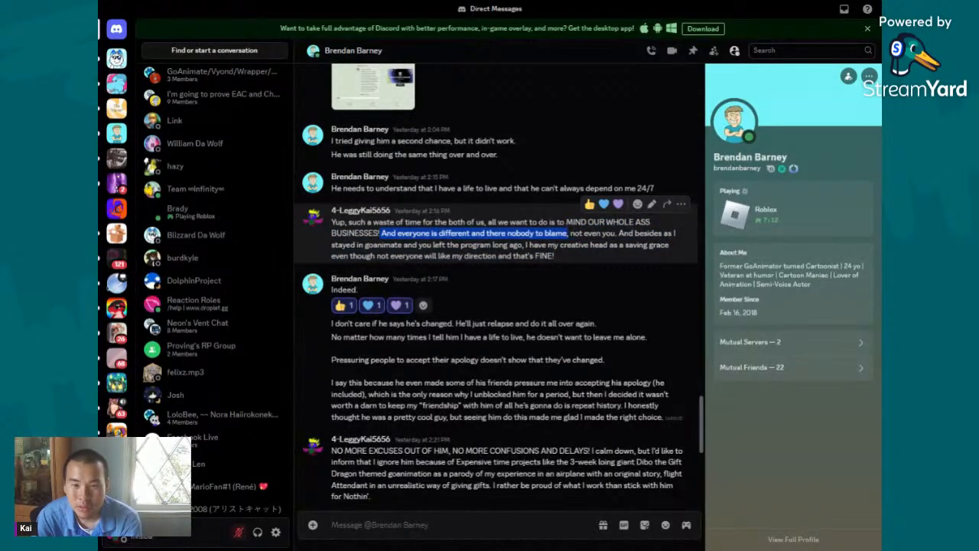
left_click(570, 233)
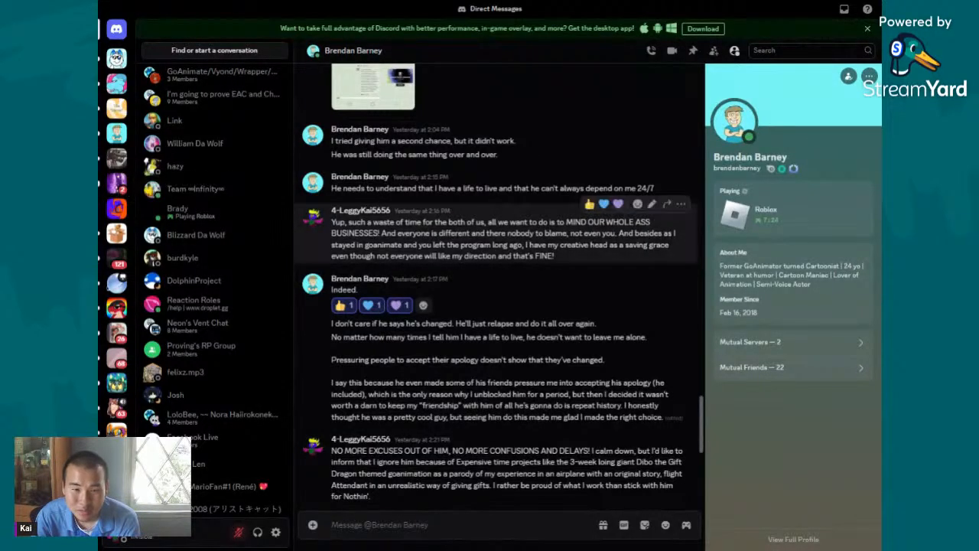
left_click_drag(575, 405, 351, 350)
left_click(352, 350)
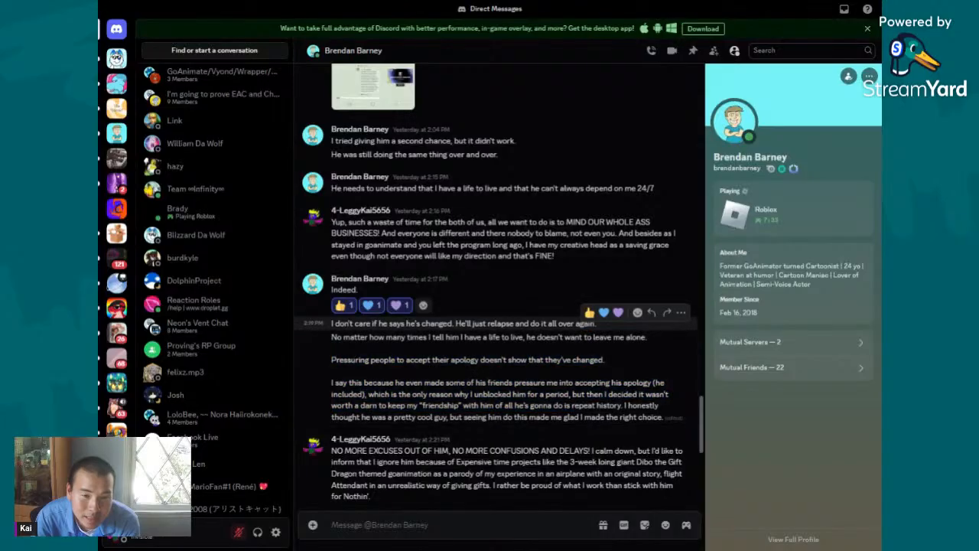
left_click_drag(406, 323, 475, 359)
left_click(498, 350)
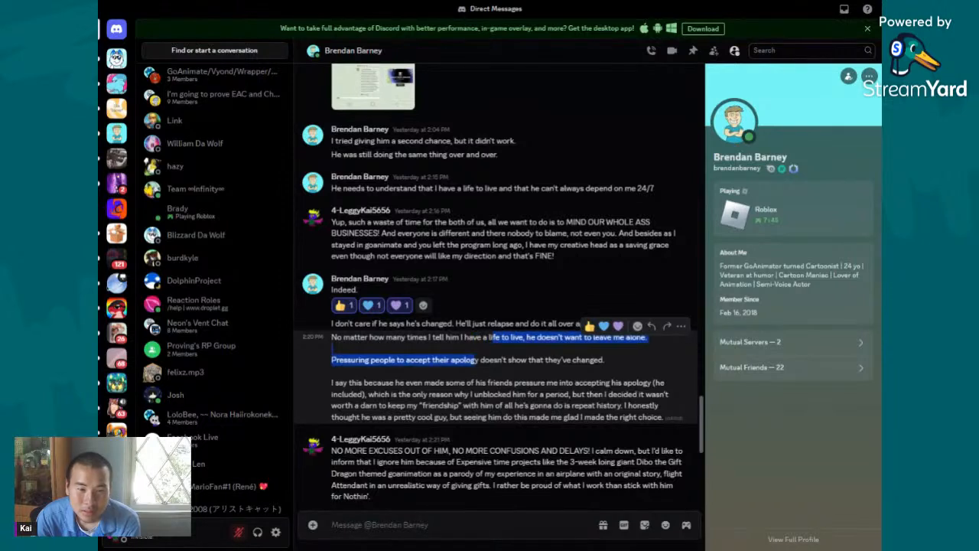
left_click_drag(374, 382, 479, 405)
left_click(367, 395)
left_click(568, 395)
left_click(424, 405)
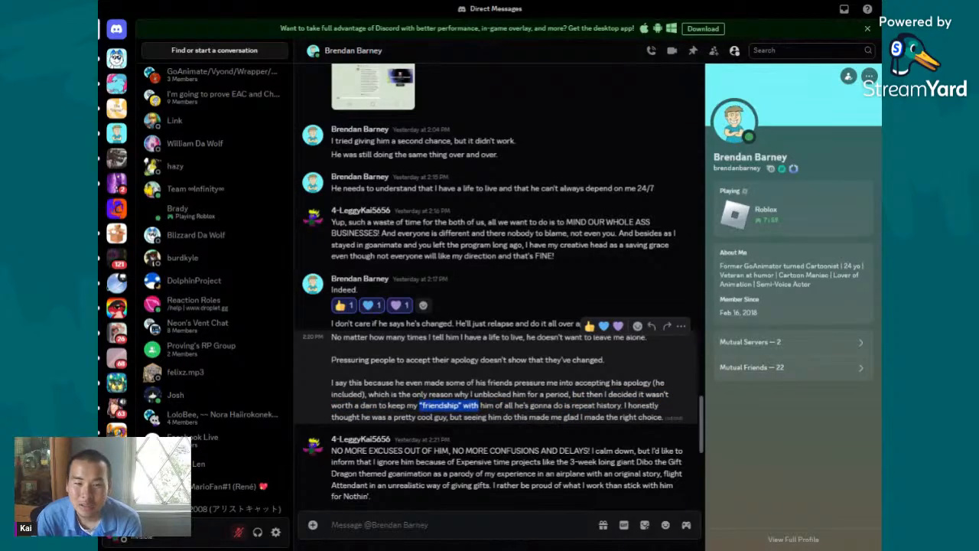
left_click(423, 406)
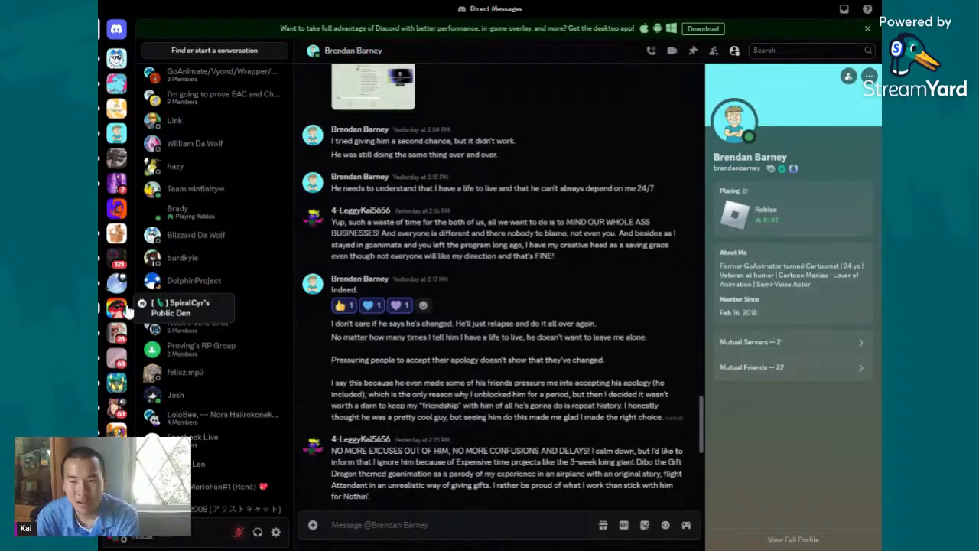
scroll(126, 314, "down", 5)
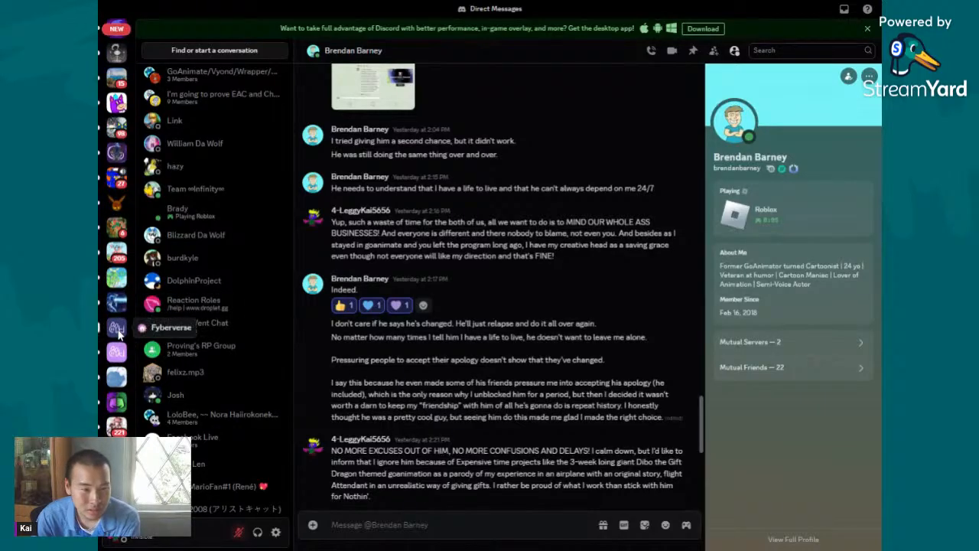
scroll(117, 350, "down", 5)
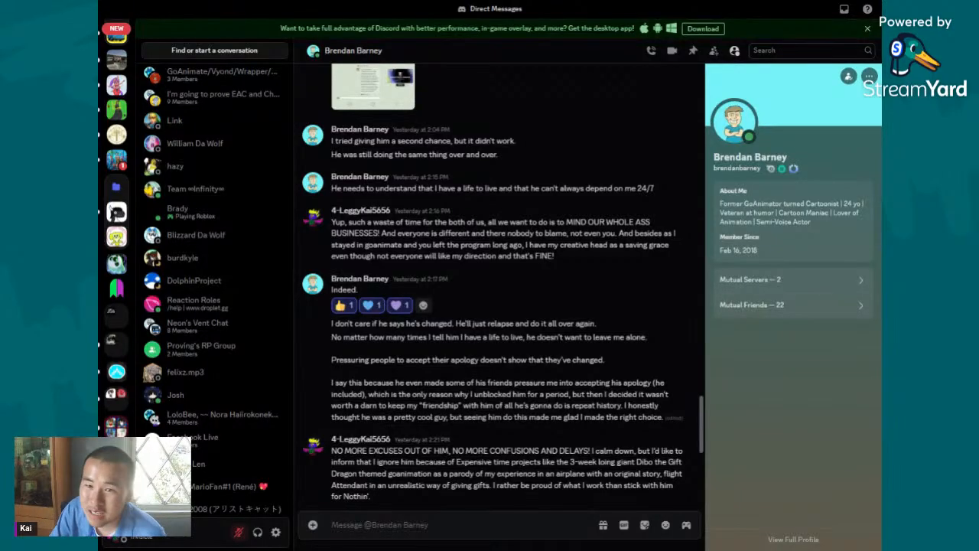
- Read the conversation from the passage about unblocking him for a period down to the latest message
scroll(629, 283, "down", 2)
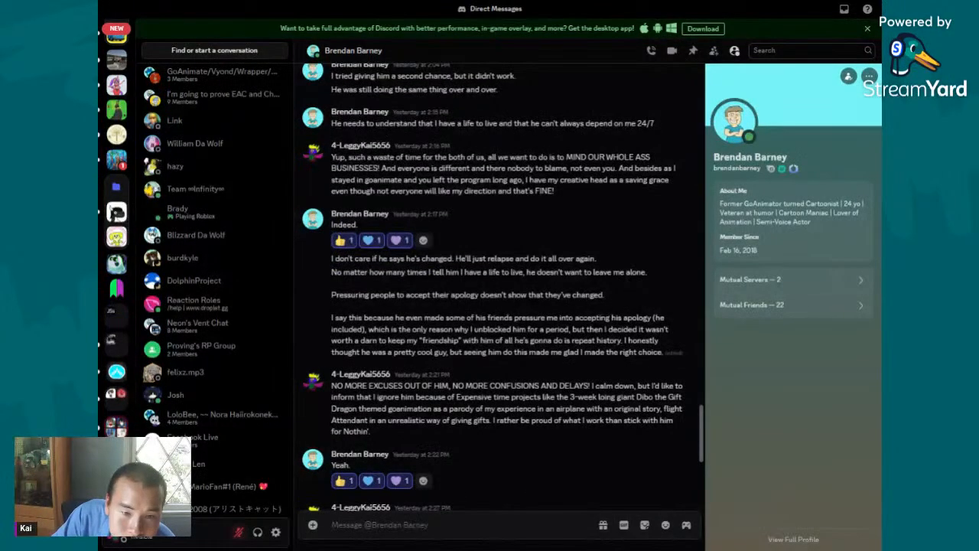
left_click_drag(474, 329, 606, 352)
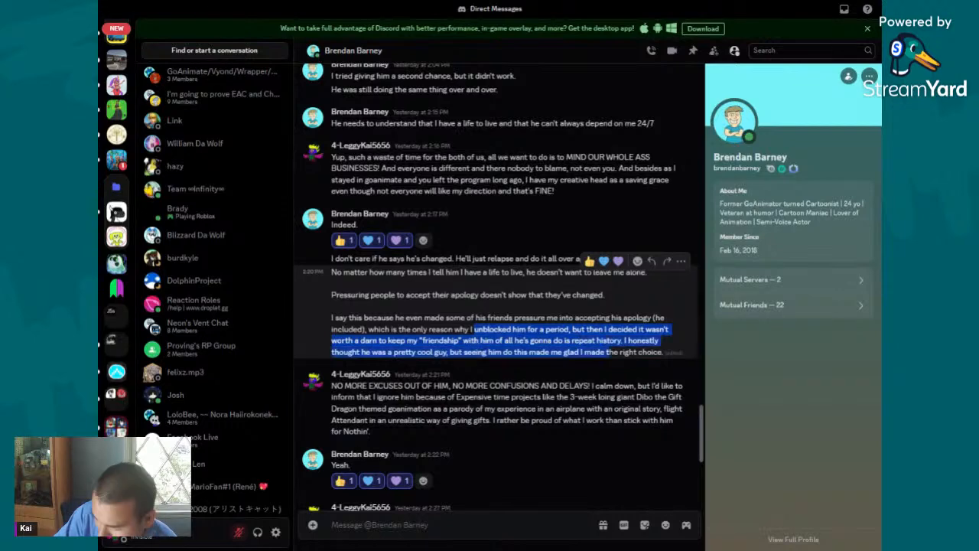
scroll(607, 352, "down", 3)
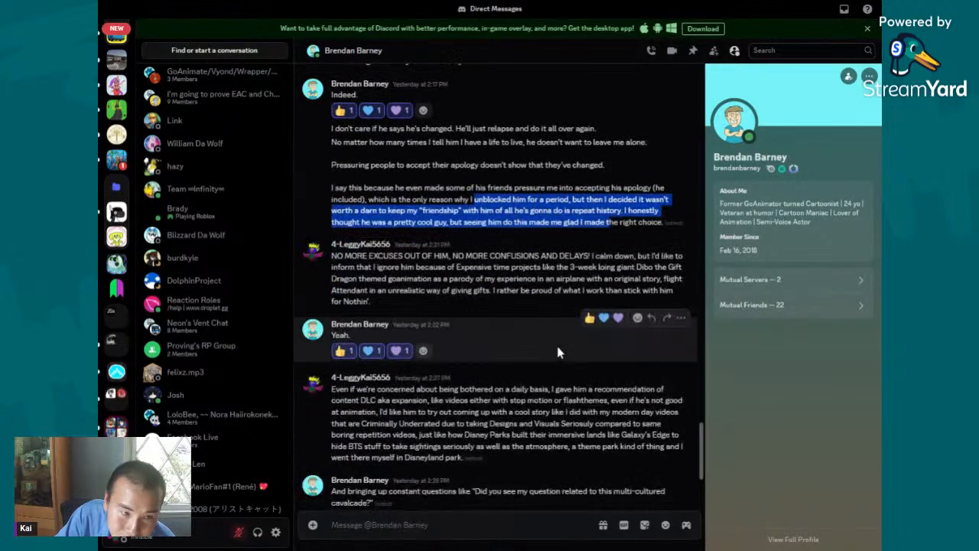
left_click(362, 386)
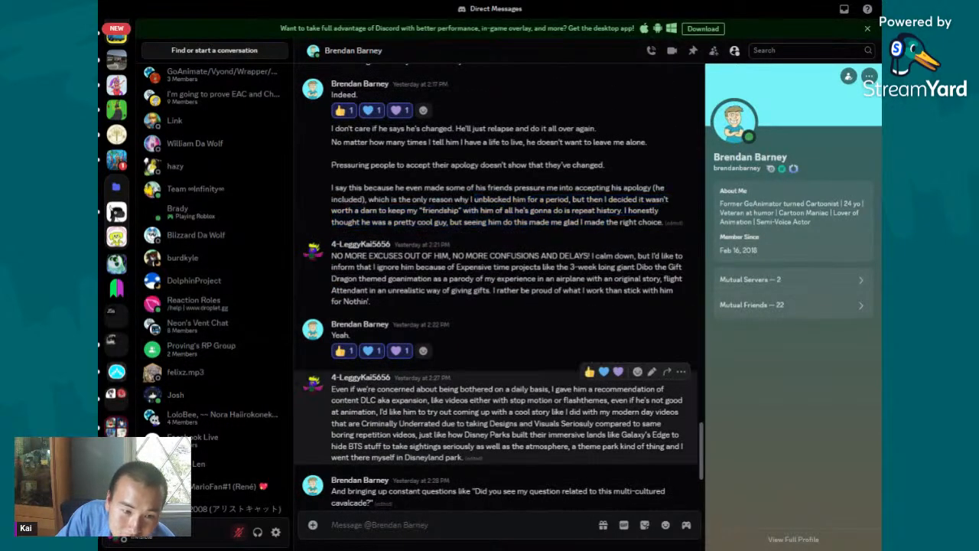
scroll(497, 383, "down", 2)
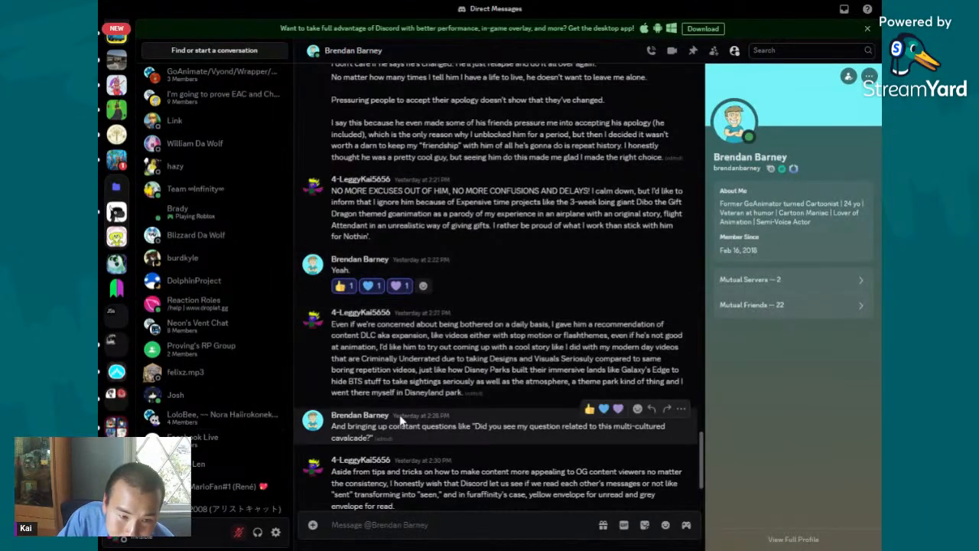
scroll(402, 419, "down", 2)
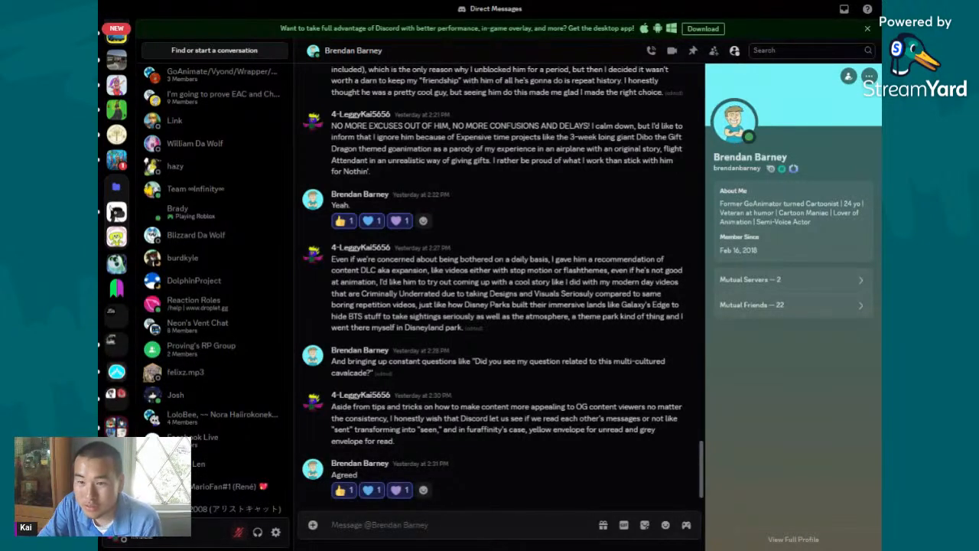
scroll(493, 285, "down", 1)
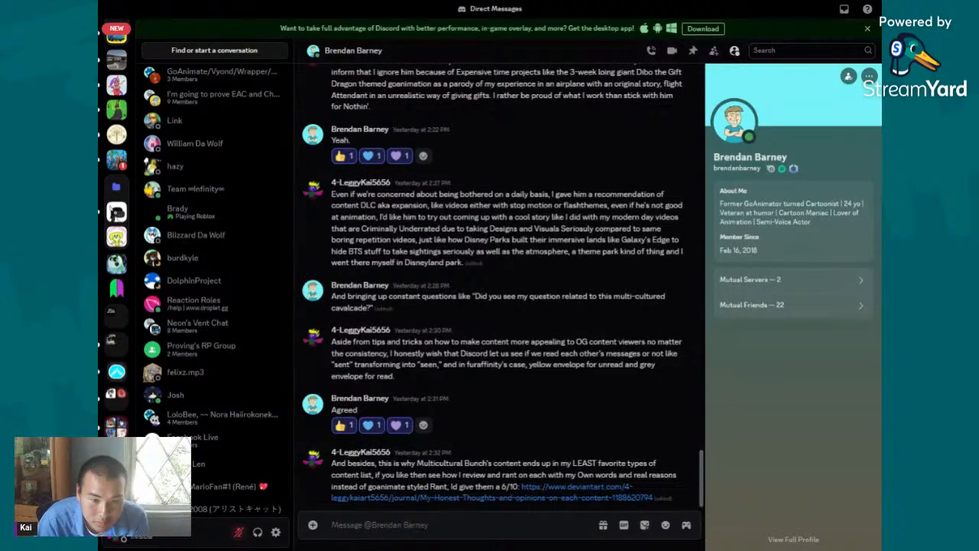
- Examine the closing messages about read receipts and the least favorite content list, highlighting passages, and look back through the earlier chat
left_click_drag(423, 342, 541, 365)
left_click(542, 366)
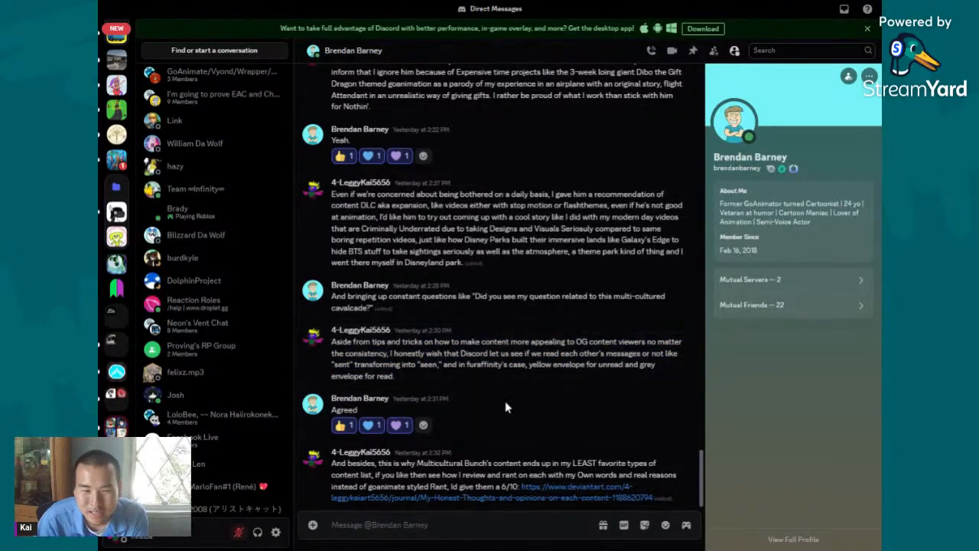
left_click_drag(488, 474, 520, 487)
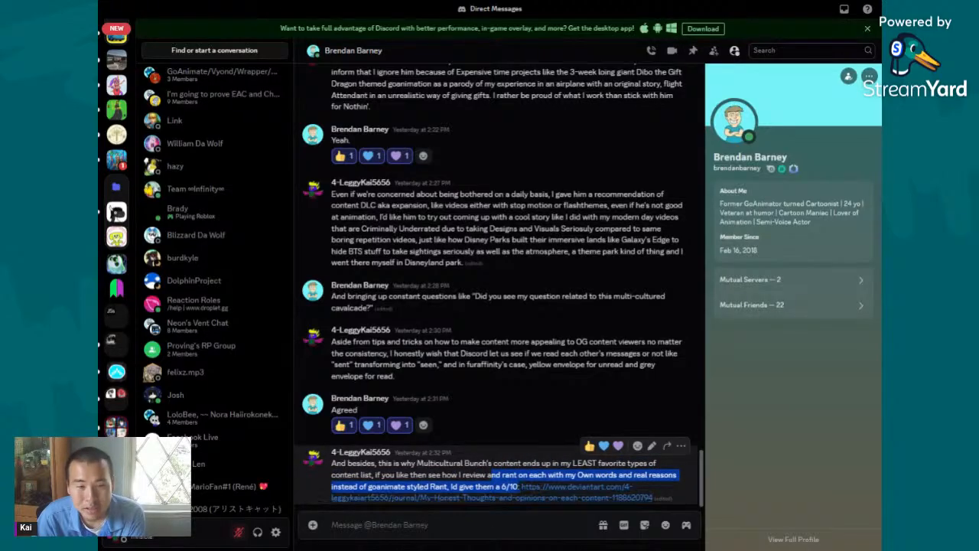
left_click(519, 487)
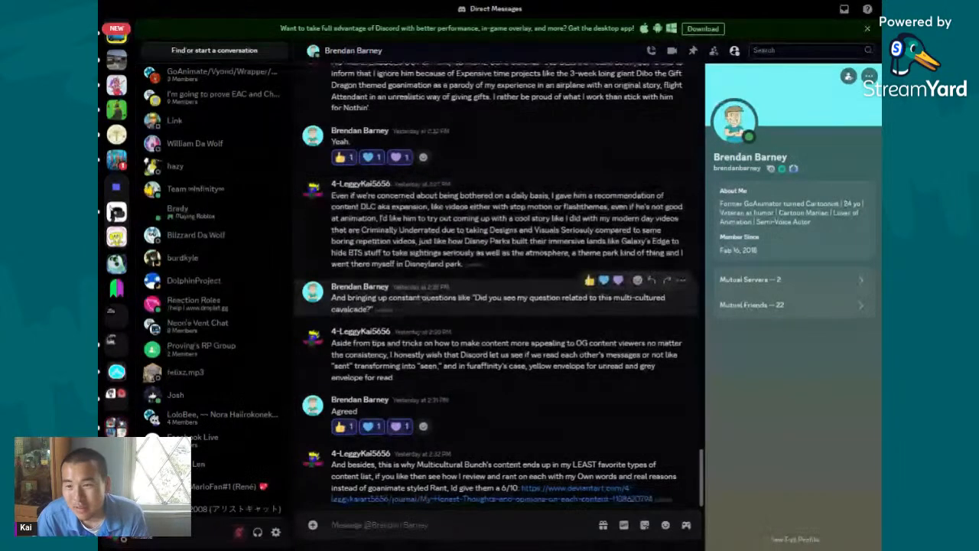
scroll(389, 301, "up", 15)
scroll(388, 301, "down", 13)
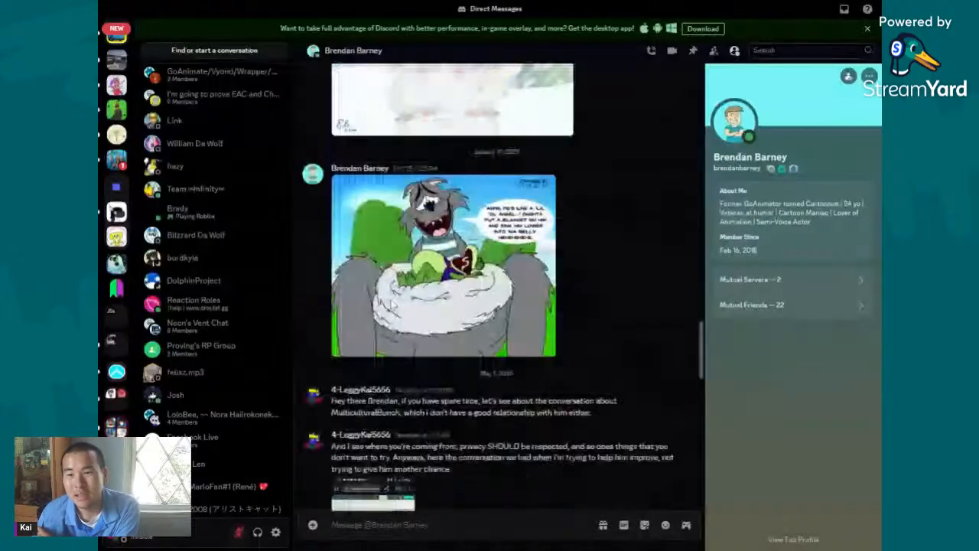
scroll(388, 301, "down", 4)
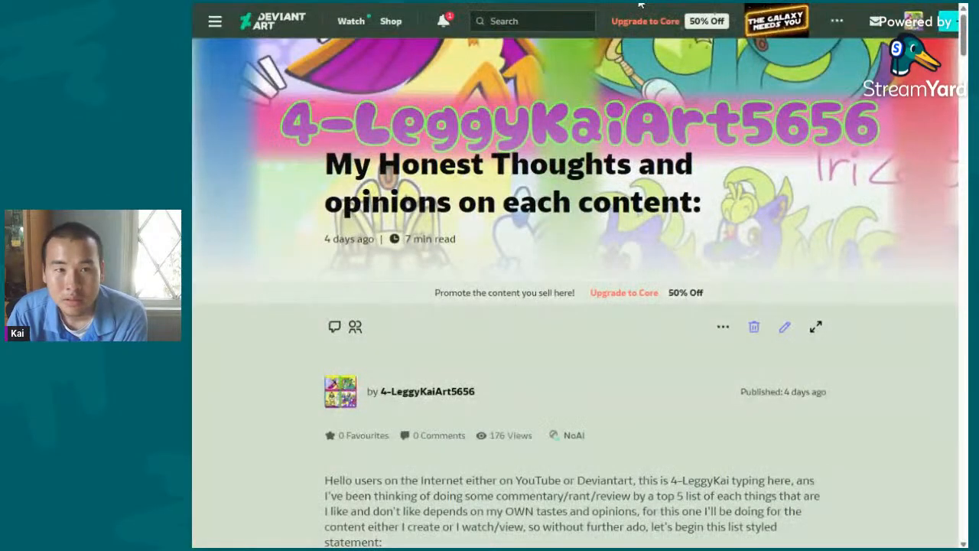
- Read the journal's introduction and favorite content entry 5 on commentary, reviews and rants, highlighting the entry's text
scroll(468, 116, "down", 5)
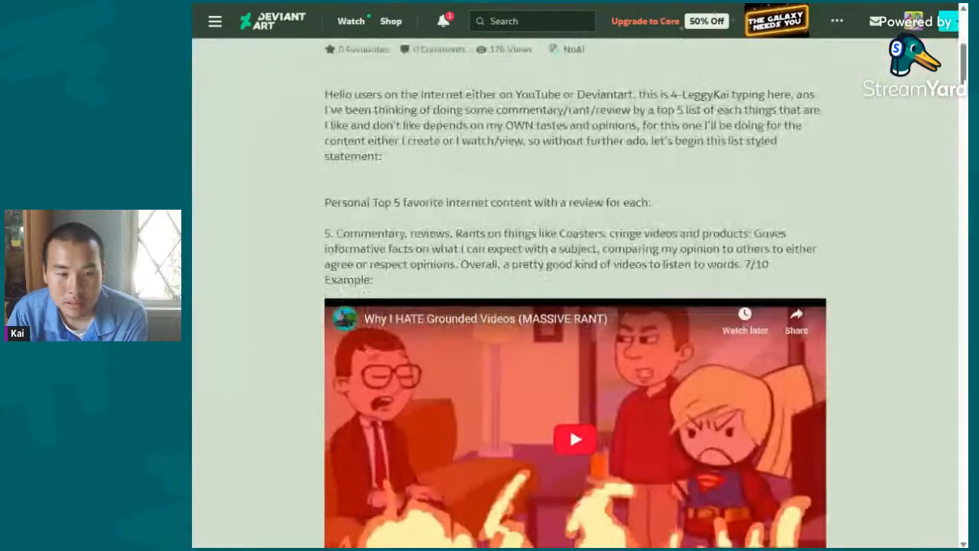
scroll(314, 214, "down", 1)
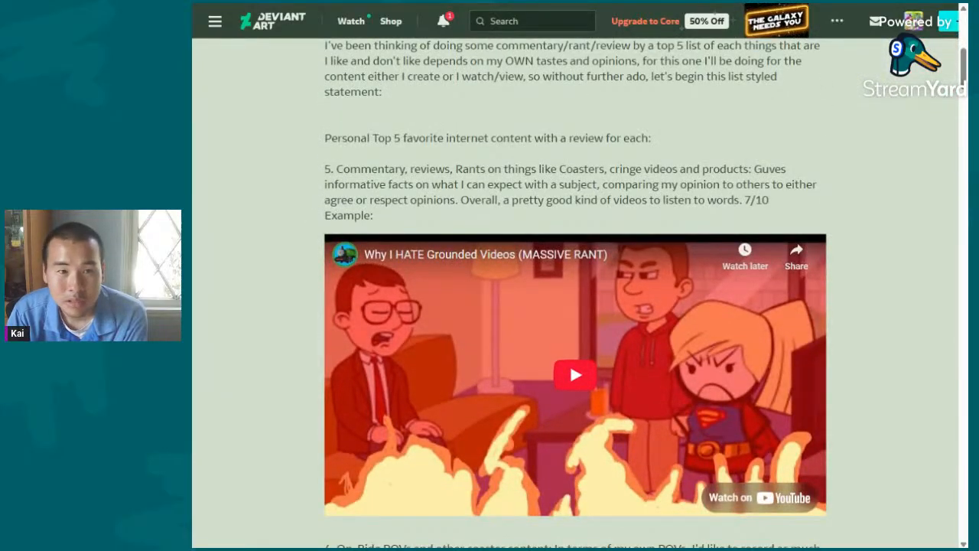
left_click_drag(317, 170, 518, 223)
left_click(518, 222)
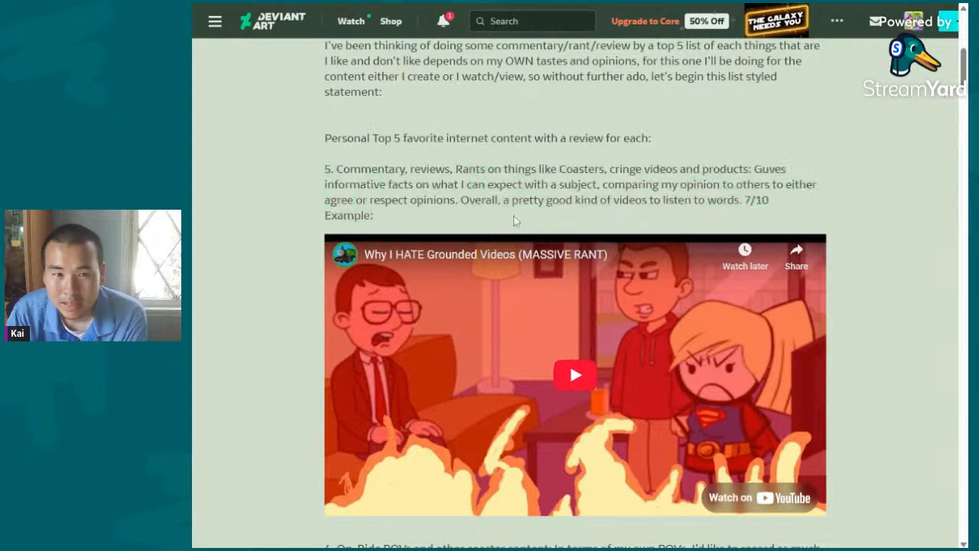
- Read entry 4 on On-Ride POVs and other coaster content, highlighting its text while comparing it with the previous entry
scroll(518, 222, "down", 1)
scroll(586, 200, "down", 5)
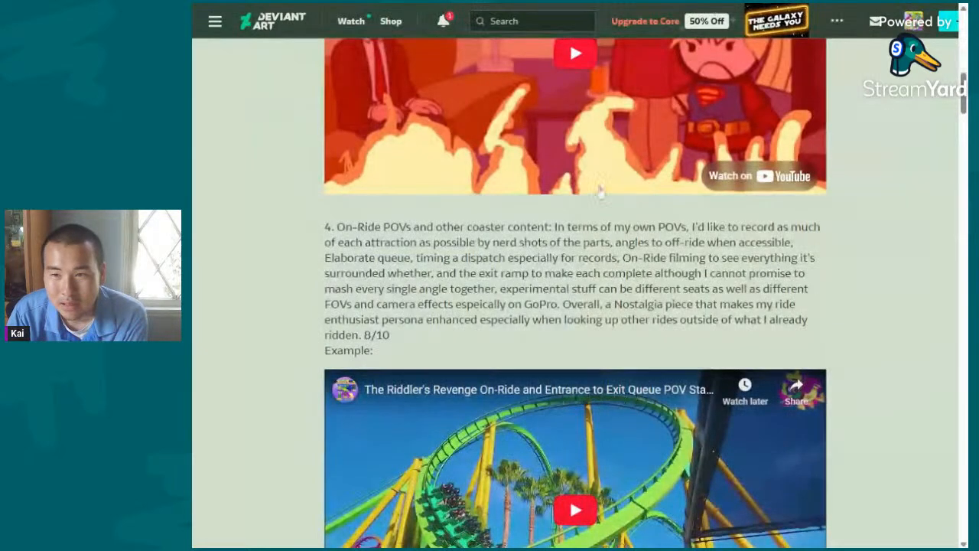
scroll(585, 201, "up", 3)
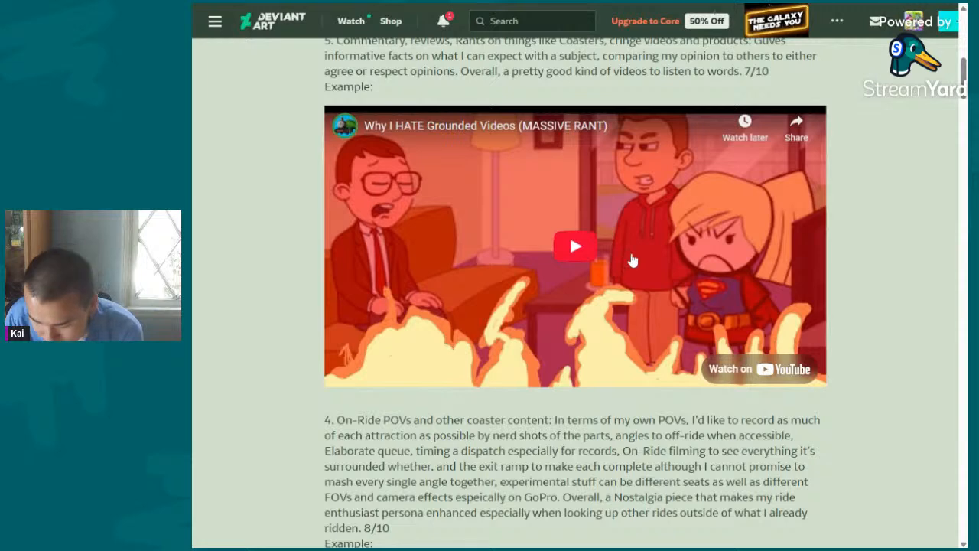
scroll(633, 258, "down", 4)
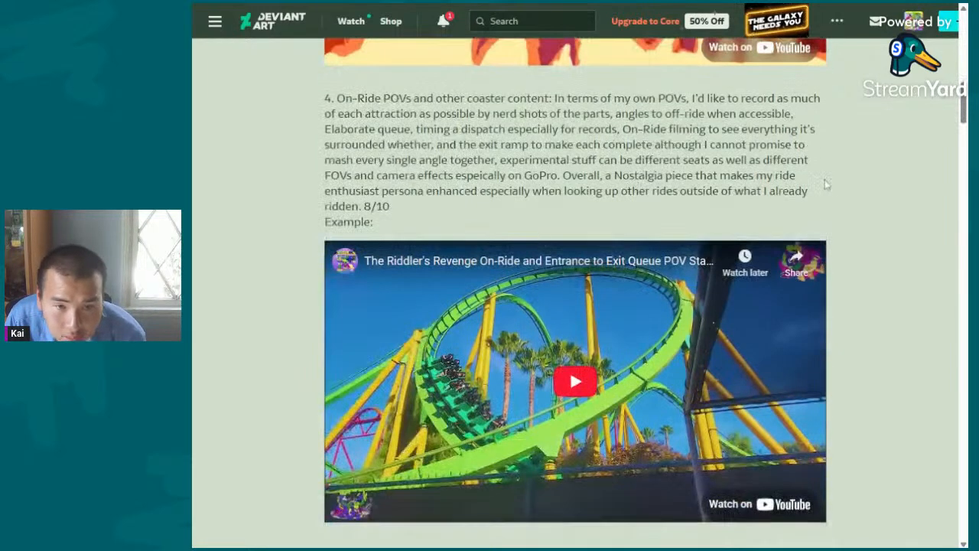
left_click_drag(382, 98, 508, 205)
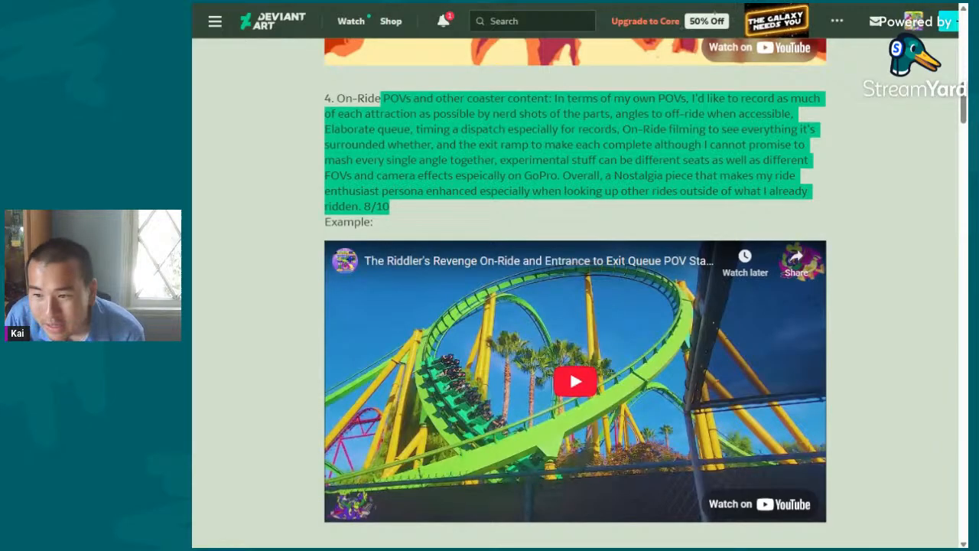
left_click(561, 203)
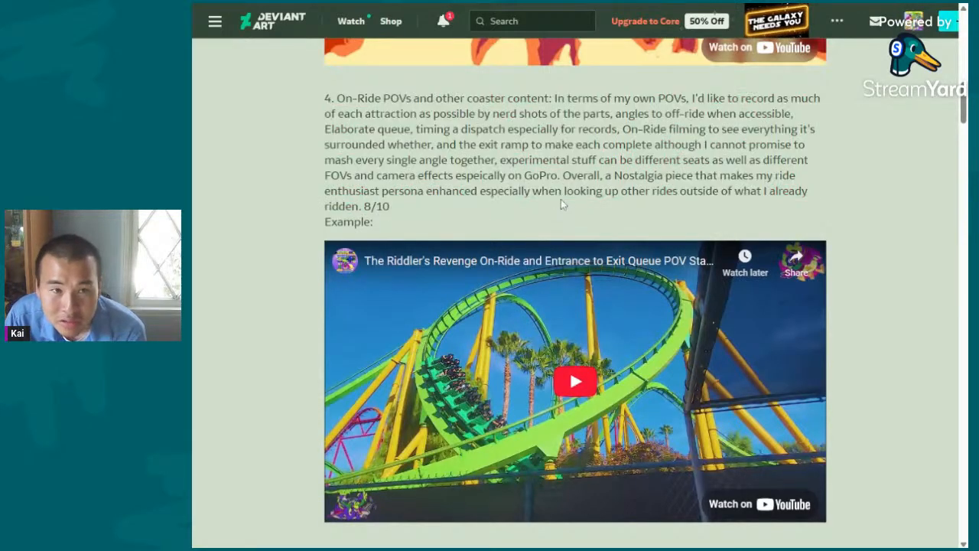
left_click_drag(561, 213, 510, 114)
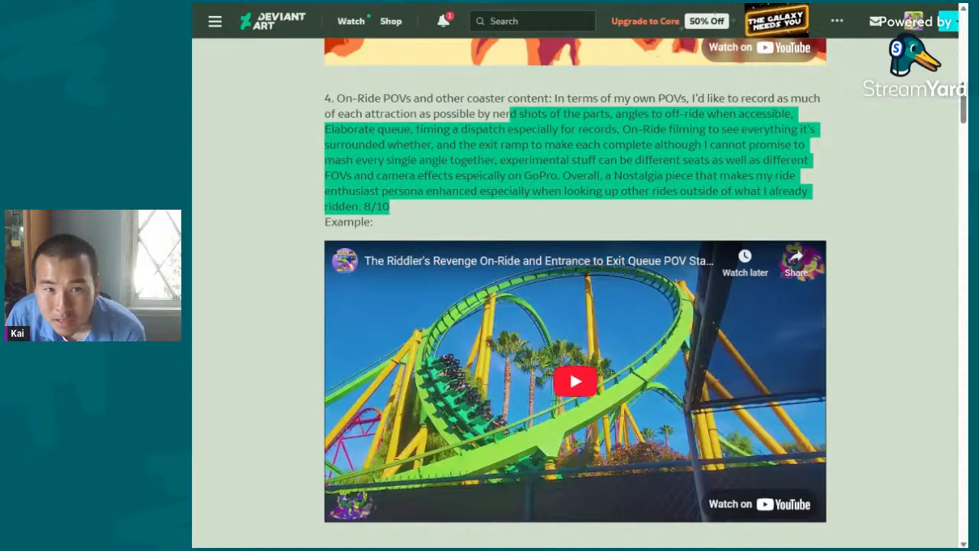
left_click(906, 208)
- Read entry 3 on re-enactment cartoons based on Pokémon or The Wiggles, highlighting the passage after "plagiarism"
scroll(867, 188, "down", 5)
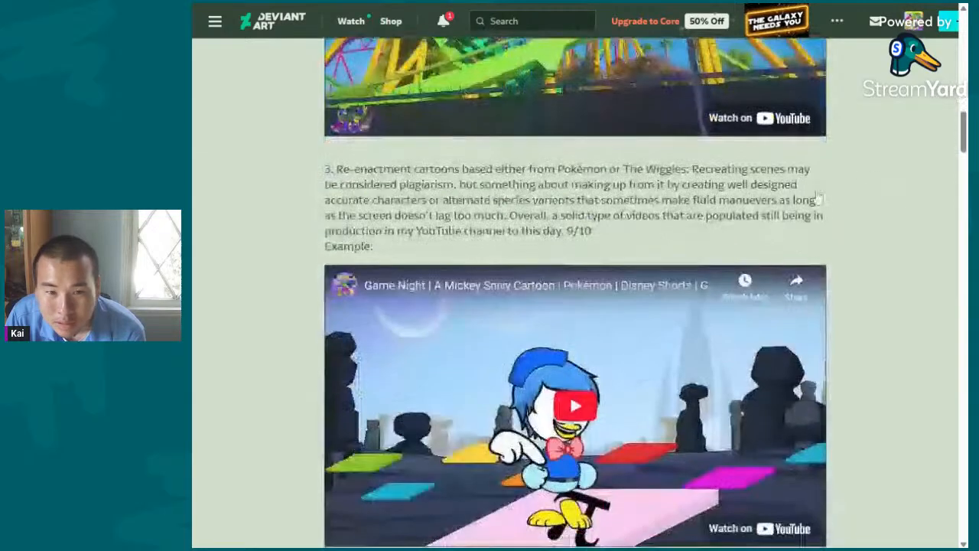
left_click_drag(314, 170, 755, 252)
scroll(754, 252, "down", 4)
scroll(819, 219, "up", 3)
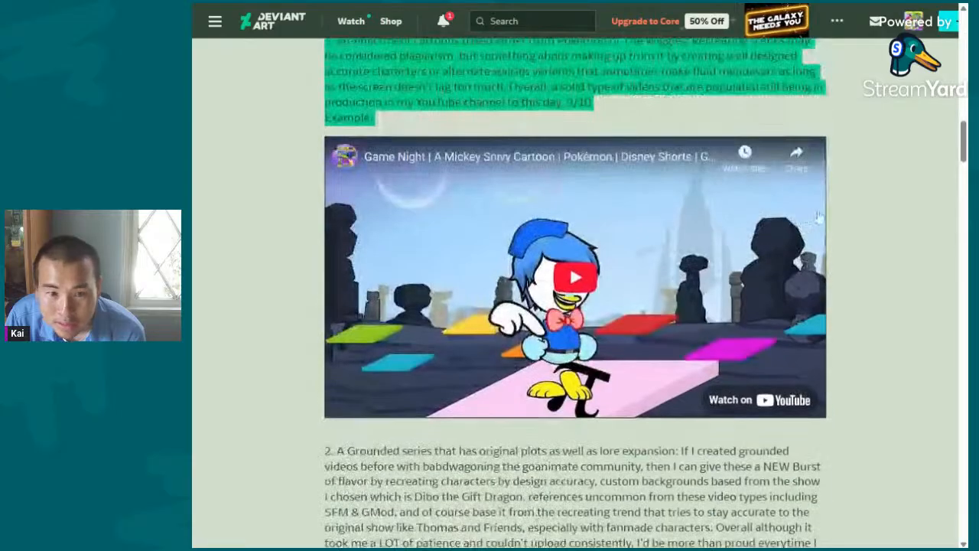
scroll(818, 218, "up", 3)
left_click(389, 230)
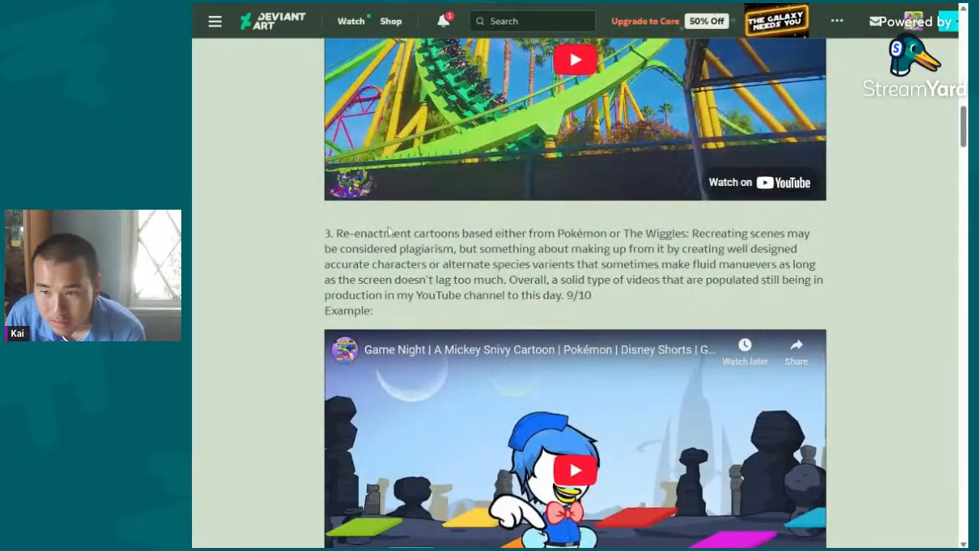
left_click_drag(389, 229, 444, 249)
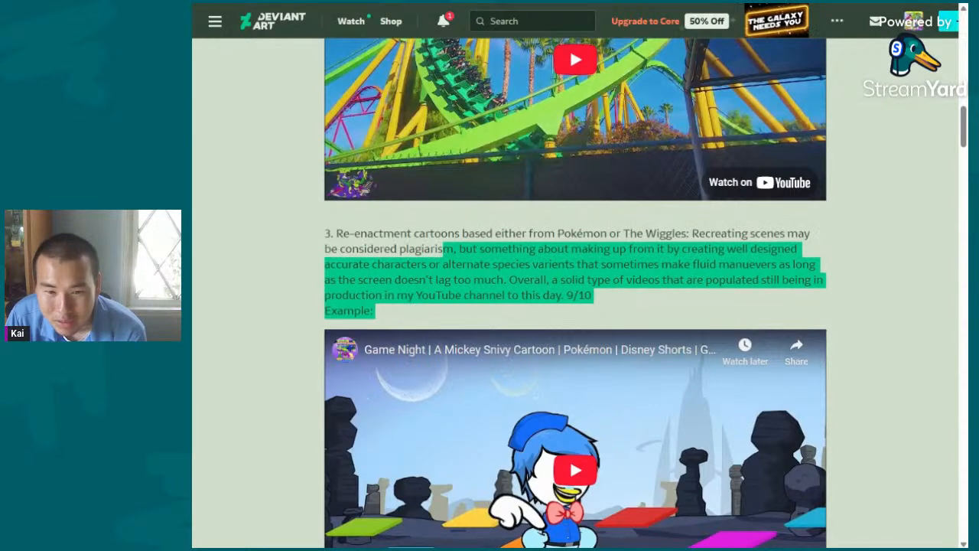
left_click(563, 228)
- Check all DeviantArt notifications and return to the "My Honest Thoughts and opinions on each content" journal
scroll(563, 228, "down", 4)
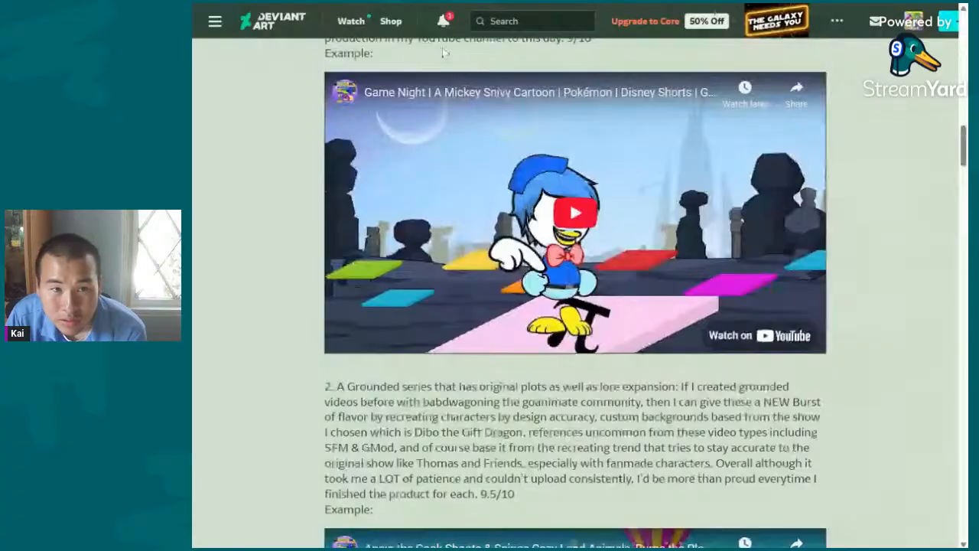
left_click(443, 23)
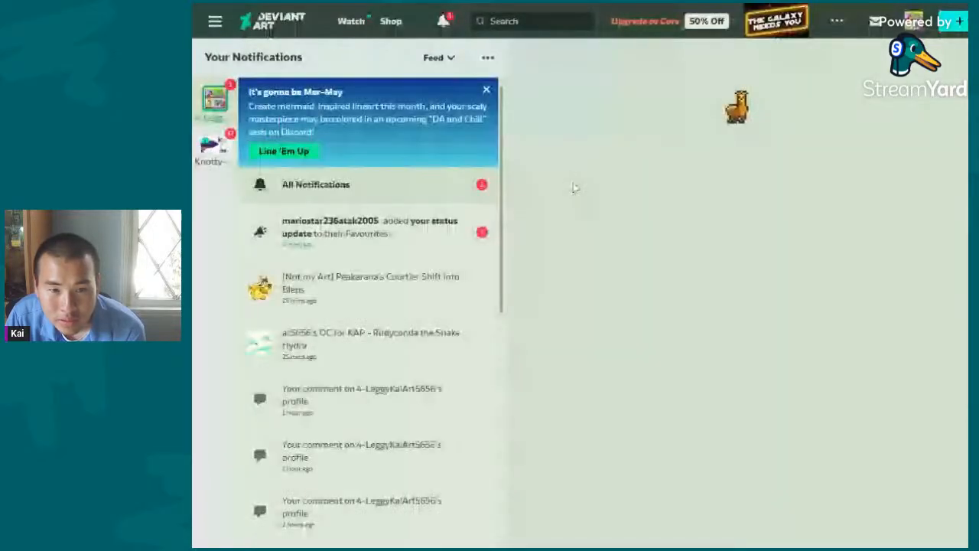
left_click(543, 254)
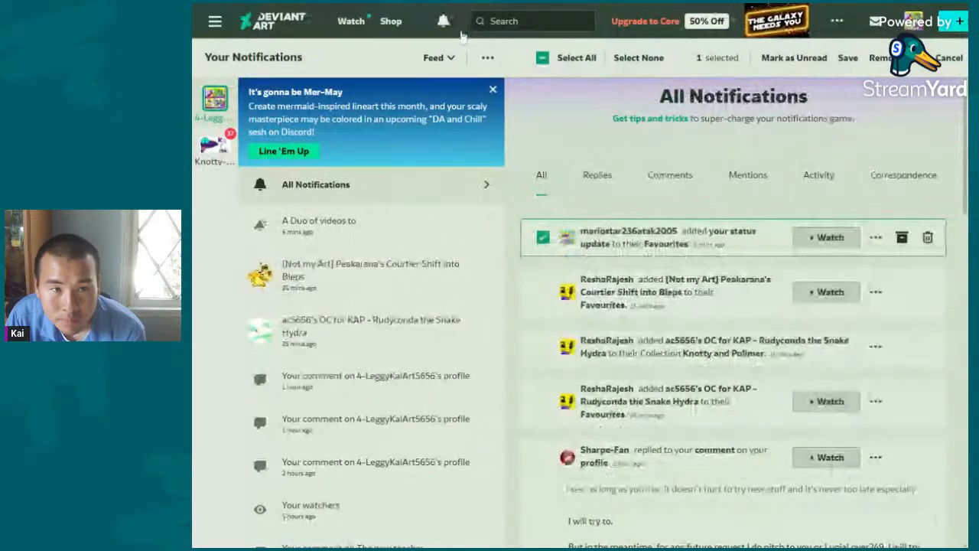
key("ctrl+Tab")
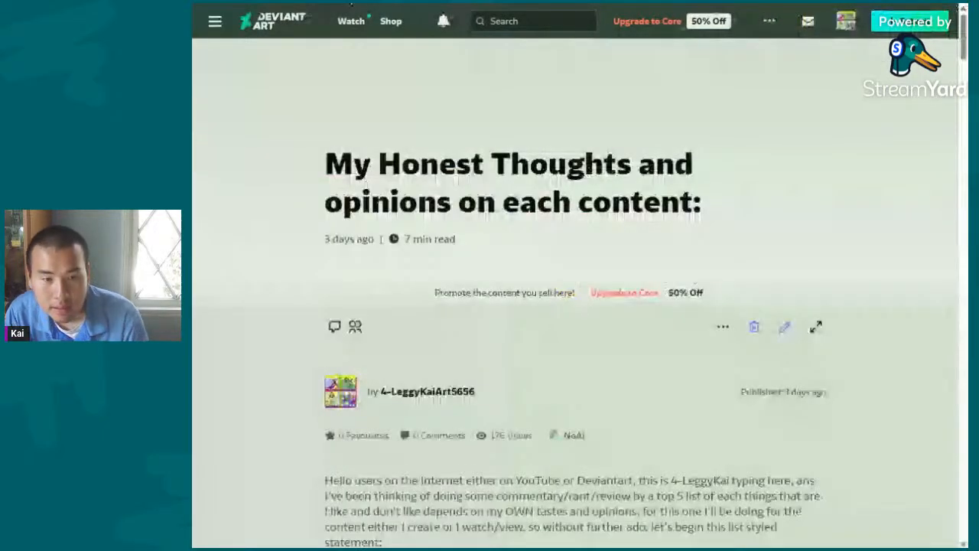
- Read entry 2 on a Grounded series with original plots and lore expansion, highlighting passages along the way
scroll(544, 203, "down", 10)
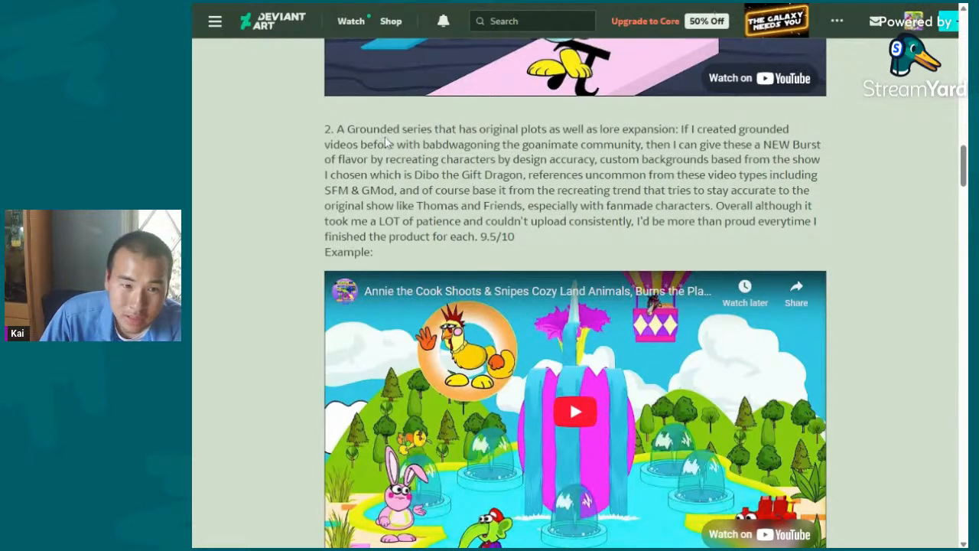
left_click_drag(381, 130, 522, 206)
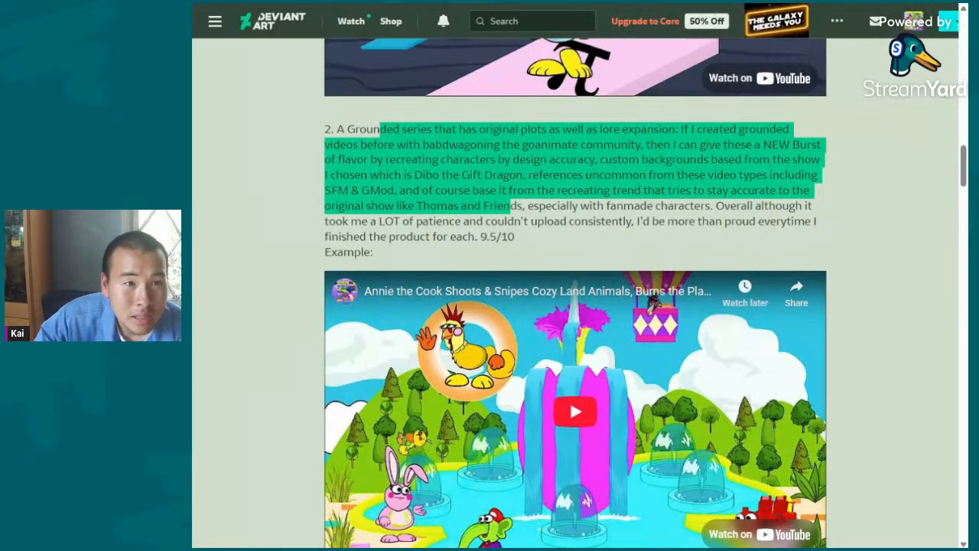
left_click(511, 206)
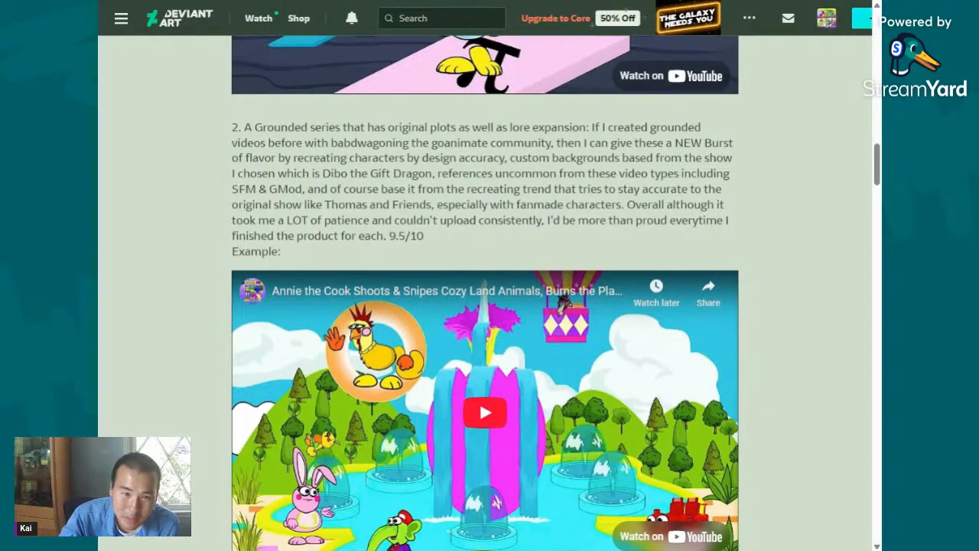
left_click_drag(388, 157, 552, 189)
left_click(552, 189)
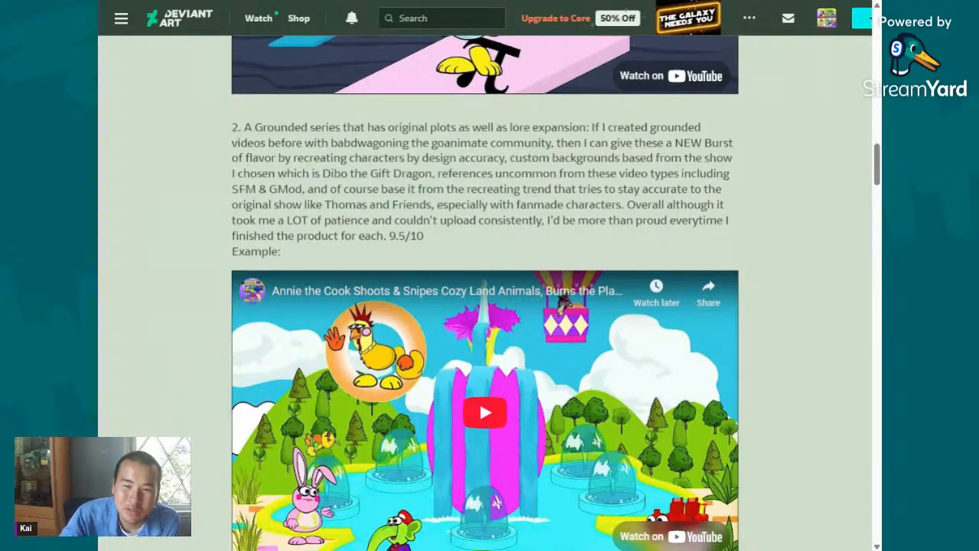
scroll(550, 247, "down", 3)
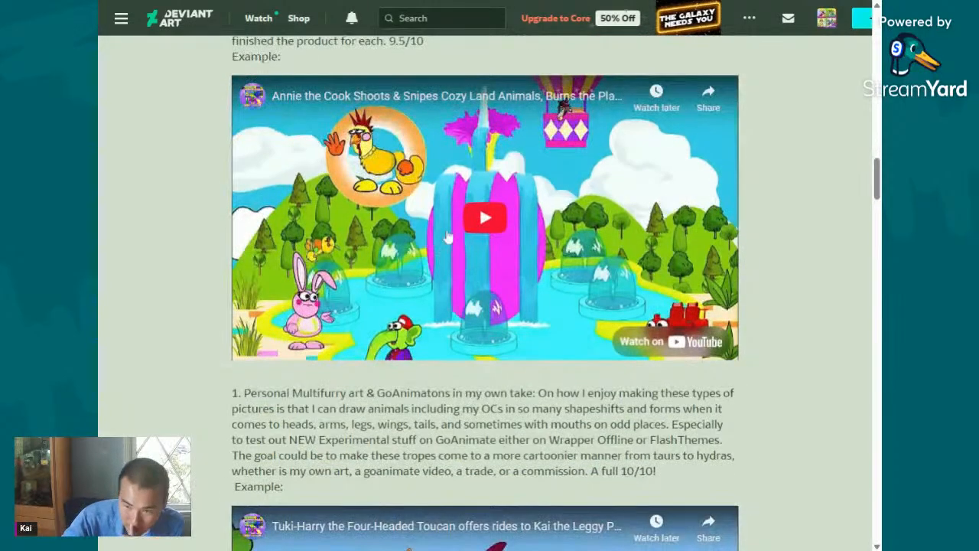
scroll(451, 232, "up", 5)
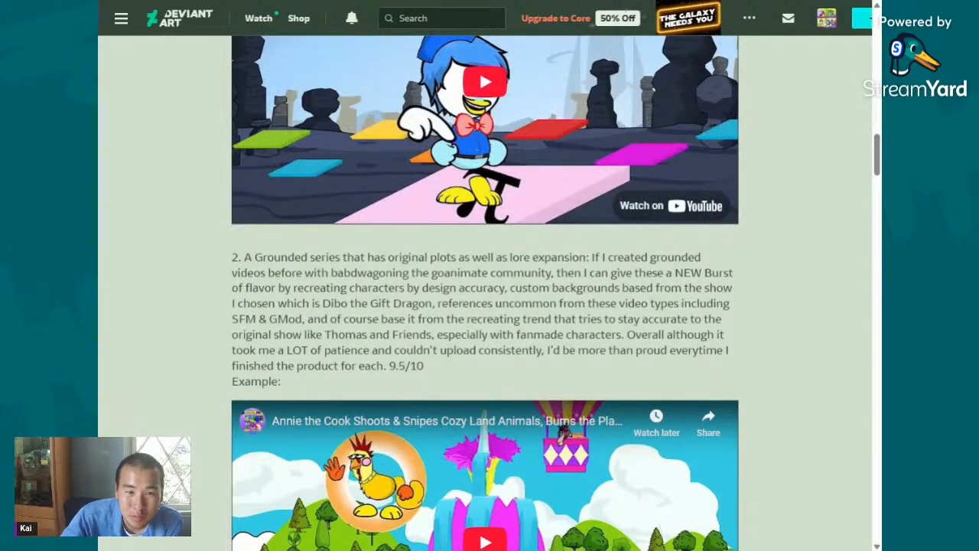
left_click_drag(446, 257, 673, 335)
left_click(673, 334)
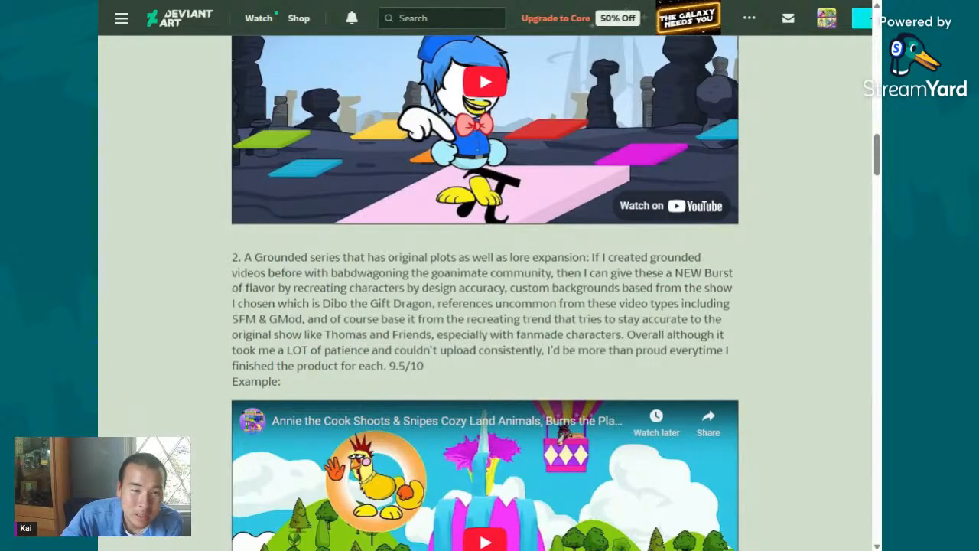
left_click_drag(305, 318, 705, 351)
left_click(704, 350)
- Read the first half of entry 1 on personal Multifurry art, highlighting phrases up to "mouths on odd places."
scroll(410, 187, "down", 3)
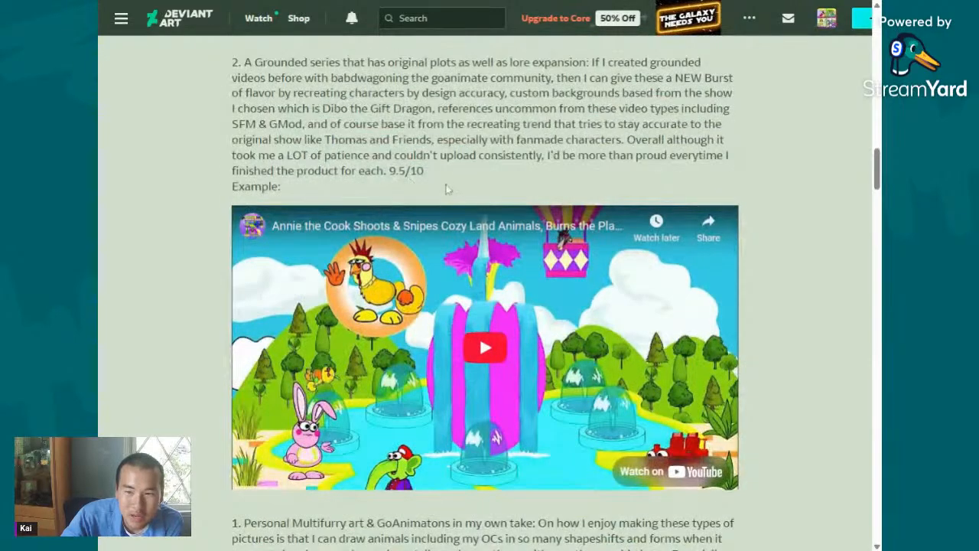
scroll(448, 189, "down", 3)
left_click_drag(232, 274, 610, 296)
left_click(610, 297)
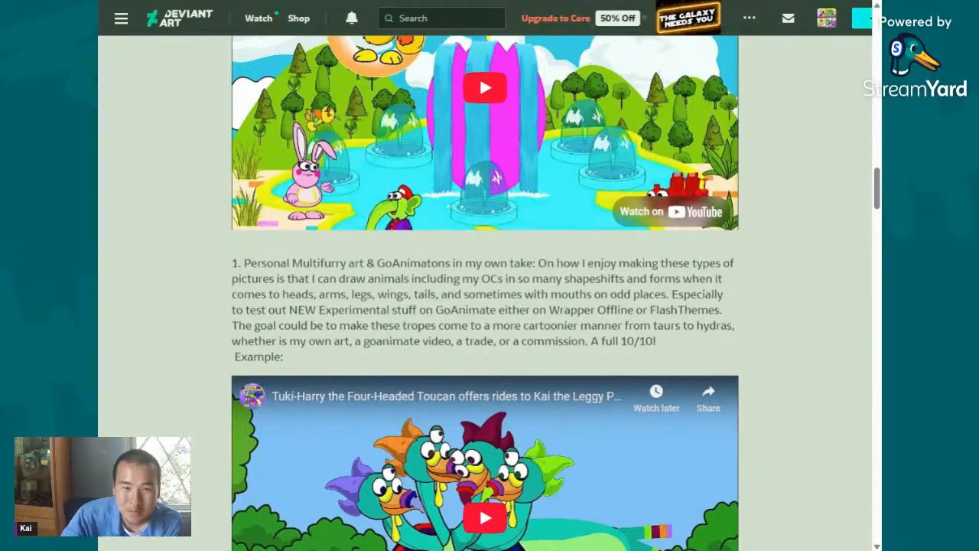
left_click_drag(538, 263, 232, 246)
left_click_drag(574, 256, 692, 280)
left_click(651, 279)
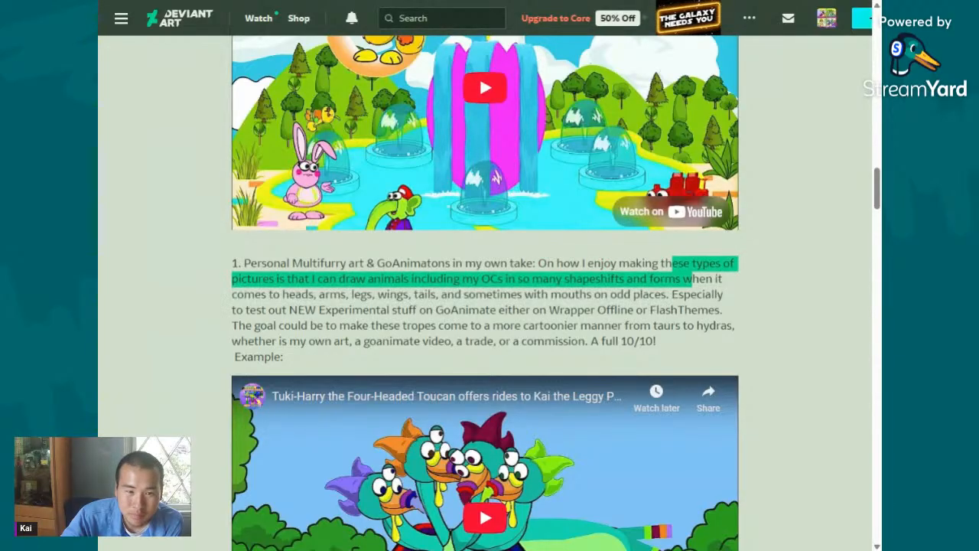
left_click(692, 280)
mouse_move(563, 279)
left_mouse_down()
mouse_move(632, 295)
mouse_move(509, 295)
mouse_move(703, 295)
mouse_move(552, 294)
left_mouse_up()
left_click(669, 294)
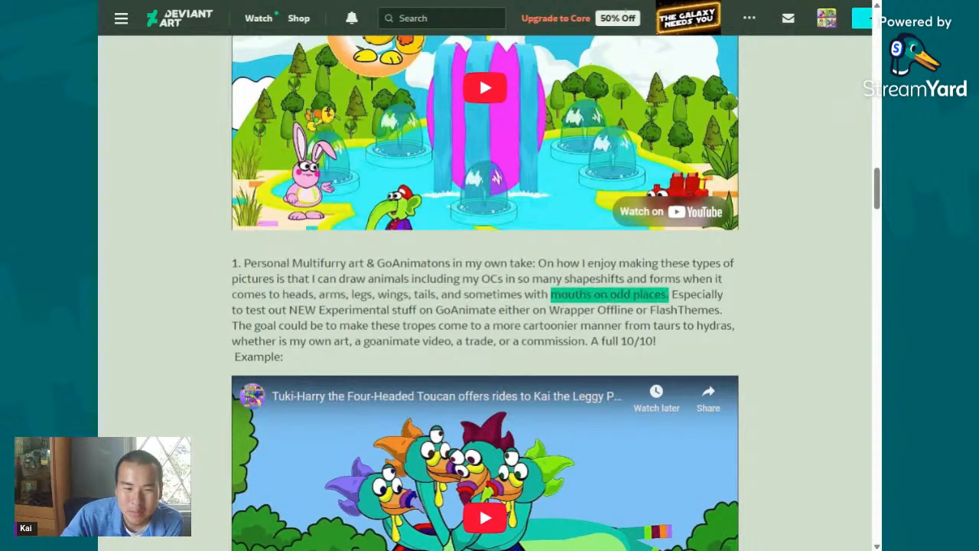
left_click(551, 295)
- Read the rest of entry 1 from the Wrapper Offline and FlashThemes passage on, highlighting "taurs to hydras" through "or a commission."
scroll(552, 299, "down", 1)
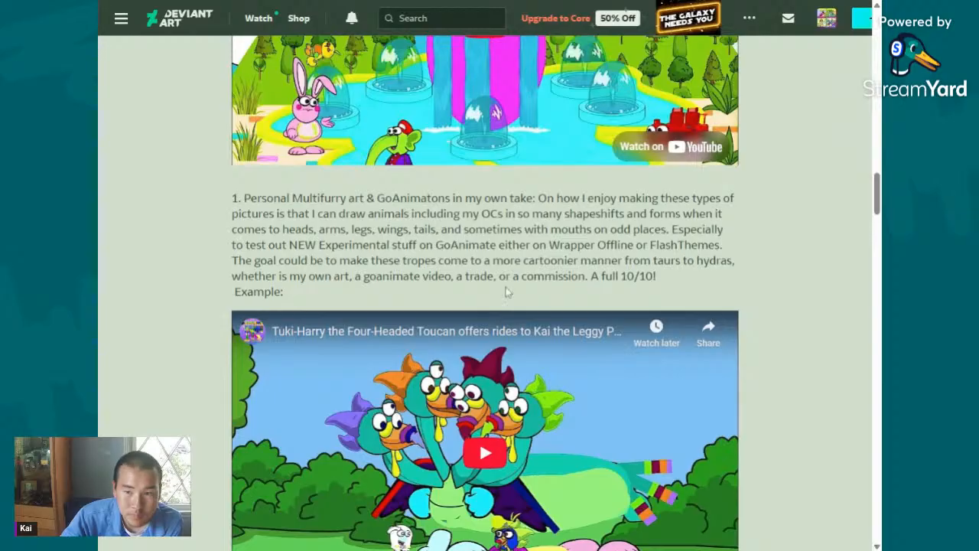
scroll(550, 231, "down", 1)
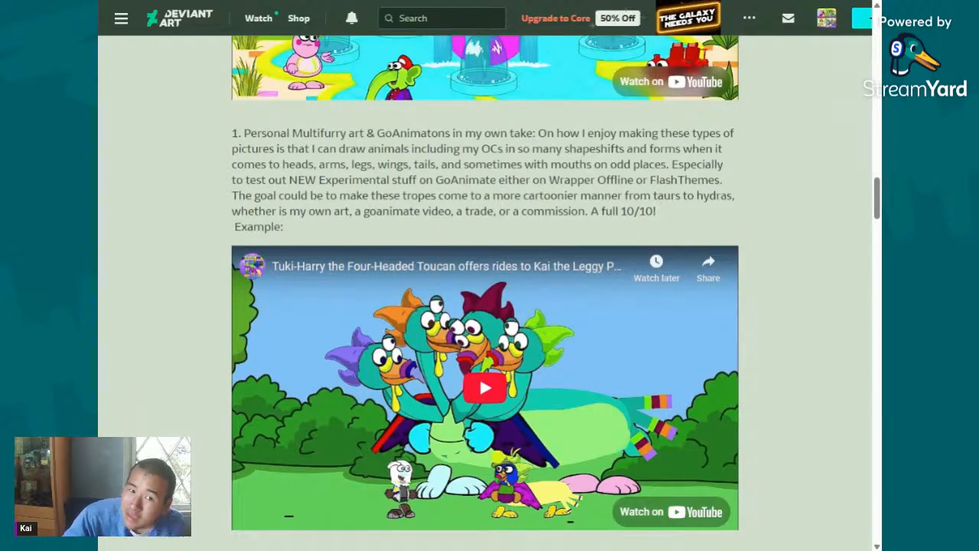
left_click_drag(511, 180, 676, 220)
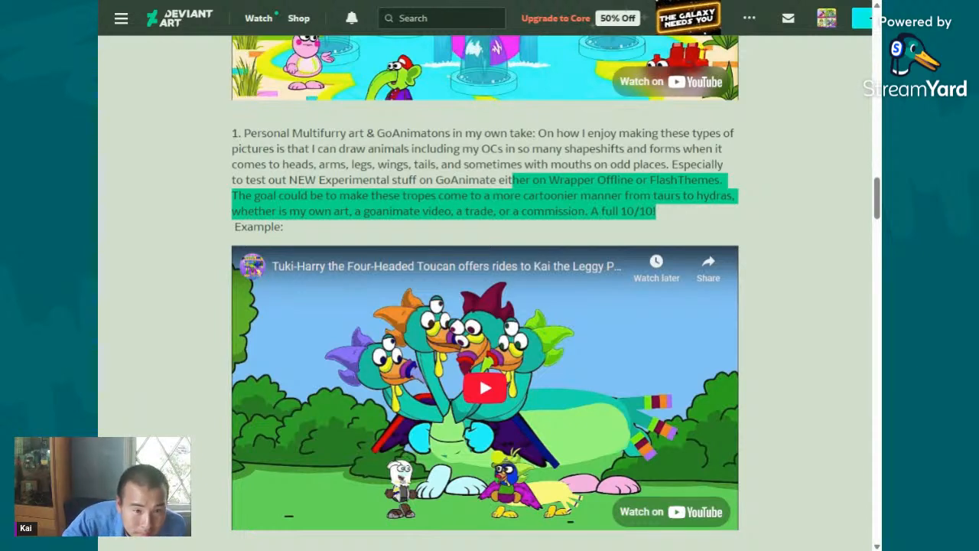
left_click(664, 196)
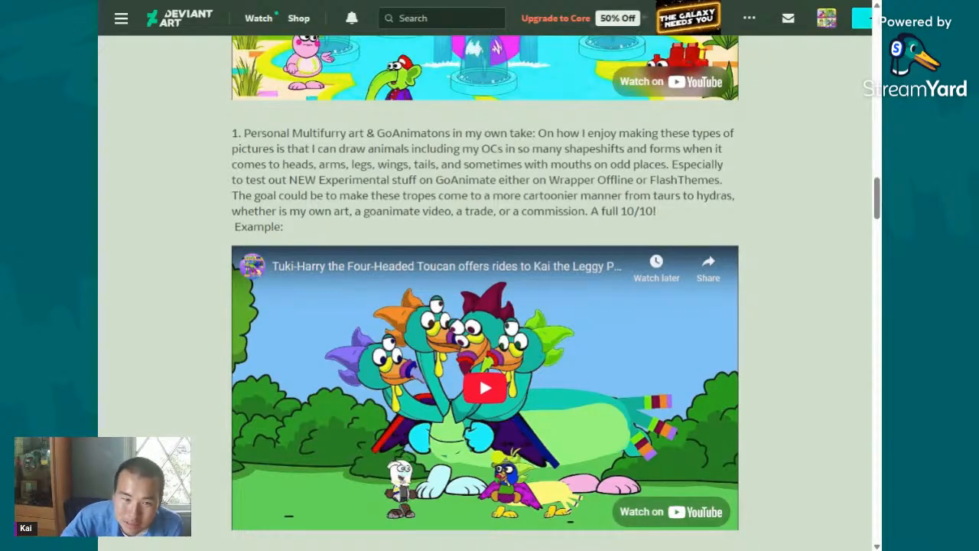
left_click_drag(521, 181, 632, 182)
left_click(634, 184)
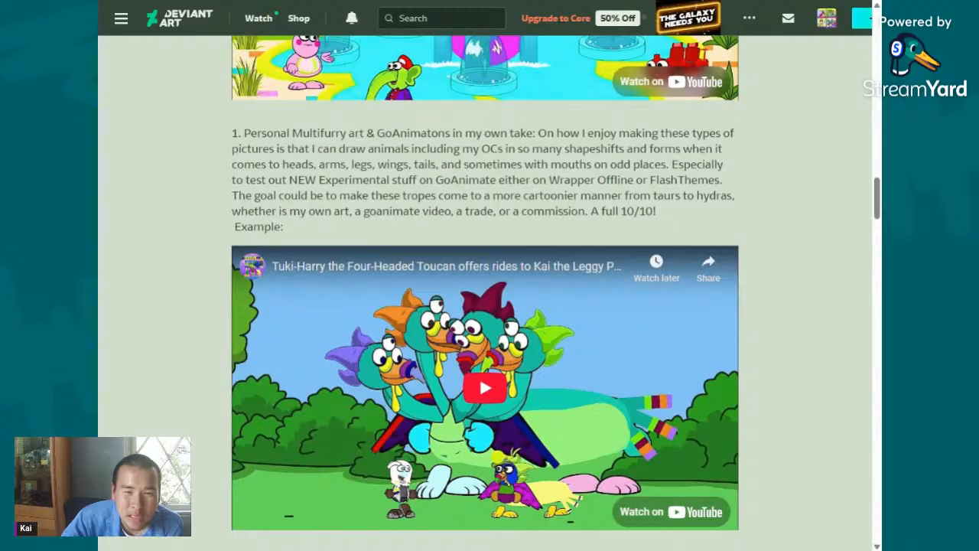
left_click_drag(261, 196, 511, 211)
left_click(510, 212)
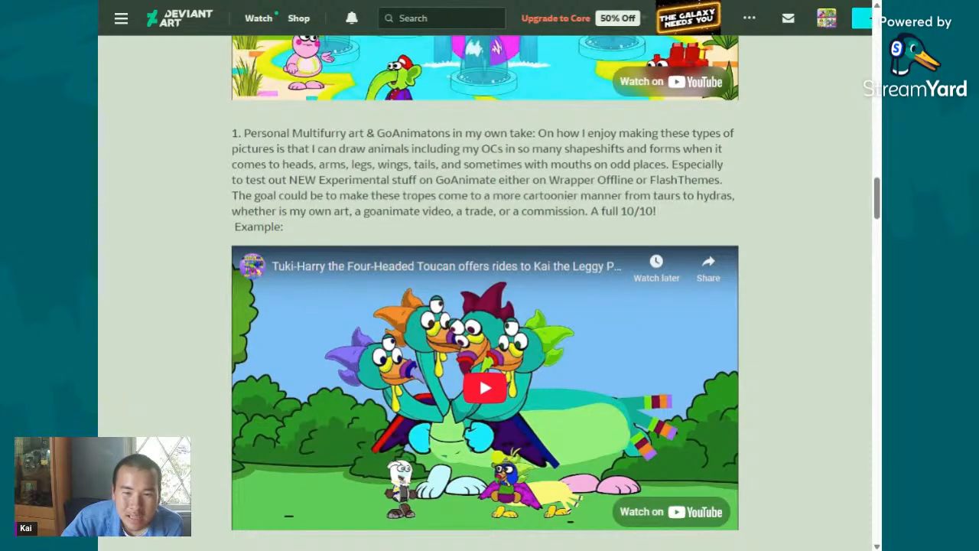
left_click_drag(653, 196, 588, 211)
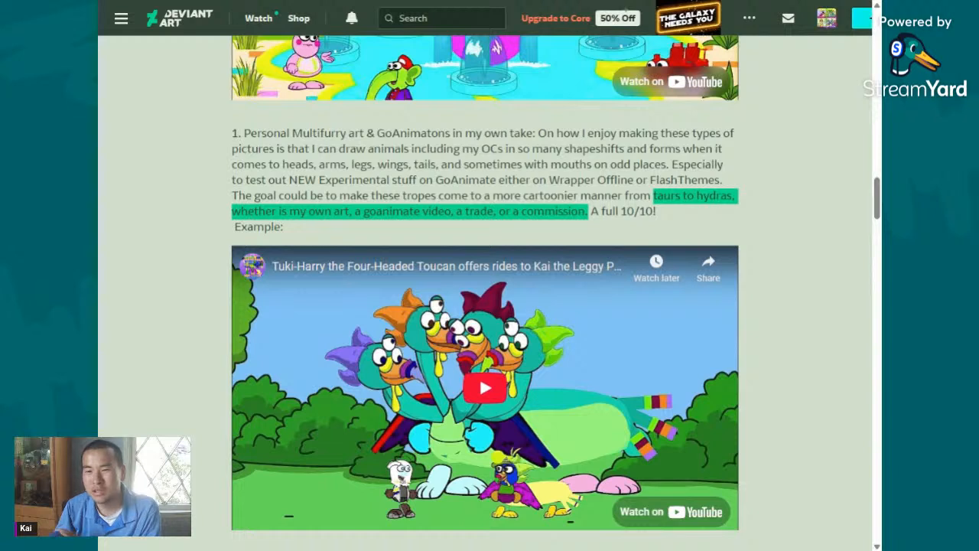
- Reread the closing lines of entry 1, highlighting the passage from "taurs to hydras" to "or a commission" again
left_click(617, 229)
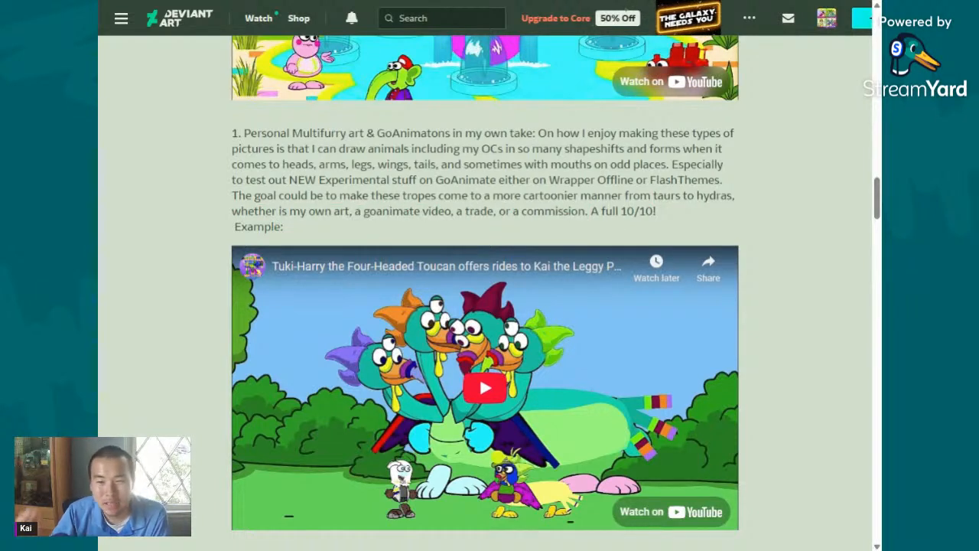
left_click_drag(652, 197, 355, 213)
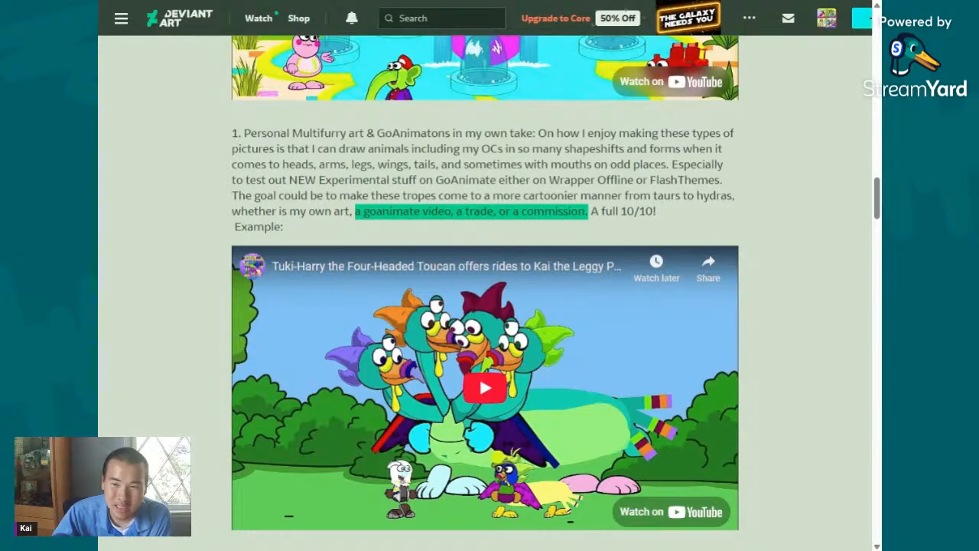
left_click(597, 212)
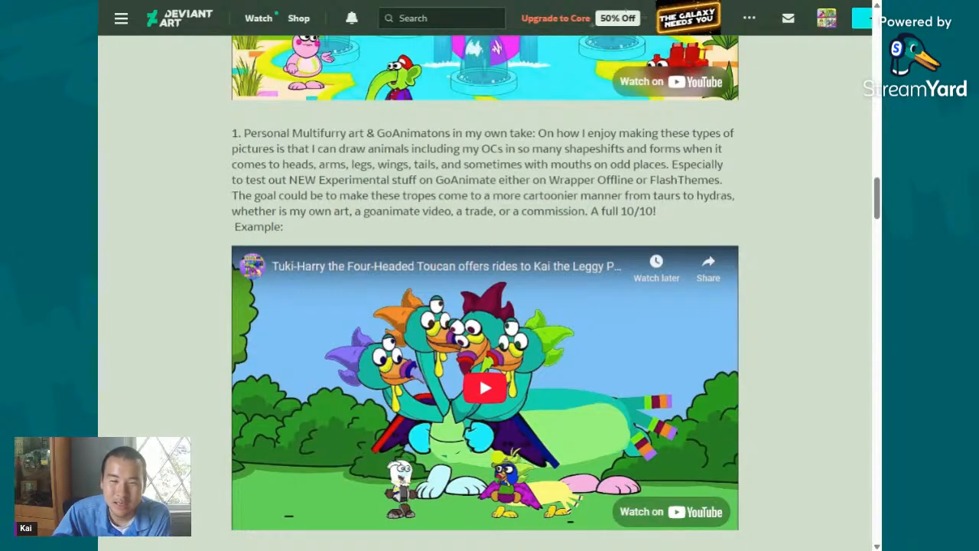
mouse_move(588, 212)
left_mouse_down()
mouse_move(459, 212)
mouse_move(403, 196)
mouse_move(357, 196)
mouse_move(355, 211)
mouse_move(653, 197)
mouse_move(283, 228)
mouse_move(589, 212)
left_mouse_up()
left_click(653, 197)
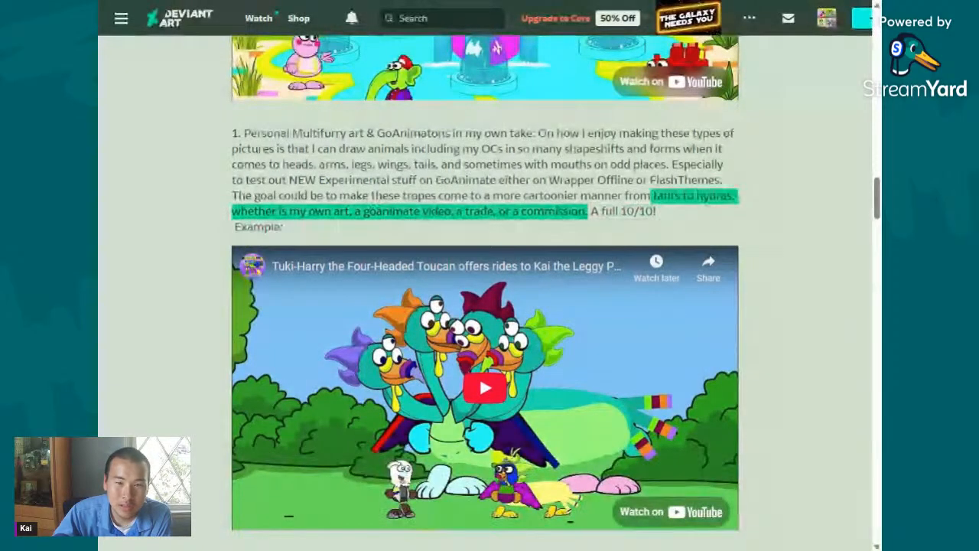
left_click(589, 212)
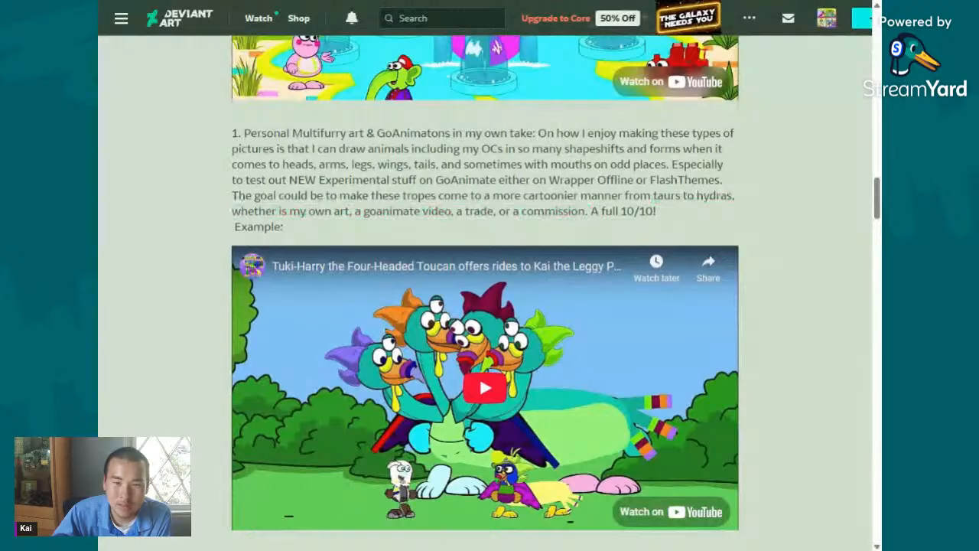
left_click_drag(653, 196, 589, 212)
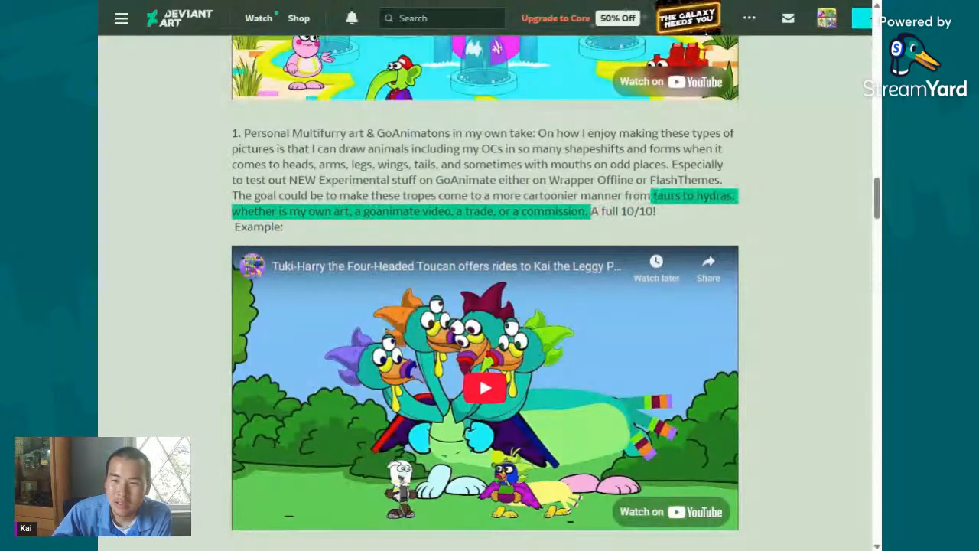
left_click(591, 212)
left_click_drag(653, 197, 588, 212)
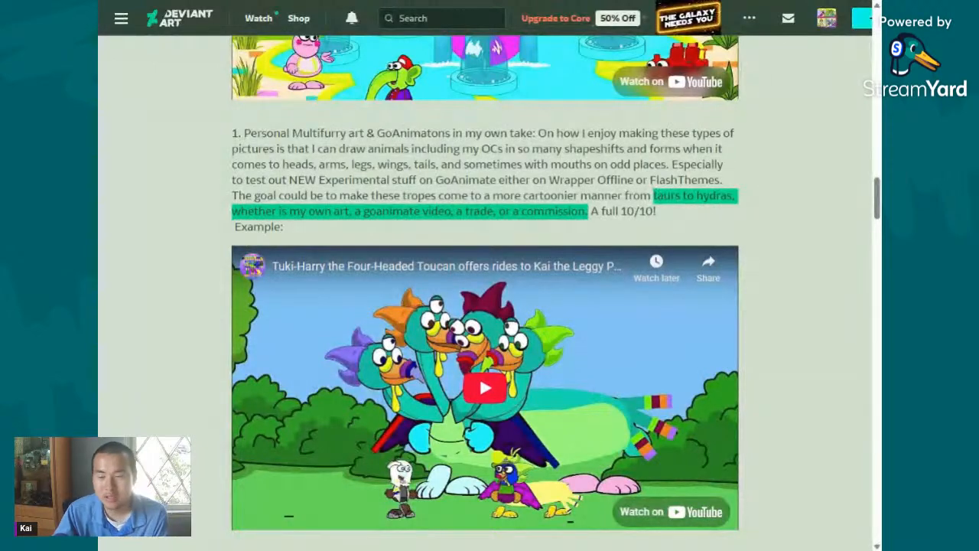
left_click(589, 212)
- Move on to the top 5 least favorite list and read the opening of entry 5, highlighting up to "character designs may be so."
scroll(588, 212, "down", 7)
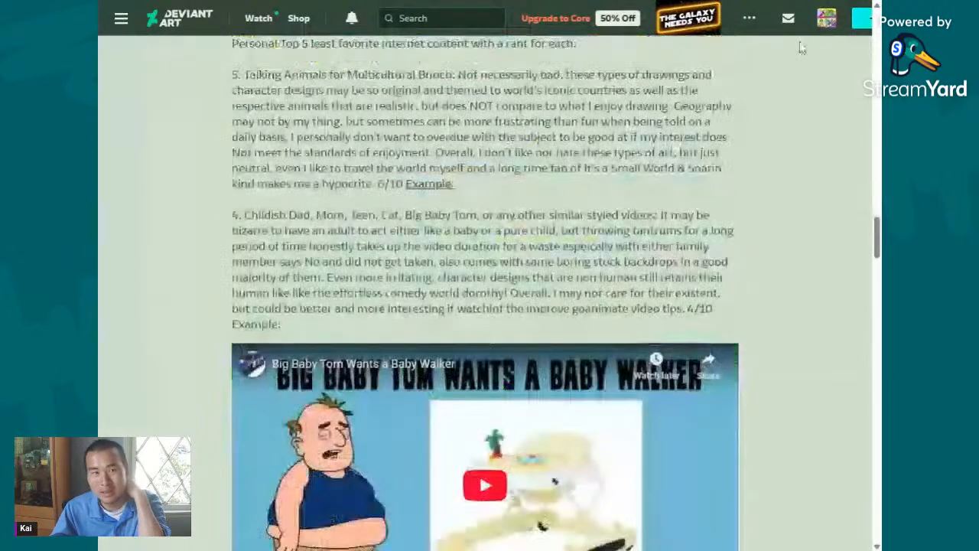
scroll(516, 193, "up", 3)
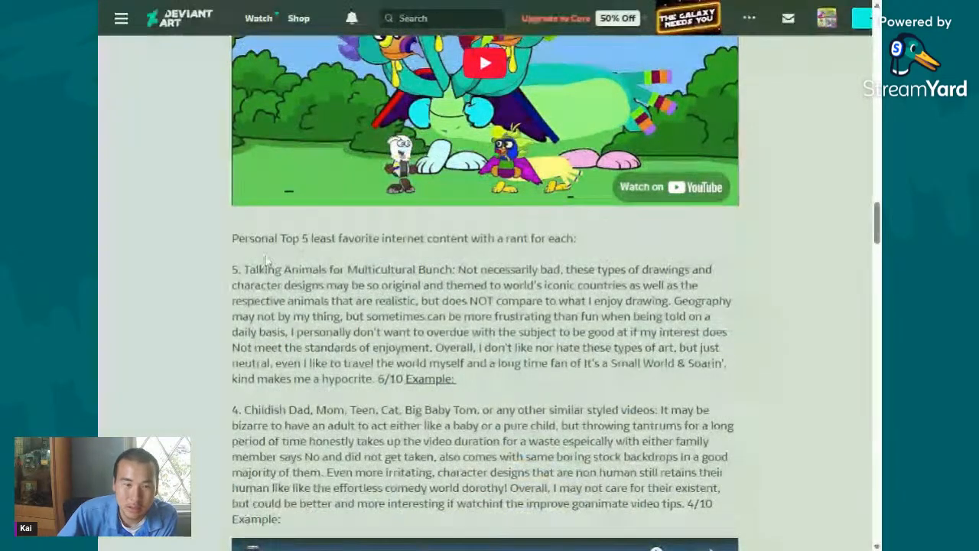
left_click_drag(229, 254, 580, 316)
left_click(570, 274)
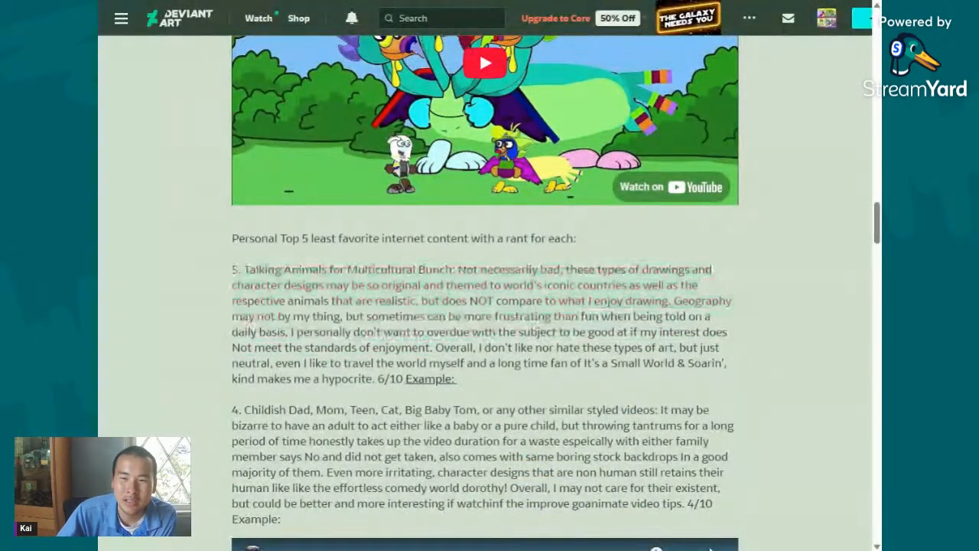
left_click_drag(378, 285, 404, 270)
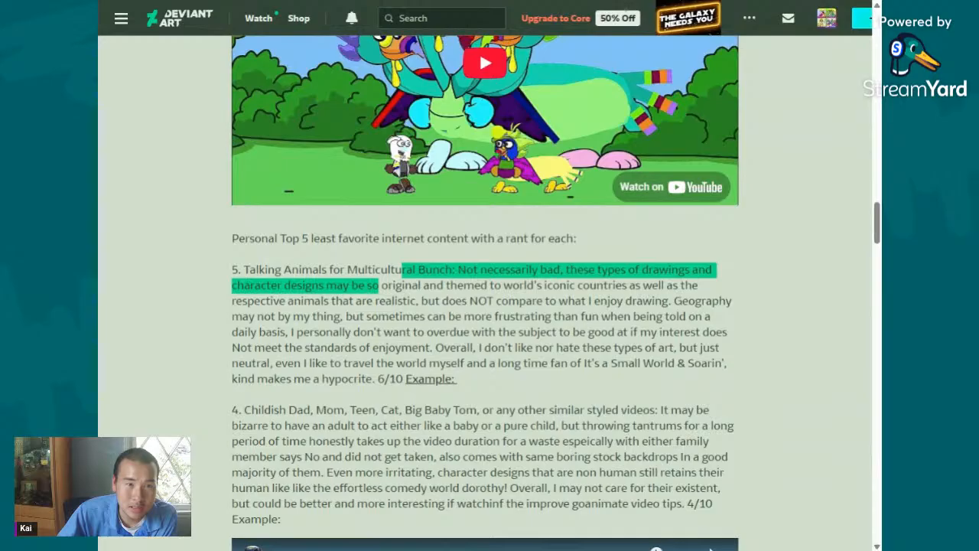
left_click(382, 316)
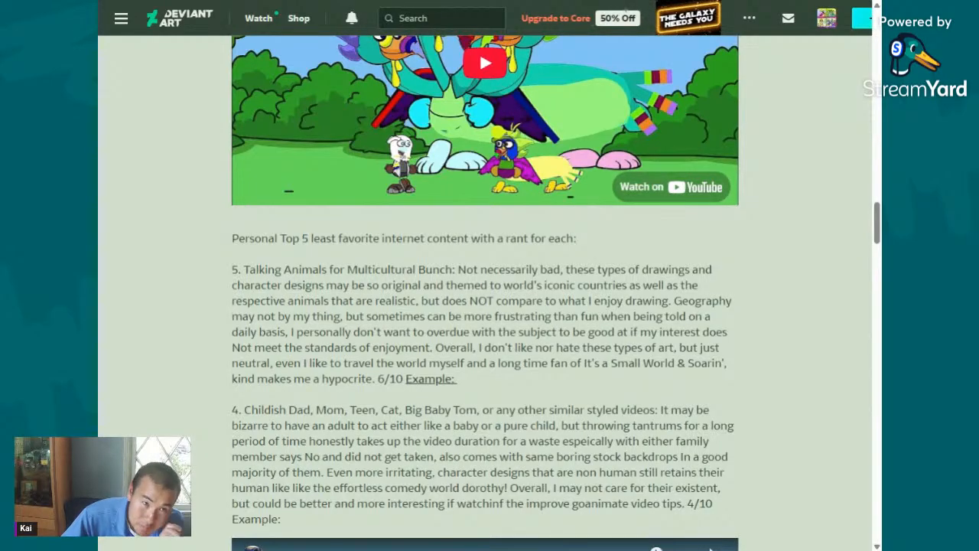
- Continue reading entry 5, highlighting from "iconic countries" to "animals that are realistic" and "Geography may not by my thing."
left_click_drag(466, 269, 722, 291)
left_click_drag(536, 285, 416, 300)
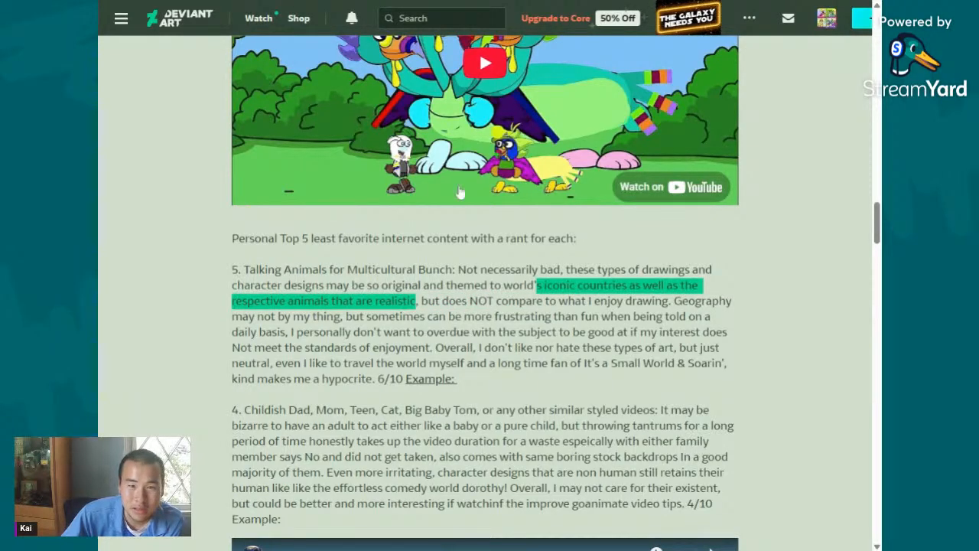
left_click(423, 301)
mouse_move(422, 301)
left_mouse_down()
mouse_move(635, 286)
mouse_move(671, 301)
mouse_move(652, 316)
mouse_move(522, 332)
mouse_move(411, 332)
mouse_move(716, 317)
mouse_move(675, 301)
mouse_move(487, 332)
mouse_move(476, 316)
mouse_move(345, 317)
left_mouse_up()
left_click(671, 301)
left_click(705, 317)
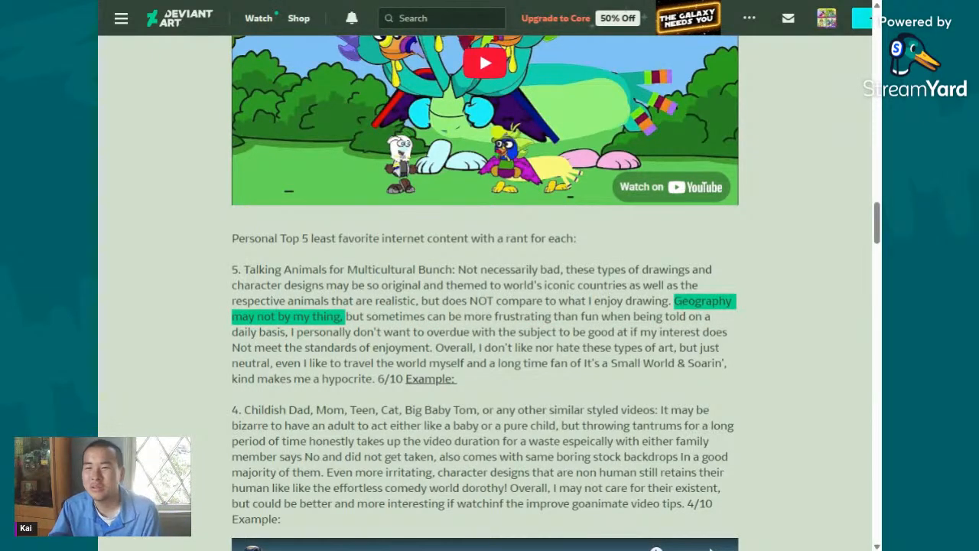
left_click(345, 317)
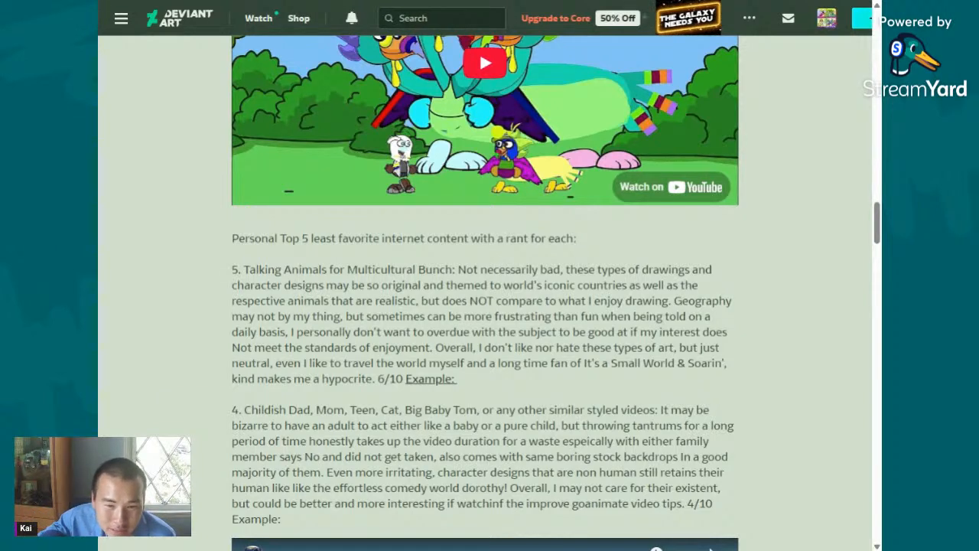
- Read the rest of entry 5 from "than fun when being told" to "kind makes me a hypocrite," highlighting passages along the way
left_click_drag(545, 316, 629, 332)
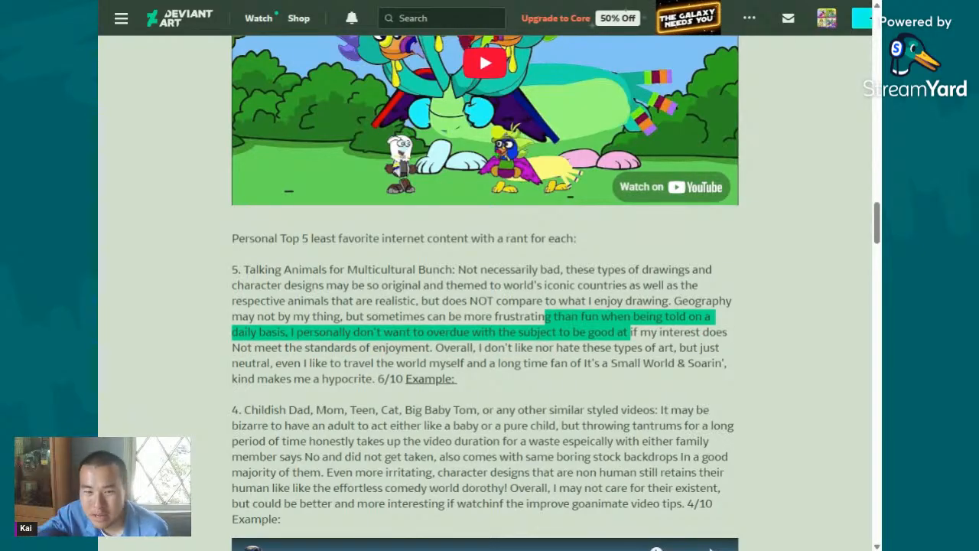
left_click(449, 347)
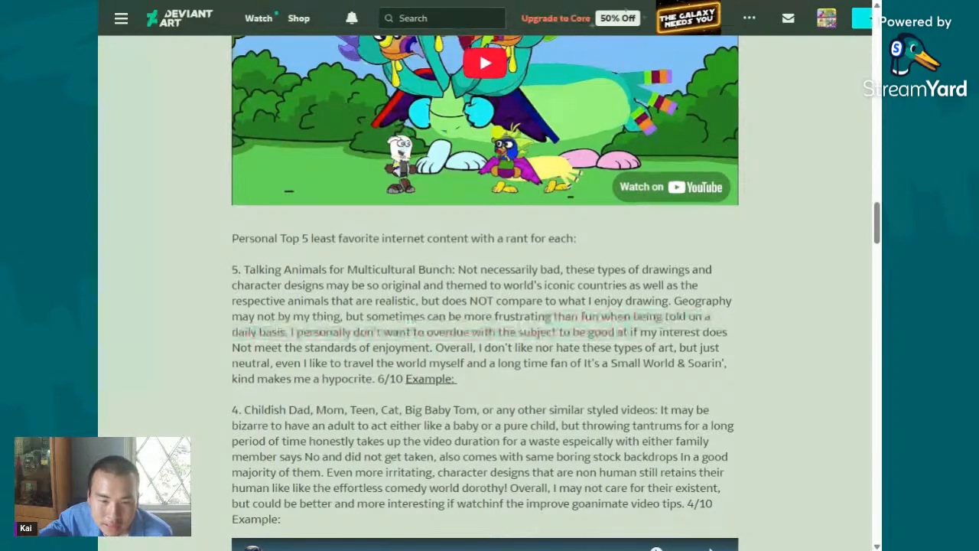
left_click_drag(435, 348, 499, 362)
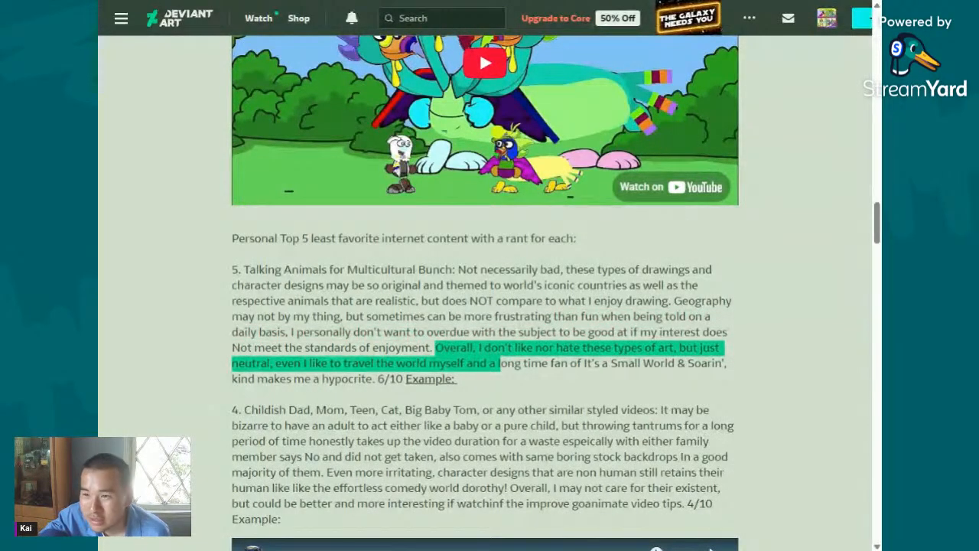
left_click(397, 347)
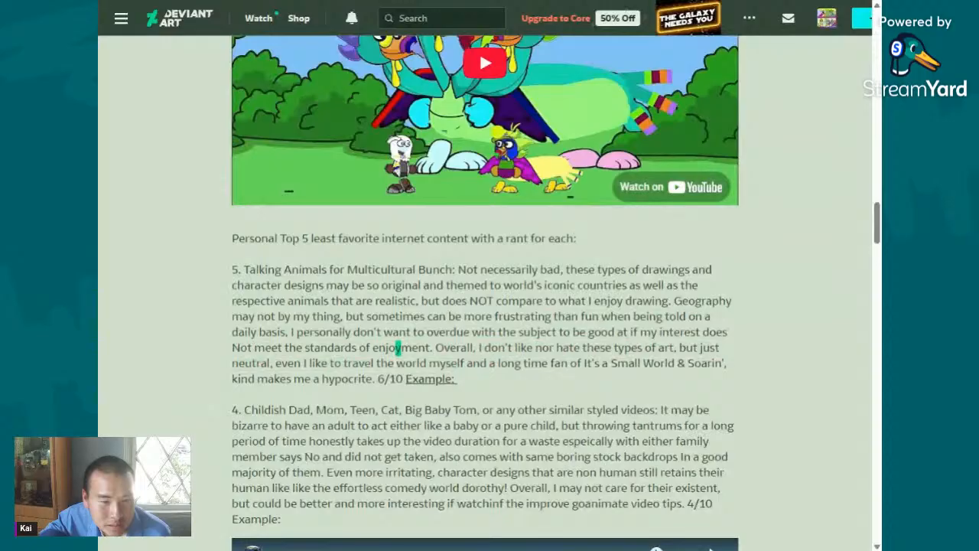
left_click_drag(434, 348, 501, 332)
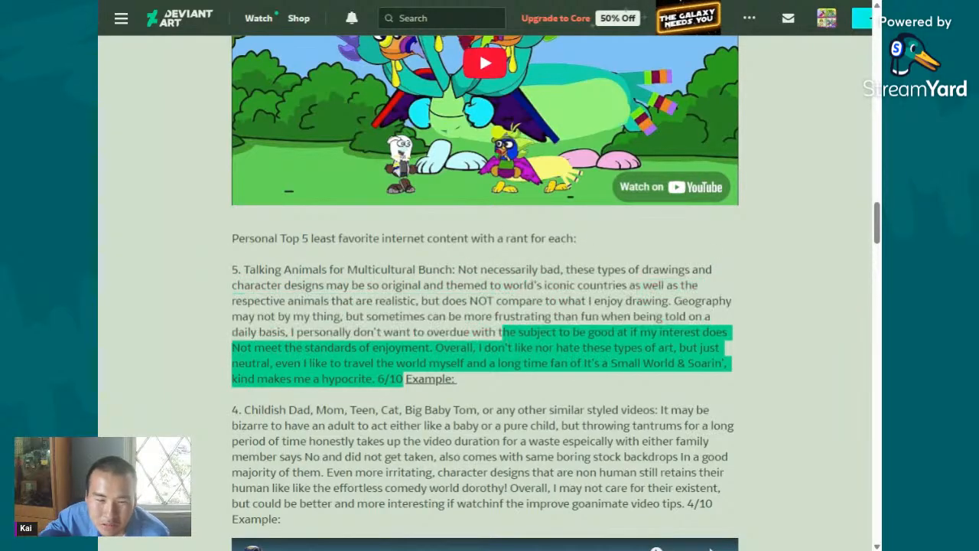
- Read entry 4 on Childish Dad, Mom, Teen, Cat and Big Baby Tom videos, highlighting from "It may be bizarre" through "improve goanimate."
scroll(500, 332, "down", 4)
left_click(489, 196)
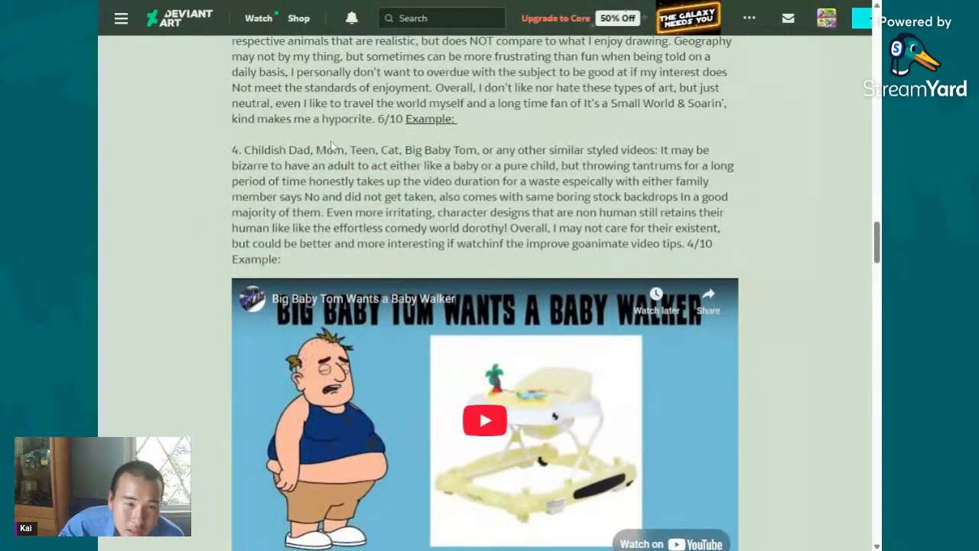
left_click_drag(316, 150, 635, 243)
- Play the "Big Baby Tom Wants a Baby Walker" example and skim it at 4:07, 4:33, 4:50 and 3:41, dismissing the suggested videos
left_click(517, 414)
scroll(517, 414, "down", 2)
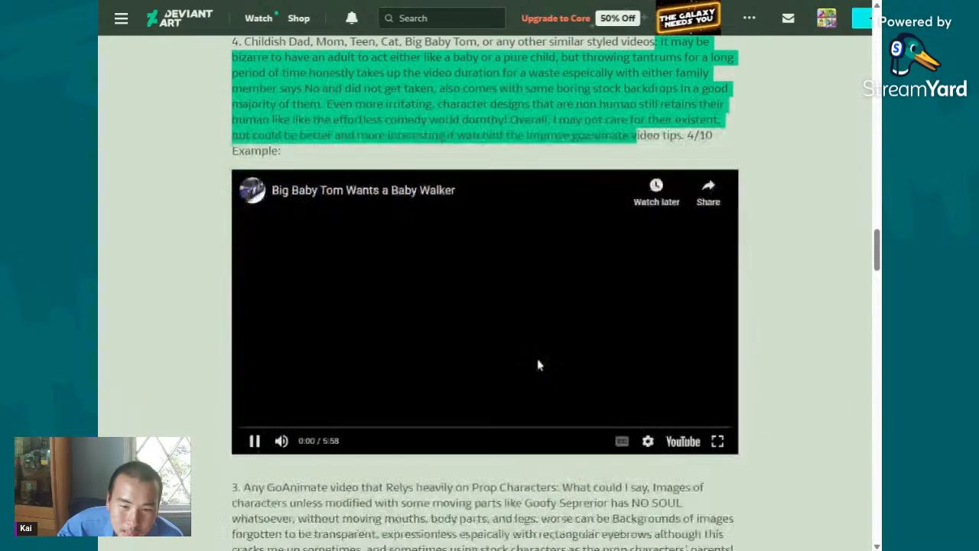
left_click_drag(340, 412, 540, 448)
left_click_drag(539, 407, 580, 410)
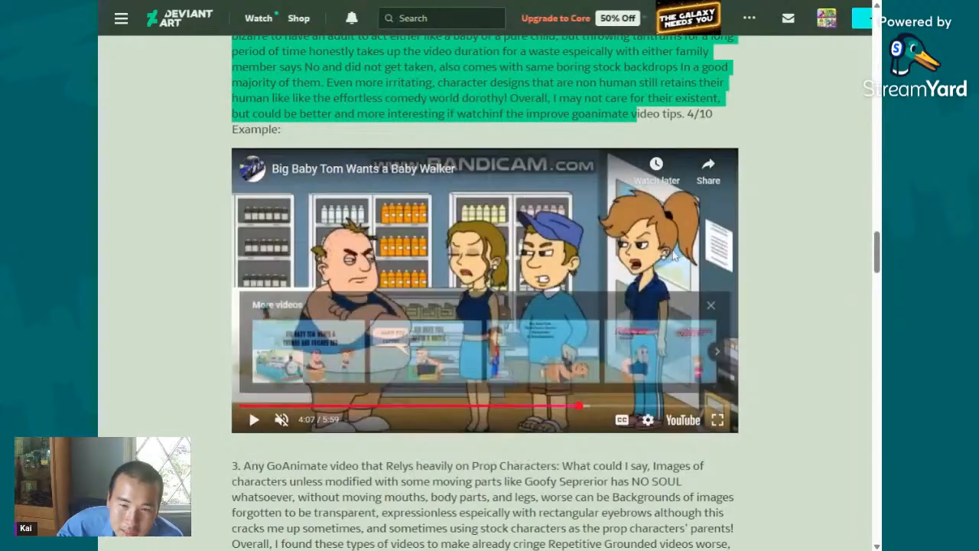
left_click(713, 307)
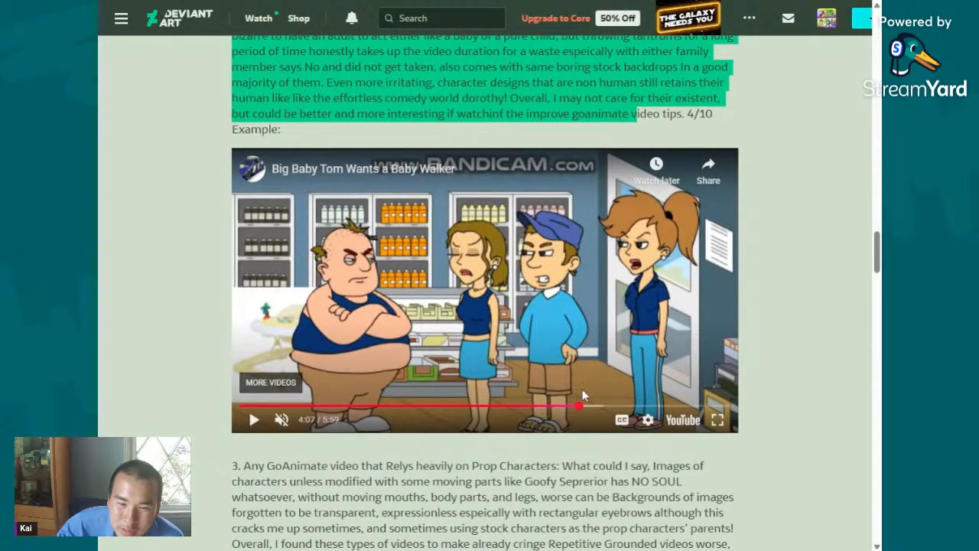
left_click(614, 407)
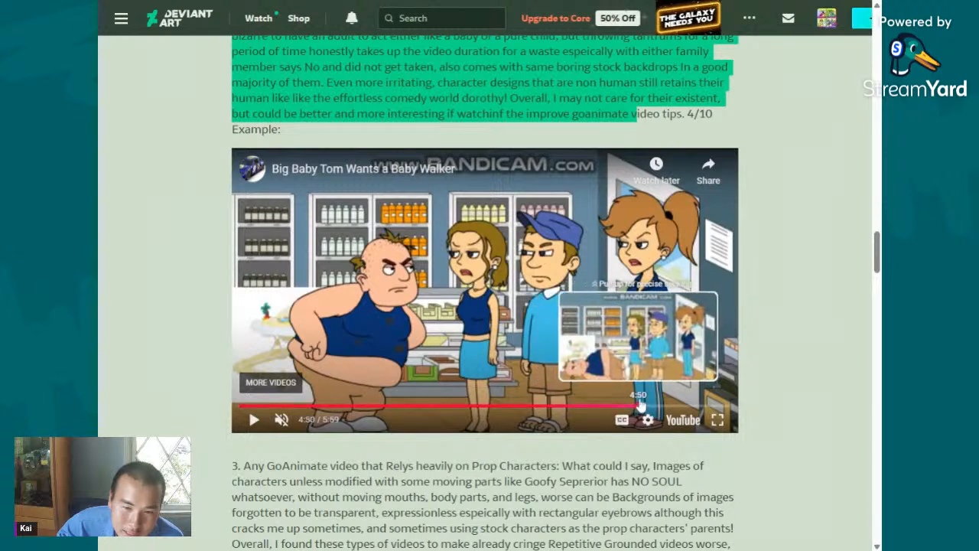
left_click(639, 407)
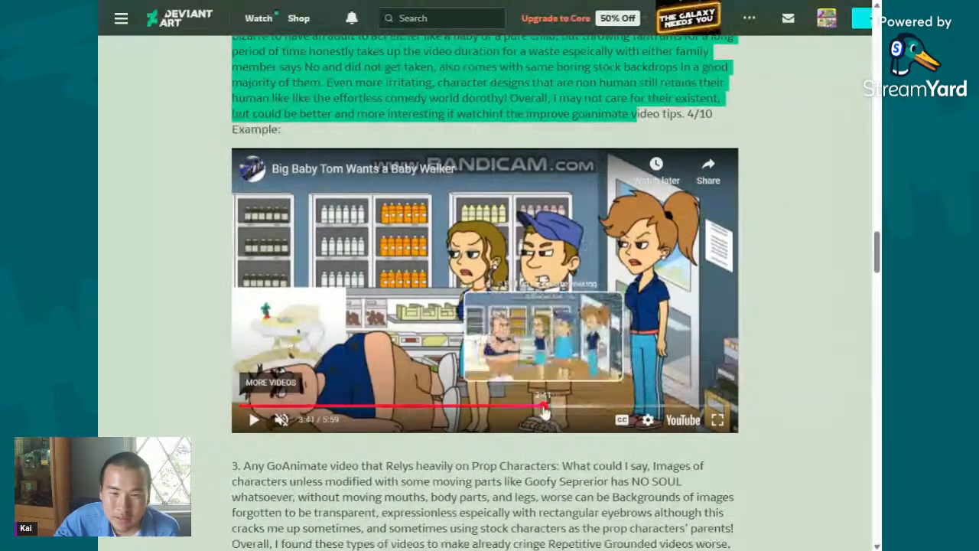
left_click(544, 408)
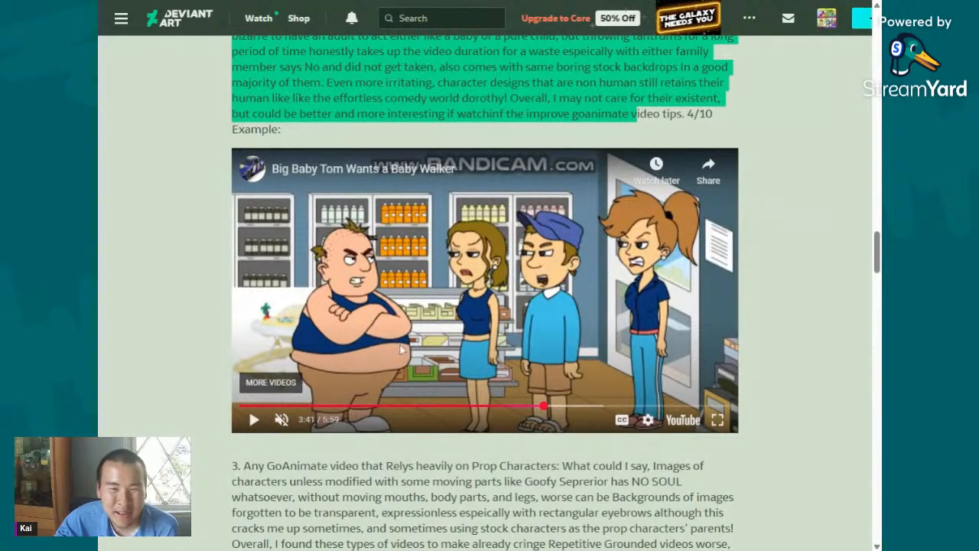
- Reread the rant of entry 4 above its example video and clear the text highlight
scroll(558, 348, "up", 2)
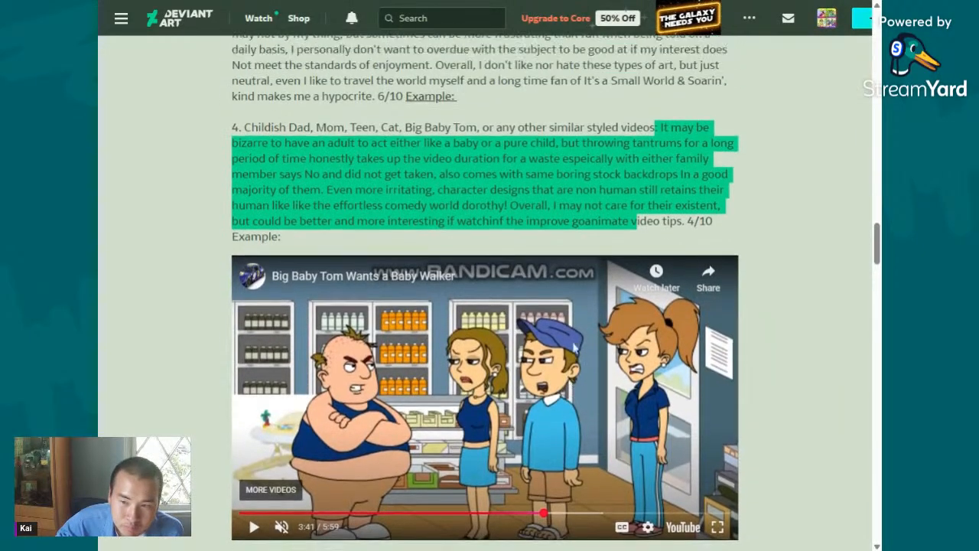
scroll(562, 341, "down", 2)
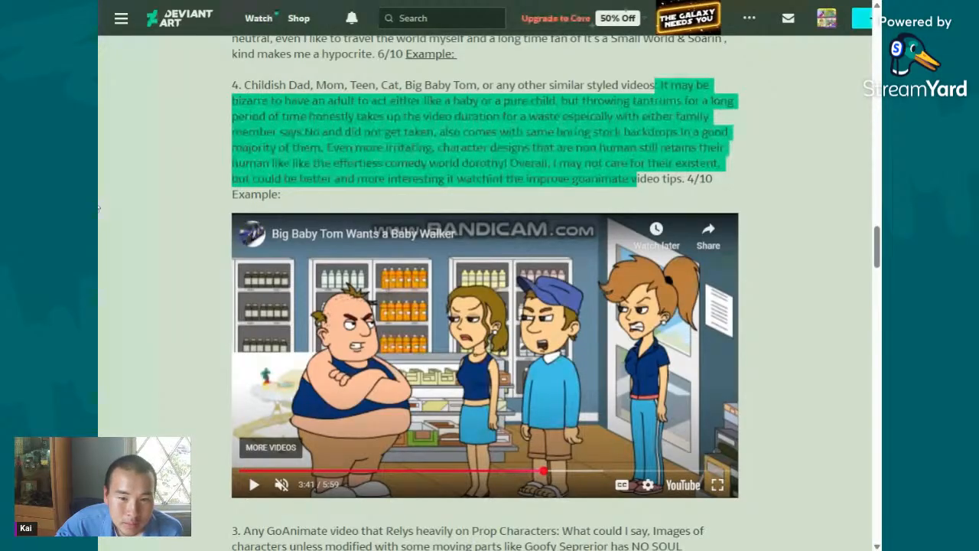
left_click(160, 210)
scroll(161, 211, "up", 2)
scroll(428, 306, "down", 3)
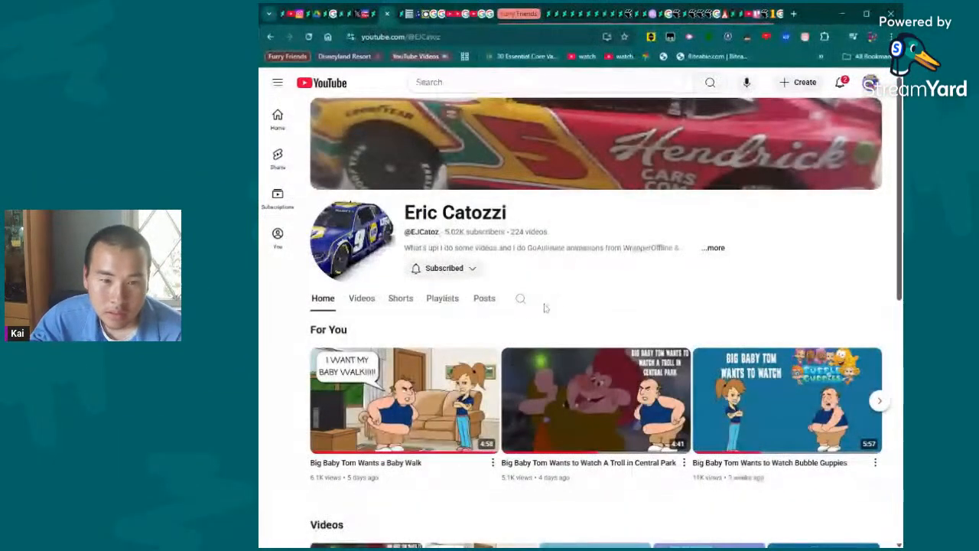
- On the Big Baby Tom creator's YouTube channel, search for "dorothy" and open "Dorothy the Dinosaur Visits Big Baby Tom on New Years Eve."
left_click(523, 300)
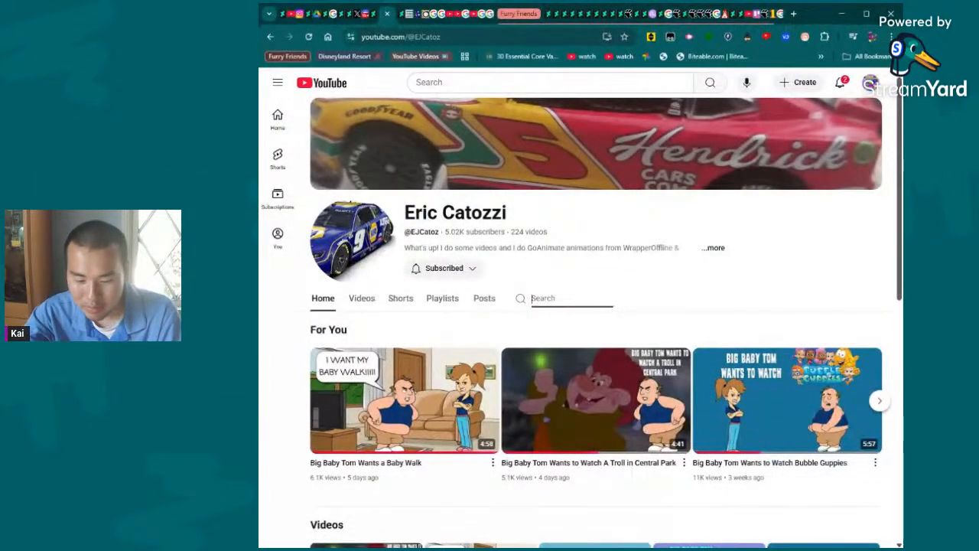
type("do")
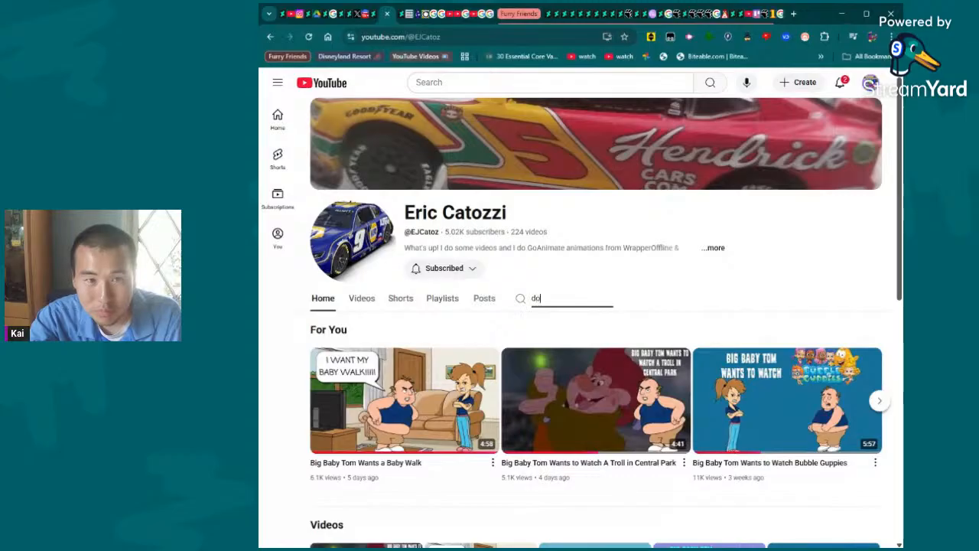
type("rothy")
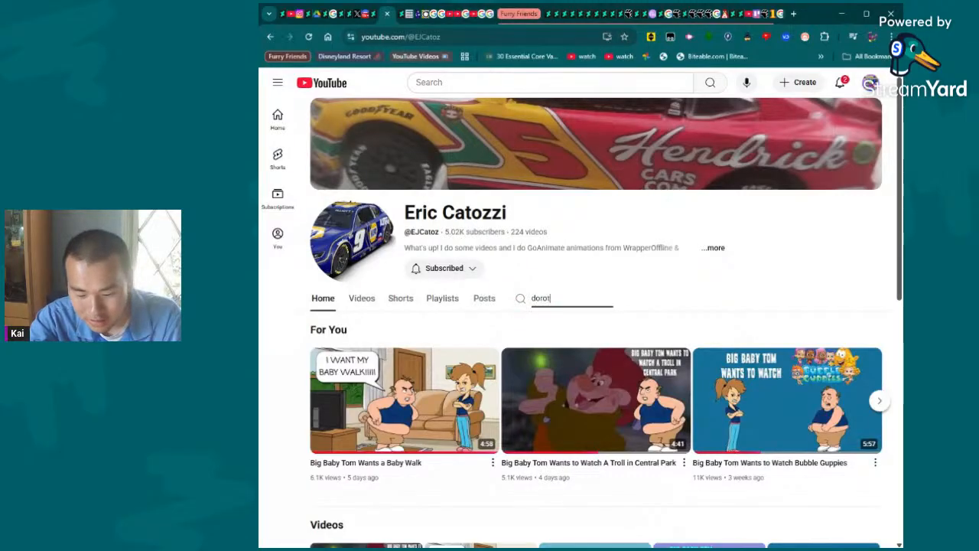
key("Return")
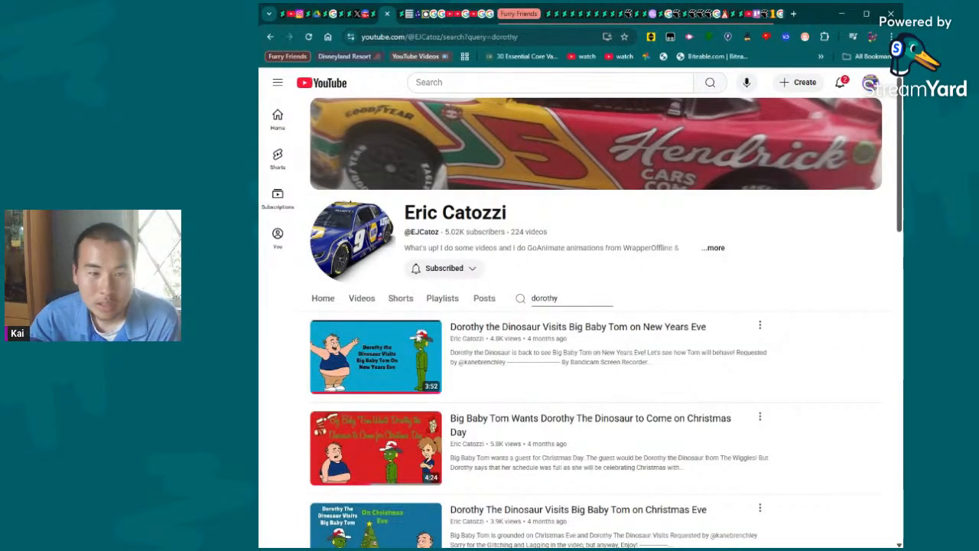
left_click(417, 330)
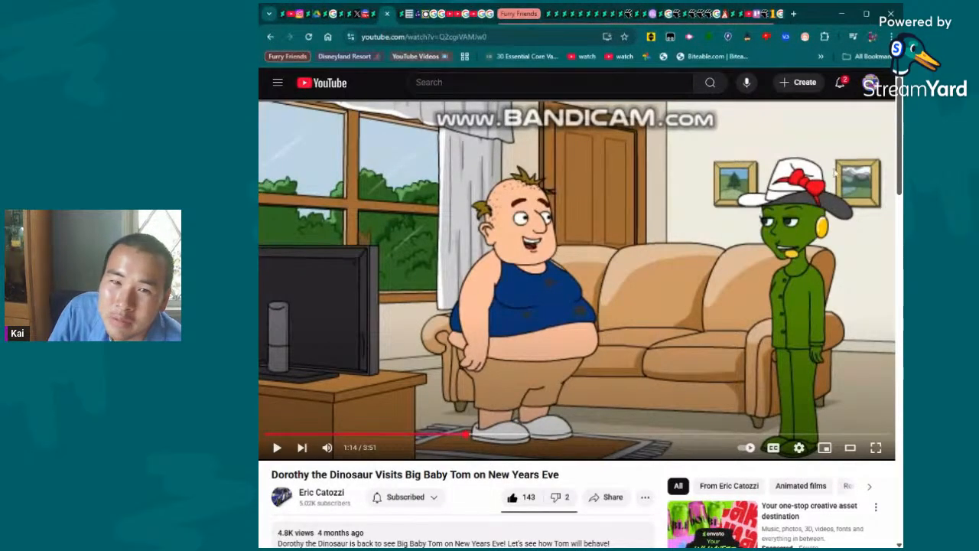
- Check the YouTube notifications, read through the viewer comments under the Dorothy the Dinosaur video, and return to the player
left_click(840, 84)
left_click(840, 84)
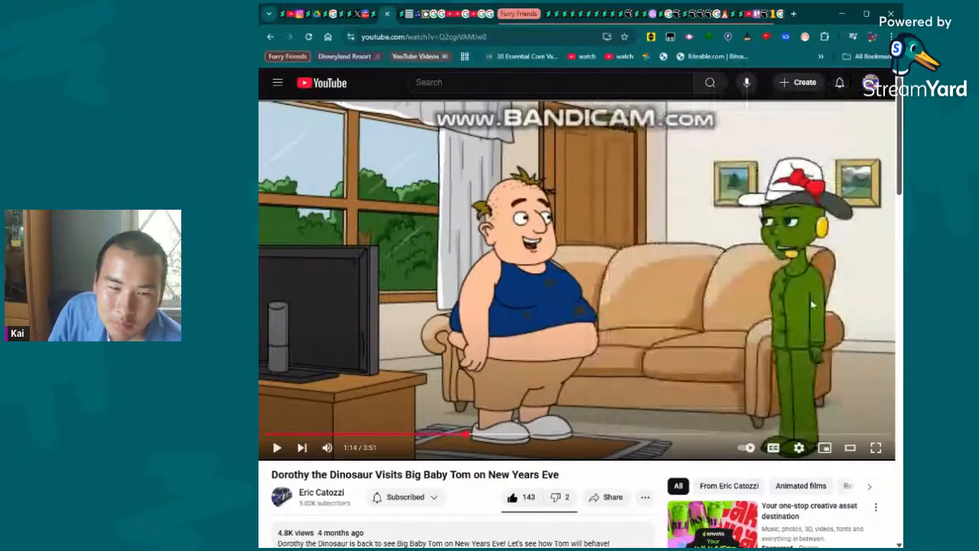
scroll(827, 291, "down", 2)
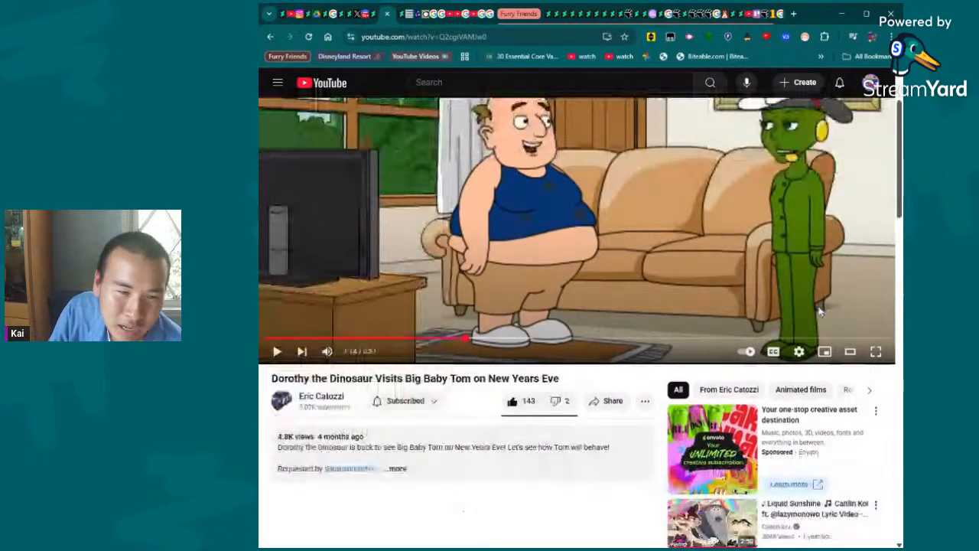
scroll(818, 312, "down", 5)
scroll(819, 312, "down", 8)
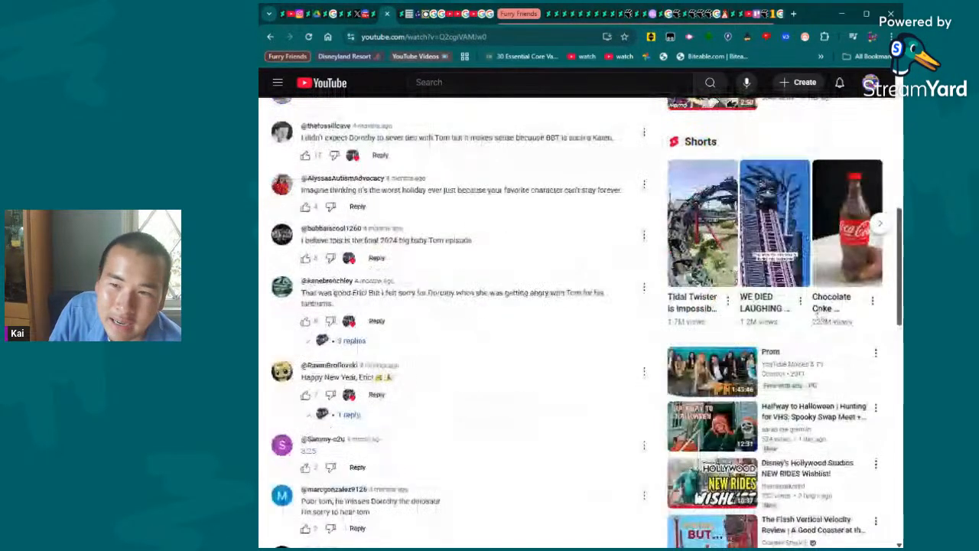
scroll(819, 312, "up", 2)
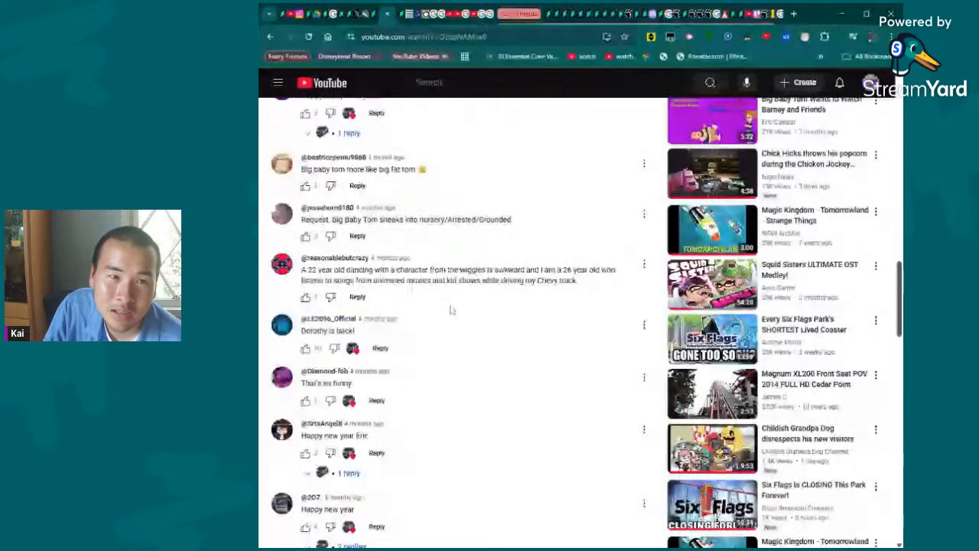
scroll(582, 321, "down", 10)
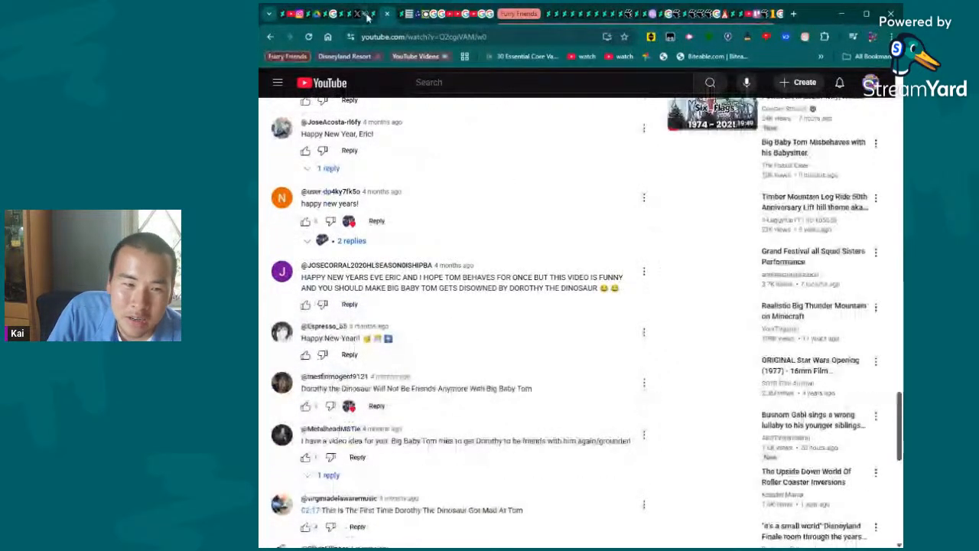
scroll(507, 348, "up", 1)
scroll(507, 348, "down", 8)
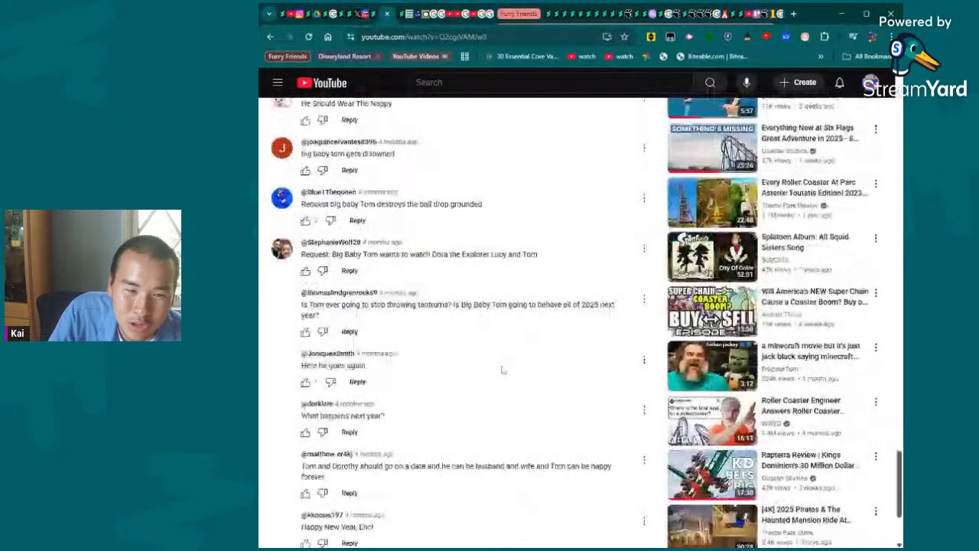
scroll(452, 439, "down", 2)
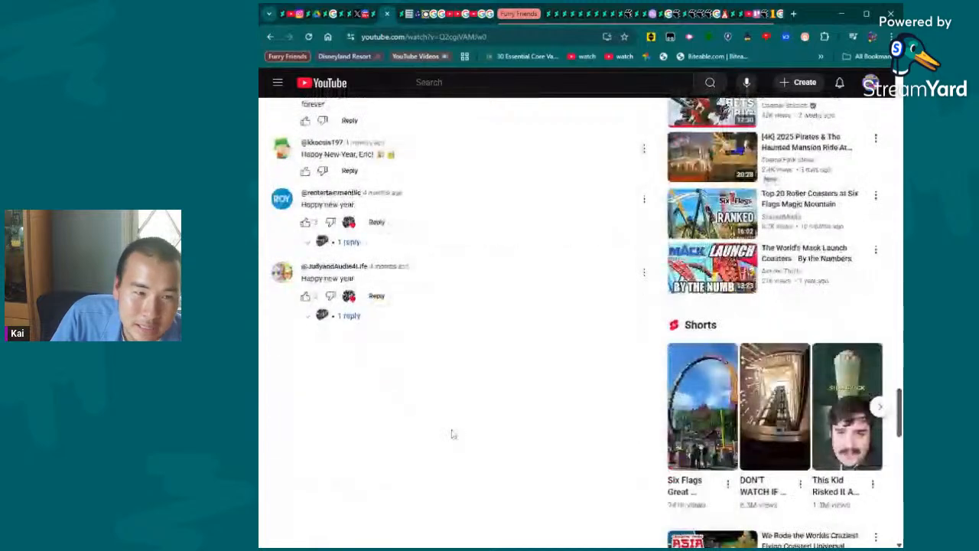
scroll(566, 358, "up", 2)
scroll(566, 358, "down", 10)
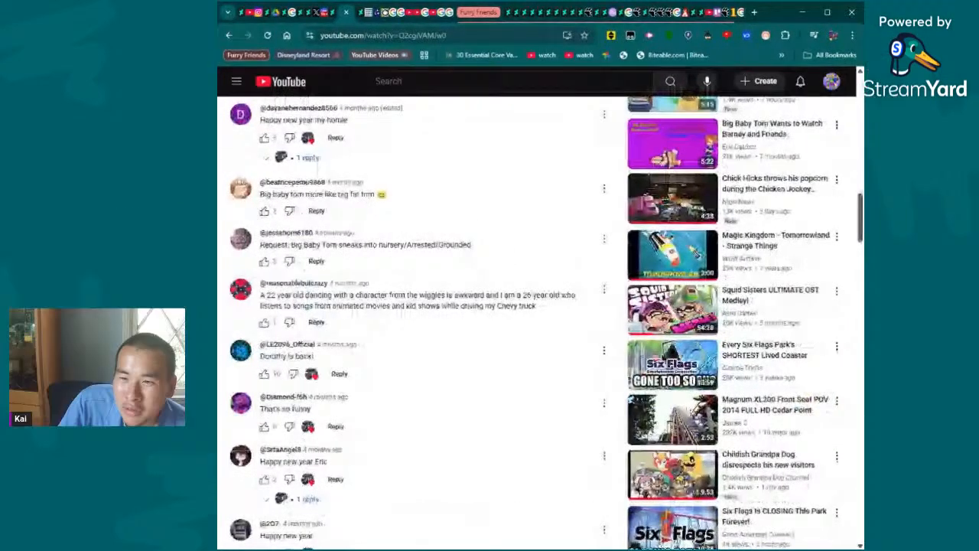
left_click_drag(860, 218, 860, 120)
scroll(666, 279, "up", 3)
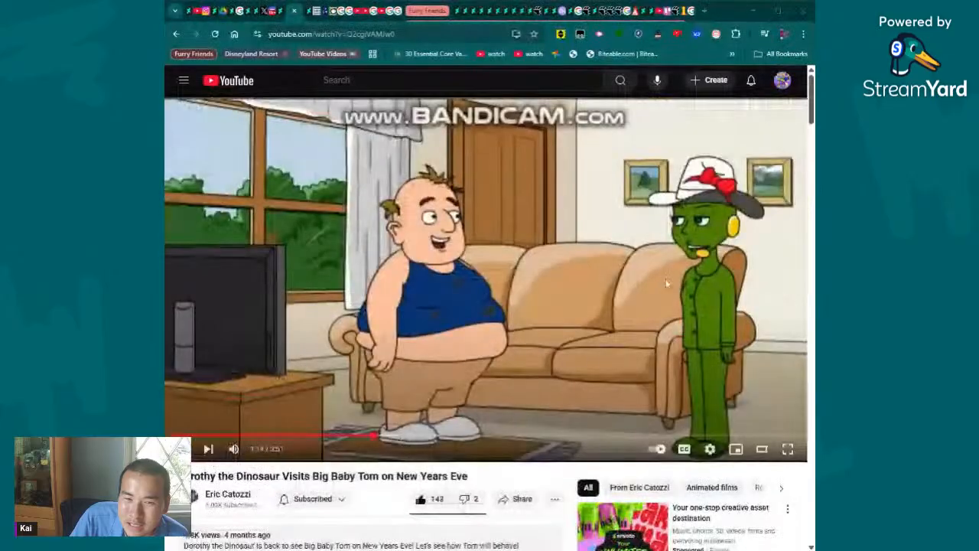
scroll(665, 279, "down", 4)
scroll(707, 224, "up", 4)
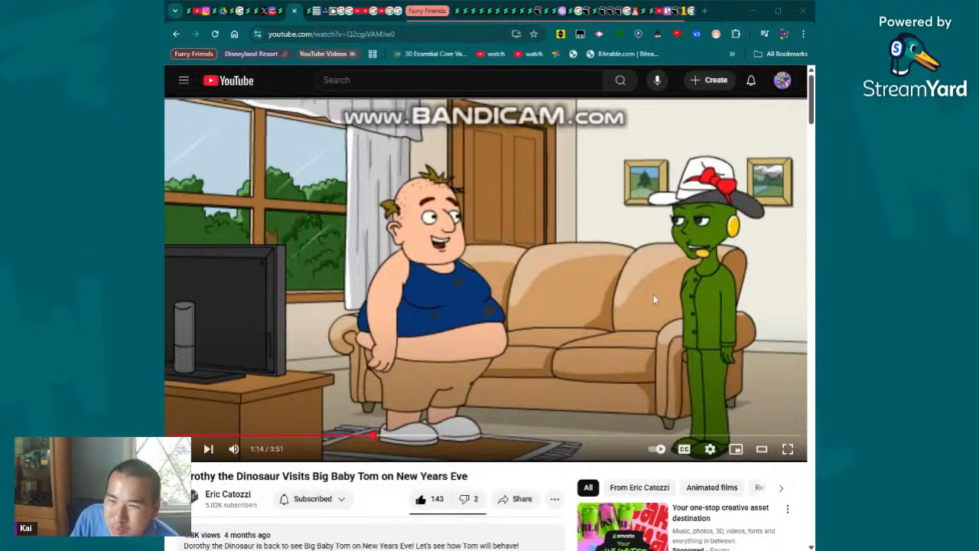
- Skim the Dorothy the Dinosaur video at 2:51, 1:57, 2:01 and 2:04, pausing to review the scene with Tom
left_click_drag(639, 436, 629, 441)
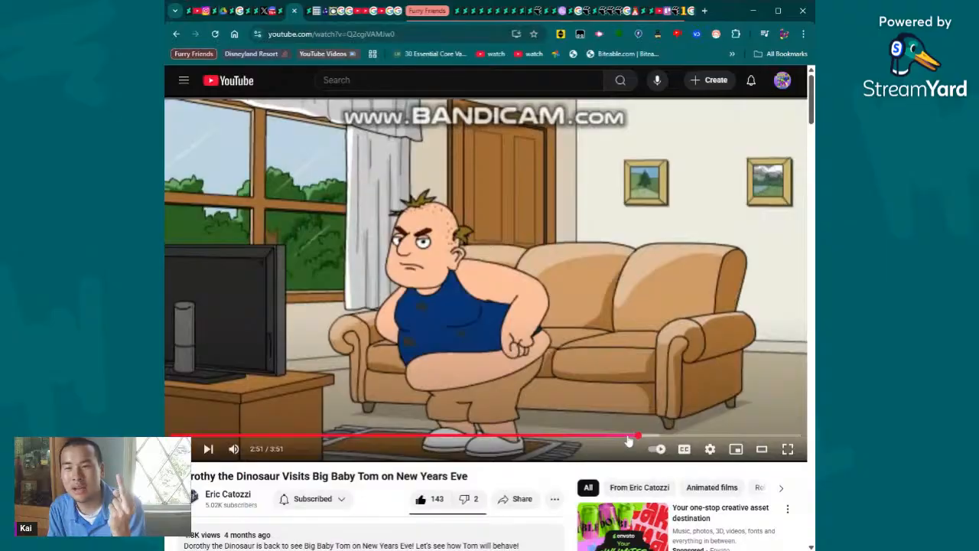
left_click_drag(540, 441, 493, 444)
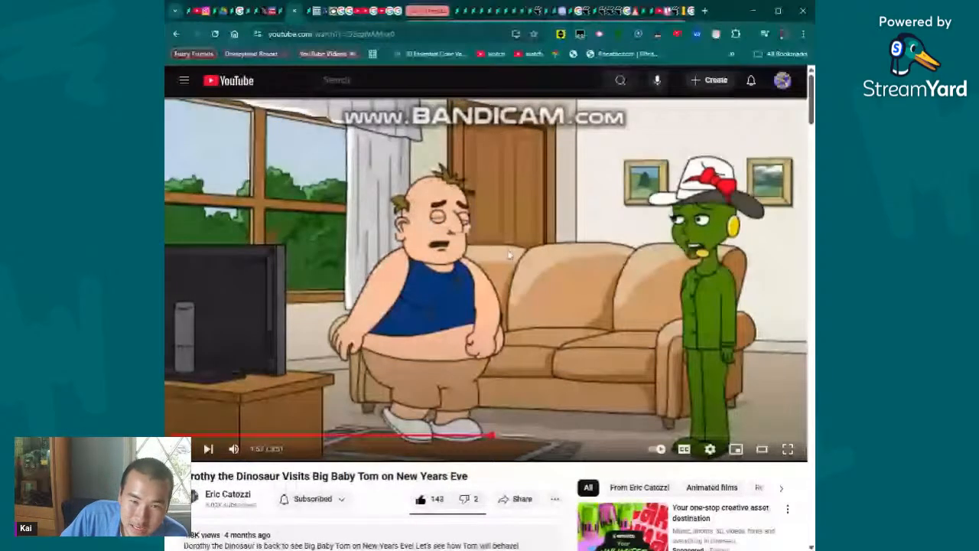
left_click(504, 438)
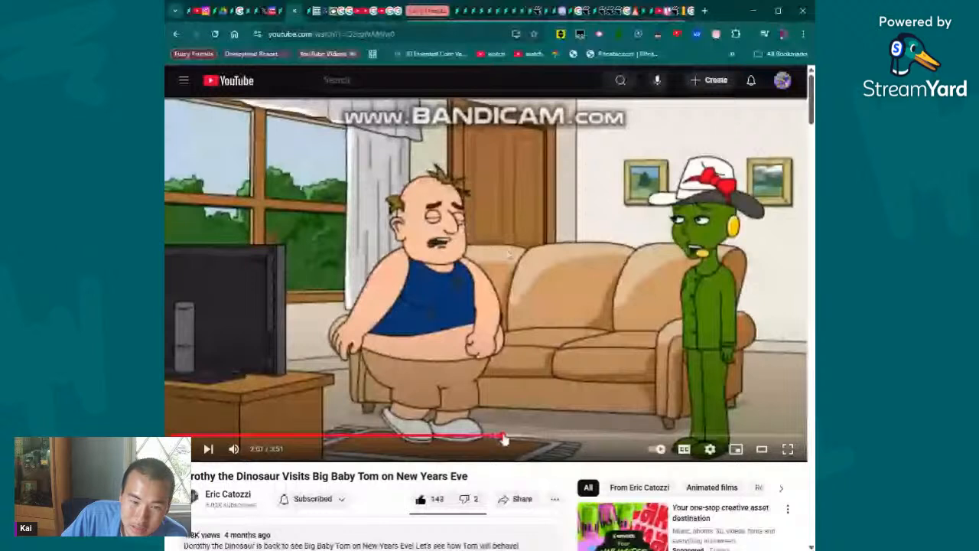
left_click(520, 442)
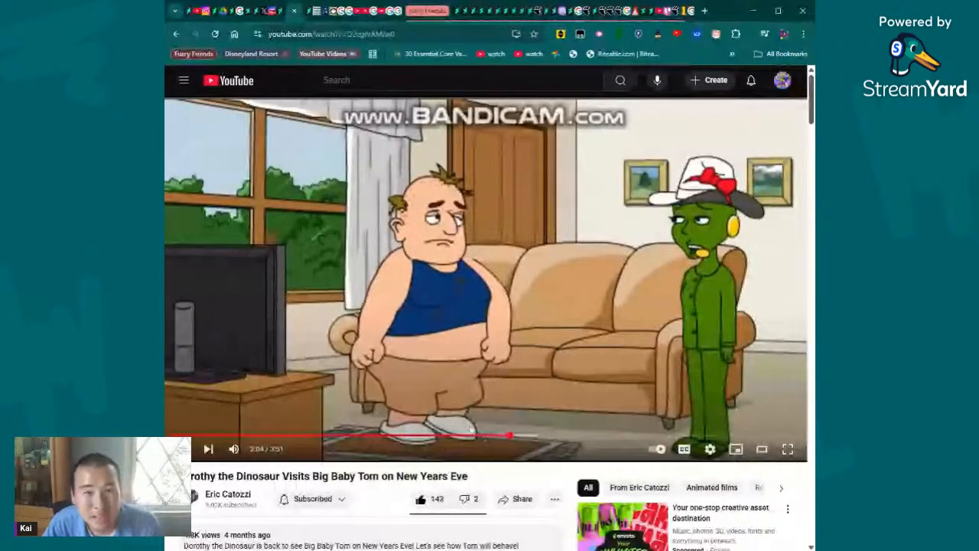
left_click(478, 376)
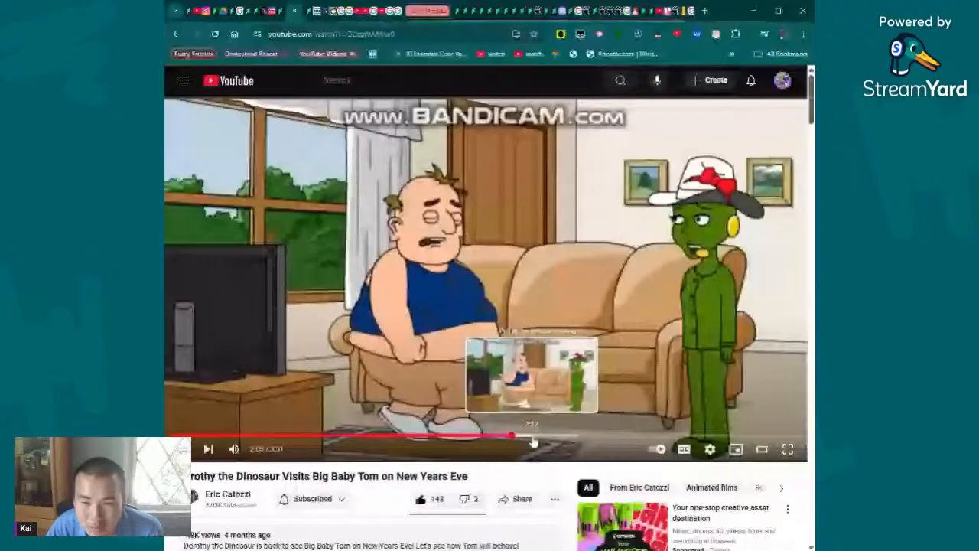
left_click(545, 436)
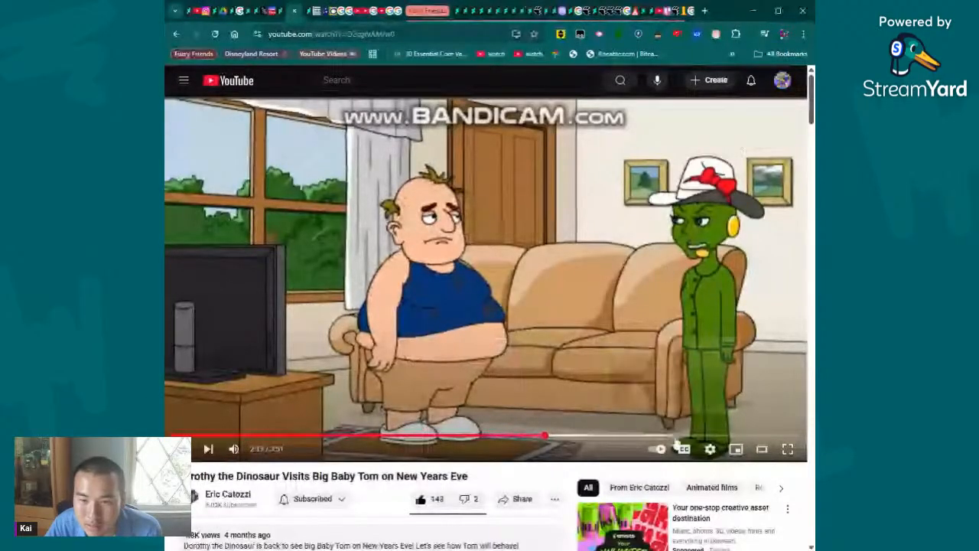
- Skim further scenes of the Dorothy the Dinosaur video at 2:14, 2:34 and 2:26, ending at 1:32
left_click_drag(705, 436, 535, 486)
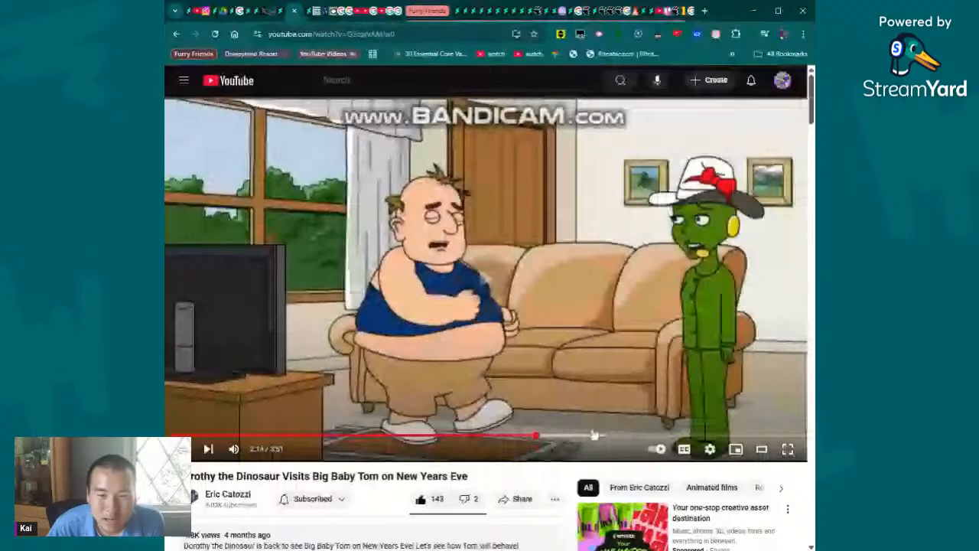
left_click(571, 437)
left_click(586, 437)
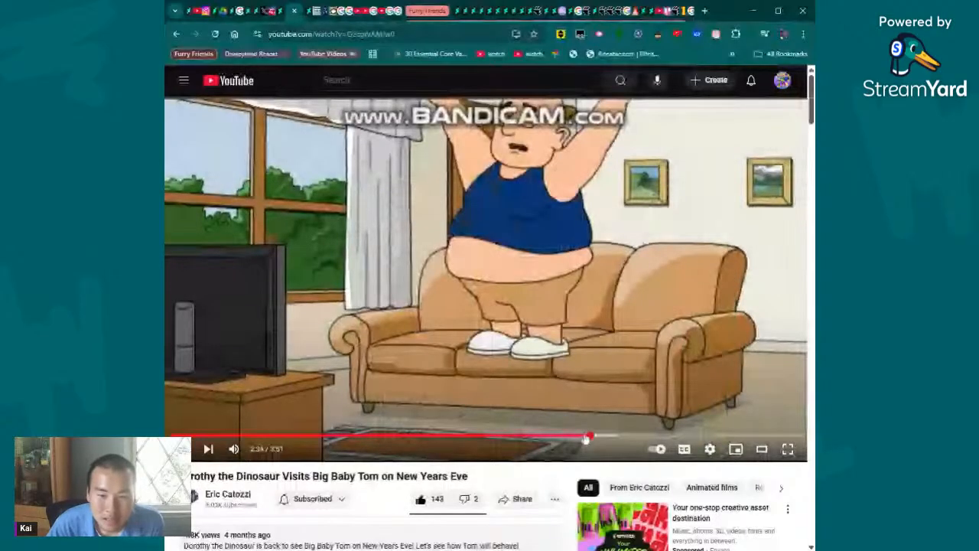
left_click(567, 437)
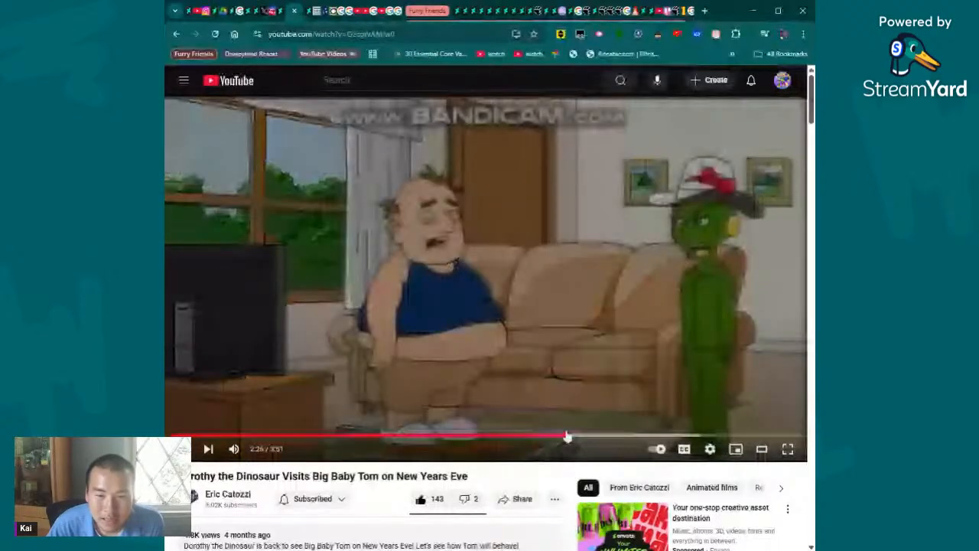
left_click_drag(567, 437, 422, 436)
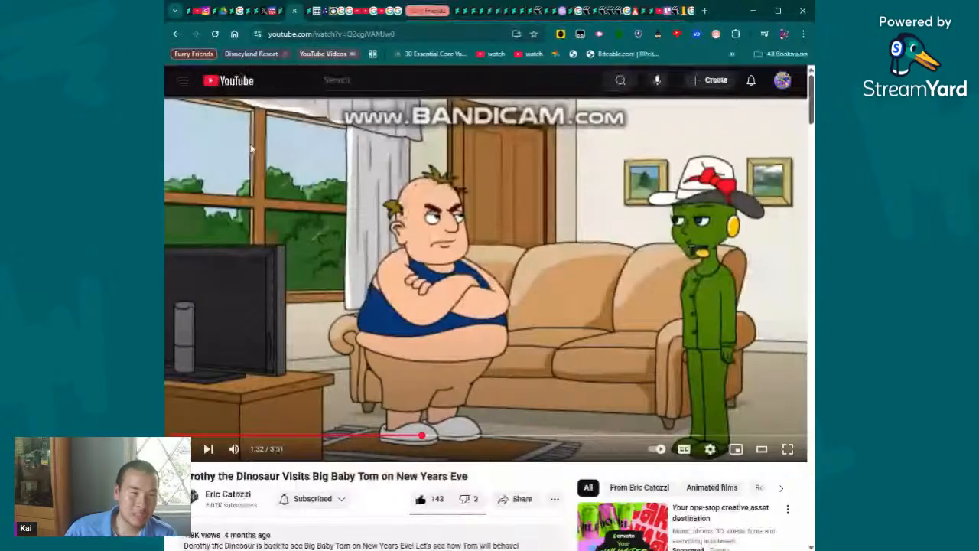
- Switch to Discord, look through the server list and open the direct messages
left_click(274, 12)
scroll(193, 190, "down", 5)
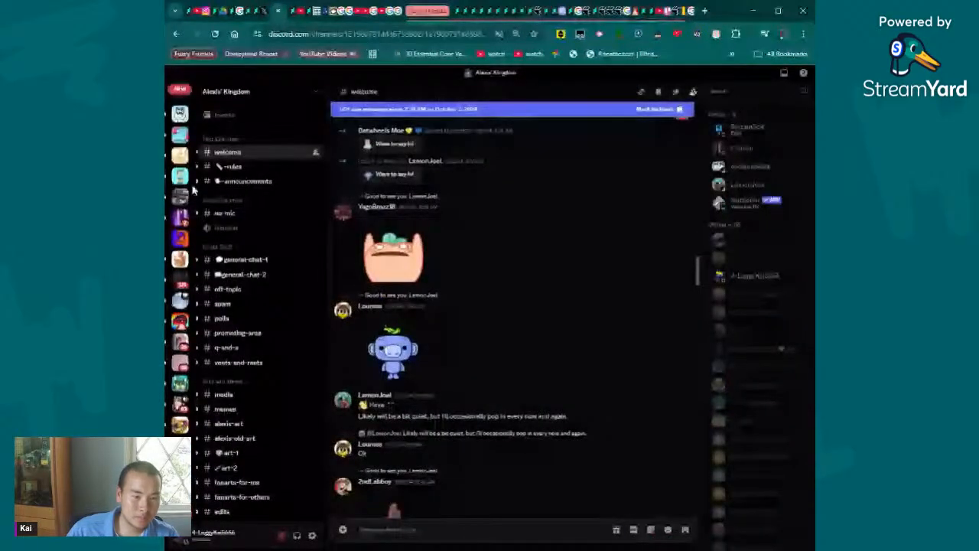
scroll(193, 193, "down", 5)
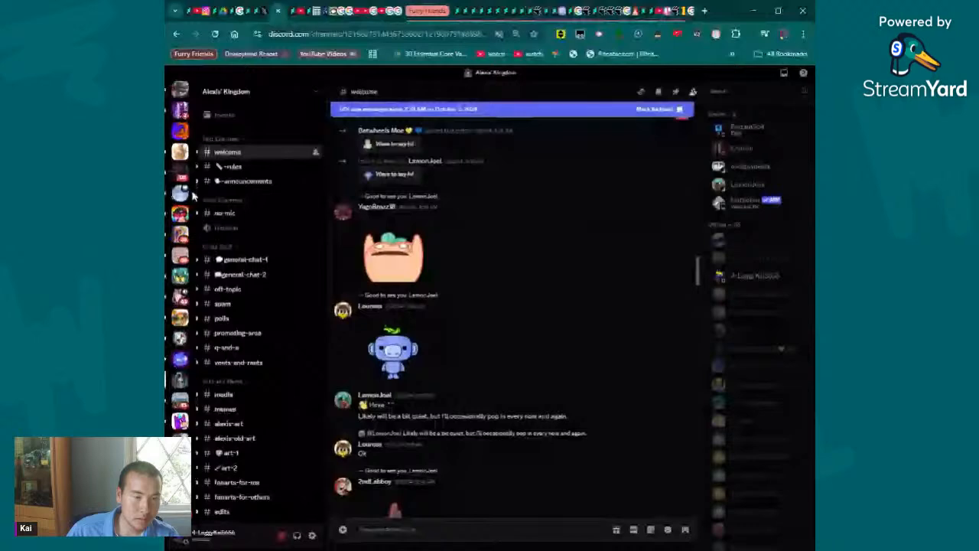
scroll(193, 197, "up", 3)
left_click(180, 90)
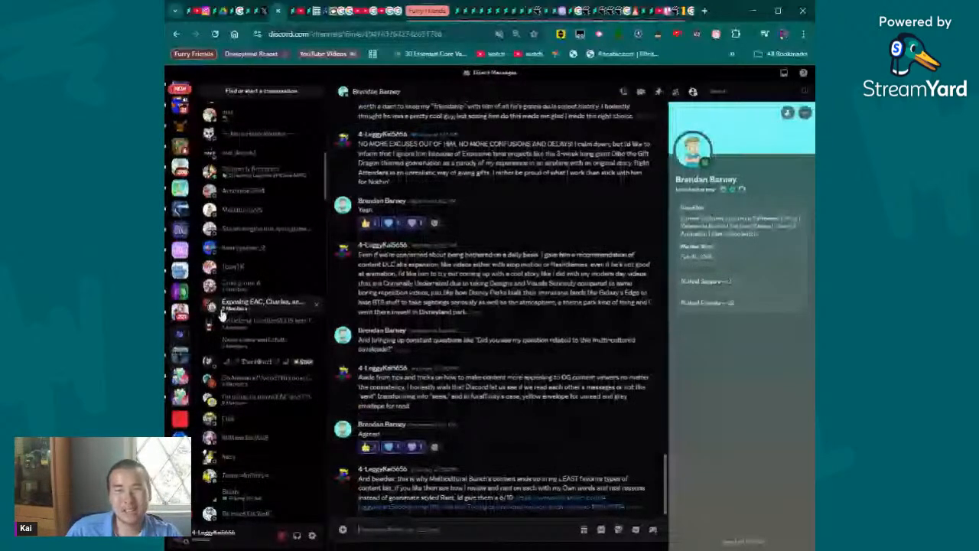
- Read back through the open direct-message conversation, including its older images, and return to the newest messages
scroll(200, 419, "down", 3)
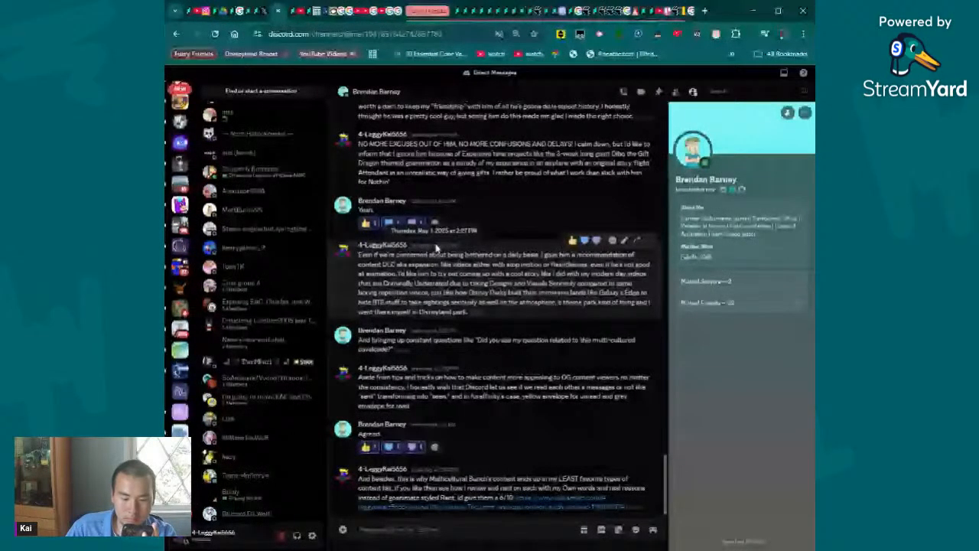
scroll(437, 246, "up", 3)
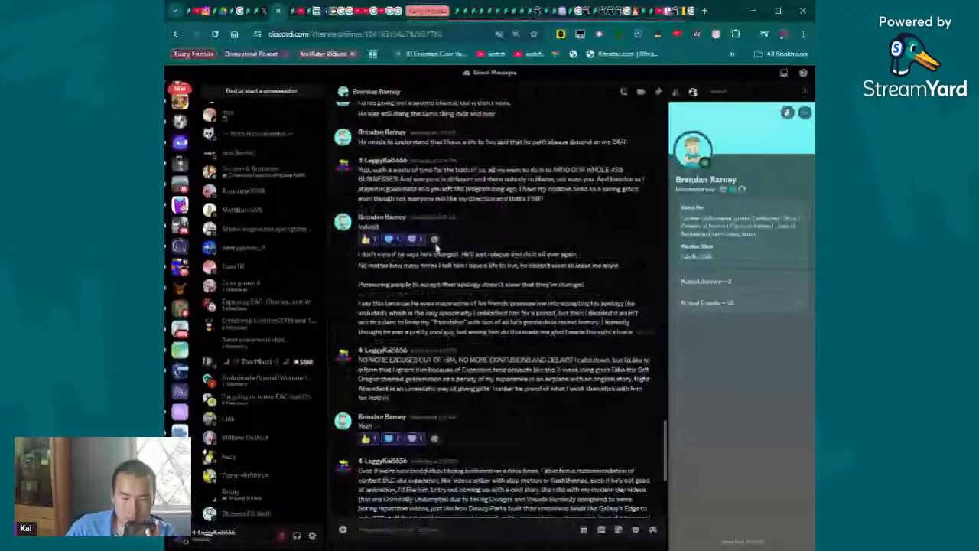
scroll(437, 246, "up", 2)
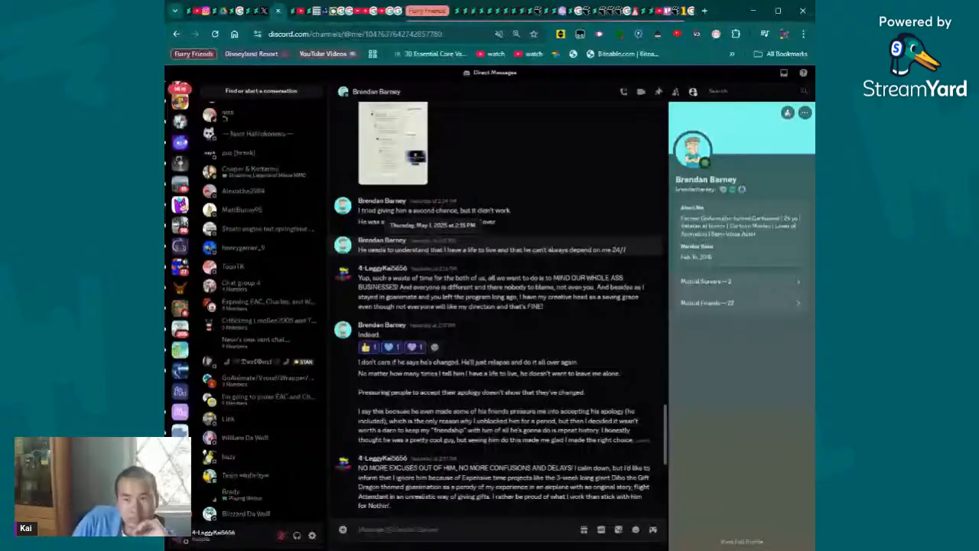
scroll(463, 285, "up", 3)
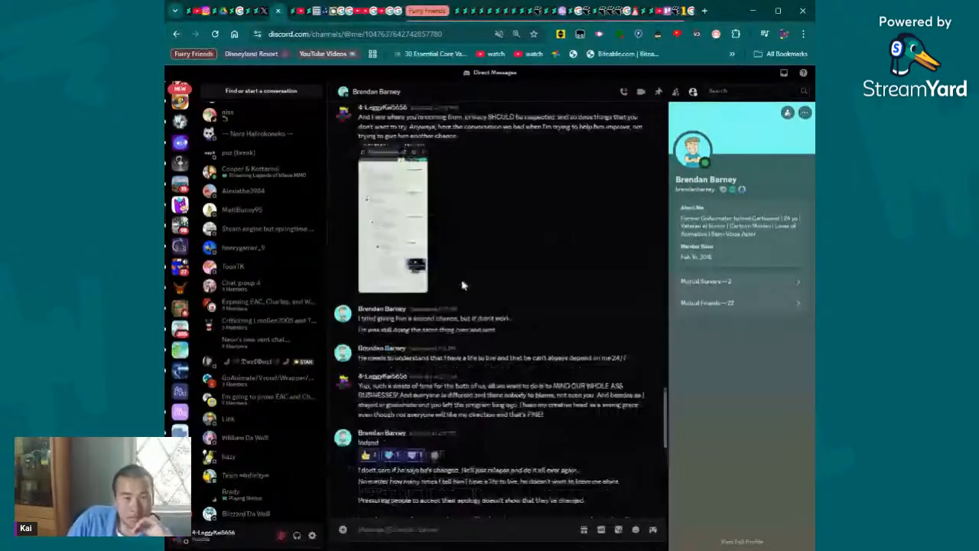
scroll(462, 285, "up", 5)
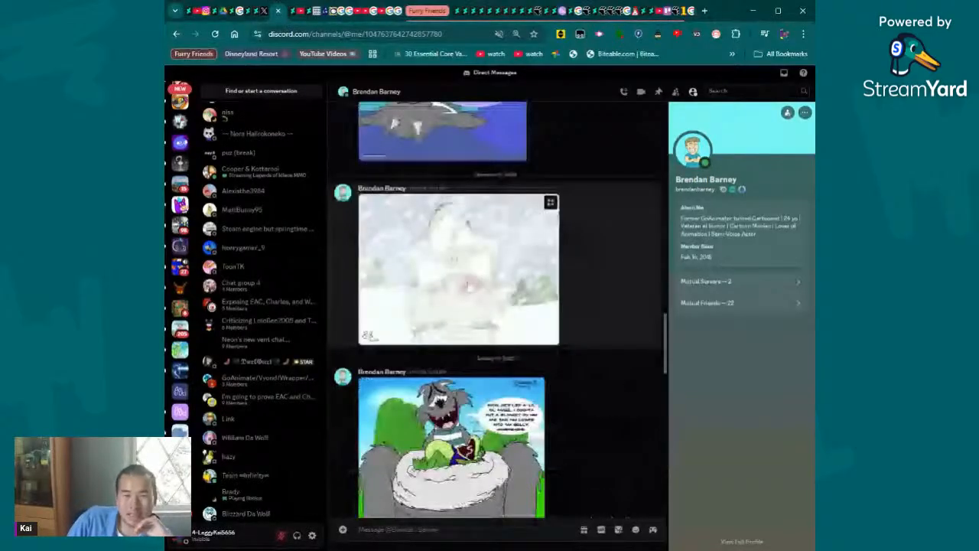
scroll(462, 286, "down", 10)
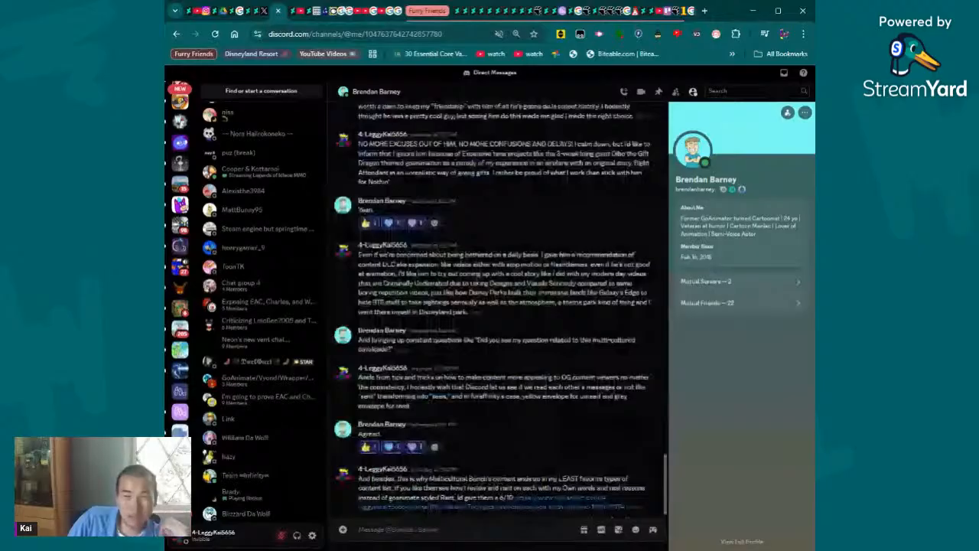
- Return to the DeviantArt journal and read entry 3 on GoAnimate videos relying on prop characters, clearing the text highlight
key("ctrl+Tab")
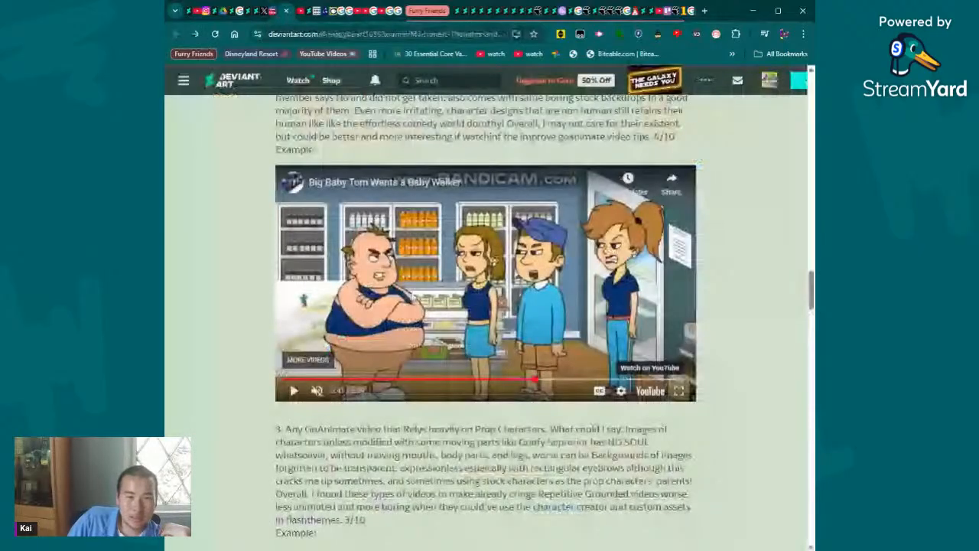
scroll(486, 321, "down", 3)
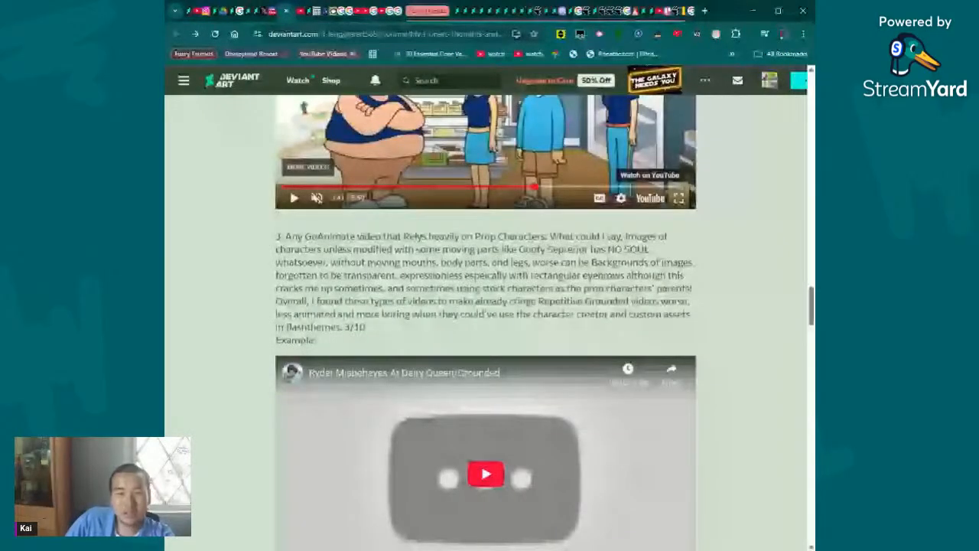
scroll(486, 321, "down", 2)
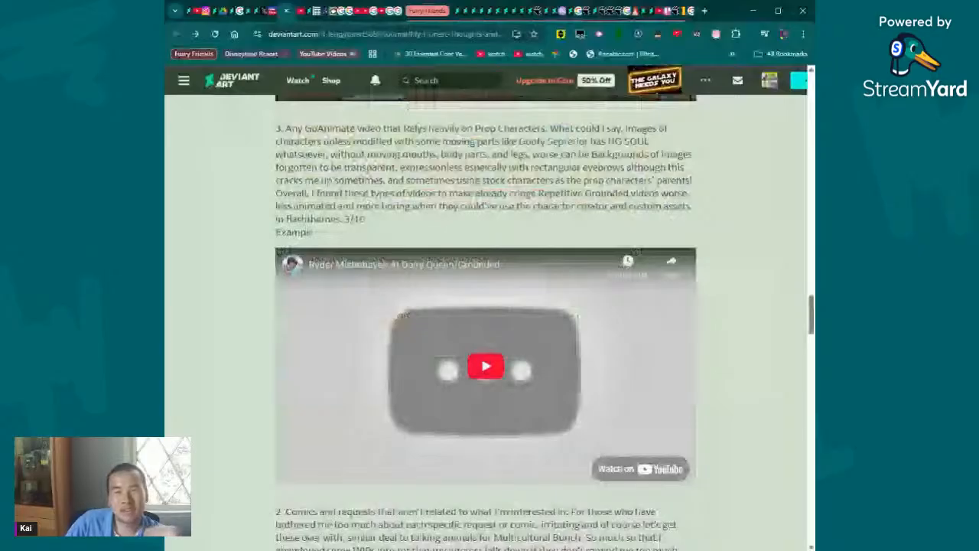
left_click_drag(435, 141, 548, 167)
left_click(548, 167)
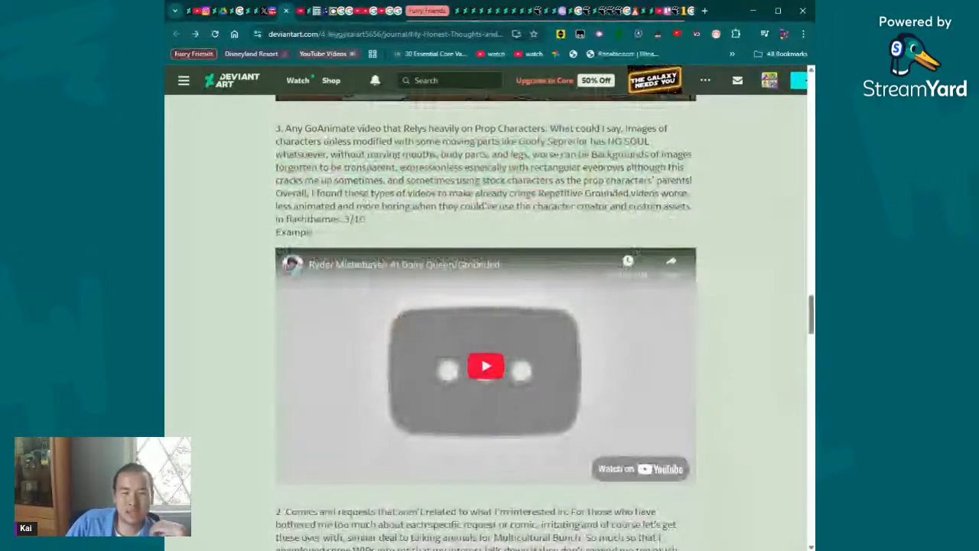
- Play the "Ryder Misbehaves At Dairy Queen/Grounded" example, skip ahead in it, and go back up to entry 4's example video
left_click(484, 367)
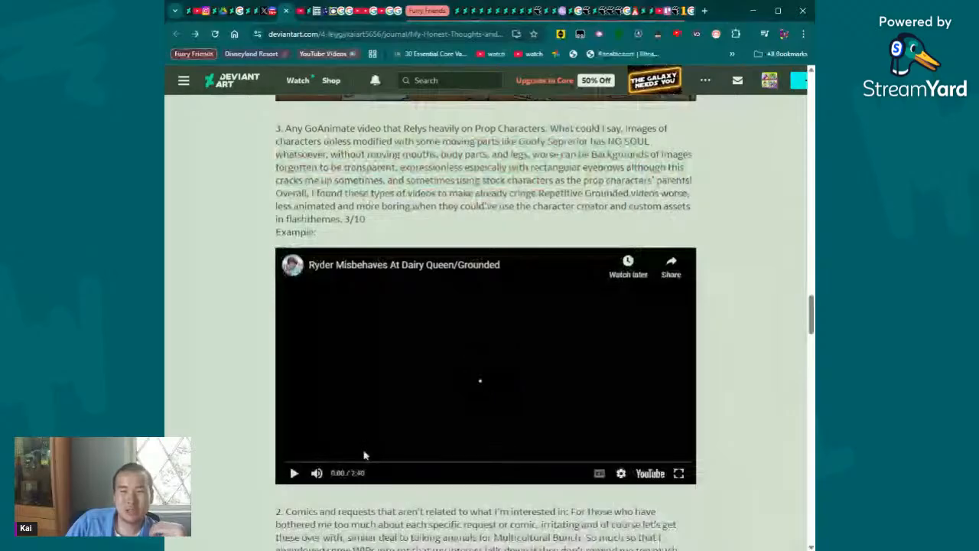
left_click(375, 461)
scroll(394, 425, "up", 4)
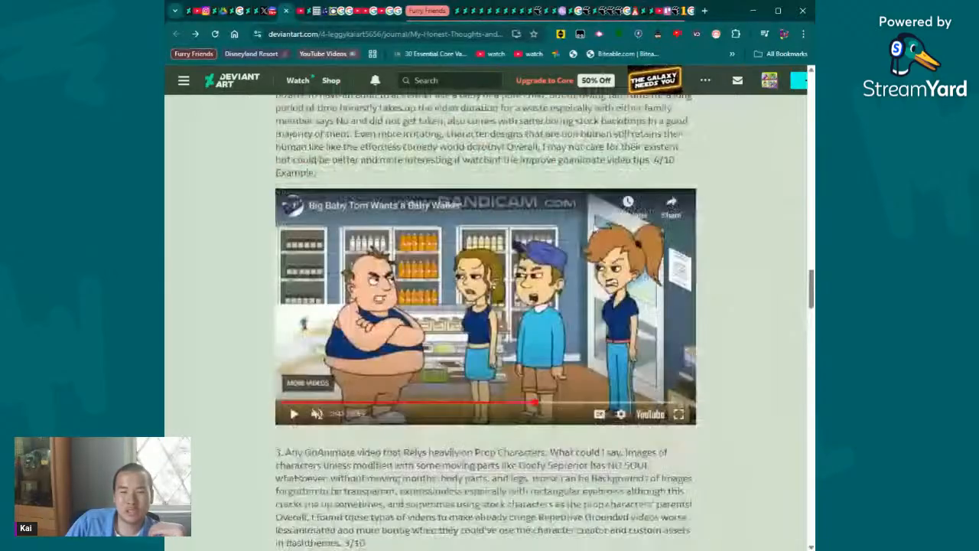
- Leave entry 3's example in the journal for the YouTube video "Dorothy the Dinosaur Visits Big Baby Tom on New Years Eve" and skip through its second half
scroll(650, 236, "down", 1)
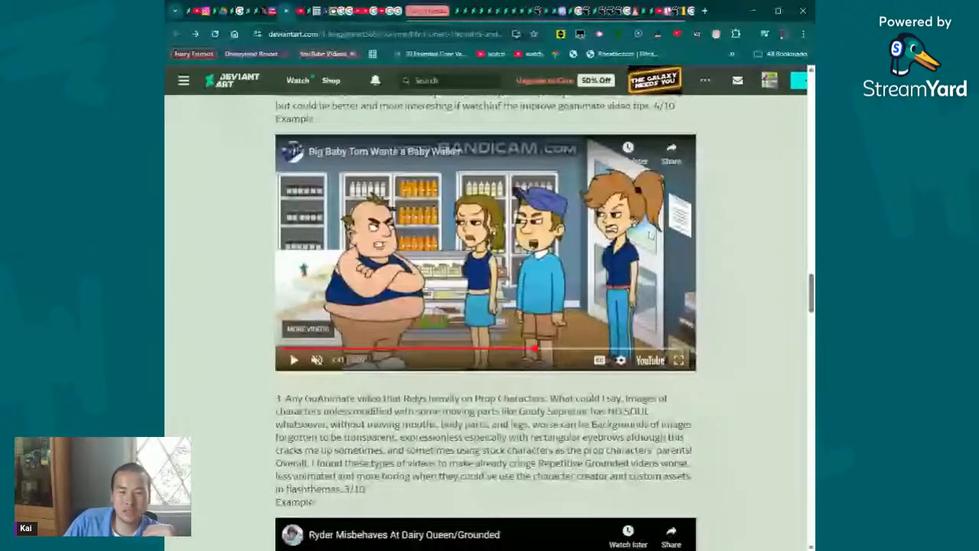
scroll(509, 306, "down", 4)
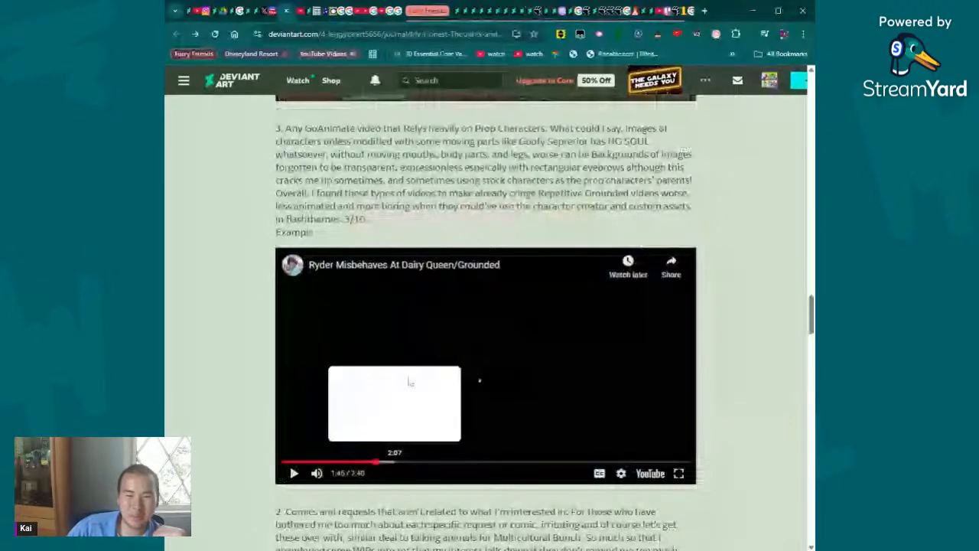
key("ctrl+Tab")
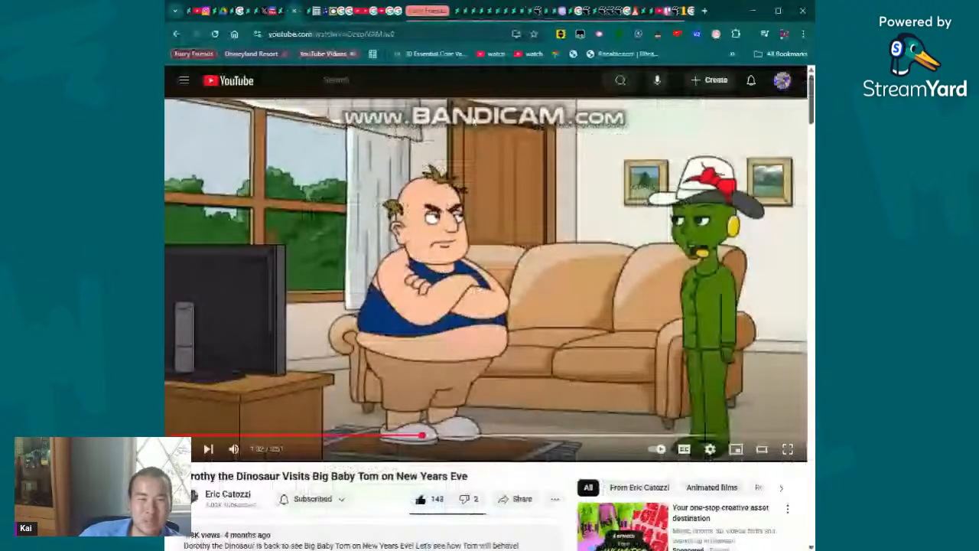
scroll(426, 295, "down", 2)
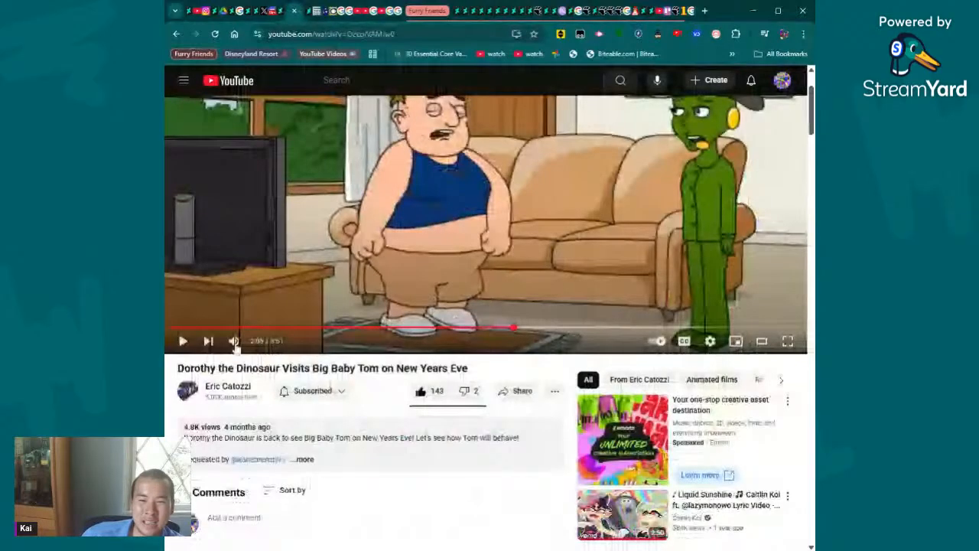
scroll(555, 299, "up", 2)
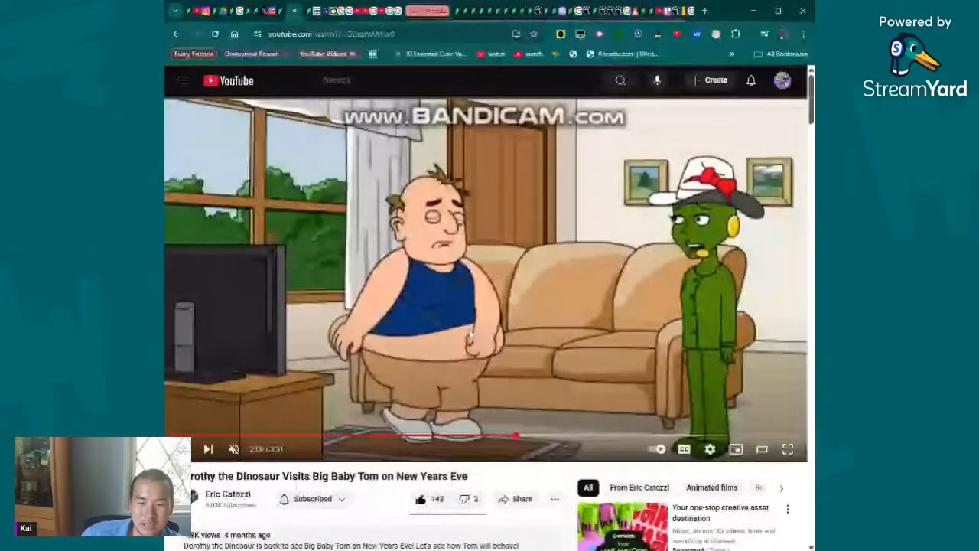
left_click(649, 435)
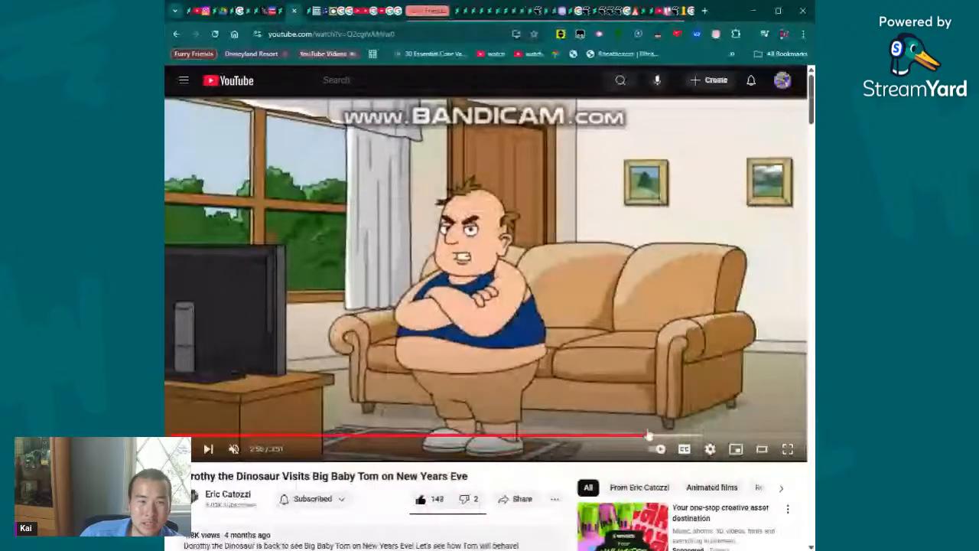
left_click(621, 435)
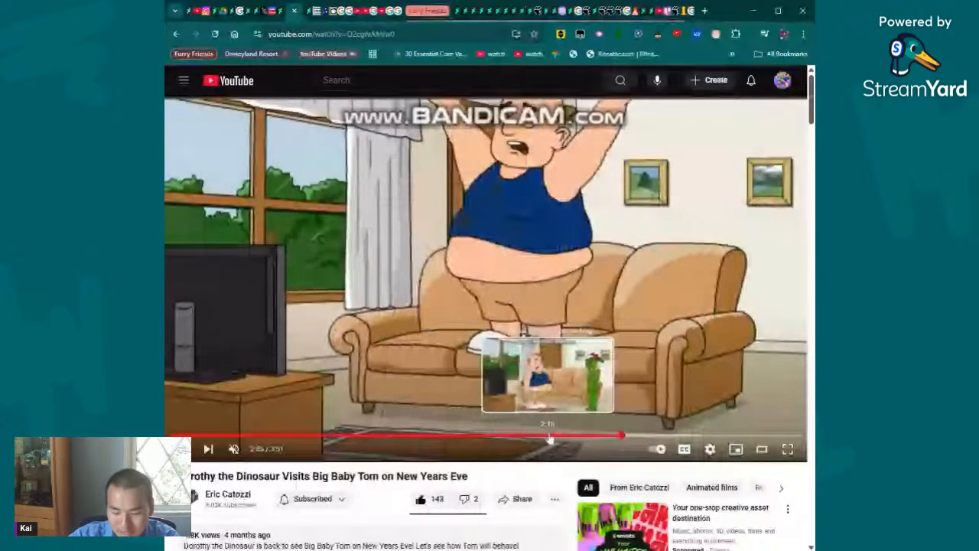
left_click(710, 436)
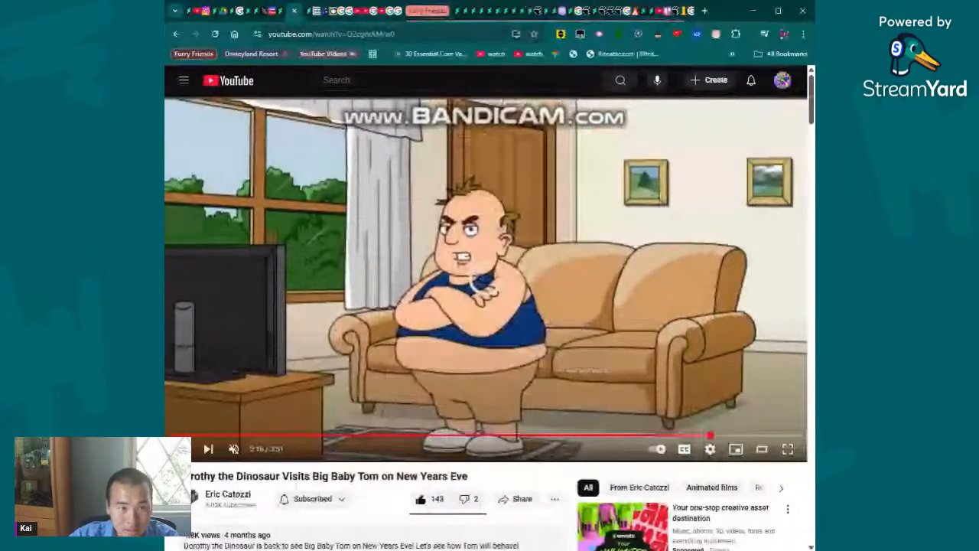
- Search YouTube for "childish grandpa dog" and open the video "Childish Grandpa Dog disrespects his new visitors"
key("slash")
type("c")
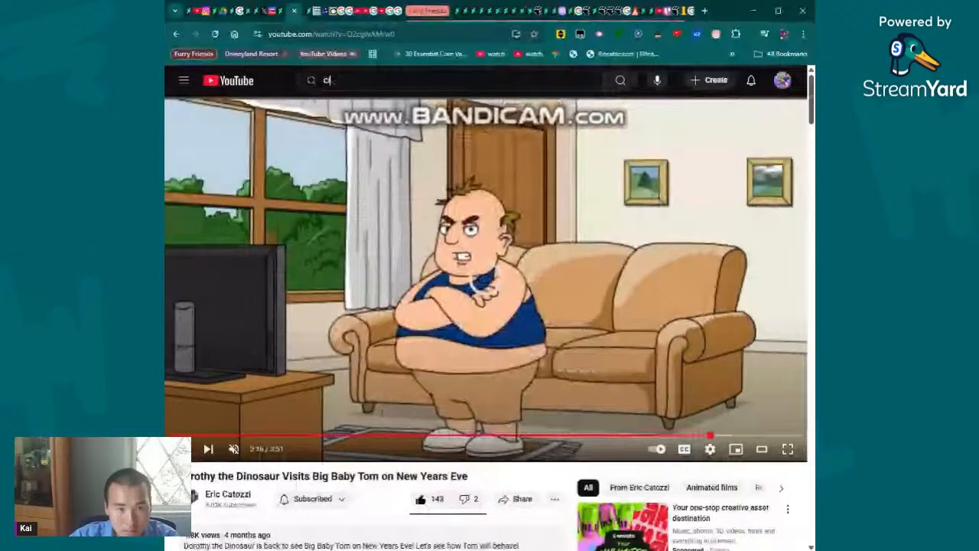
type("hildish ga")
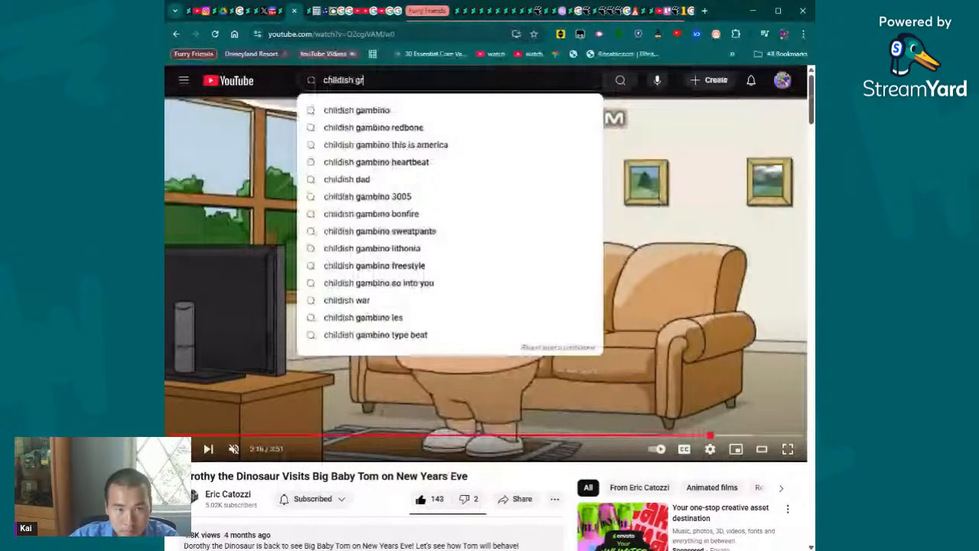
type("andpa get")
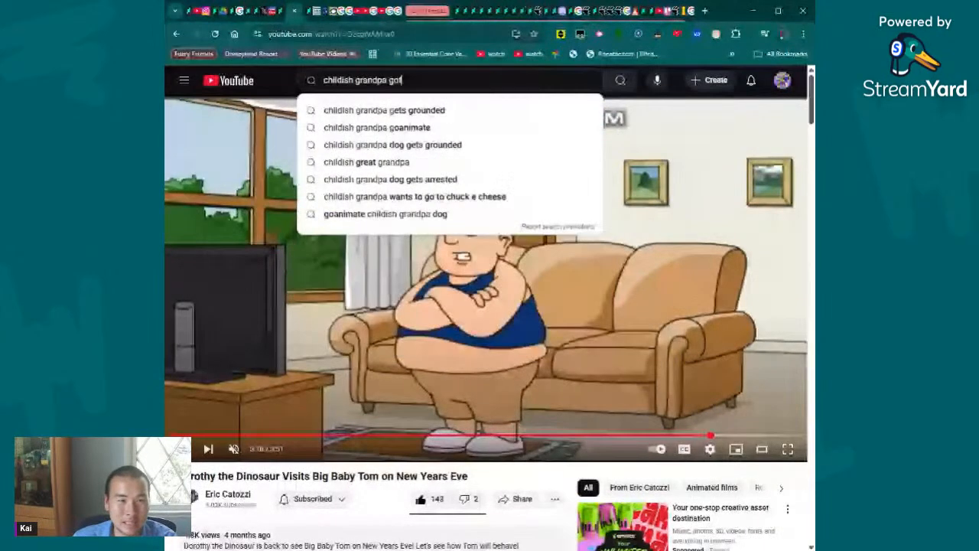
key("BackSpace")
key("BackSpace")
key("BackSpace")
type("dog")
key("Return")
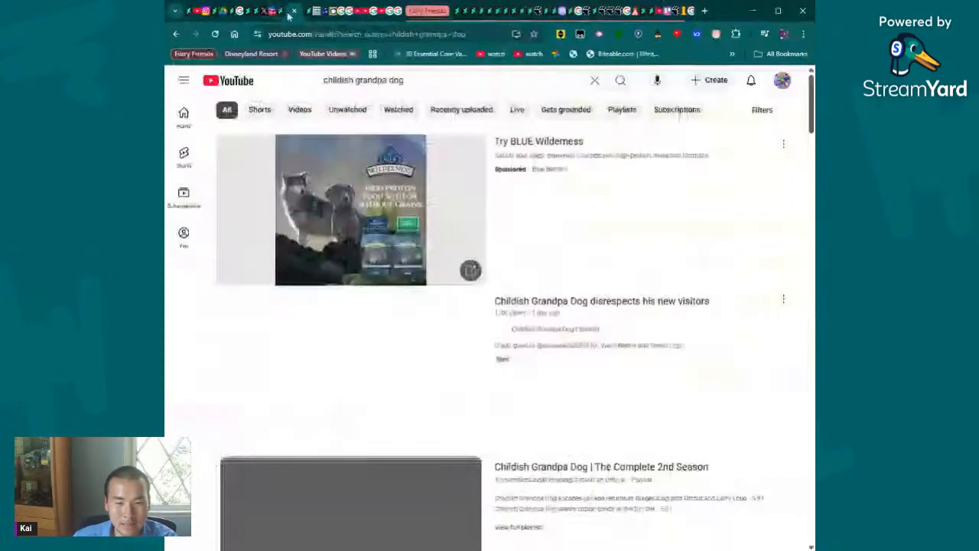
left_click(406, 342)
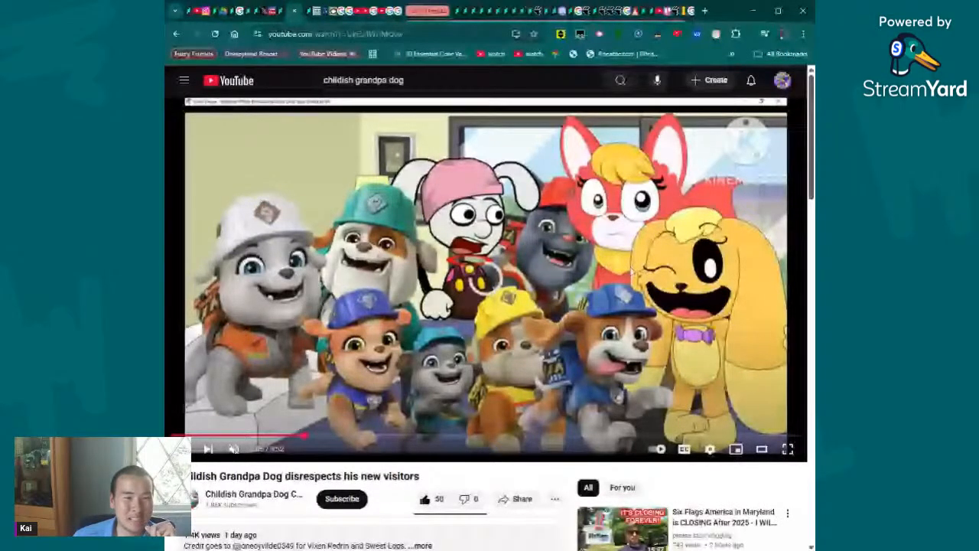
- Skip forward through the Childish Grandpa Dog video to the kitchen scene at about 8:44
left_click(373, 438)
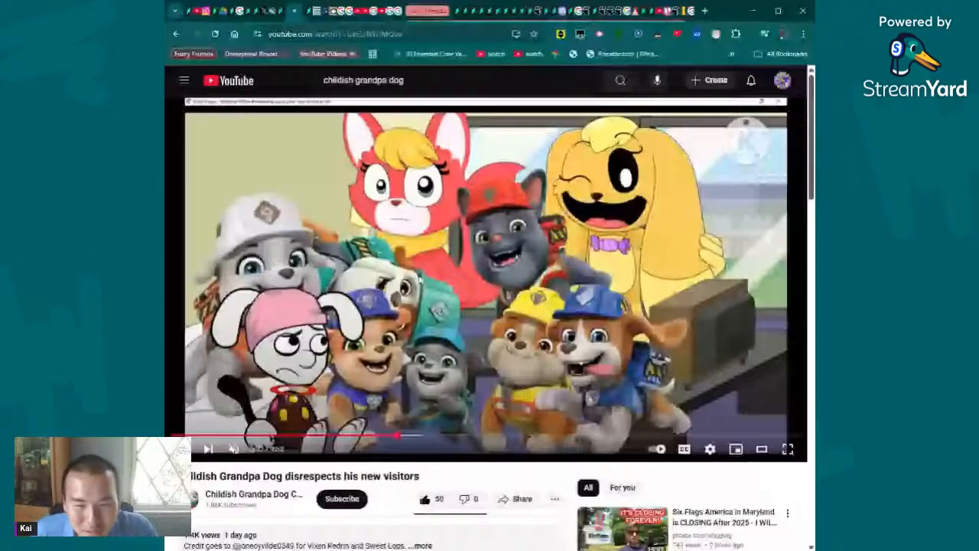
left_click(622, 437)
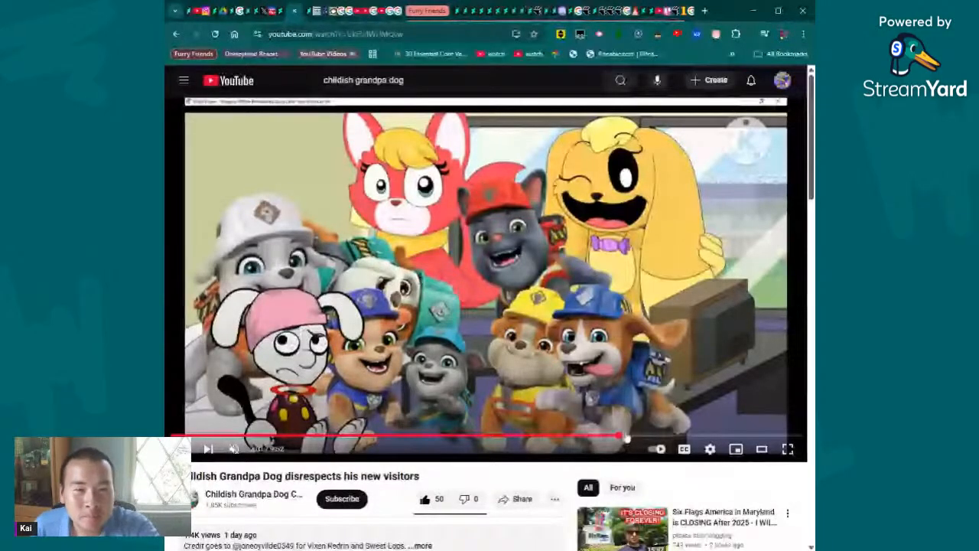
left_click(702, 436)
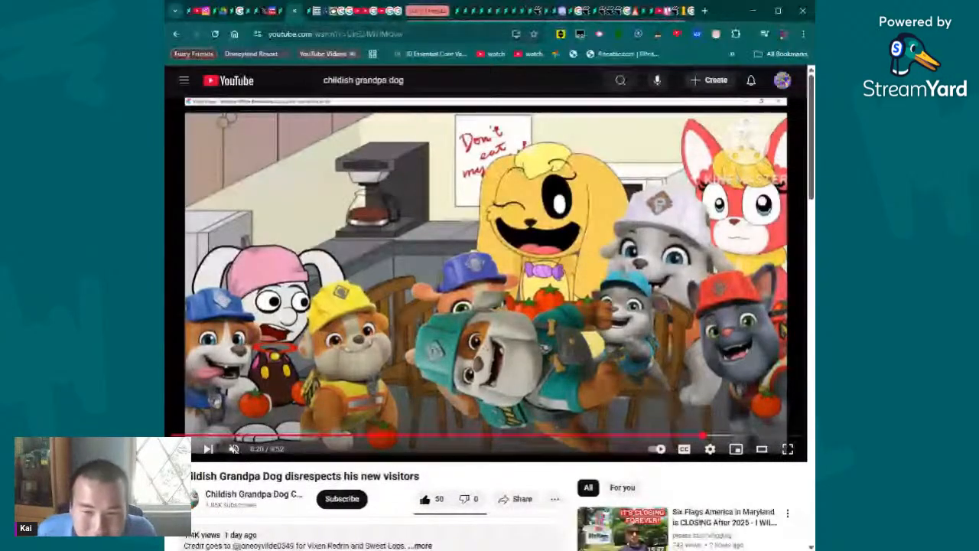
left_click(738, 439)
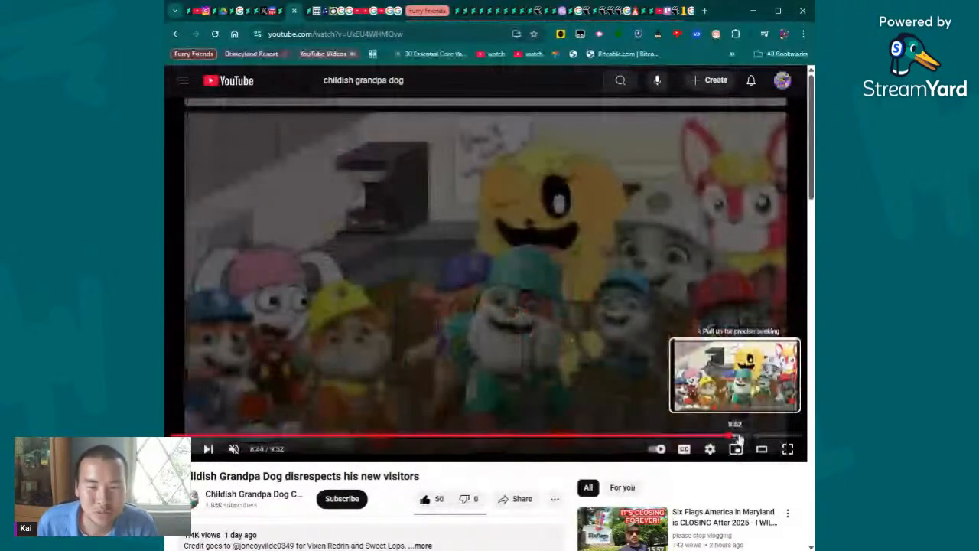
left_click_drag(738, 439, 728, 438)
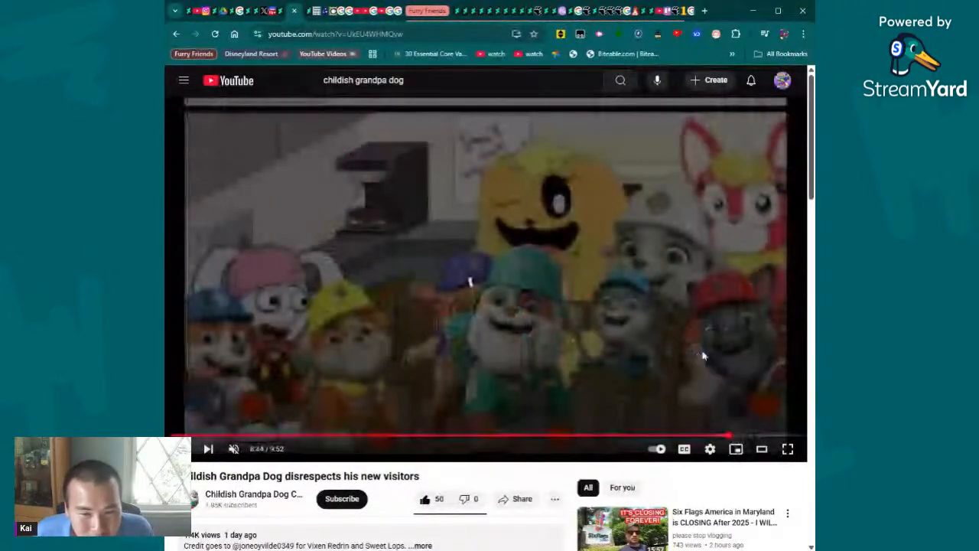
- Go back in the video to the green bedroom scenes between about 5:23 and 5:56, and rewind to 4:37
left_click_drag(692, 435, 517, 438)
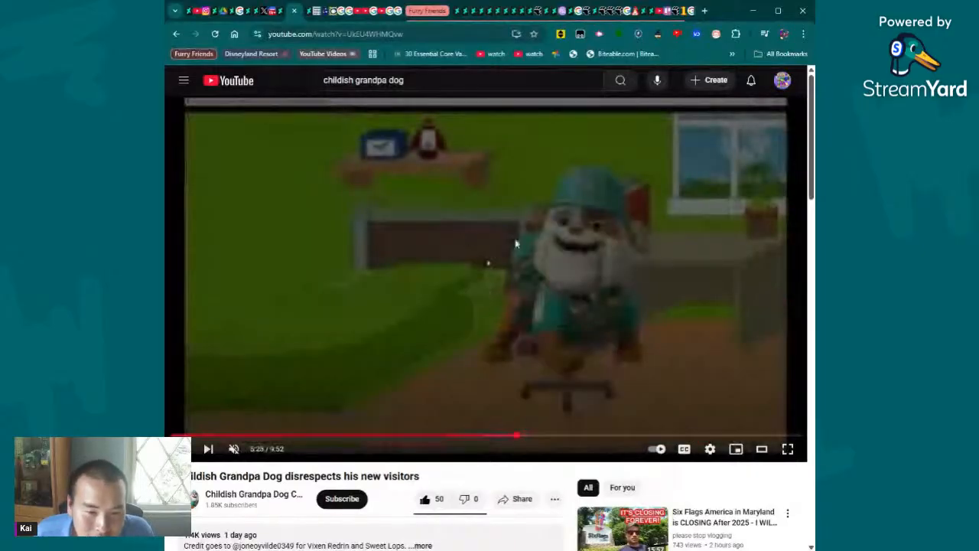
left_click(524, 437)
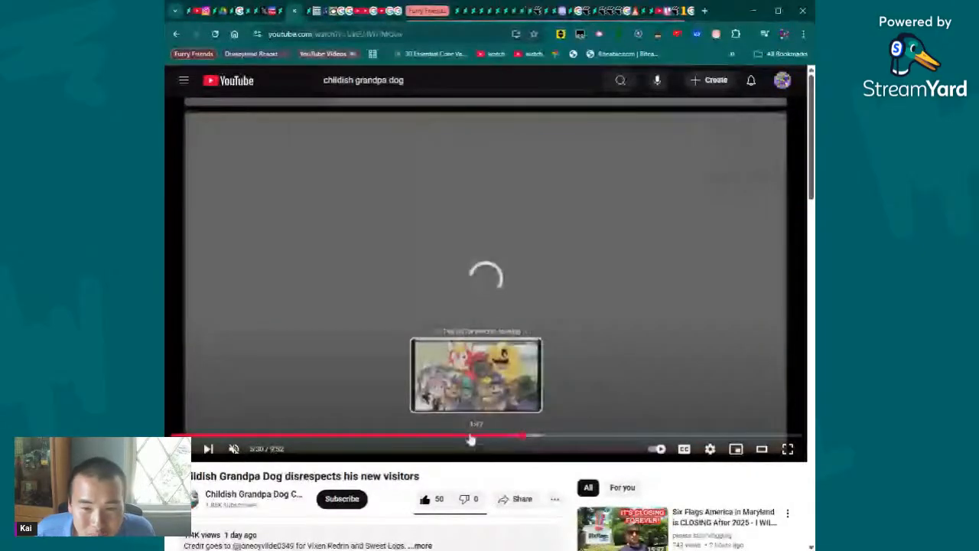
left_click_drag(470, 439, 522, 439)
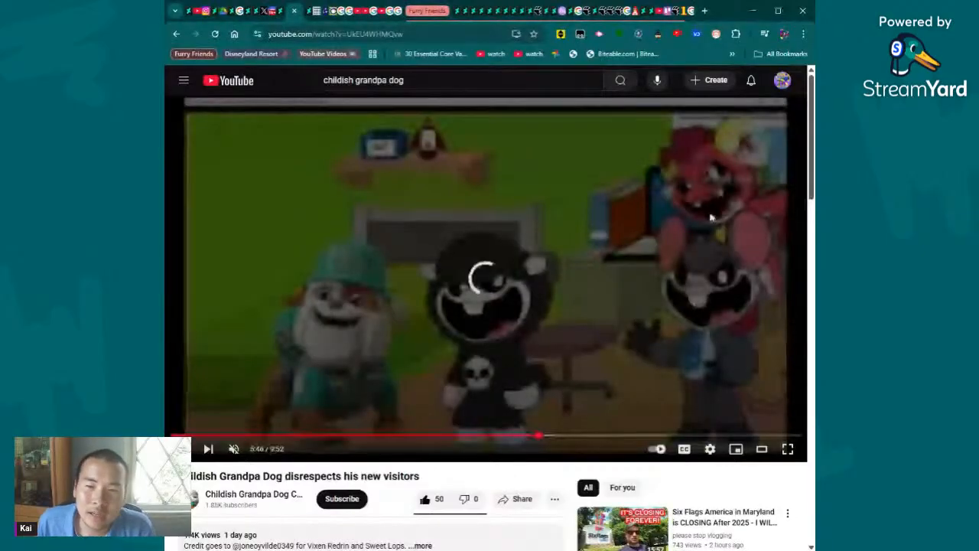
left_click_drag(539, 437, 551, 437)
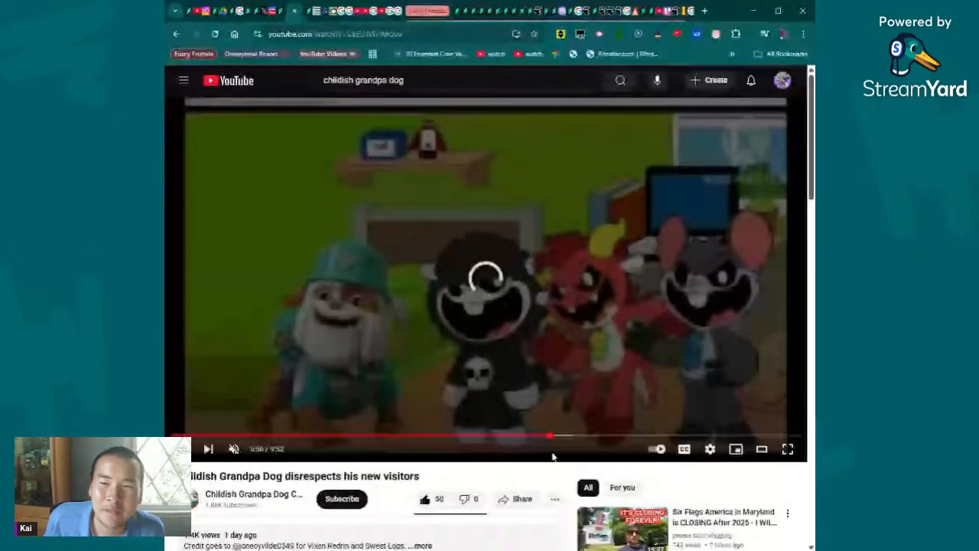
left_click_drag(553, 437, 467, 442)
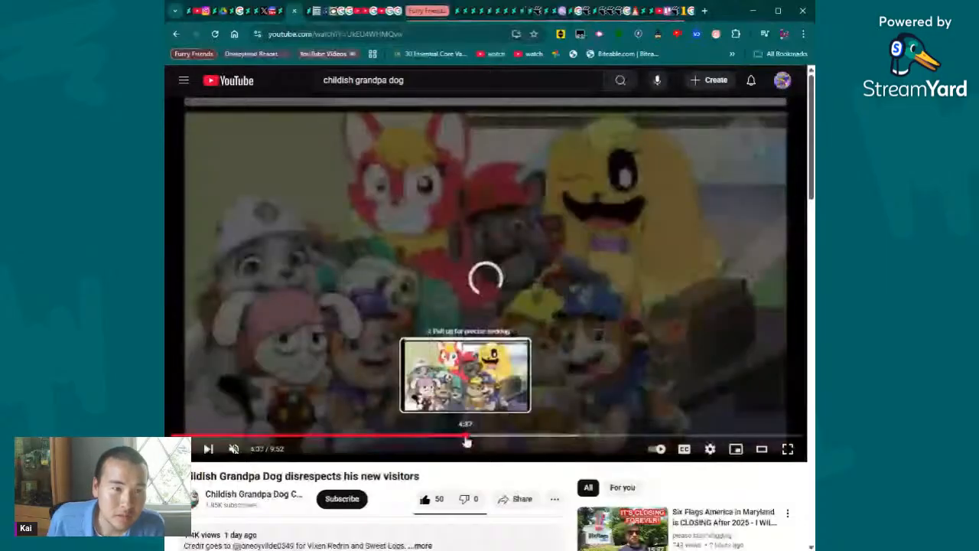
- Return to the DeviantArt journal and open entry 3's example "Ryder Misbehaves At Dairy Queen/Grounded" on YouTube
left_click(298, 11)
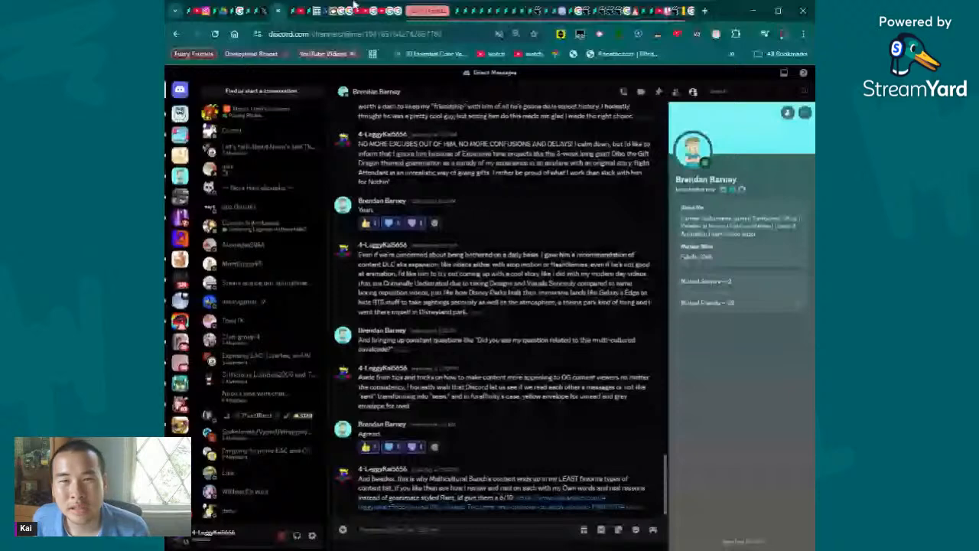
left_click(292, 11)
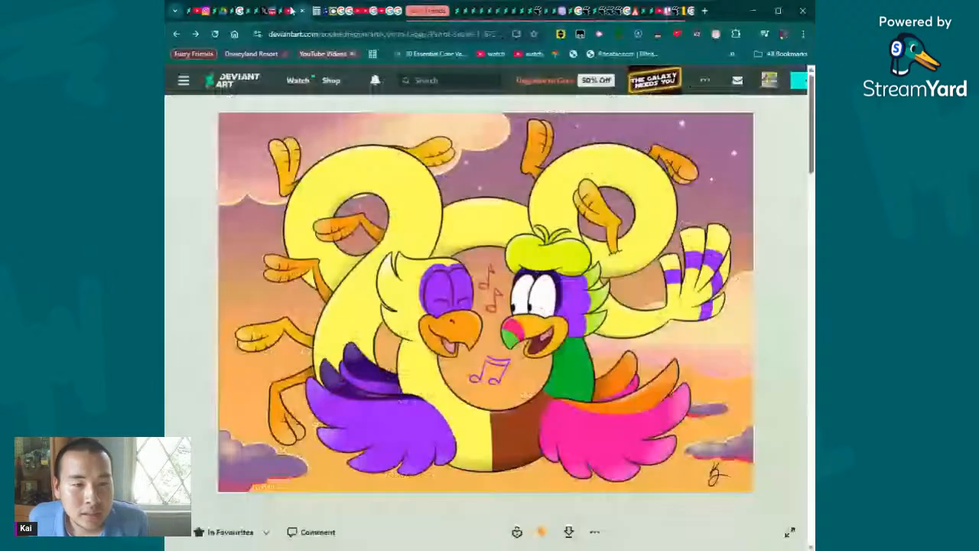
left_click(280, 11)
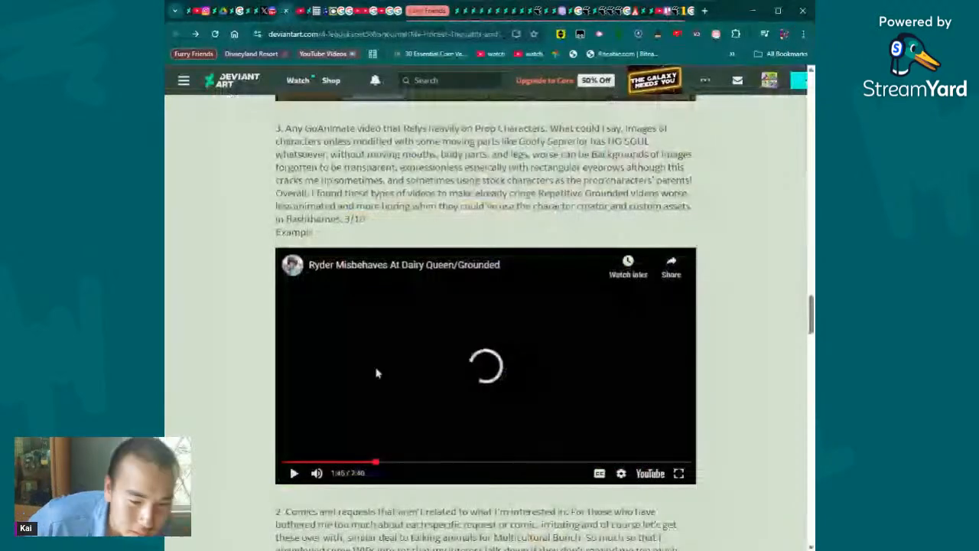
left_click(648, 473)
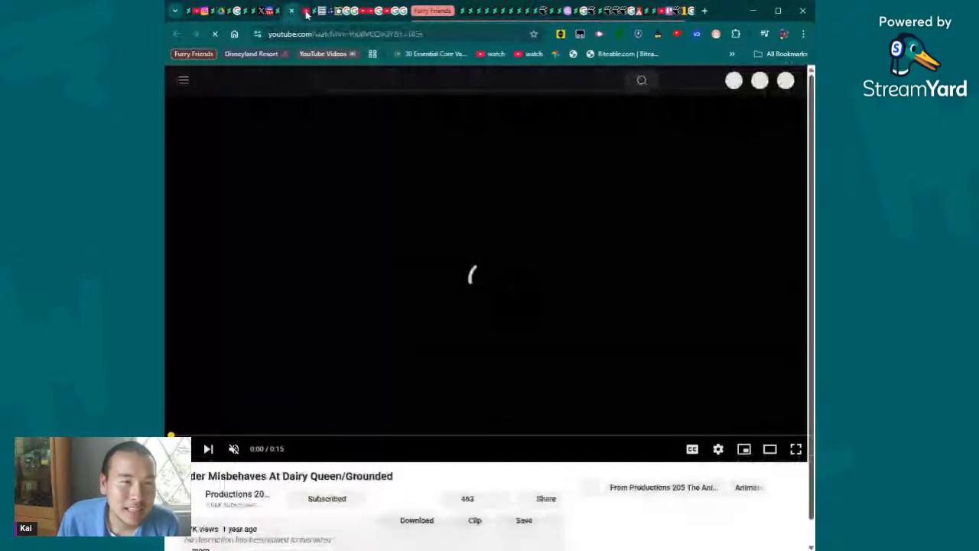
- Check the Childish Grandpa Dog video again, return to the Ryder video's page, look over it and skip the advertisement
left_click(306, 12)
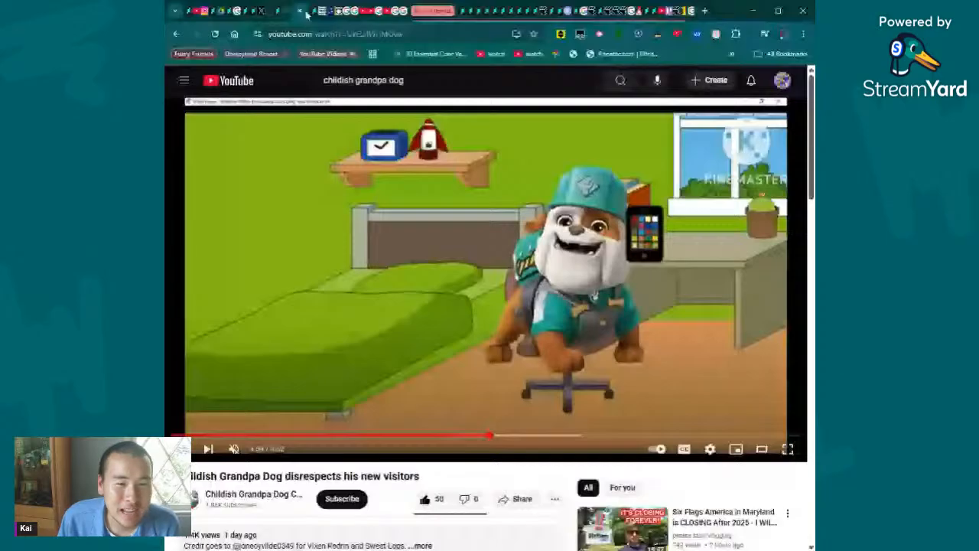
left_click(269, 11)
left_click(284, 11)
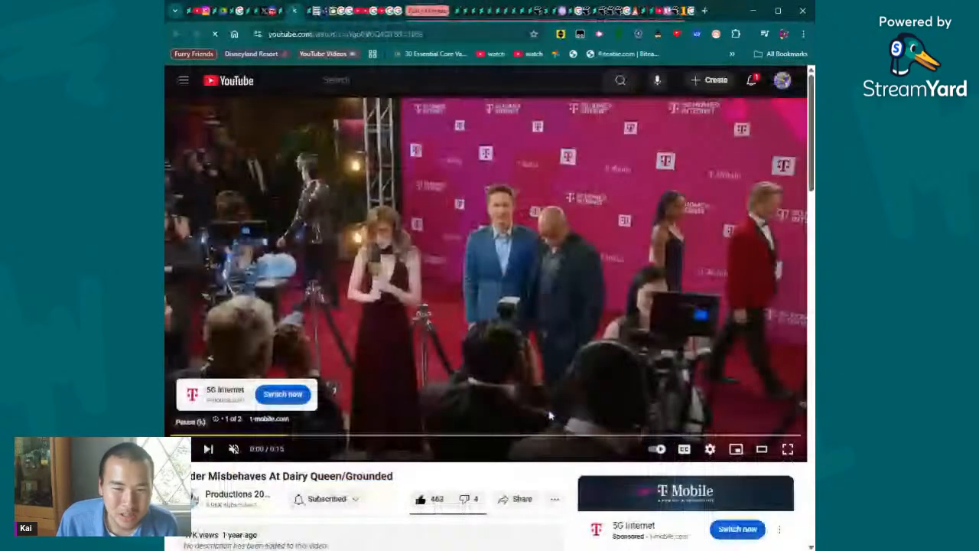
scroll(550, 416, "down", 3)
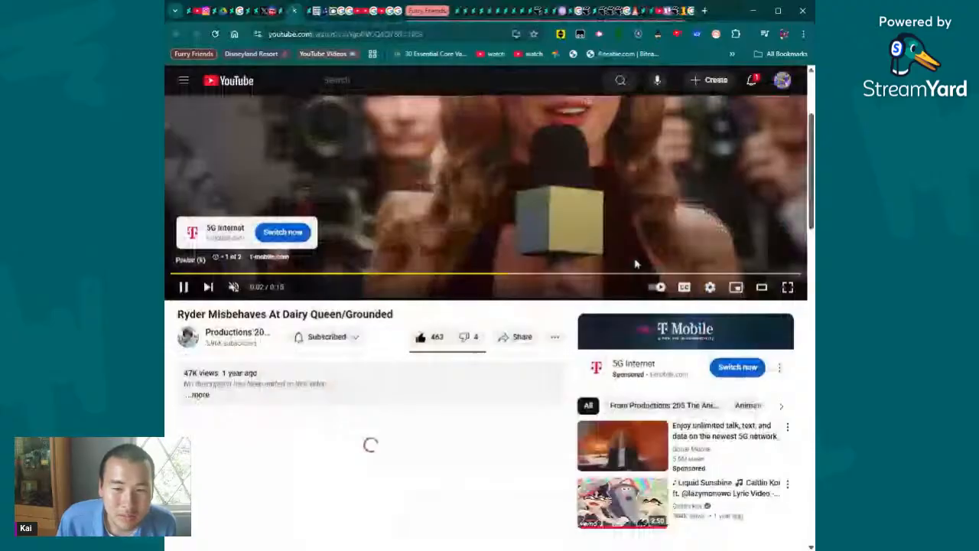
scroll(635, 264, "down", 3)
scroll(782, 411, "up", 5)
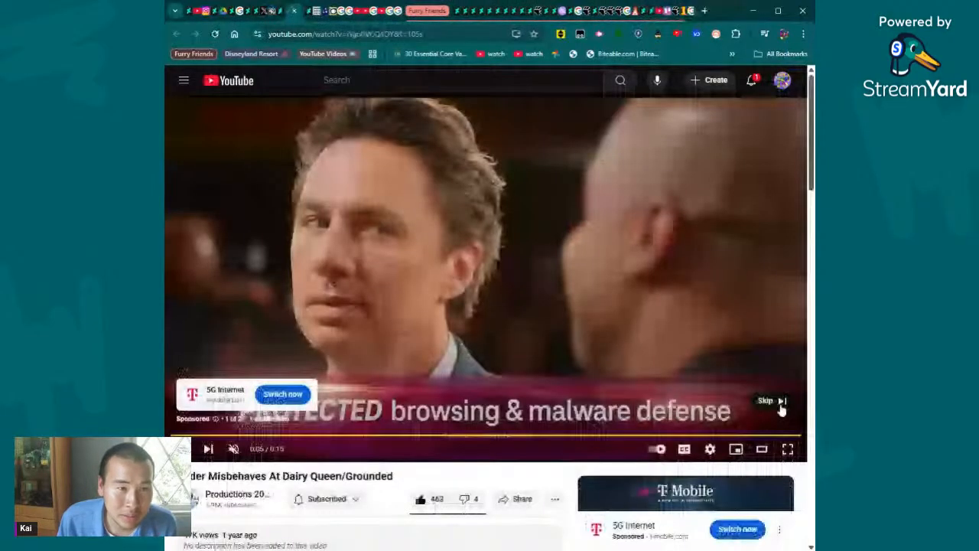
left_click(779, 406)
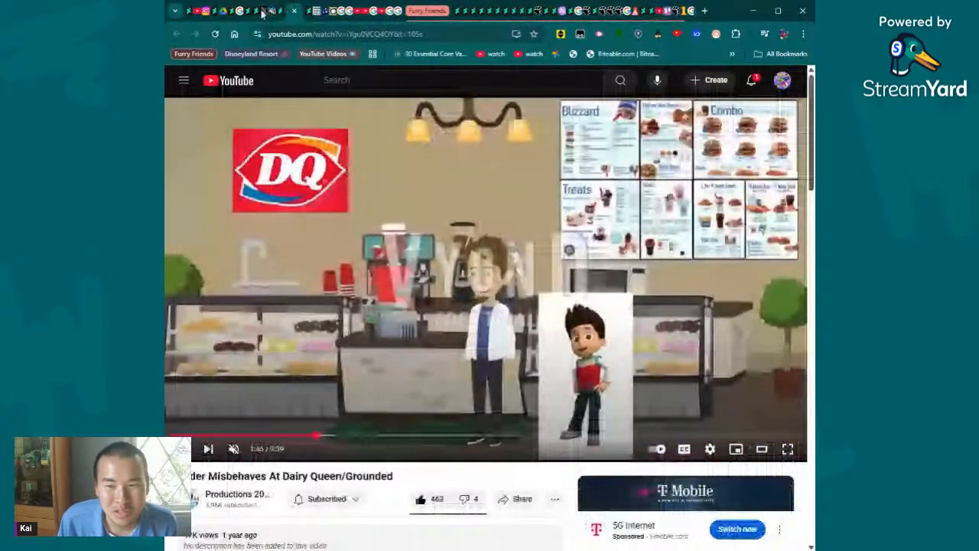
- Skip ahead in the Ryder video past 1:55 and 2:10 to the scene with the drinks, and open the YouTube notifications
left_click(331, 436)
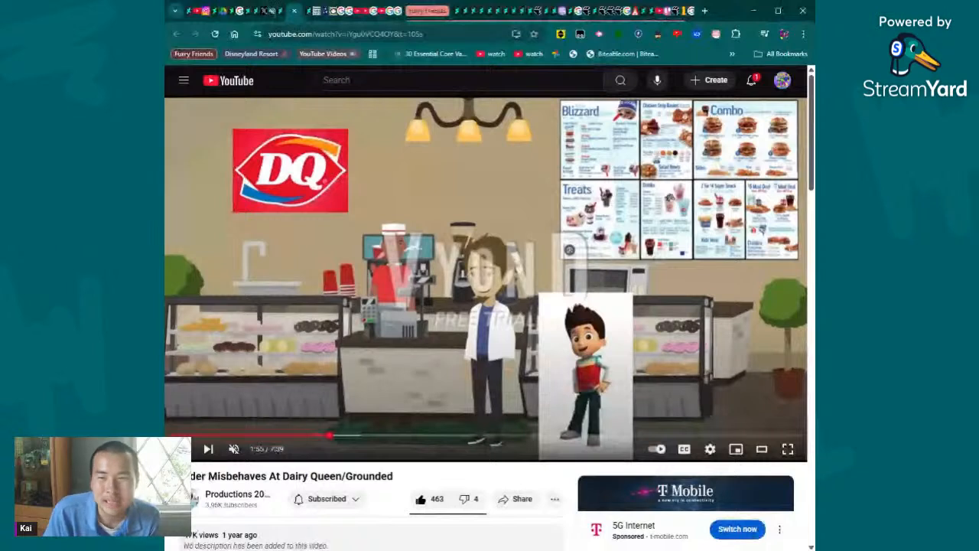
left_click(352, 435)
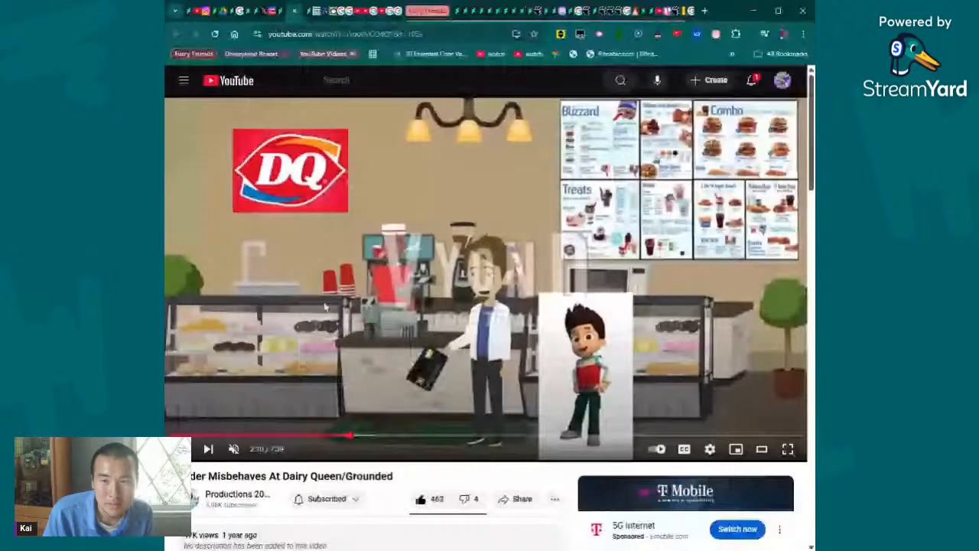
left_click_drag(348, 436, 483, 452)
left_click(751, 81)
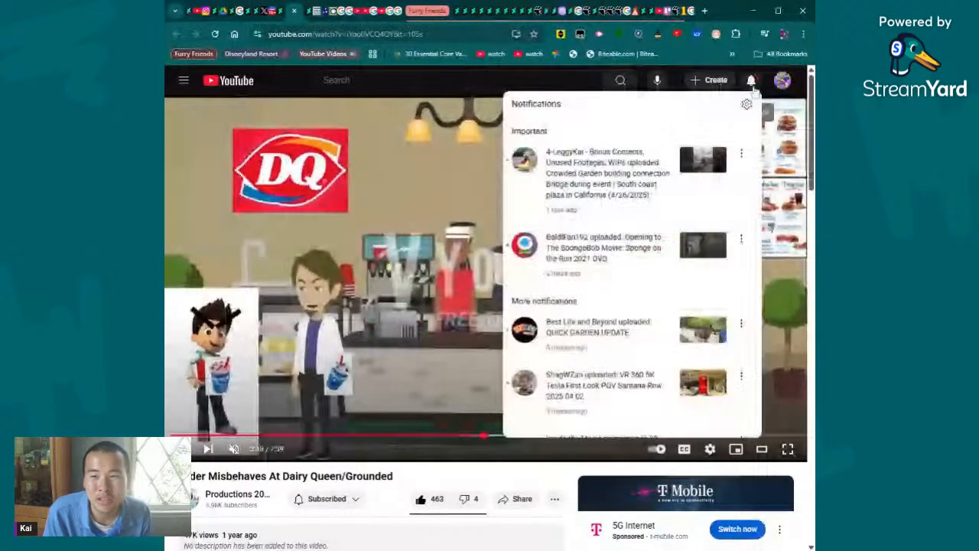
- Close the notifications and skip ahead in the Ryder video to 4:07, to 5:06 and on to the living room scene
left_click(752, 84)
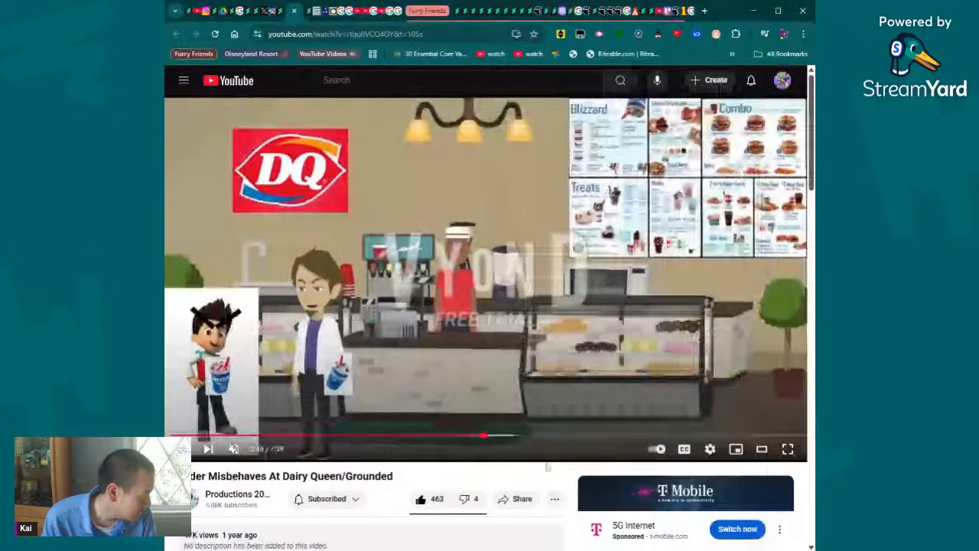
left_click(511, 437)
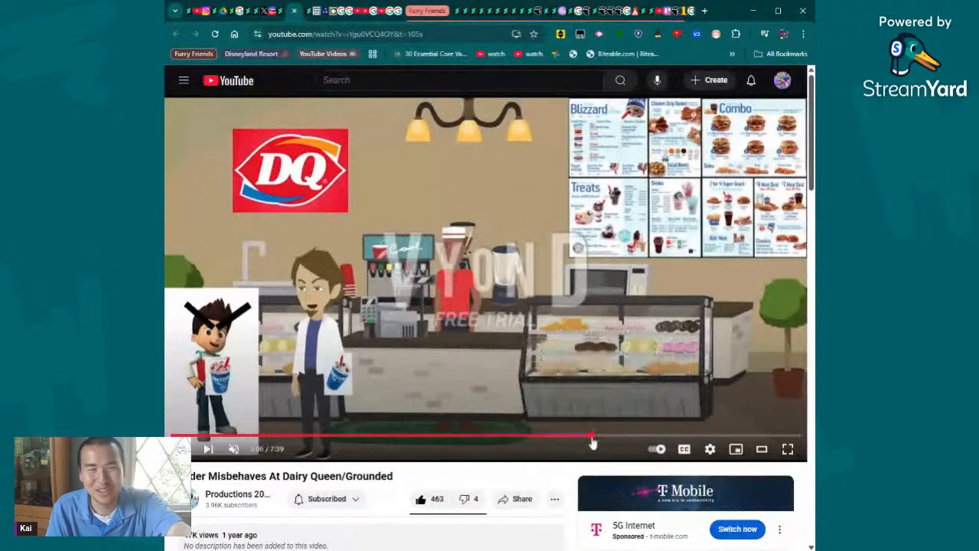
left_click(593, 441)
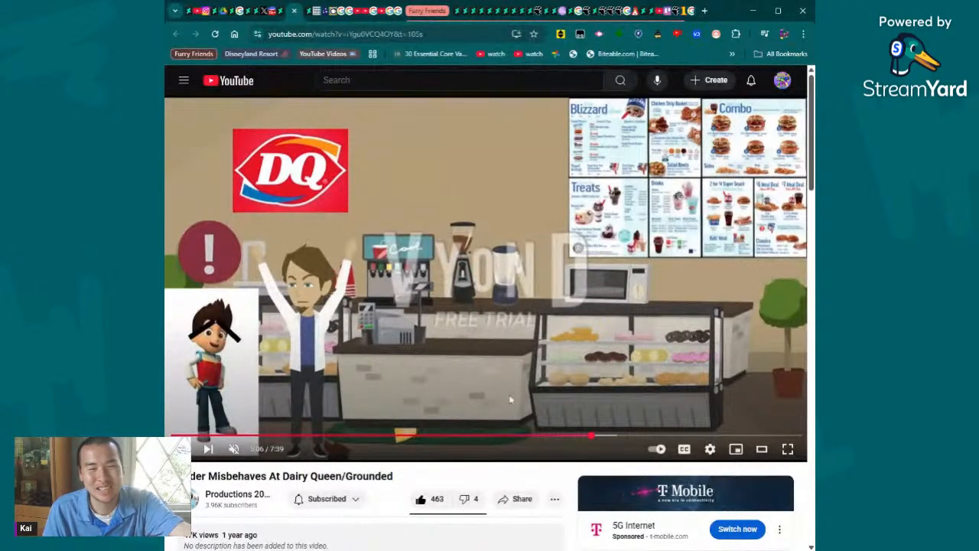
left_click(649, 436)
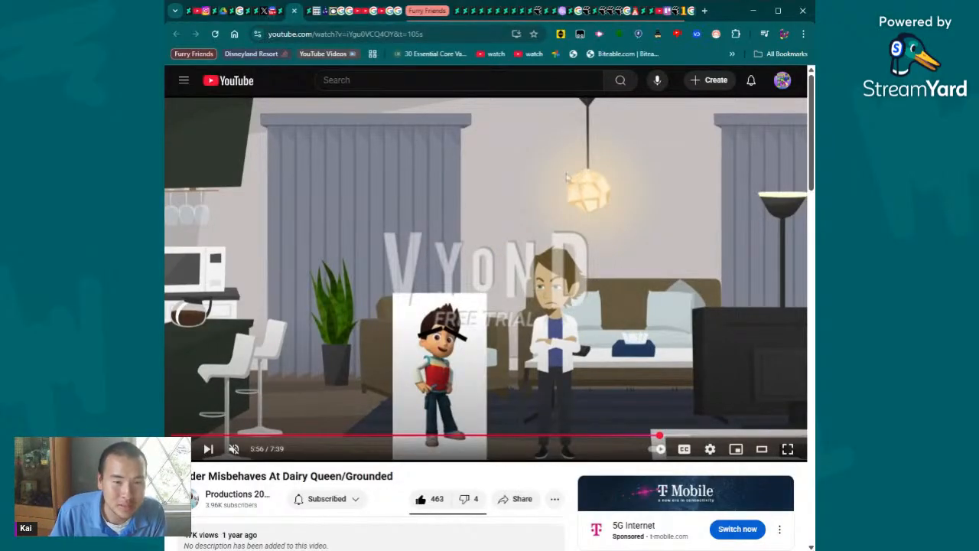
- Skip through the living room scene of the Ryder video to 6:36, 7:25 and 7:30, near its end
left_click(715, 435)
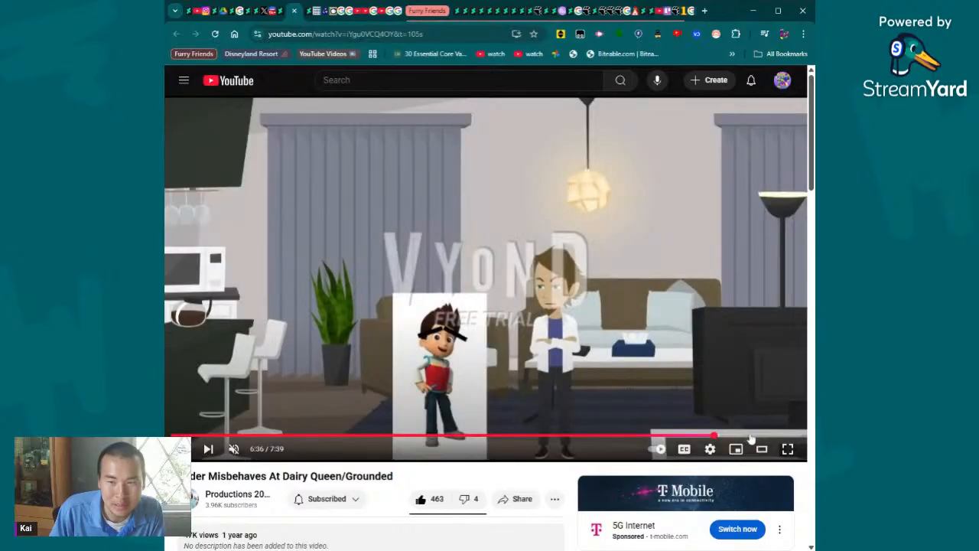
left_click(756, 435)
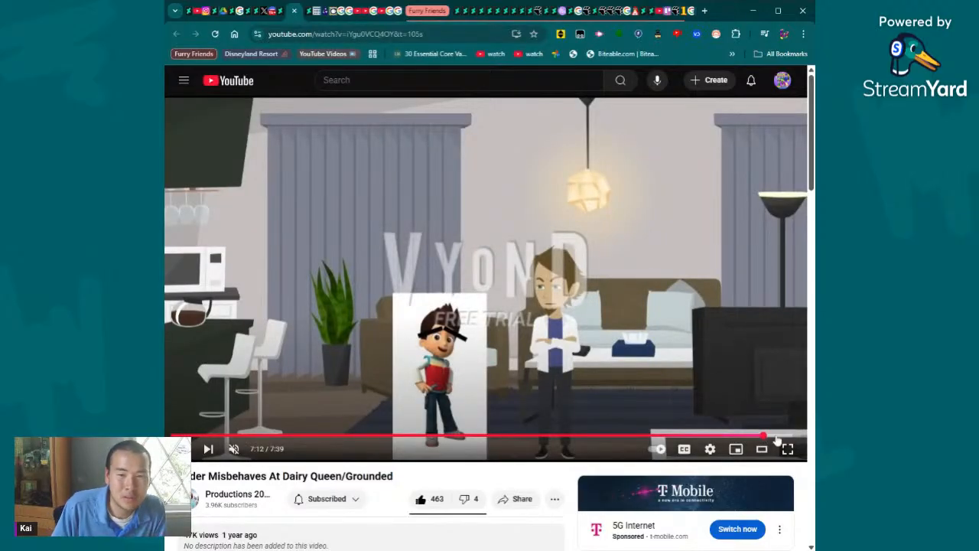
left_click(786, 437)
left_click(783, 436)
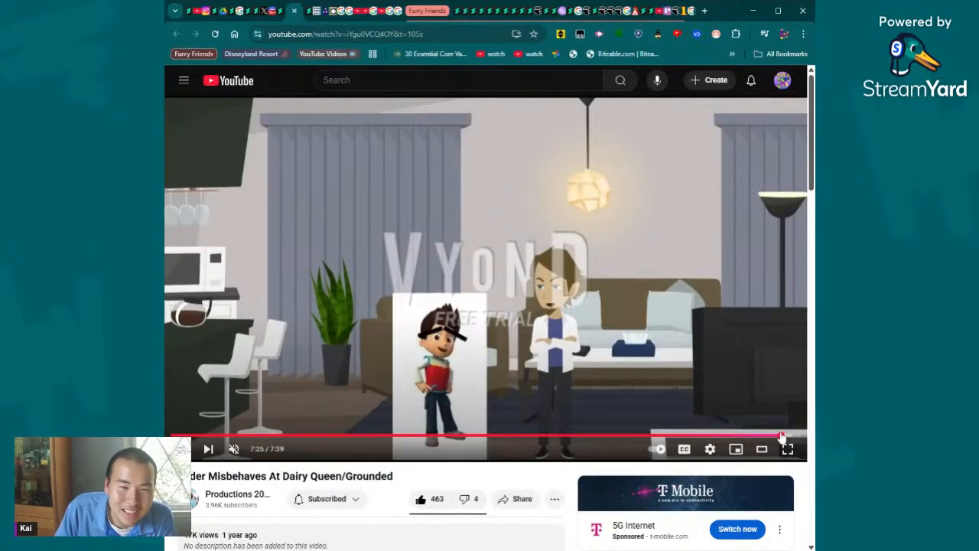
left_click(777, 391)
left_click(753, 335)
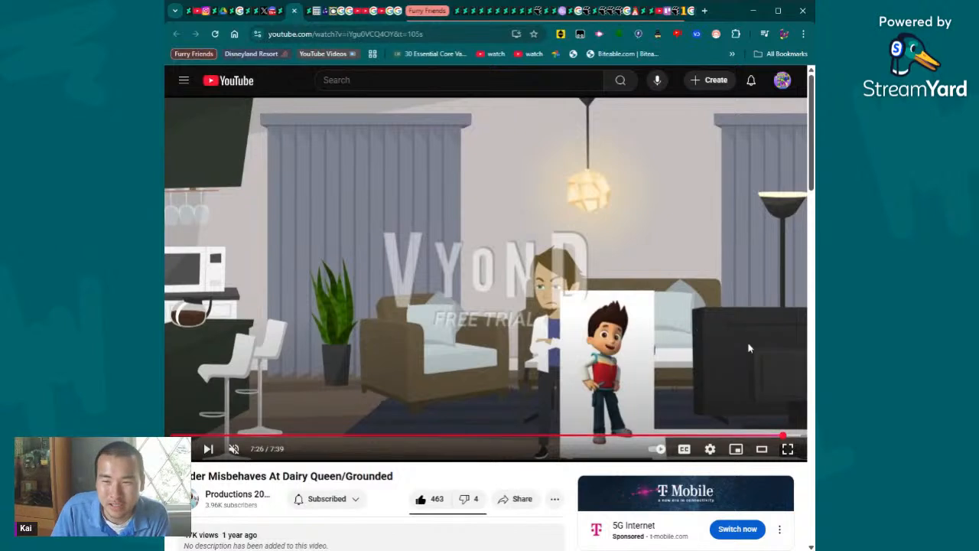
left_click(789, 436)
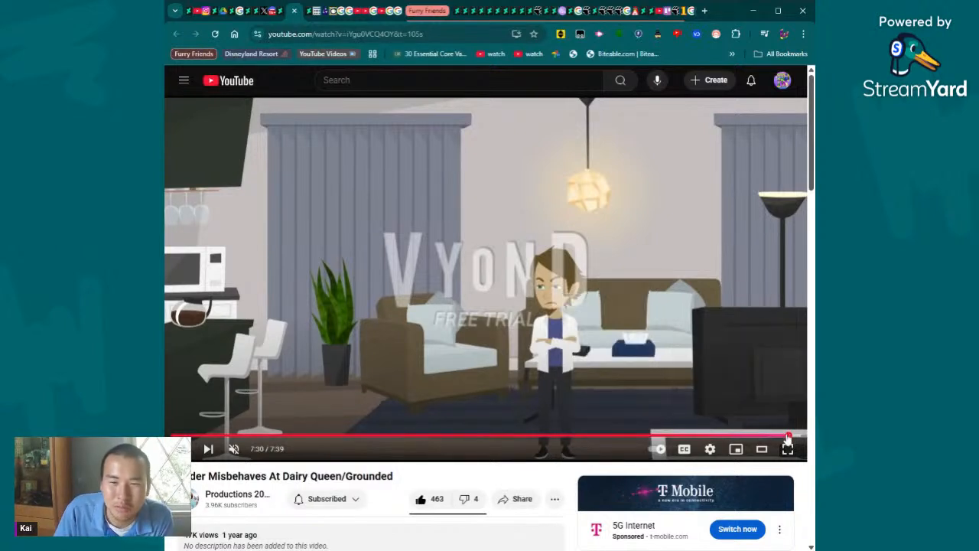
- Rewind the Ryder video in stages past 6:30 and 5:20 to the Dairy Queen scene at 4:49
left_click(770, 436)
left_click(755, 435)
left_click(712, 435)
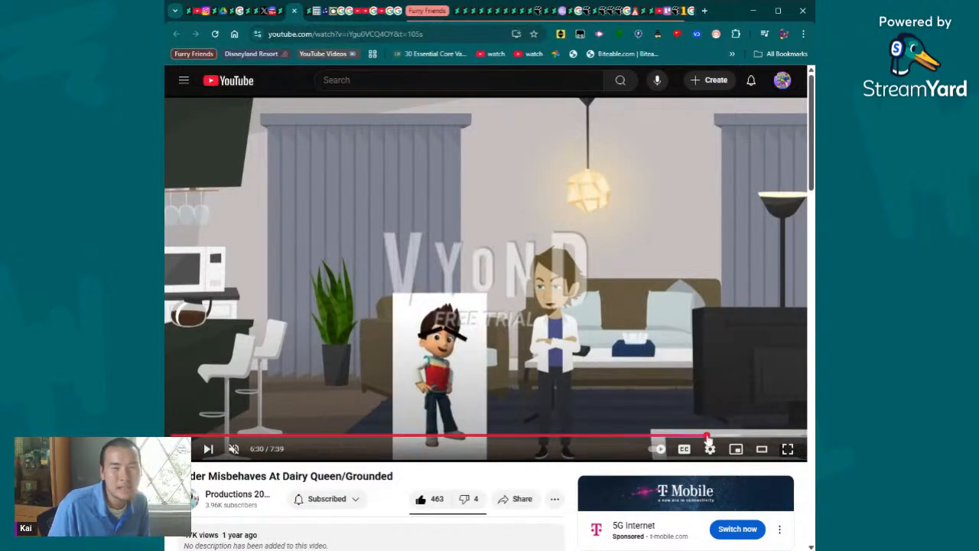
left_click(683, 435)
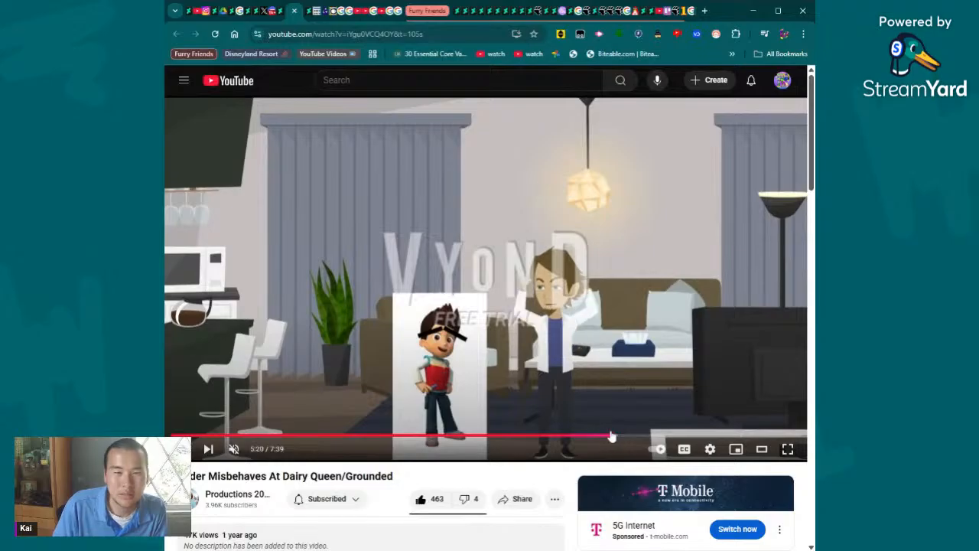
left_click_drag(613, 435, 572, 436)
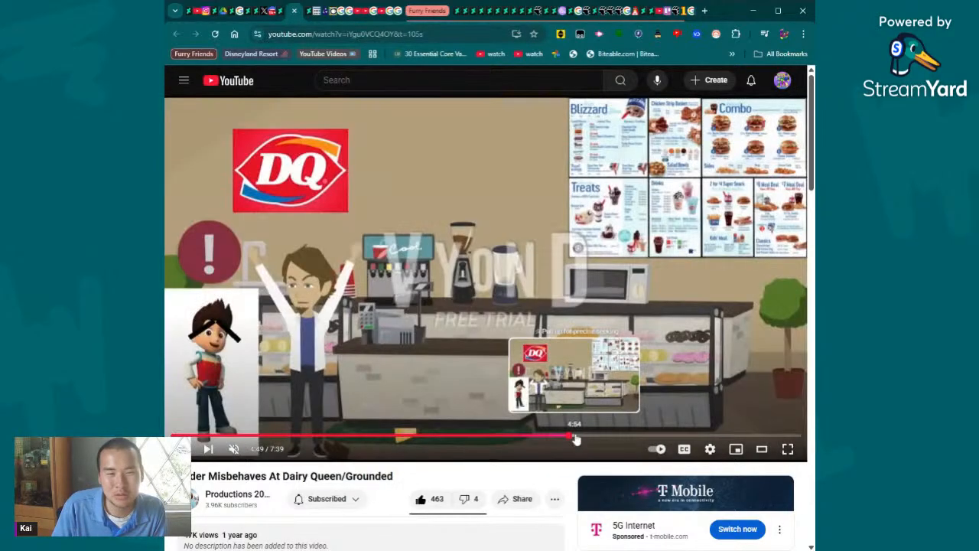
- Go to the Productions 205 The Animator channel, open "Ruby misbehaves during Dinner / Grounded" and skip to 2:20
scroll(437, 431, "down", 3)
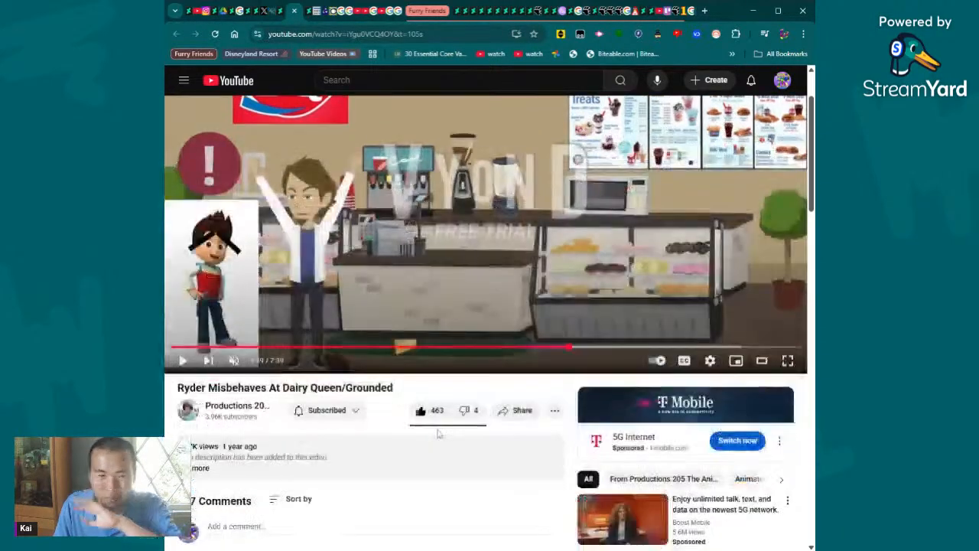
left_click(257, 390)
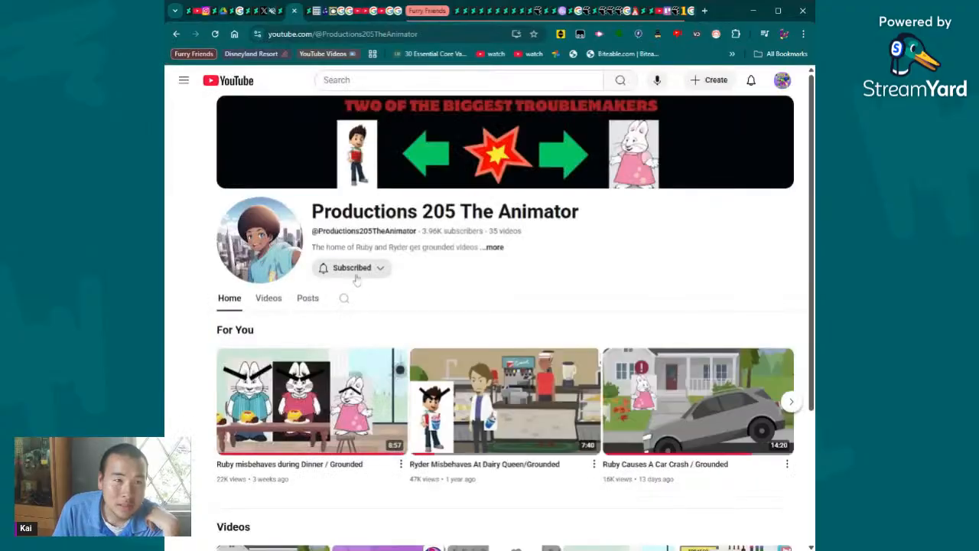
left_click(312, 379)
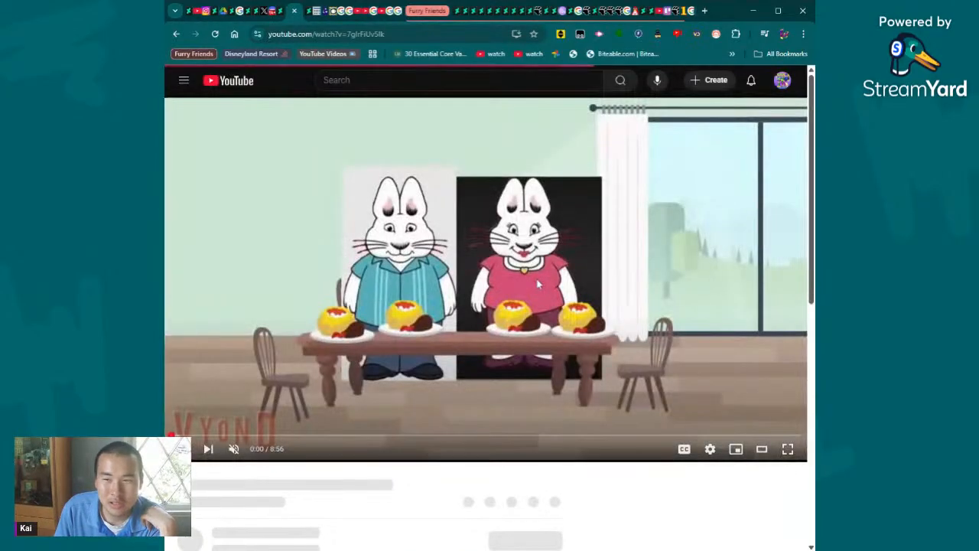
left_click(338, 437)
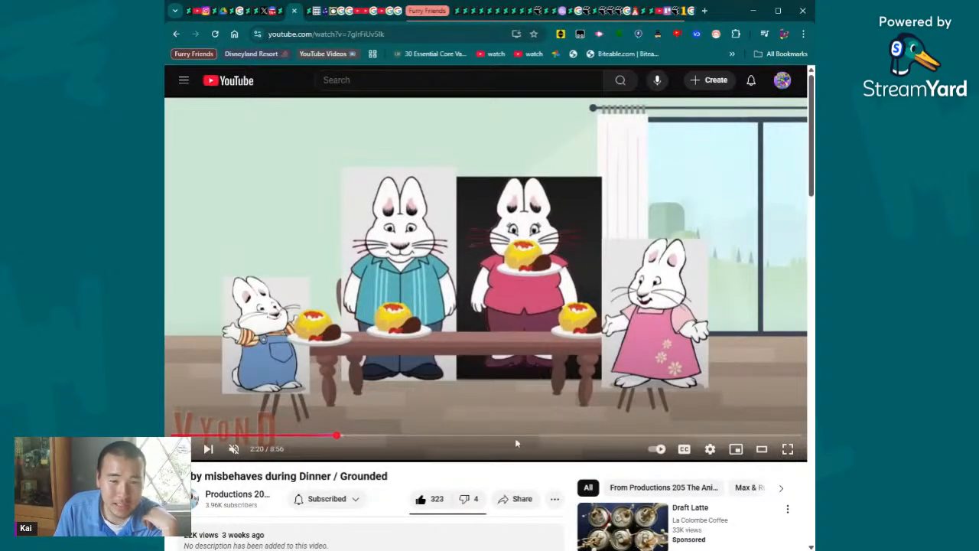
- Expand and read the comment about stuck expressions under the Ruby dinner video, and return to the player
scroll(535, 271, "down", 10)
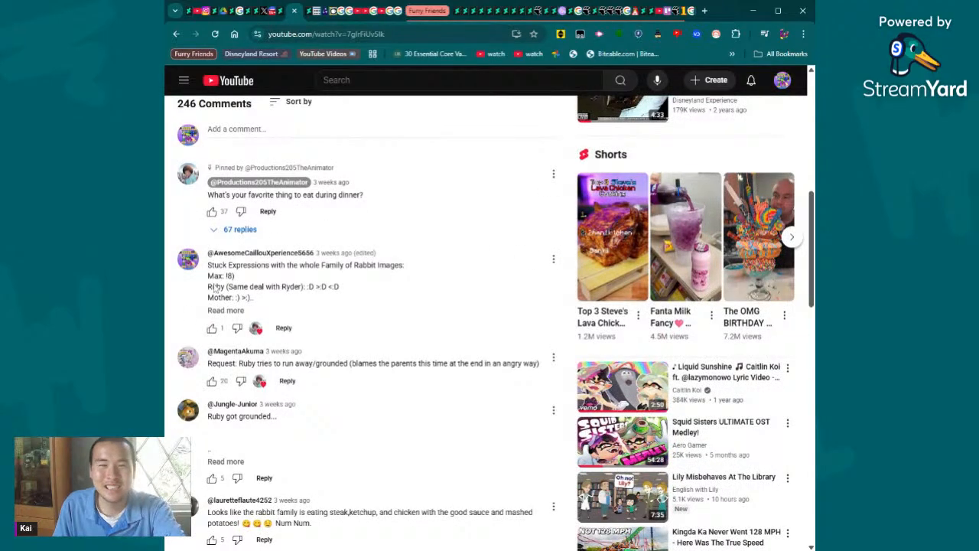
left_click(228, 311)
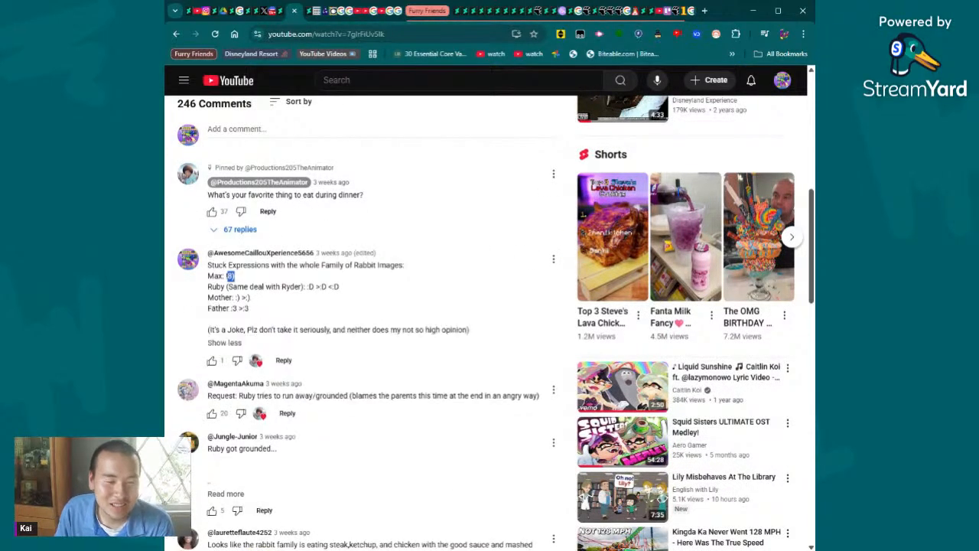
left_click(369, 298)
left_click_drag(314, 315, 392, 306)
left_click(429, 310)
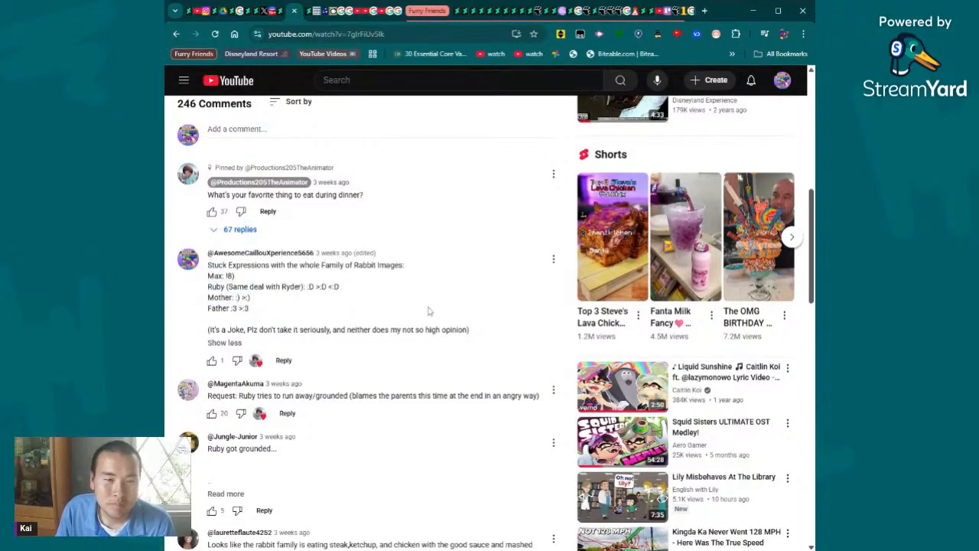
triple_click(478, 338)
scroll(477, 337, "up", 10)
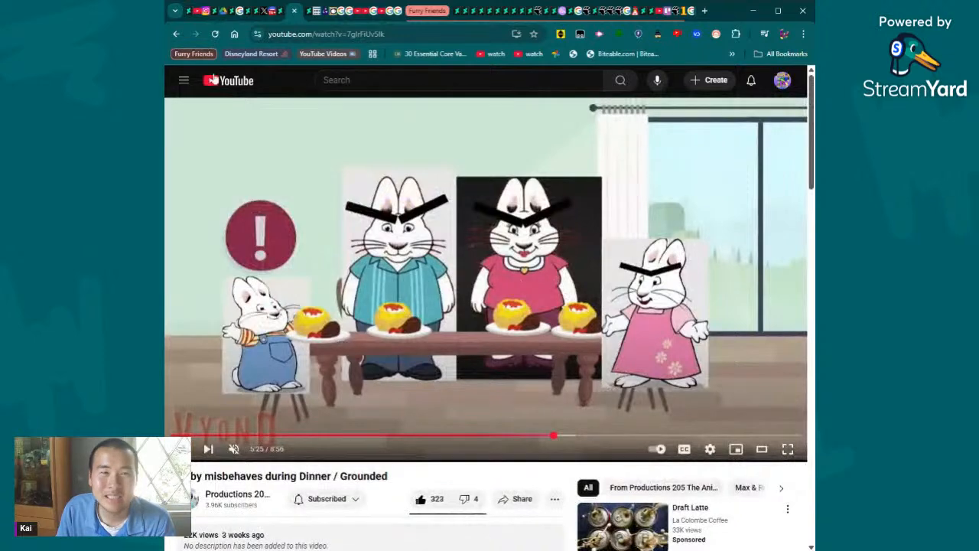
- Return to the Productions 205 The Animator channel and look at its videos and its posts
left_click(176, 34)
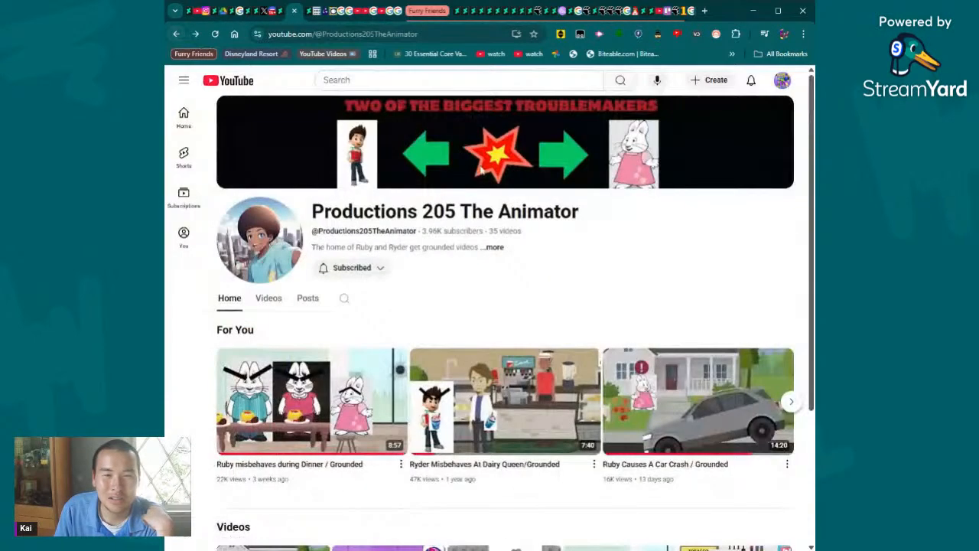
left_click(279, 306)
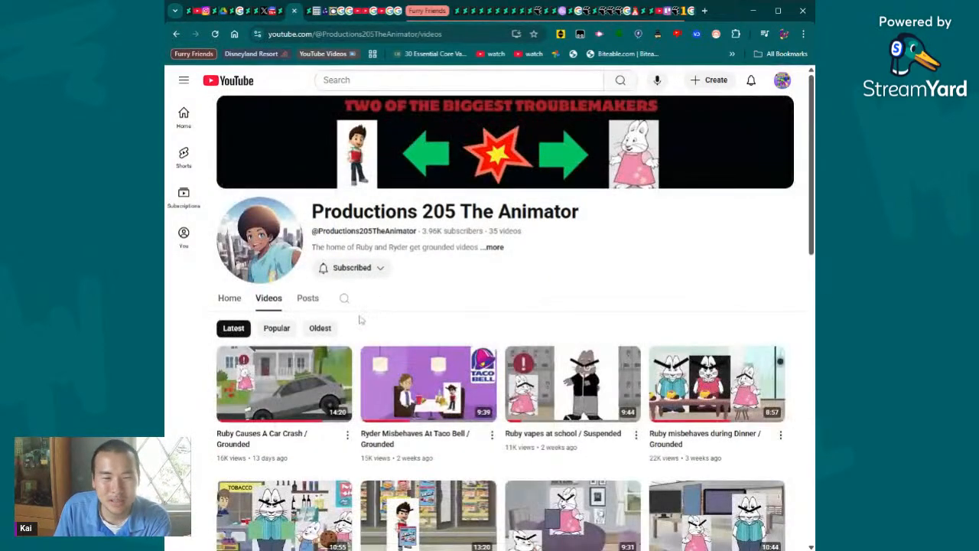
left_click(308, 300)
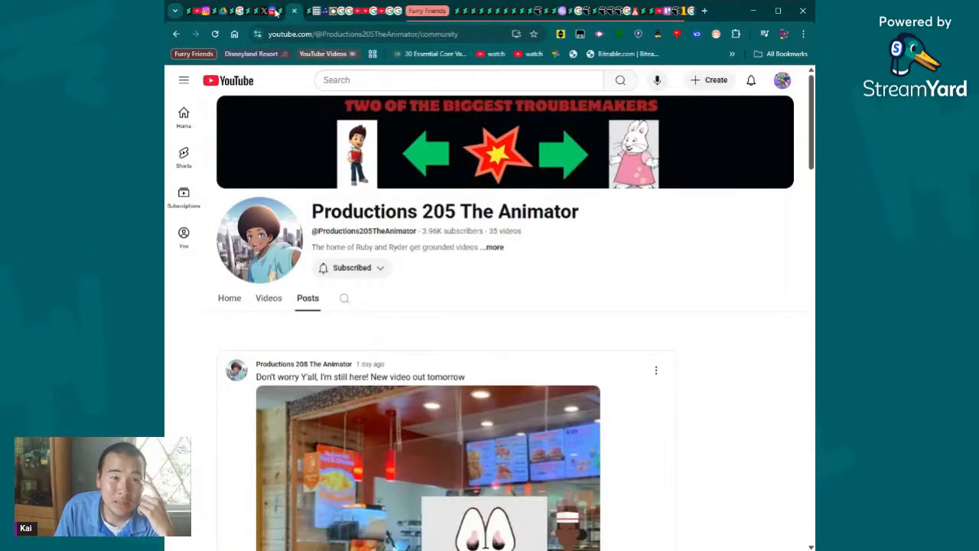
- Open the comments of the "New video out tomorrow" post, read through them and expand the reply about the restaurant or movie theater
scroll(315, 185, "down", 5)
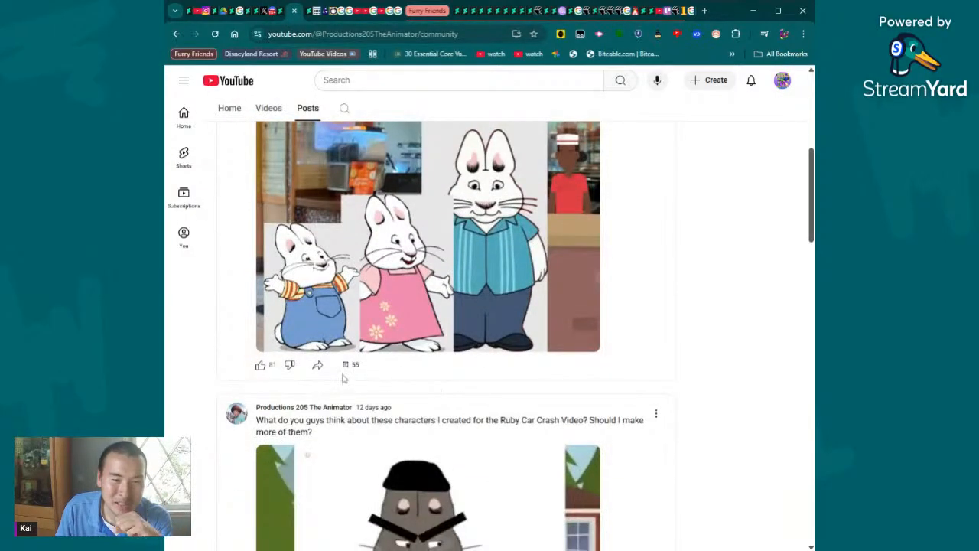
left_click(345, 366)
scroll(408, 289, "down", 5)
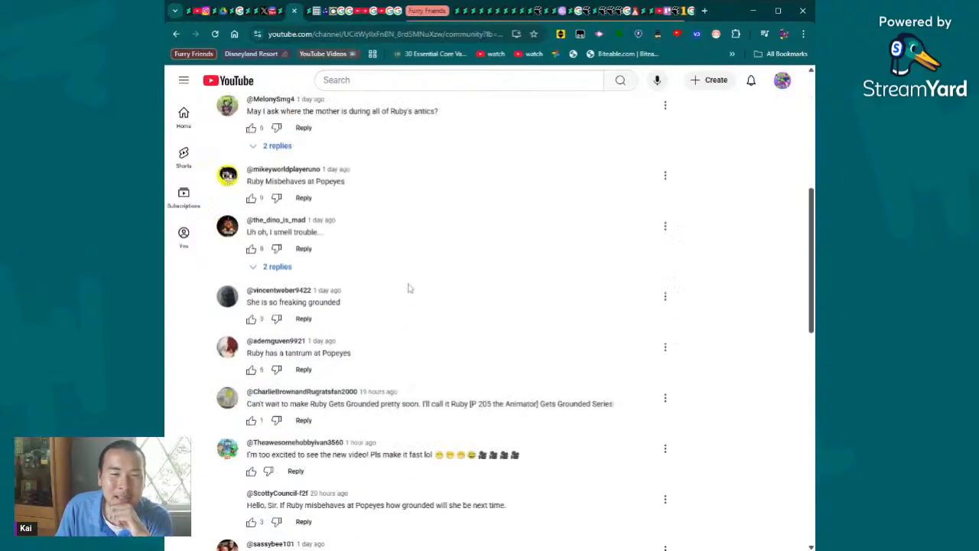
scroll(409, 288, "up", 5)
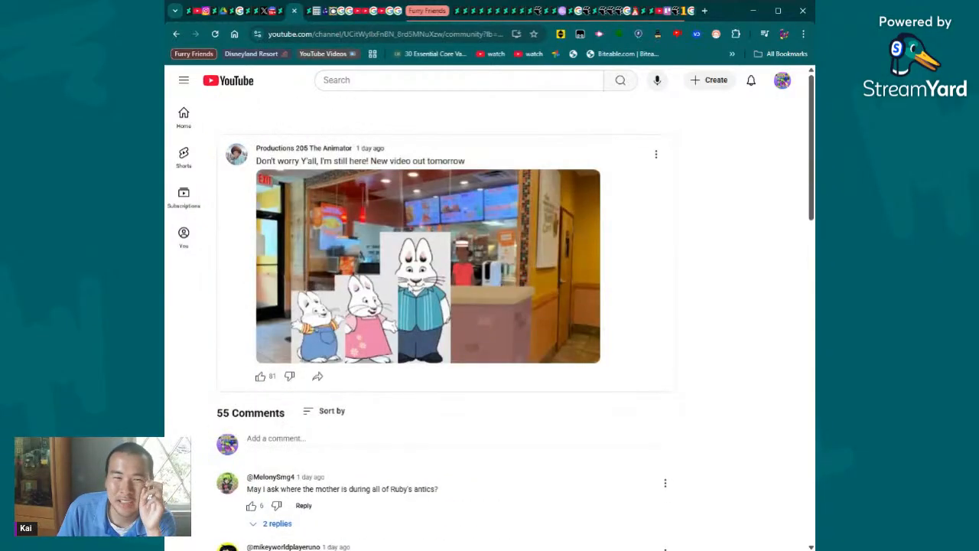
scroll(409, 288, "down", 10)
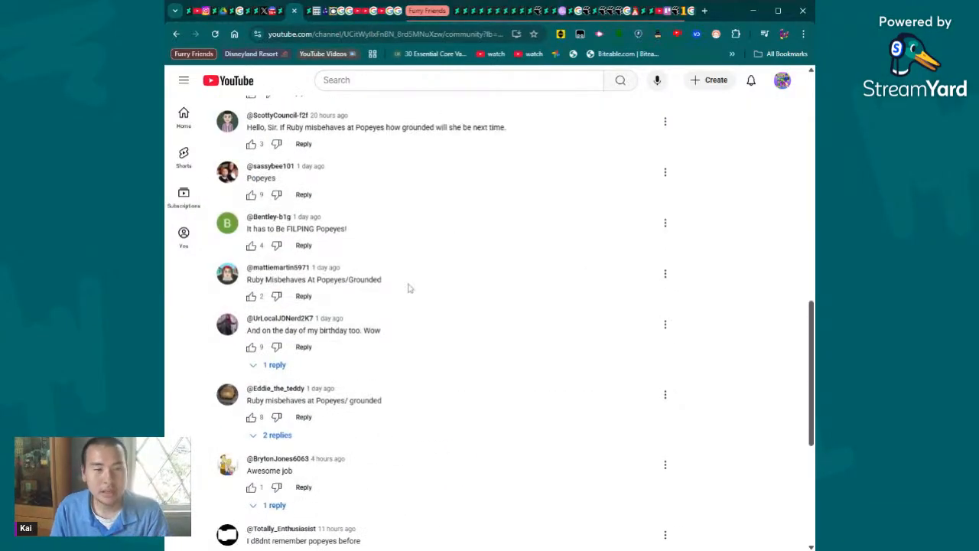
scroll(350, 274, "down", 10)
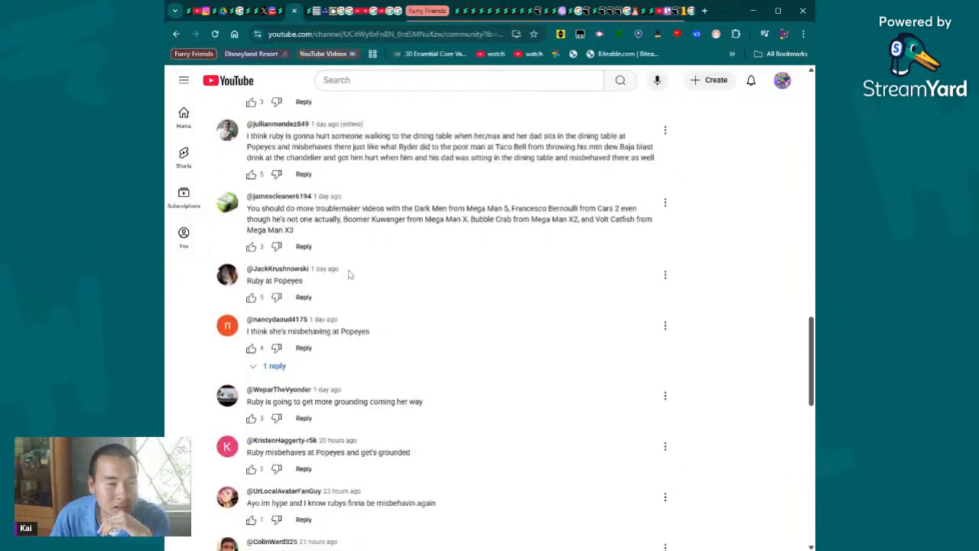
scroll(350, 274, "down", 5)
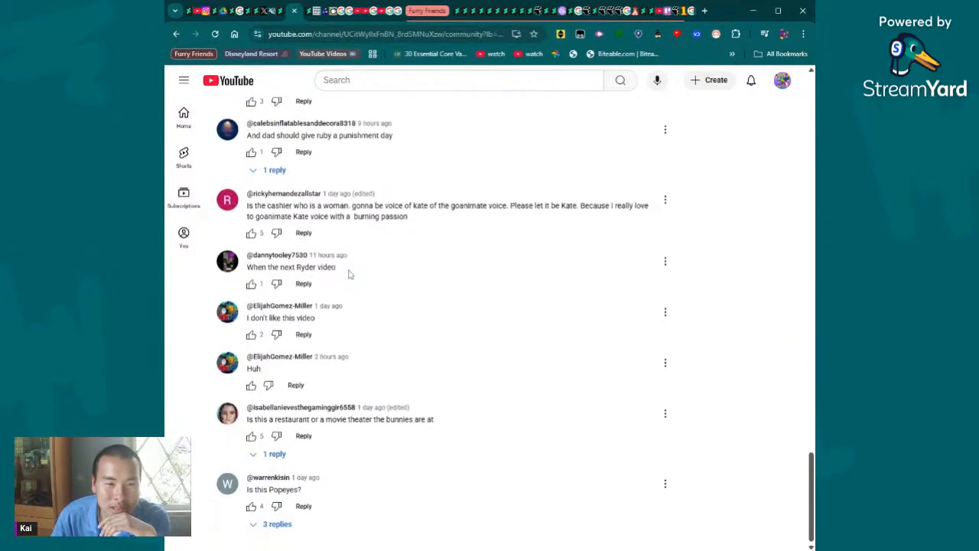
left_click(274, 454)
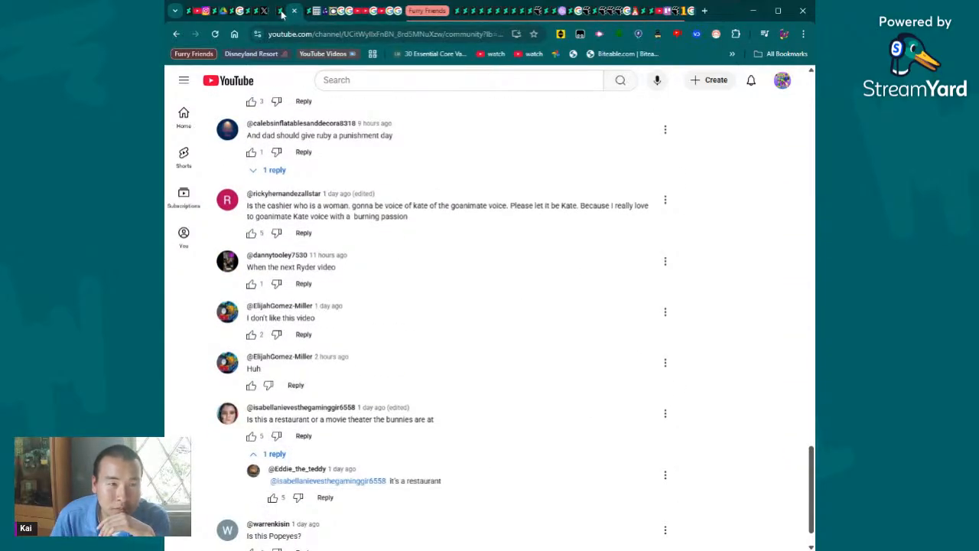
- Return to the channel's posts and view both character pictures in the Ruby Car Crash Video post, ending on the first one
left_click(176, 35)
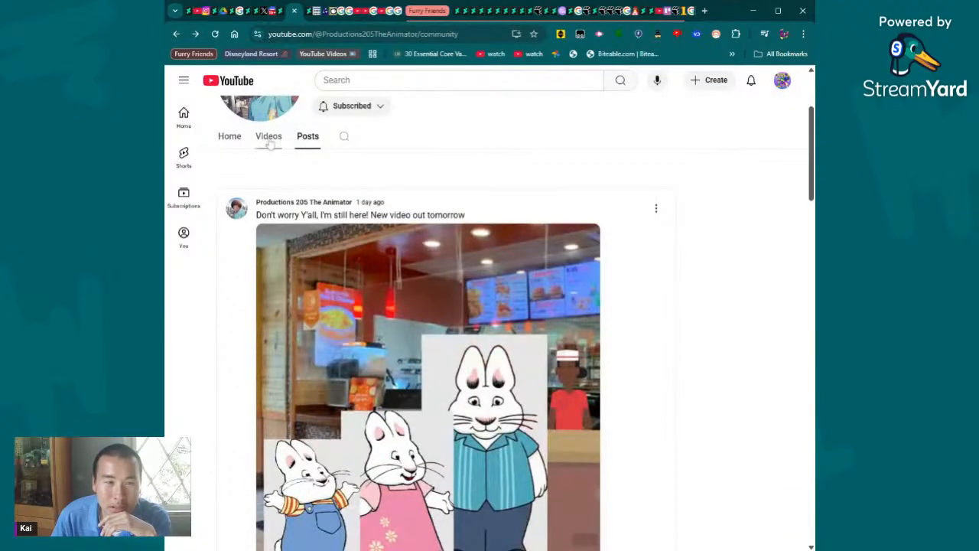
scroll(429, 344, "down", 6)
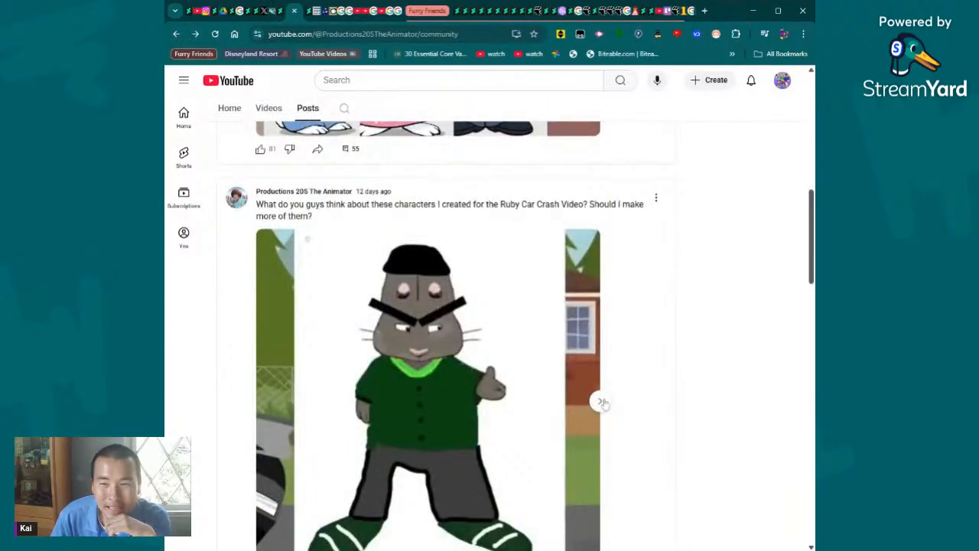
left_click(599, 402)
scroll(530, 349, "down", 2)
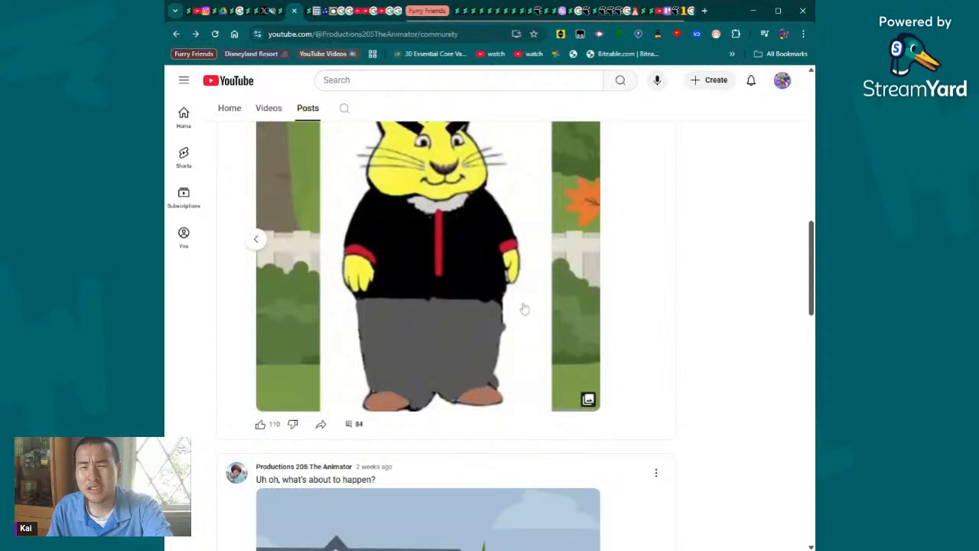
scroll(337, 322, "up", 1)
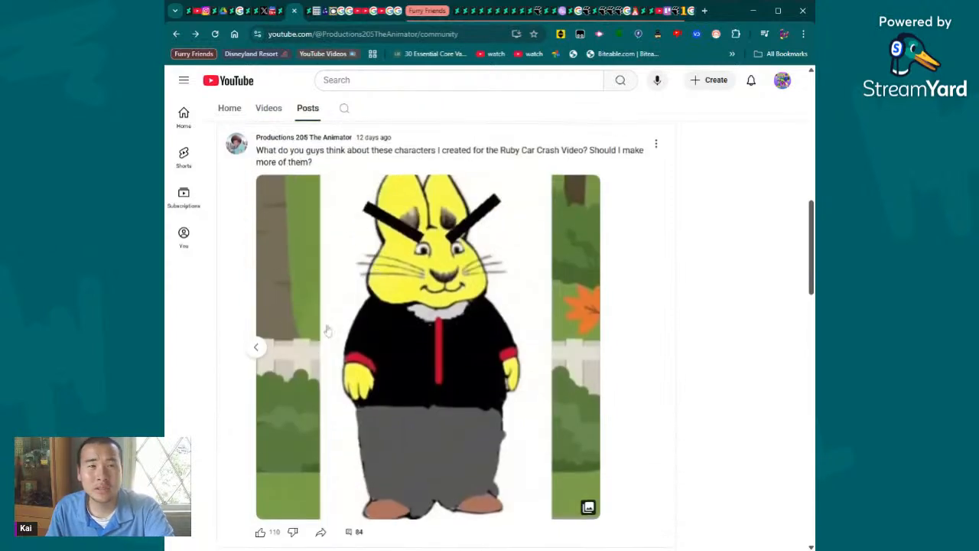
left_click(256, 348)
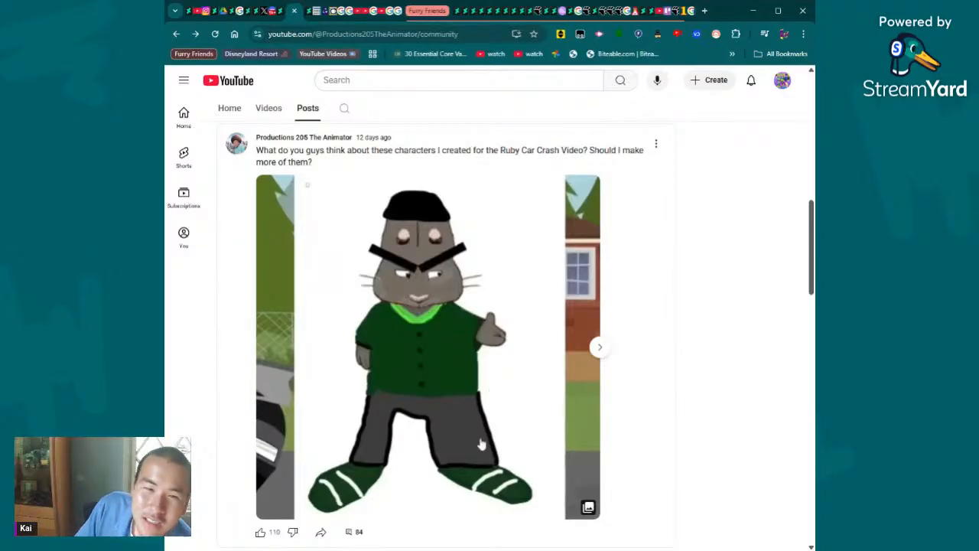
- View the second character picture in the Ruby Car Crash Video post and go back to the first one
scroll(469, 301, "down", 1)
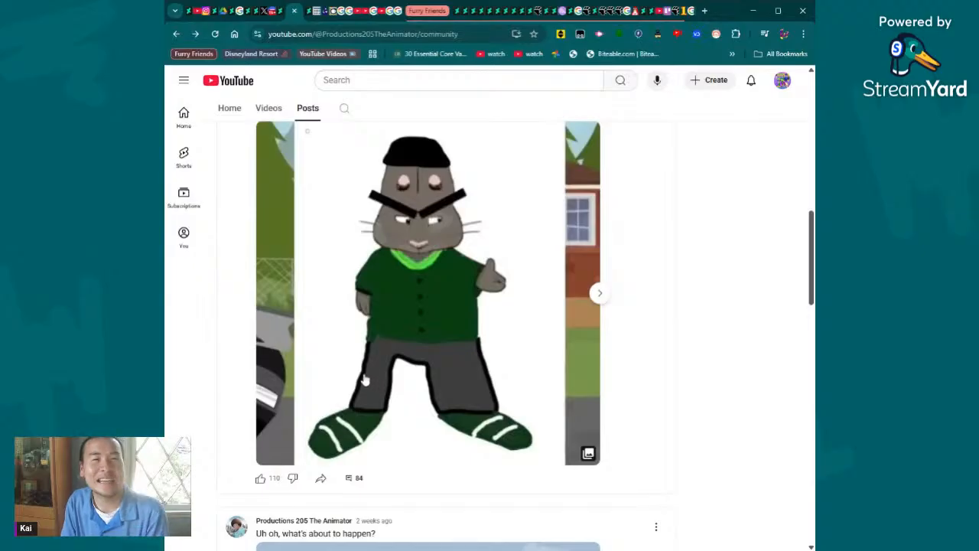
left_click(603, 297)
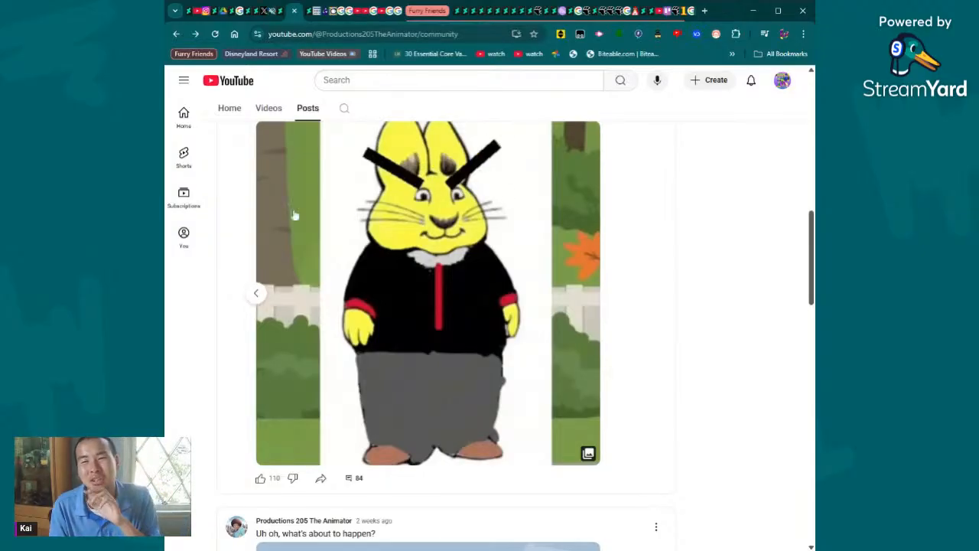
left_click(258, 292)
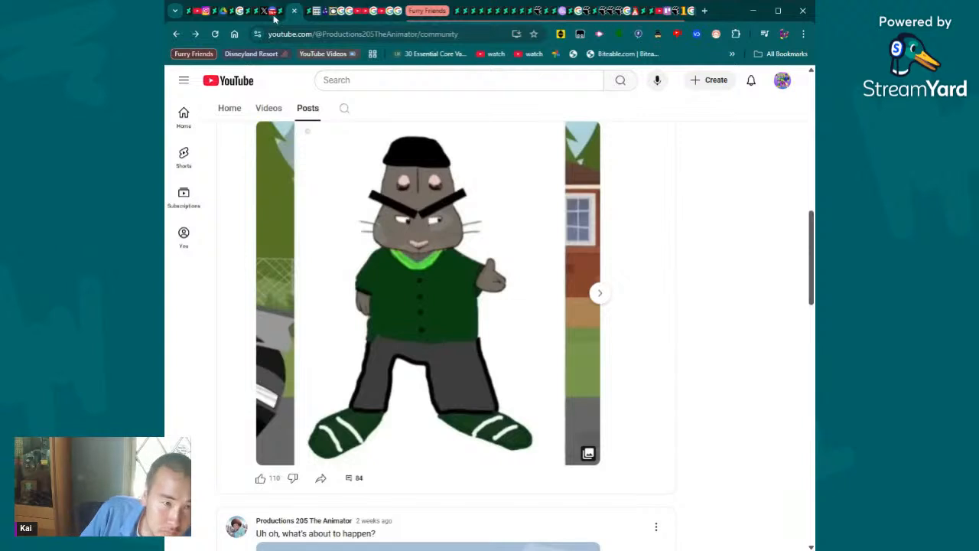
- Open the comments of the Ruby Car Crash Video characters post and expand the full comment about recolors and OCs
scroll(415, 339, "down", 2)
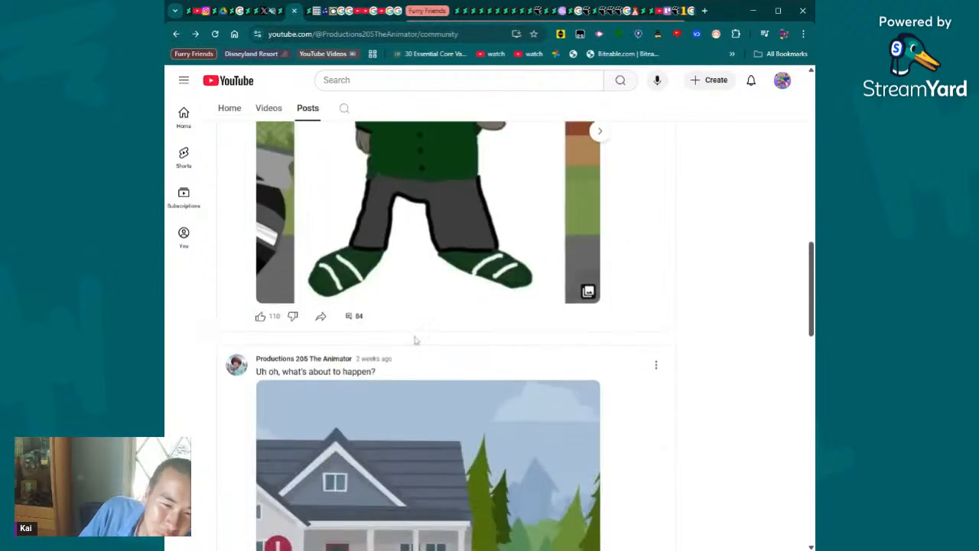
left_click(352, 315)
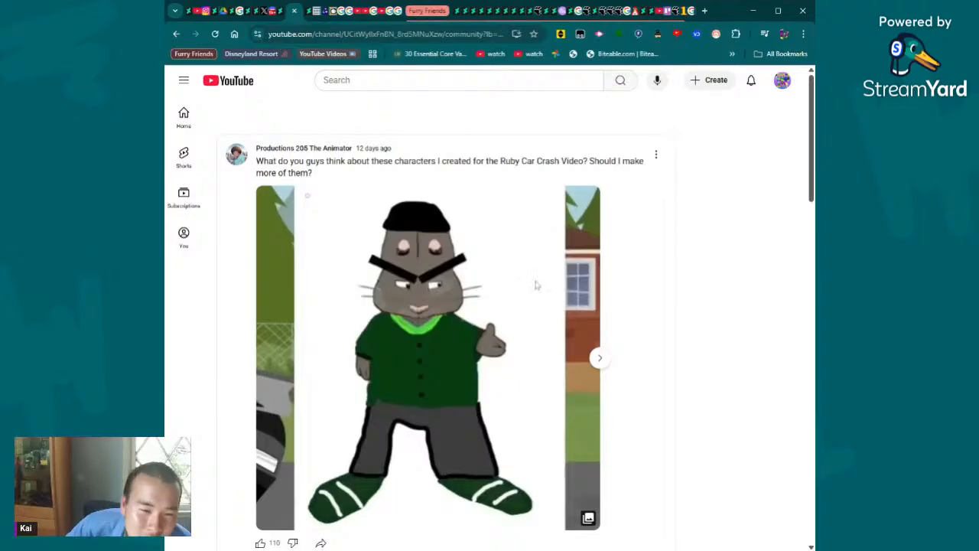
scroll(536, 285, "down", 8)
scroll(367, 277, "up", 2)
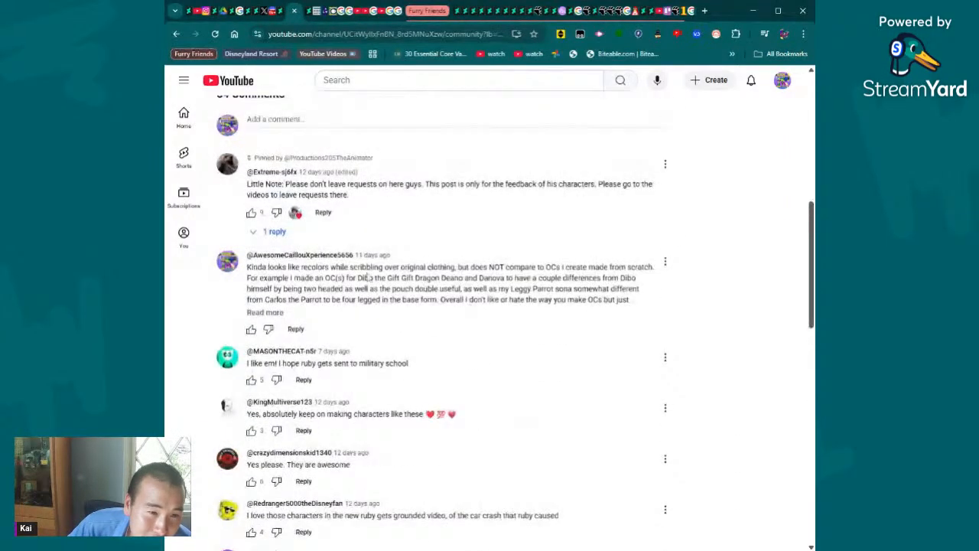
left_click(265, 313)
- Read through the expanded comment, highlighting the passages about OCs made from scratch, Dibo, the Leggy Parrot sona and the closing opinion
left_click_drag(561, 267, 645, 291)
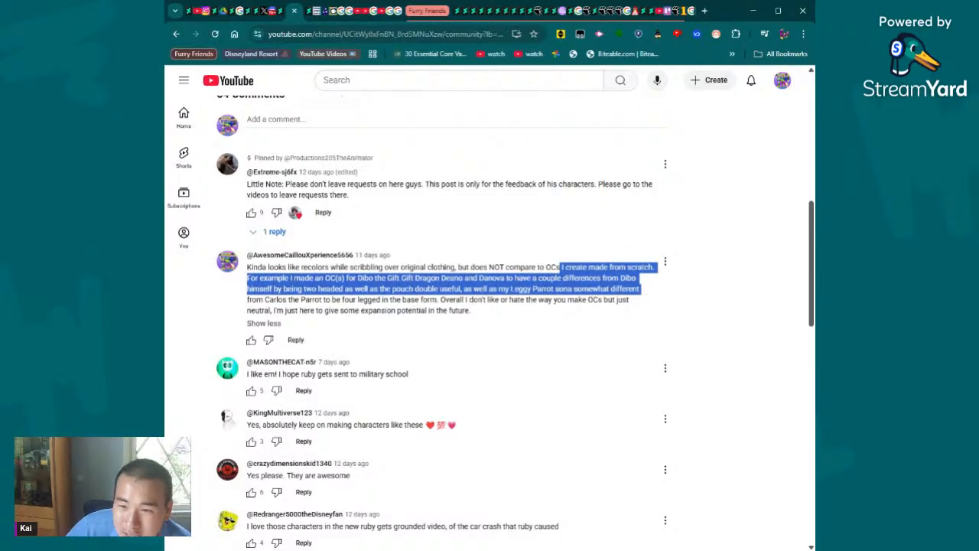
left_click(645, 291)
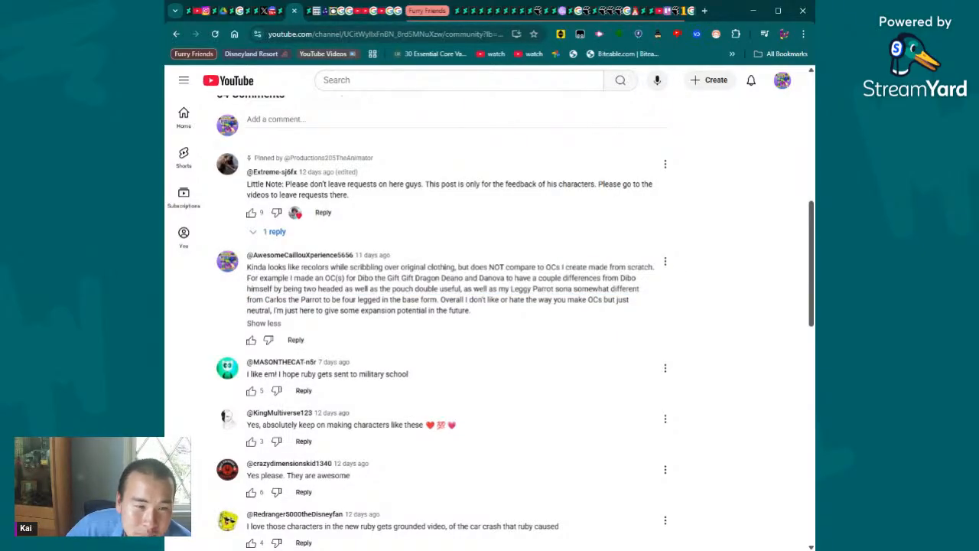
left_click_drag(257, 277, 637, 278)
left_click(649, 287)
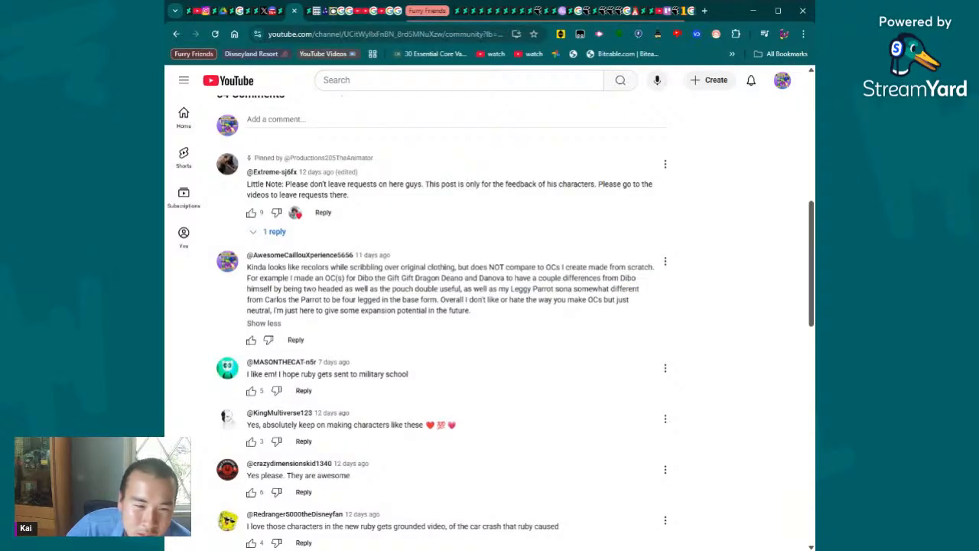
left_click_drag(318, 288, 617, 289)
left_click(465, 289)
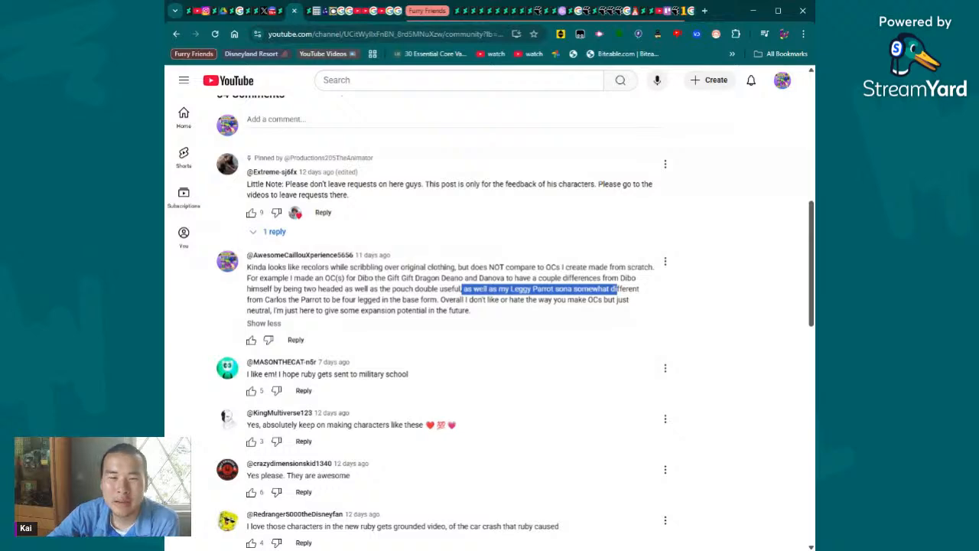
left_click_drag(617, 289, 619, 310)
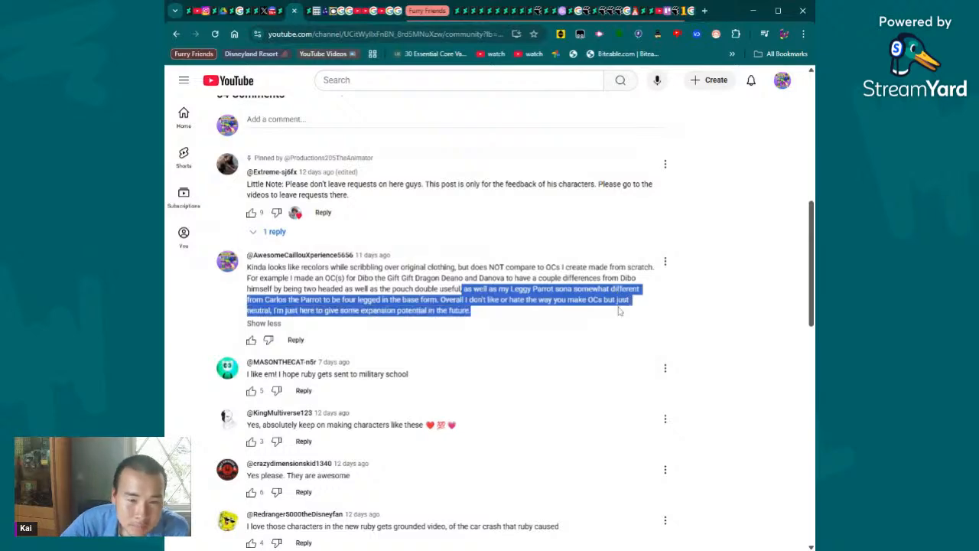
- Check the latest messages in the open Discord direct message conversation and return to the YouTube post's comments
left_click(293, 13)
left_click(284, 13)
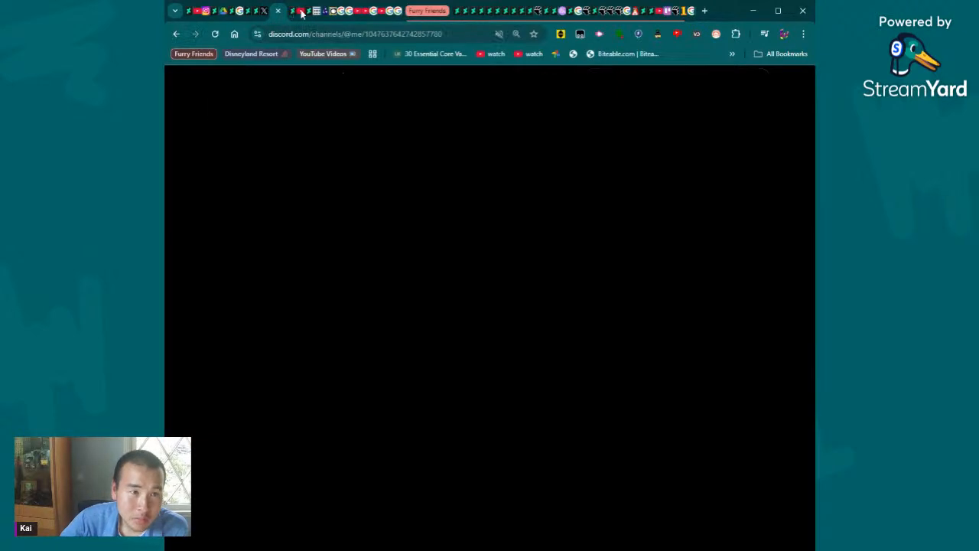
scroll(176, 124, "down", 10)
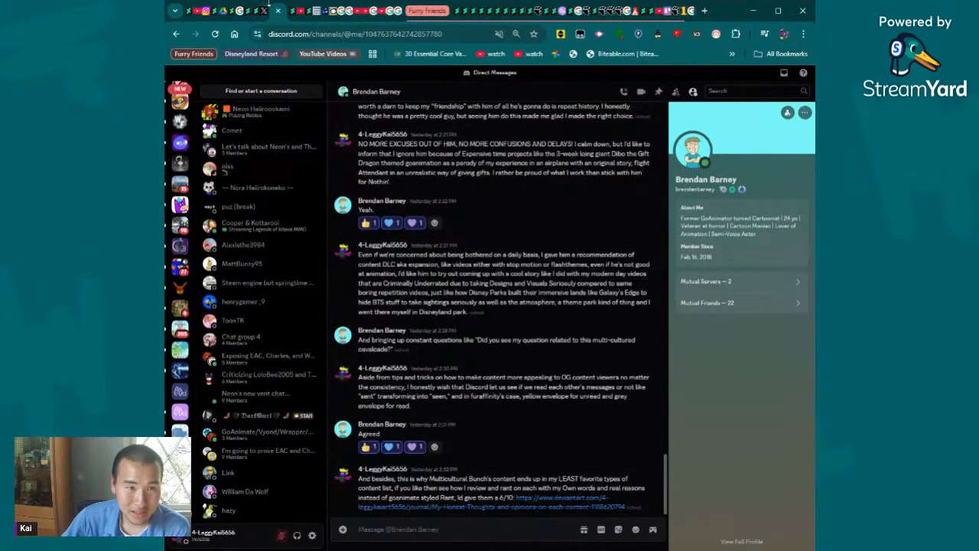
left_click(301, 13)
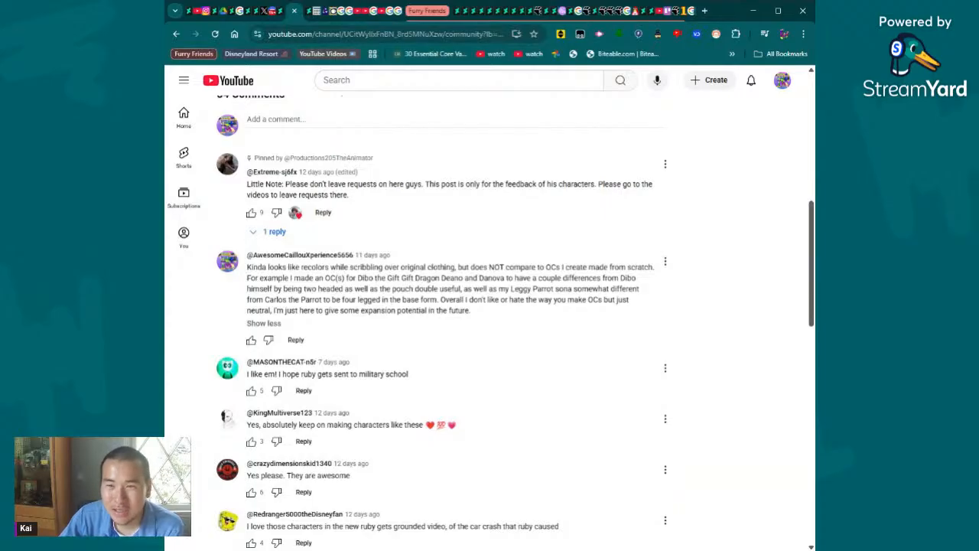
- Highlight the part of the comment about the Leggy Parrot sona differing from Carlos the Parrot while reading it
mouse_move(474, 289)
left_mouse_down()
mouse_move(635, 301)
mouse_move(377, 300)
mouse_move(565, 316)
mouse_move(432, 307)
mouse_move(389, 289)
mouse_move(533, 271)
mouse_move(463, 300)
left_mouse_up()
left_click(435, 300)
left_click(473, 289)
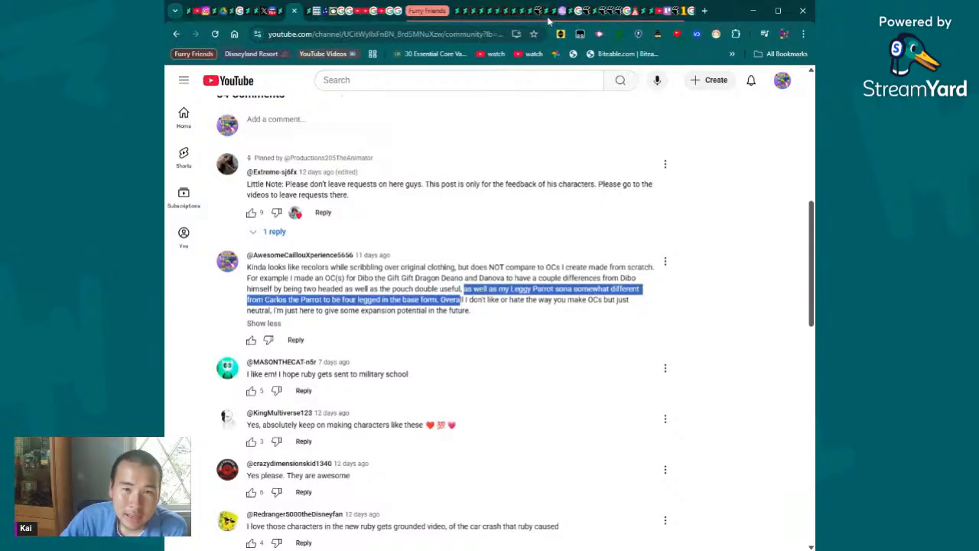
- Switch to DeviantArt and look at the unlisted parrot and dinosaur artwork, the profile page and the artwork's description
left_click(597, 13)
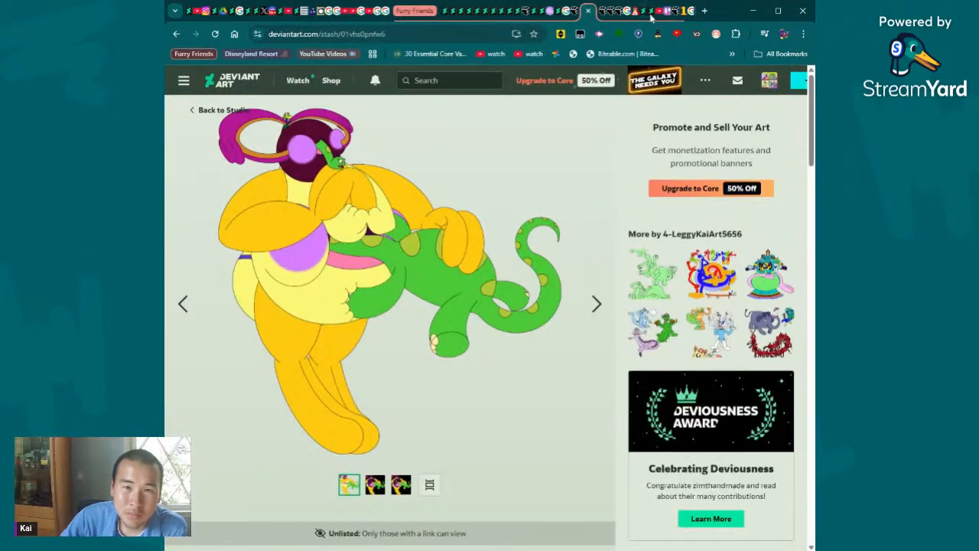
left_click(635, 14)
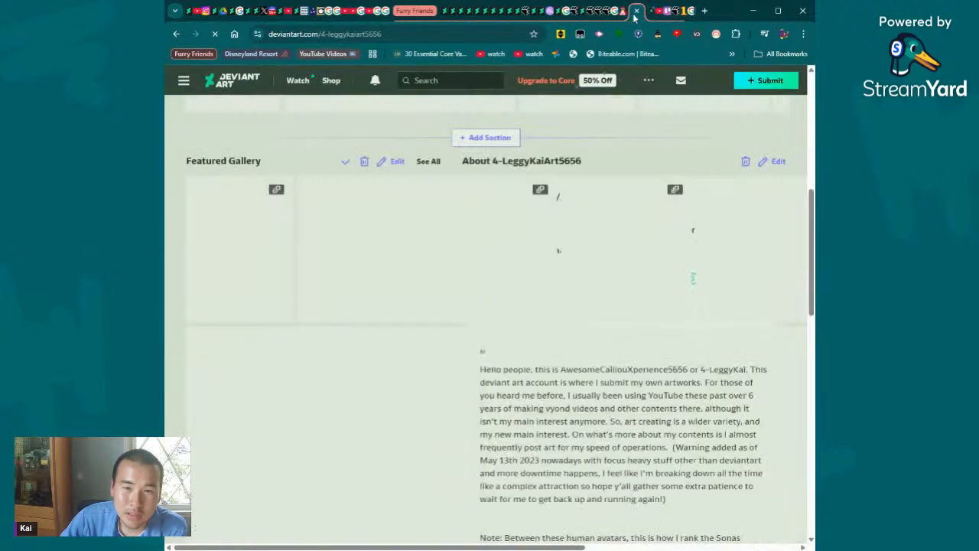
left_click(581, 13)
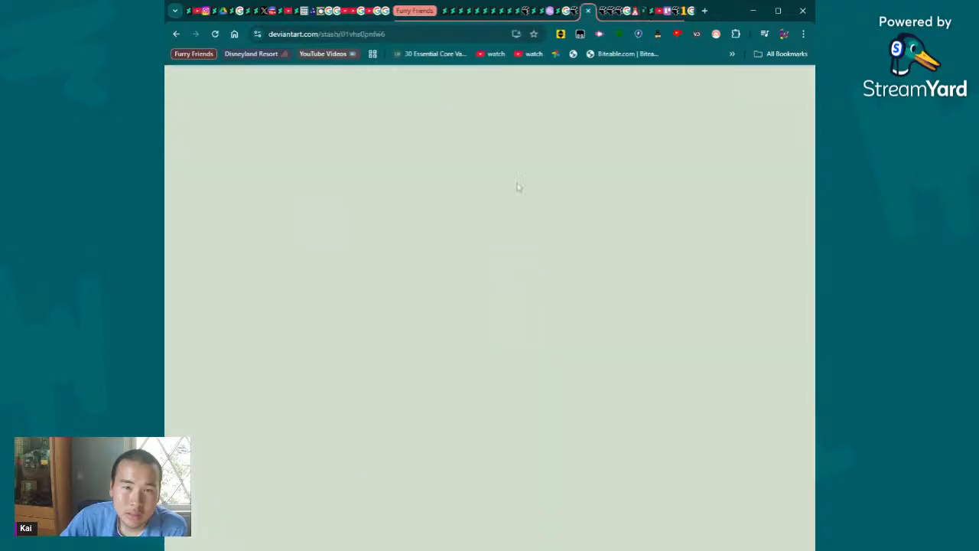
scroll(540, 283, "down", 5)
left_click(402, 34)
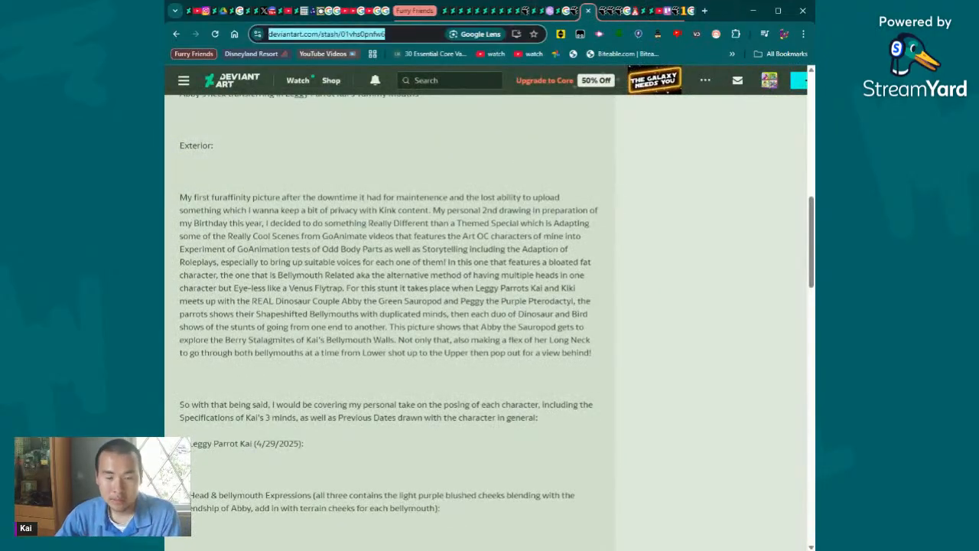
type("zo")
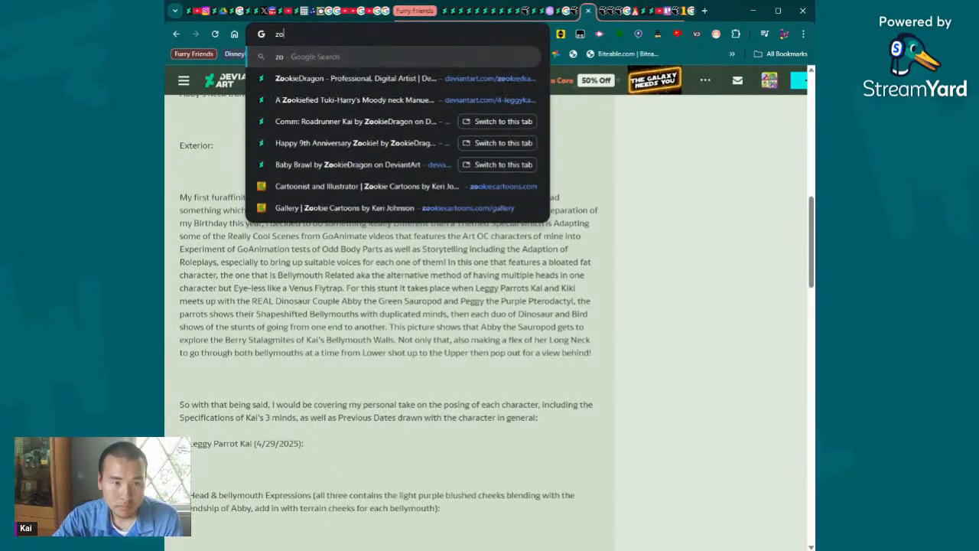
key("BackSpace")
key("BackSpace")
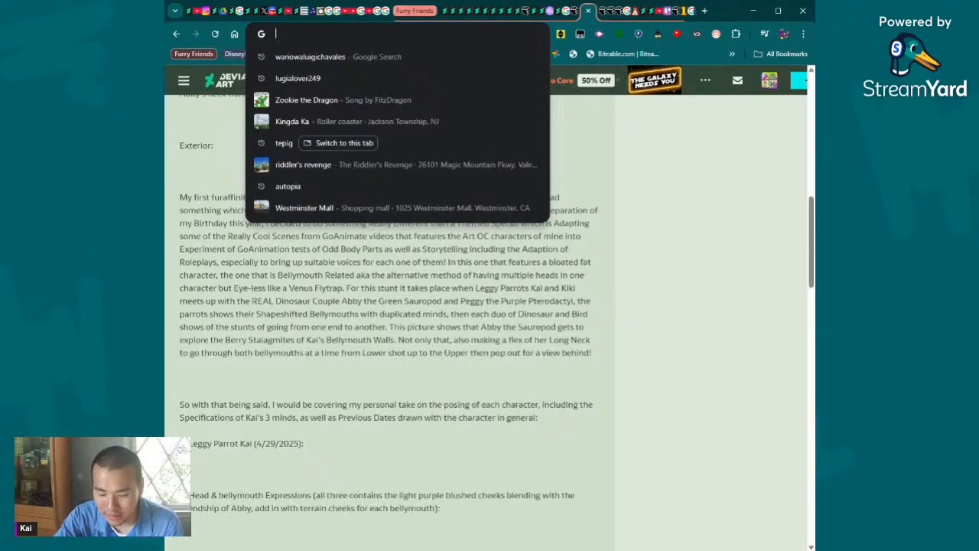
type("zook")
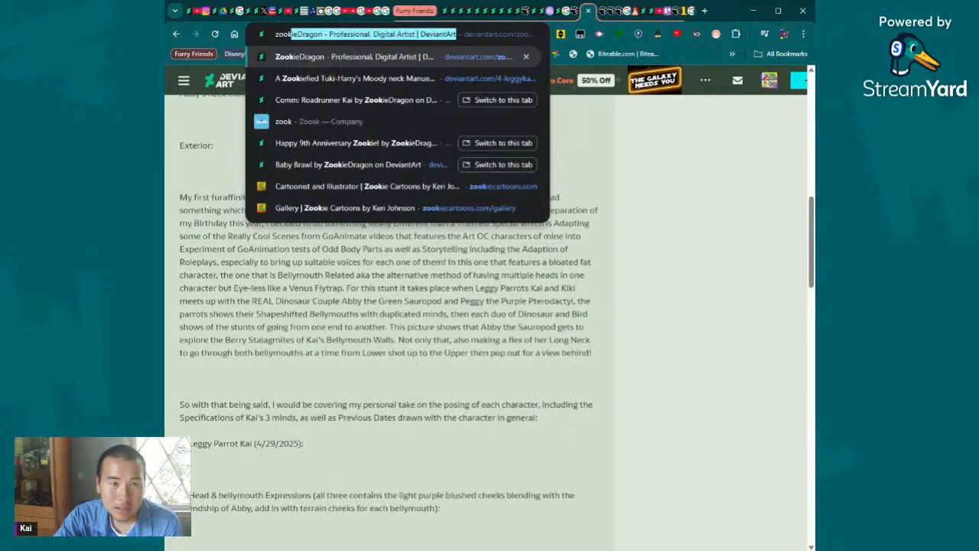
key("BackSpace")
key("BackSpace")
key("BackSpace")
key("BackSpace")
key("BackSpace")
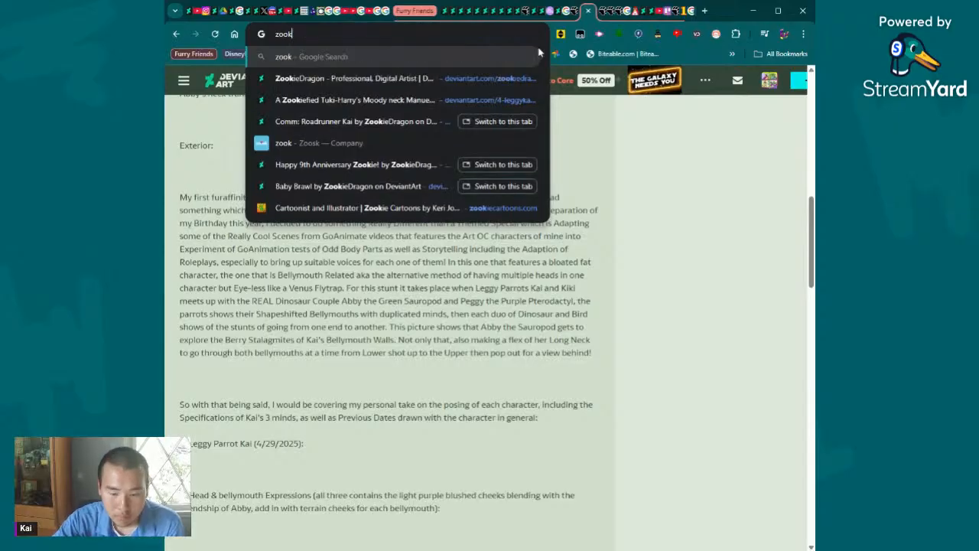
- Search the open tabs for "riddle" and switch to the Comm: Riddler Tuki-Harry artwork, bringing its picture into view
type("riddle")
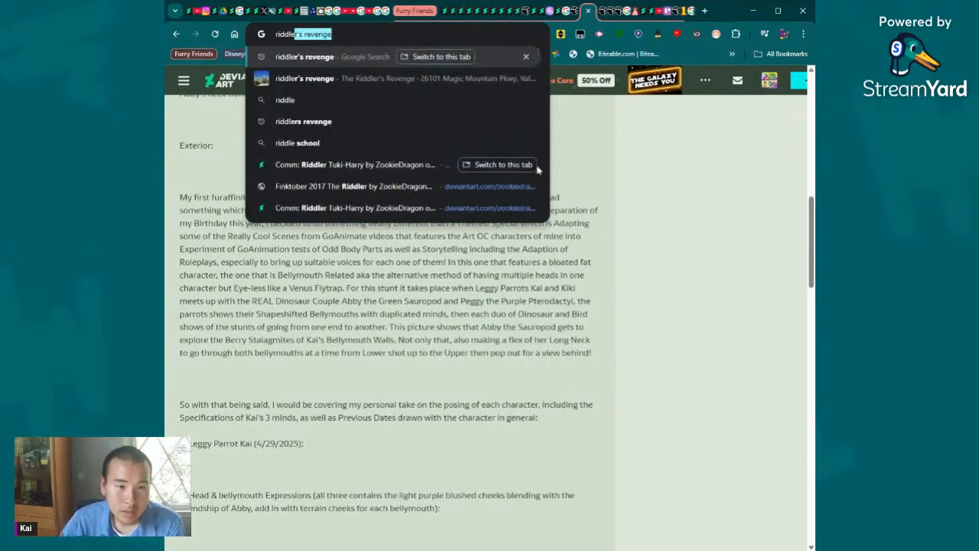
left_click(496, 167)
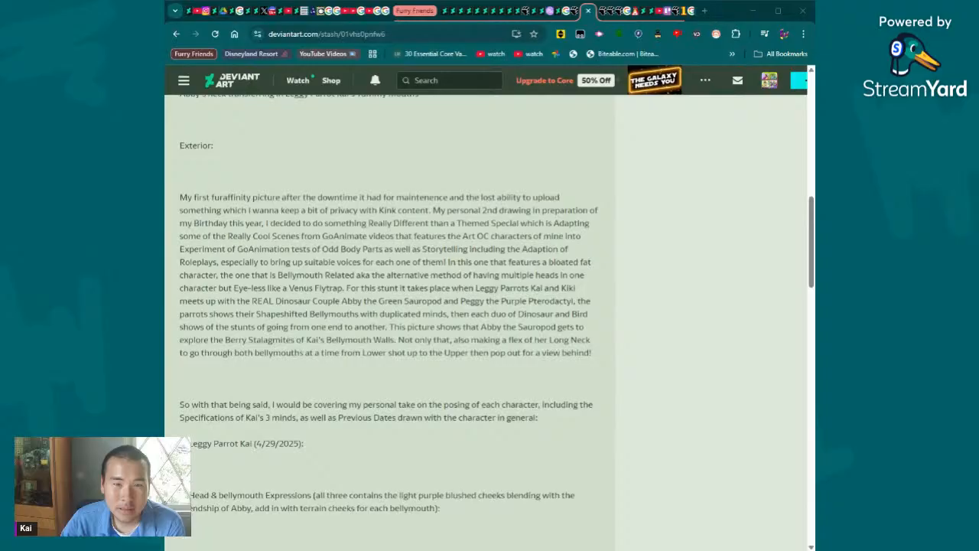
left_click_drag(593, 14, 585, 12)
scroll(593, 212, "up", 8)
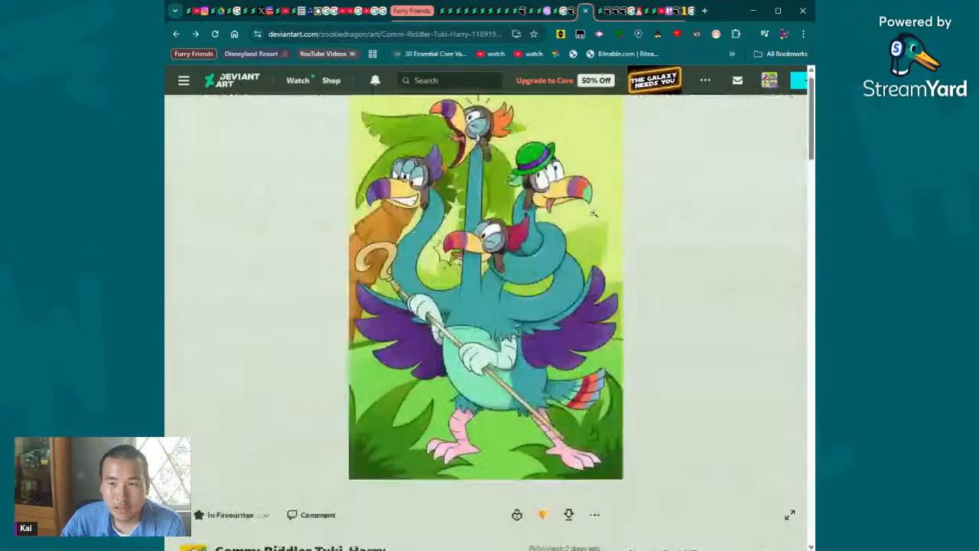
- Enlarge the Riddler Tuki-Harry picture to full size, examine the bird's four heads, and return it to the fitted view
left_click(532, 225)
left_click(533, 224)
scroll(604, 193, "down", 5)
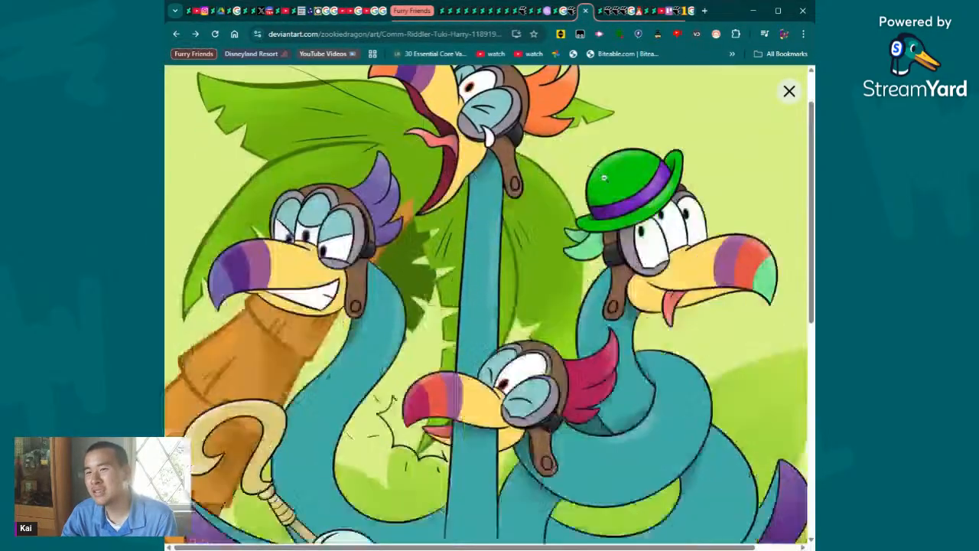
scroll(605, 193, "up", 5)
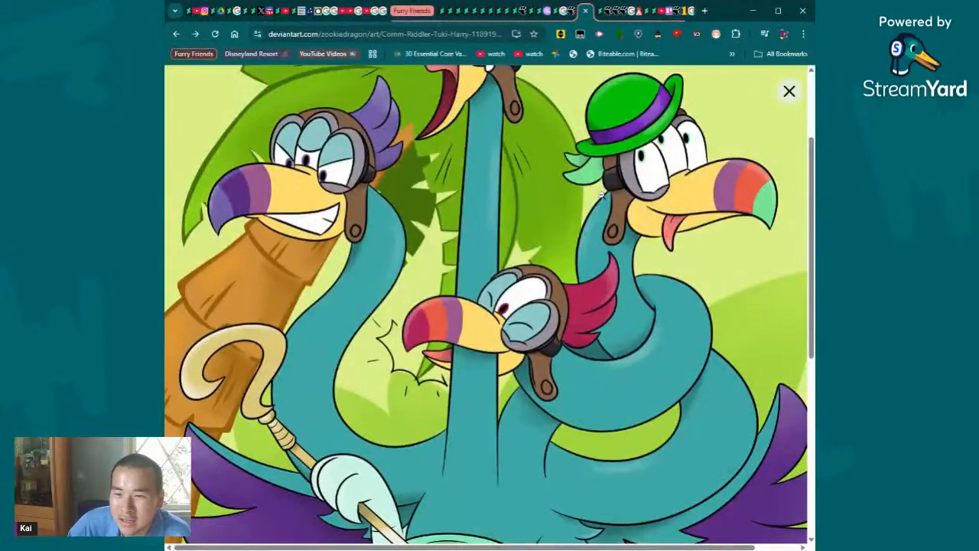
scroll(601, 196, "up", 3)
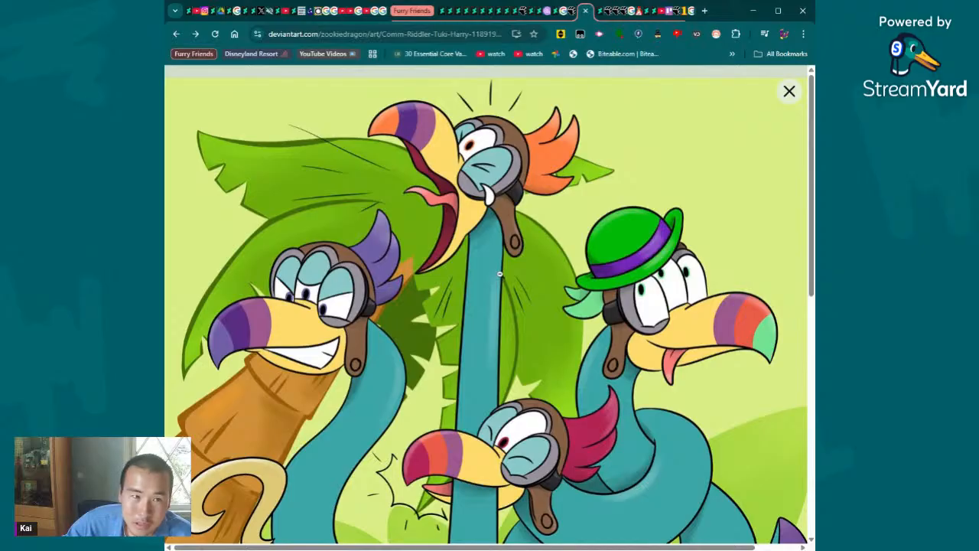
scroll(500, 274, "down", 10)
scroll(540, 259, "up", 10)
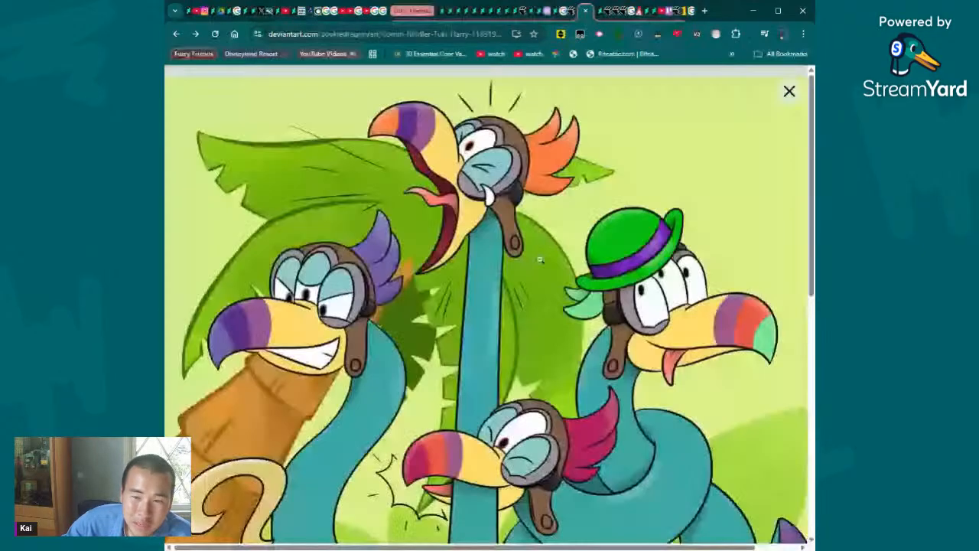
left_click(540, 259)
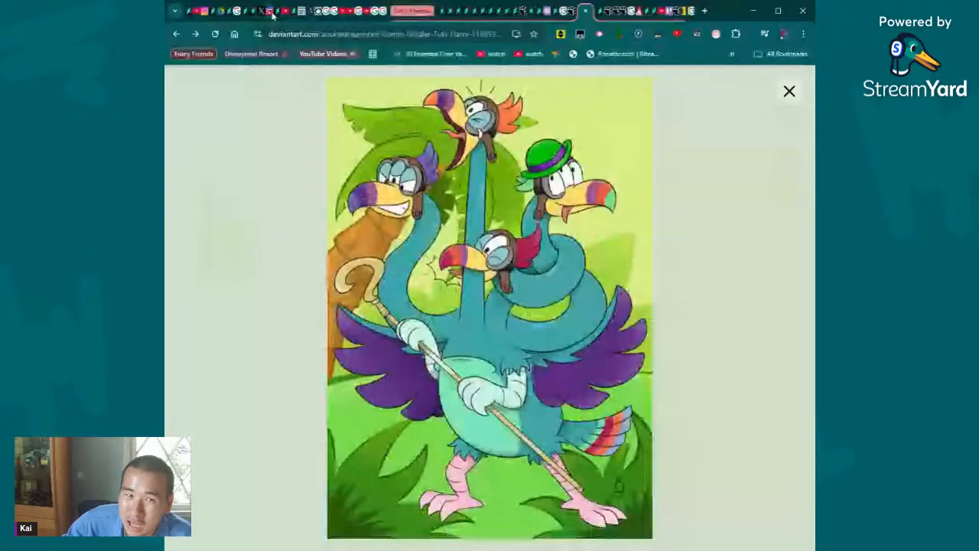
- Enlarge the artwork again to examine the body, cane and wings, and return it to the fitted view
left_click(642, 317)
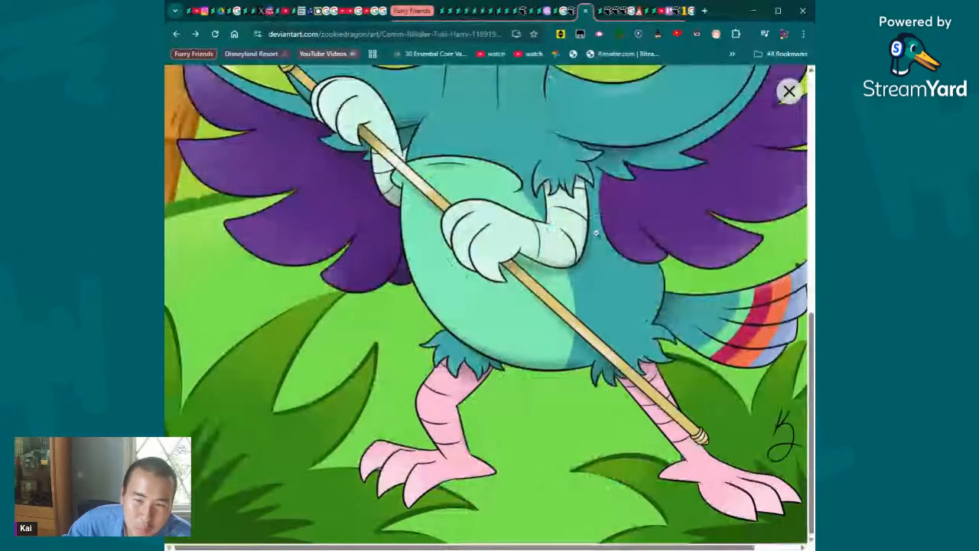
scroll(596, 233, "up", 10)
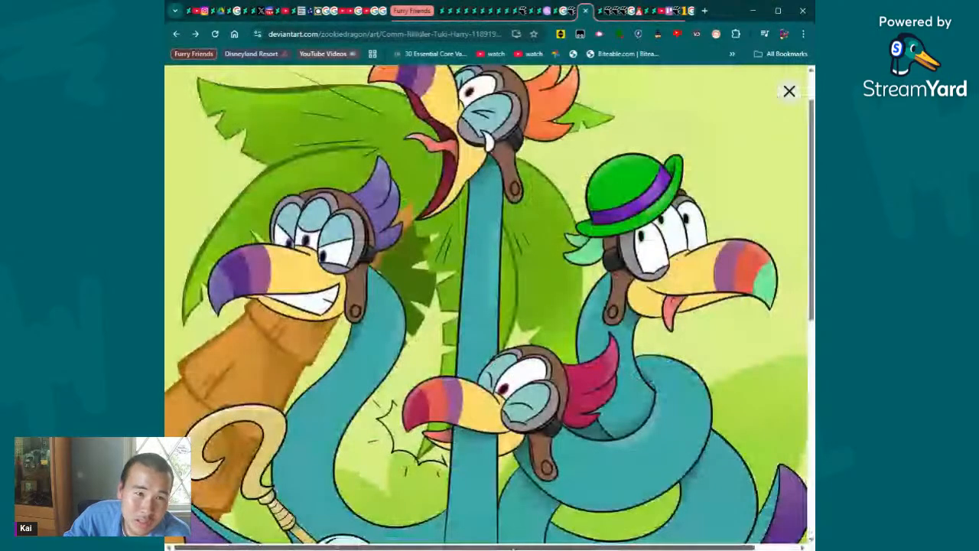
left_click_drag(514, 549, 527, 548)
scroll(565, 311, "down", 4)
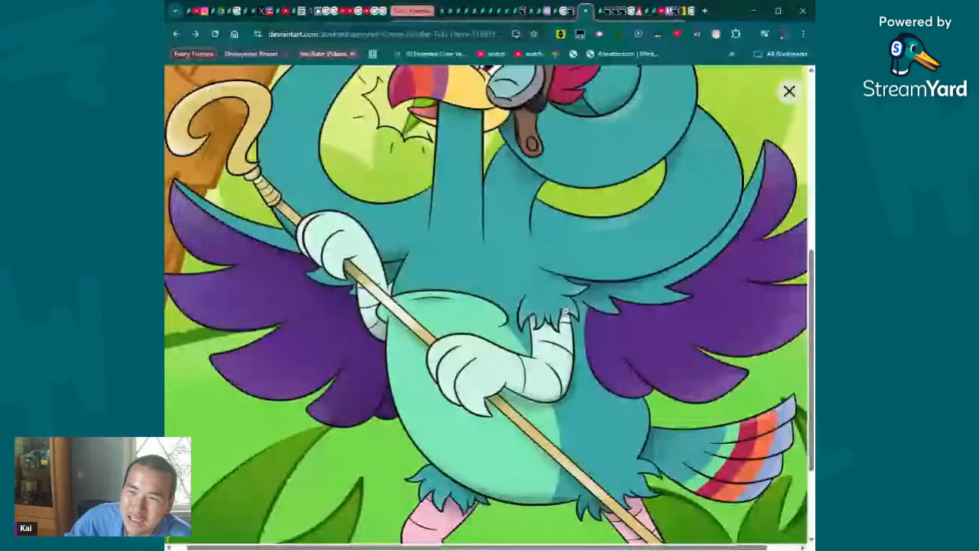
scroll(565, 311, "up", 4)
left_click(580, 257)
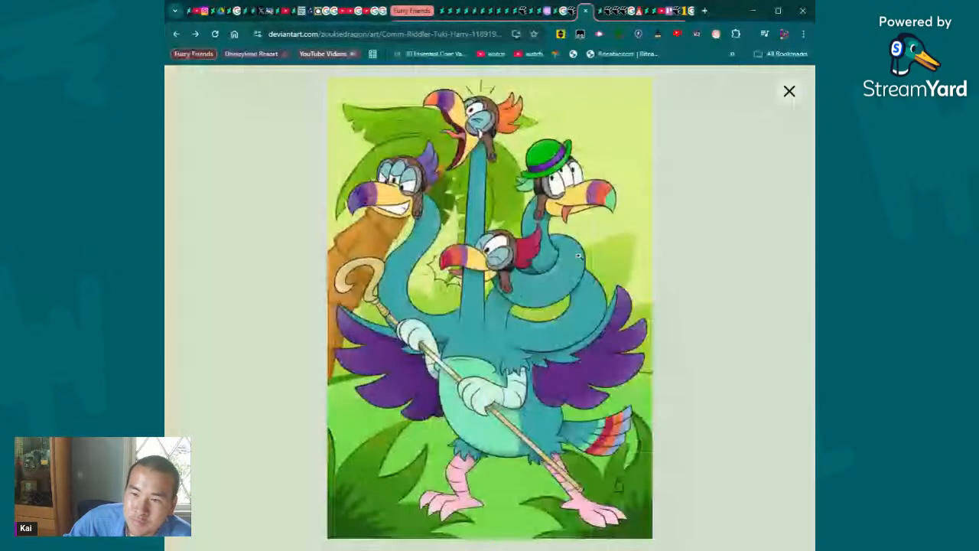
- Show the artwork at full size once more, look it over from feet to heads, and widen the browser window
left_click(579, 256)
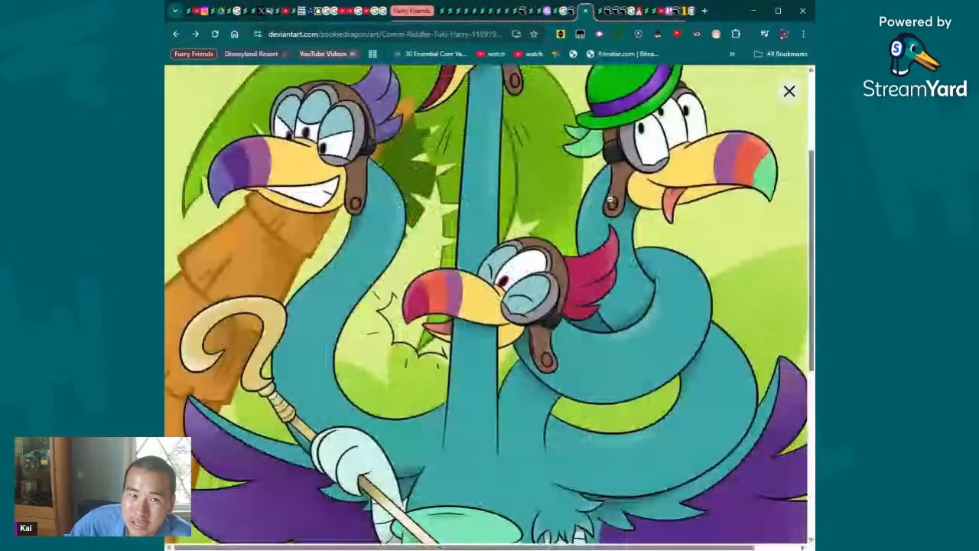
scroll(682, 375, "down", 5)
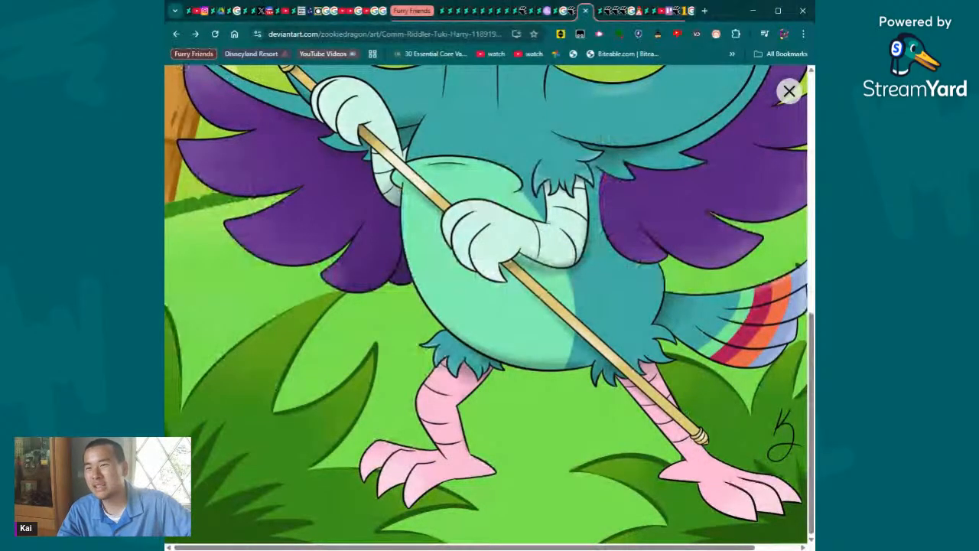
scroll(413, 265, "up", 5)
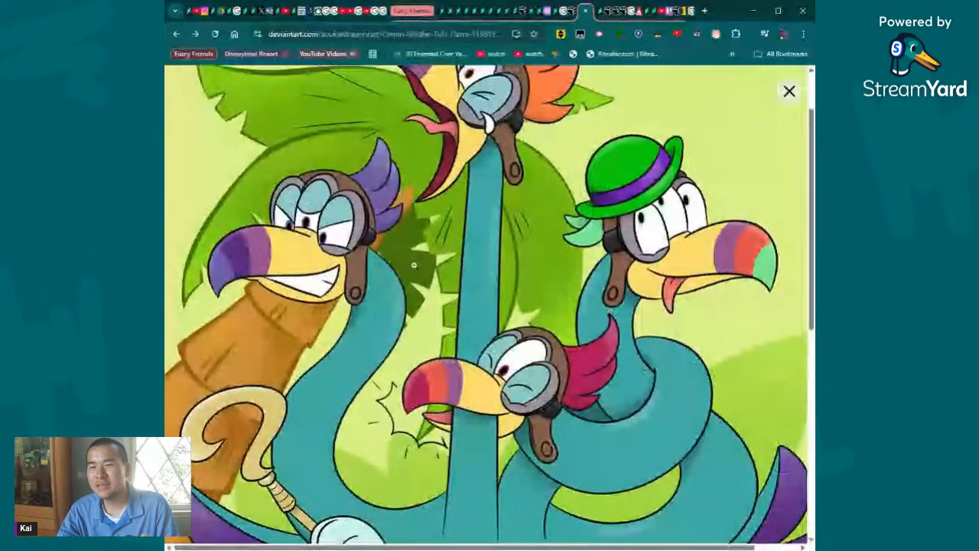
scroll(413, 265, "up", 2)
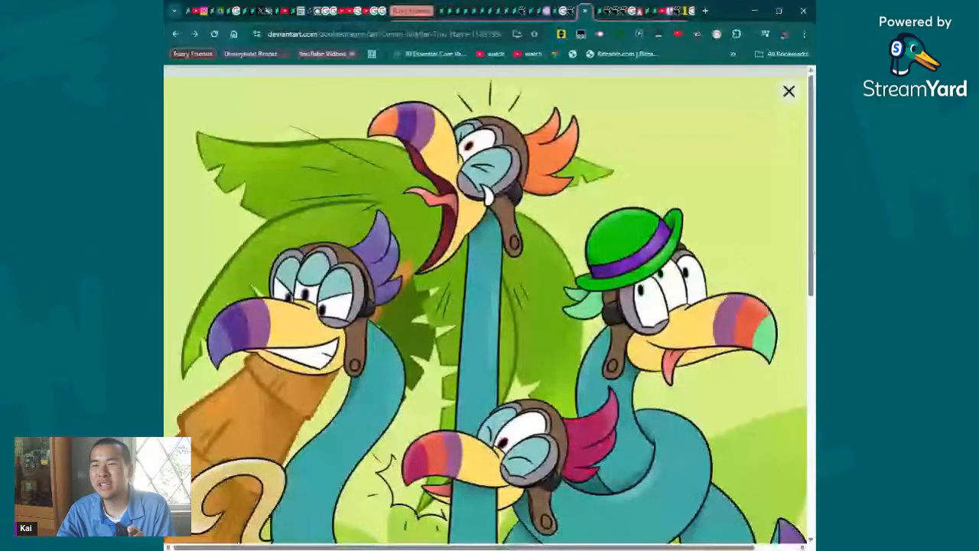
left_click_drag(816, 252, 862, 252)
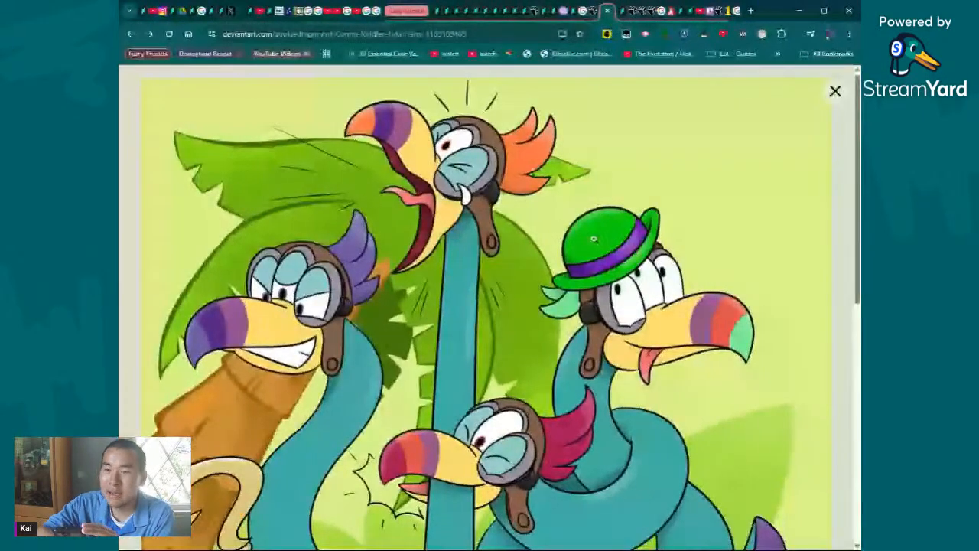
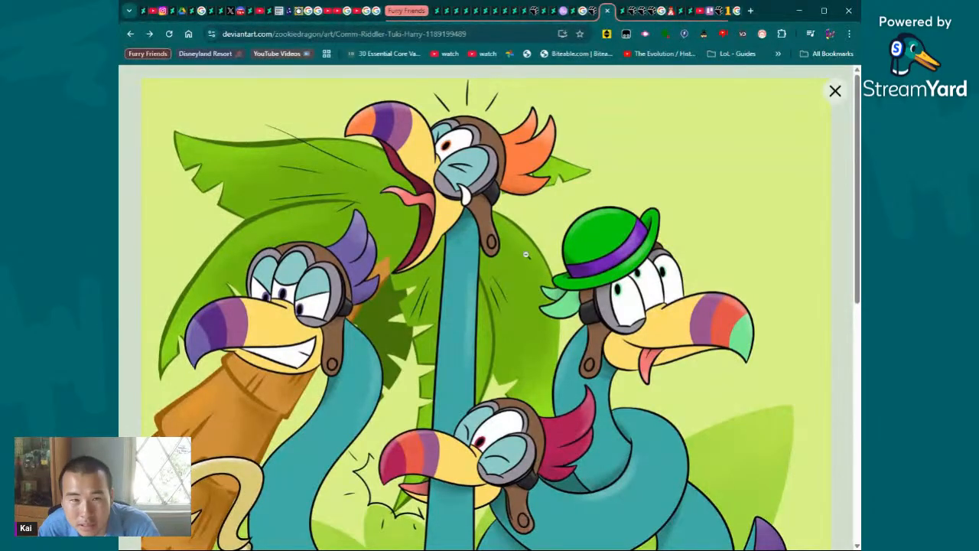
- Look over the enlarged Riddler Tuki-Harry picture from heads to feet, return it to the fitted view and close the viewer
scroll(531, 226, "down", 7)
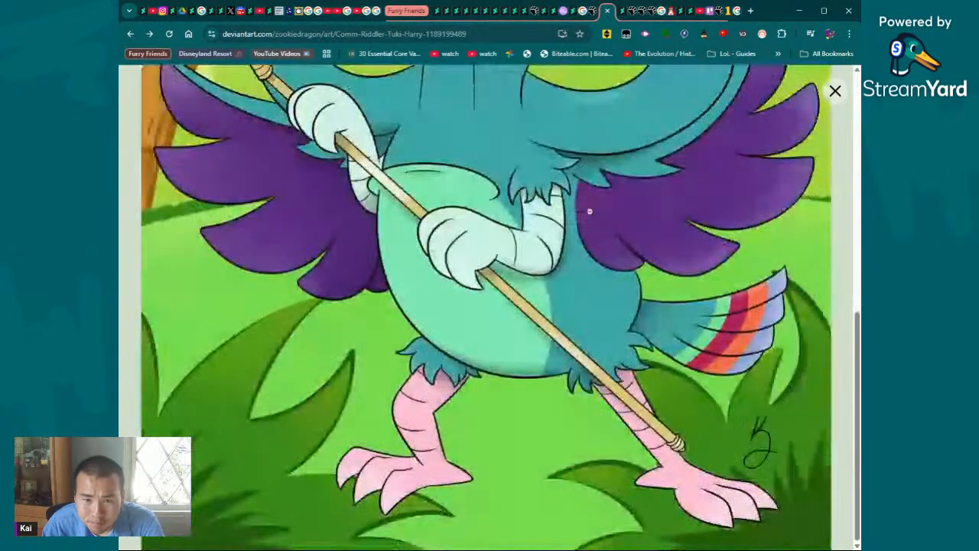
scroll(589, 211, "up", 3)
scroll(589, 211, "up", 3)
left_click(589, 212)
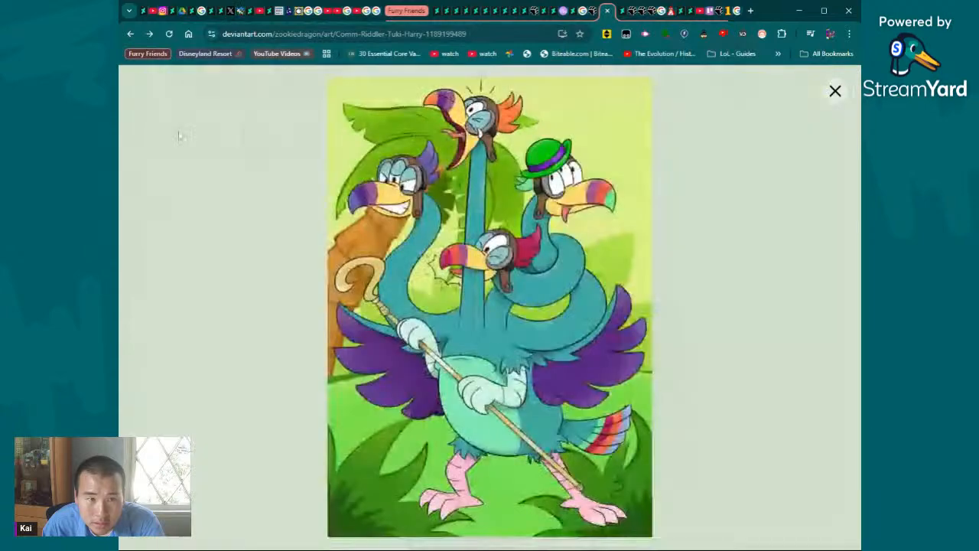
left_click(179, 135)
- Read through the Riddler Tuki-Harry artwork's description and comments, including the long commissioner comment, and return to the description
scroll(498, 185, "down", 6)
scroll(499, 186, "down", 2)
scroll(564, 188, "up", 3)
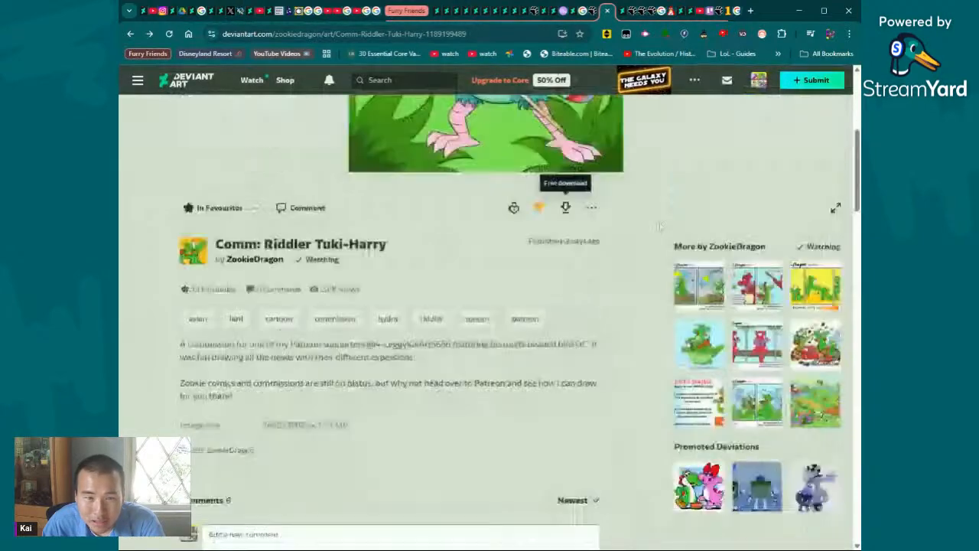
left_click_drag(605, 241, 567, 252)
left_click(588, 308)
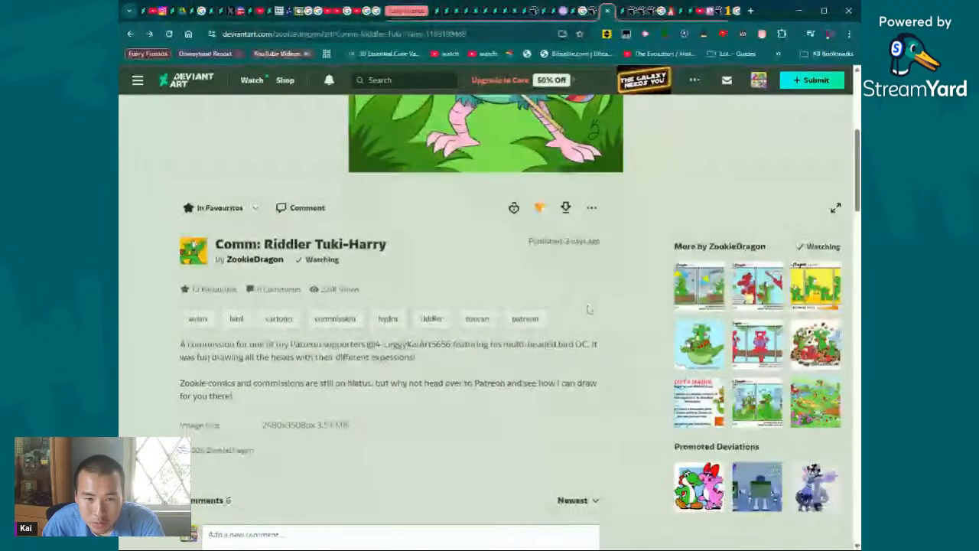
scroll(596, 348, "down", 1)
scroll(595, 347, "down", 10)
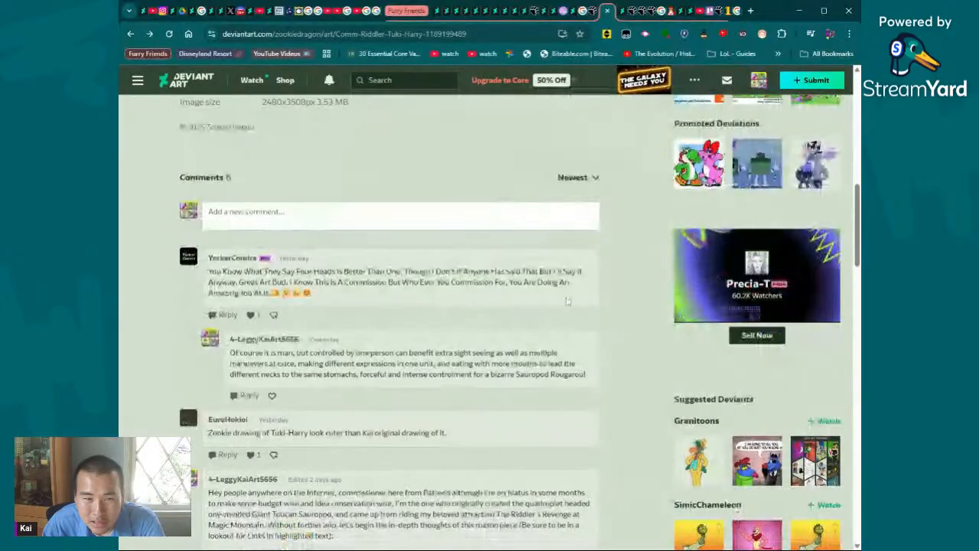
scroll(530, 326, "down", 15)
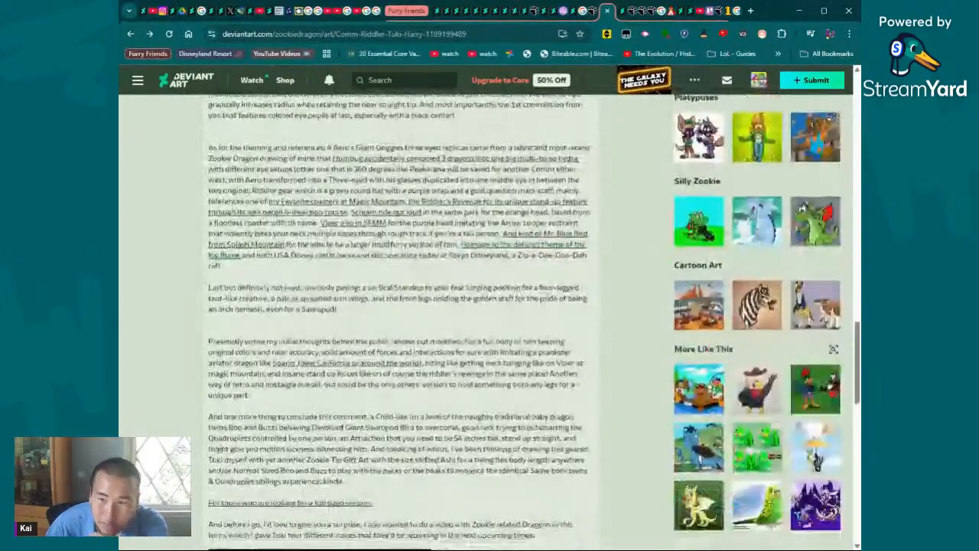
scroll(529, 327, "up", 20)
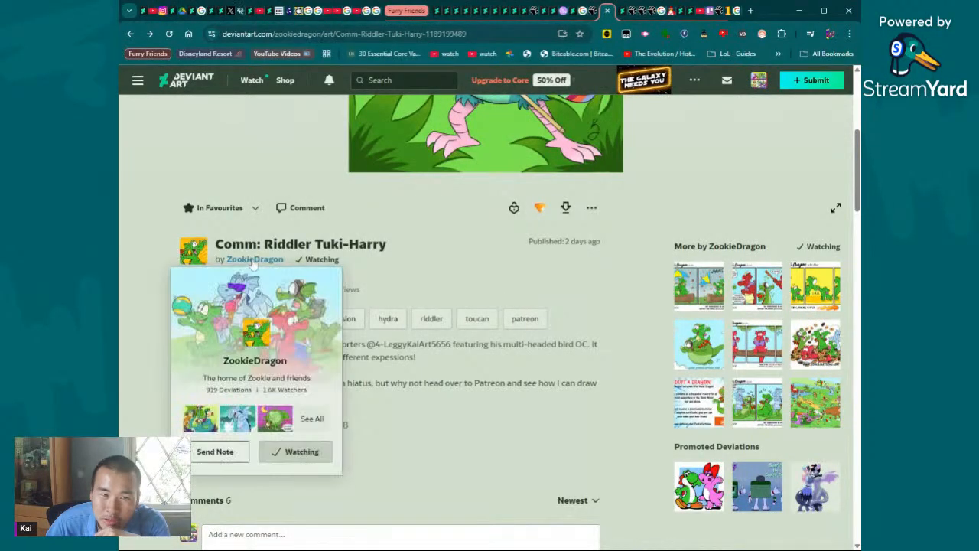
- Switch to Discord and post the date of birth in The Lizalfos Cave server's age-verification channel
left_click(239, 14)
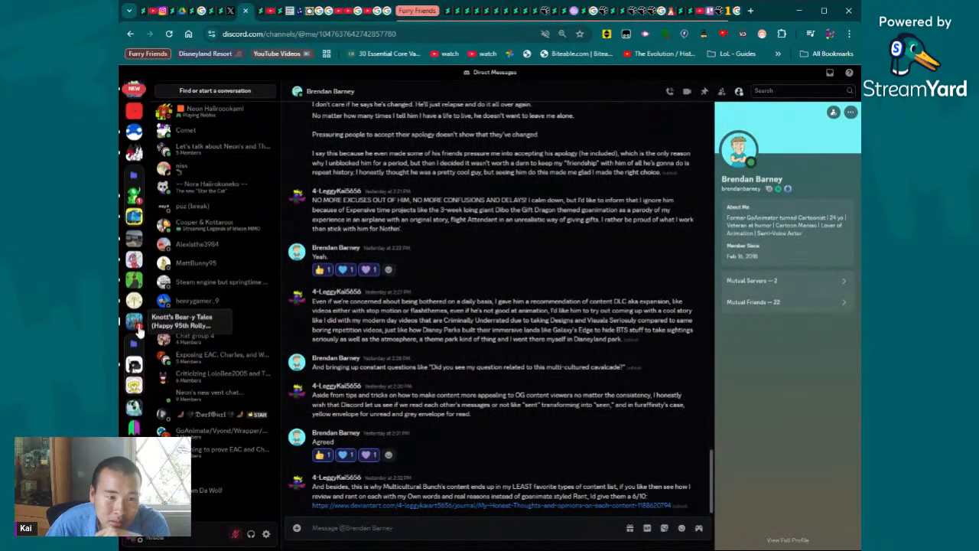
left_click(135, 286)
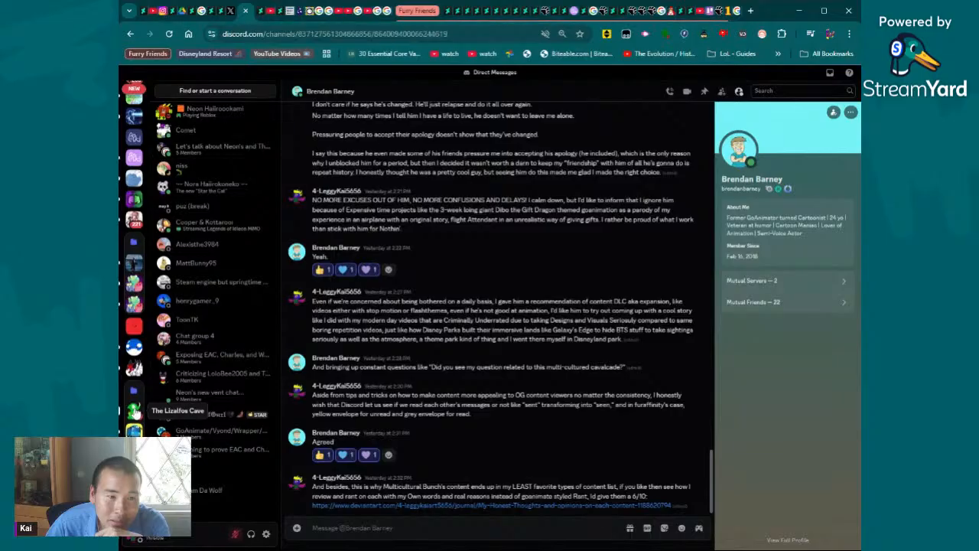
left_click(240, 167)
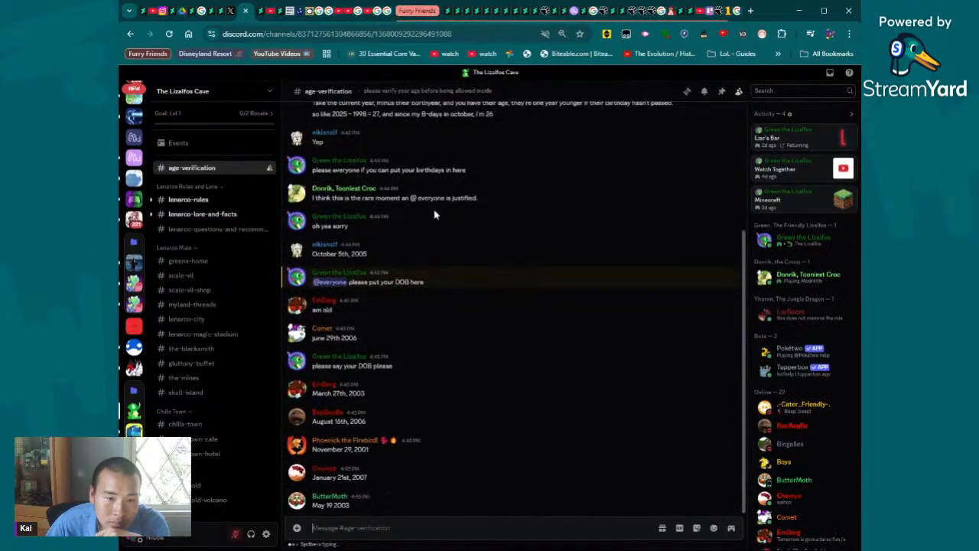
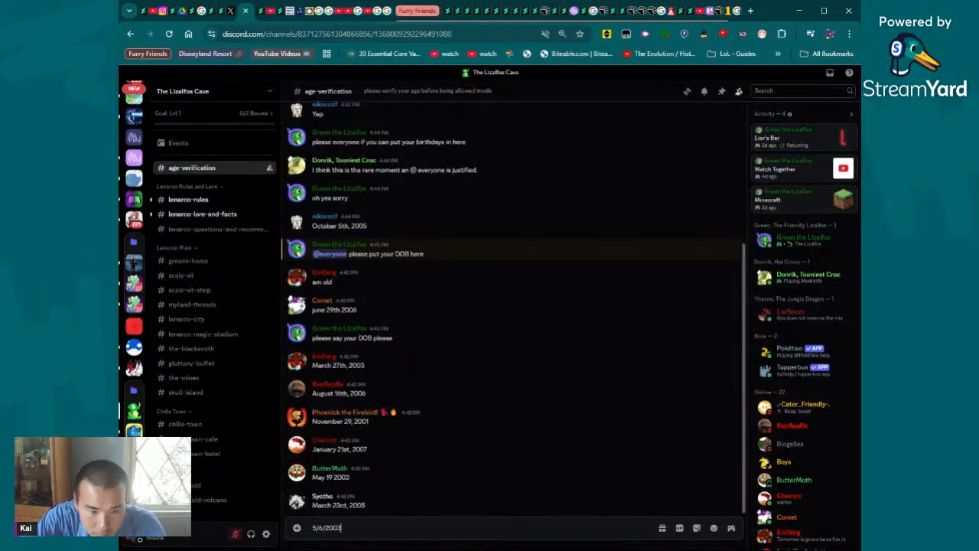
key("Return")
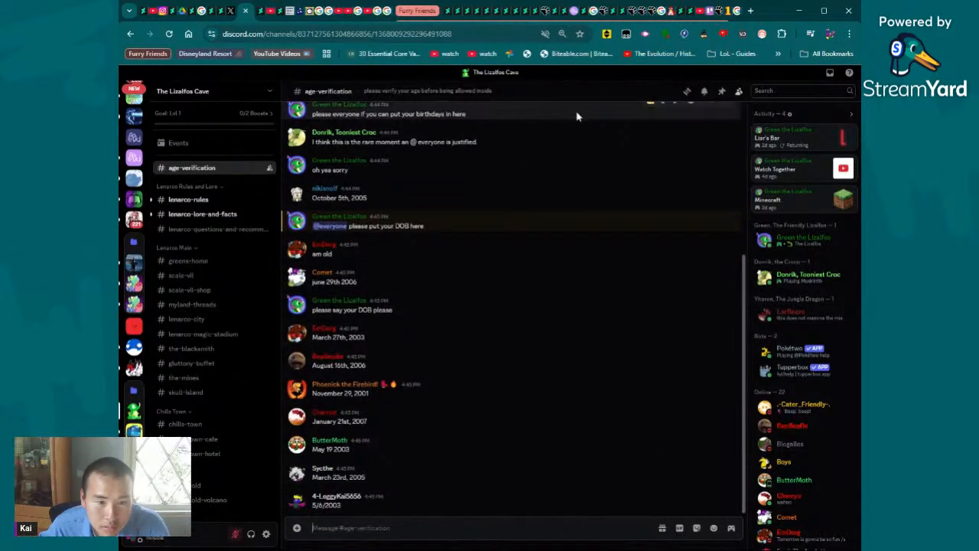
- Switch to the Leggy Parrot Kai artwork on DeviantArt, view it at full size and return it to the fitted view
left_click(580, 18)
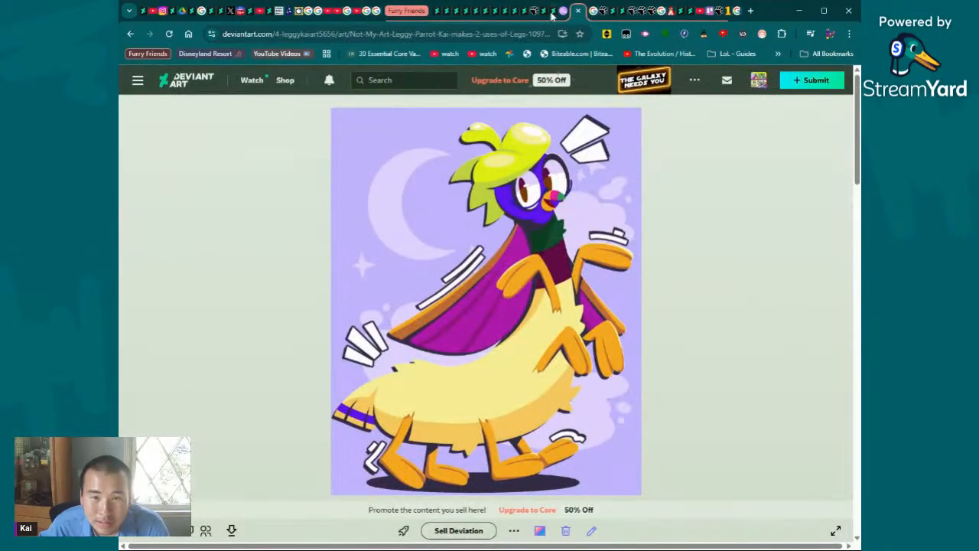
left_click(522, 186)
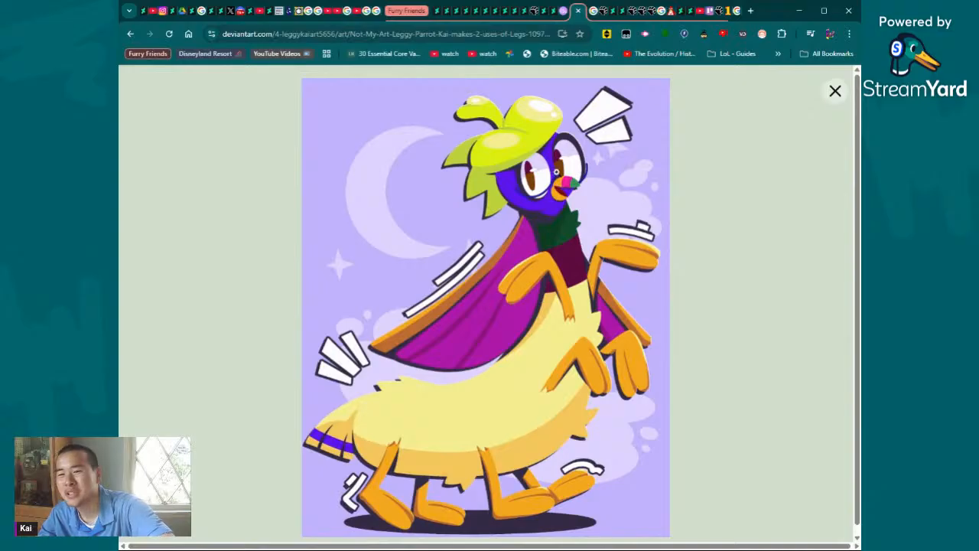
left_click(559, 175)
left_click_drag(505, 542, 696, 542)
left_click(624, 287)
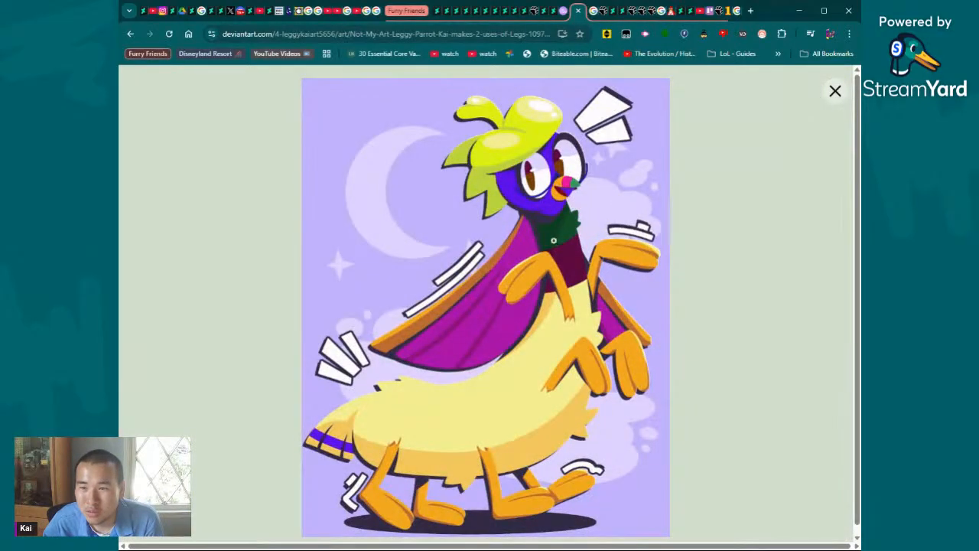
- Enlarge the Leggy Parrot picture to full size, examine its head and feet, and return it to the fitted view
left_click(554, 272)
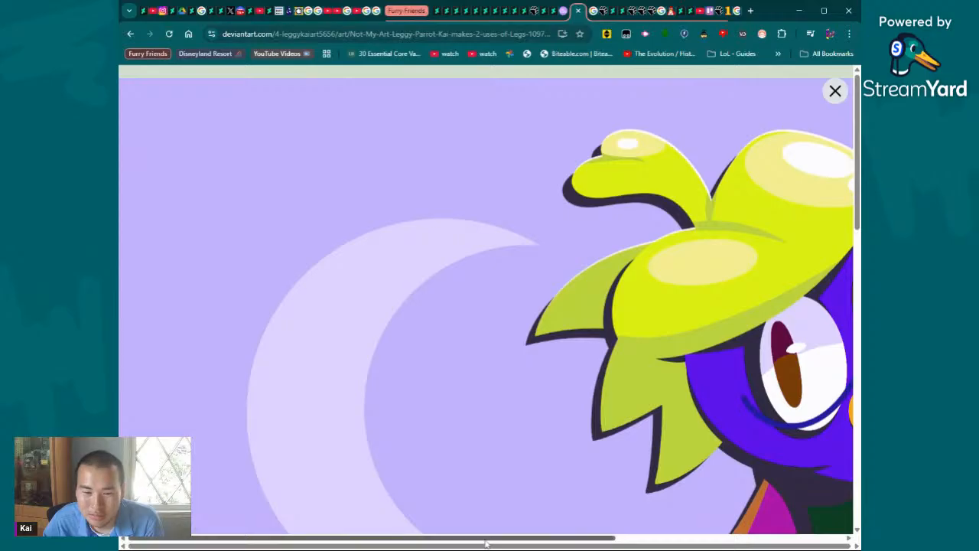
left_click_drag(486, 541, 692, 536)
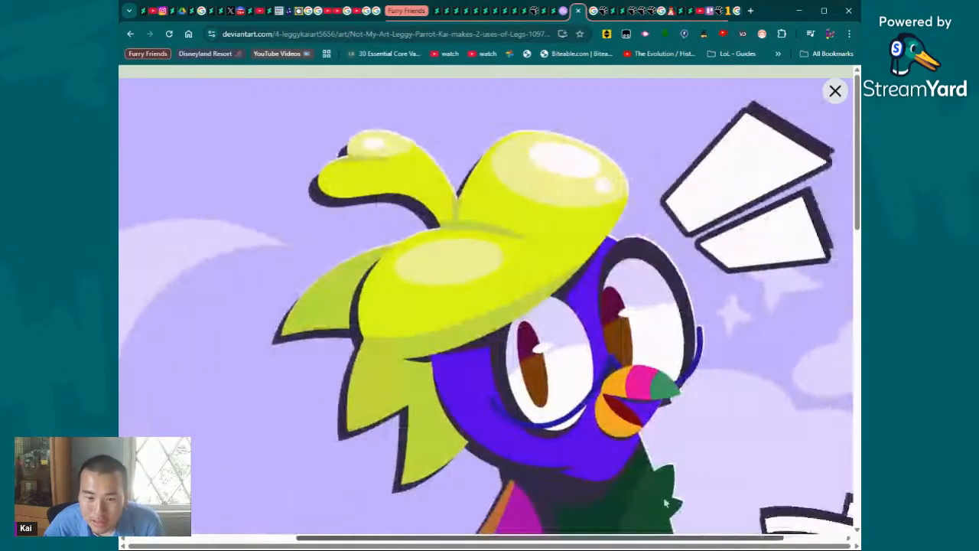
left_click_drag(694, 491, 656, 513)
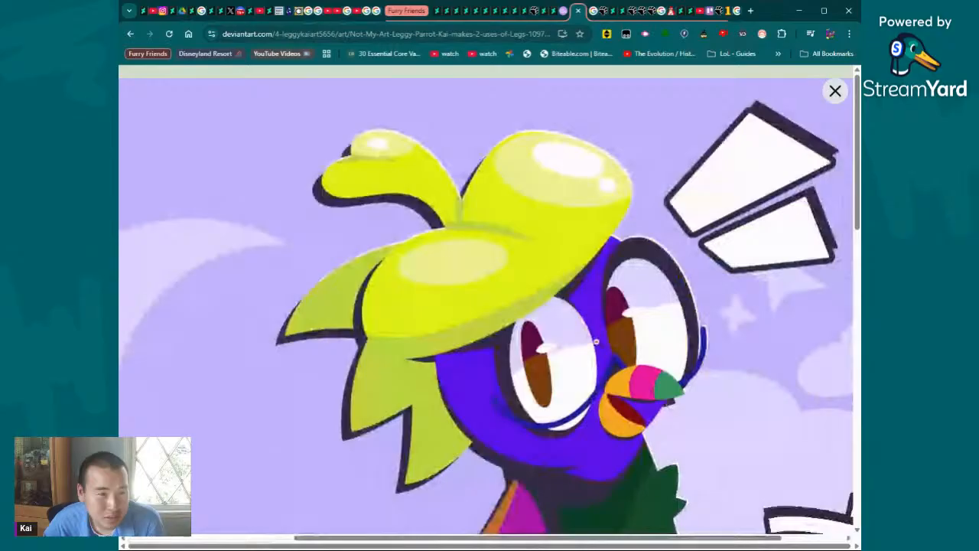
scroll(594, 337, "down", 10)
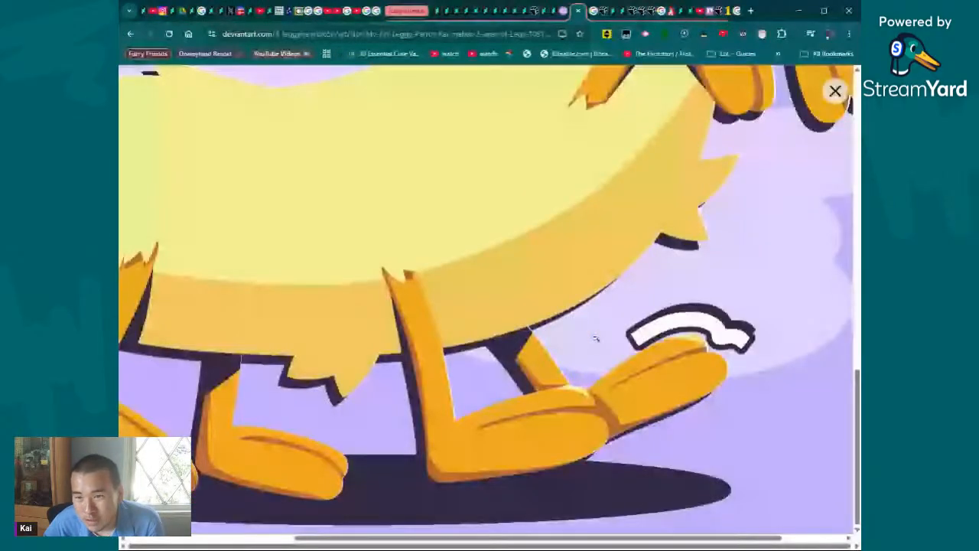
scroll(747, 293, "up", 15)
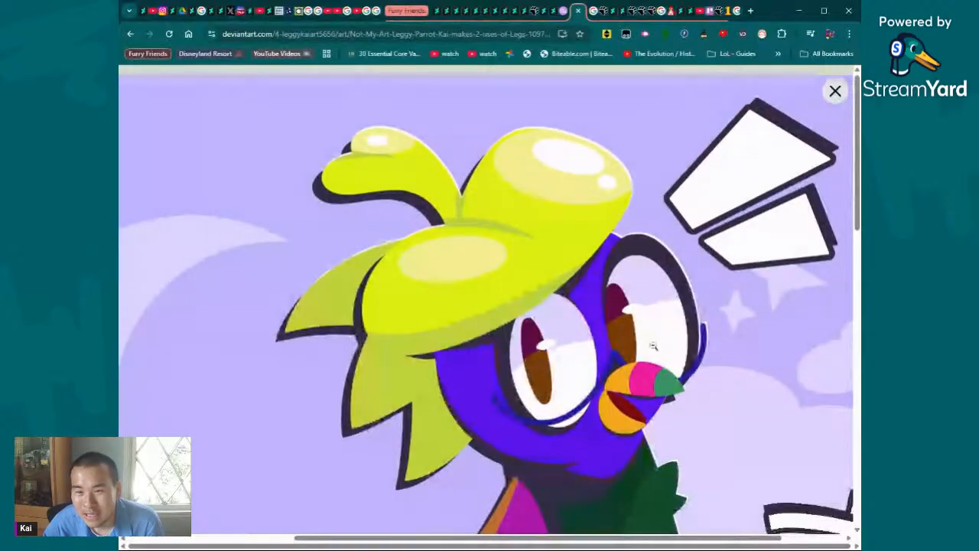
scroll(654, 347, "down", 1)
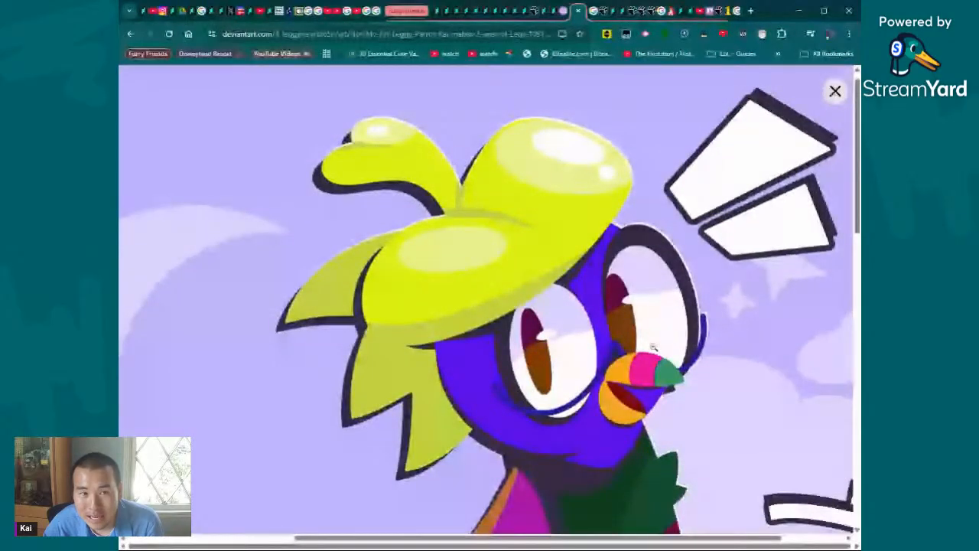
left_click(653, 347)
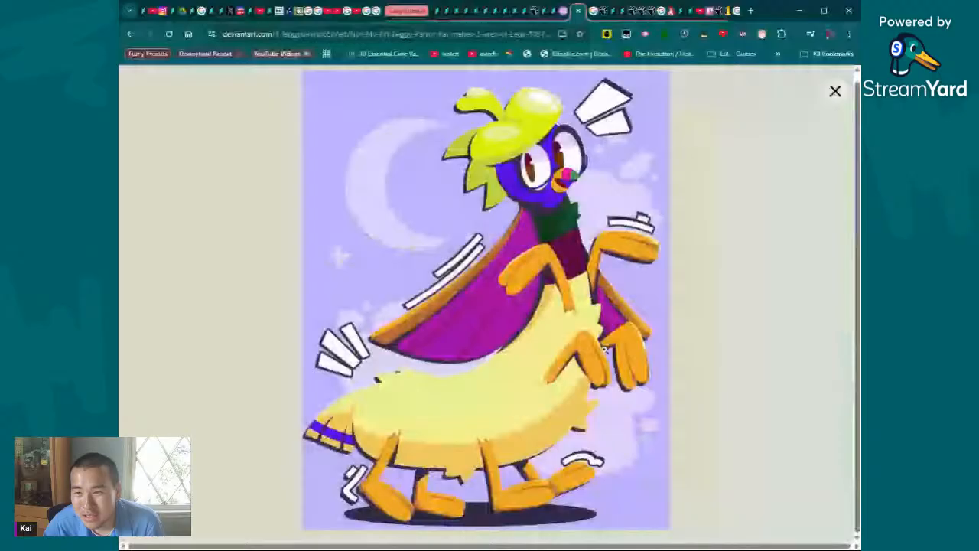
- Enlarge the Leggy Parrot picture again to examine the front legs, neck and wing, and close the viewer
left_click(604, 349)
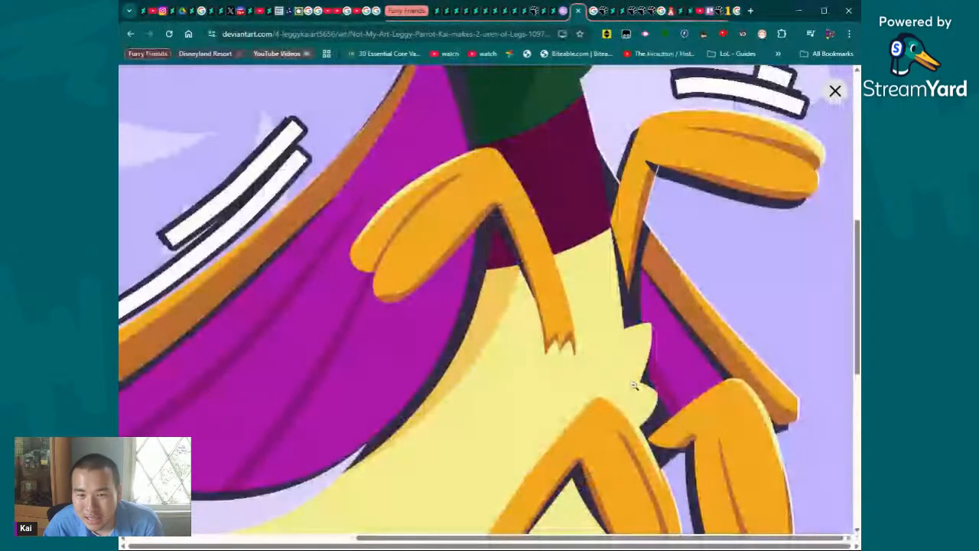
scroll(635, 386, "up", 2)
left_click_drag(555, 540, 476, 540)
scroll(544, 372, "up", 1)
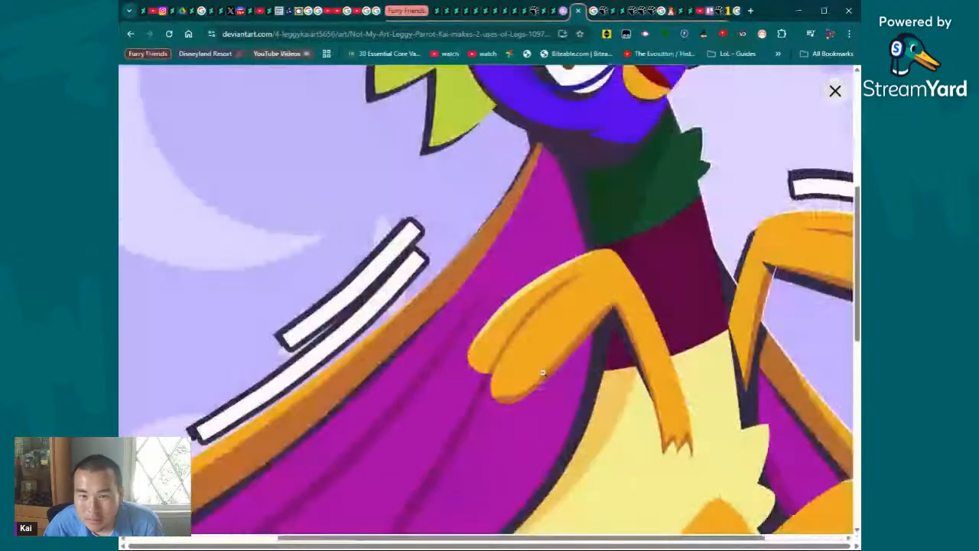
left_click(543, 372)
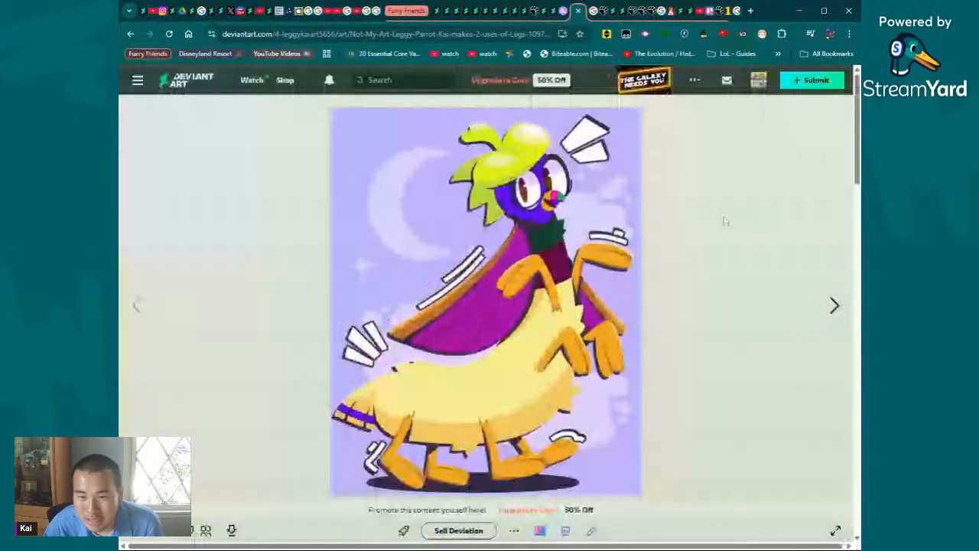
- Skim the Leggy Parrot description, view the related round-bodied parrot artwork enlarged, and return to the Leggy Parrot page
scroll(726, 221, "down", 5)
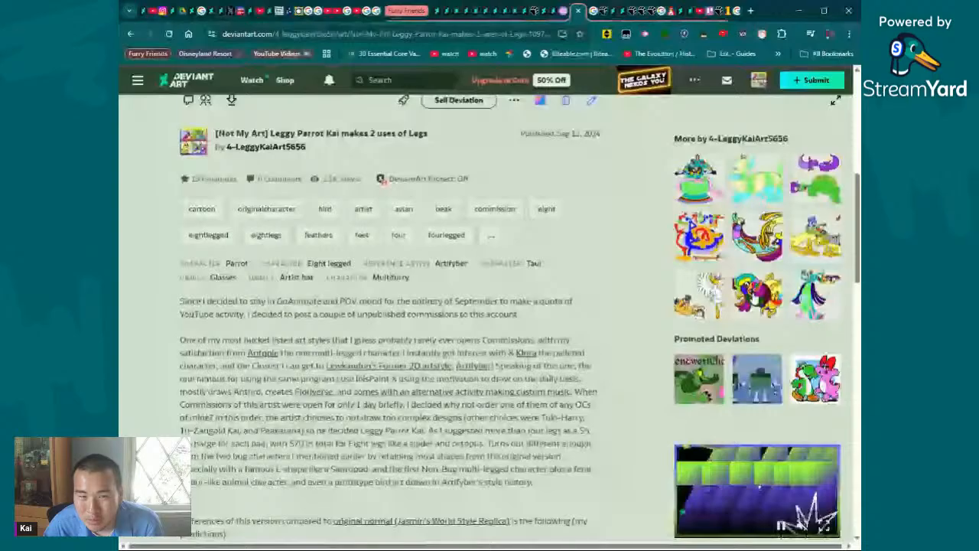
scroll(533, 218, "up", 5)
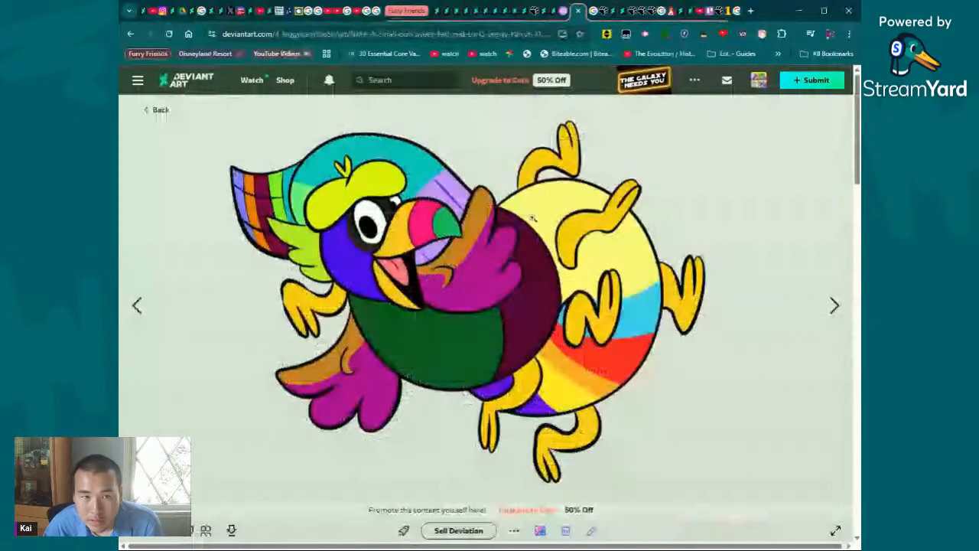
left_click(534, 218)
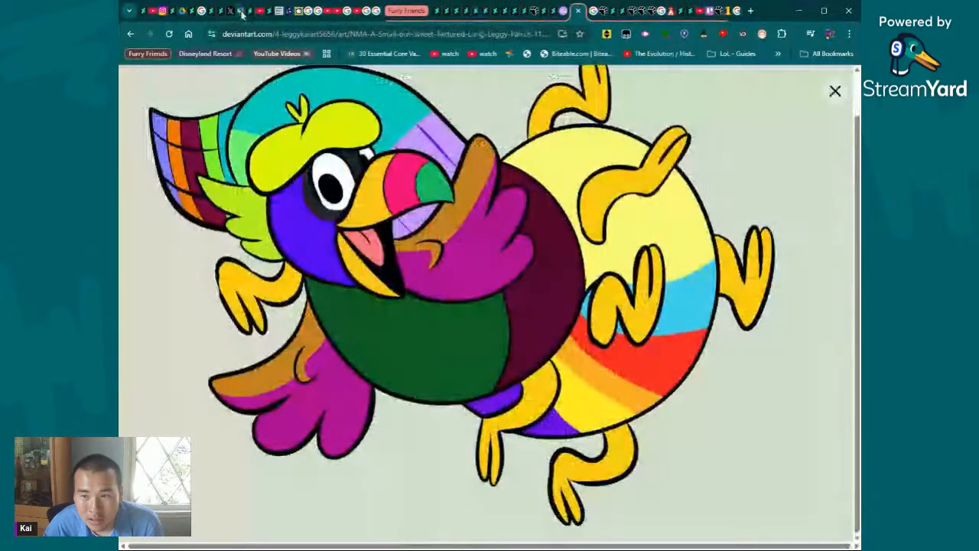
left_click(132, 34)
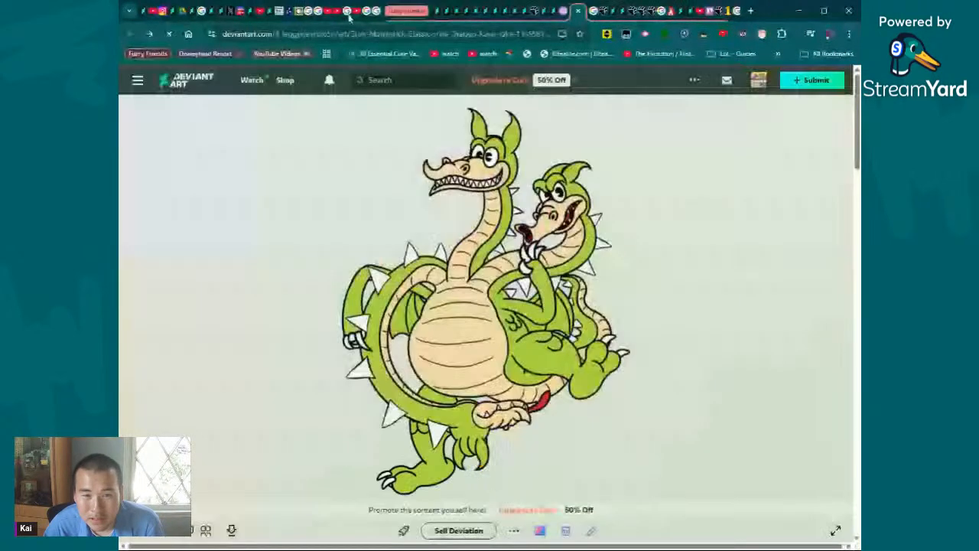
left_click(149, 34)
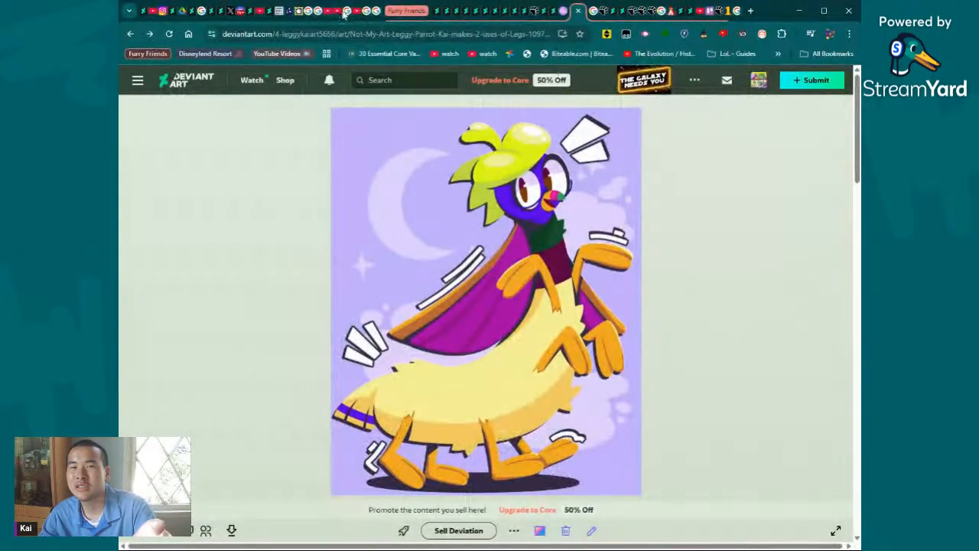
- Switch to the YouTube post about the Ruby Car Crash Video characters, view its pictures and look through the comments
left_click(262, 12)
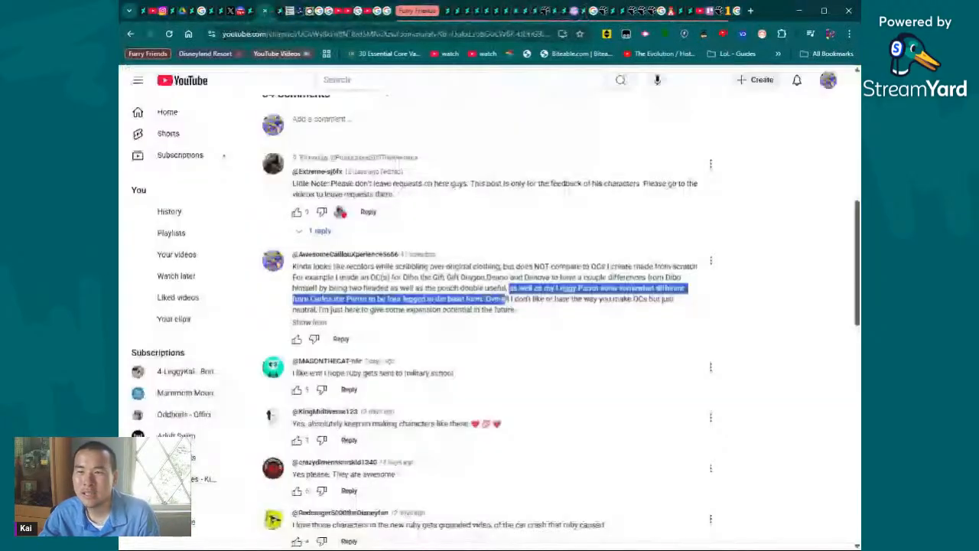
left_click(643, 358)
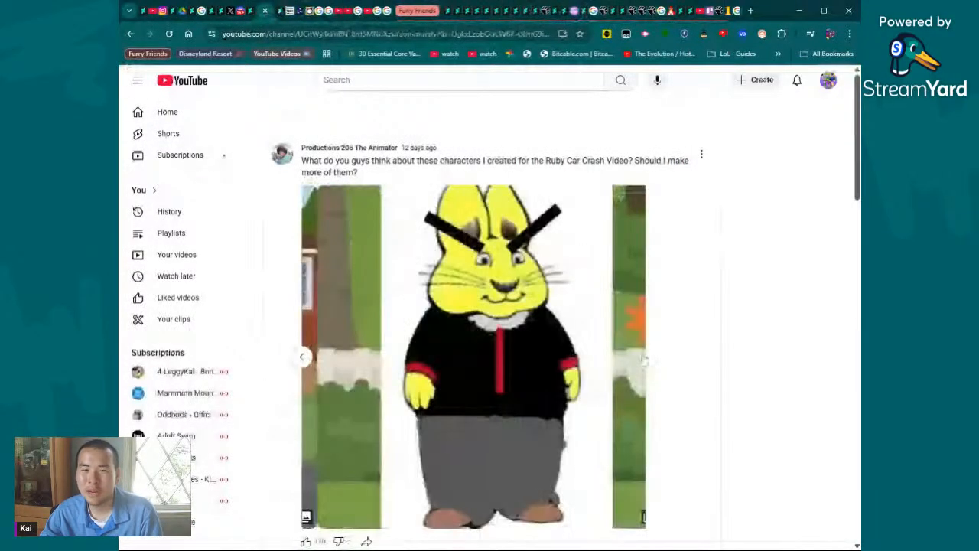
scroll(642, 358, "down", 5)
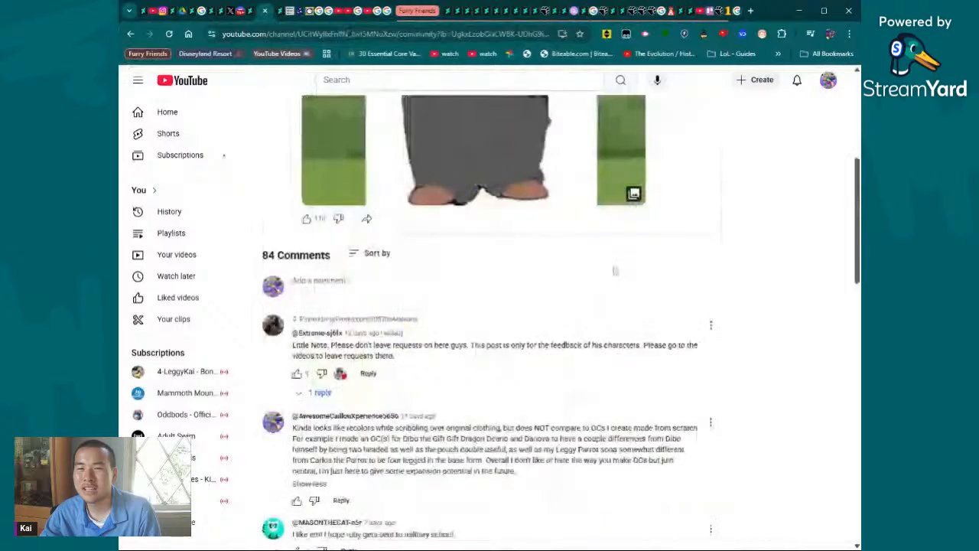
scroll(638, 255, "up", 5)
scroll(638, 255, "down", 10)
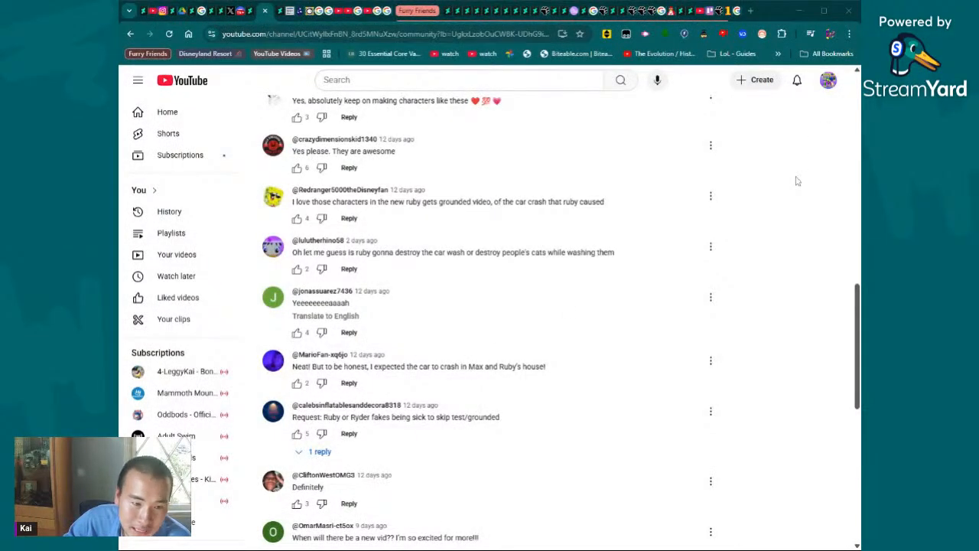
scroll(583, 248, "up", 3)
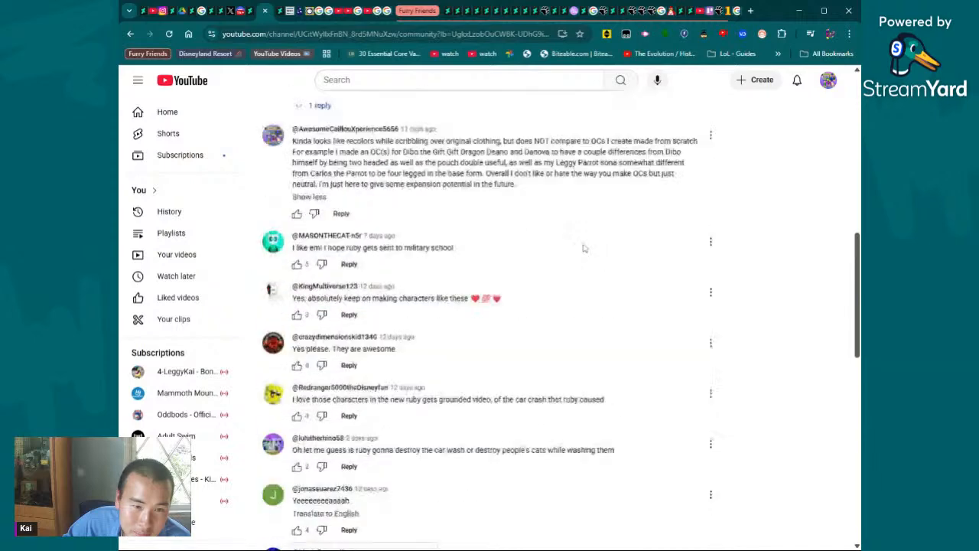
- Read on through the comments under the YouTube post about the Ruby Car Crash Video characters
scroll(411, 274, "down", 7)
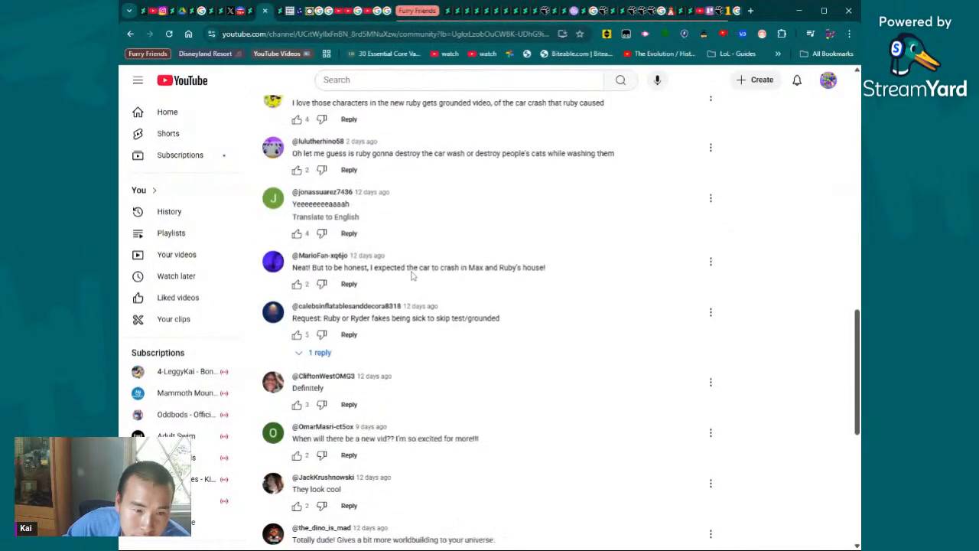
scroll(411, 275, "down", 3)
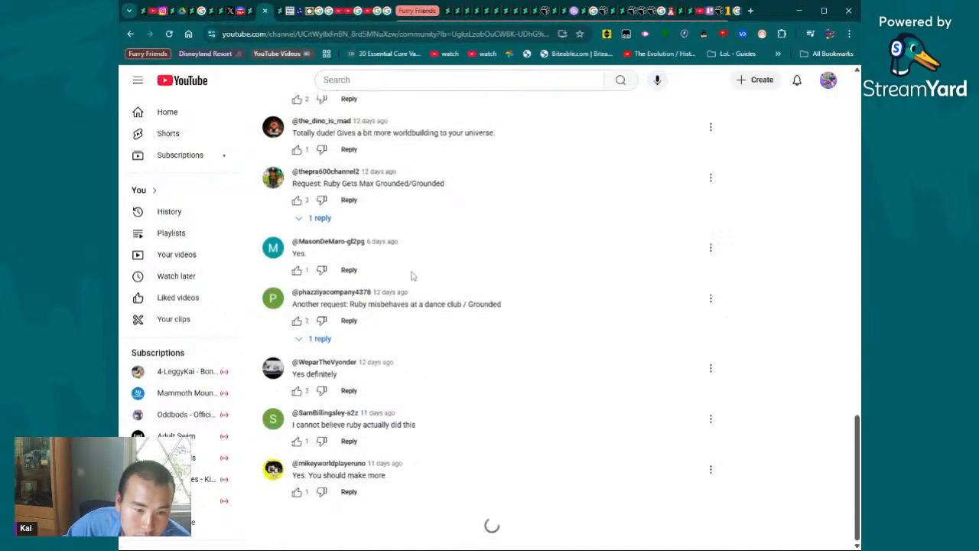
scroll(411, 275, "down", 10)
scroll(325, 191, "up", 3)
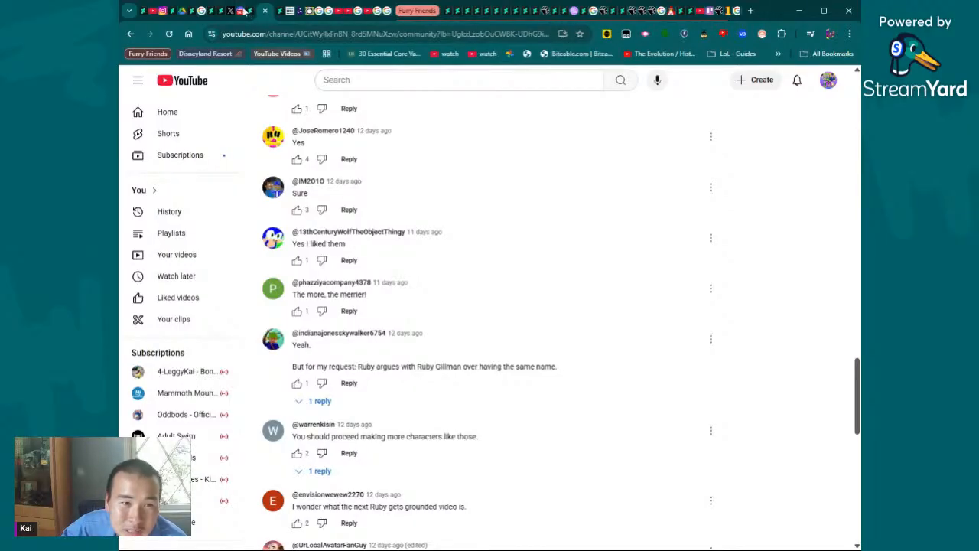
scroll(398, 310, "down", 9)
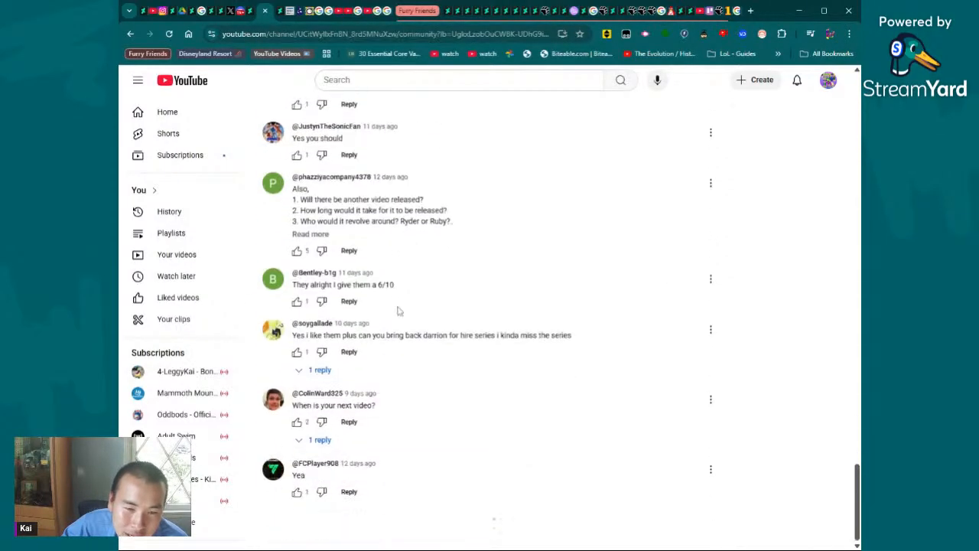
scroll(398, 309, "down", 1)
- Expand and read the reply to the "When is your next video?" comment and the seven-reply thread under a "Sure" comment
left_click(321, 385)
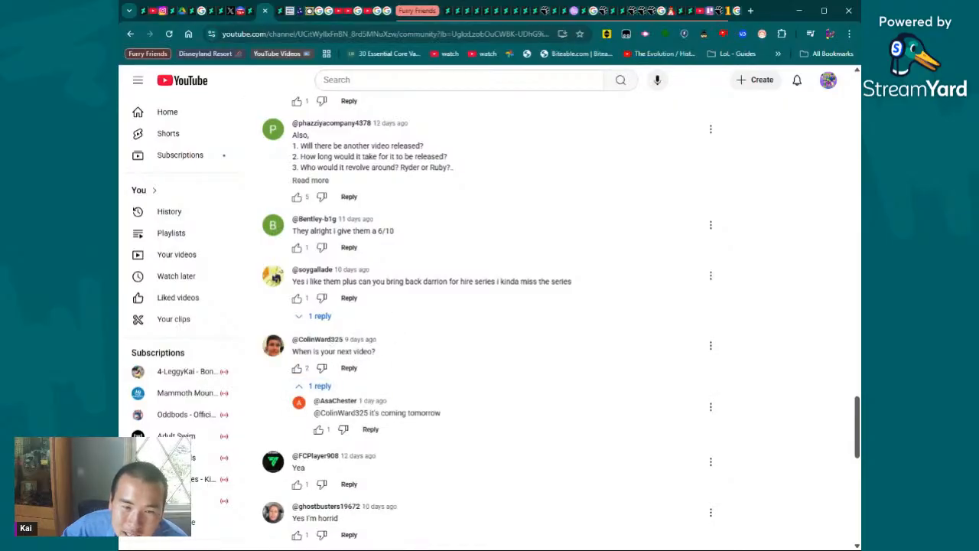
scroll(393, 313, "down", 9)
scroll(428, 298, "up", 8)
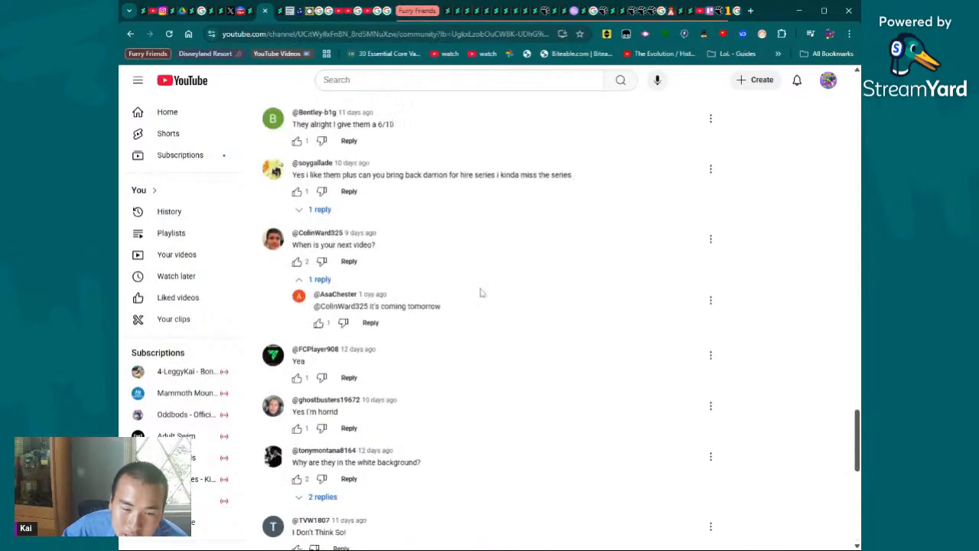
scroll(480, 292, "up", 12)
scroll(358, 240, "down", 6)
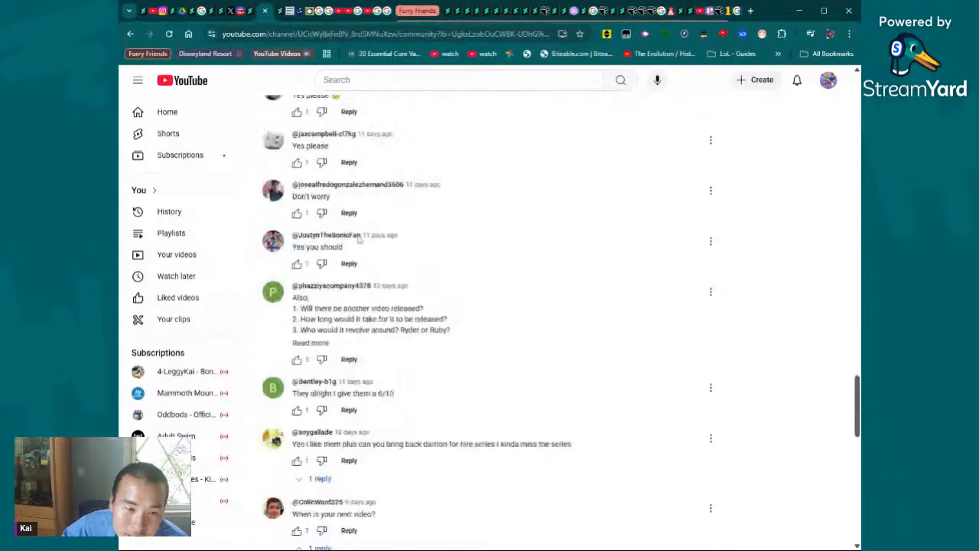
scroll(358, 239, "down", 10)
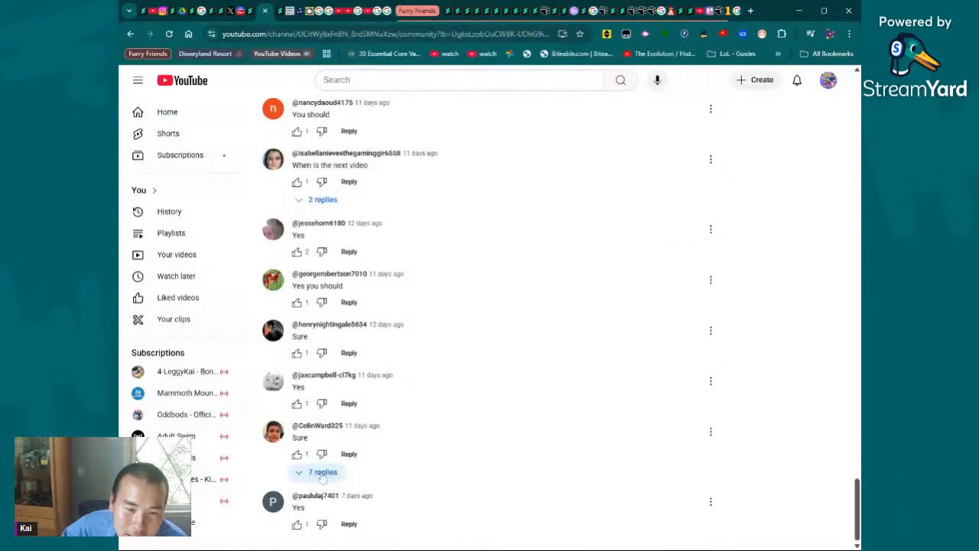
left_click(321, 472)
scroll(344, 262, "down", 5)
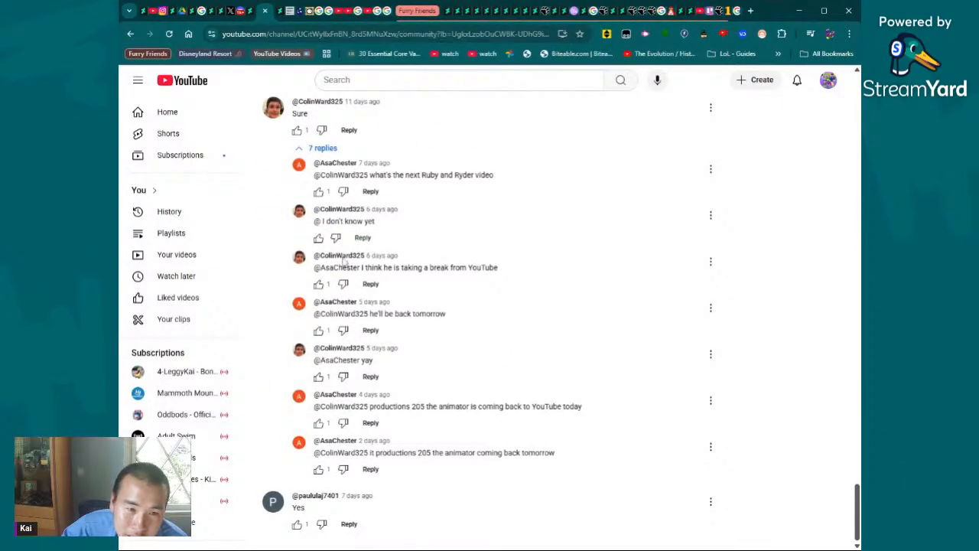
- Return to the Productions 205 The Animator channel and skim its posts, including the Ruby pictures and video polls
left_click(130, 33)
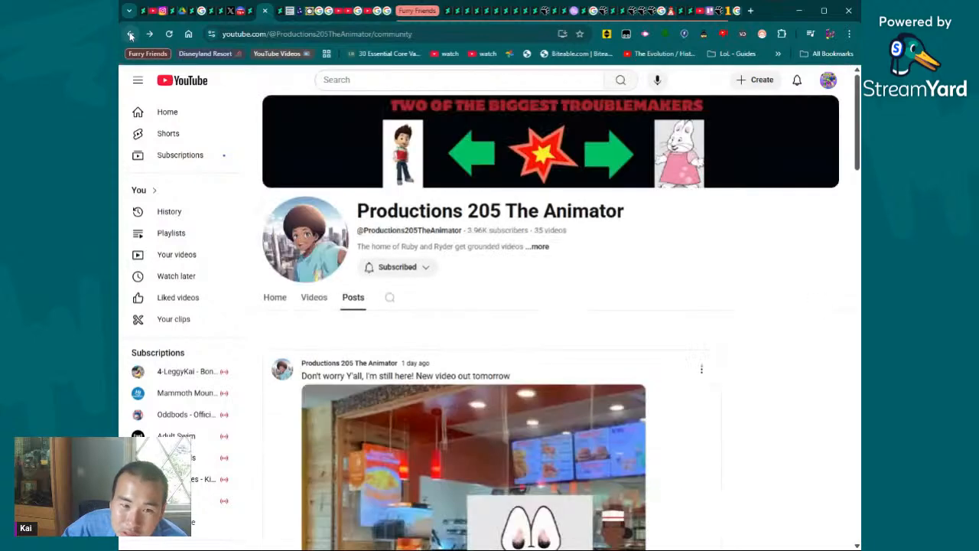
scroll(446, 237, "down", 6)
scroll(447, 242, "up", 1)
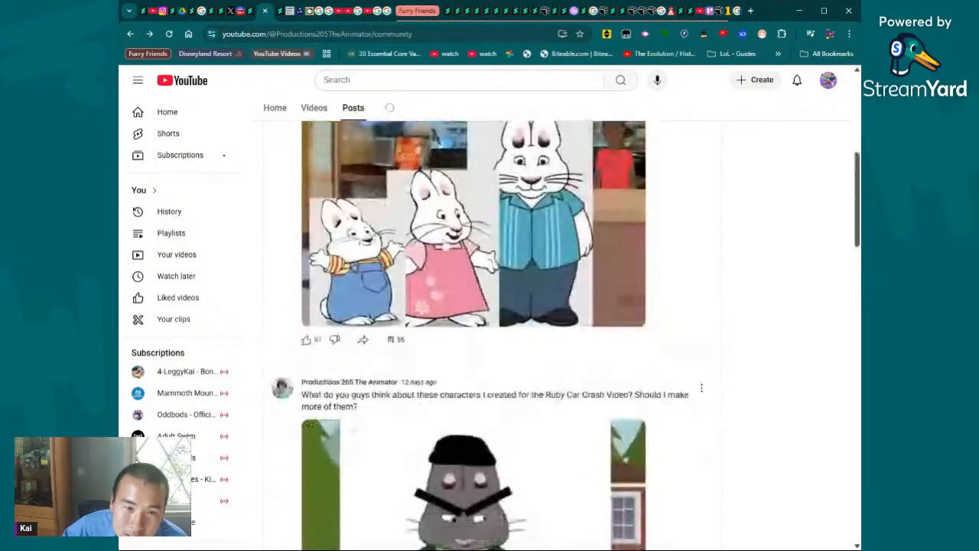
scroll(444, 249, "down", 10)
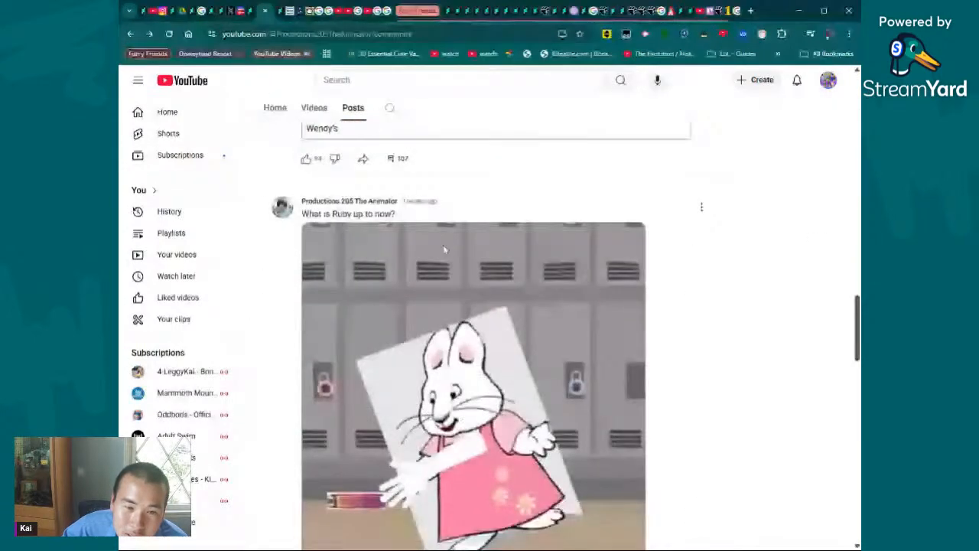
scroll(443, 250, "down", 15)
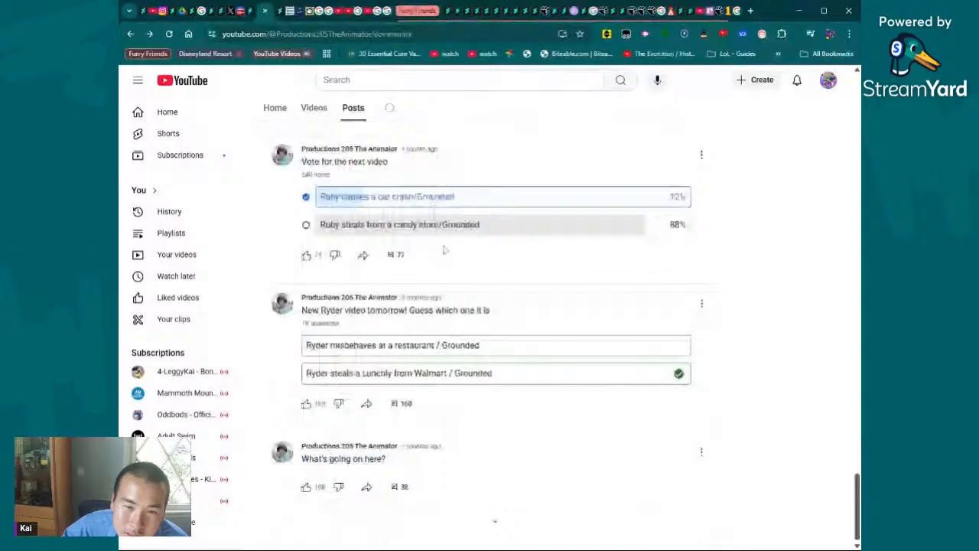
scroll(444, 249, "up", 4)
scroll(443, 250, "up", 8)
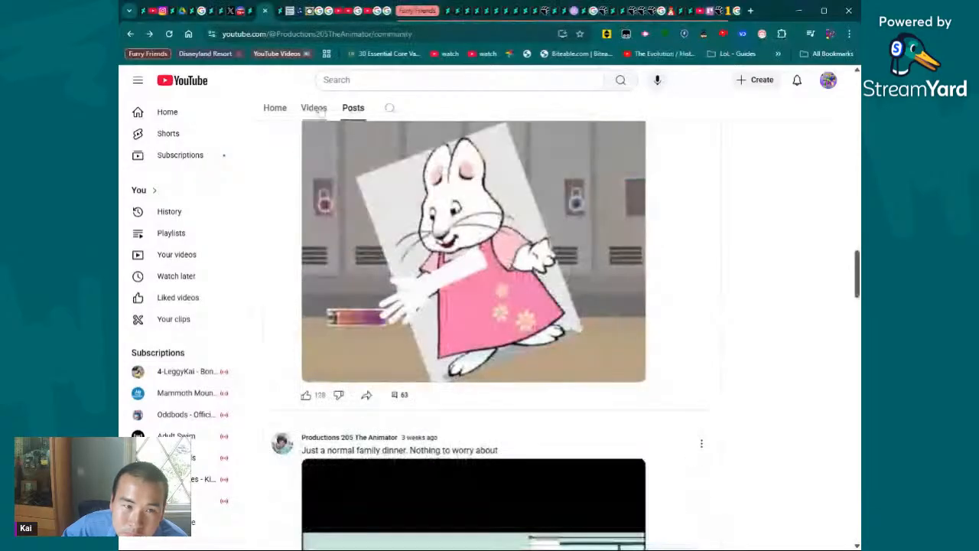
- Look through the channel's full list of videos down to the oldest ones and return to the latest
left_click(316, 110)
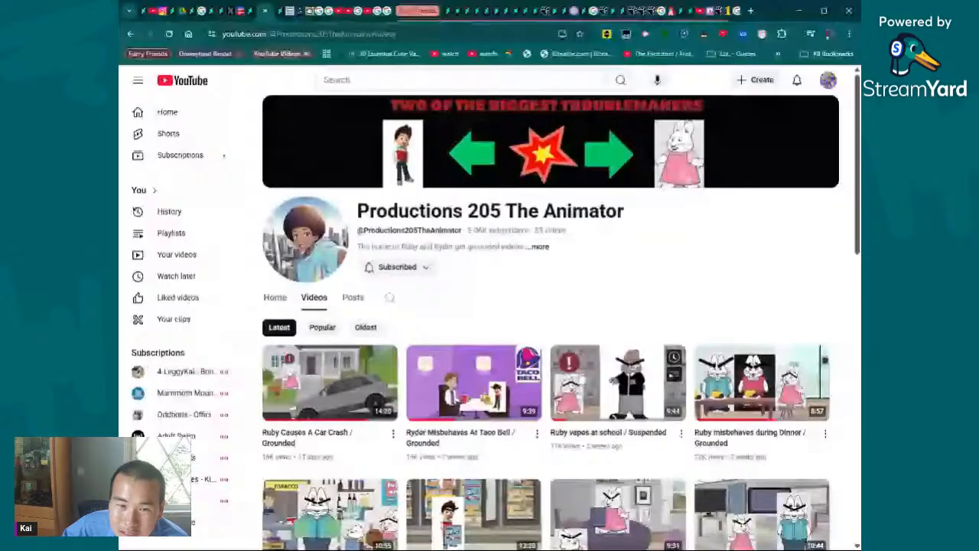
scroll(504, 368, "down", 3)
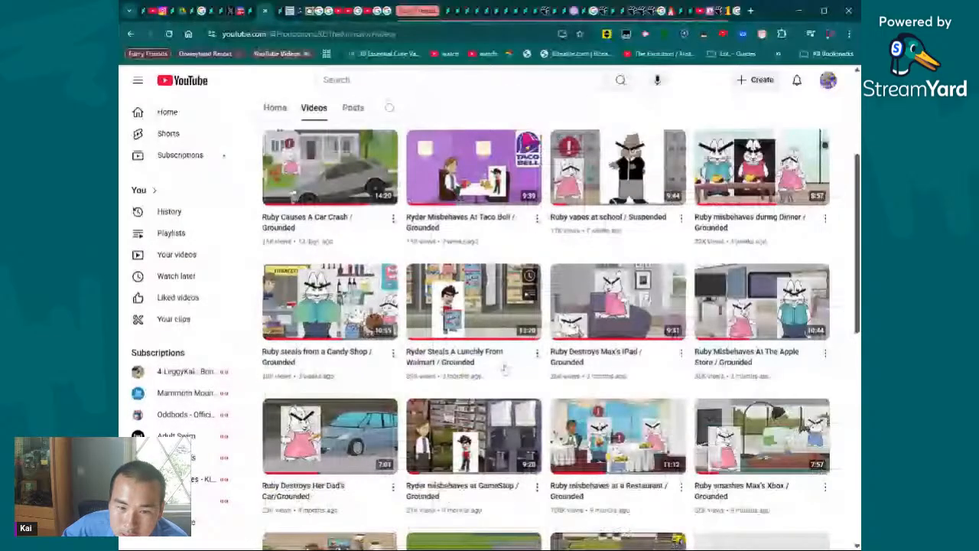
scroll(504, 369, "up", 2)
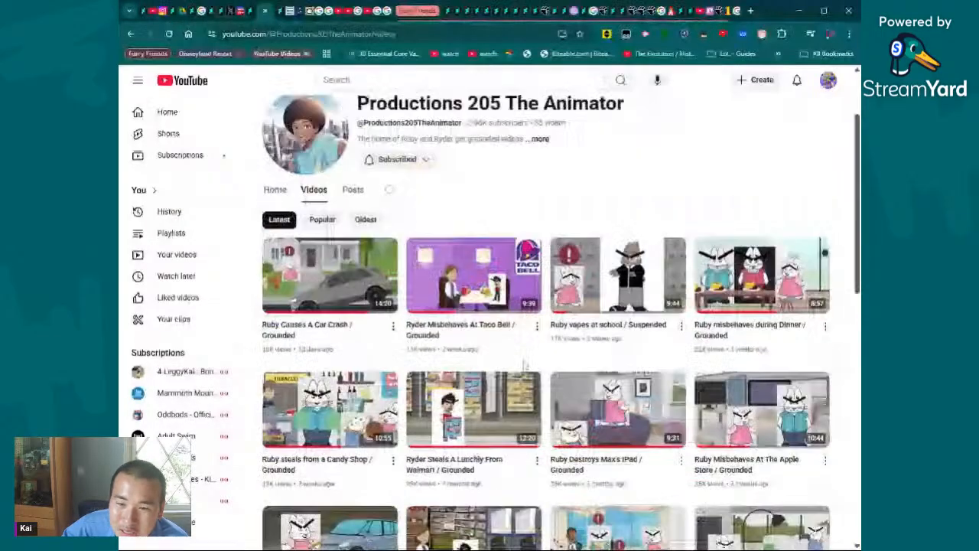
scroll(525, 366, "down", 8)
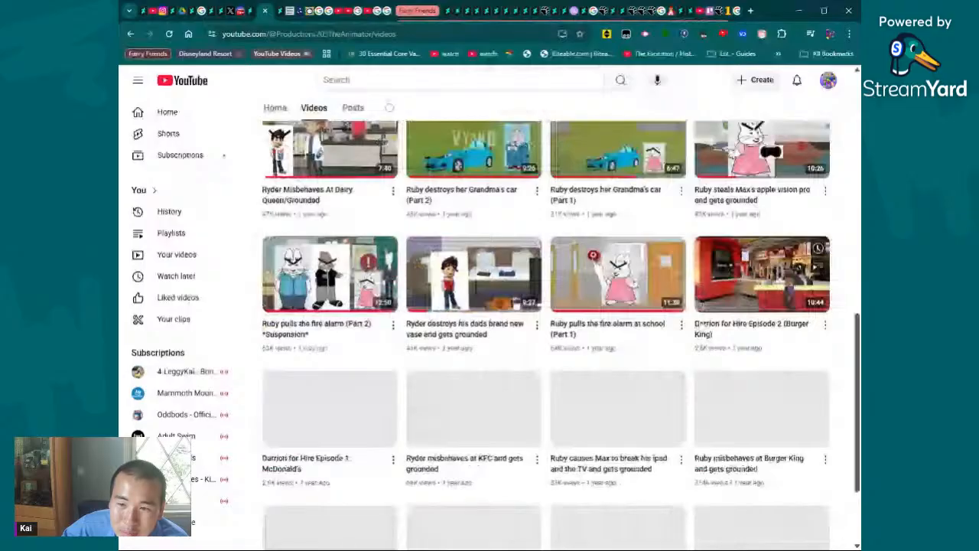
scroll(490, 329, "down", 2)
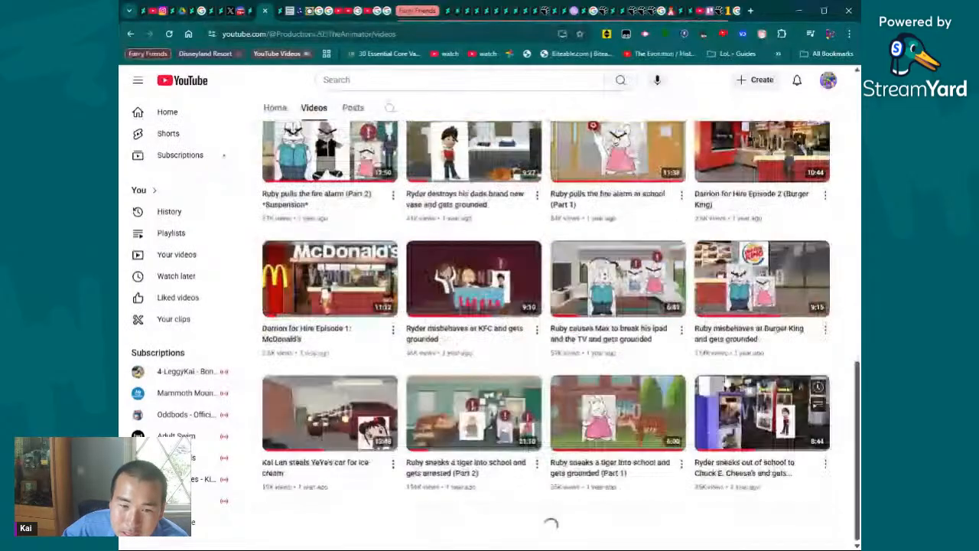
scroll(493, 450, "down", 3)
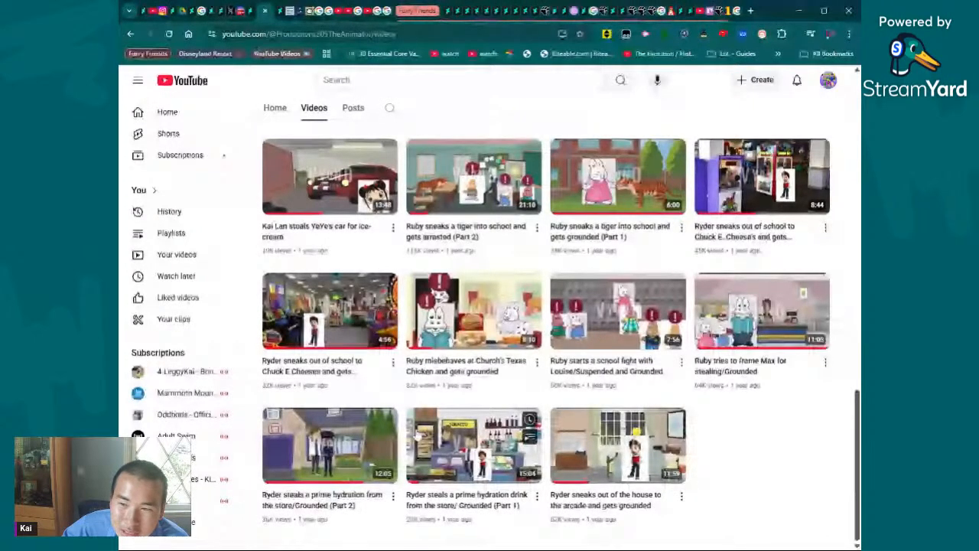
scroll(417, 434, "up", 4)
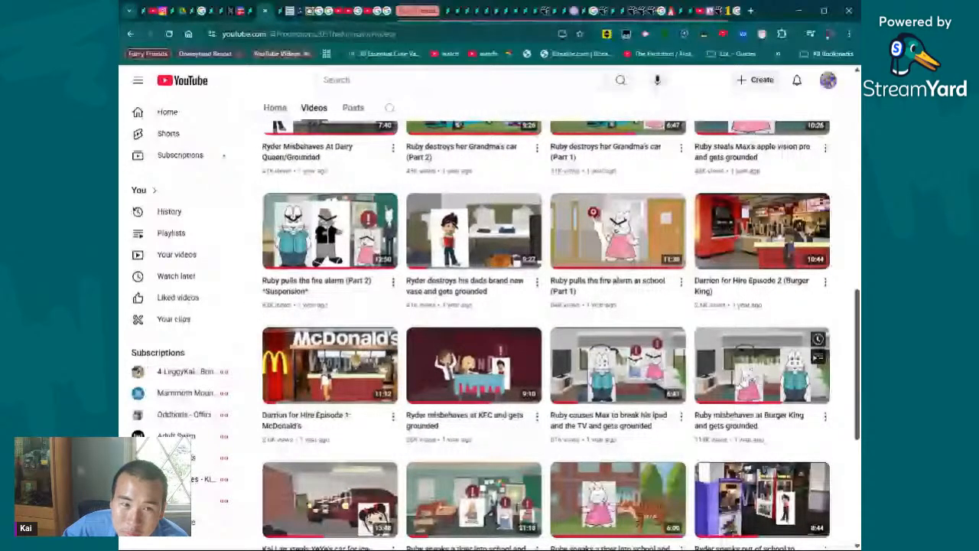
scroll(556, 277, "up", 7)
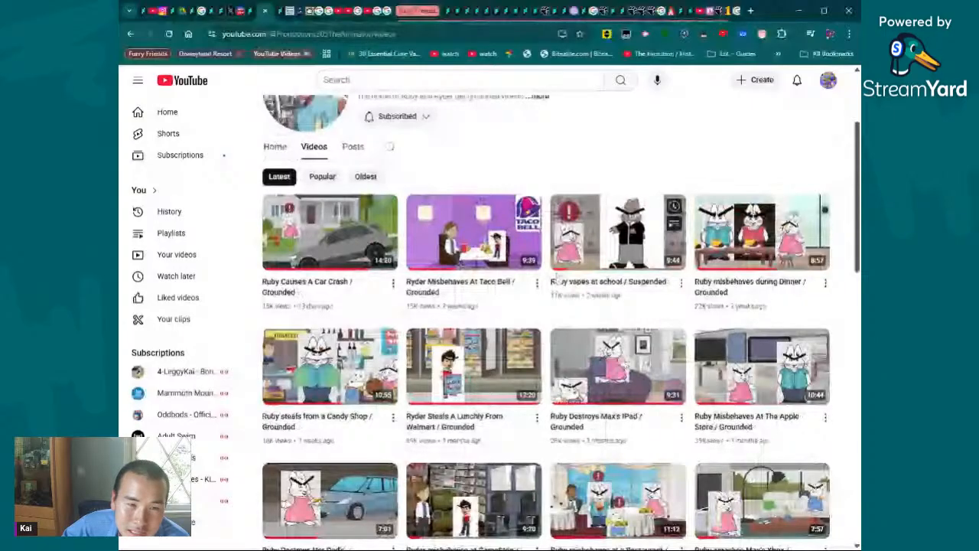
scroll(556, 278, "up", 2)
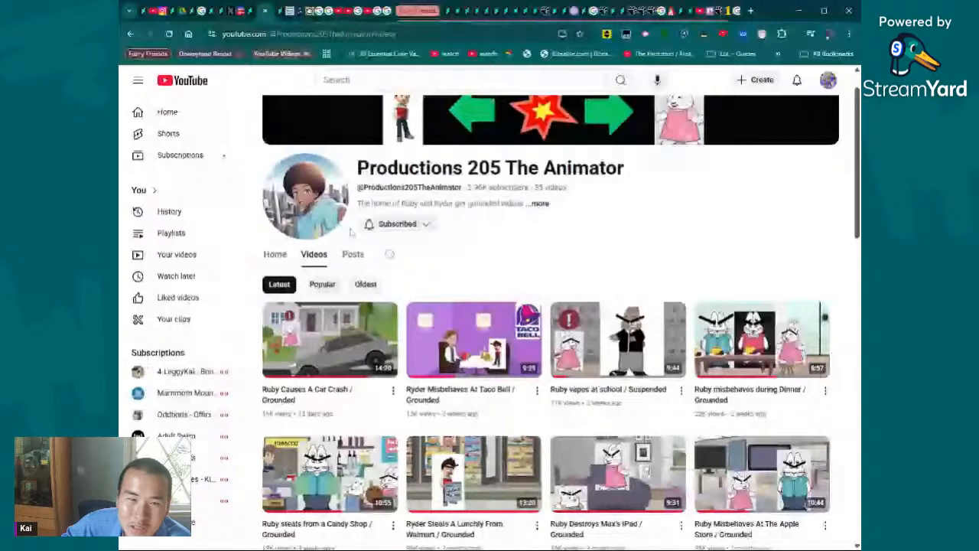
- Switch back to the DeviantArt journal and read the entry on comics and requests of no interest, highlighting passages while reading
key("ctrl+shift+Tab")
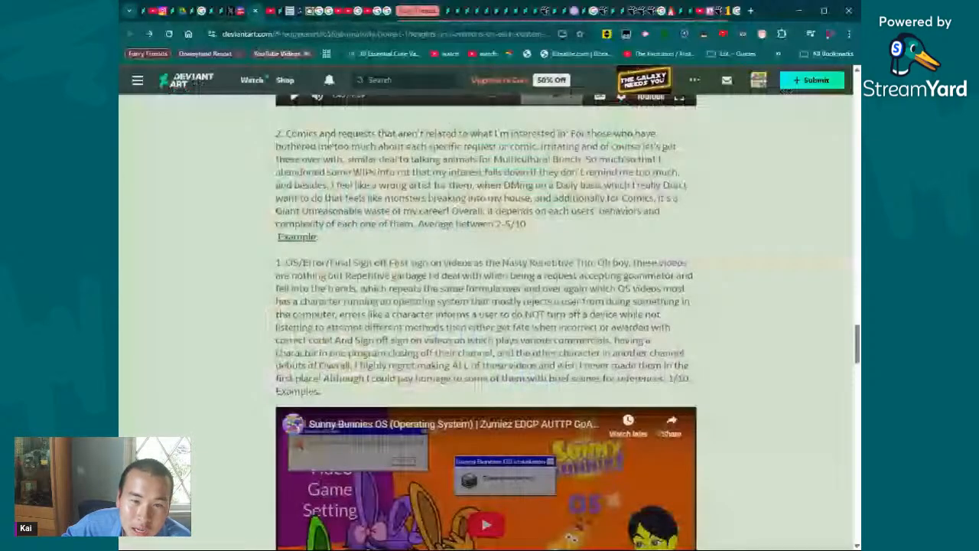
scroll(490, 322, "up", 1)
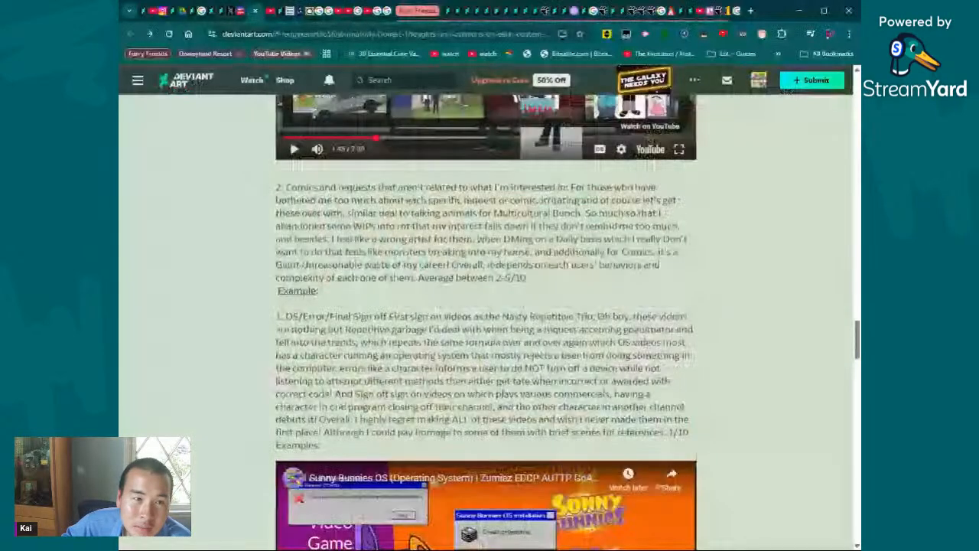
left_click_drag(283, 187, 533, 201)
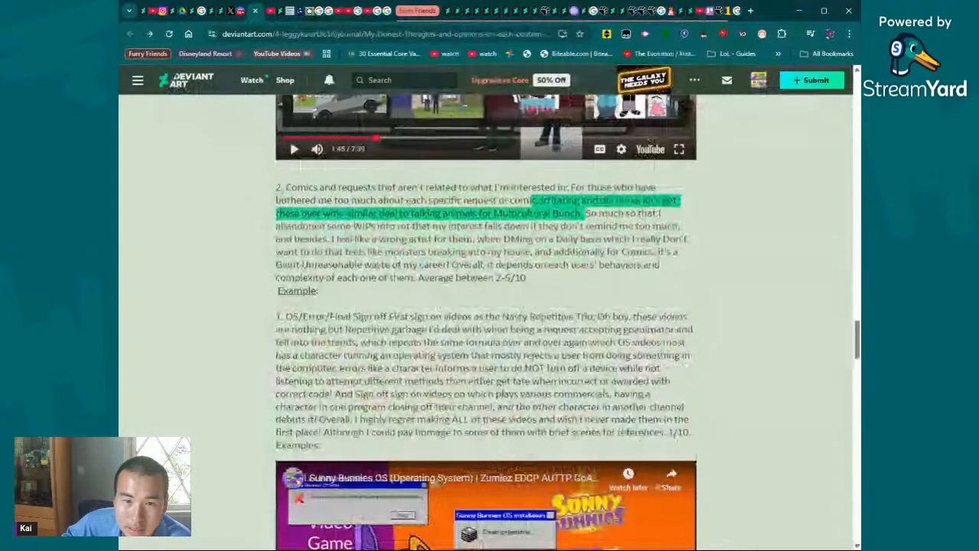
left_click_drag(533, 200, 589, 226)
left_click(593, 201)
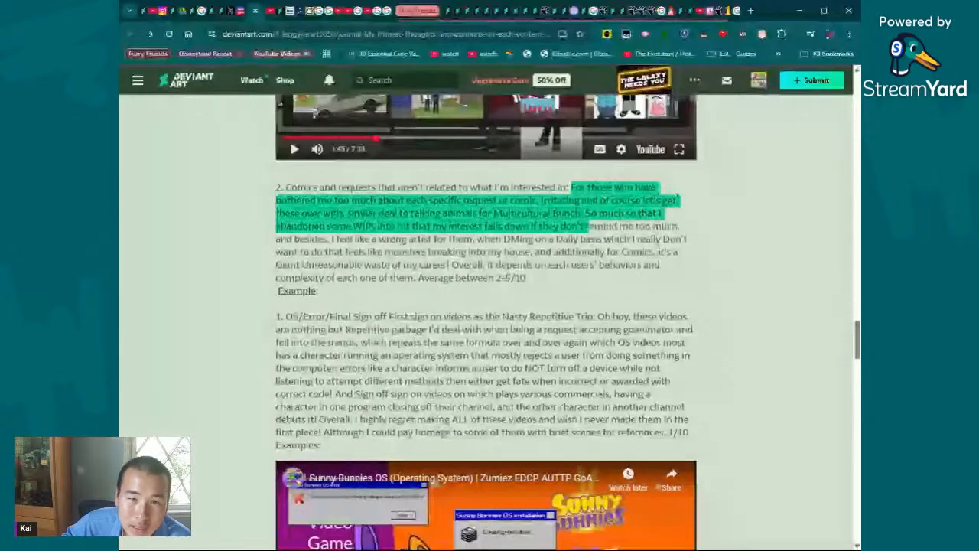
left_click_drag(571, 188, 552, 253)
left_click(551, 256)
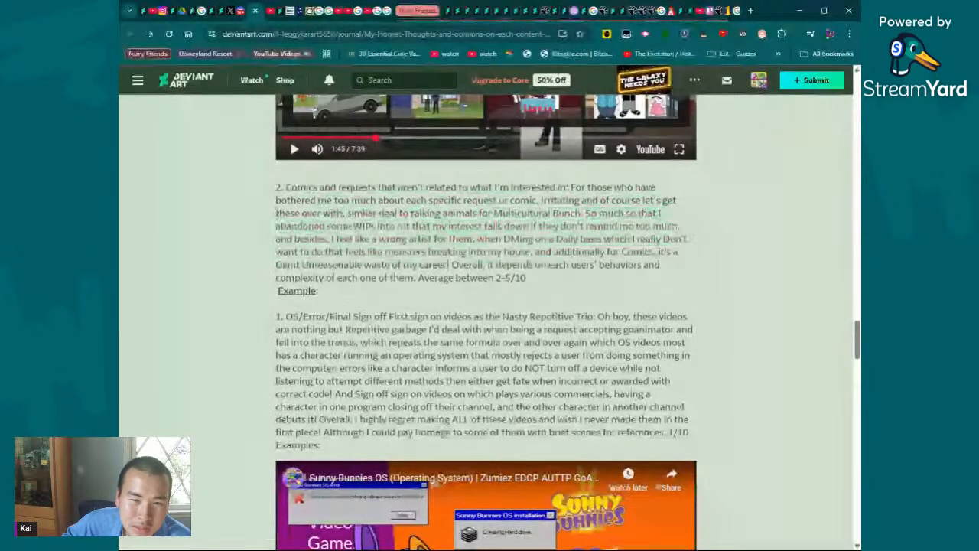
left_click_drag(476, 238, 525, 278)
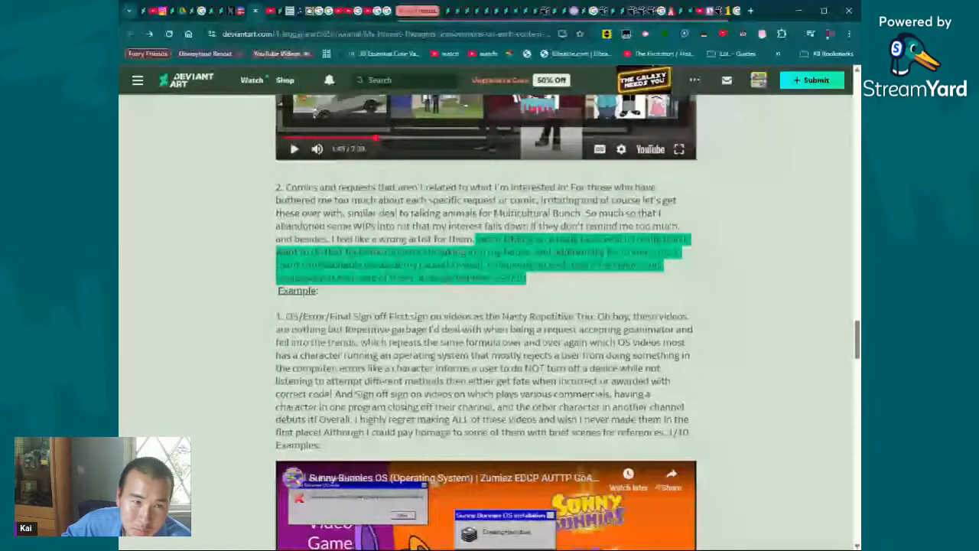
left_click(311, 284)
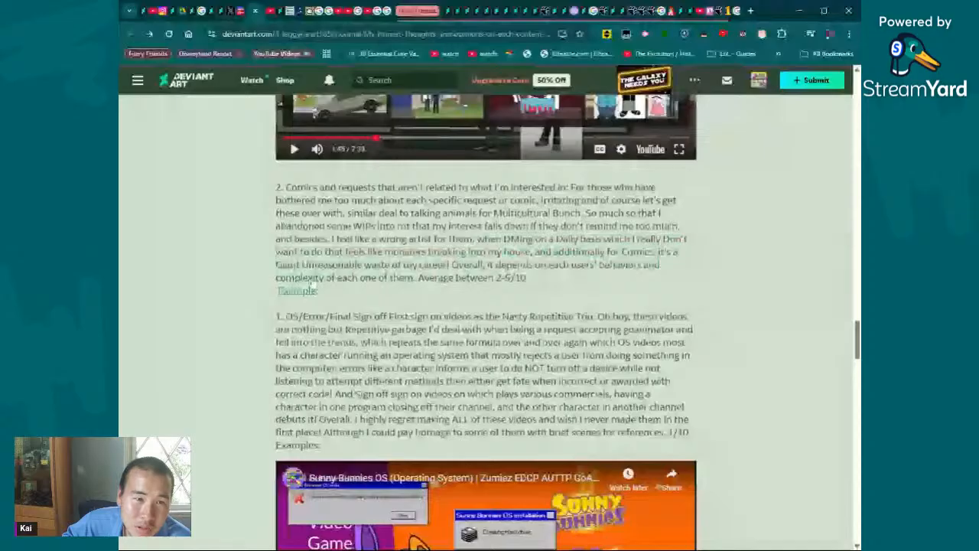
- Open the example artwork linked below the comics and requests entry and view the cheetah and robot picture enlarged
left_click(310, 288)
key("alt+Left")
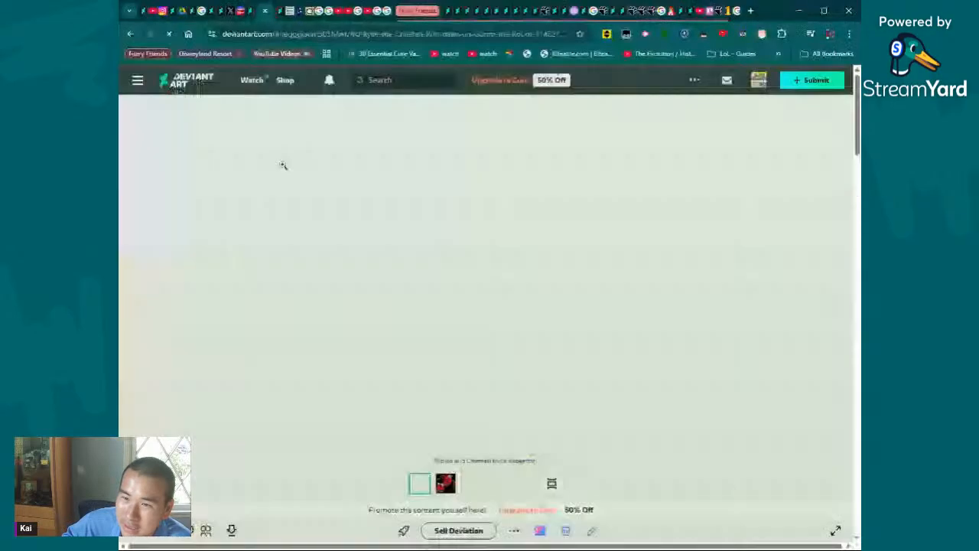
left_click(659, 197)
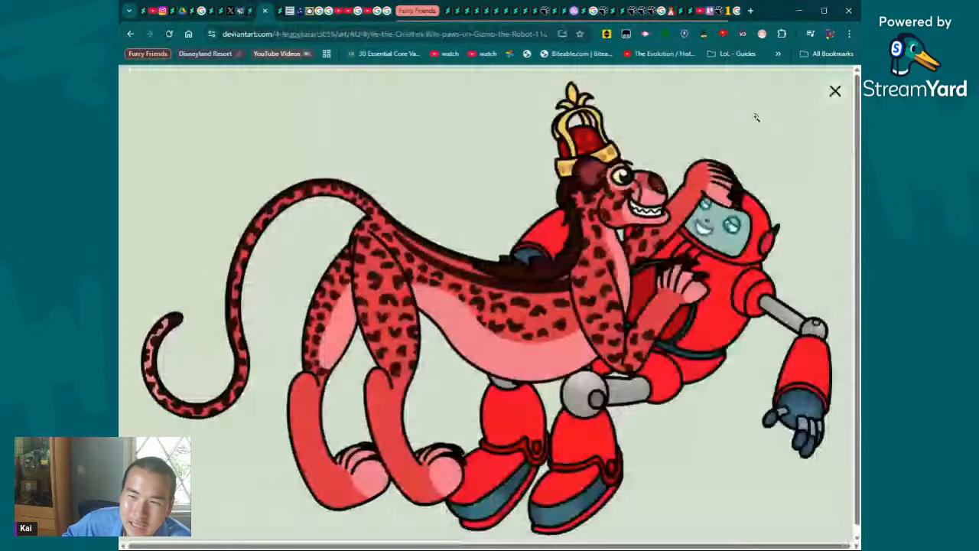
- Zoom into the cheetah and robot picture, inspect both characters up close, and leave the enlarged view
left_click(756, 117)
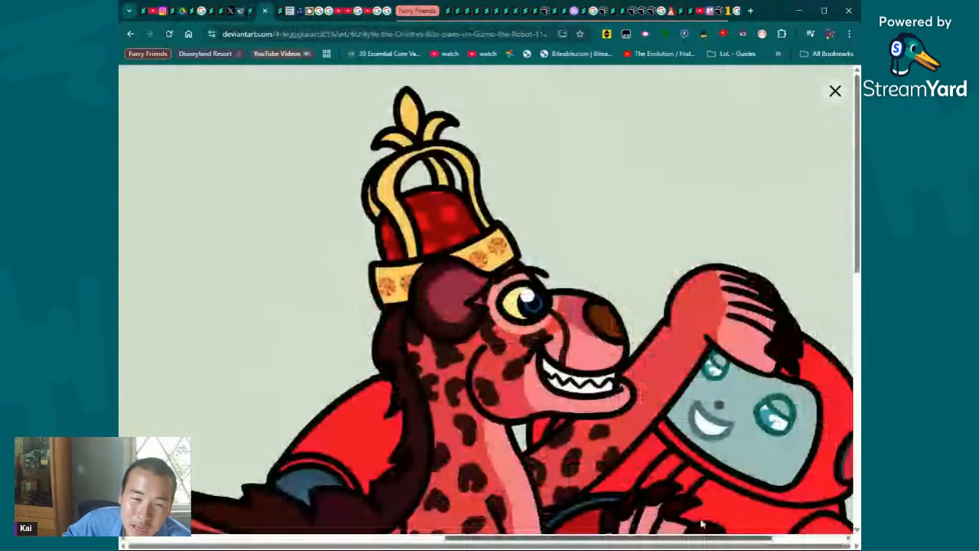
left_click(702, 524)
left_click(468, 468)
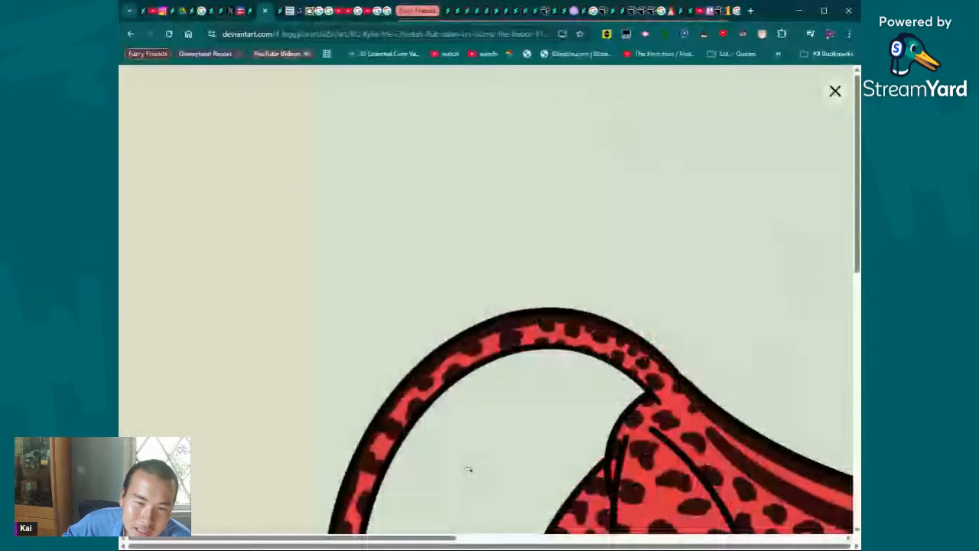
left_click(725, 538)
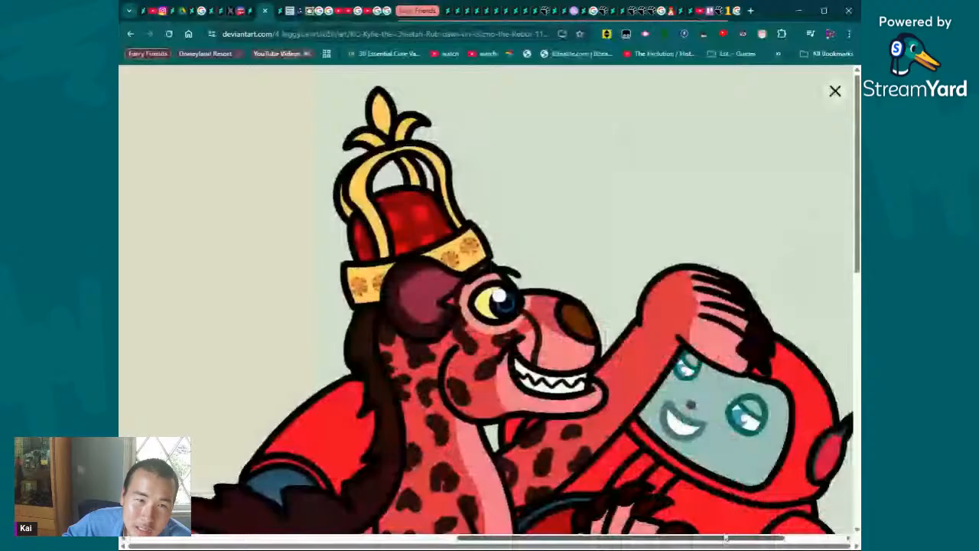
left_click(583, 166)
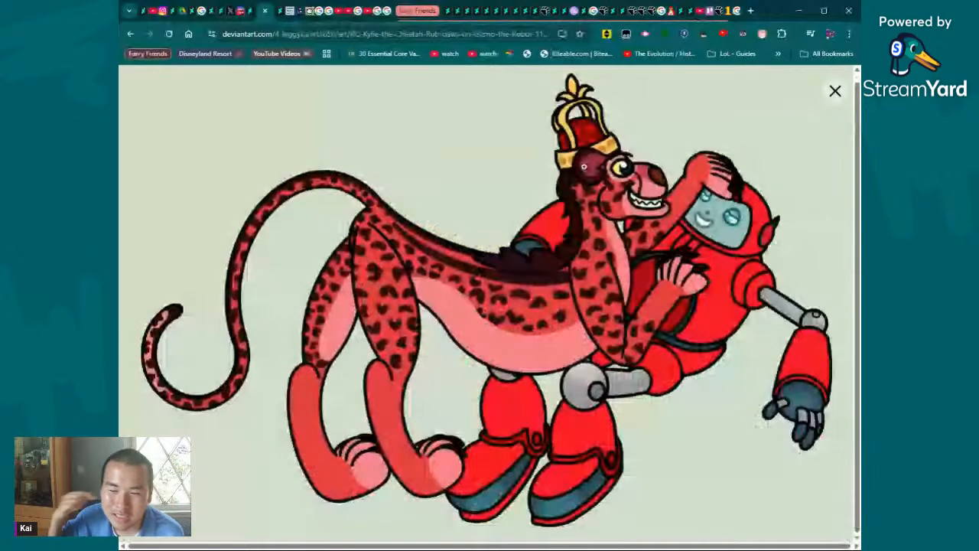
key("Escape")
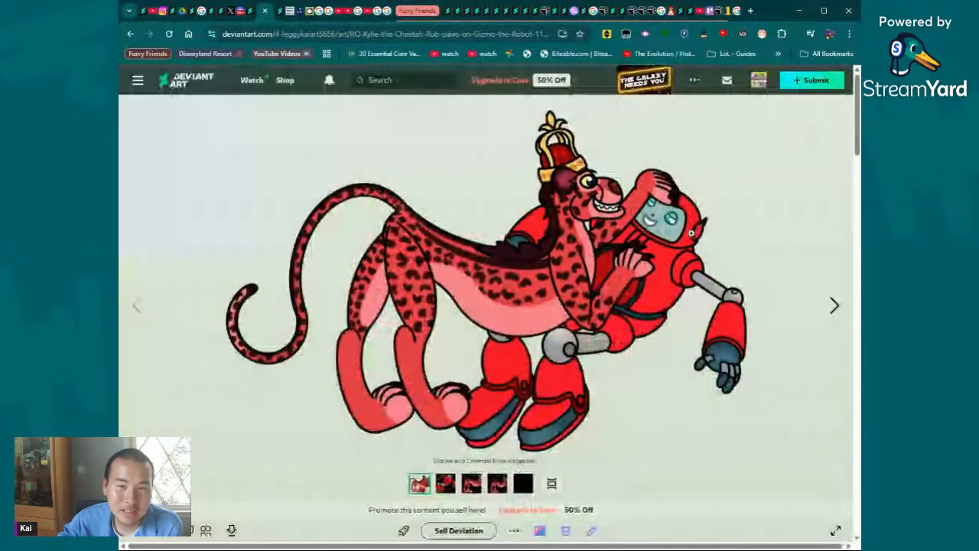
- Open the artwork's second picture showing the robot alone, inspect it enlarged at closer zoom, and leave the enlarged view
left_click(446, 483)
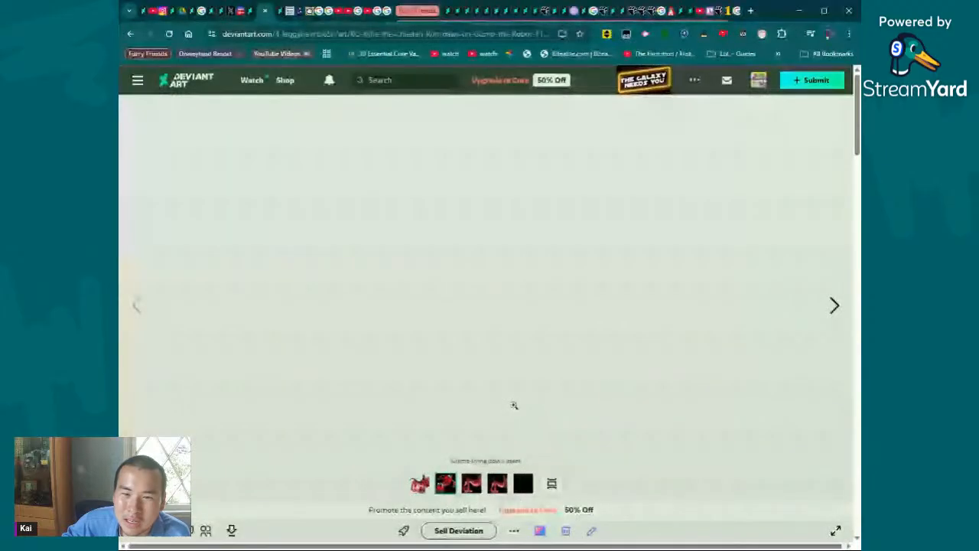
left_click(640, 212)
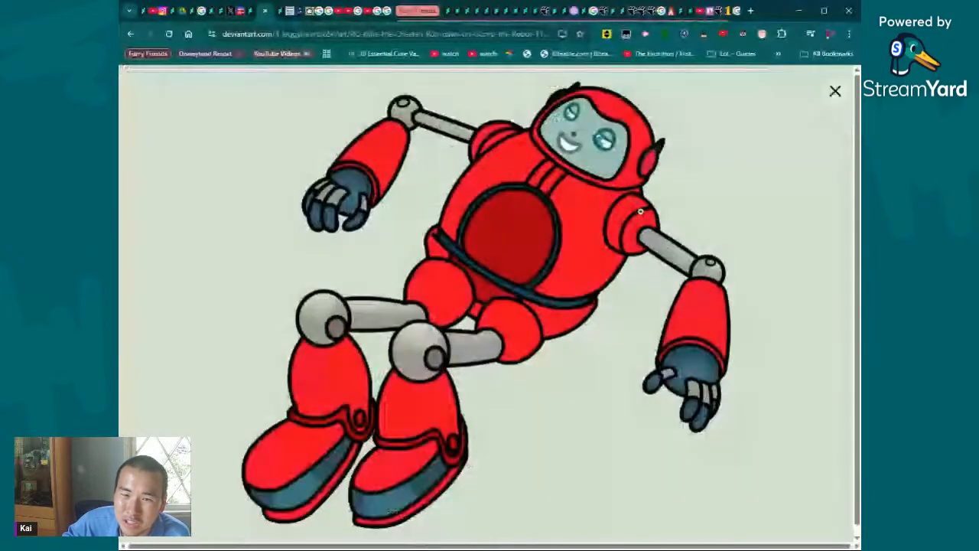
left_click(641, 212)
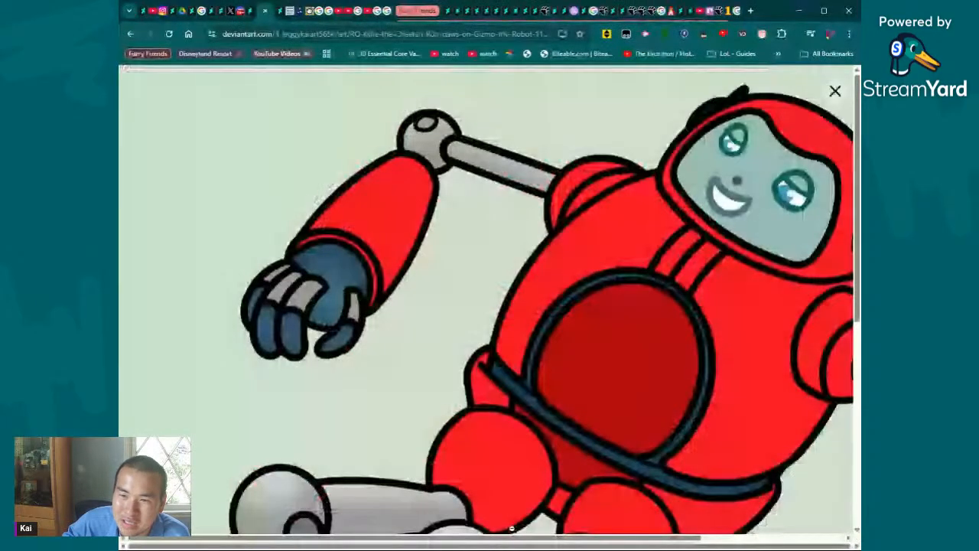
left_click_drag(512, 538, 694, 535)
scroll(485, 265, "down", 7)
left_click(485, 266)
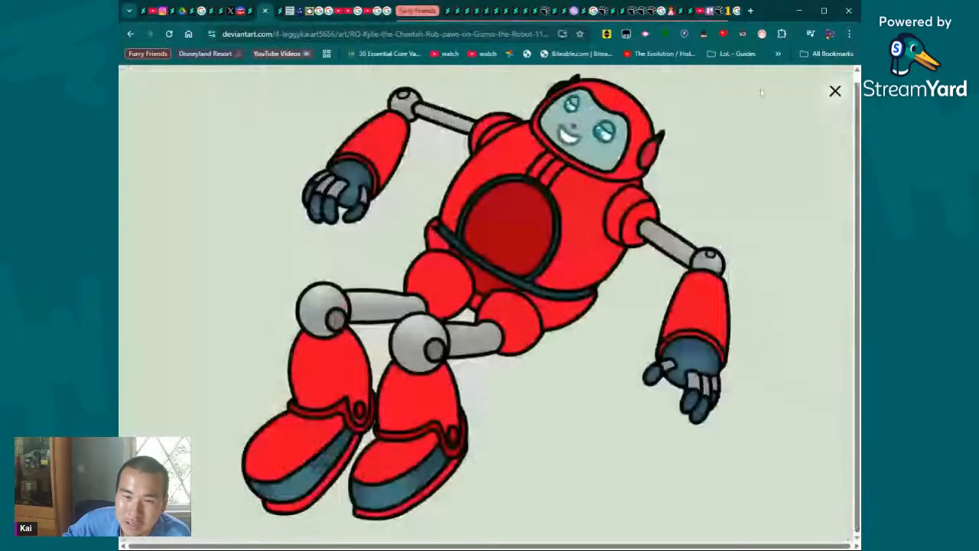
left_click(792, 184)
- Open the yellow character emote sheet from the artist's other works and view it enlarged, then return to its page
scroll(792, 183, "down", 5)
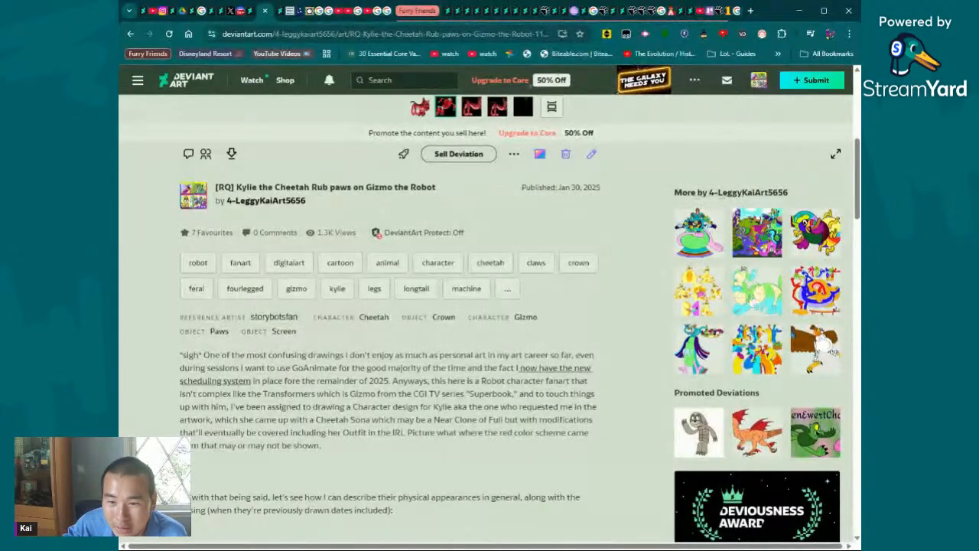
left_click(704, 306)
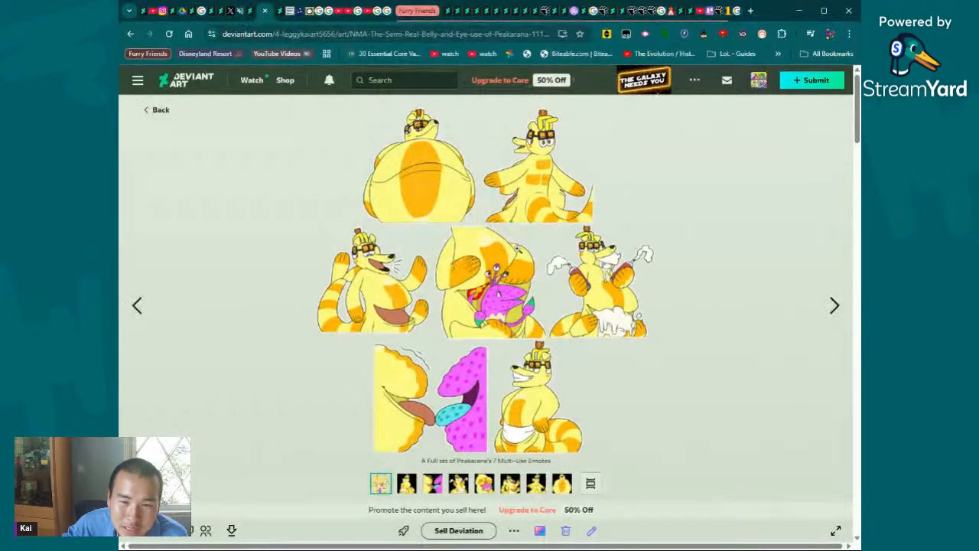
left_click(586, 209)
left_click(586, 209)
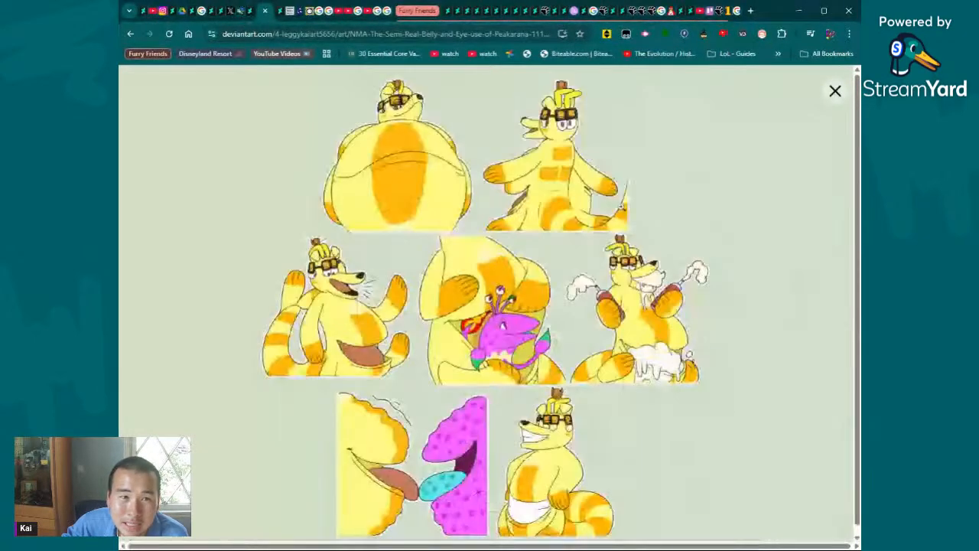
left_click(622, 206)
scroll(410, 157, "down", 5)
left_click(409, 156)
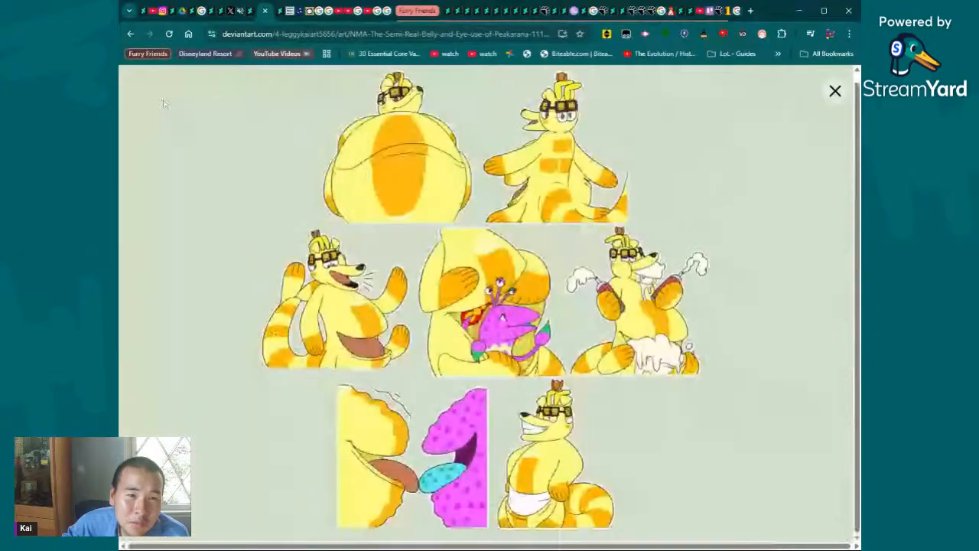
left_click(165, 104)
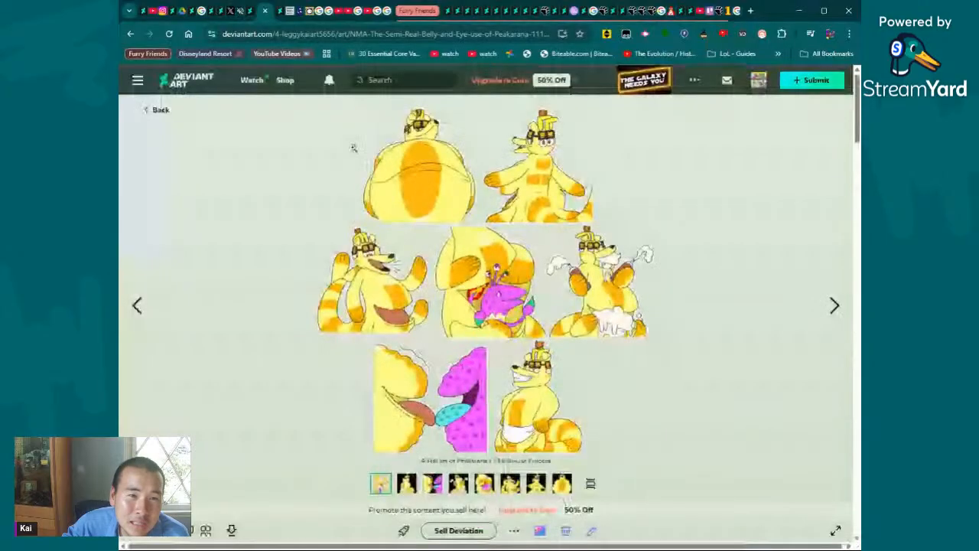
- Enlarge the yellow character emote sheet again at closer zoom and examine the middle row of emotes from side to side
left_click(525, 220)
left_click(526, 219)
scroll(525, 226, "down", 5)
scroll(524, 229, "up", 6)
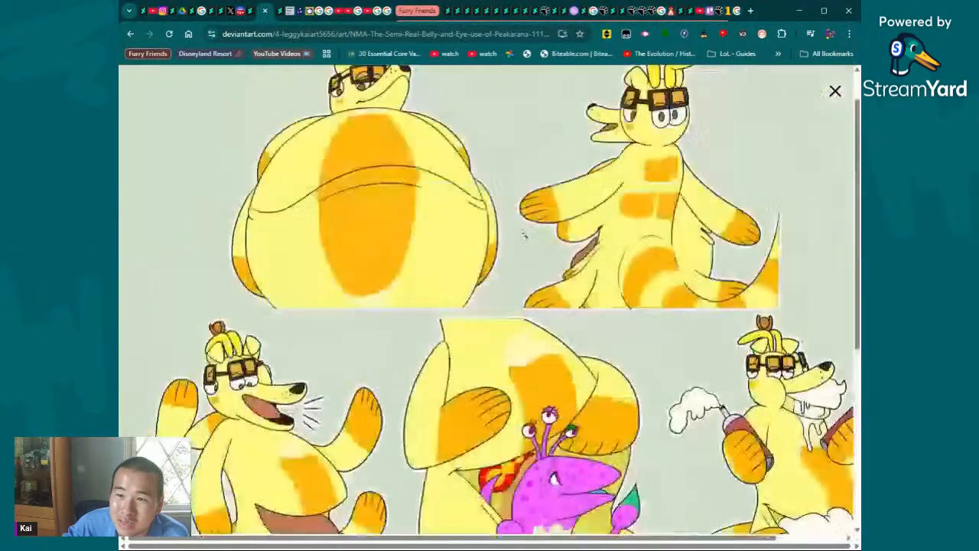
left_click_drag(425, 539, 532, 541)
scroll(527, 439, "down", 6)
scroll(527, 440, "up", 2)
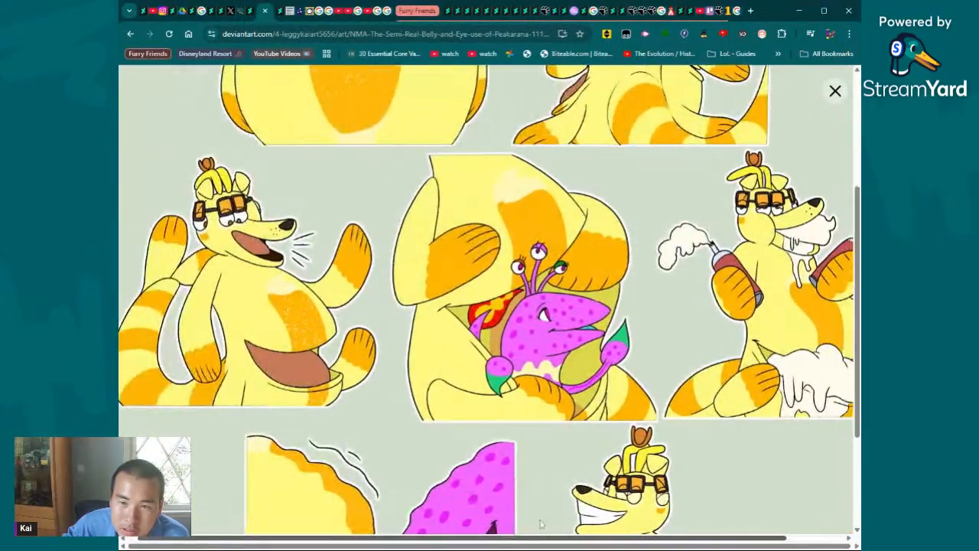
scroll(619, 519, "left", 1)
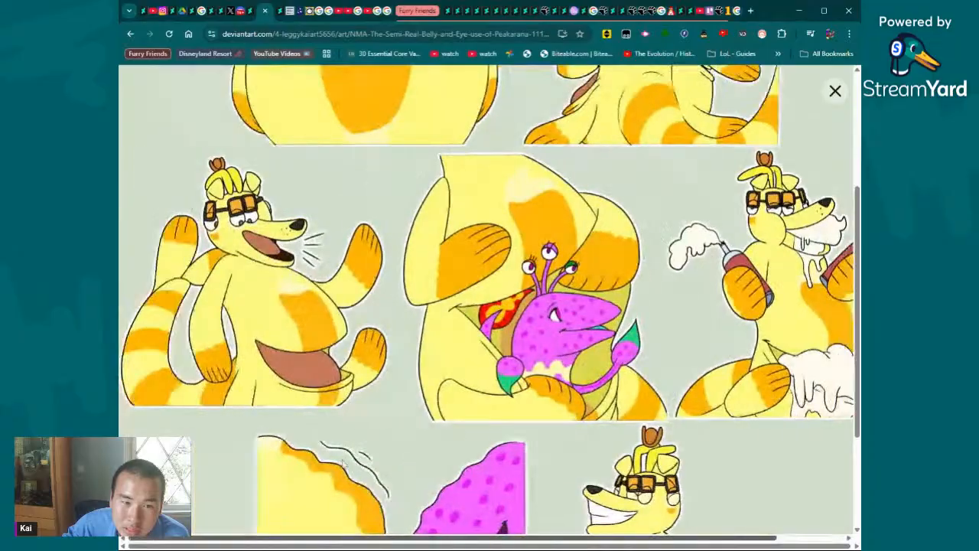
scroll(536, 436, "right", 2)
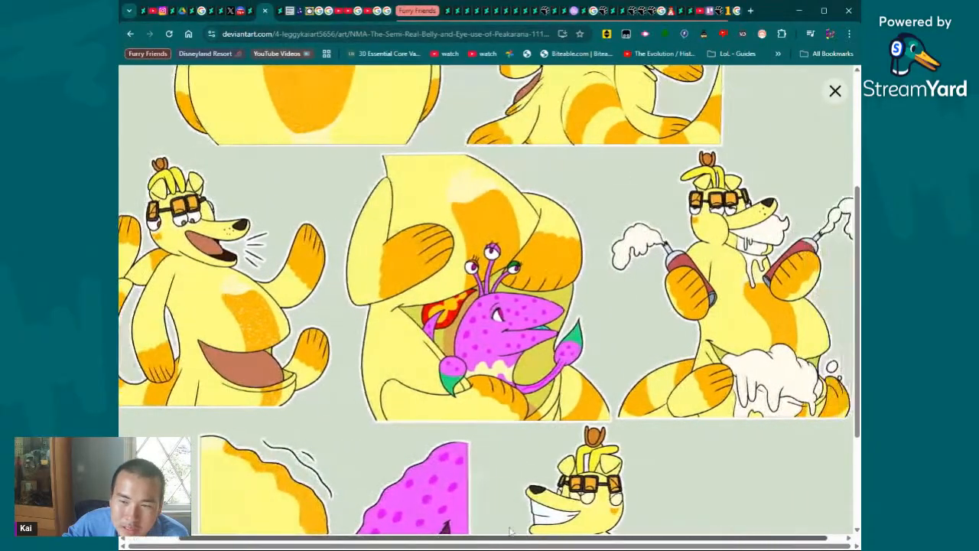
- Examine the top and bottom rows of the zoomed emote sheet and close the enlarged view
scroll(549, 375, "down", 2)
scroll(539, 367, "up", 5)
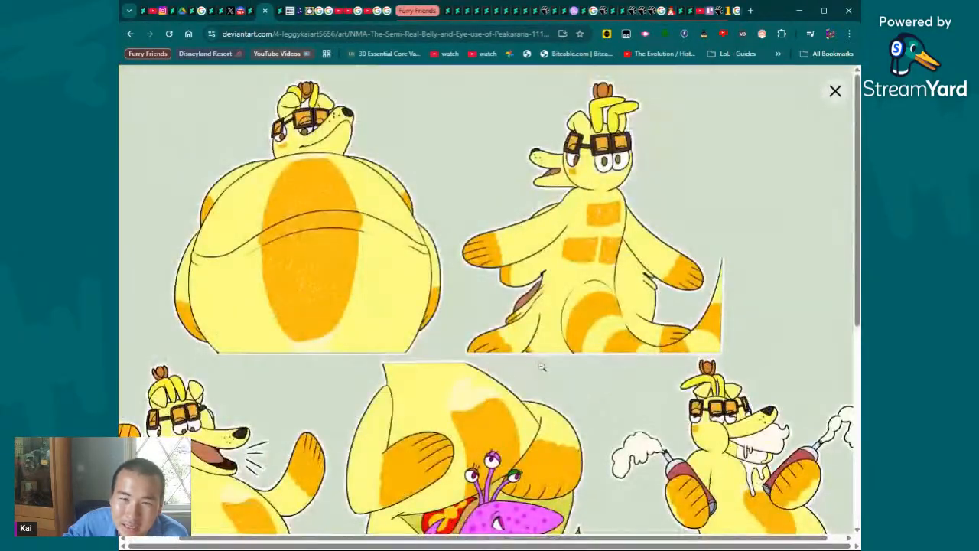
scroll(824, 310, "down", 5)
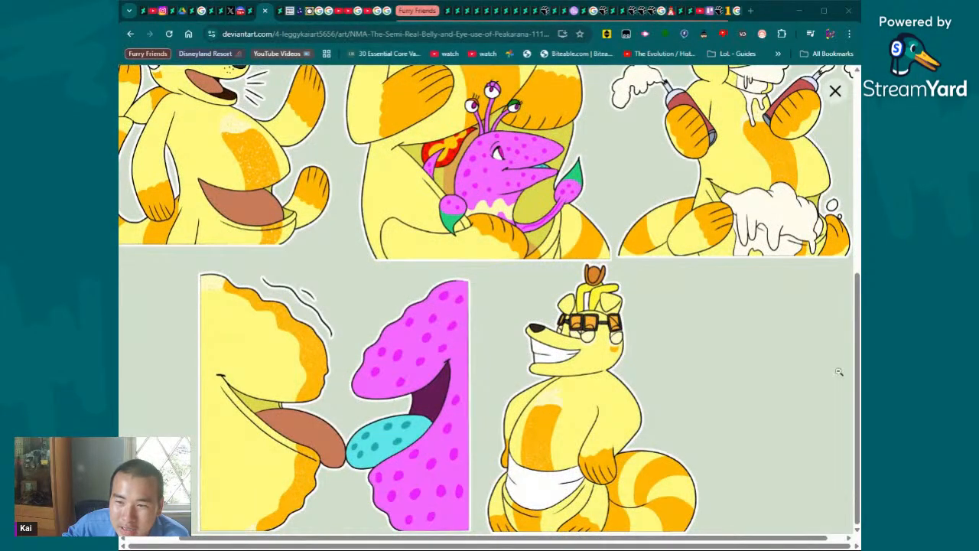
scroll(837, 372, "up", 5)
scroll(690, 304, "down", 5)
left_click(690, 304)
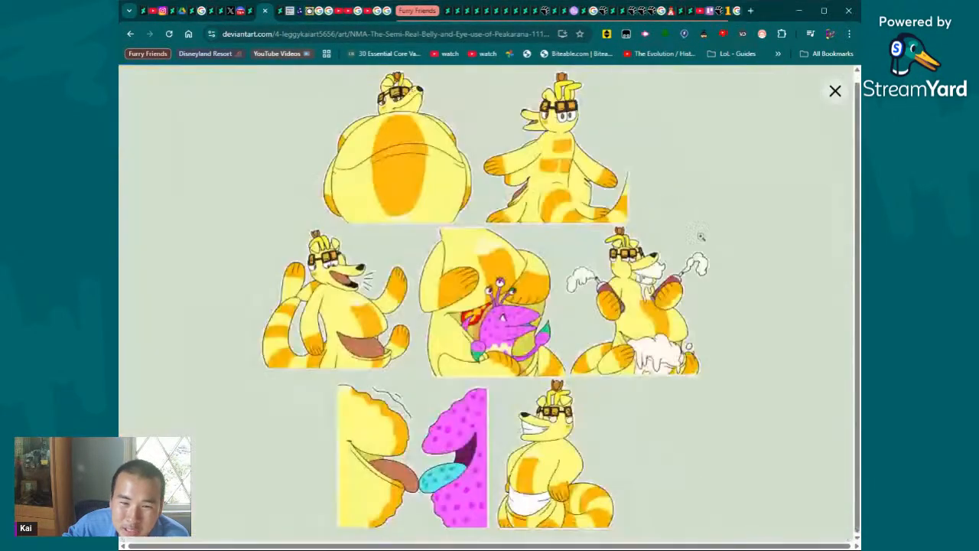
left_click(834, 90)
left_click(578, 303)
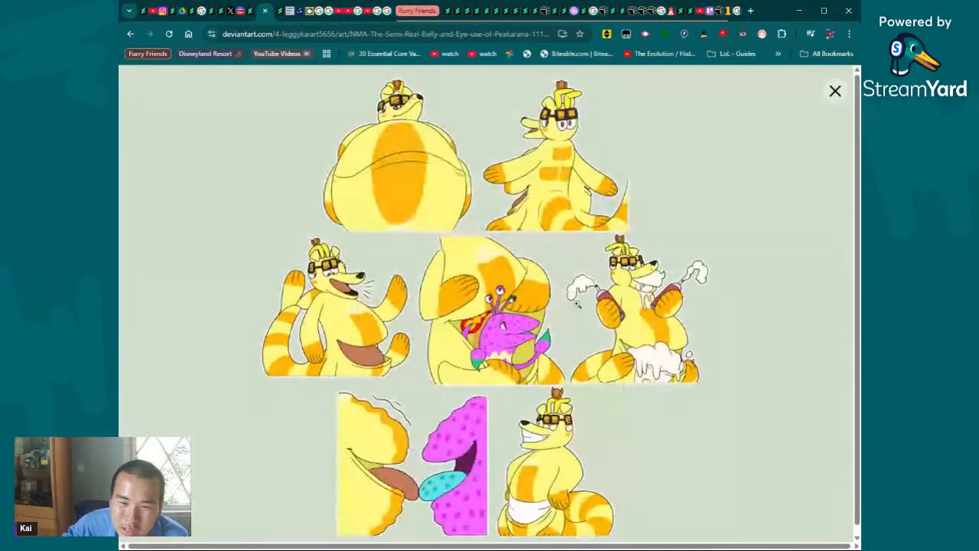
left_click(577, 304)
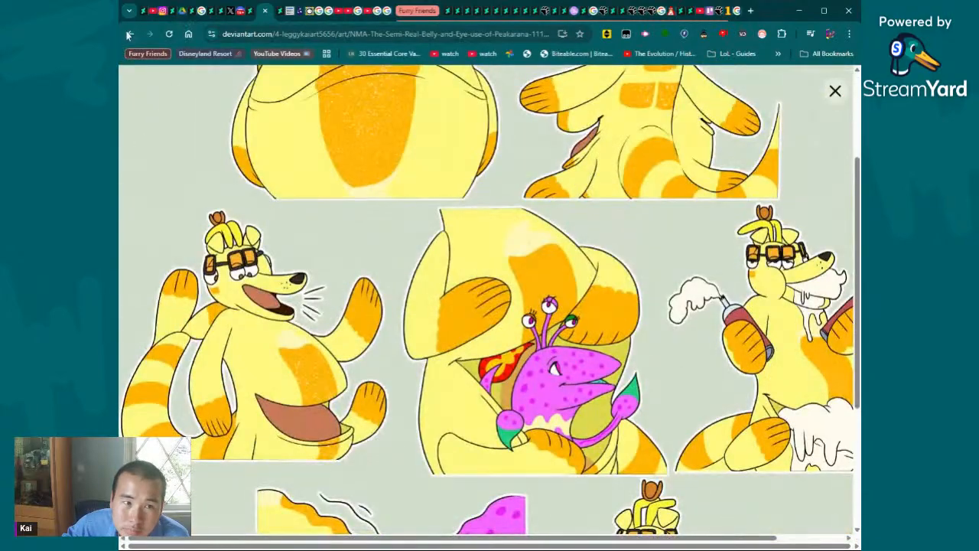
- Go back from the artwork, return to the DeviantArt journal, and read the opening lines on OS, error and sign-off videos, highlighting them
left_click(129, 34)
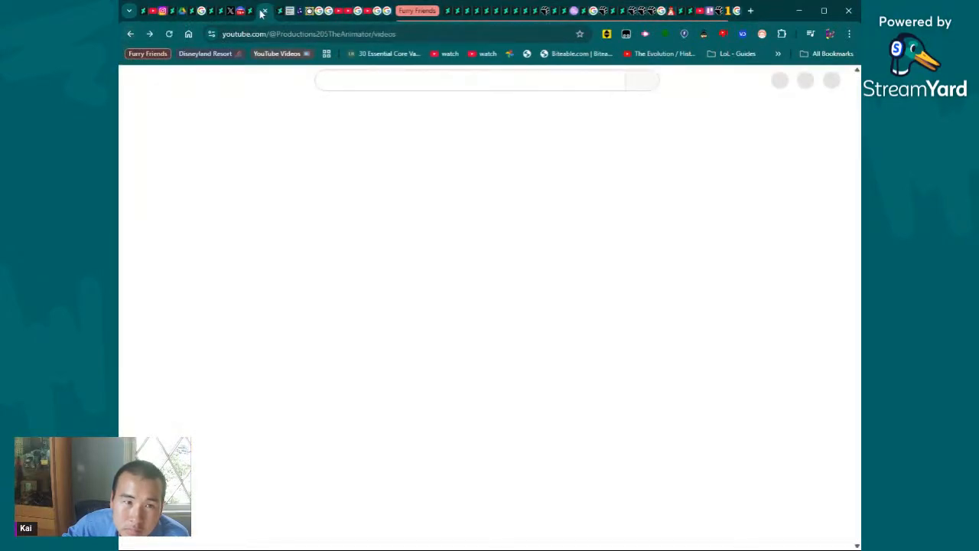
left_click(251, 11)
scroll(486, 306, "up", 3)
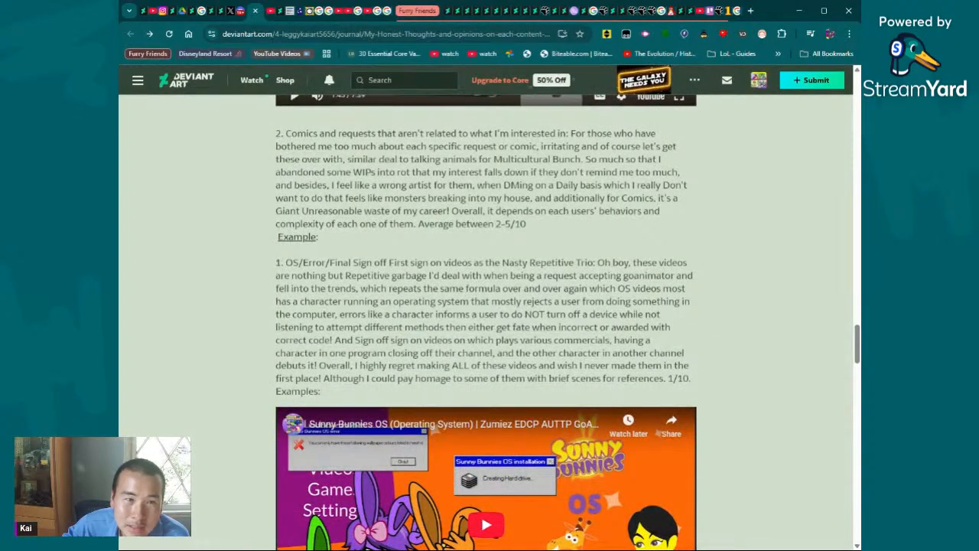
left_click_drag(380, 262, 695, 272)
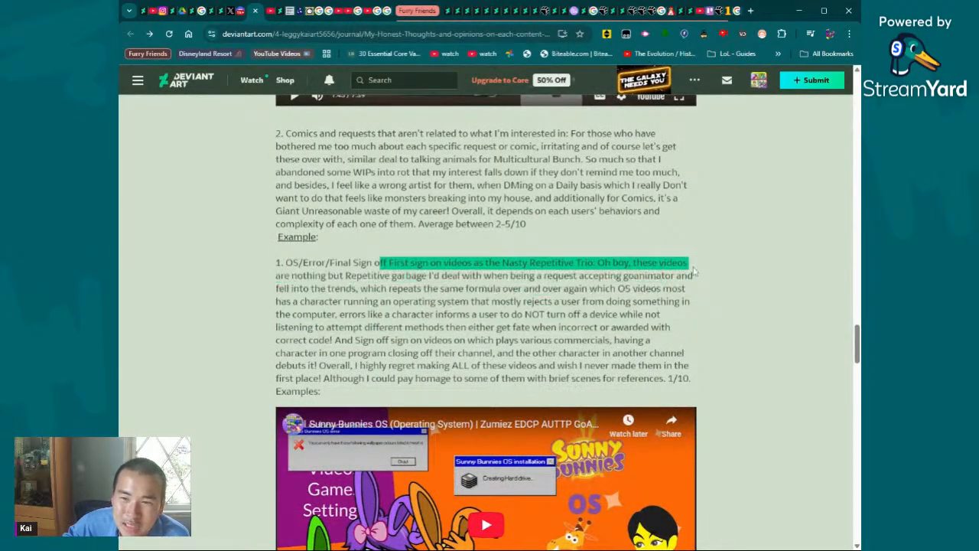
left_click(695, 272)
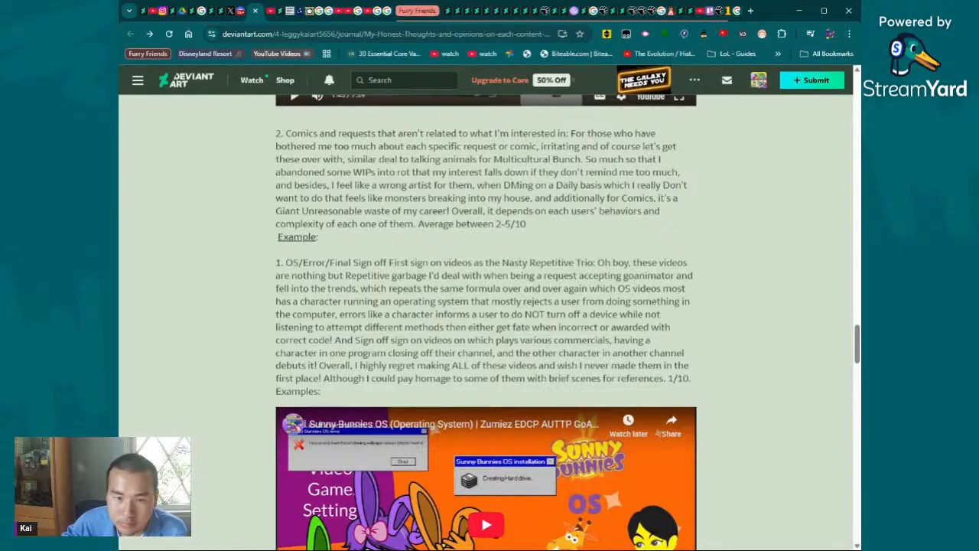
left_click_drag(624, 262, 621, 302)
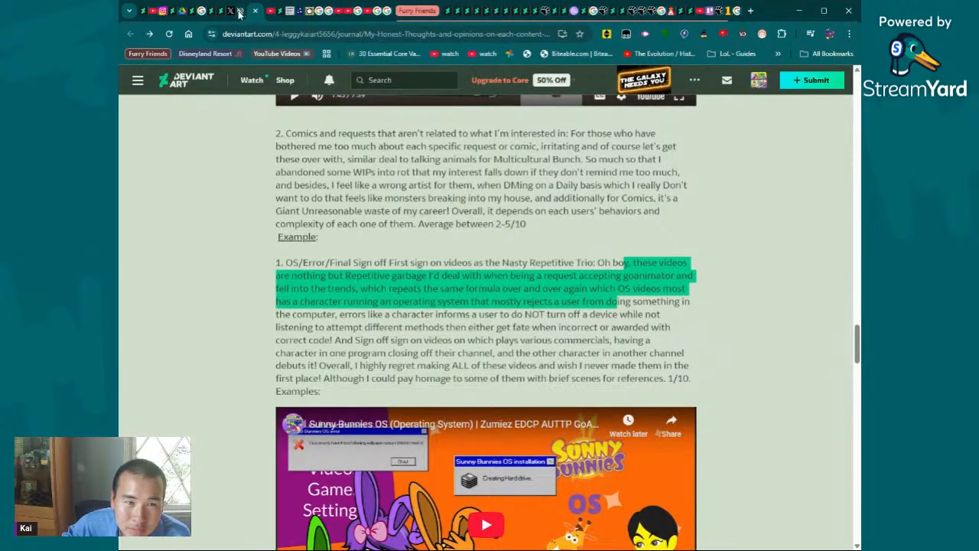
left_click(519, 249)
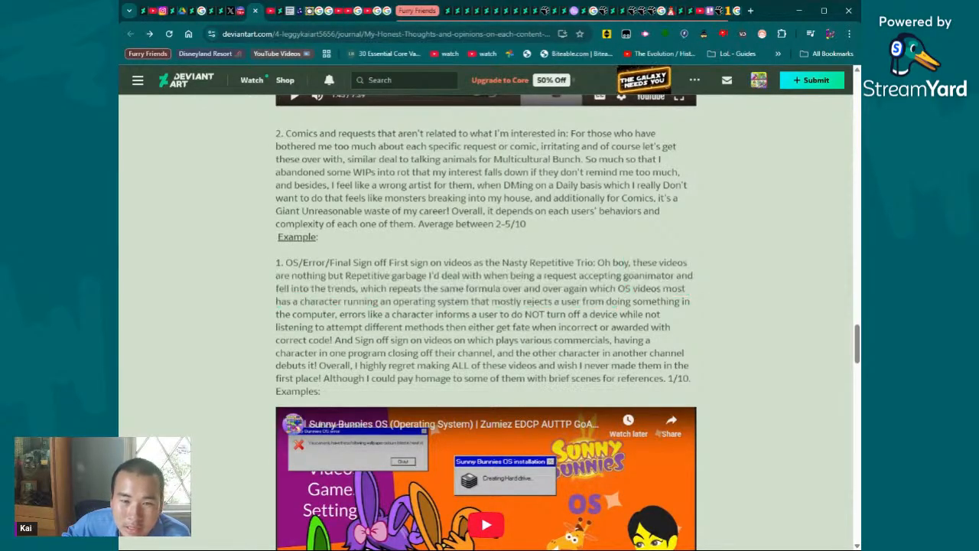
- Read the rest of the journal entry on OS, error and sign-off videos, highlighting passages down to its rating
left_click_drag(427, 276, 330, 273)
left_click(627, 288)
left_click(688, 292)
scroll(653, 297, "down", 5)
scroll(651, 297, "up", 3)
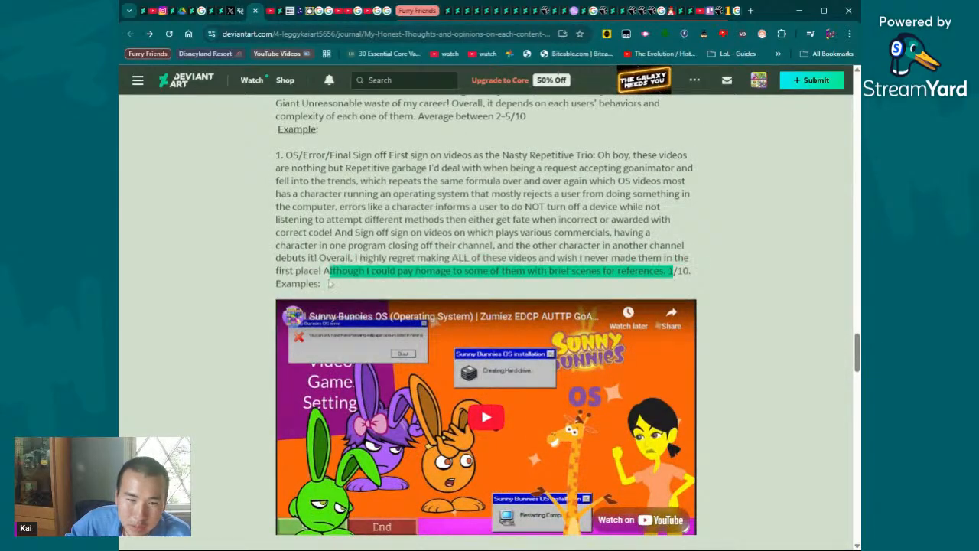
left_click(329, 283)
- Look over the embedded example videos below the OS, error and sign-off entry
scroll(461, 317, "down", 4)
scroll(485, 306, "up", 3)
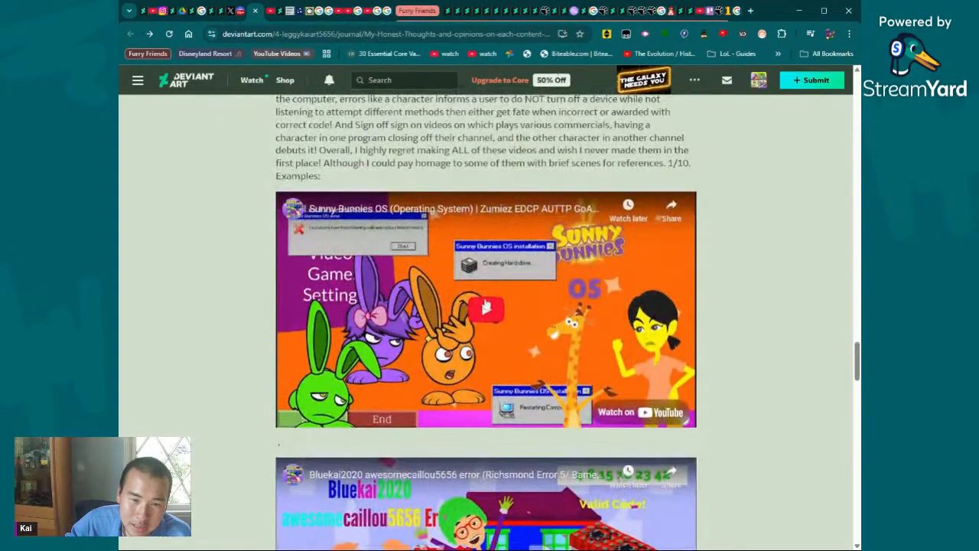
scroll(485, 306, "down", 6)
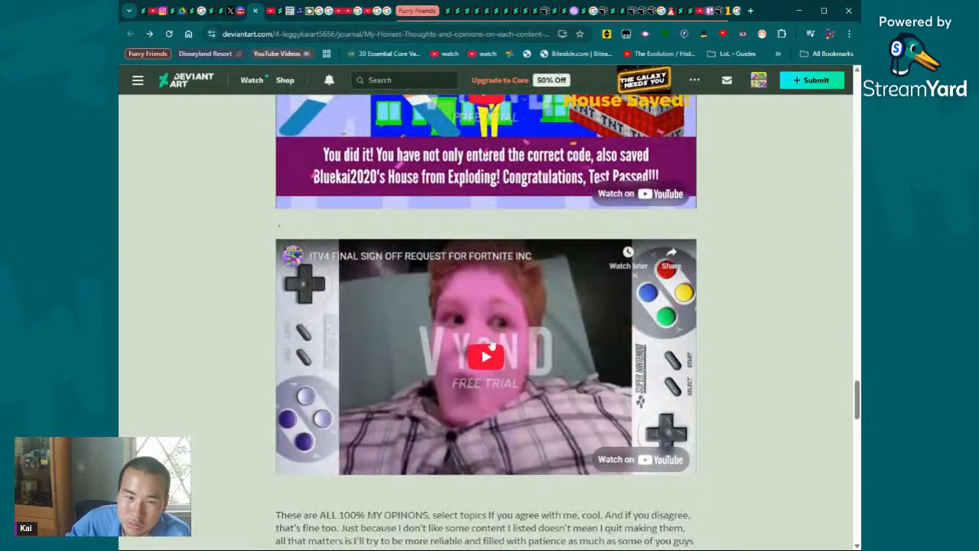
scroll(490, 346, "up", 9)
scroll(485, 358, "down", 6)
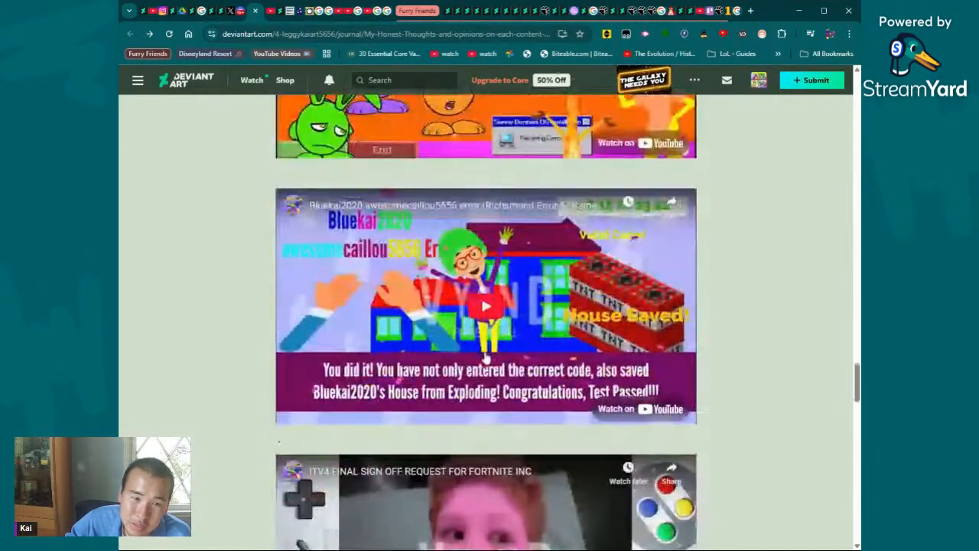
- Play the embedded "ITV4 FINAL SIGN OFF REQUEST FOR FORTNITE INC" video and skip ahead to about 1:12
scroll(485, 359, "down", 3)
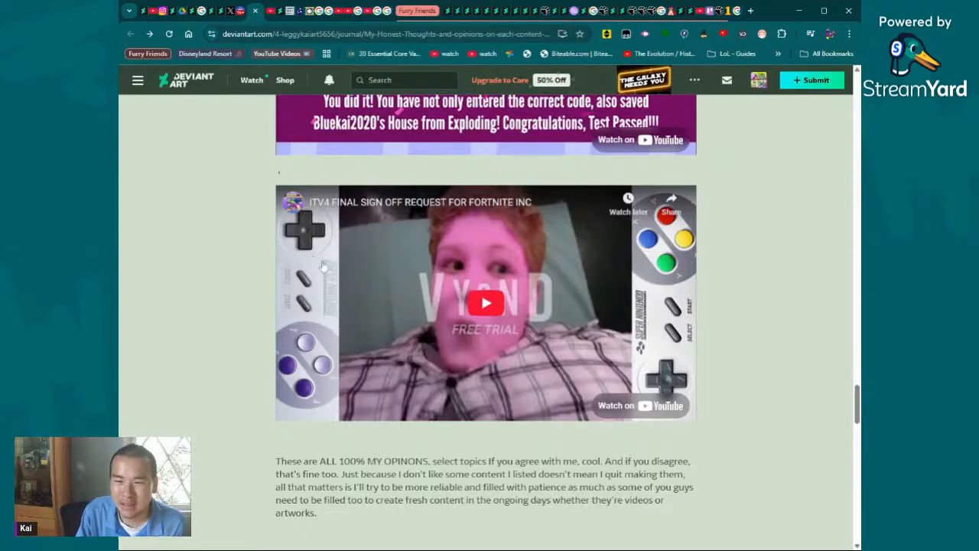
left_click(512, 299)
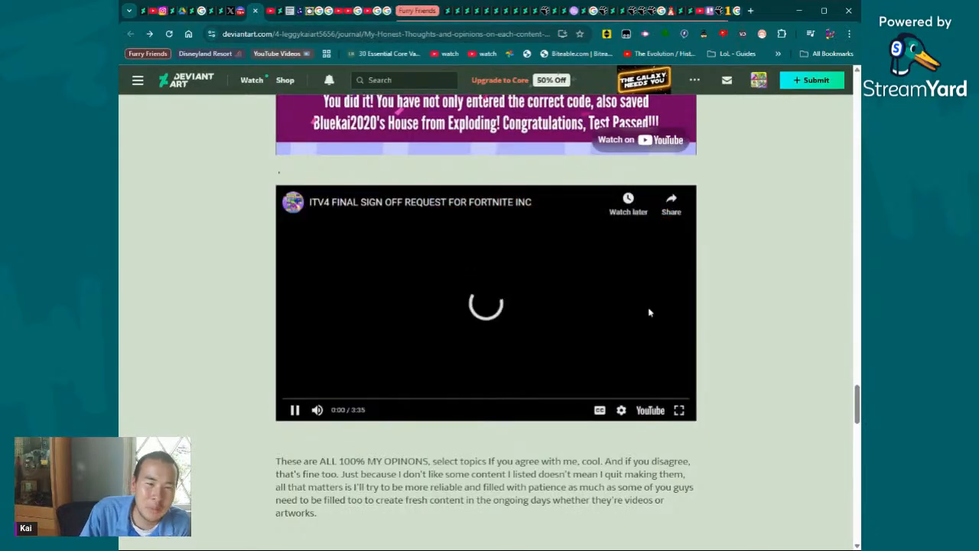
left_click(422, 399)
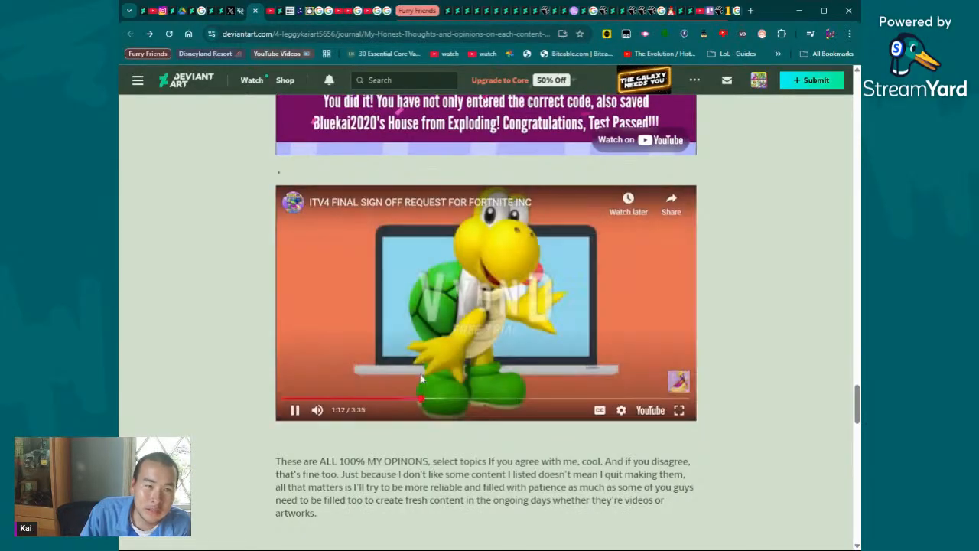
- Pause the ITV4 sign-off video at about 1:14, skip ahead to 2:55, and resume playback
left_click(448, 343)
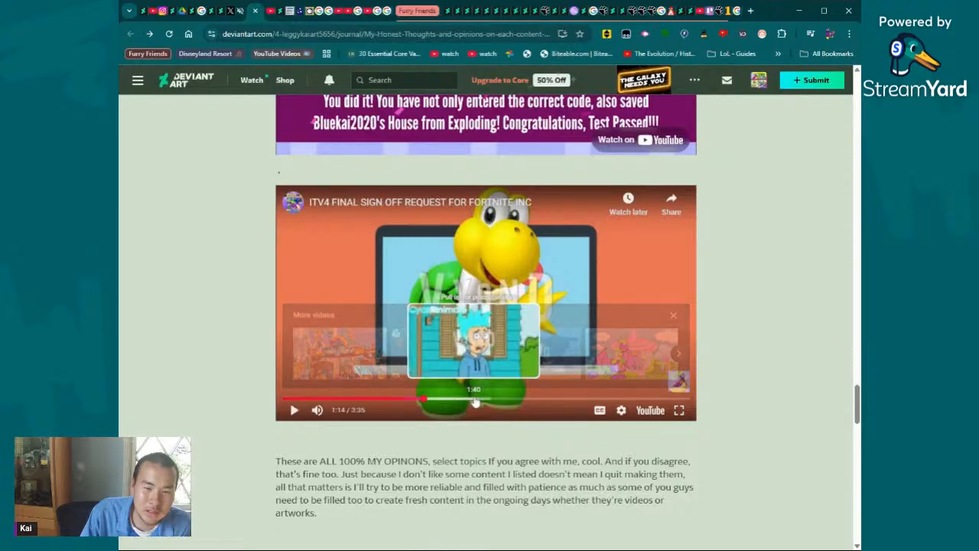
left_click_drag(474, 404, 617, 422)
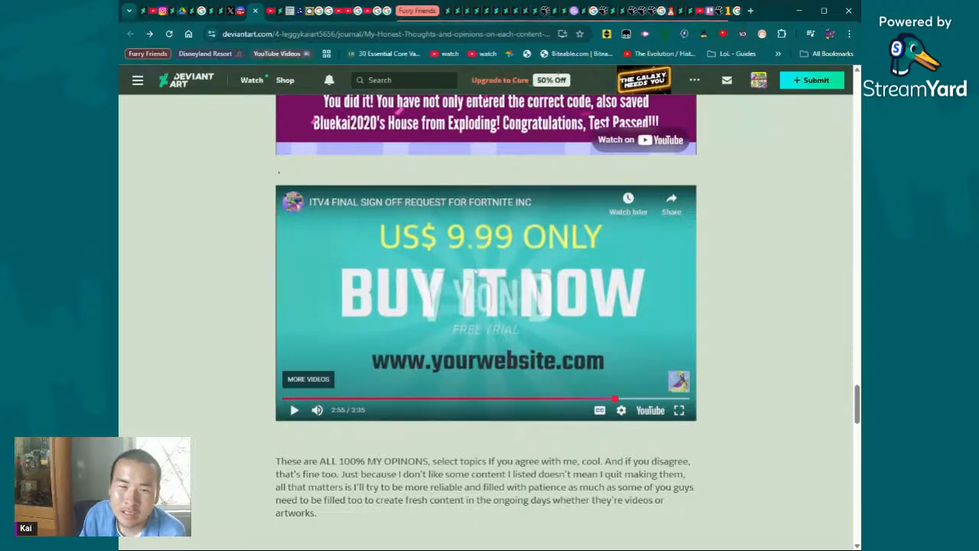
left_click(475, 289)
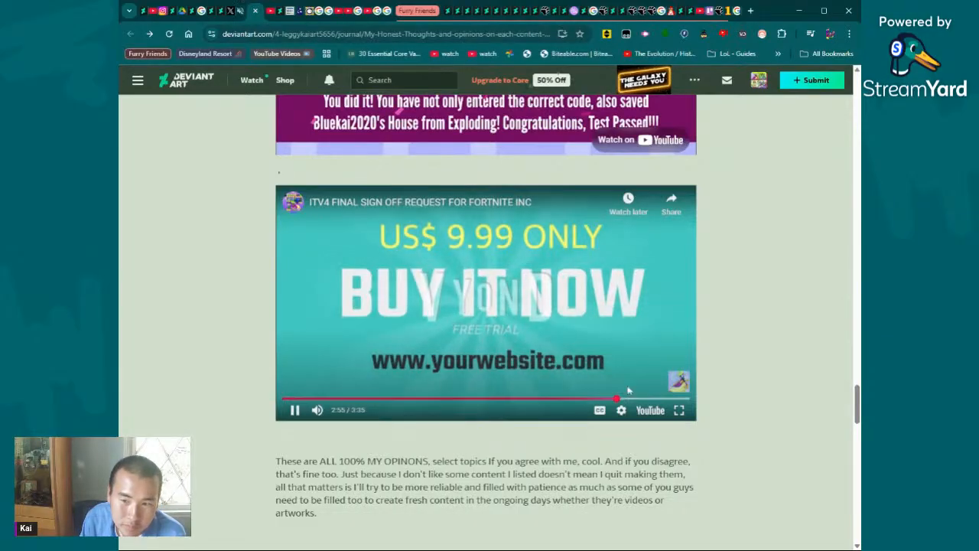
- Go back to about 2:05 in the ITV4 sign-off video and skim forward through 2:23, 2:34 and 2:41 to 2:48
left_click_drag(621, 399, 470, 401)
left_click(520, 400)
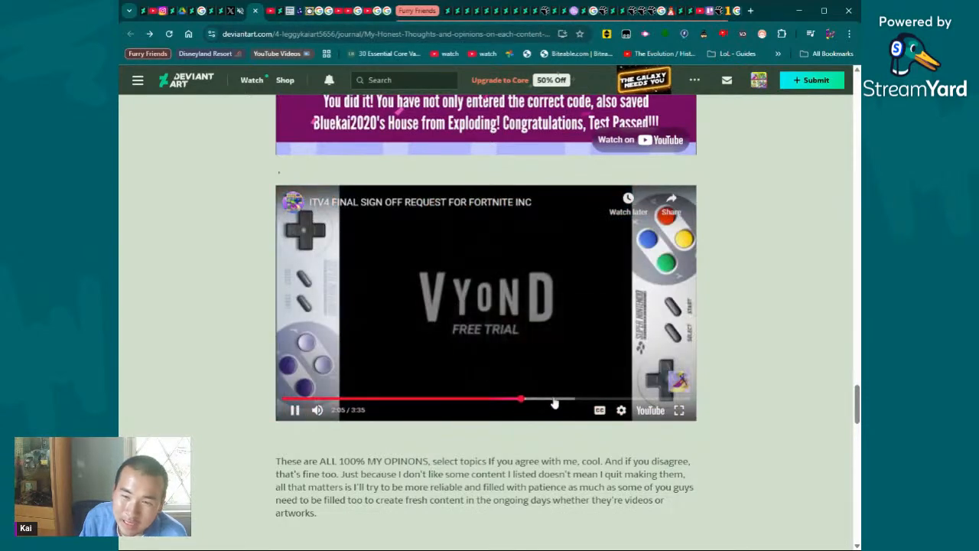
left_click(557, 400)
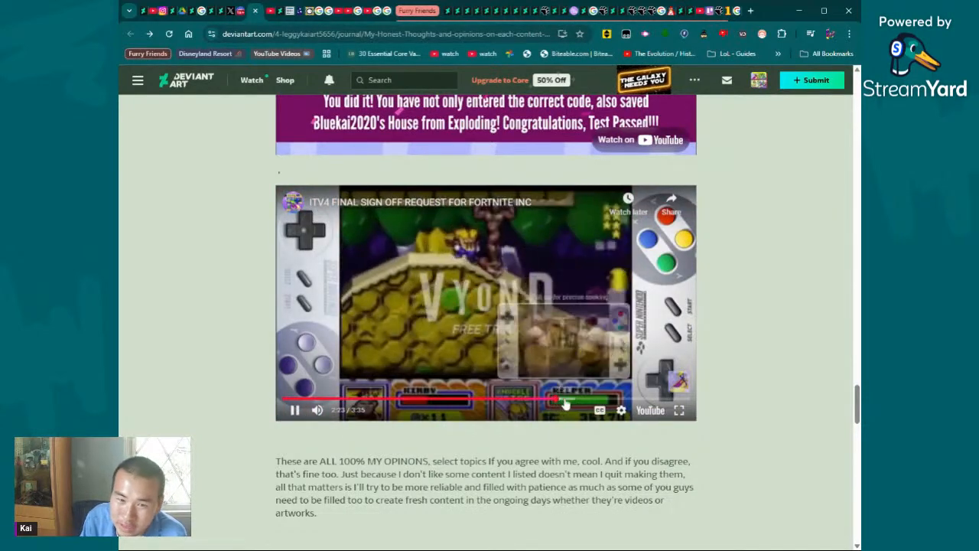
left_click(574, 400)
left_click_drag(576, 404, 577, 404)
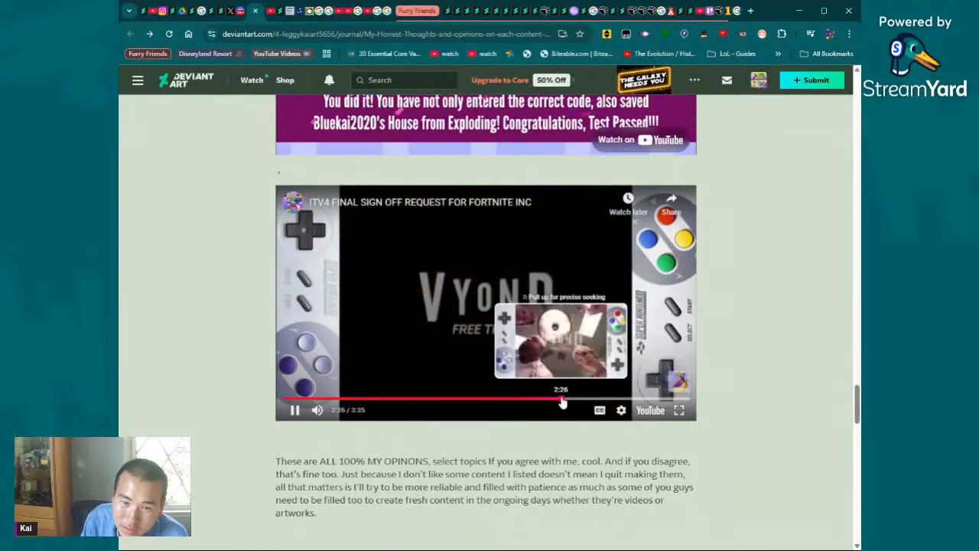
left_click(587, 401)
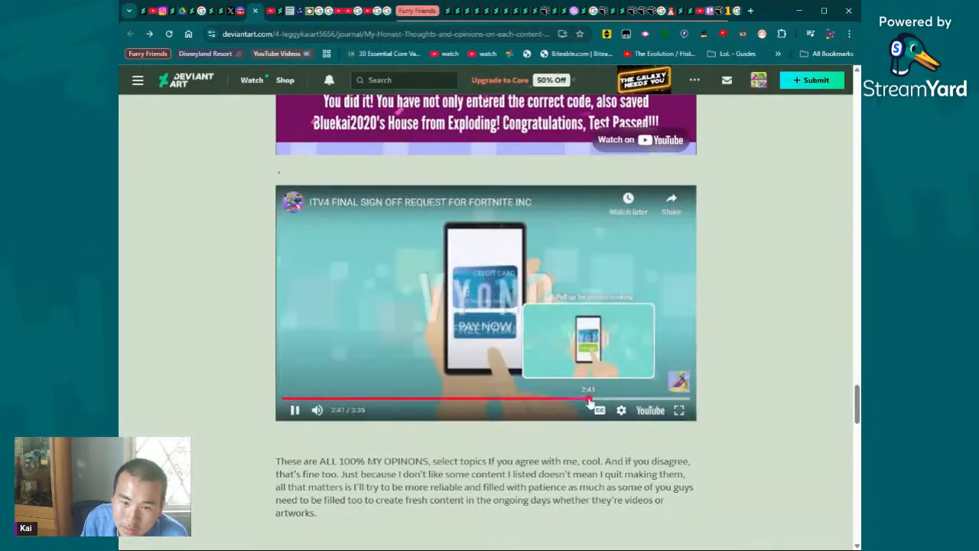
left_click(603, 399)
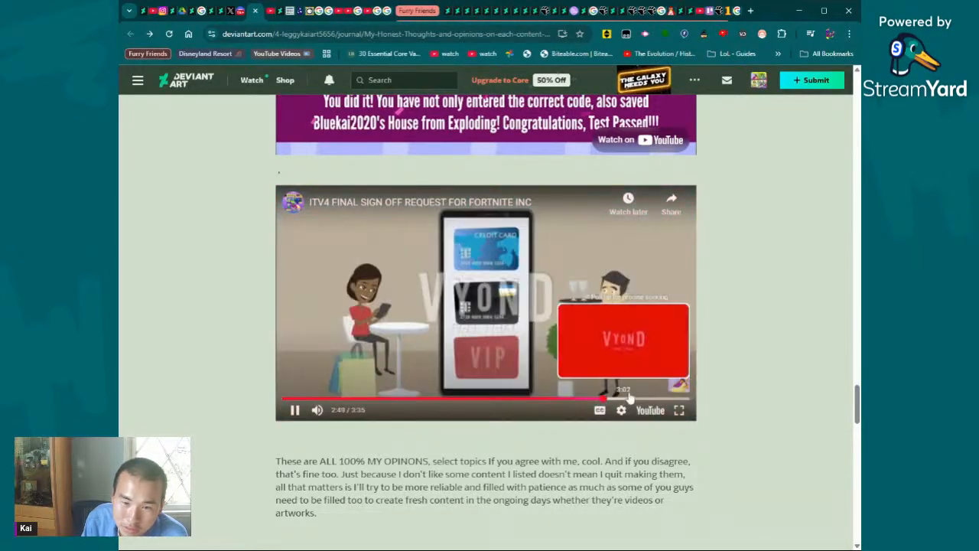
- Skip the ITV4 sign-off video ahead to 3:12 and view its closing seconds, pausing and resuming along the way
left_click(630, 398)
left_click(644, 394)
left_click(649, 399)
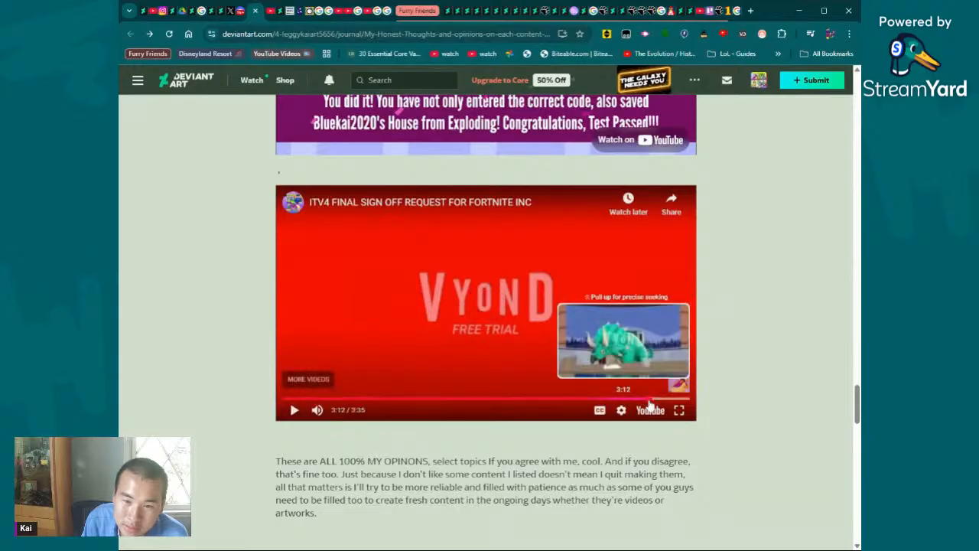
left_click(635, 337)
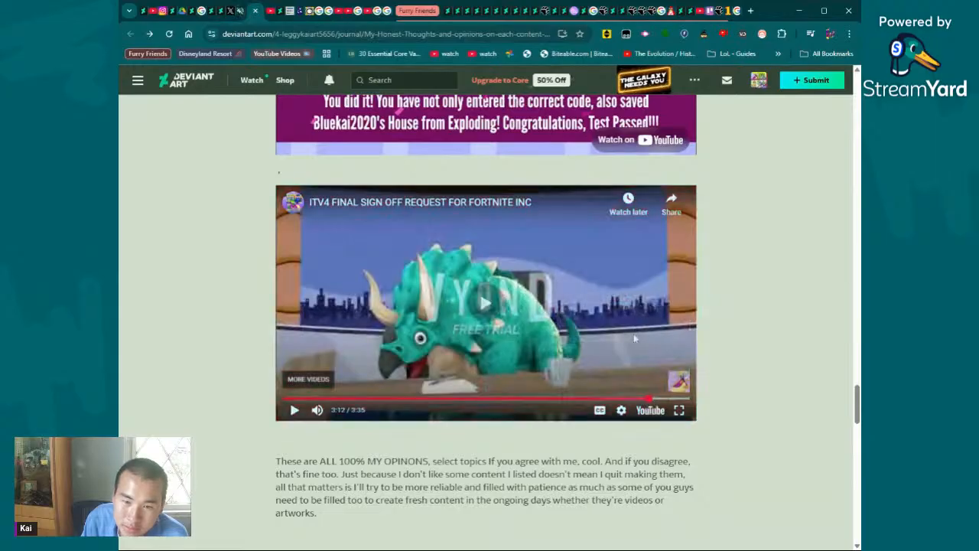
left_click(672, 399)
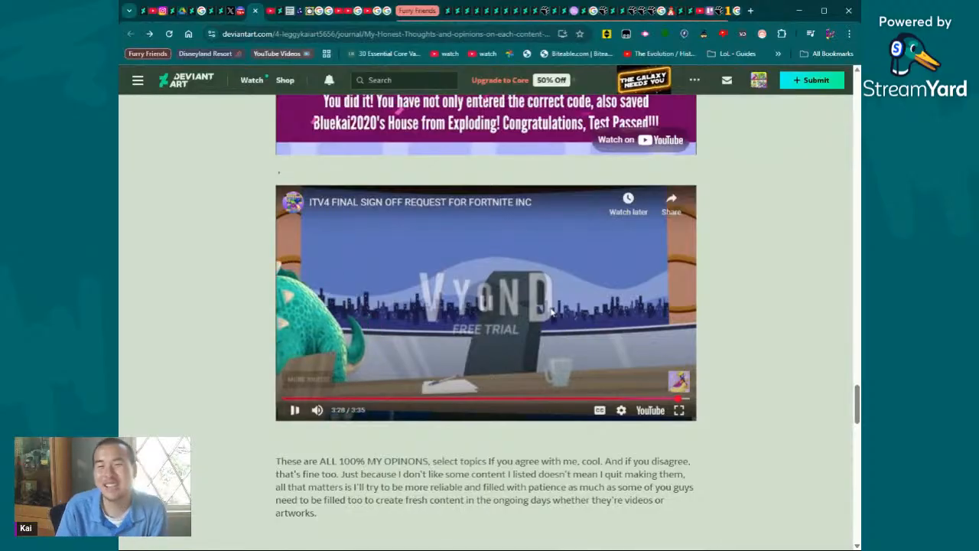
left_click(610, 281)
left_click(609, 281)
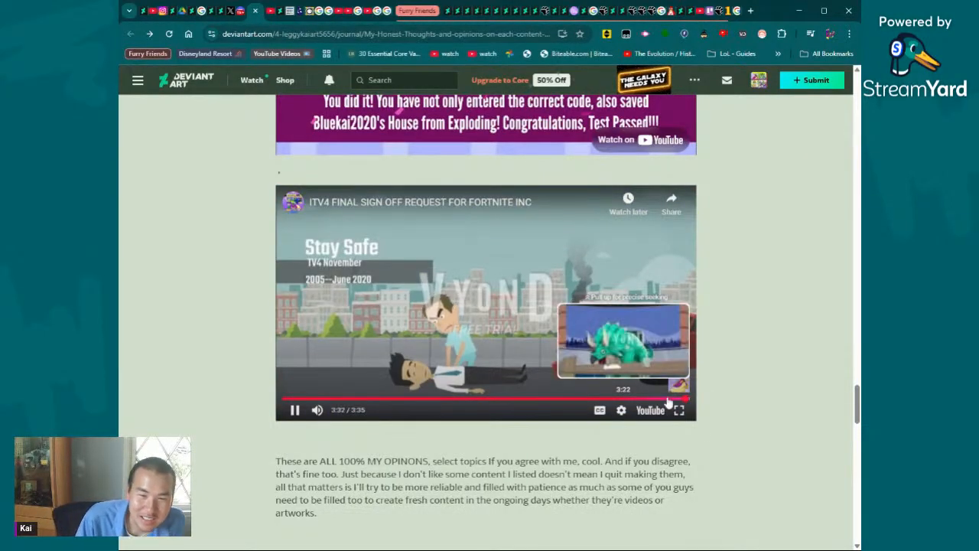
left_click(689, 399)
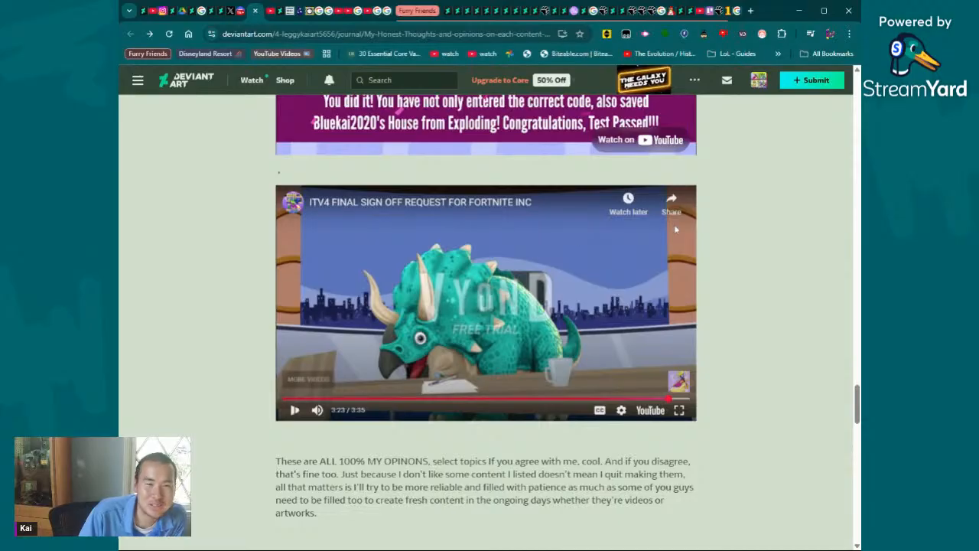
- Play the embedded "Bluekai2020 awesomecaillou5656 error" video and sample its middle and early parts, ending at about 3:41
scroll(672, 236, "up", 3)
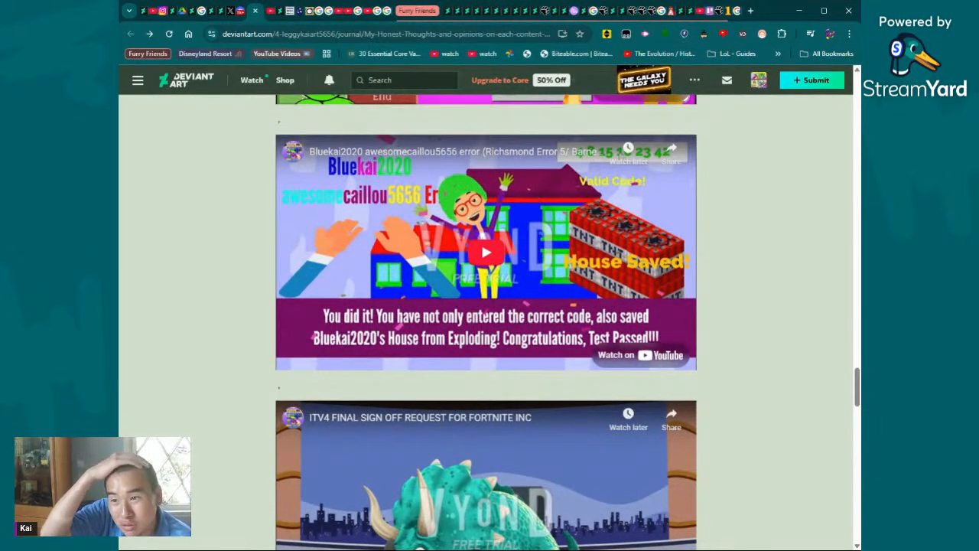
left_click(491, 243)
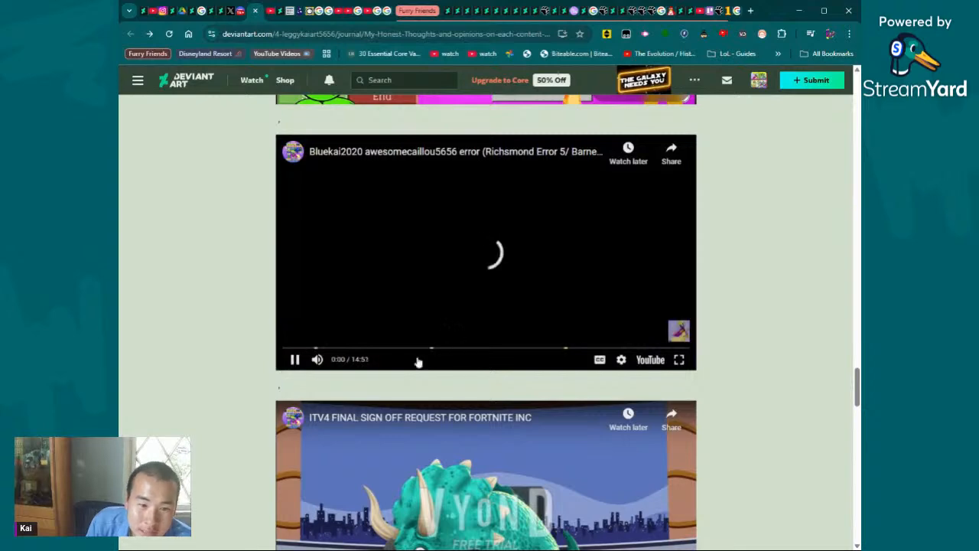
left_click_drag(381, 349, 525, 369)
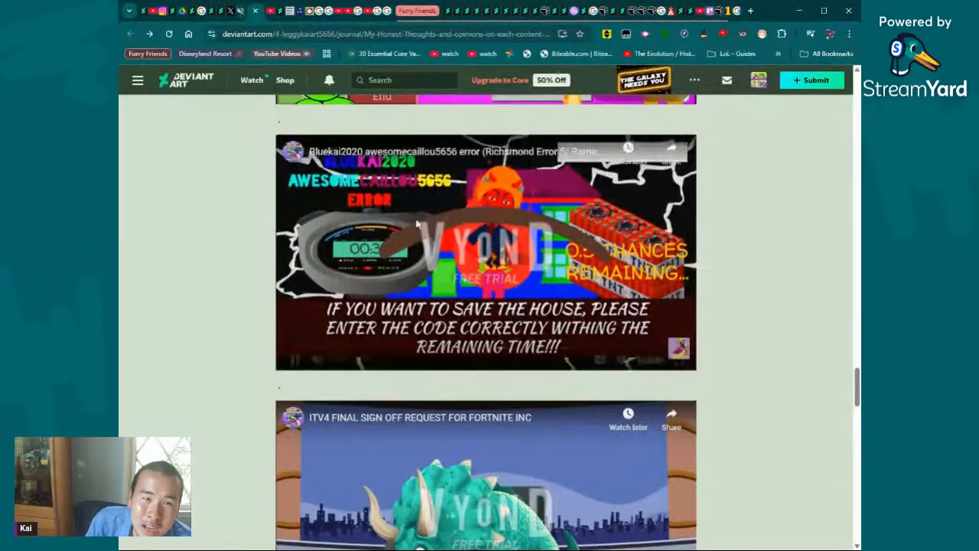
left_click_drag(525, 349, 409, 357)
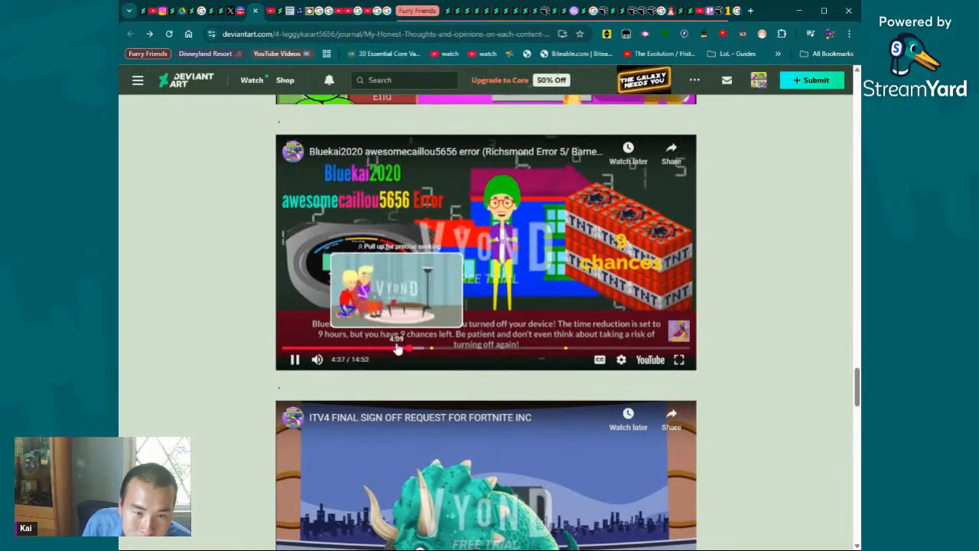
left_click_drag(399, 350, 400, 350)
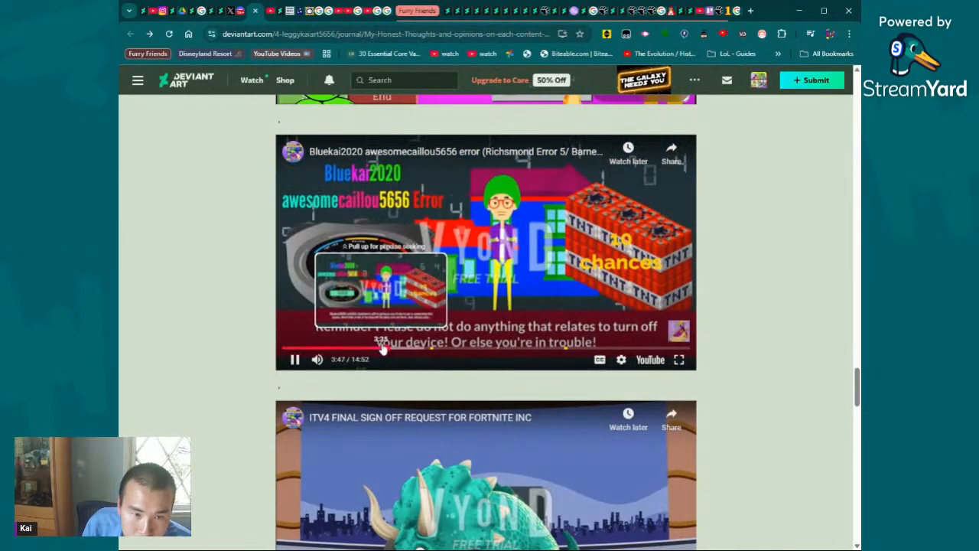
left_click(385, 349)
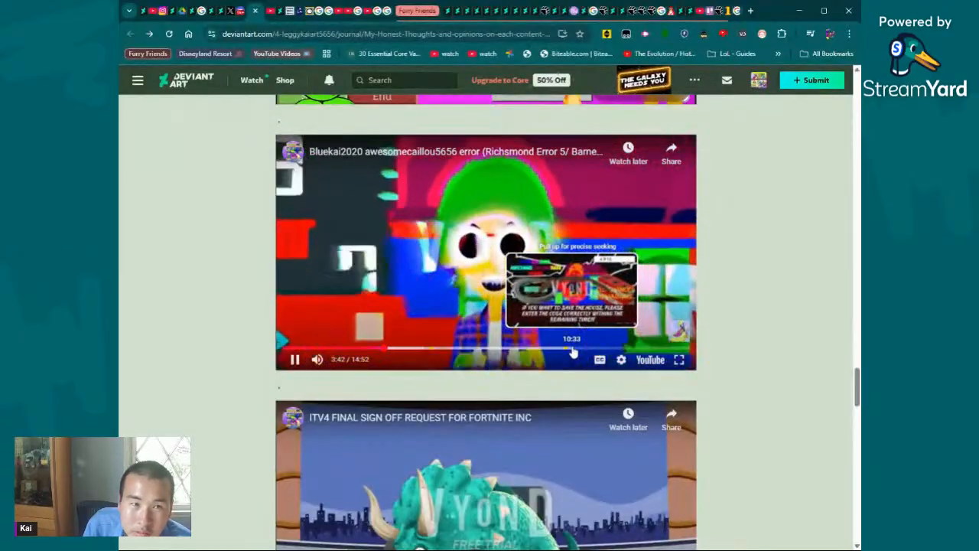
- Skip the Bluekai2020 error video to 10:33, pause it there, and resume playback slightly further ahead
left_click(573, 351)
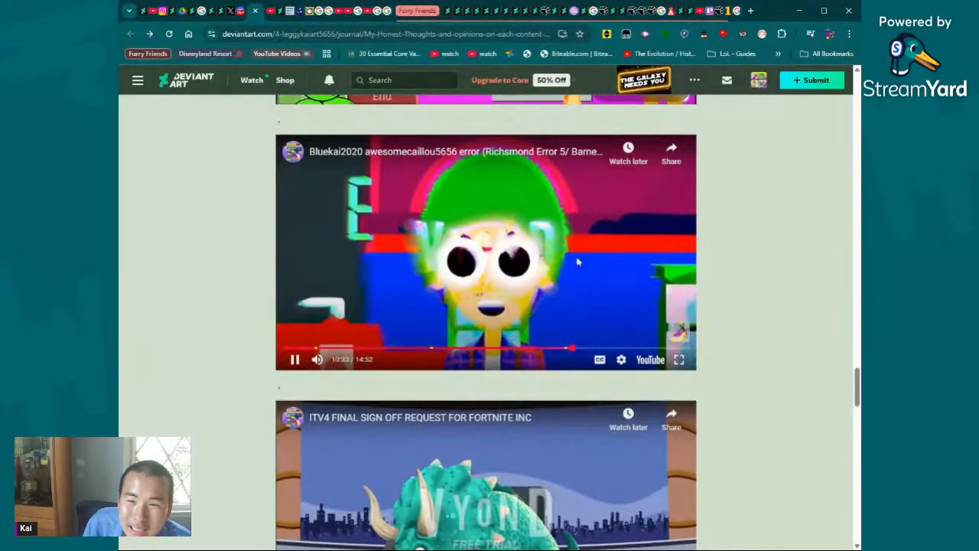
left_click(594, 247)
left_click(537, 349)
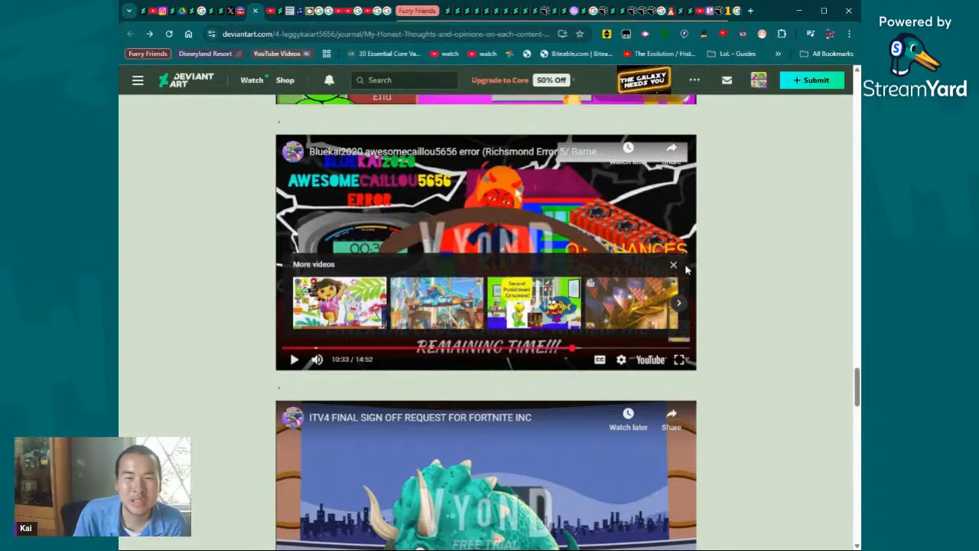
left_click(570, 241)
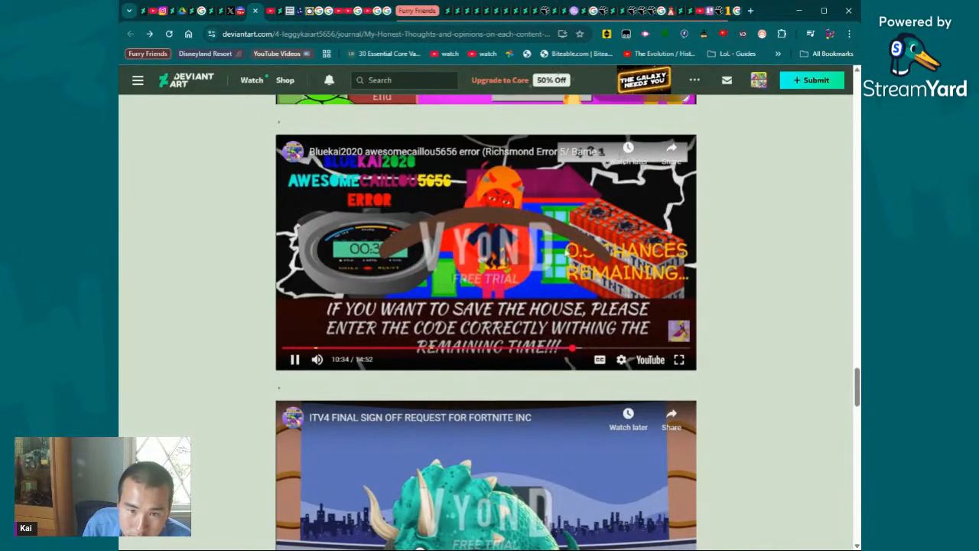
left_click(580, 351)
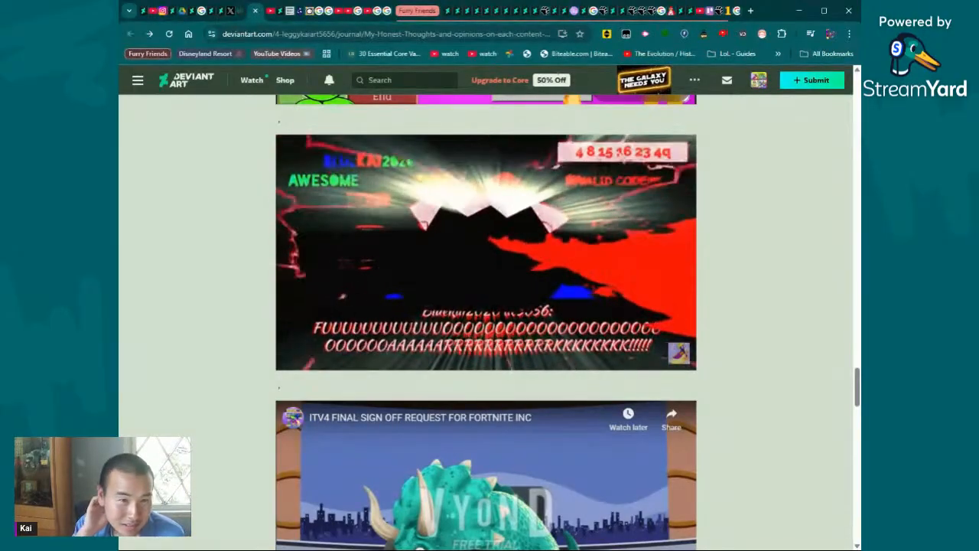
- Pause the Bluekai2020 error video at 10:56, replay that moment, and pause it again
scroll(528, 381, "up", 2)
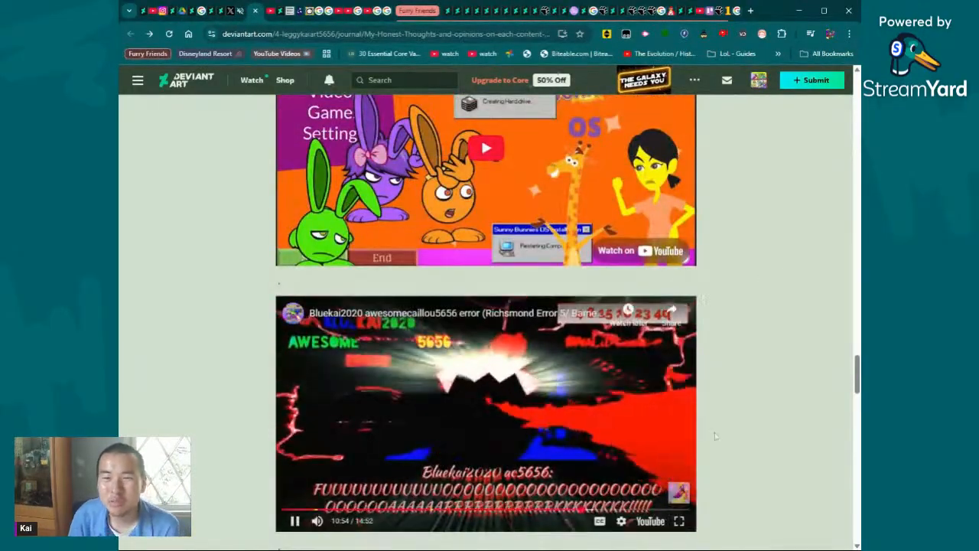
left_click(528, 381)
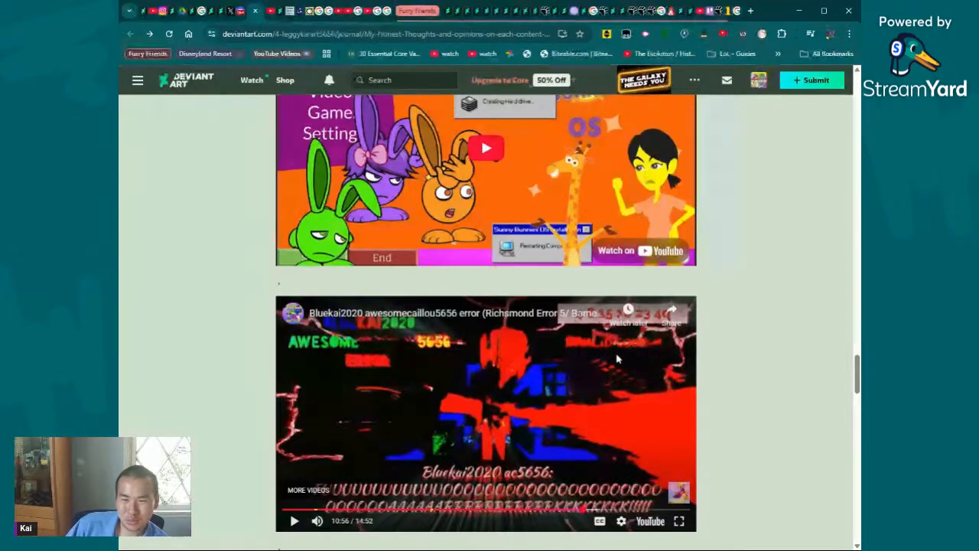
left_click(582, 509)
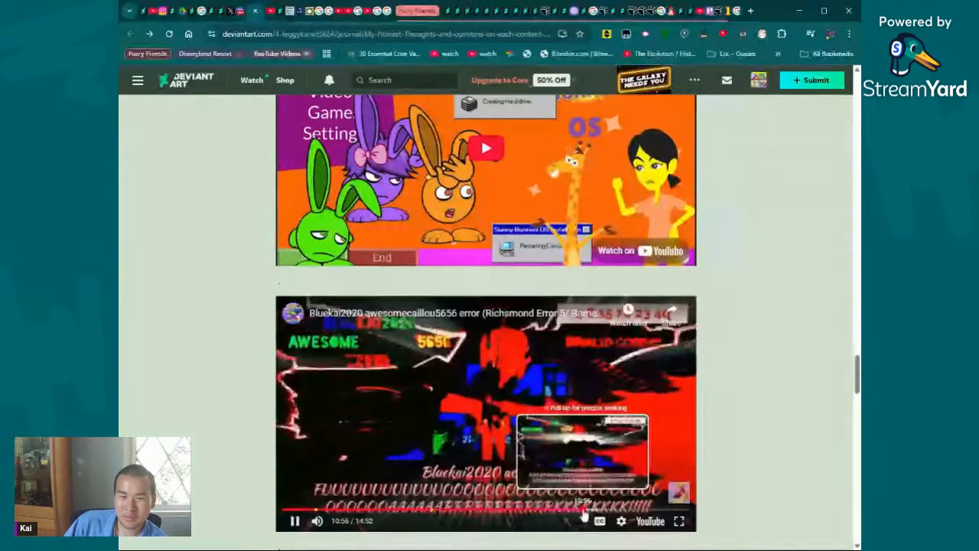
left_click_drag(583, 517, 579, 510)
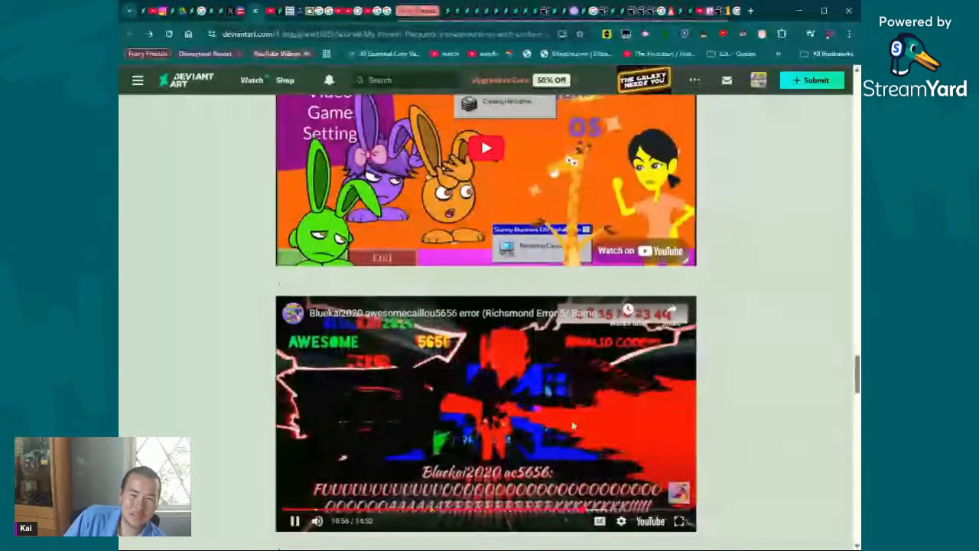
left_click(573, 426)
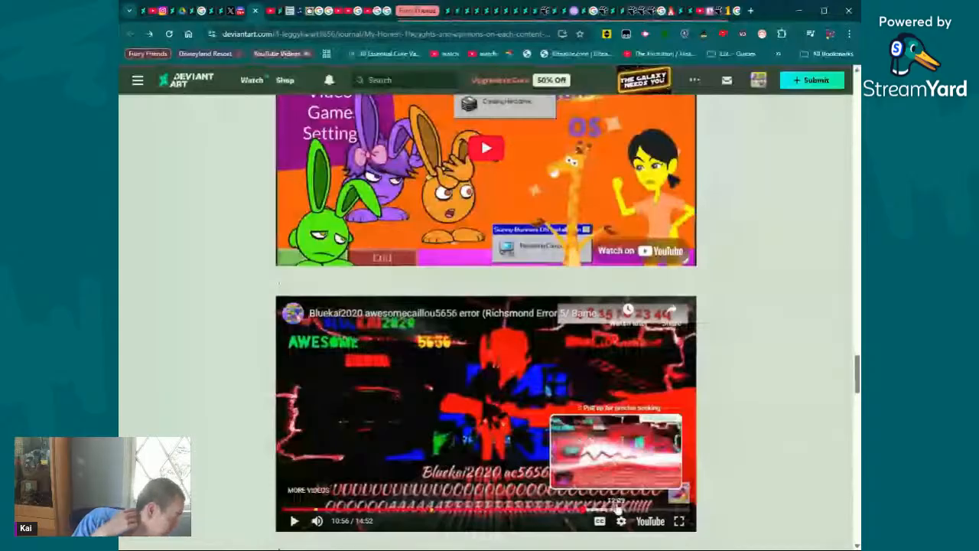
- Skip the Bluekai2020 error video to 12:09, play briefly, and return to about 12:07, leaving it paused
left_click(617, 508)
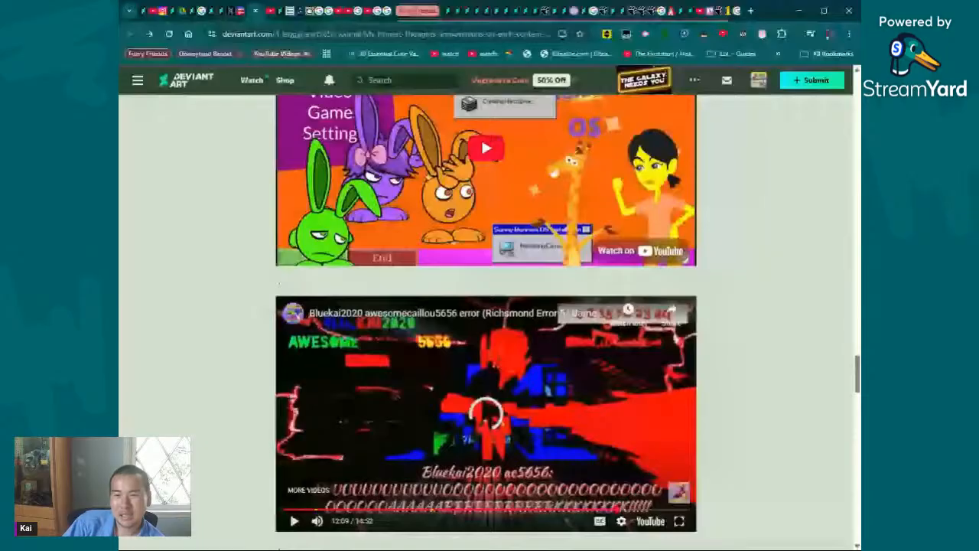
left_click(604, 389)
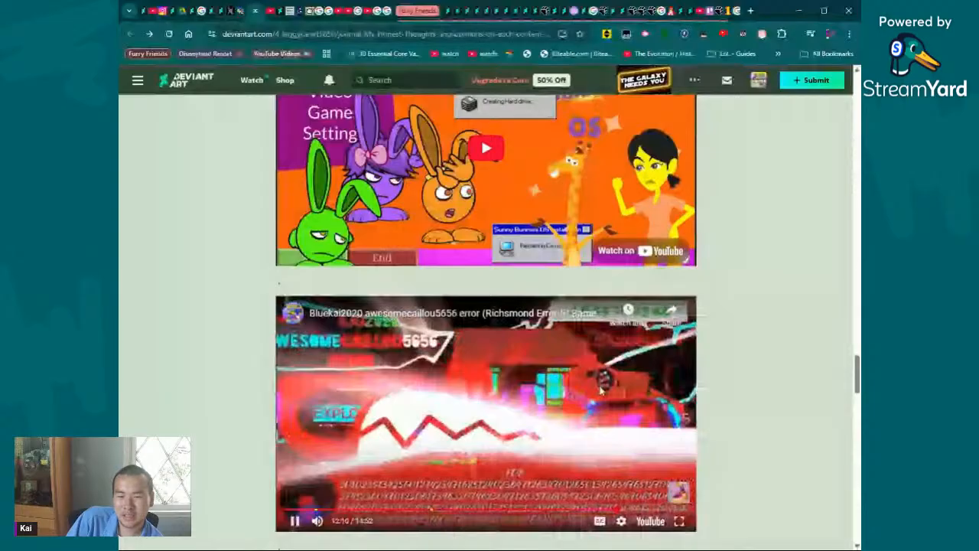
left_click(567, 461)
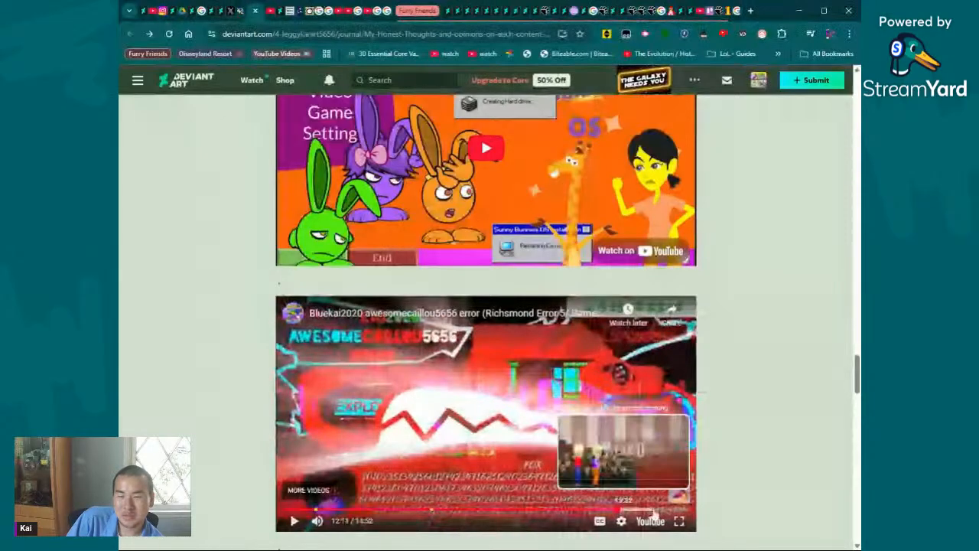
left_click(618, 511)
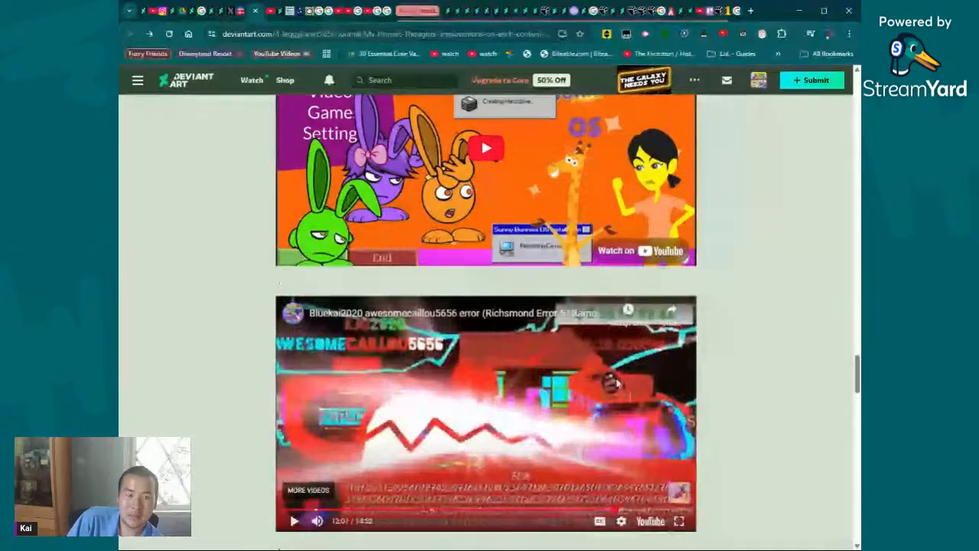
- Play the embedded "Sunny Bunnies OS (Operating System)" video from about 2:45 and highlight the journal passage from "turn off a device" to "the other character"
scroll(609, 383, "up", 2)
left_click(433, 362)
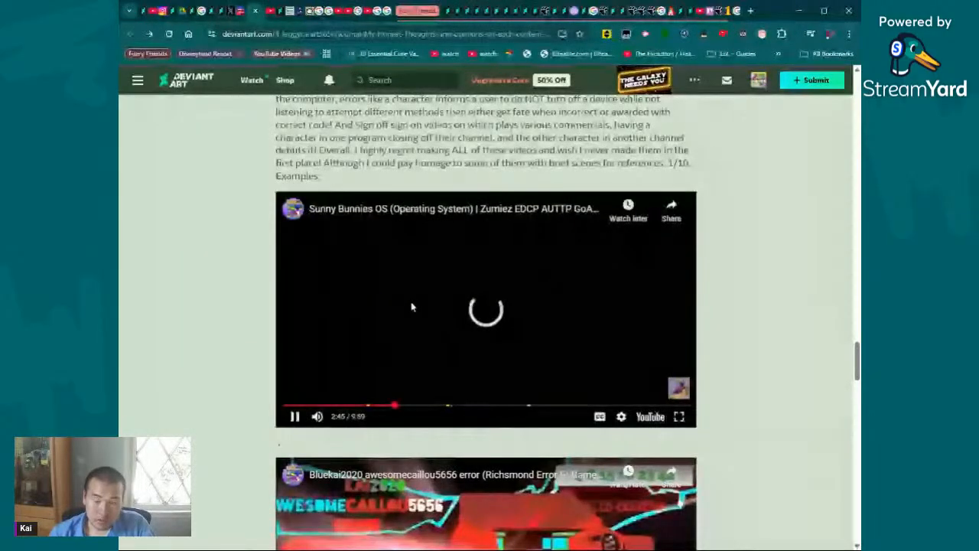
scroll(411, 307, "up", 2)
left_click_drag(547, 207, 617, 245)
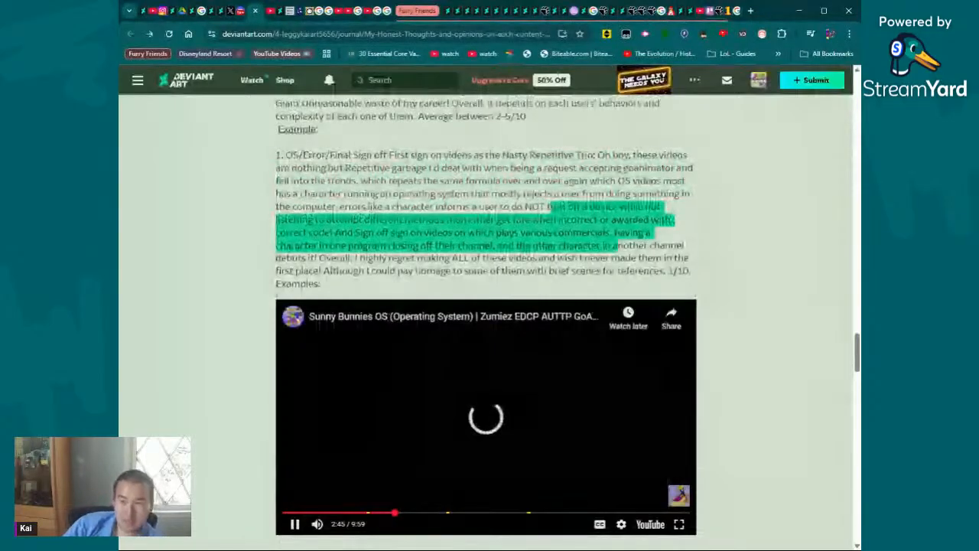
left_click_drag(618, 245, 601, 244)
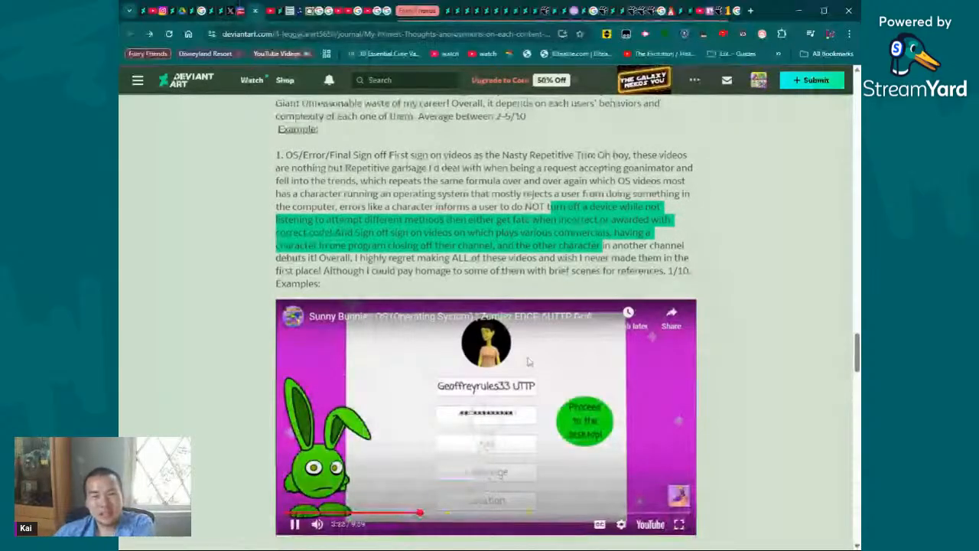
- Skim the journal back up to its introduction and favorites list, and return to the Sunny Bunnies OS example video
scroll(528, 361, "up", 5)
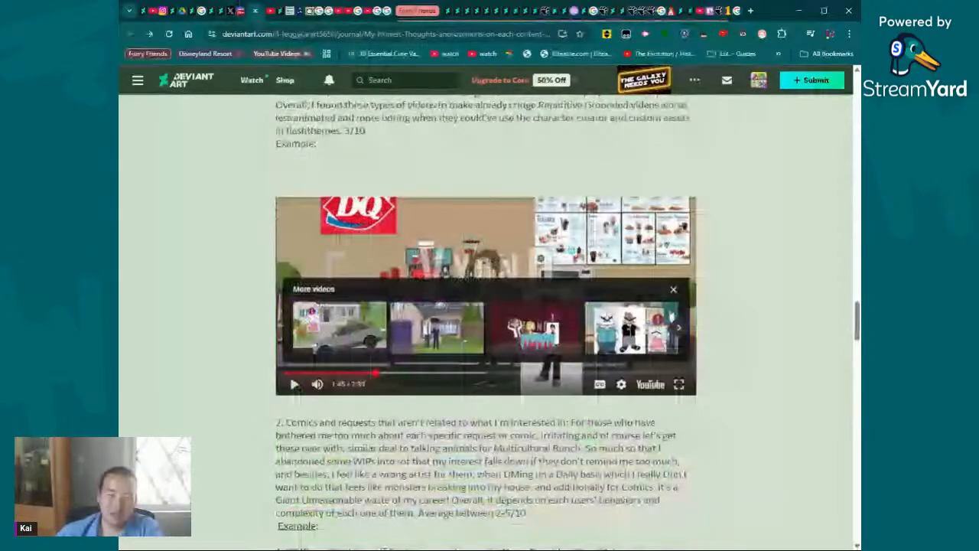
scroll(575, 313, "up", 10)
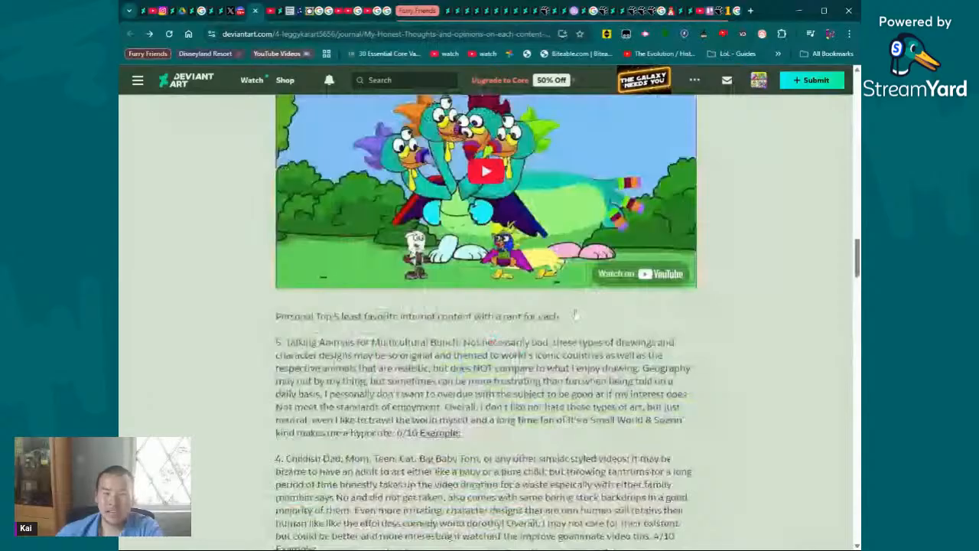
scroll(575, 315, "up", 2)
scroll(544, 378, "up", 3)
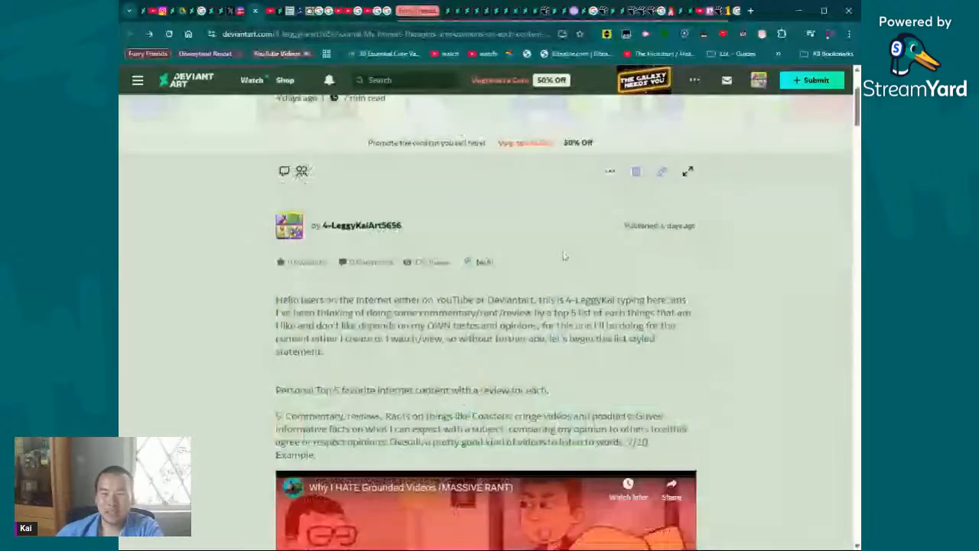
scroll(564, 256, "down", 12)
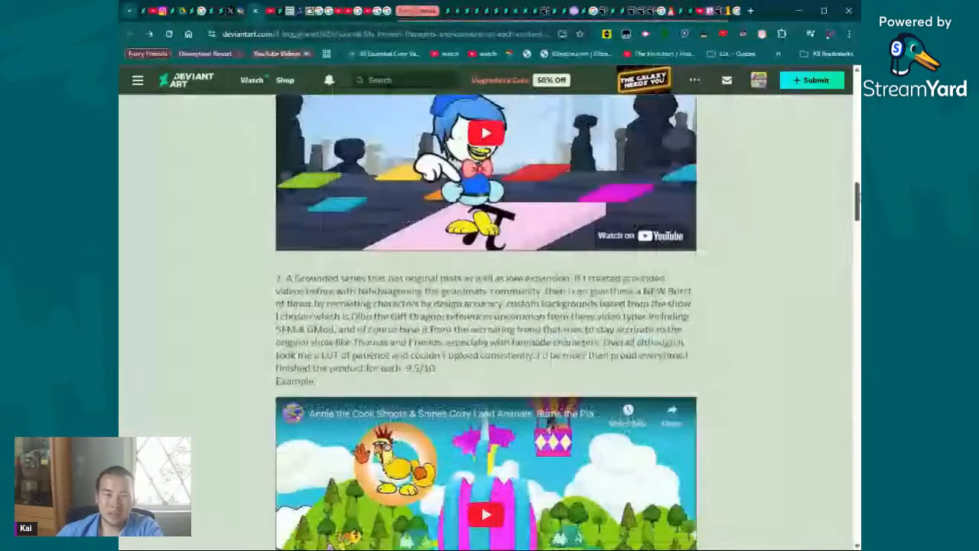
left_click_drag(857, 199, 853, 352)
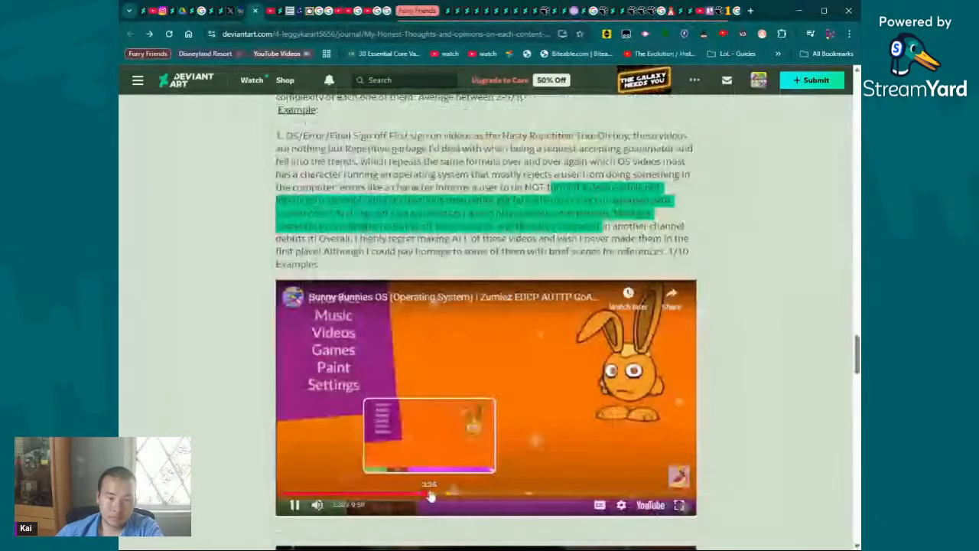
- Skip the Sunny Bunnies OS video ahead in stages to the Welcome screen at 5:41, leaving it paused
left_click(430, 496)
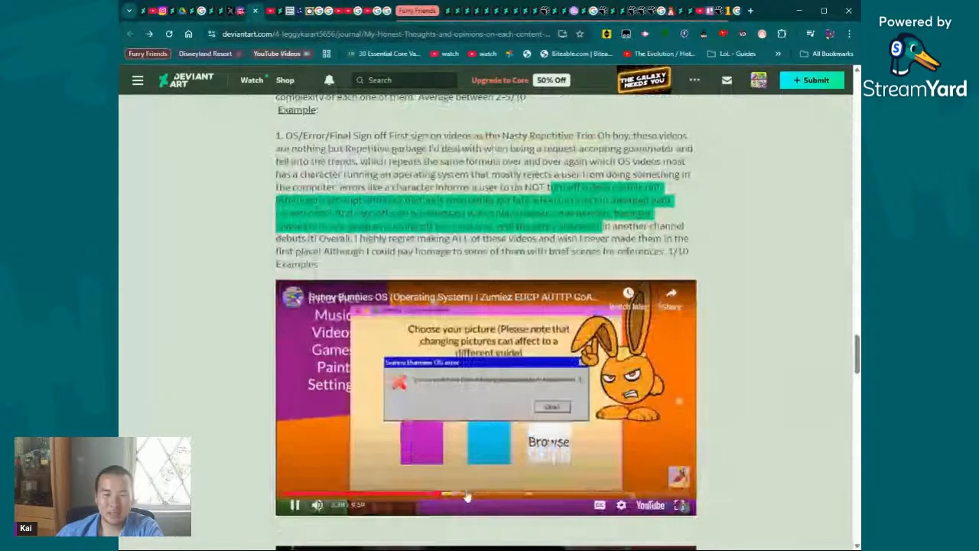
left_click(470, 501)
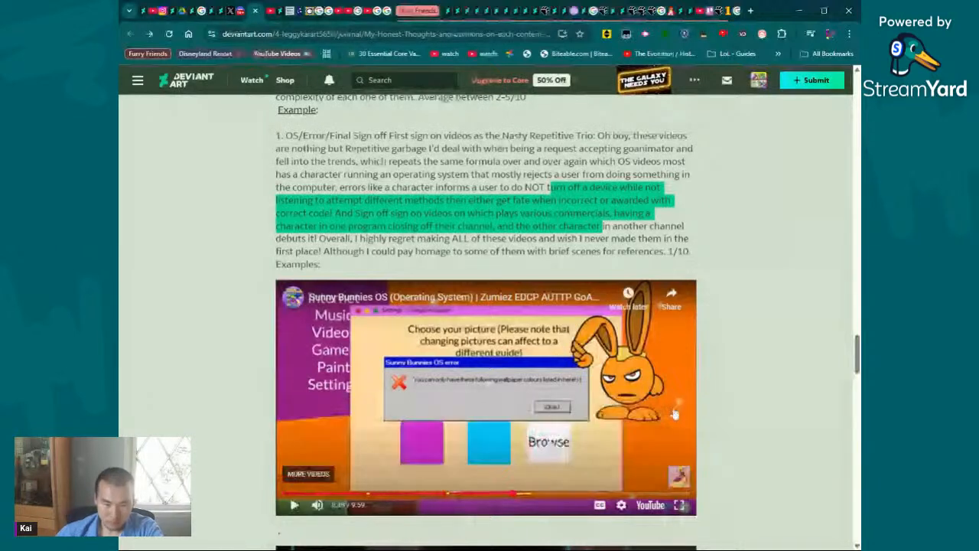
left_click(516, 496)
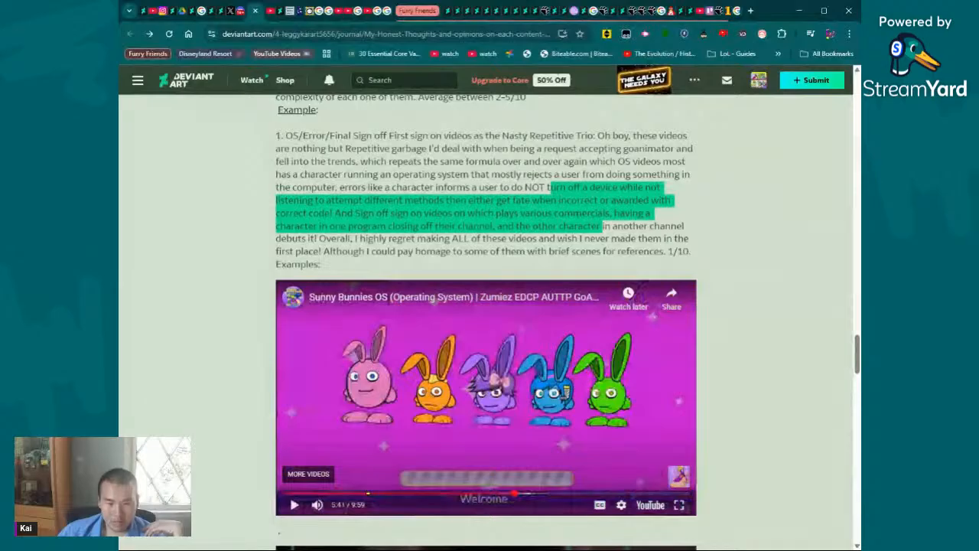
- Compare the paused video's crash screen at about 4:31 with its Welcome screen, ending at 5:38
left_click(467, 498)
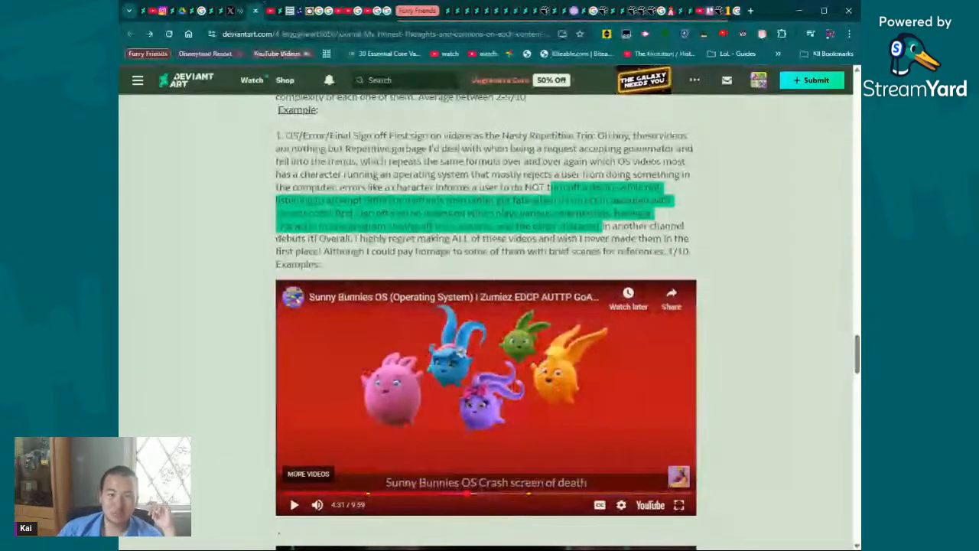
left_click(513, 498)
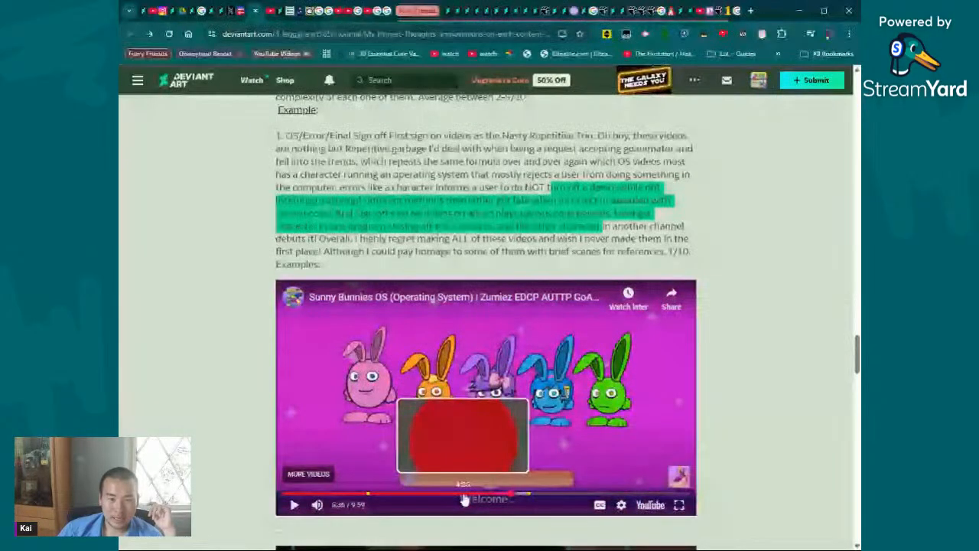
left_click(464, 499)
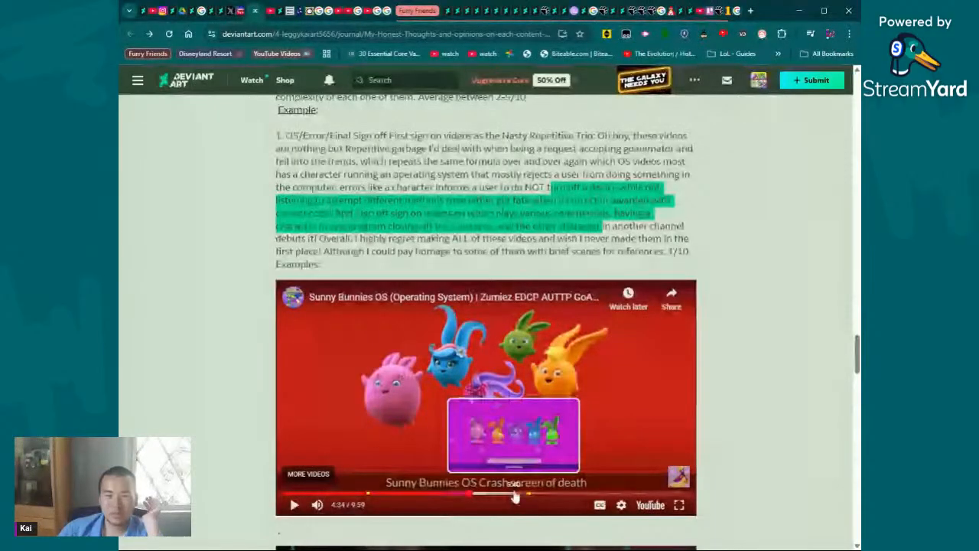
left_click_drag(516, 496, 514, 494)
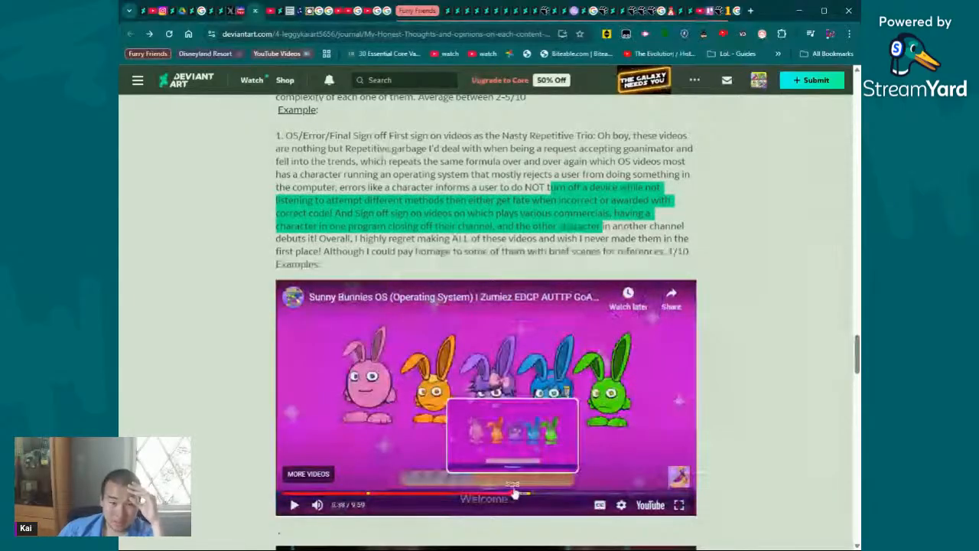
- Look over the remaining example videos and the journal's closing statement about opinions and future content
scroll(569, 369, "down", 4)
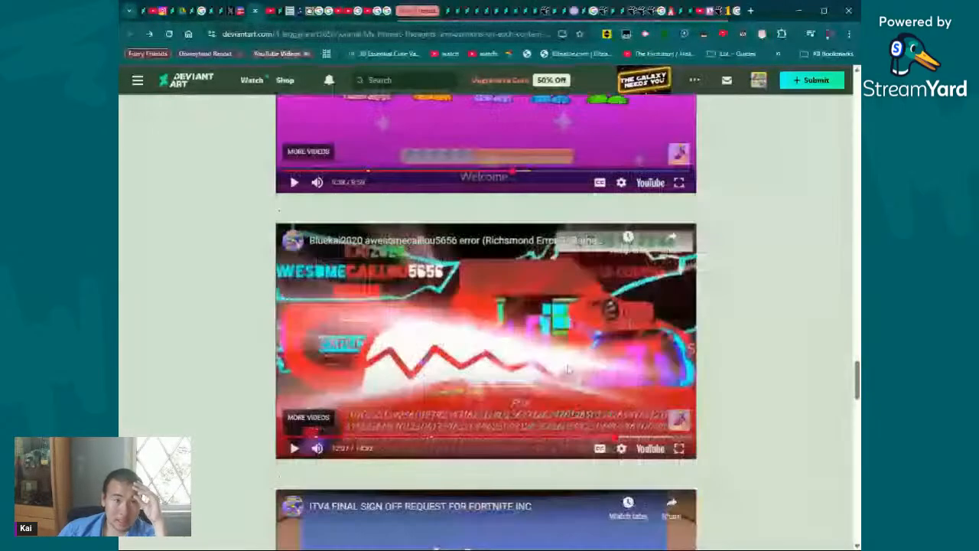
scroll(569, 370, "down", 7)
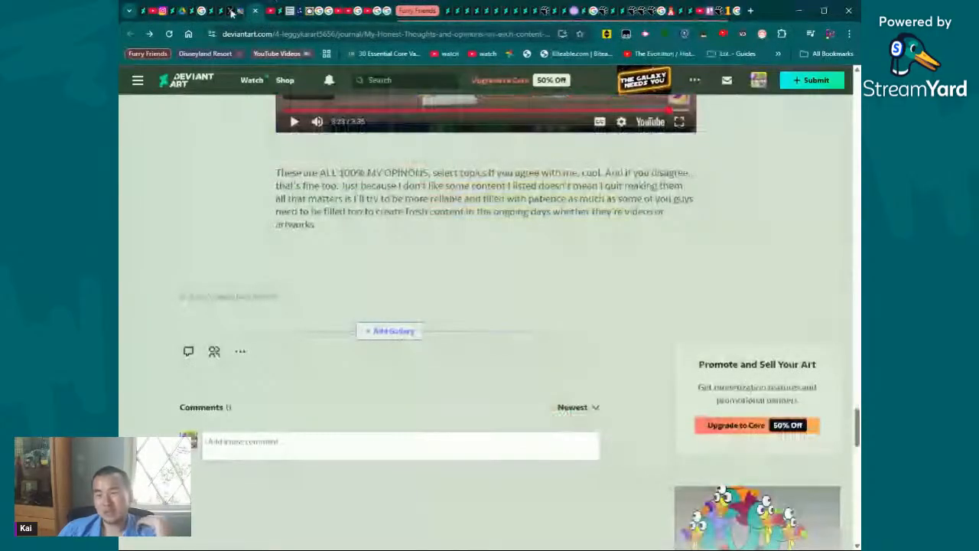
scroll(390, 181, "up", 7)
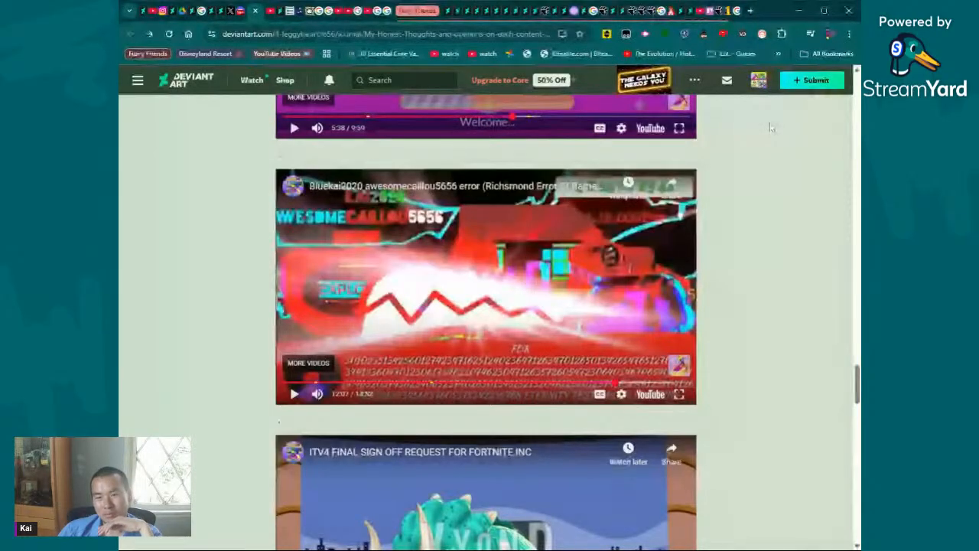
scroll(771, 138, "up", 4)
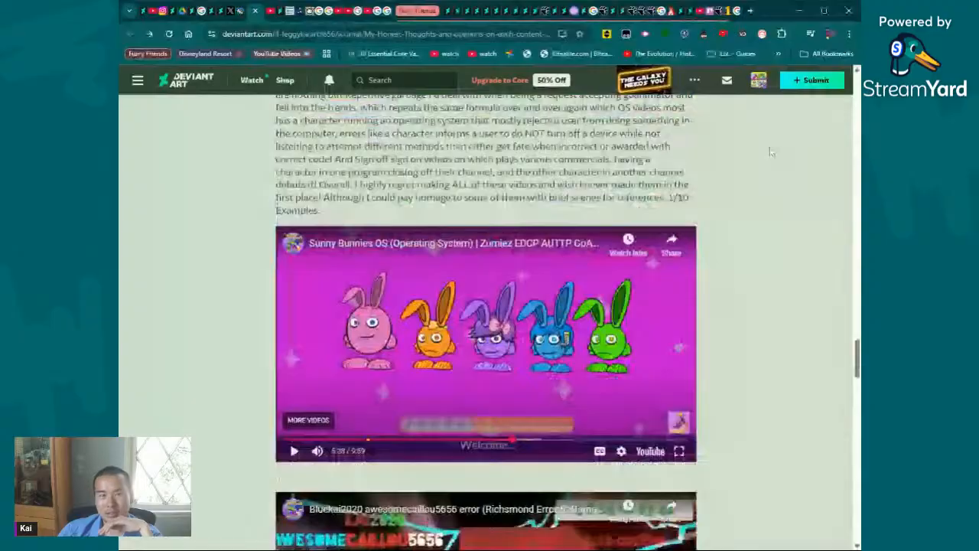
scroll(771, 152, "down", 3)
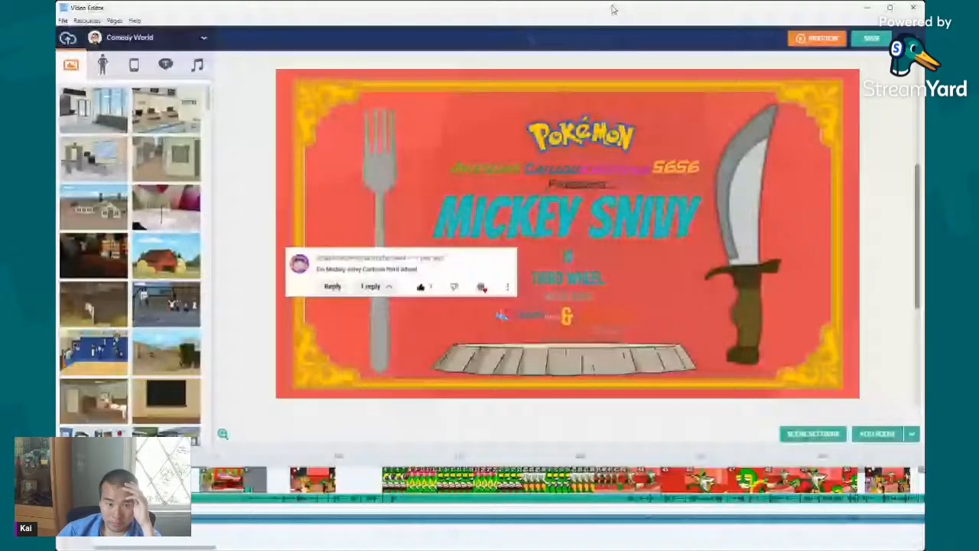
- Switch to the Video Editor, resize its window, and bring up the final scenes of the Mickey Snivy project's timeline
left_click_drag(924, 126, 872, 125)
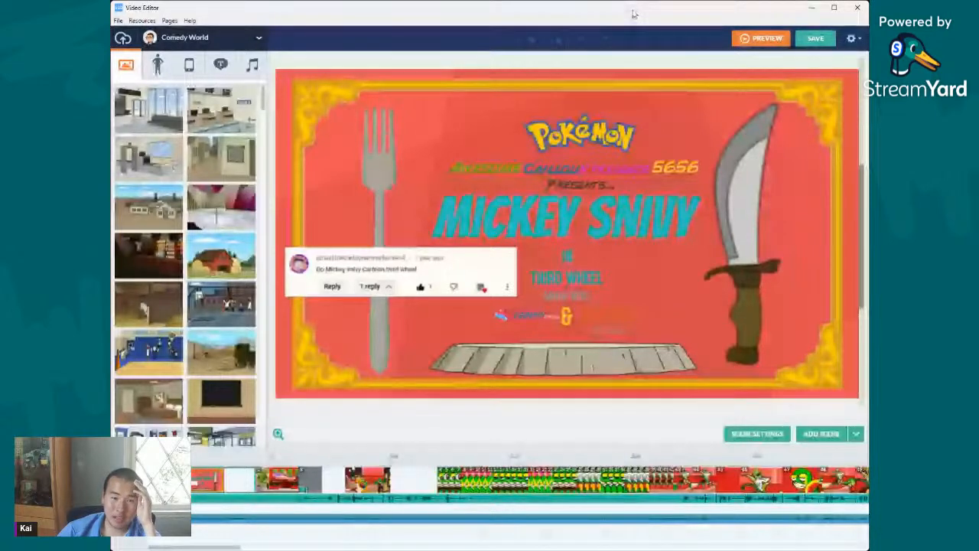
left_click_drag(616, 2, 624, 12)
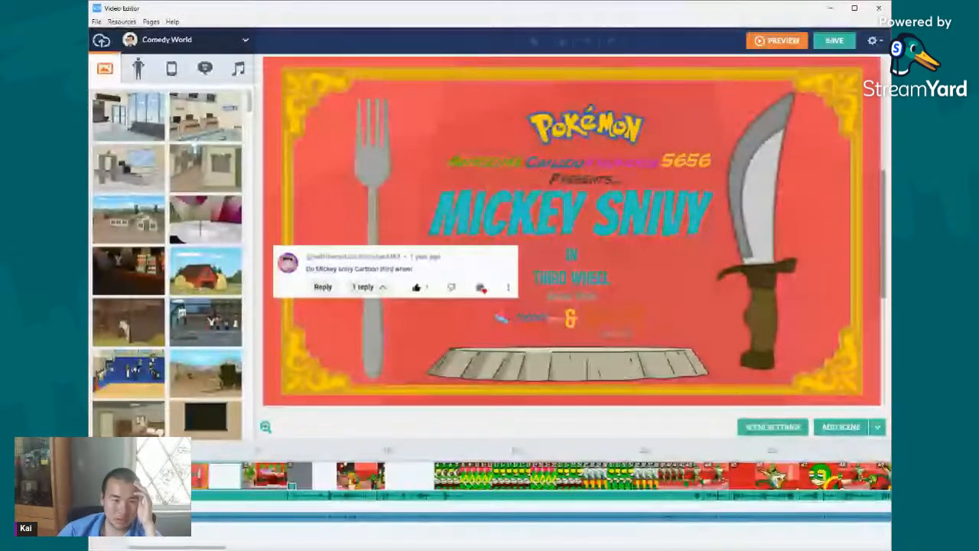
left_click_drag(162, 547, 374, 545)
- Look through the final kitchen scenes featuring the green snake chef and the white-coated chef at the oven
left_click(472, 477)
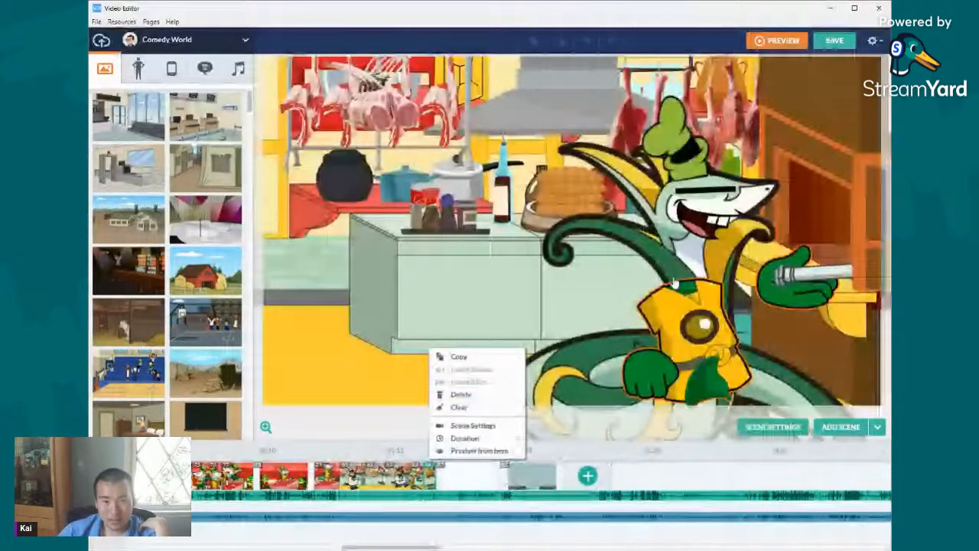
left_click(675, 283)
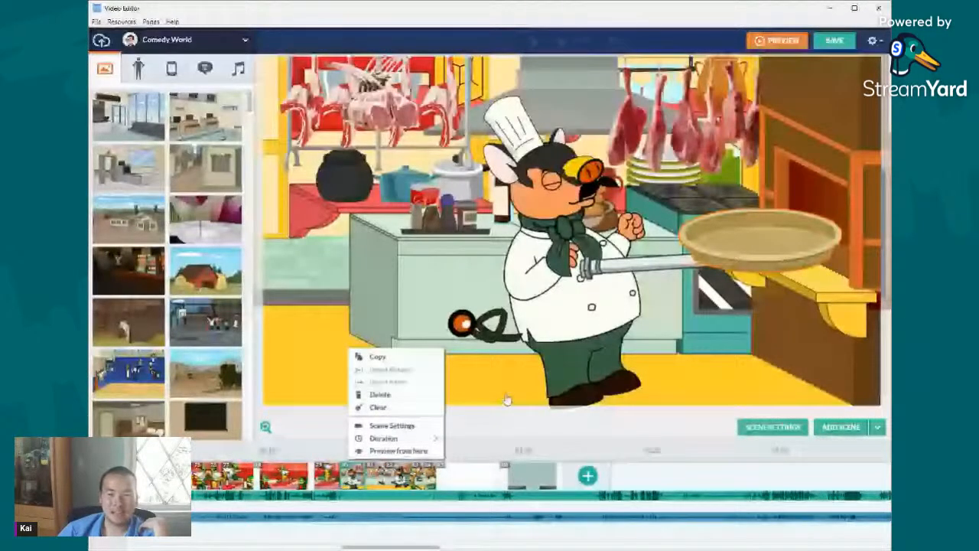
left_click(376, 475)
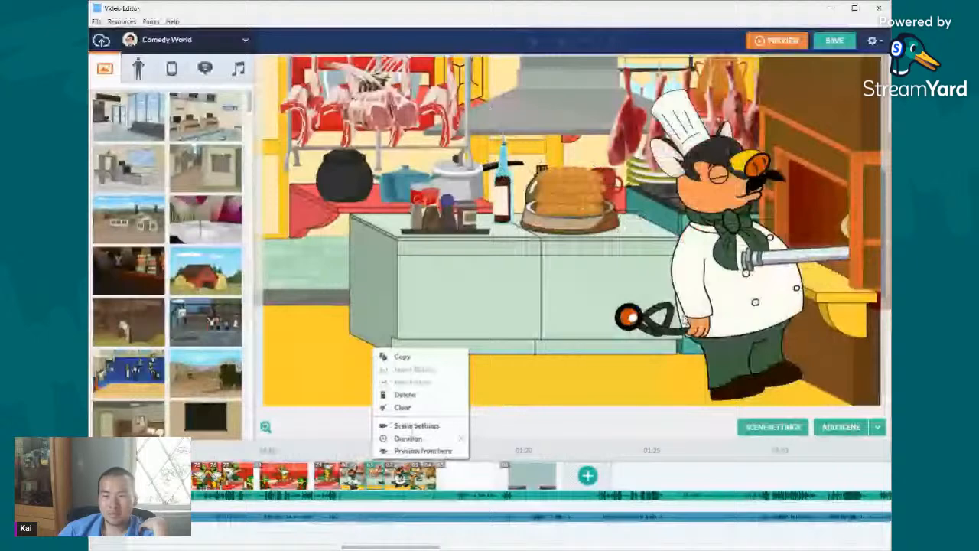
left_click(422, 450)
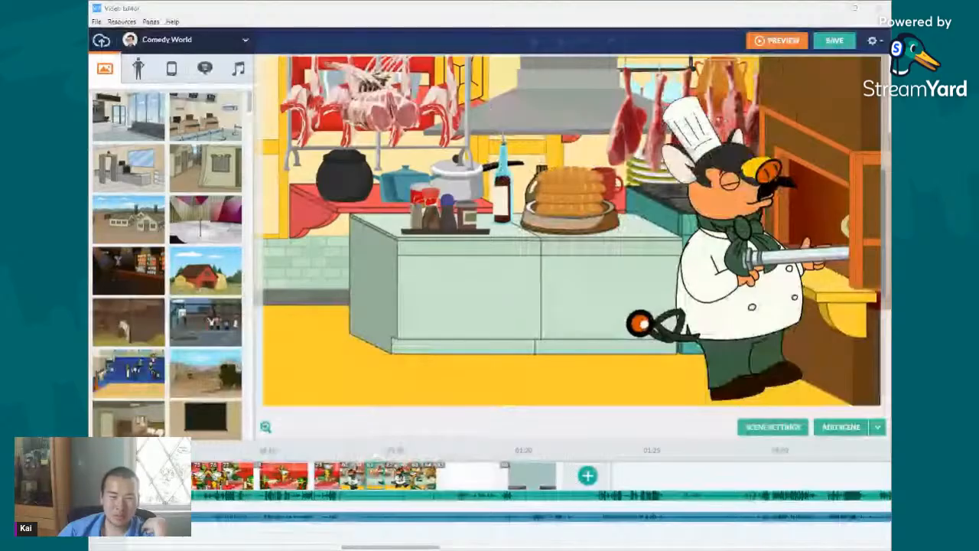
- Compare the snake chef's last two oven scenes, examining the pan's motion path and the oven area beyond the stage edge
right_click(455, 476)
mouse_move(467, 438)
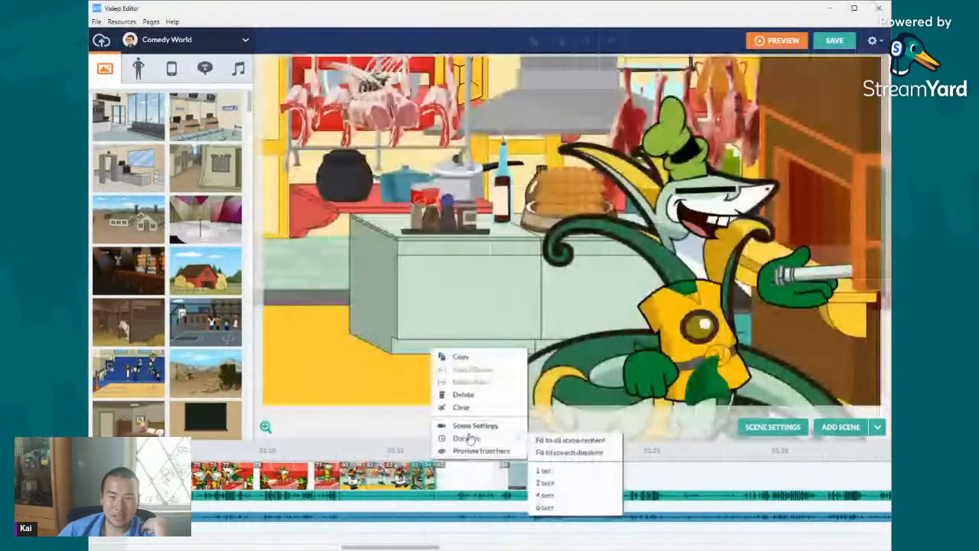
left_click_drag(689, 405, 784, 407)
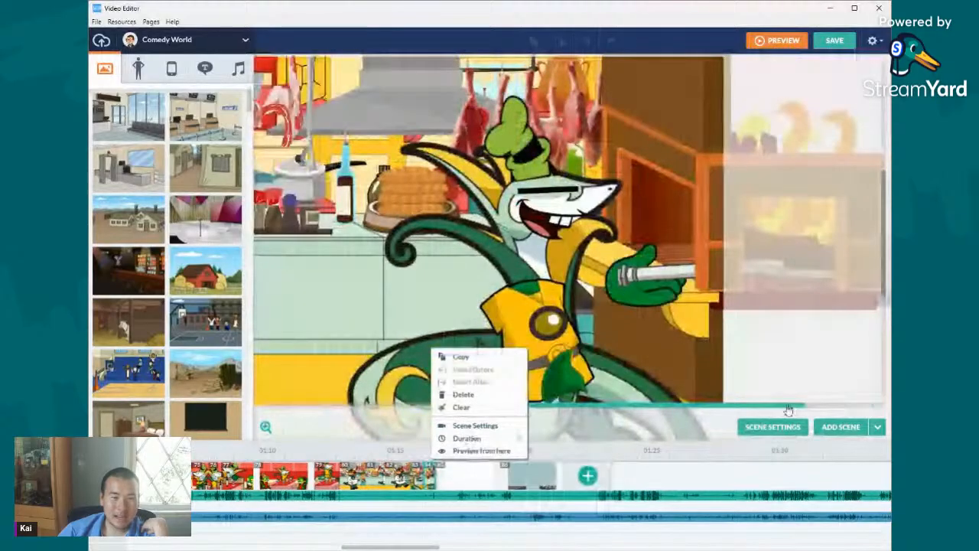
left_click(418, 483)
right_click(419, 483)
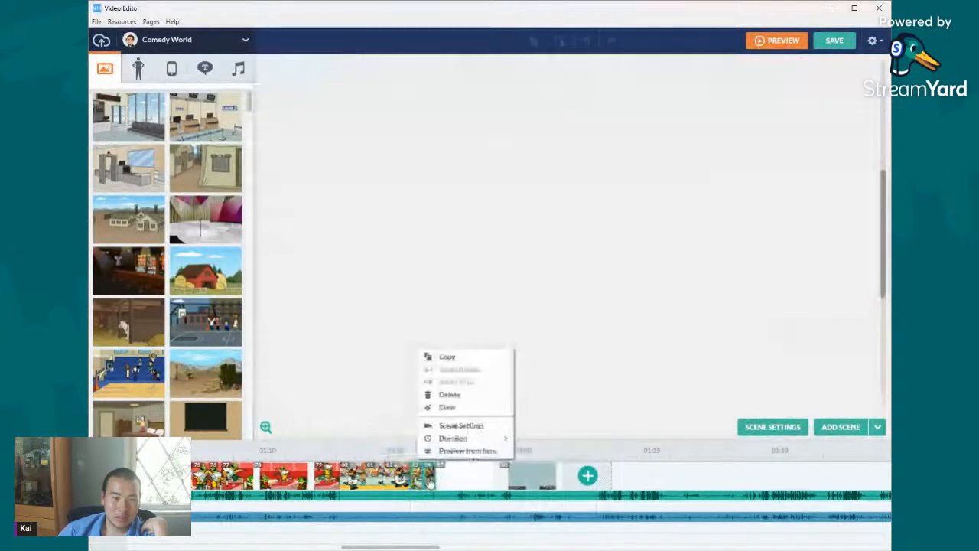
left_click(619, 262)
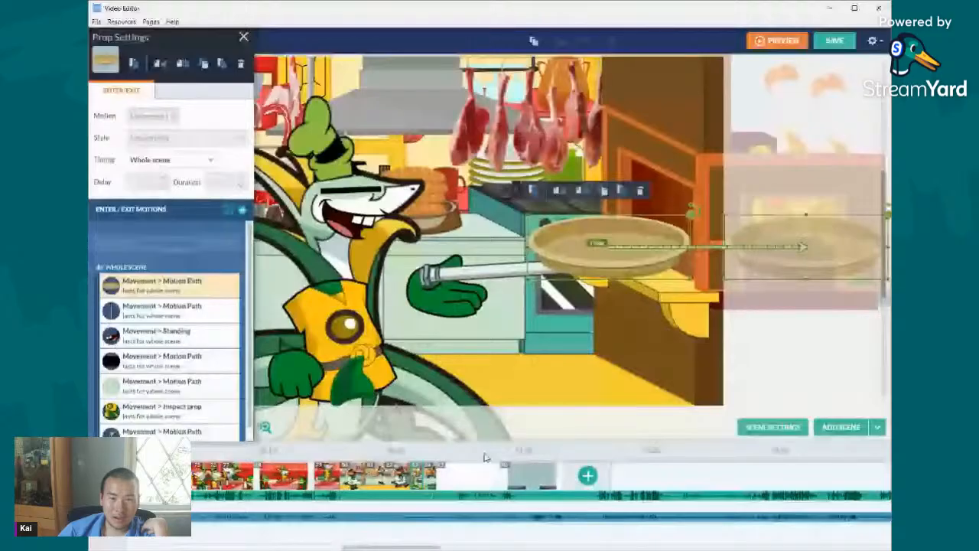
right_click(433, 470)
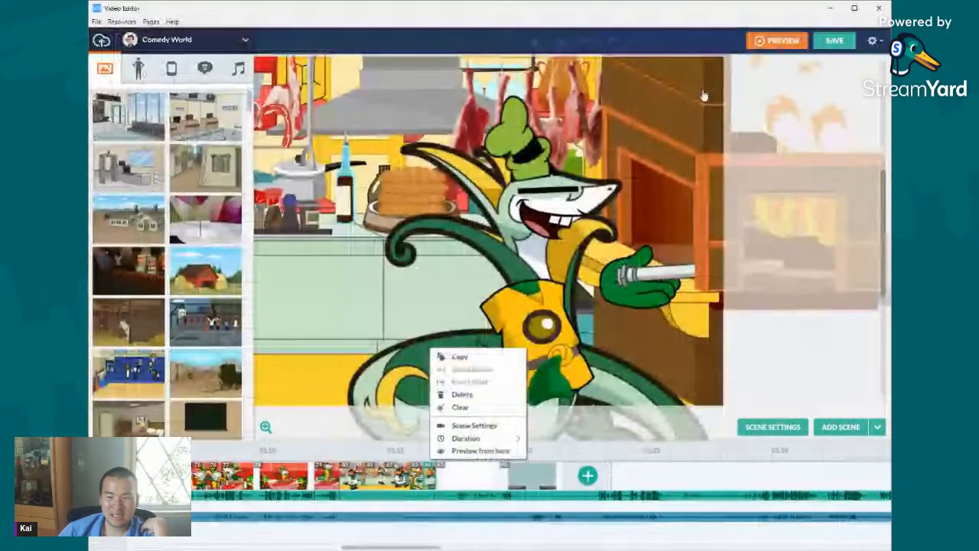
left_click(736, 89)
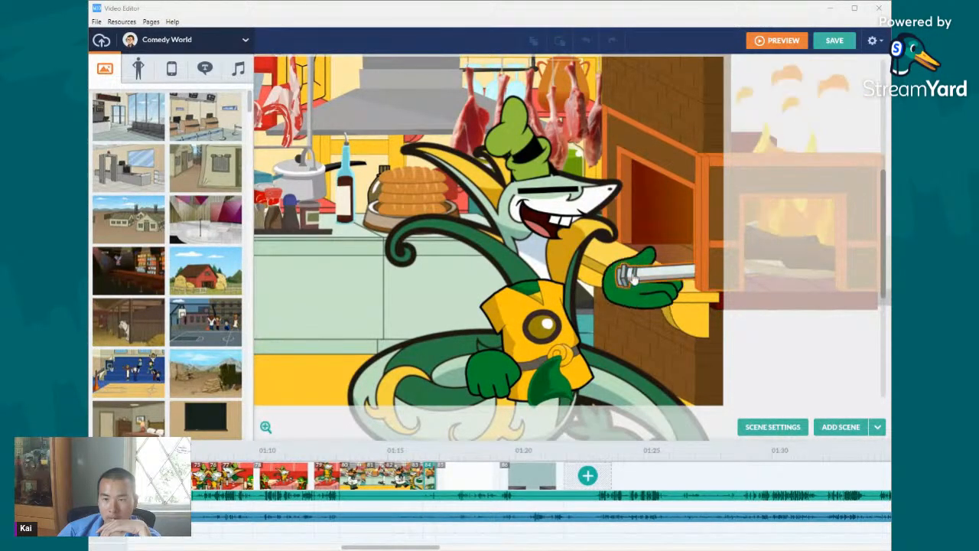
- Change the pose of the snake chef's yellow-vested body to the raised-fist gesture
left_click(644, 312)
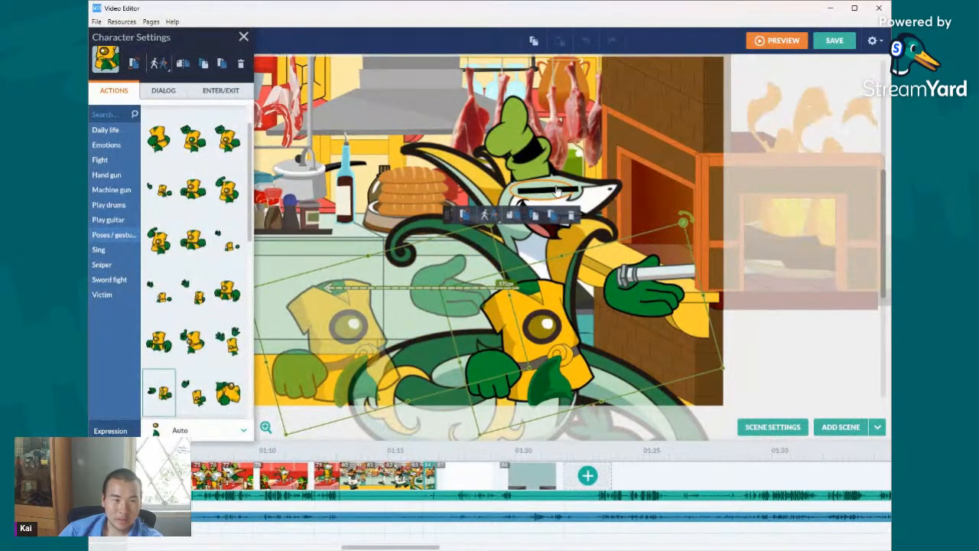
left_click(201, 144)
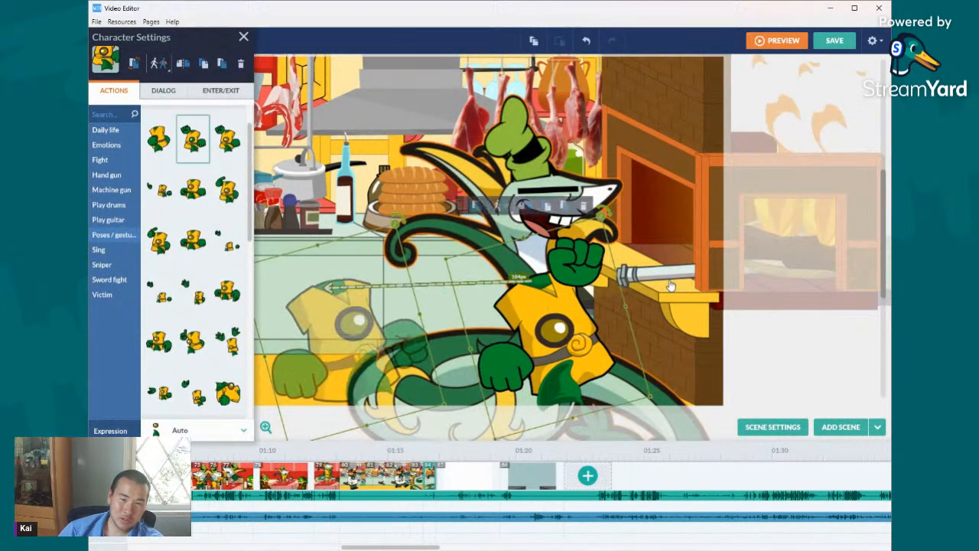
- Select the pan handle, pan, log and flames together and shift them towards the snake chef's fist
left_click(788, 277)
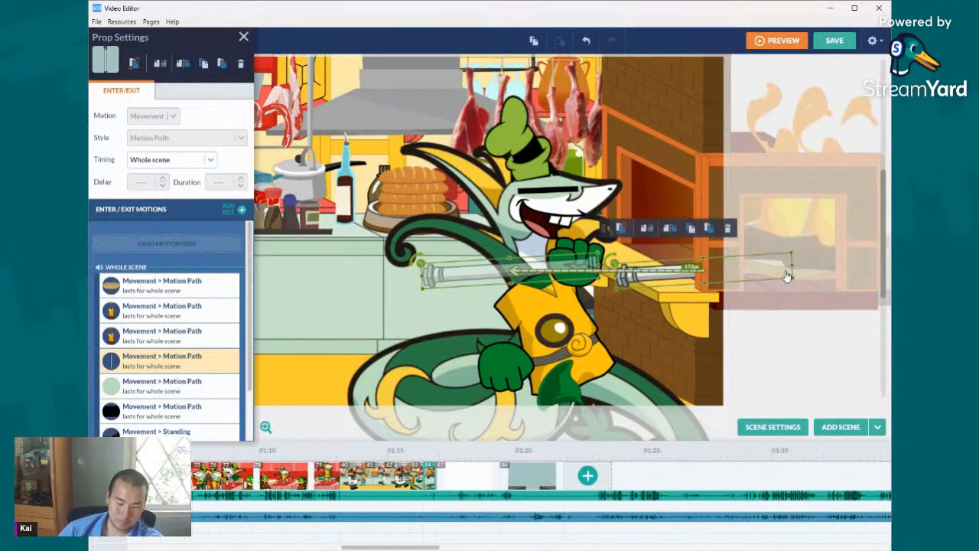
left_click(788, 277)
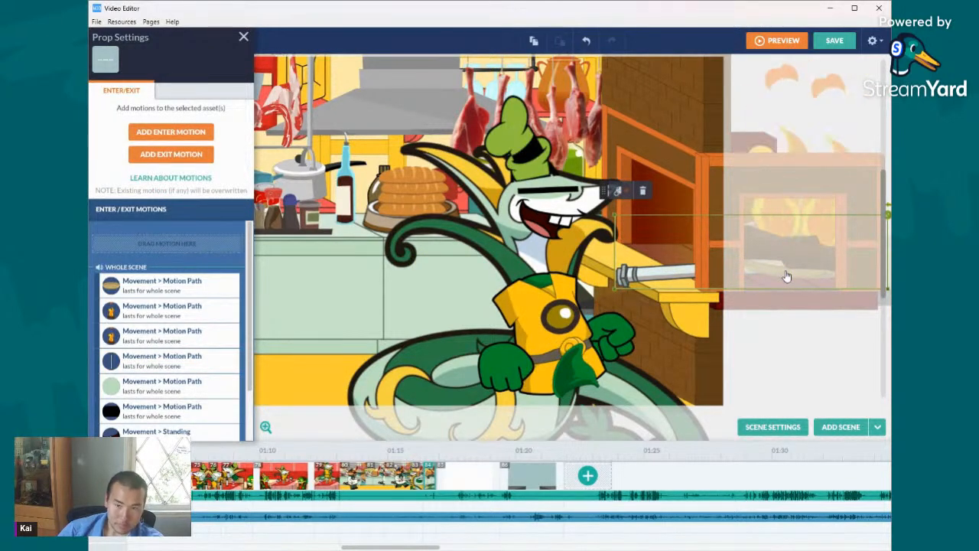
left_click_drag(802, 252, 824, 260)
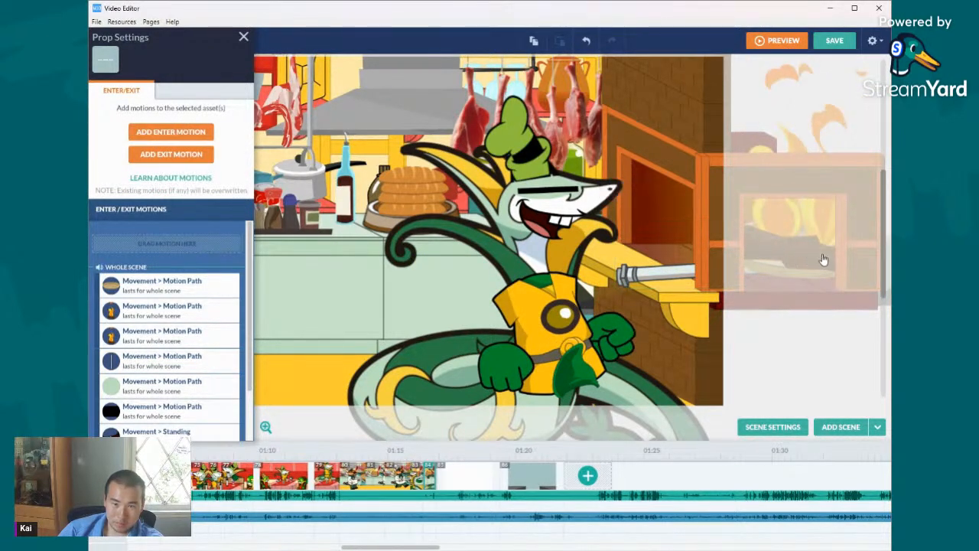
left_click(831, 263)
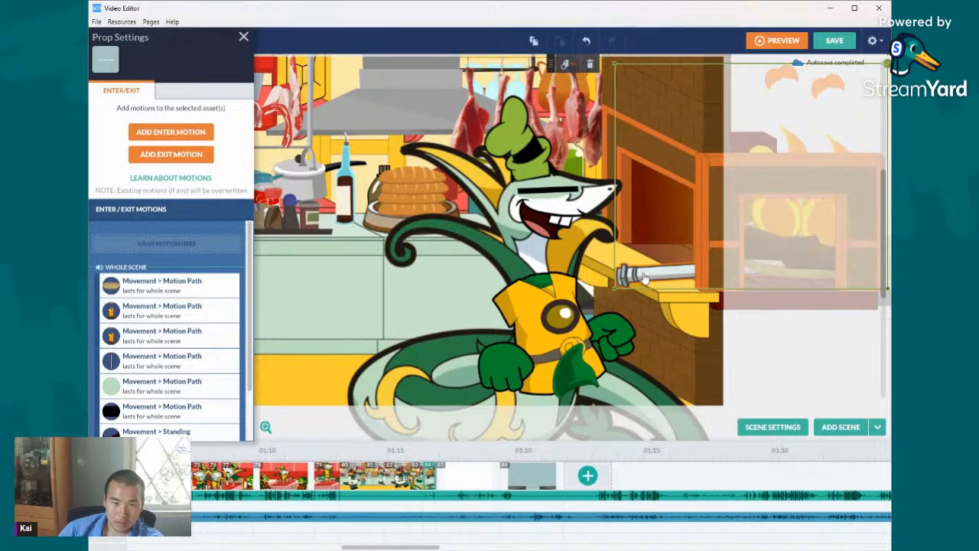
left_click_drag(648, 283, 621, 275)
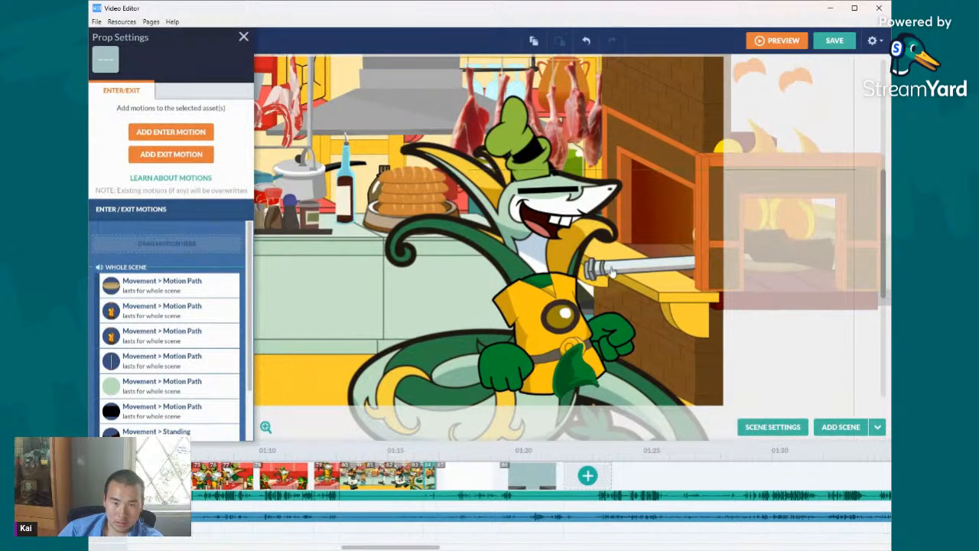
- Change the action of the snake chef's yellow-vested body to the neighbouring raised-fist pose in the Poses / gestures set
left_click(534, 305)
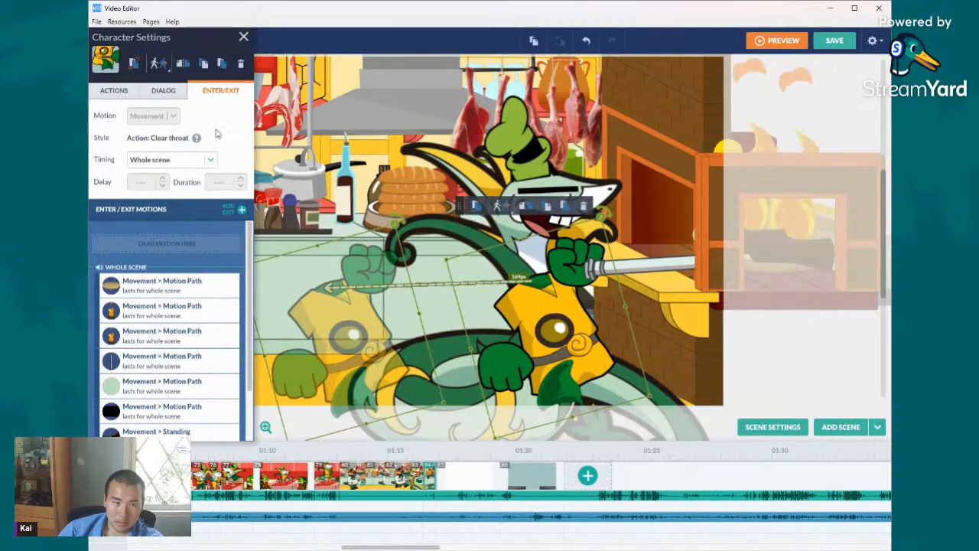
left_click(121, 90)
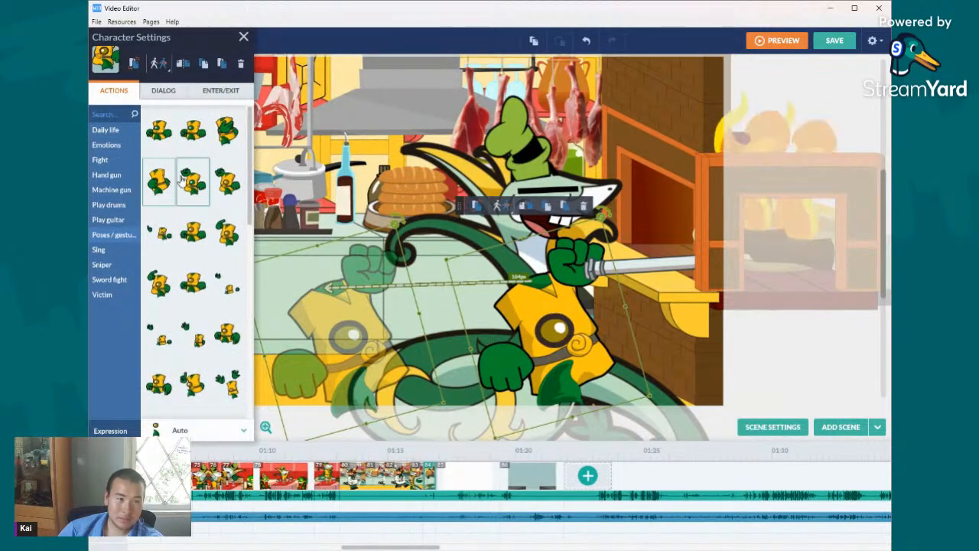
left_click(227, 180)
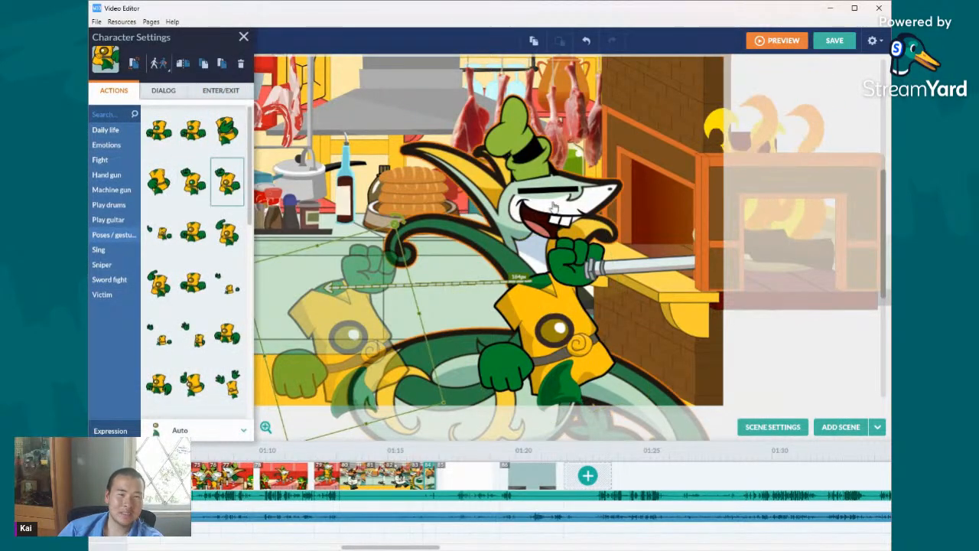
- Select the pan handle with the pan, log and flames, and move them closer so the handle sits in the chef's fist
left_click(502, 135)
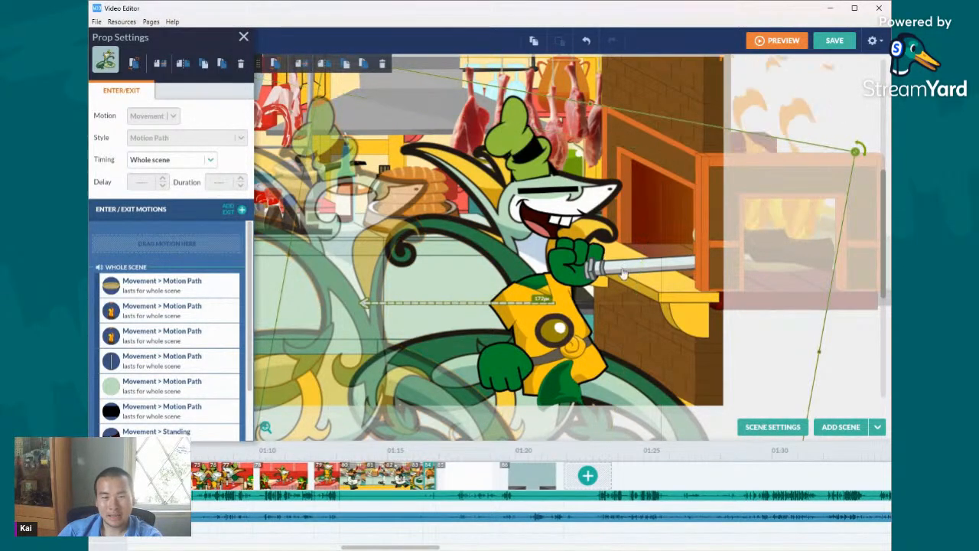
left_click(677, 272)
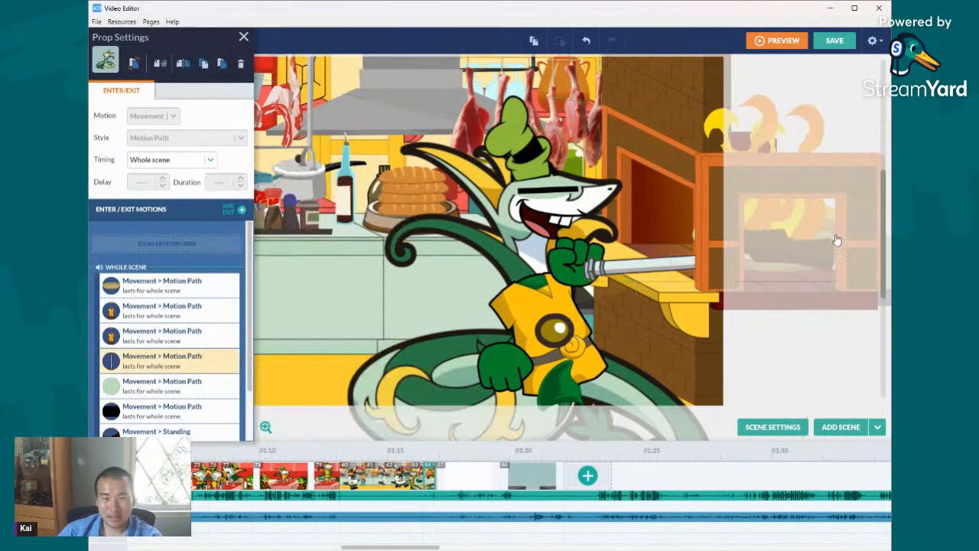
left_click(782, 246)
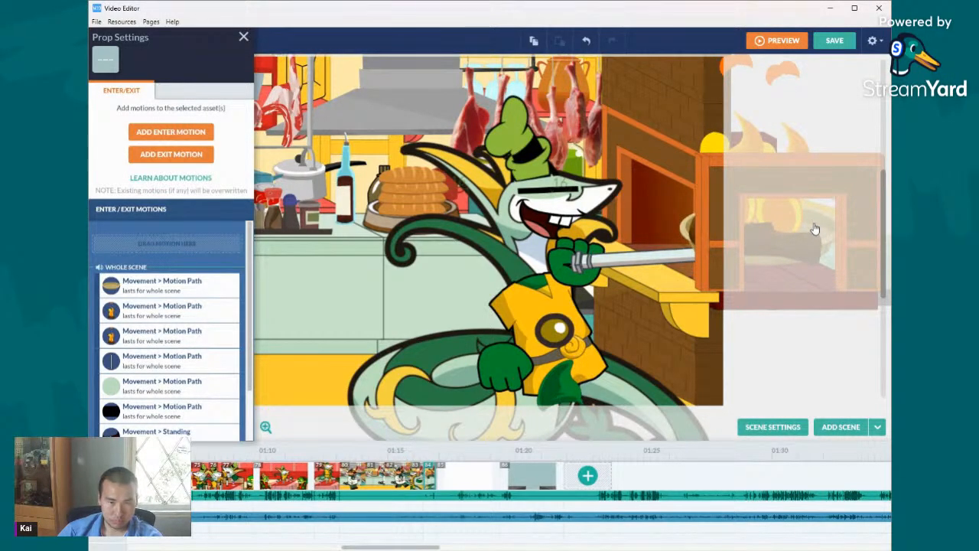
left_click(814, 227)
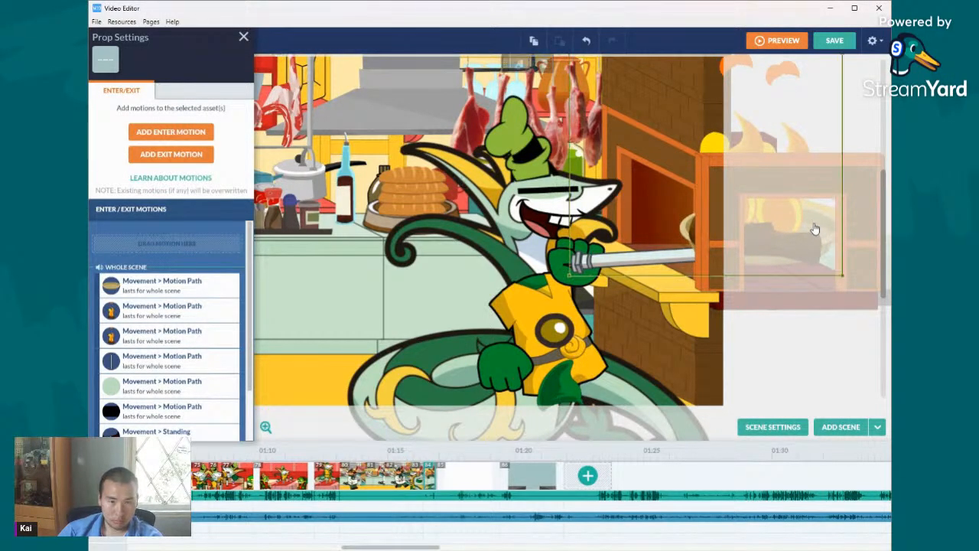
left_click(244, 36)
left_click(803, 121)
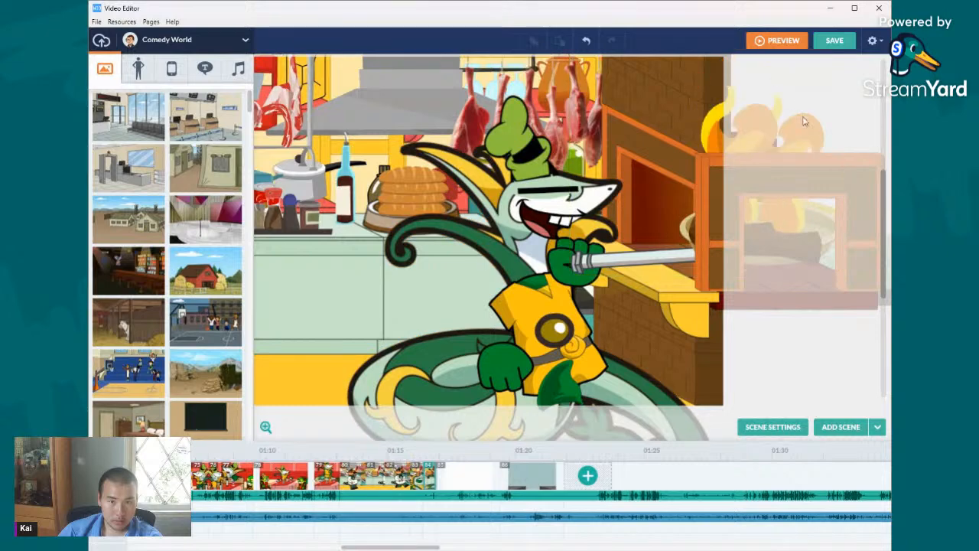
- Search all themes for "smoke" props
left_click(691, 109)
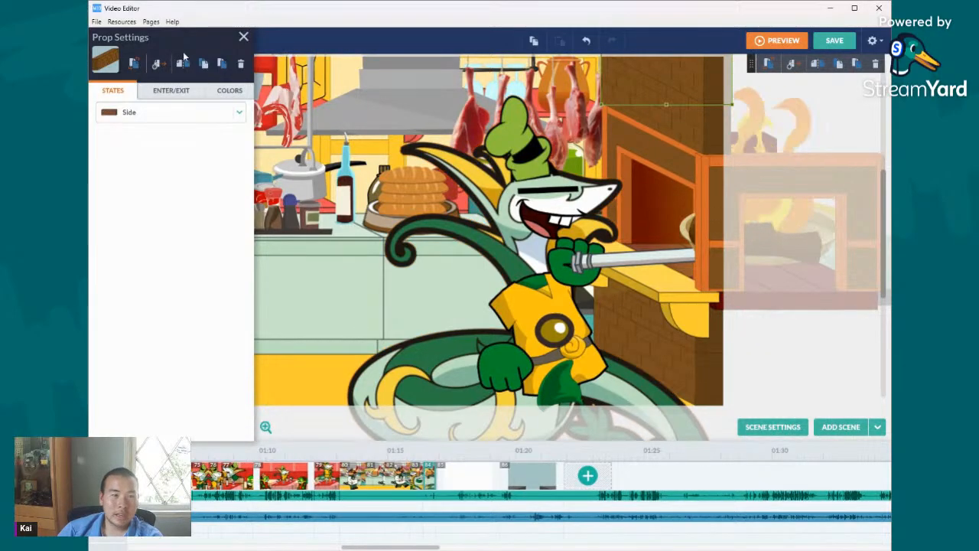
left_click(244, 37)
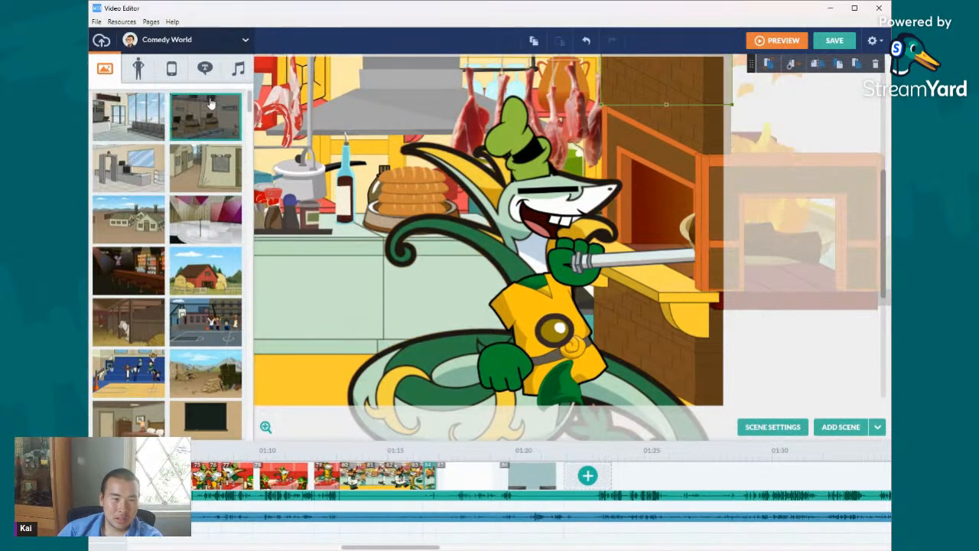
left_click(185, 43)
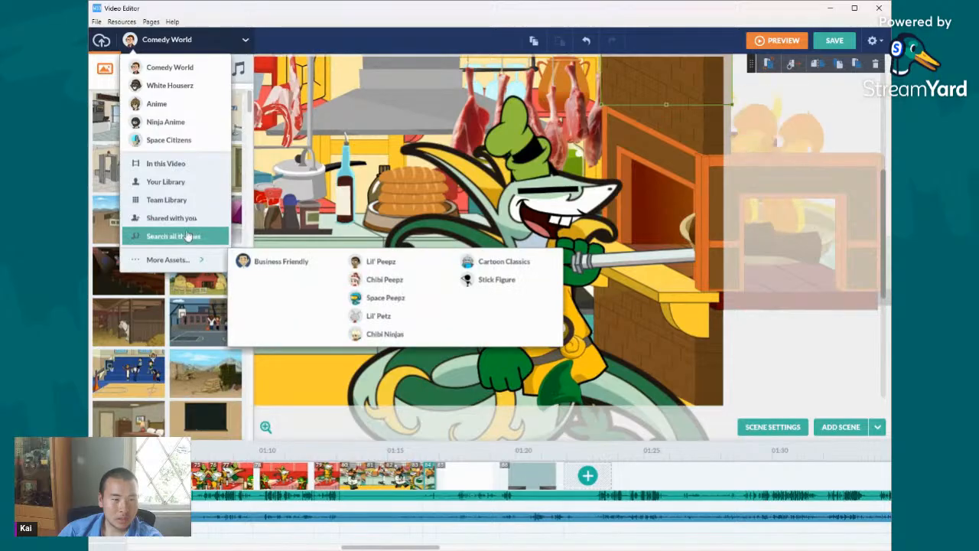
left_click(172, 236)
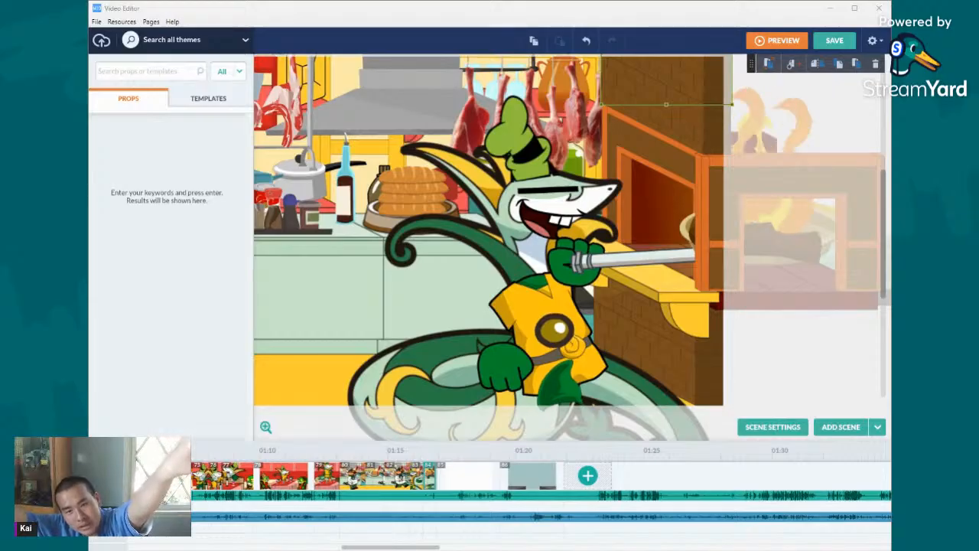
left_click(174, 68)
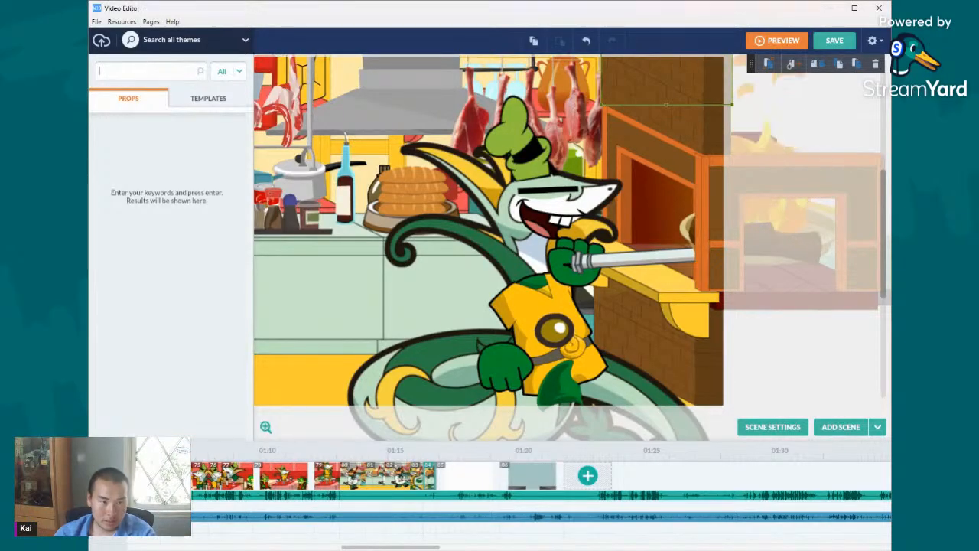
type("smoke")
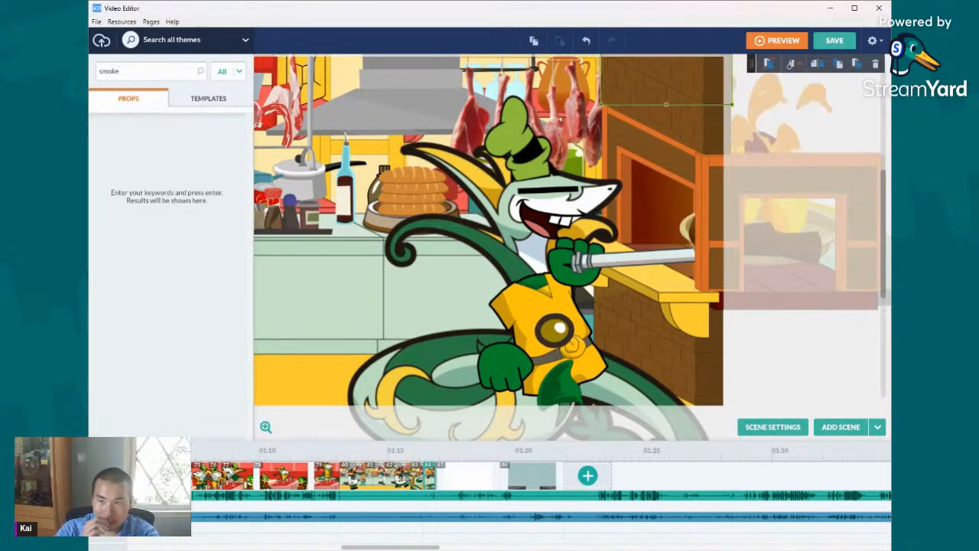
key("Return")
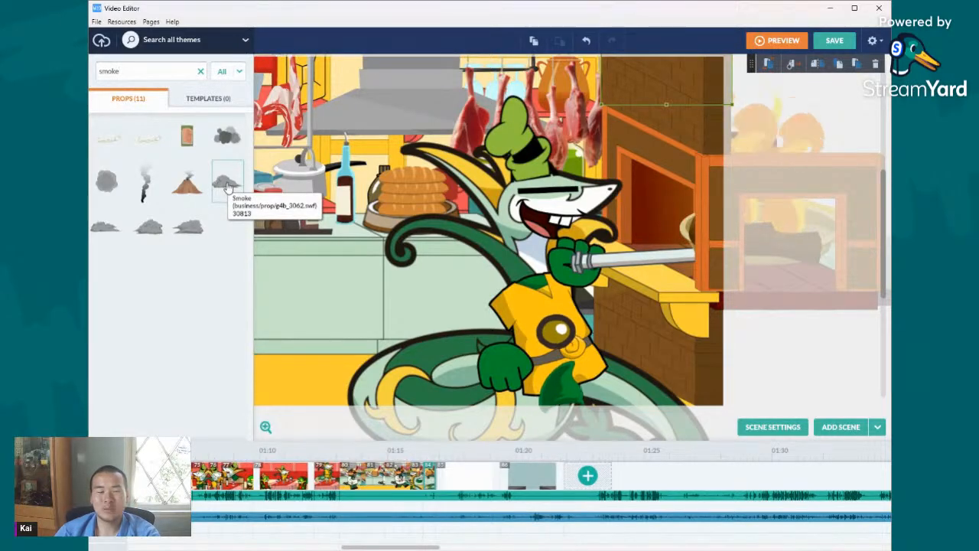
- Add the rising dark smoke prop above the burning pan beyond the stage edge, then enlarge, tilt and position it over the flames
left_click_drag(142, 201, 773, 185)
left_click(774, 186)
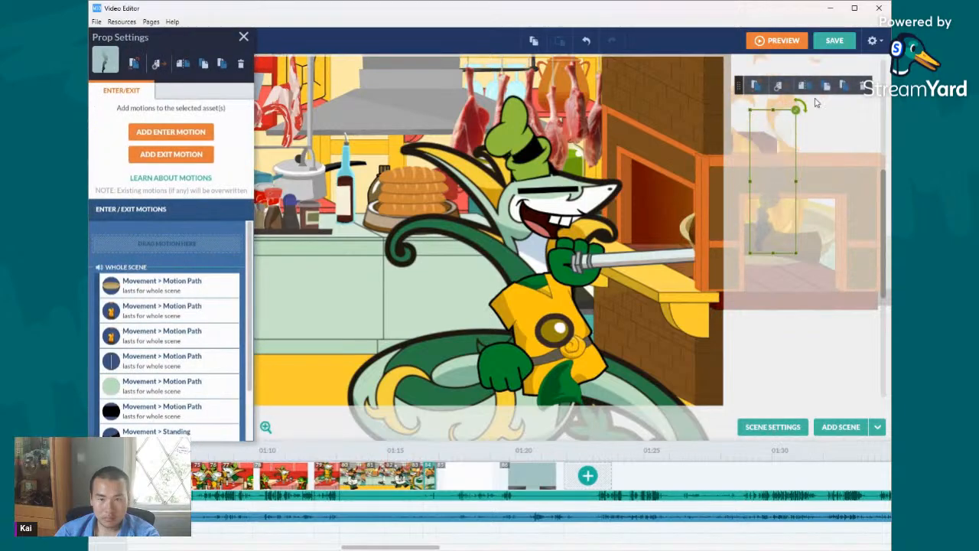
left_click_drag(803, 110, 850, 191)
left_click_drag(842, 154, 806, 159)
left_click_drag(730, 132, 806, 148)
left_click_drag(750, 161, 806, 139)
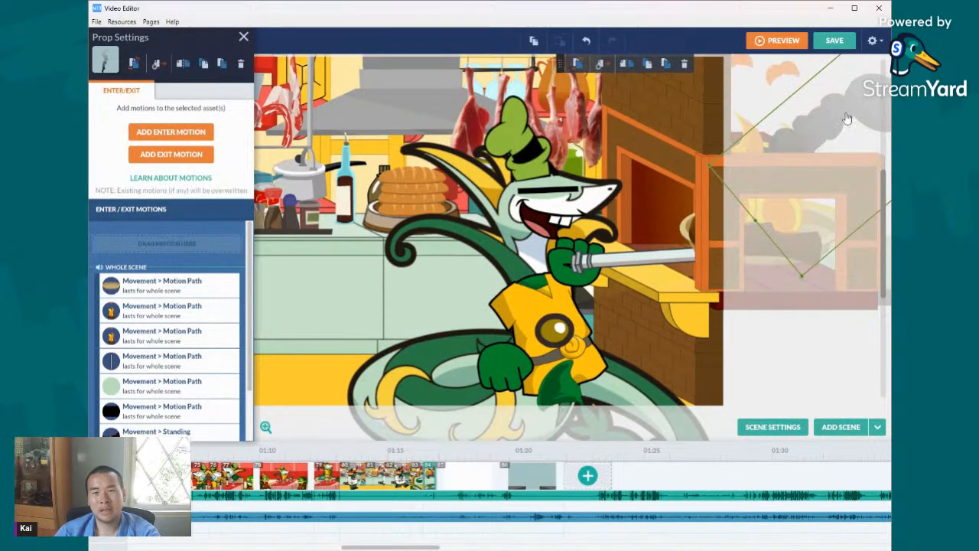
left_click_drag(802, 104, 868, 138)
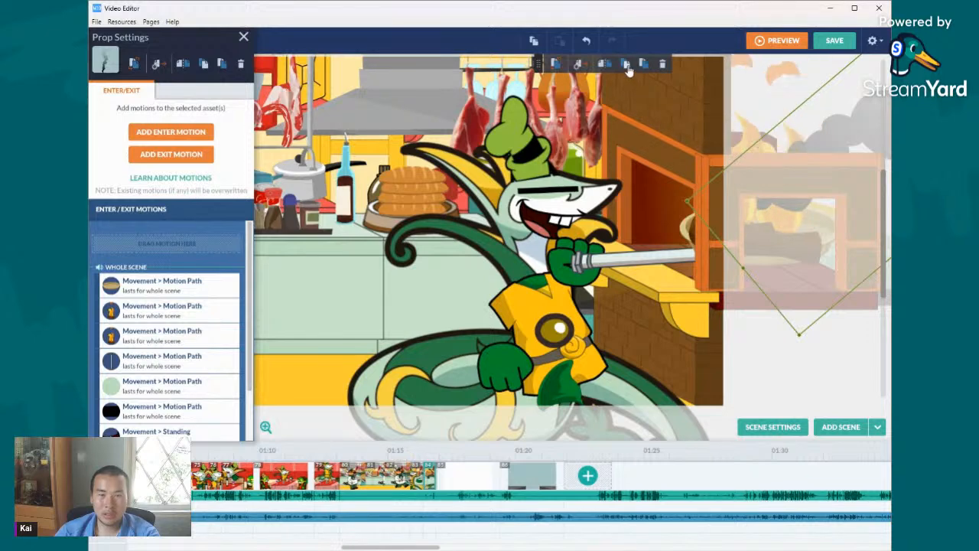
left_click_drag(858, 136, 796, 235)
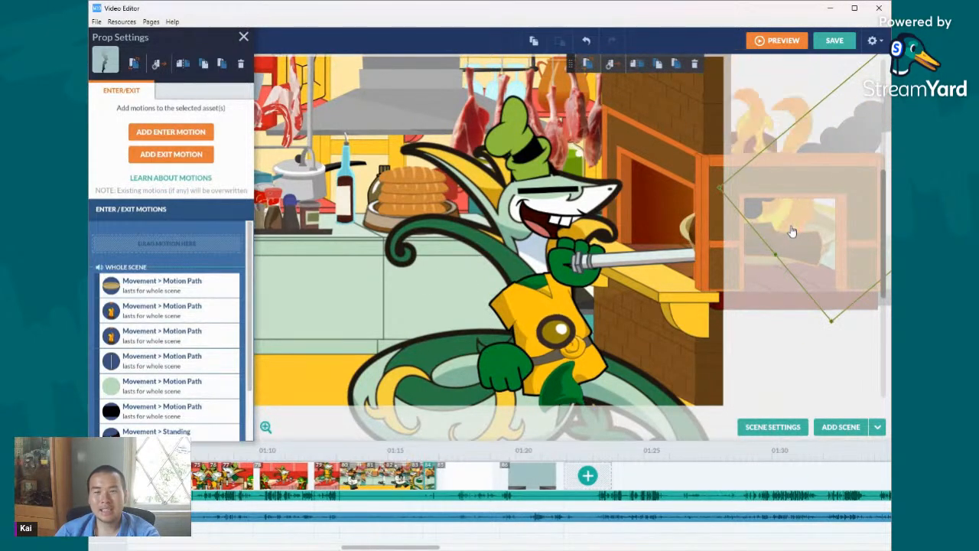
- Select the pan, log, flames and smoke together, and check the group with a trial downward move that is undone
left_click(793, 231)
key("shift+Left")
key("shift+Left")
key("shift+Left")
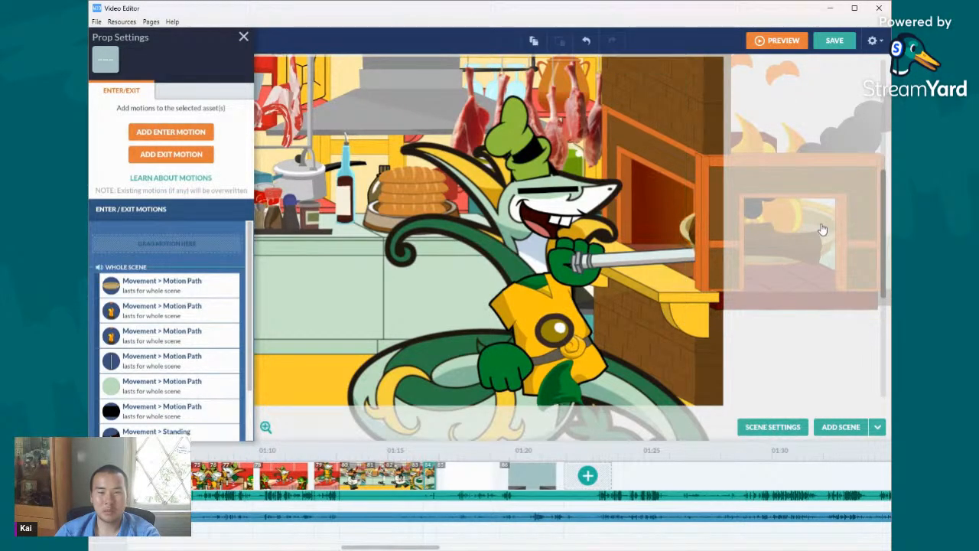
left_click_drag(822, 230, 833, 332)
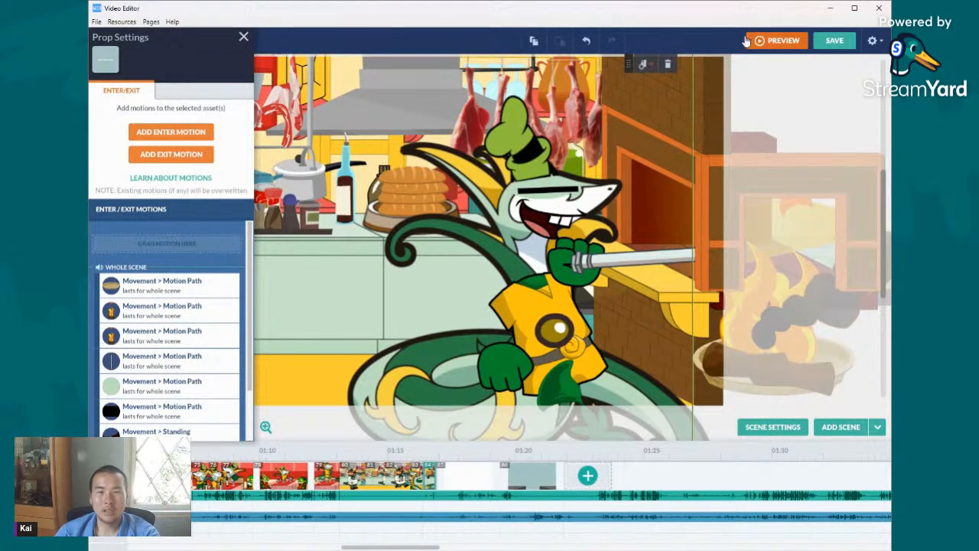
left_click(585, 41)
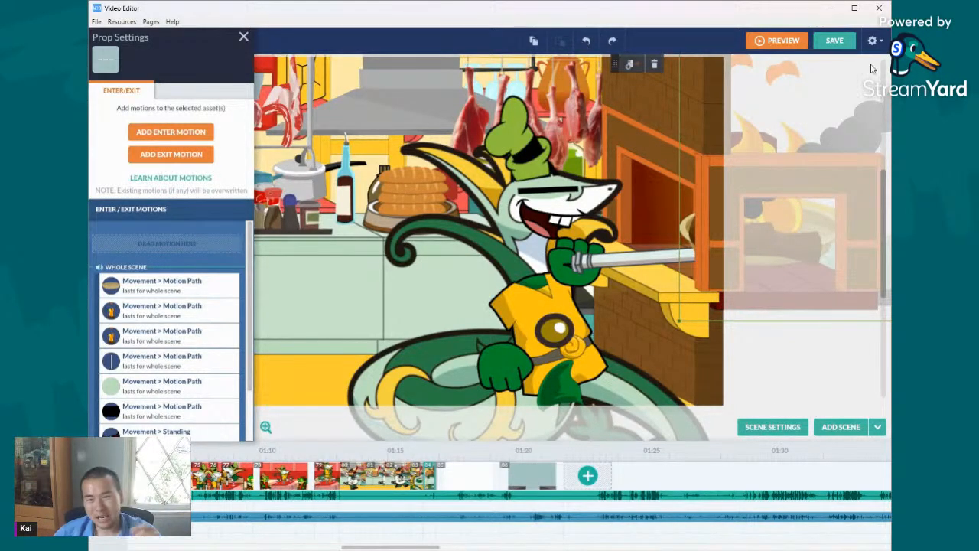
- Extend the selection to the pan handle and the snake chef's parts, checking it with trial moves that are undone
left_click(664, 273)
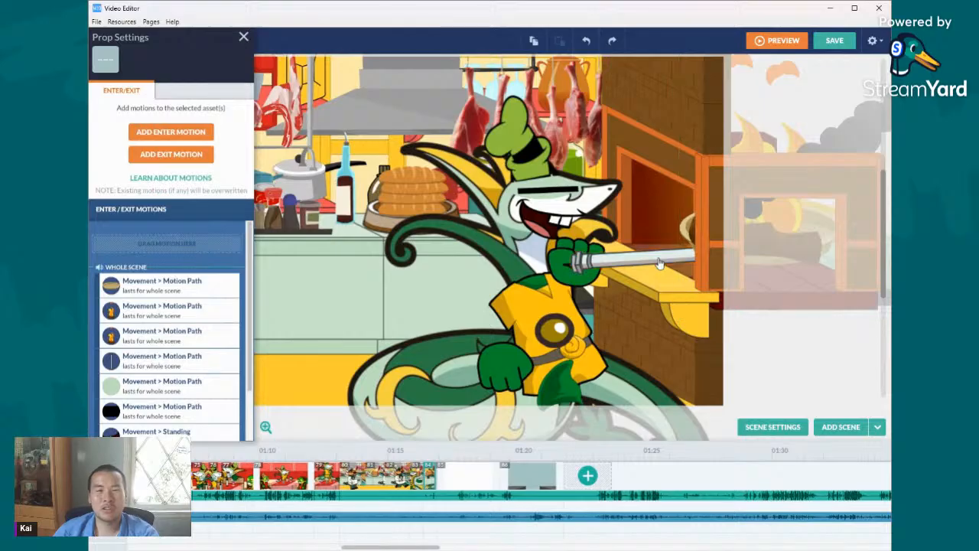
left_click(553, 215)
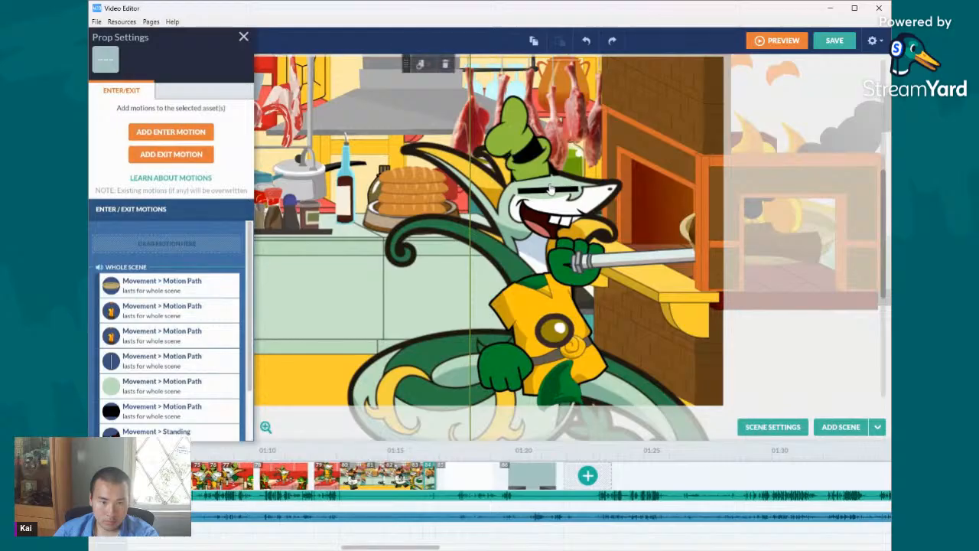
left_click_drag(551, 188, 644, 222)
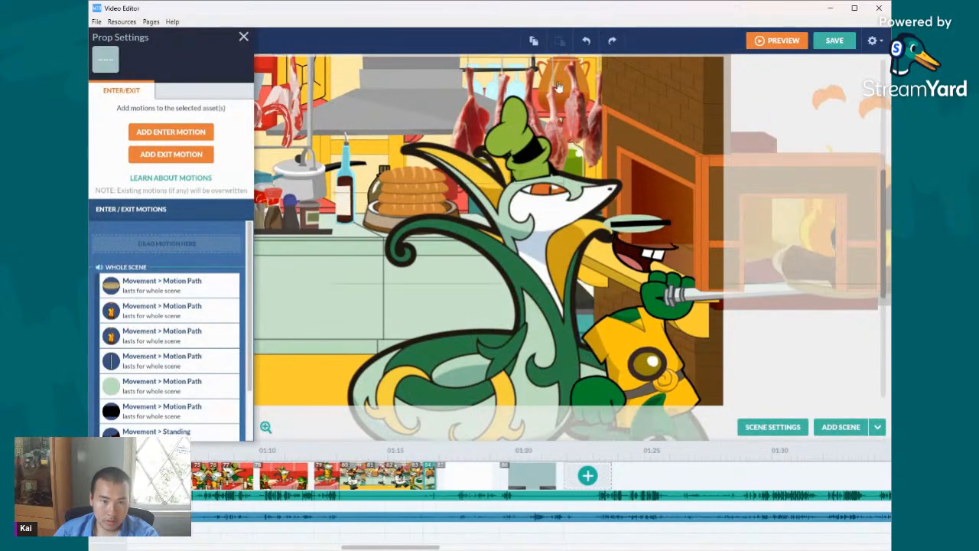
left_click(587, 39)
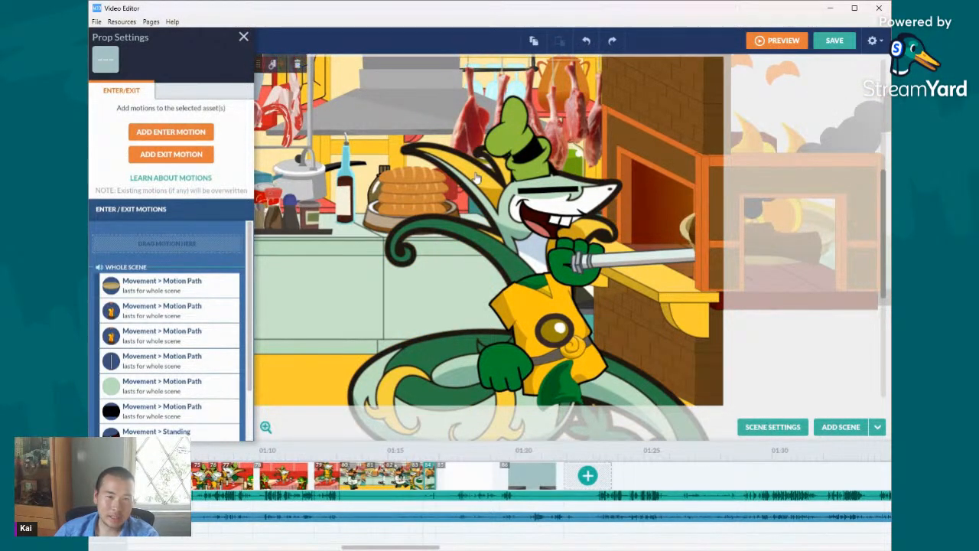
left_click(612, 38)
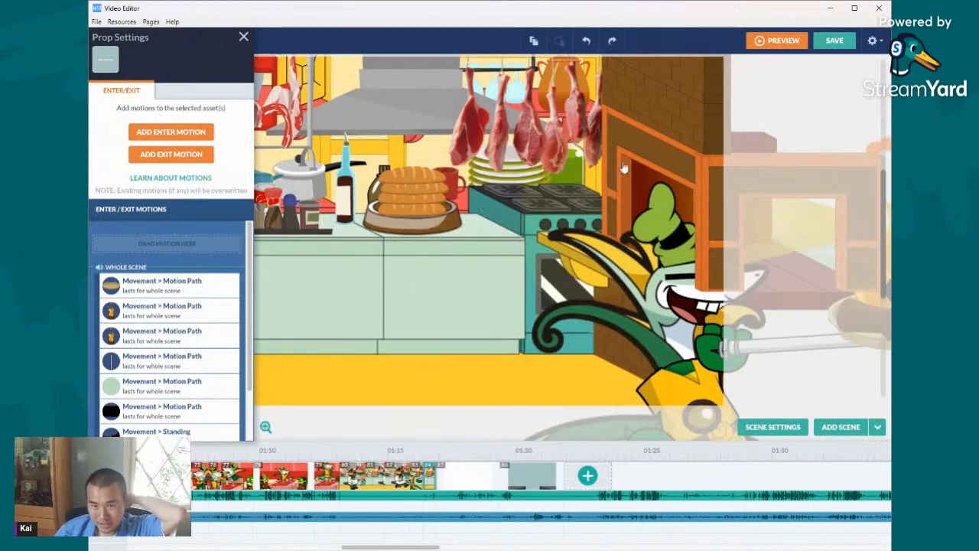
left_click(586, 39)
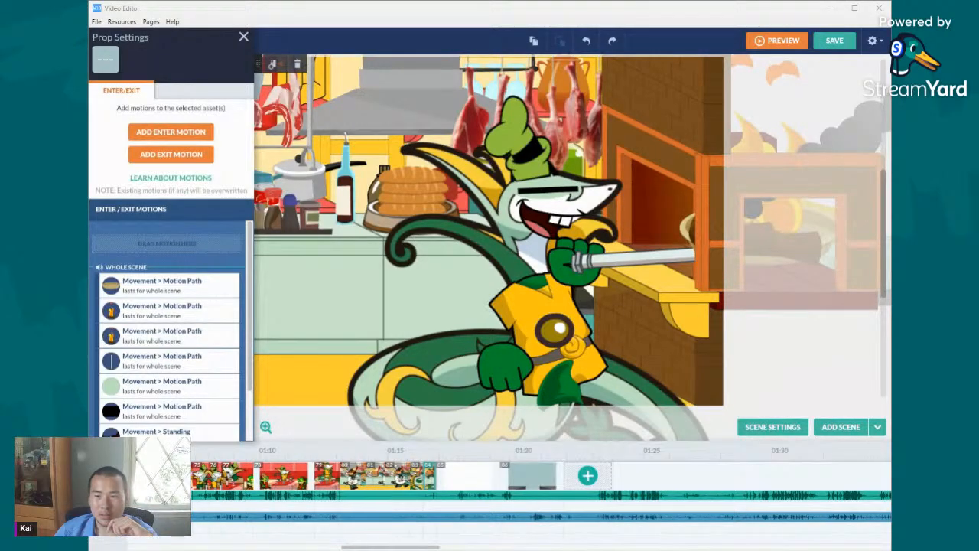
- Add the remaining face part to the selection and give the snake chef, pan, flames and smoke a motion path
left_click(563, 200)
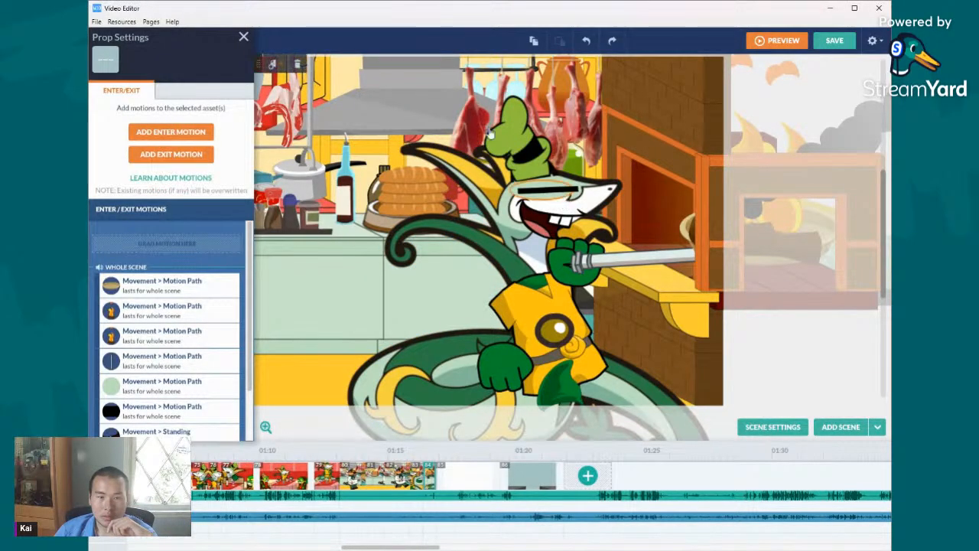
left_click(274, 65)
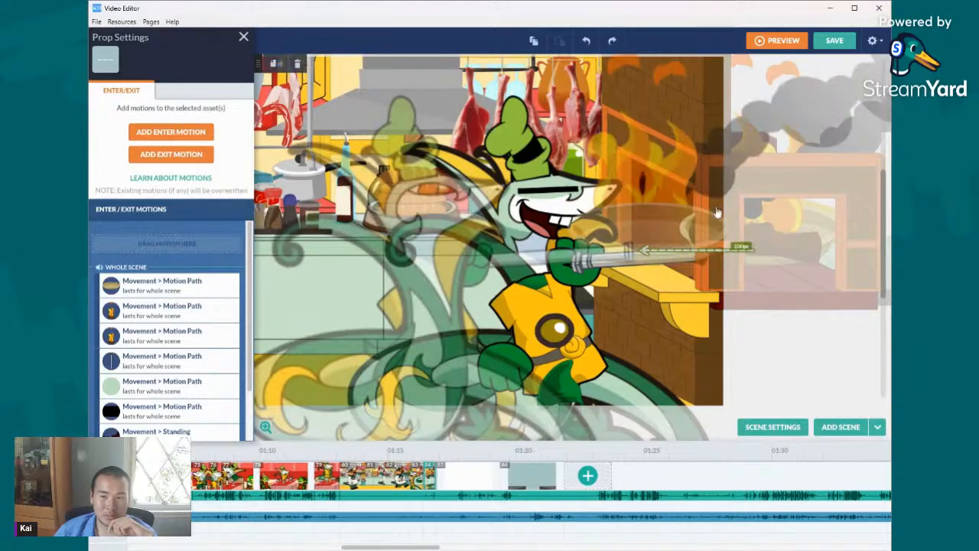
- Extend the motion paths of the snake chef, pan, flames and smoke leftward across the counter and past the stage edge
left_click_drag(397, 297, 183, 299)
left_click_drag(429, 235, 255, 228)
left_click_drag(665, 408, 488, 410)
left_click_drag(587, 235, 356, 241)
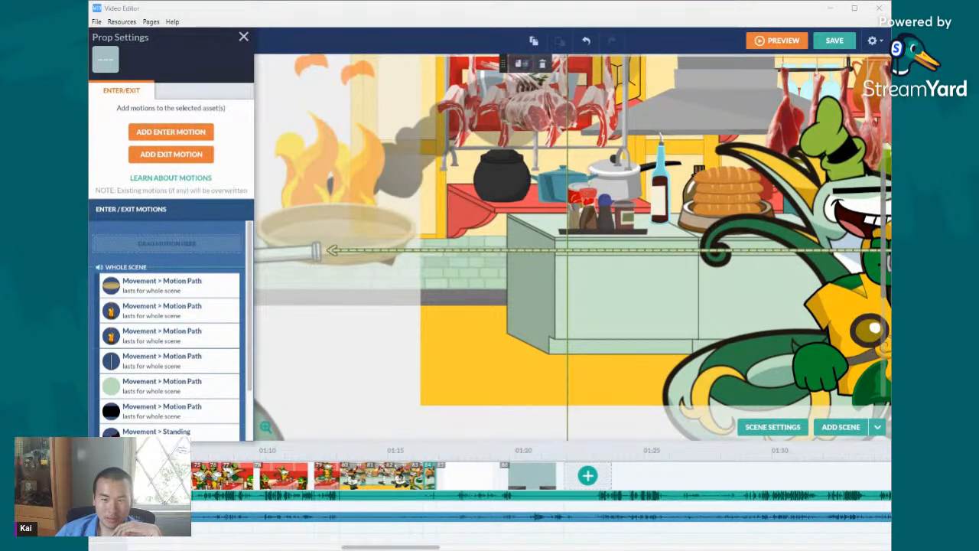
- Adjust the oven-pull scene's end to a duration of 0.75 s, playing the Disney Shows.mp3 audio at the cut to judge it
right_click(433, 517)
left_click(441, 479)
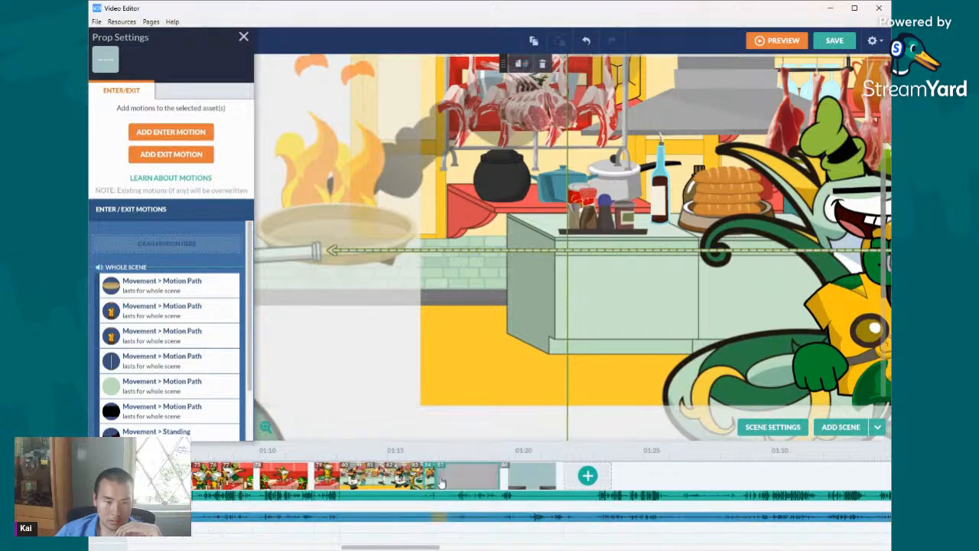
left_click_drag(436, 481, 447, 484)
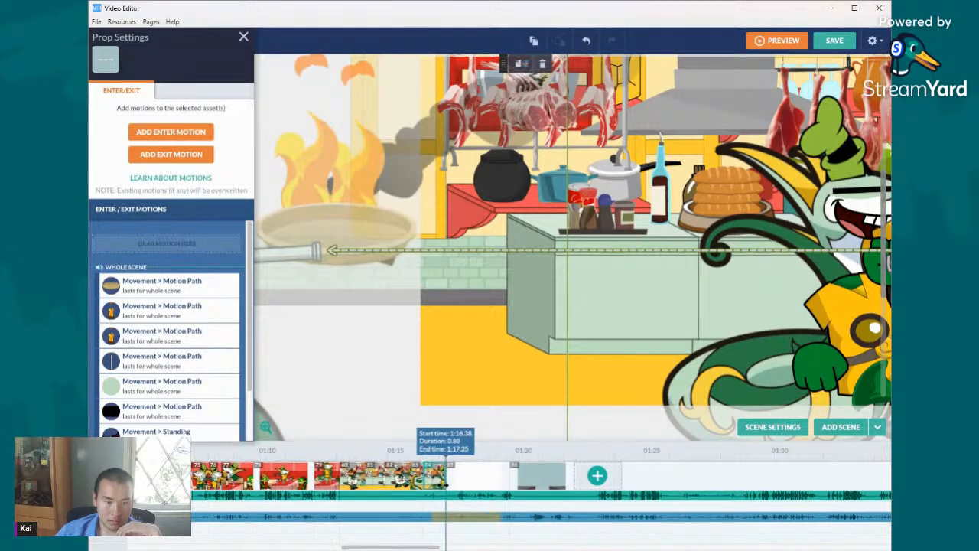
right_click(448, 518)
left_click(478, 404)
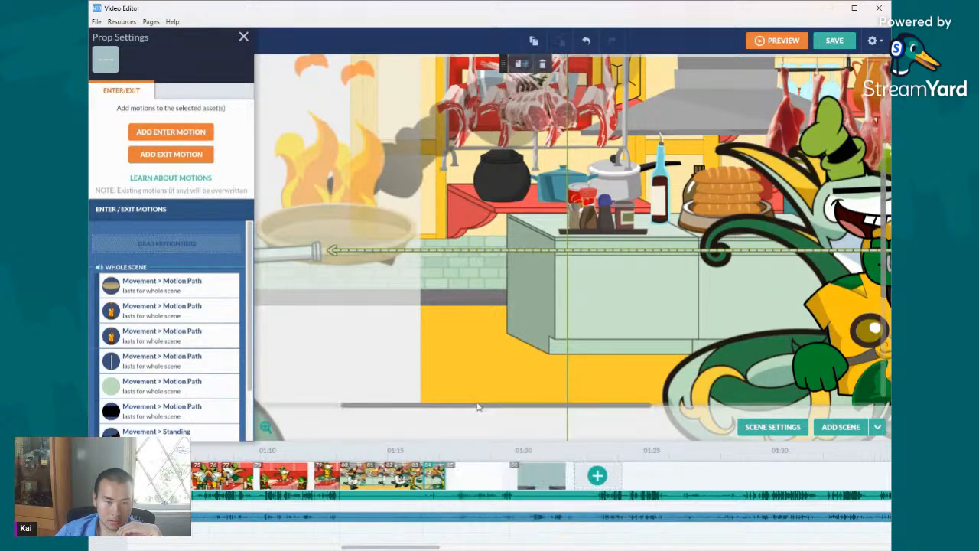
left_click_drag(445, 483, 442, 484)
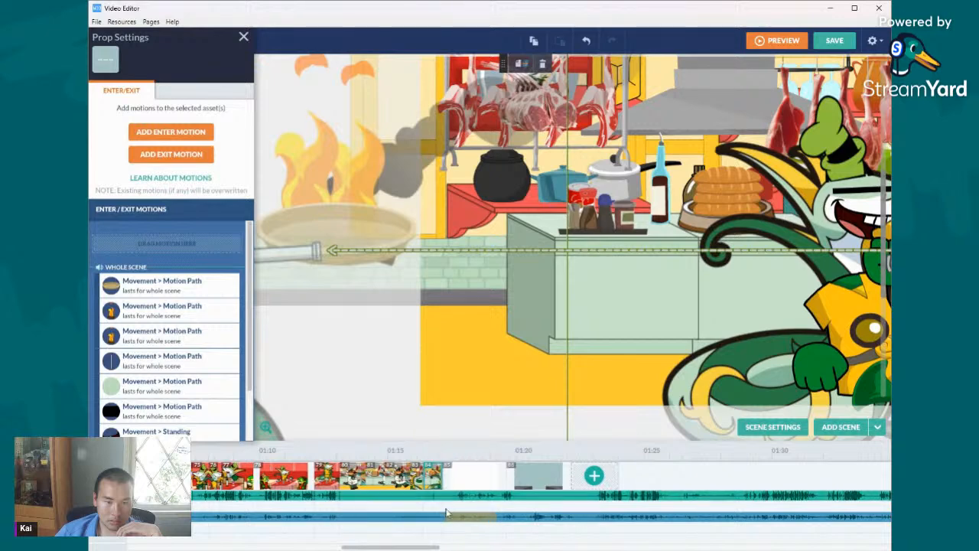
- Play the Disney Shows.mp3 audio repeatedly from the end of the oven-pull scene to check the cut's timing
right_click(448, 514)
left_click(478, 398)
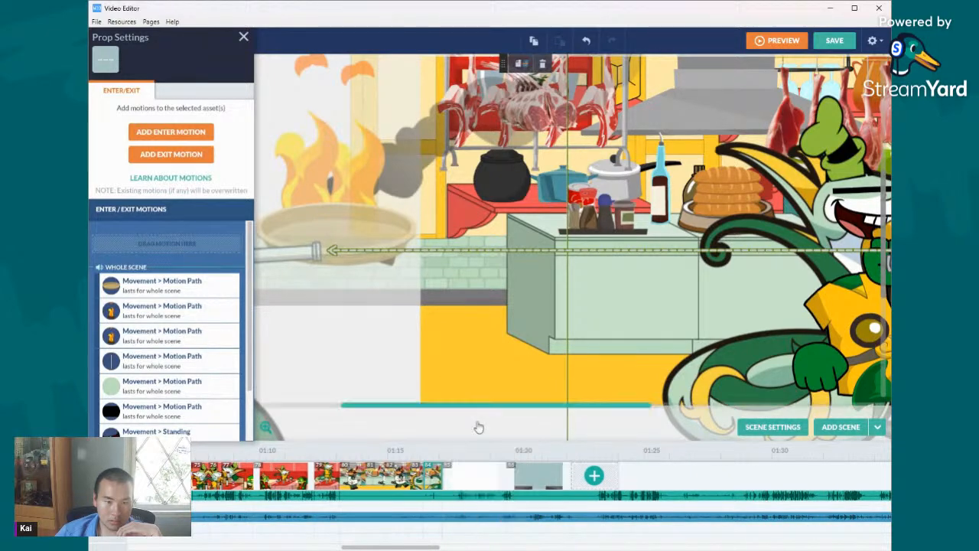
right_click(450, 518)
left_click(482, 400)
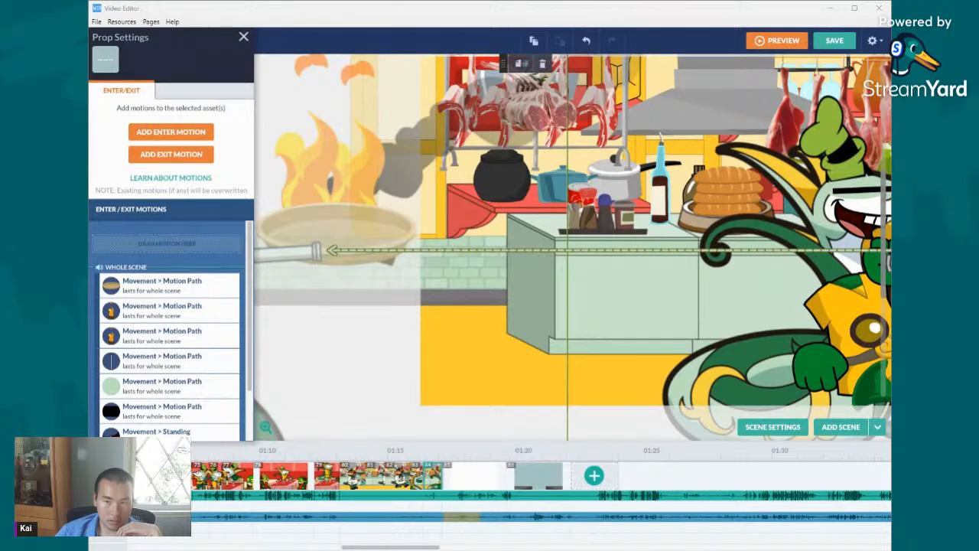
right_click(448, 516)
left_click(482, 400)
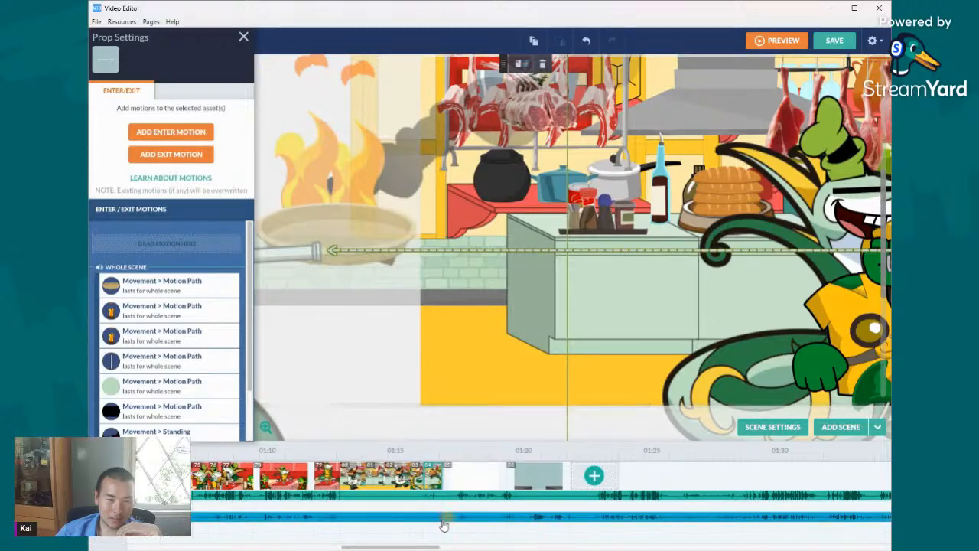
right_click(448, 517)
left_click(476, 413)
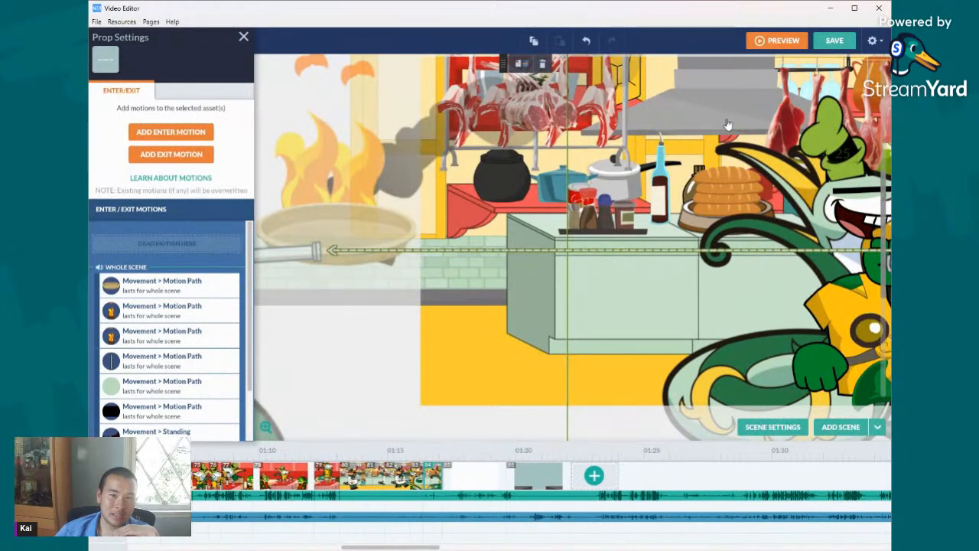
- Examine the scene settings and the whole-scene motions on the snake chef's body and mouth parts
left_click(773, 426)
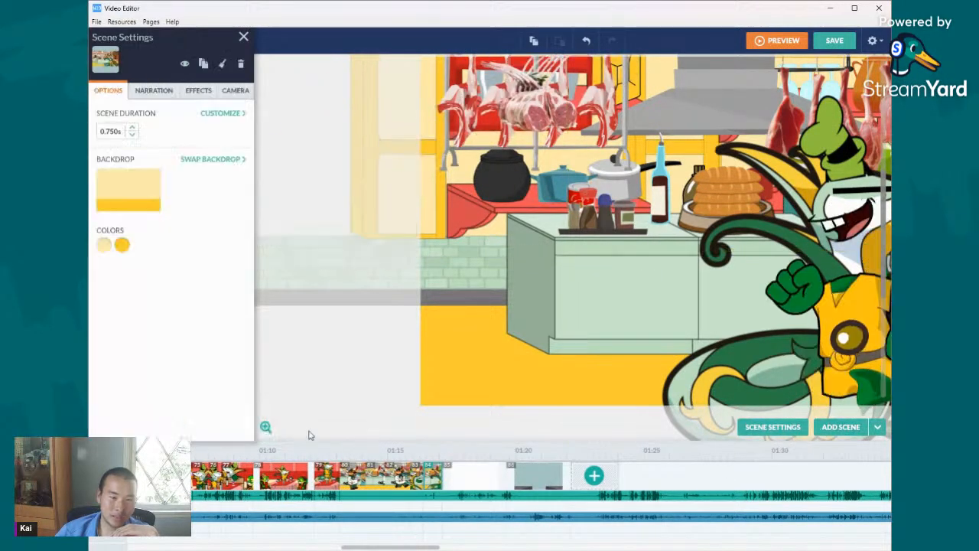
left_click(847, 297)
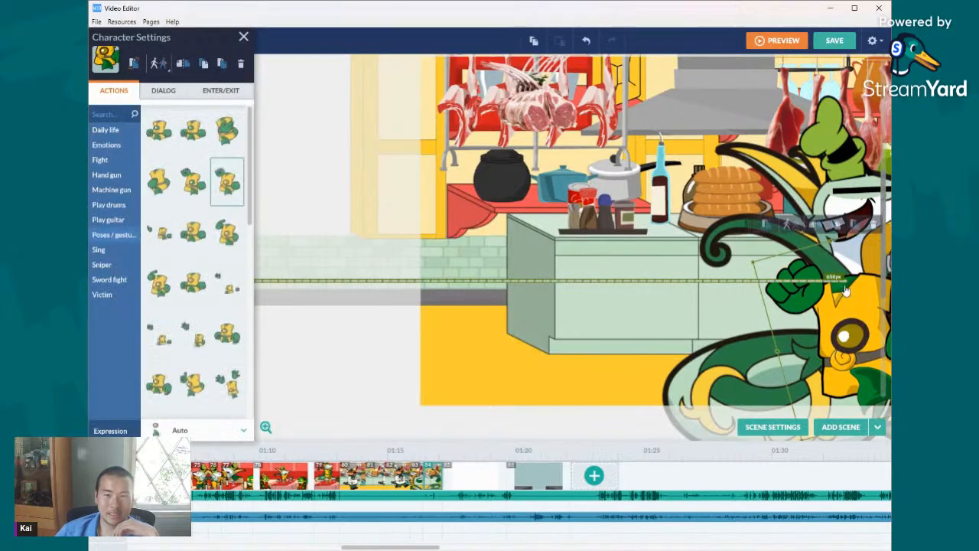
left_click(868, 208)
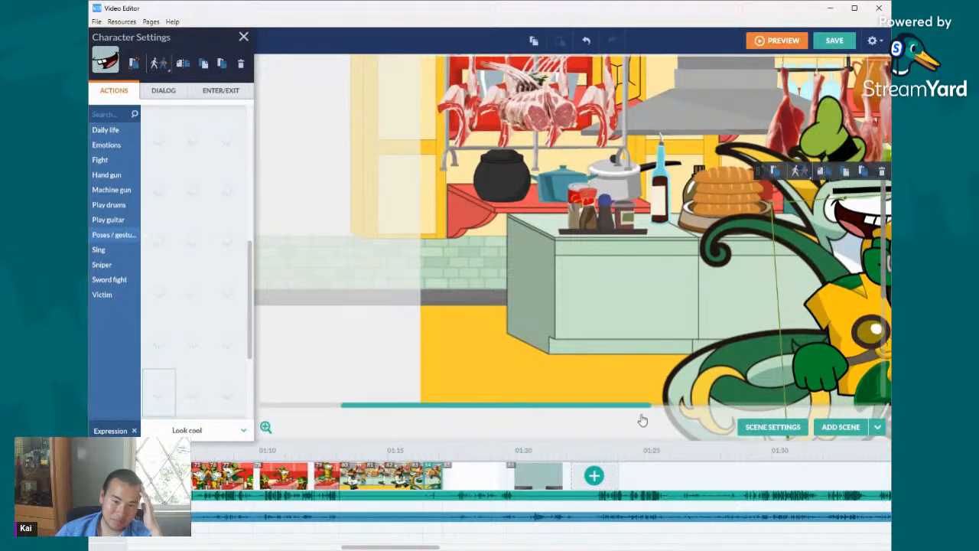
left_click_drag(665, 408, 776, 411)
left_click(635, 219)
left_click(639, 337)
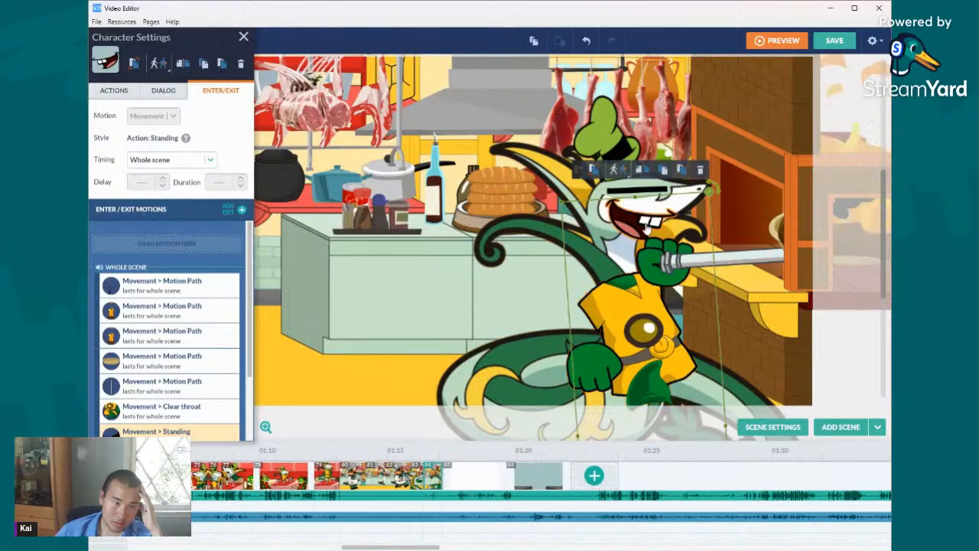
left_click(635, 252)
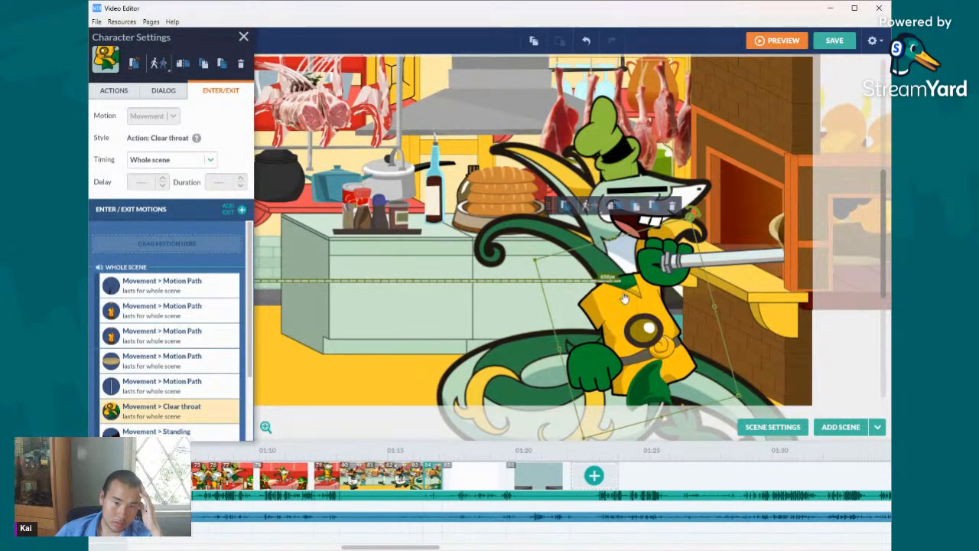
left_click(639, 233)
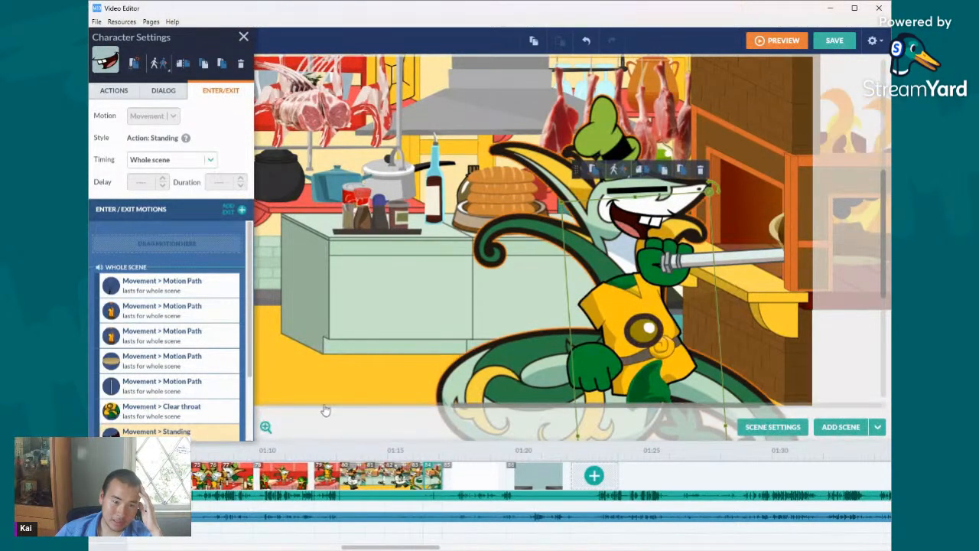
- Examine the mouth part's full motion path beyond the stage, and fit the stage back to the screen
left_click(266, 429)
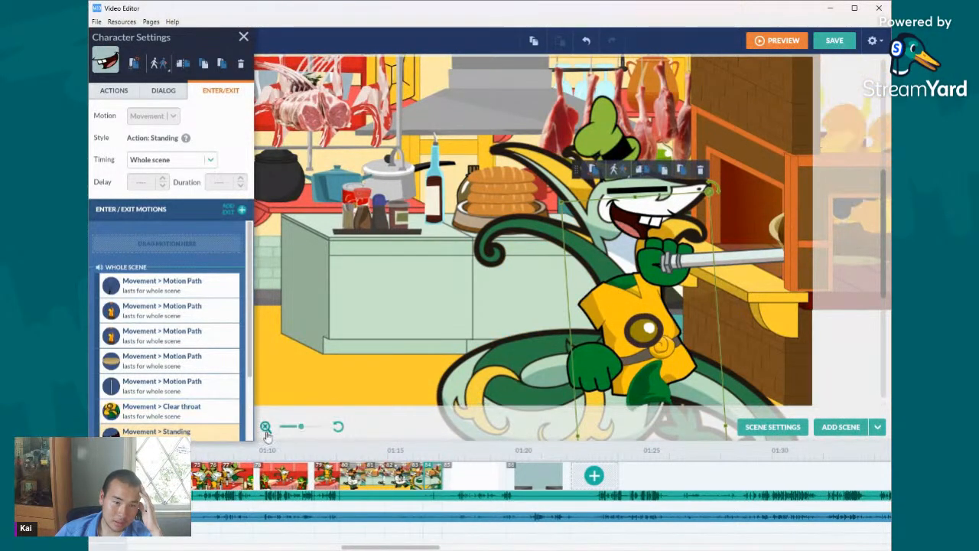
left_click(309, 427)
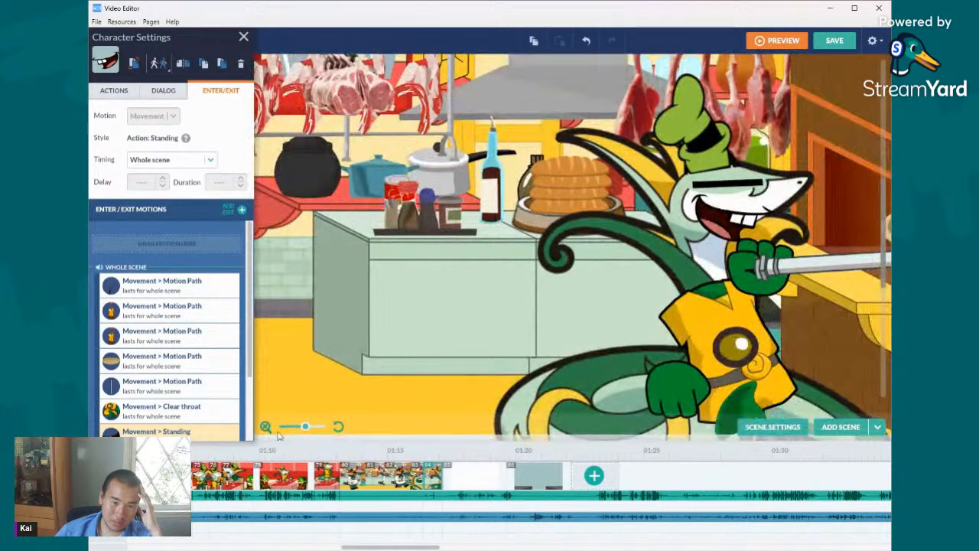
left_click(284, 426)
left_click(623, 371)
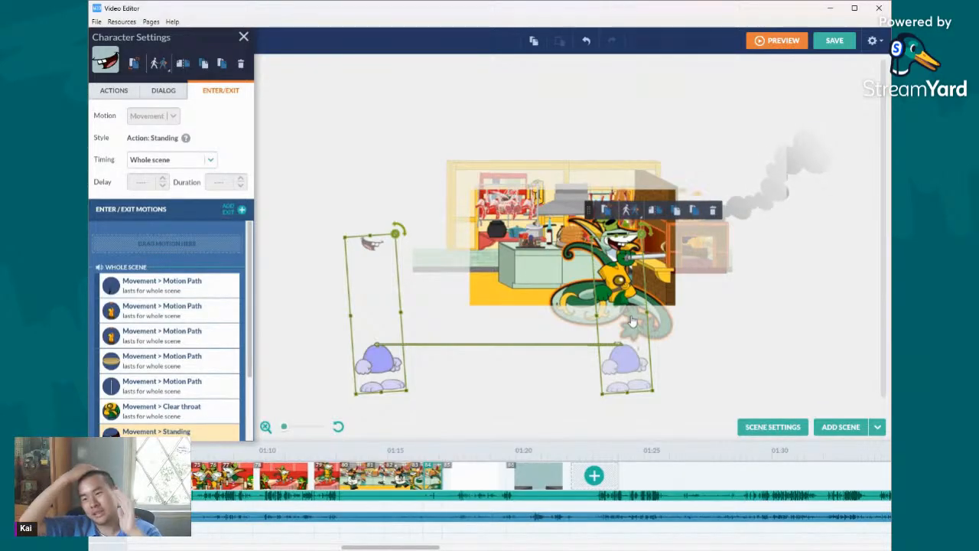
left_click(339, 428)
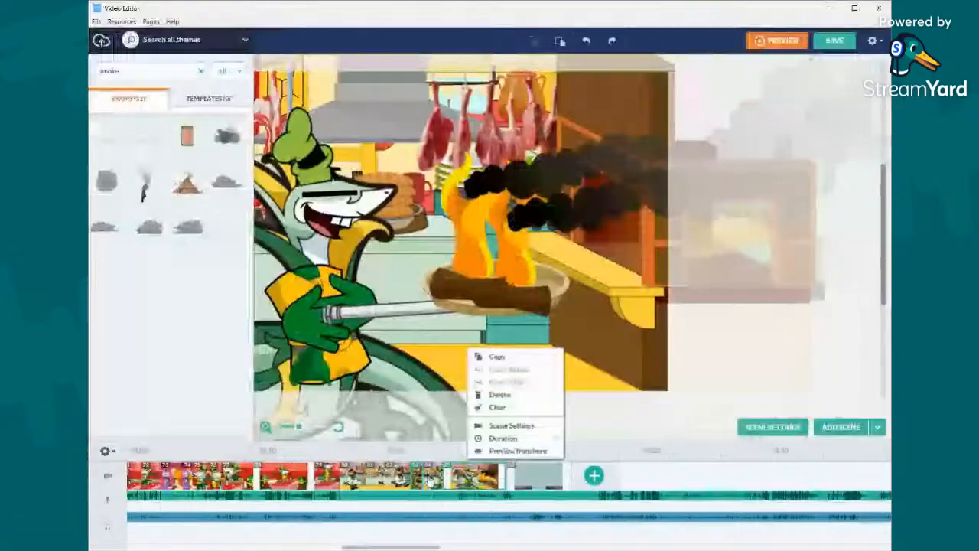
- Check the snake chef's arms in the burning-pan scene and play the upper audio track around its start
left_click(341, 325)
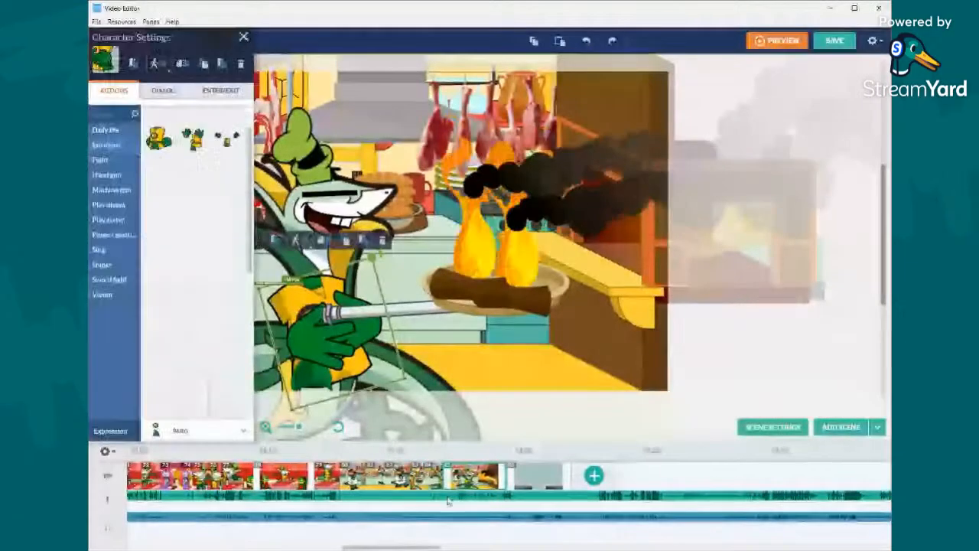
right_click(448, 498)
left_click(440, 483)
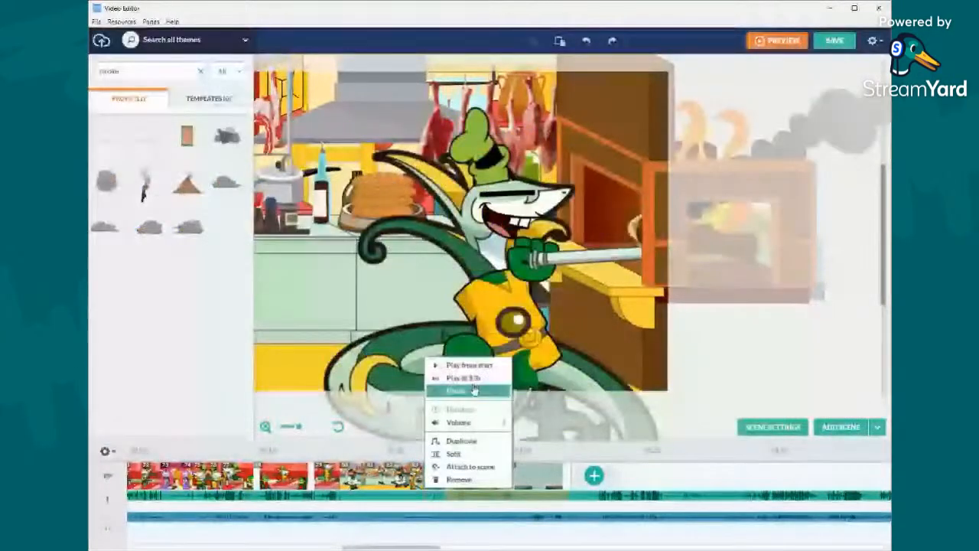
right_click(457, 479)
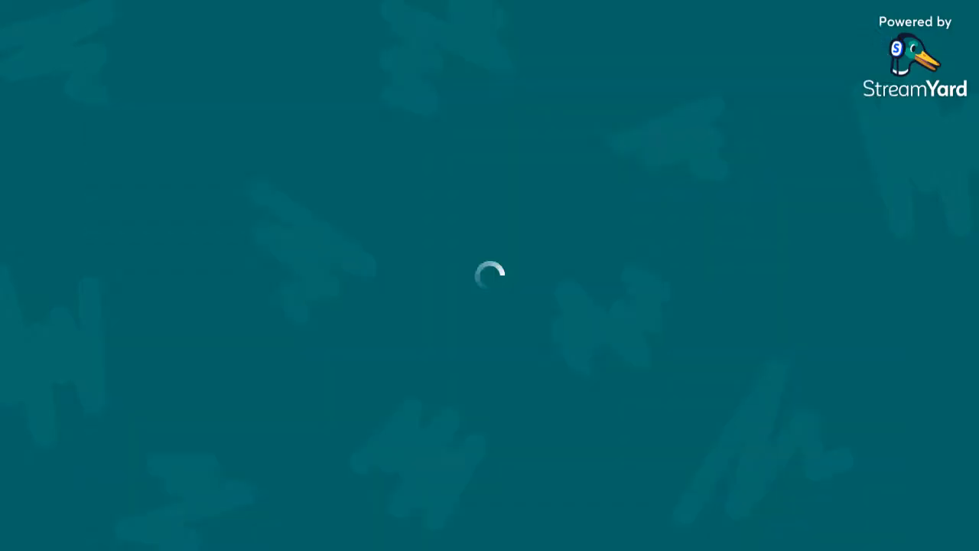
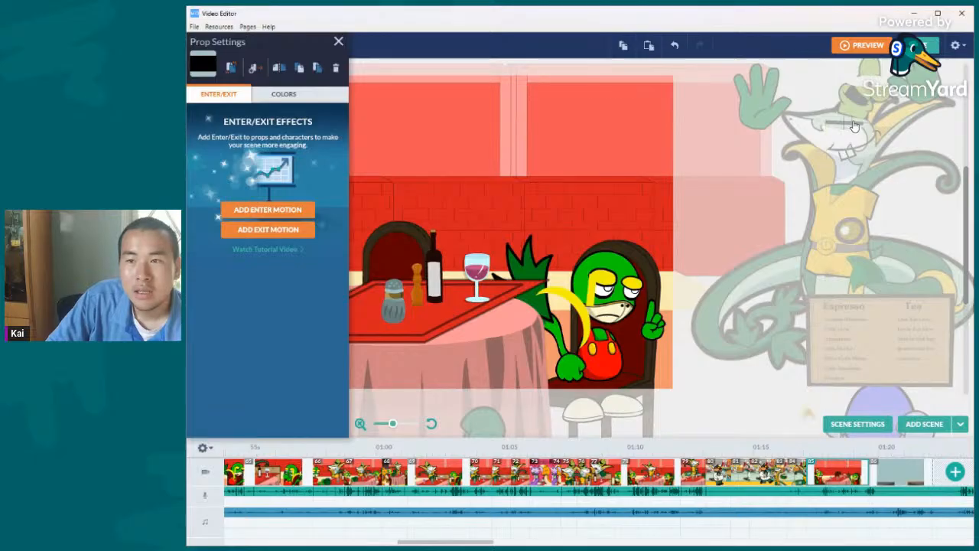
- Nudge the closed-eye line on the snake chef's face slightly downward
left_click(857, 124)
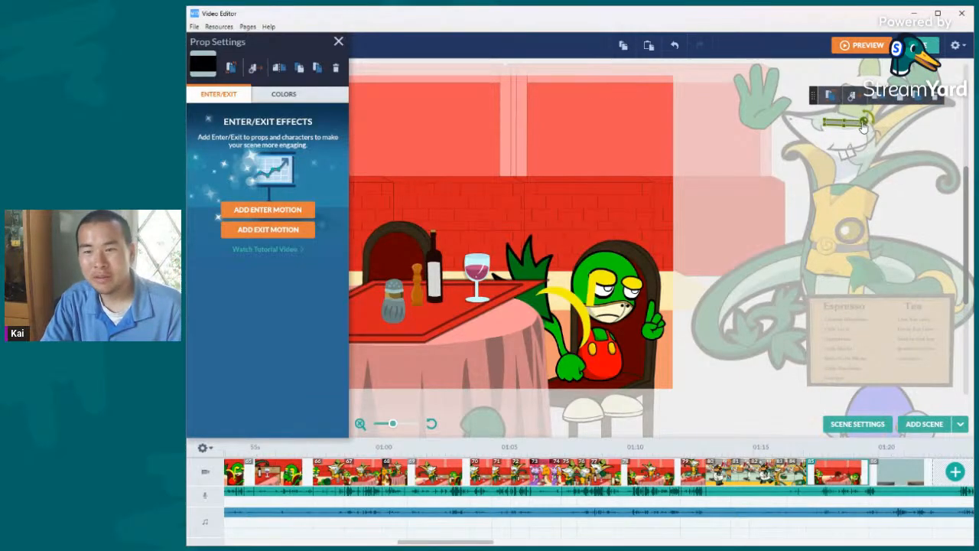
left_click_drag(864, 125, 864, 131)
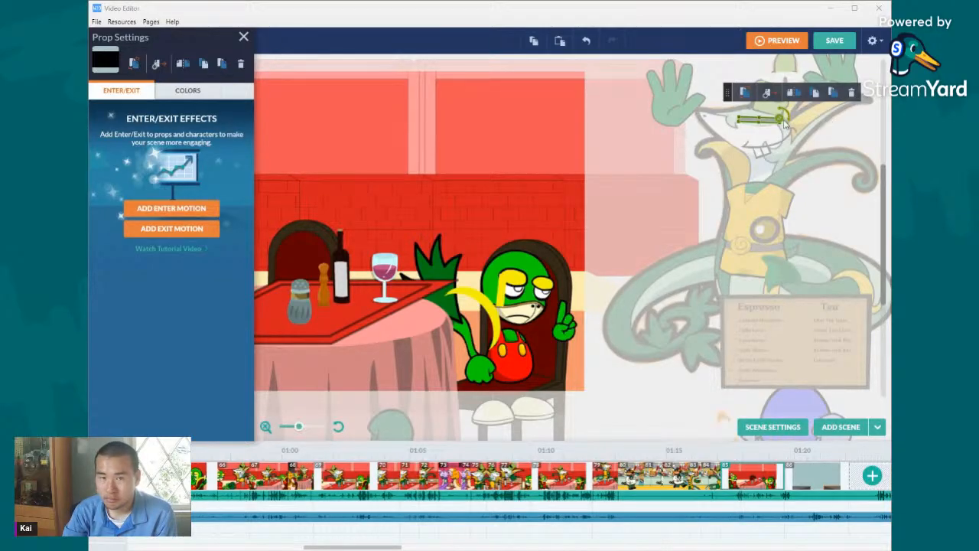
- Move the burning logs below the stage onto the frying pan and adjust each log so both sit inside it
left_click_drag(885, 228, 885, 320)
left_click(683, 314)
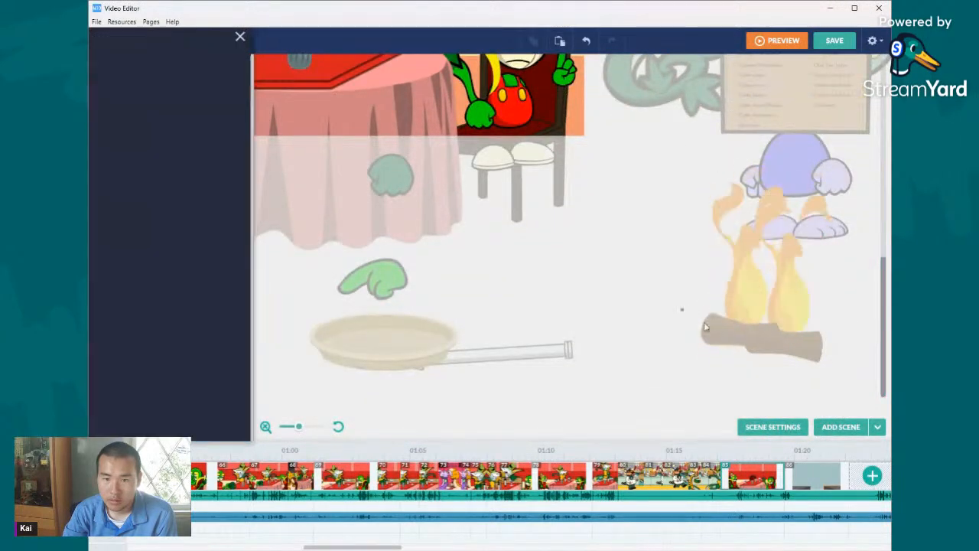
left_click(782, 352)
left_click_drag(782, 352, 427, 339)
left_click(511, 252)
left_click_drag(364, 322, 330, 338)
left_click_drag(437, 332, 409, 332)
- Select the frying pan with its burning logs and move it up beside the snake chef, with the handle toward his face
left_click_drag(311, 373, 574, 164)
left_click_drag(593, 316, 712, 120)
left_click_drag(885, 267, 888, 130)
left_click_drag(651, 383, 756, 100)
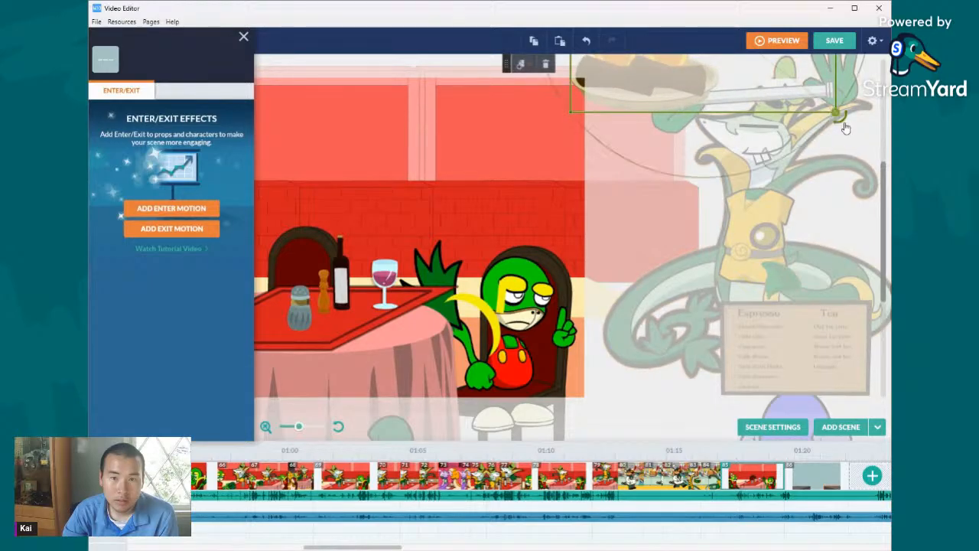
left_click_drag(846, 127, 669, 105)
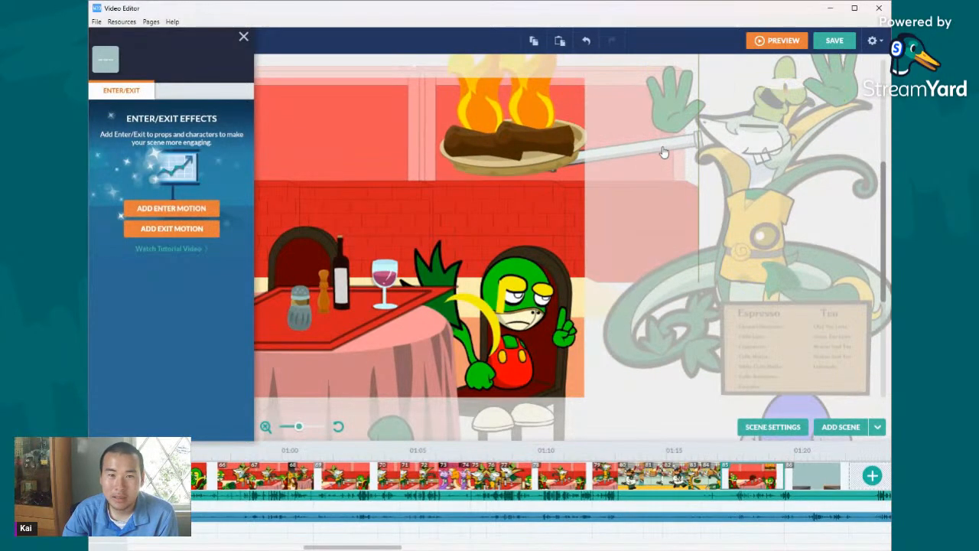
- Change the snake chef's body action to a pose with one open hand reaching out toward the pan
left_click(669, 105)
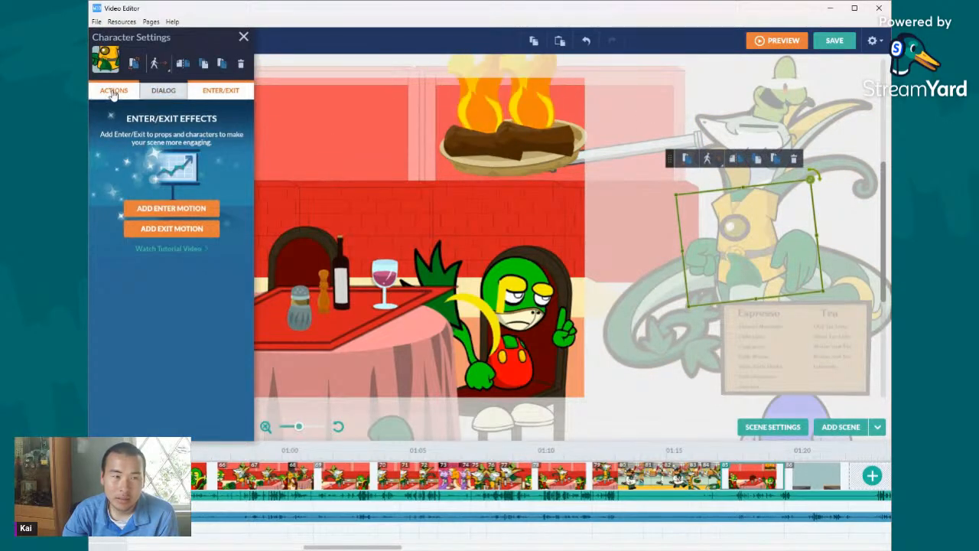
left_click(113, 90)
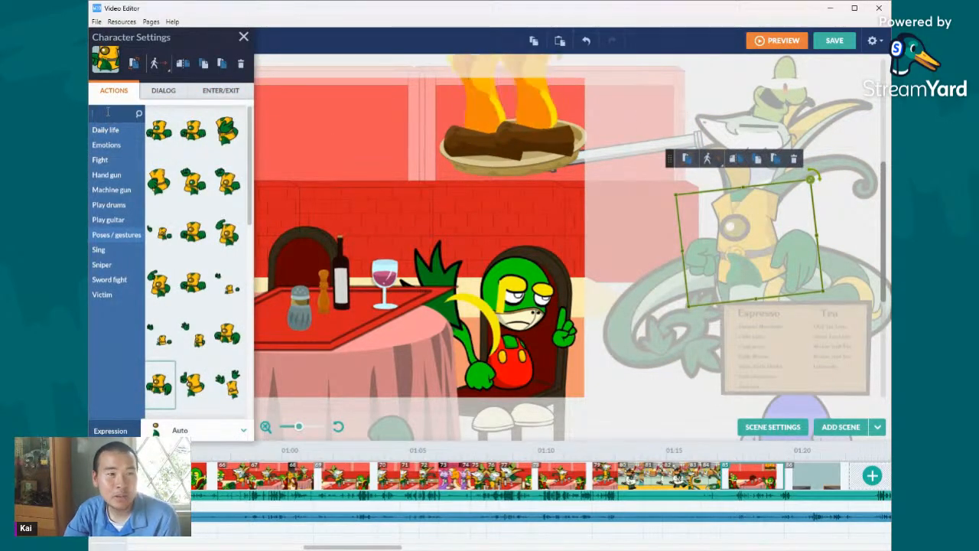
left_click(161, 232)
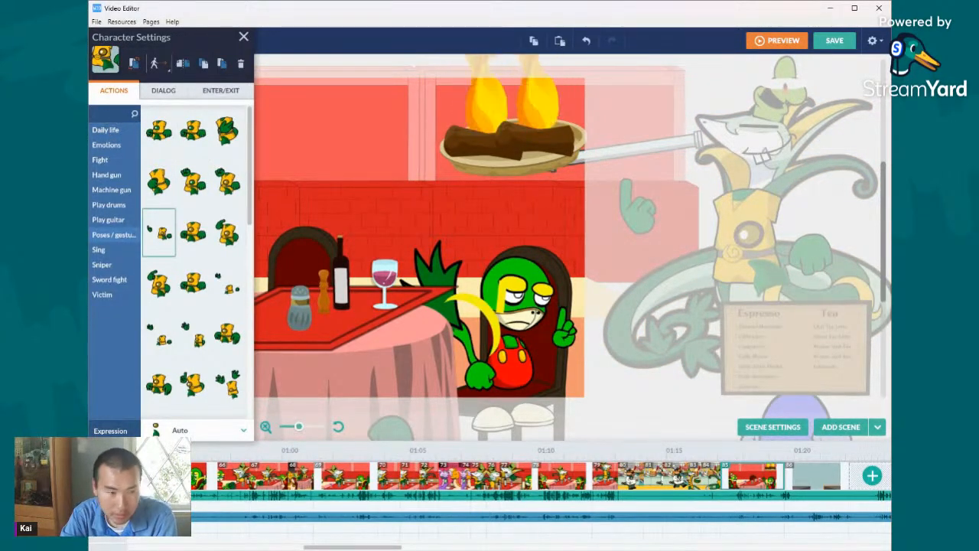
left_click(202, 335)
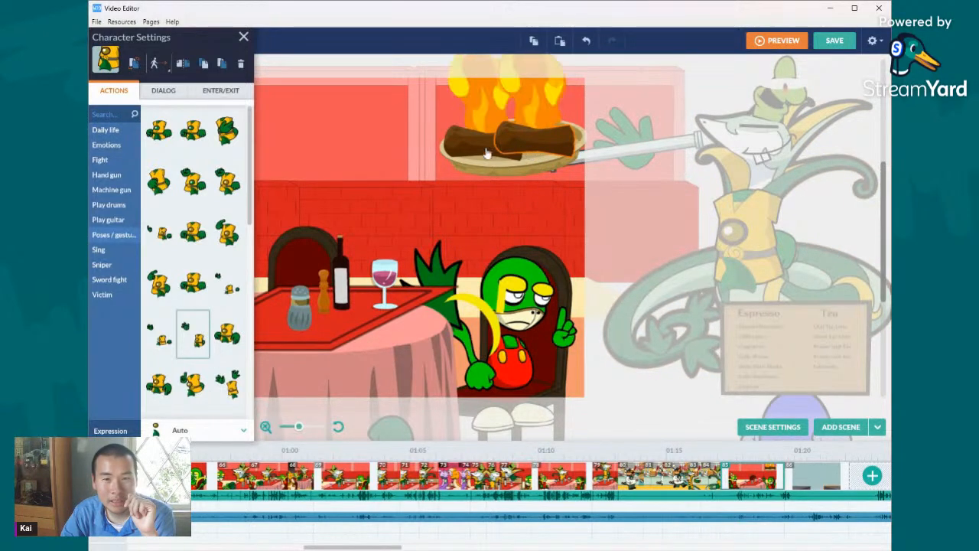
- Select the burning logs and pan together and shift them left so the handle lies across the snake chef's open hand
left_click(518, 150)
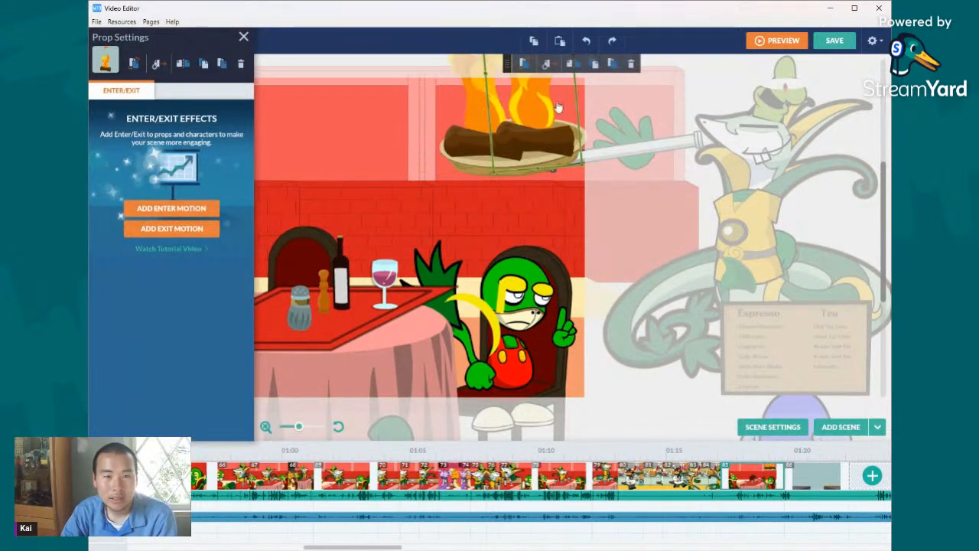
left_click(551, 164, "shift")
left_click(539, 173, "shift")
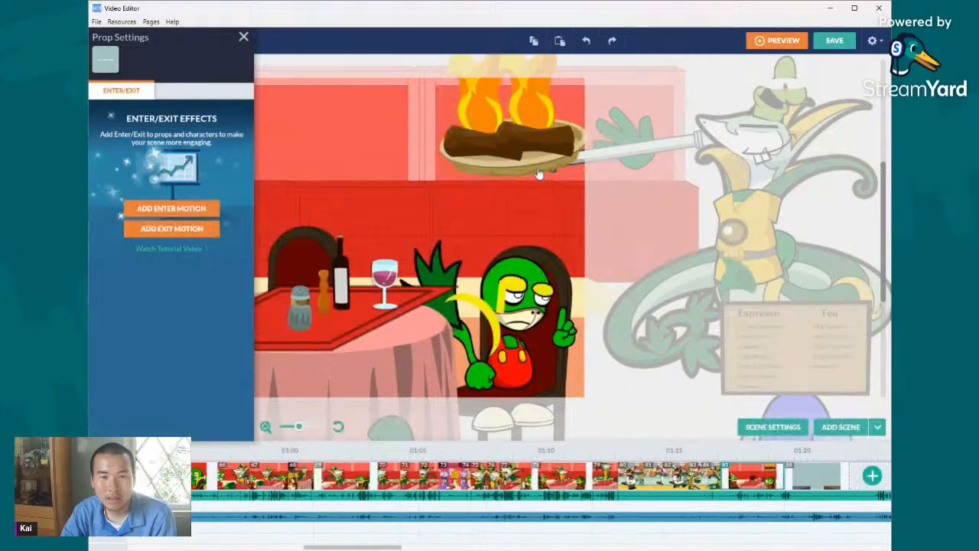
left_click_drag(646, 156, 605, 155)
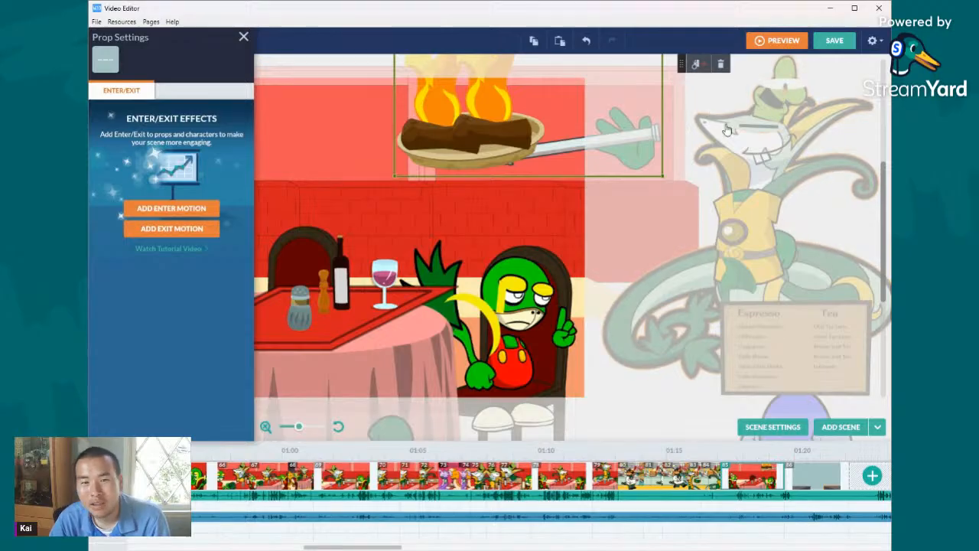
left_click_drag(615, 149, 629, 150)
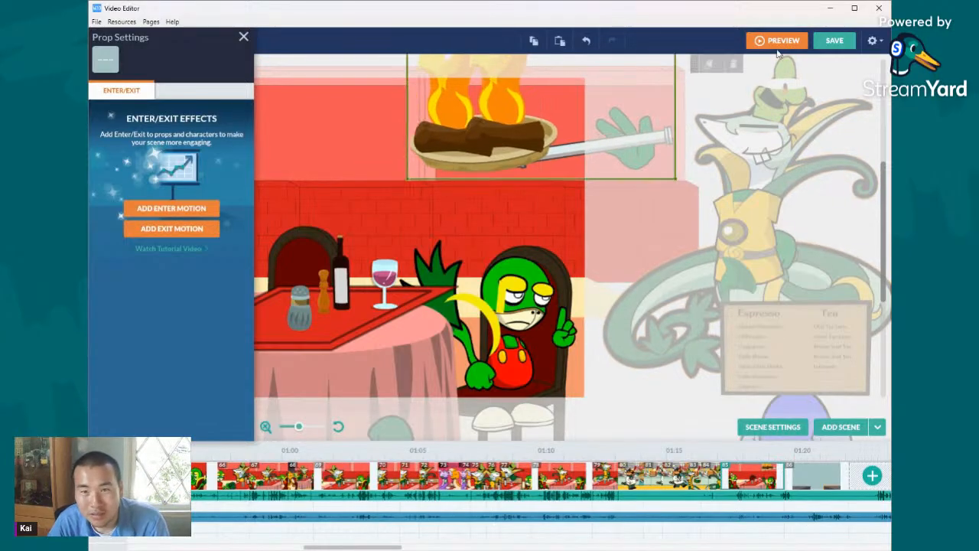
left_click(586, 41)
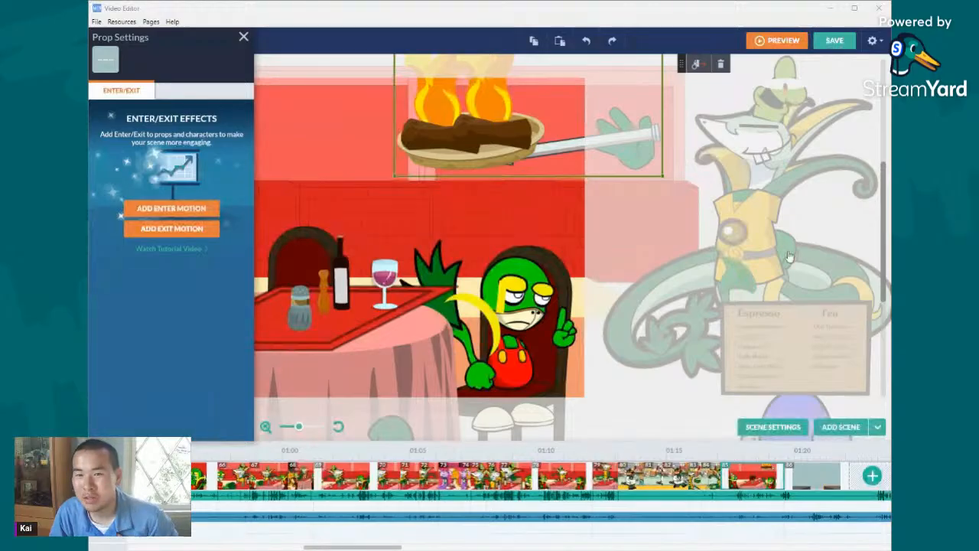
- Try moving the snake chef's head and tail together with the burning pan, and undo the move
left_click(769, 158)
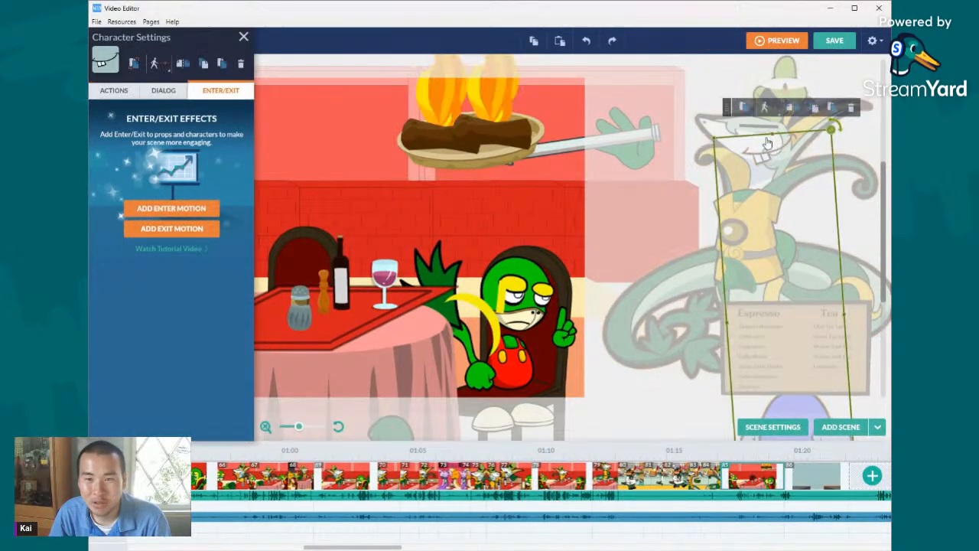
left_click(472, 130)
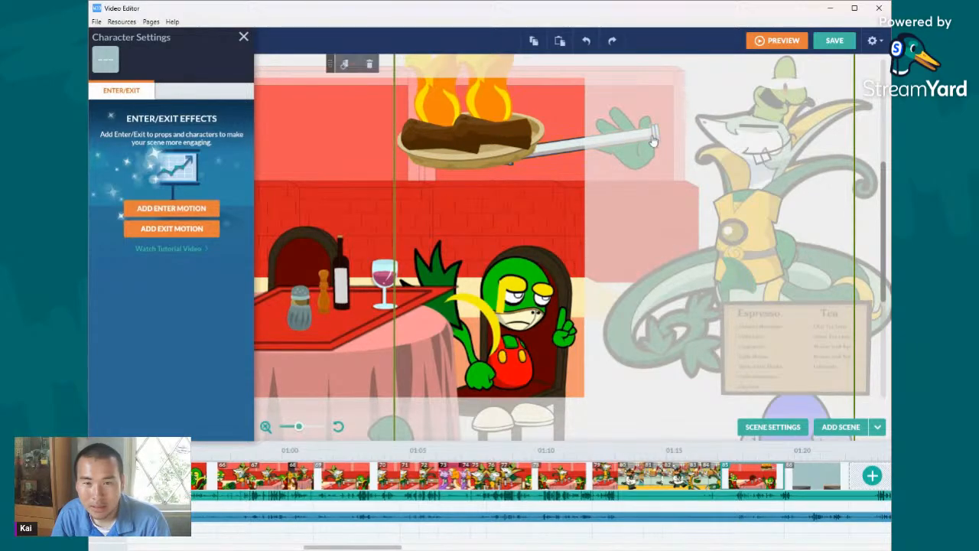
left_click(612, 40)
left_click(585, 43)
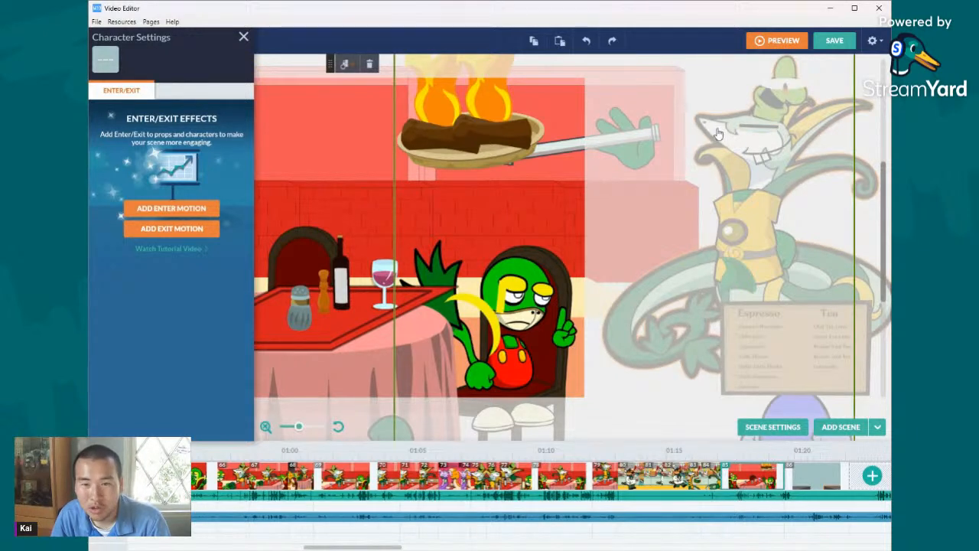
left_click(612, 40)
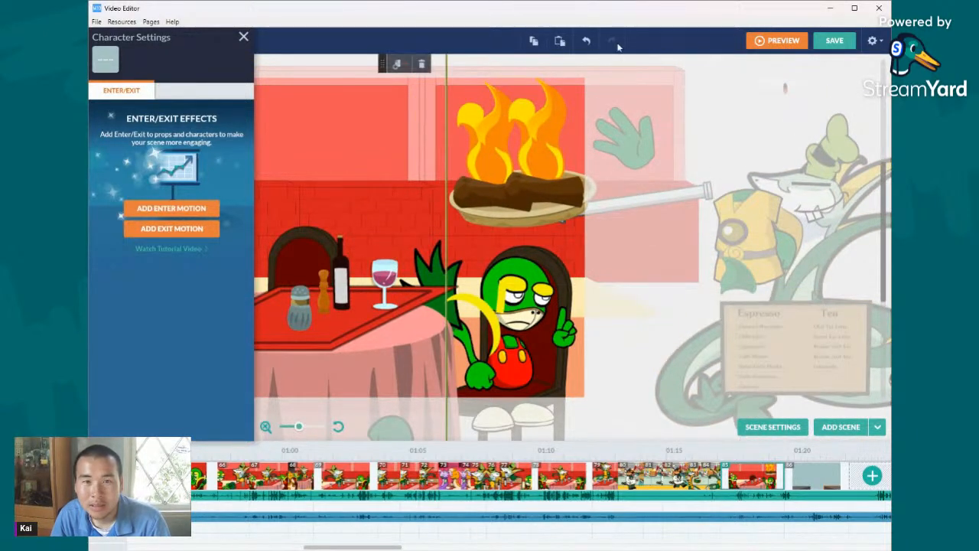
left_click(586, 40)
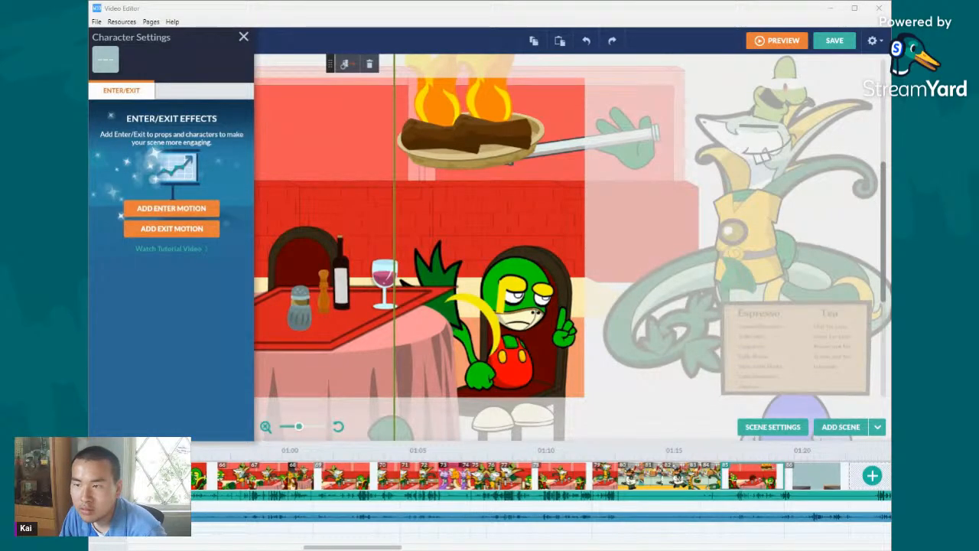
- Move the snake chef and the burning pan together to beyond the stage, with the pan above the red cabinets
left_click_drag(756, 197, 587, 210)
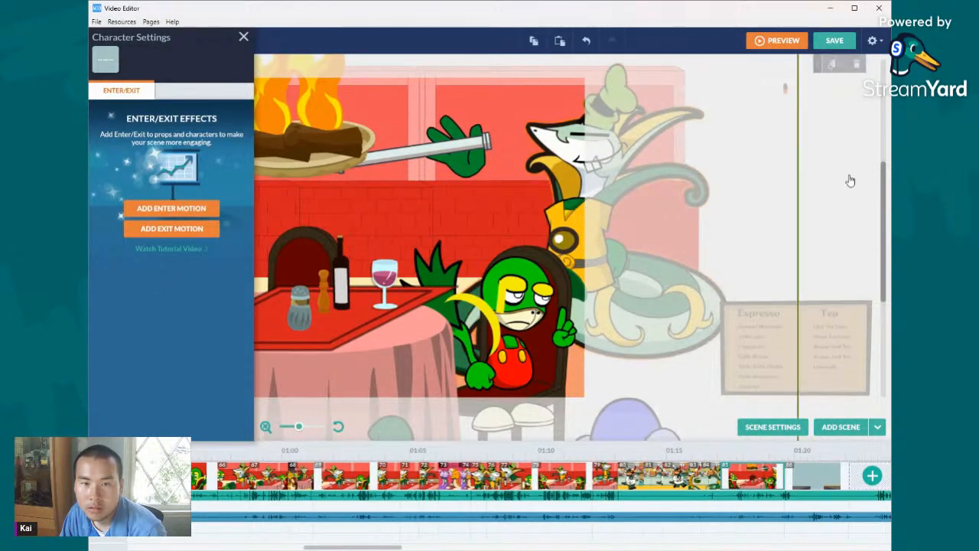
left_click_drag(767, 222, 781, 139)
scroll(886, 199, "up", 3)
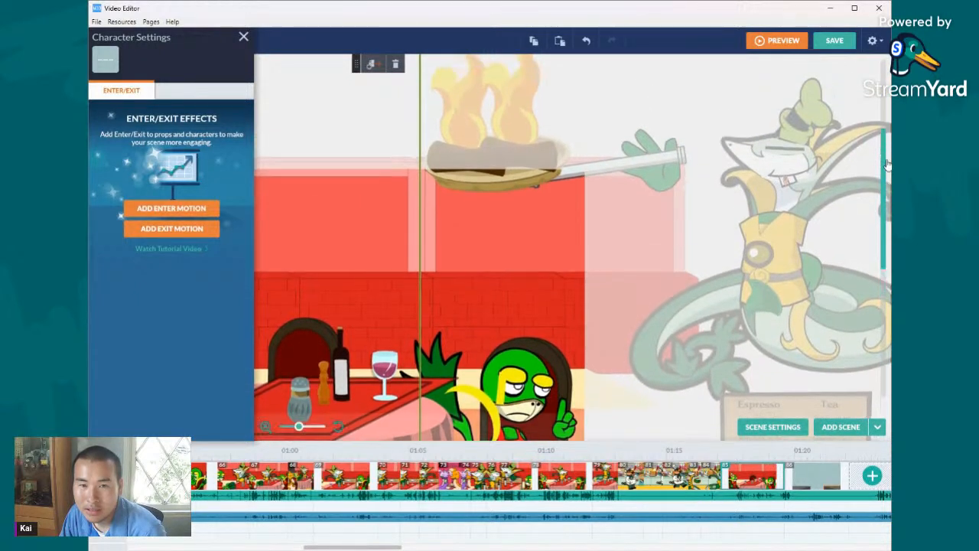
left_click_drag(793, 215, 787, 189)
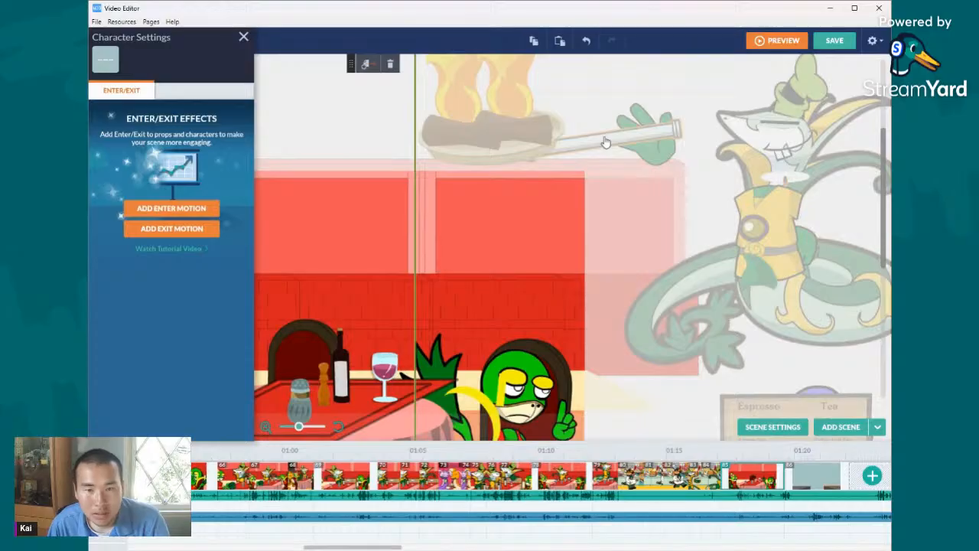
- Select the snake chef's head, hat and tail parts, tilt them toward the pan, and fit them back onto his body
left_click(372, 139)
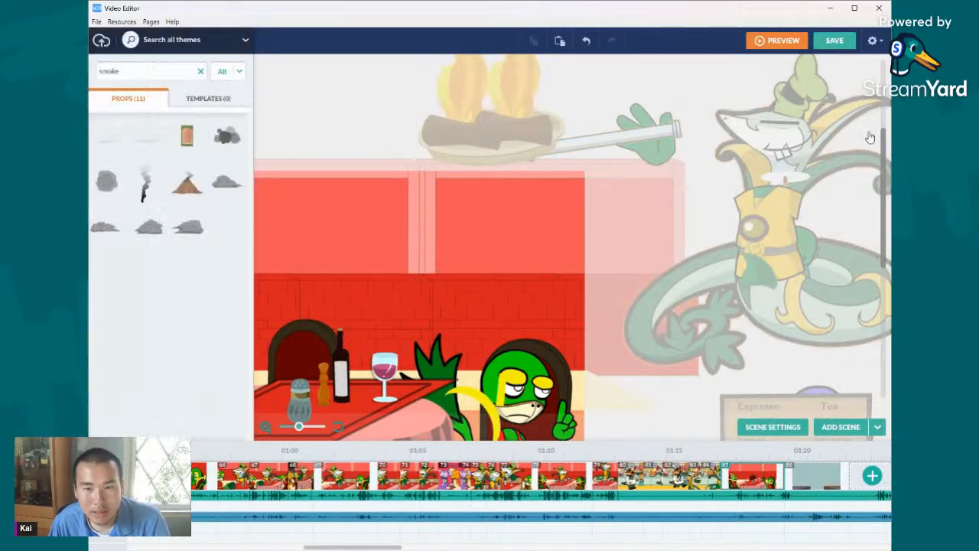
left_click(786, 126)
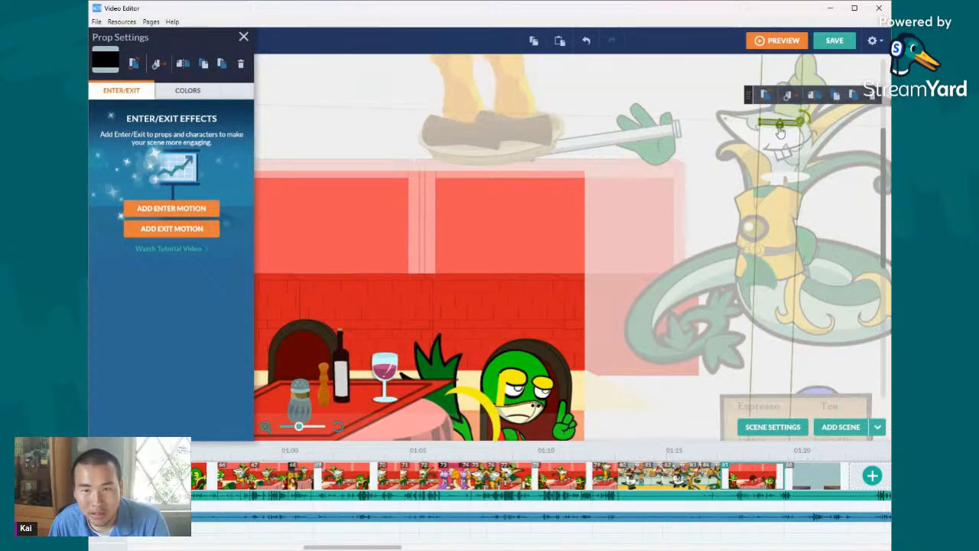
left_click(776, 138)
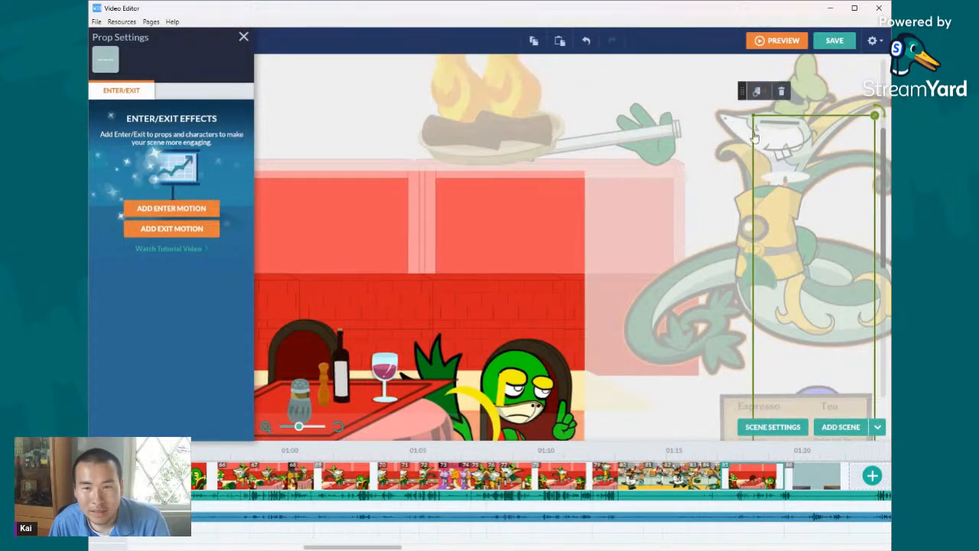
left_click(736, 148)
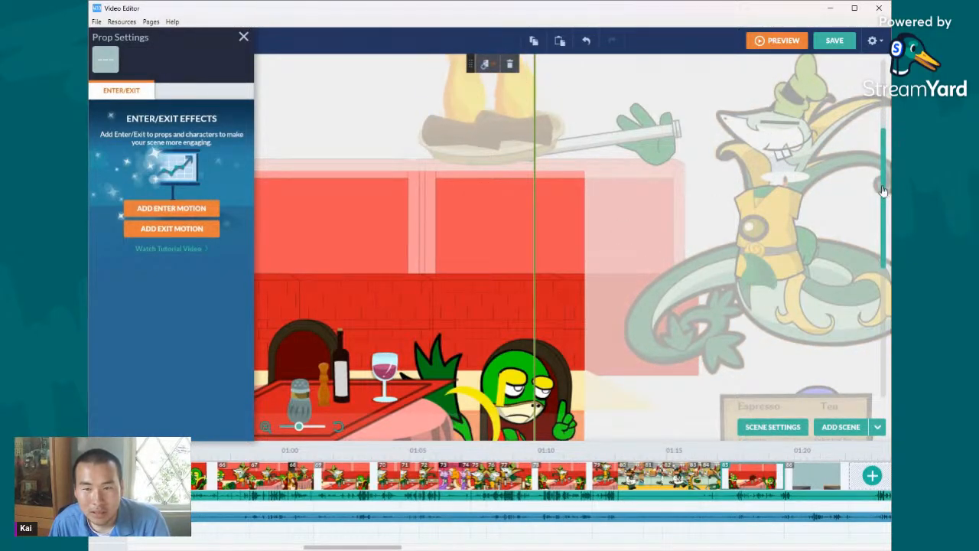
left_click_drag(885, 190, 889, 145)
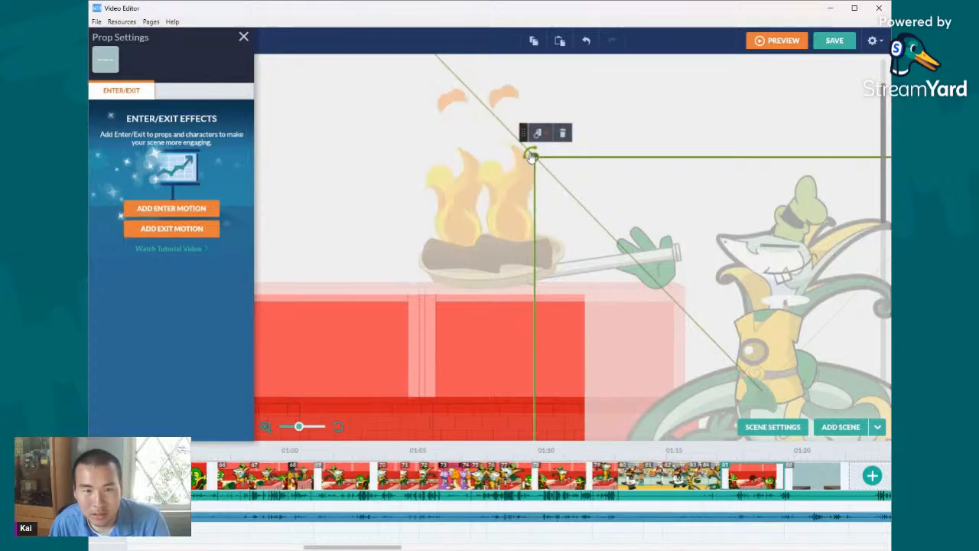
left_click_drag(529, 157, 397, 286)
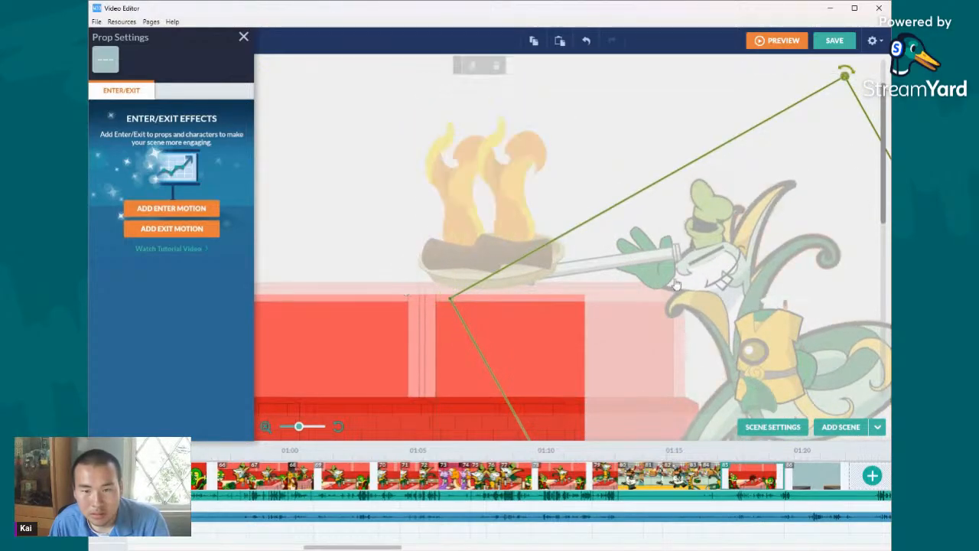
left_click_drag(728, 268, 759, 276)
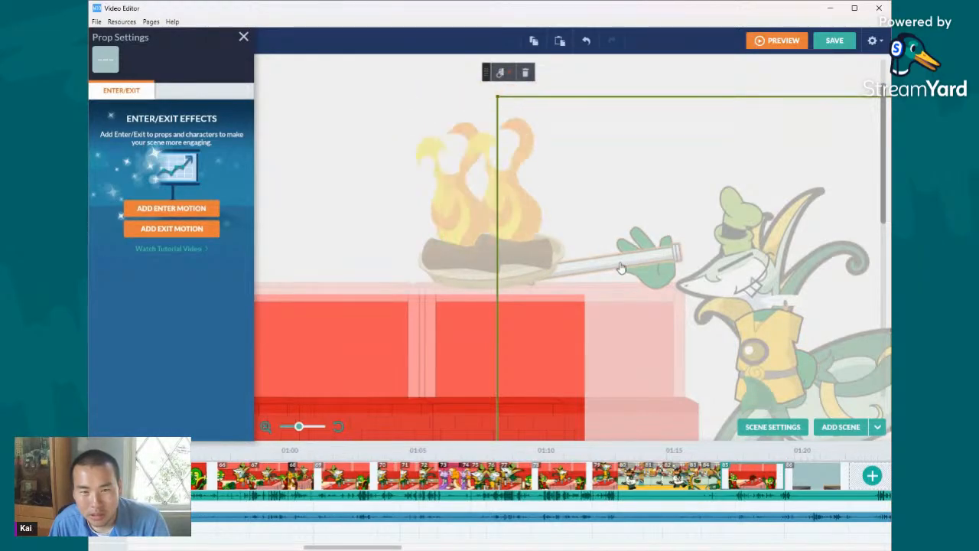
- Select the whole snake chef with the burning pan and bring them down to the stage's right edge
left_click(581, 51)
left_click(483, 203)
left_click_drag(483, 203, 459, 215)
left_click(477, 282)
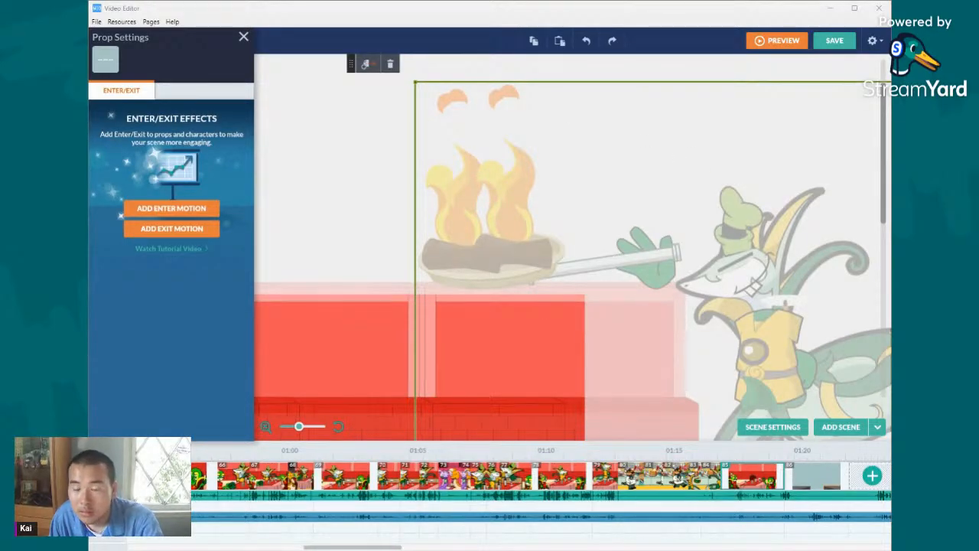
left_click_drag(749, 280, 572, 327)
scroll(572, 326, "down", 5)
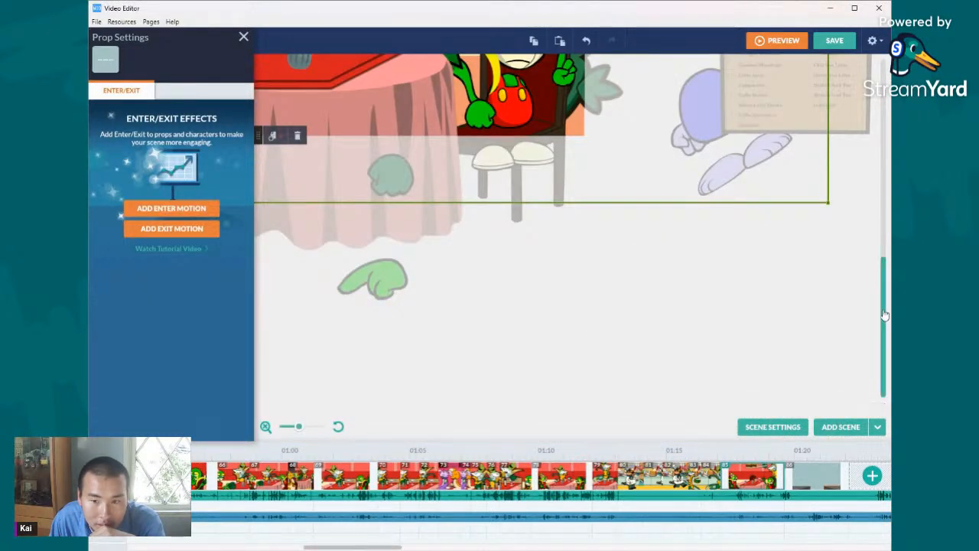
scroll(612, 149, "up", 5)
- Fine-tune the snake chef and pan's position so his face and the burning pan reach into the stage above the seated character
left_click_drag(531, 129, 571, 134)
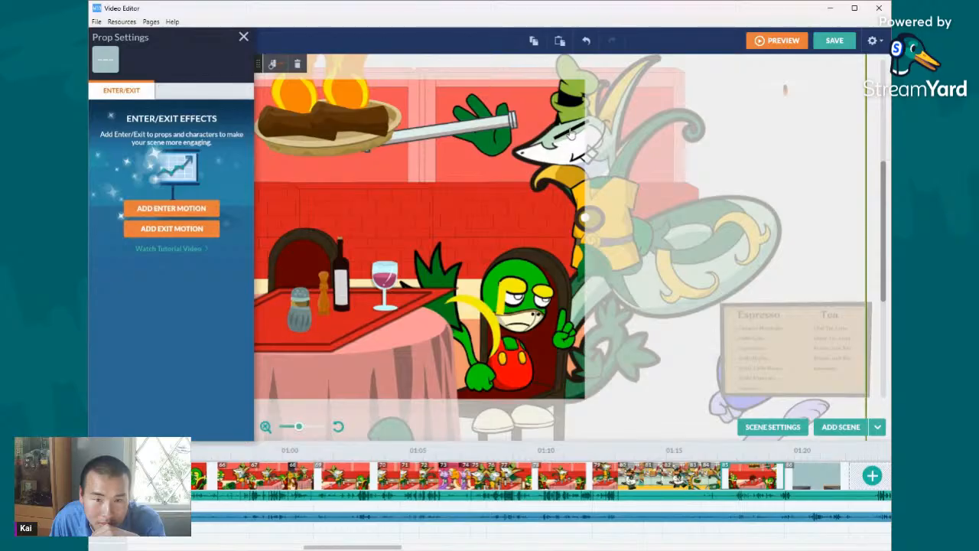
key("Left")
key("Left")
key("Left")
key("Left")
key("Left")
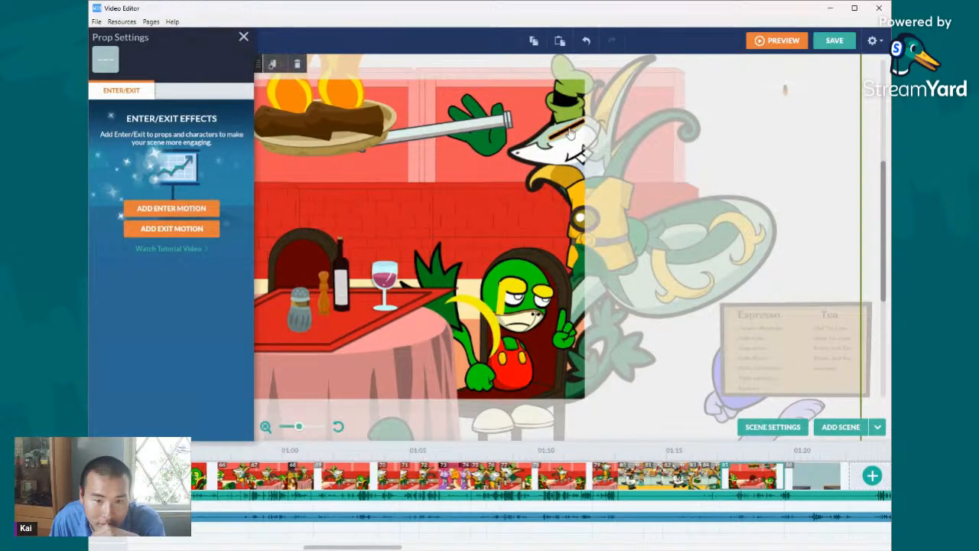
- Add a leftward Slide enter motion to the snake chef and burning pan, and shorten its duration to under one second
left_click(193, 208)
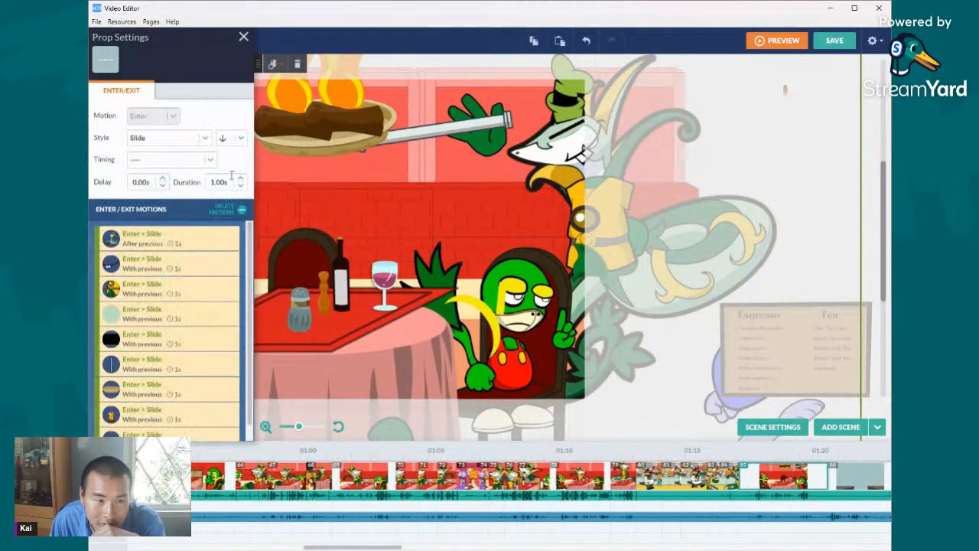
left_click(240, 138)
left_click(237, 191)
left_click(239, 186)
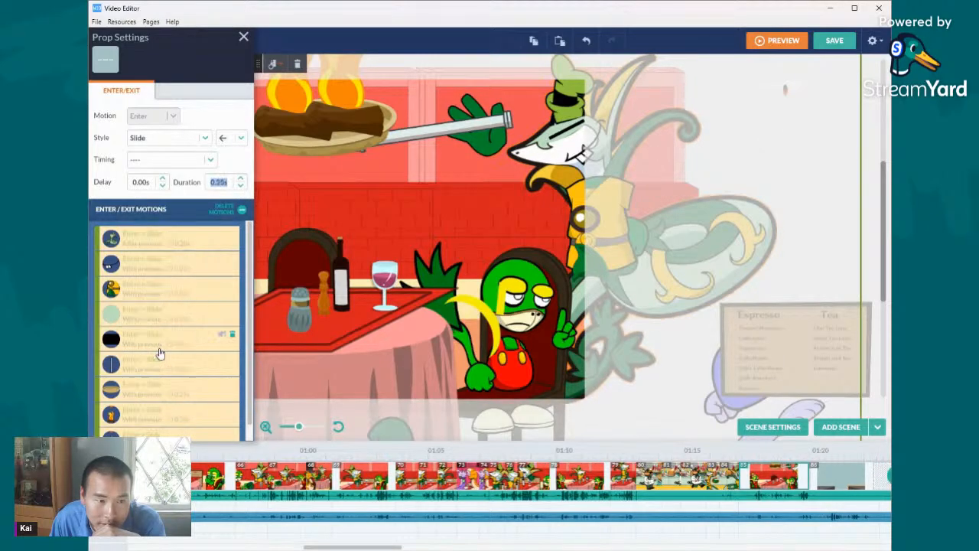
- Set the Slide enter motion's duration to 0.50 s for the snake chef and burning pan, and give the chef a toothy grin
key("Up")
key("Up")
left_click(240, 185)
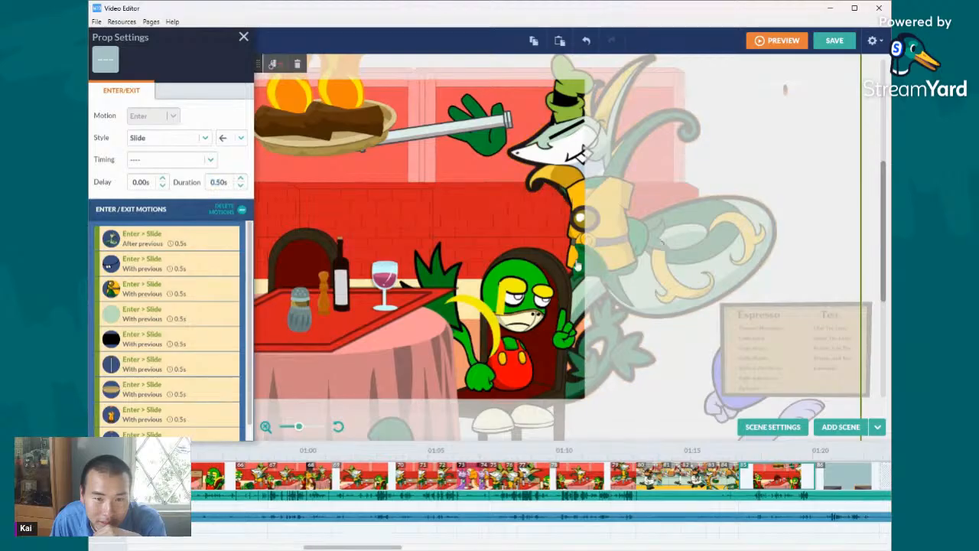
left_click(874, 242)
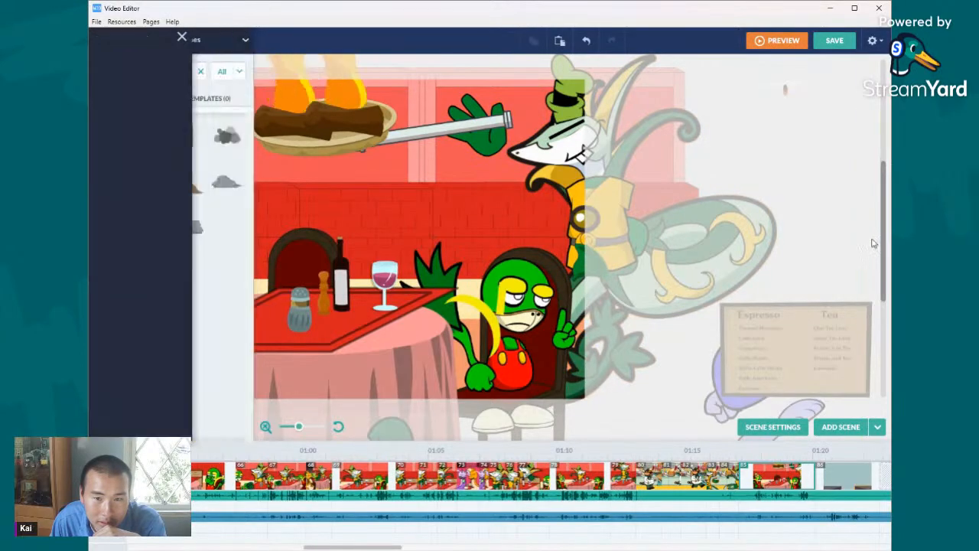
left_click(587, 155)
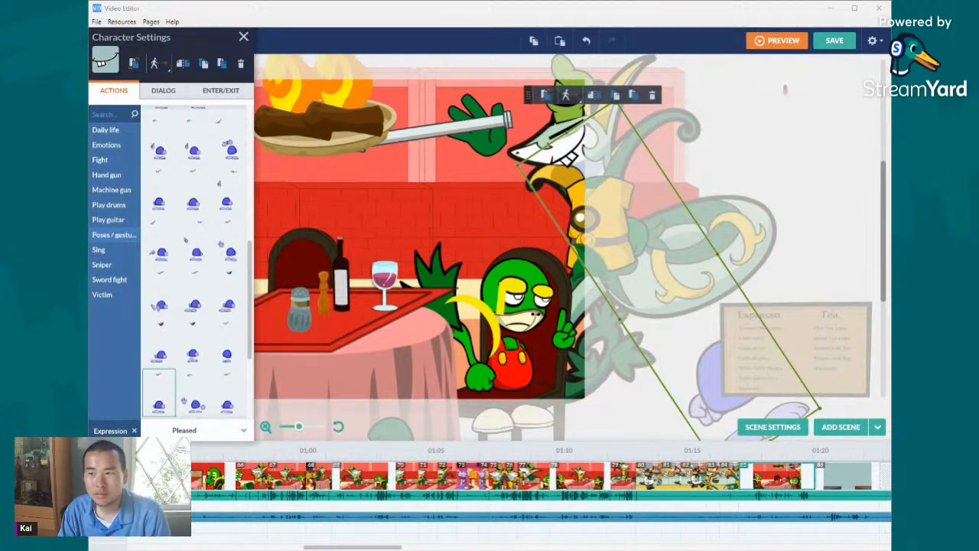
- Play the vocal track under the restaurant scene with the burning pan and shorten that scene's length on the timeline
right_click(761, 497)
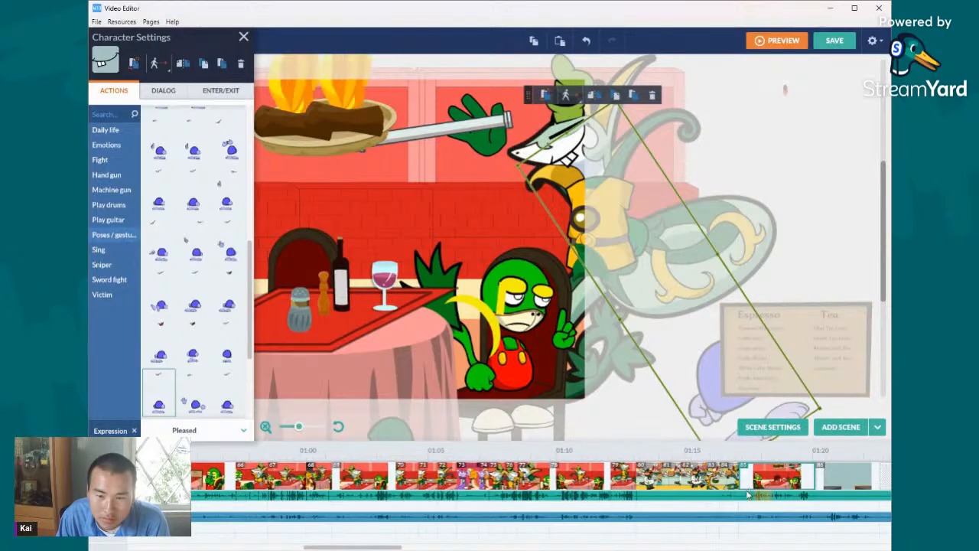
right_click(754, 498)
left_click(765, 378)
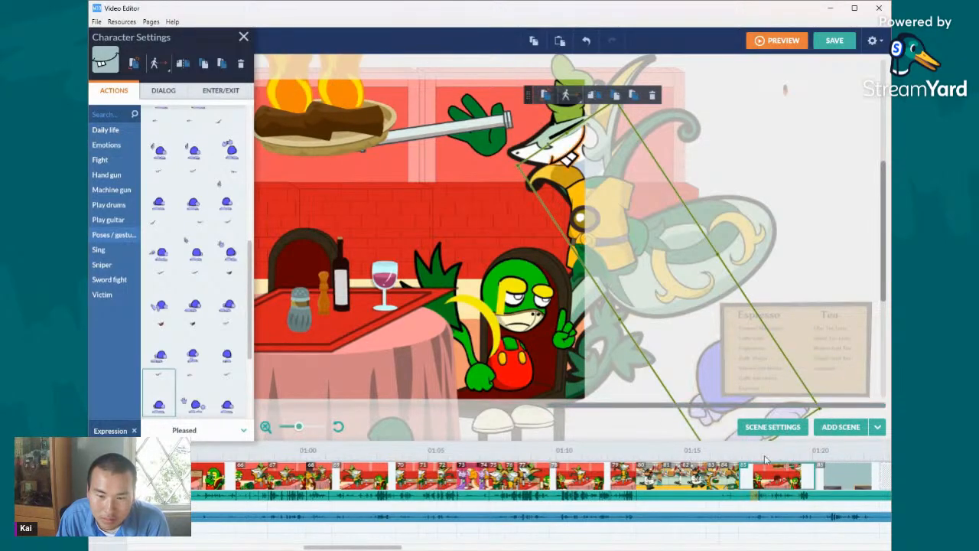
right_click(754, 498)
left_click(775, 382)
mouse_move(803, 480)
left_mouse_down()
mouse_move(750, 475)
mouse_move(789, 479)
left_mouse_up()
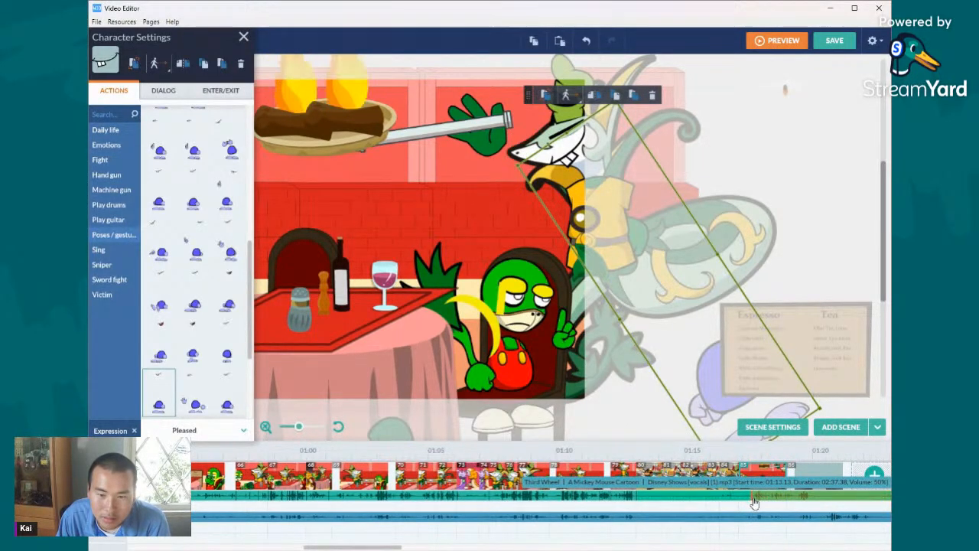
- Listen to the vocal track across the preceding kitchen scenes and the start of the burning-pan scene to check the timing
right_click(753, 499)
left_click(770, 457)
right_click(723, 498)
left_click(765, 366)
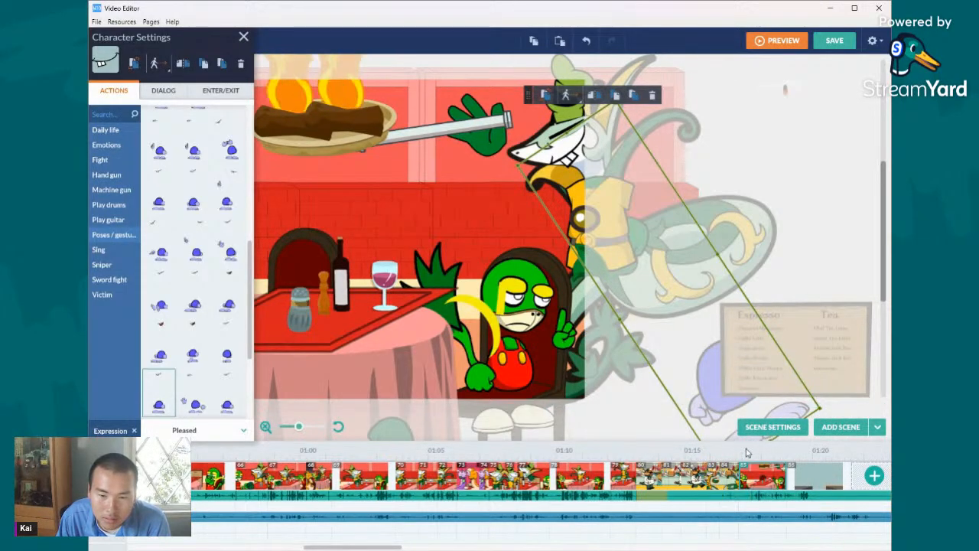
right_click(733, 498)
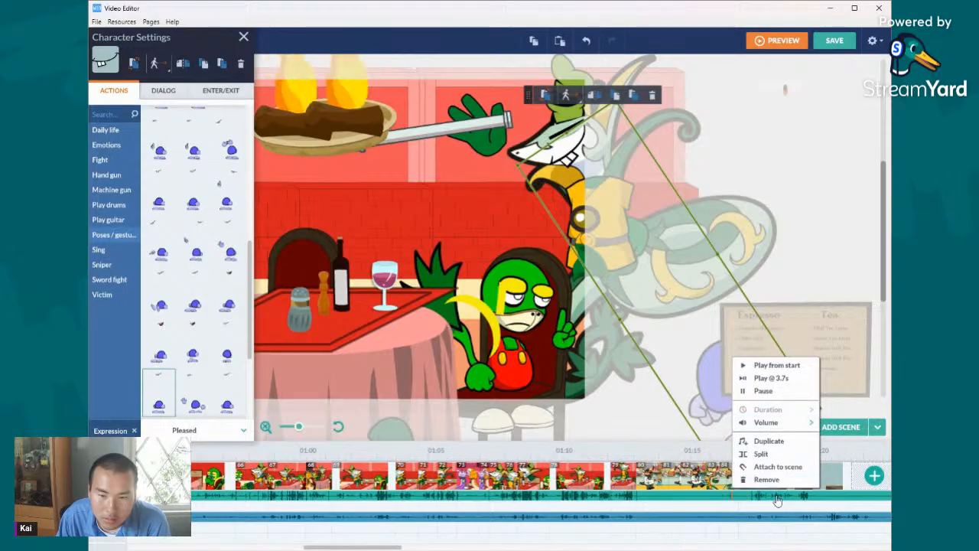
left_click(765, 503)
right_click(762, 501)
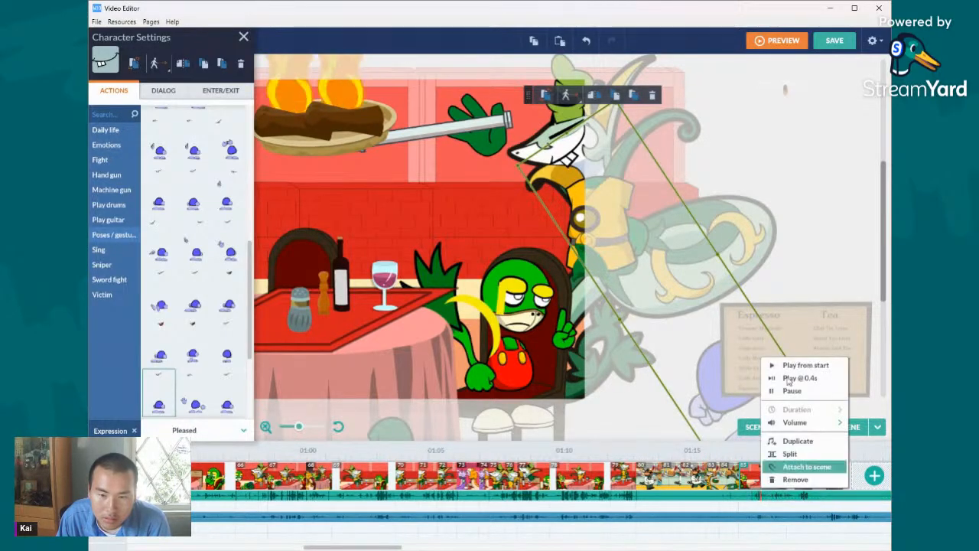
left_click(756, 496)
right_click(763, 501)
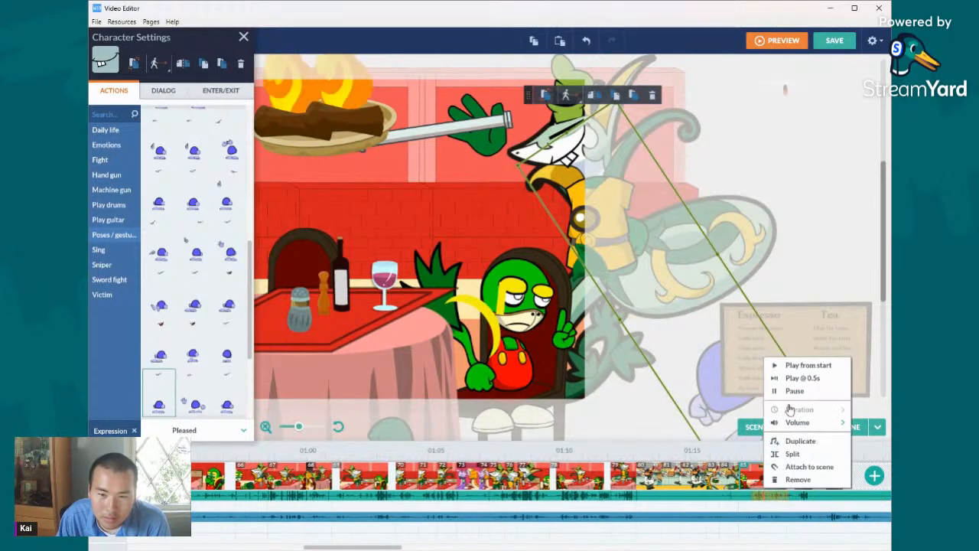
left_click(793, 392)
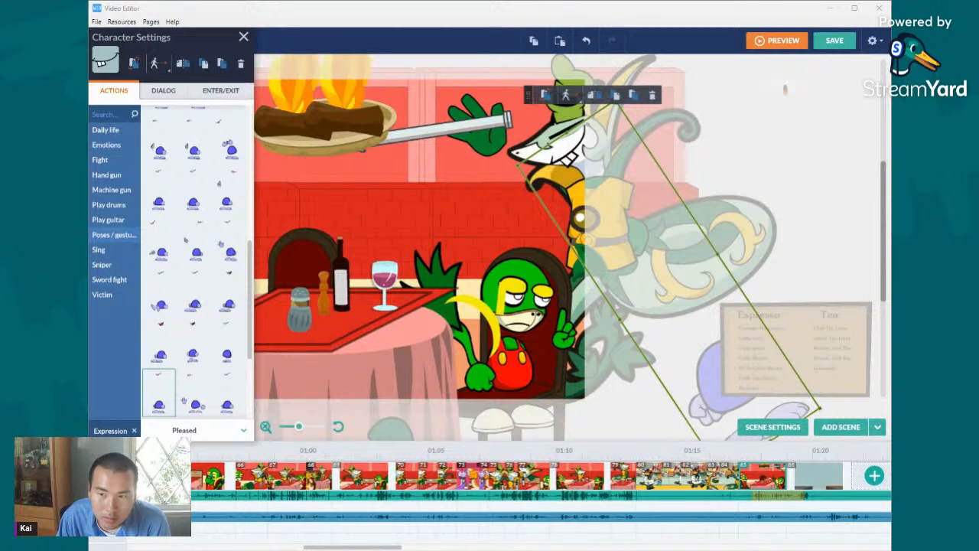
- Listen to the vocals around the end of the burning-pan scene and set the scene's length to 2.25 s to match
right_click(772, 499)
left_click(824, 391)
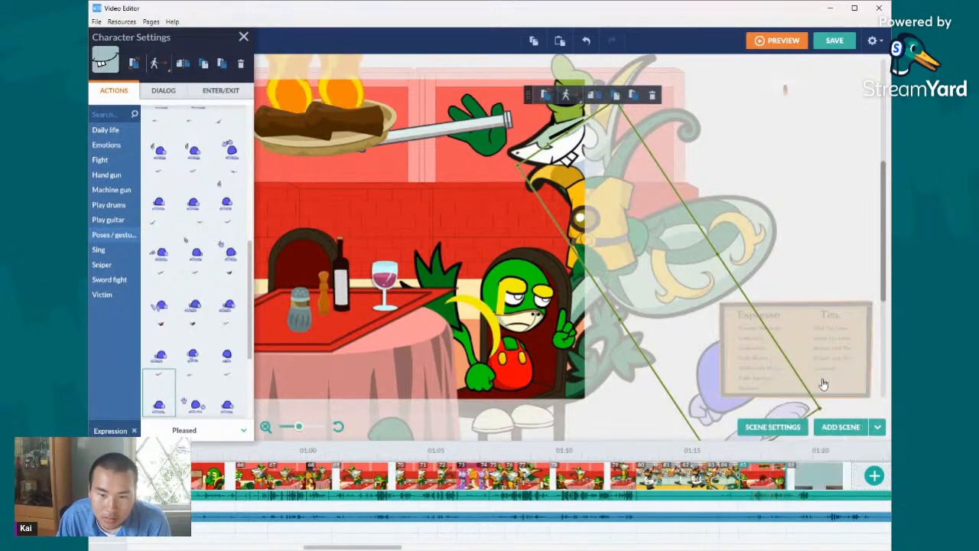
right_click(792, 498)
left_click(820, 375)
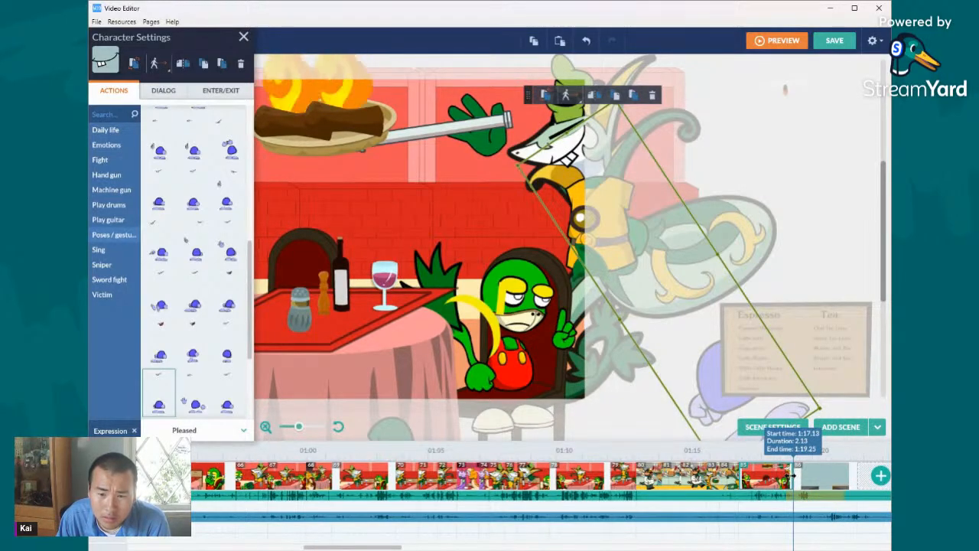
right_click(792, 498)
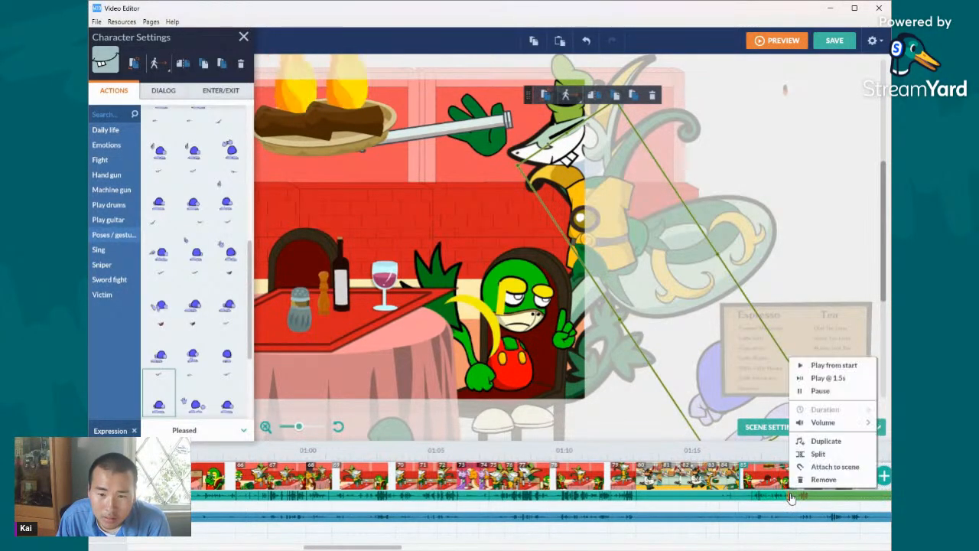
left_click(820, 391)
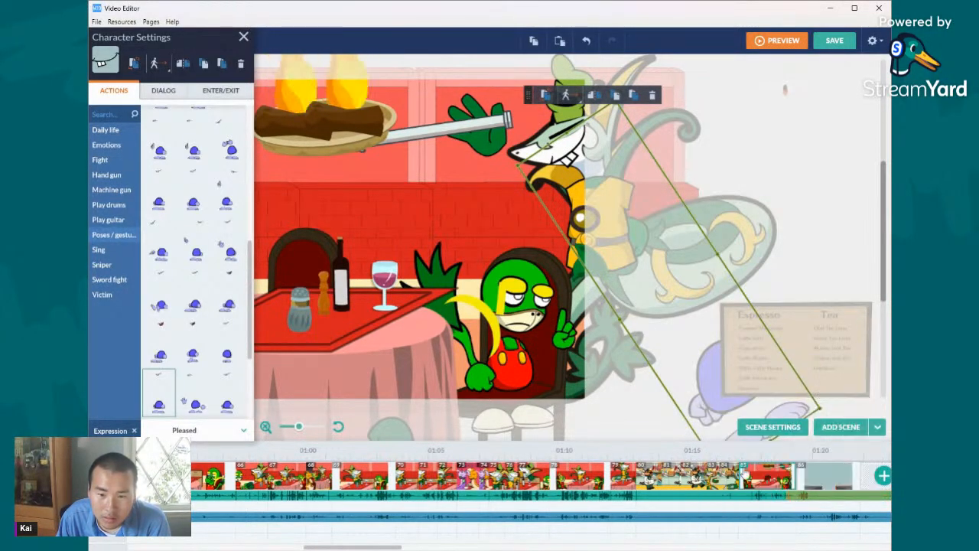
right_click(703, 499)
left_click(739, 378)
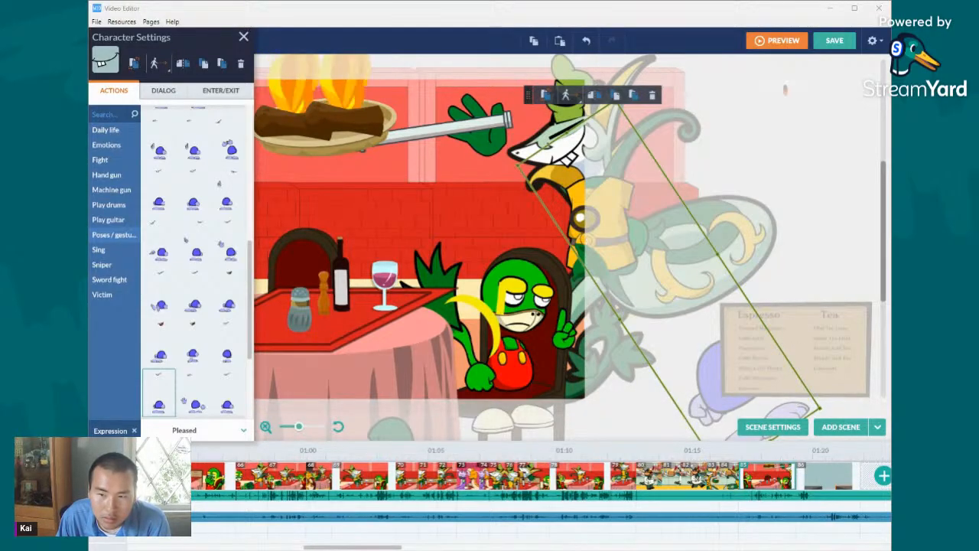
- Search the actions of the seated customer in the red dress for "sit" and apply the sitting pose with both hands lowered
left_click_drag(672, 409, 543, 406)
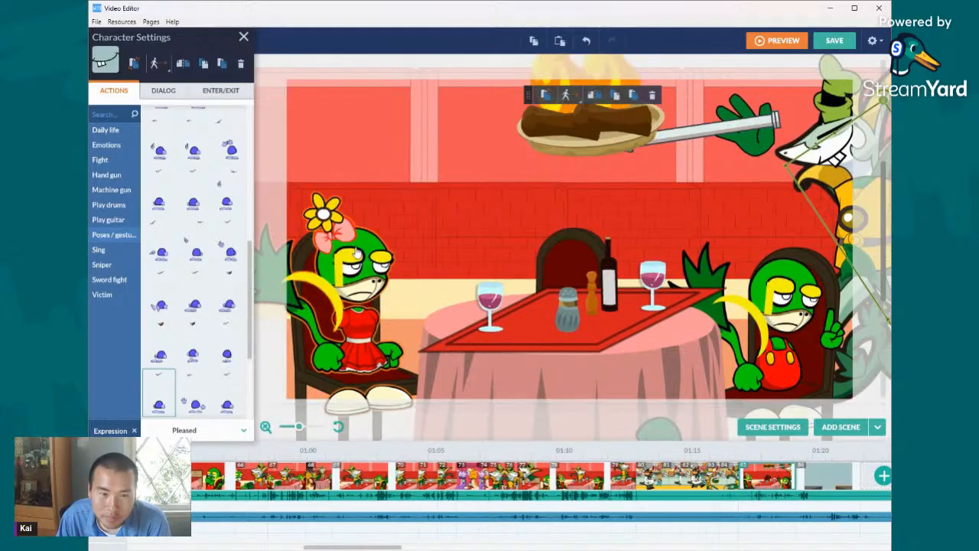
left_click(360, 301)
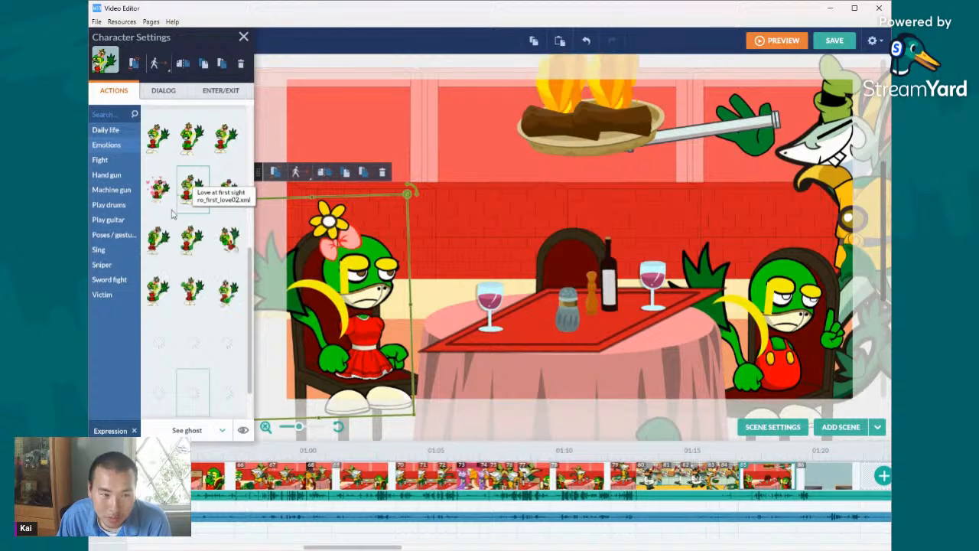
left_click(126, 115)
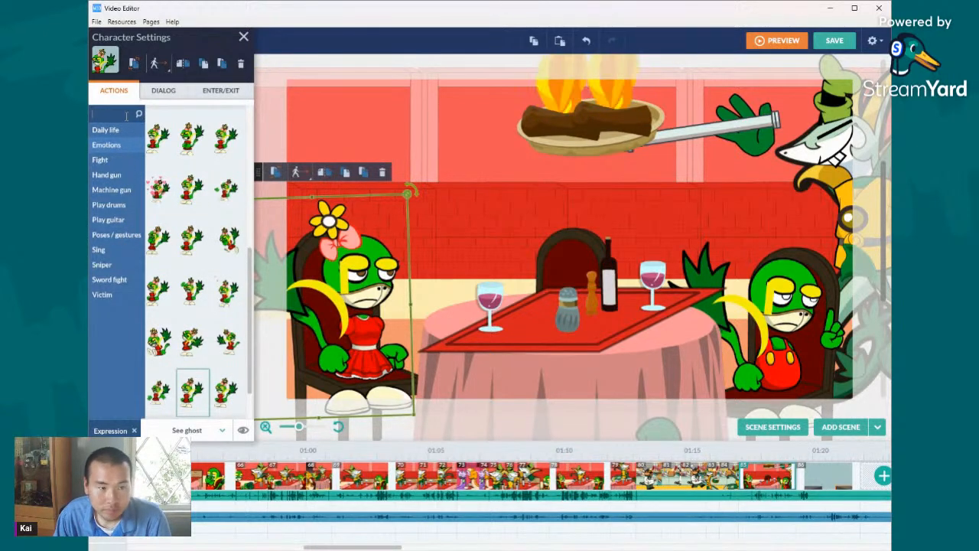
type("sit")
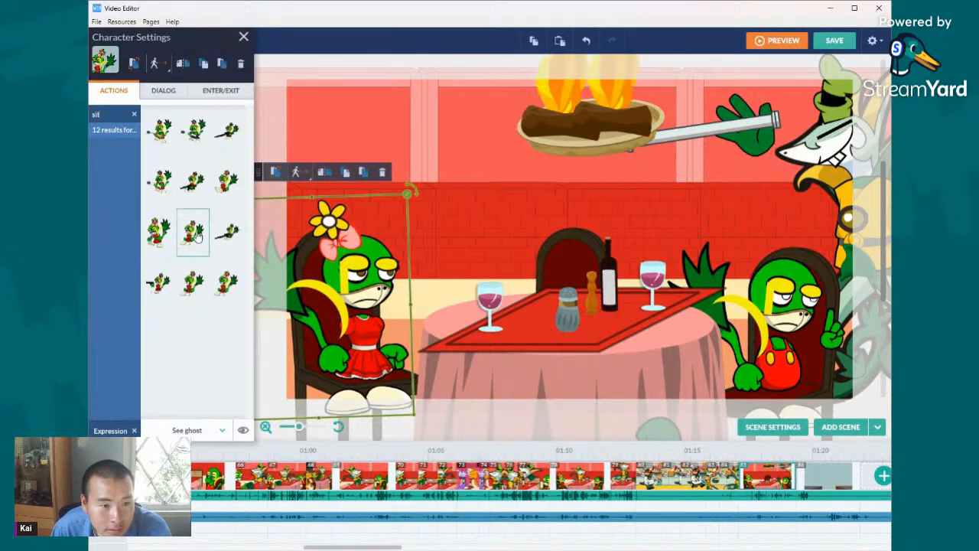
left_click(197, 235)
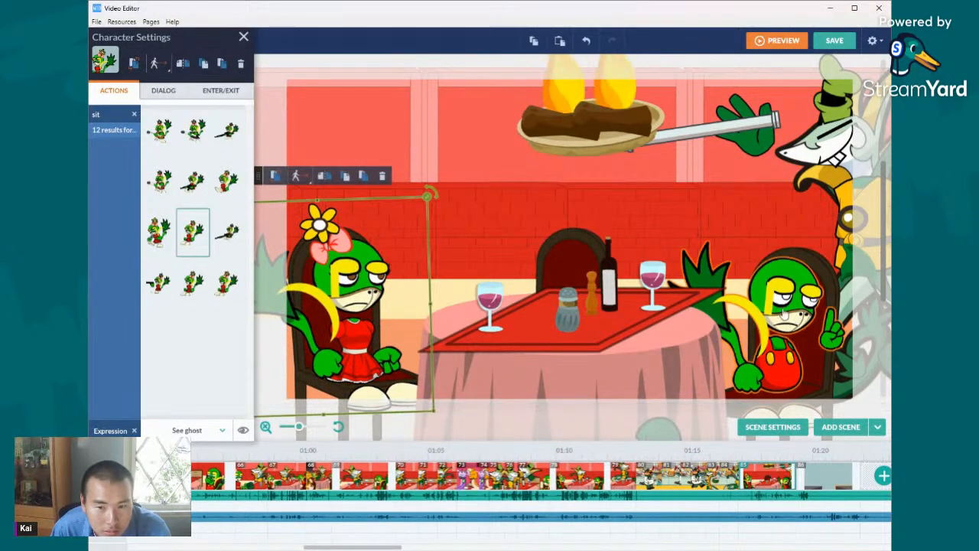
- Apply the matching "sit" action to the customer in red overalls and reposition him on his chair
left_click(784, 314)
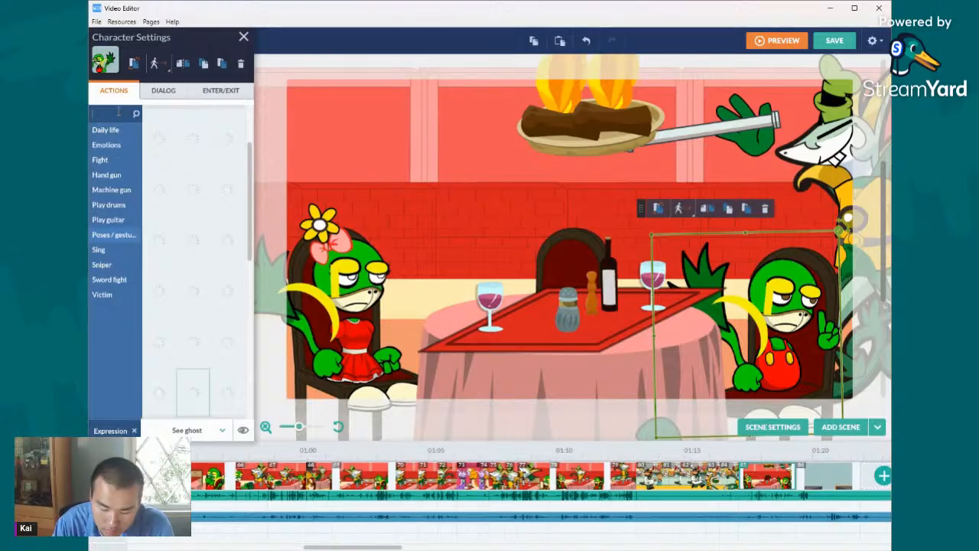
type("sit")
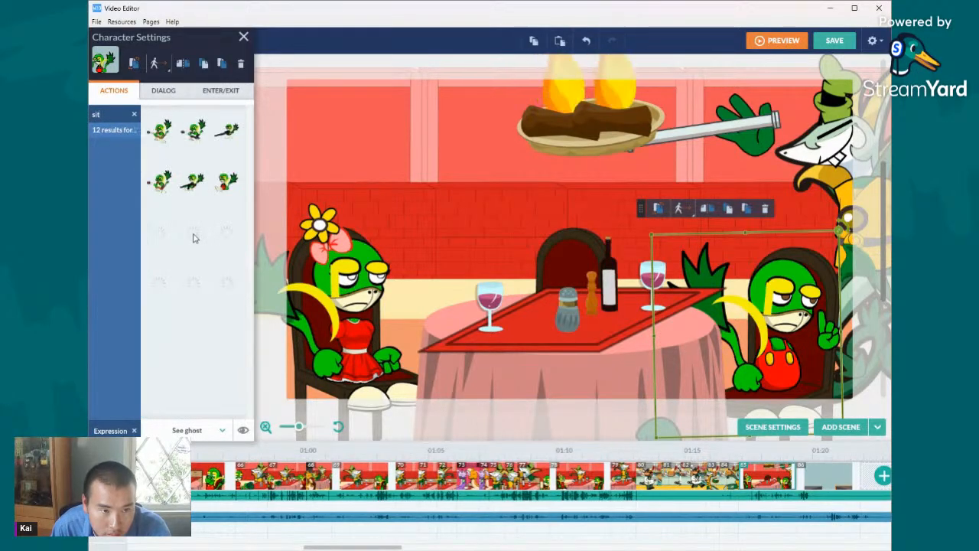
left_click(198, 242)
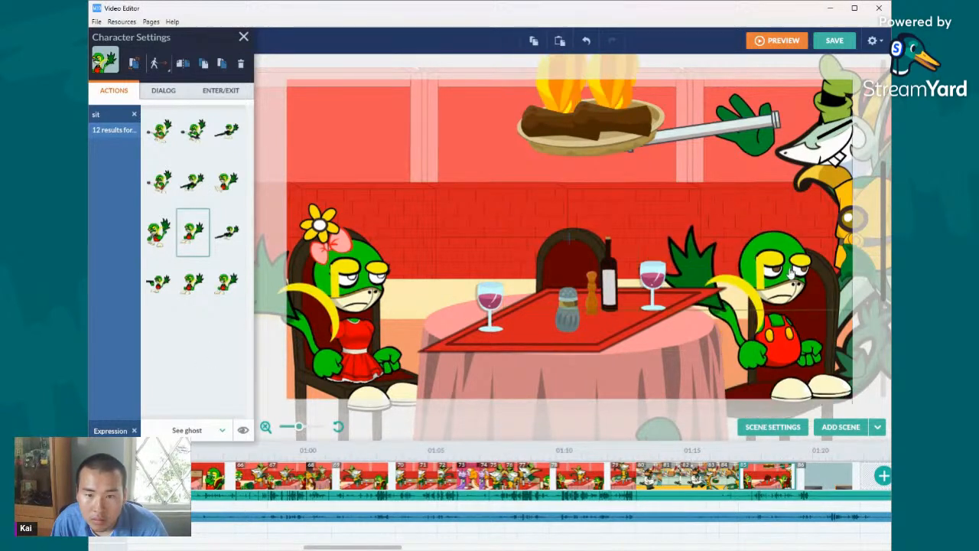
left_click(790, 287)
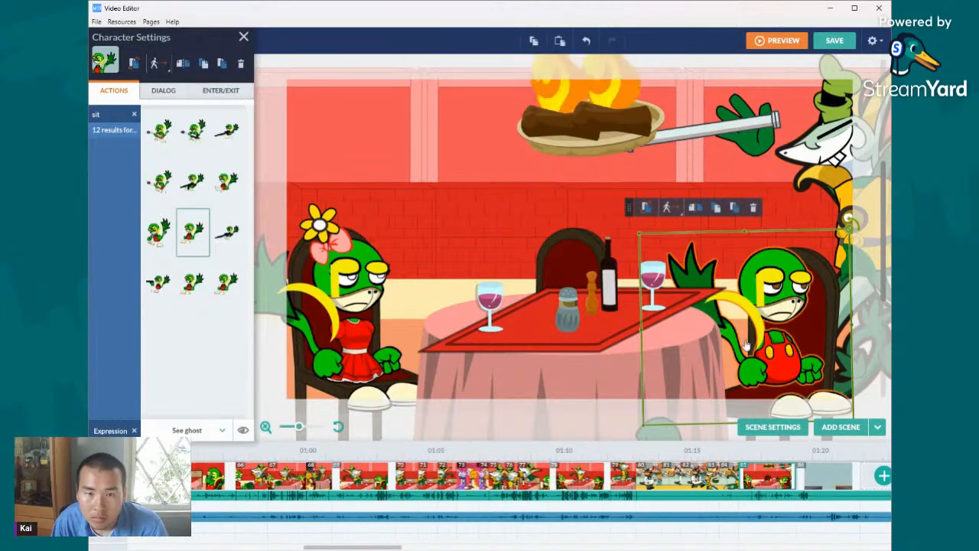
- Add a new scene directly after the burning-pan restaurant scene, and open the empty kitchen counter scene that follows it
left_click(305, 427)
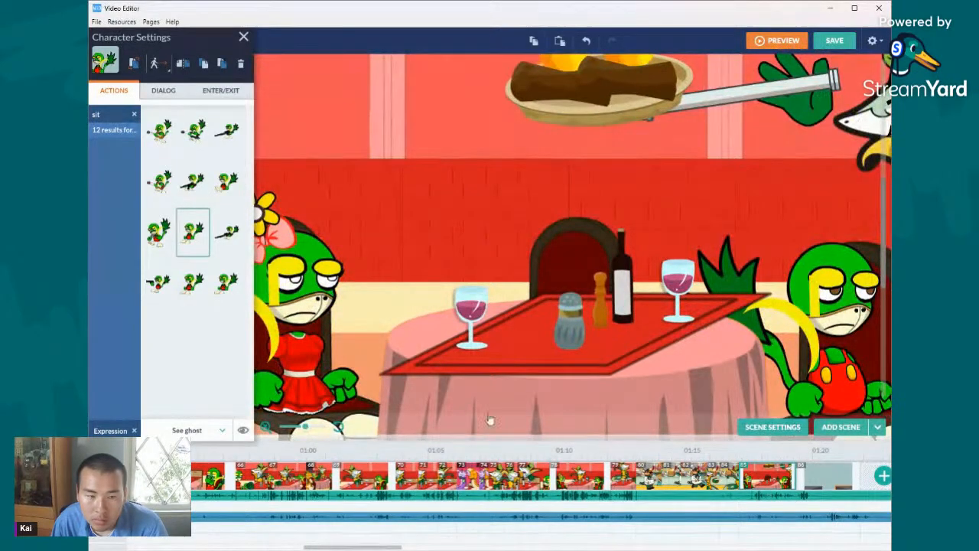
right_click(825, 476)
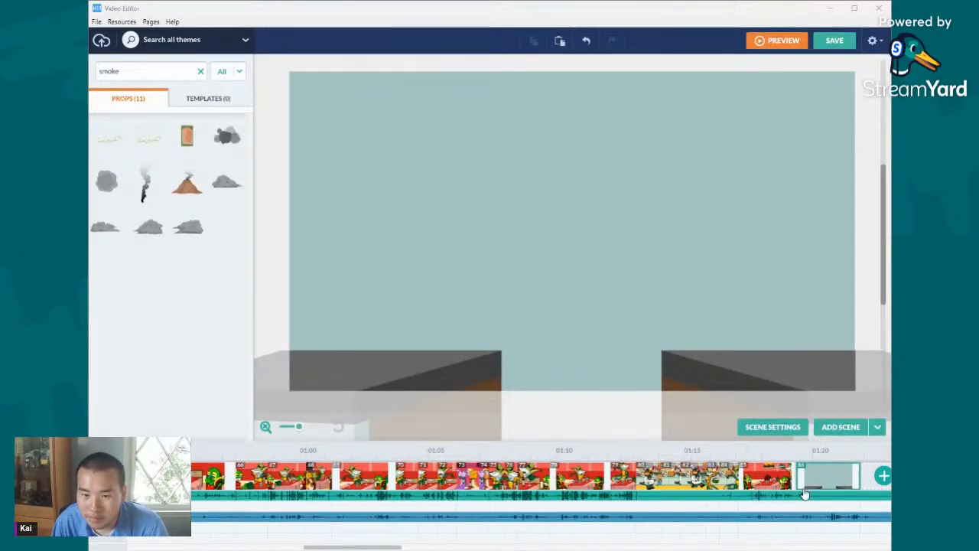
left_click(850, 430)
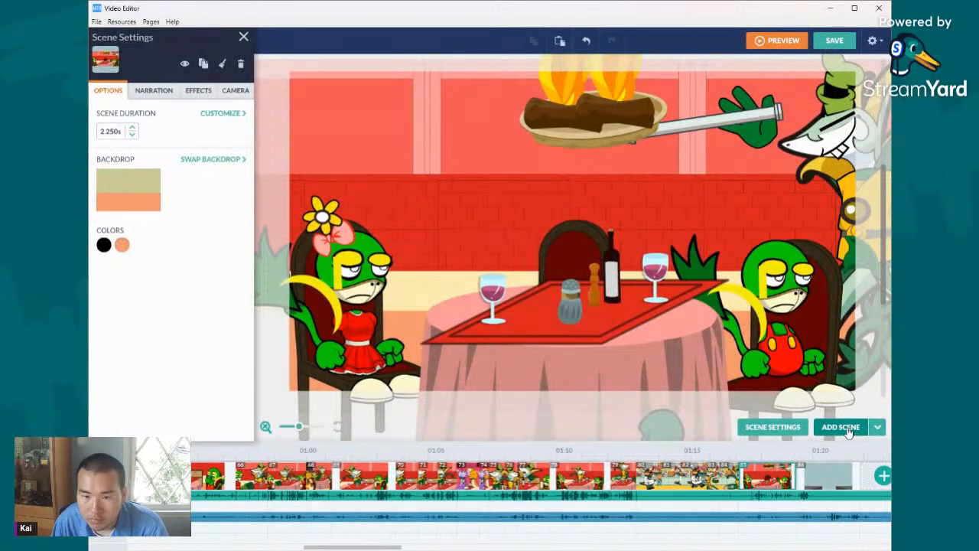
left_click(840, 479)
right_click(840, 481)
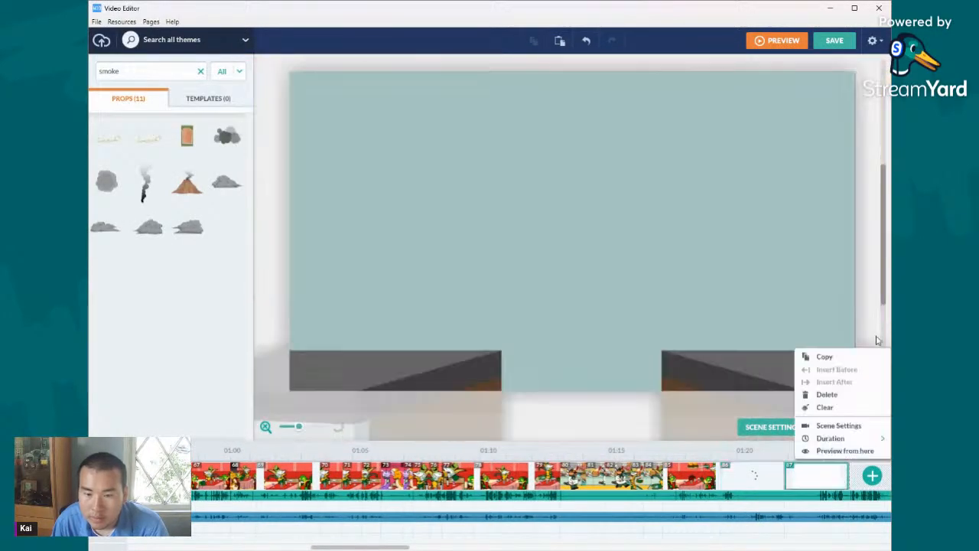
left_click(876, 341)
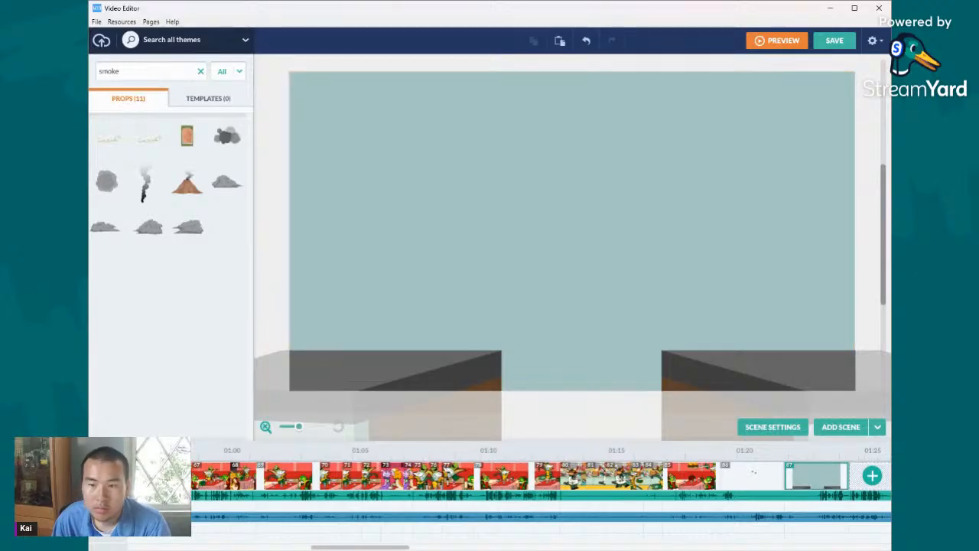
- Search the props for "bottle" and place a brown labelled bottle near the inner end of the left-hand kitchen counter
double_click(188, 71)
type("bo")
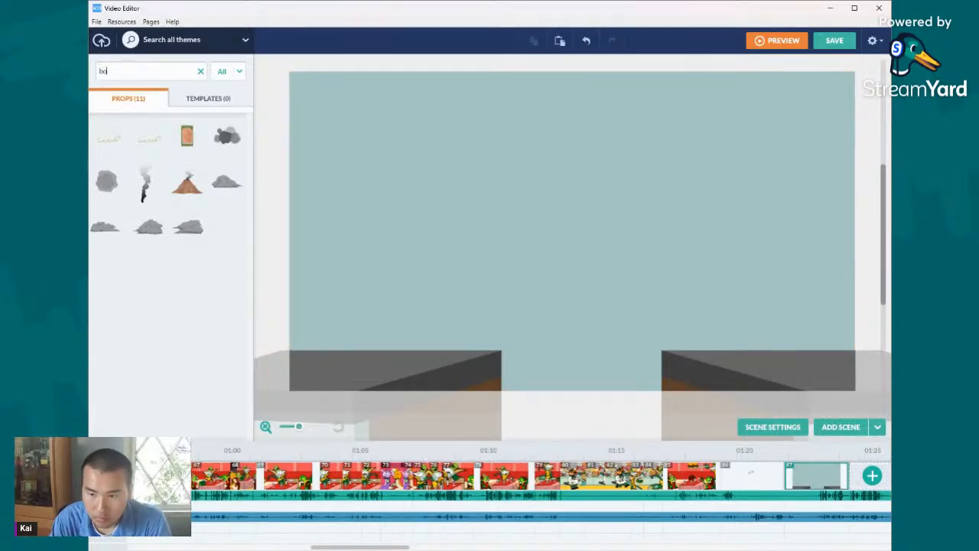
type("bottle")
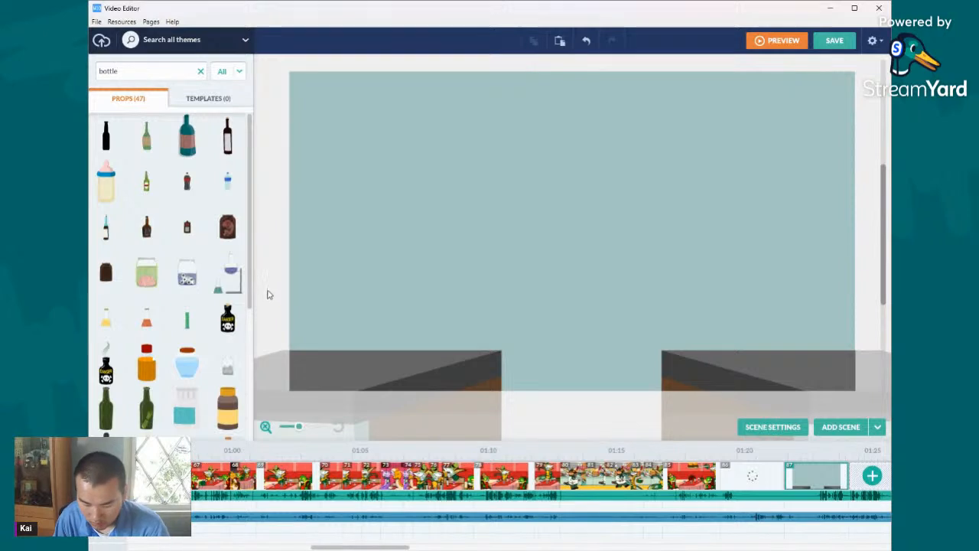
scroll(183, 359, "down", 1)
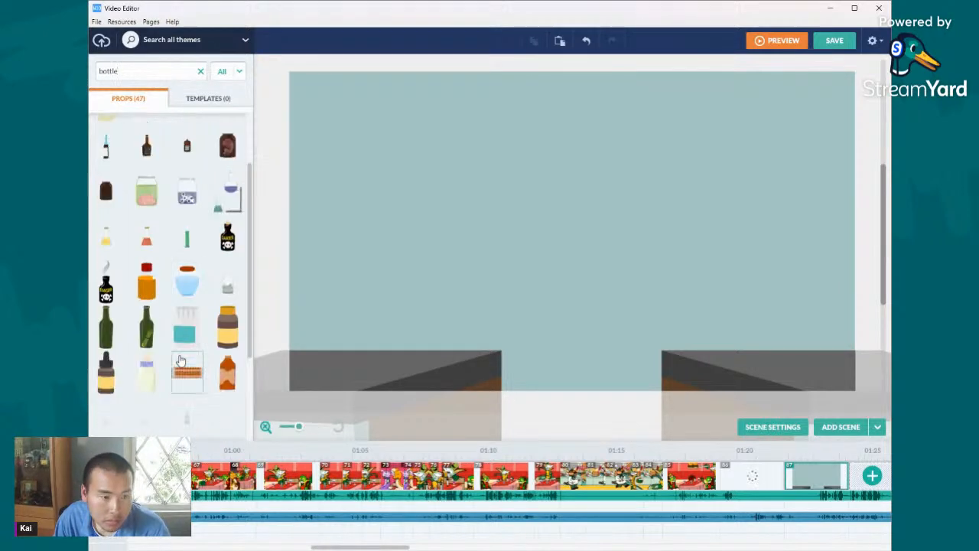
scroll(153, 347, "down", 3)
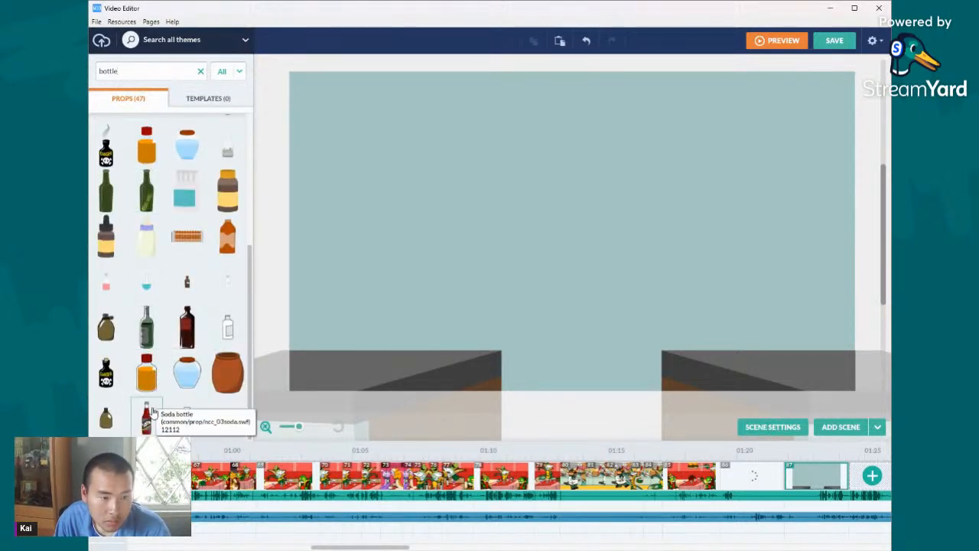
left_click_drag(152, 415, 272, 380)
left_click_drag(380, 352, 469, 336)
left_click(466, 345)
left_click(267, 169)
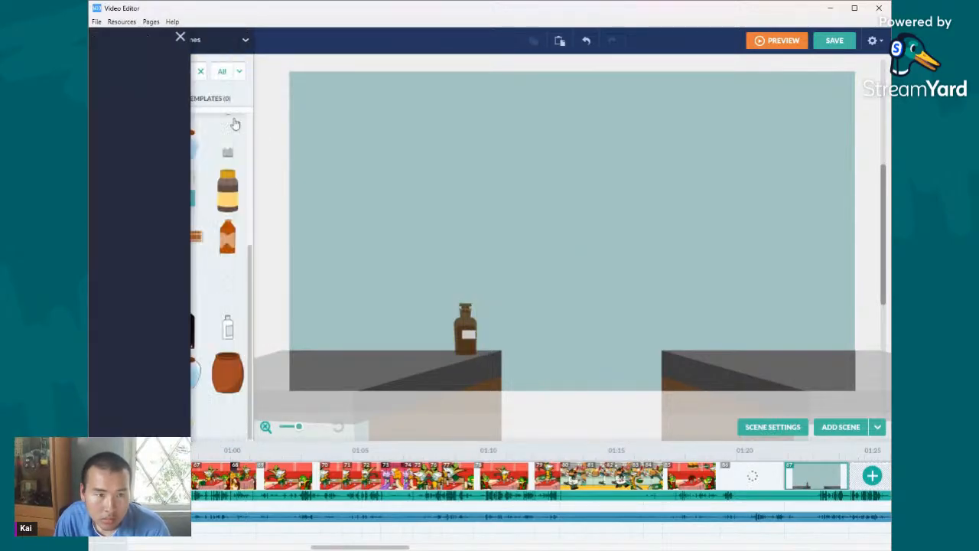
- Search the props for "bowl", place the empty pet bowl beside the brown bottle, recolour it dark grey and enlarge it
type("bowl")
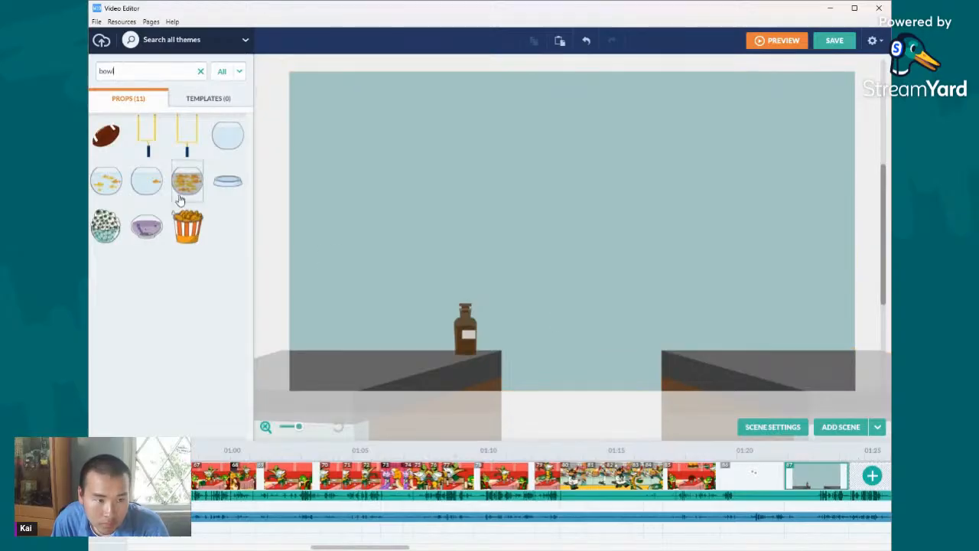
left_click_drag(224, 184, 419, 332)
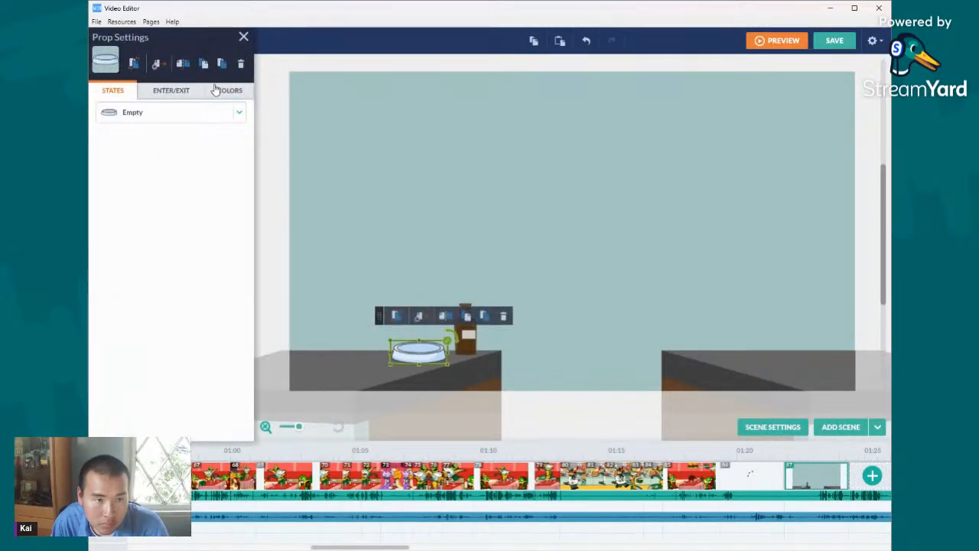
left_click(222, 90)
left_click(131, 115)
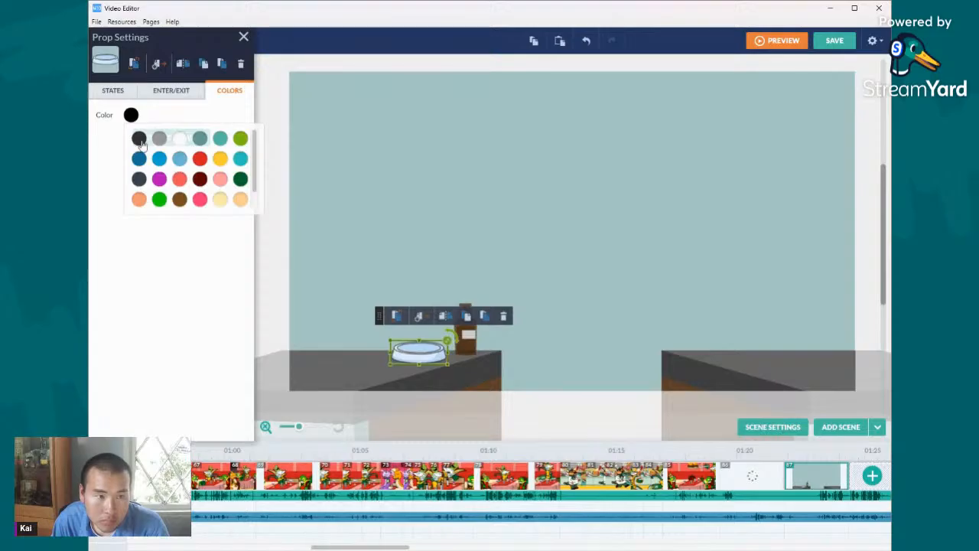
left_click(138, 139)
left_click(456, 347)
left_click_drag(457, 347, 425, 353)
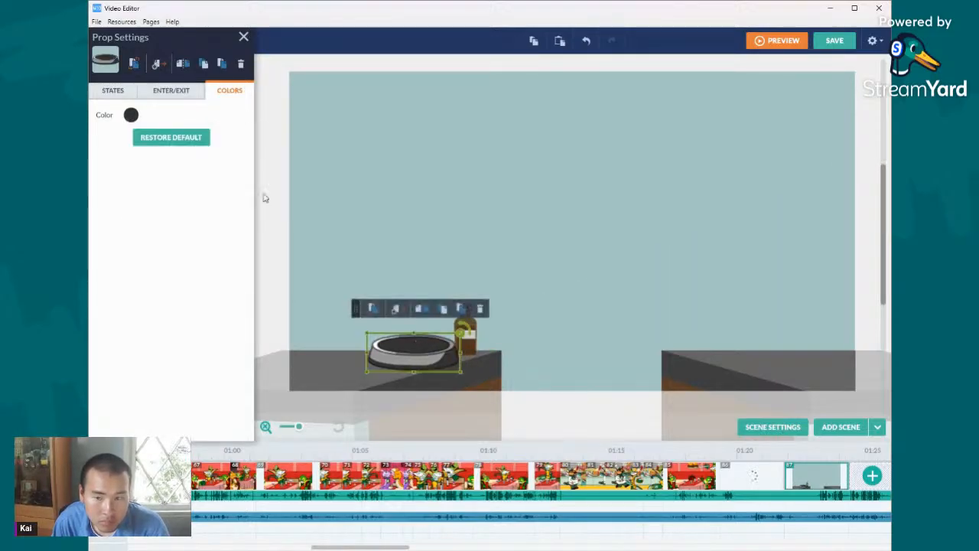
- Search the props for "banana" and place the banana bunch inside the dark bowl
left_click(264, 198)
double_click(144, 74)
type("bi")
type("nana")
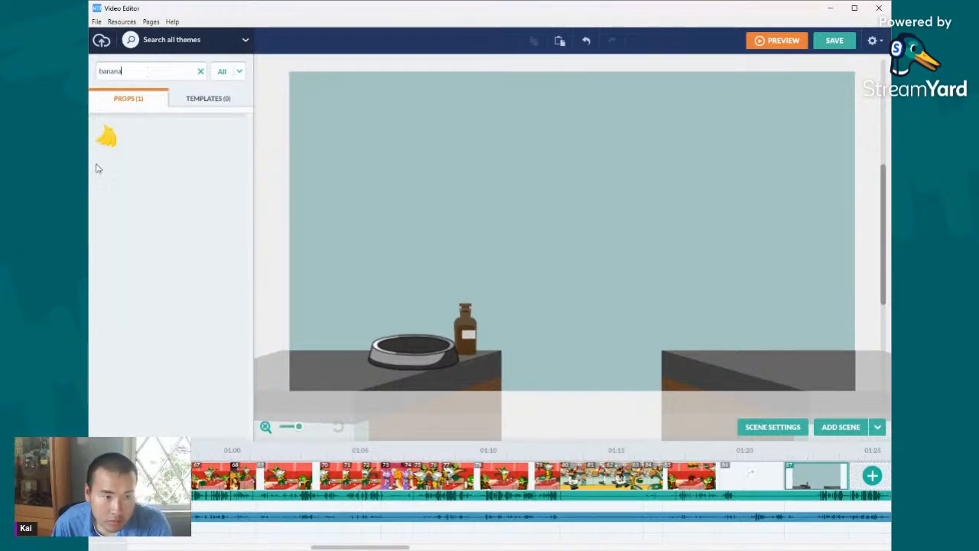
left_click_drag(106, 138, 448, 301)
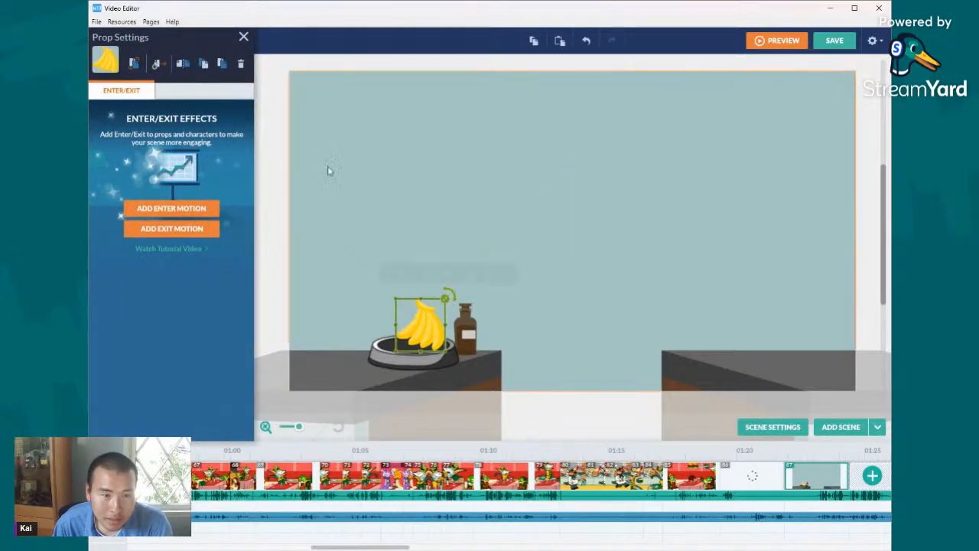
- Search the props for "orange", place the leafy pair of oranges in the bowl, and duplicate it beside the first pair
left_click(266, 151)
double_click(135, 71)
type("orange")
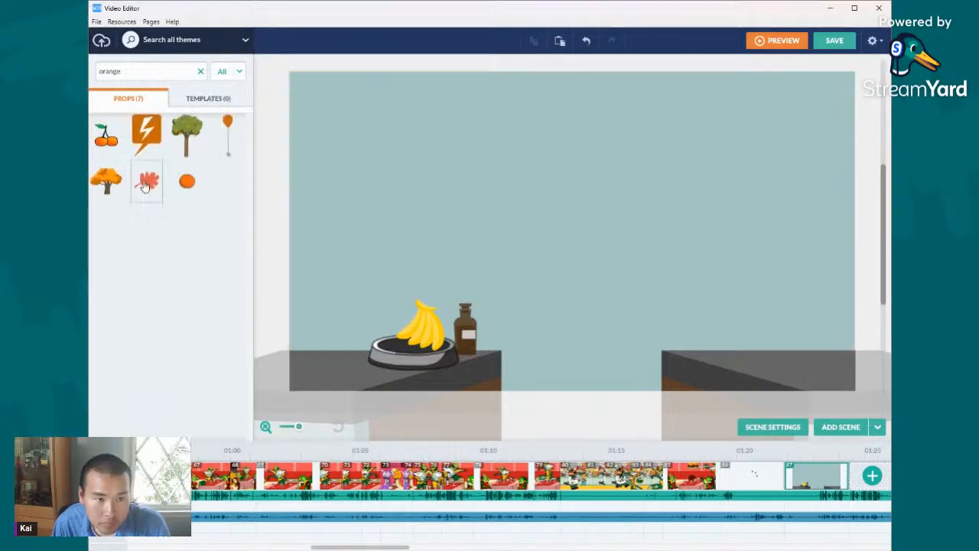
left_click_drag(100, 148, 423, 308)
left_click(402, 329)
left_click(534, 39)
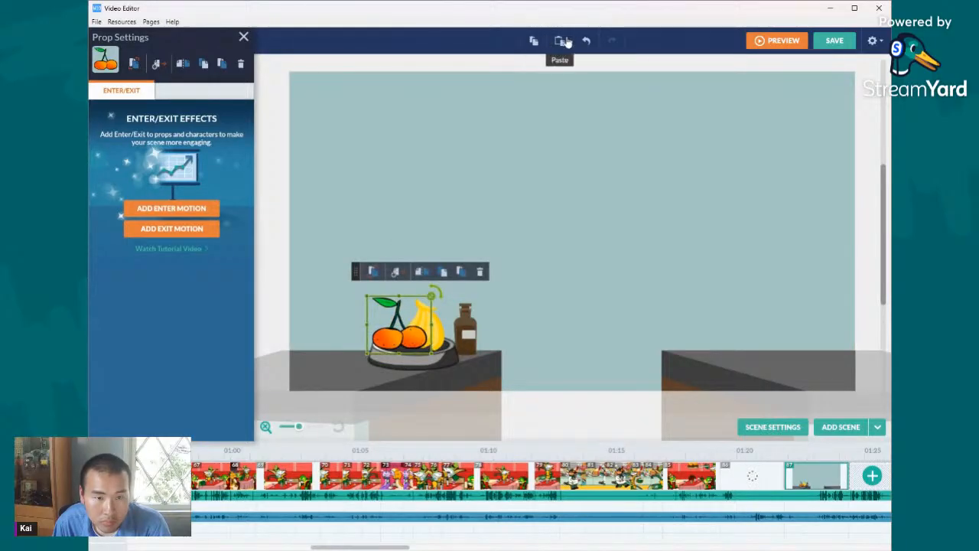
left_click(560, 39)
left_click_drag(440, 342, 441, 347)
- Search the props for "fruit" and "grape" to find more fruit for the bowl
left_click(283, 162)
double_click(140, 69)
type("fruit")
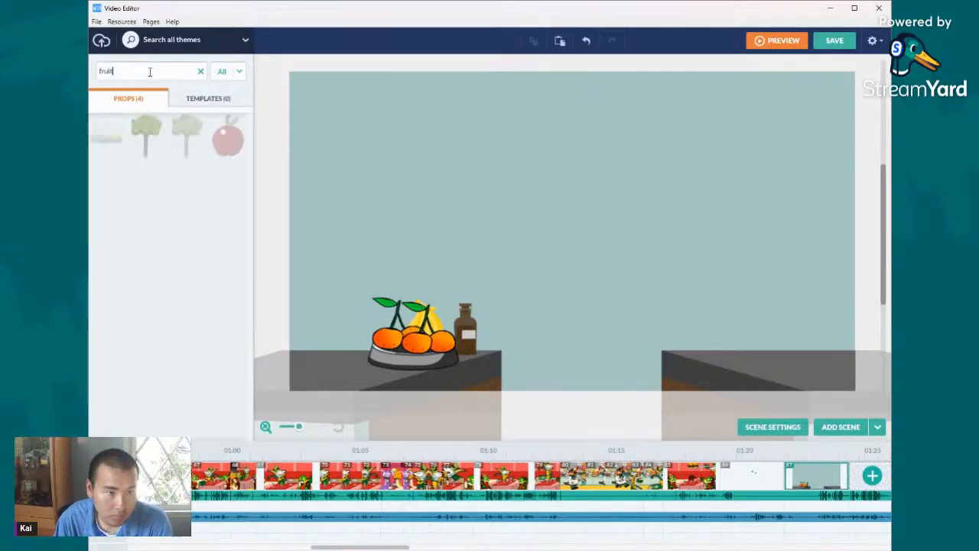
left_click_drag(111, 69, 93, 68)
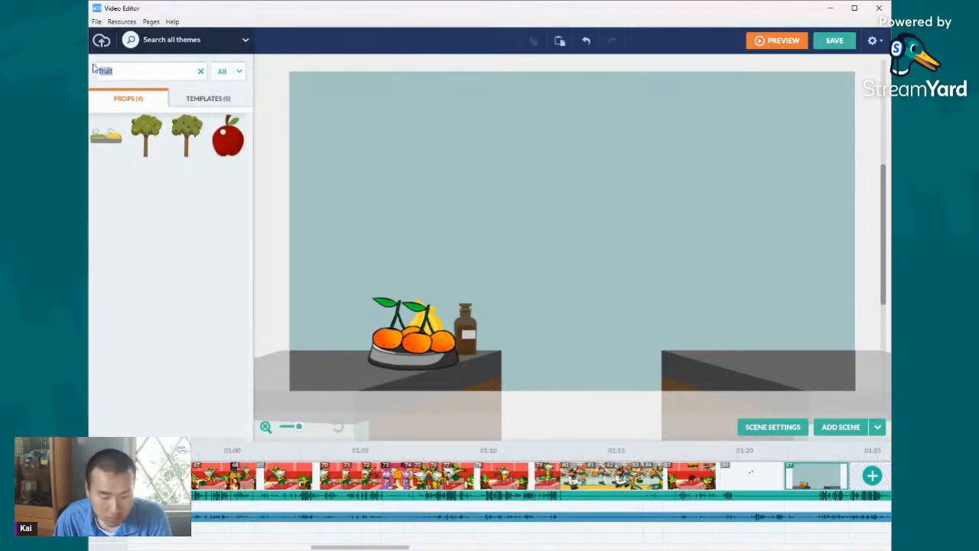
type("grape")
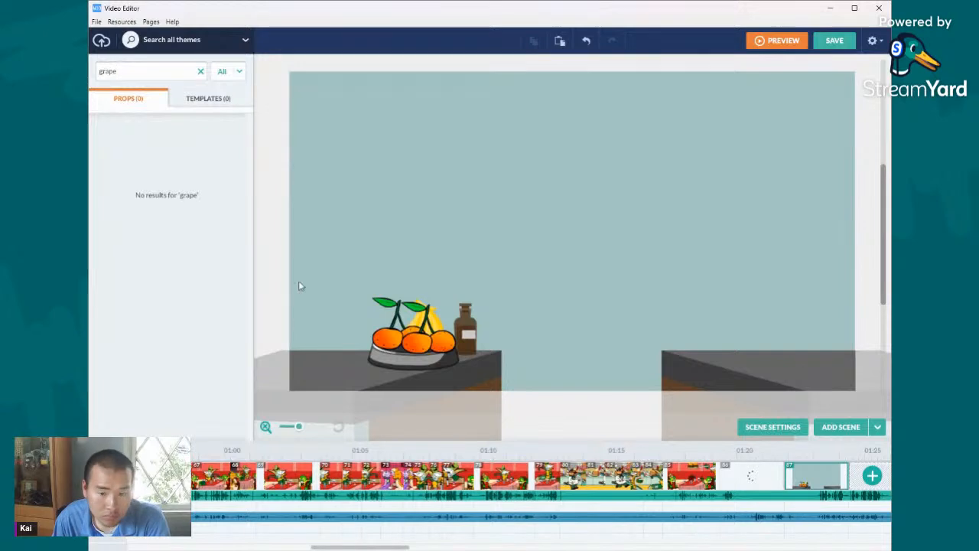
- Import grapes.png as an Other Prop and add it to the kitchen scene
key("alt+Tab")
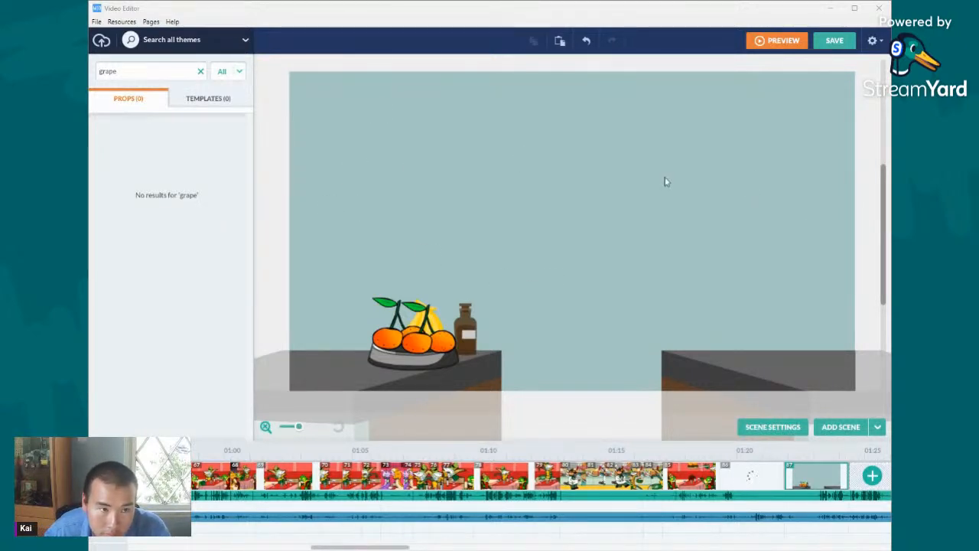
left_click(101, 39)
left_click_drag(557, 283, 192, 191)
left_click(138, 116)
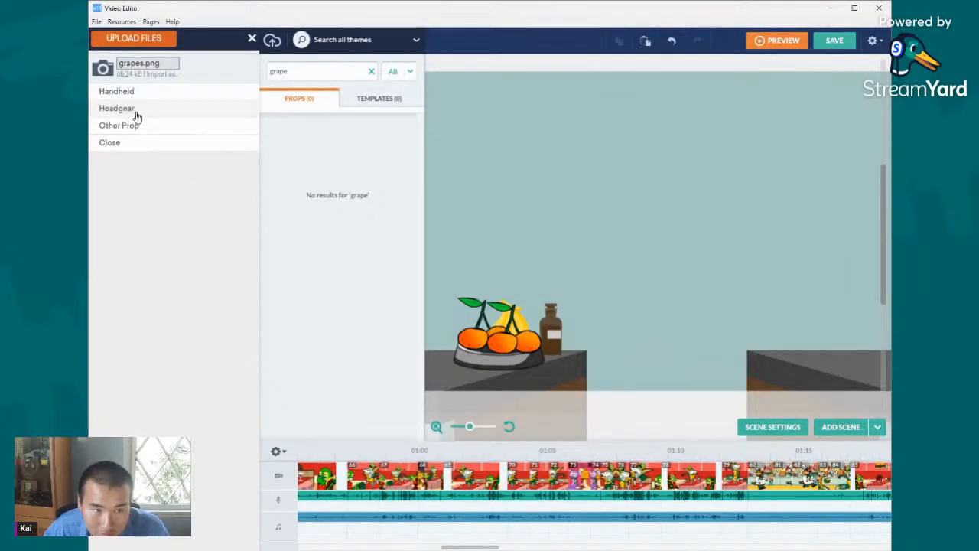
left_click(140, 127)
left_click(188, 93)
left_click(173, 91)
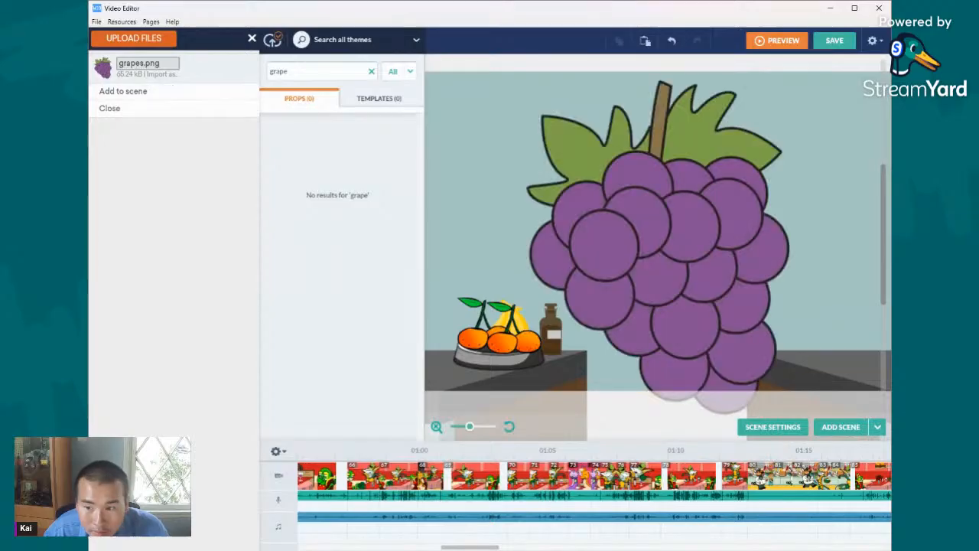
- Shrink the grapes to fit the fruit bowl, duplicate them, and set both bunches side by side in front of the oranges
left_click(667, 244)
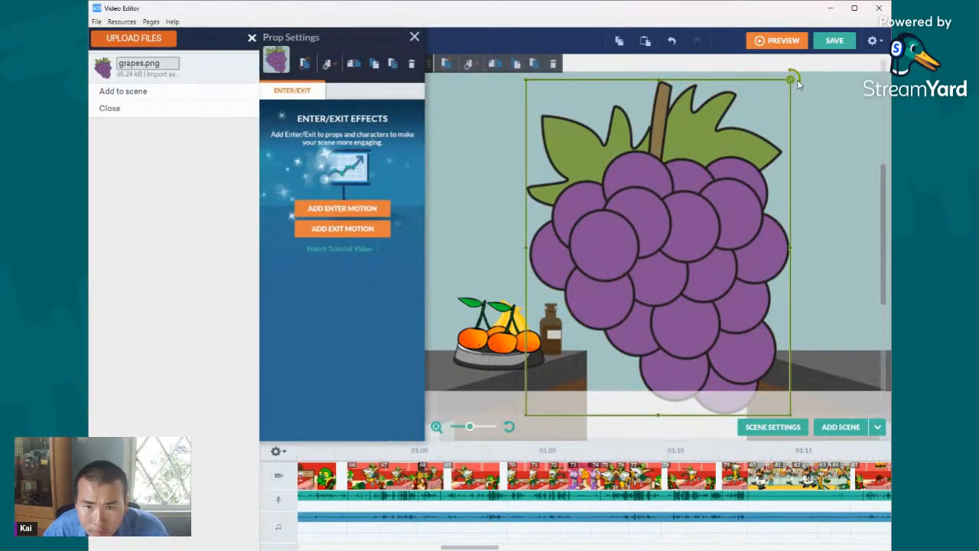
left_click_drag(790, 85, 511, 319)
left_click(618, 43)
left_click(646, 43)
left_click_drag(525, 355, 481, 345)
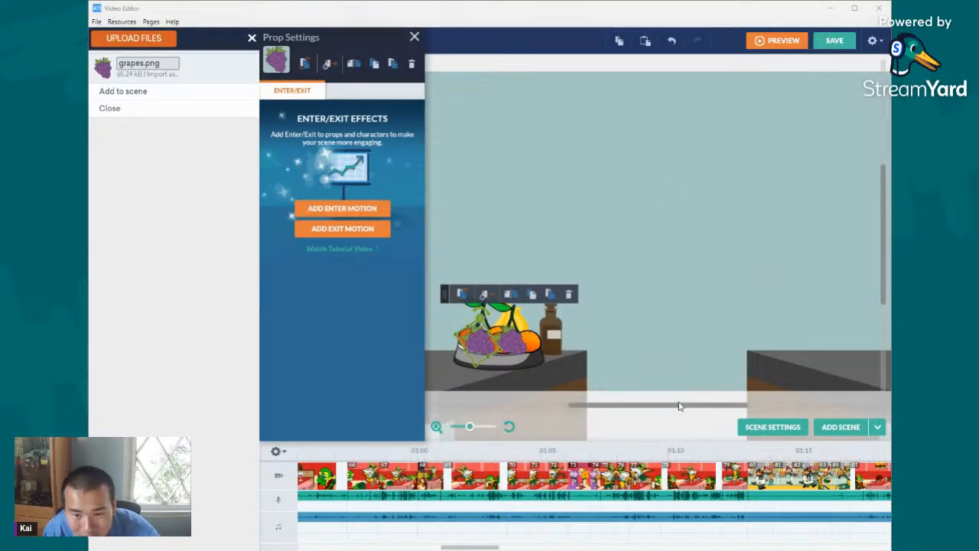
- Search the props for "can" and place the blue and green soup can at the back of the left-hand counter
left_click_drag(679, 406, 614, 406)
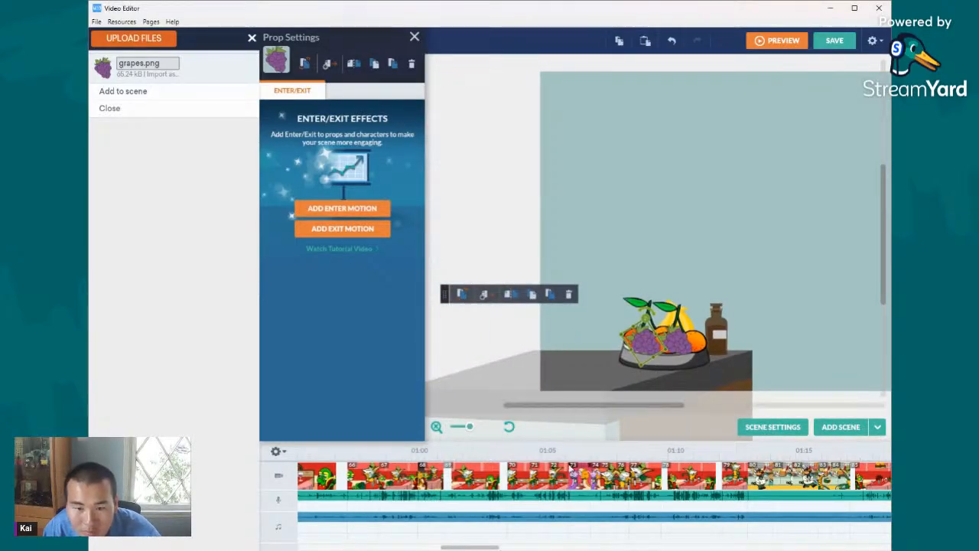
left_click(414, 37)
double_click(307, 71)
type("can")
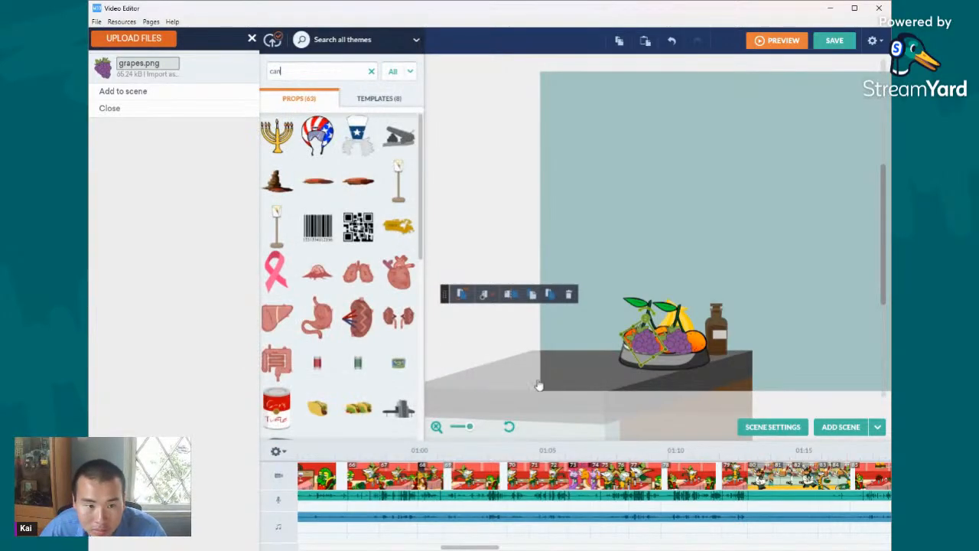
scroll(390, 337, "down", 1)
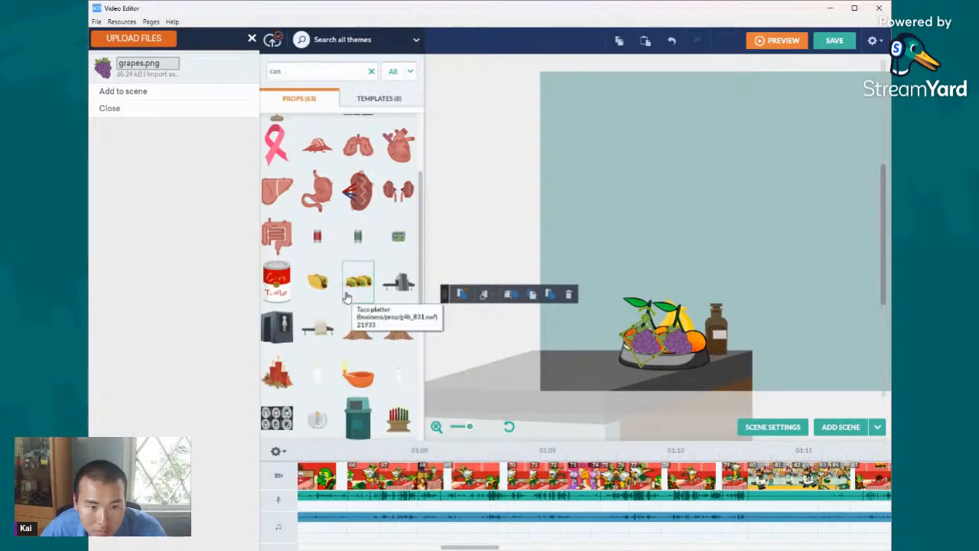
scroll(348, 325, "down", 3)
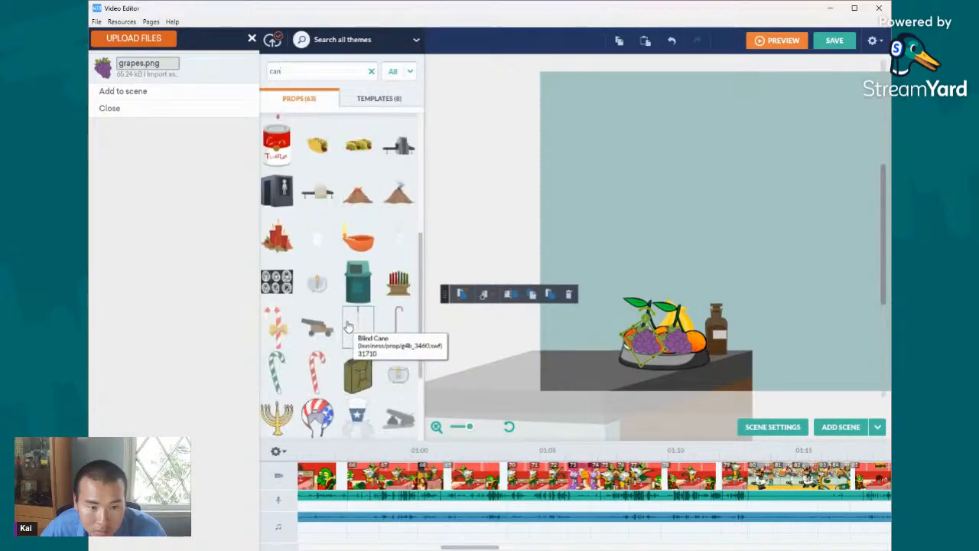
scroll(348, 327, "down", 3)
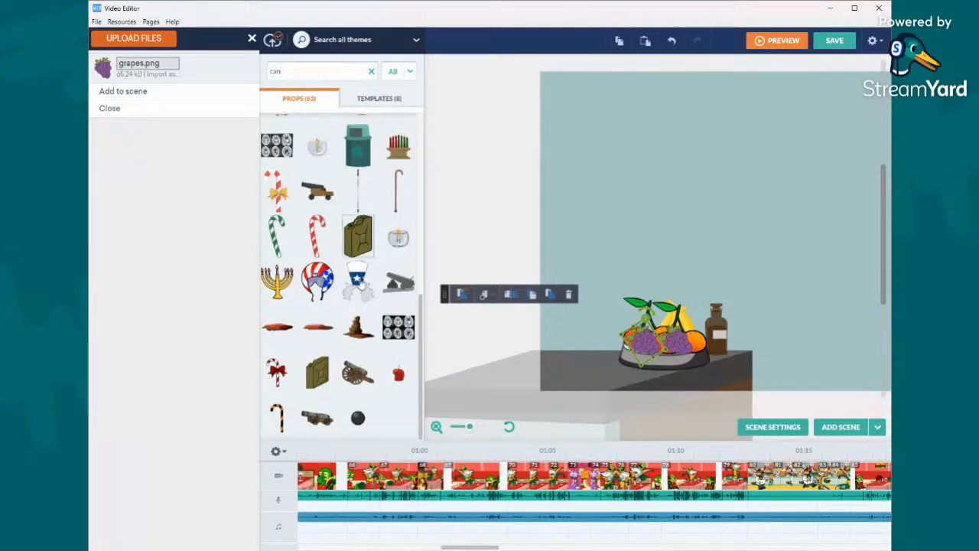
scroll(366, 201, "down", 2)
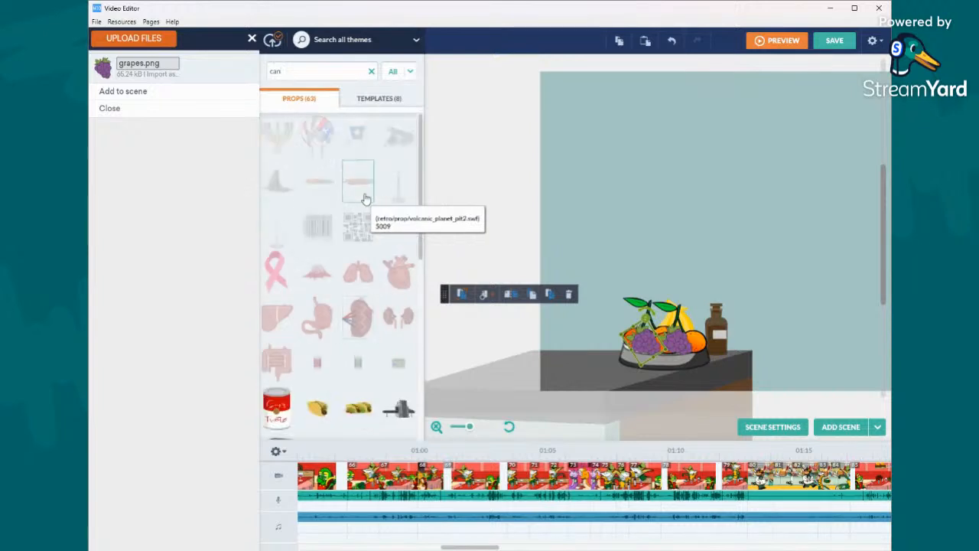
scroll(366, 200, "down", 2)
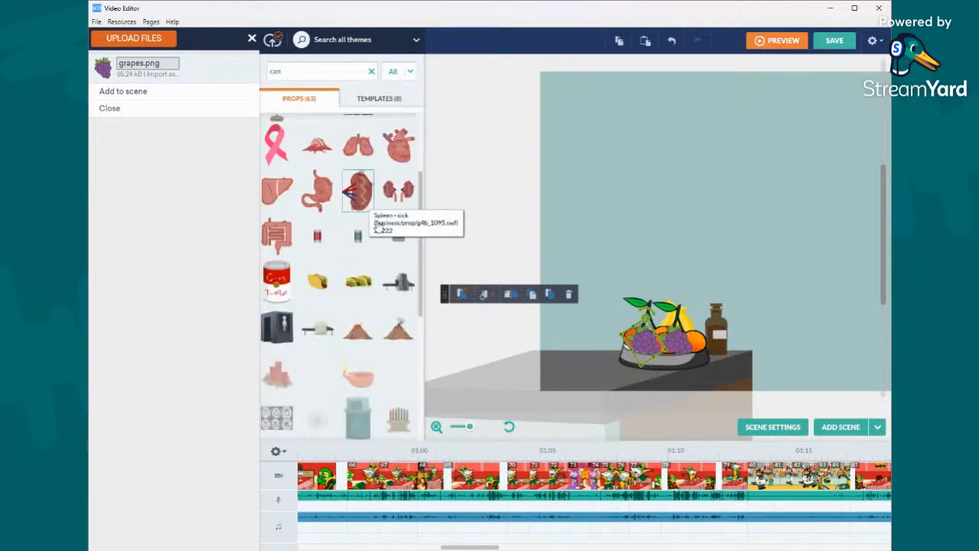
left_click_drag(395, 250, 578, 333)
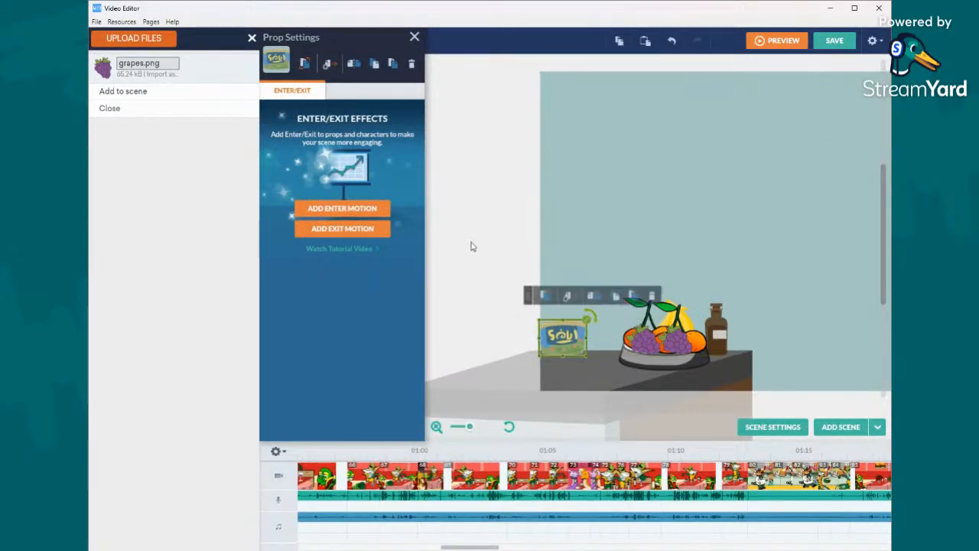
- Place the red and white tomato can in front of the soup can and shrink it
left_click(470, 245)
left_click_drag(277, 282, 577, 389)
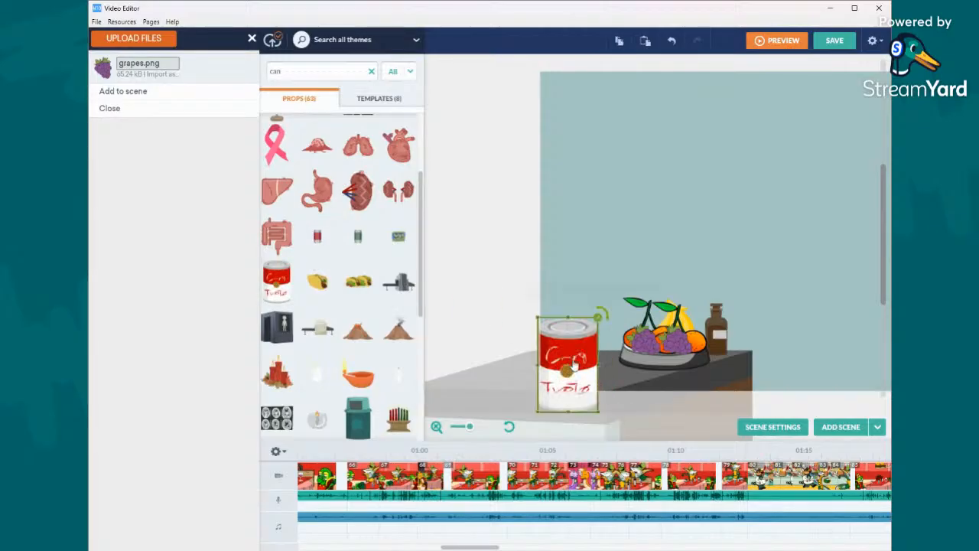
left_click_drag(600, 319, 578, 344)
left_click(513, 240)
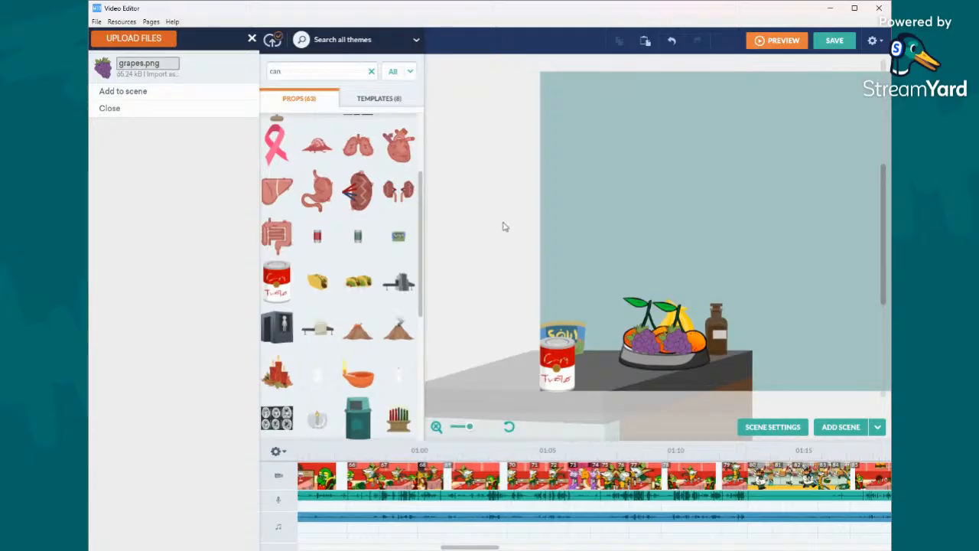
- Search the props for "bottle" and place the brown flask-shaped bottle between the tomato can and the fruit bowl
double_click(335, 72)
type("bottle")
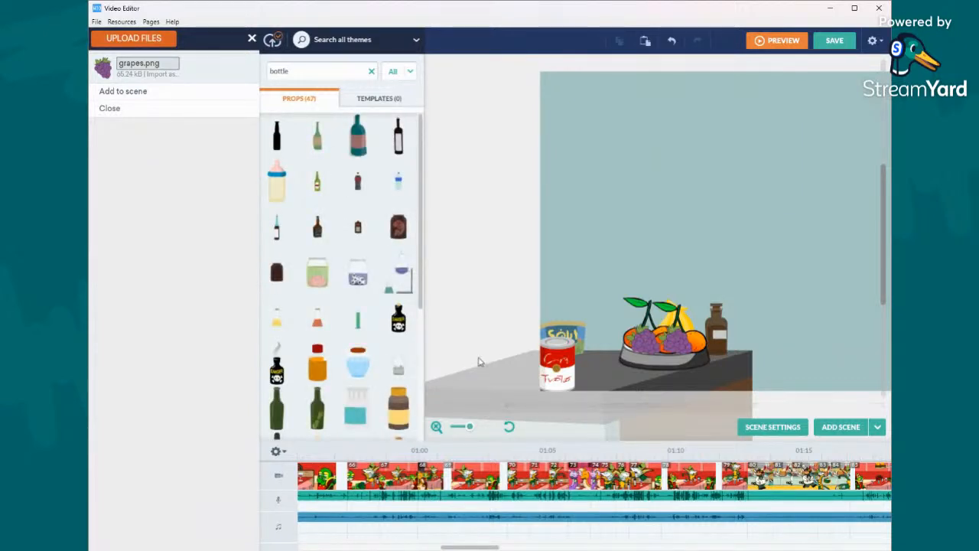
scroll(368, 337, "down", 3)
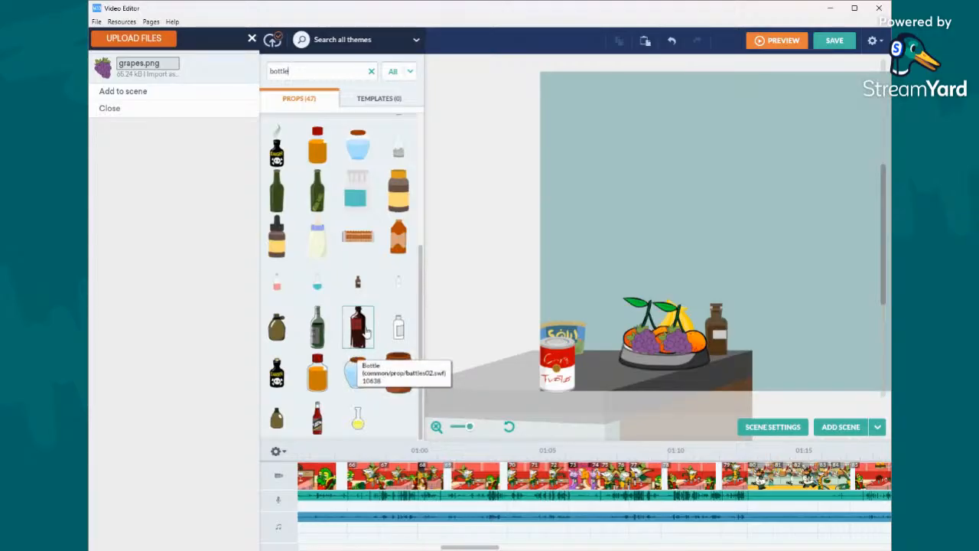
left_click_drag(297, 408, 622, 379)
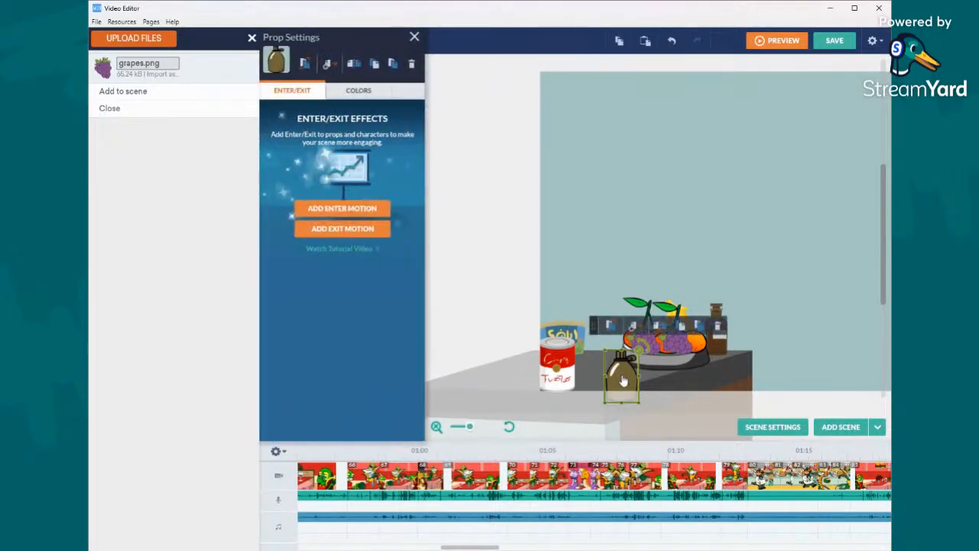
- Recolour the flask-shaped bottle dark red and enlarge it so it stands taller than the tomato can
left_click(359, 91)
left_click(303, 115)
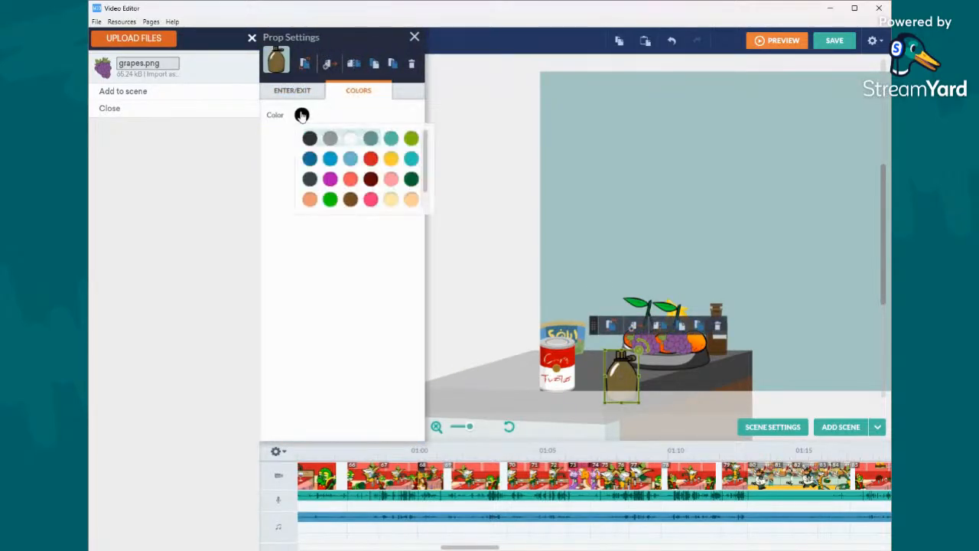
left_click(411, 179)
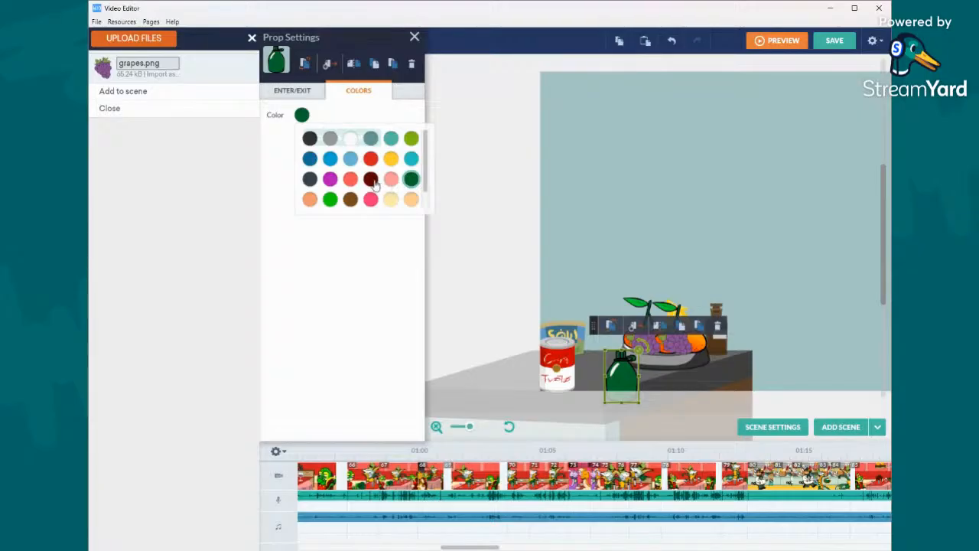
left_click(371, 179)
left_click_drag(647, 356, 625, 328)
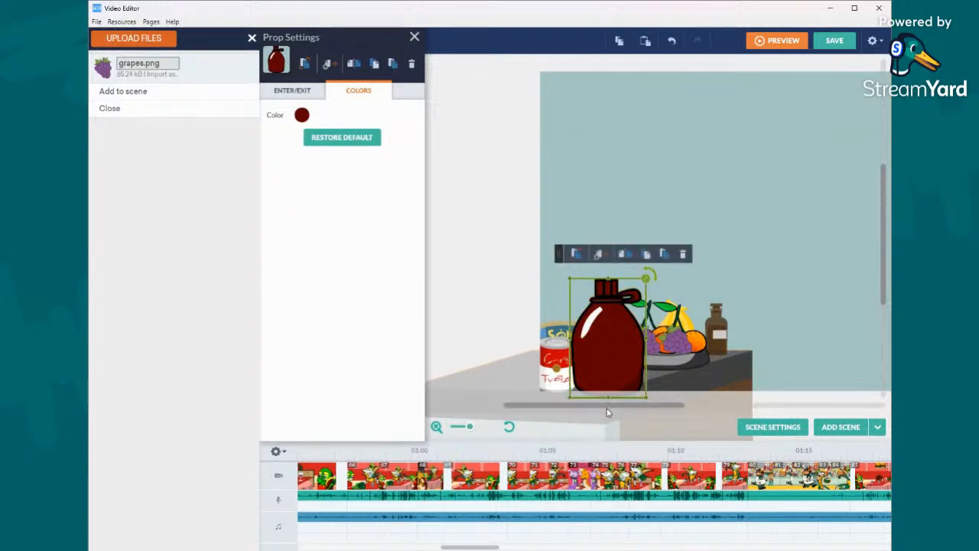
- Search the props for "can" and look through the results for something to stand on the right-hand counter
left_click_drag(609, 412, 721, 411)
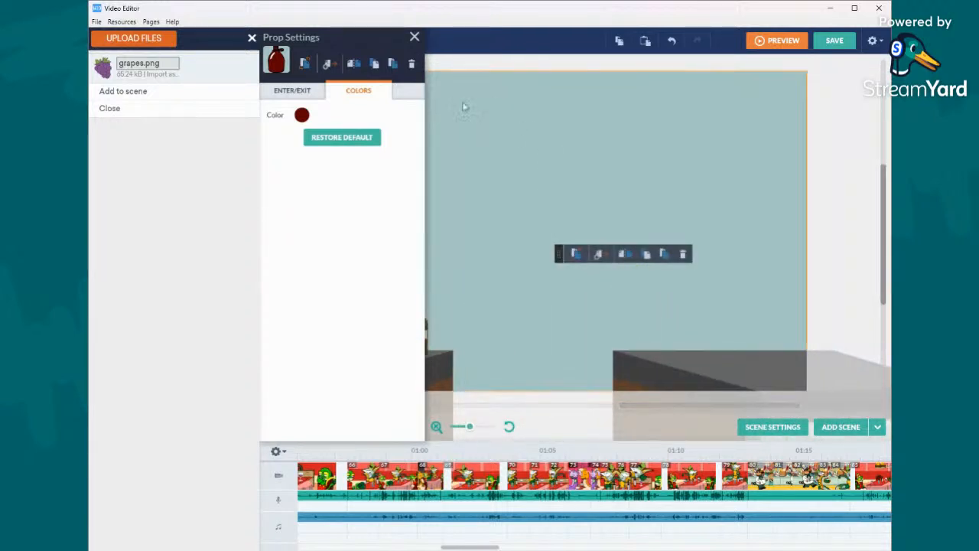
left_click(473, 61)
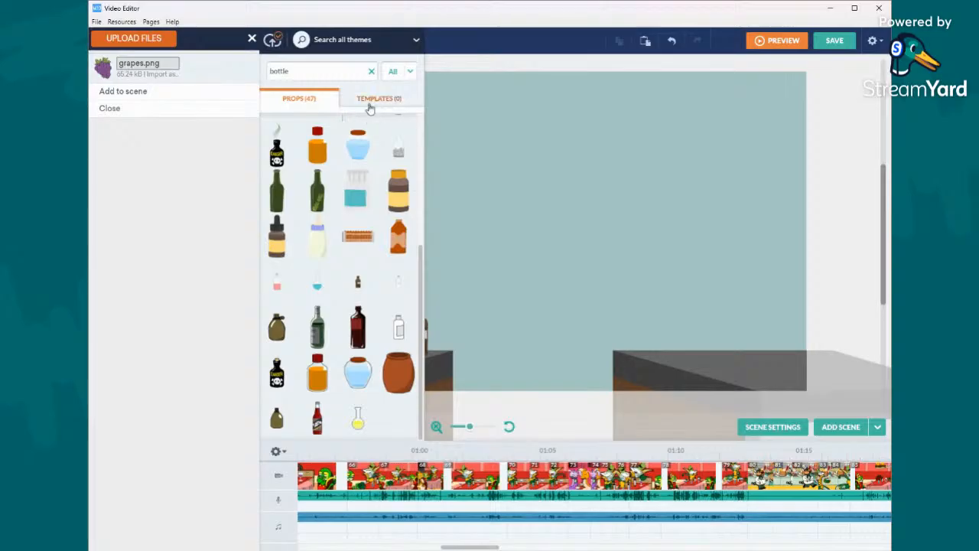
double_click(350, 68)
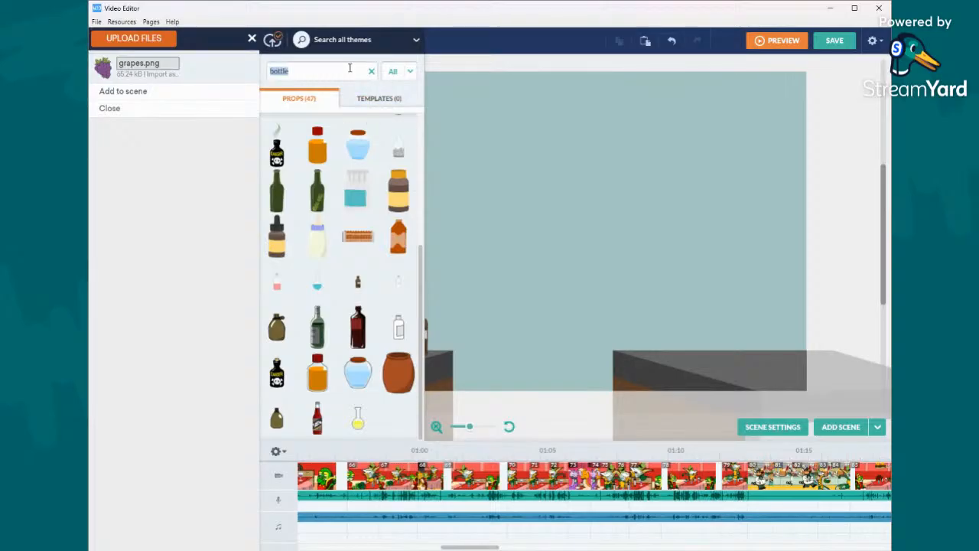
type("can")
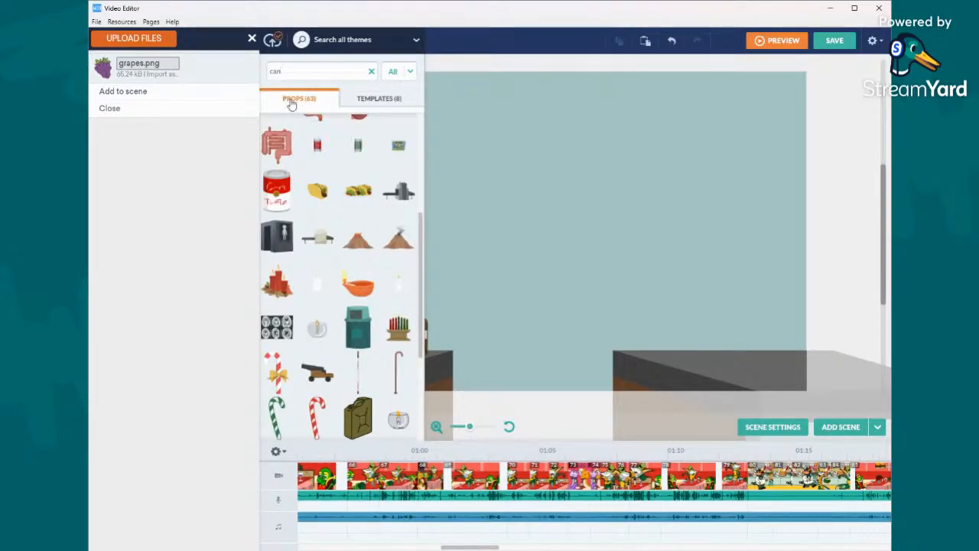
scroll(373, 228, "up", 3)
scroll(373, 228, "up", 2)
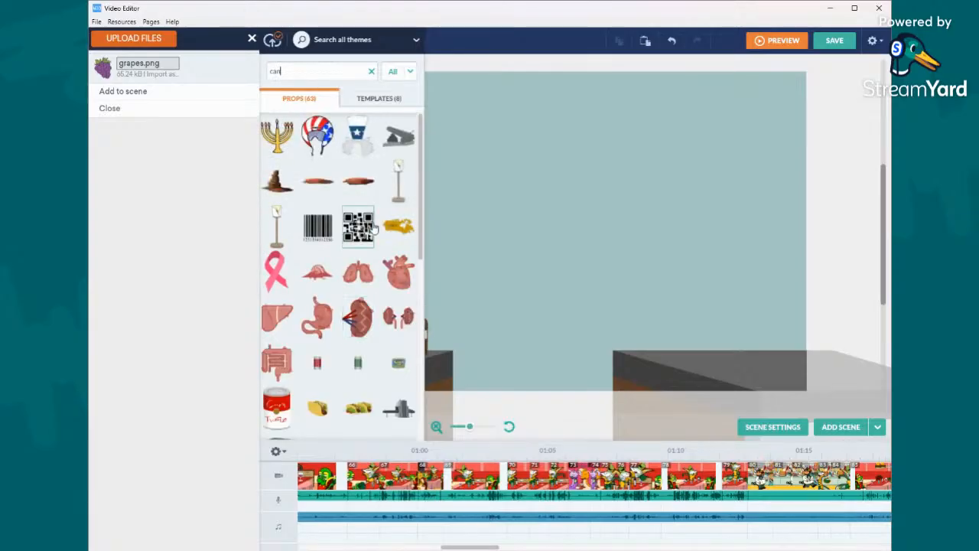
scroll(373, 228, "down", 3)
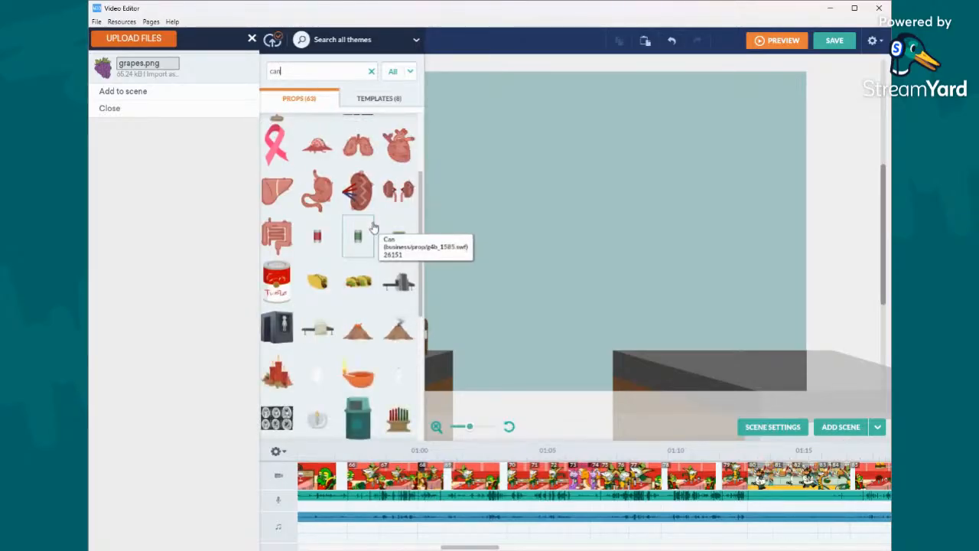
scroll(395, 276, "down", 5)
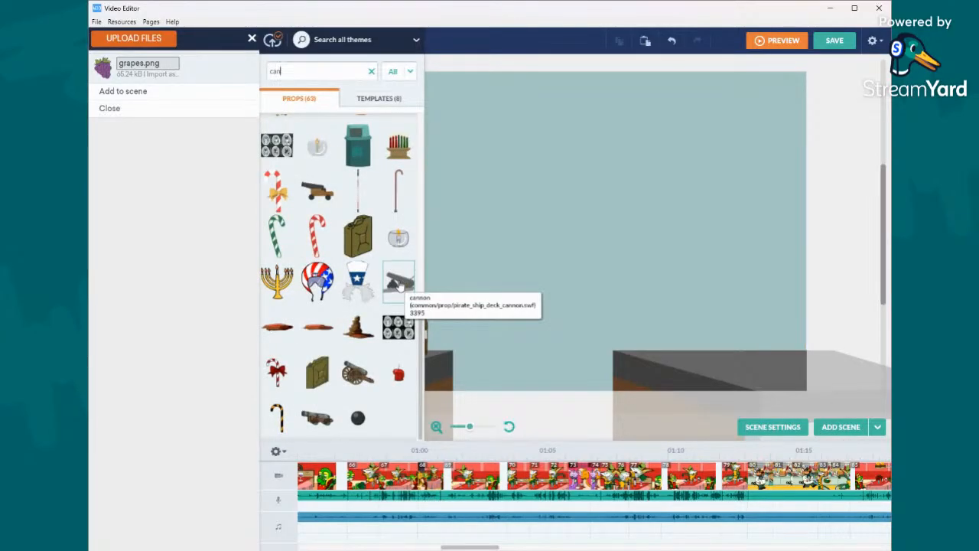
scroll(398, 285, "up", 3)
scroll(398, 284, "down", 6)
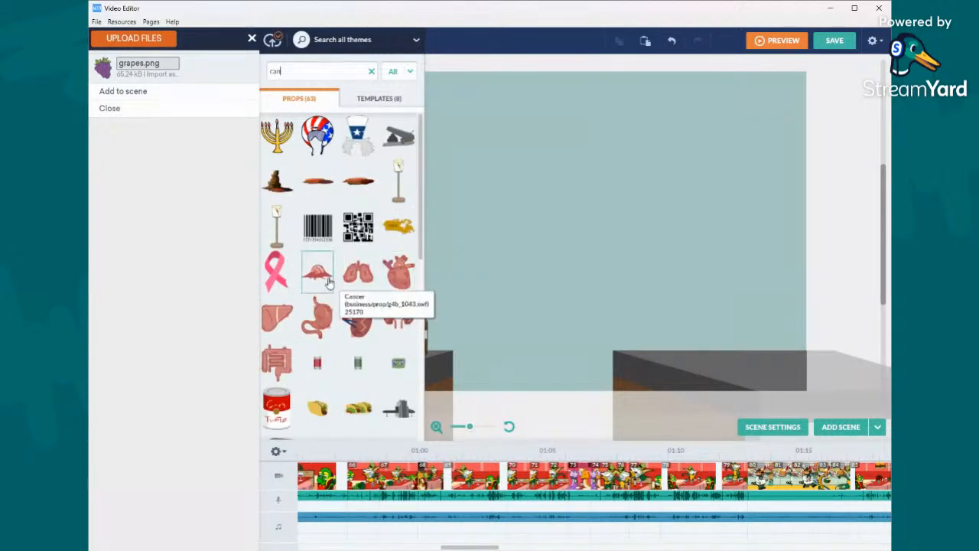
left_click_drag(317, 283, 723, 330)
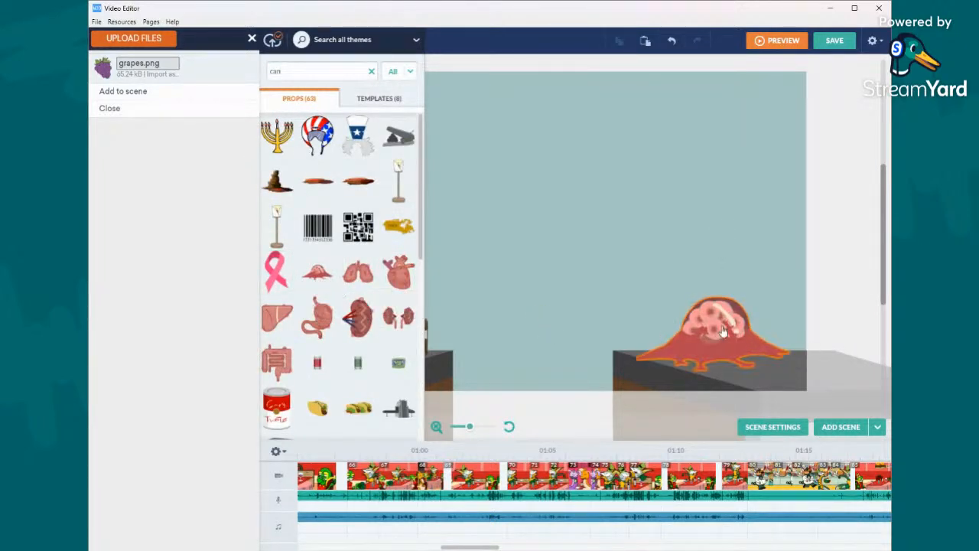
left_click(675, 48)
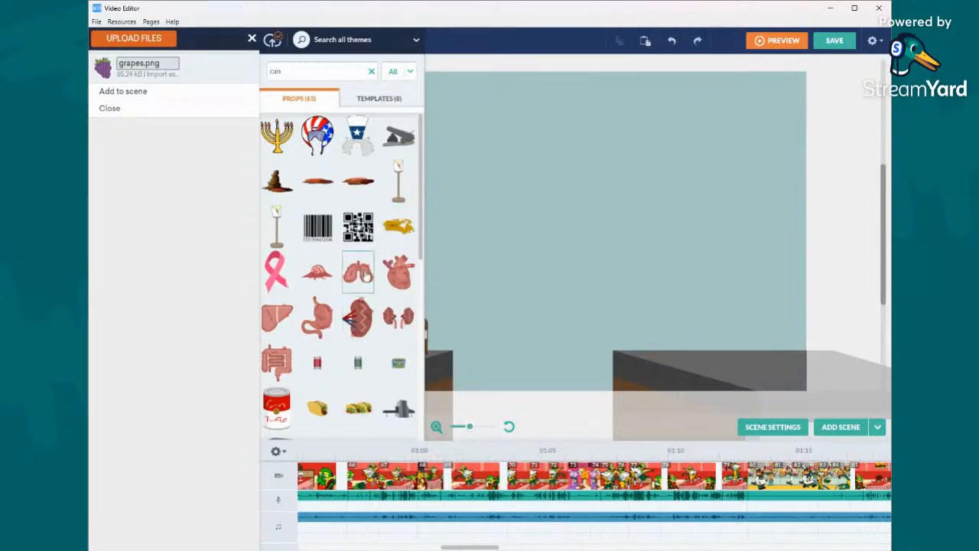
left_click_drag(365, 275, 692, 314)
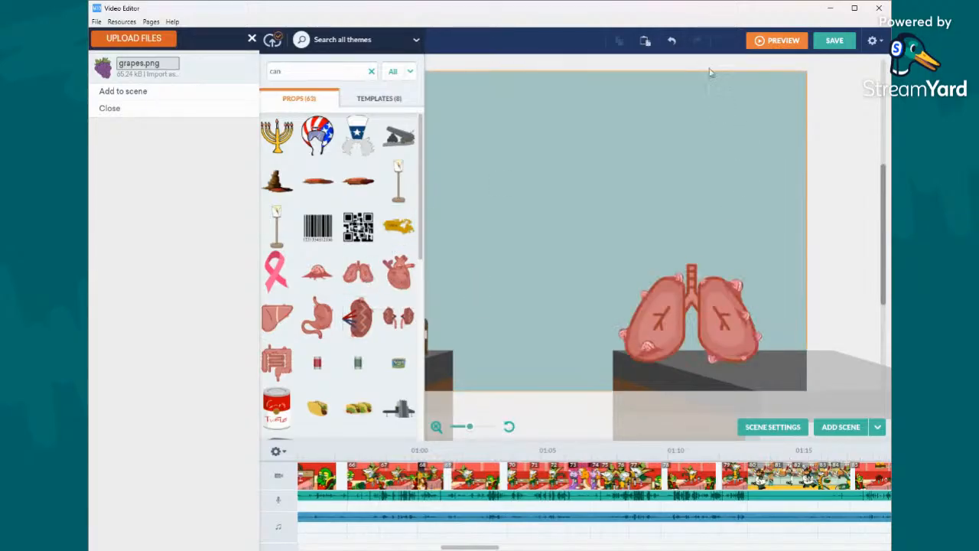
left_click(672, 45)
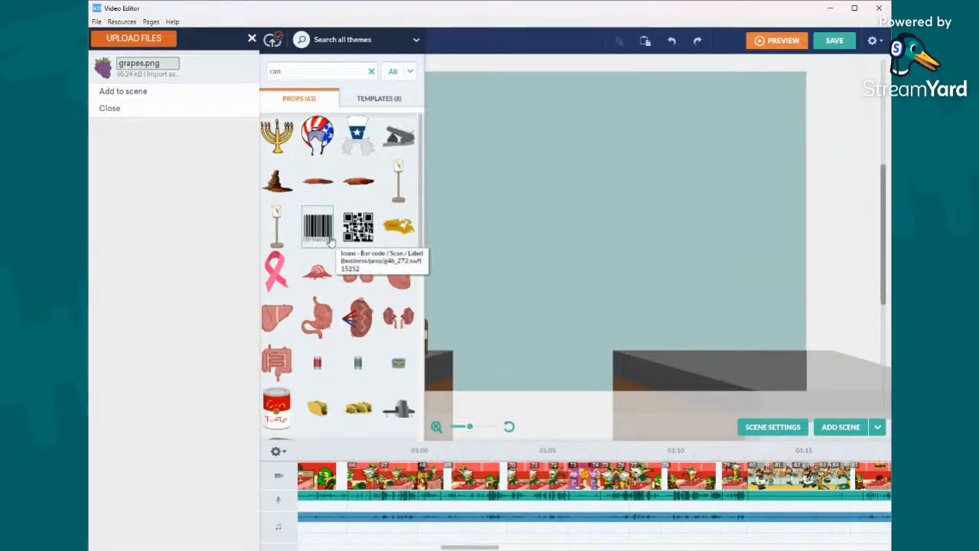
- Place the red and white tomato can on the right-hand counter at the edge of the backdrop
scroll(331, 241, "down", 3)
scroll(331, 242, "down", 3)
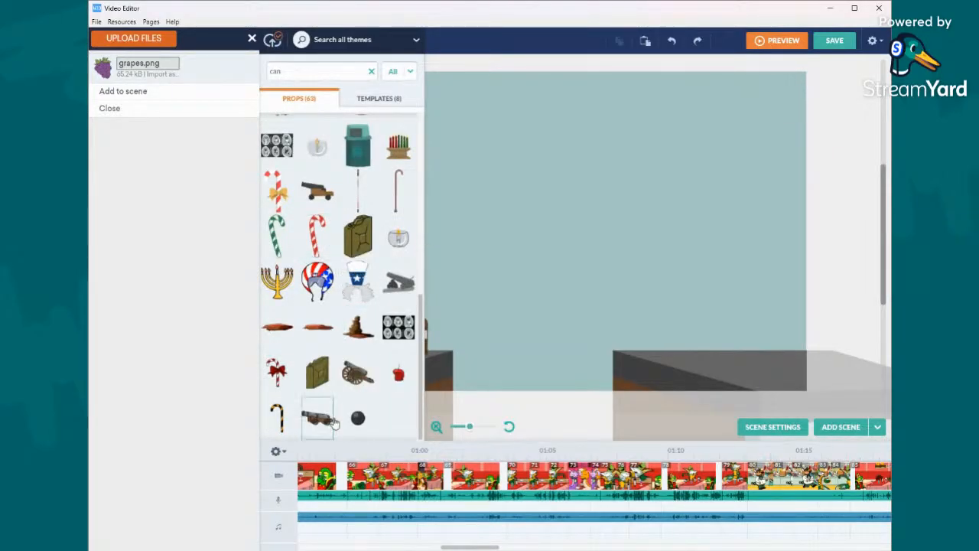
scroll(327, 341, "up", 6)
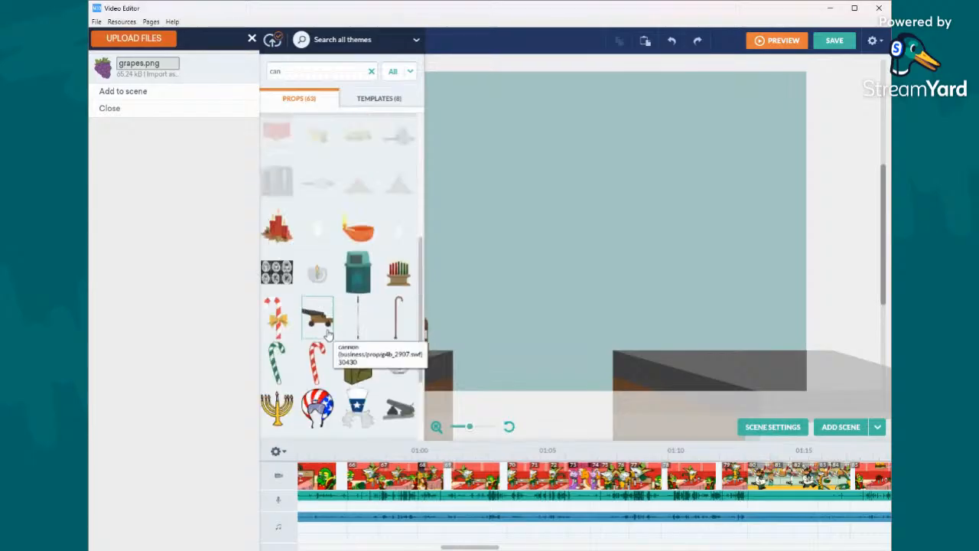
left_click_drag(277, 270, 781, 337)
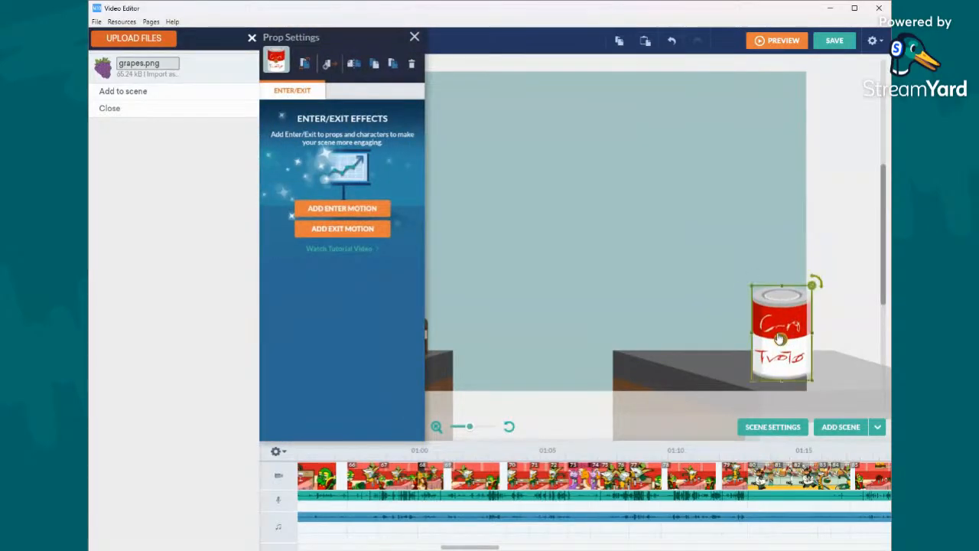
left_click(518, 196)
left_click(414, 38)
- Search the props for "salt", place the salt shaker beside the right-hand tomato can and shrink it well below the can's height
double_click(350, 69)
type("salt")
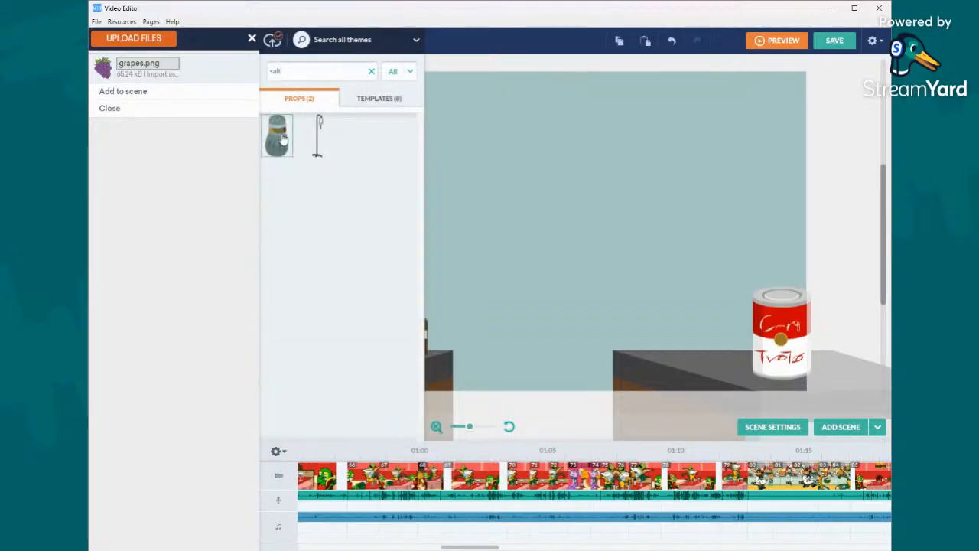
left_click_drag(278, 136, 750, 334)
left_click(505, 160)
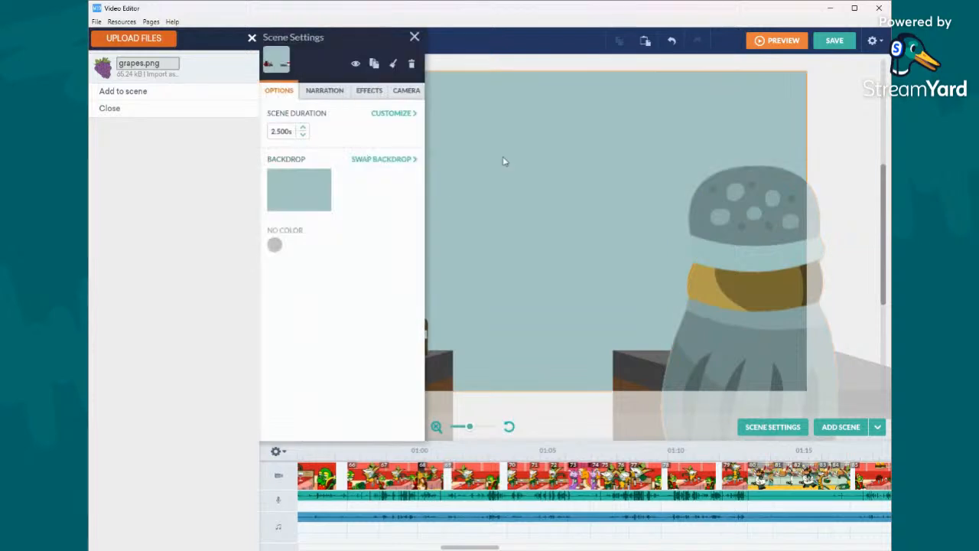
left_click(505, 67)
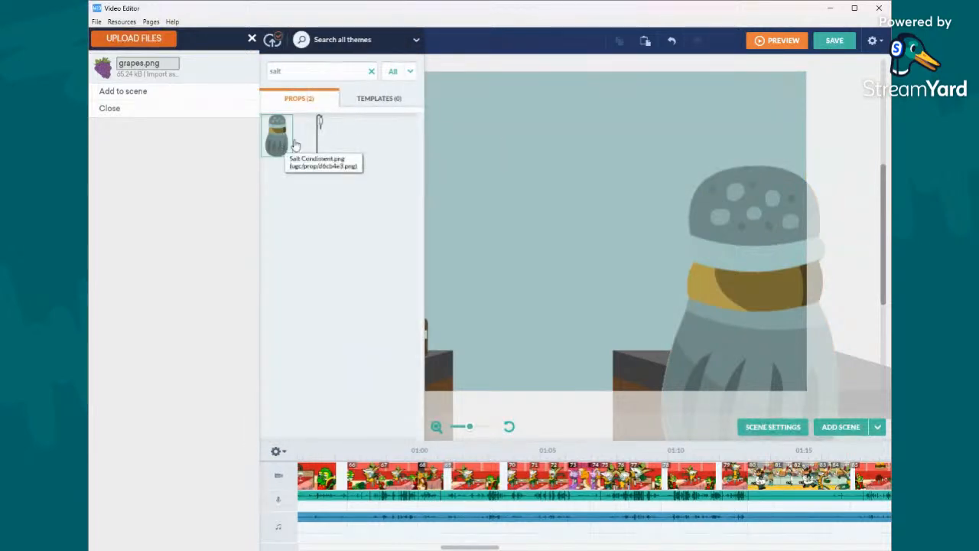
left_click(766, 234)
left_click_drag(845, 165, 719, 350)
left_click(533, 68)
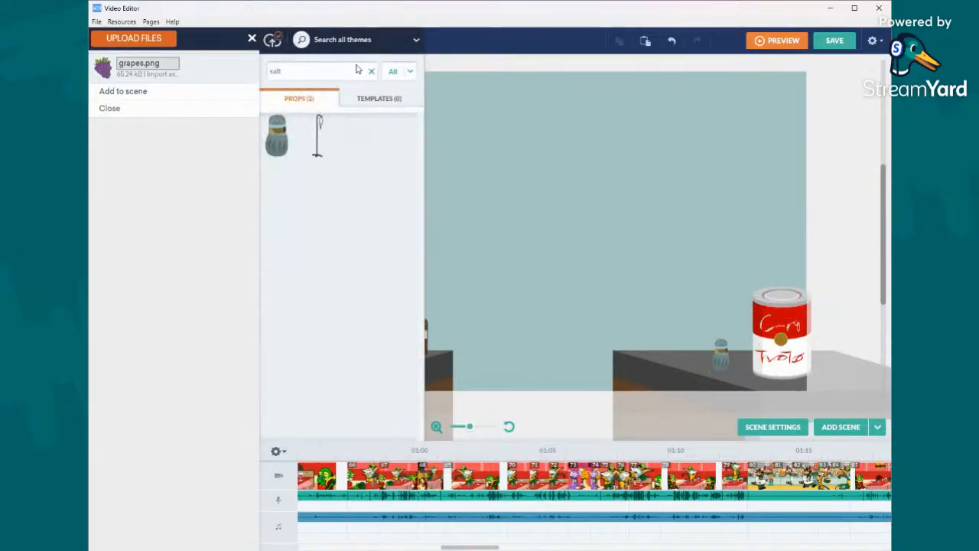
- Search the props for "pepper", place the pepper mill between the salt shaker and the tomato can, and shrink it slightly taller than the shaker
type("pepper")
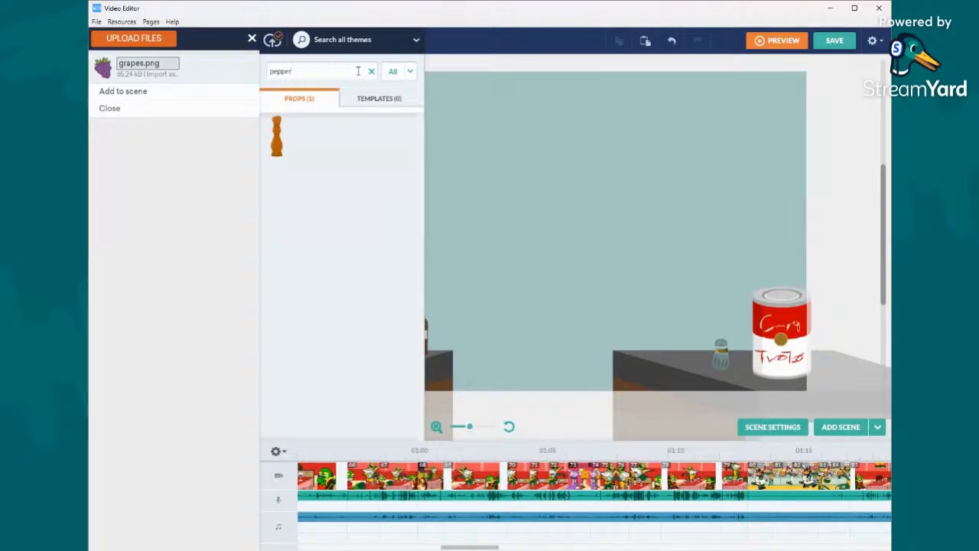
left_click_drag(276, 136, 731, 346)
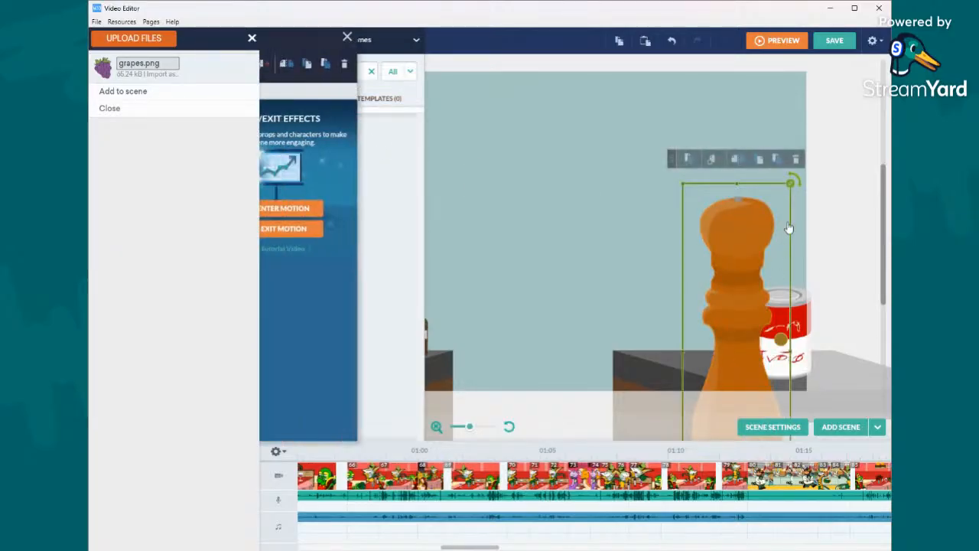
left_click_drag(795, 183, 748, 322)
left_click(716, 354)
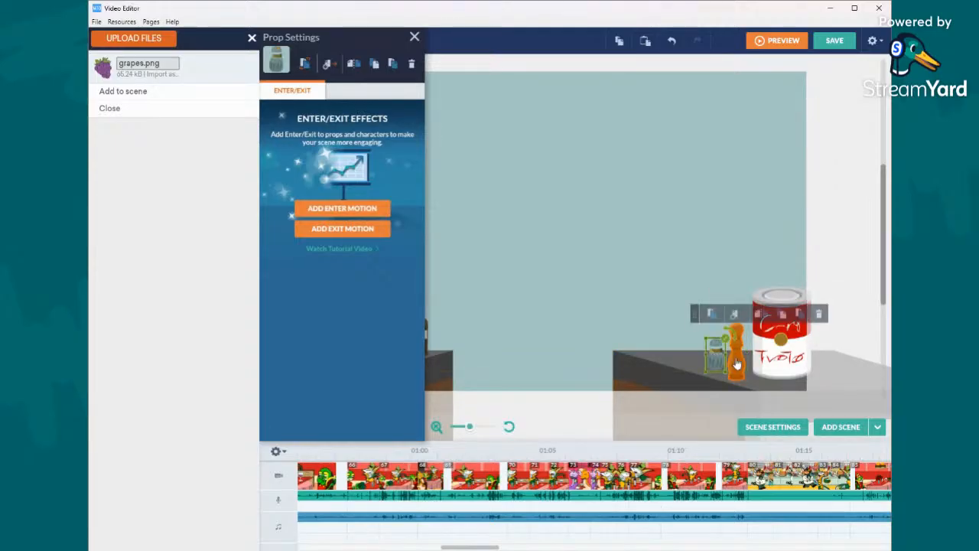
left_click(732, 357)
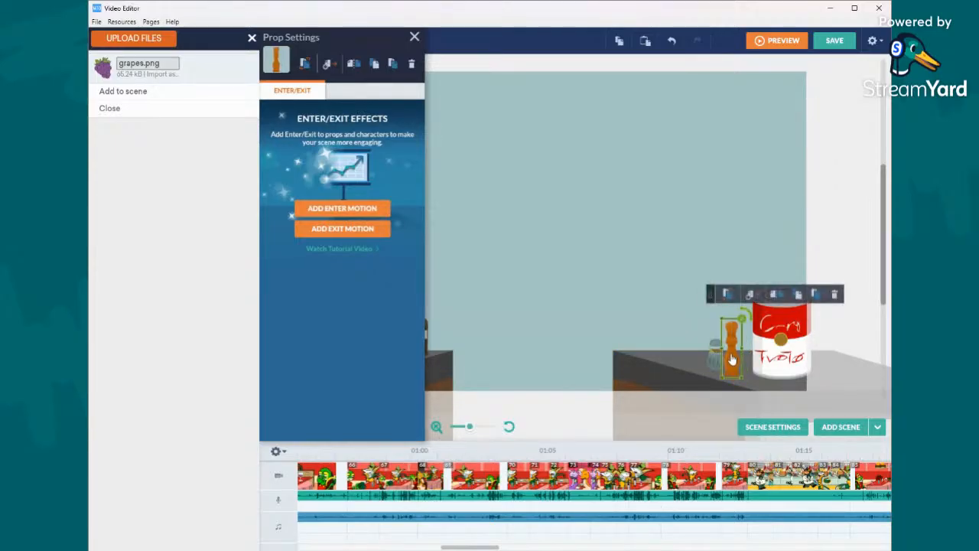
- Select both counters with all their props and save the current scene as a starter titled "Foreground of Third Wheel kitchen"
left_click(509, 427)
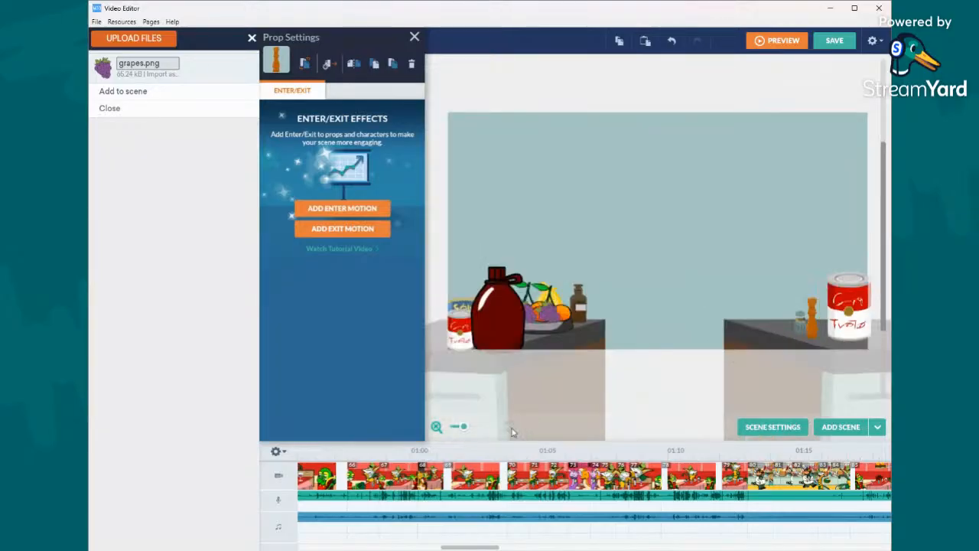
left_click_drag(463, 426, 456, 426)
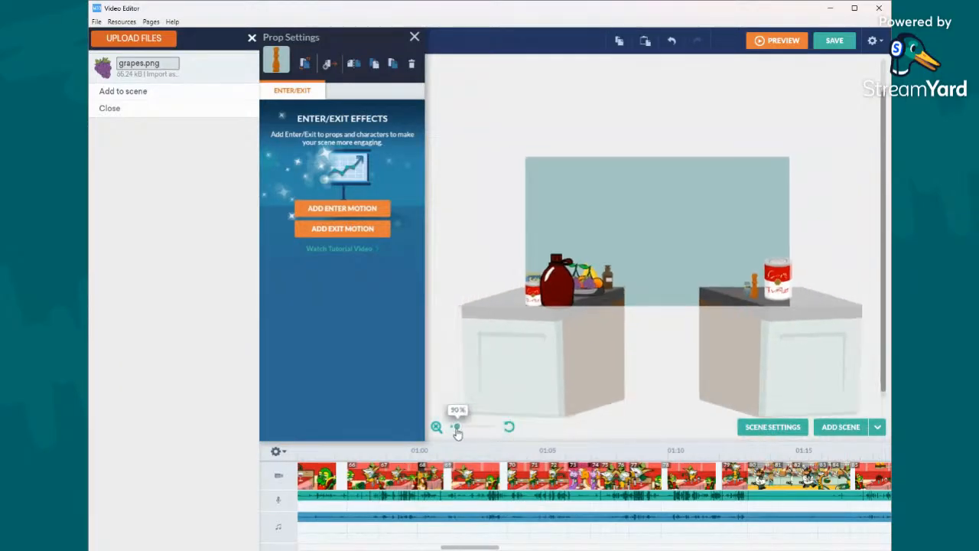
left_click_drag(477, 231, 840, 412)
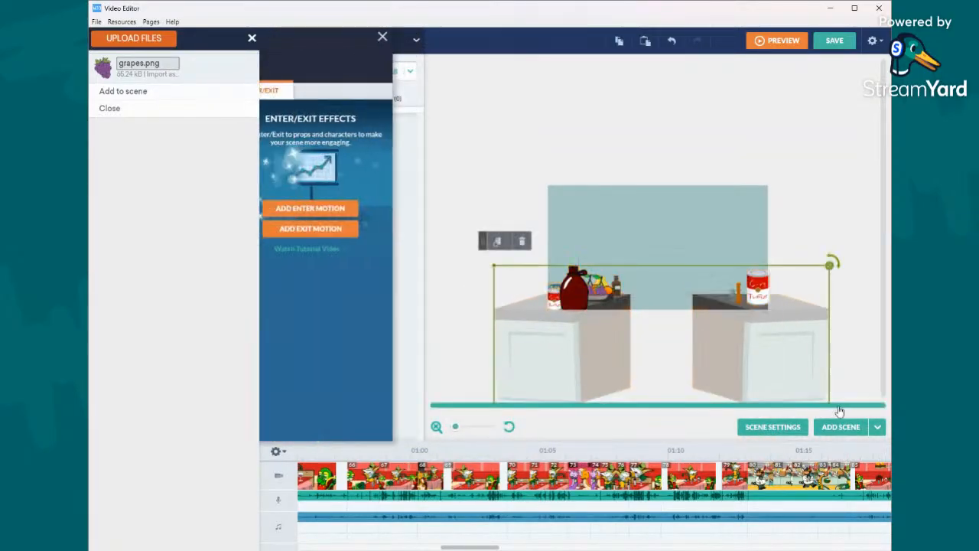
left_click(874, 42)
mouse_move(825, 88)
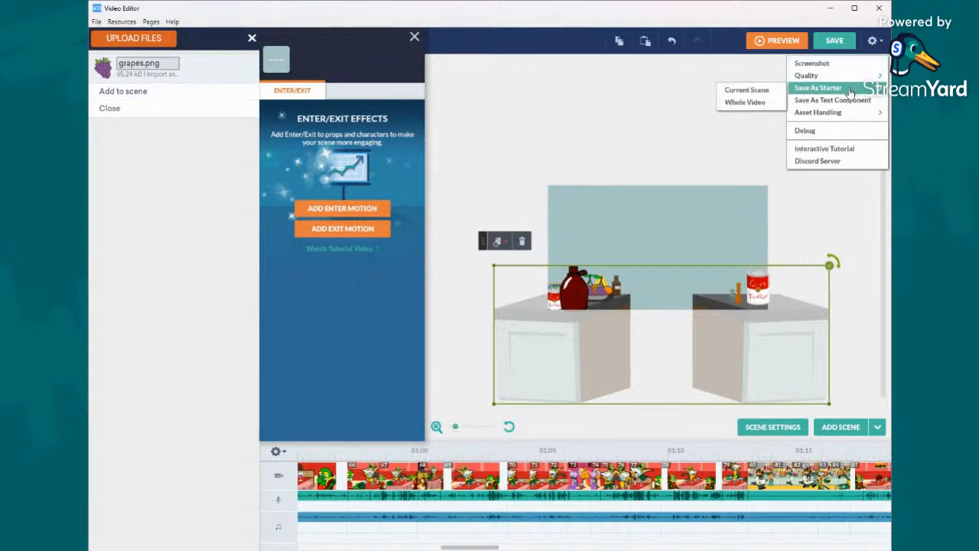
left_click(739, 89)
left_click(526, 270)
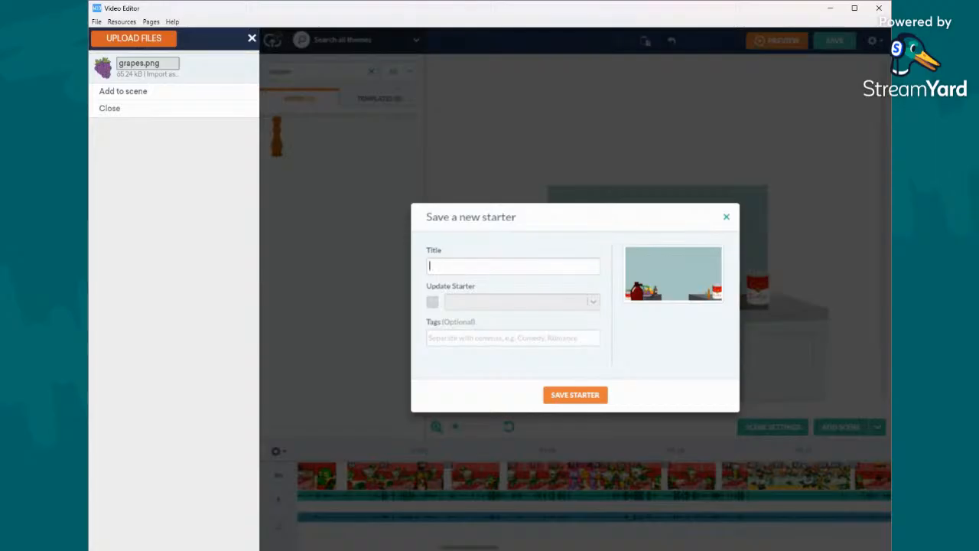
type("Foregrou")
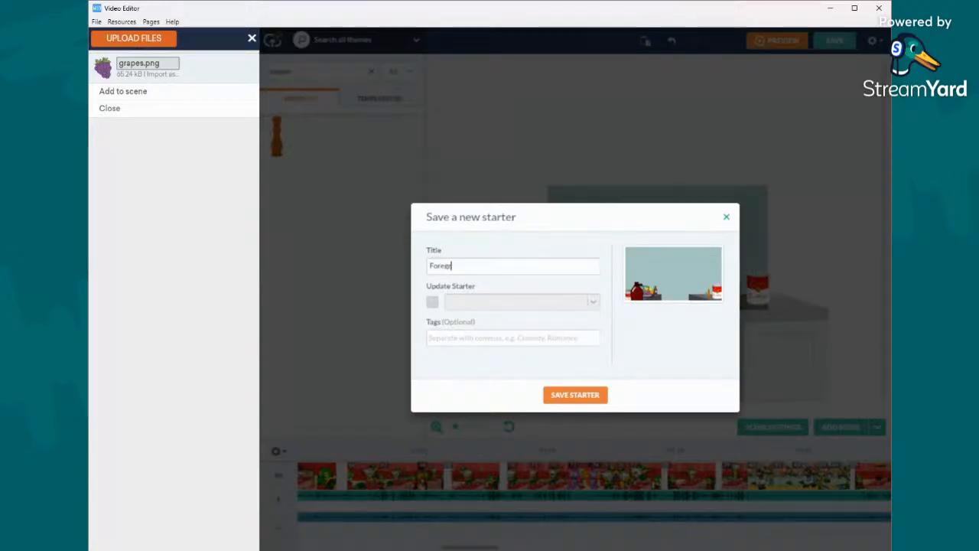
type("nd of Third Wheel kitchen")
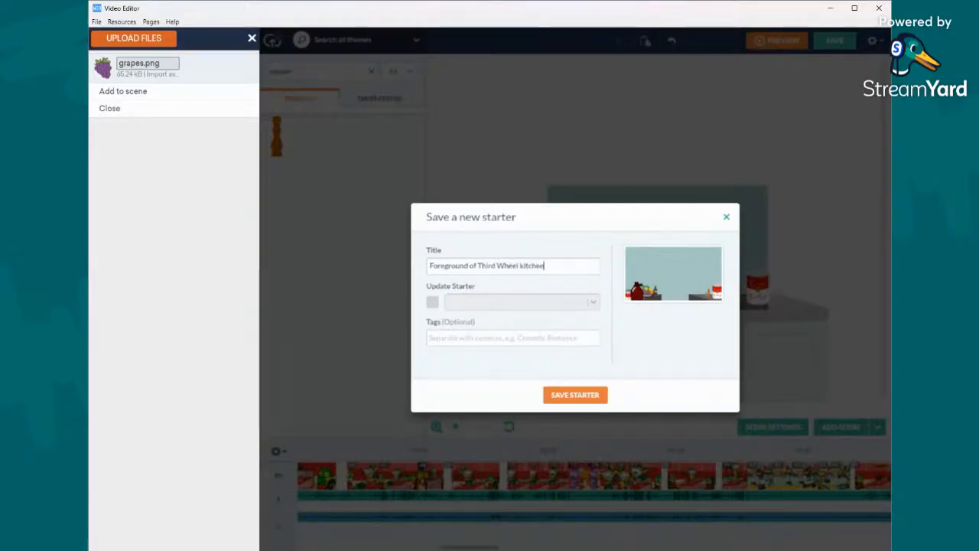
left_click(570, 394)
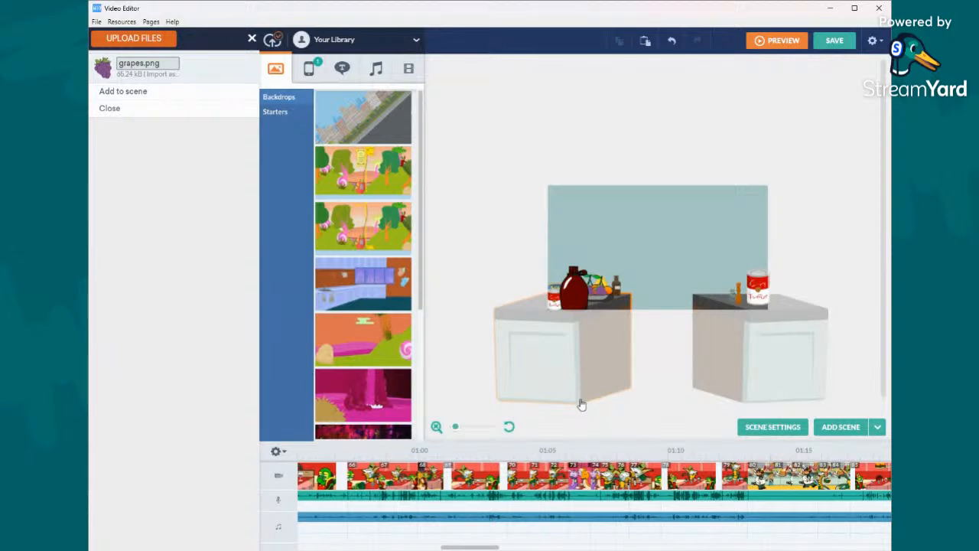
- Copy both kitchen counters with all their props and paste them into kitchen scenes 80 and 81
left_click(652, 244)
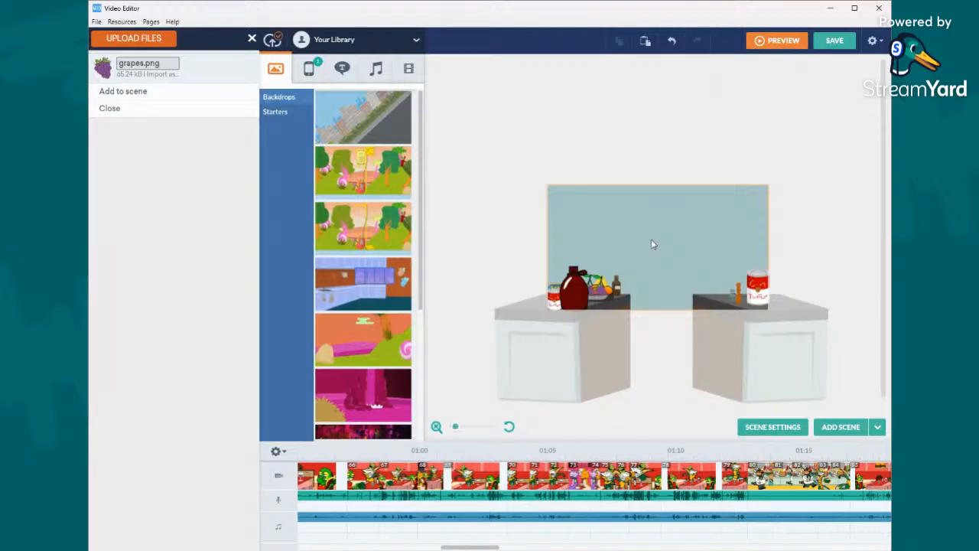
left_click(800, 146)
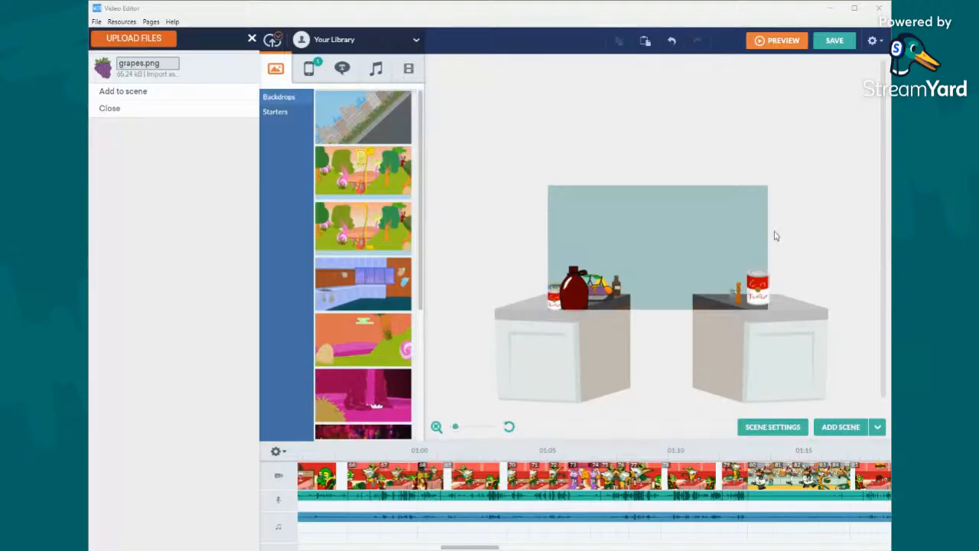
left_click_drag(457, 229, 790, 445)
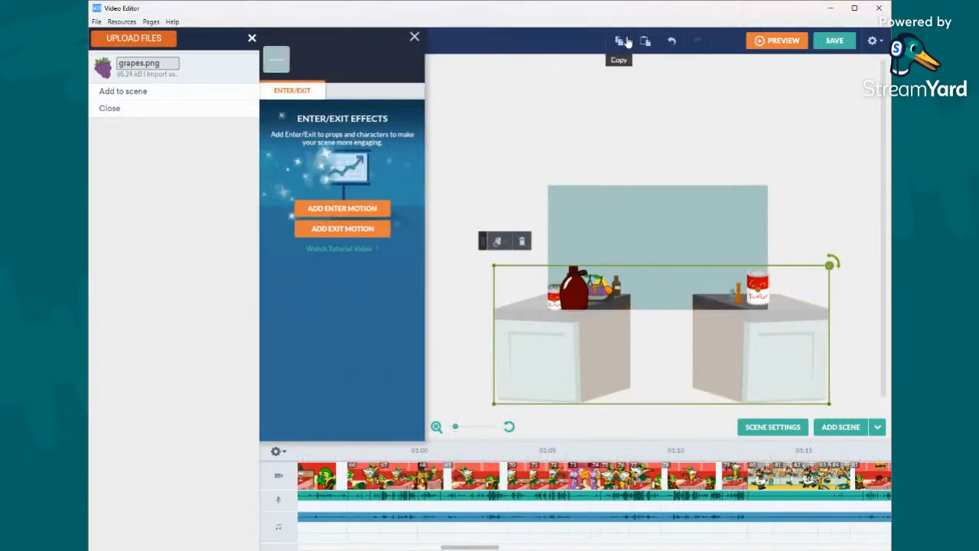
left_click(763, 480)
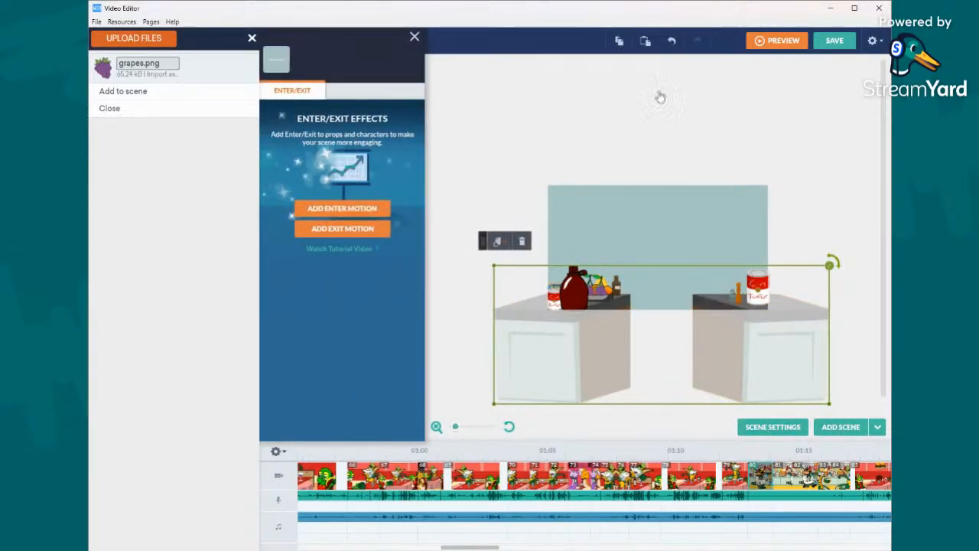
left_click(646, 40)
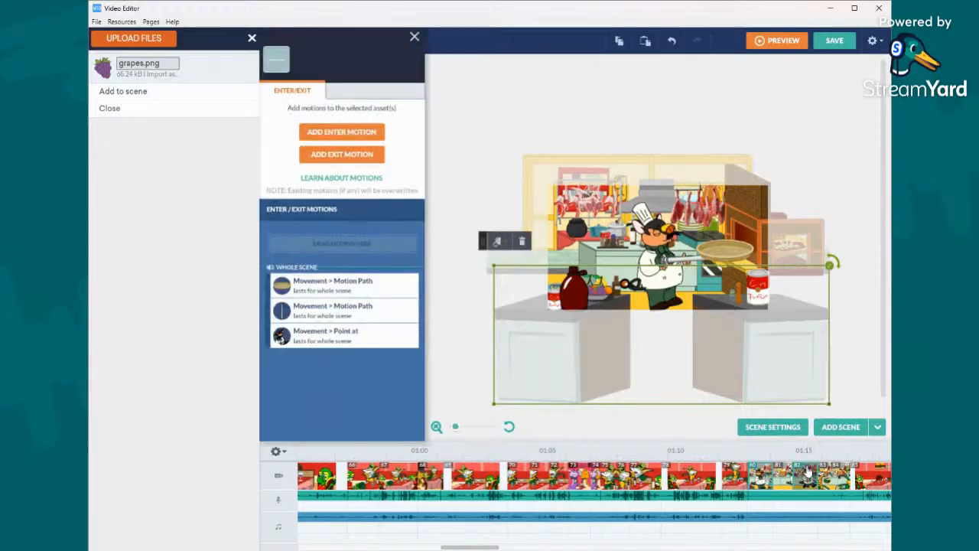
left_click(788, 480)
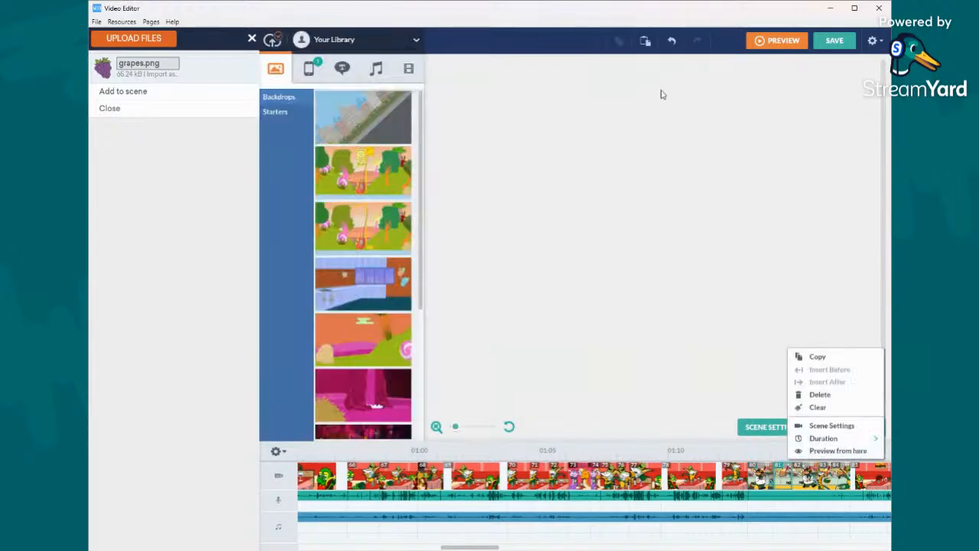
left_click(645, 45)
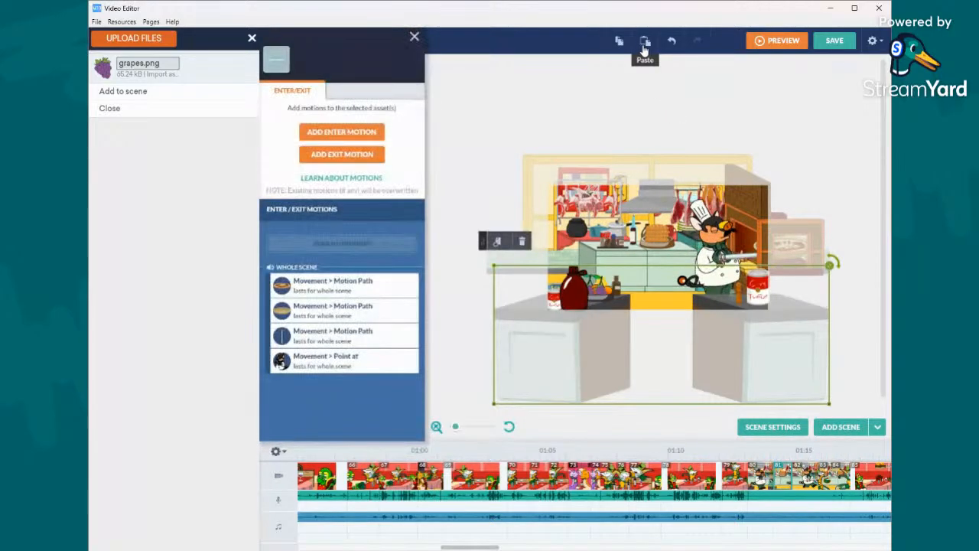
- Paste the copied counters and props into the remaining kitchen scenes 82, 83 and 84
left_click(809, 477)
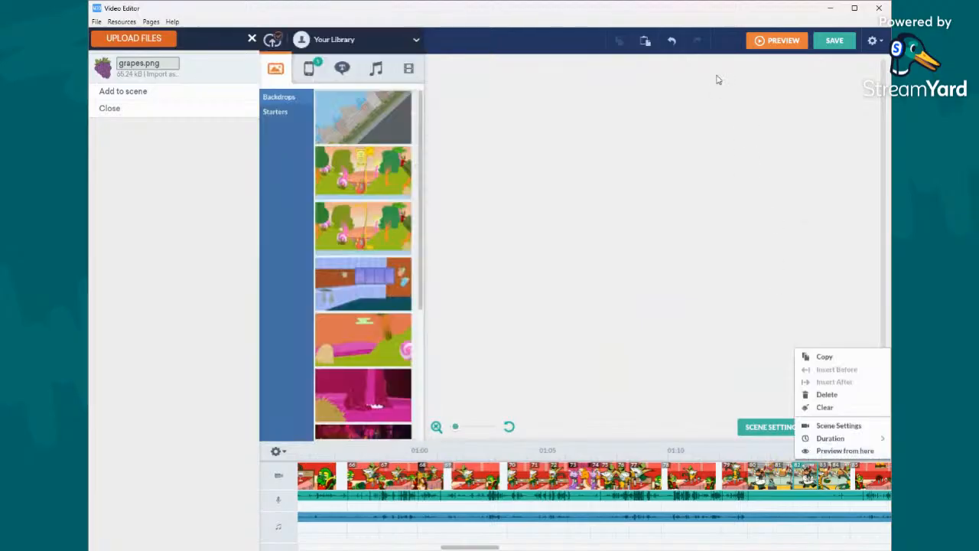
left_click(654, 46)
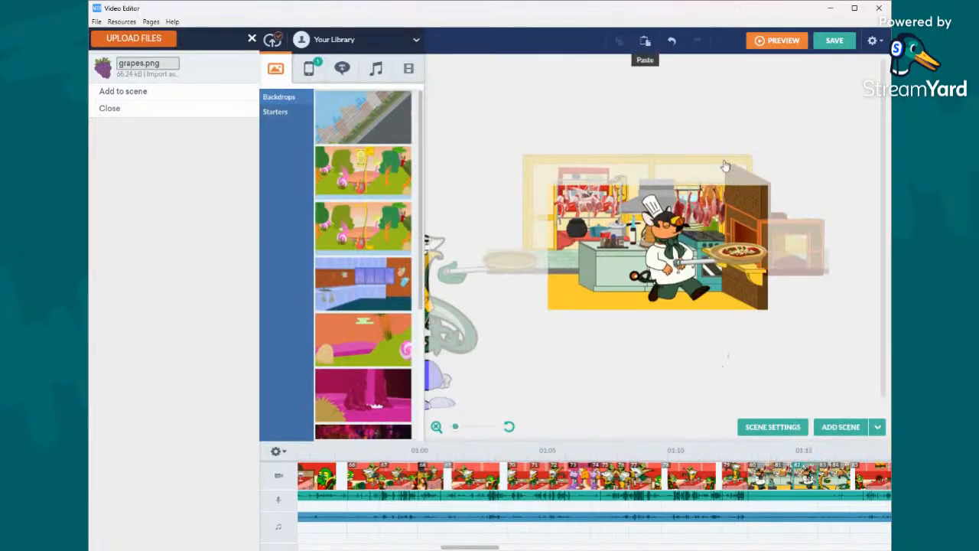
left_click(826, 476)
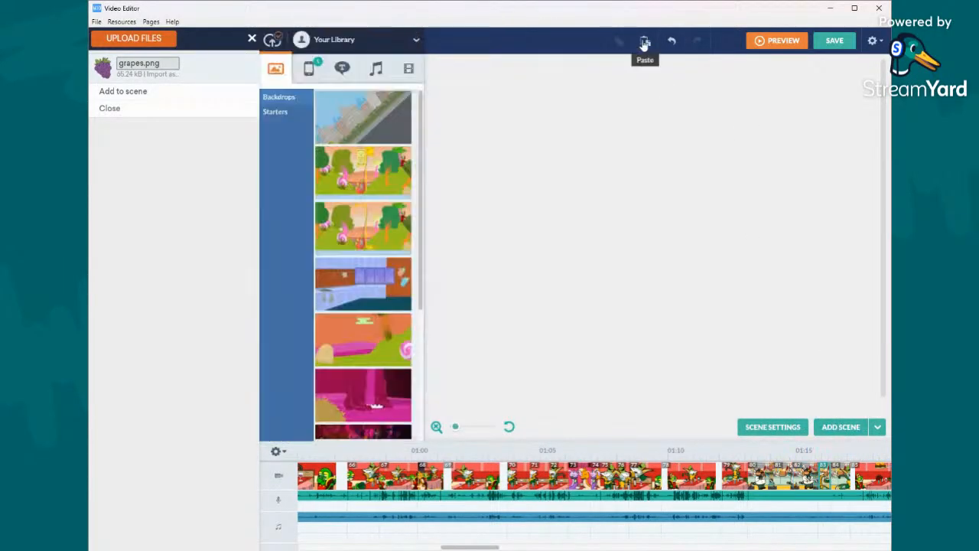
left_click(645, 44)
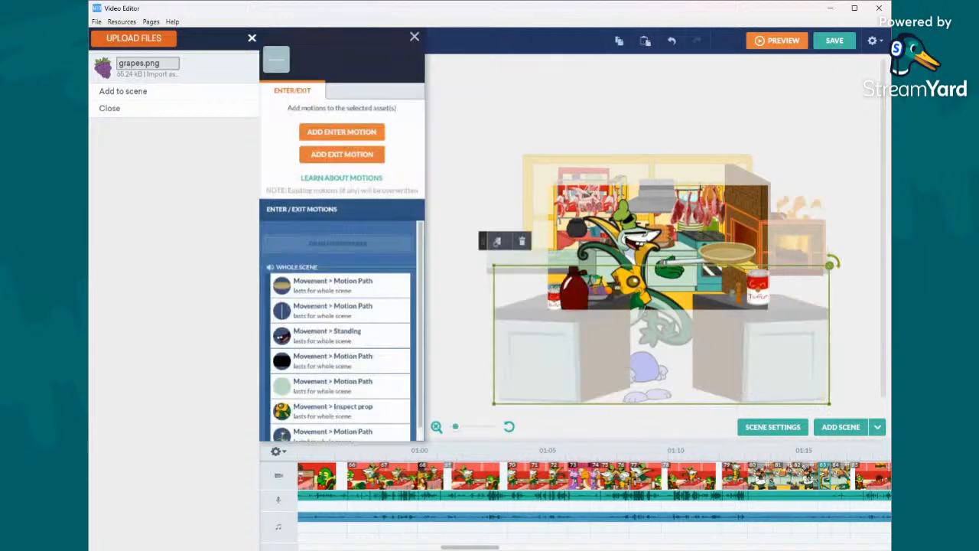
left_click(842, 477)
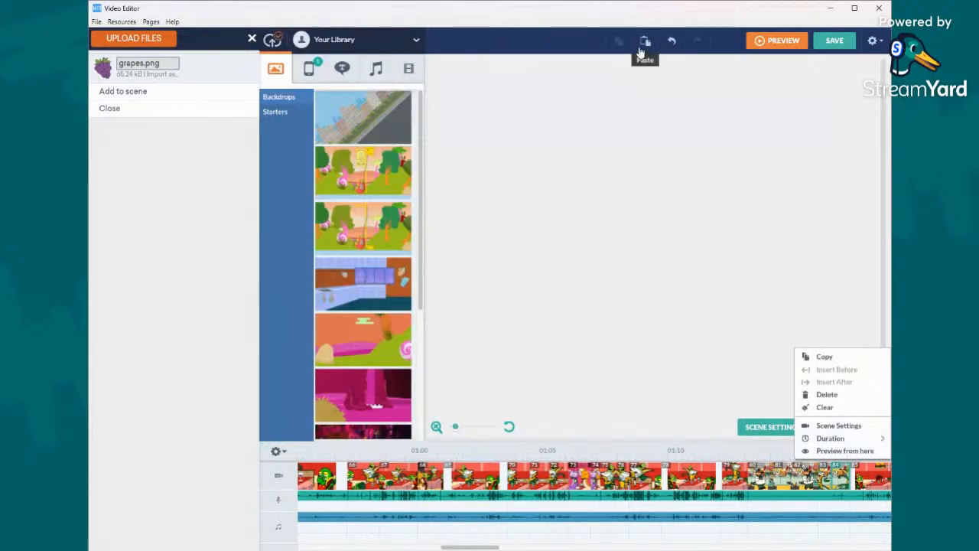
left_click(645, 42)
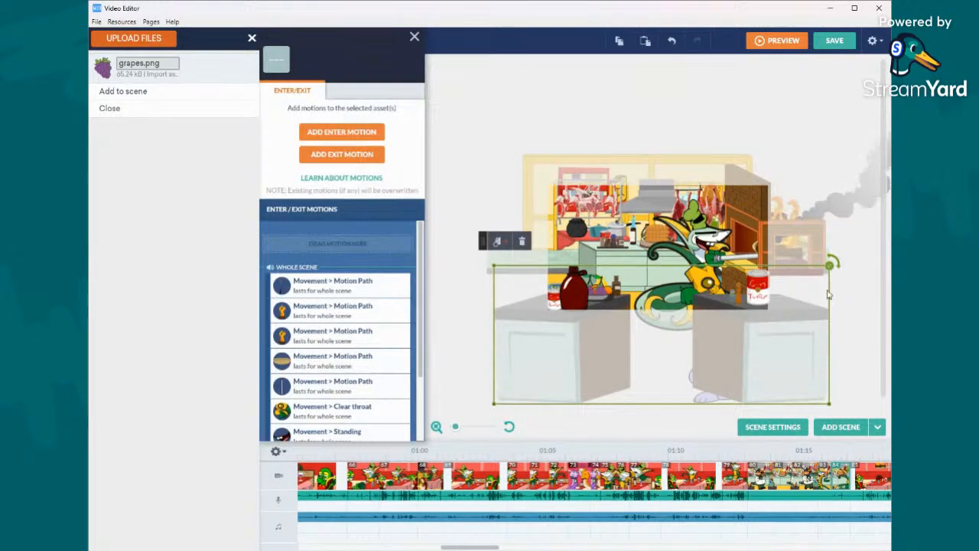
left_click(856, 224)
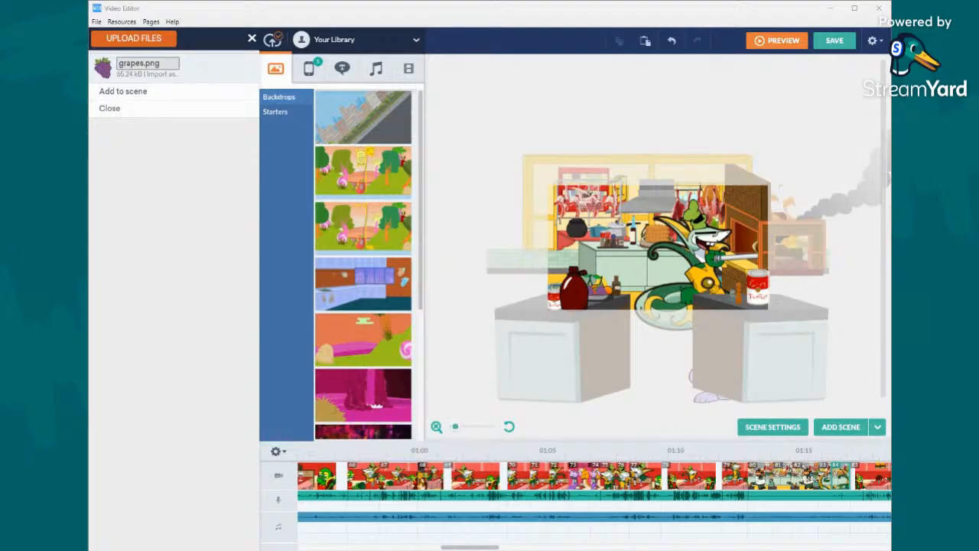
- Delete the leftover scene at the end of the timeline that holds only the counters on the plain backdrop
left_click(509, 427)
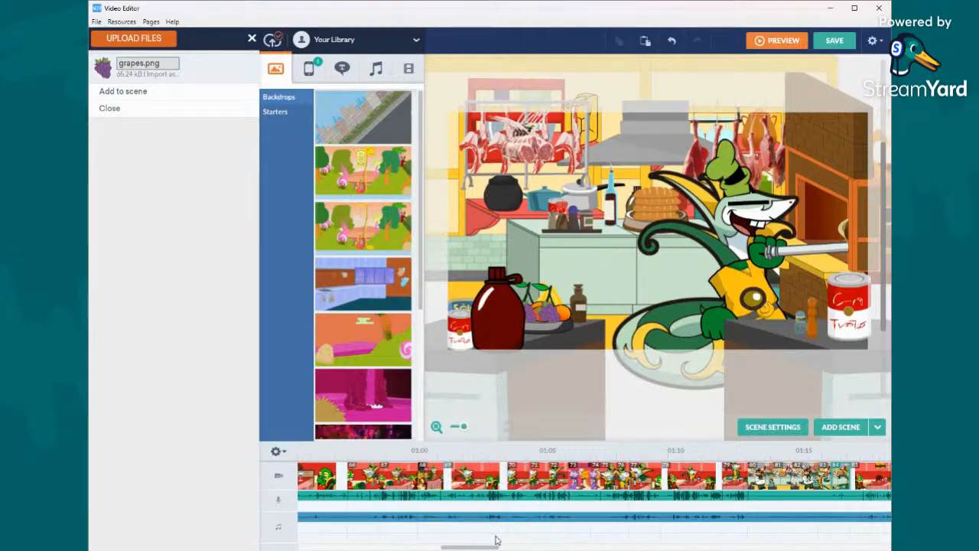
scroll(558, 493, "right", 5)
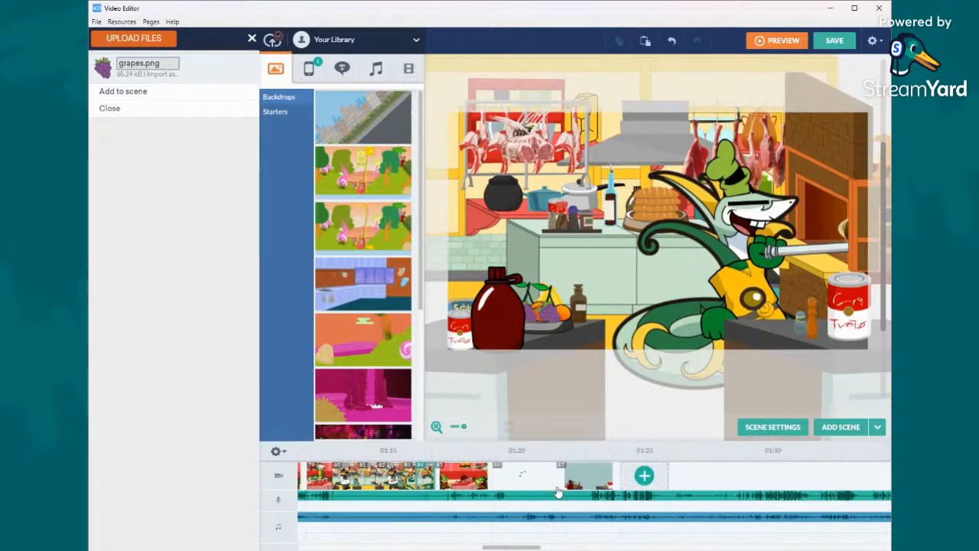
left_click(551, 476)
right_click(551, 476)
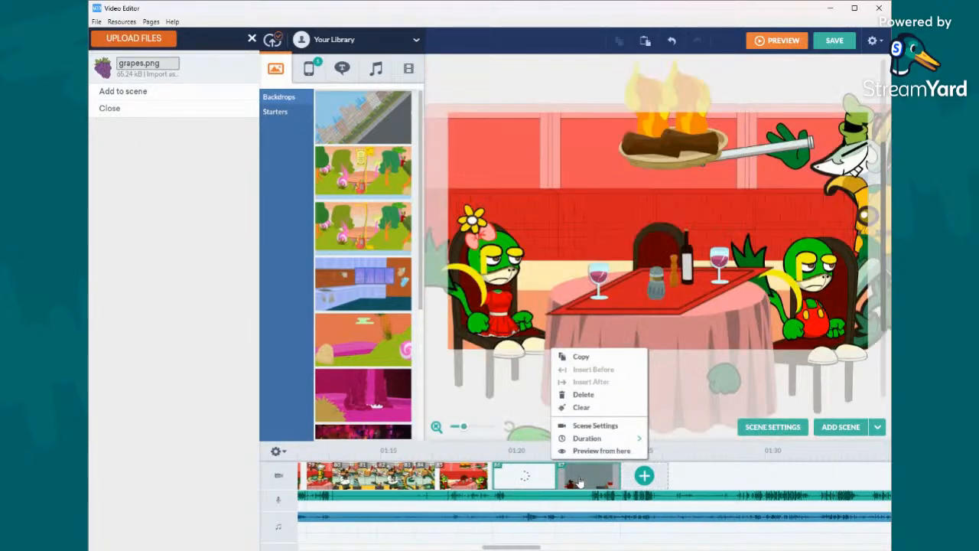
right_click(580, 480)
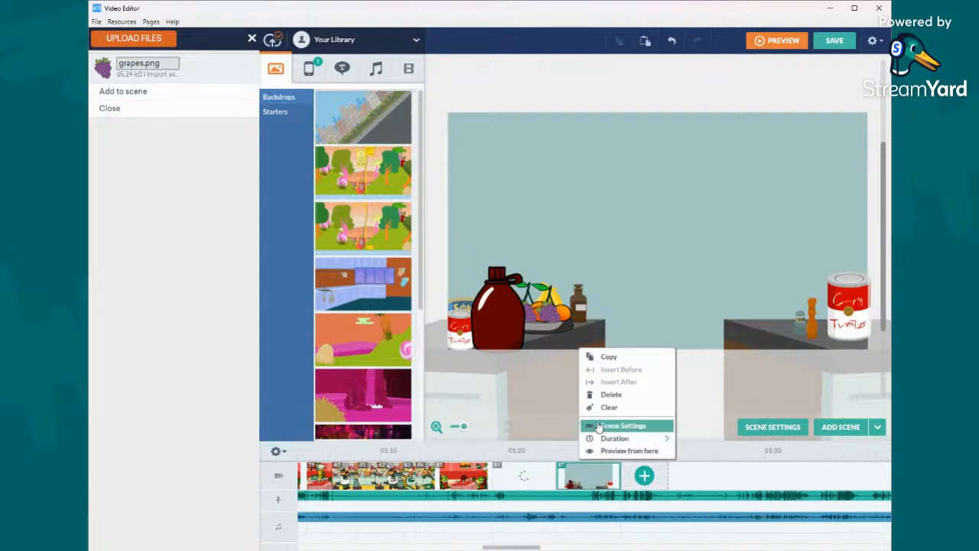
left_click(610, 394)
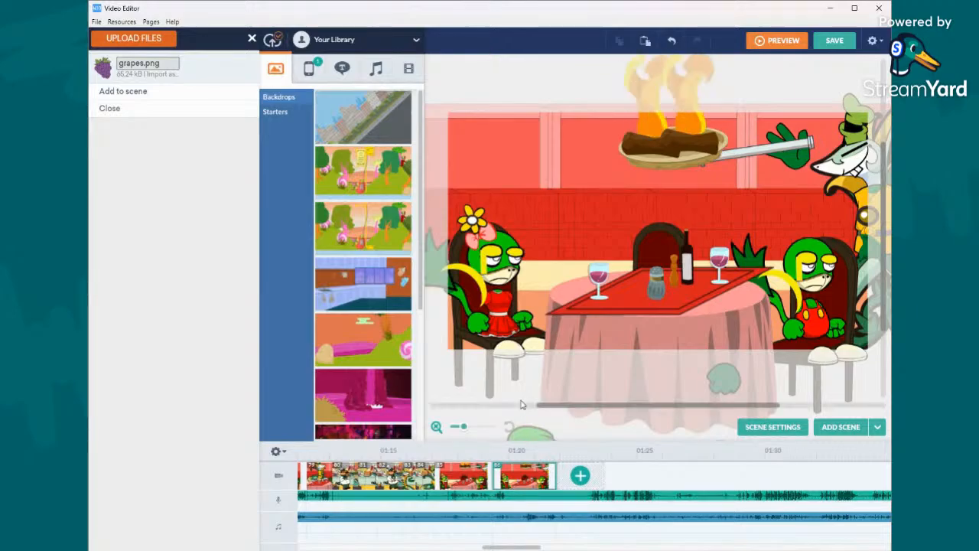
- Play the vocals clip from the start of the last restaurant scene to hear the upcoming dialogue
right_click(494, 502)
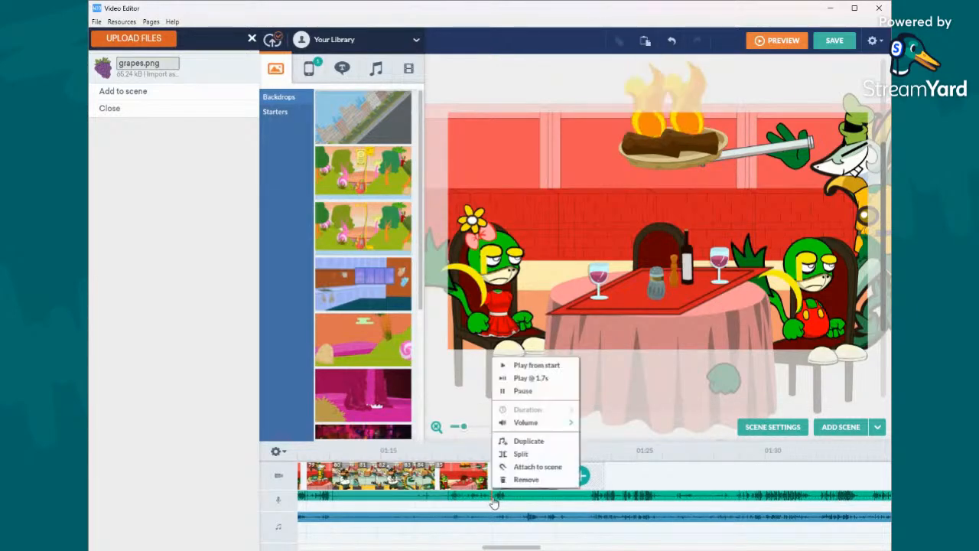
left_click(498, 499)
right_click(497, 499)
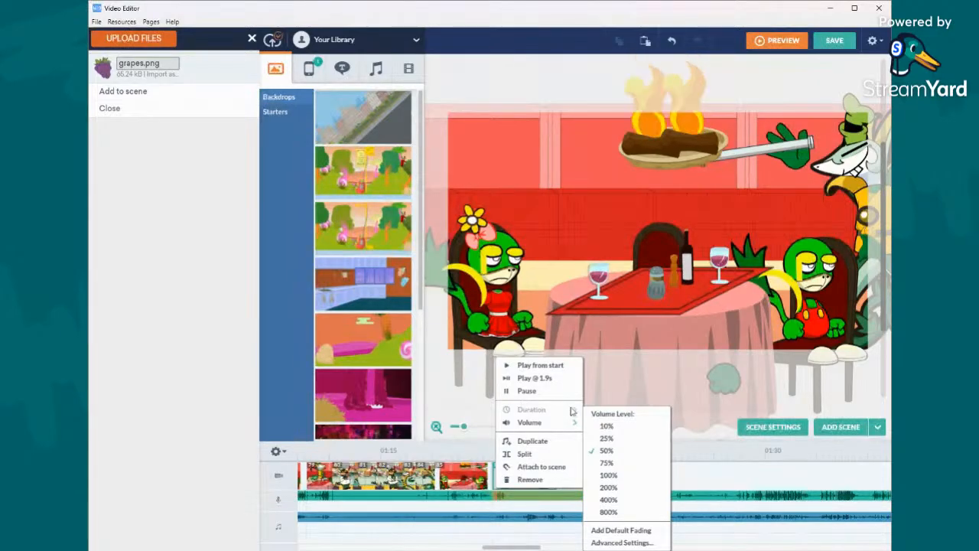
left_click(555, 459)
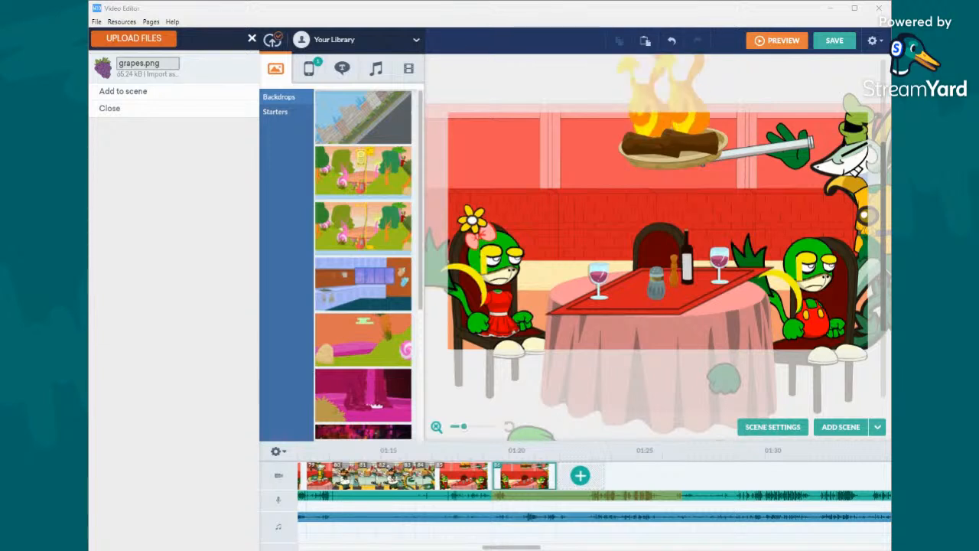
- Add a short downward motion path to the pan under the burning logs, timed With previous and lasting 0.50 s
left_click(703, 166)
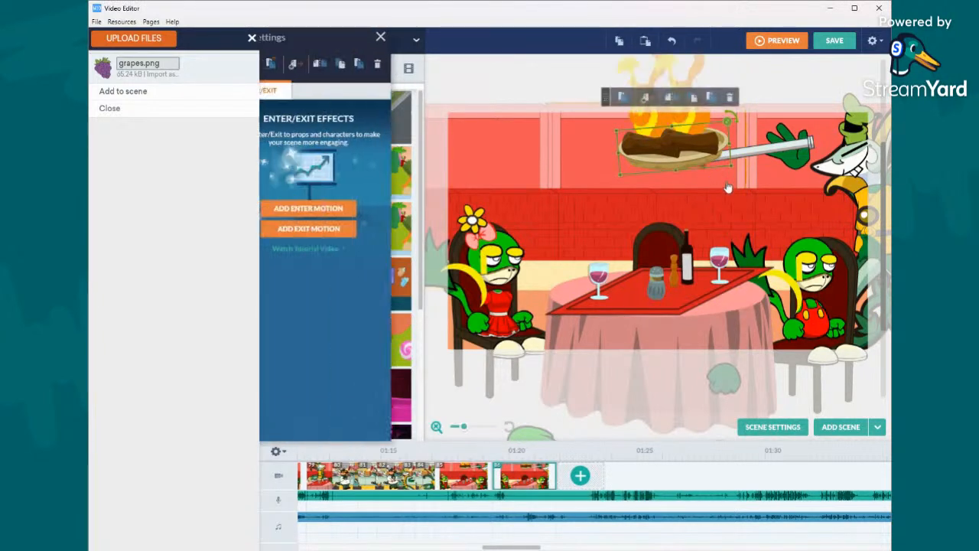
left_click(671, 97)
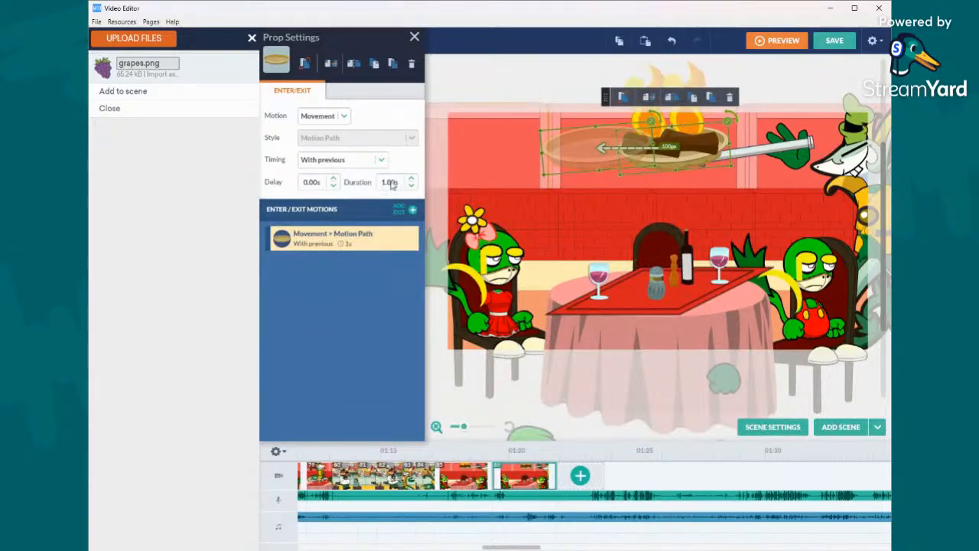
left_click(370, 163)
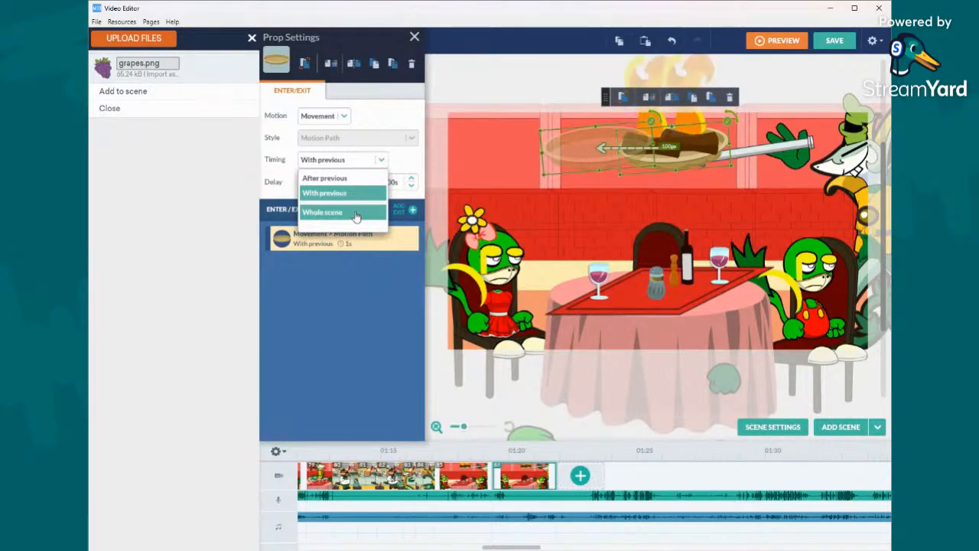
left_click(371, 192)
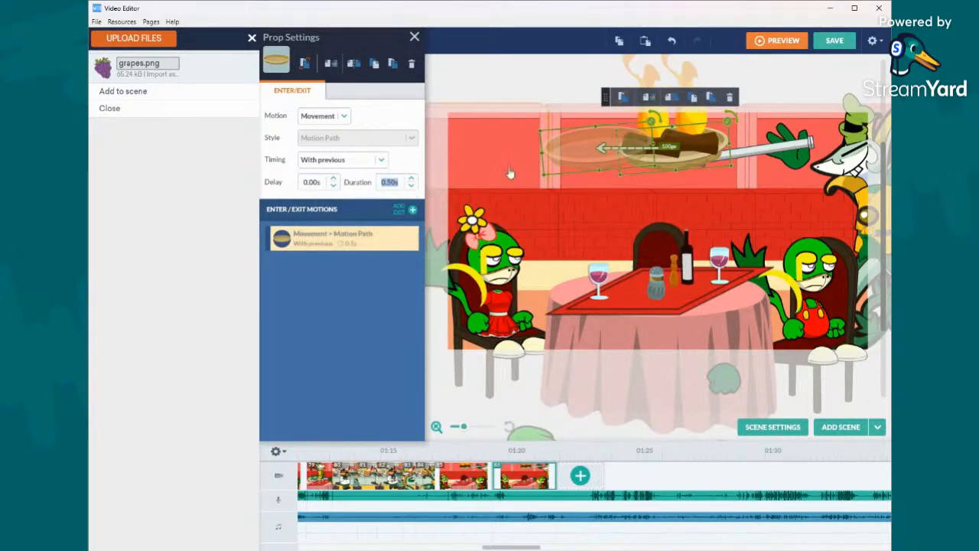
left_click_drag(600, 174, 678, 202)
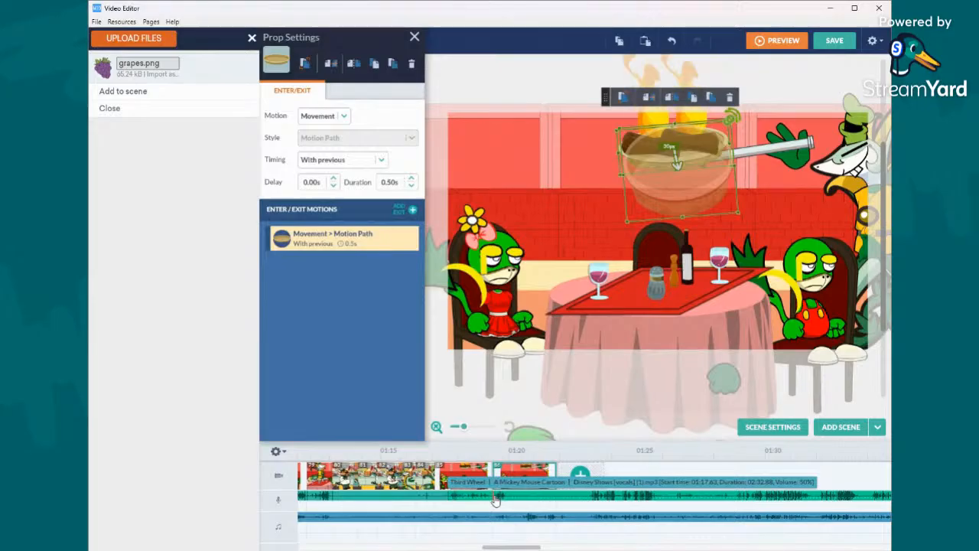
- Split the vocals clip at the start of the last scene and lip-sync the chef in the preceding restaurant scene with the second existing clip
right_click(496, 500)
left_click(514, 455)
right_click(481, 476)
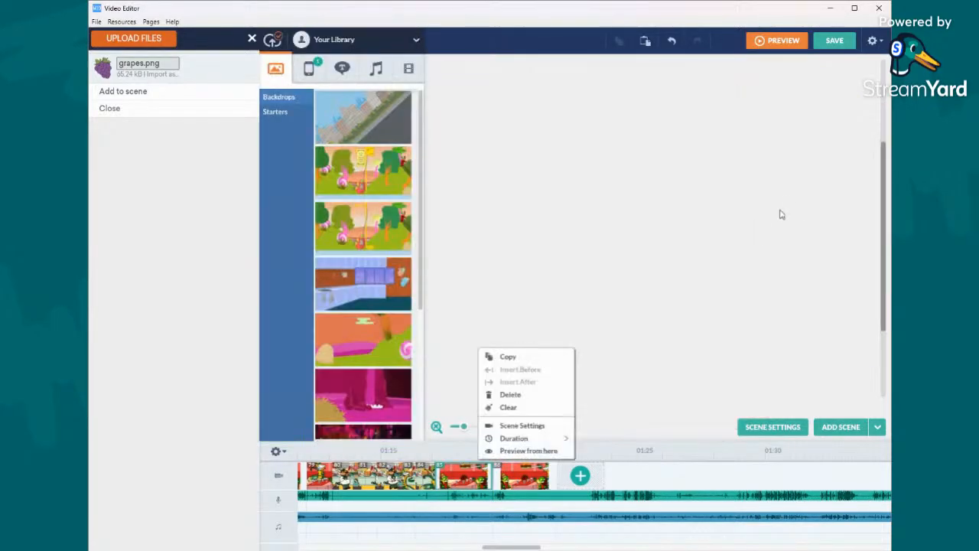
left_click(861, 170)
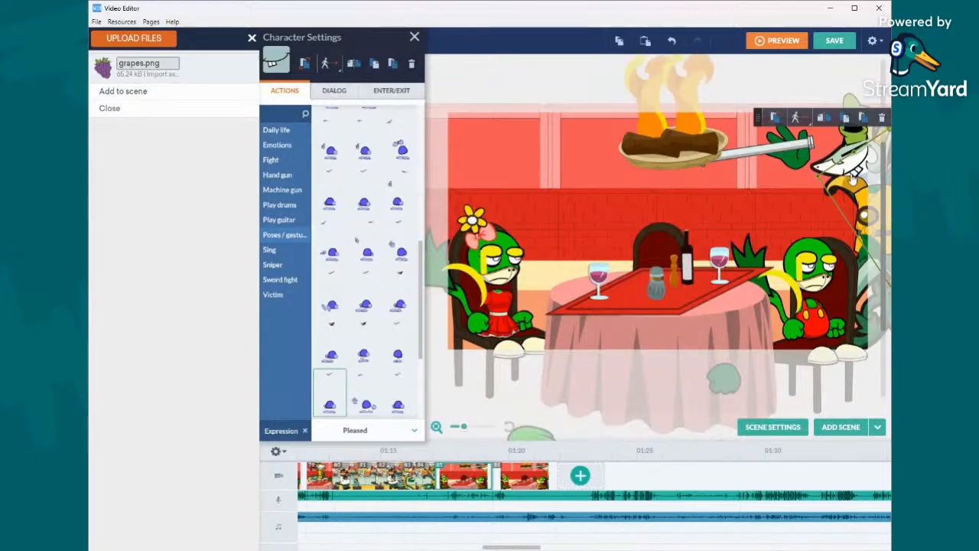
left_click(343, 99)
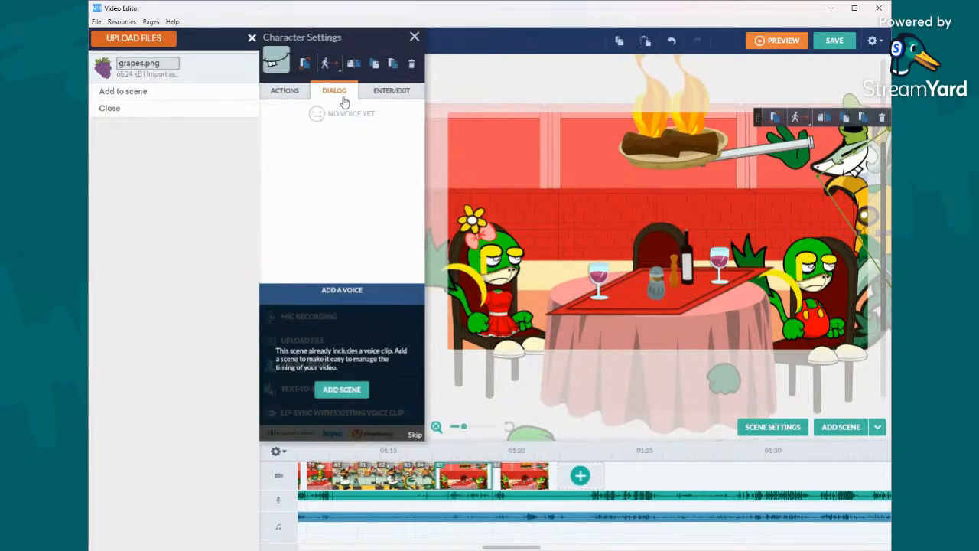
left_click(415, 434)
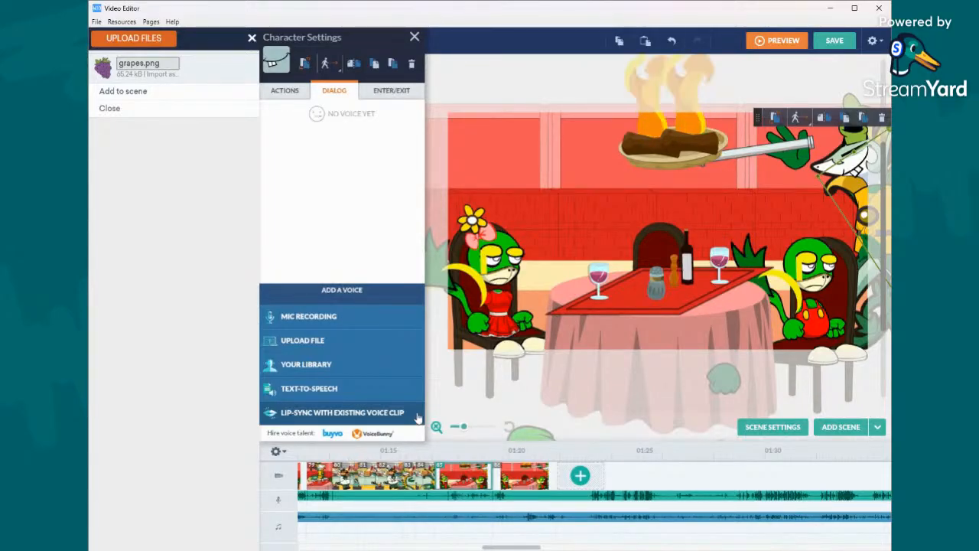
left_click(411, 420)
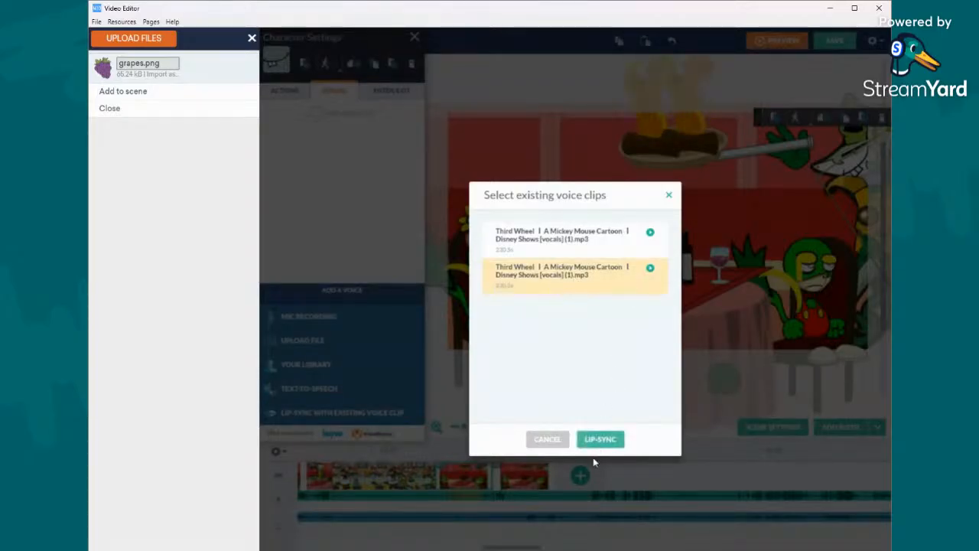
left_click(600, 439)
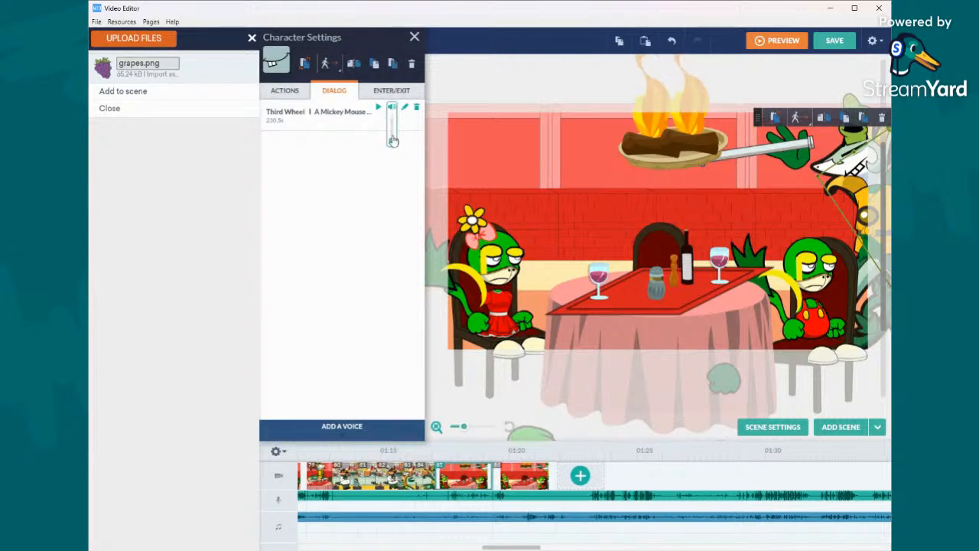
- Check the dialog of the chef's mouth in the last restaurant scene for an assigned voice clip
right_click(508, 480)
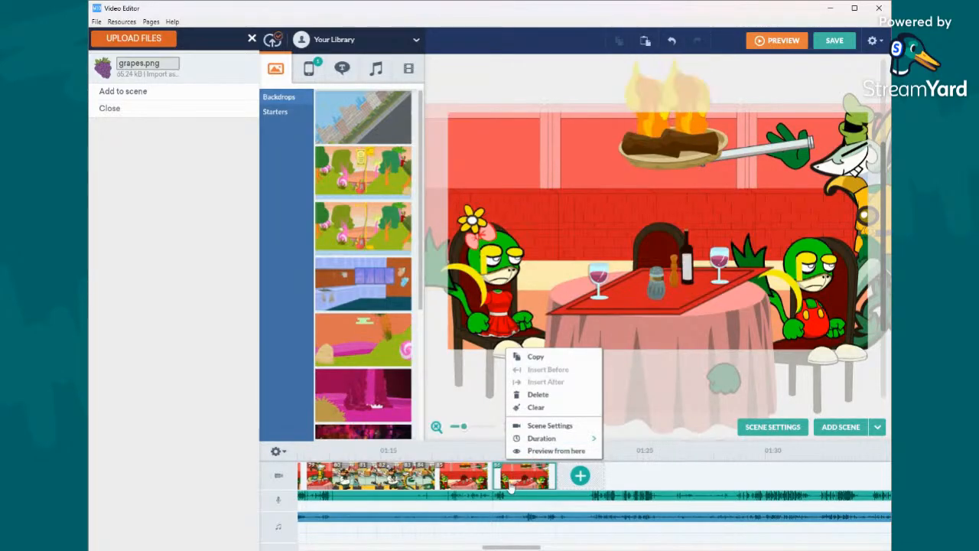
left_click(509, 328)
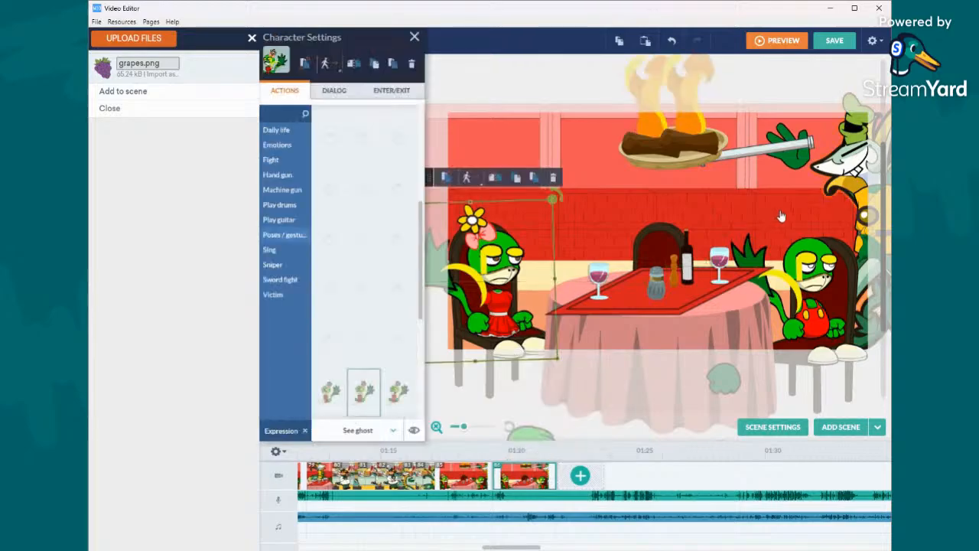
left_click(863, 168)
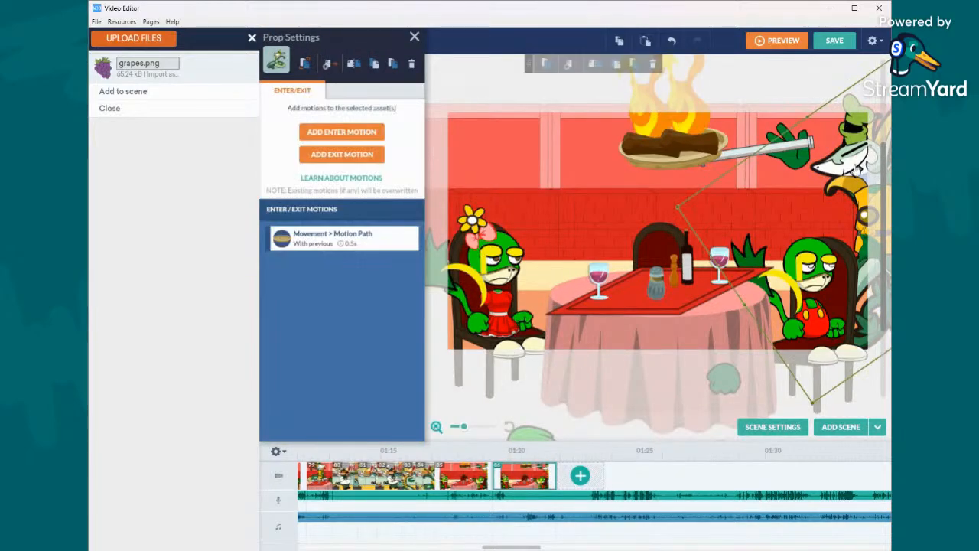
left_click(858, 174)
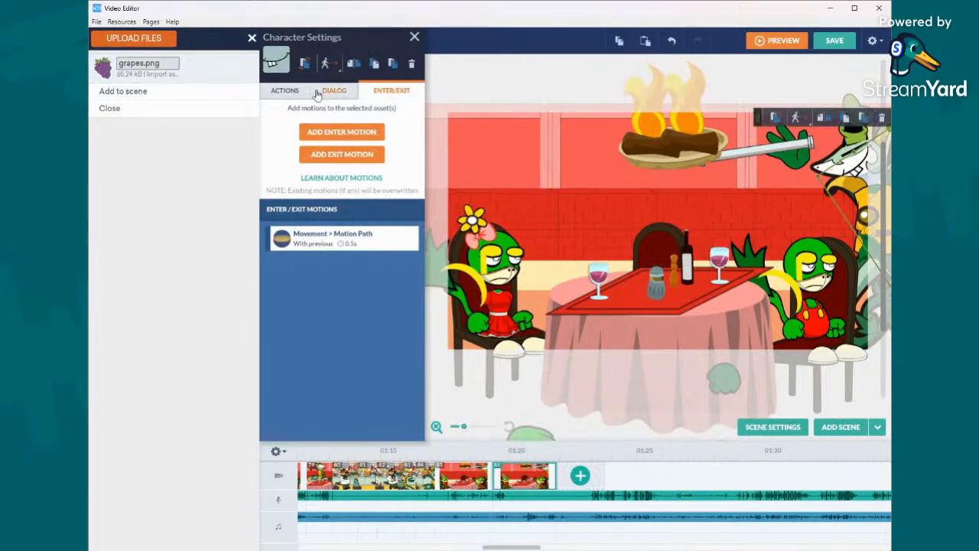
left_click(334, 91)
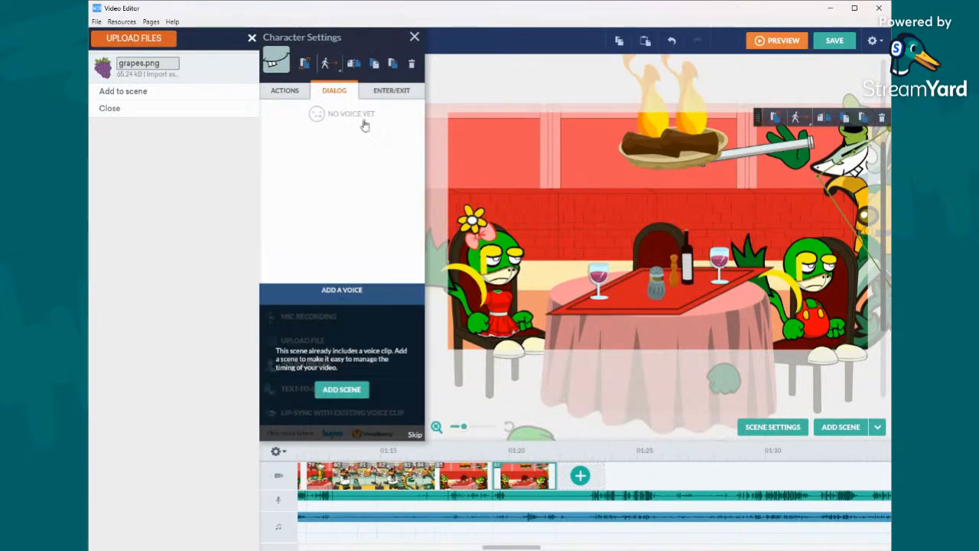
left_click(467, 475)
right_click(474, 505)
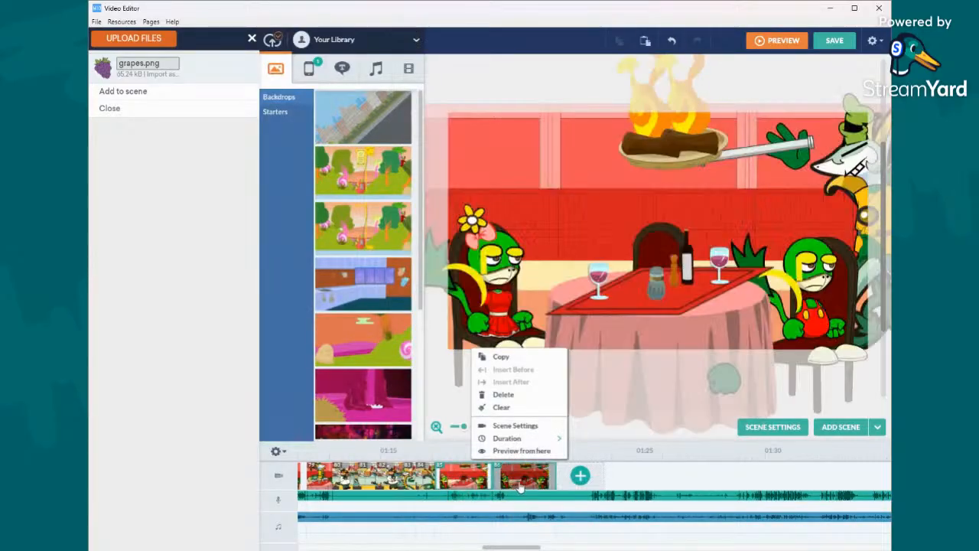
right_click(520, 481)
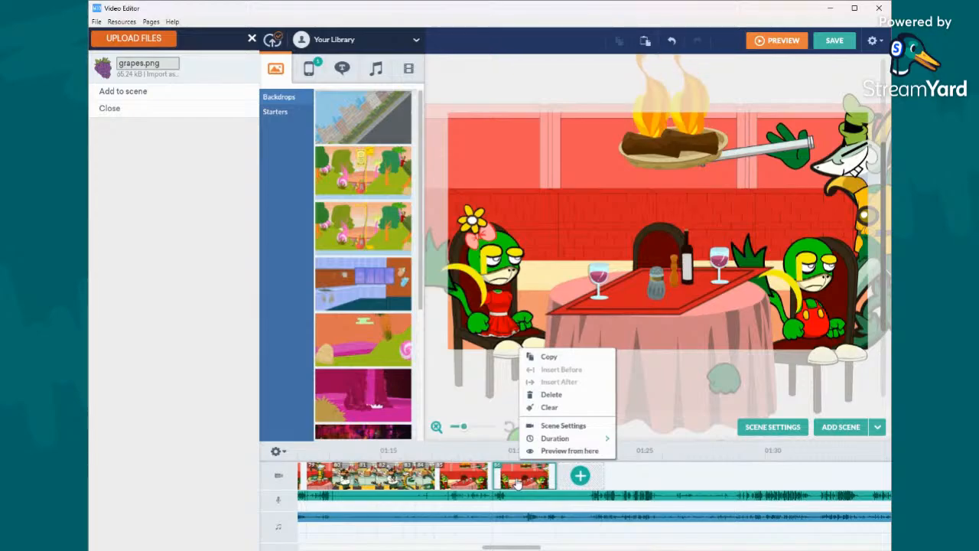
mouse_move(571, 446)
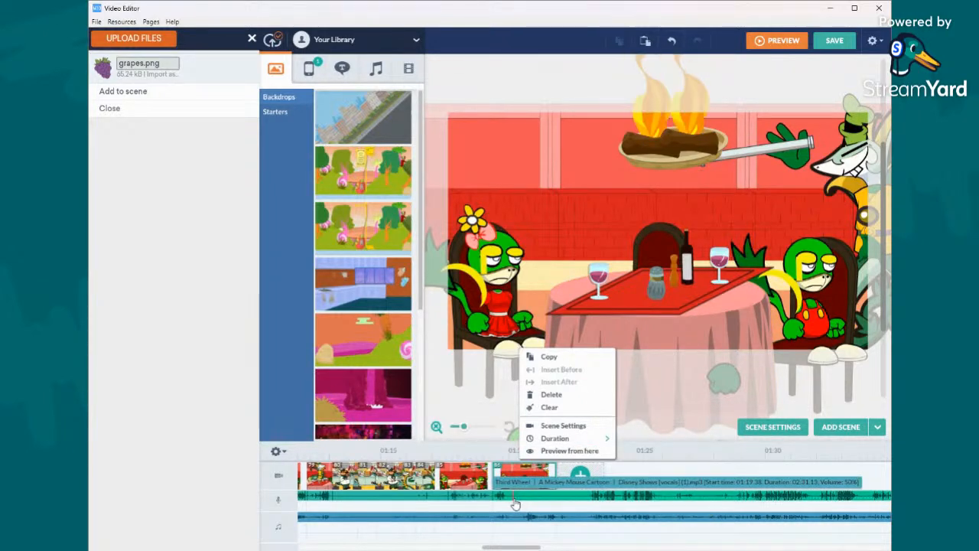
- Set the expression of the seated Snivy in red shorts to Petrified and apply the hands-raised action found by searching "desp"
left_click(684, 140)
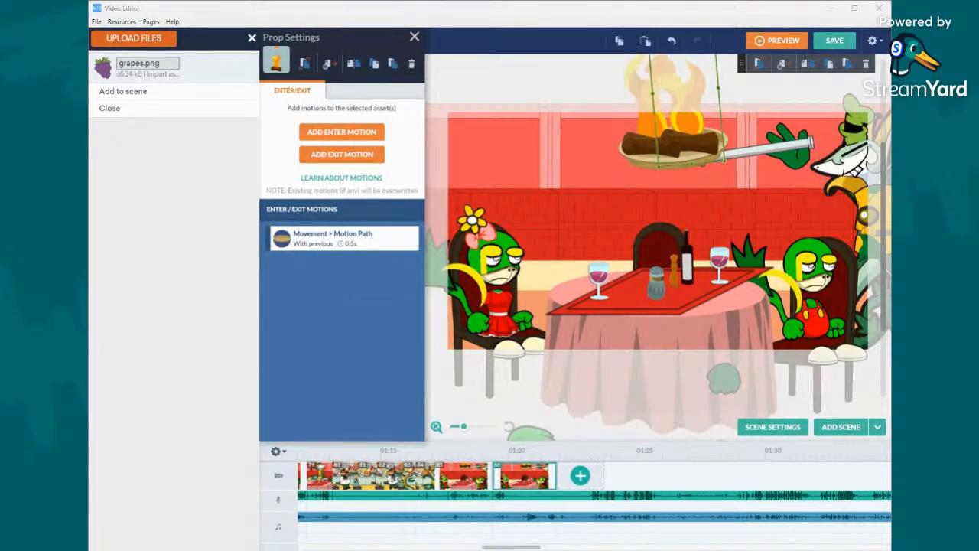
left_click(798, 284)
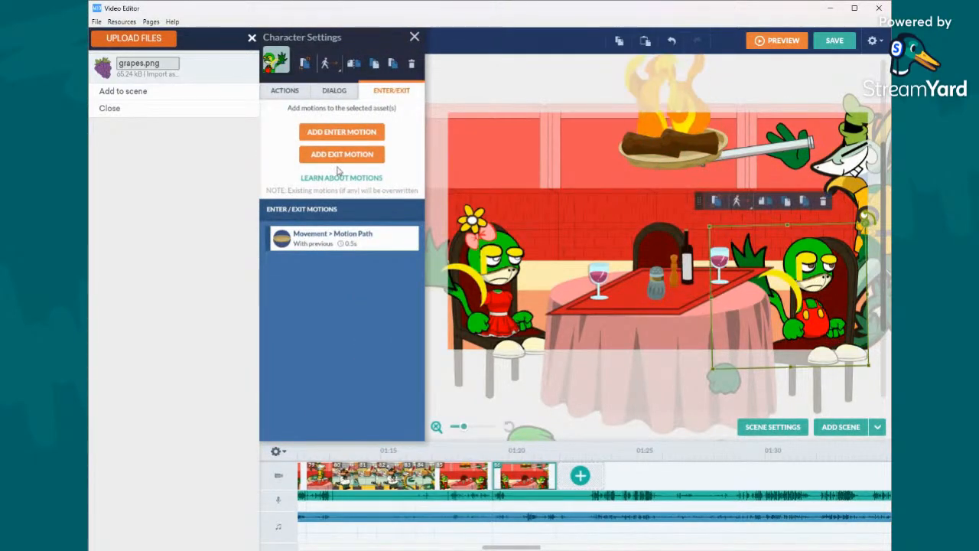
left_click(284, 90)
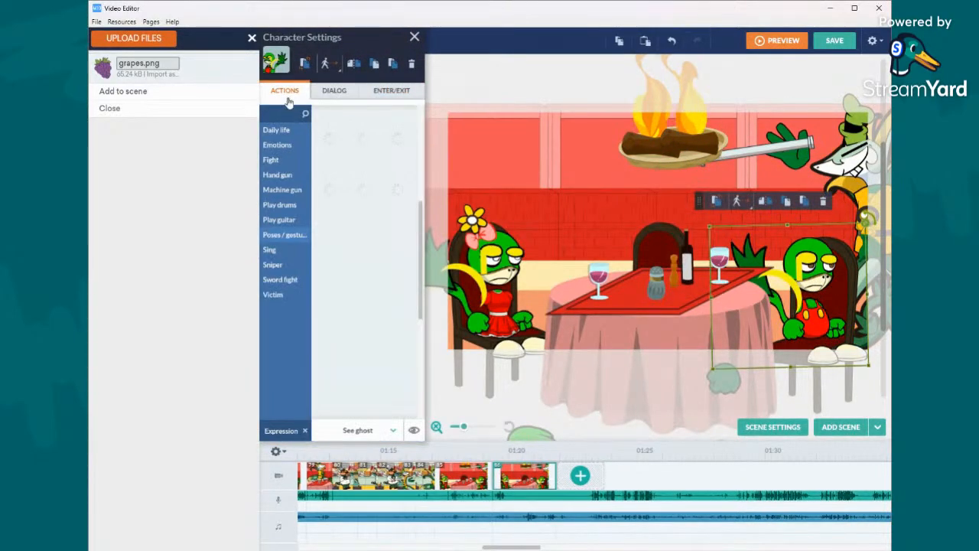
left_click(357, 430)
scroll(369, 376, "up", 3)
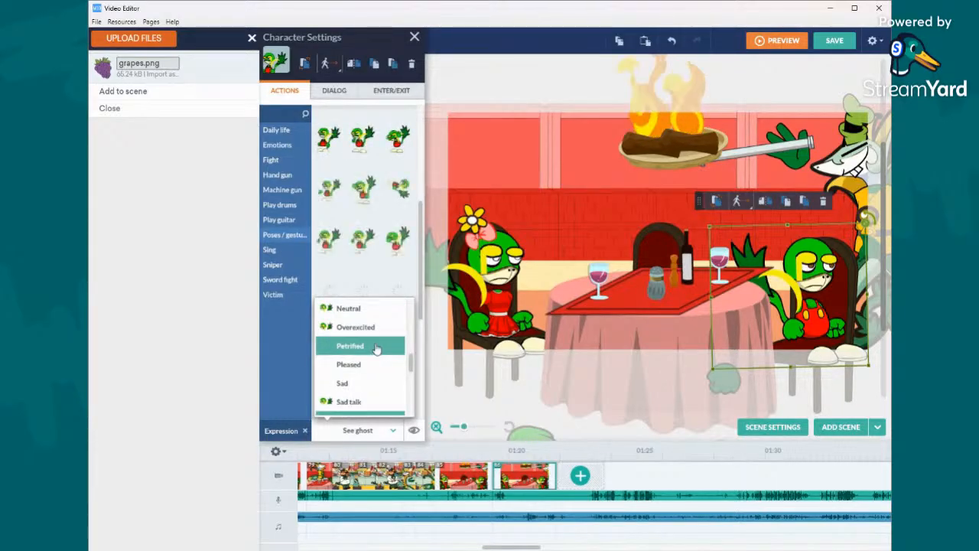
left_click(376, 347)
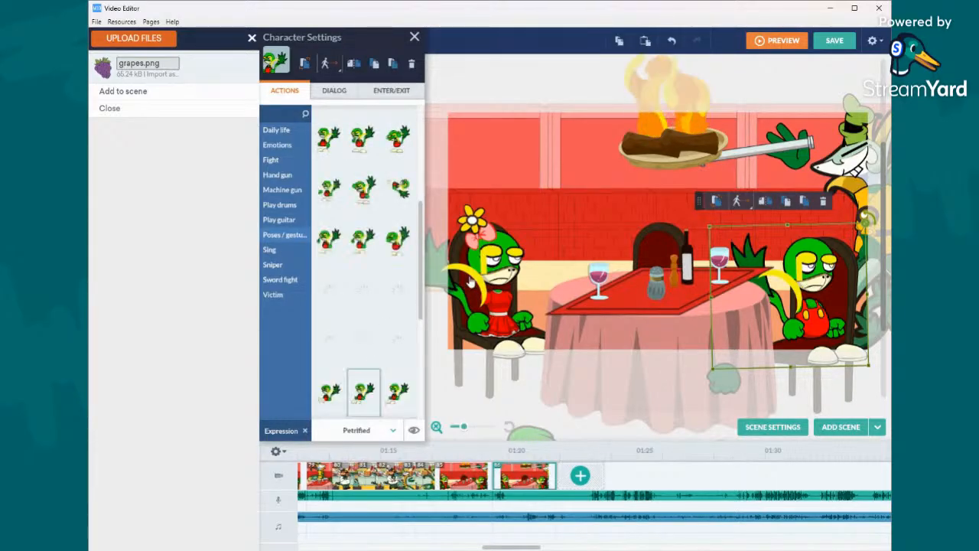
left_click(285, 116)
type("desp")
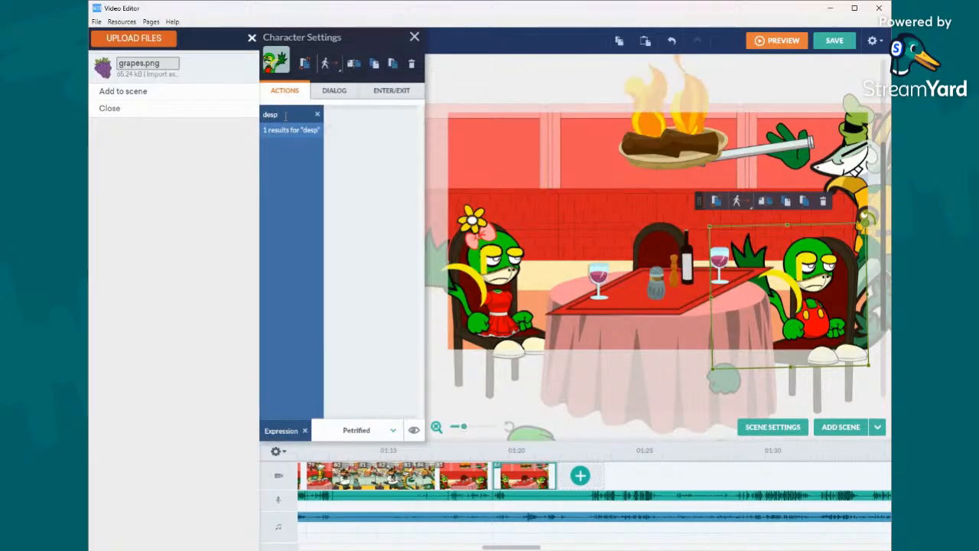
left_click(330, 139)
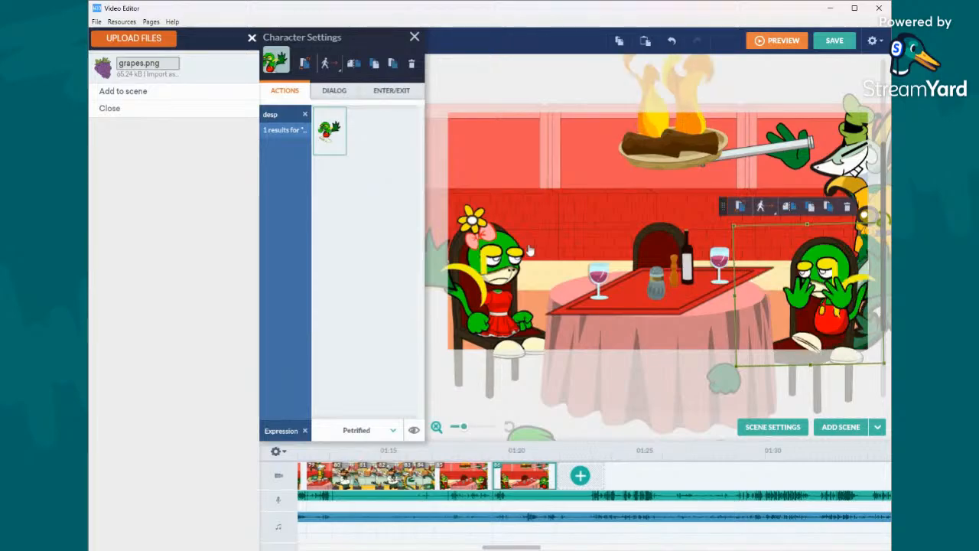
- Search the actions of the seated Snivy in the red dress for "des" and apply the matching one
left_click(485, 252)
left_click(279, 114)
type("swa")
key("BackSpace")
key("BackSpace")
key("BackSpace")
type("des\\")
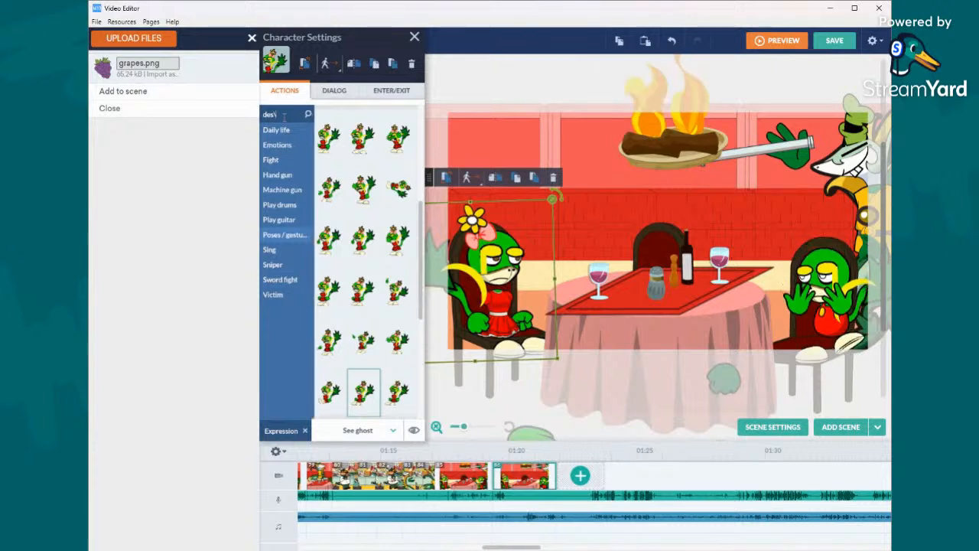
key("Return")
left_click(335, 136)
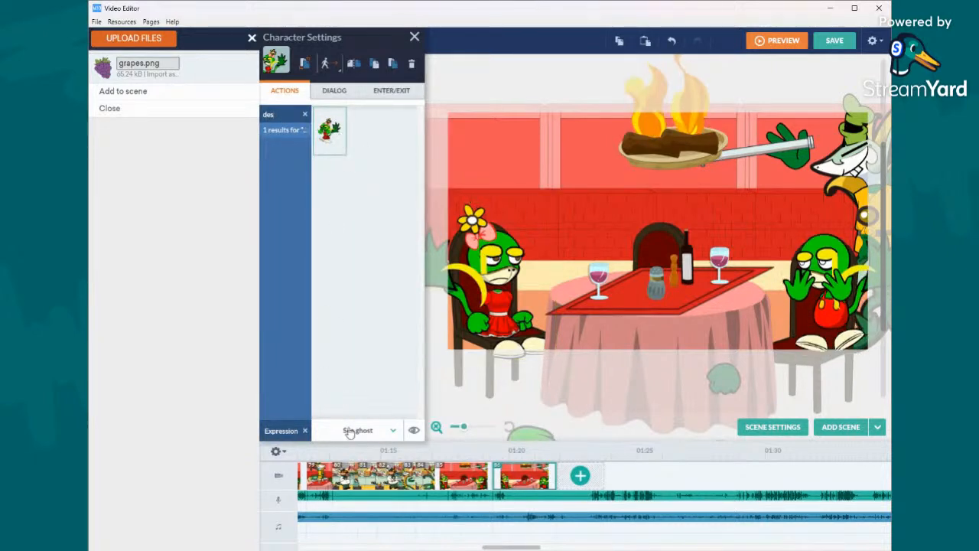
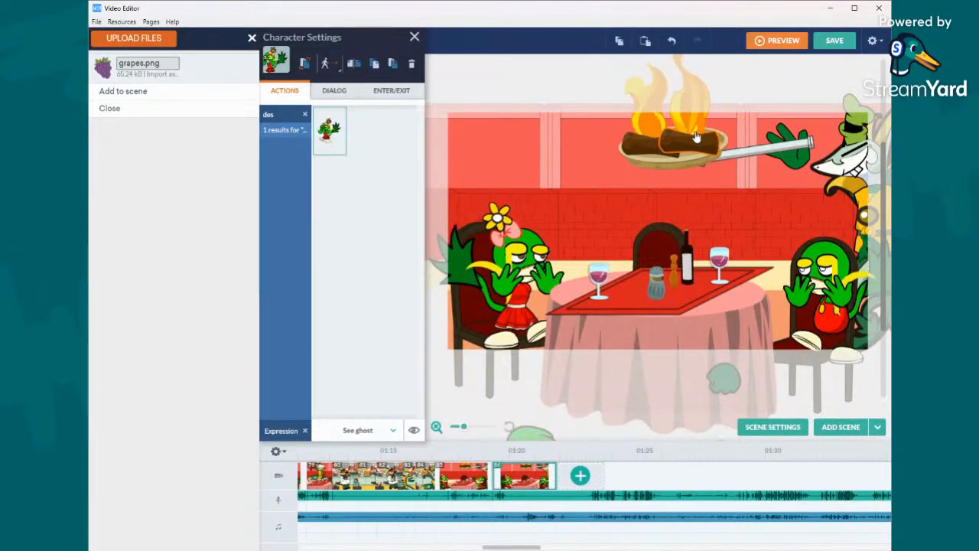
- Add a motion path that drops the burning logs and flames from the chef's pan straight down onto the table
left_click(649, 143)
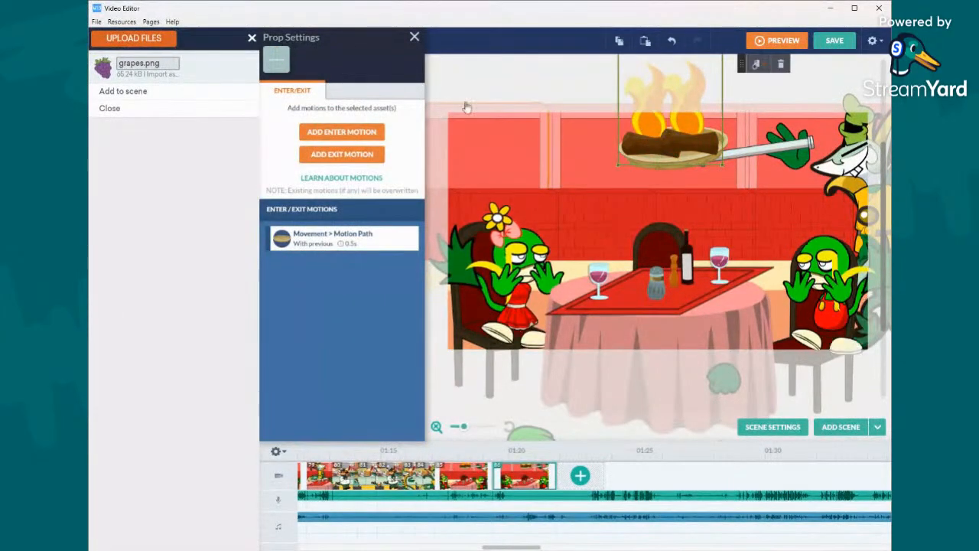
left_click_drag(613, 147, 686, 296)
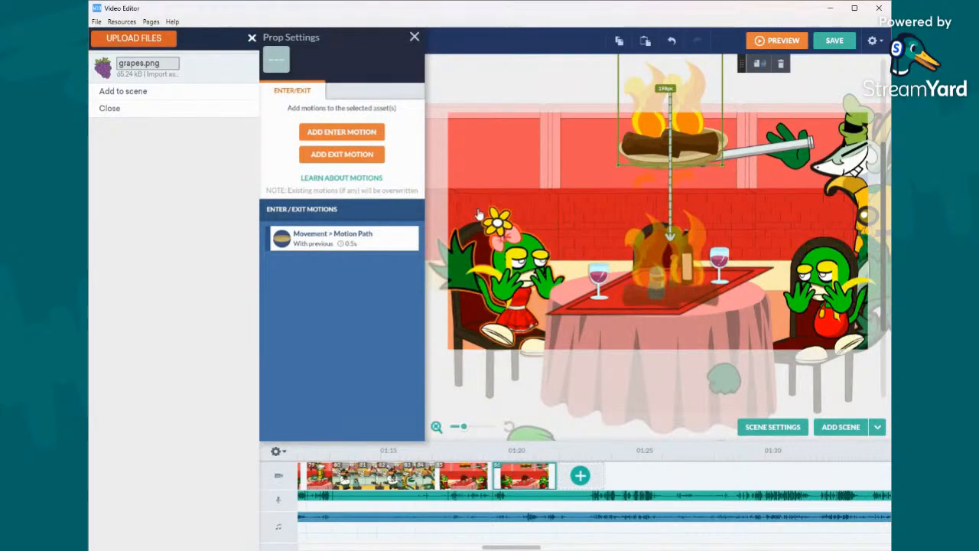
left_click(512, 164)
left_click(645, 147)
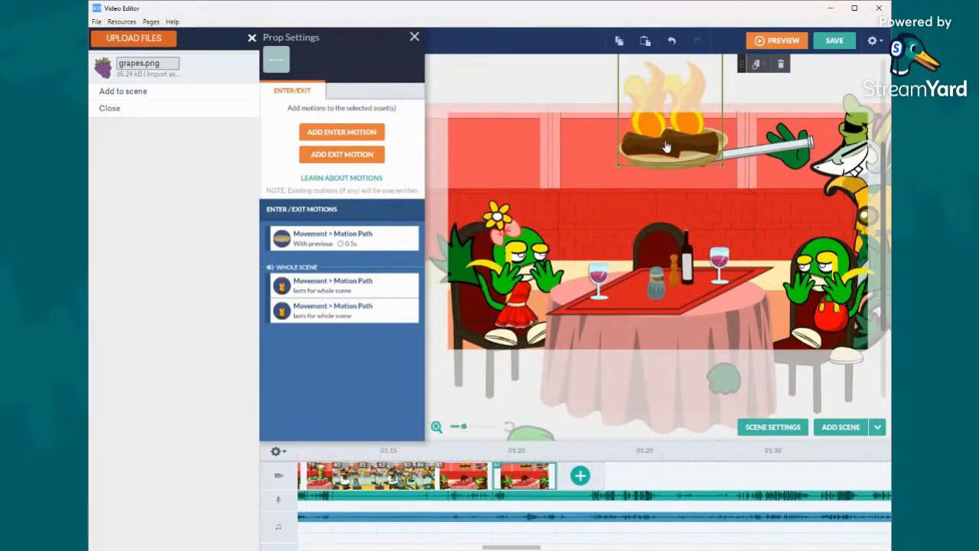
- Set both whole-scene motion paths of the burning logs to start with previous and last 0.25 s
left_click(336, 285)
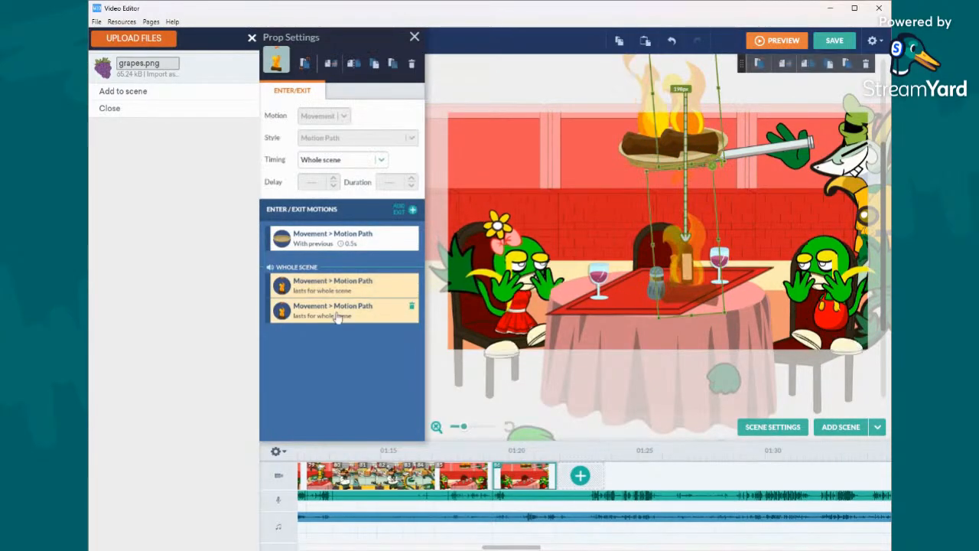
left_click(360, 159)
left_click(336, 192)
left_click(410, 186)
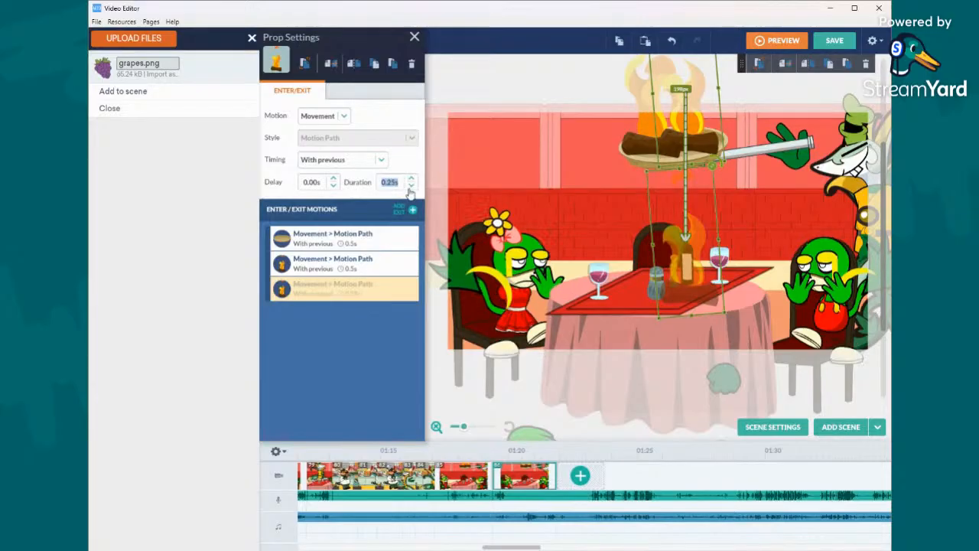
left_click(355, 263)
left_click(411, 187)
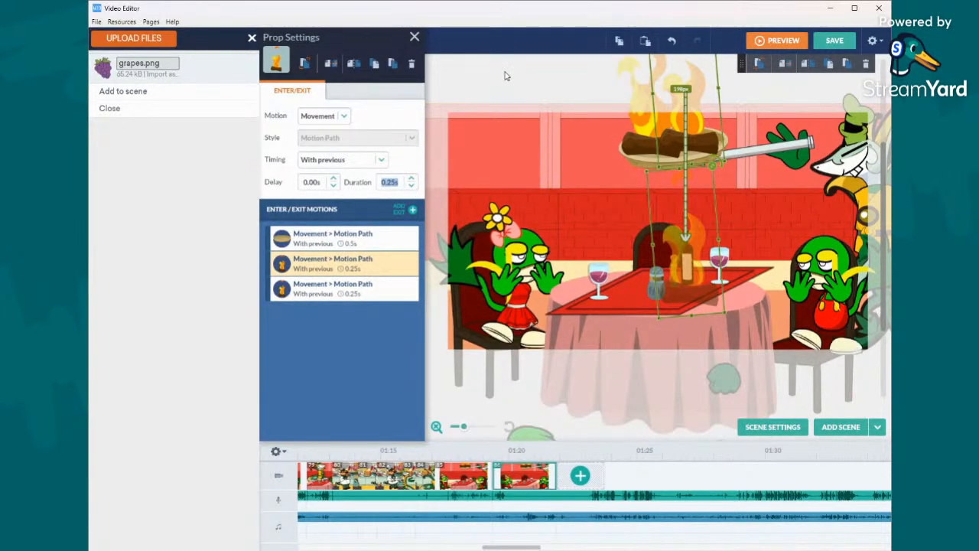
- Search all themes for "smoke" and place the white smoke prop over the restaurant table
left_click(451, 80)
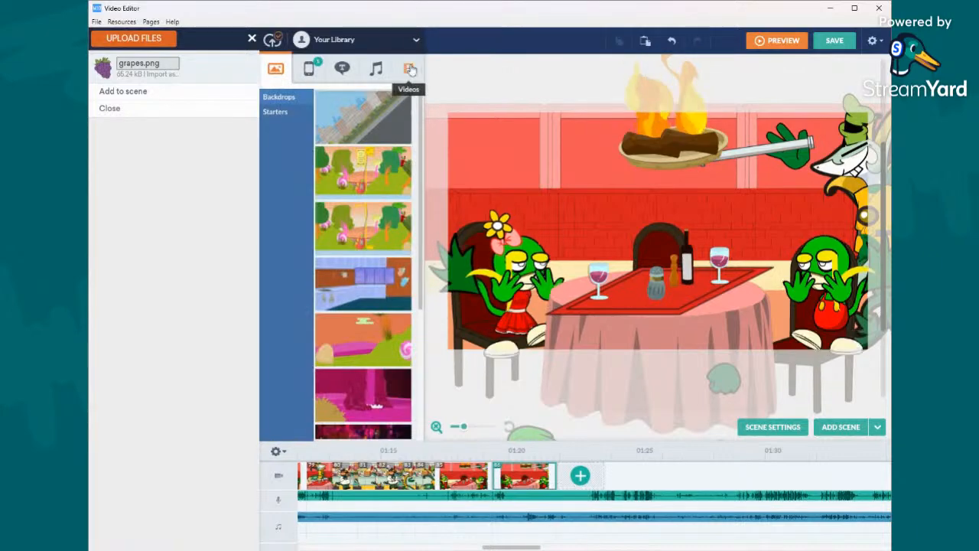
left_click(375, 40)
left_click(364, 240)
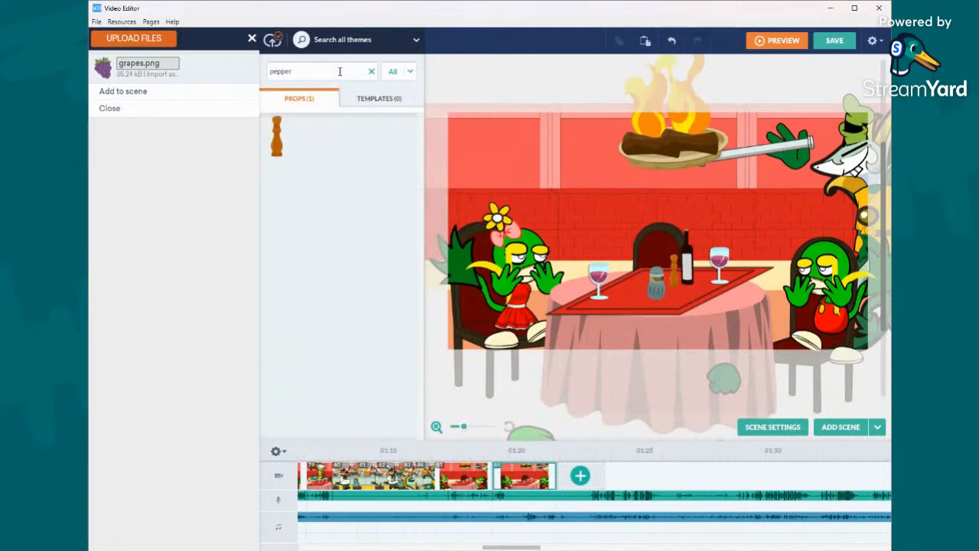
left_click(302, 71)
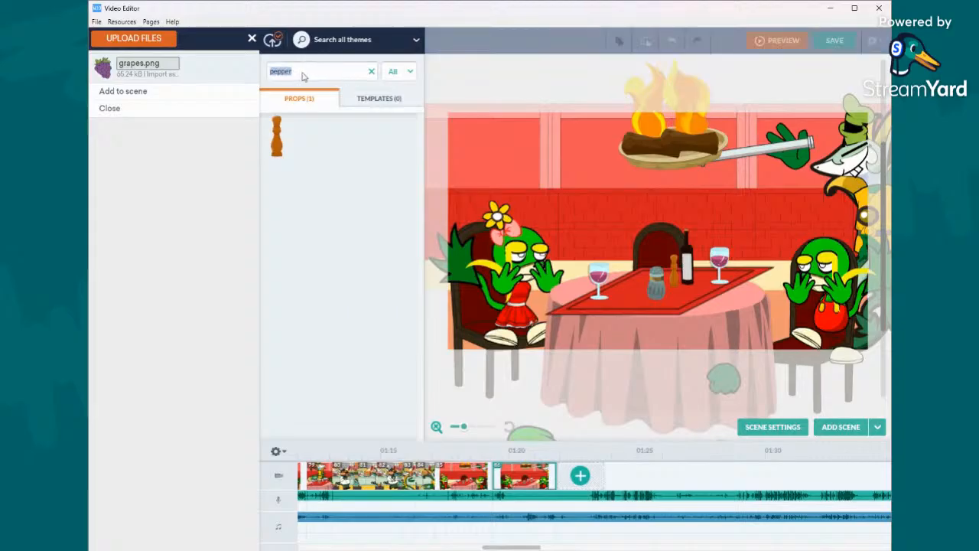
type("smi")
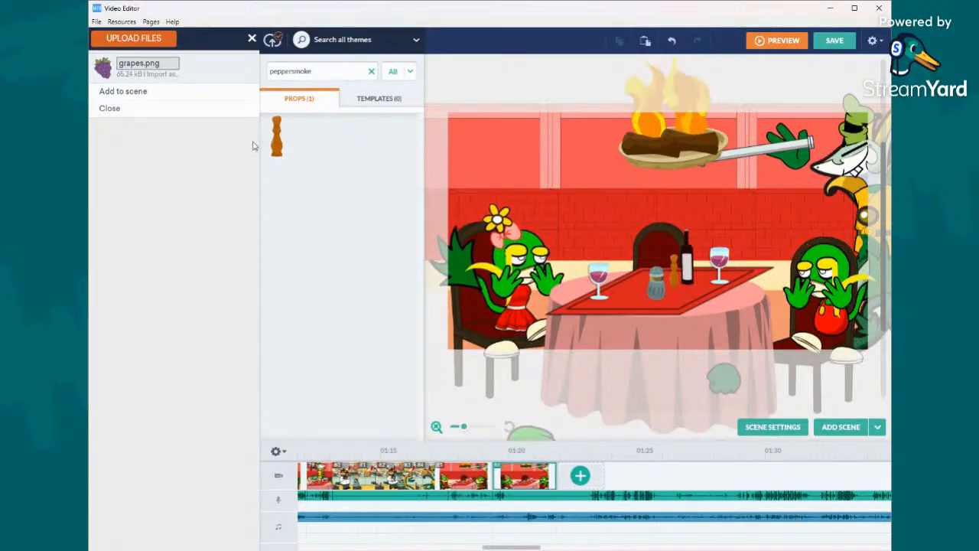
left_click_drag(295, 71, 260, 72)
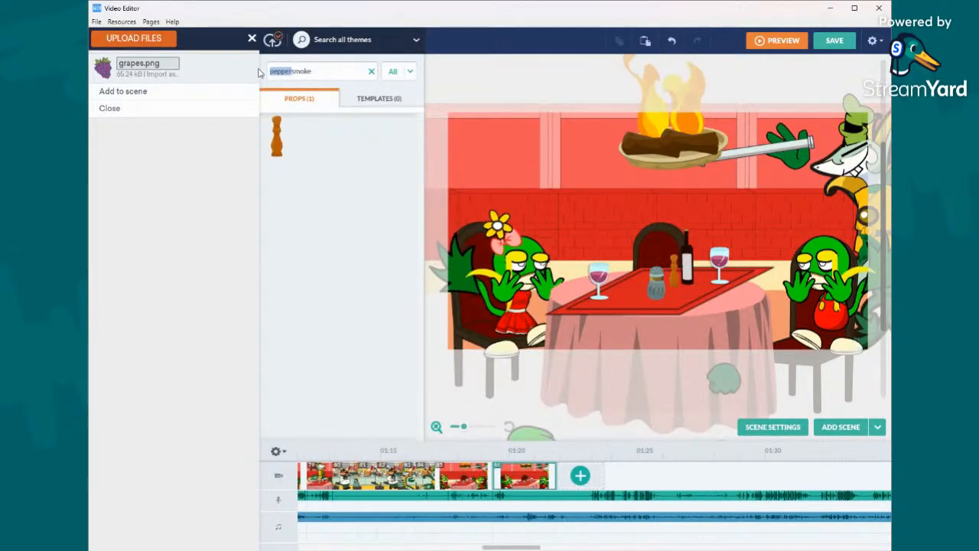
key("BackSpace")
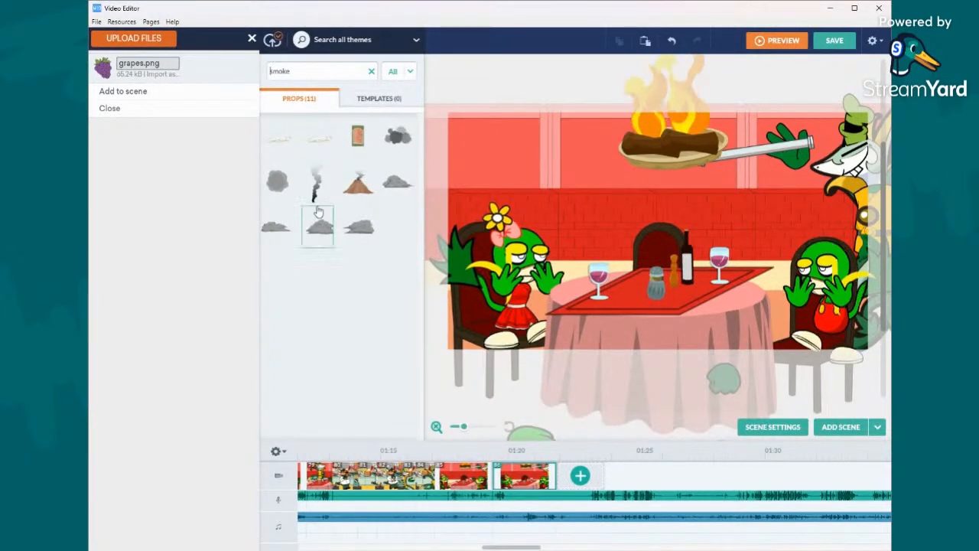
left_click_drag(315, 177, 658, 277)
left_click(689, 305)
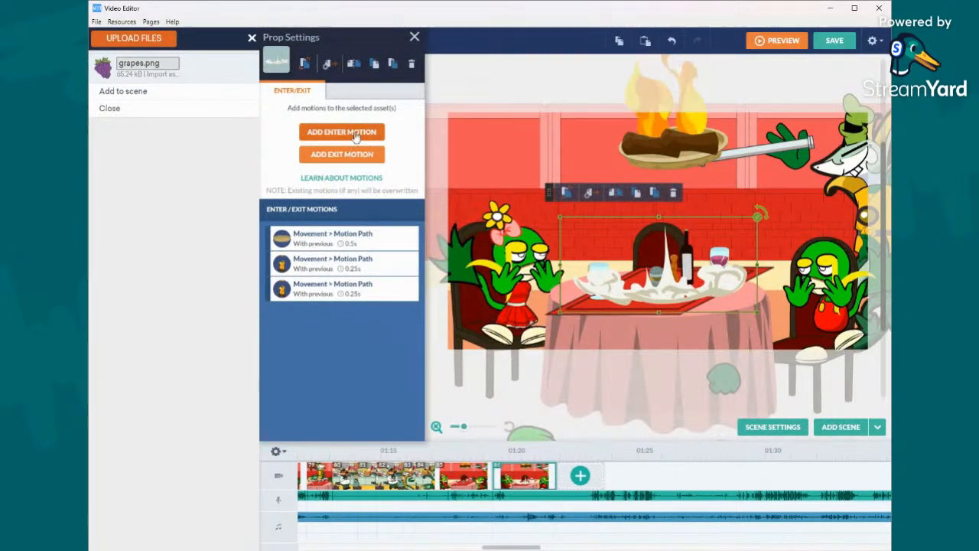
- Give the white smoke an Instant enter motion timed with previous and delayed 0.25 s, keeping the smoke on the table
left_click(342, 132)
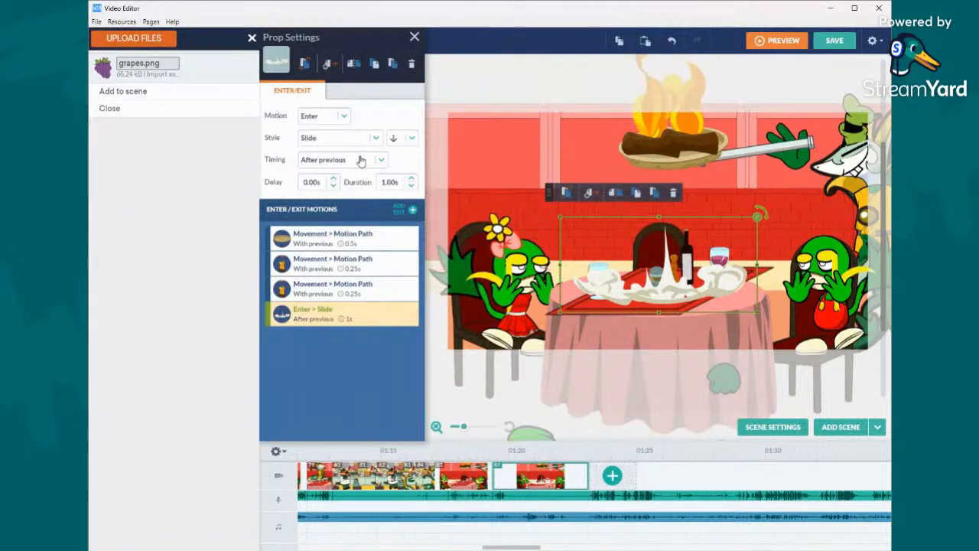
left_click(359, 160)
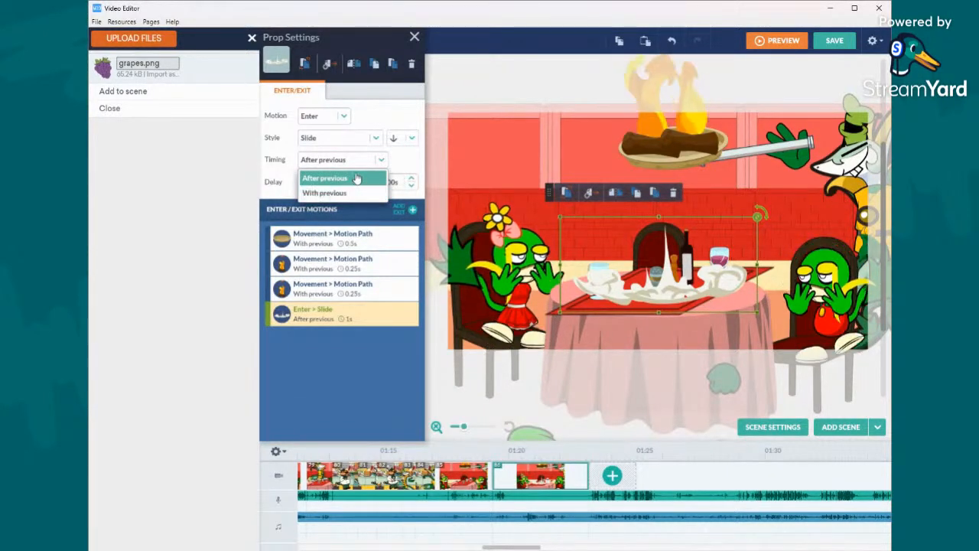
left_click(356, 178)
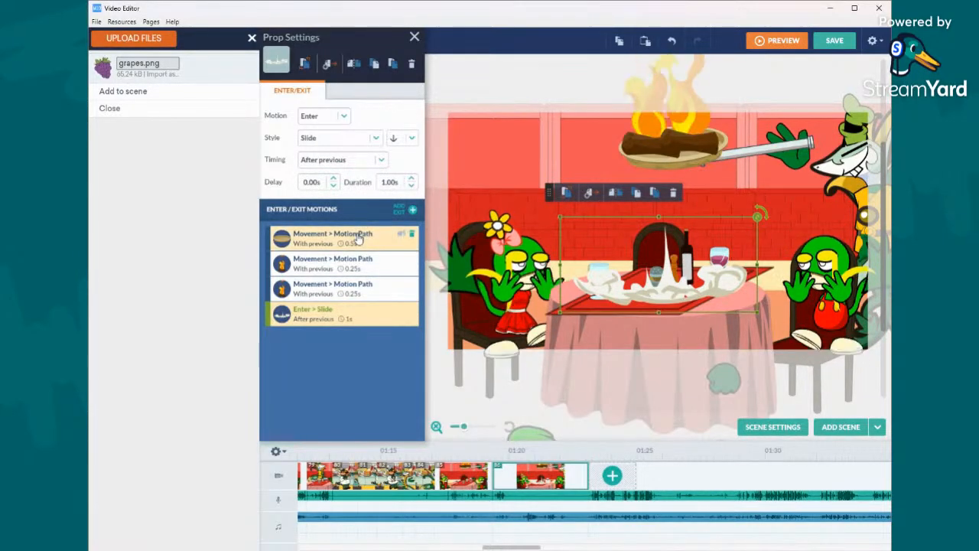
left_click(333, 178)
left_click(349, 163)
left_click(340, 193)
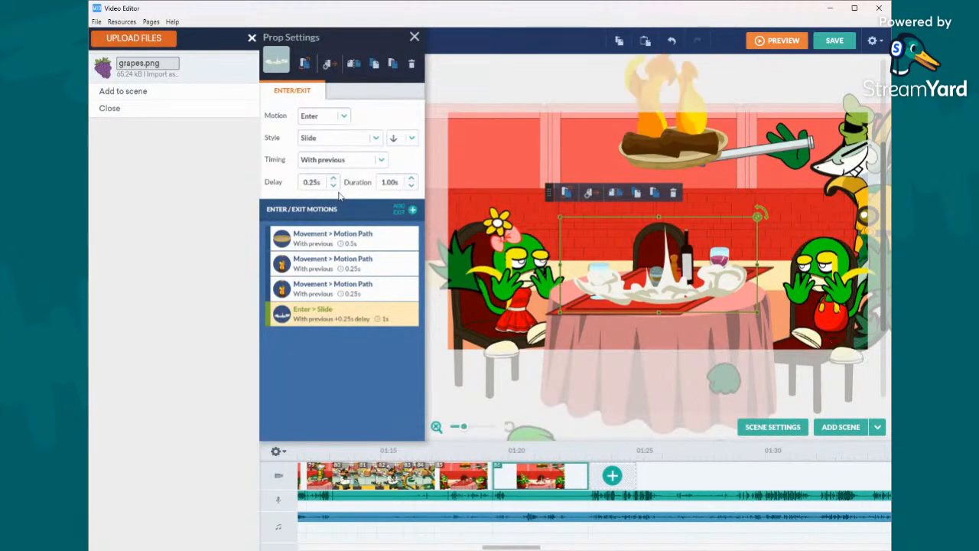
left_click(358, 137)
scroll(334, 178, "up", 5)
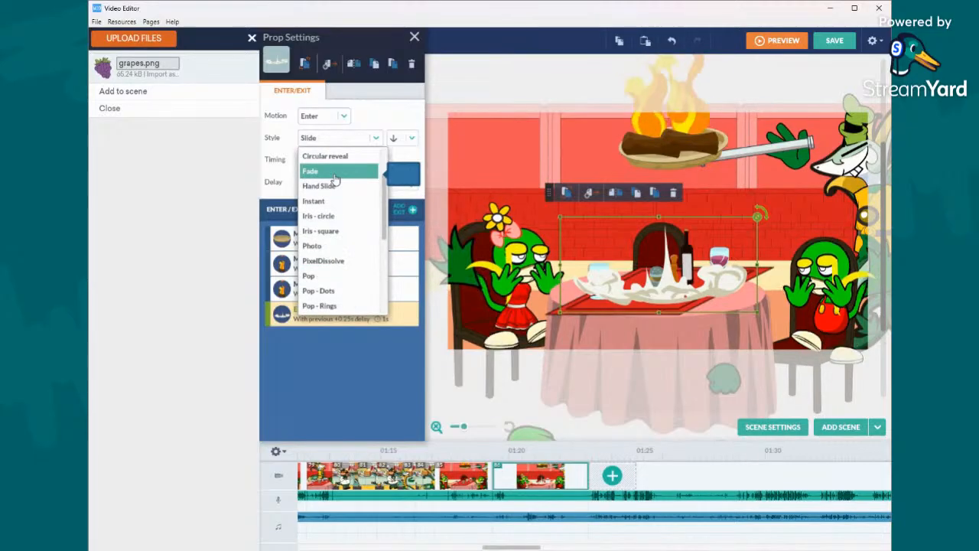
left_click(323, 205)
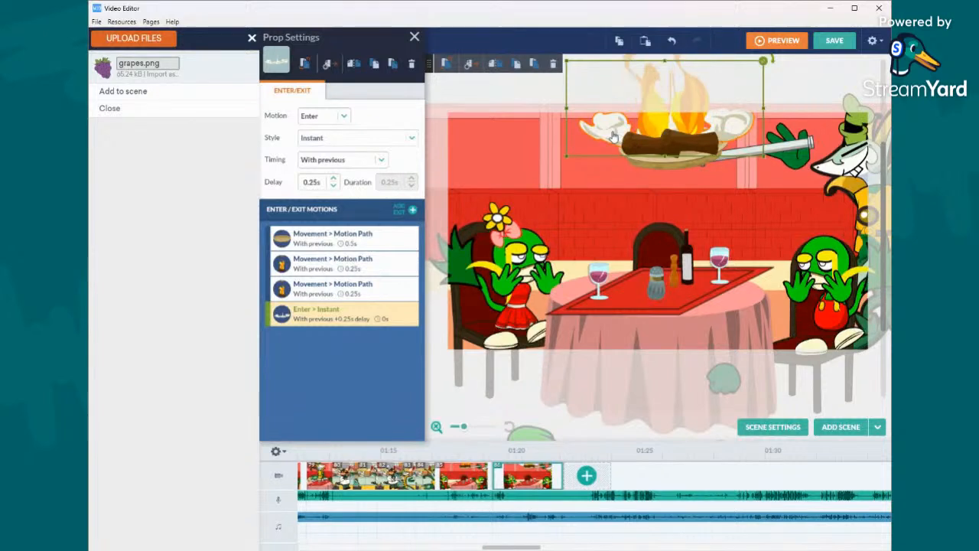
left_click(611, 291)
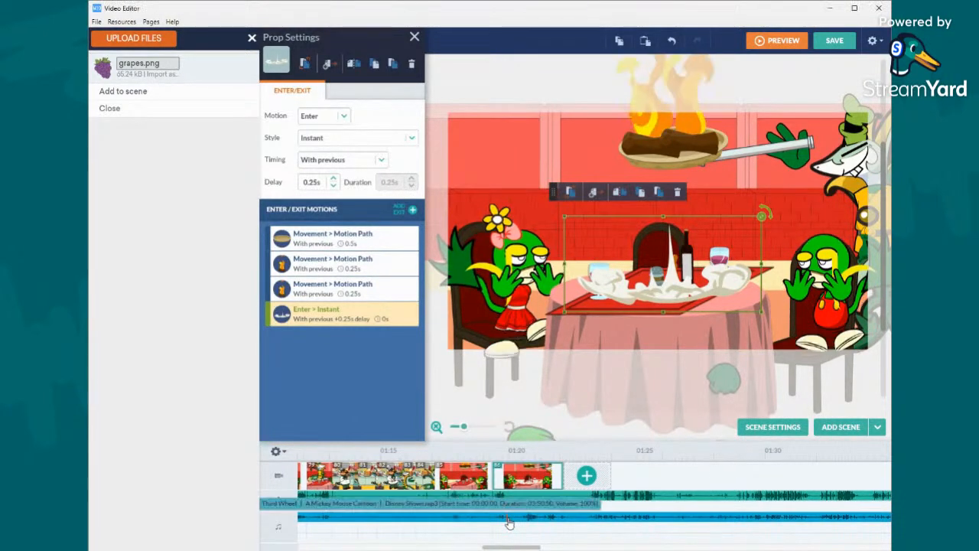
- Play the music track around 01:20 and shorten the last restaurant scene to end at about 01:20
right_click(510, 477)
left_click(539, 399)
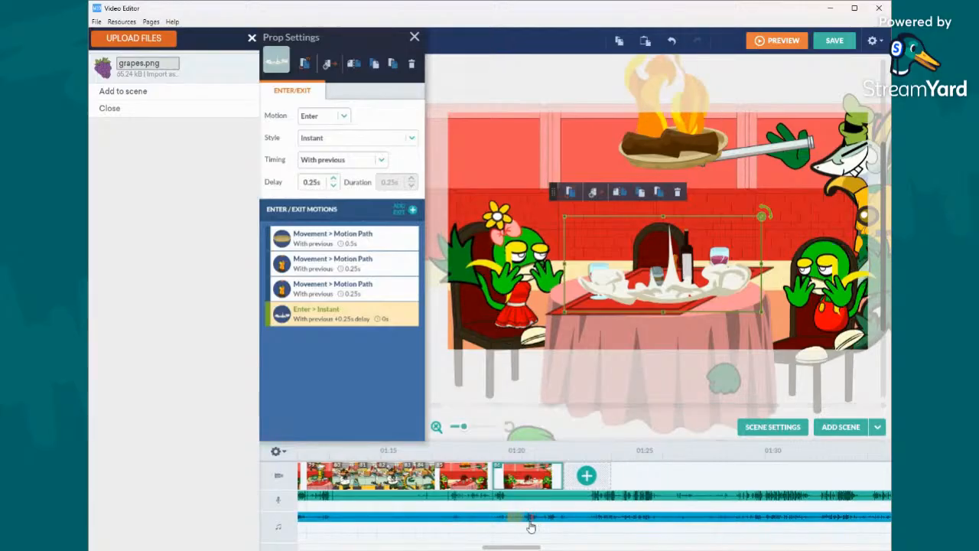
right_click(521, 525)
left_click(565, 403)
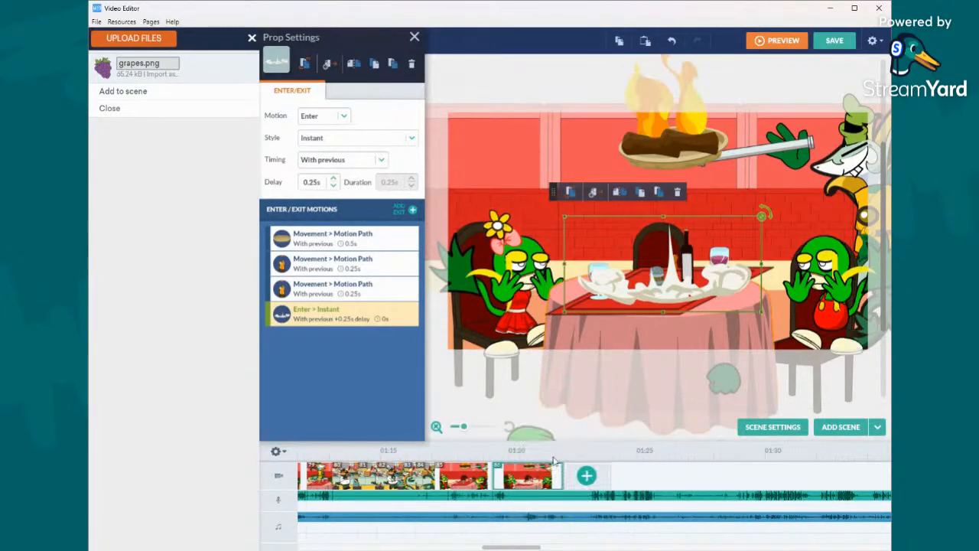
left_click_drag(561, 475, 517, 478)
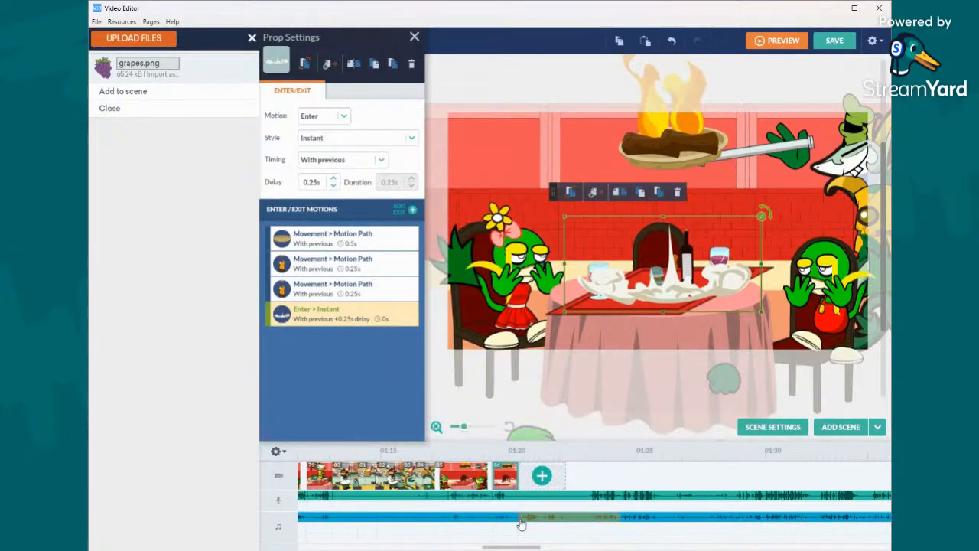
- Play the music track from the end of the shortened scene and add a blank scene after it
right_click(520, 521)
left_click(550, 415)
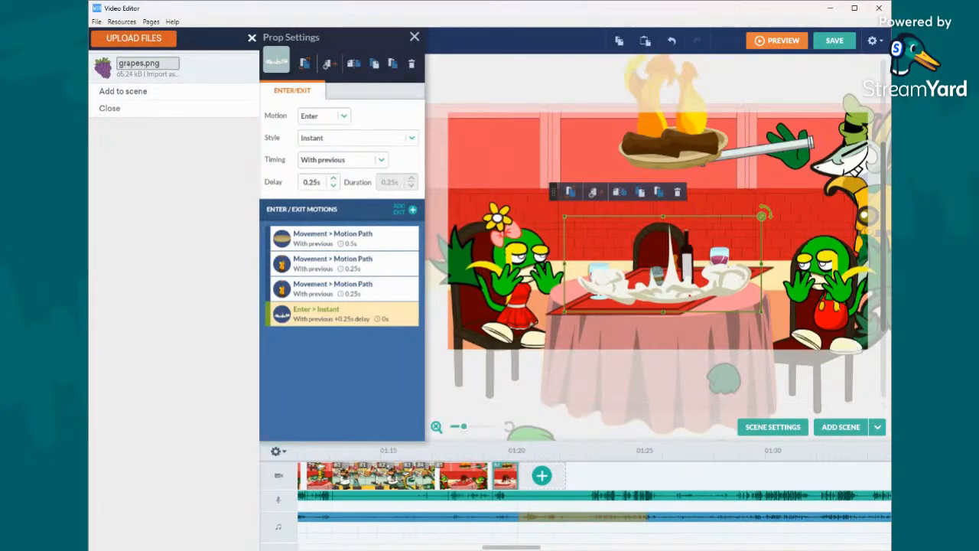
left_click(880, 427)
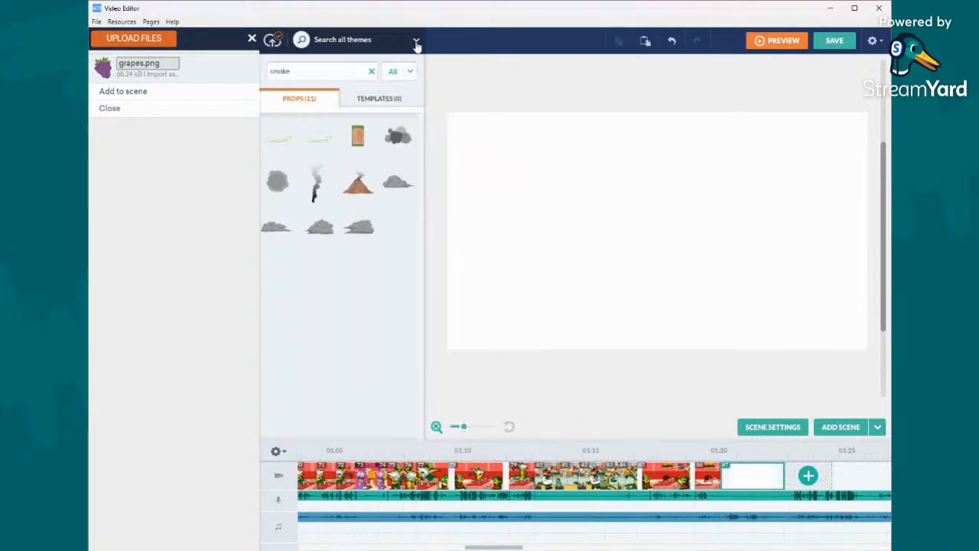
- Set the backdrop color of the new blank scene to dark red
left_click(415, 39)
mouse_move(378, 263)
left_click(485, 270)
left_click(641, 214)
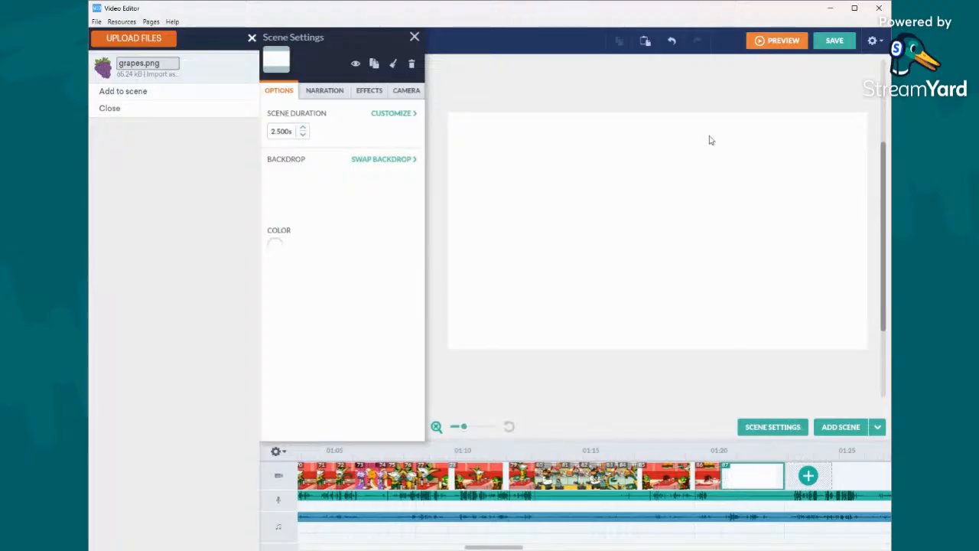
left_click(366, 160)
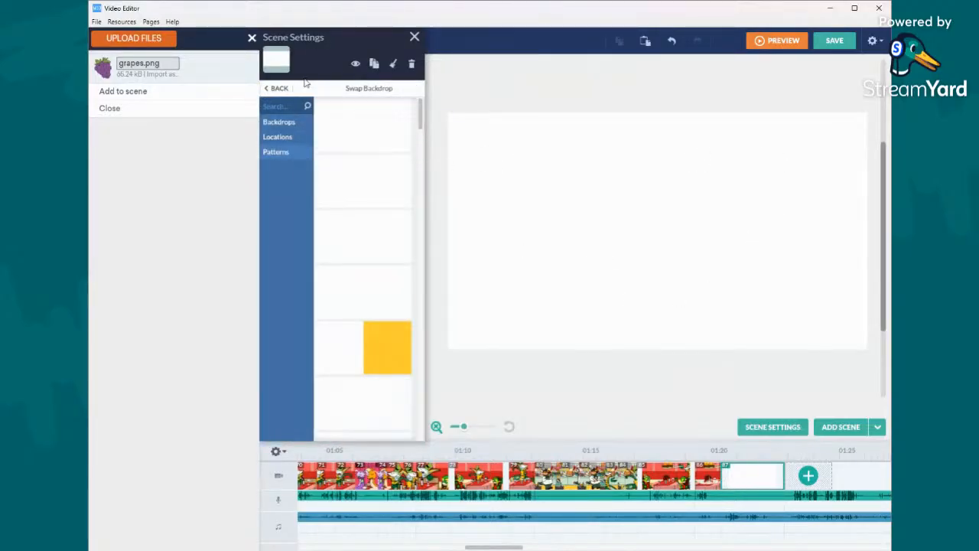
left_click(277, 88)
left_click(275, 244)
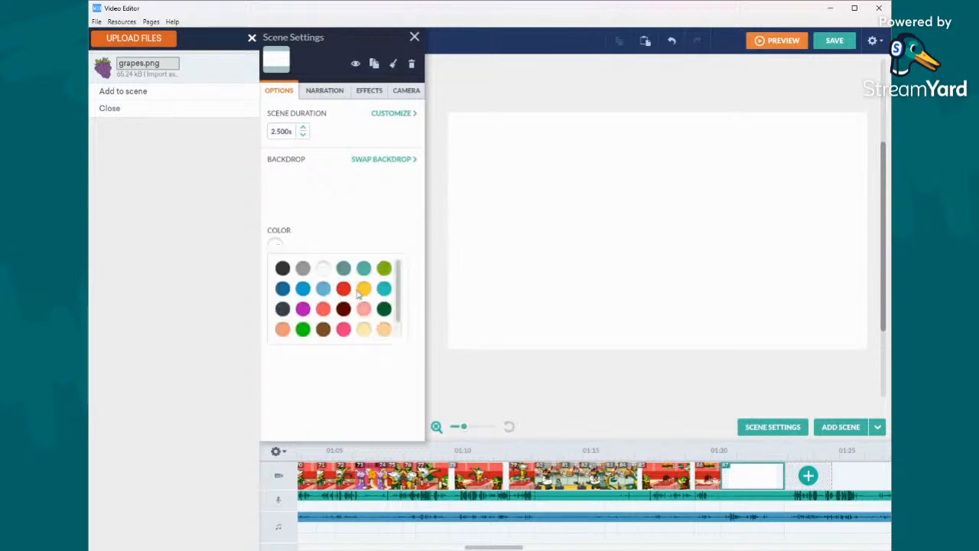
left_click(343, 309)
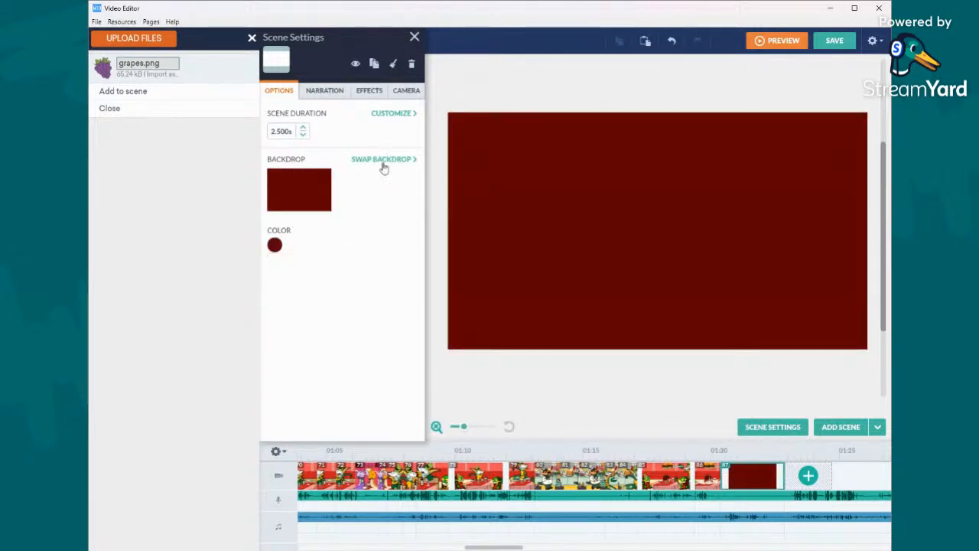
left_click(385, 160)
scroll(351, 176, "down", 2)
scroll(354, 176, "down", 2)
scroll(379, 257, "up", 4)
scroll(381, 258, "down", 4)
left_click(377, 191)
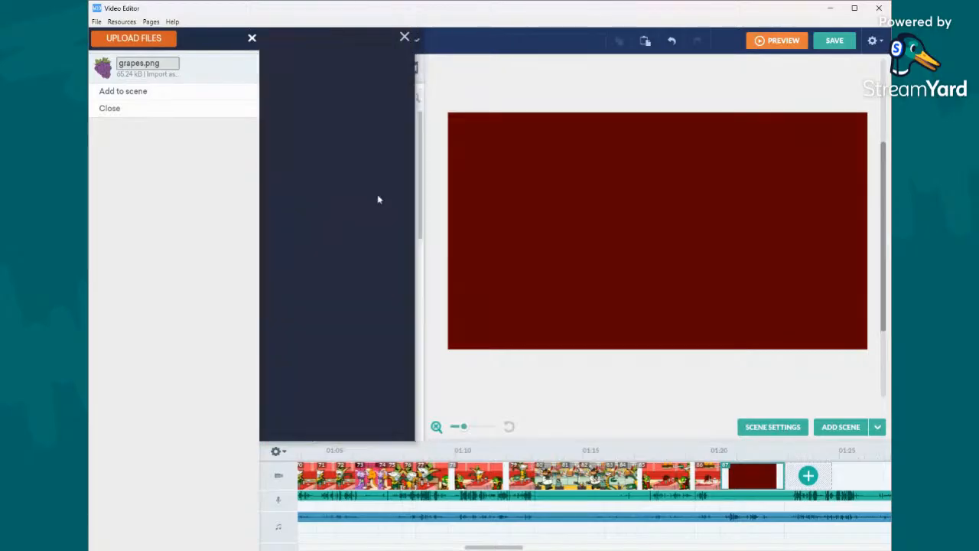
left_click(550, 186)
- Swap the backdrop of the new dark red scene for the moving dark spiral pattern
left_click(359, 160)
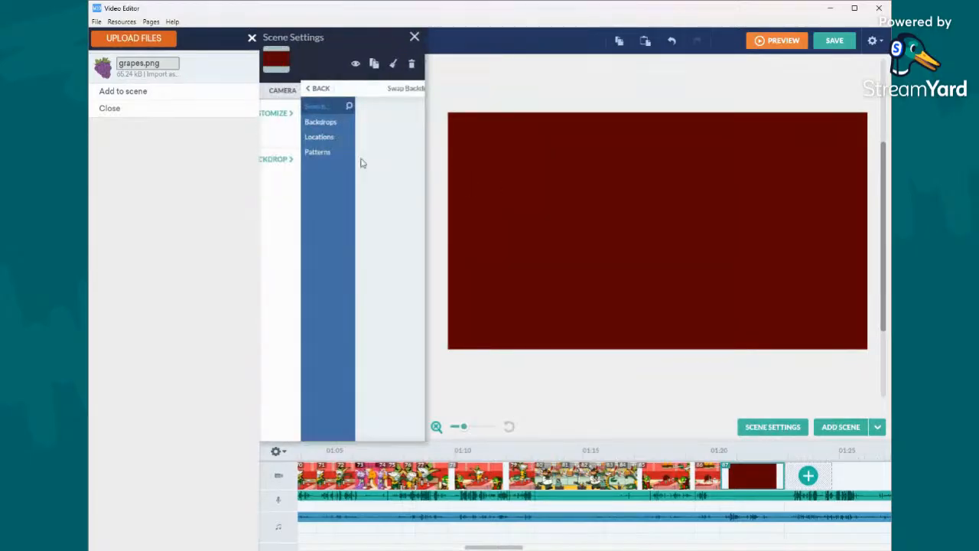
scroll(397, 189, "down", 4)
scroll(396, 189, "down", 4)
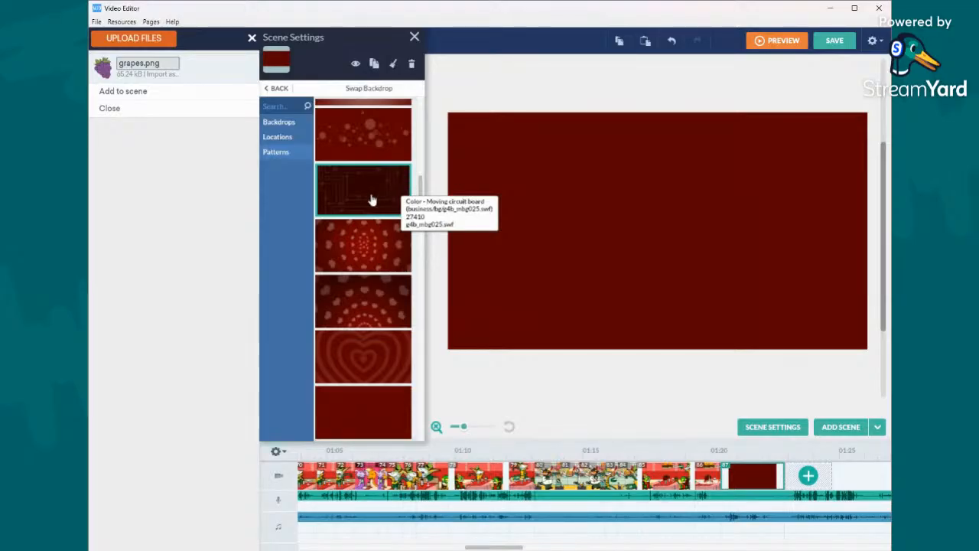
scroll(360, 229, "down", 5)
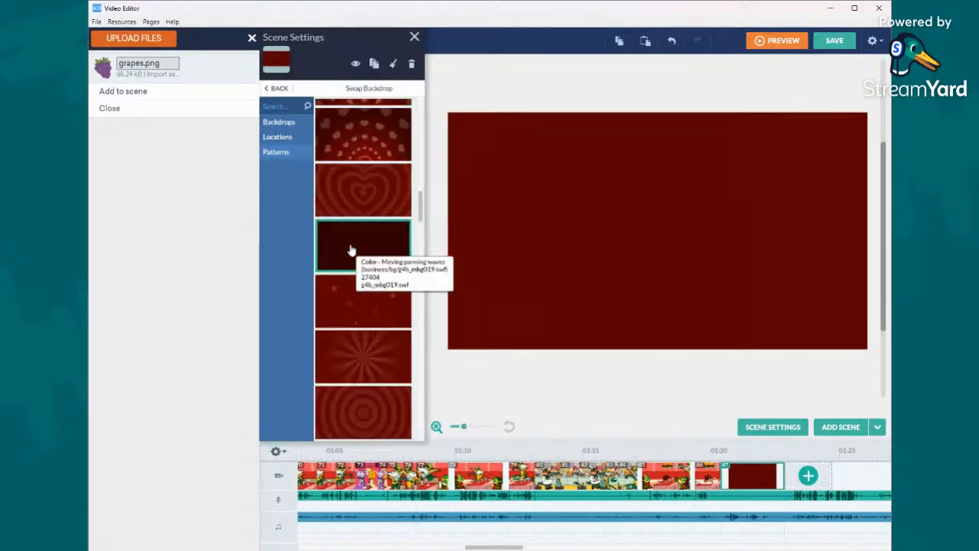
scroll(350, 250, "down", 5)
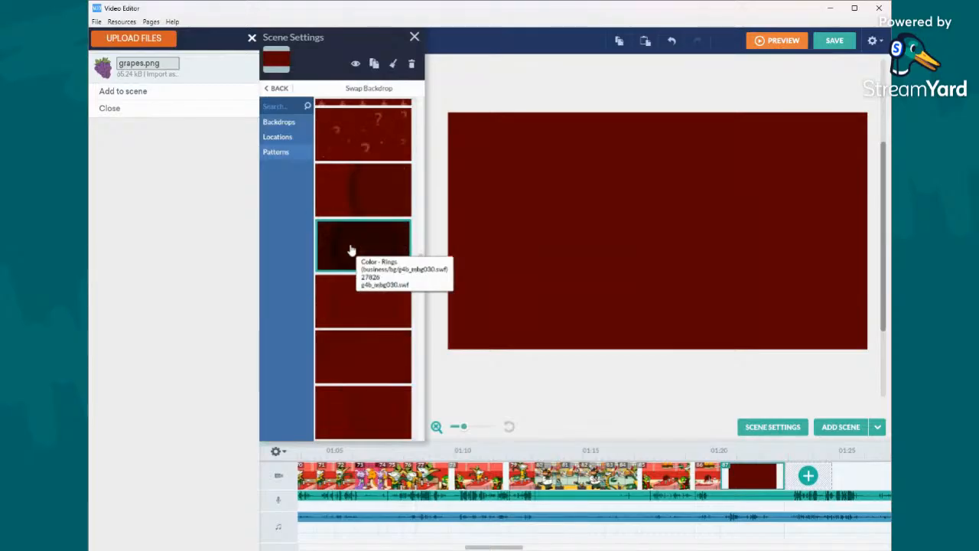
scroll(352, 244, "down", 5)
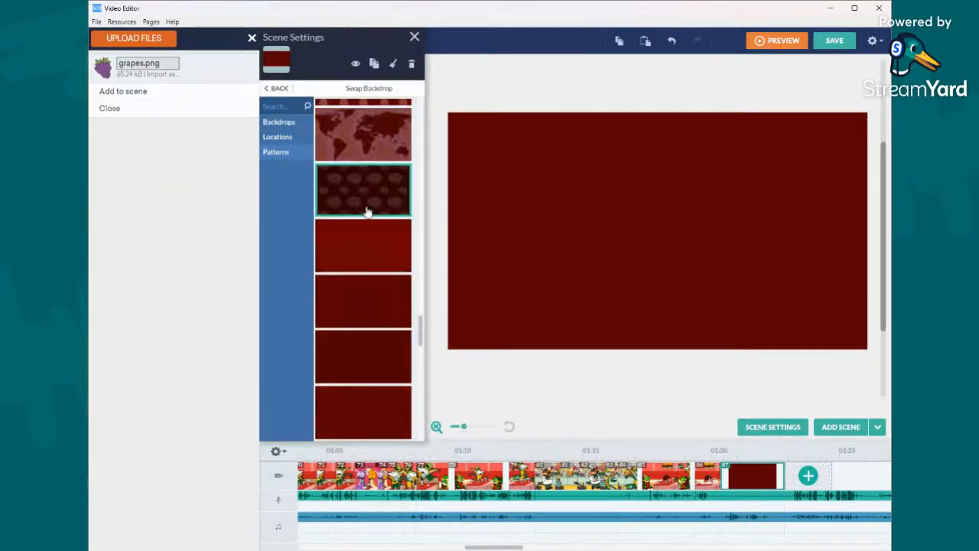
scroll(365, 214, "up", 3)
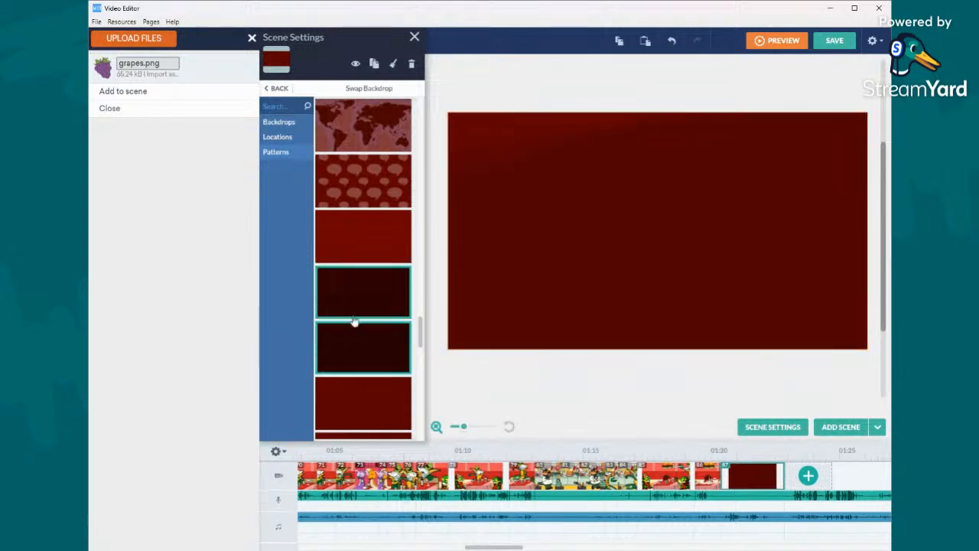
scroll(367, 315, "down", 5)
scroll(373, 309, "down", 3)
scroll(379, 303, "down", 3)
left_click(372, 337)
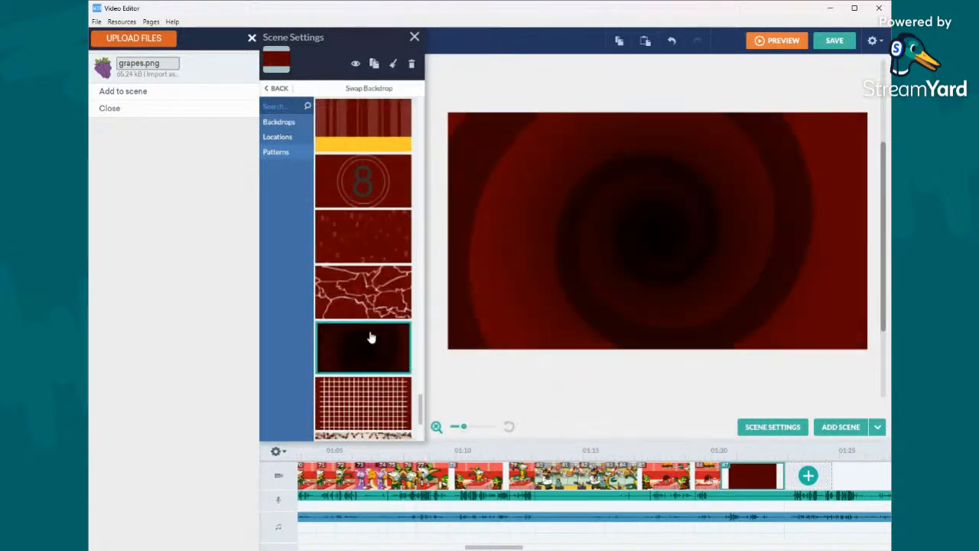
left_click(563, 363)
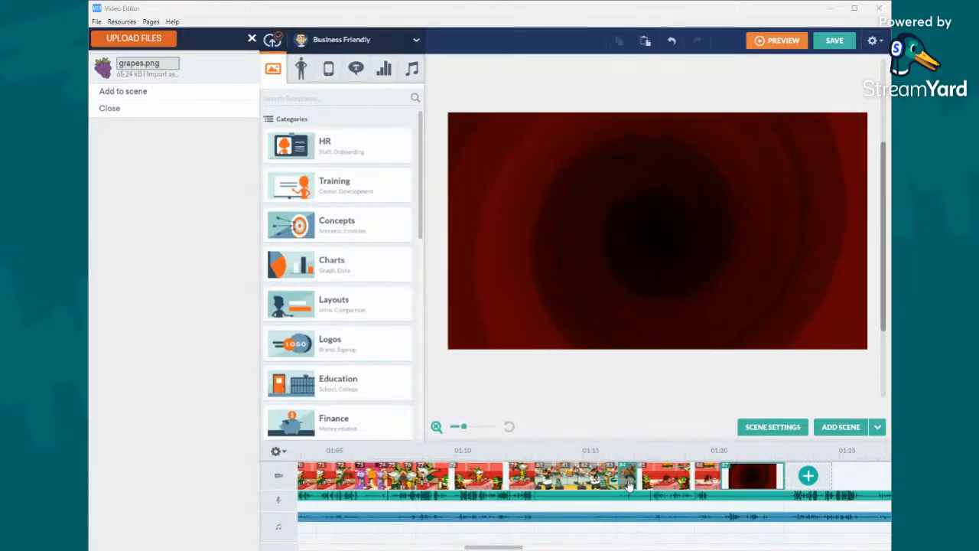
- Add the Bumpy ride visual effect to the kitchen scene of Snivy at the oven, just before 01:17
right_click(662, 386)
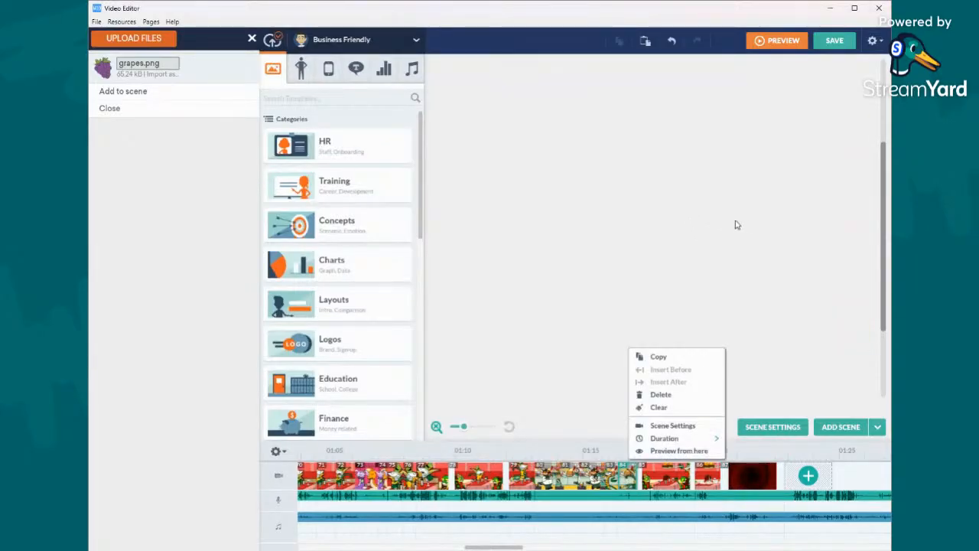
left_click(490, 181)
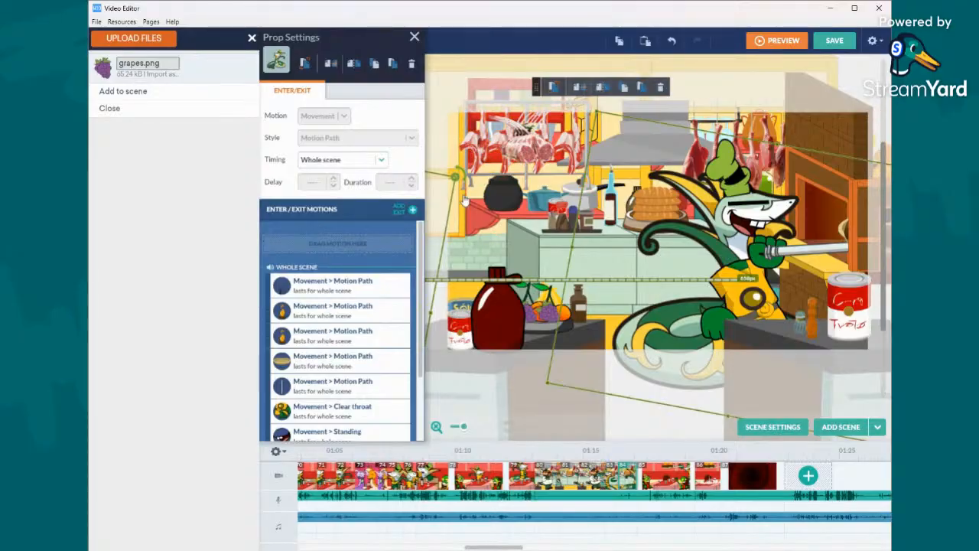
left_click(475, 197)
left_click(475, 196)
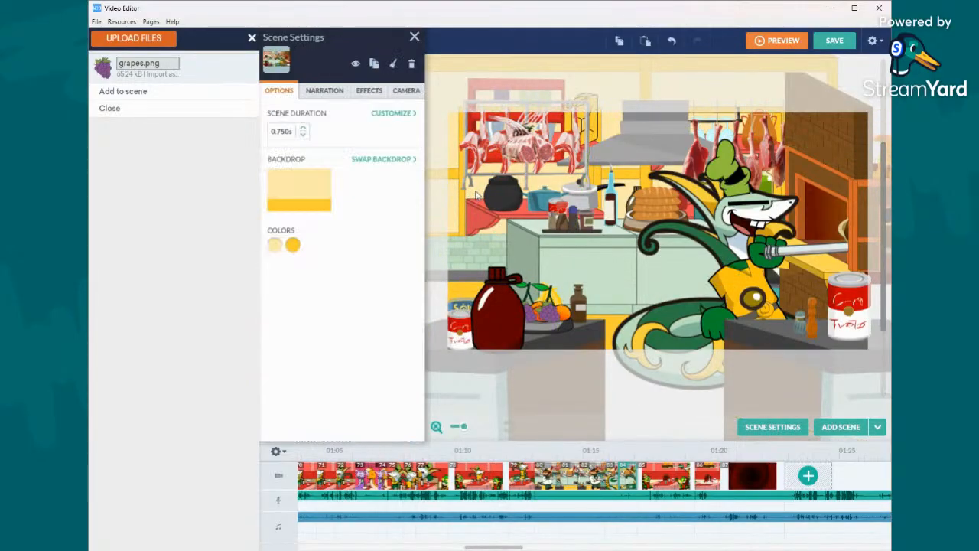
left_click(371, 91)
left_click(402, 167)
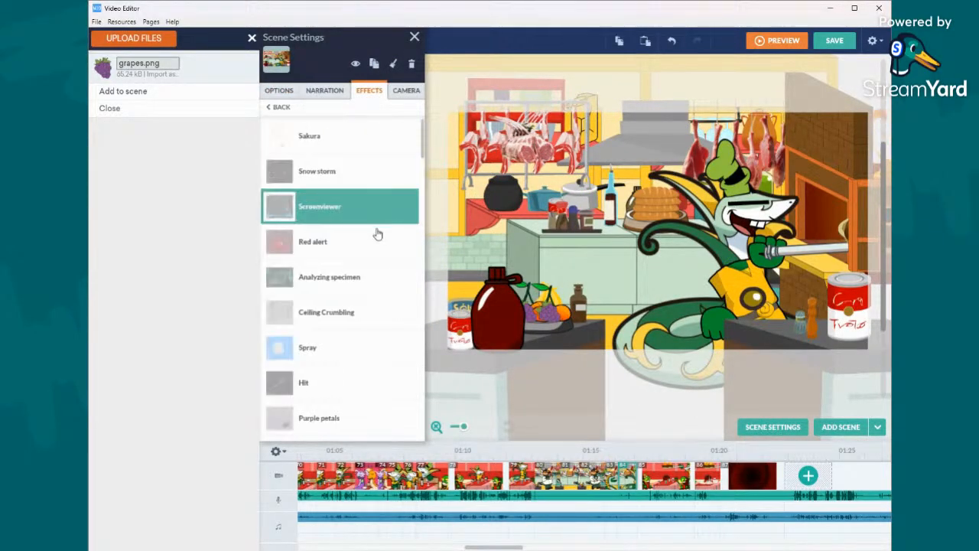
scroll(370, 244, "down", 5)
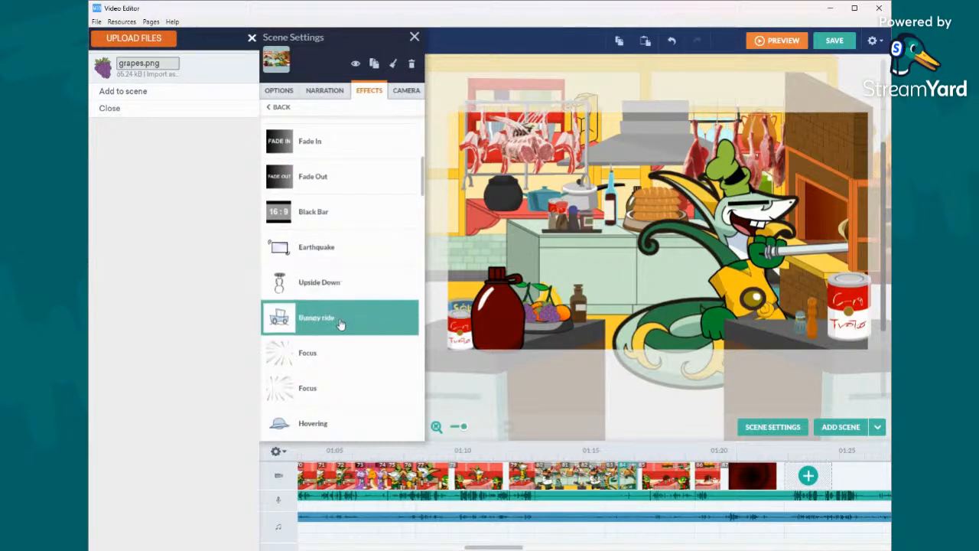
left_click(342, 321)
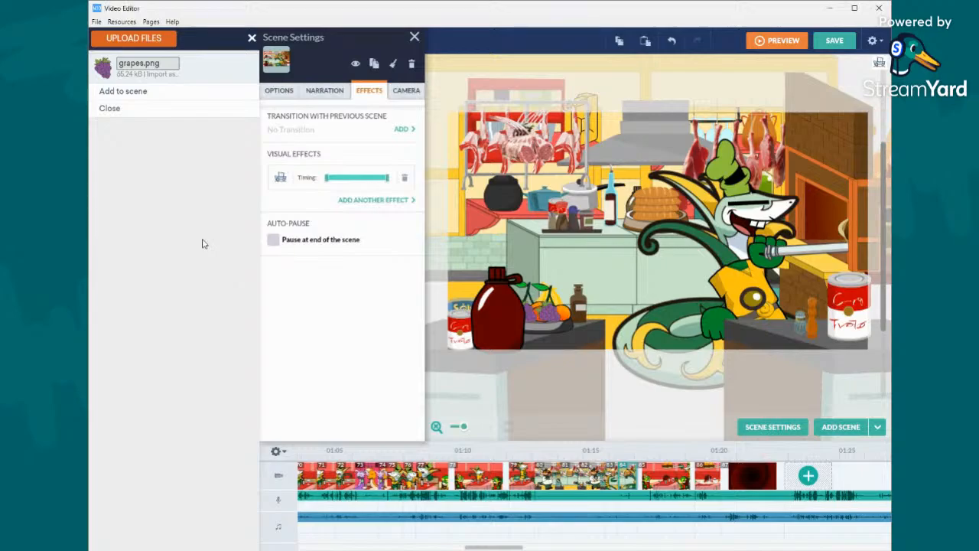
- Return to the dark red spiral scene and search all themes for "fire" props
left_click(754, 476)
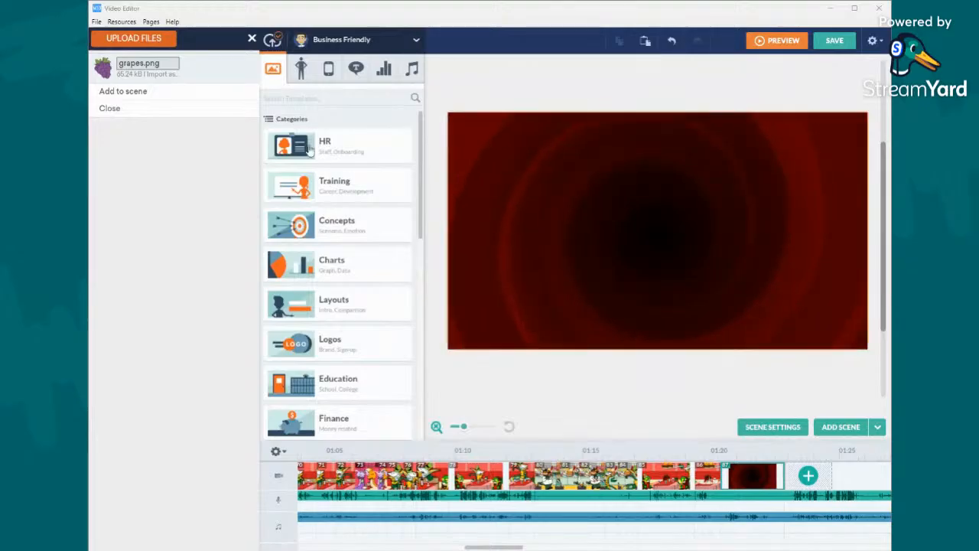
left_click(358, 39)
left_click(343, 234)
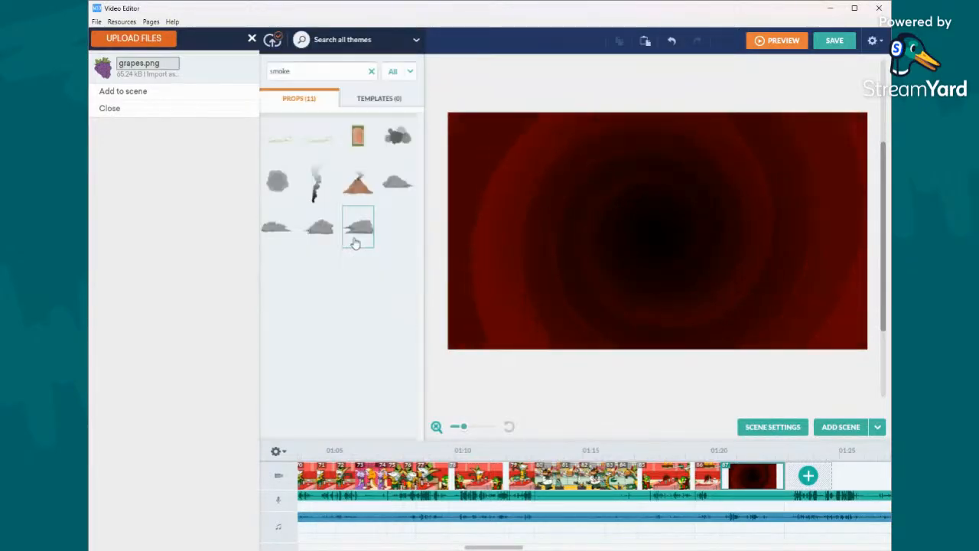
double_click(354, 73)
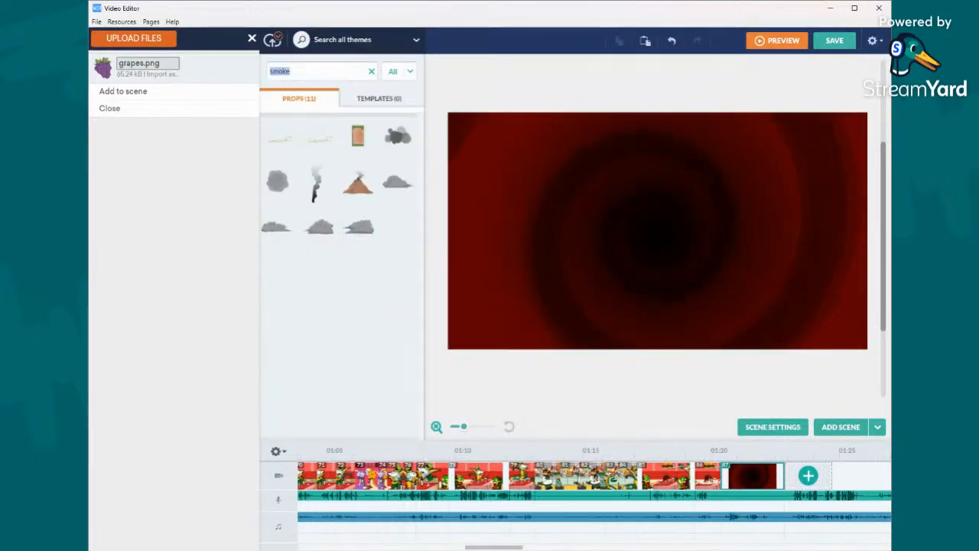
type("fire")
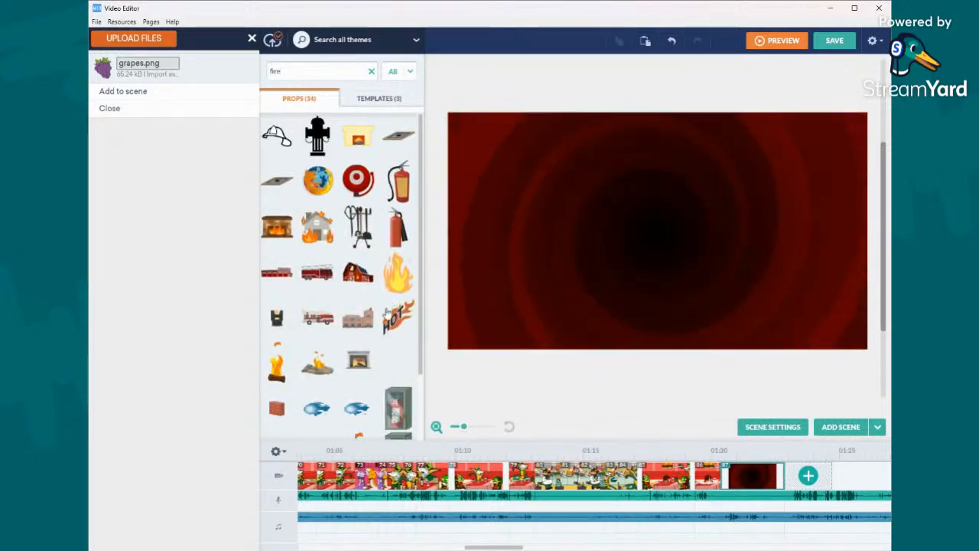
scroll(341, 275, "down", 2)
left_click_drag(316, 327, 601, 316)
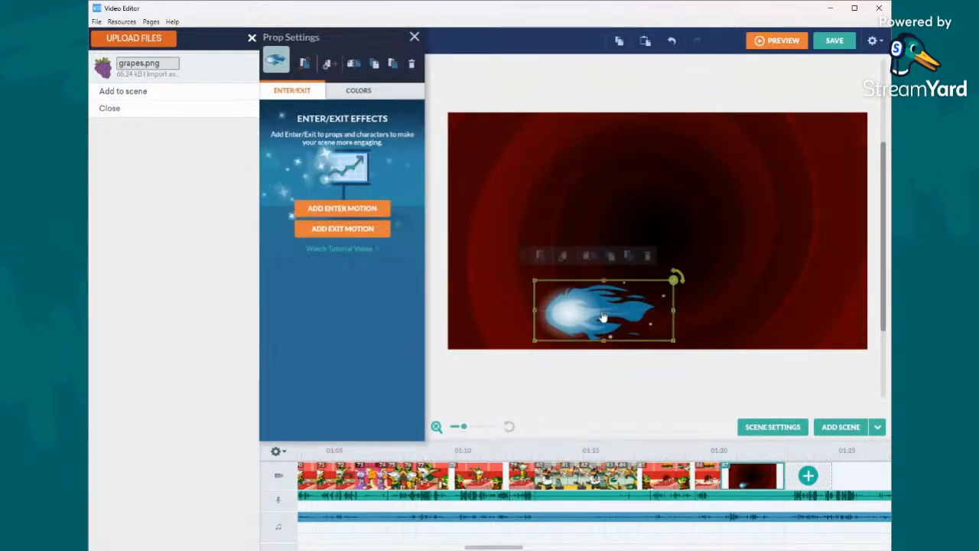
left_click(750, 169)
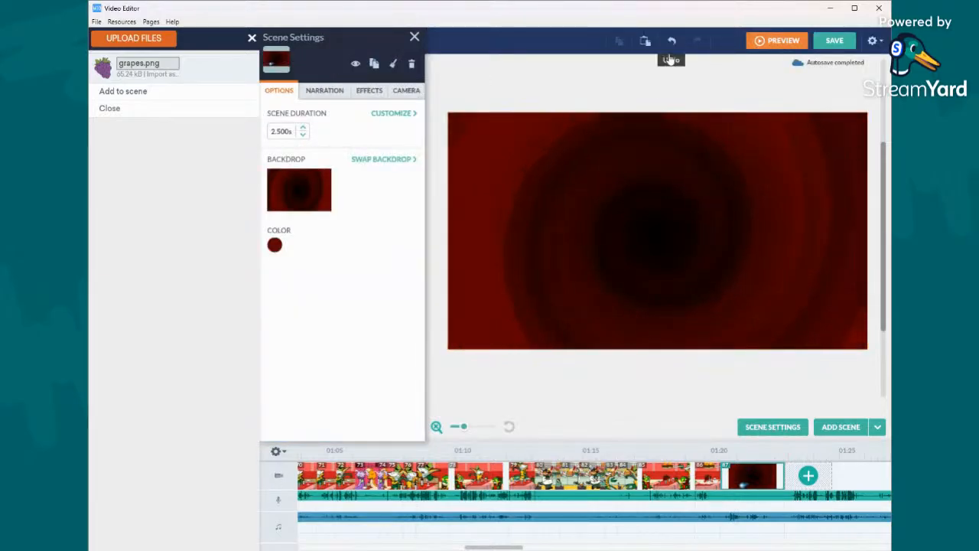
left_click(635, 88)
- Place the blue fireball prop near the center of the spiral scene and recolor it yellow
left_click_drag(314, 331, 649, 267)
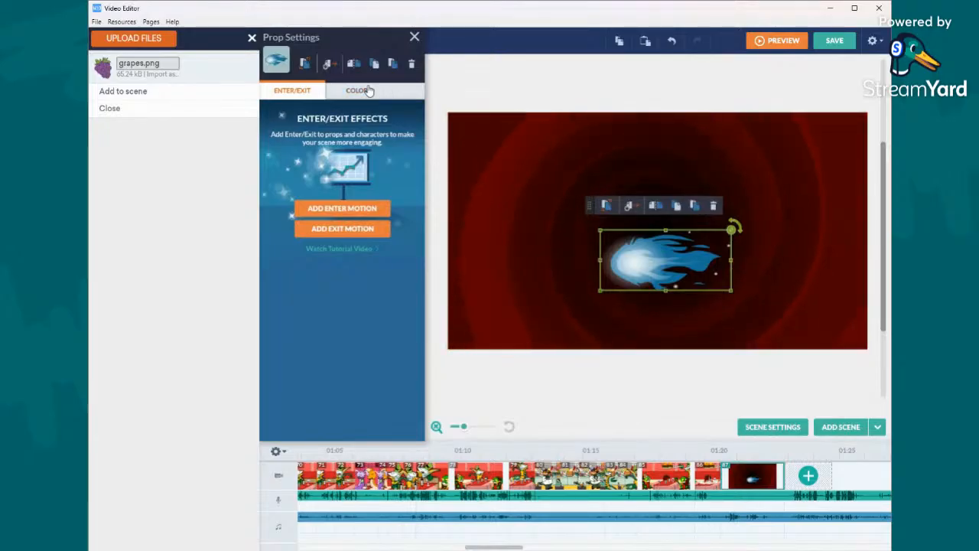
left_click(358, 90)
left_click(301, 114)
left_click(388, 163)
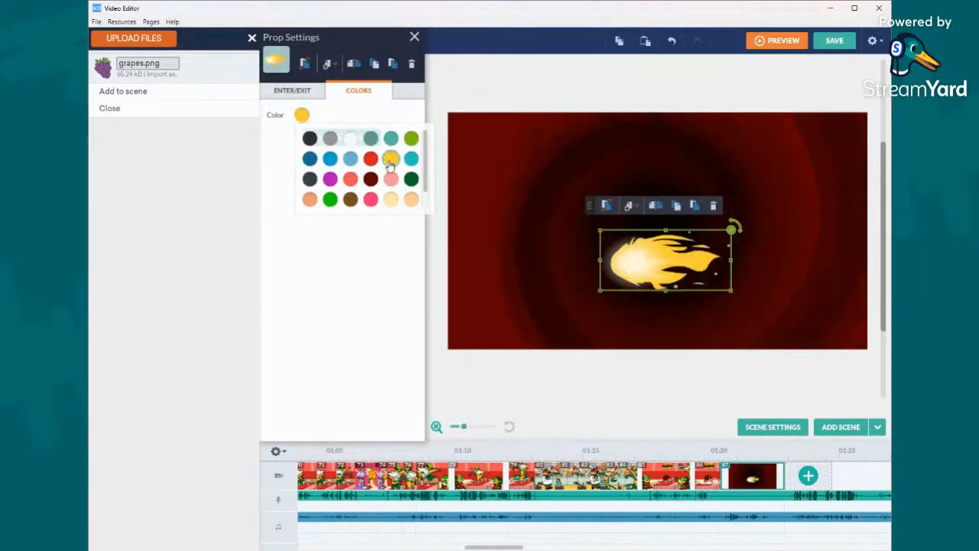
left_click(466, 120)
left_click(517, 97)
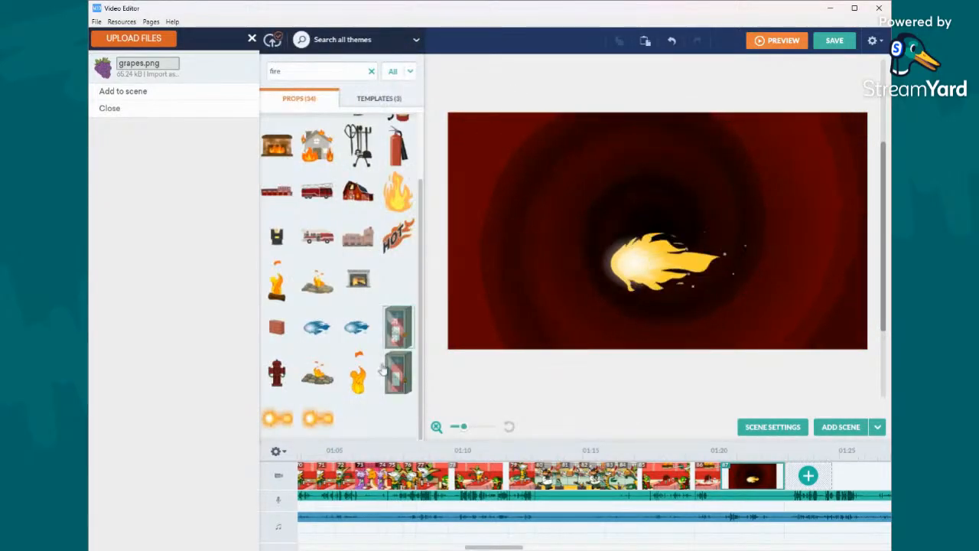
- Rotate the yellow fireball so its flames point upward, enlarge it beyond the scene's height and center it
left_click(729, 235)
left_click_drag(737, 221, 623, 173)
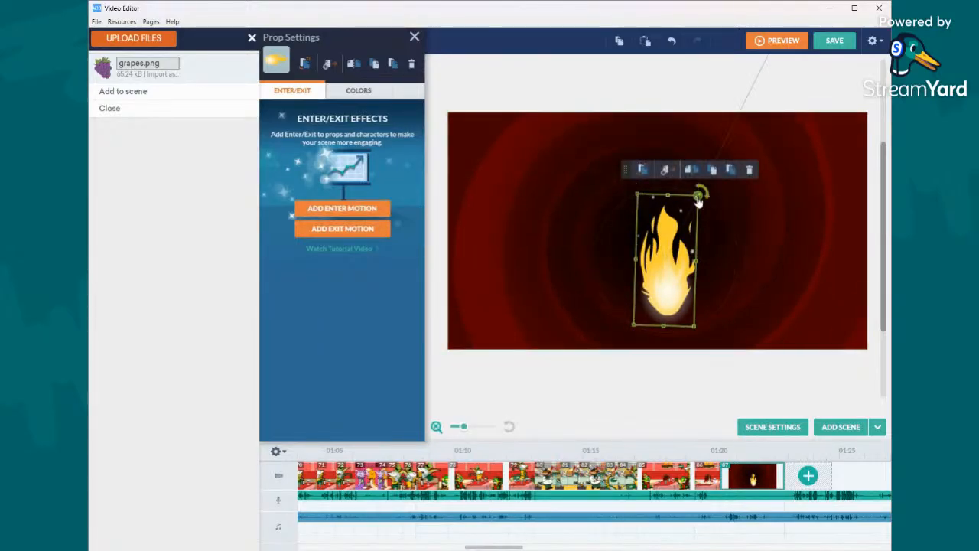
left_click_drag(700, 192, 755, 196)
left_click_drag(675, 263, 666, 235)
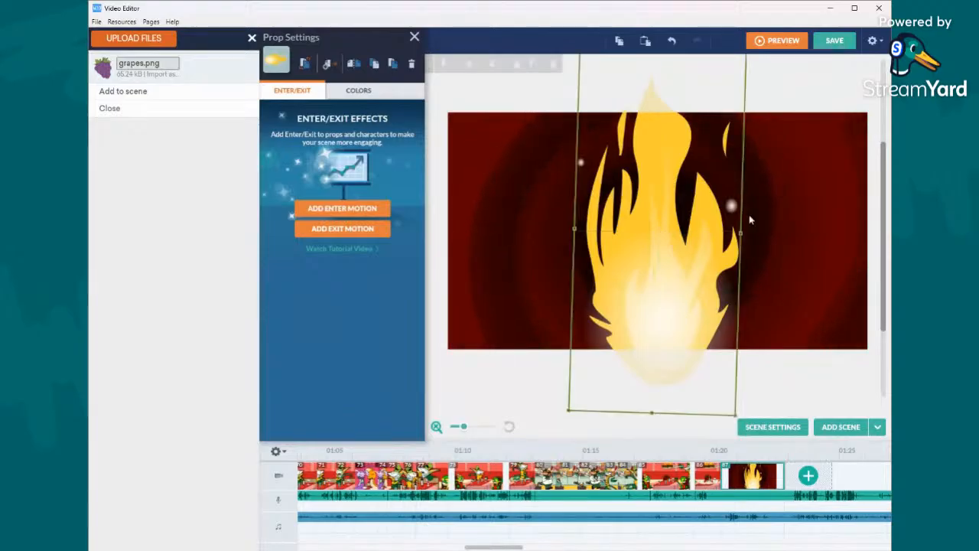
- Compose a camera shot framing about two-thirds of the scene's width, covering the flame and the area to its right
left_click(795, 202)
left_click(407, 91)
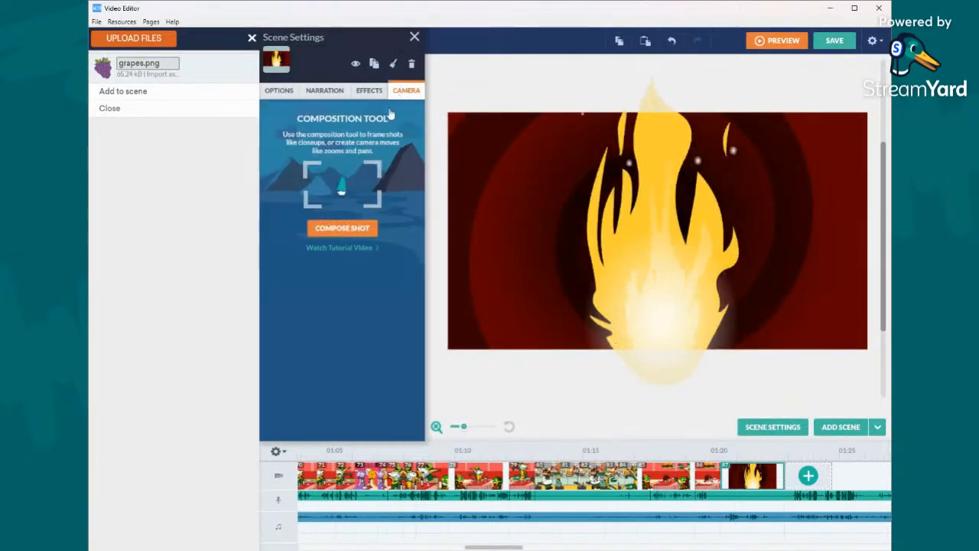
left_click(358, 227)
left_click_drag(447, 112, 717, 172)
left_click(636, 230)
- Give the flame a Sparkles - vertical enter motion after previous with a duration of 0.50 s
left_click(673, 257)
left_click(351, 207)
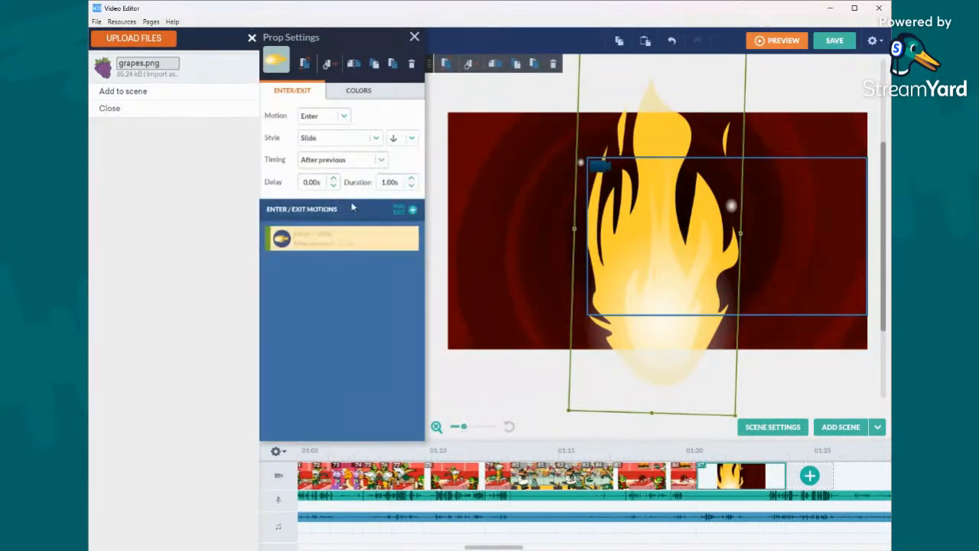
left_click(354, 141)
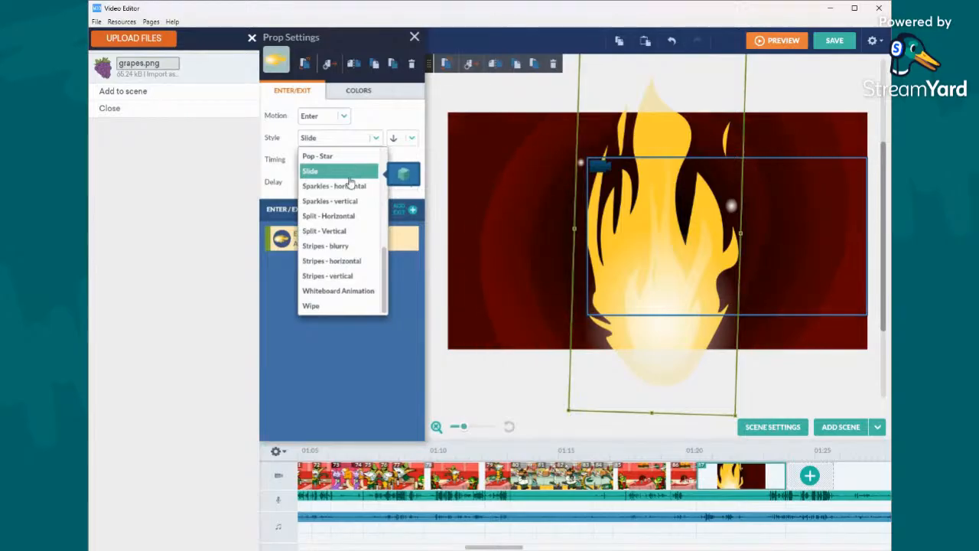
left_click(348, 202)
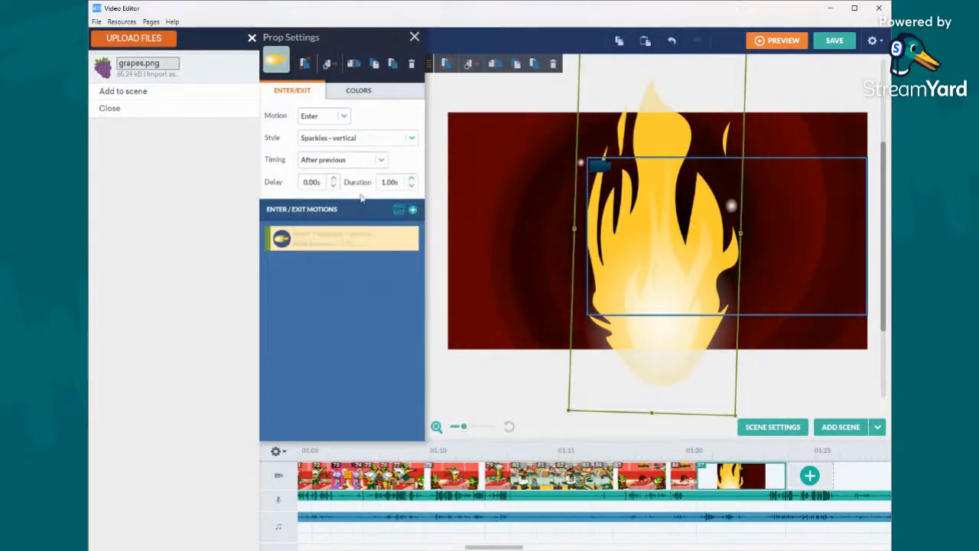
left_click(413, 186)
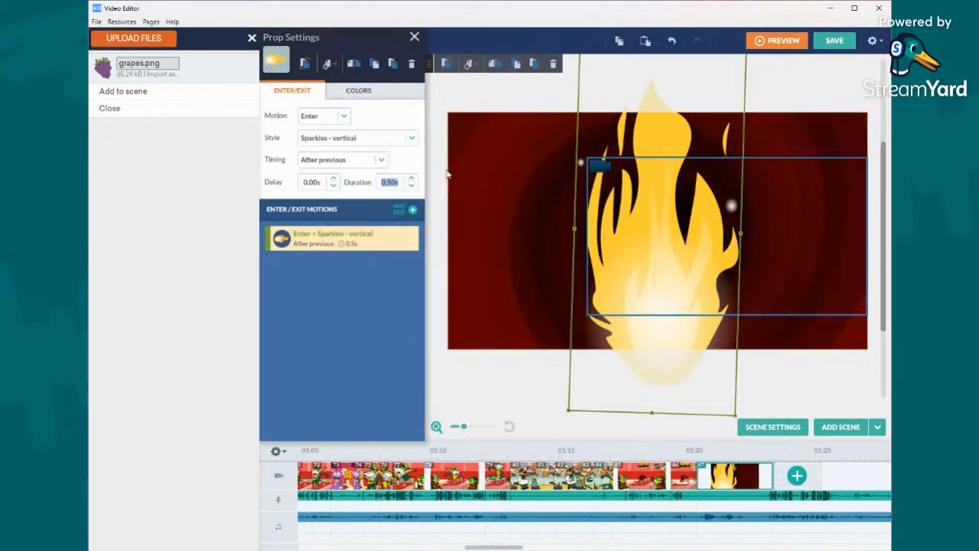
left_click(448, 174)
- Add the green Snivy in red overalls from the Lil' Peepz custom characters to the scene, right of the flame
left_click(331, 45)
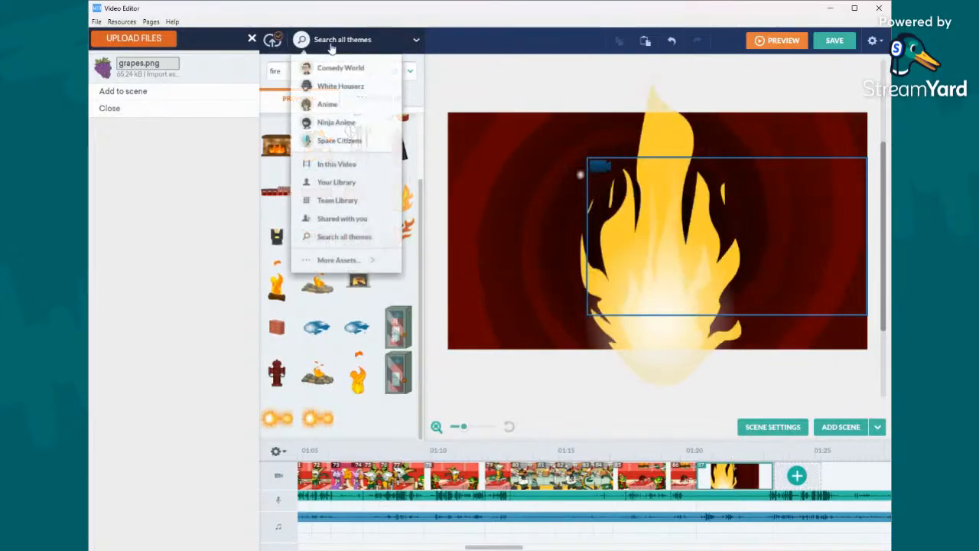
mouse_move(341, 262)
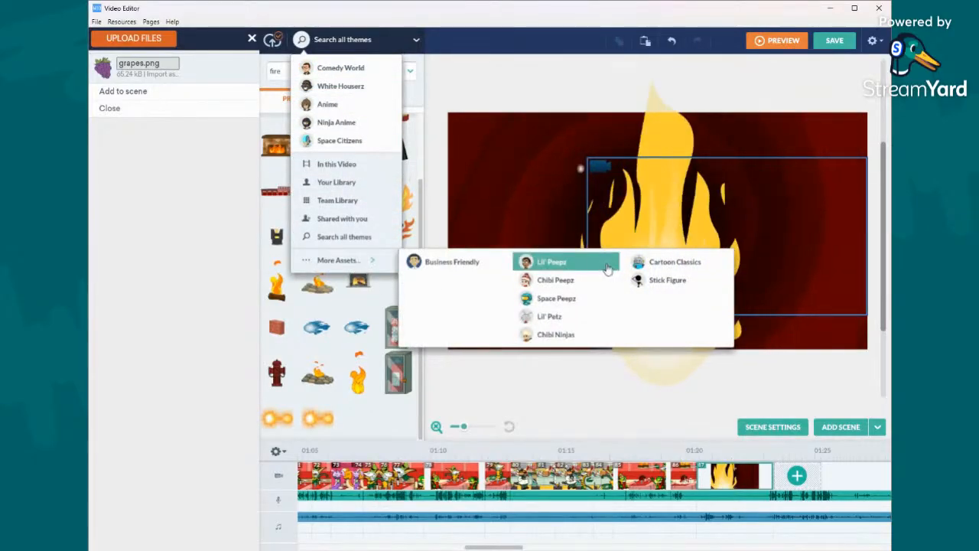
left_click(539, 262)
left_click(323, 71)
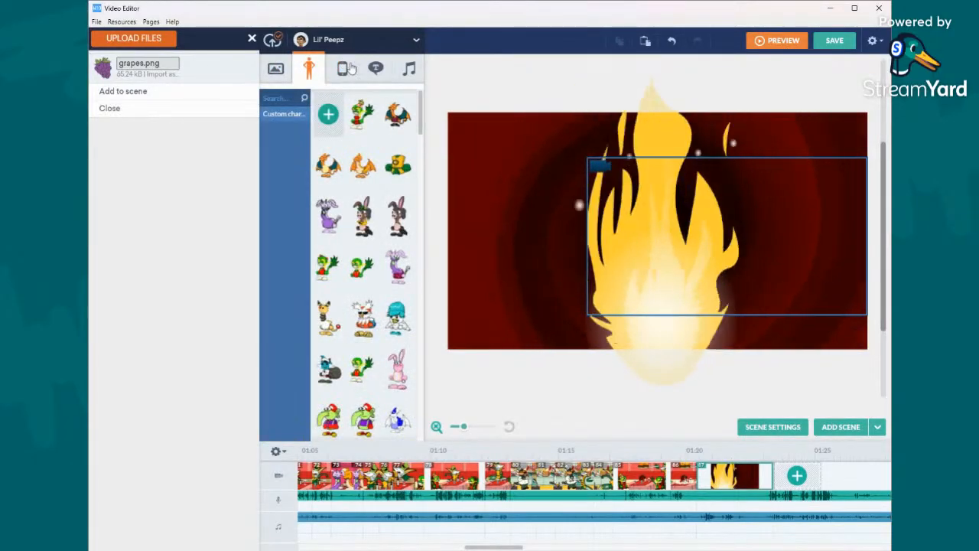
scroll(359, 175, "down", 2)
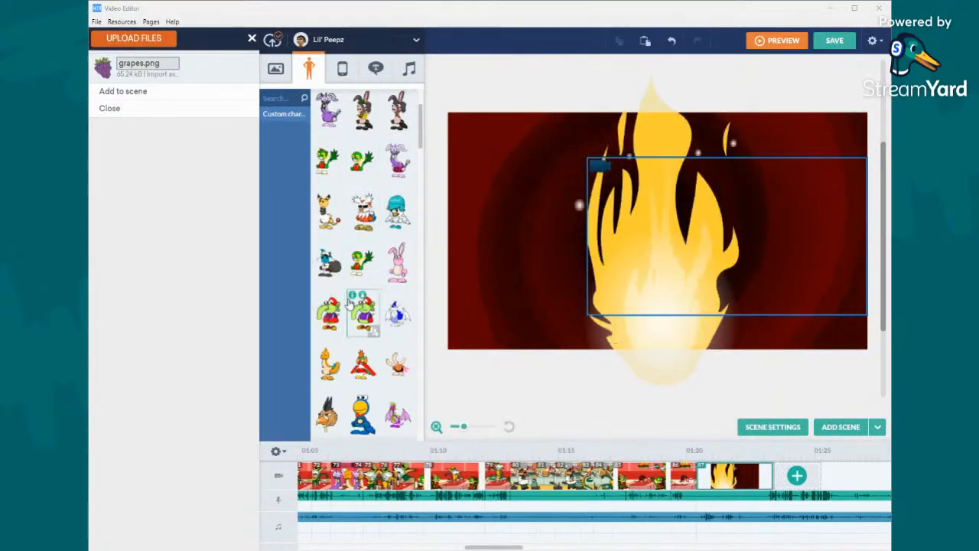
scroll(367, 186, "up", 2)
left_click_drag(356, 283, 822, 277)
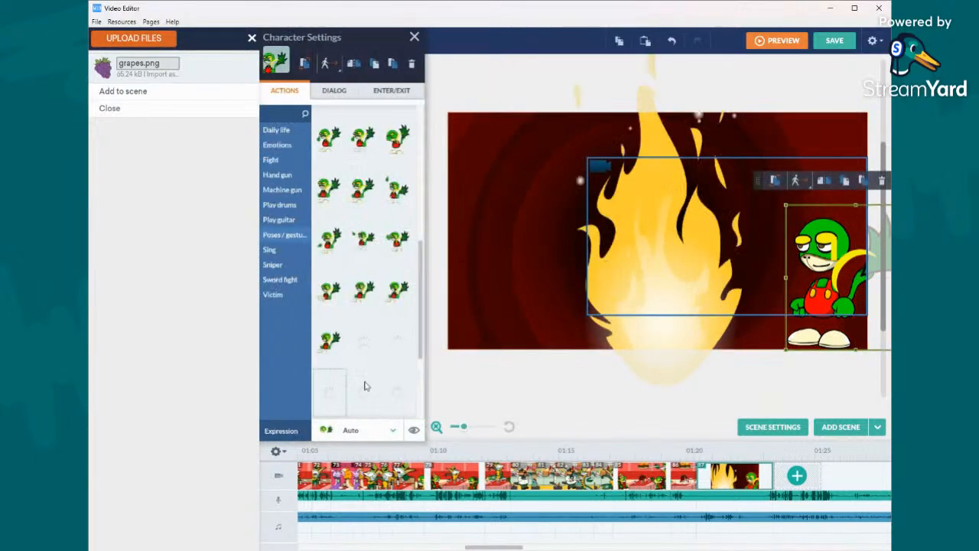
- Give the Snivy character the Sick expression and switch it to another standing pose
left_click(360, 430)
scroll(363, 375, "down", 1)
scroll(364, 375, "down", 5)
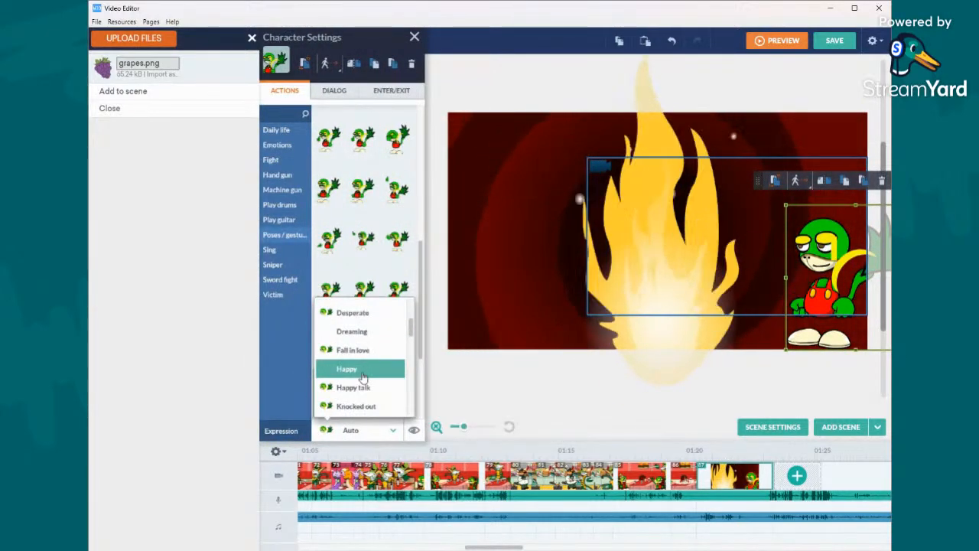
scroll(364, 377, "down", 1)
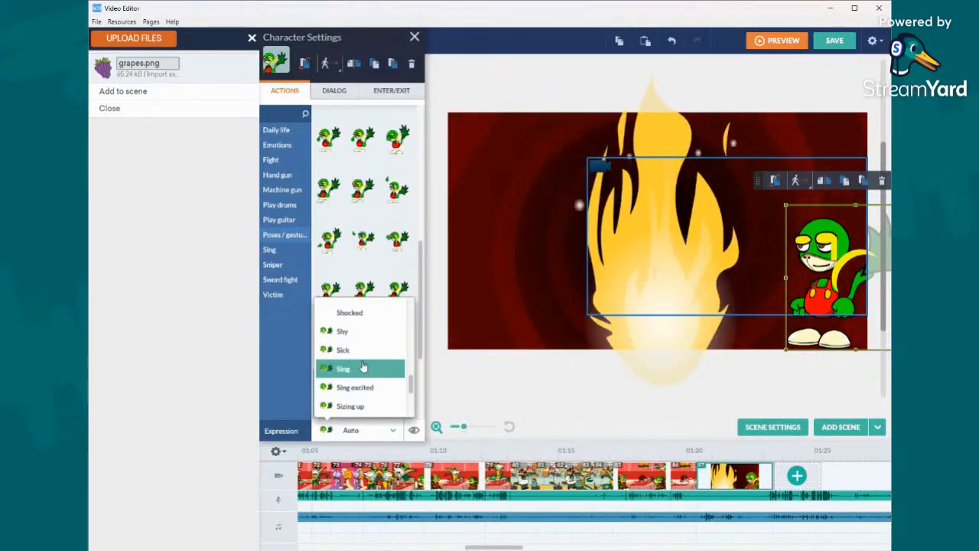
left_click(359, 351)
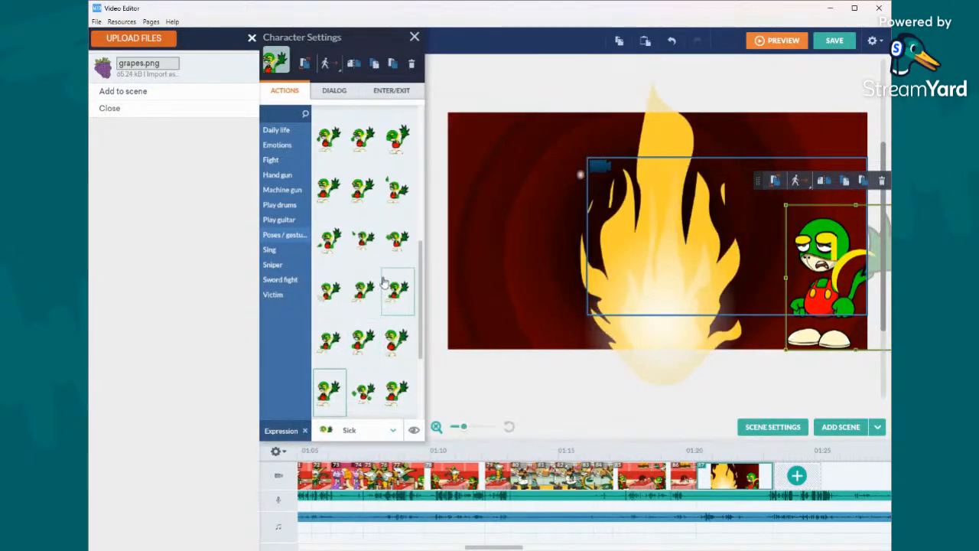
left_click(395, 337)
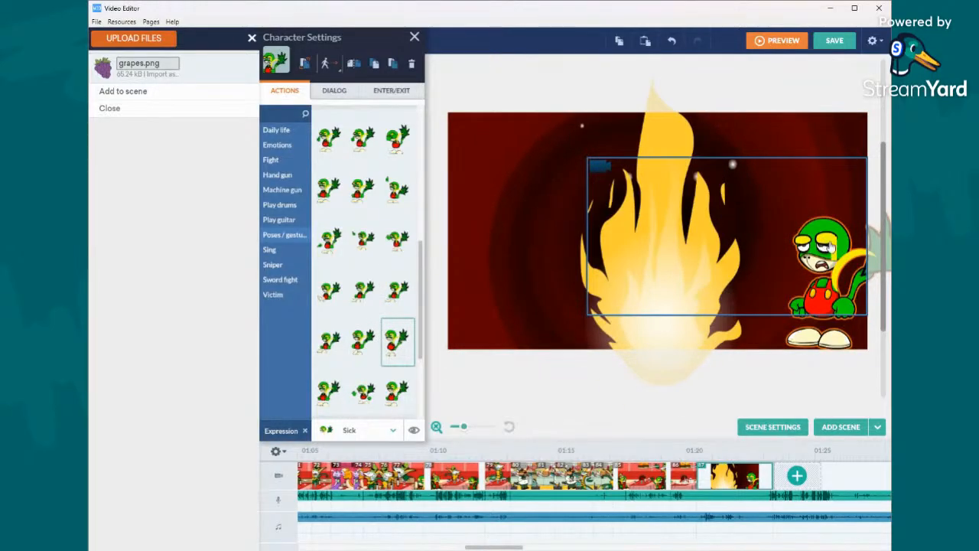
- Enlarge the Snivy character and move it close to the flame, with its feet below the scene's edge
left_click(830, 245)
left_click_drag(791, 204, 767, 176)
left_click_drag(801, 235, 776, 242)
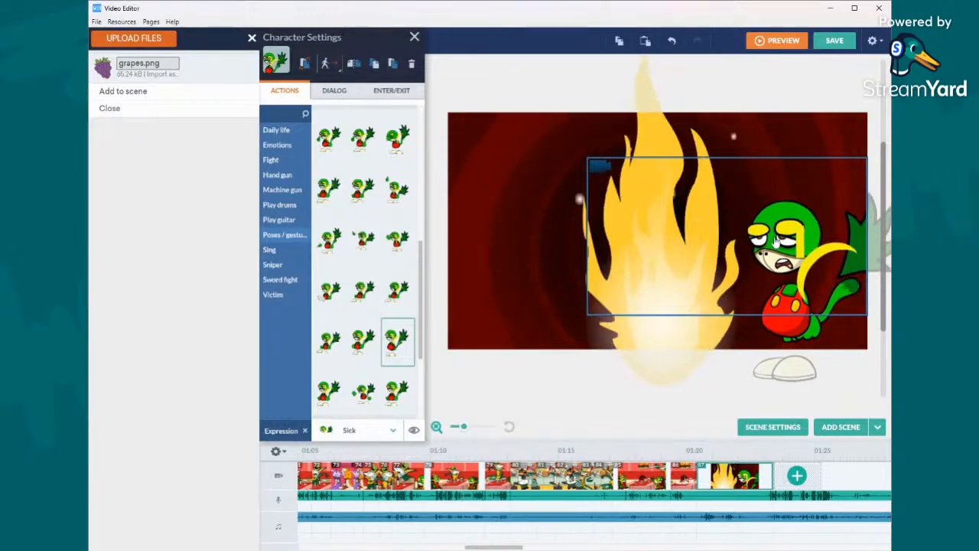
- Shorten the flame scene to about 0.9 seconds, playing and pausing the music around its end to check the timing
left_click(684, 246)
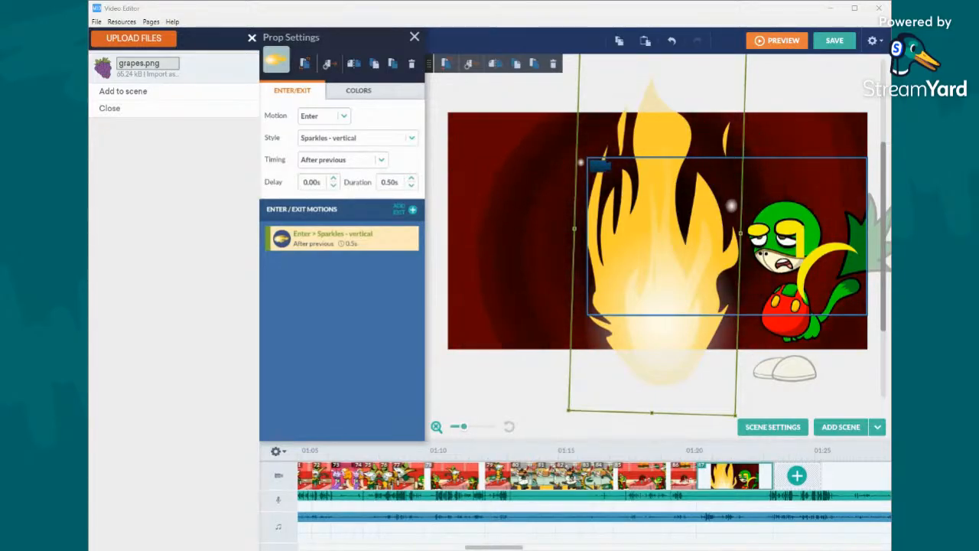
right_click(711, 518)
left_click(753, 401)
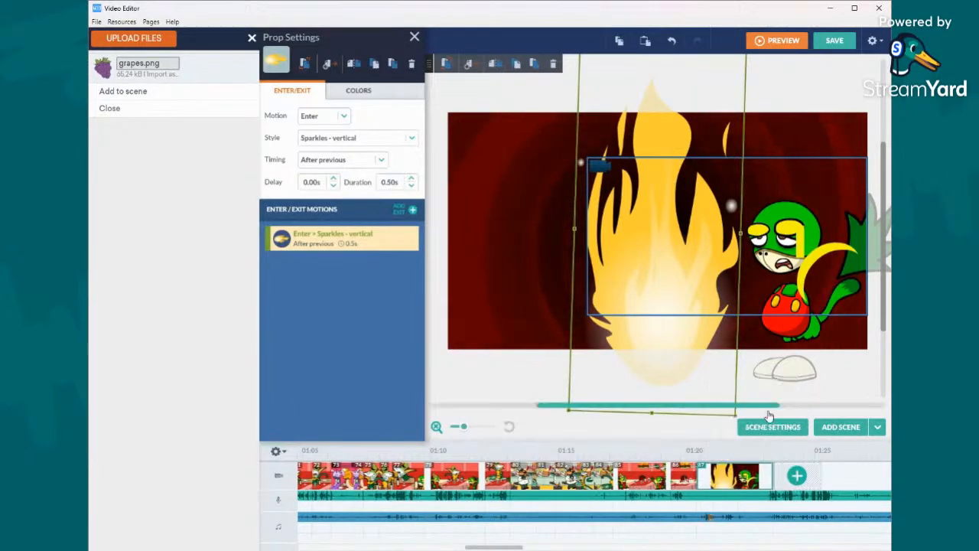
left_click_drag(770, 473, 715, 479)
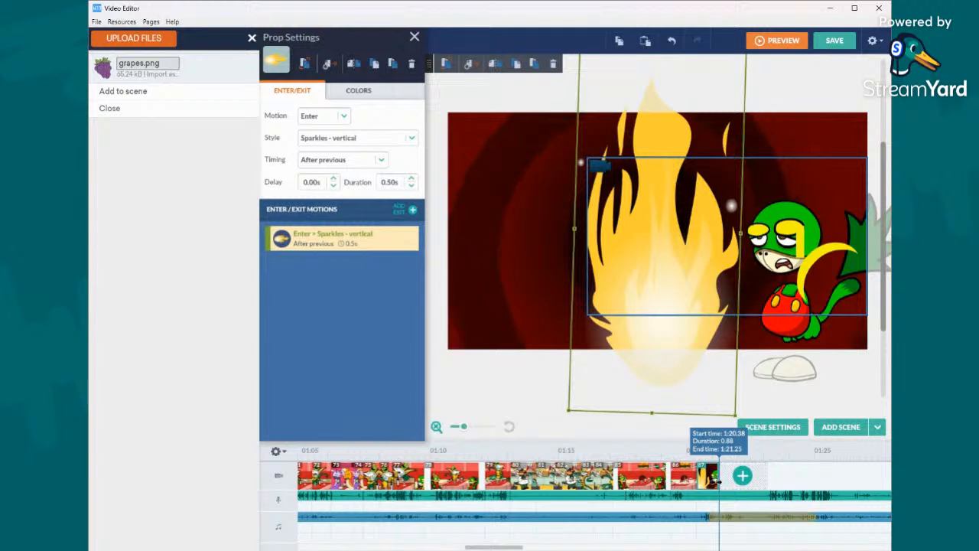
right_click(715, 478)
left_click(748, 413)
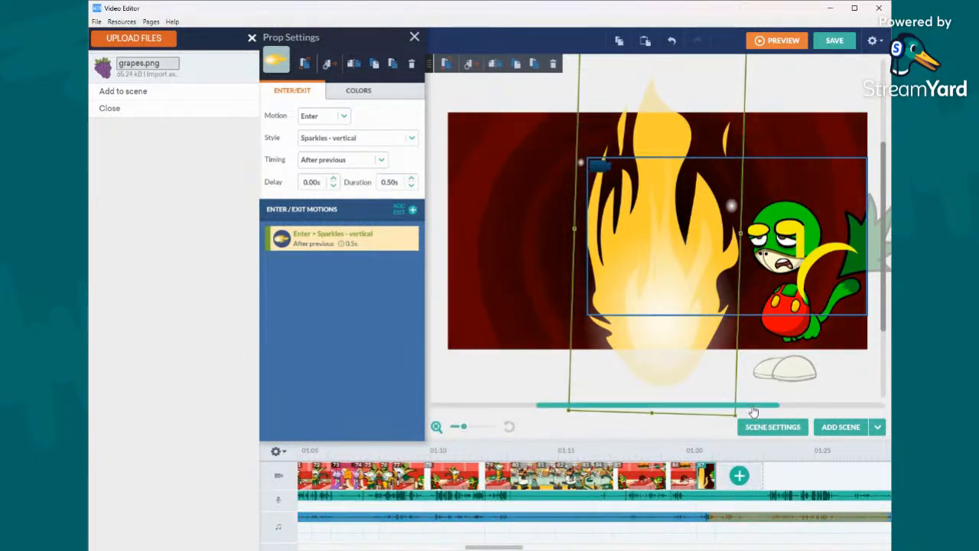
right_click(718, 520)
left_click(754, 400)
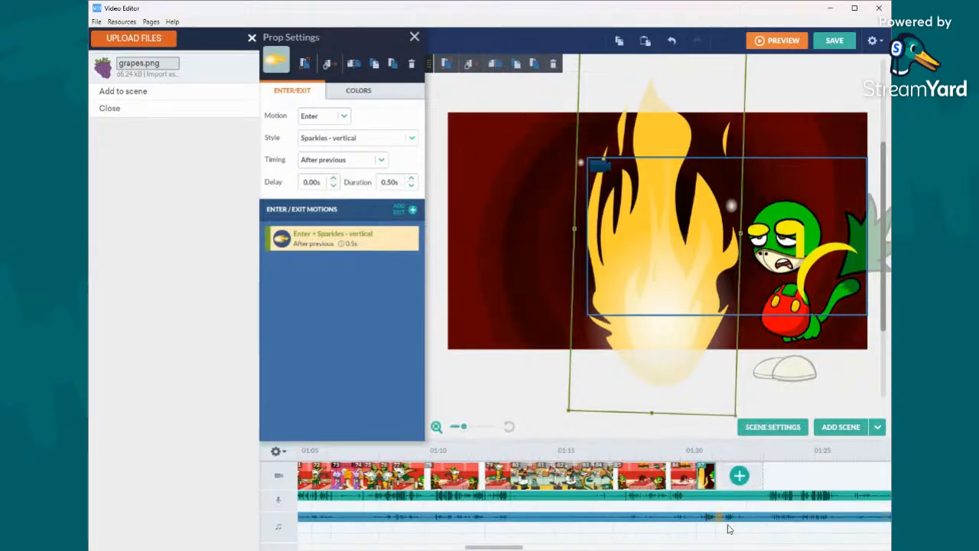
right_click(726, 470)
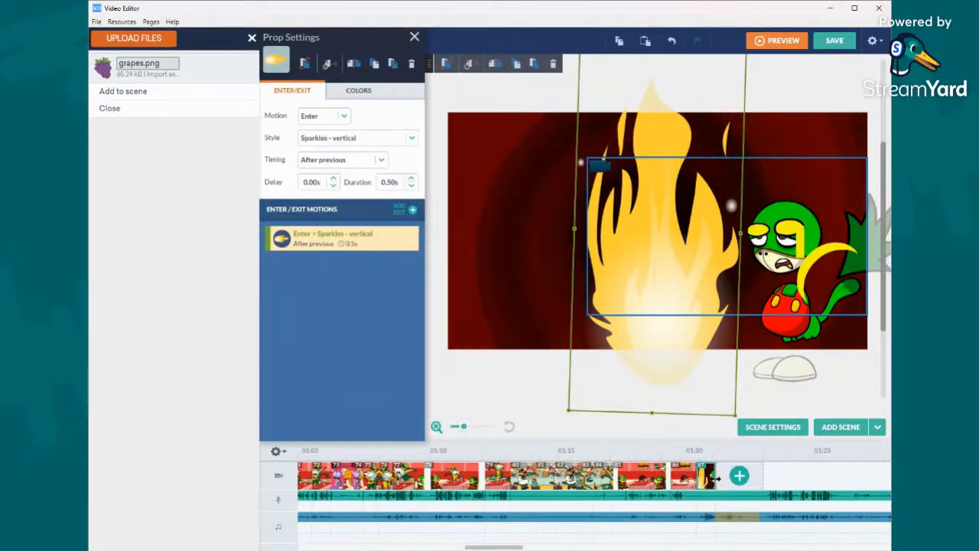
right_click(717, 476)
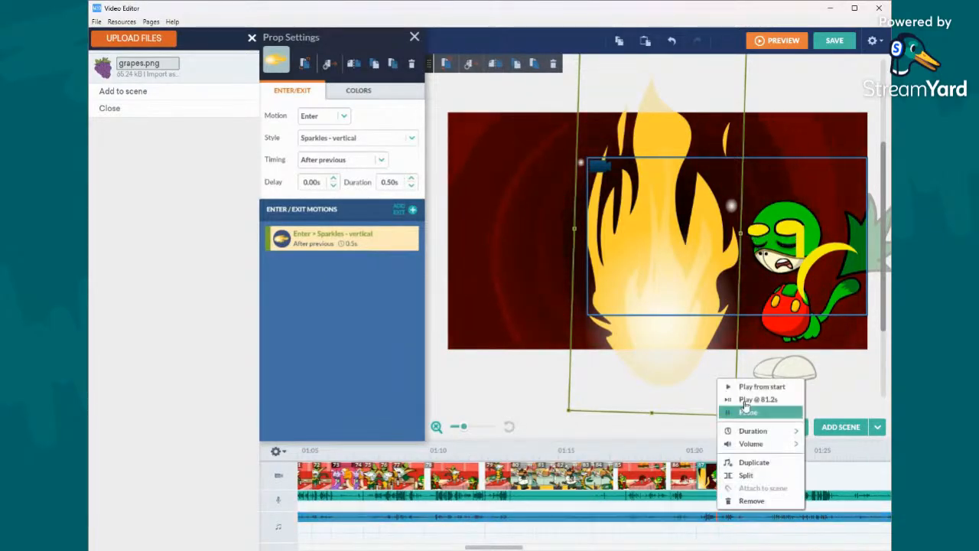
left_click(745, 413)
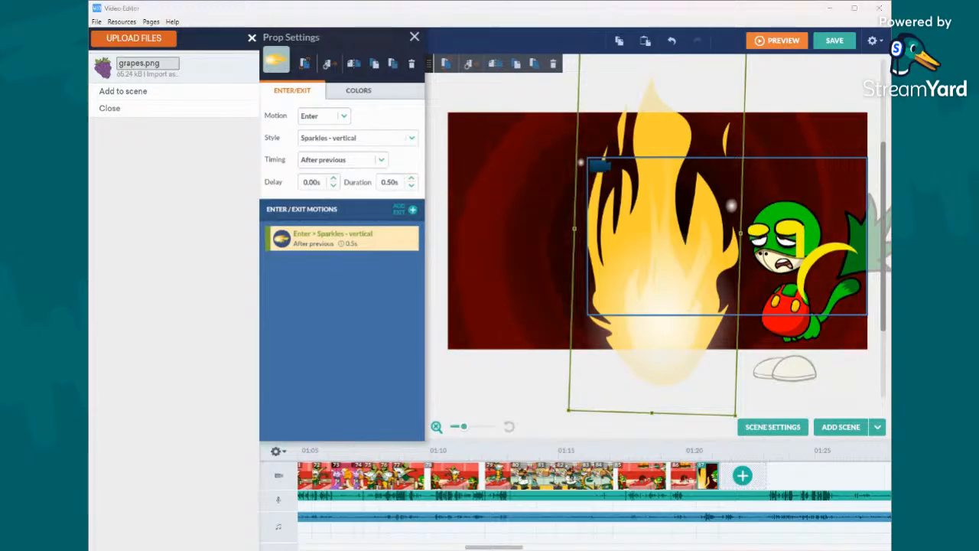
- Add a visual effect to the flame scene
left_click(531, 206)
left_click(369, 91)
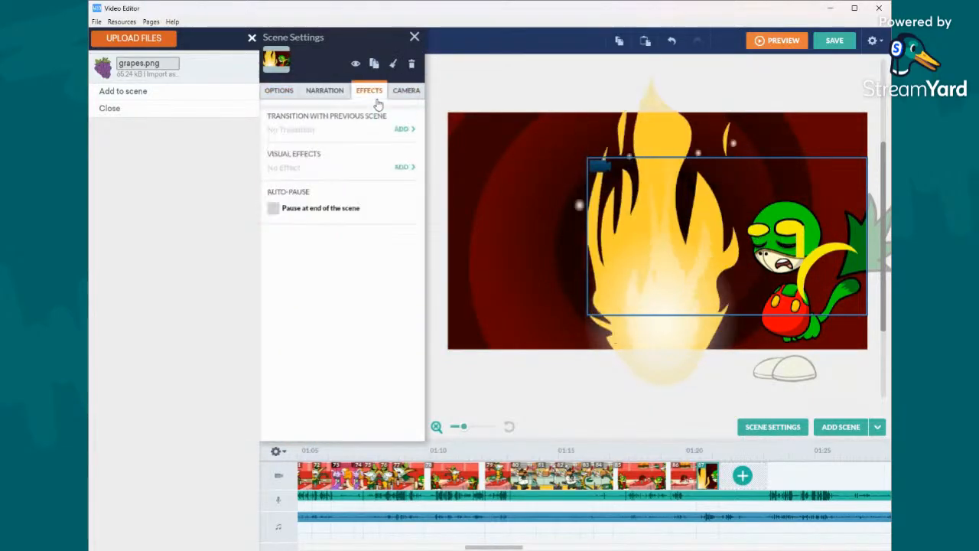
left_click(397, 170)
left_click(357, 255)
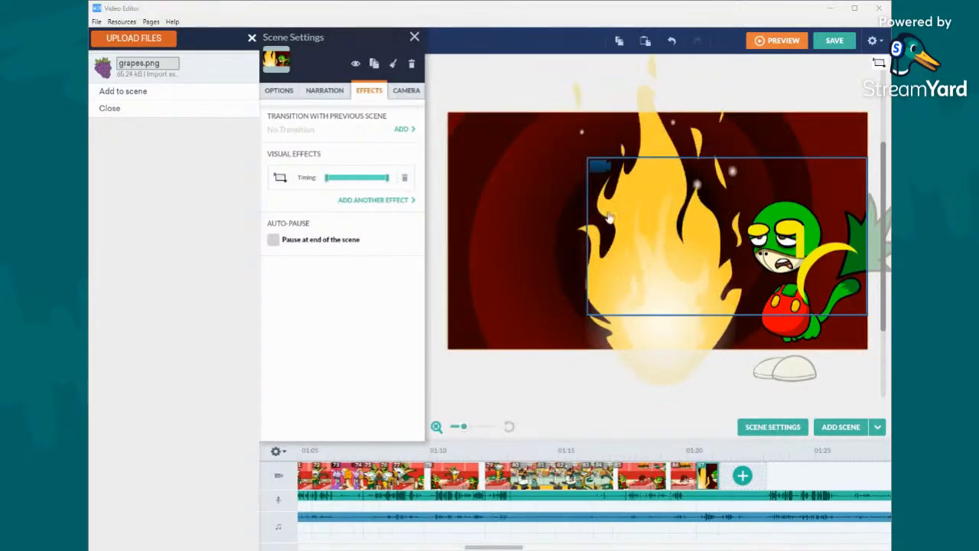
- Undo the accidental shift of the Snivy, duplicate the character, and place the copy mirrored on the flame's opposite side
left_click(766, 237)
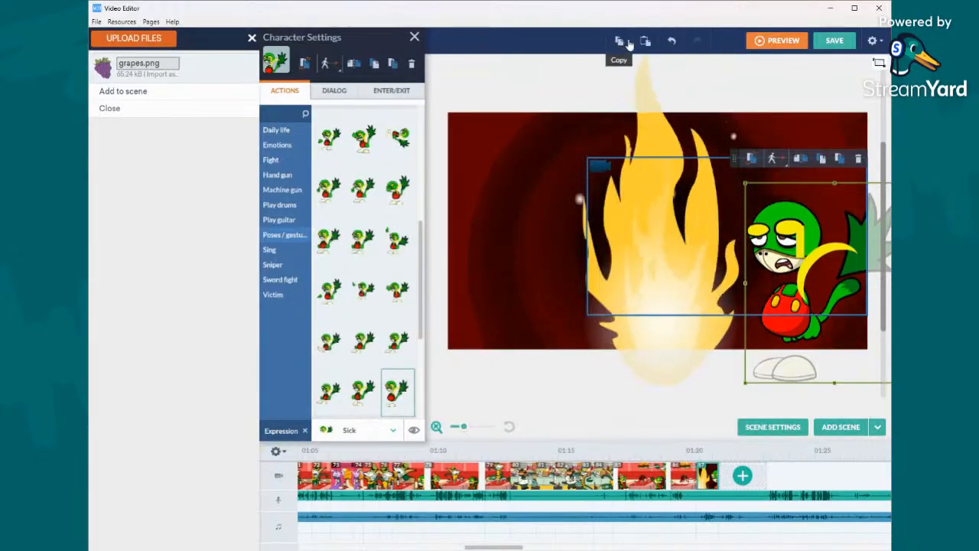
left_click(645, 42)
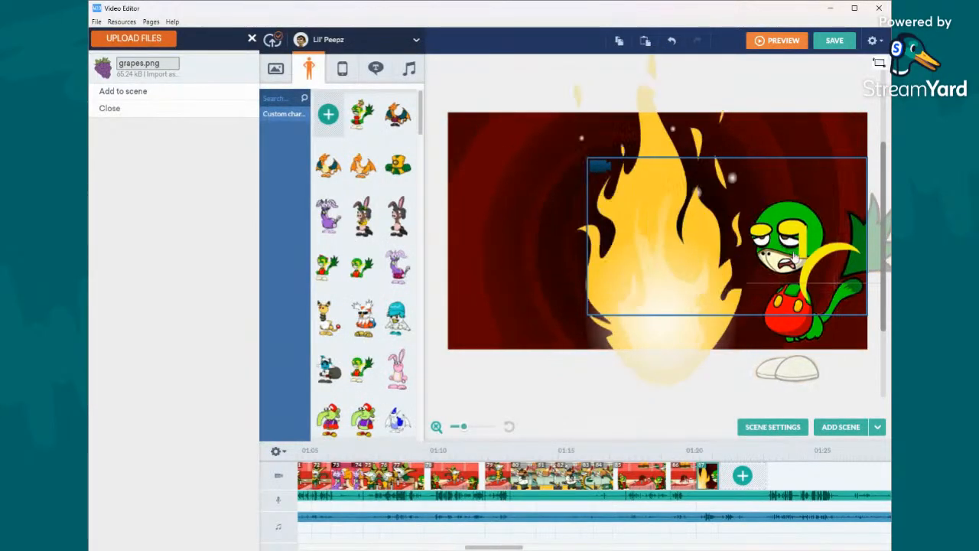
left_click(671, 41)
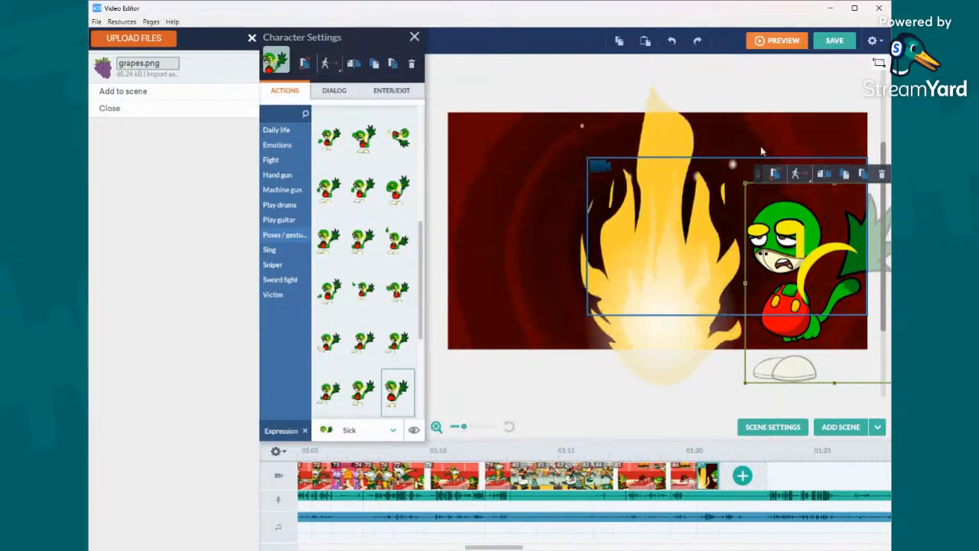
left_click(647, 40)
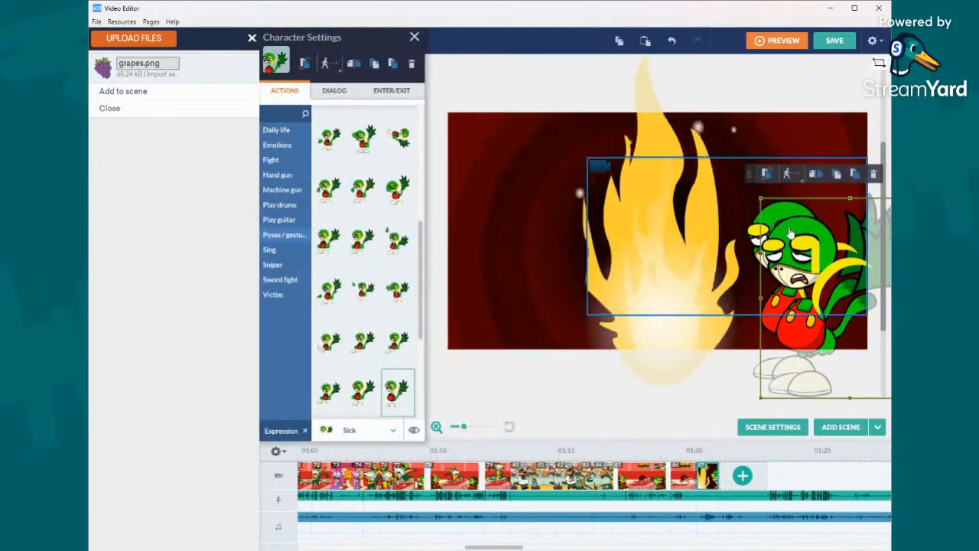
left_click_drag(706, 254, 546, 250)
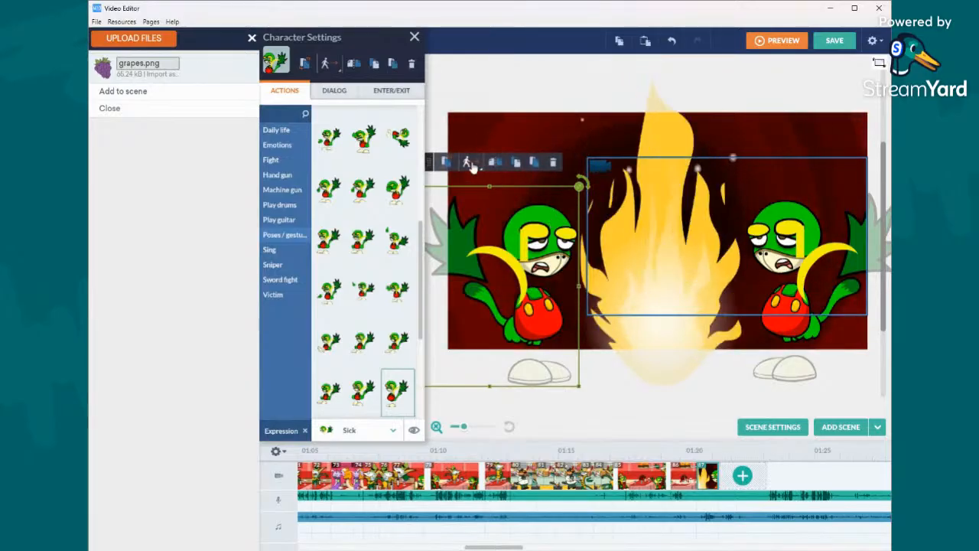
- Swap the copied character for the custom Snivy with a flower, pink bow and red dress
left_click(448, 162)
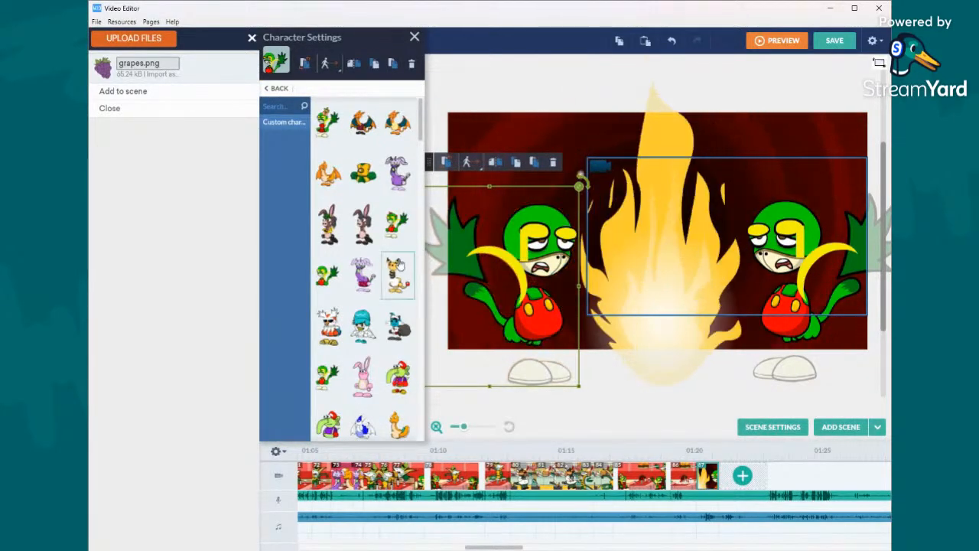
scroll(397, 264, "down", 5)
scroll(397, 264, "down", 5)
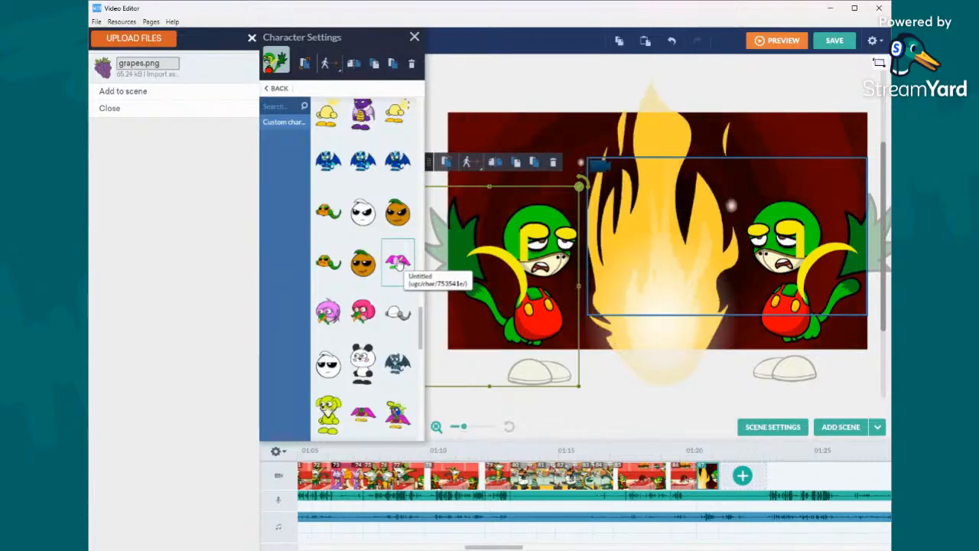
scroll(397, 264, "down", 5)
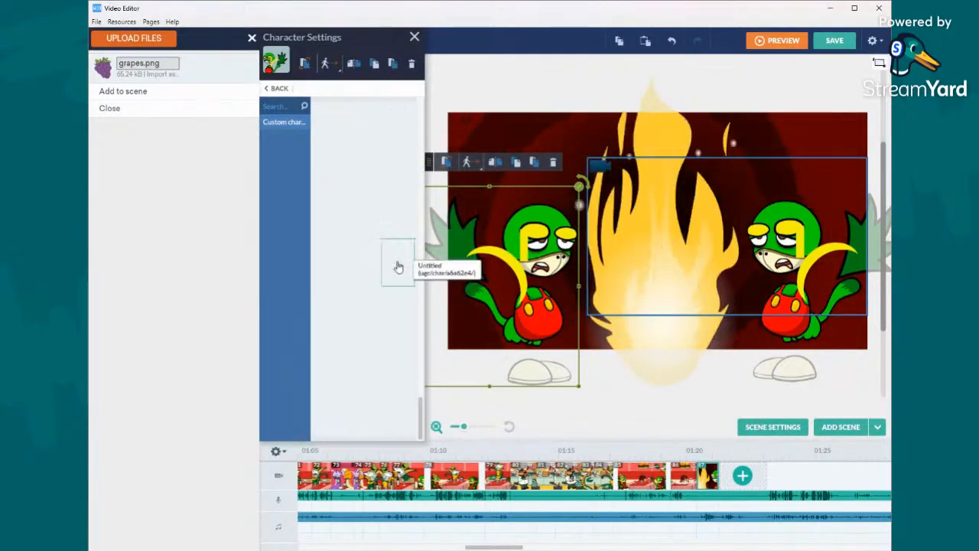
left_click(405, 375)
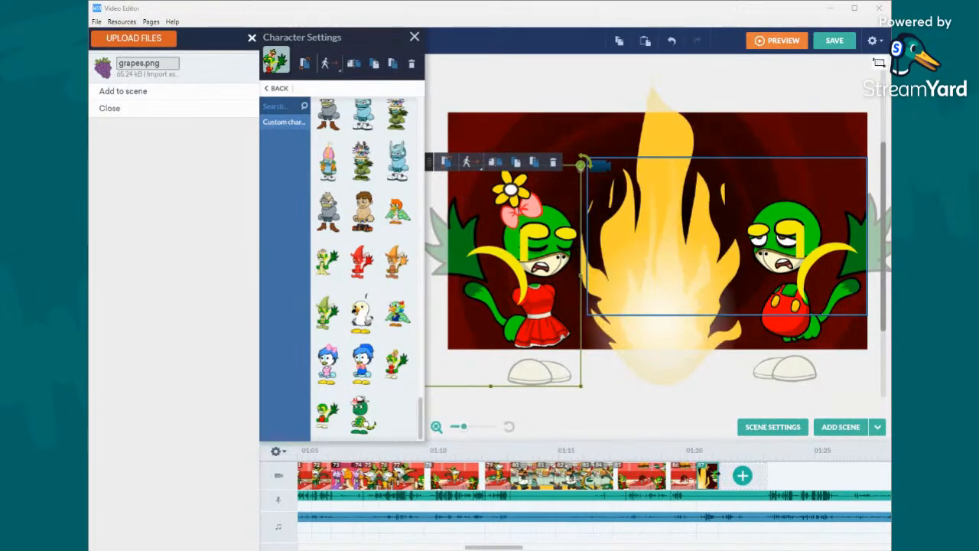
- Lengthen the flame scene to end at about 1:22 and play the music from near its end
left_click_drag(719, 474, 731, 475)
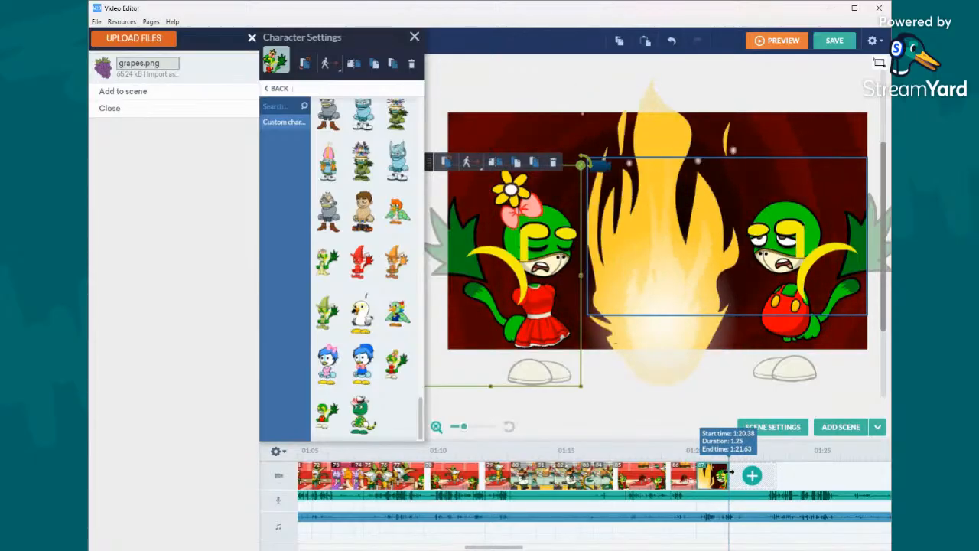
right_click(727, 514)
left_click(754, 400)
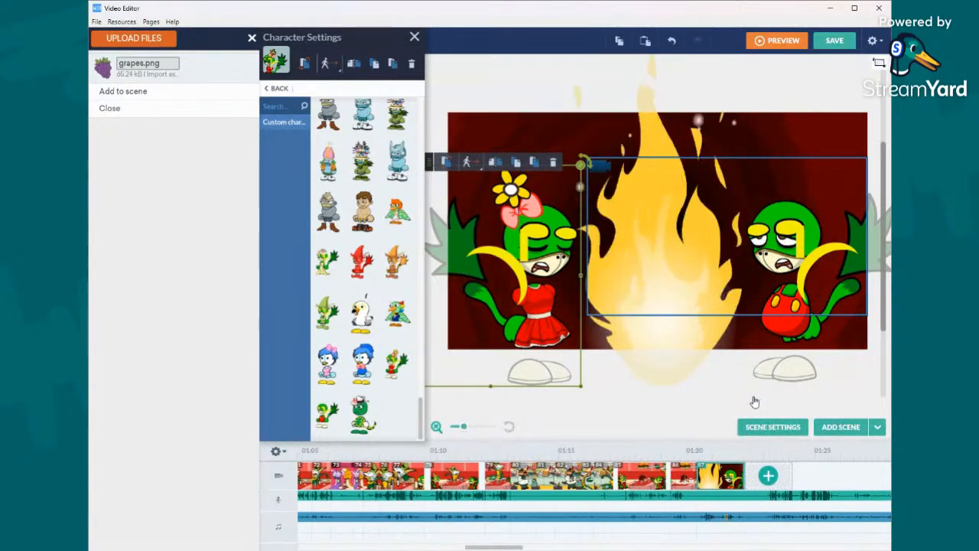
- Add a camera movement to the flame scene, keeping the default smaller end composition
left_click(580, 170)
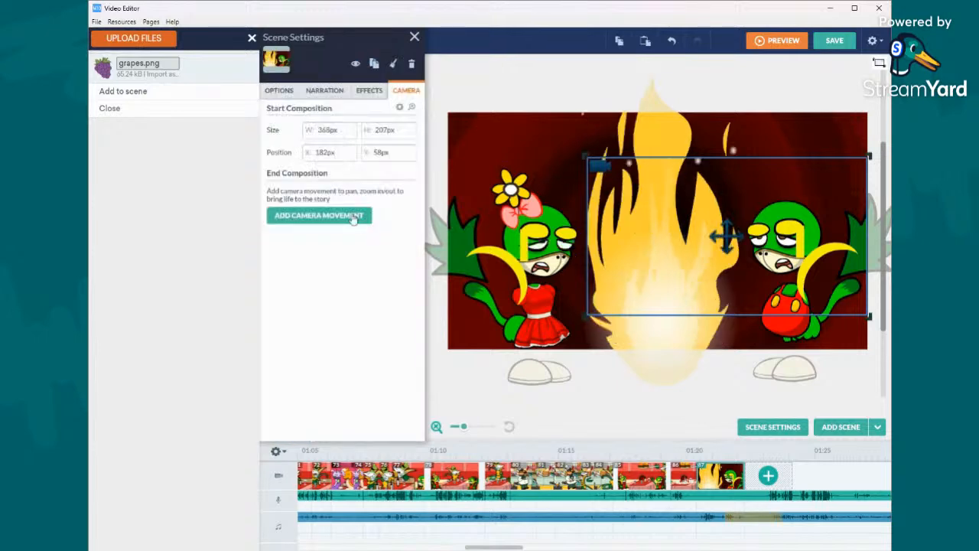
left_click(350, 221)
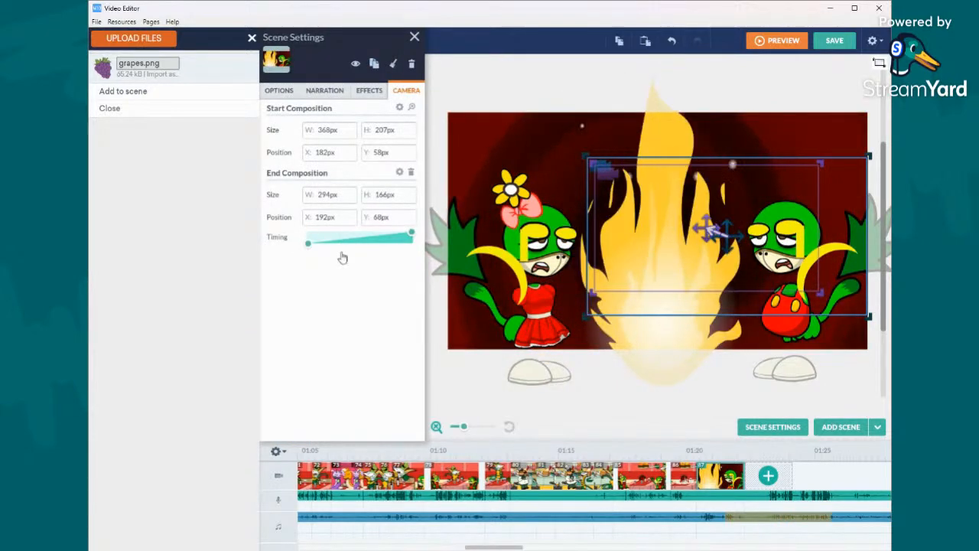
- Play the music around the flame scene's end and lengthen the scene to 2.5 seconds to match it
right_click(736, 519)
left_click(770, 416)
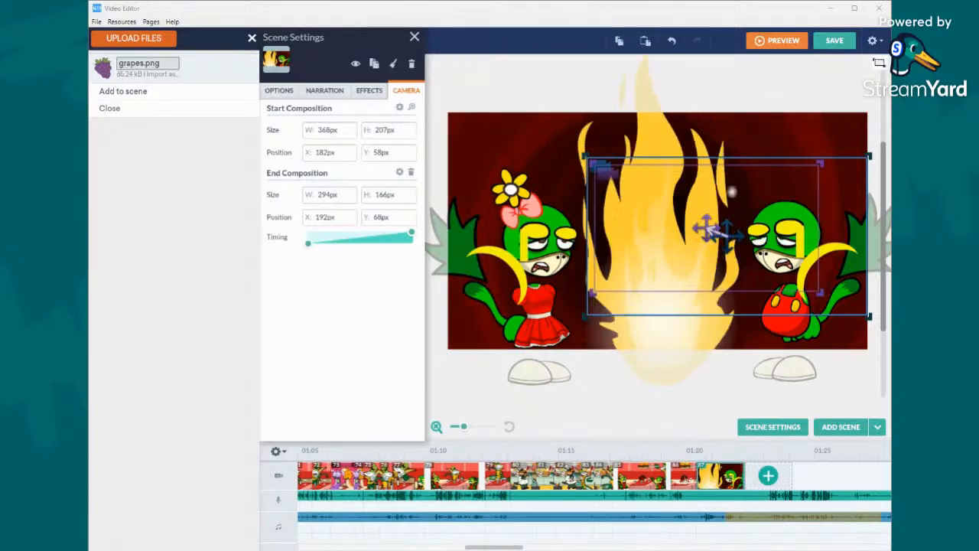
right_click(744, 519)
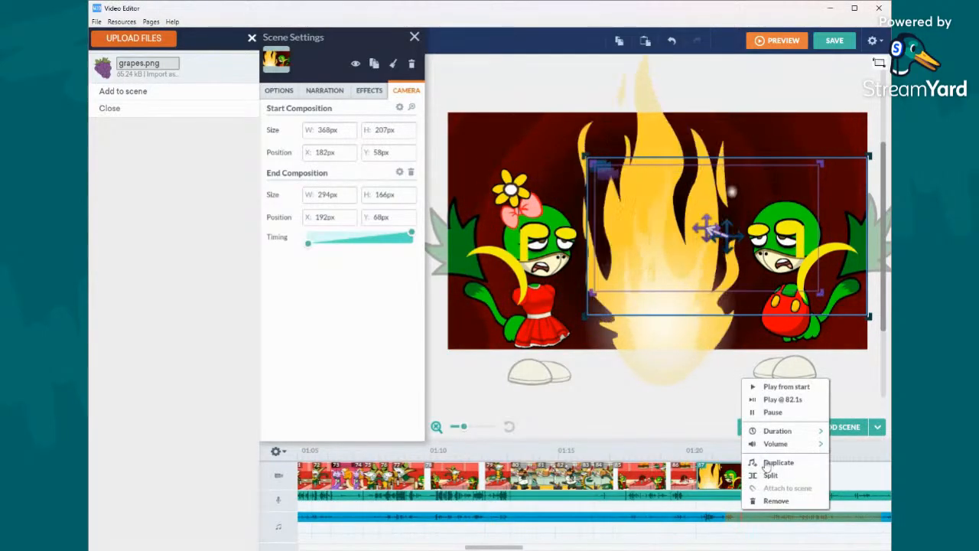
left_click(772, 400)
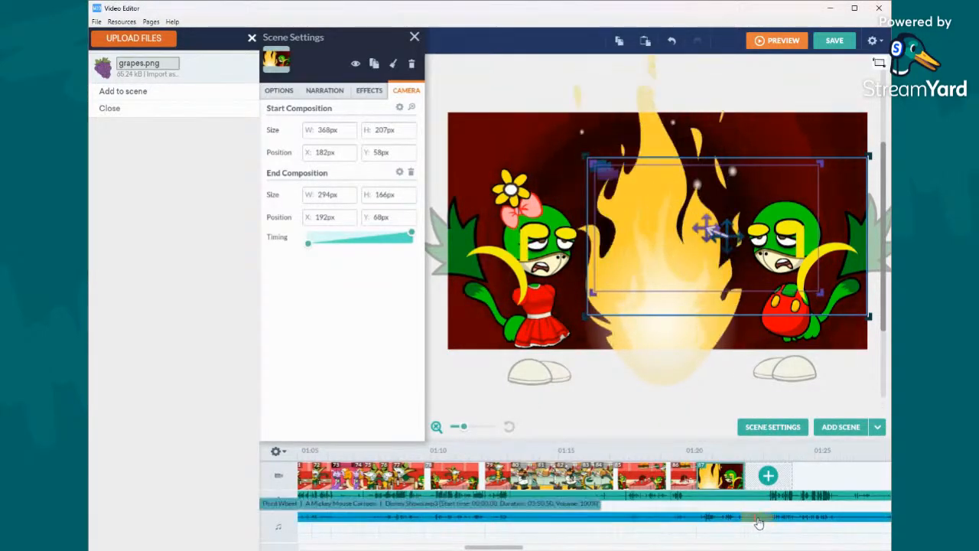
right_click(760, 521)
left_click(779, 412)
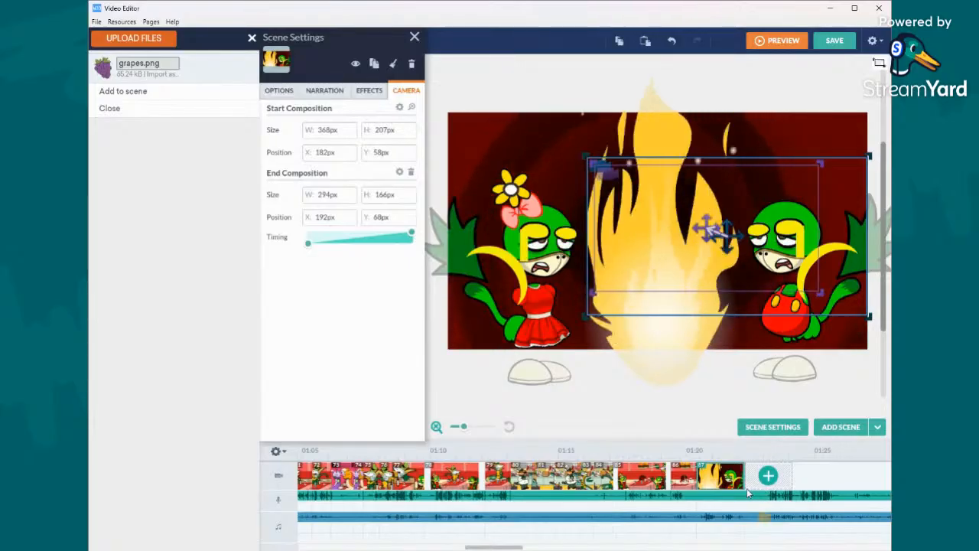
left_click_drag(744, 487, 757, 488)
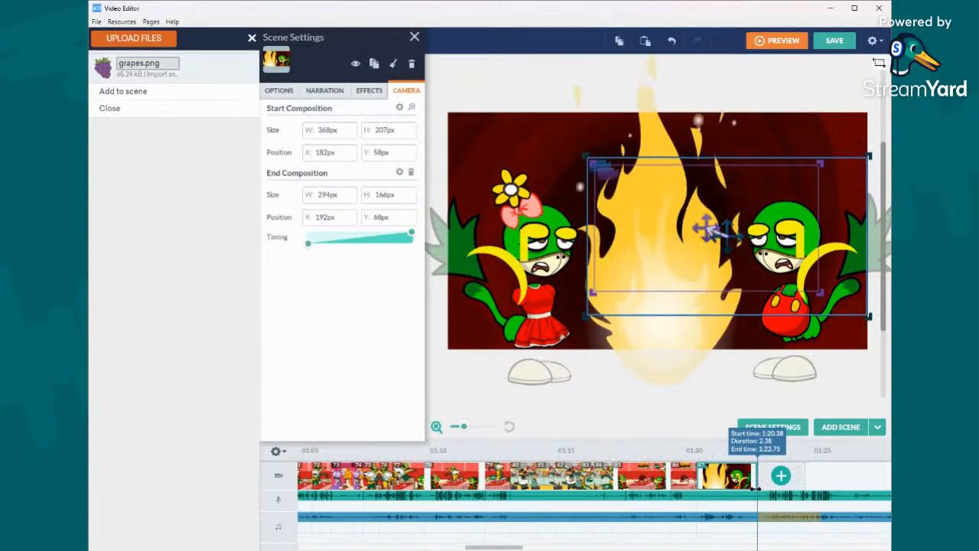
right_click(760, 520)
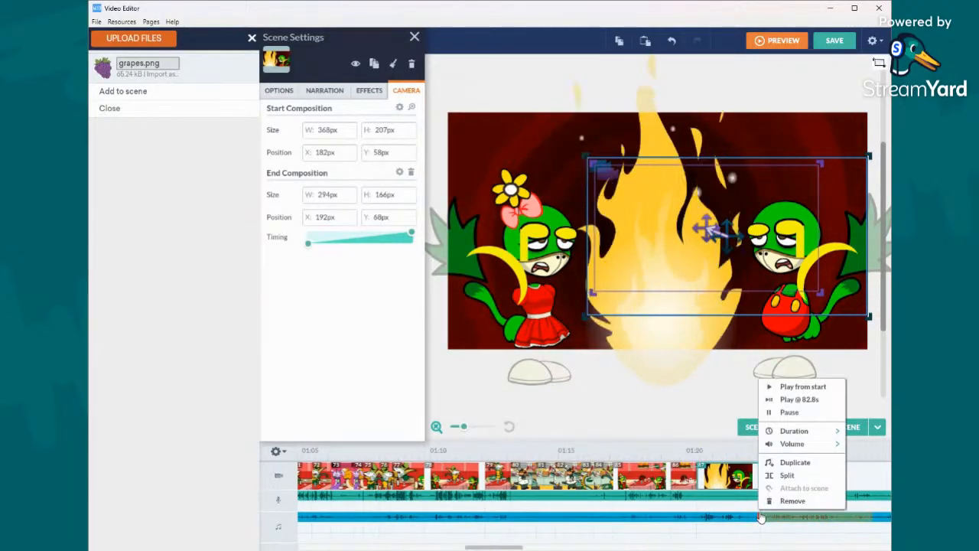
left_click(782, 411)
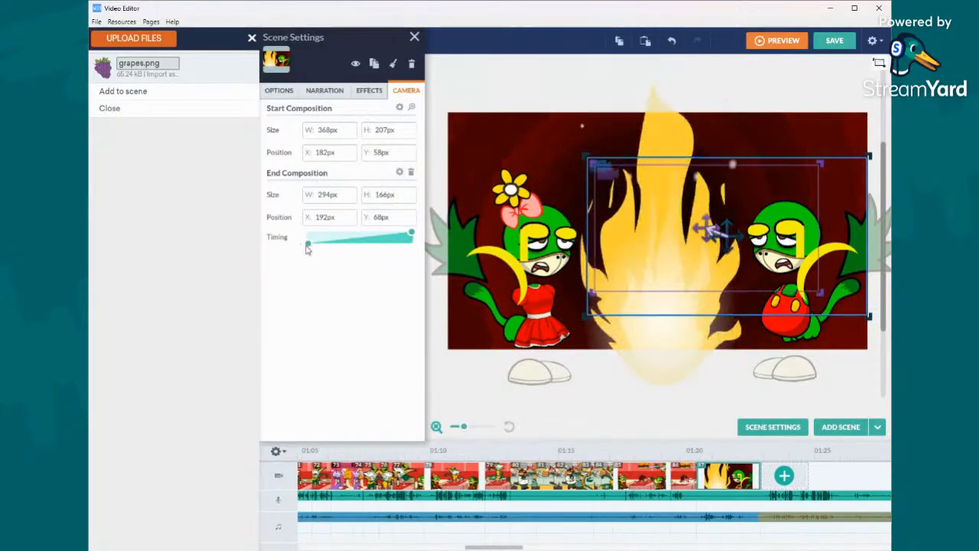
- Set the camera's end composition to 368 by 207 px at X 0, Y 60 over the flower Snivy, with a quick movement ending at 1.12 s
left_click_drag(311, 251, 355, 239)
left_click_drag(585, 161, 438, 175)
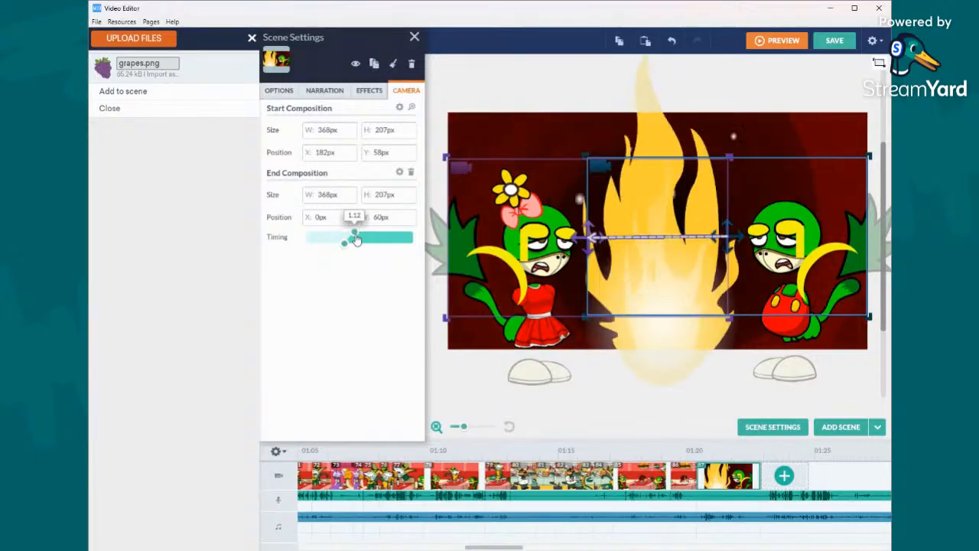
left_click(533, 115)
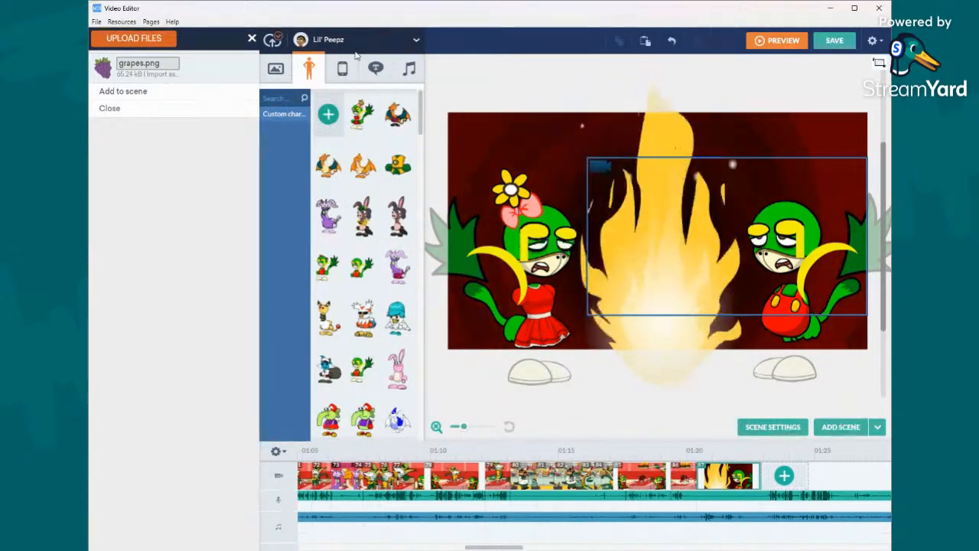
- Duplicate the flame and set the copy's entrance timing to With previous with a 1.25 s delay
left_click(653, 240)
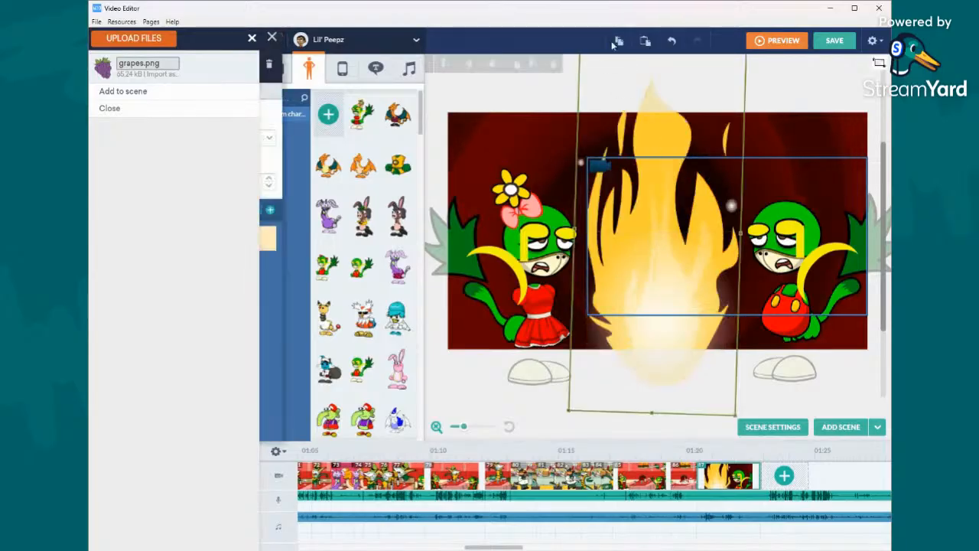
left_click(620, 43)
left_click(645, 40)
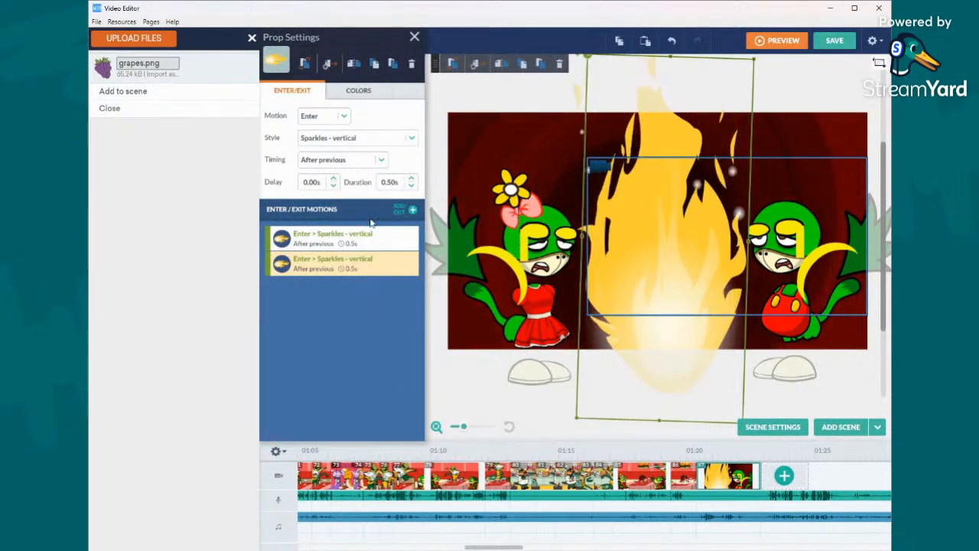
left_click(350, 162)
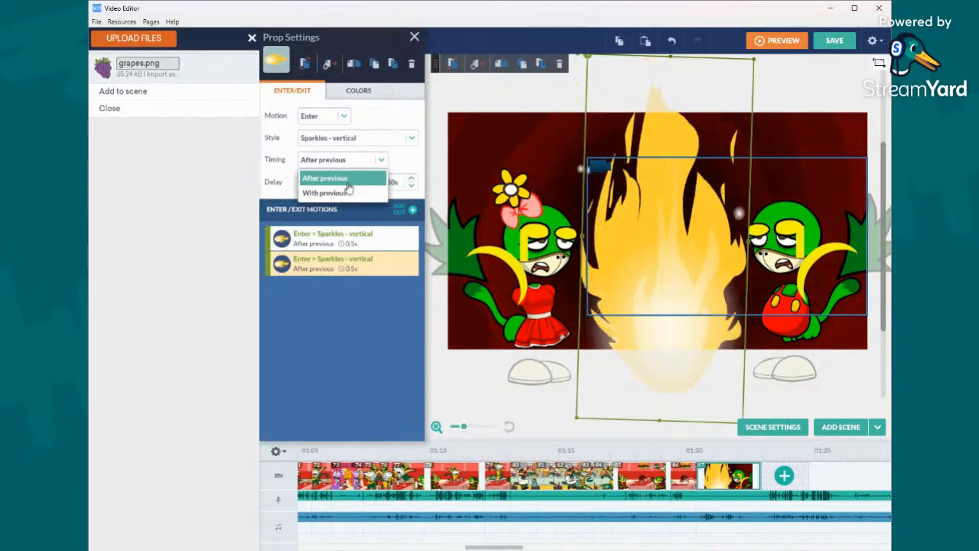
left_click(346, 192)
left_click(333, 179)
left_click(333, 179)
left_click(333, 179)
left_click(334, 179)
left_click(334, 179)
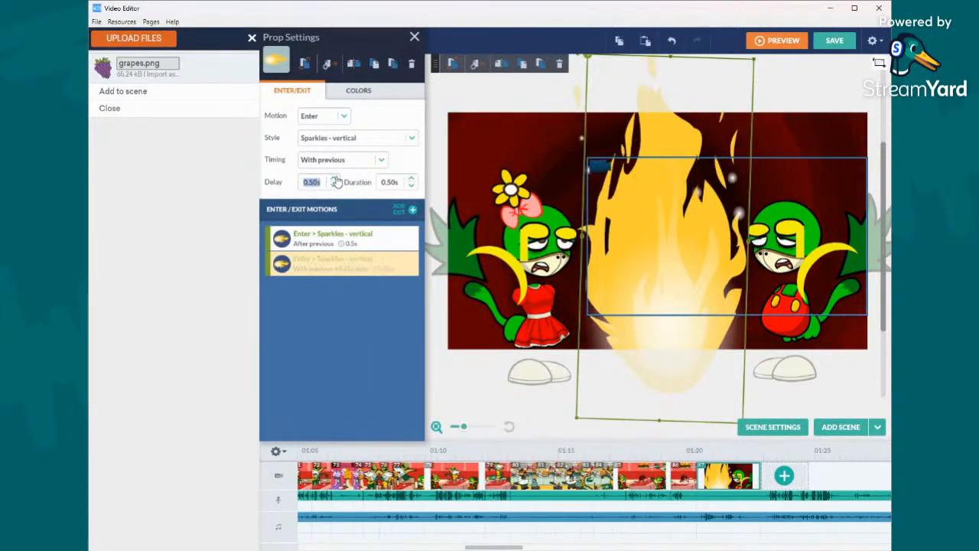
- Try Pop variants for the copied flame's entrance and set its style to plain Pop
left_click(351, 138)
left_click(350, 156)
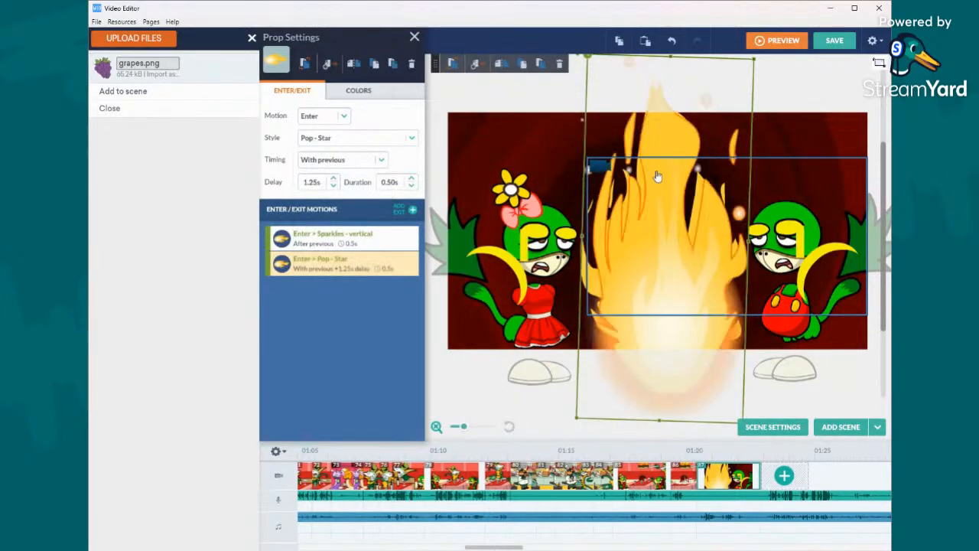
left_click(350, 138)
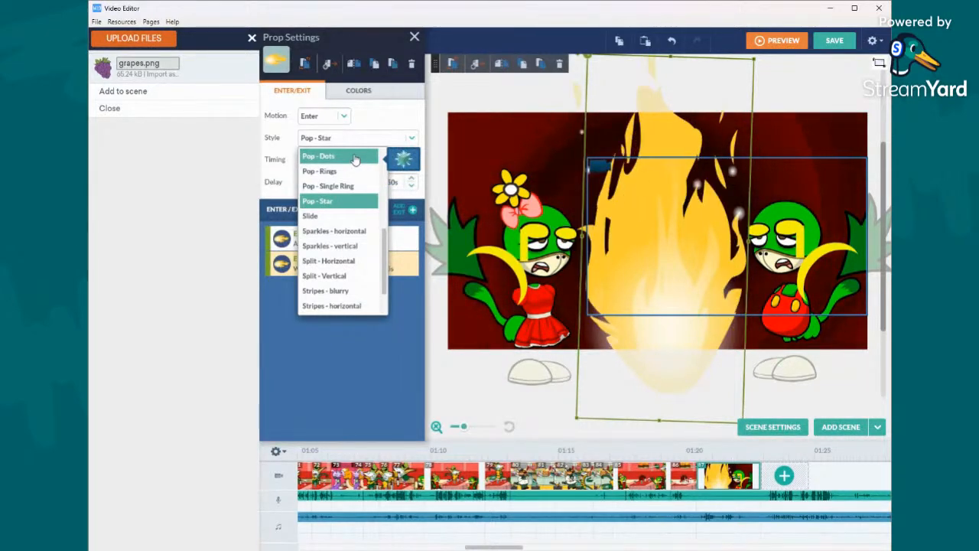
left_click(350, 157)
left_click(348, 162)
left_click(356, 140)
left_click(360, 186)
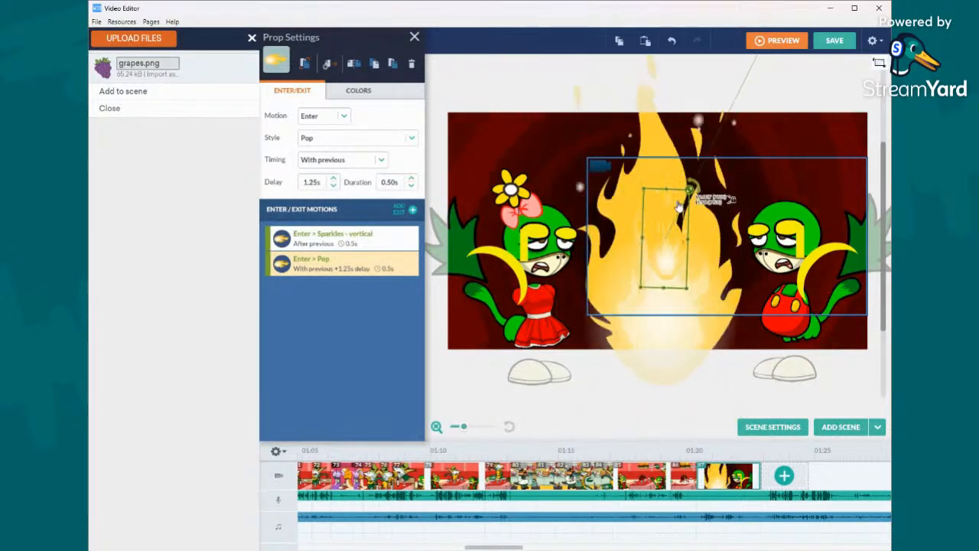
- Shrink the copied flame and place it over the flower on the red-dressed Snivy's head
left_click_drag(667, 250, 514, 186)
left_click_drag(531, 145, 531, 151)
left_click_drag(511, 187, 508, 190)
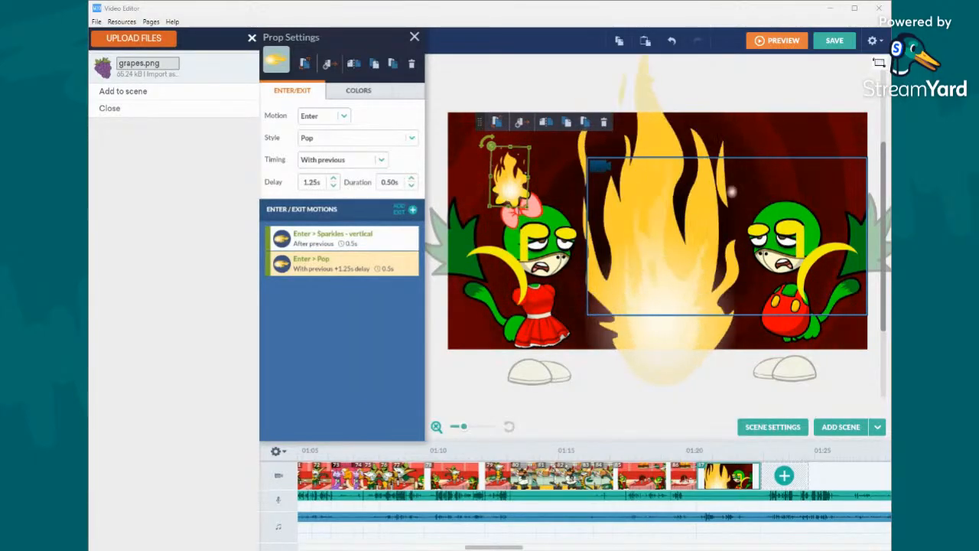
left_click(598, 163)
left_click(509, 185)
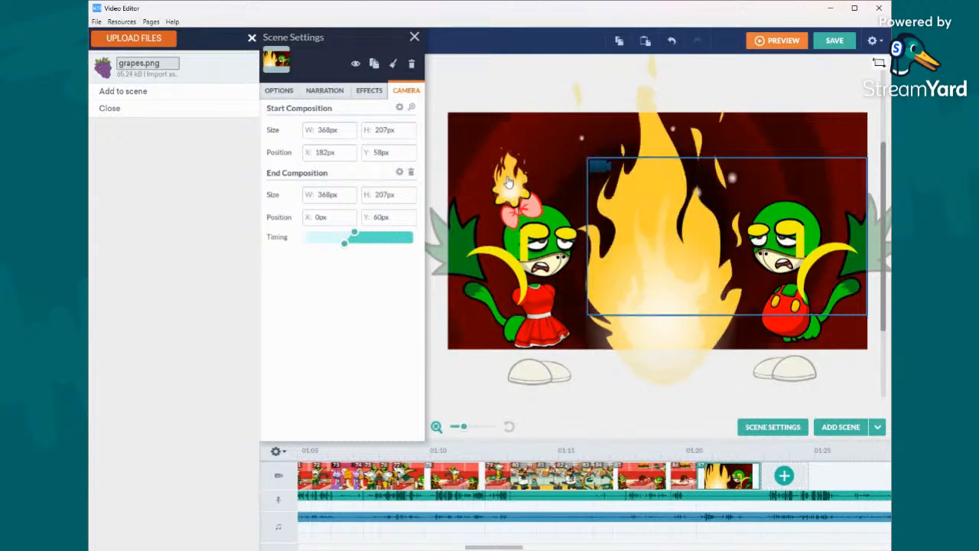
left_click(553, 164)
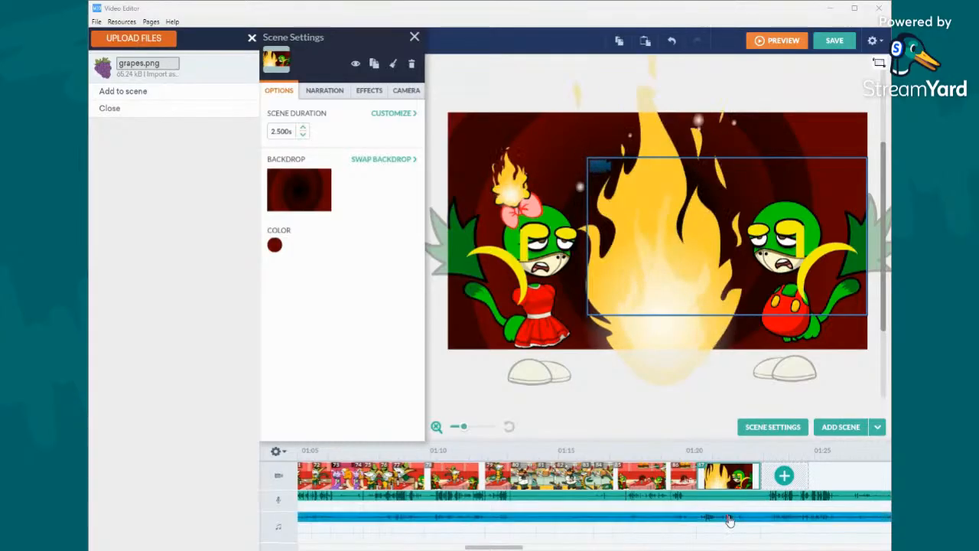
- Add a blank scene after the flame scene
left_click(877, 427)
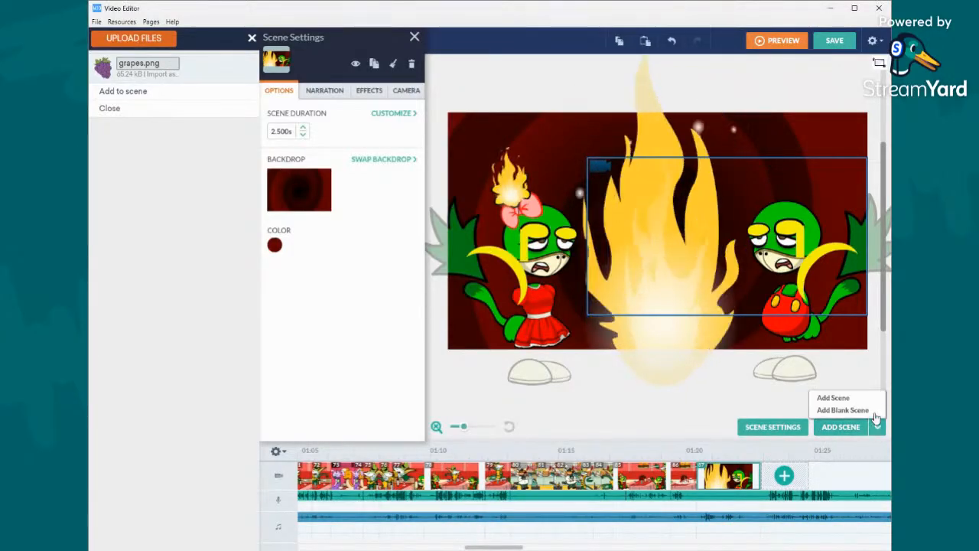
left_click(877, 413)
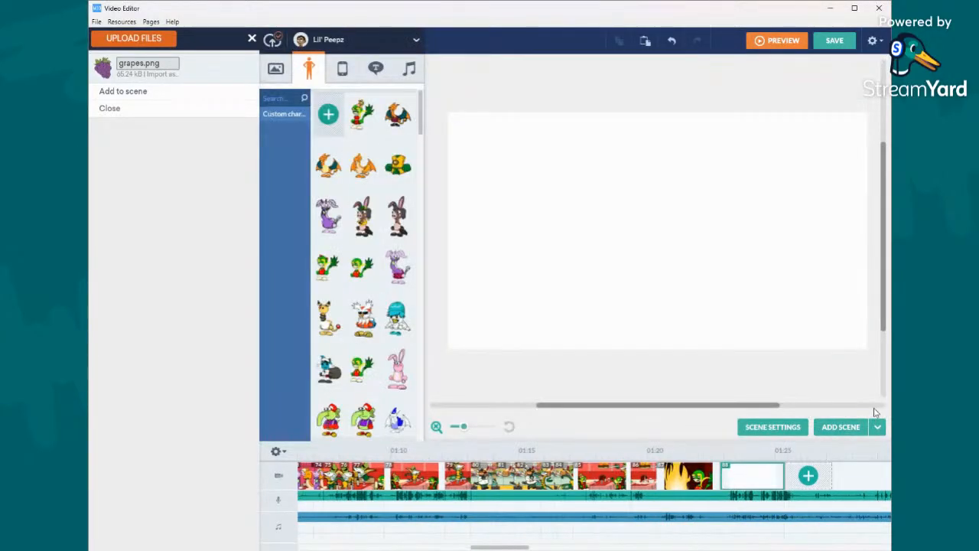
left_click(579, 291)
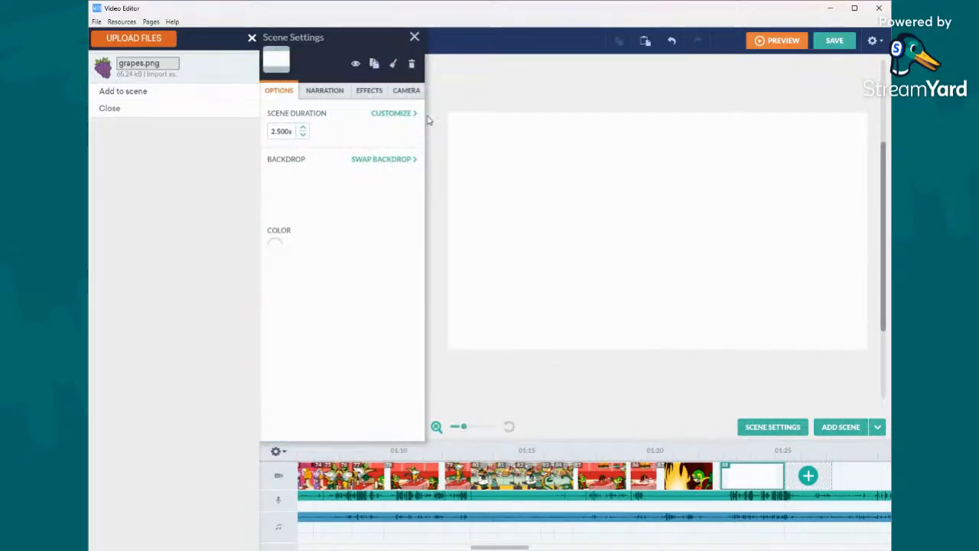
left_click(385, 163)
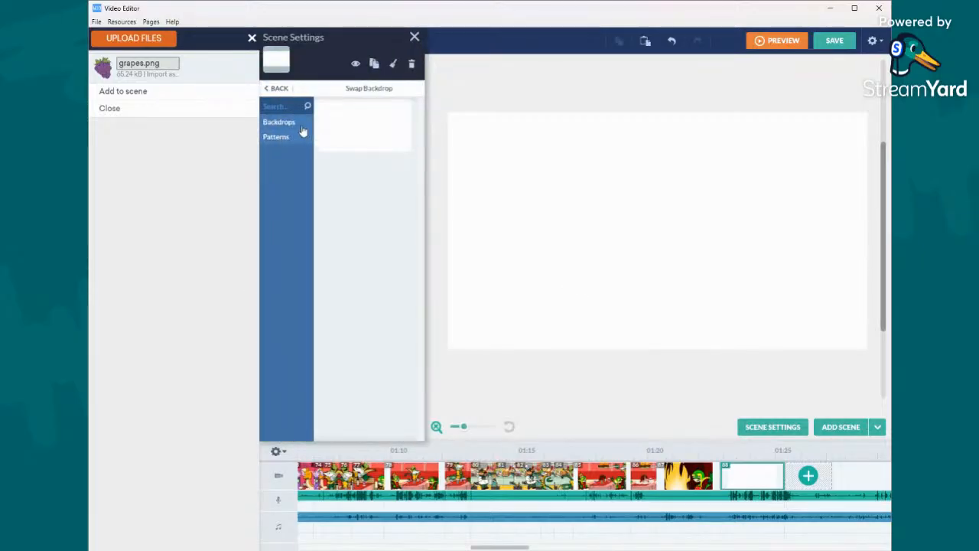
left_click(413, 37)
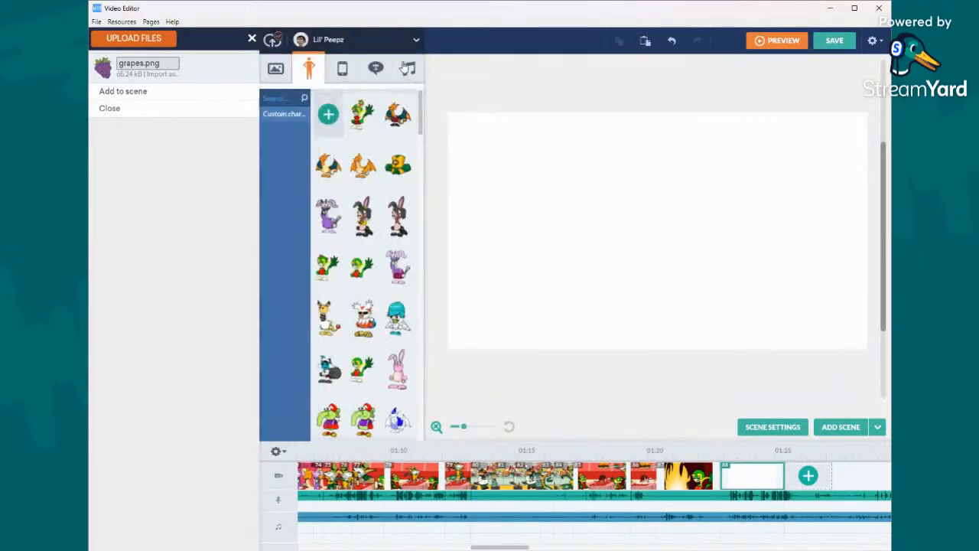
- Switch the asset library's theme from Lil' Peepz to Business Friendly
left_click(366, 44)
mouse_move(370, 264)
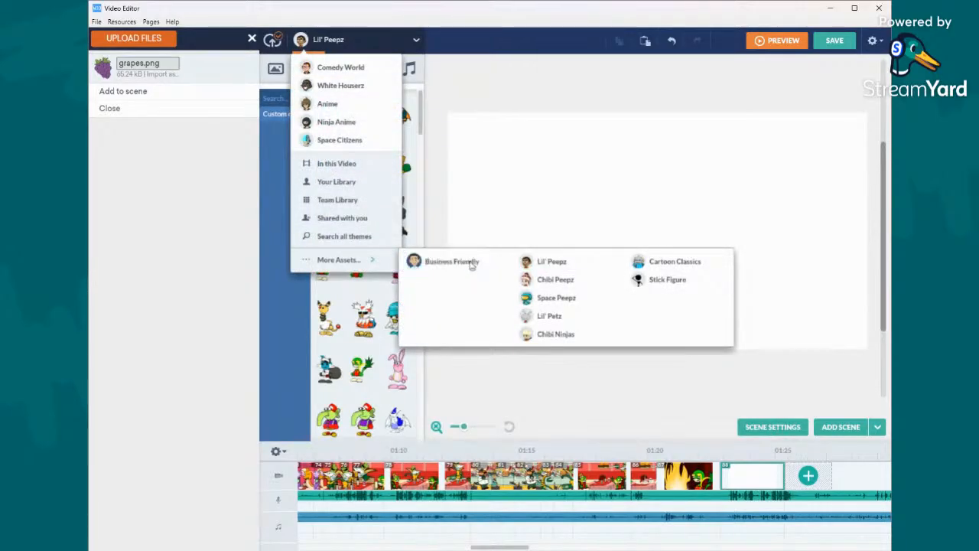
left_click(444, 261)
- Start swapping the blank scene's backdrop and look through the Business Friendly Backdrops category
left_click(567, 192)
left_click(378, 159)
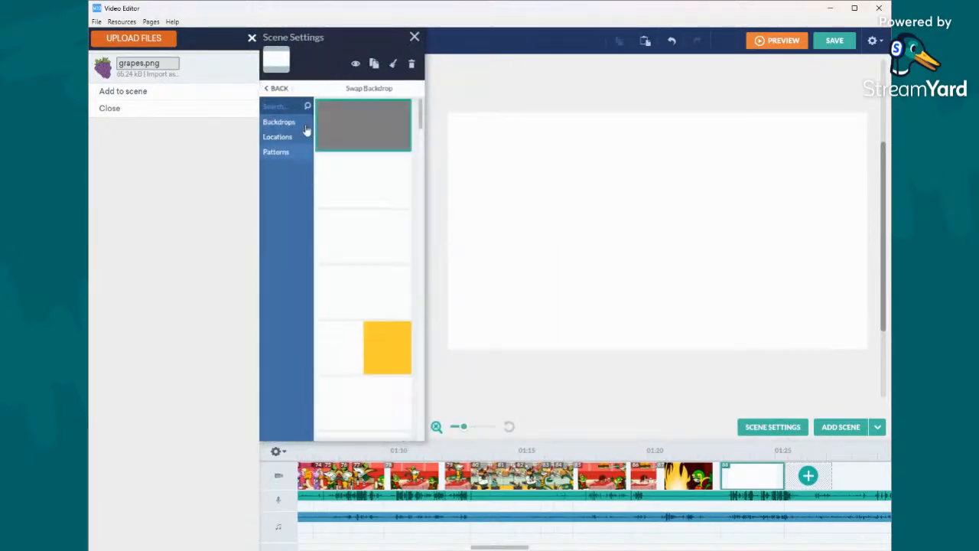
scroll(366, 165, "down", 5)
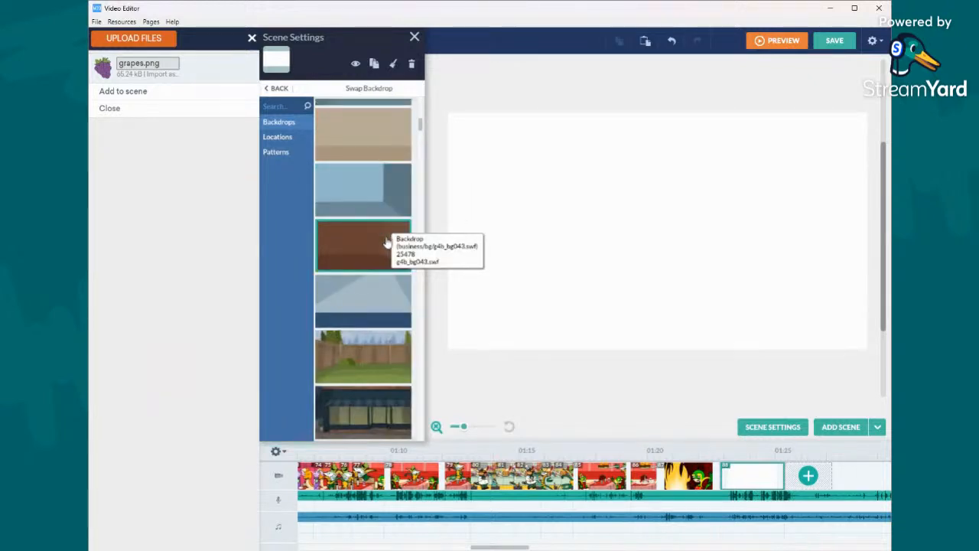
scroll(387, 242, "down", 3)
scroll(386, 241, "down", 3)
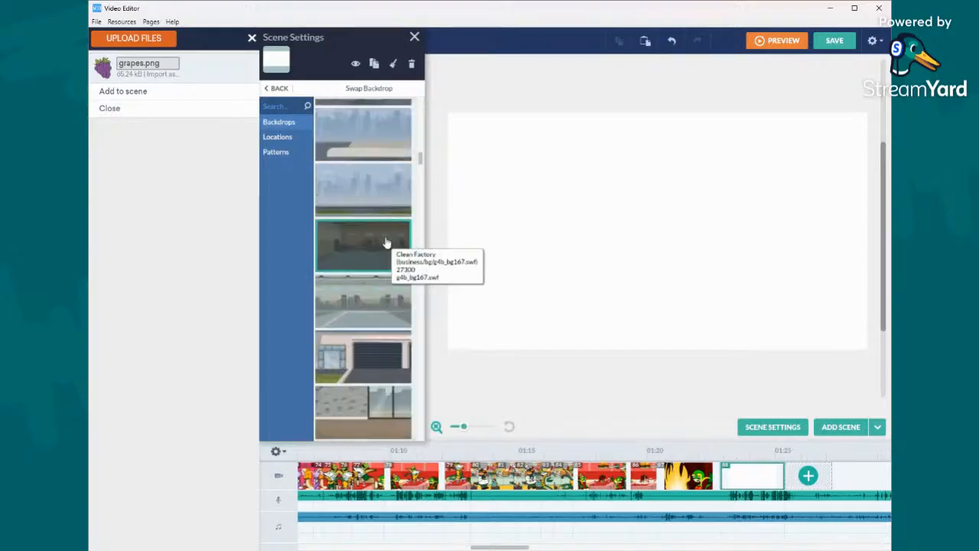
scroll(387, 242, "down", 6)
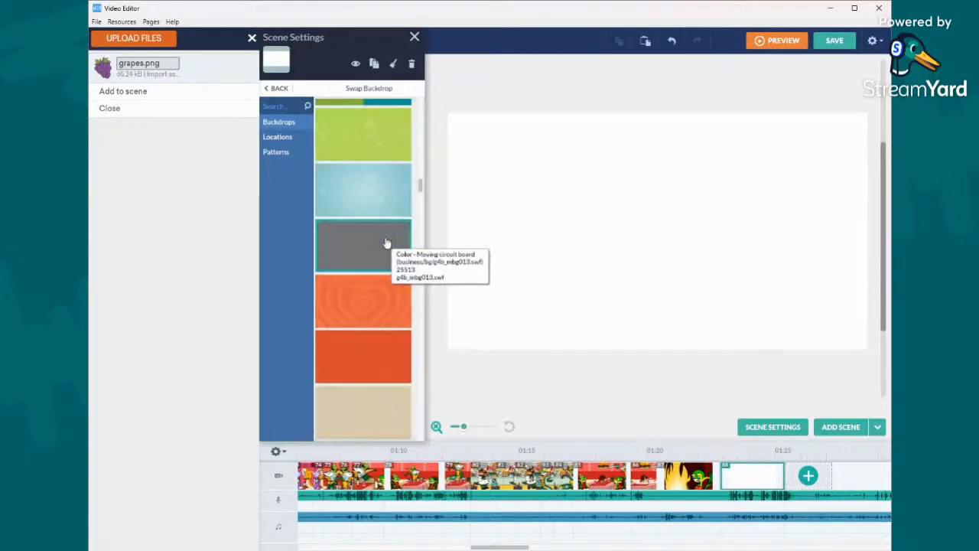
scroll(387, 241, "down", 8)
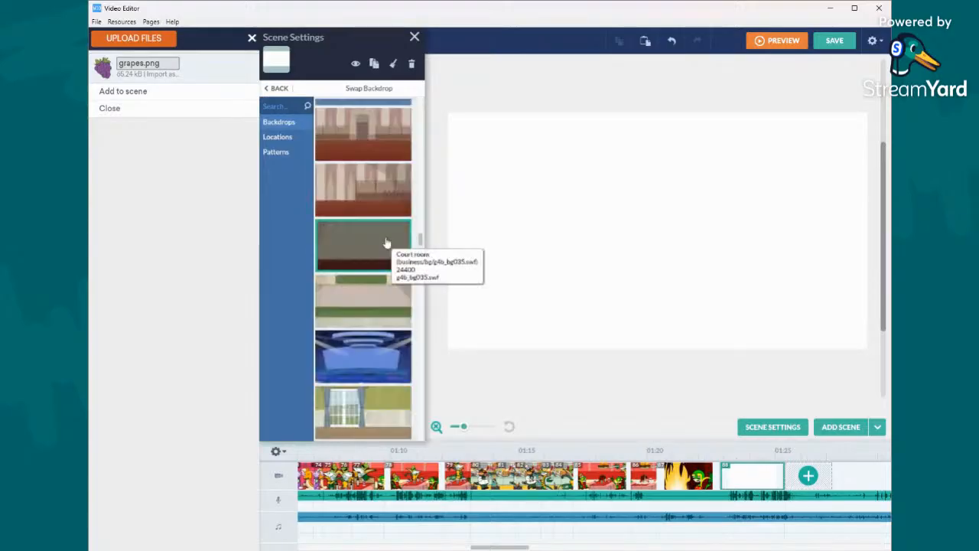
- Browse the Locations category and set the scene's backdrop to Operating room
left_click(282, 139)
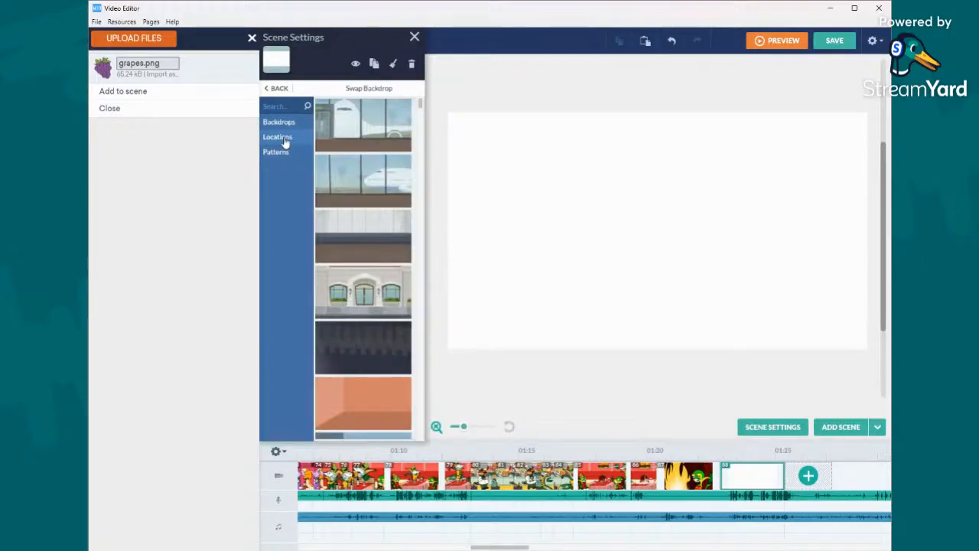
scroll(337, 191, "down", 5)
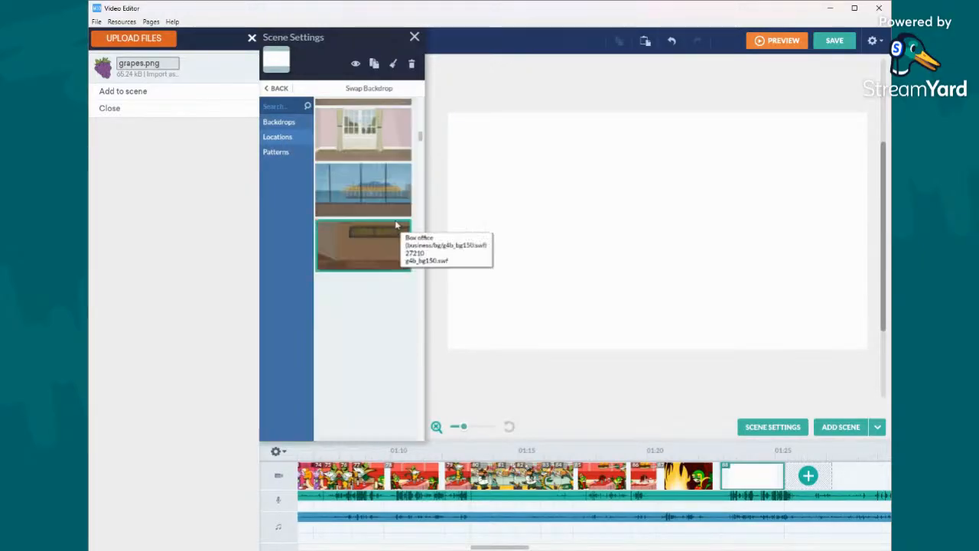
scroll(396, 225, "down", 3)
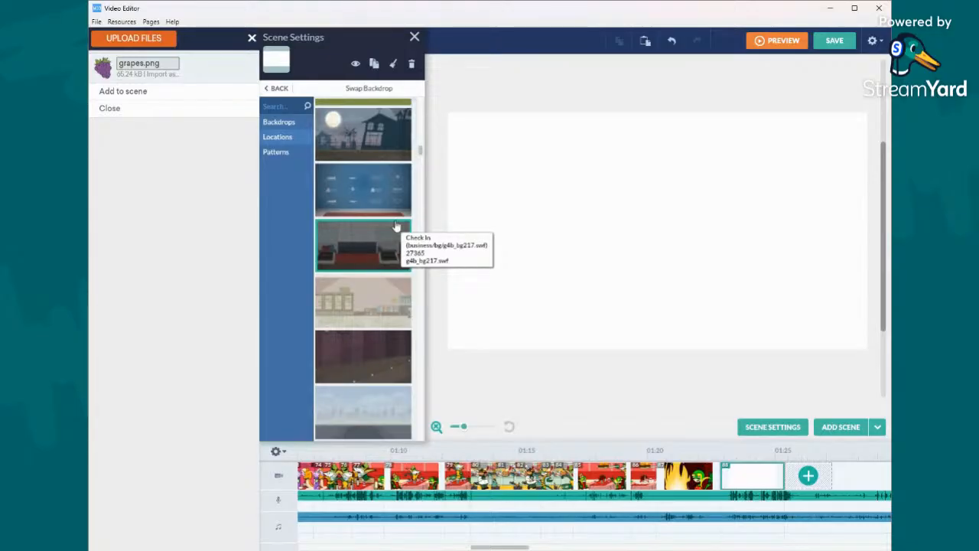
scroll(395, 226, "down", 5)
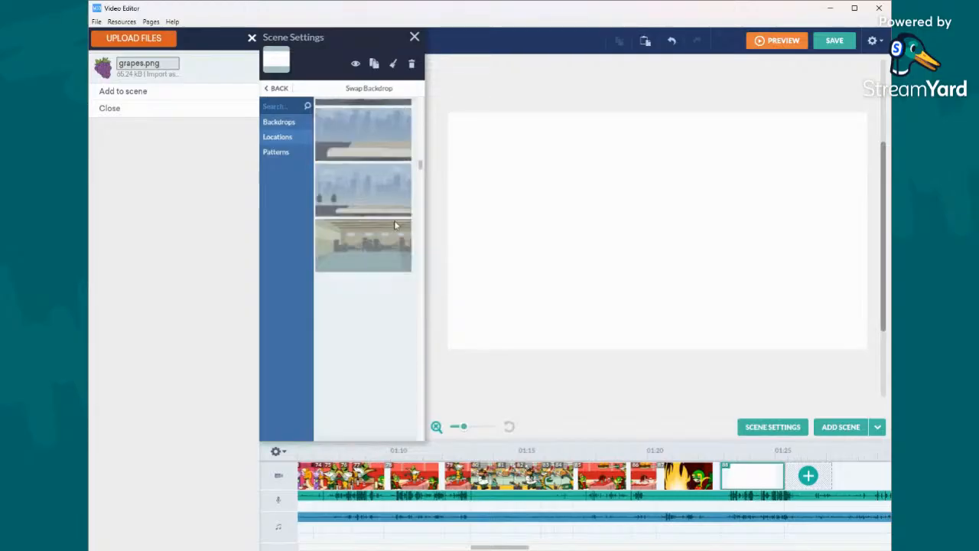
scroll(395, 226, "down", 5)
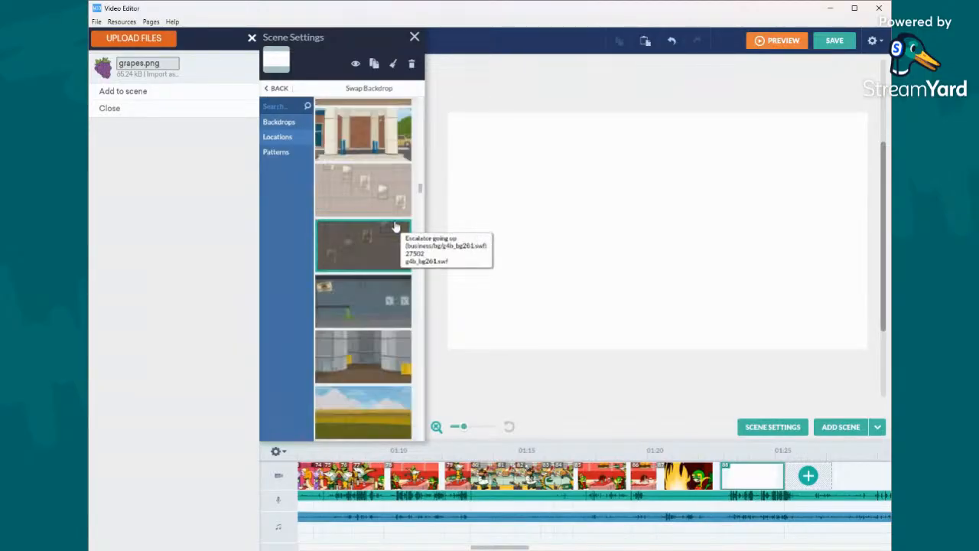
scroll(396, 227, "down", 5)
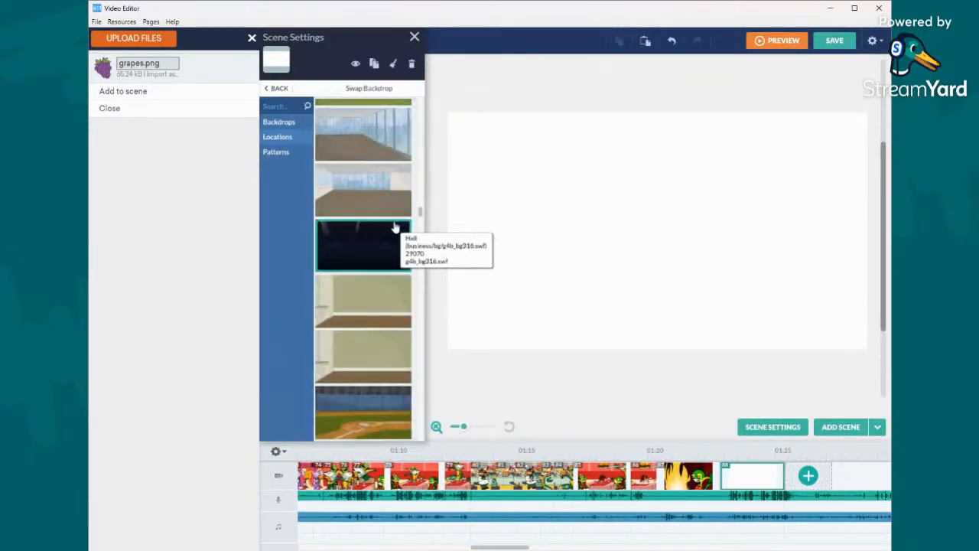
scroll(395, 227, "up", 2)
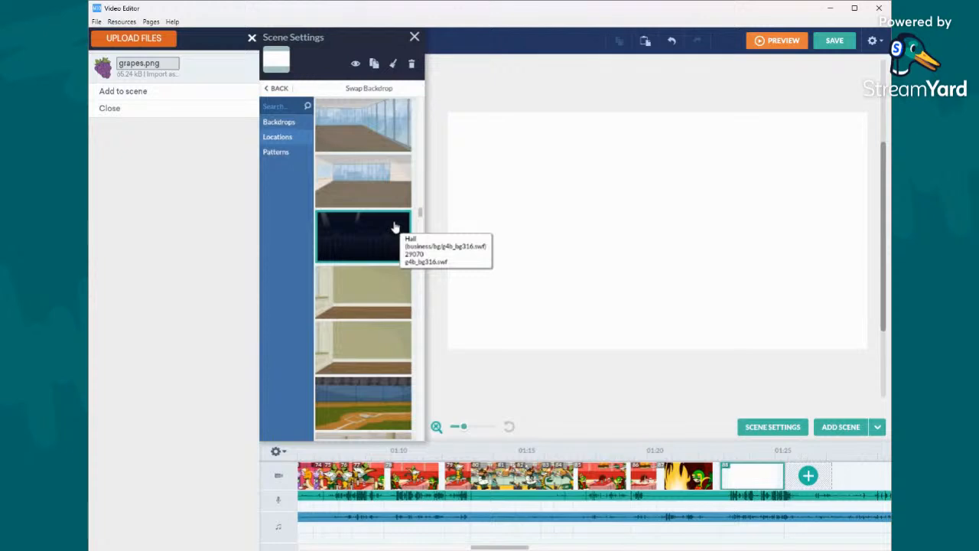
scroll(396, 226, "down", 4)
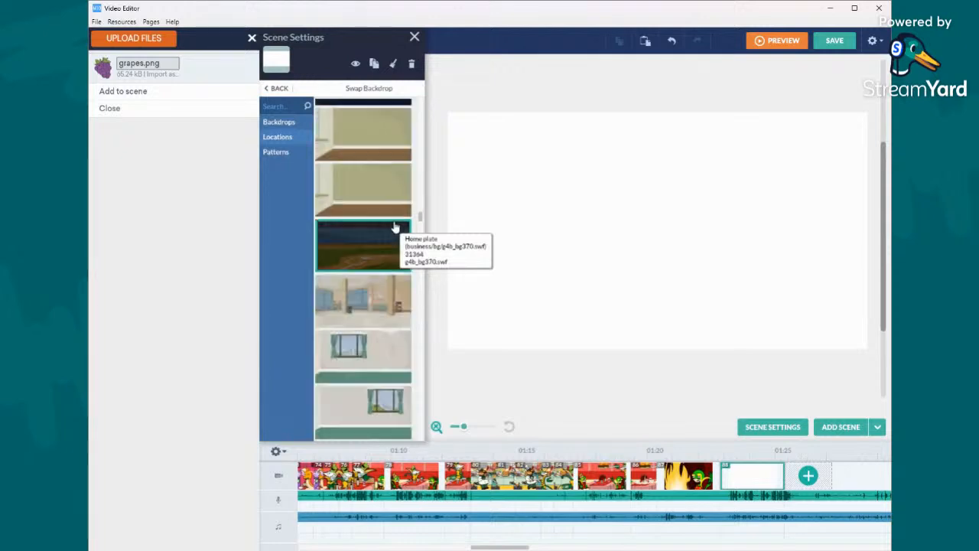
scroll(396, 227, "down", 3)
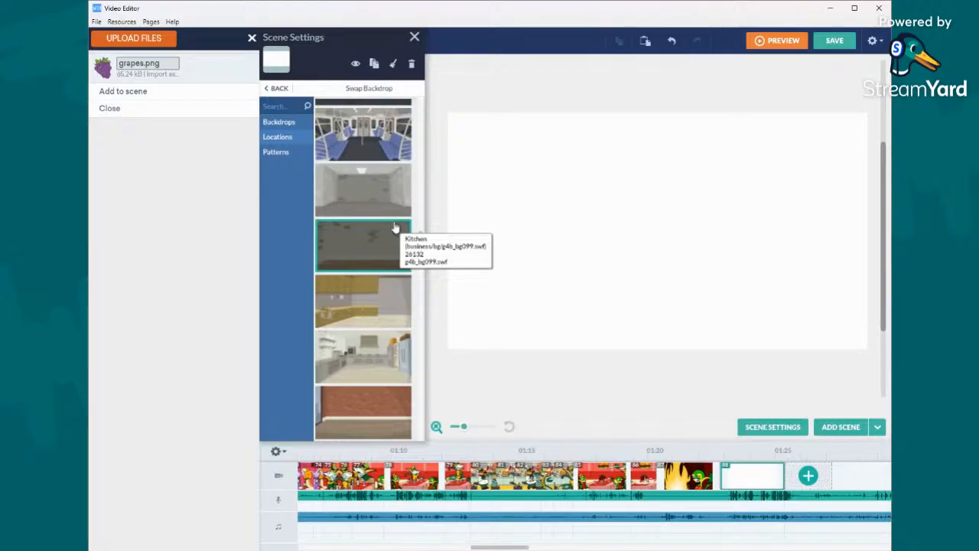
scroll(396, 226, "down", 3)
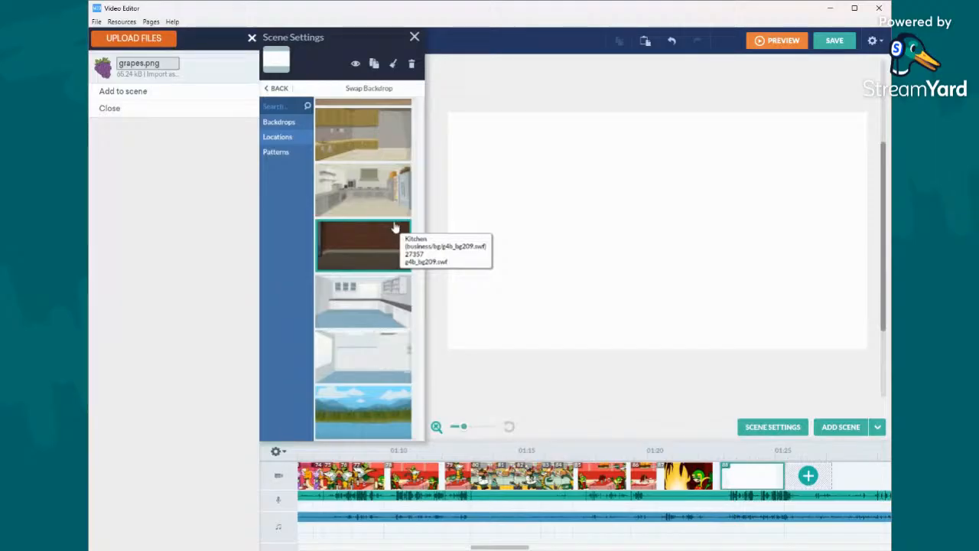
scroll(396, 227, "down", 3)
scroll(396, 228, "down", 3)
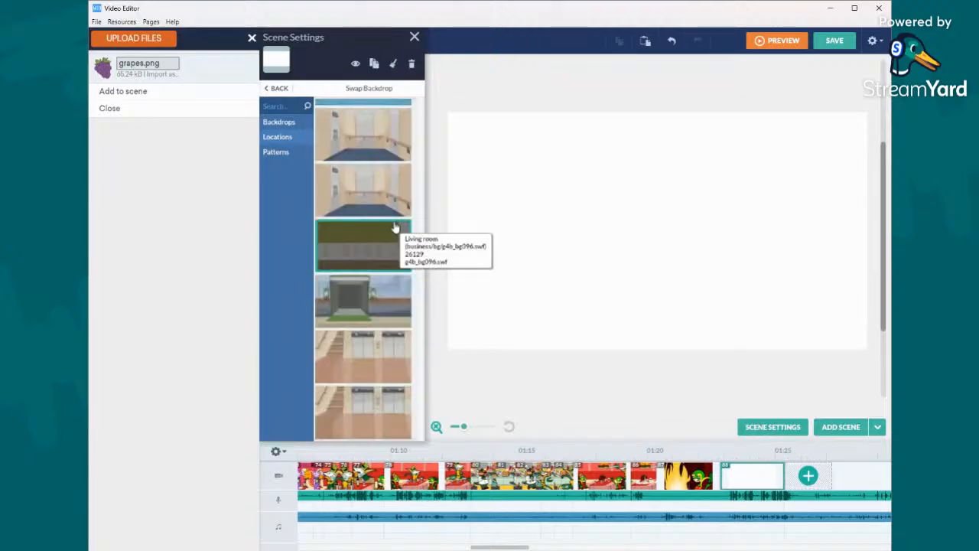
scroll(395, 228, "down", 3)
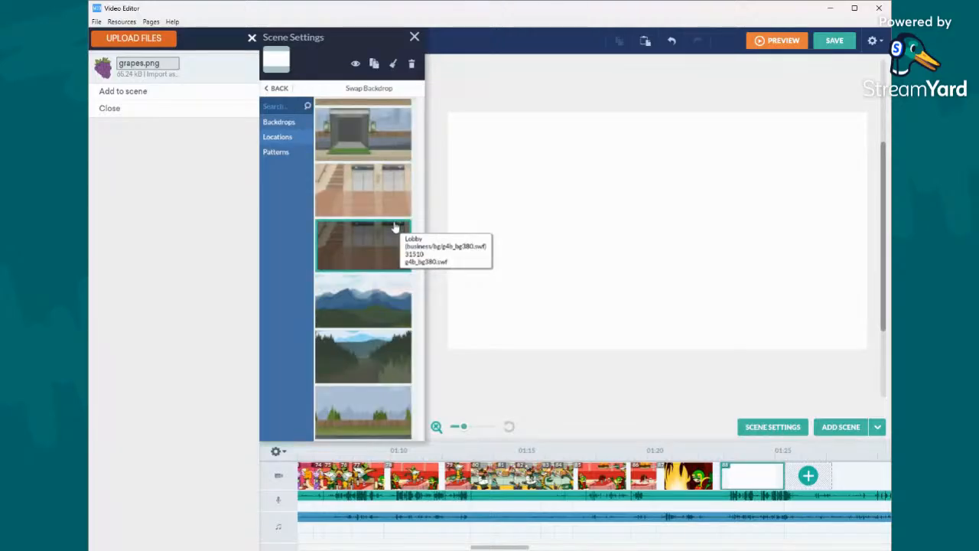
scroll(396, 227, "down", 3)
scroll(395, 227, "down", 3)
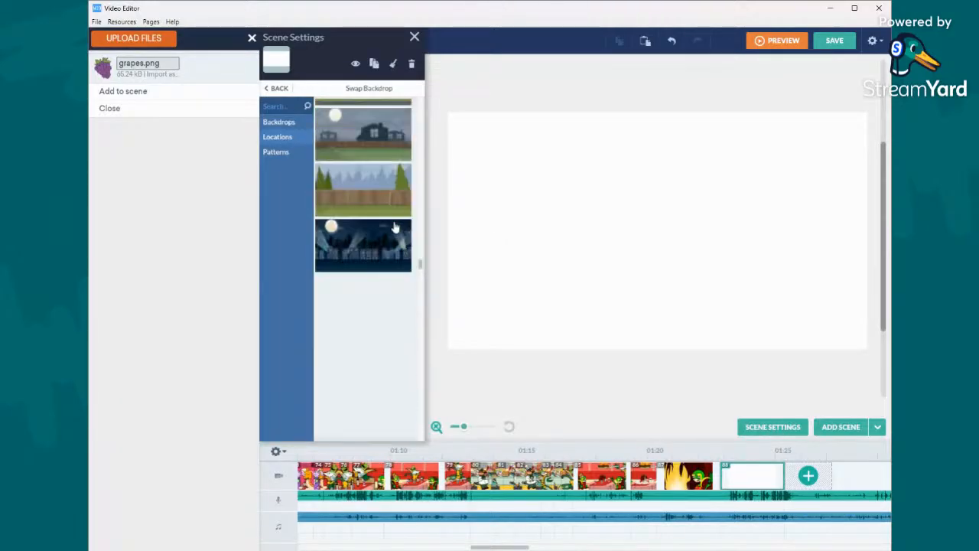
scroll(396, 227, "down", 3)
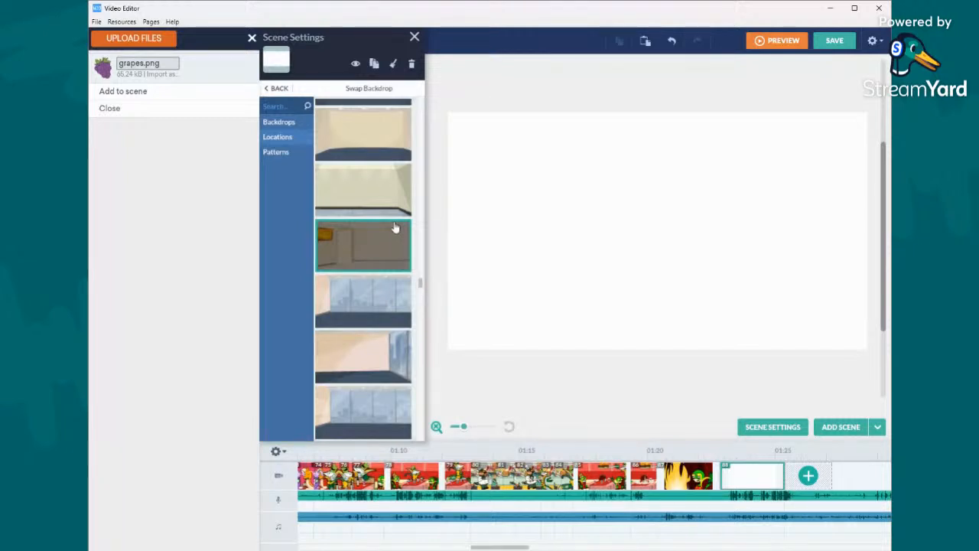
scroll(392, 261, "down", 5)
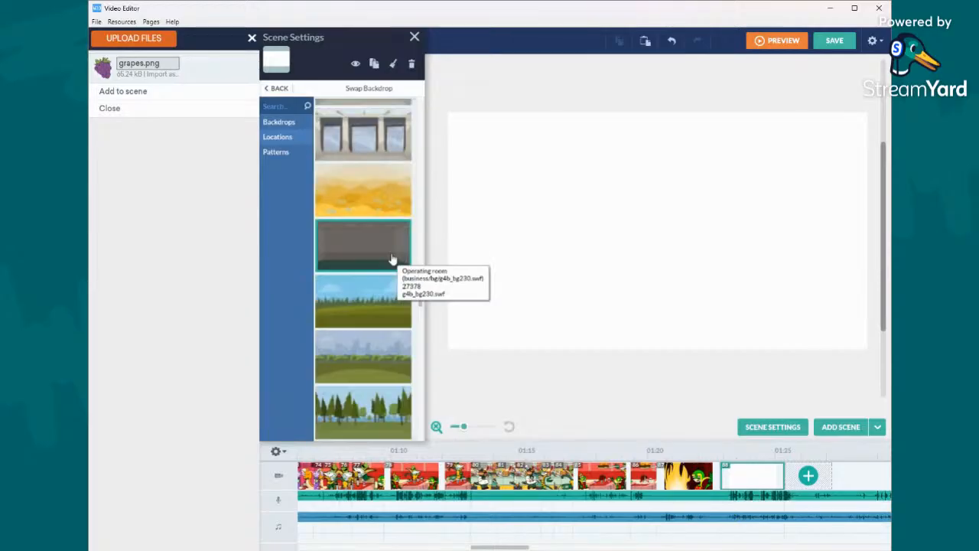
scroll(392, 260, "down", 3)
scroll(391, 260, "up", 3)
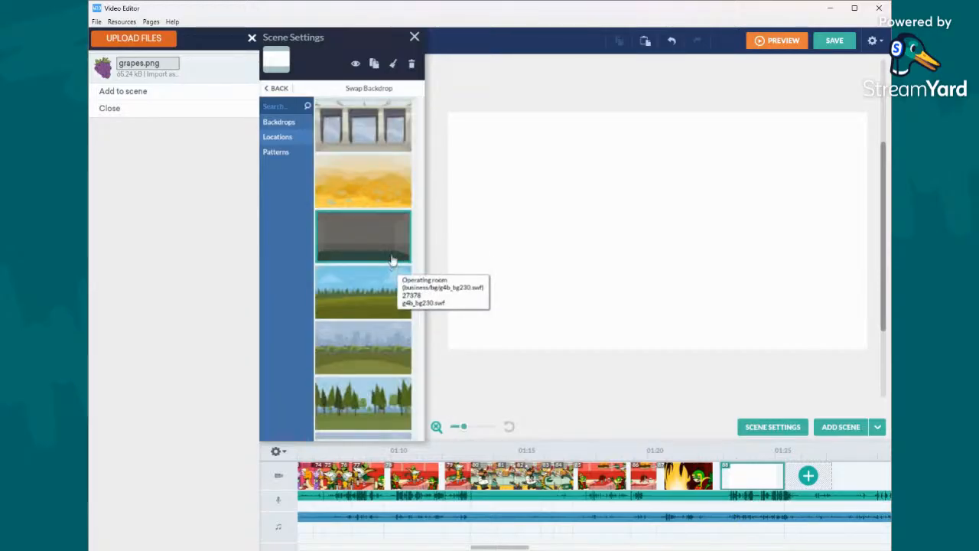
left_click(391, 260)
left_click(590, 264)
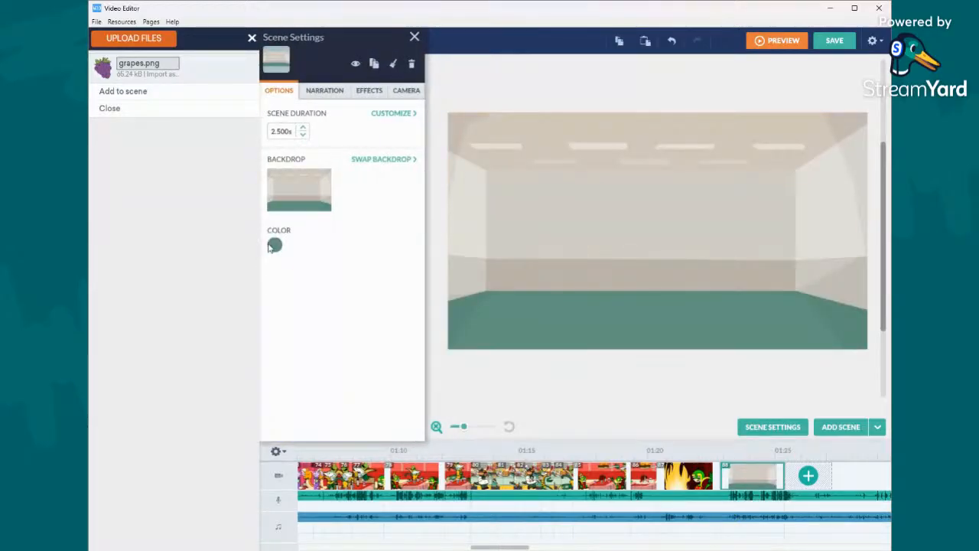
- Try coral red for the operating room's floor, set its color to orange instead, and close the scene settings
left_click(275, 245)
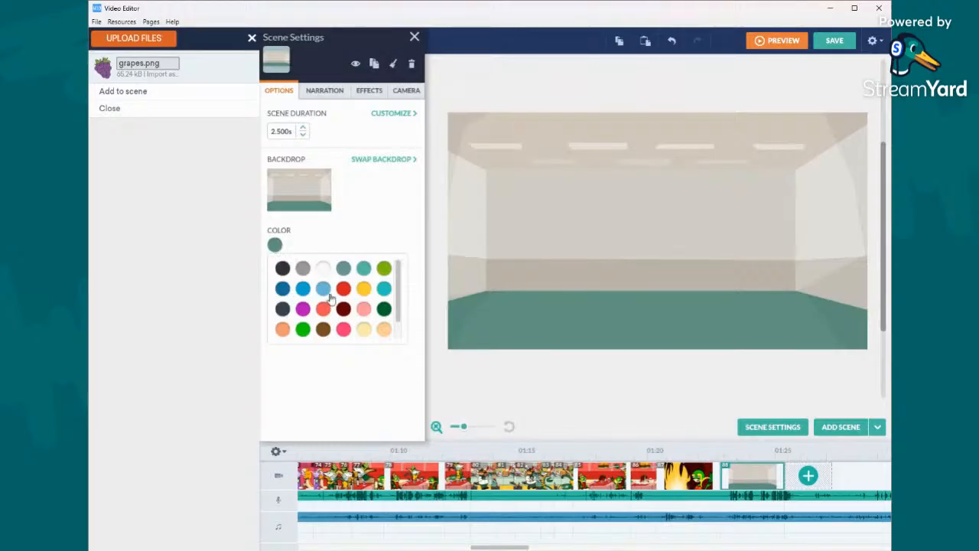
left_click(322, 308)
scroll(323, 310, "down", 1)
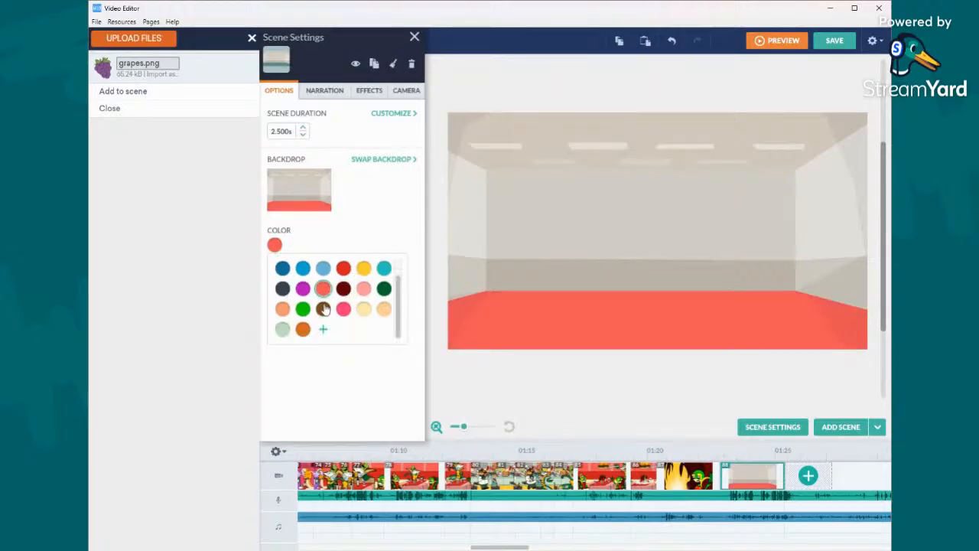
left_click(302, 331)
left_click(498, 275)
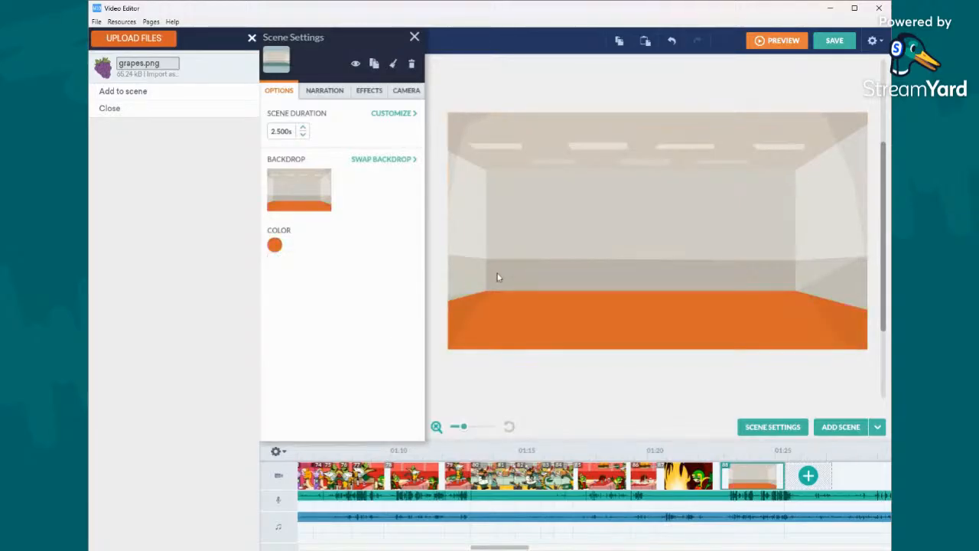
left_click(437, 215)
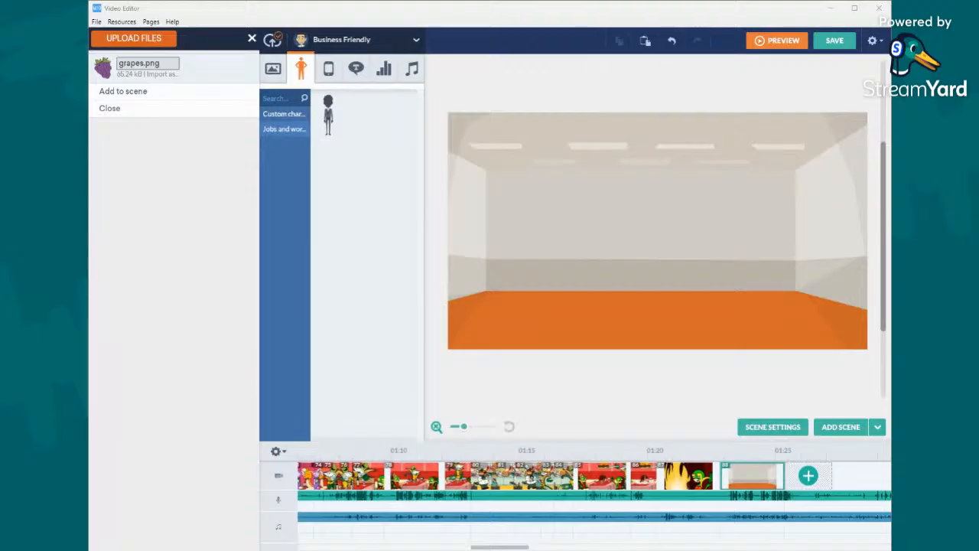
- Swap the scene's backdrop for the grey room with an orange floor and a recessed back wall
left_click(604, 104)
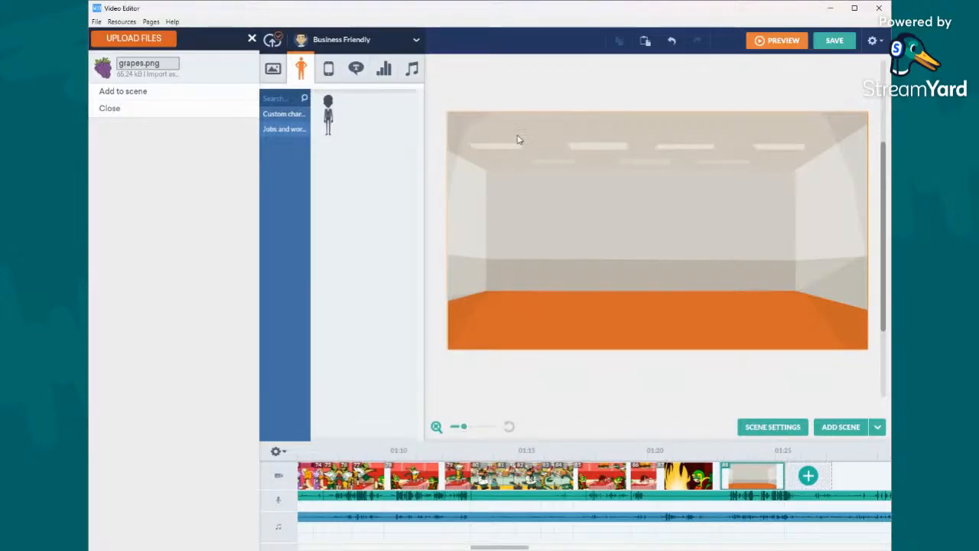
left_click(273, 70)
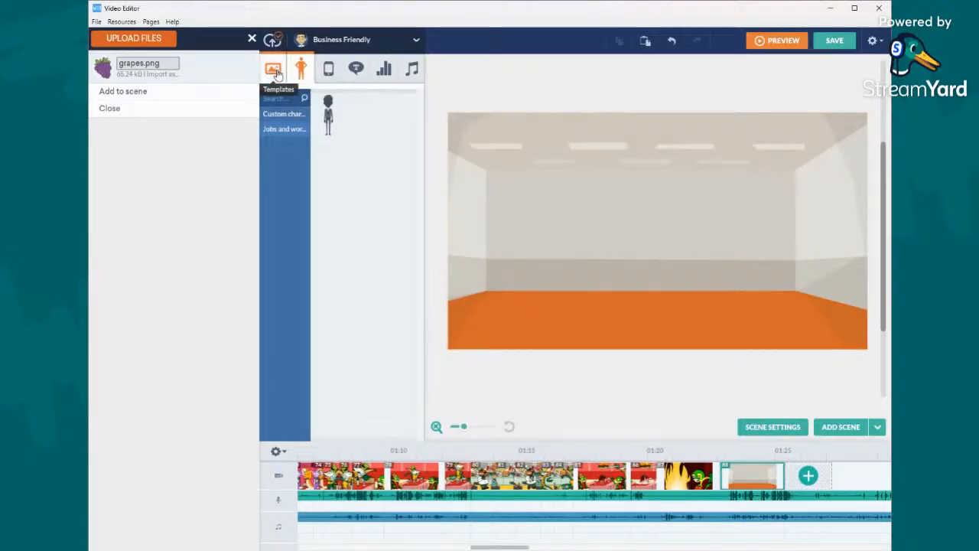
left_click(524, 170)
left_click(410, 162)
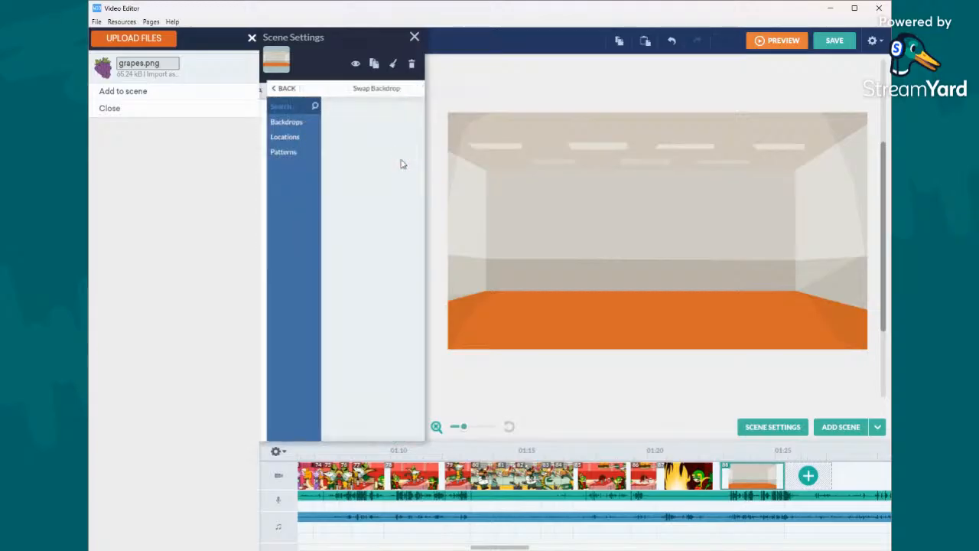
scroll(341, 170, "down", 5)
scroll(340, 170, "down", 10)
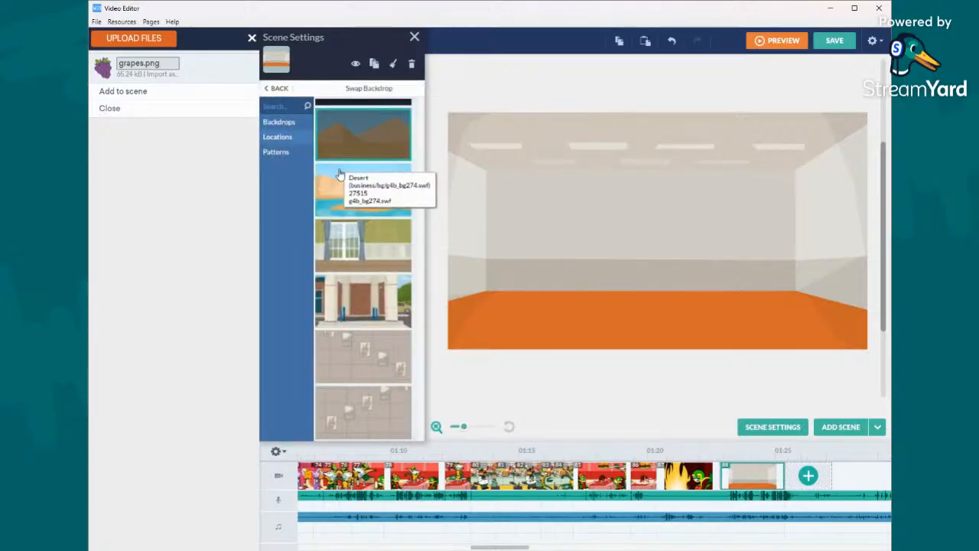
scroll(344, 176, "down", 4)
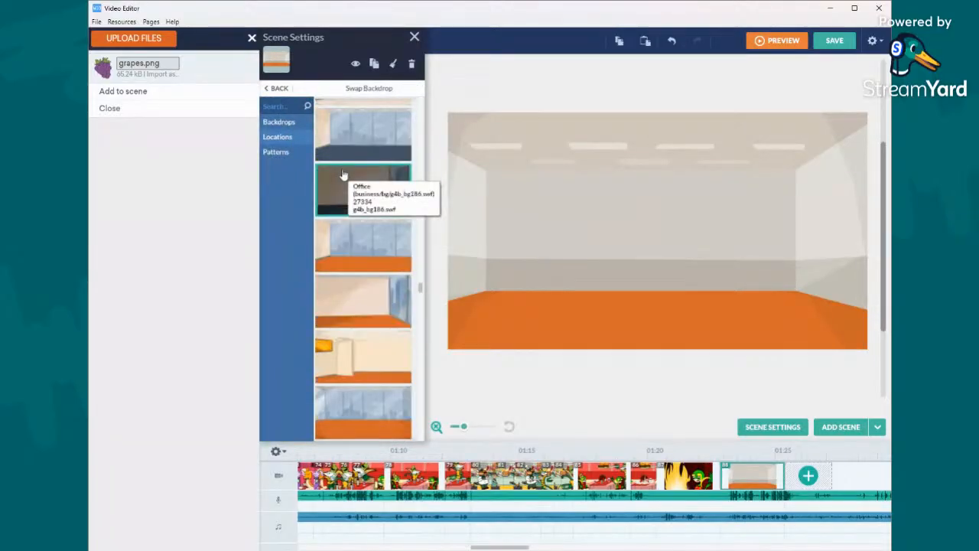
scroll(344, 172, "down", 5)
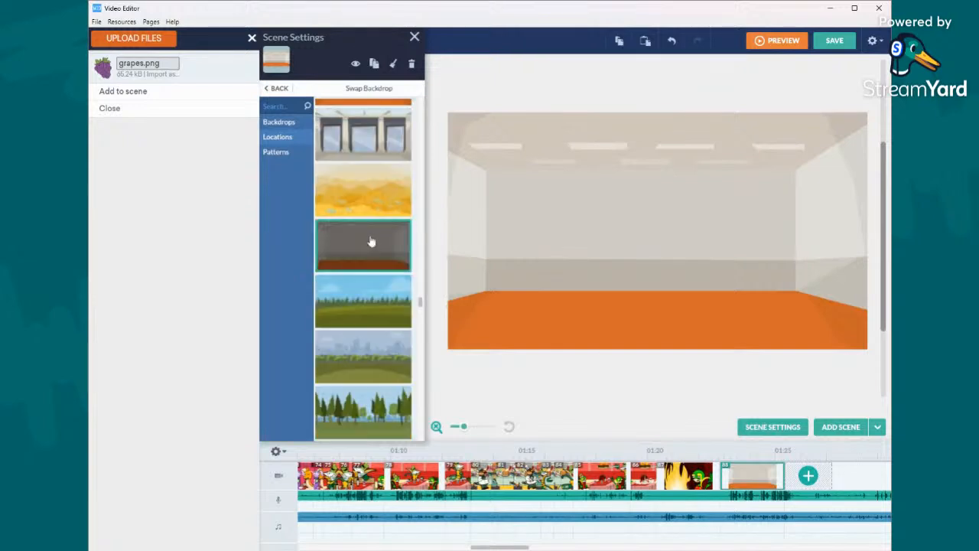
scroll(382, 254, "down", 6)
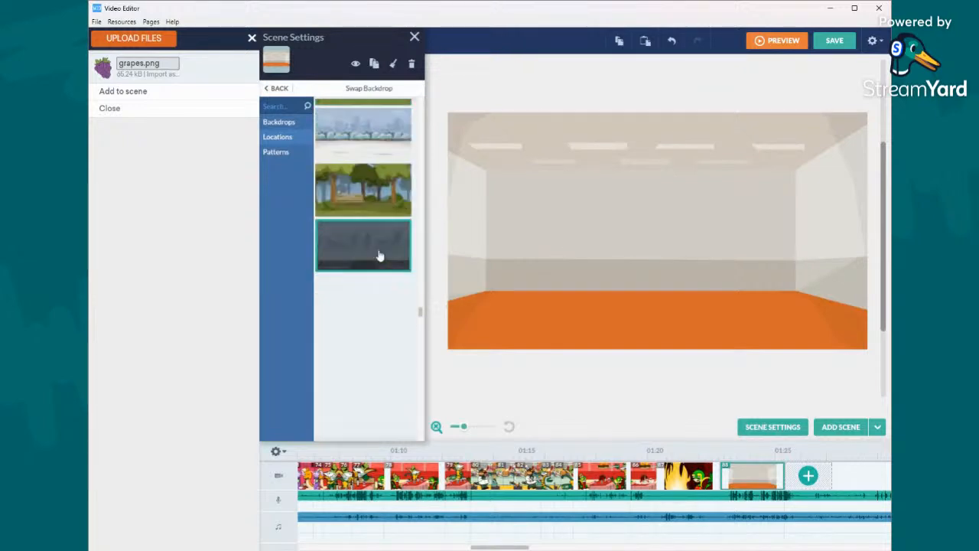
scroll(379, 256, "down", 5)
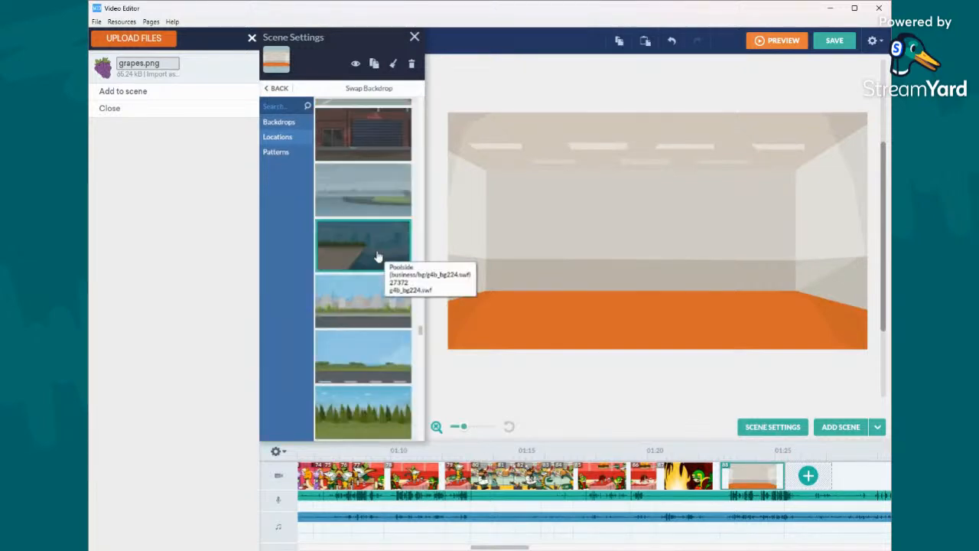
scroll(378, 256, "down", 6)
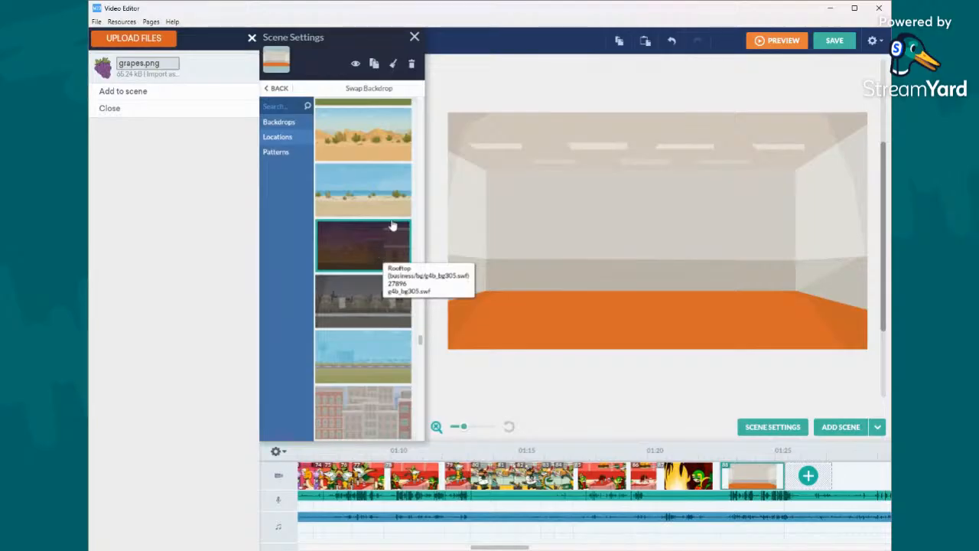
scroll(392, 224, "up", 3)
left_click(390, 346)
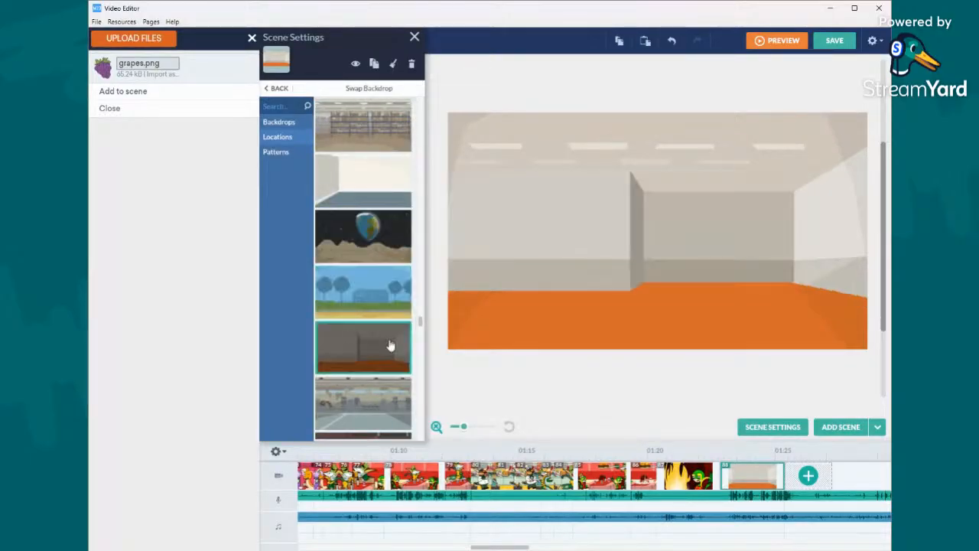
scroll(391, 335, "down", 6)
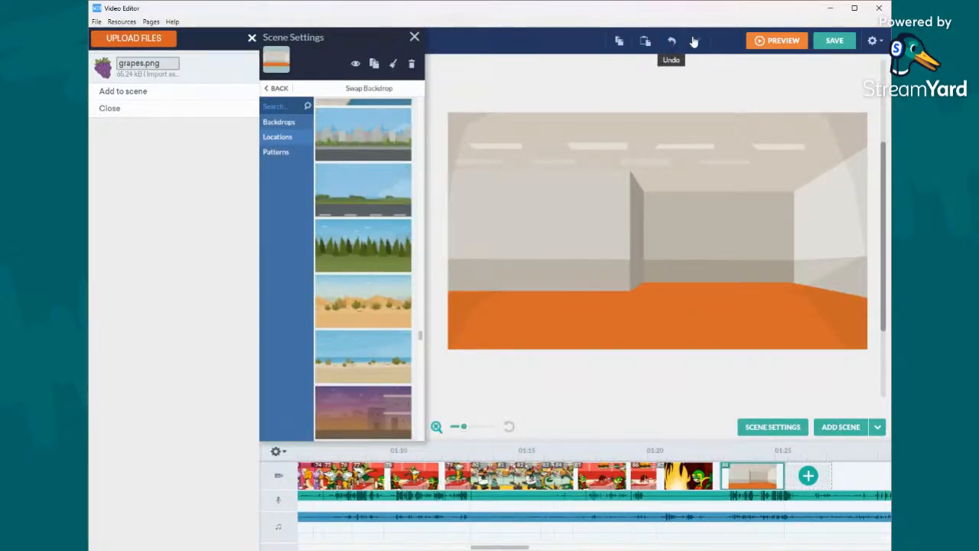
left_click(690, 42)
left_click(695, 40)
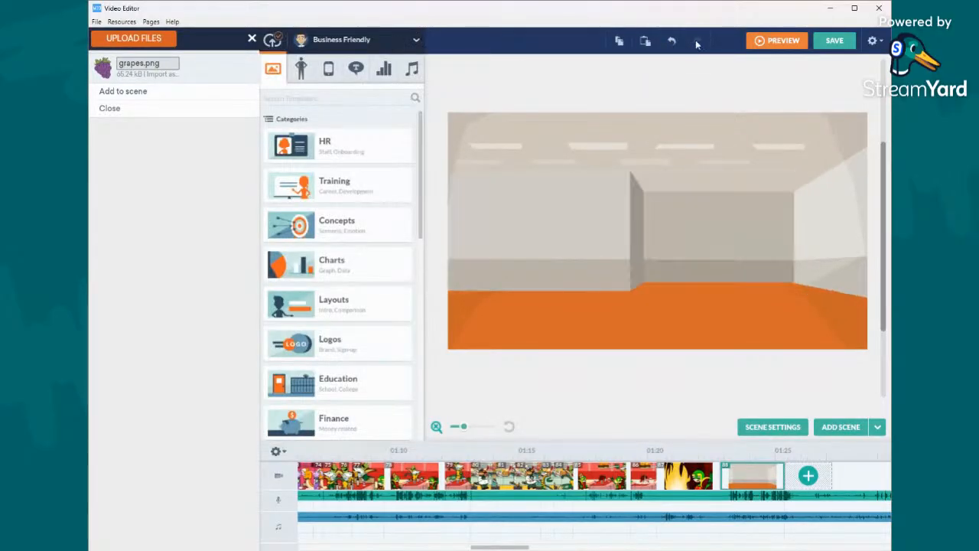
- Browse the location backdrops, try the plain orange and blue rooms, and set the Banquet hall as the scene's backdrop
left_click(632, 136)
left_click(390, 161)
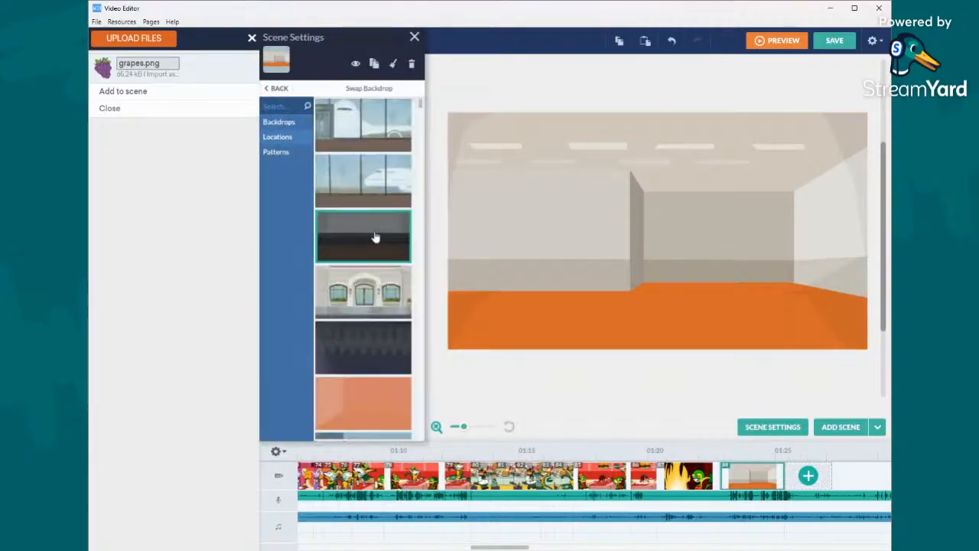
scroll(360, 195, "down", 15)
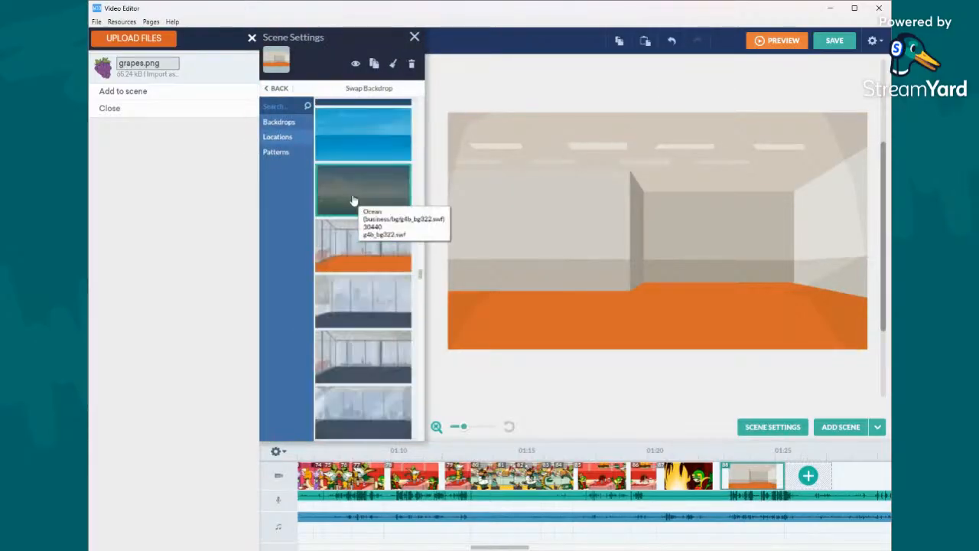
scroll(362, 187, "down", 10)
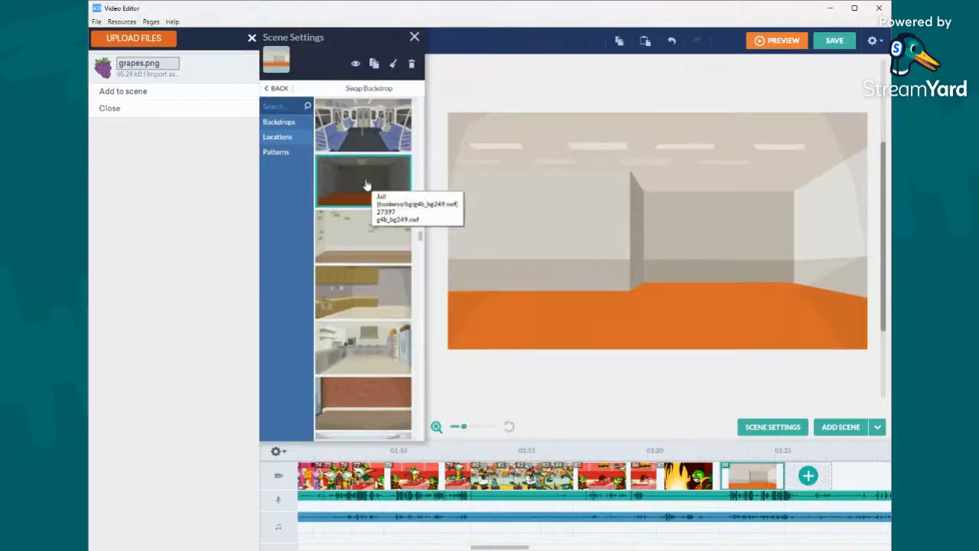
scroll(367, 182, "down", 10)
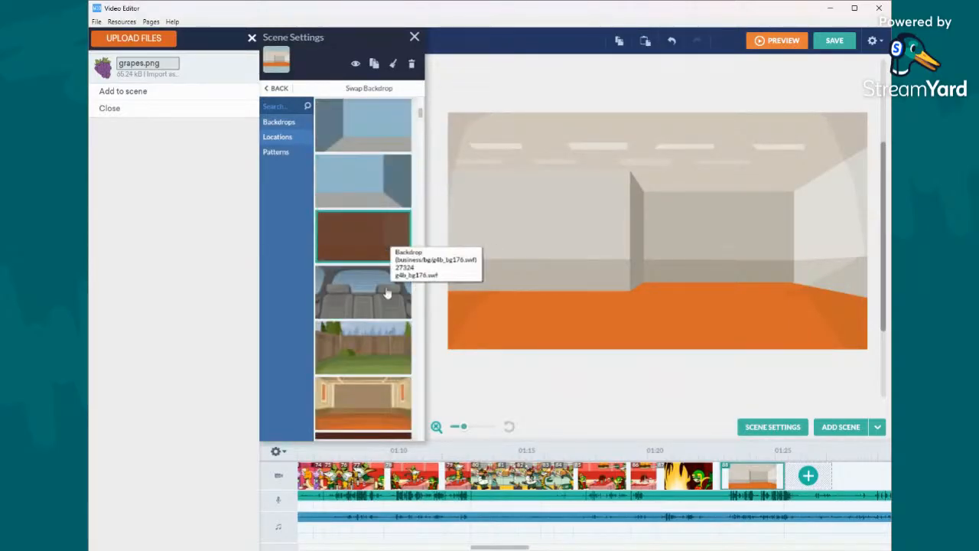
left_click(397, 406)
left_click(375, 246)
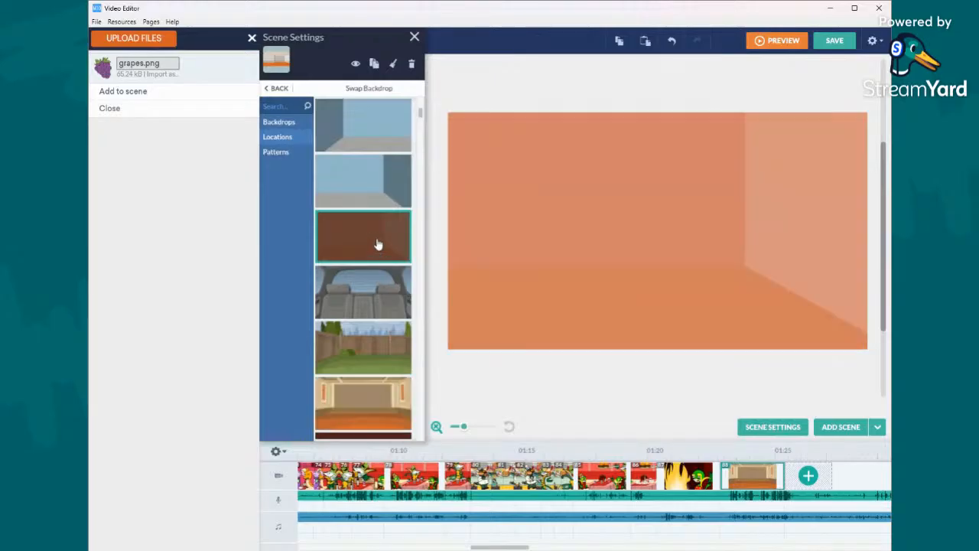
left_click(393, 189)
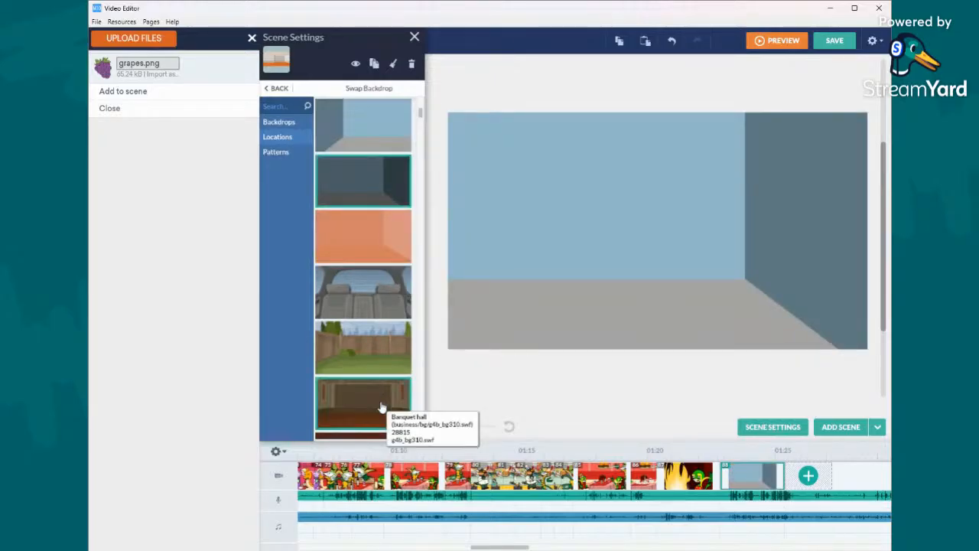
left_click(381, 406)
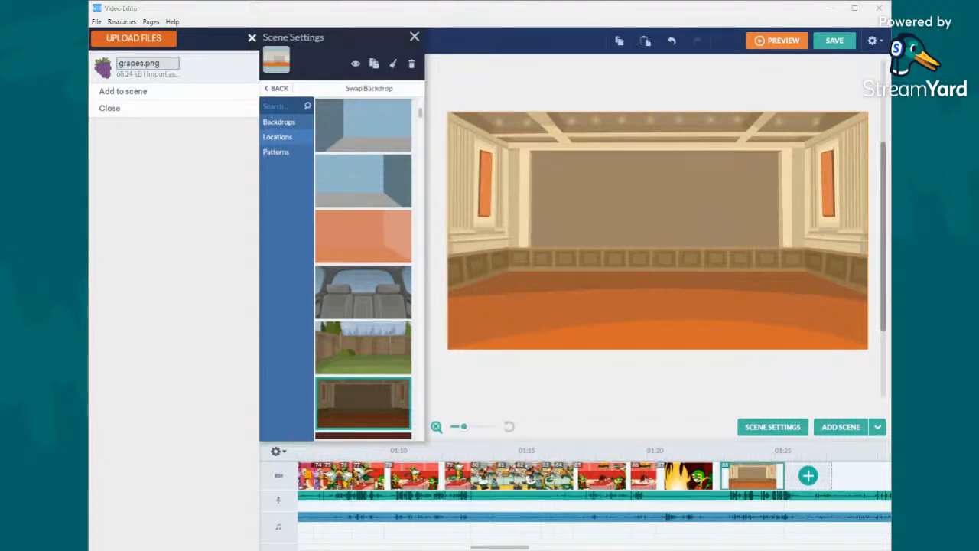
left_click(542, 90)
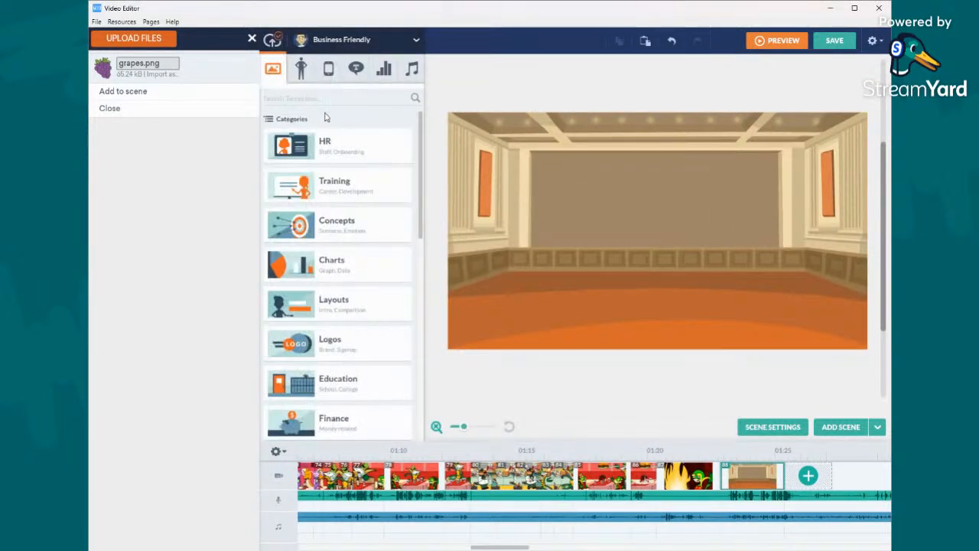
- Switch the asset library to searching all themes and search the props for BUST
left_click(346, 41)
left_click(346, 236)
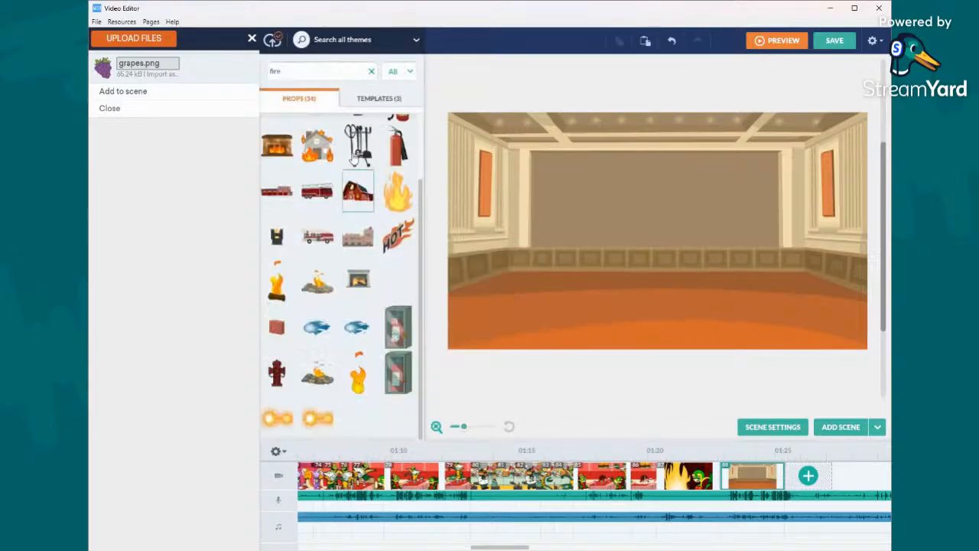
left_click(358, 71)
type("BUST")
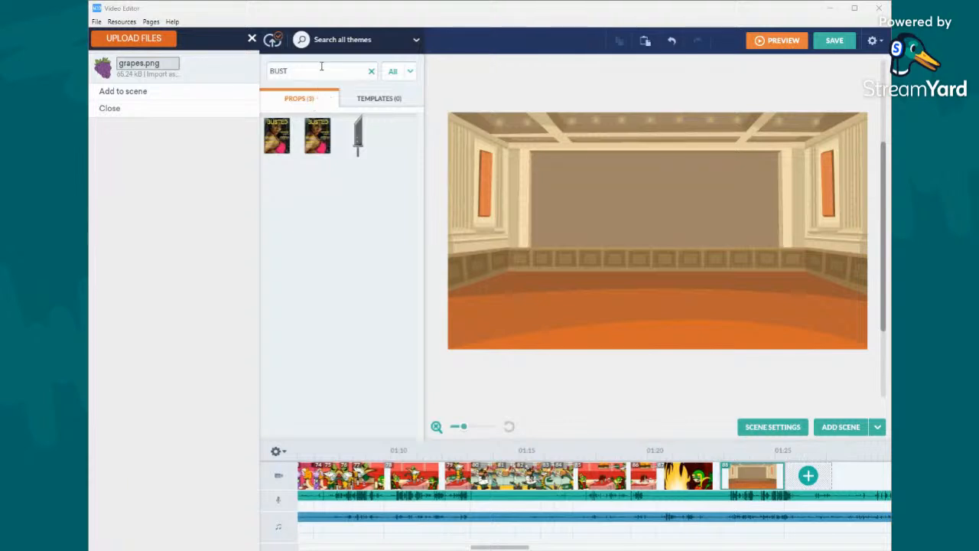
- Search the props for STATUE and place the white classical bust in front of the orange panel on the hall's right-hand wall
type("STATURE-")
key("BackSpace")
key("BackSpace")
key("BackSpace")
key("BackSpace")
key("BackSpace")
key("BackSpace")
key("BackSpace")
key("BackSpace")
key("BackSpace")
key("BackSpace")
key("BackSpace")
key("BackSpace")
type("STATUE")
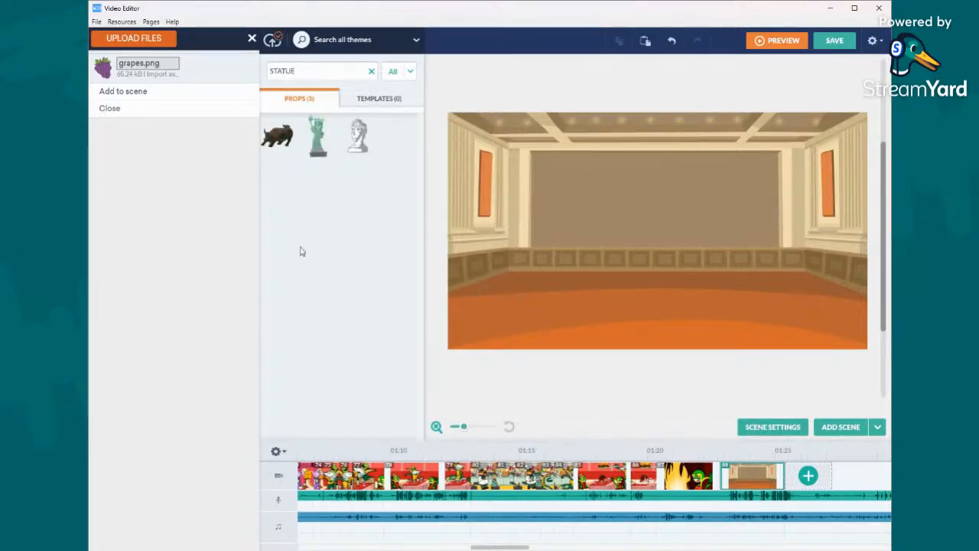
left_click_drag(364, 152, 840, 186)
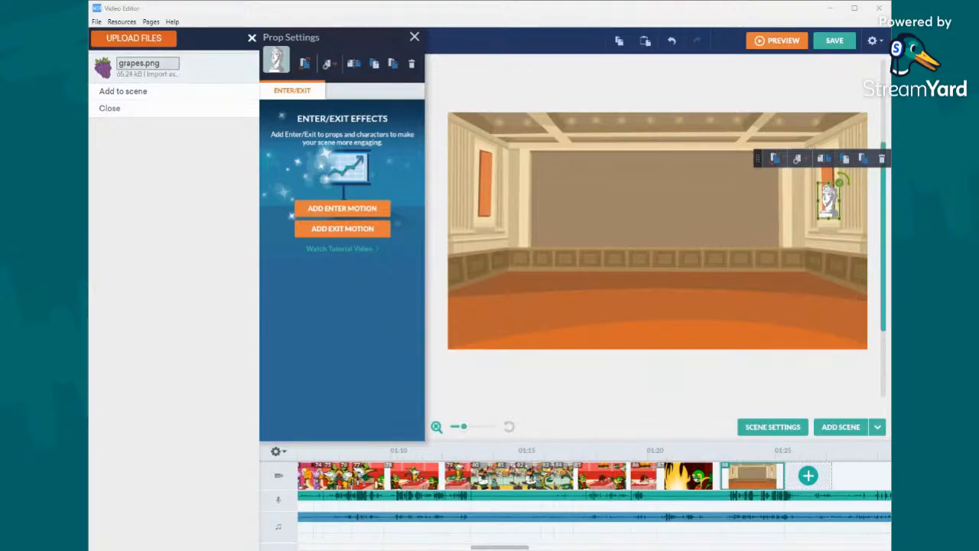
left_click(453, 71)
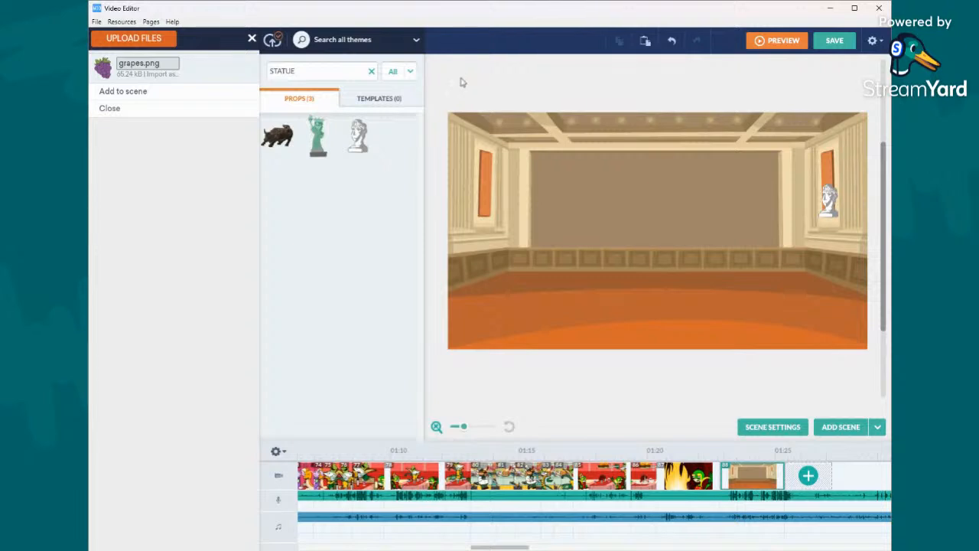
- Search the props for MAT, and try the angled purple mat on the hall floor before deleting it
left_click(342, 71)
type("MAT")
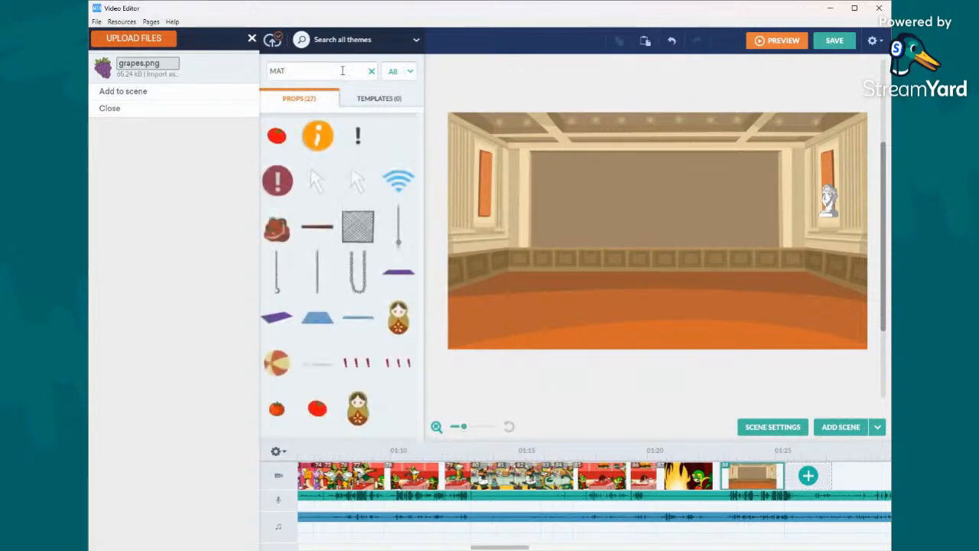
left_click_drag(277, 317, 619, 339)
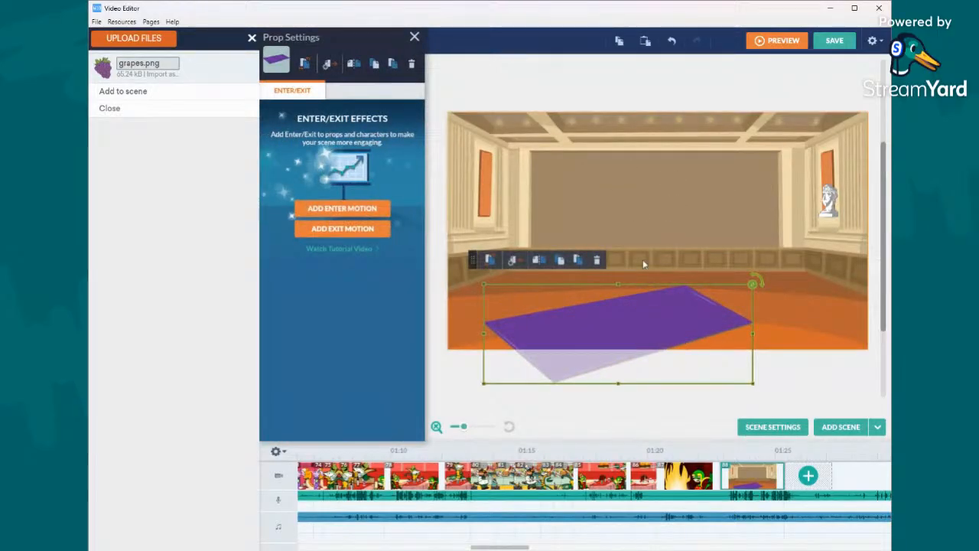
left_click(596, 261)
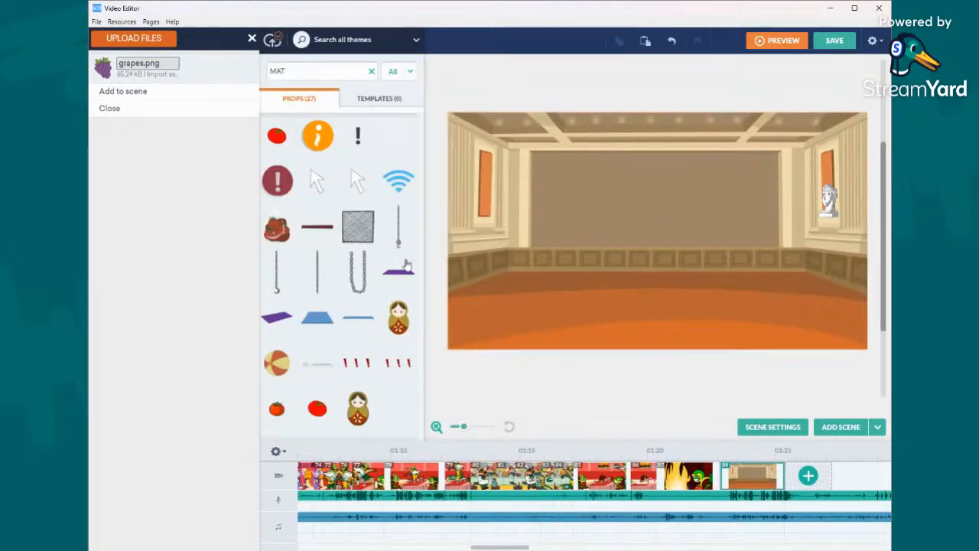
- Search the props for CARPE and for WOOD, and place the flat wooden board near the hall's back wall
double_click(341, 75)
type("CARPE")
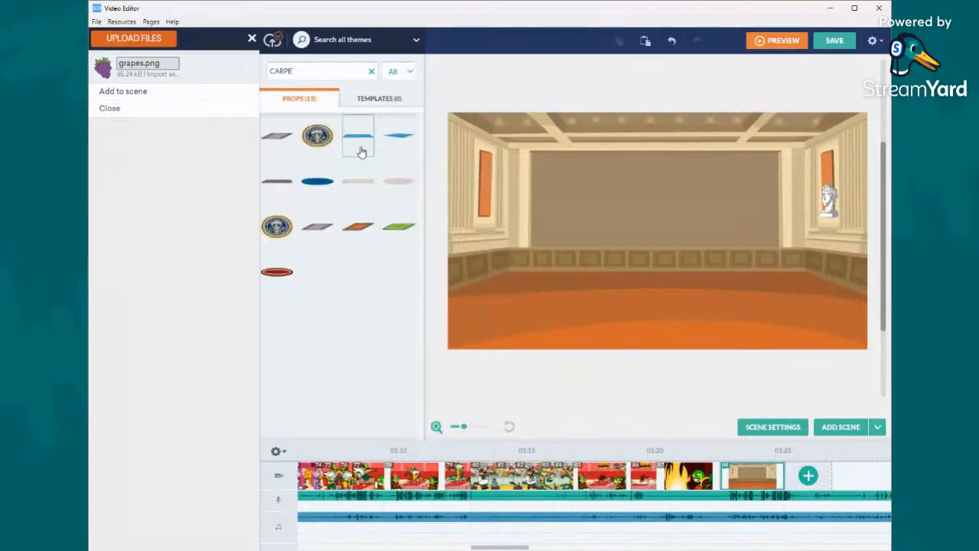
key("ctrl+a")
type("WOOD")
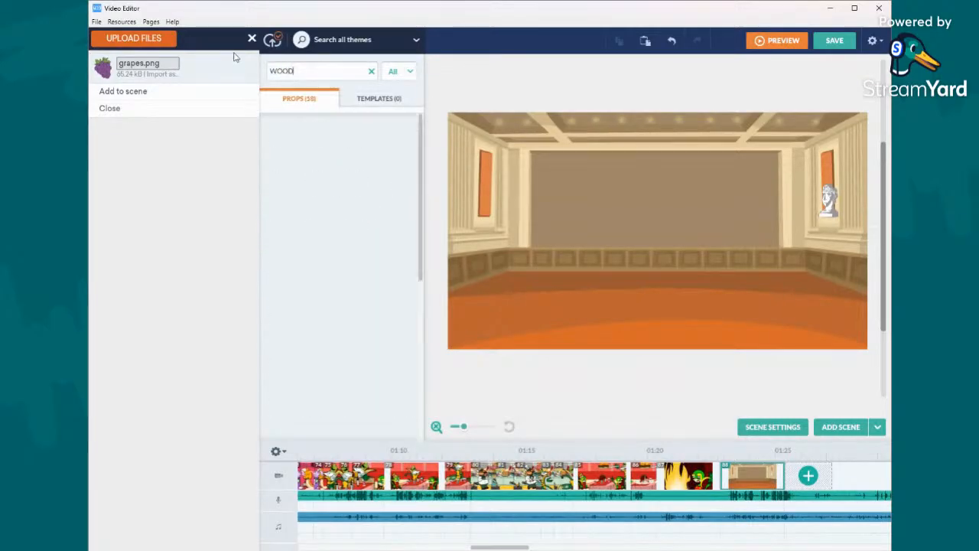
left_click_drag(356, 184, 645, 244)
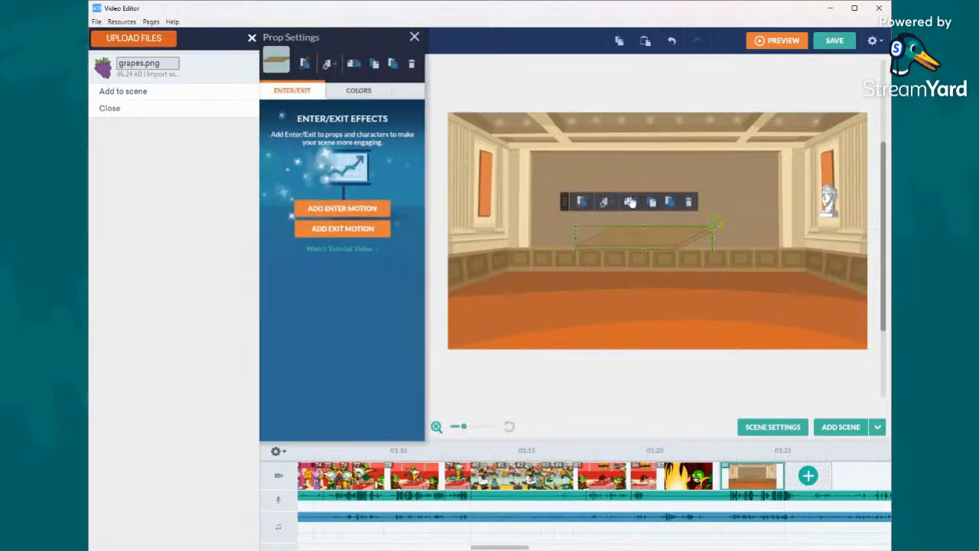
- Enlarge and tilt the wooden board, and position it across the foreground so it covers most of the hall floor
left_click_drag(713, 226, 634, 295)
left_click_drag(711, 262, 791, 234)
left_click_drag(711, 259, 813, 223)
left_click_drag(739, 282, 732, 291)
- Recolor the wooden board with the light peach-tan swatch and deselect it
left_click(340, 91)
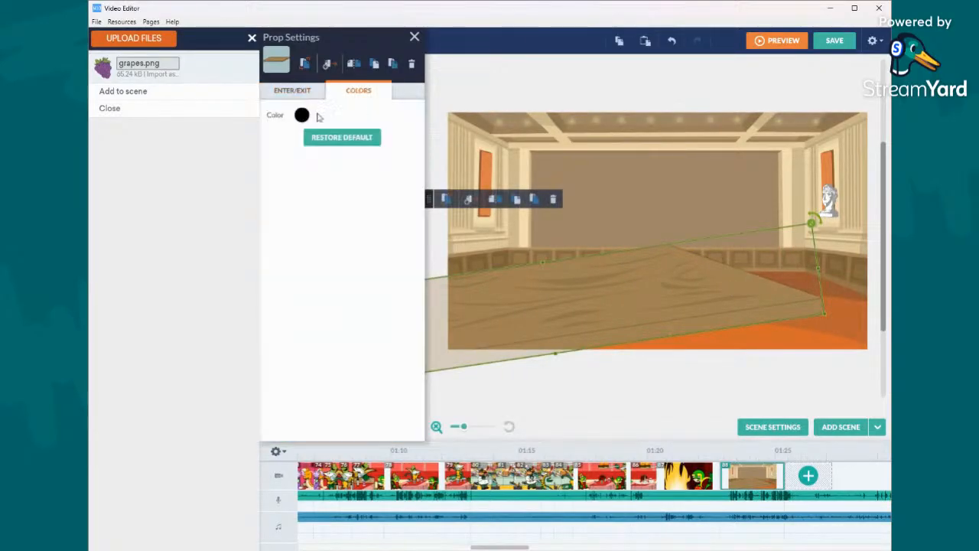
left_click(302, 115)
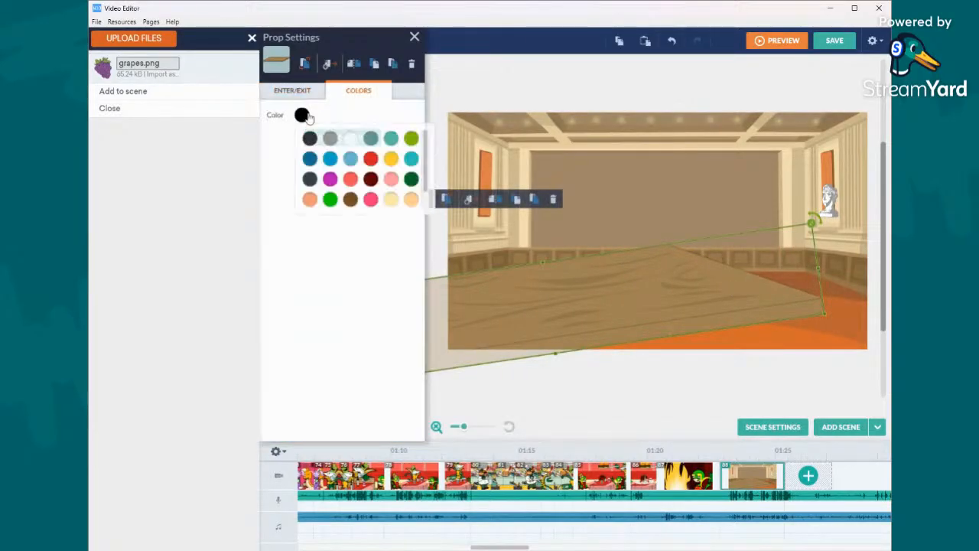
left_click(410, 199)
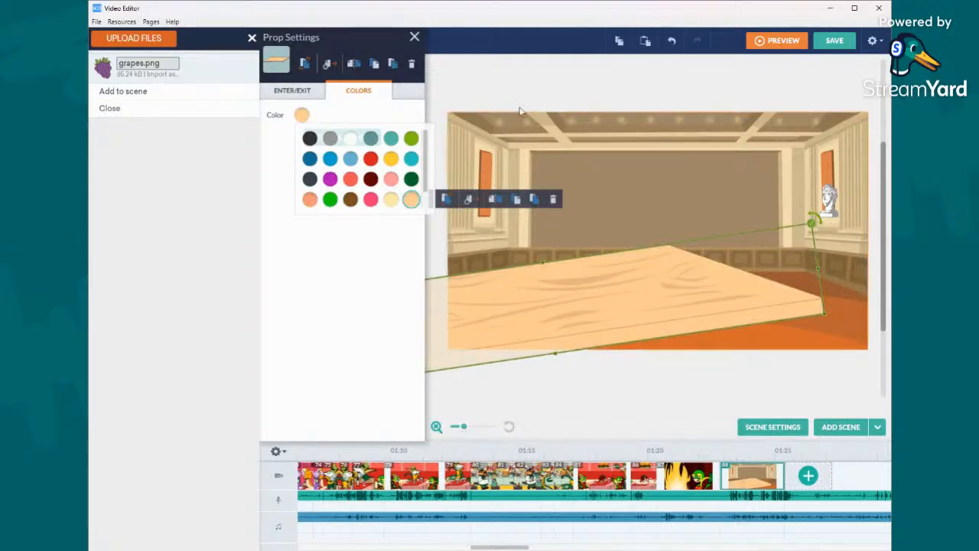
left_click(570, 104)
- Browse the WOOD props, place the wooden wall in the hall above the large board, and level the board's tilt
left_click(336, 71)
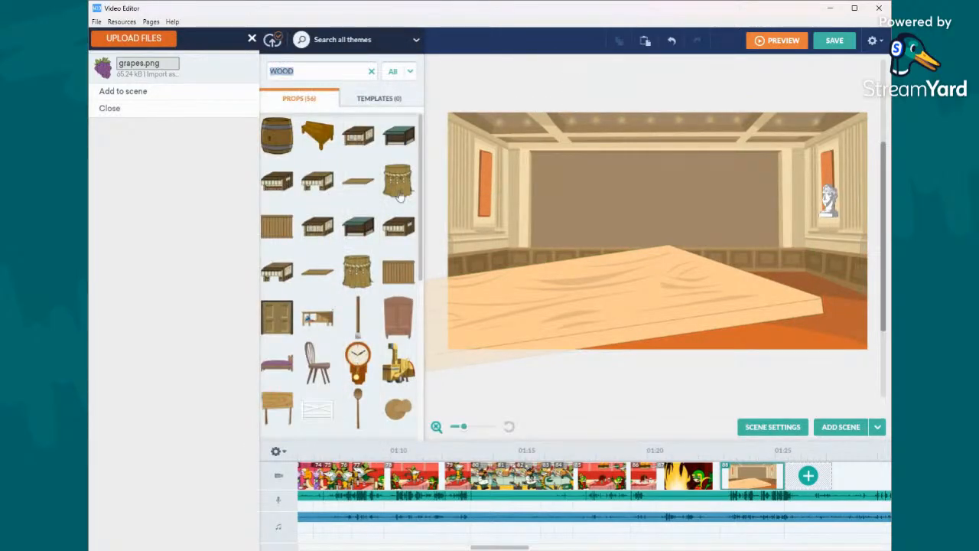
scroll(378, 223, "down", 5)
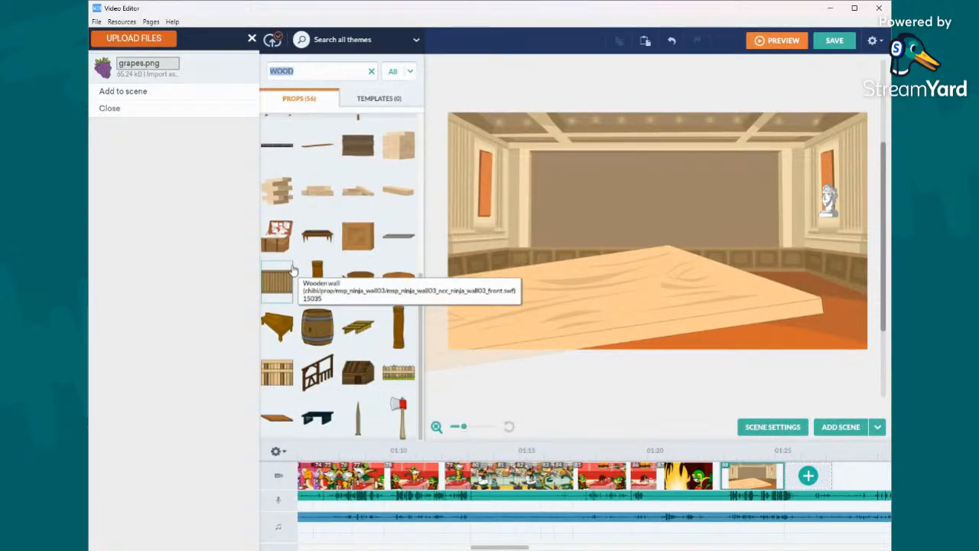
scroll(291, 271, "down", 6)
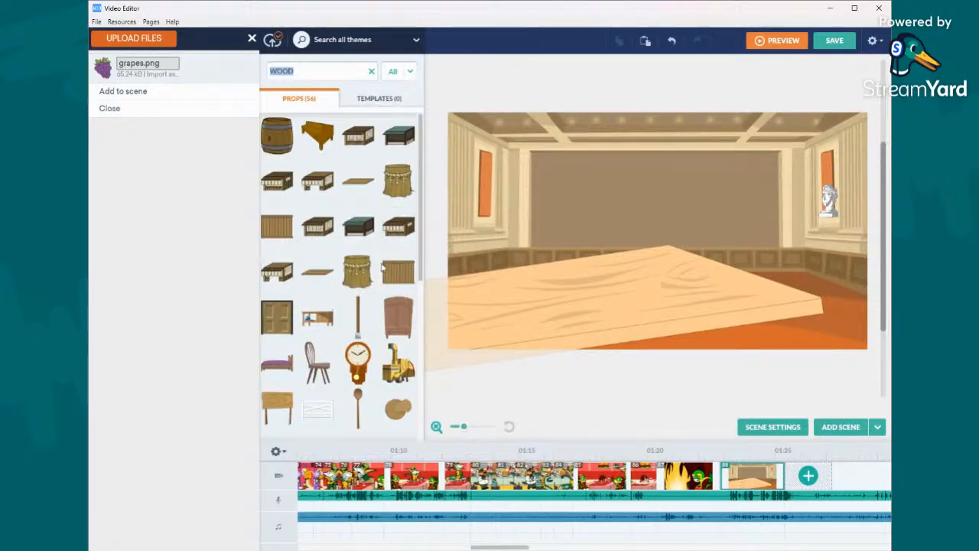
left_click_drag(383, 266, 654, 259)
left_click_drag(790, 161, 830, 258)
left_click_drag(799, 341, 805, 314)
left_click_drag(707, 264, 697, 202)
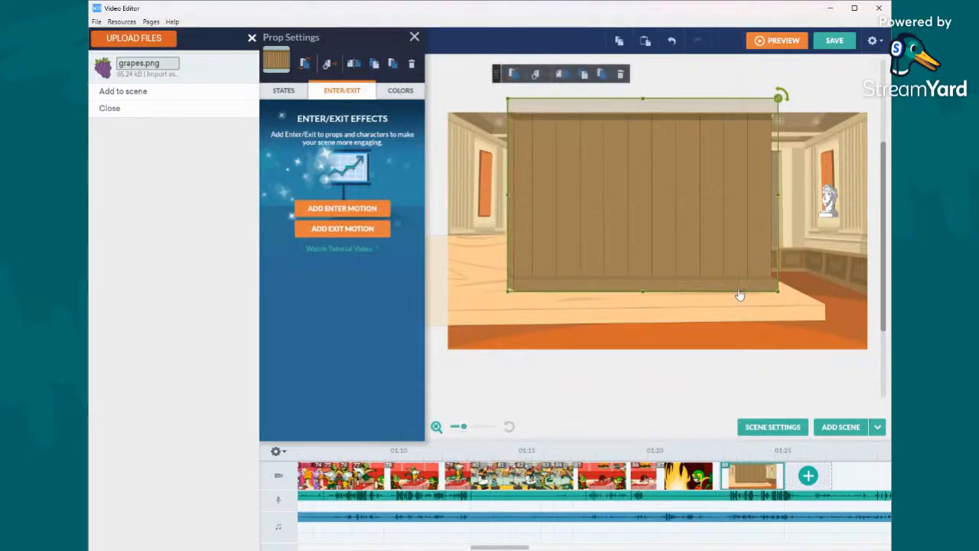
- Shrink the wooden wall and stand it near the right end of the board
left_click_drag(777, 290, 732, 258)
left_click_drag(669, 219, 695, 247)
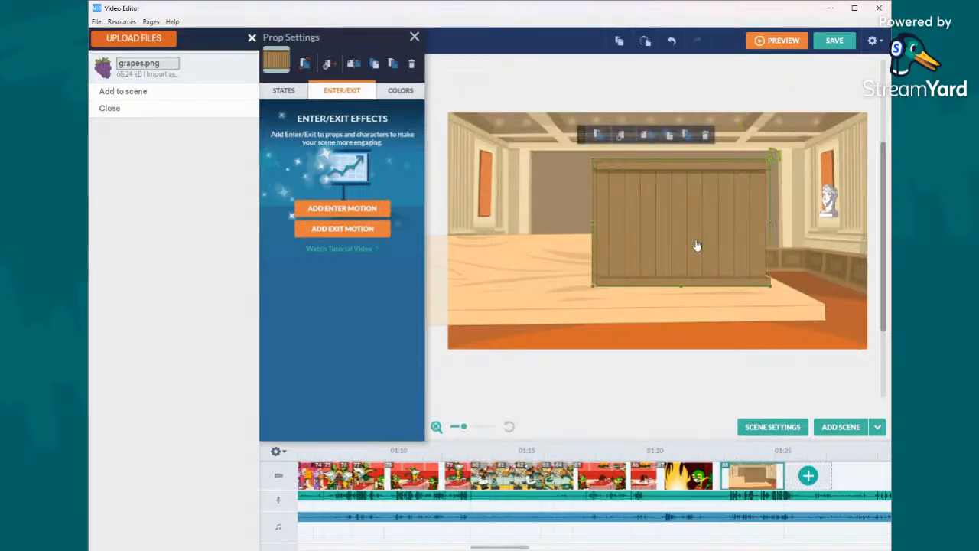
left_click_drag(770, 285, 745, 260)
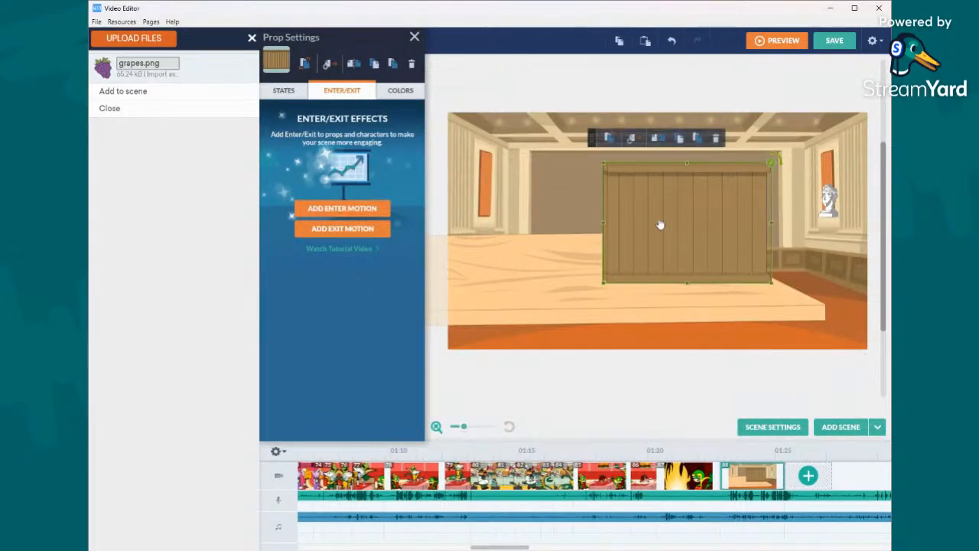
- Try the salmon swatch on the wooden wall, and recolor it with the bright red one
left_click(392, 94)
left_click(302, 115)
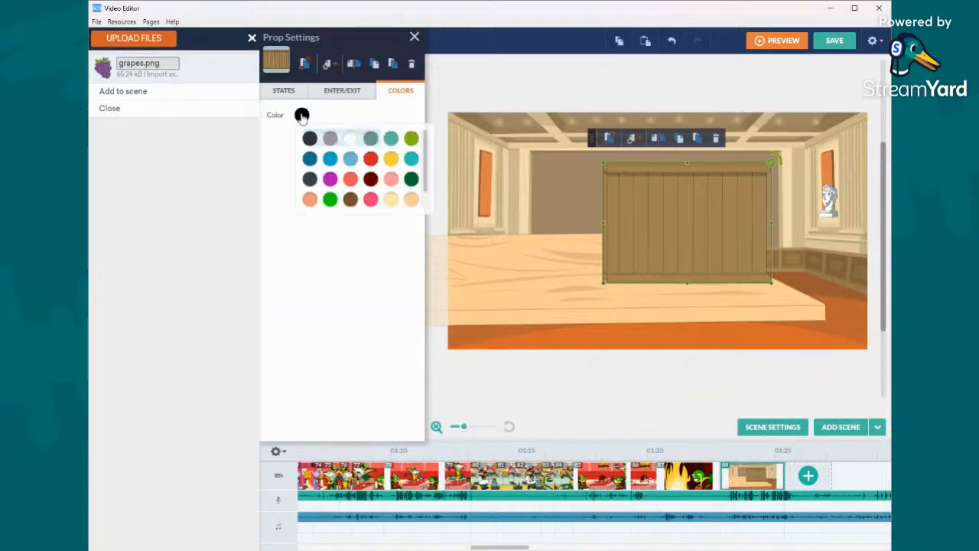
left_click(309, 199)
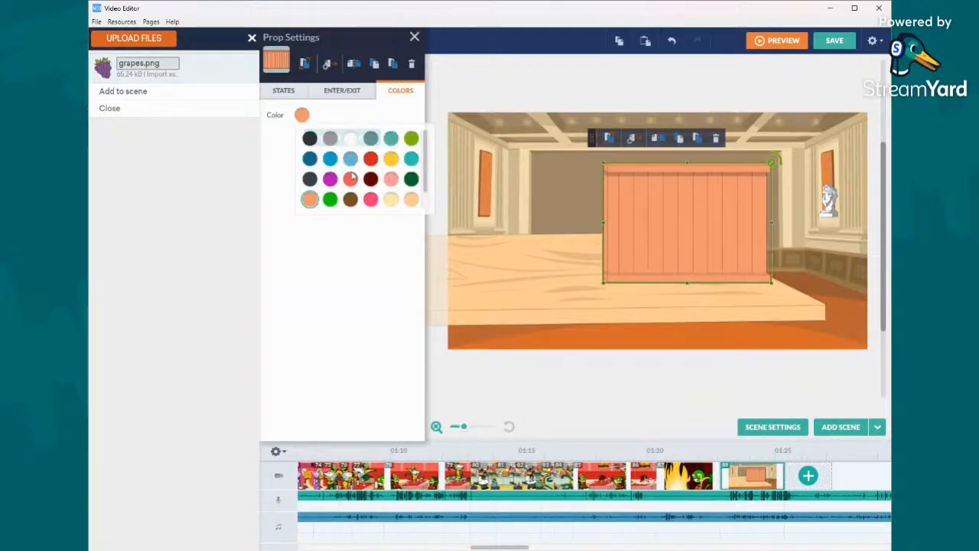
left_click(370, 159)
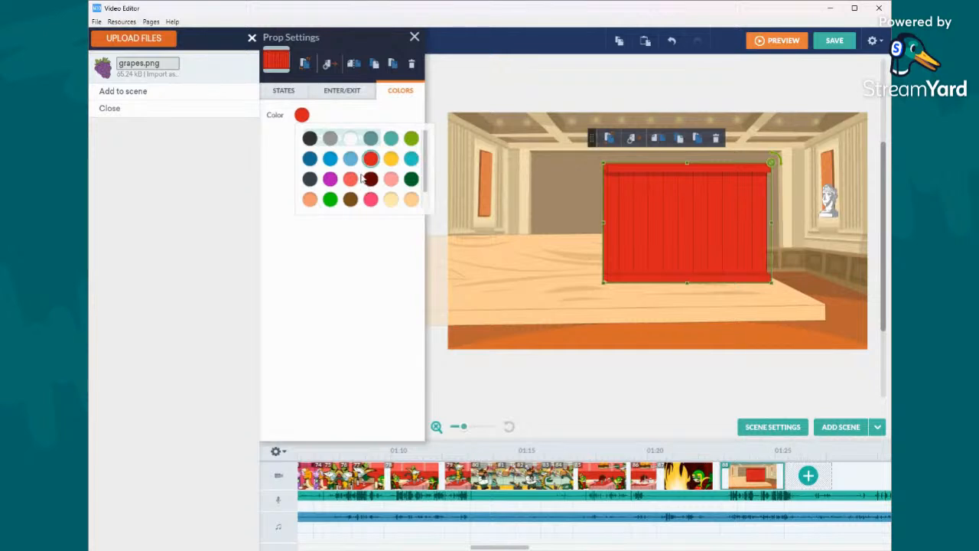
- Shrink the red wall and duplicate it so two panels join at the board's left end and one stands near its right end
left_click_drag(771, 166, 732, 234)
left_click(619, 41)
left_click(645, 41)
left_click_drag(667, 255, 535, 260)
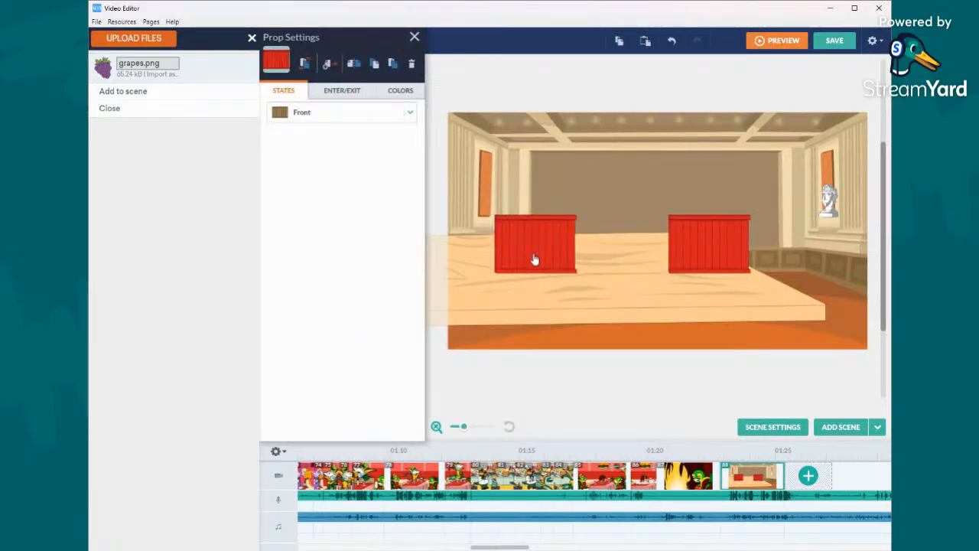
left_click(717, 253, "shift")
left_click_drag(717, 253, 474, 262)
left_click(645, 40)
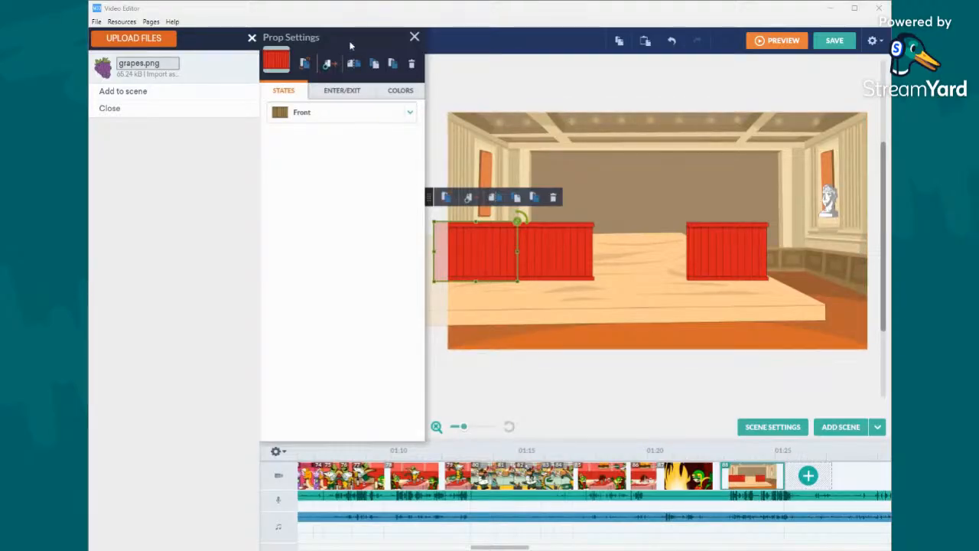
- Search the props for WALL, and fit the brick wall block directly on top of the single red panel
left_click(416, 38)
left_click(342, 72)
type("WALL")
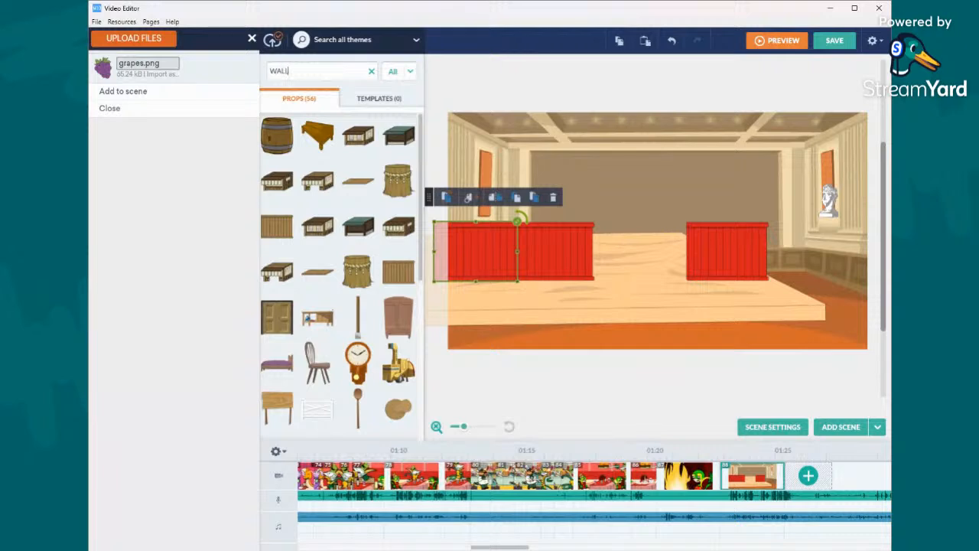
scroll(375, 250, "down", 5)
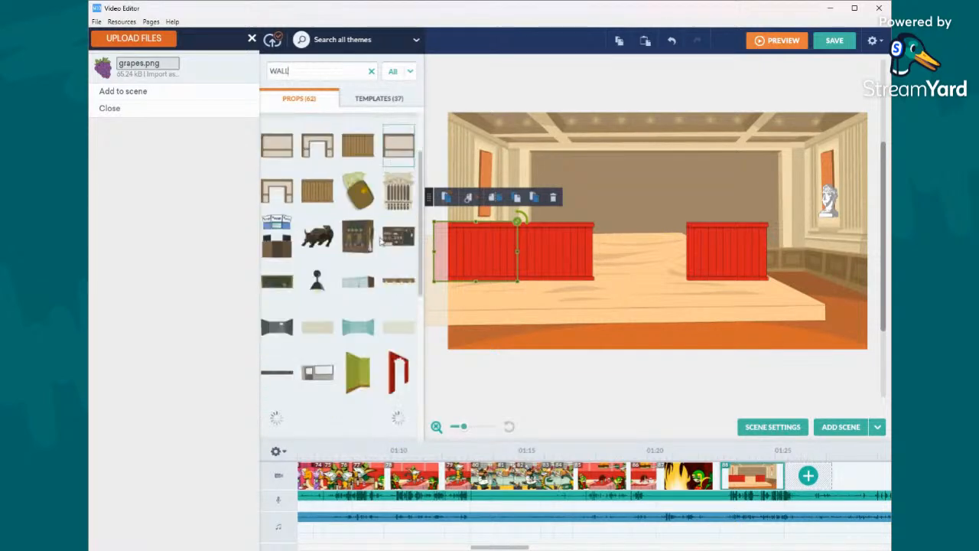
left_click_drag(318, 191, 783, 182)
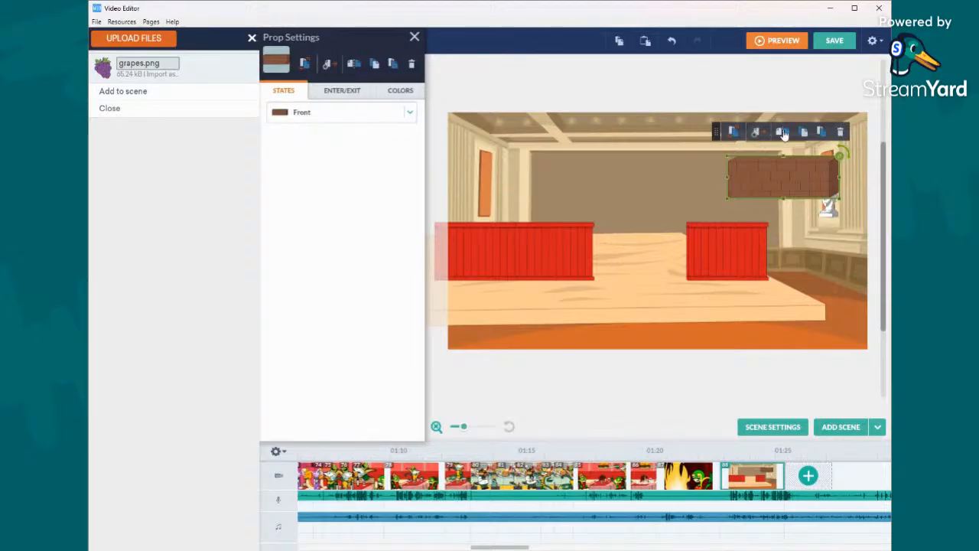
left_click_drag(780, 181, 719, 212)
left_click_drag(784, 188, 759, 211)
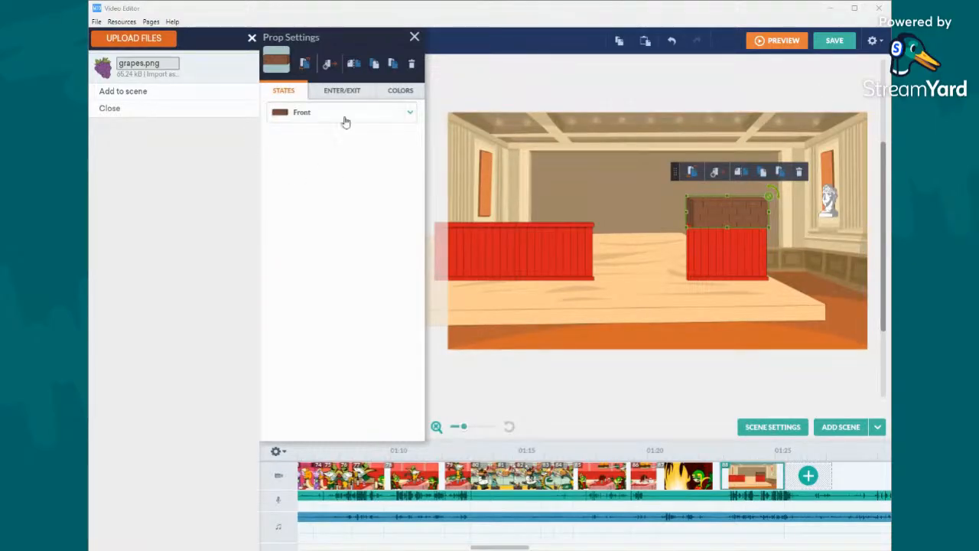
- Try the salmon swatch on the brick block, and recolor it with the custom dark orange one
left_click(387, 93)
left_click(302, 115)
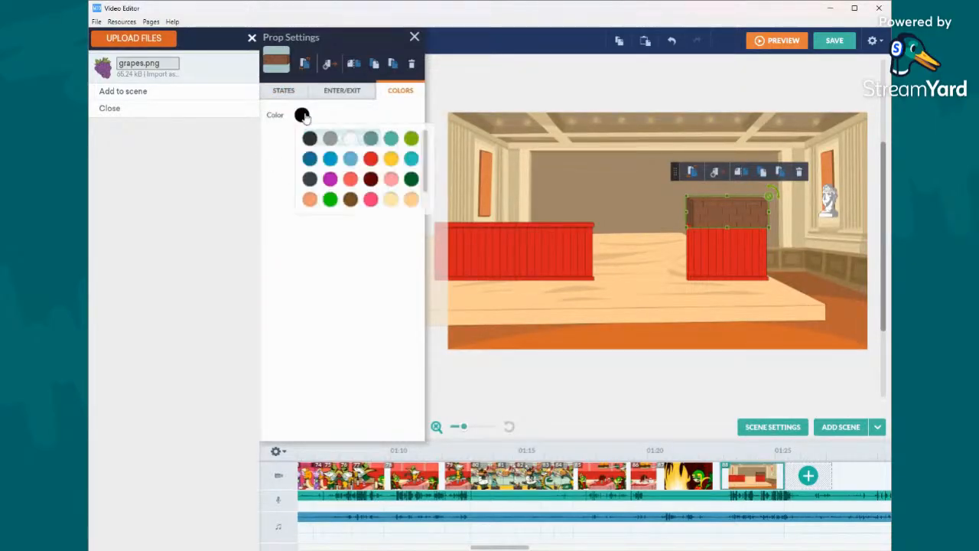
left_click(310, 200)
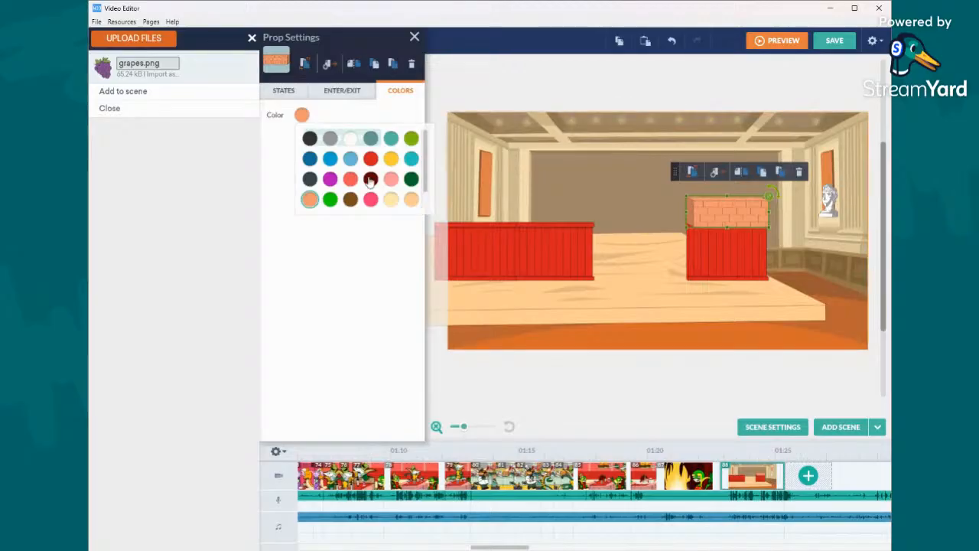
scroll(321, 200, "down", 1)
left_click(330, 199)
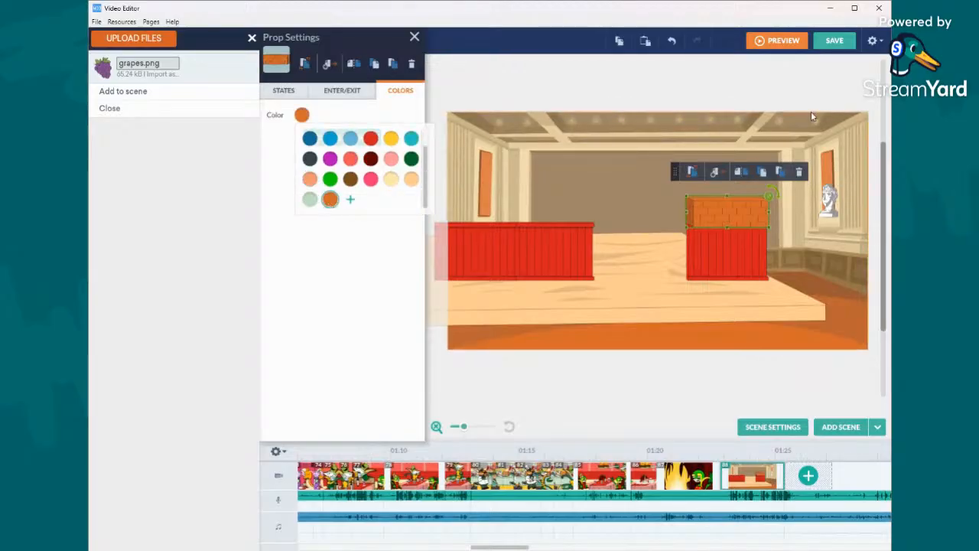
- Duplicate the orange brick block and stack the copies into a column reaching the hall's ceiling
left_click(620, 41)
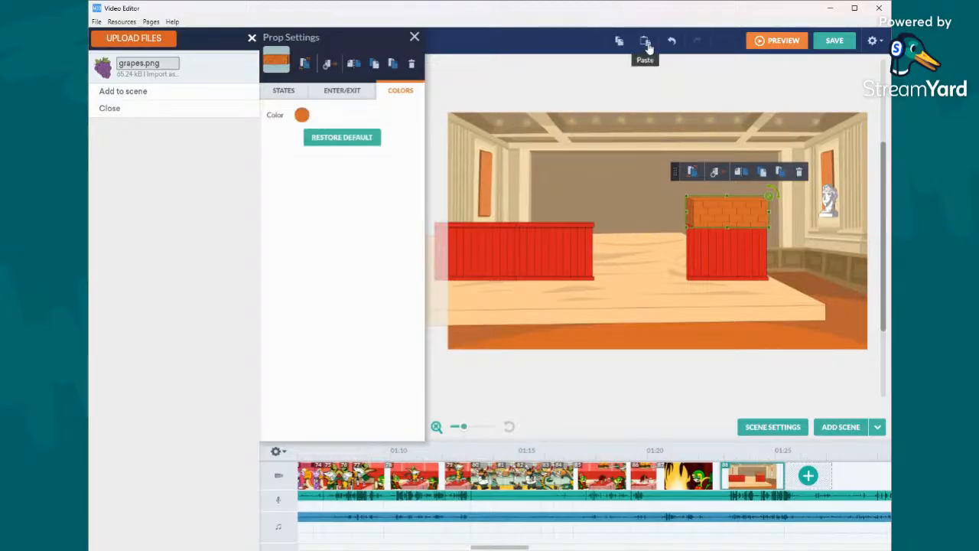
left_click(646, 43)
left_click_drag(739, 227, 717, 159)
left_click(645, 41)
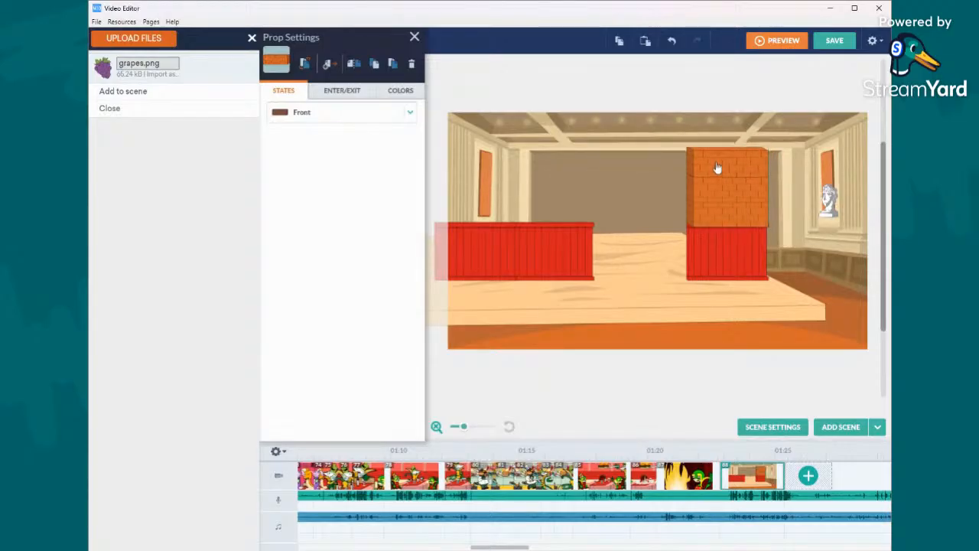
left_click(645, 40)
left_click_drag(762, 249, 738, 149)
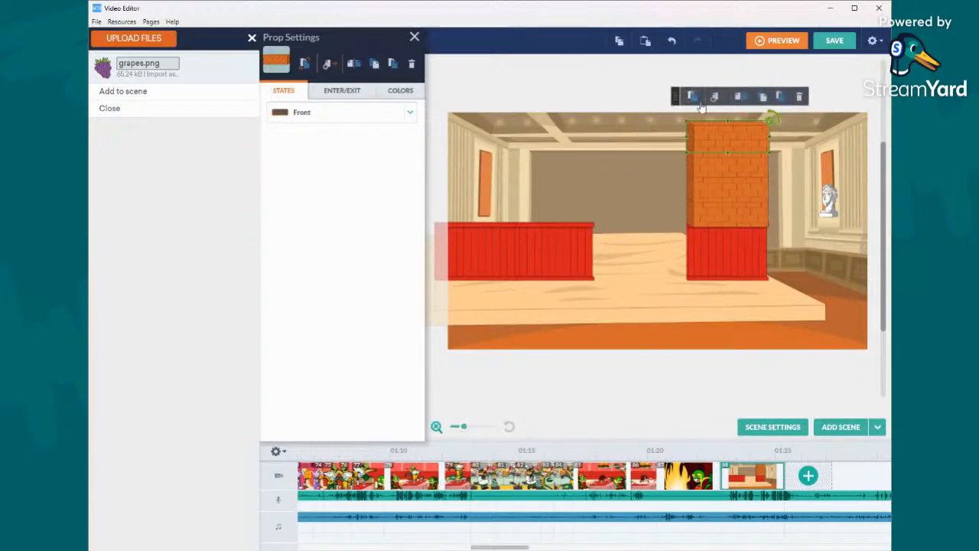
- Search the props for kitchen, and open the earlier kitchen scene with the green chef character
left_click(452, 63)
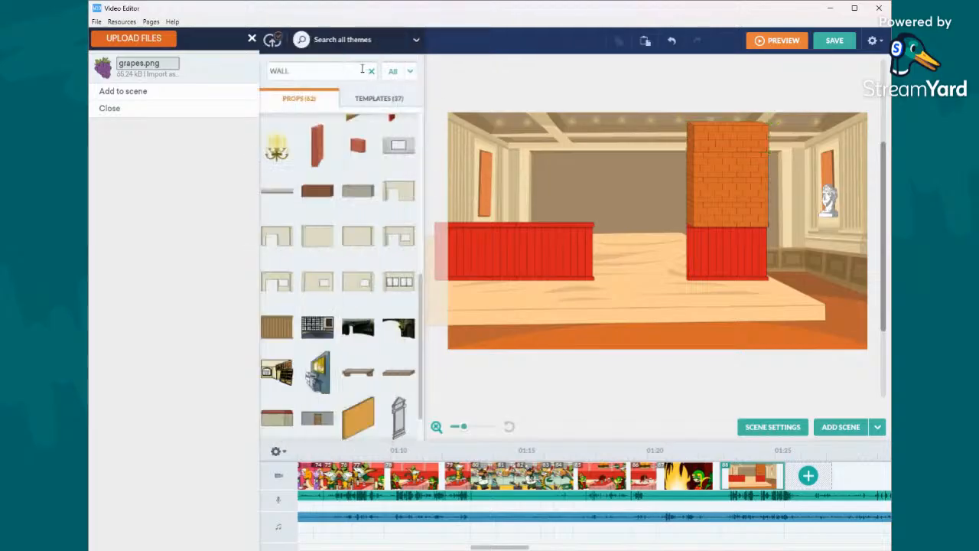
type("kitchen")
key("Return")
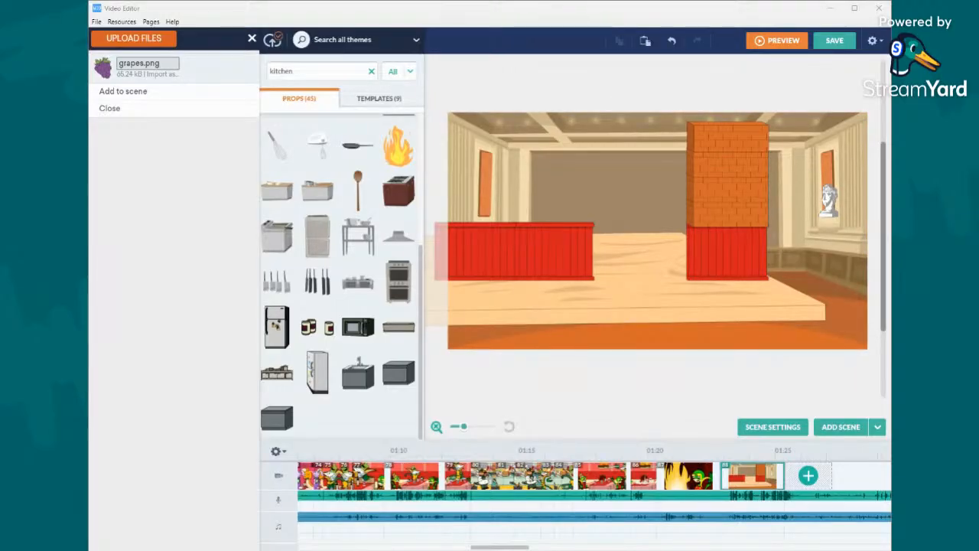
left_click(560, 488)
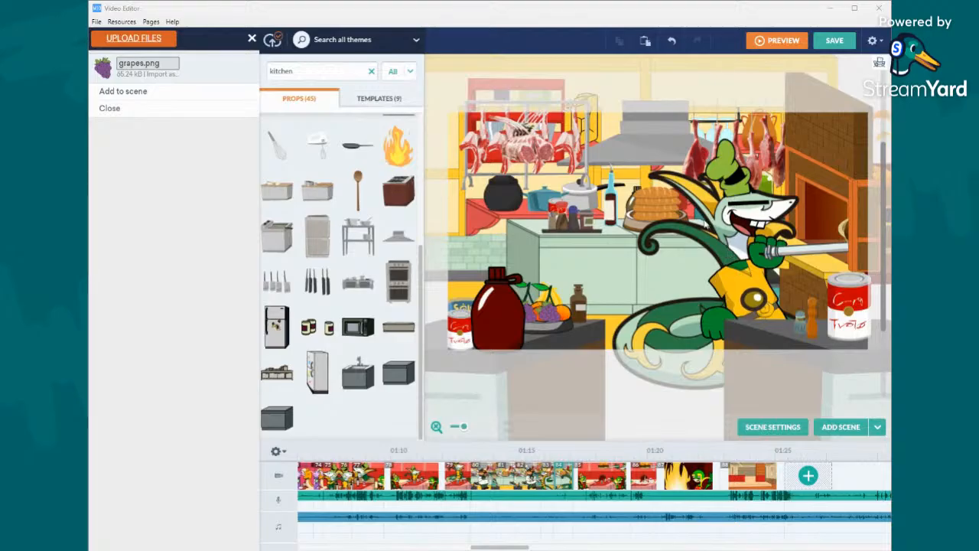
- Import Screenshot 2025-05-02 181734.png as Other Prop and add it to the banquet hall scene
left_click(748, 296)
left_click(162, 179)
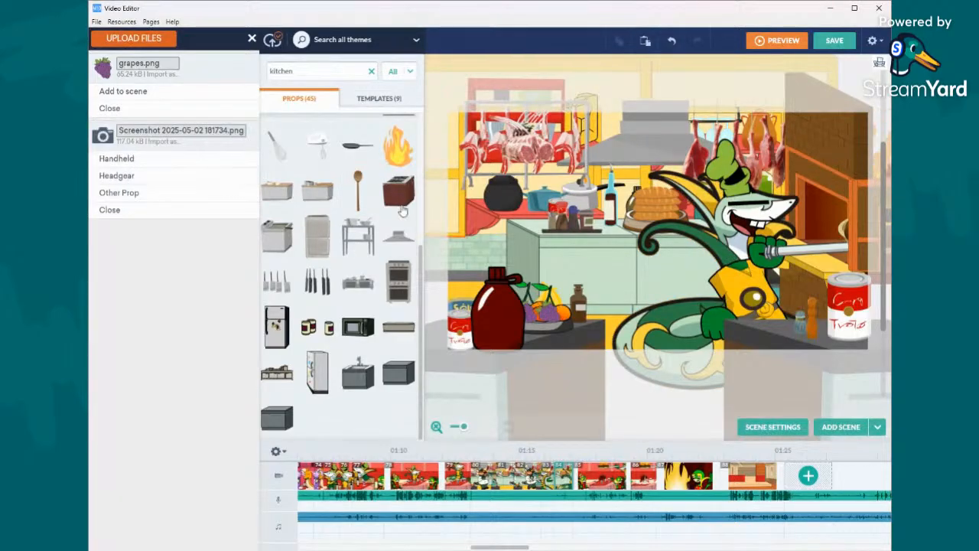
left_click(124, 191)
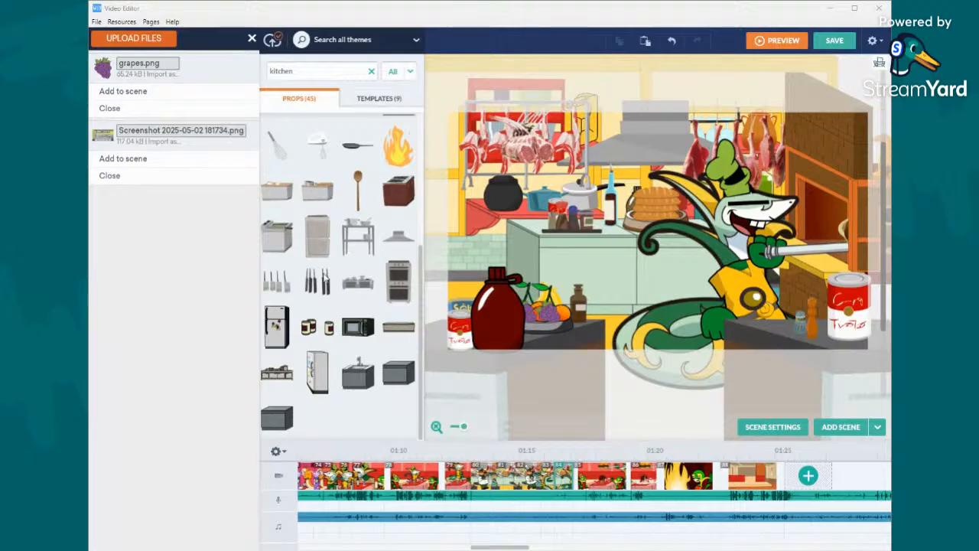
left_click(771, 469)
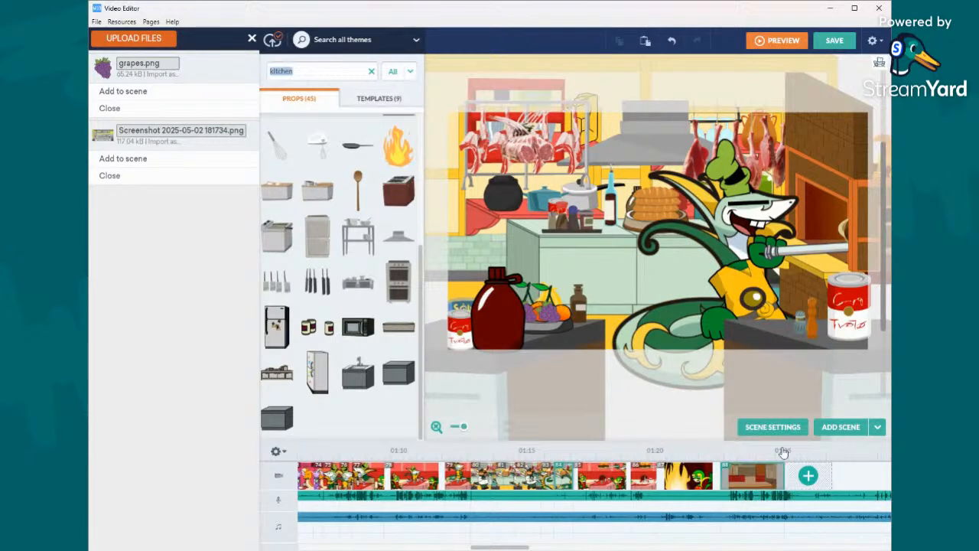
left_click(176, 167)
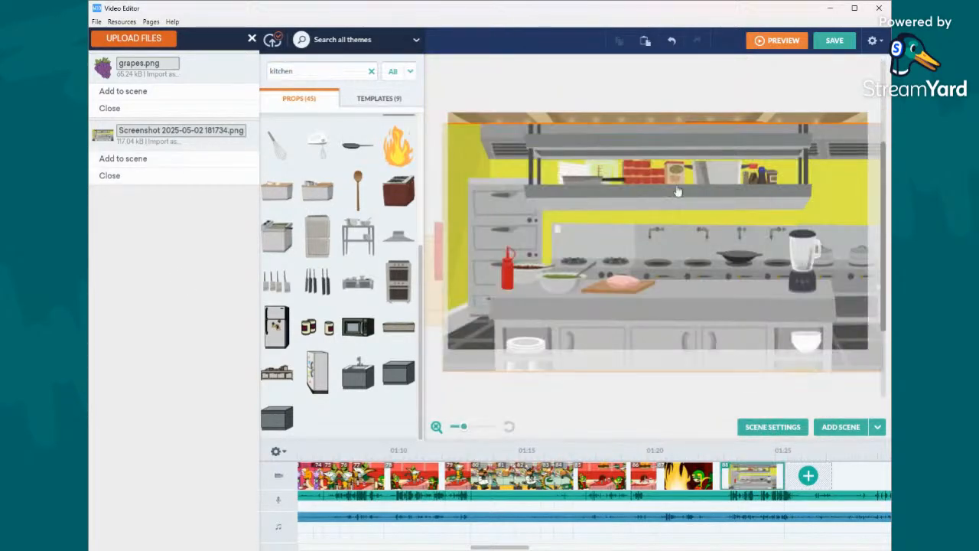
- Send the kitchen screenshot behind the counter panels and brick column, and shrink it to fit the hall's back wall
left_click(674, 195)
left_click(536, 99)
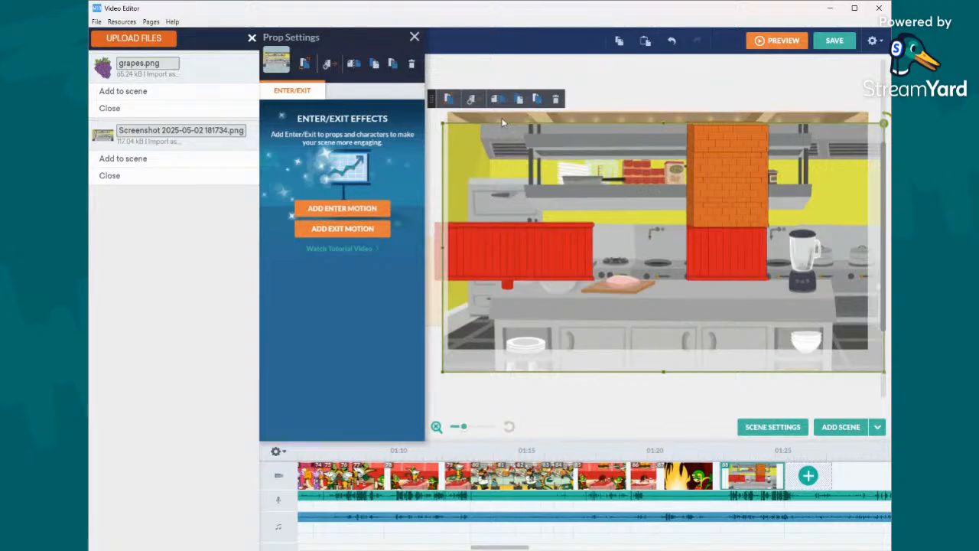
left_click_drag(455, 117, 554, 223)
left_click_drag(658, 223, 636, 197)
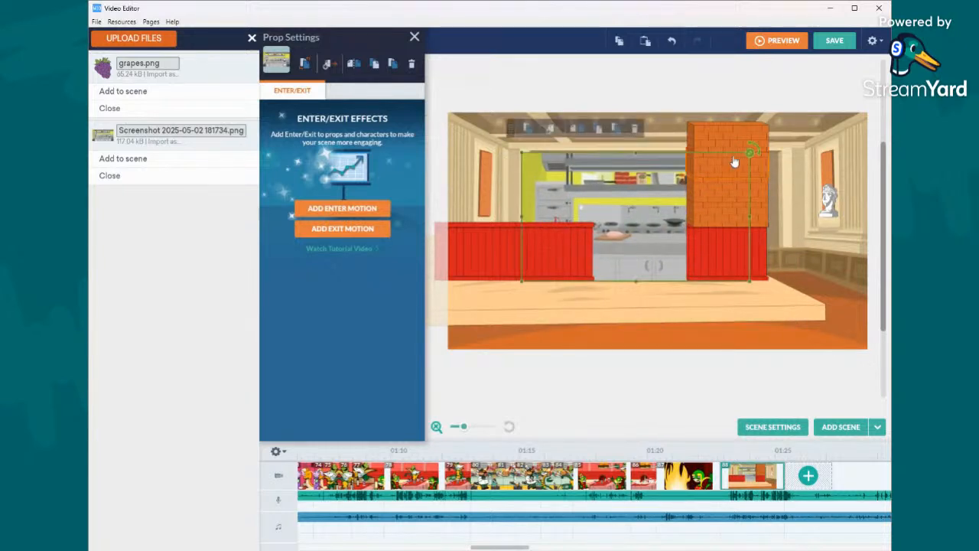
- Duplicate the topmost brick block and place the copy above it, extending the column past the scene's upper edge
left_click(734, 146)
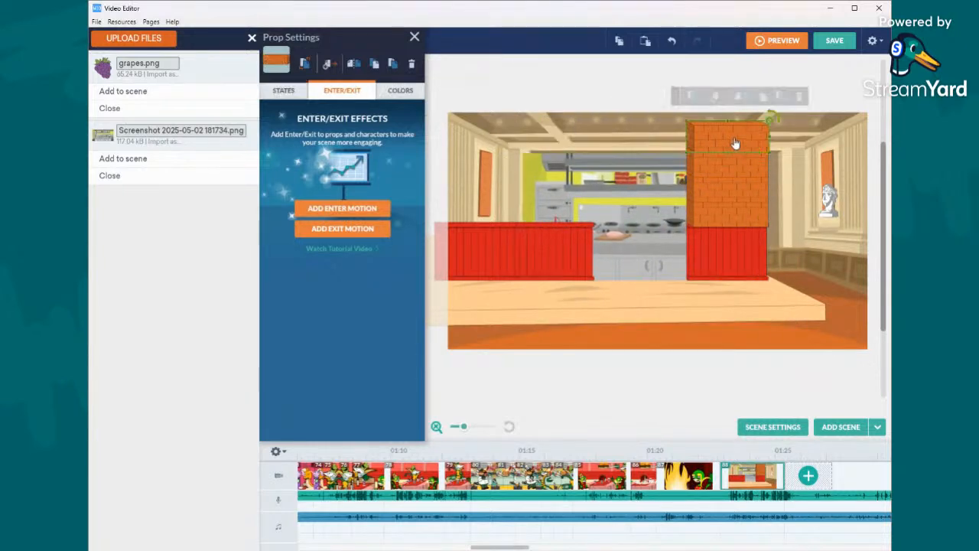
left_click(621, 43)
left_click(647, 42)
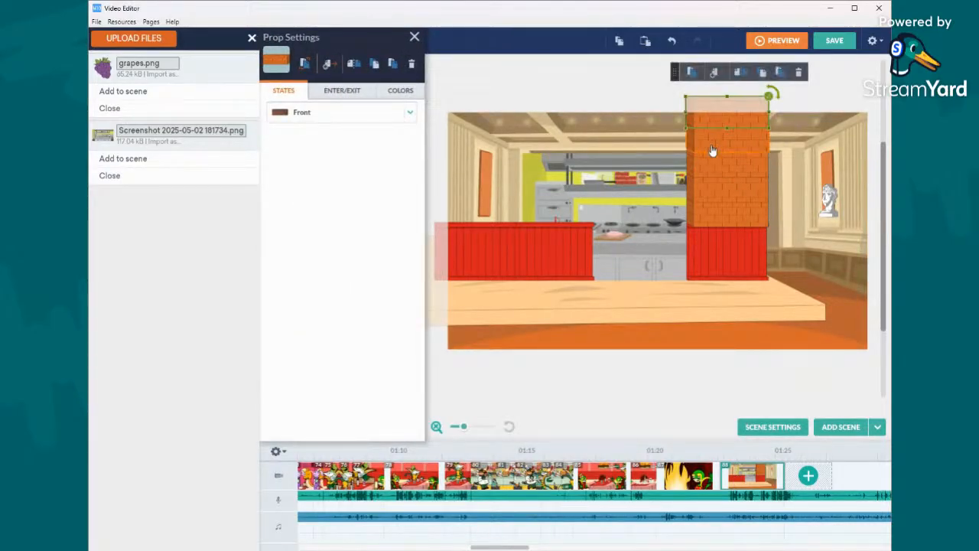
- Duplicate the column's top two brick blocks together and place the pair beside it, above the kitchen opening
left_click(712, 151)
left_click(621, 40)
left_click(645, 40)
left_click_drag(708, 119, 632, 124)
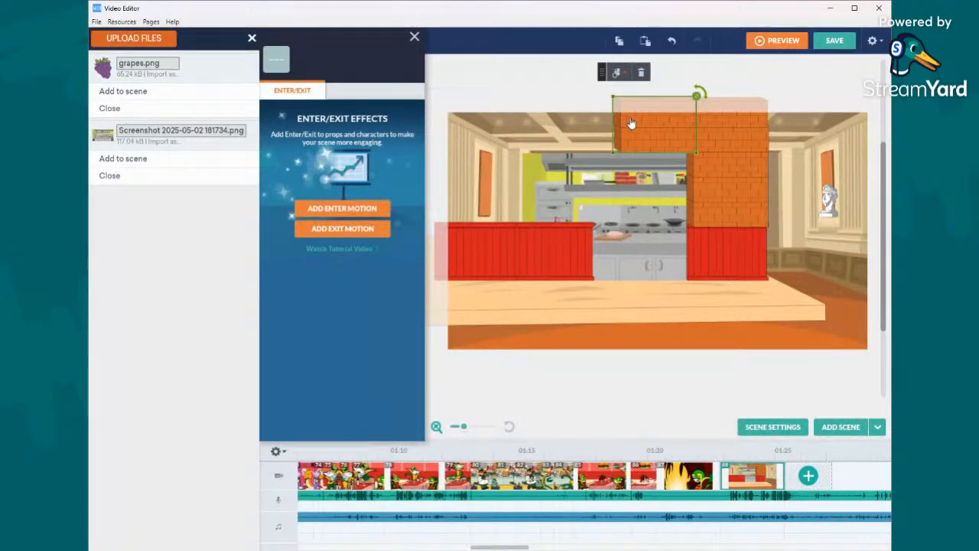
- Duplicate the brick pair twice, placing the copies above the red panels beside the kitchen opening and stacked up the wall
left_click(618, 42)
left_click(645, 41)
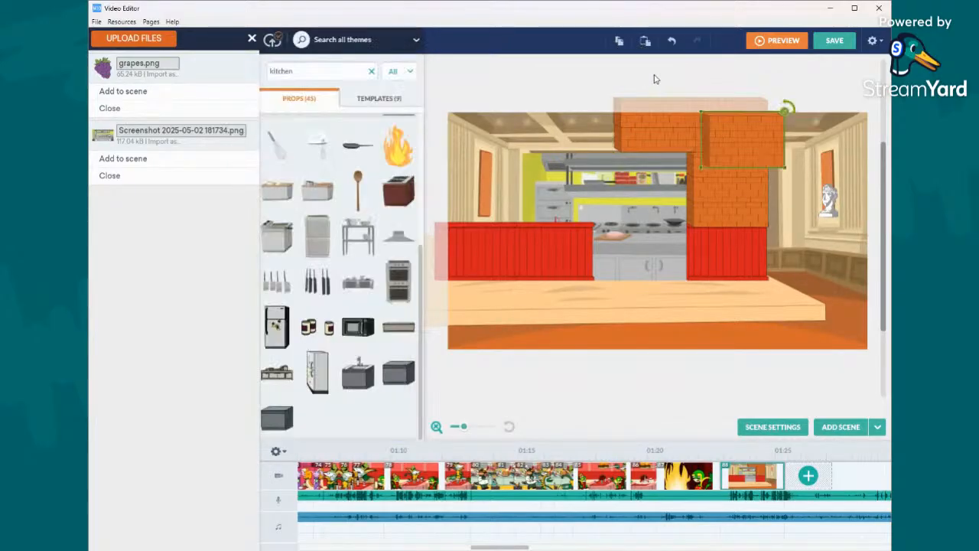
left_click_drag(731, 145, 549, 205)
left_click(623, 43)
left_click(645, 42)
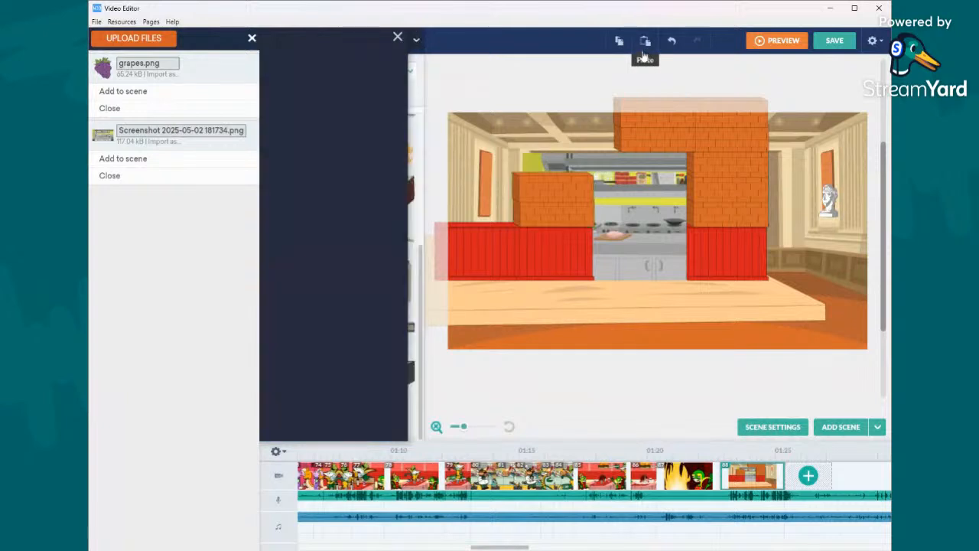
left_click_drag(733, 149, 588, 144)
- Extend the brick wall with further copies, filling above the outer red panels and continuing the row along the scene's upper edge
left_click(563, 115)
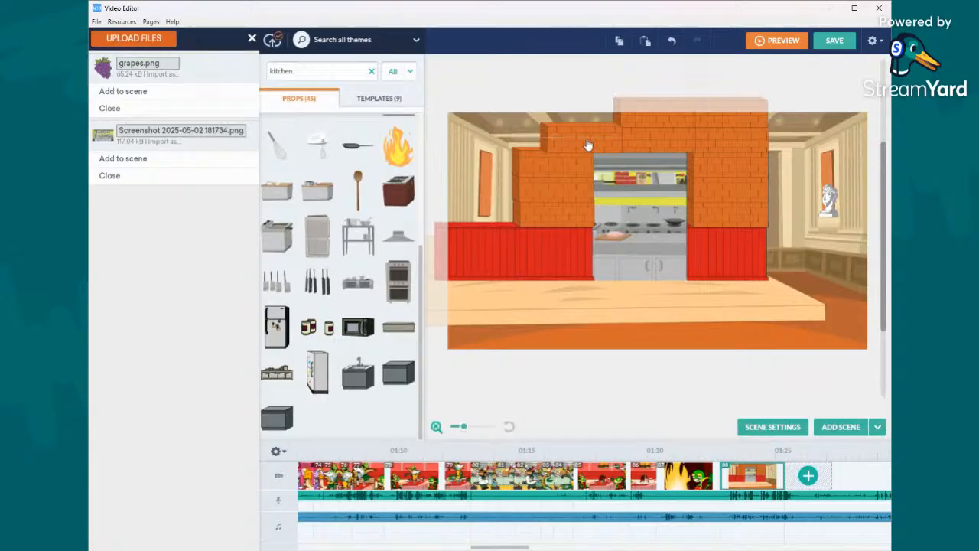
left_click_drag(587, 144, 485, 219)
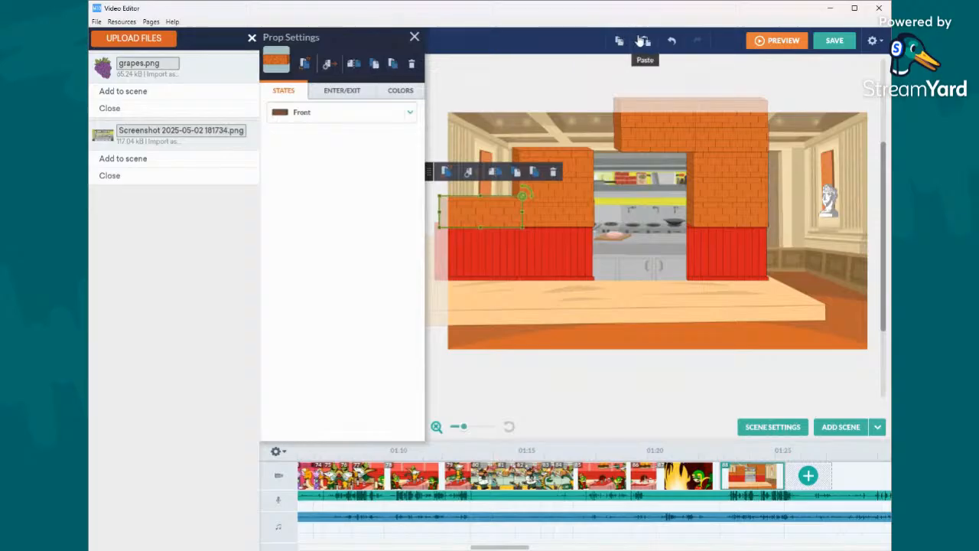
left_click(645, 41)
left_click(737, 157)
left_click_drag(737, 157, 559, 131)
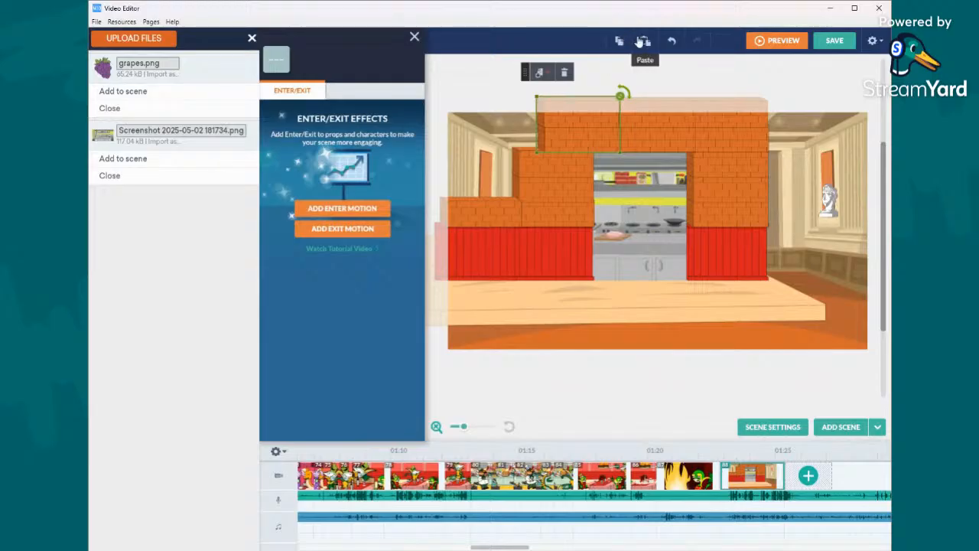
left_click(645, 41)
left_click_drag(783, 164, 498, 177)
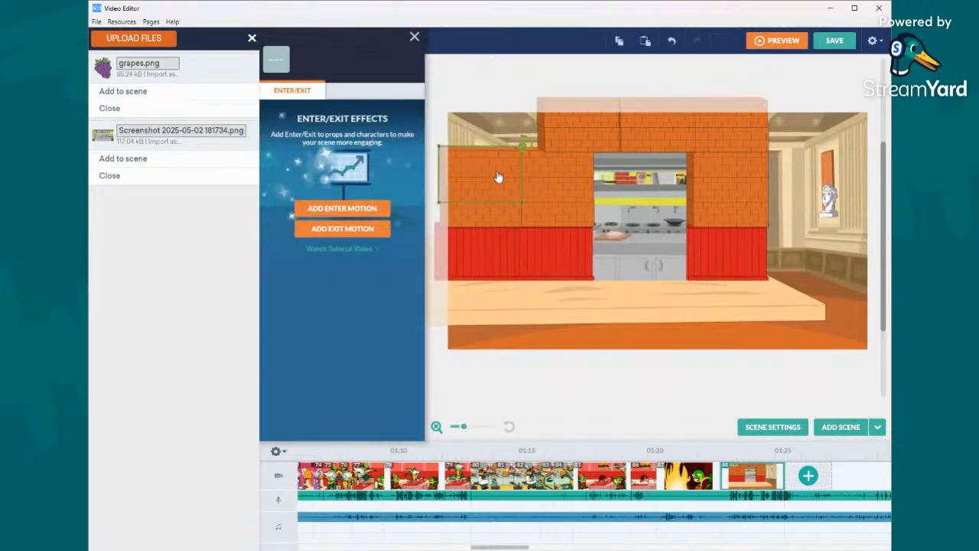
- Paste two more copies of the brick pair along the scene's upper edge to close the gap in the wall's outer corner
left_click(645, 41)
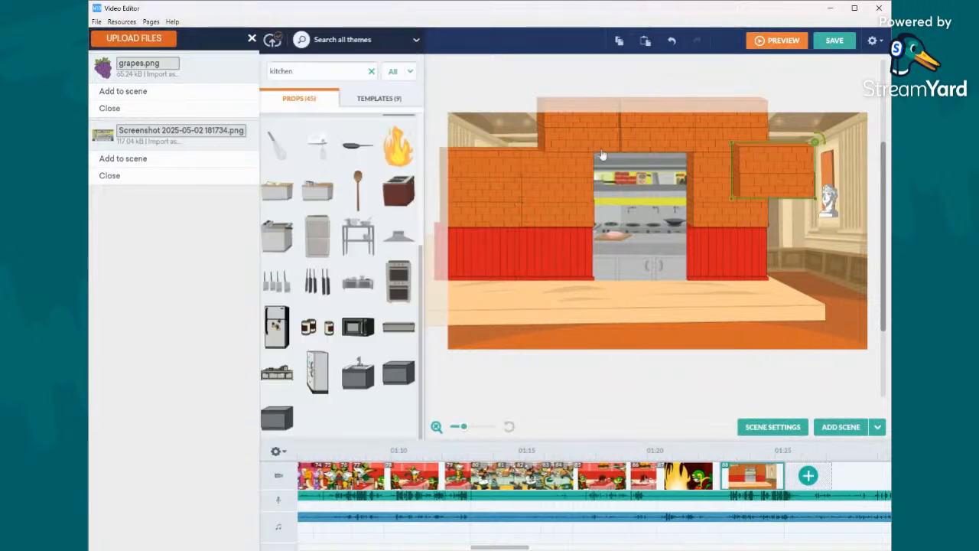
left_click(808, 180)
left_click_drag(807, 179, 525, 139)
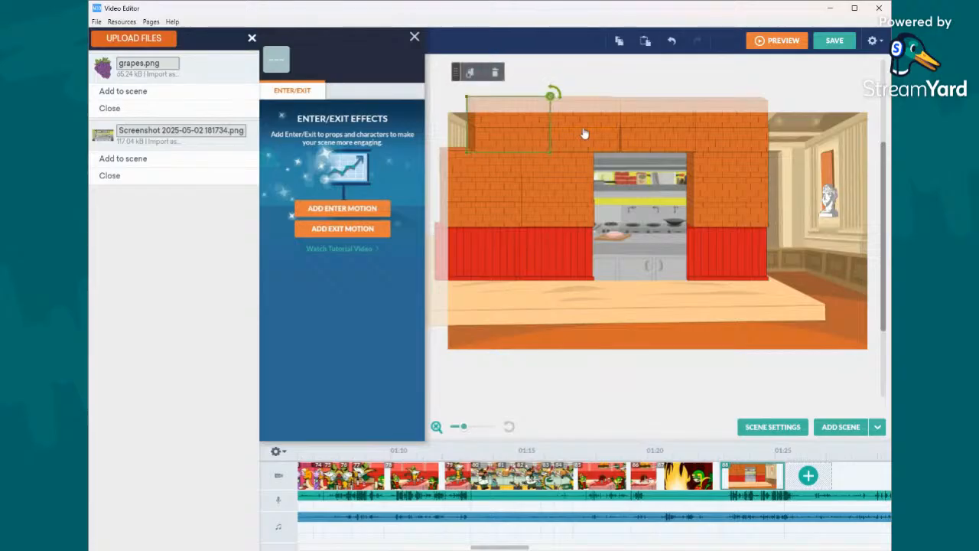
left_click(586, 147)
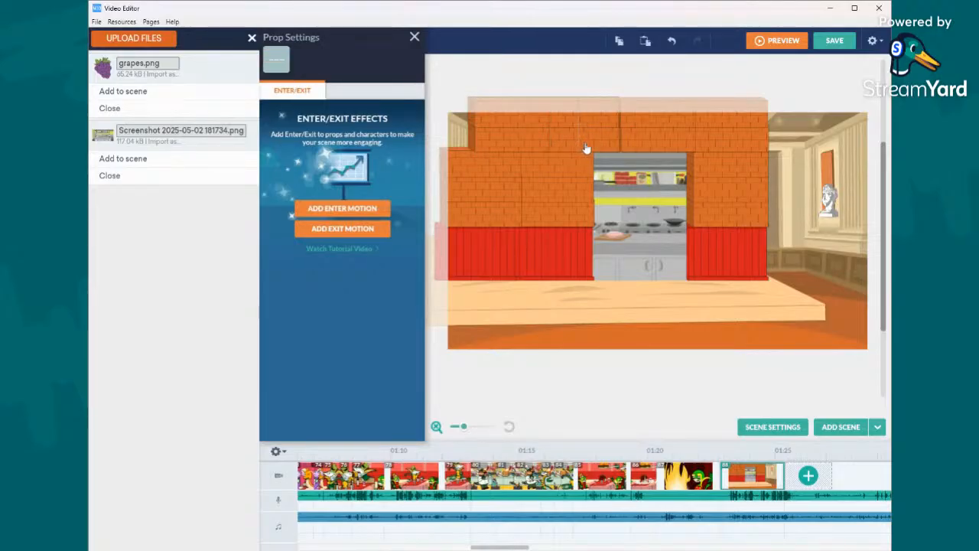
left_click(620, 41)
left_click(645, 42)
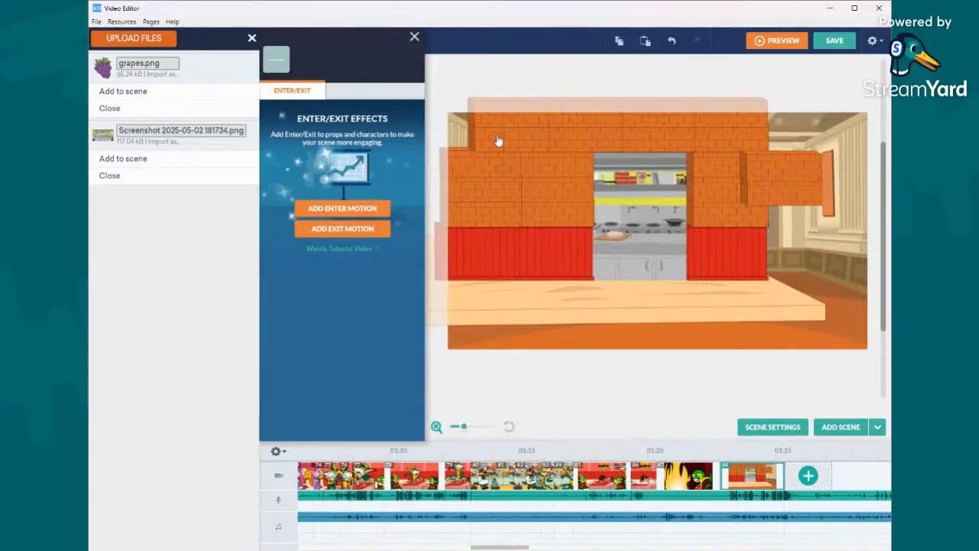
left_click(673, 42)
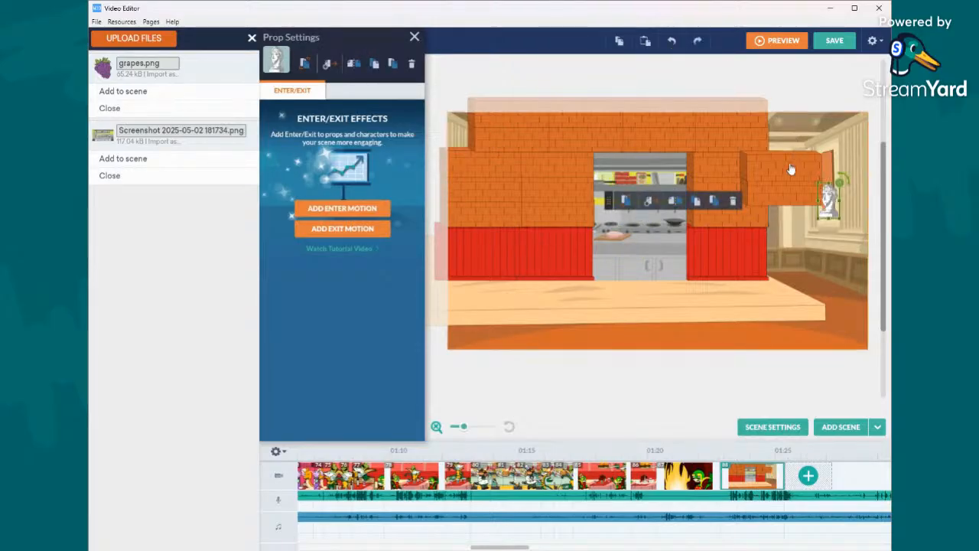
left_click(791, 171)
left_click(787, 196, "shift")
left_click_drag(787, 197, 438, 144)
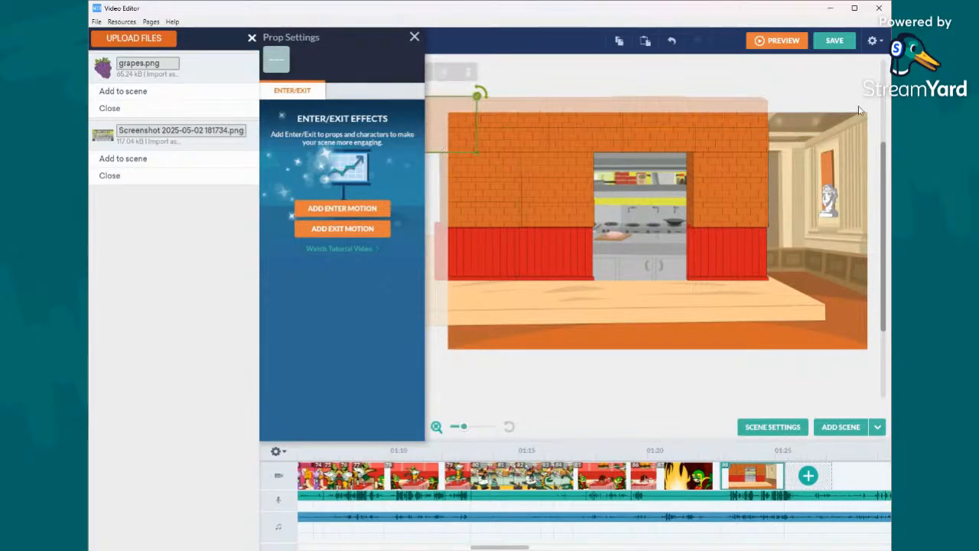
- Save the video as it is titled, keeping it public and the editor open
left_click(834, 44)
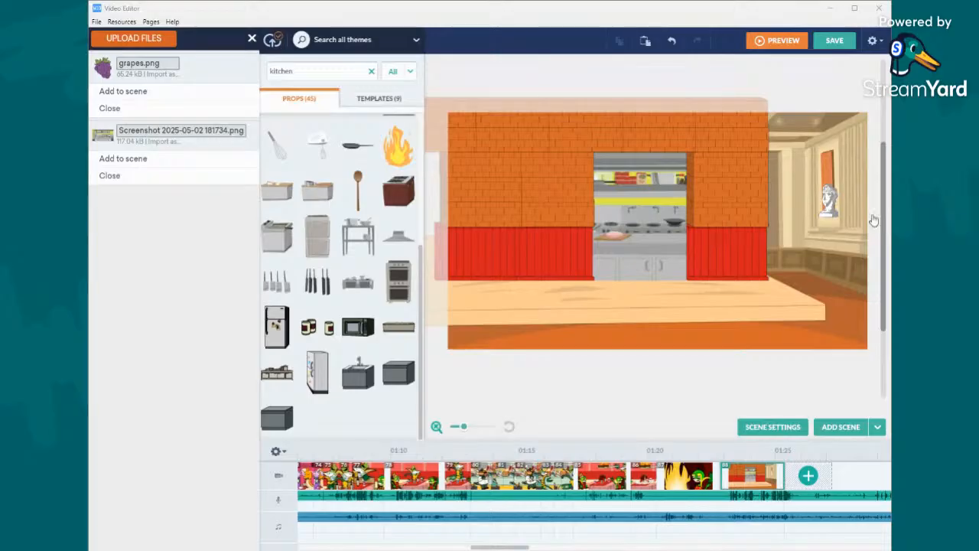
left_click(834, 39)
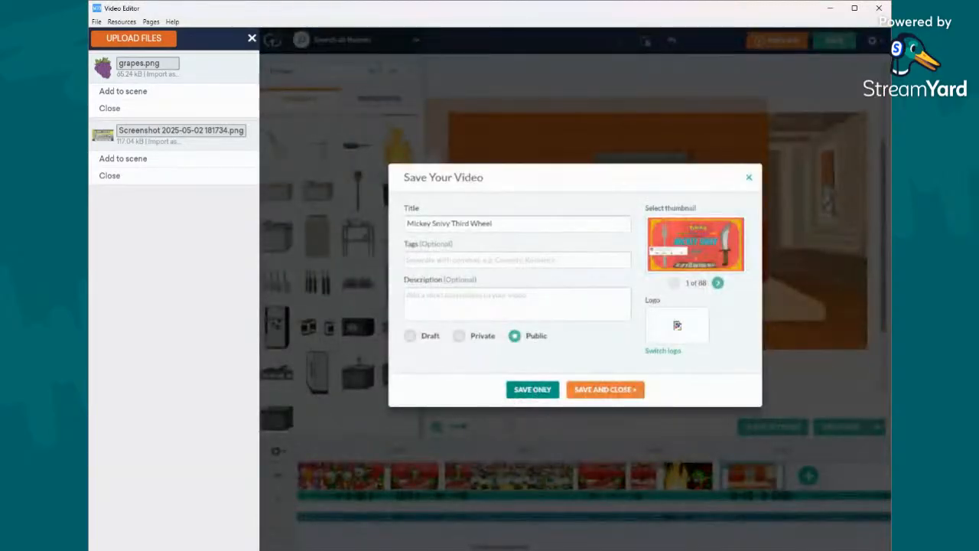
left_click(532, 389)
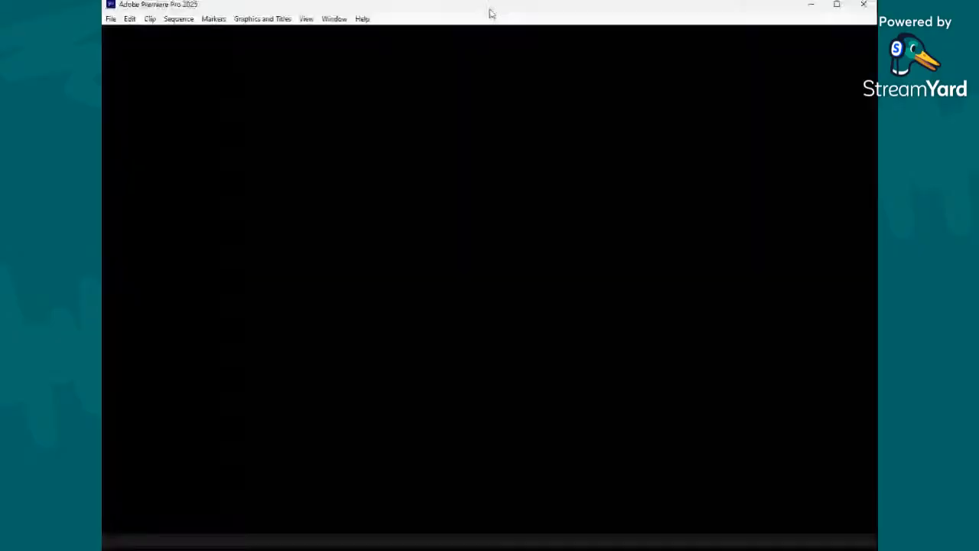
- In Adobe Premiere Pro, move the playhead to 00:01:05:10 and select the first clip of the Hyperspace Mountain 2025 sequence
double_click(490, 10)
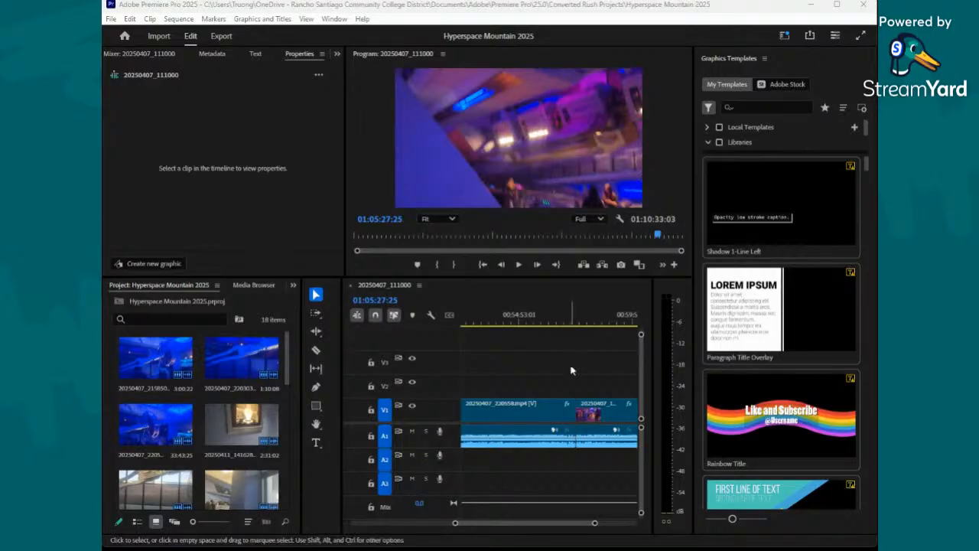
left_click_drag(588, 522, 616, 529)
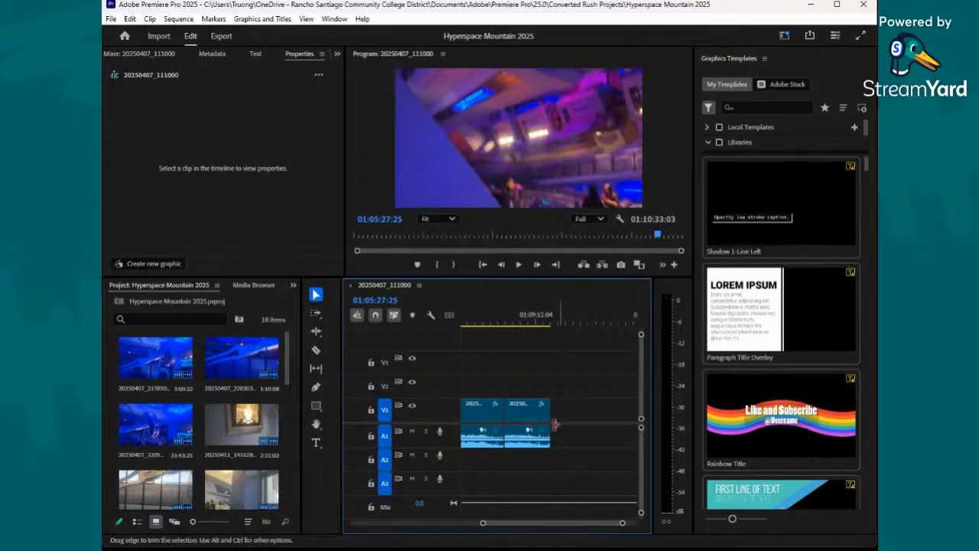
left_click(534, 321)
left_click_drag(534, 321, 546, 321)
left_click_drag(588, 534, 401, 528)
left_click(464, 325)
left_click_drag(464, 323, 485, 325)
left_click(502, 422)
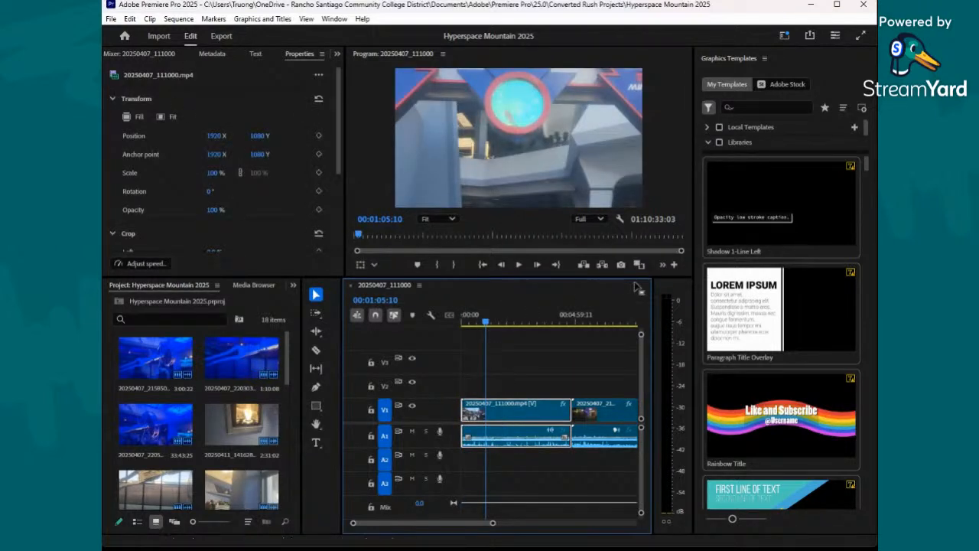
- Examine the selected clip's properties, audio mixer levels, metadata and graphics text
scroll(226, 163, "down", 1)
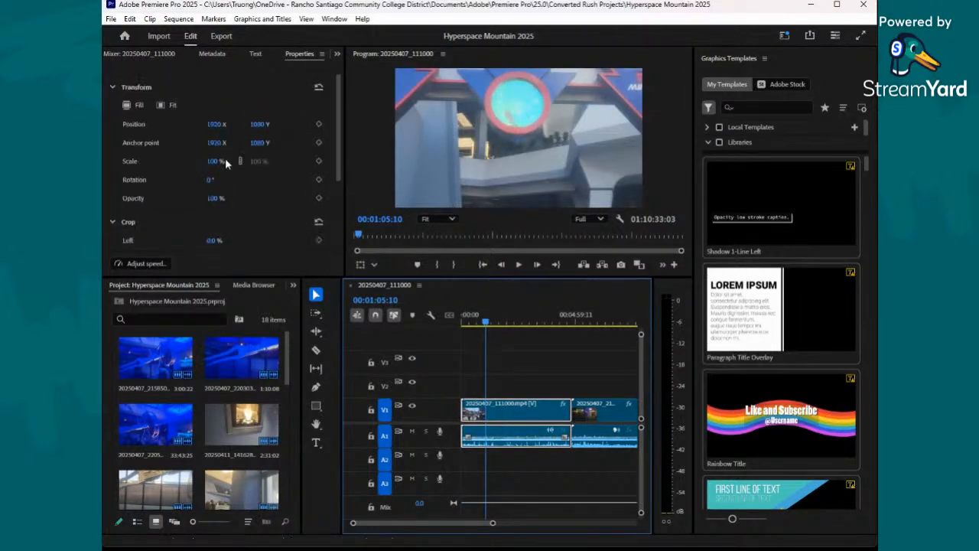
left_click(215, 55)
left_click(167, 55)
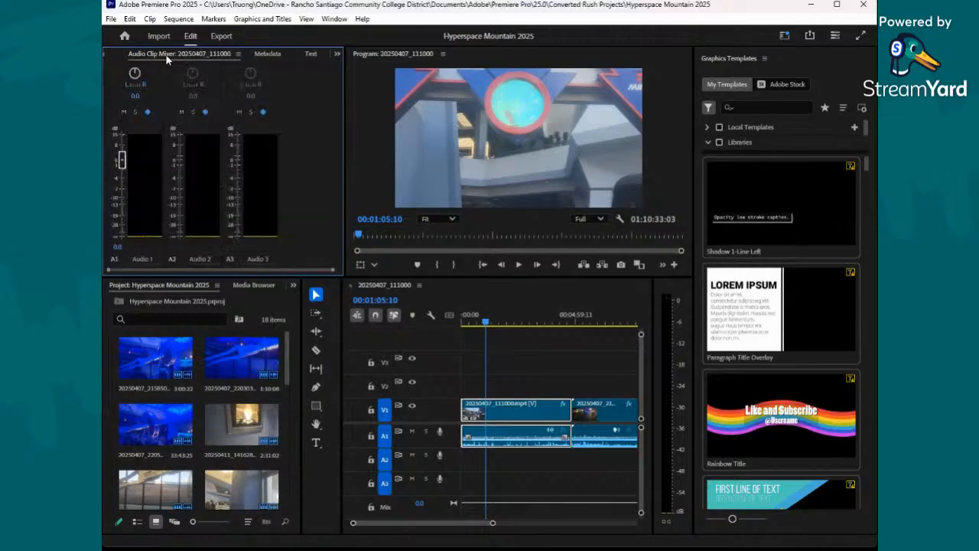
left_click(264, 54)
scroll(235, 155, "down", 2)
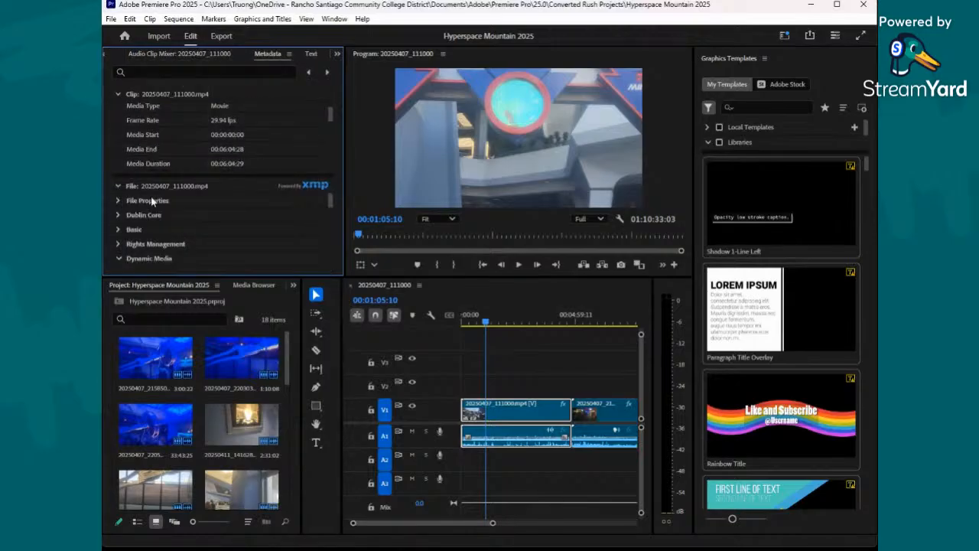
left_click(310, 55)
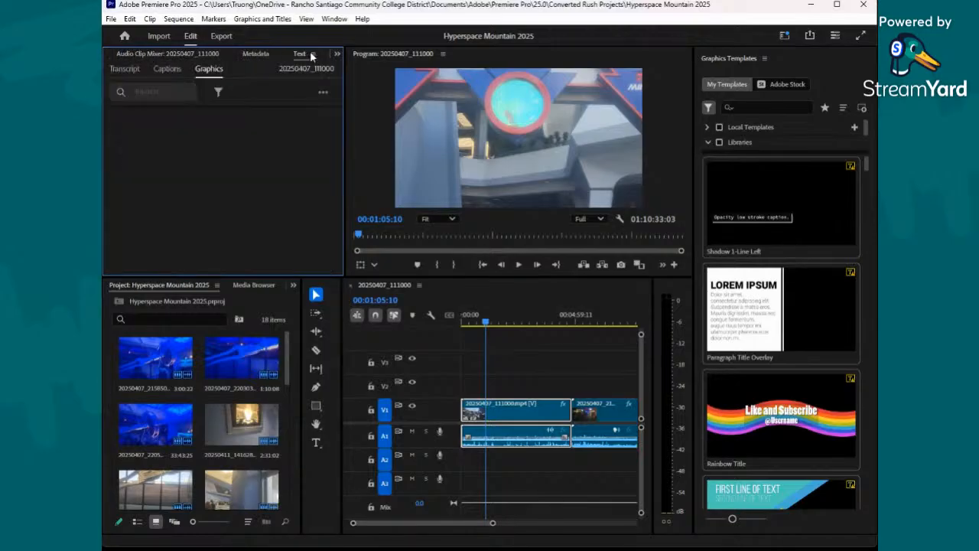
left_click(309, 53)
scroll(273, 148, "down", 3)
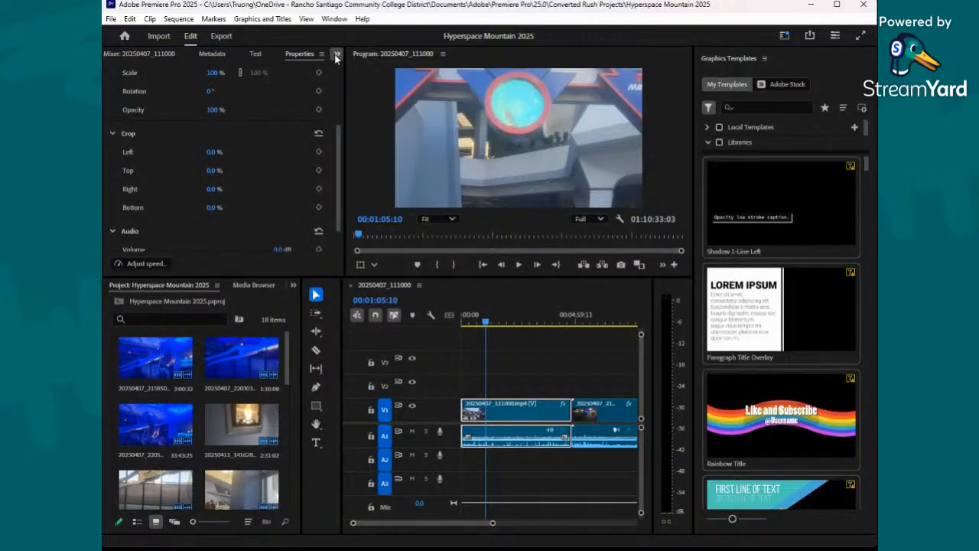
- Open the effect controls of clip 20250407_111000.mp4 and look through its colour and audio settings
left_click(503, 420)
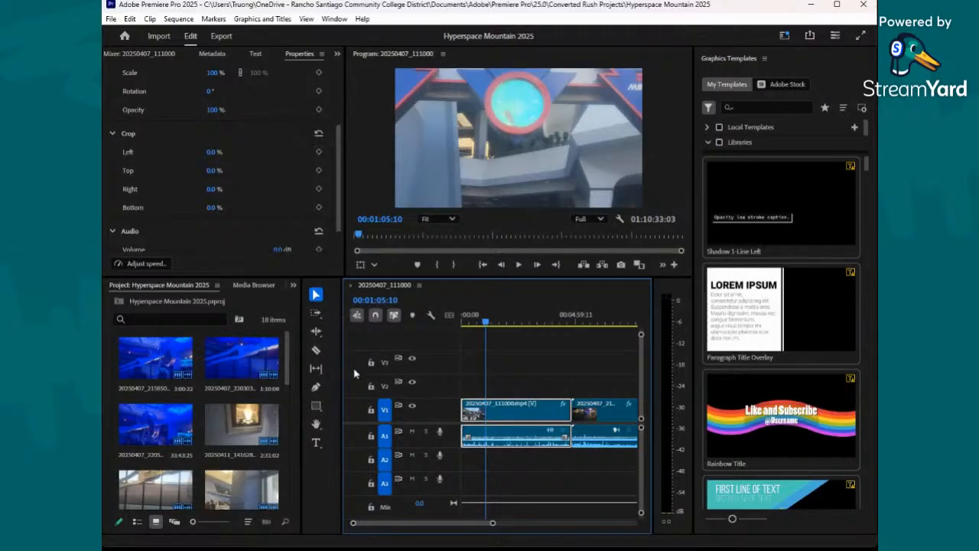
double_click(562, 403)
scroll(172, 116, "down", 1)
scroll(173, 119, "down", 10)
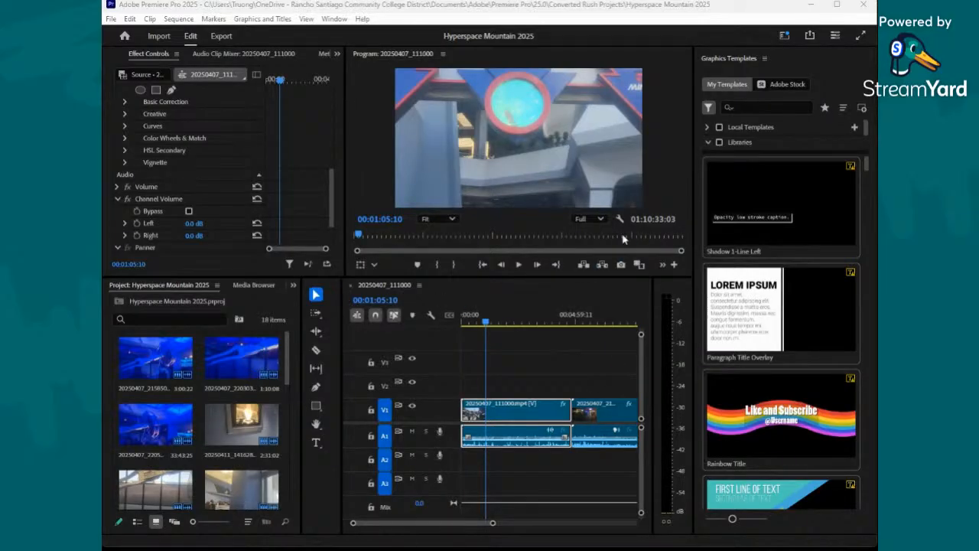
left_click(556, 7)
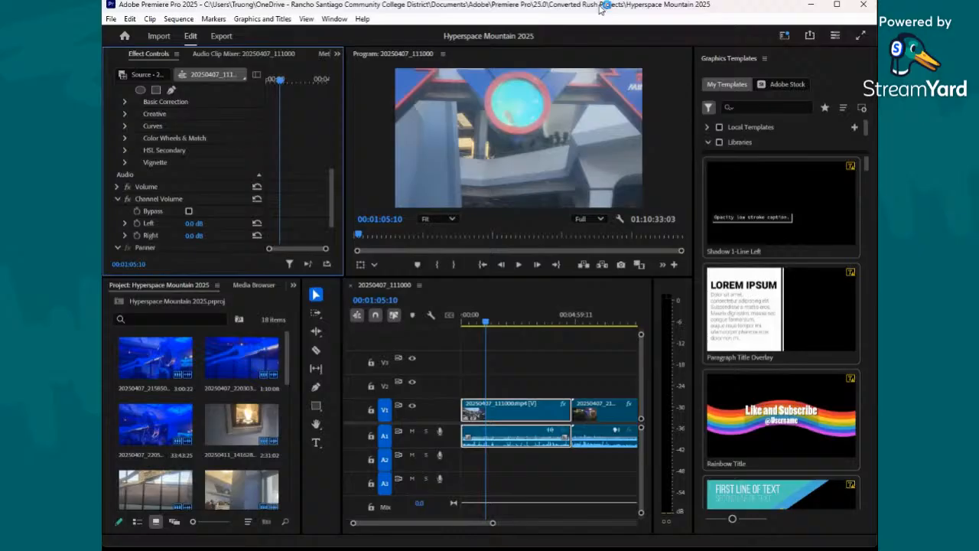
- Return the playhead to the start of the sequence and bring up the effects library
left_click(499, 376)
key("Home")
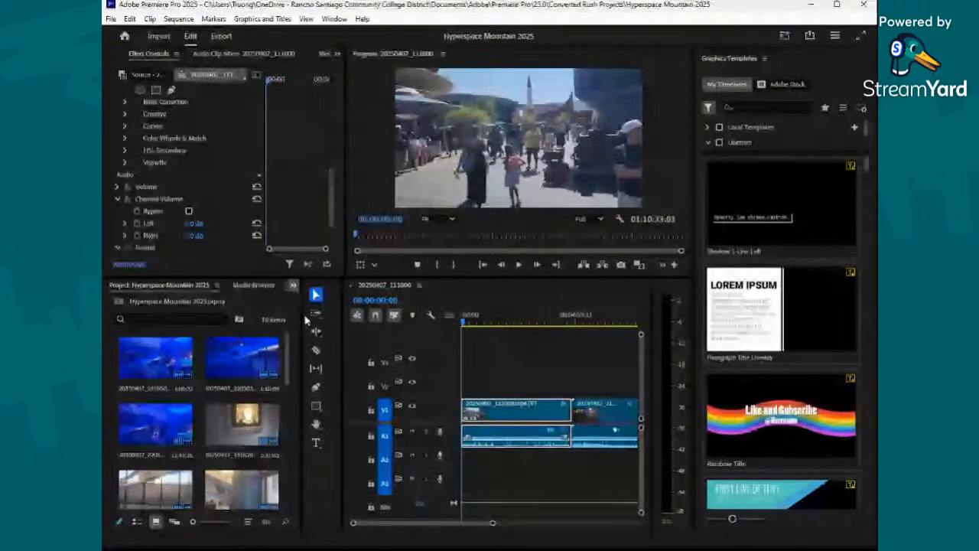
key("shift+7")
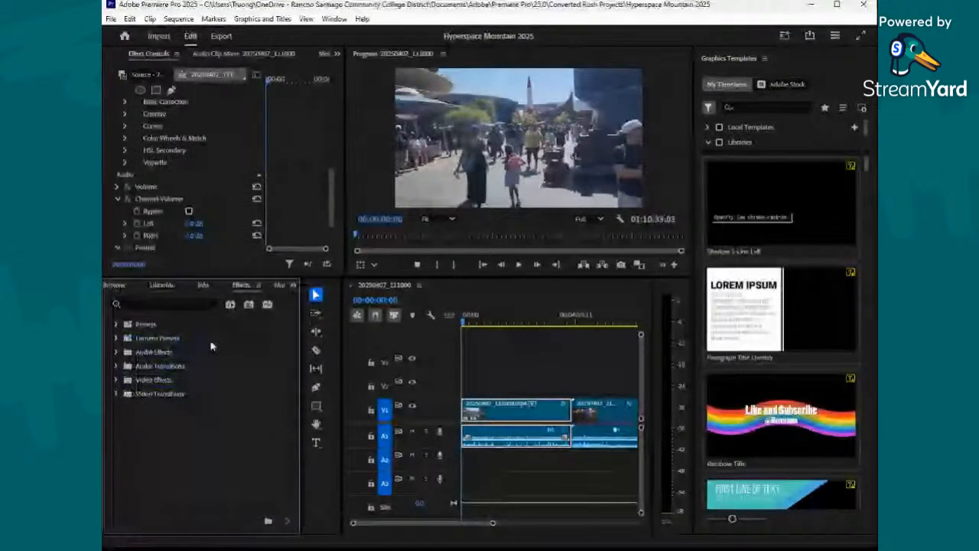
left_click(810, 6)
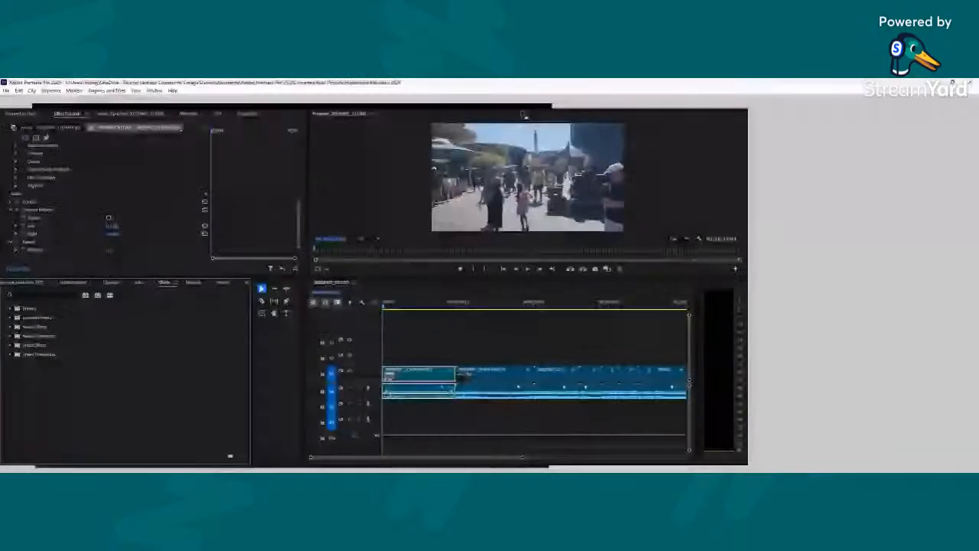
- Look through the categories of video effects in the effects library
left_click(11, 345)
scroll(19, 367, "down", 1)
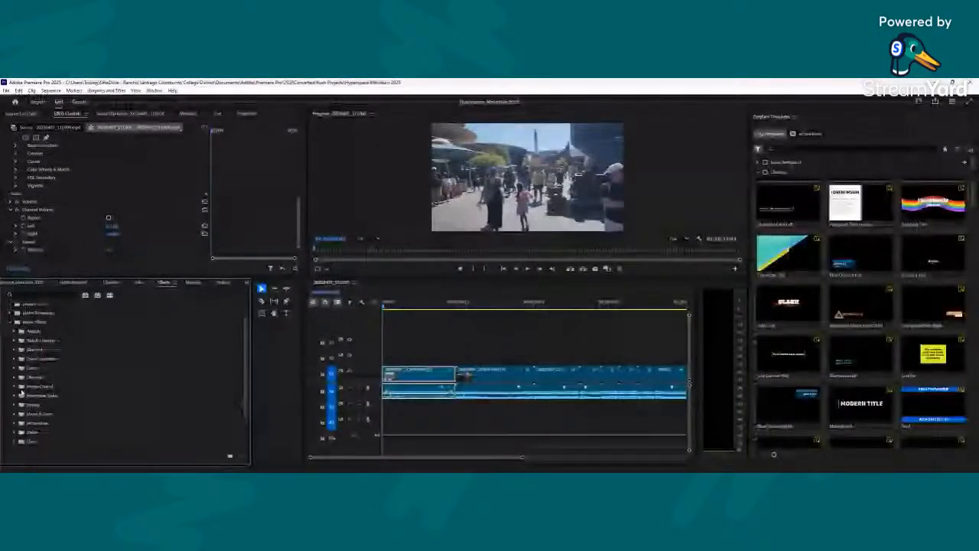
scroll(15, 404, "down", 1)
left_click(16, 365)
left_click(16, 365)
- Apply the VR Mobius Zoom transition from the Immersive Video transitions to the start of the first clip
left_click(10, 444)
scroll(15, 429, "down", 2)
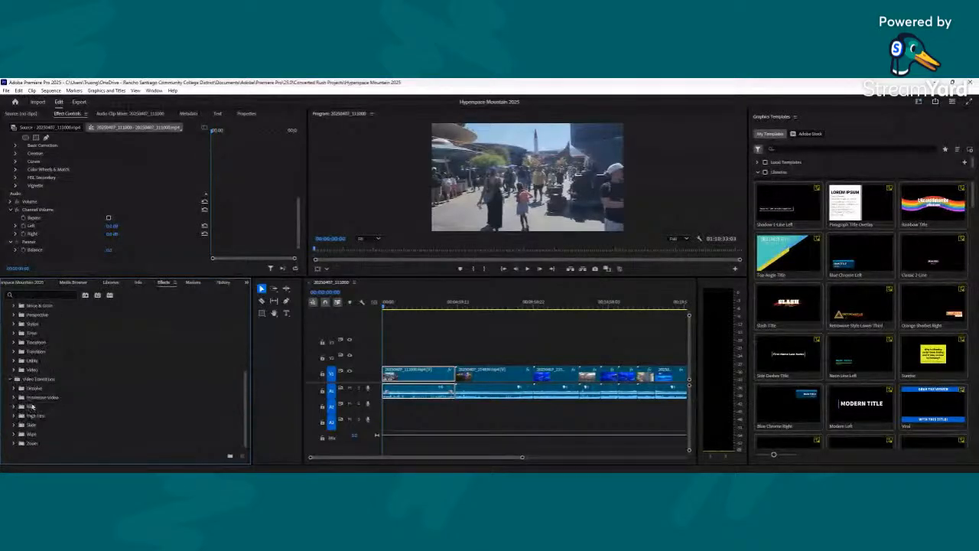
left_click(13, 398)
scroll(45, 399, "down", 1)
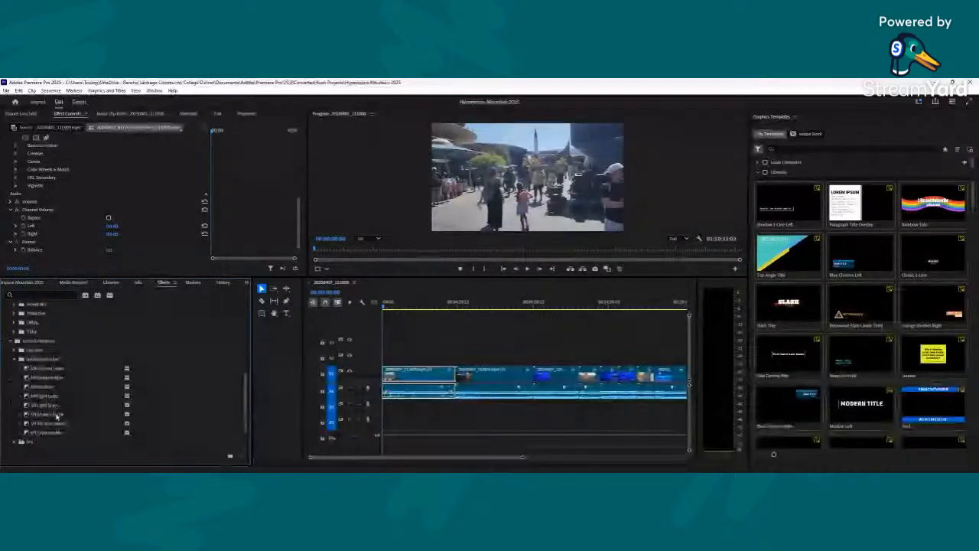
left_click_drag(48, 414, 389, 373)
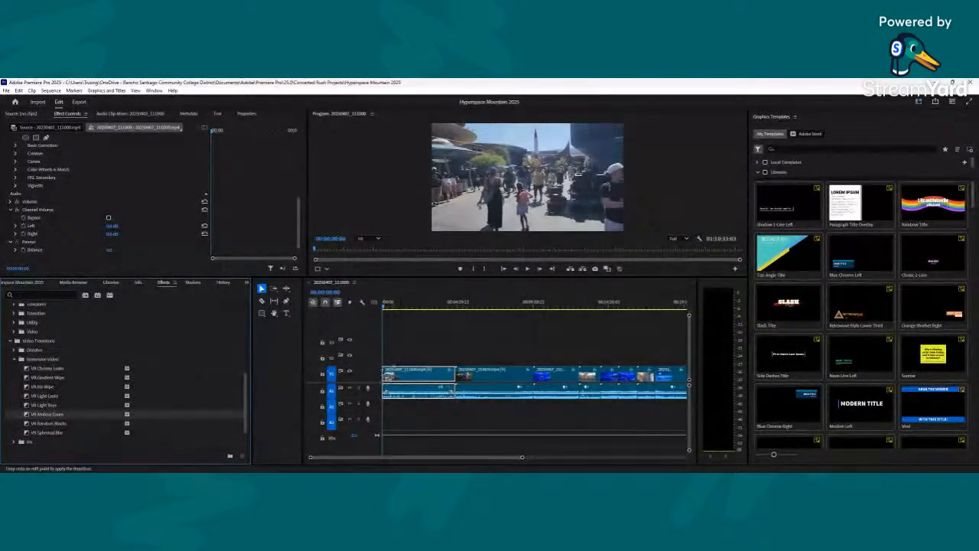
- Play the opening of the sequence to preview the transition on the first clip
left_click(527, 268)
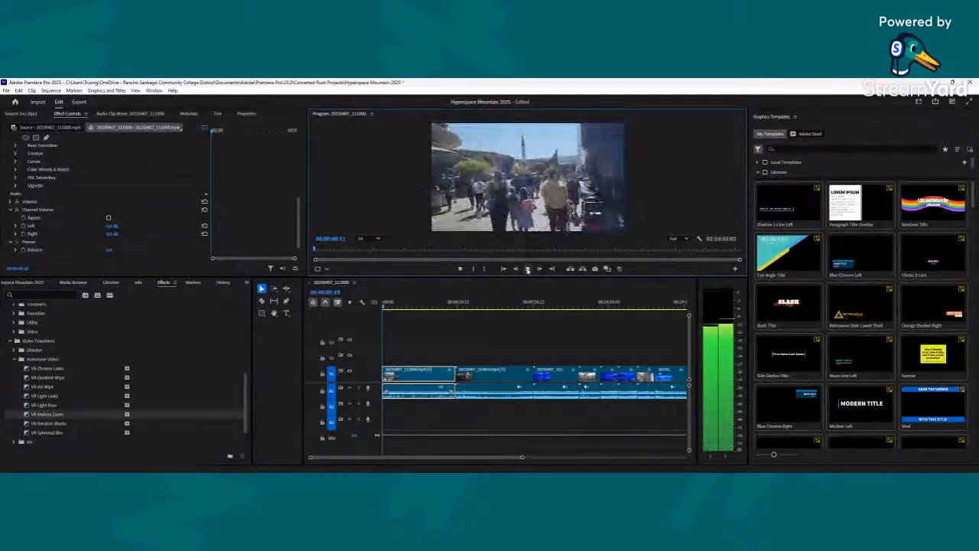
left_click(528, 269)
scroll(61, 185, "up", 2)
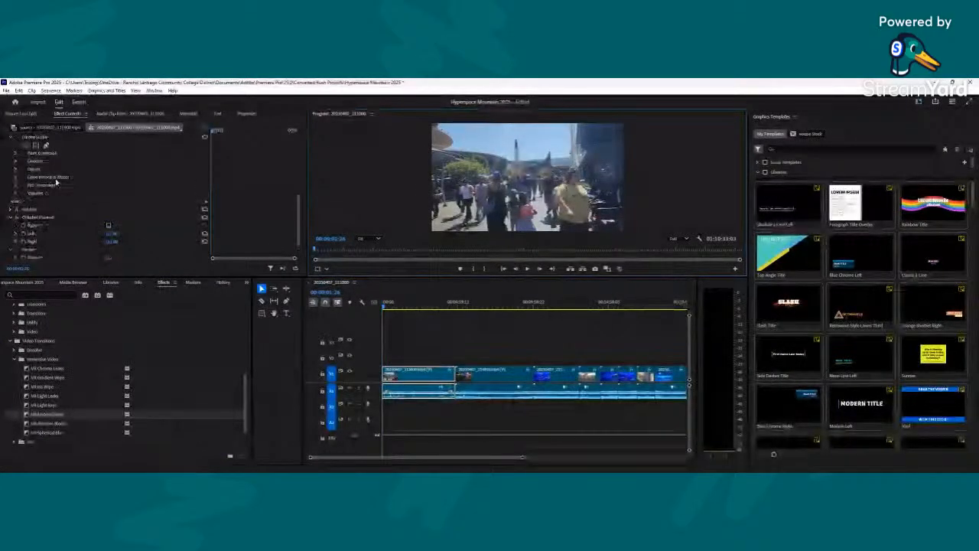
- Raise the saturation in the first clip's Lumetri Color Basic Correction to about 175
left_click(16, 154)
scroll(38, 198, "down", 3)
left_click(26, 210)
left_click(176, 224)
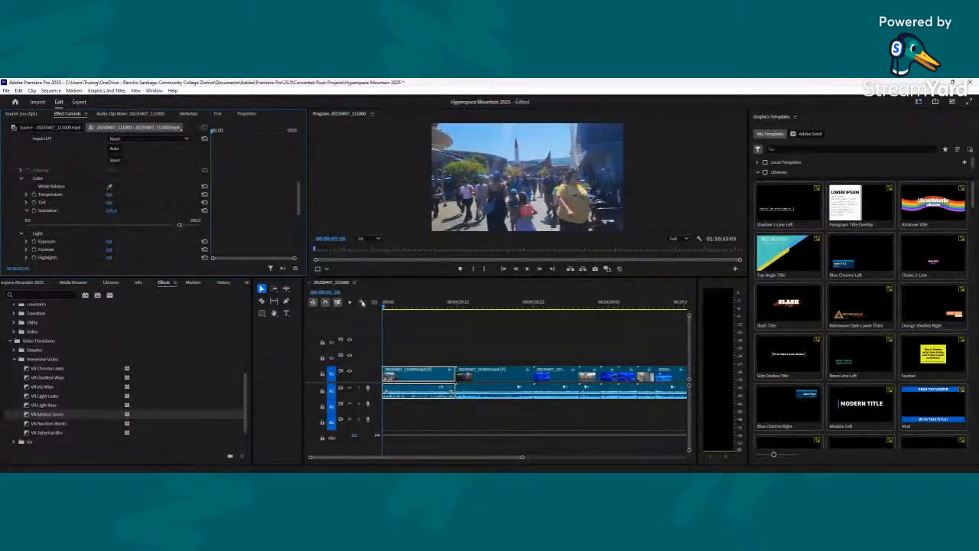
- With the playhead at 00:00:38:00, slightly raise the first clip's exposure and highlights and lower its contrast in the Basic Correction light settings
left_click(392, 307)
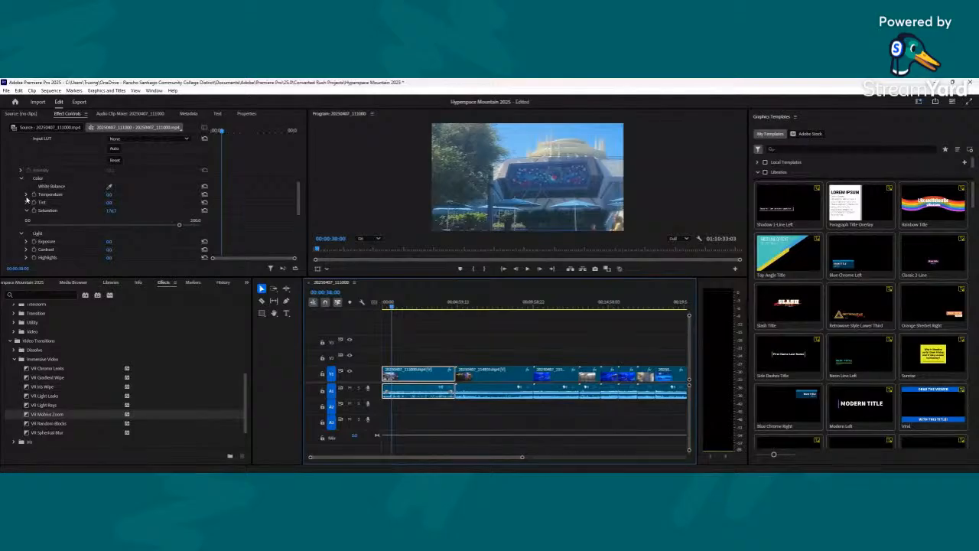
scroll(30, 239, "down", 1)
left_click(26, 233)
left_click_drag(112, 250, 122, 226)
scroll(46, 238, "down", 3)
left_click(27, 234)
scroll(124, 242, "down", 4)
left_click(27, 210)
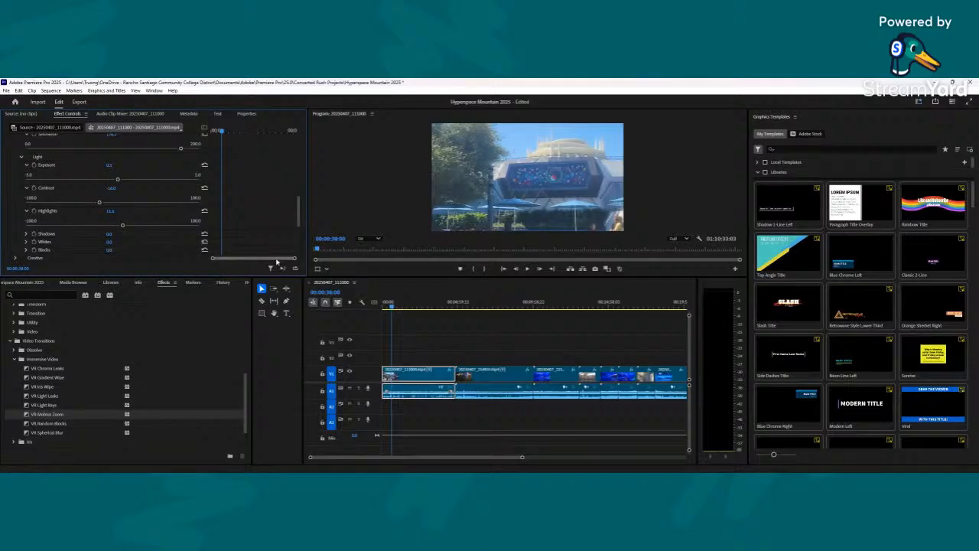
- Set the first clip's Lumetri Creative adjustments to saturation about 145, sharpen about 46 and vibrance about 45
scroll(23, 230, "down", 1)
left_click(15, 227)
scroll(16, 228, "down", 2)
left_click(27, 238)
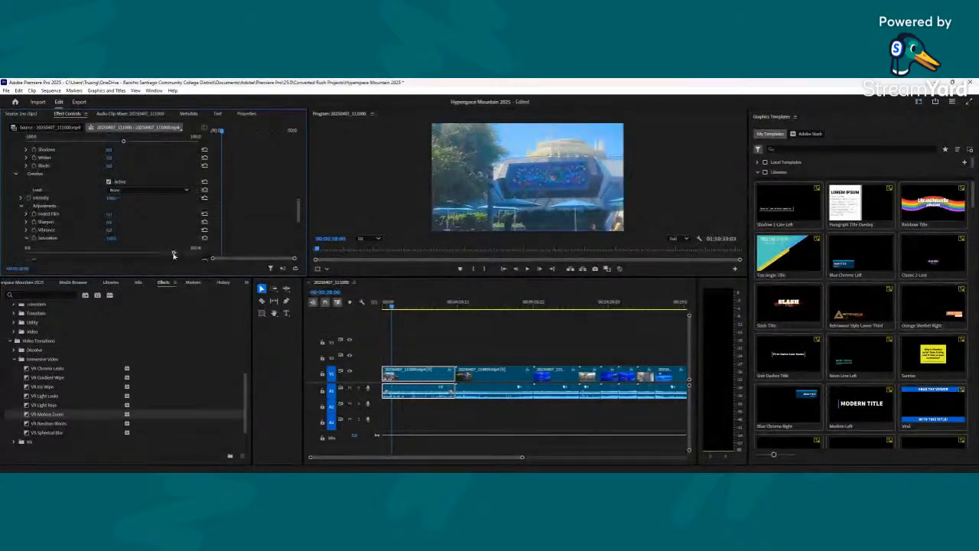
left_click(26, 222)
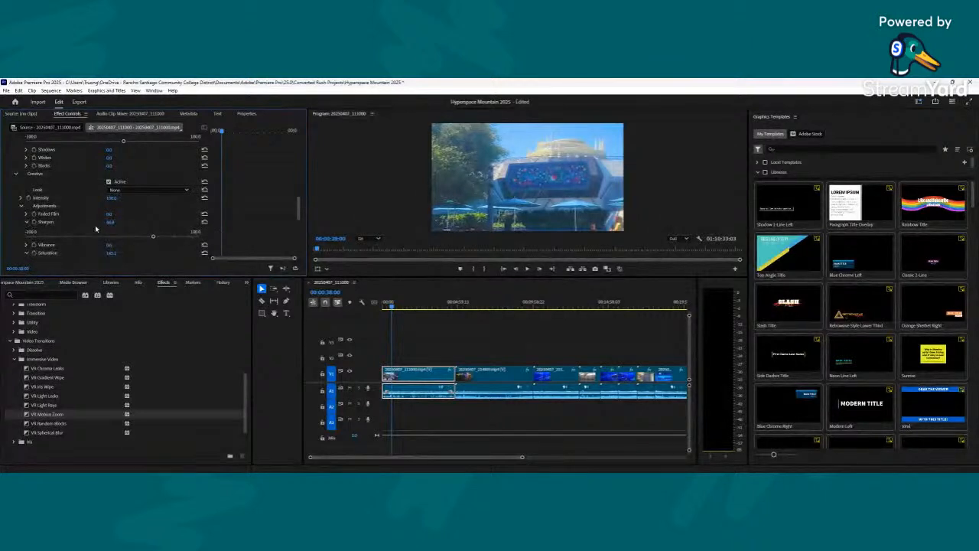
left_click(26, 245)
left_click_drag(115, 243, 152, 244)
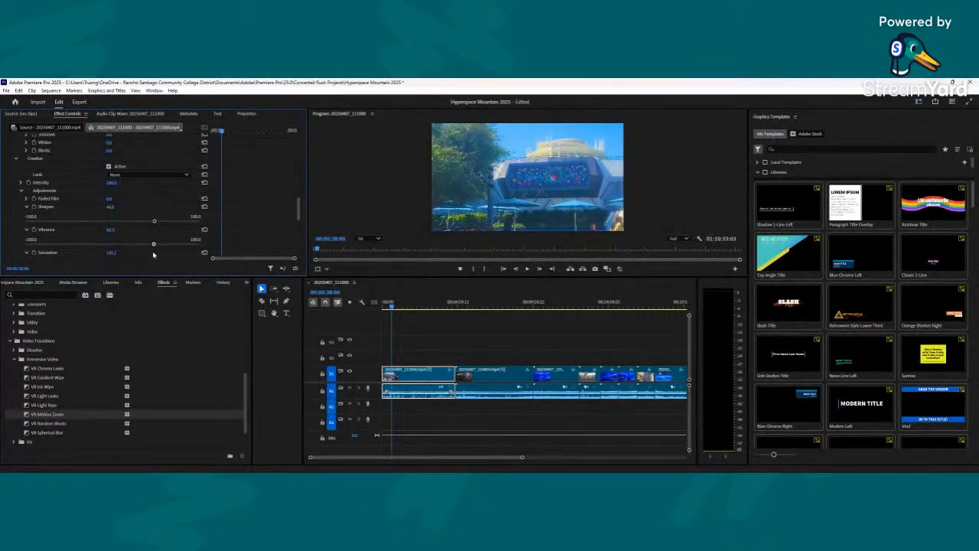
- Split the first clip at 00:00:44:02 with the Razor tool, and reduce the program window from its maximized size
left_click_drag(393, 306, 391, 320)
left_click(262, 300)
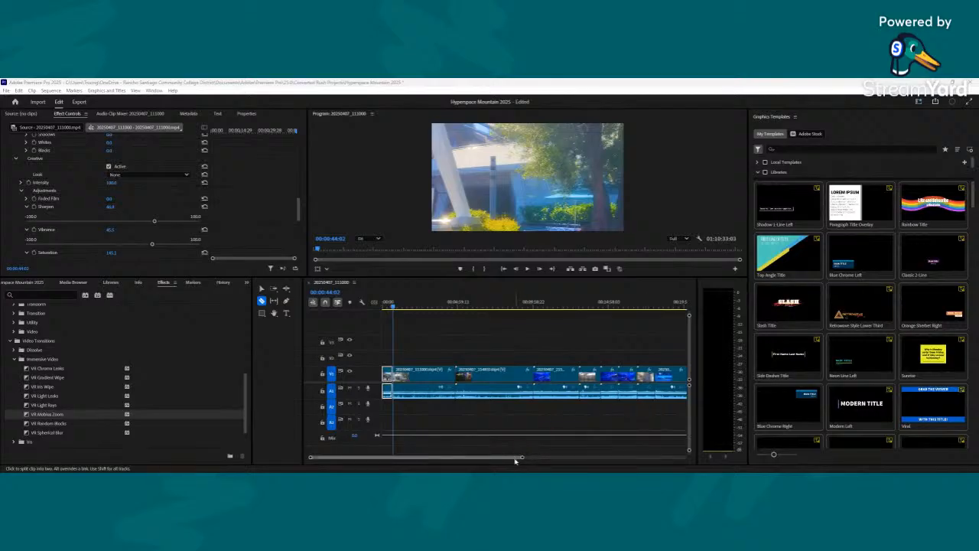
left_click_drag(524, 457, 371, 456)
left_click_drag(711, 83, 491, 10)
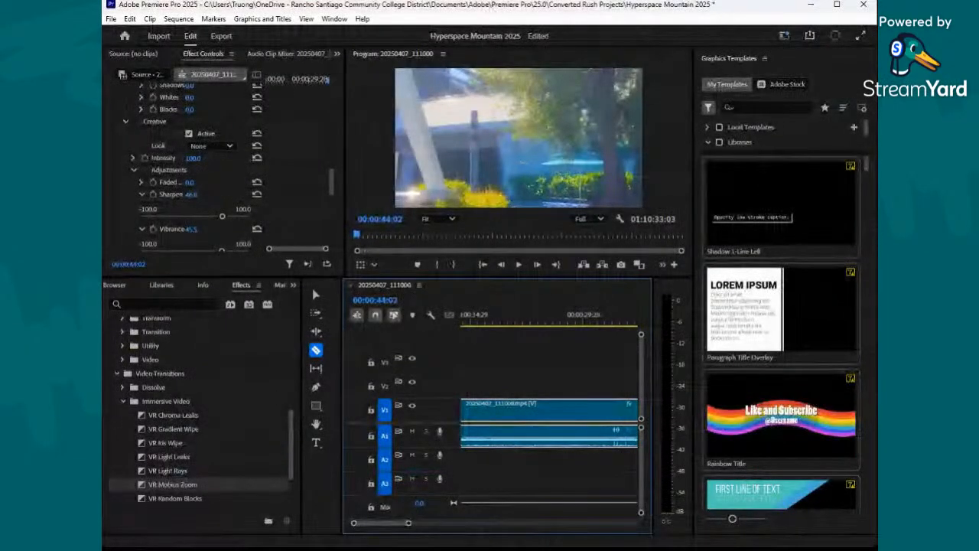
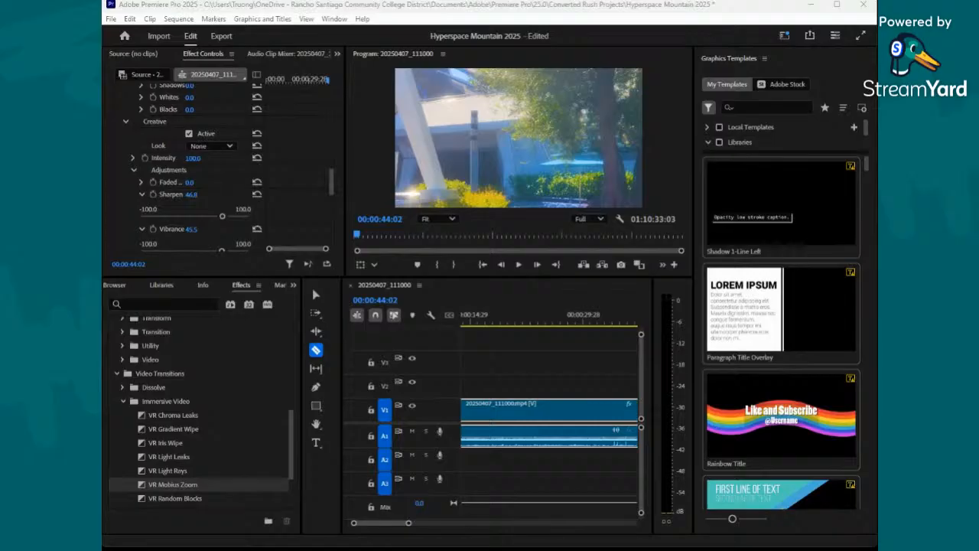
- With the playhead at 00:00:56:27, set the second clip's Basic Correction exposure to about 1.1, contrast to about -55.6 and highlights to about 13.2
left_click_drag(547, 325, 571, 334)
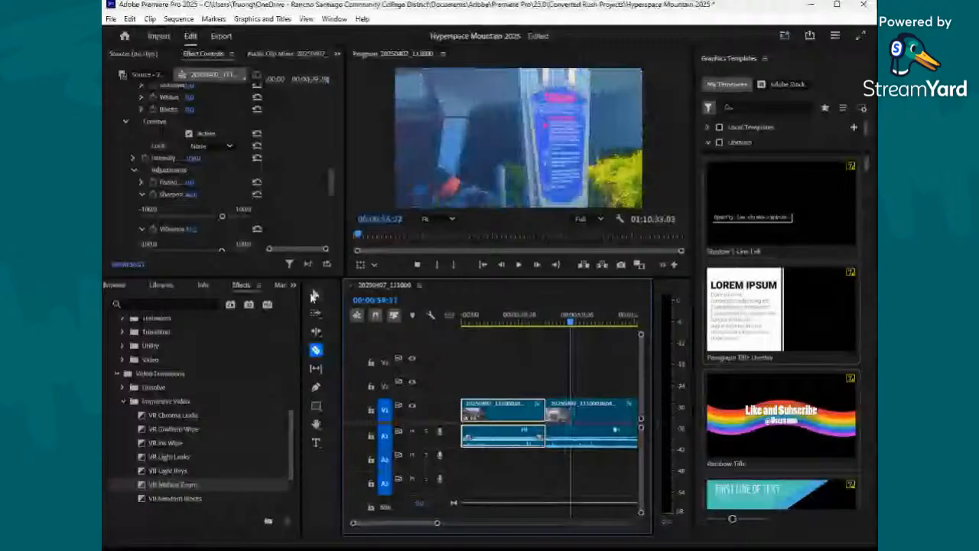
left_click(313, 296)
left_click(580, 415)
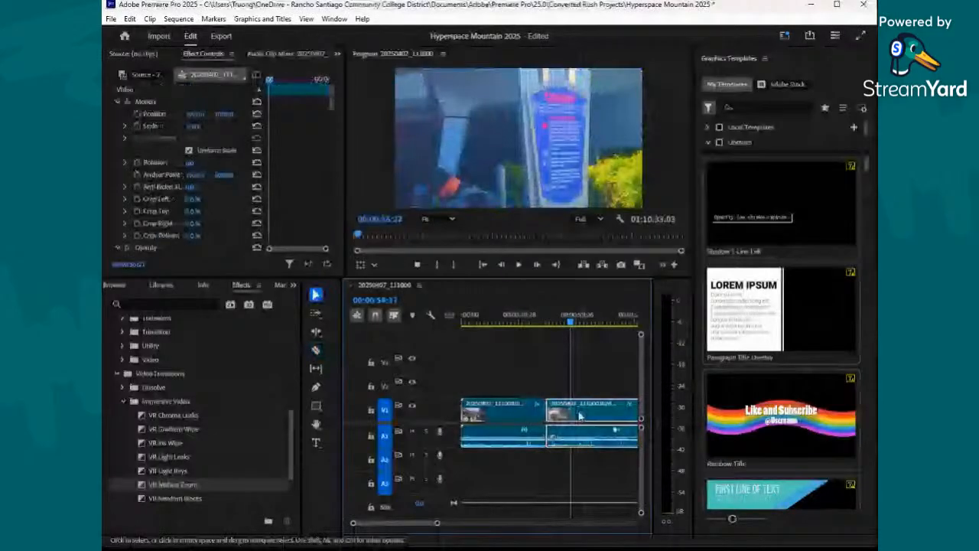
scroll(205, 201, "down", 10)
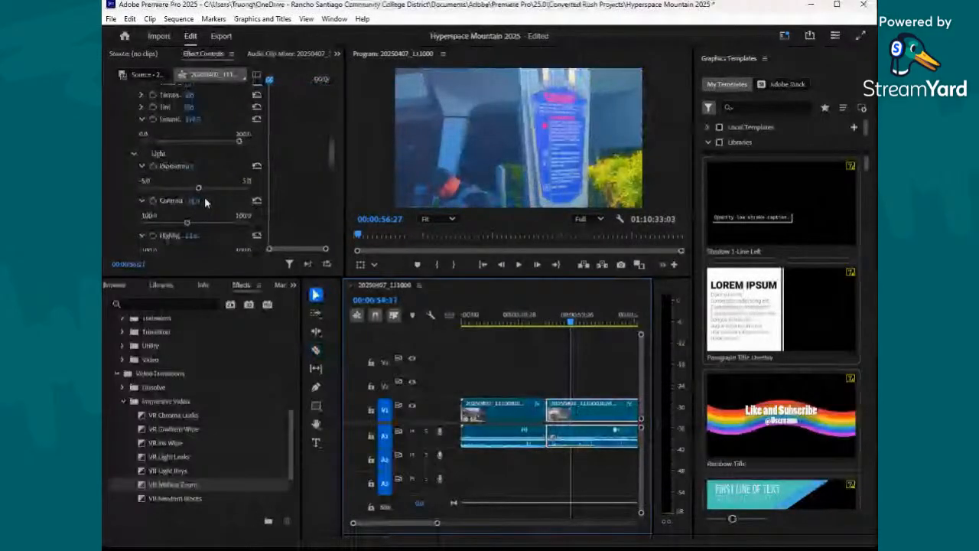
scroll(185, 217, "down", 2)
left_click_drag(212, 184, 202, 191)
- Split the second clip with the Razor tool, and split the remaining footage again at 00:01:36:29
left_click_drag(571, 324, 596, 360)
left_click(316, 350)
left_click(596, 413)
left_click_drag(437, 524, 444, 528)
left_click_drag(563, 333, 610, 351)
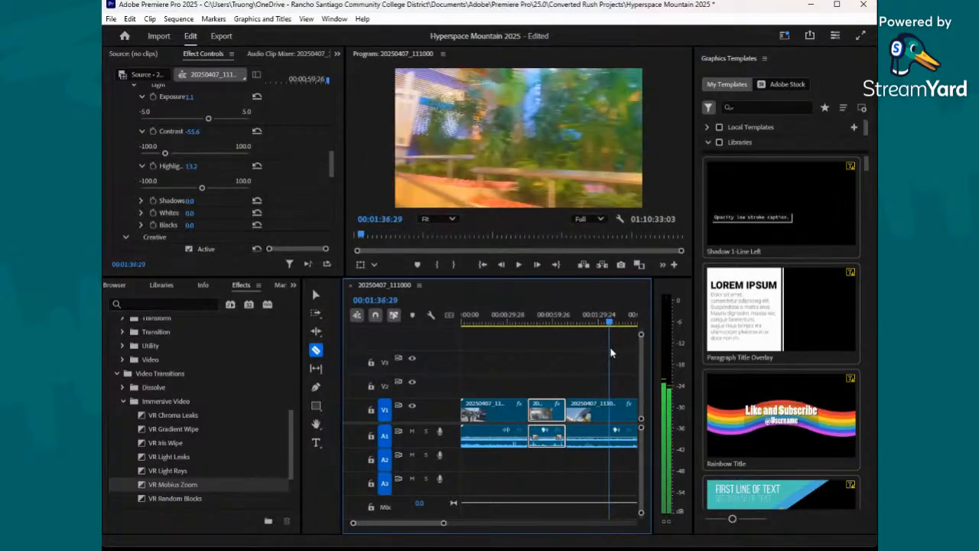
left_click(610, 412)
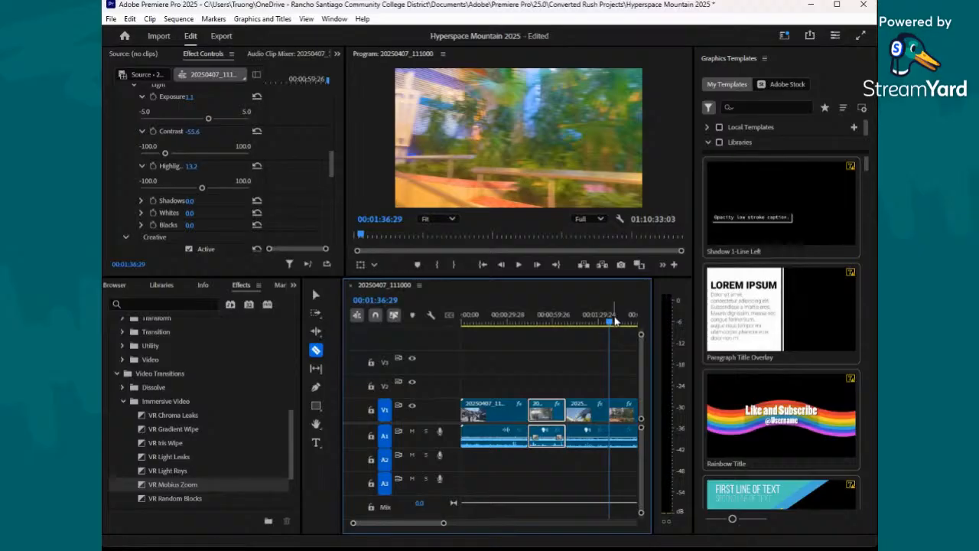
- With the playhead at 00:01:16:15, set the third clip's exposure to 0.9, contrast to 18.5, highlights to 5.8 and shadows to 1.6
left_click_drag(614, 329, 578, 327)
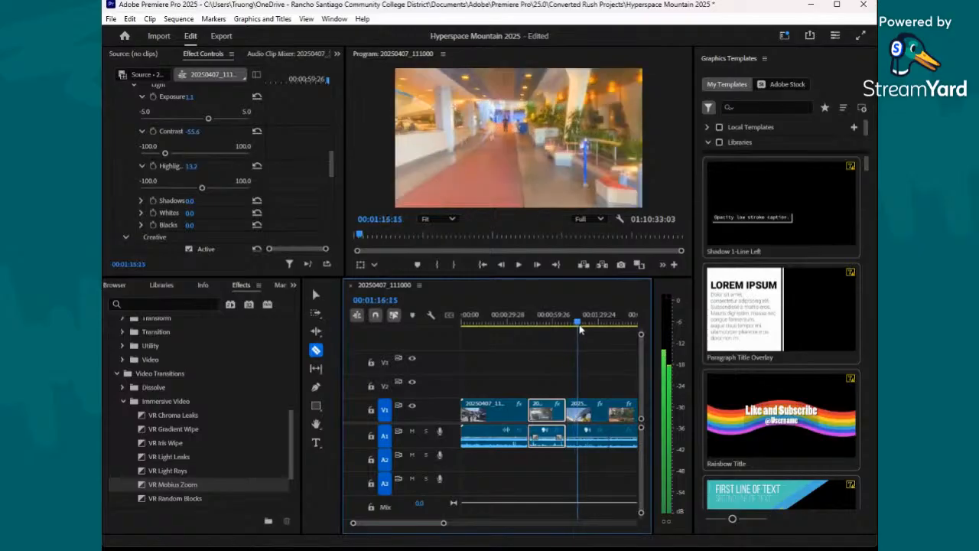
left_click(314, 295)
left_click(585, 410)
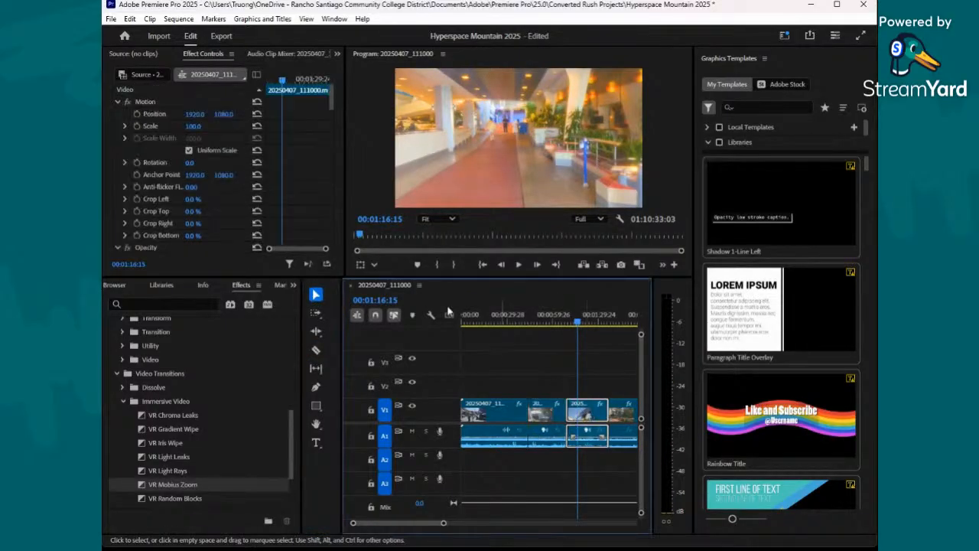
scroll(218, 203, "down", 5)
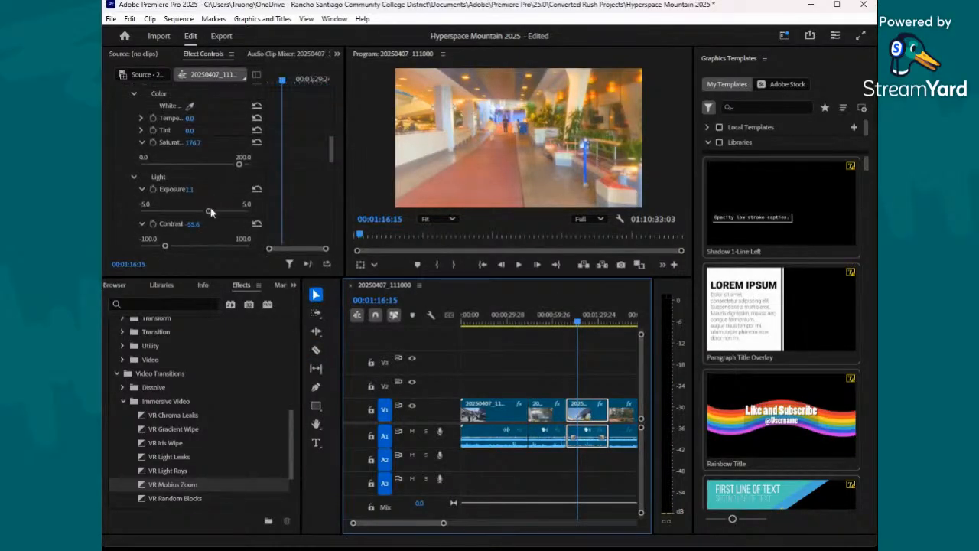
left_click_drag(201, 213, 207, 216)
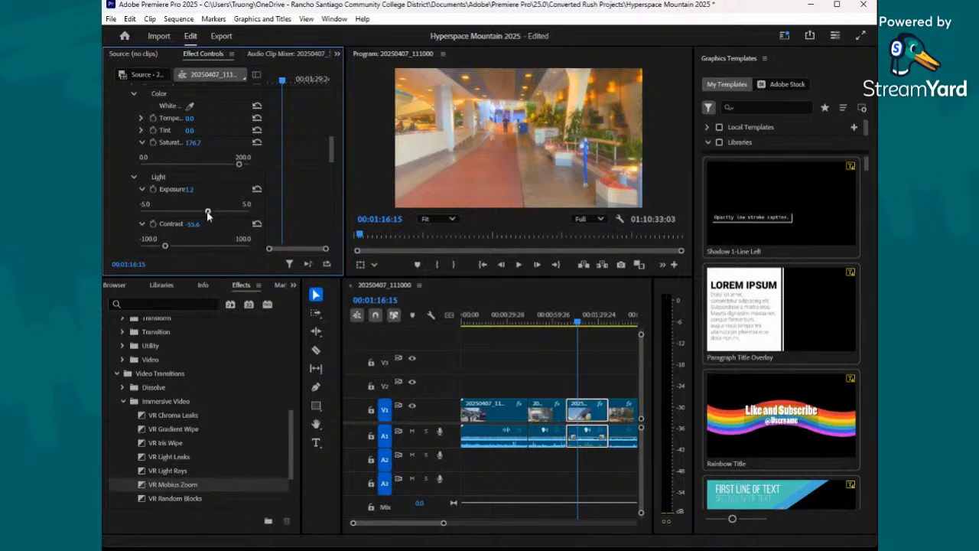
scroll(203, 218, "down", 3)
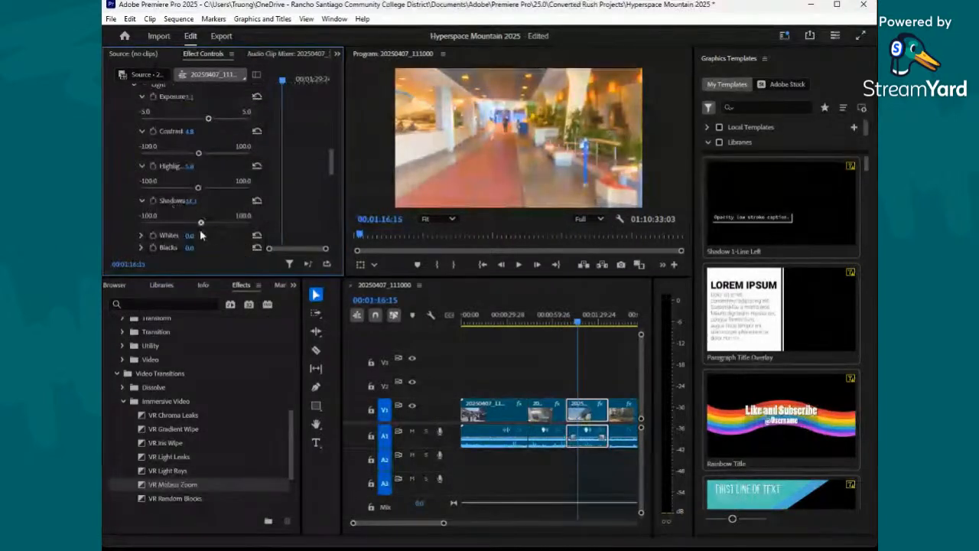
left_click_drag(174, 235, 196, 233)
mouse_move(199, 151)
left_mouse_down()
mouse_move(217, 163)
mouse_move(205, 155)
left_mouse_up()
left_click_drag(212, 121, 205, 120)
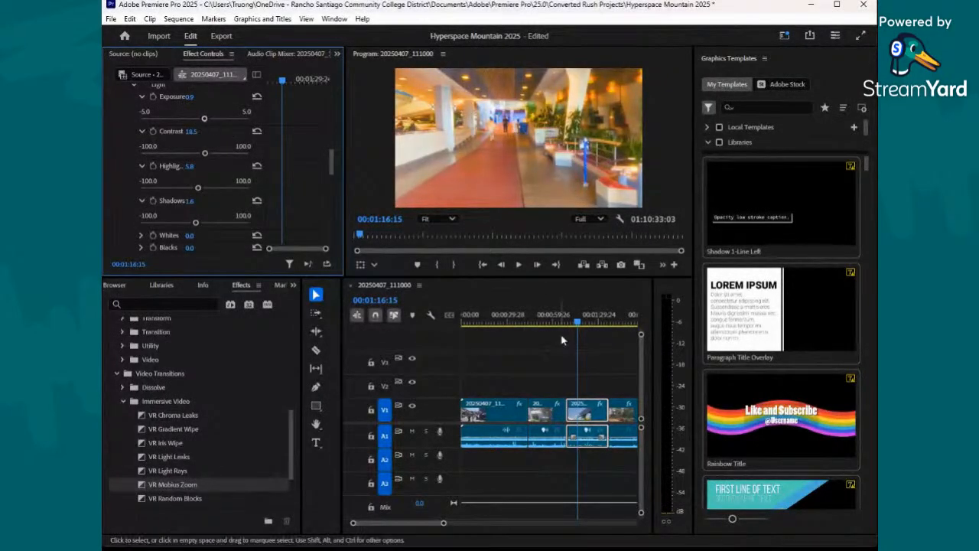
- Split the fourth clip at 00:01:49:14 with the Razor tool
left_click(581, 324)
left_click_drag(580, 325, 630, 337)
left_click(317, 348)
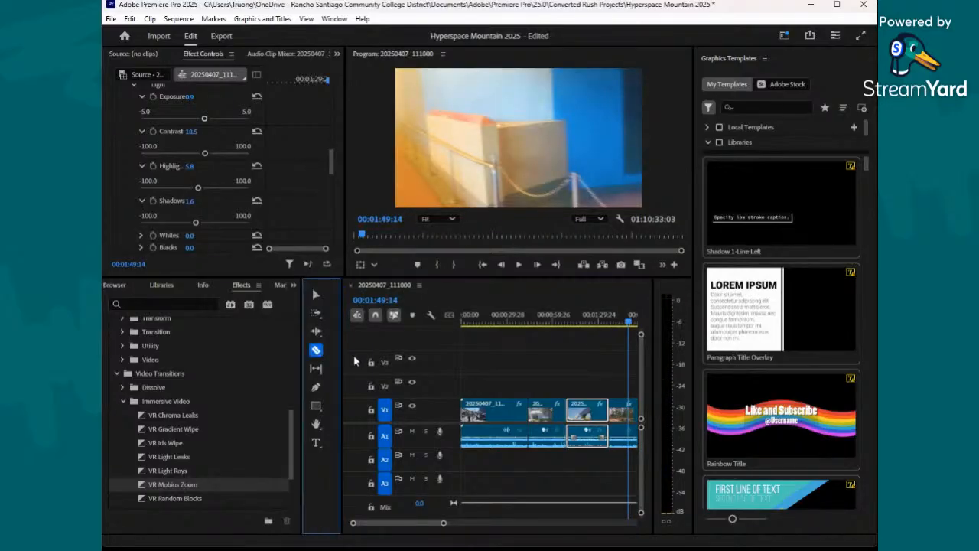
- With the playhead near 00:01:42:08, set the fourth clip's exposure to about 0.3, contrast to -2.6 and highlights to 24.9
left_click(619, 328)
left_click(619, 329)
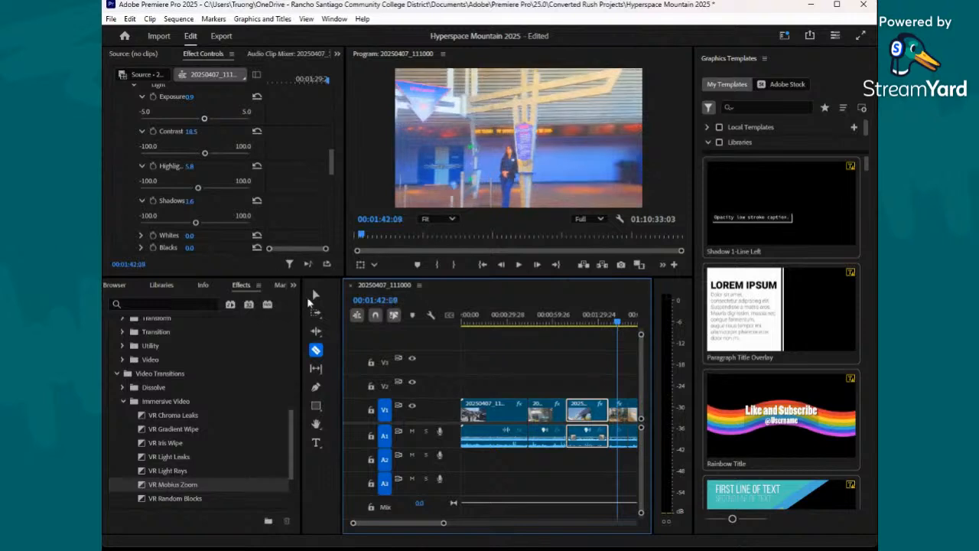
left_click(315, 295)
left_click(618, 417)
scroll(221, 189, "down", 5)
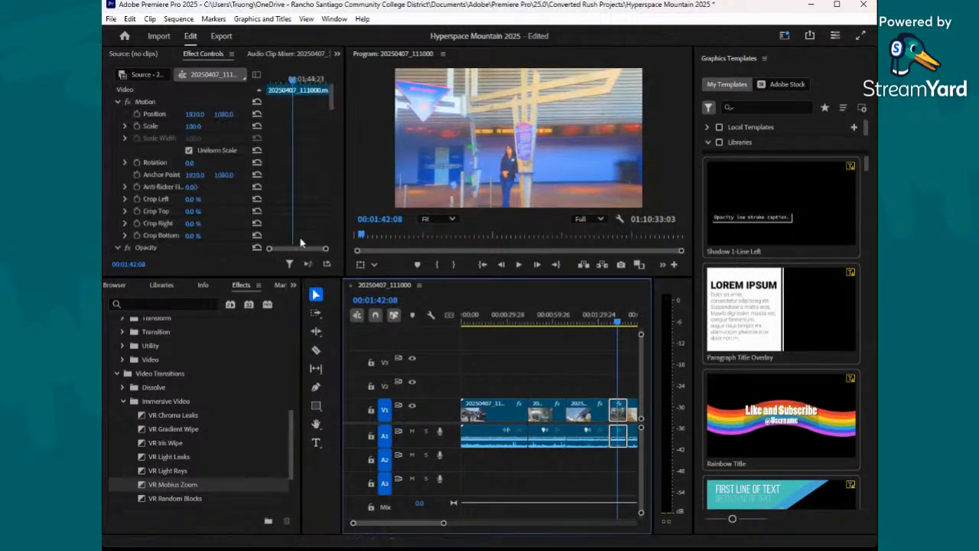
scroll(222, 196, "down", 3)
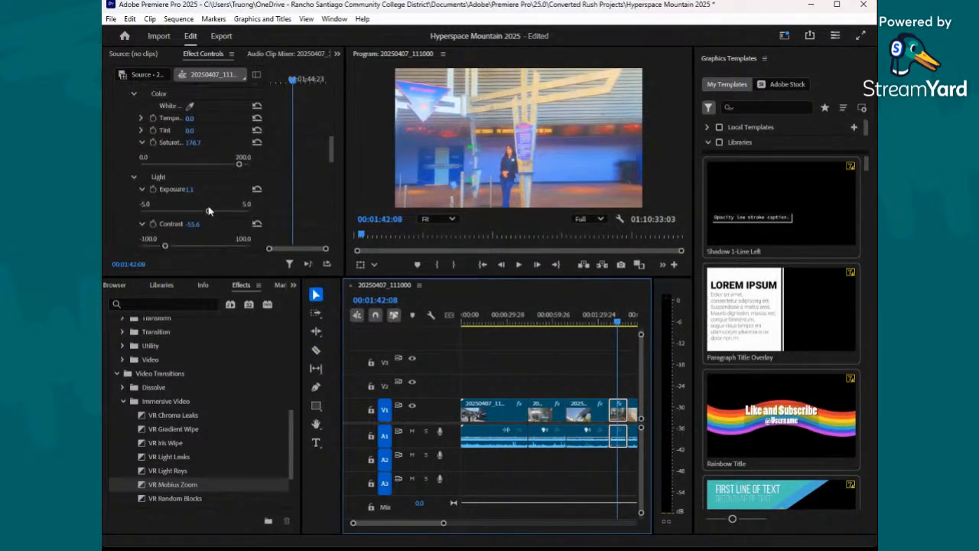
left_click_drag(207, 212, 198, 215)
left_click_drag(166, 246, 193, 252)
scroll(204, 215, "down", 2)
mouse_move(203, 211)
left_mouse_down()
mouse_move(186, 213)
mouse_move(208, 217)
left_mouse_up()
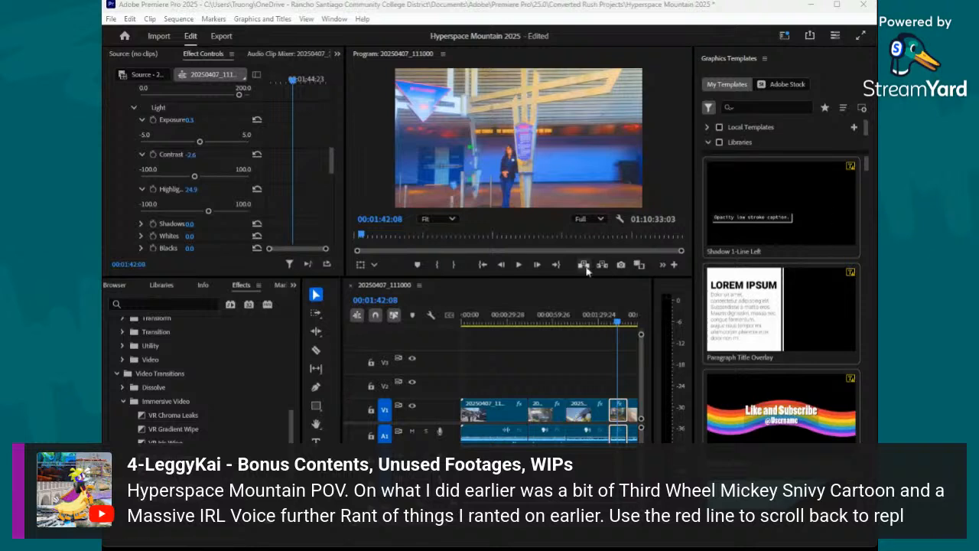
- With the playhead at 00:02:06:12, lower the fifth clip's exposure to about 0.5, set its contrast to about -42 and raise its highlights
left_click(620, 324)
left_click_drag(620, 329, 631, 334)
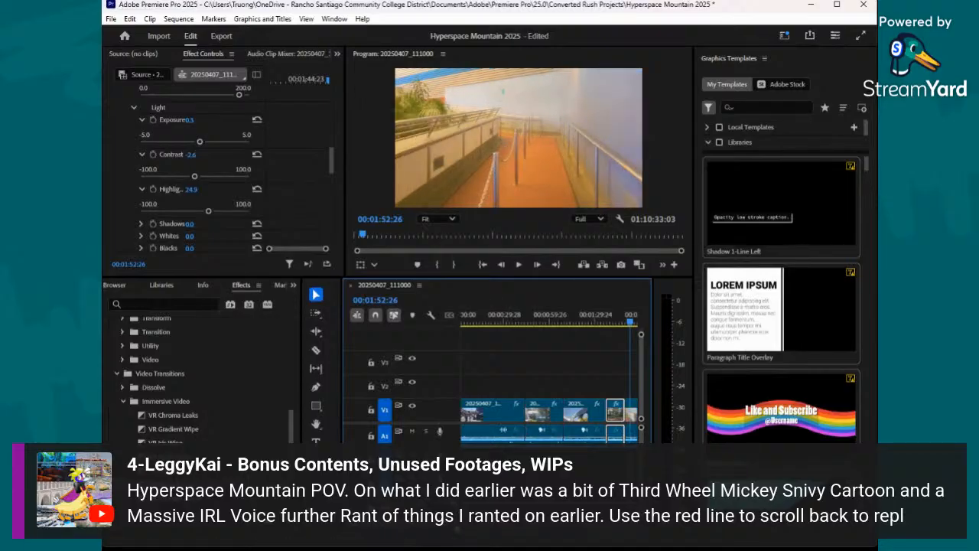
left_click_drag(458, 529, 464, 530)
left_click_drag(549, 327, 565, 368)
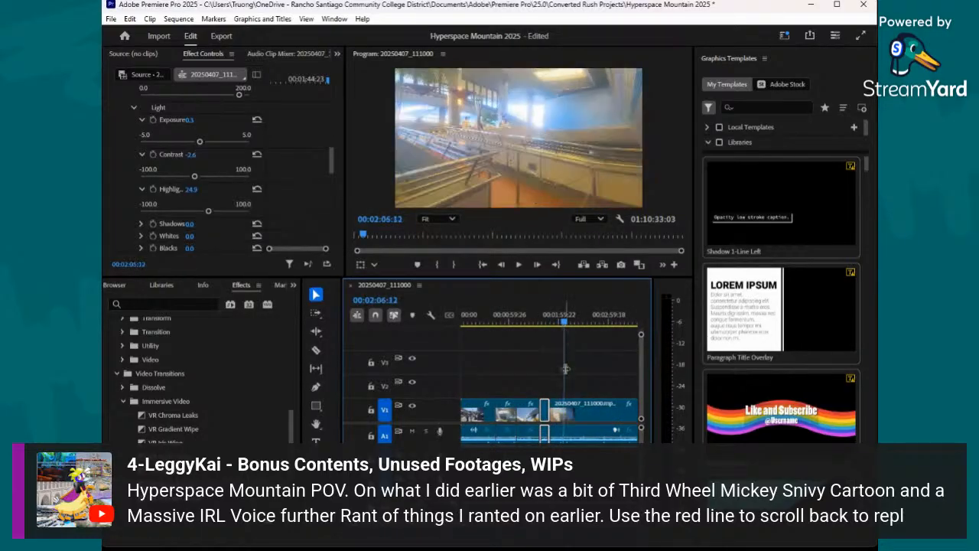
left_click(568, 413)
scroll(180, 150, "down", 2)
scroll(181, 150, "down", 3)
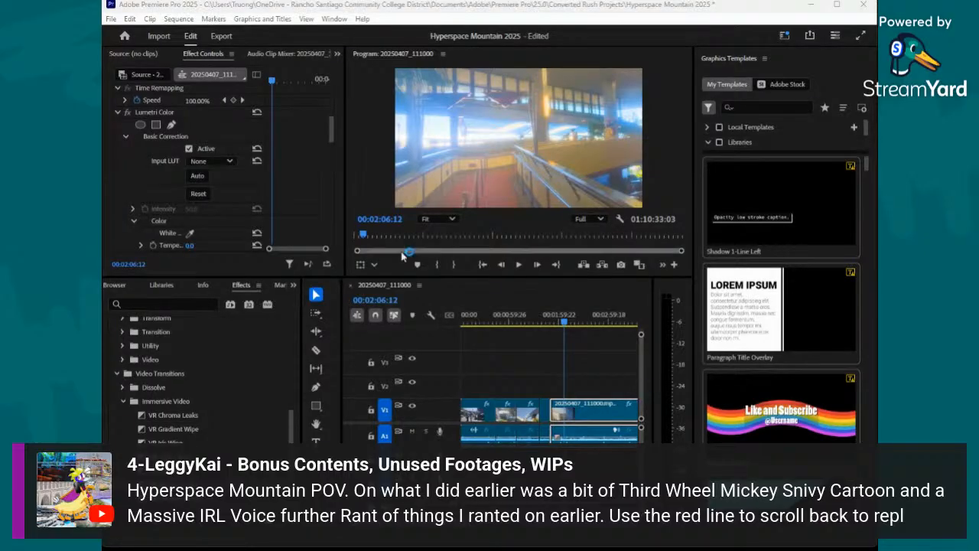
left_click(297, 171)
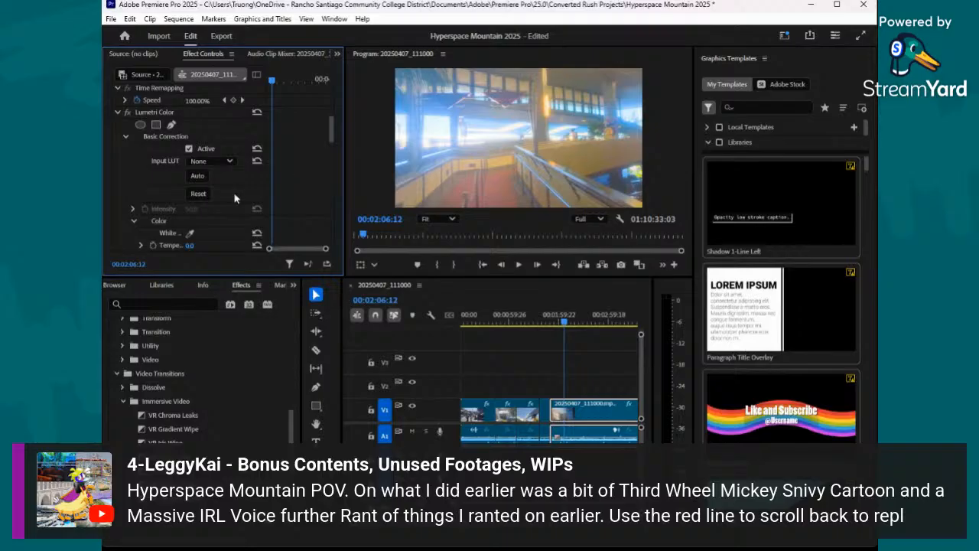
scroll(230, 193, "down", 5)
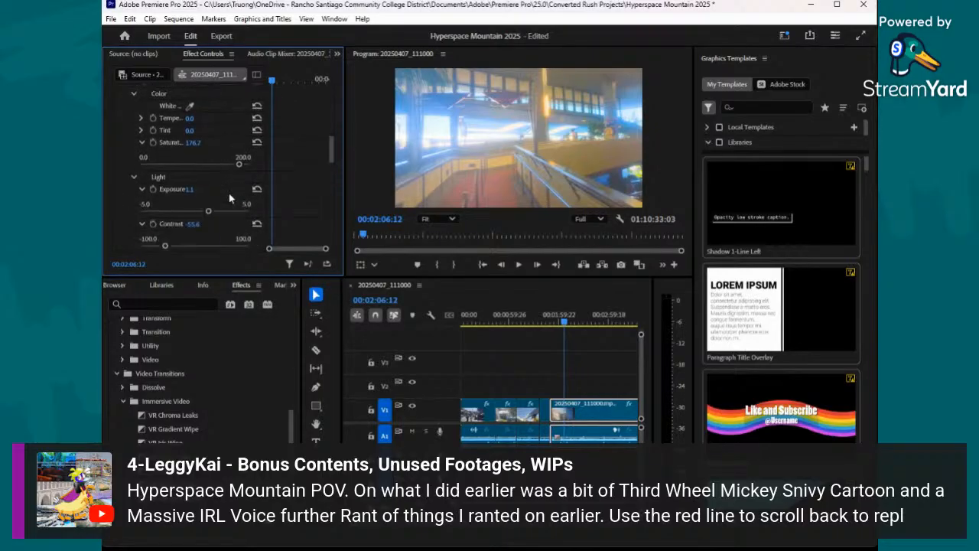
left_click_drag(208, 211, 199, 213)
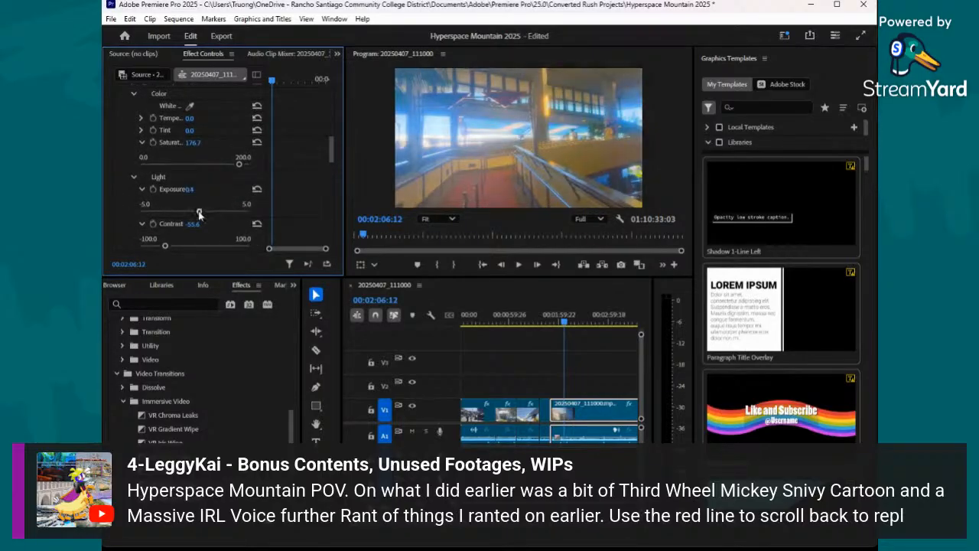
scroll(167, 213, "down", 1)
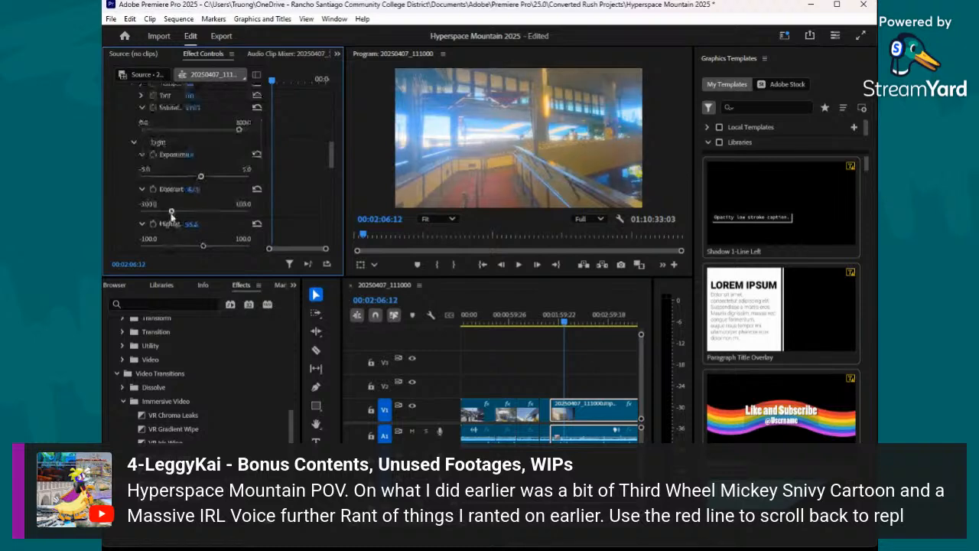
scroll(167, 214, "down", 1)
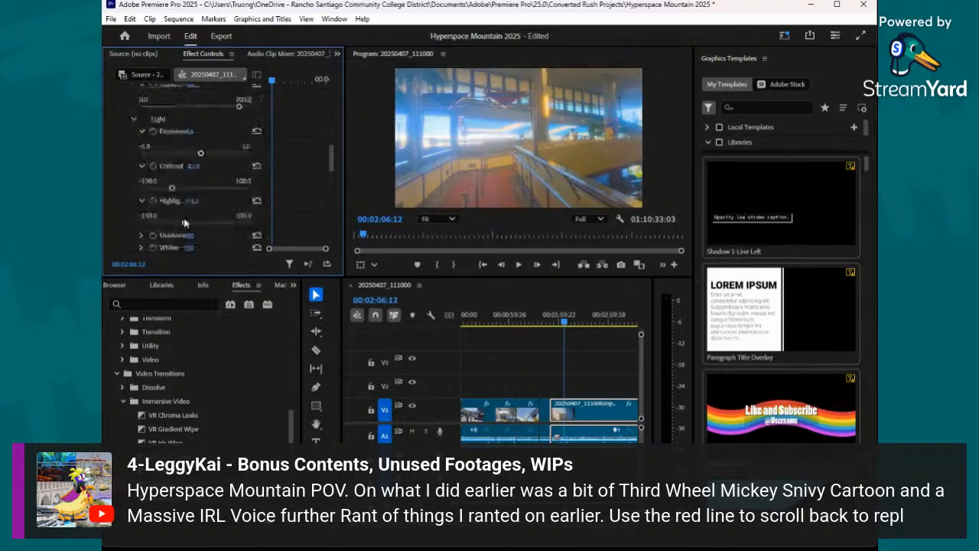
left_click_drag(185, 223, 189, 224)
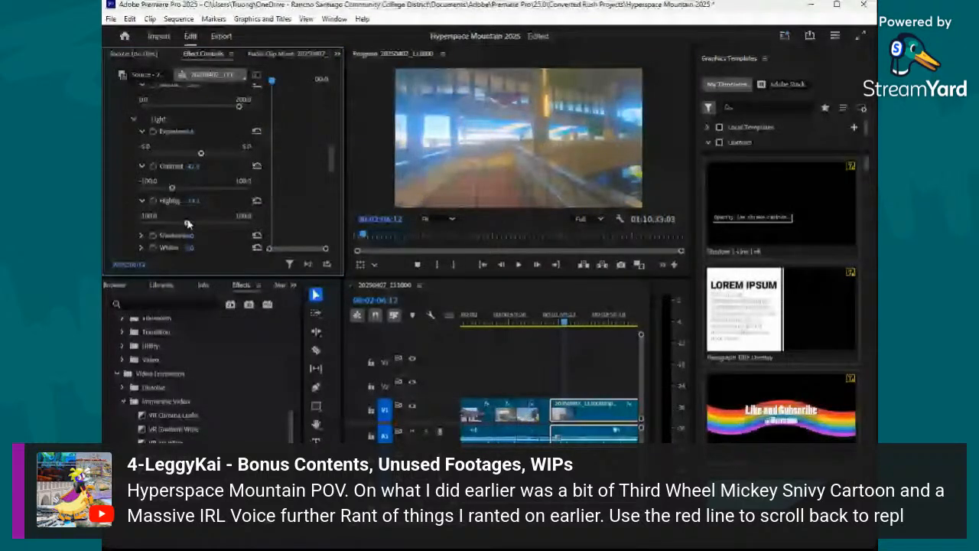
- Slightly lower the vibrance and fine-tune the saturation in the fifth clip's Lumetri Creative adjustments
scroll(237, 183, "down", 4)
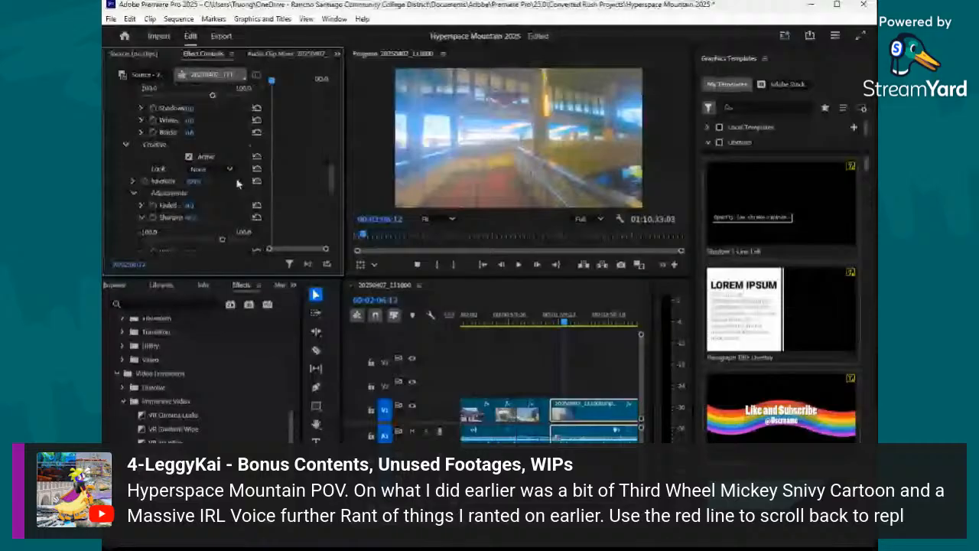
scroll(193, 227, "down", 2)
left_click_drag(192, 227, 215, 236)
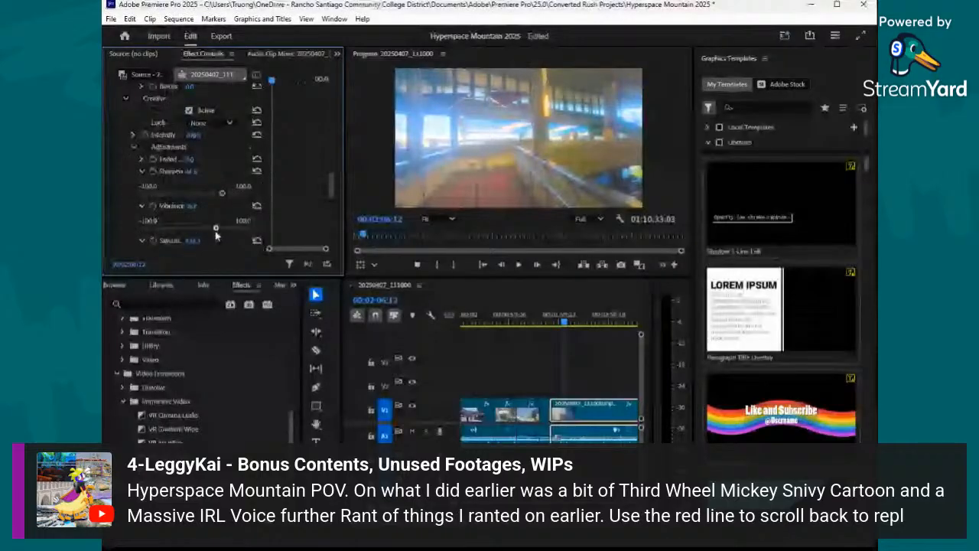
scroll(215, 191, "down", 1)
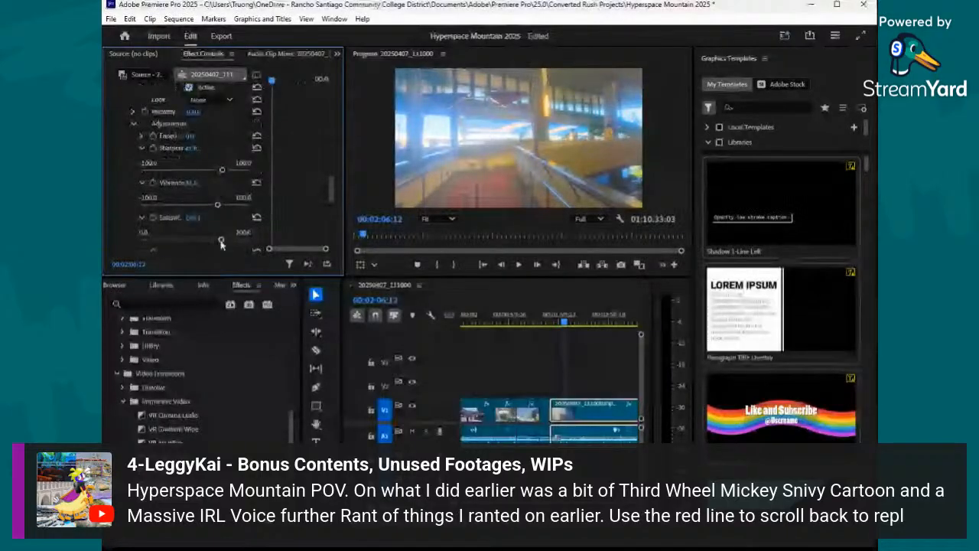
scroll(221, 237, "down", 4)
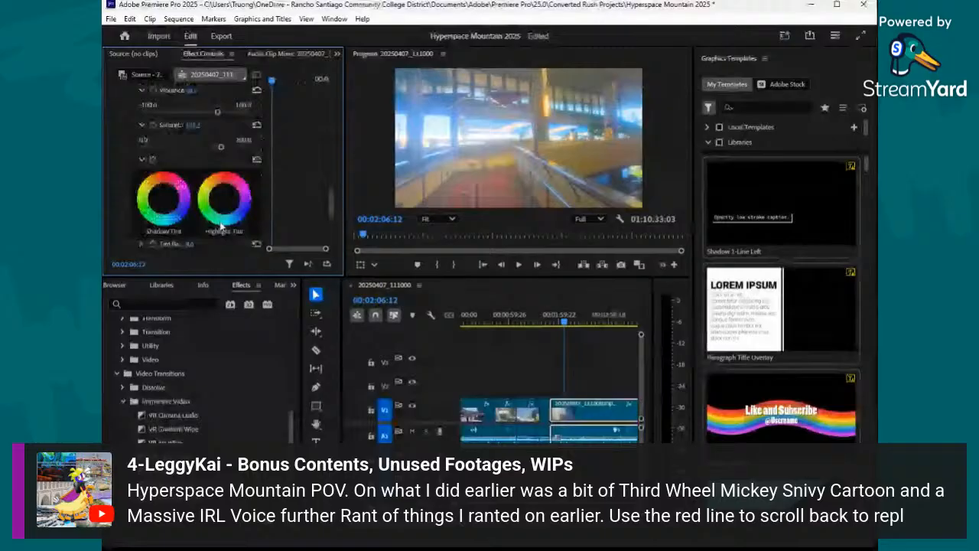
scroll(221, 226, "down", 5)
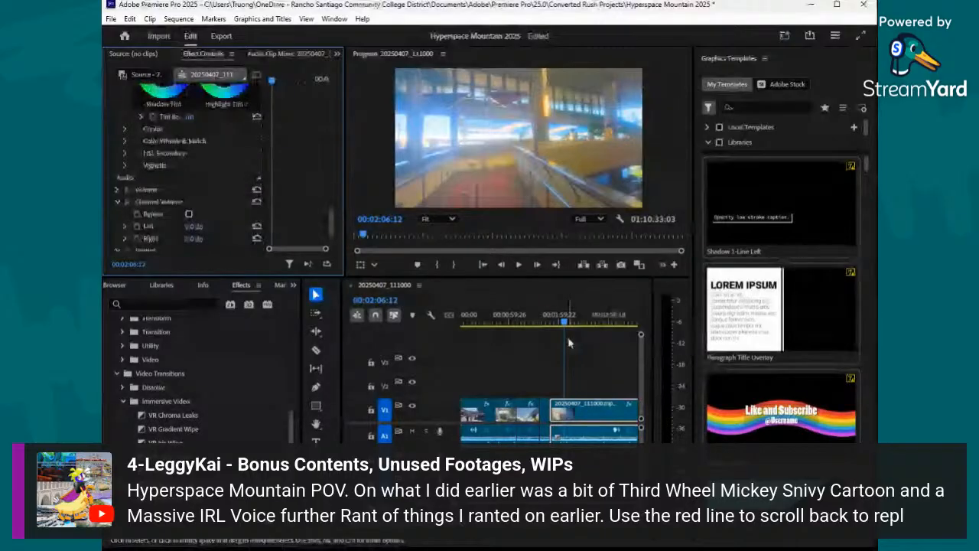
- Split the fifth clip at 00:02:38:13 with the Razor tool
left_click(571, 326)
left_click_drag(572, 329, 590, 343)
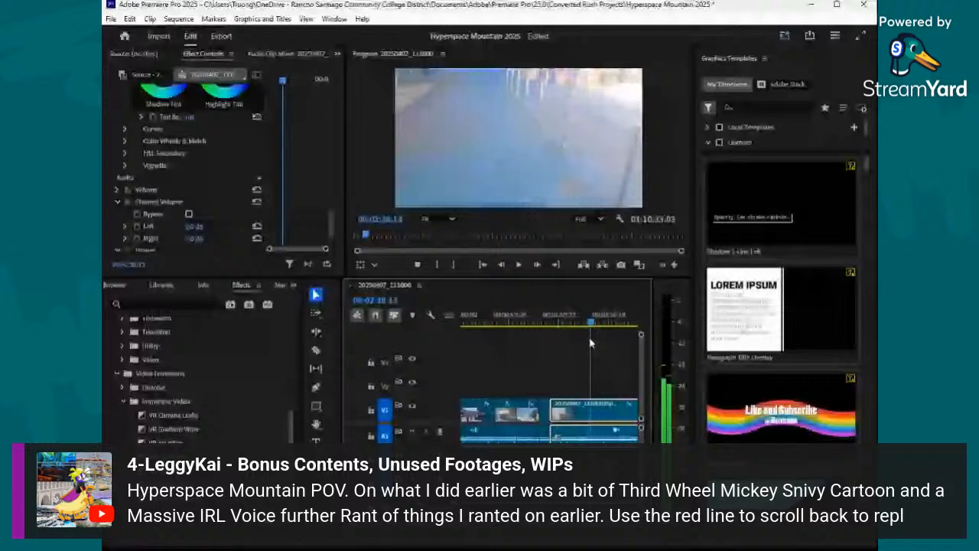
key("c")
left_click(590, 413)
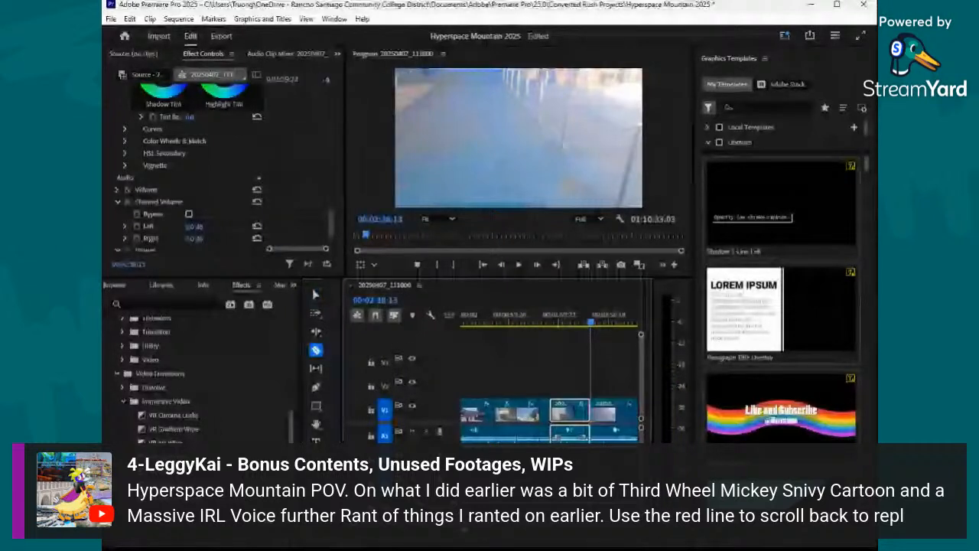
- Cut the footage after 00:02:38:13 with the Razor tool to end the sixth clip, and place the playhead at 00:03:10:29
key("minus")
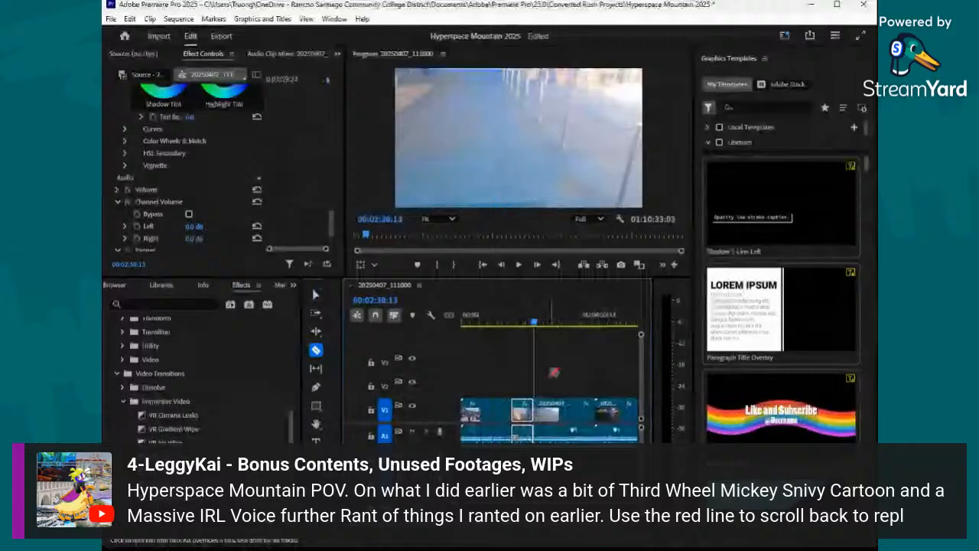
left_click(539, 323)
mouse_move(540, 327)
left_mouse_down()
mouse_move(557, 332)
mouse_move(554, 321)
mouse_move(566, 335)
mouse_move(549, 336)
left_mouse_up()
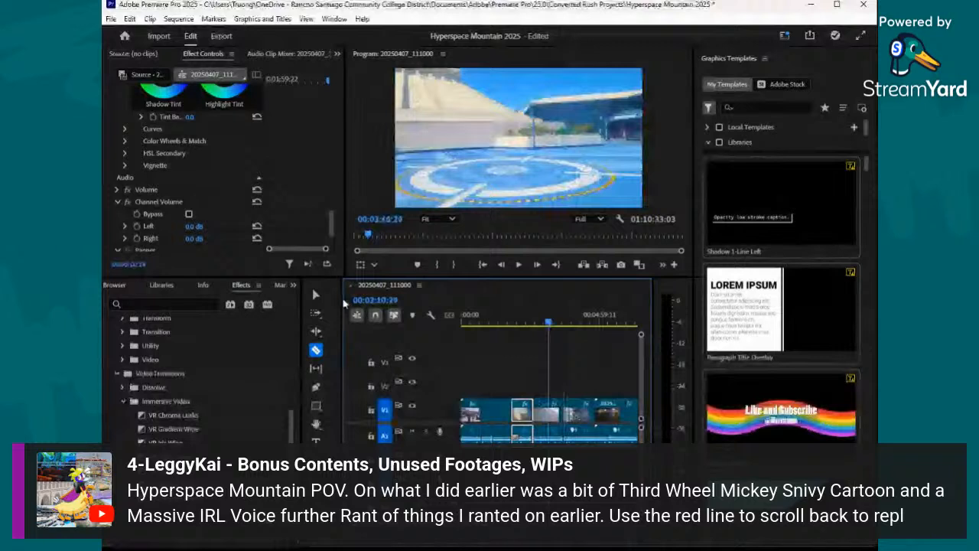
- Select the sixth clip and set its Lumetri exposure to about 0.6, contrast to 11.1 and highlights to about -0.5
left_click(318, 296)
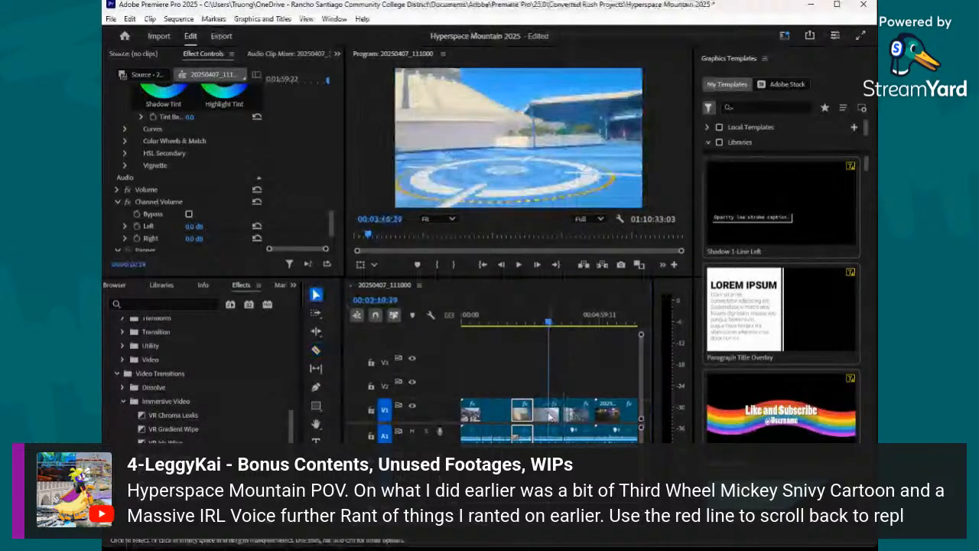
left_click(549, 415)
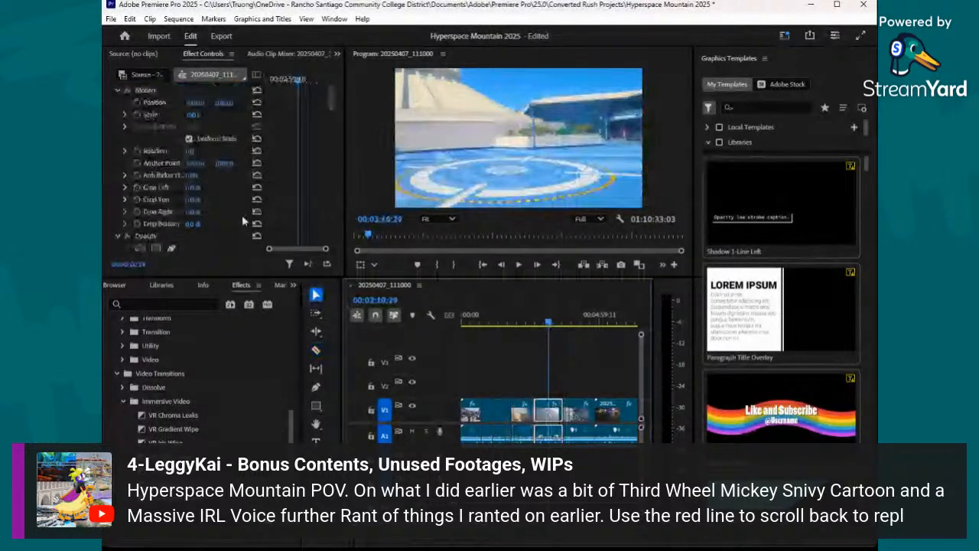
scroll(241, 215, "down", 1)
scroll(229, 210, "down", 5)
left_click(200, 214)
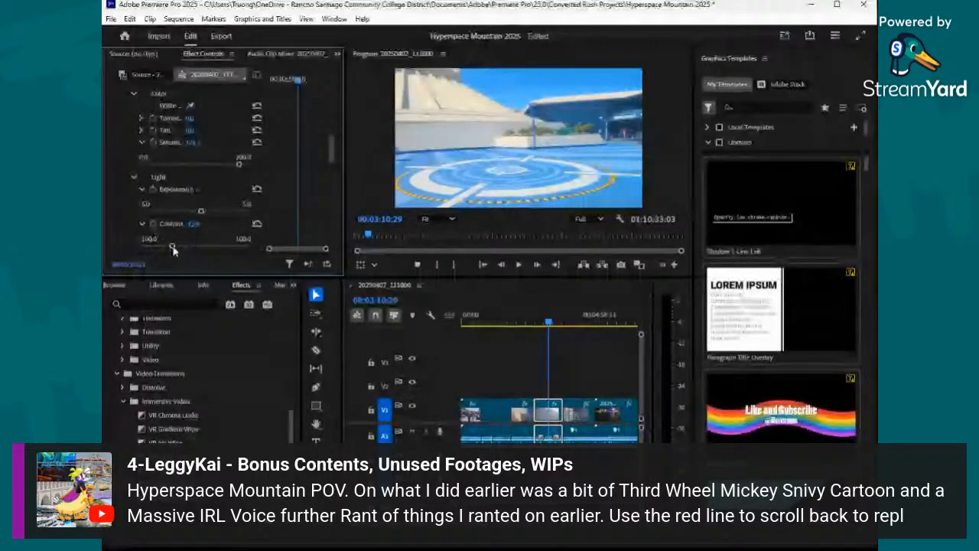
scroll(213, 230, "down", 2)
left_click_drag(213, 230, 196, 233)
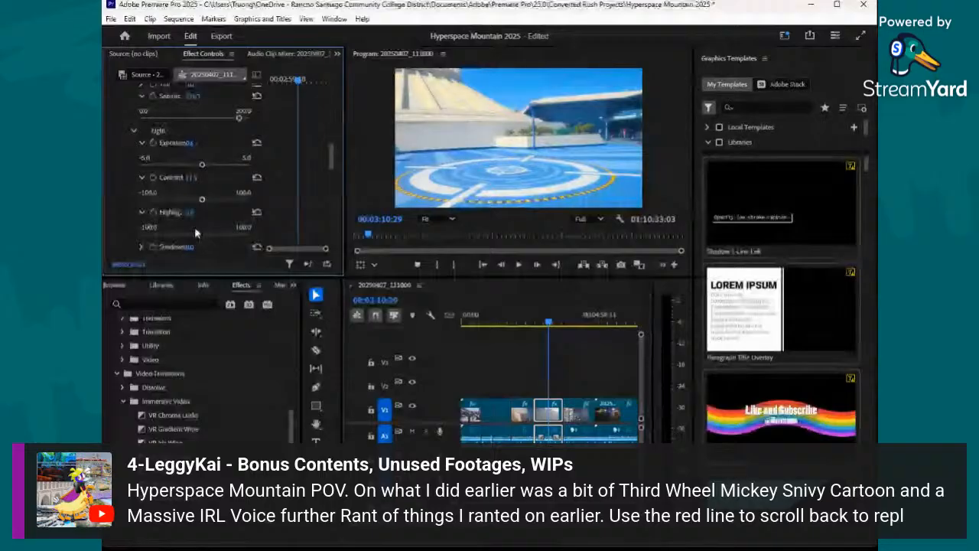
- Find the end of the indoor section and split the footage at 00:04:08:23 with the Razor tool
left_click(551, 327)
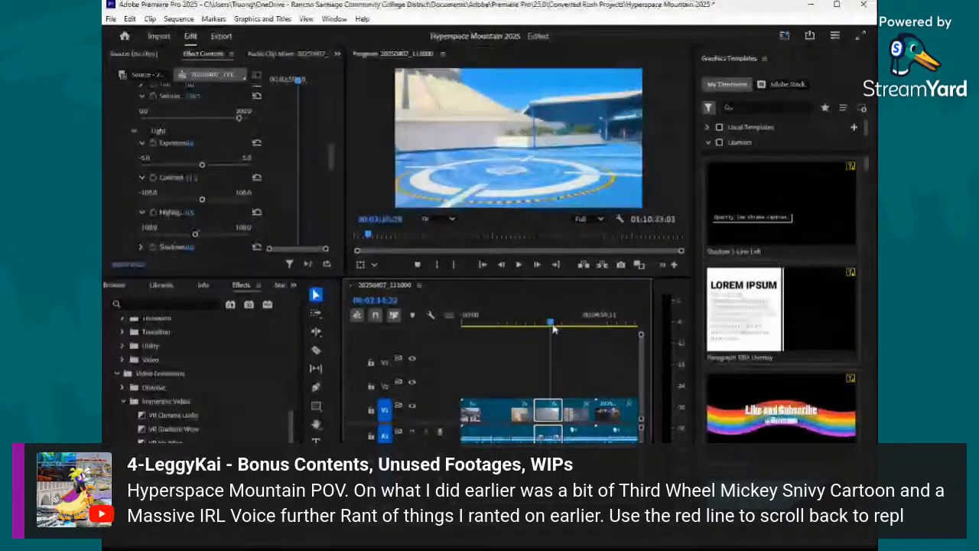
left_click_drag(554, 327, 575, 337)
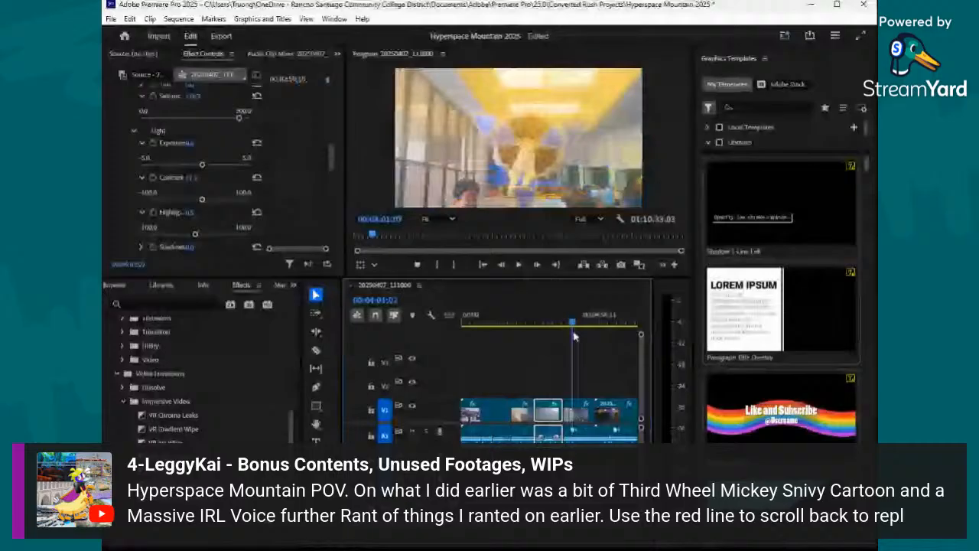
left_click(579, 325)
mouse_move(579, 325)
left_mouse_down()
mouse_move(586, 330)
mouse_move(570, 332)
left_mouse_up()
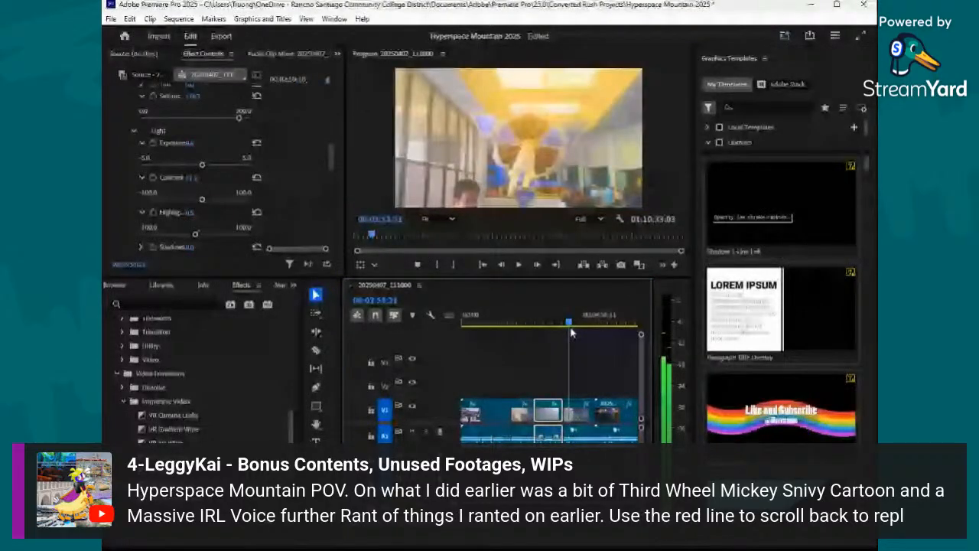
left_click_drag(571, 333, 576, 330)
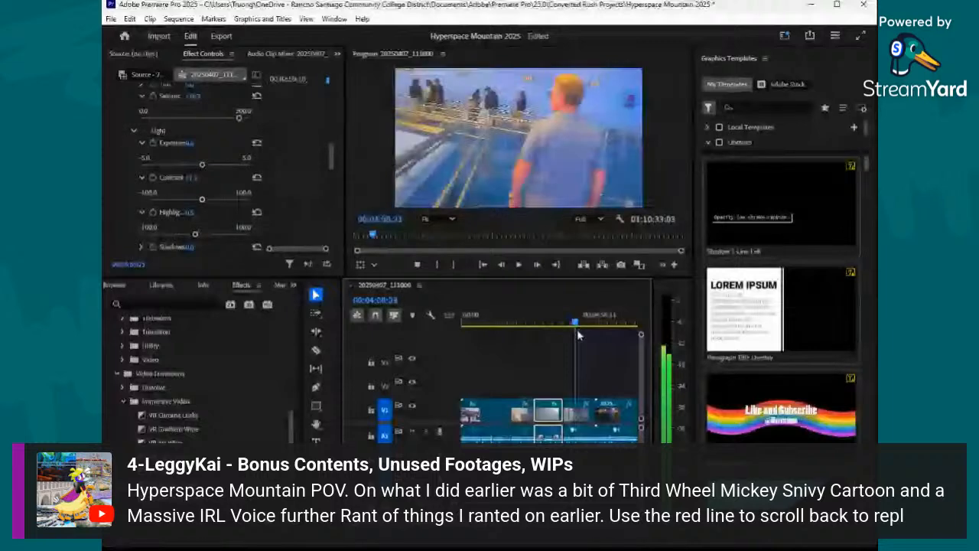
left_click(317, 351)
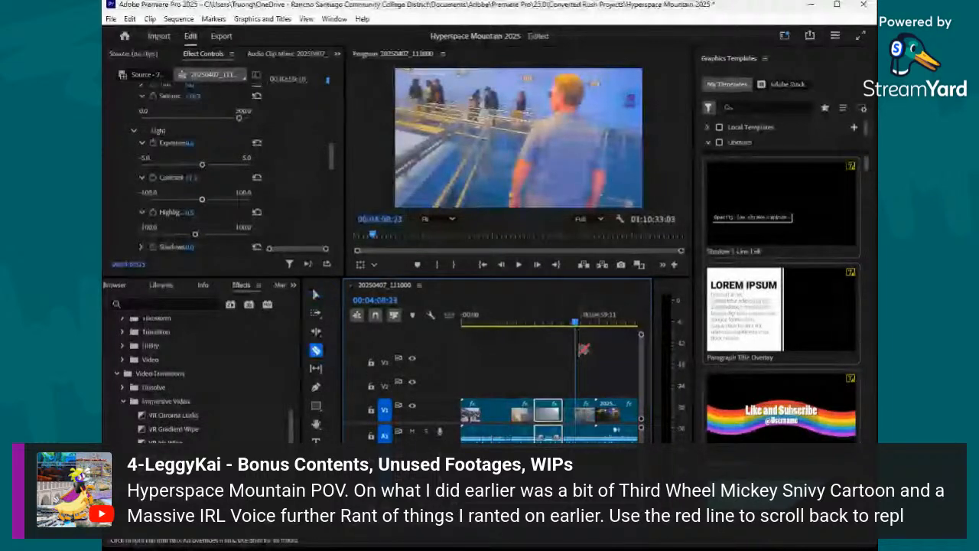
- Review the footage around 00:03:52:13 and split the clip near 00:03:49:26 with the Razor tool
left_click(568, 326)
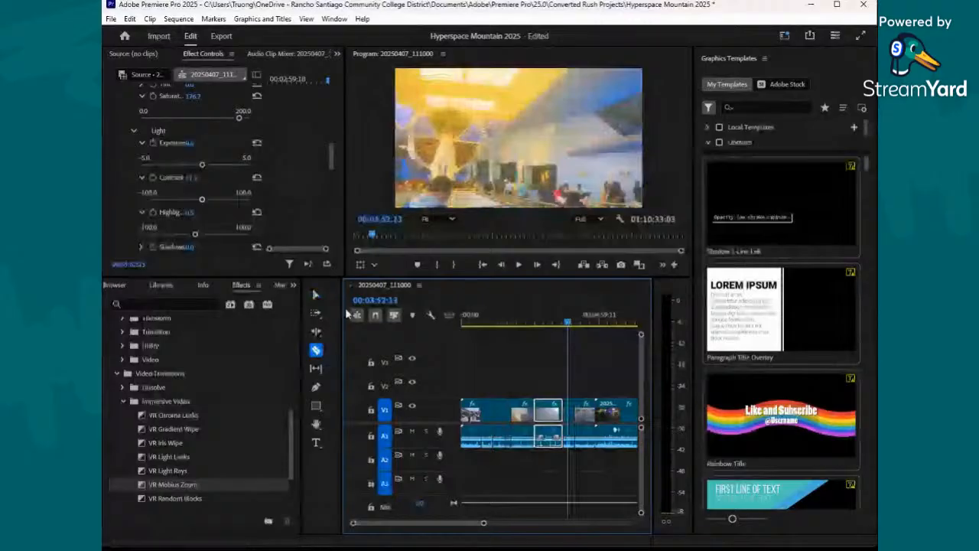
key("alt+Tab")
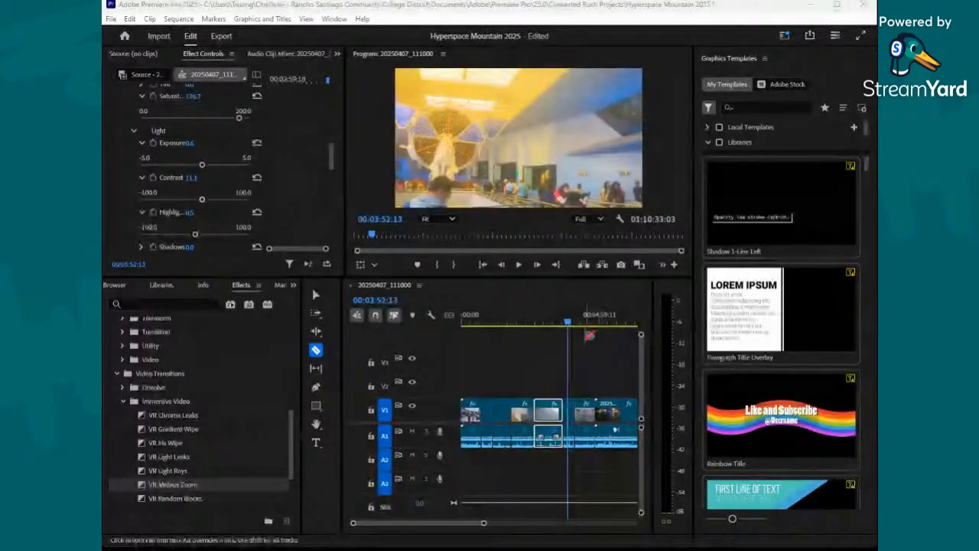
left_click(567, 327)
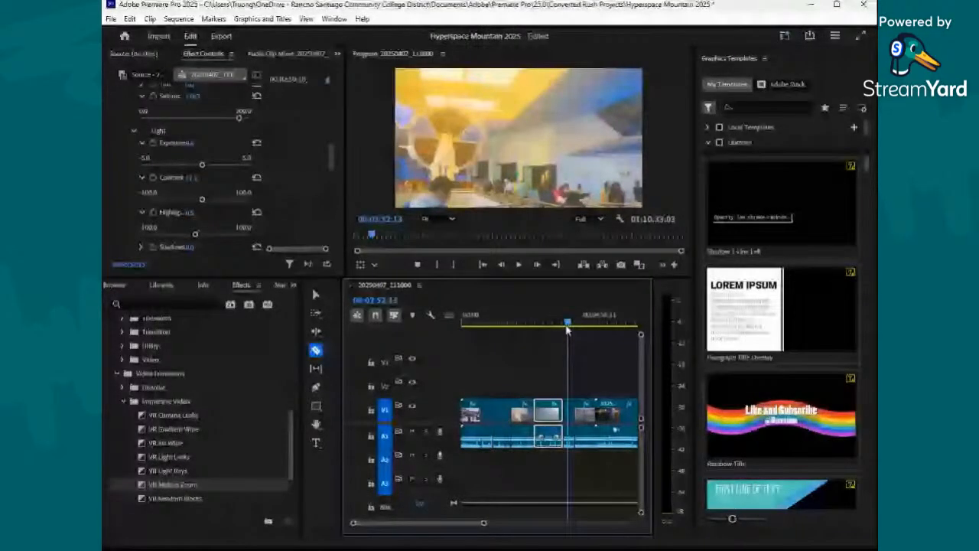
left_click_drag(567, 326, 567, 331)
key("space")
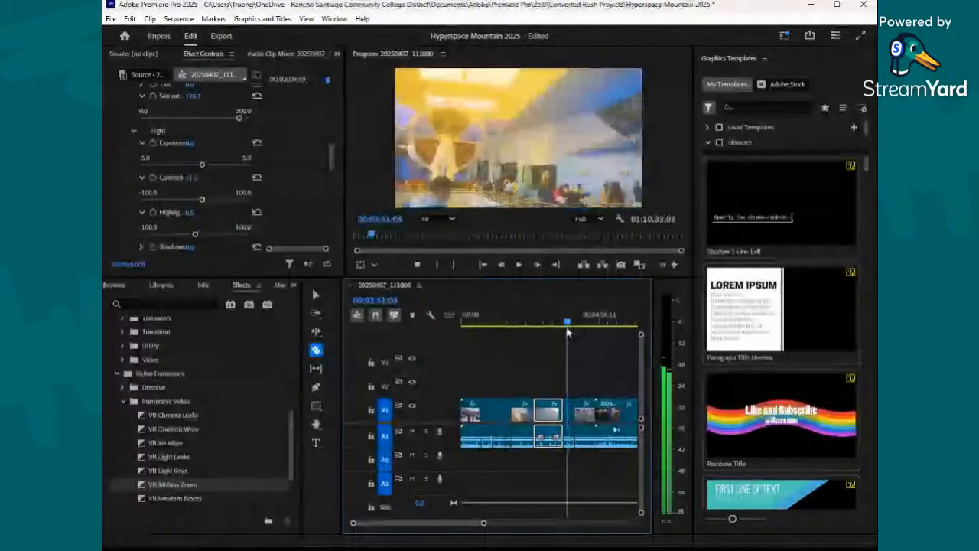
left_click(567, 329)
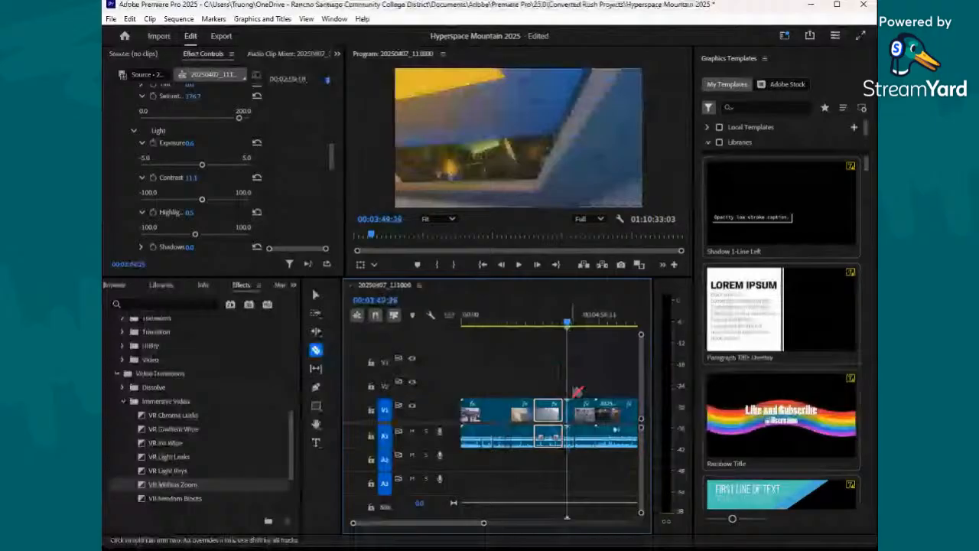
- With the playhead at 00:03:44:27, select the short seventh clip and raise its Lumetri exposure to about 1.2
left_click(316, 295)
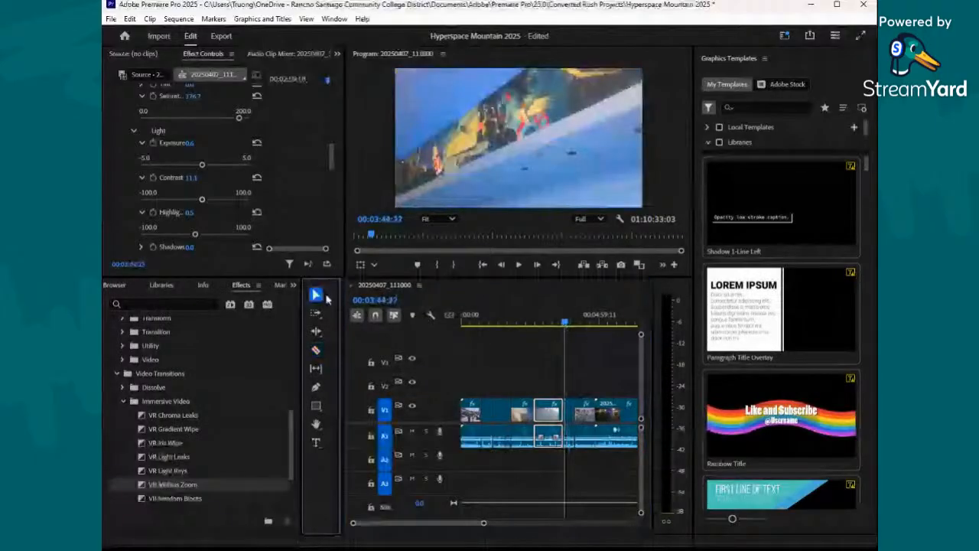
left_click(567, 414)
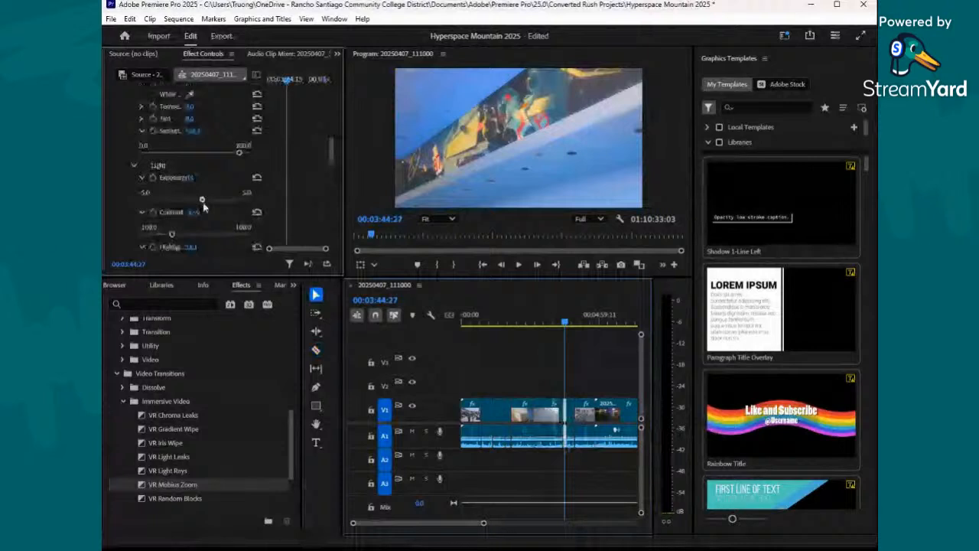
left_click_drag(202, 200, 207, 200)
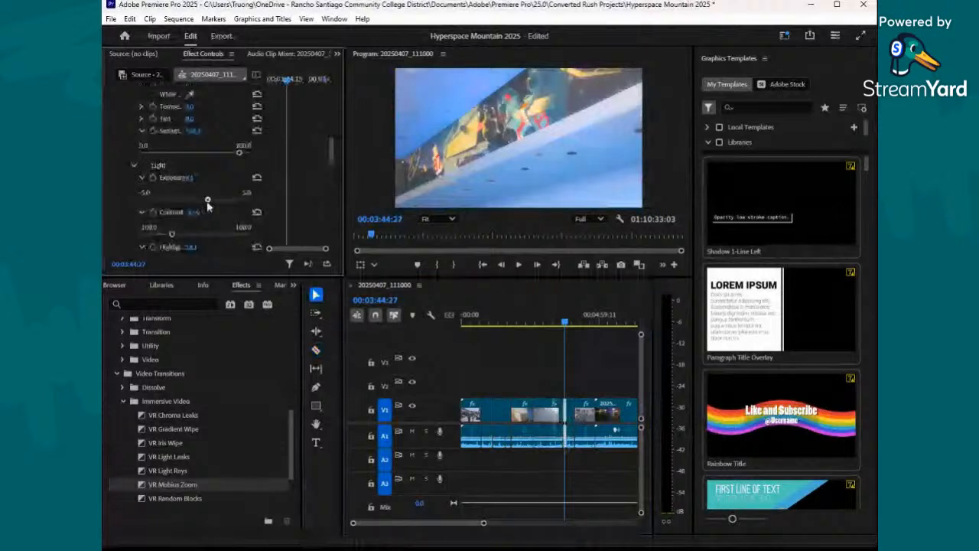
- With the playhead at 00:03:53:21, set the eighth clip's exposure to -0.2, contrast to 24.9 and highlights to 3.7
left_click(568, 328)
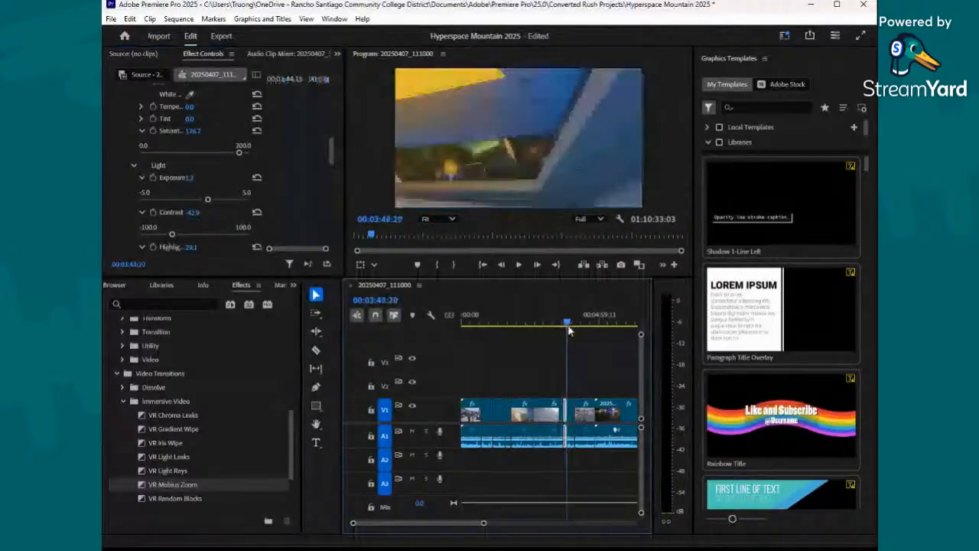
left_click_drag(568, 332, 571, 334)
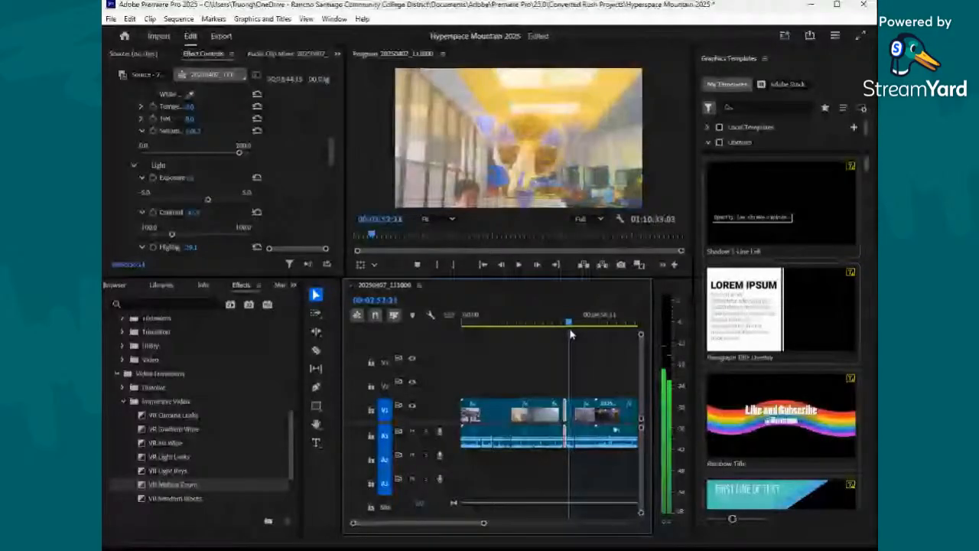
key("ctrl+k")
key("ctrl+z")
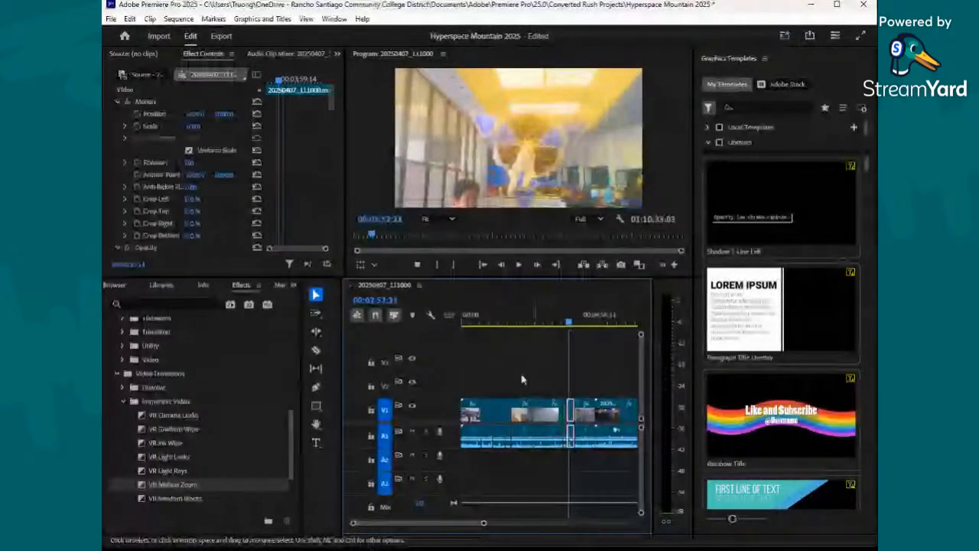
scroll(195, 224, "down", 5)
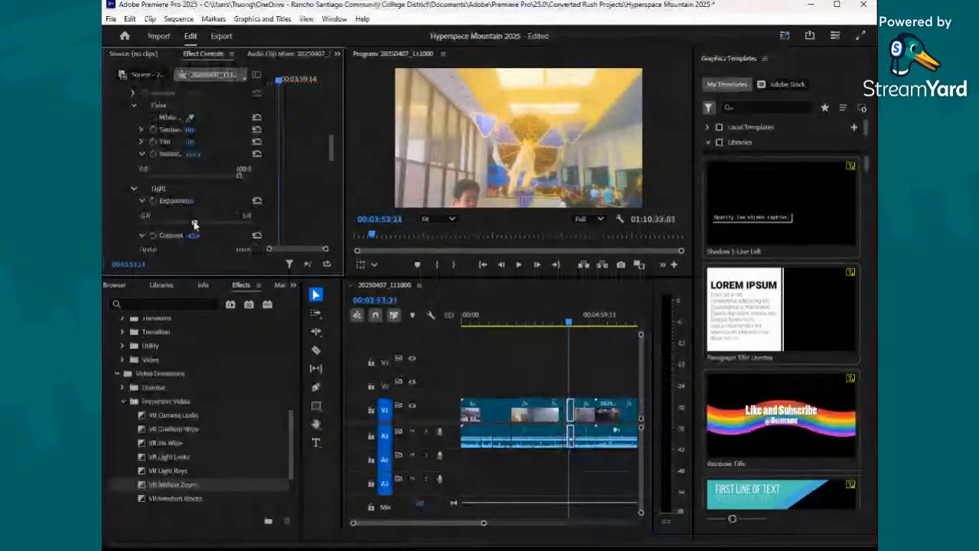
scroll(194, 225, "down", 2)
left_click_drag(174, 190, 178, 190)
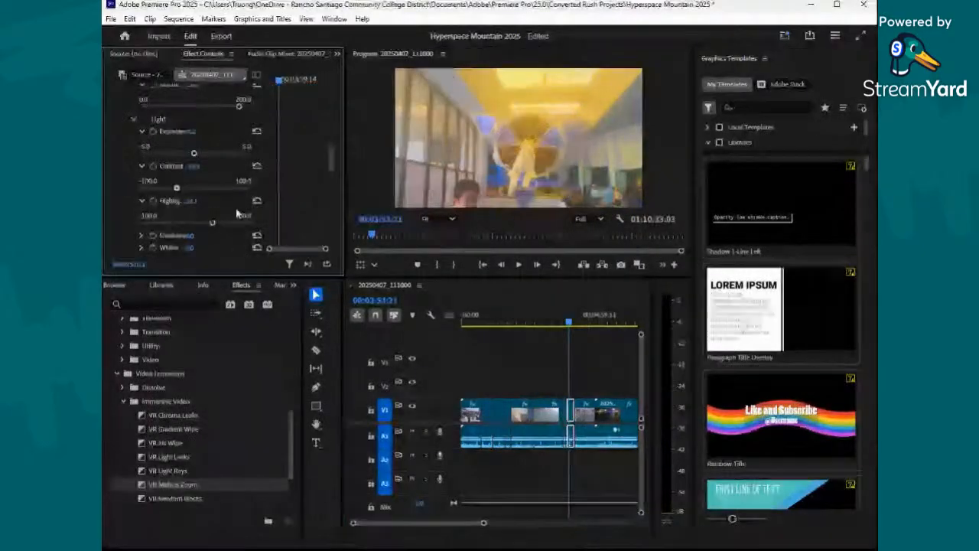
left_click_drag(236, 208, 197, 201)
scroll(223, 217, "down", 1)
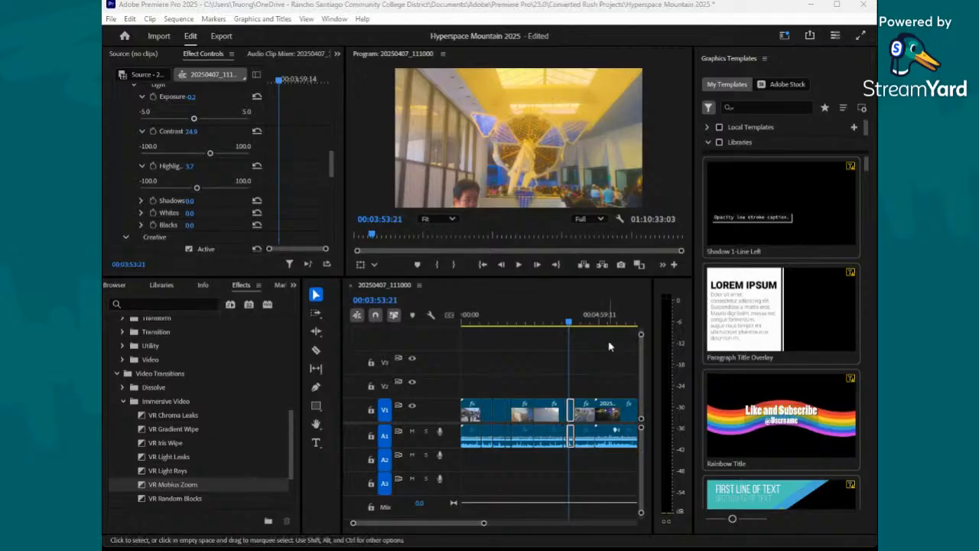
scroll(197, 199, "up", 1)
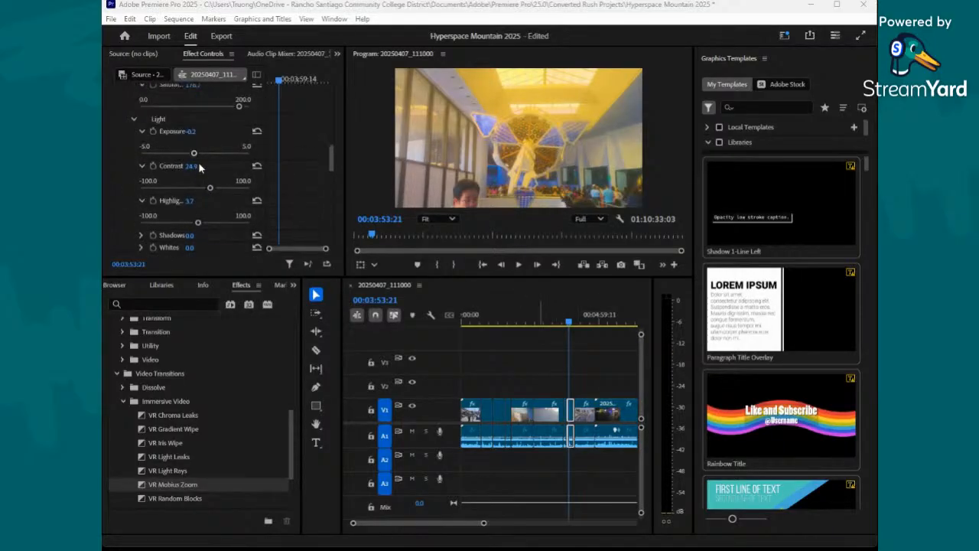
left_click_drag(196, 157, 193, 156)
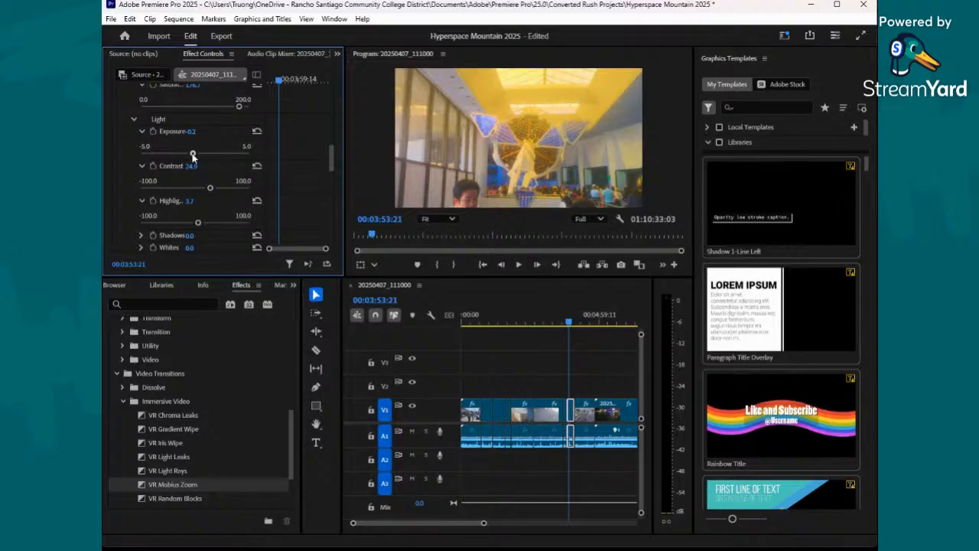
- Split the ninth clip at 00:04:14:04 with the Razor tool
left_click(571, 328)
left_click_drag(571, 330, 578, 333)
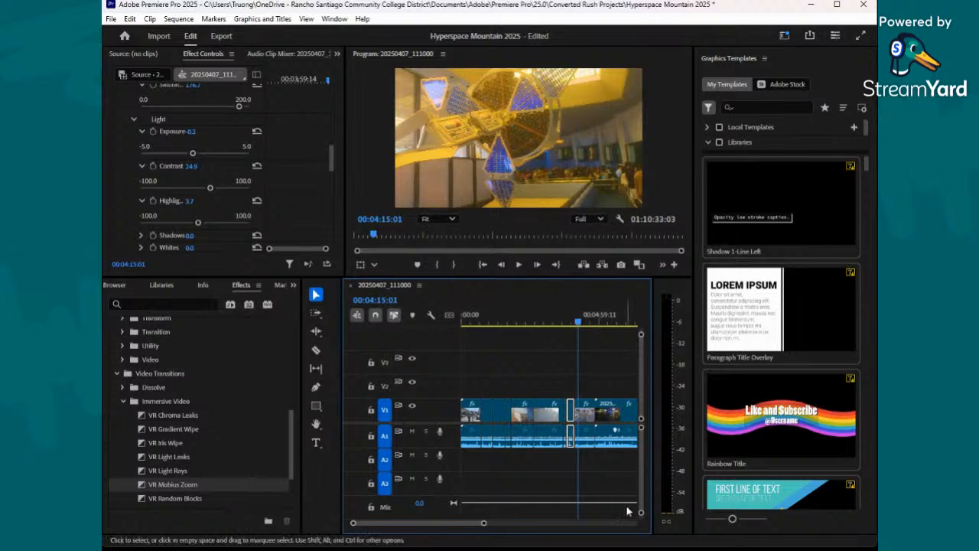
left_click_drag(486, 523, 419, 524)
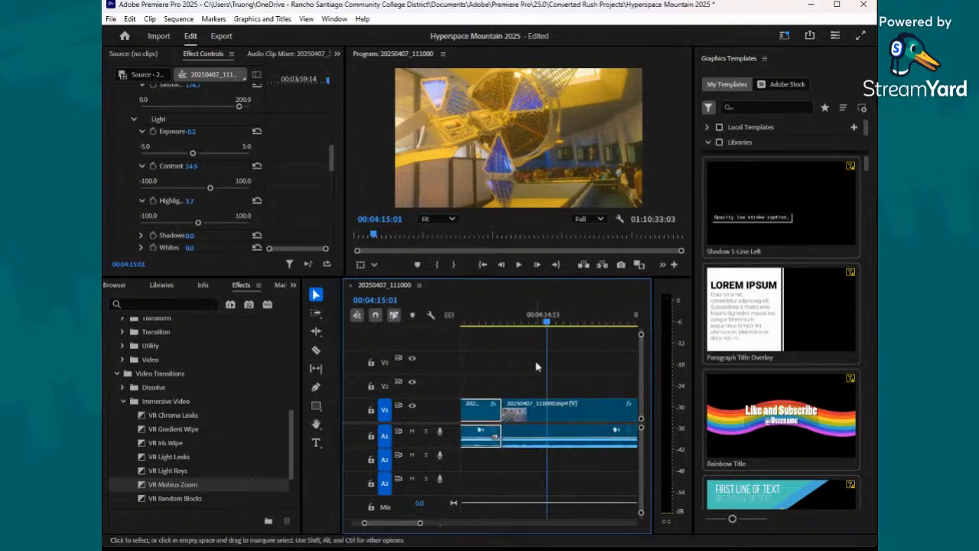
left_click(546, 325)
left_click_drag(547, 328, 540, 328)
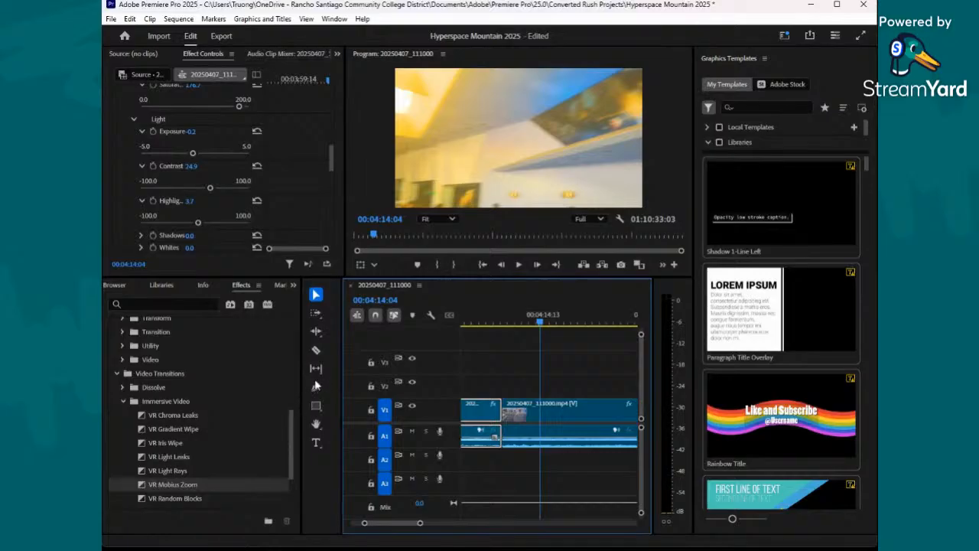
left_click(316, 350)
left_click(542, 414)
- Review the footage past the last cut and split the clip at 00:04:33:21 with the Razor tool
left_click(547, 327)
left_click_drag(549, 327, 616, 342)
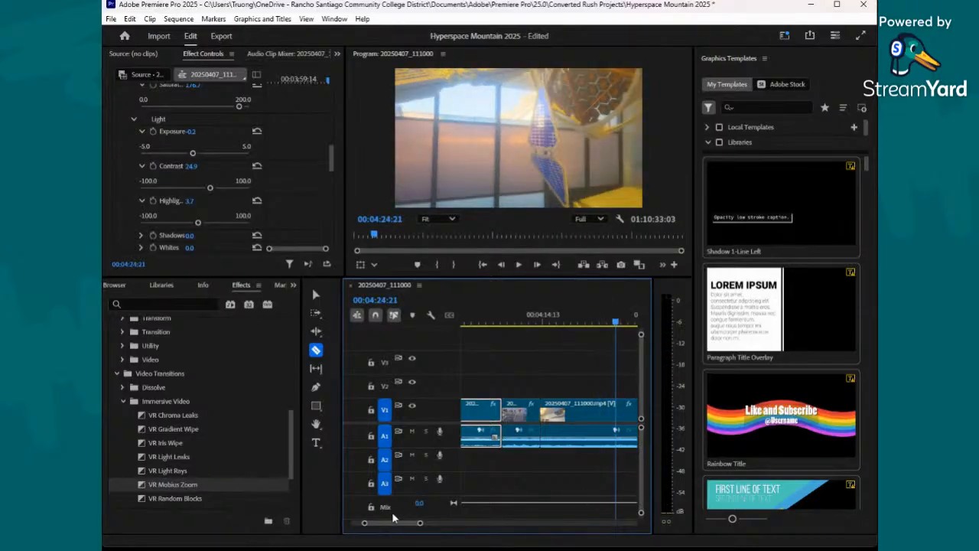
scroll(400, 526, "right", 3)
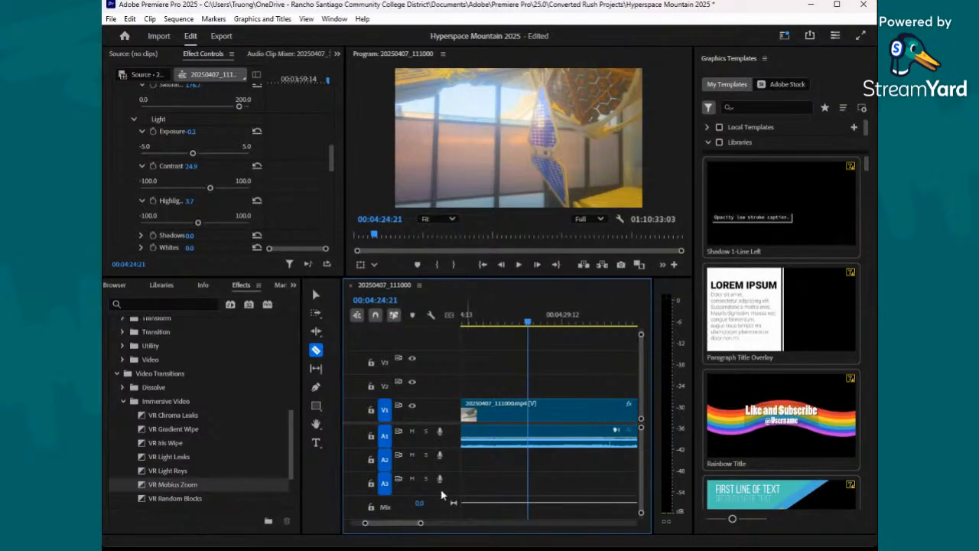
left_click_drag(421, 523, 445, 523)
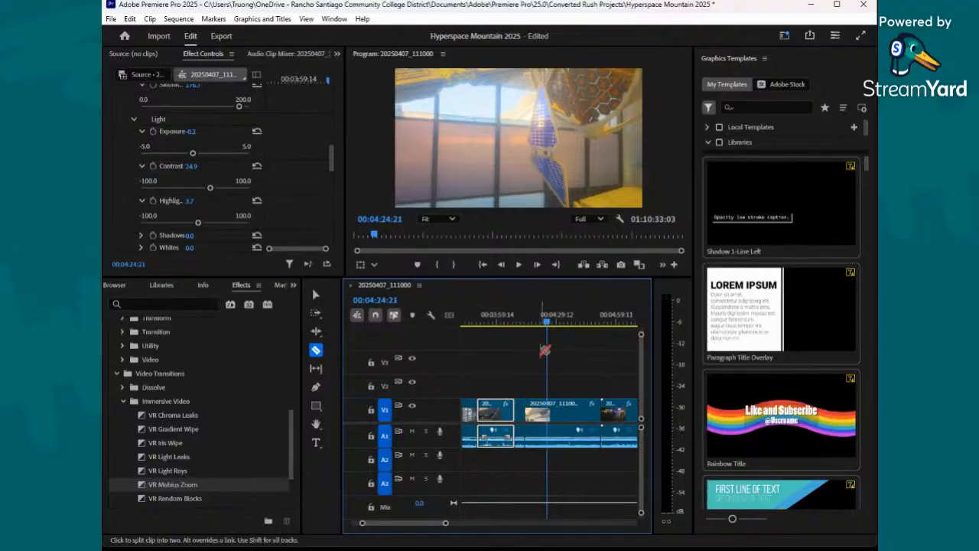
left_click_drag(548, 325, 564, 352)
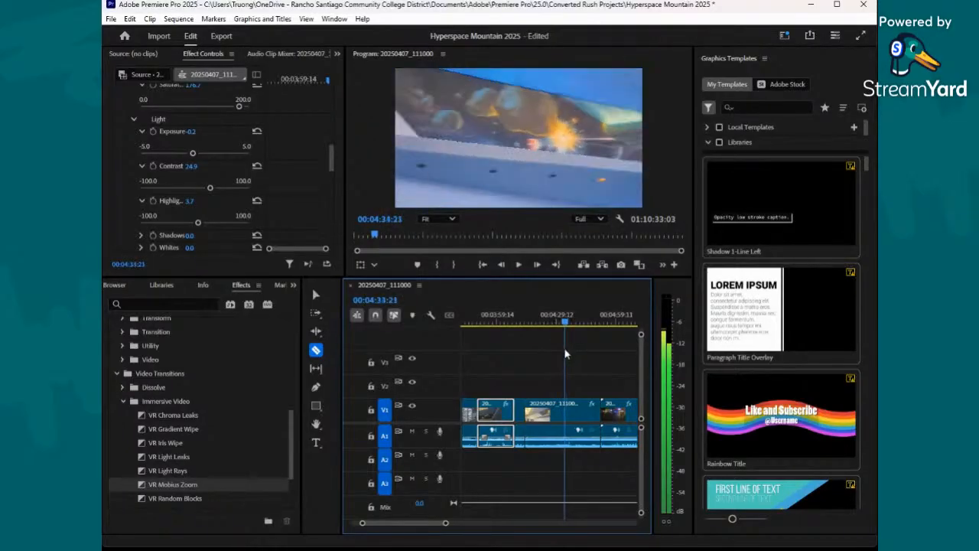
left_click(564, 401)
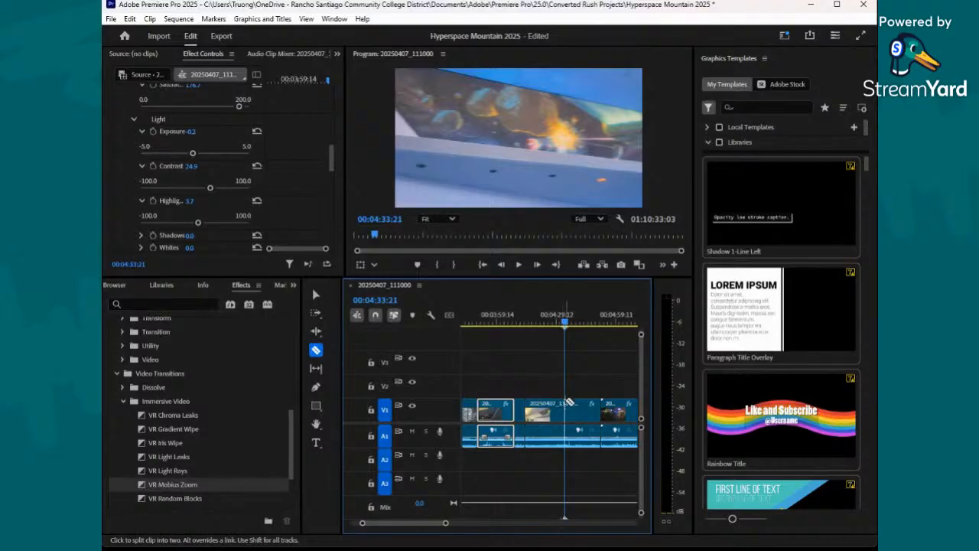
- With the playhead at 00:04:19:23, set that clip's exposure to 0.3, contrast to -55.6 and highlights to 57.7, and save the project
left_click_drag(566, 323, 537, 323)
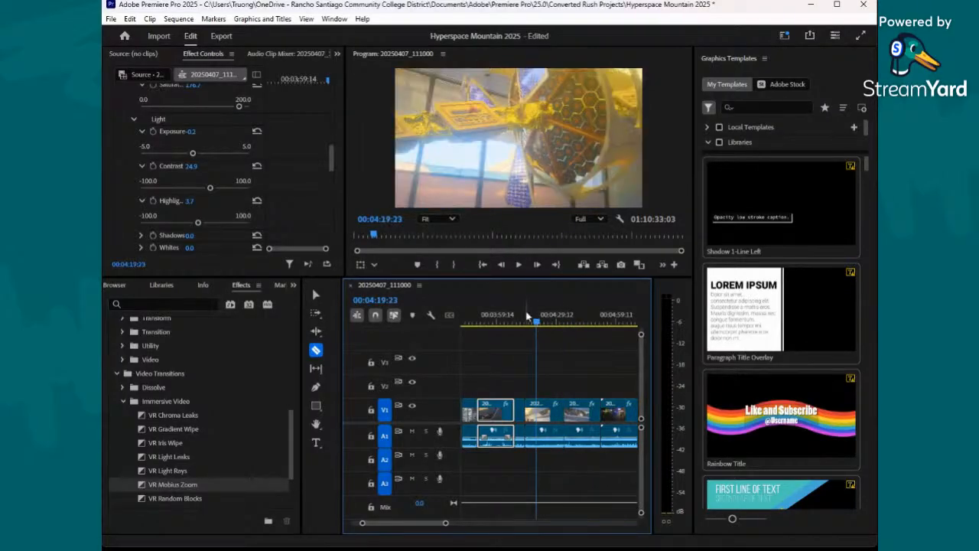
left_click(316, 296)
left_click(542, 419)
scroll(238, 184, "down", 8)
scroll(216, 218, "down", 2)
left_click_drag(202, 237, 164, 211)
scroll(199, 240, "down", 3)
scroll(218, 225, "down", 1)
left_click_drag(234, 229, 228, 228)
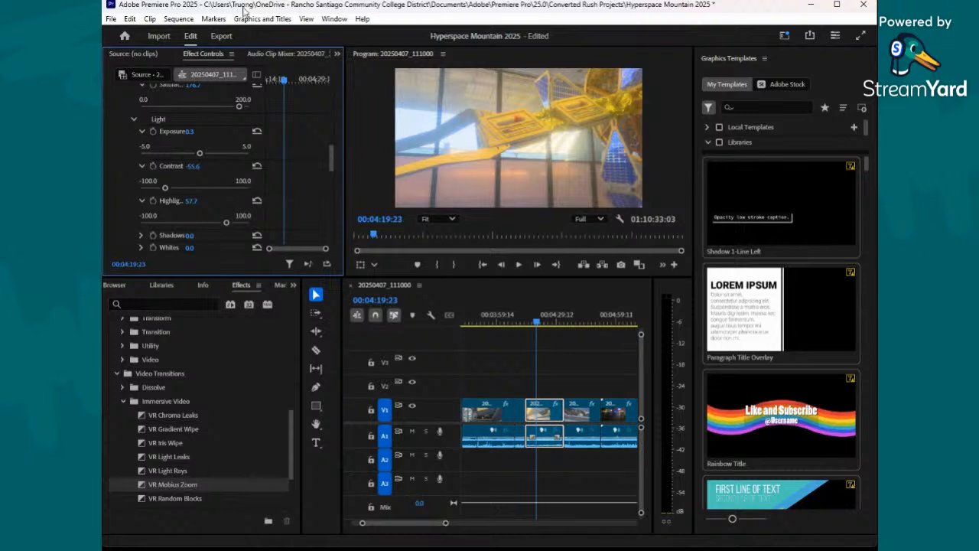
left_click(117, 19)
left_click(147, 173)
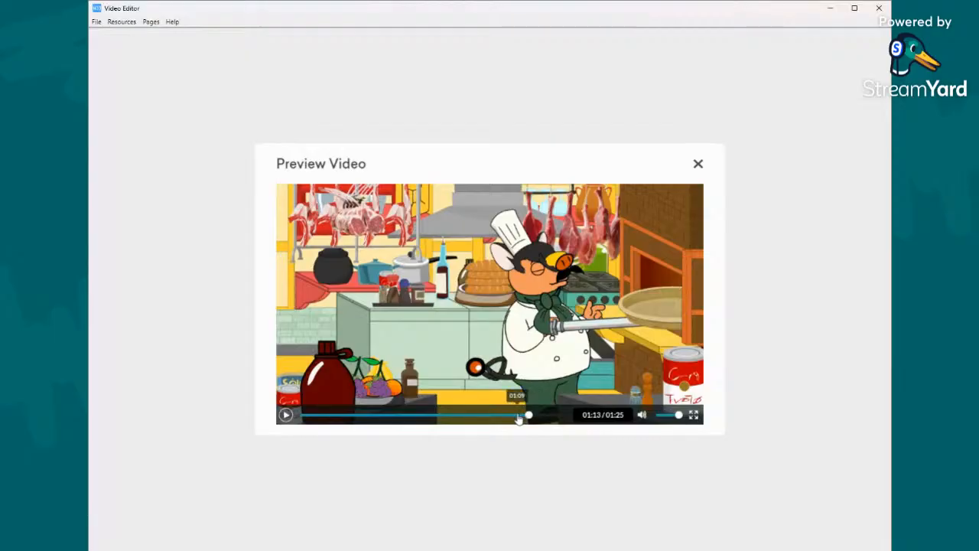
- Switch to the Video Editor, review the restaurant and flaming-pan scenes from about 01:09 in the video preview, and close it
left_click(517, 416)
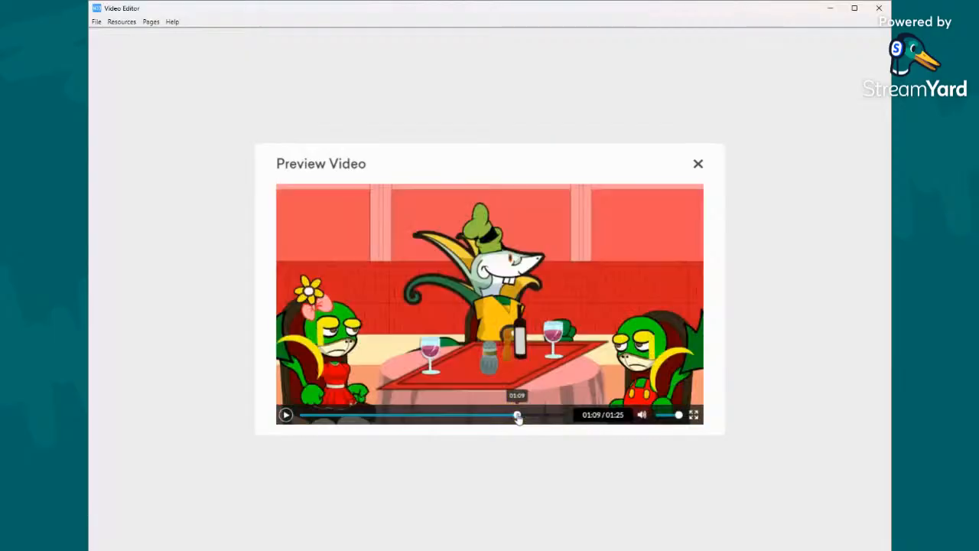
left_click(286, 415)
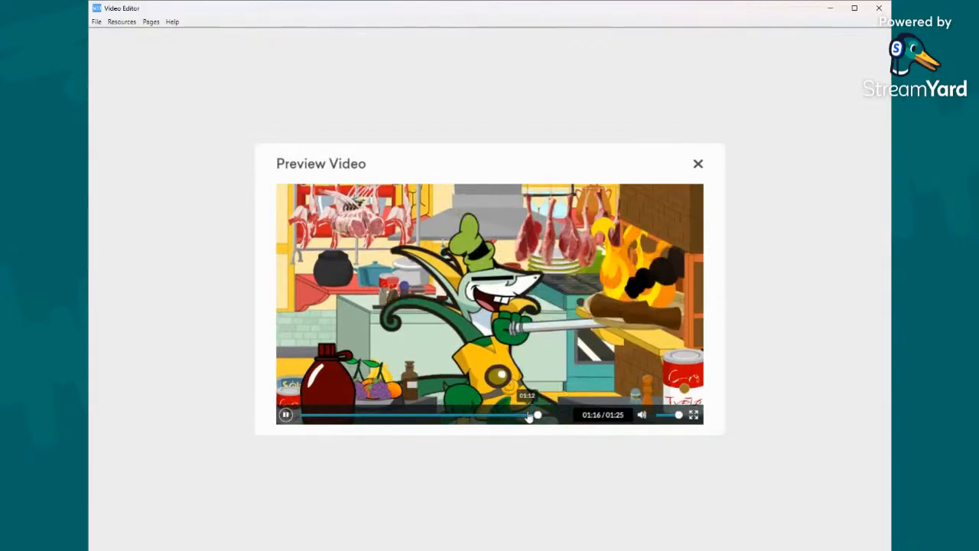
left_click(528, 415)
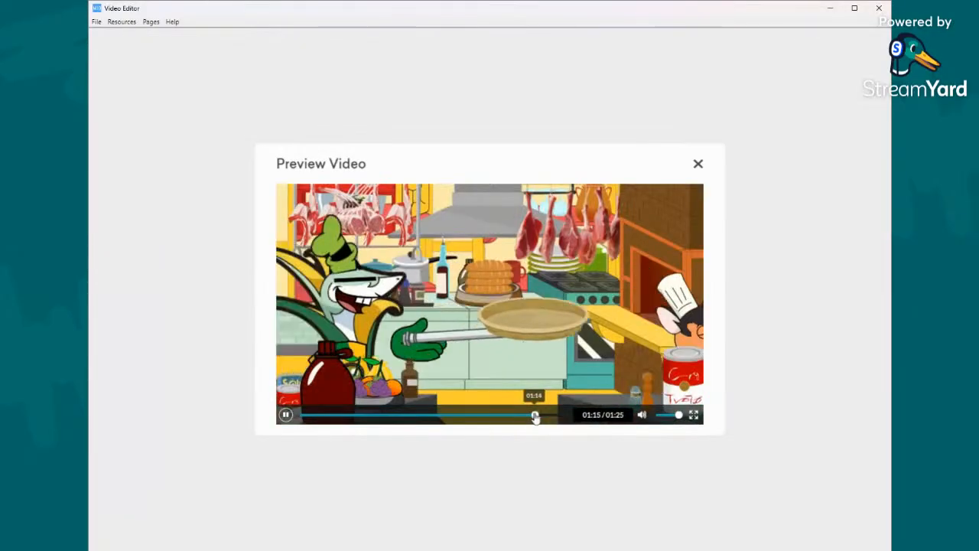
left_click(536, 415)
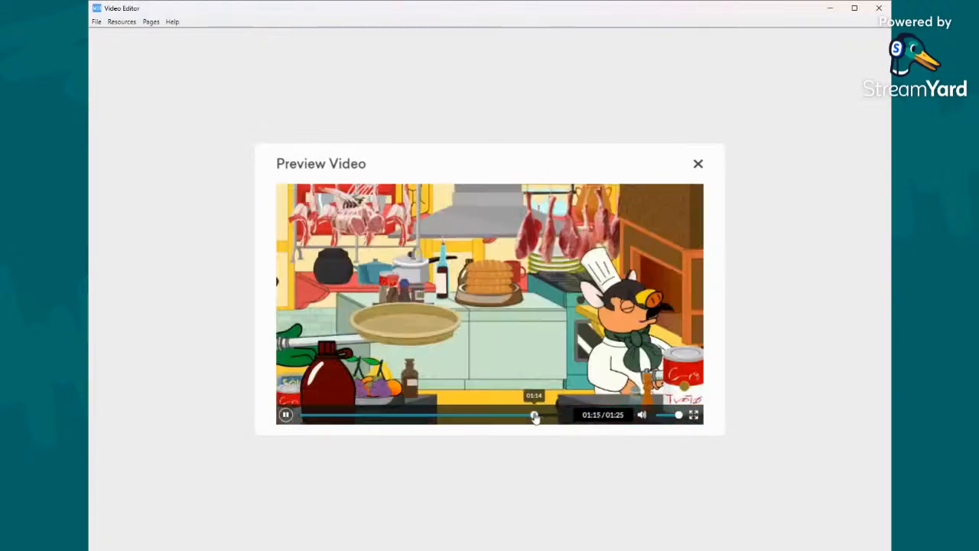
left_click(536, 415)
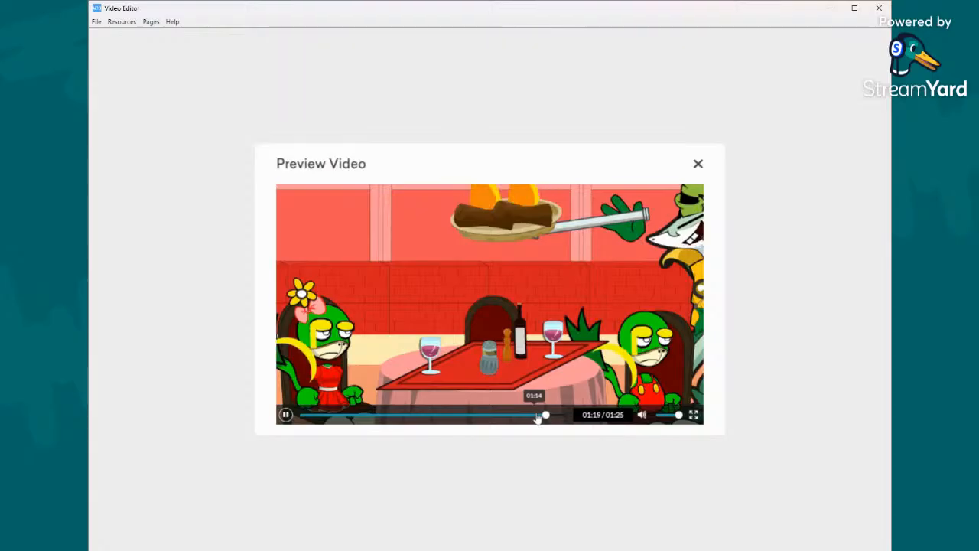
left_click(540, 415)
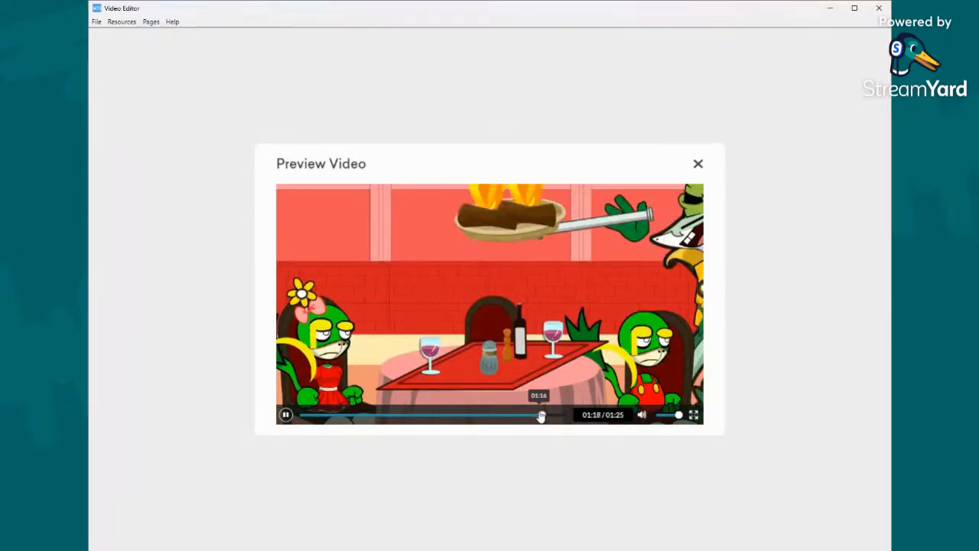
left_click(542, 416)
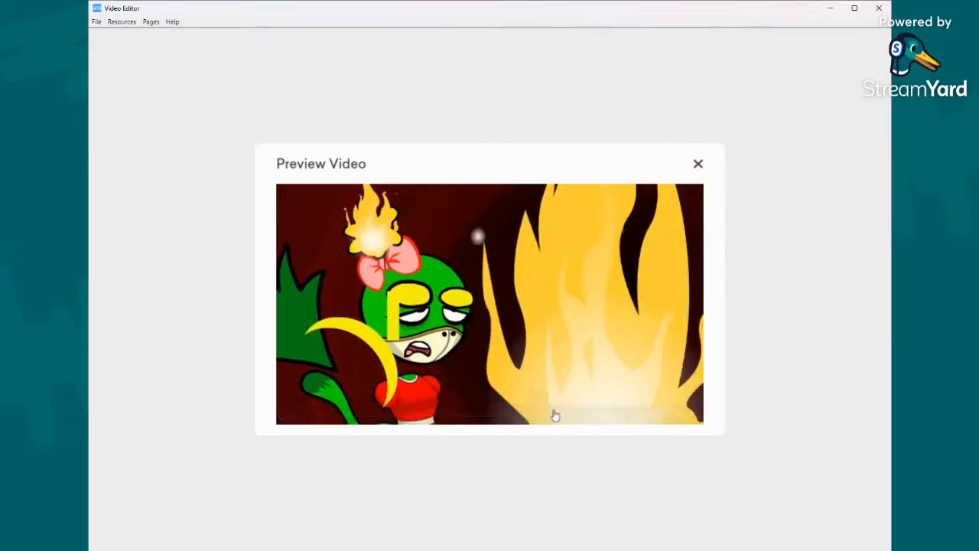
left_click(548, 415)
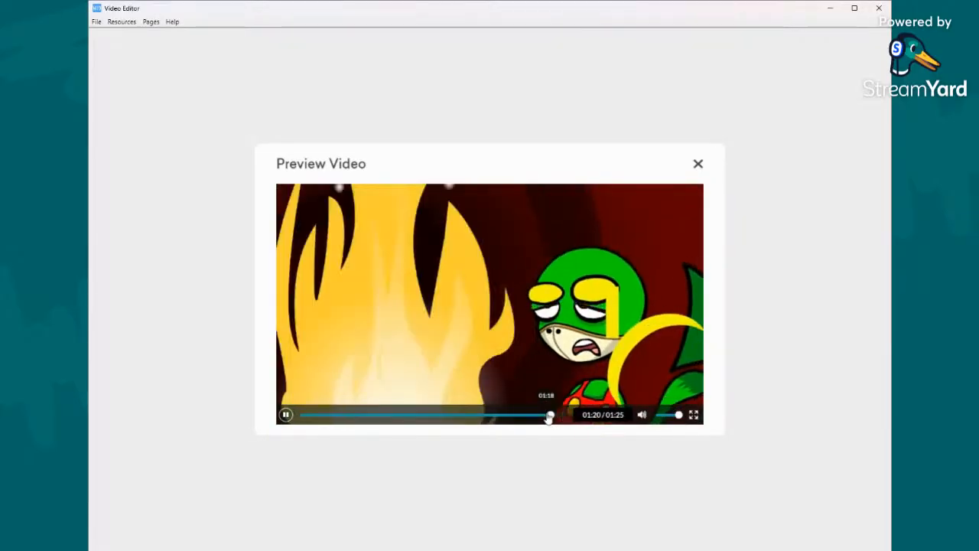
left_click(547, 415)
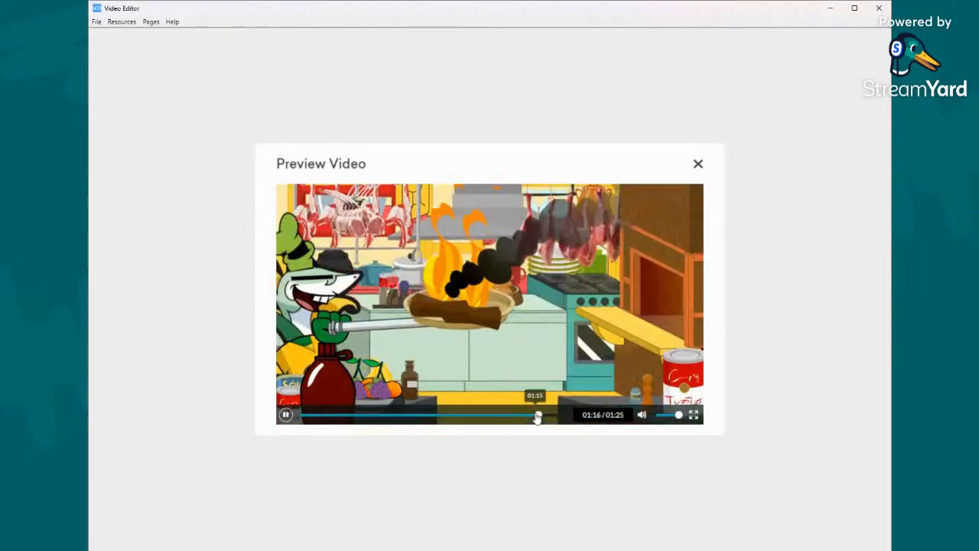
left_click(539, 416)
left_click(699, 164)
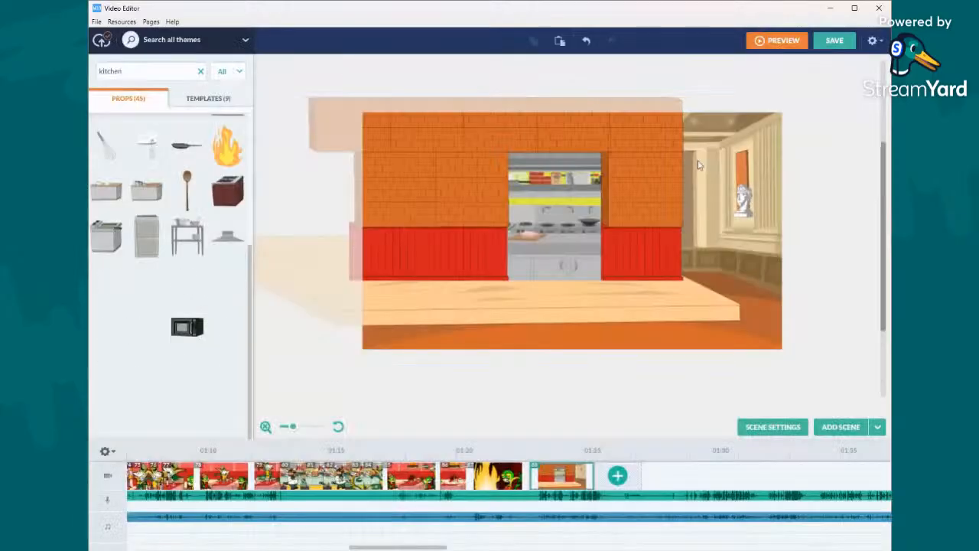
- In the restaurant scene with the flaming pan, set the chef's face to slide in with narration instead of before narration
right_click(436, 475)
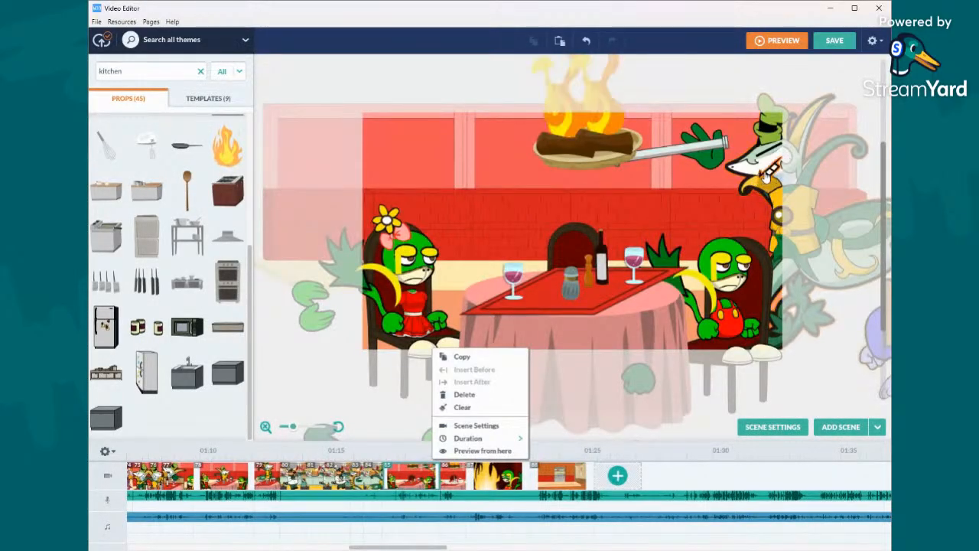
left_click(763, 162)
left_click(181, 92)
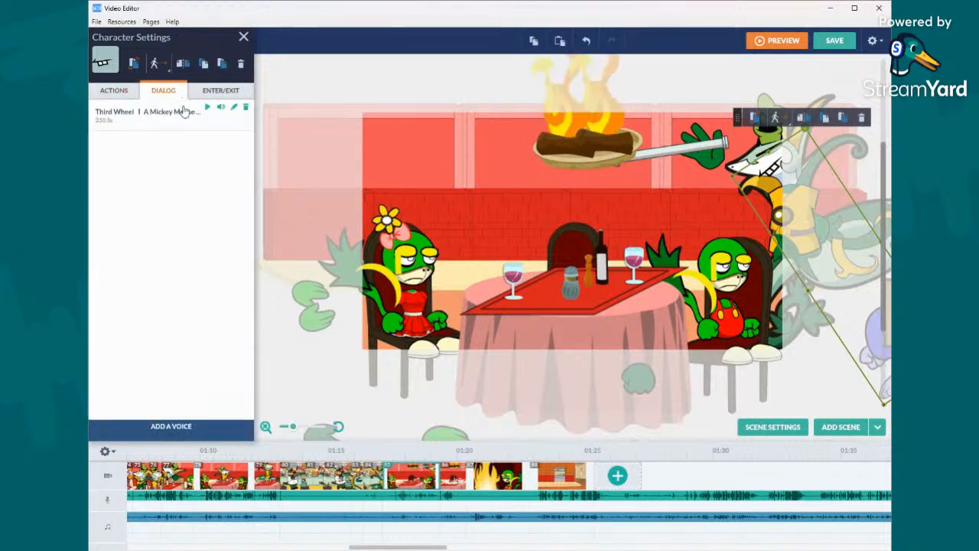
left_click(220, 91)
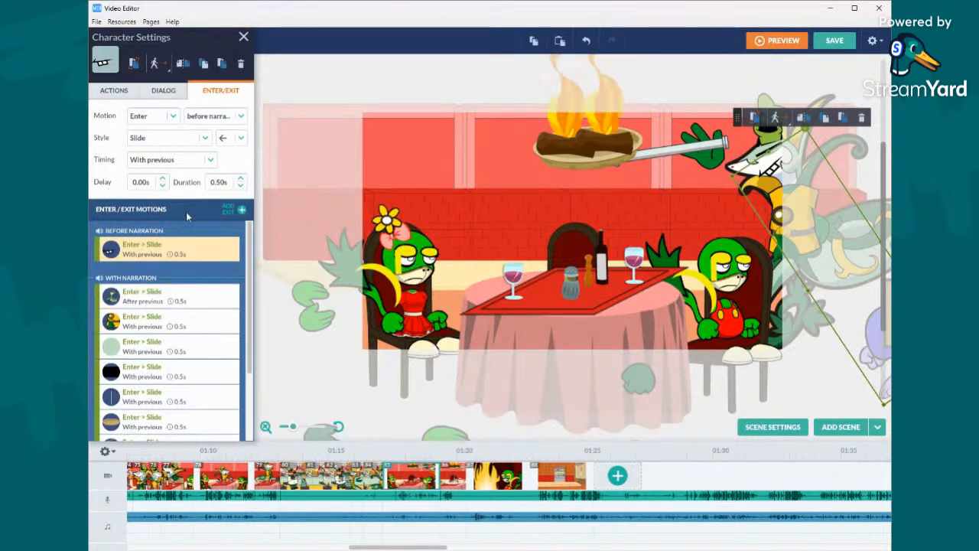
left_click(185, 166)
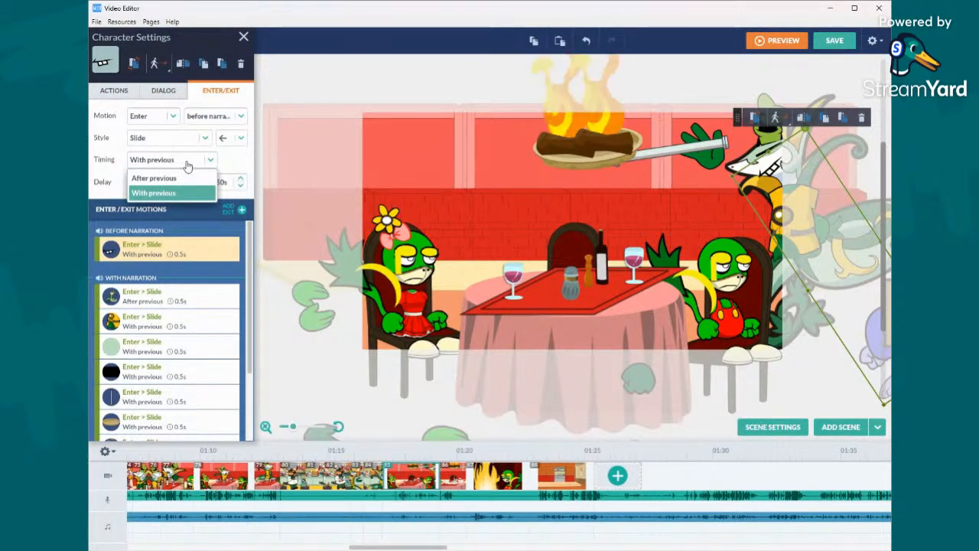
left_click(221, 123)
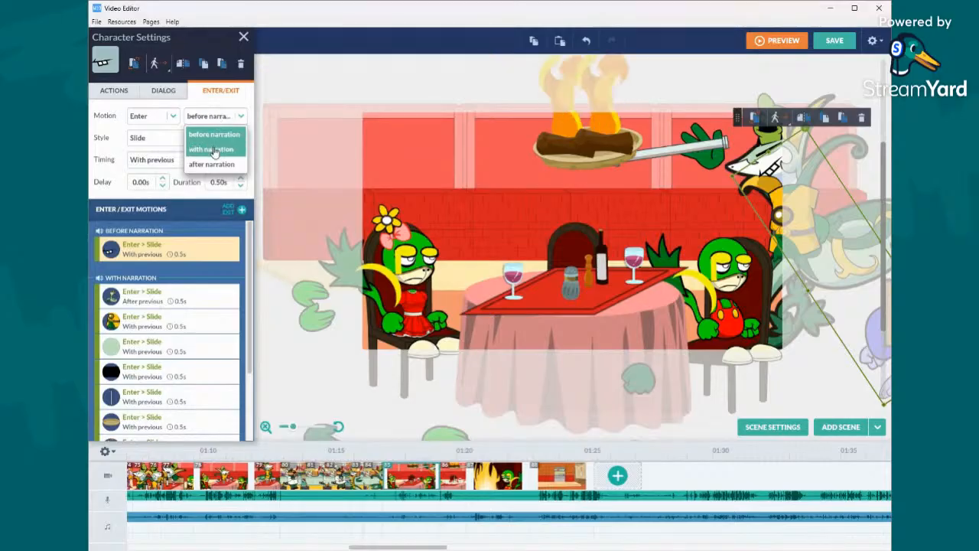
left_click(214, 150)
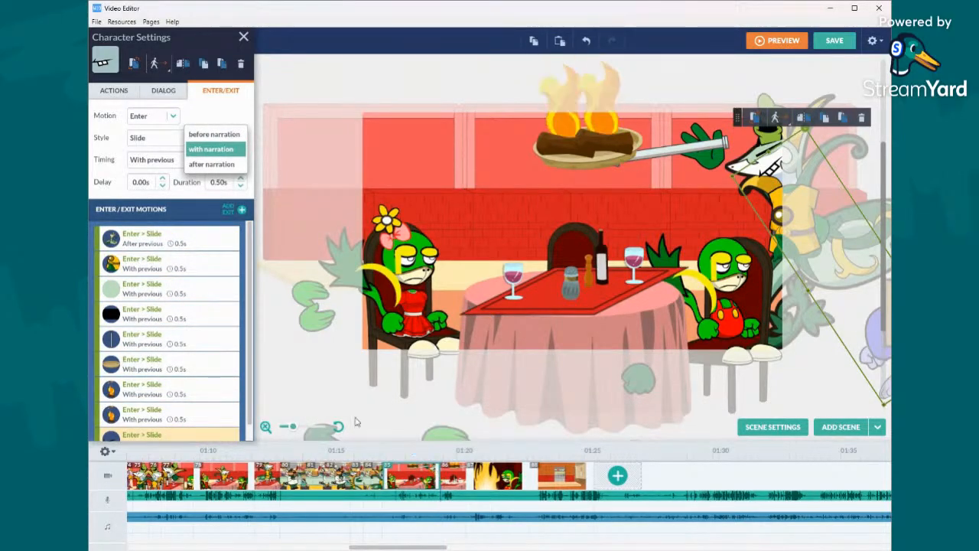
- Deselect the chef's face and save the video without closing the editor
scroll(177, 322, "down", 1)
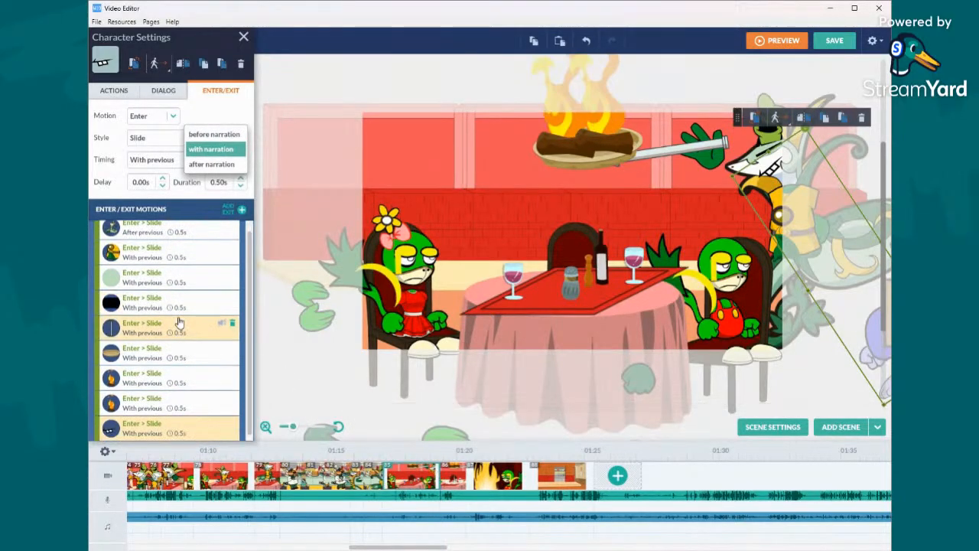
left_click(318, 335)
left_click(828, 46)
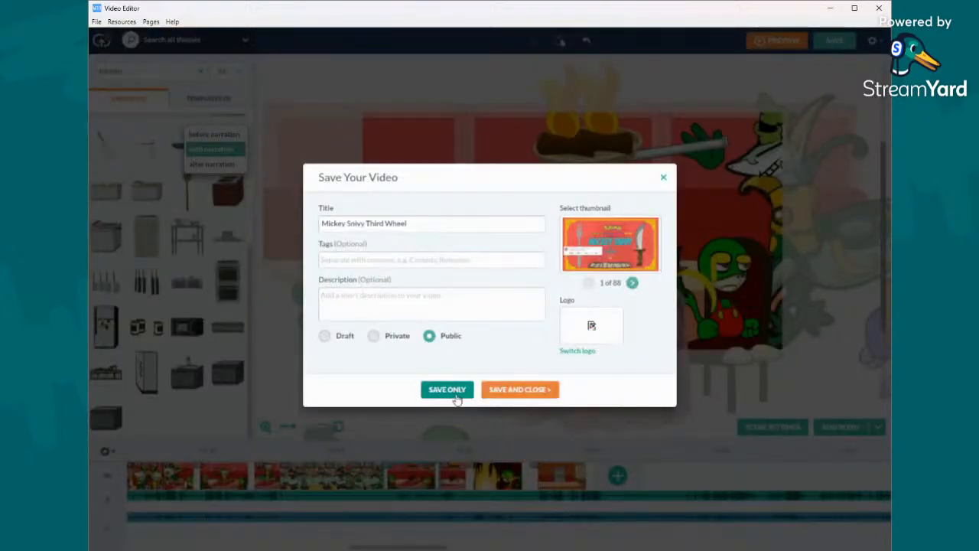
left_click(448, 390)
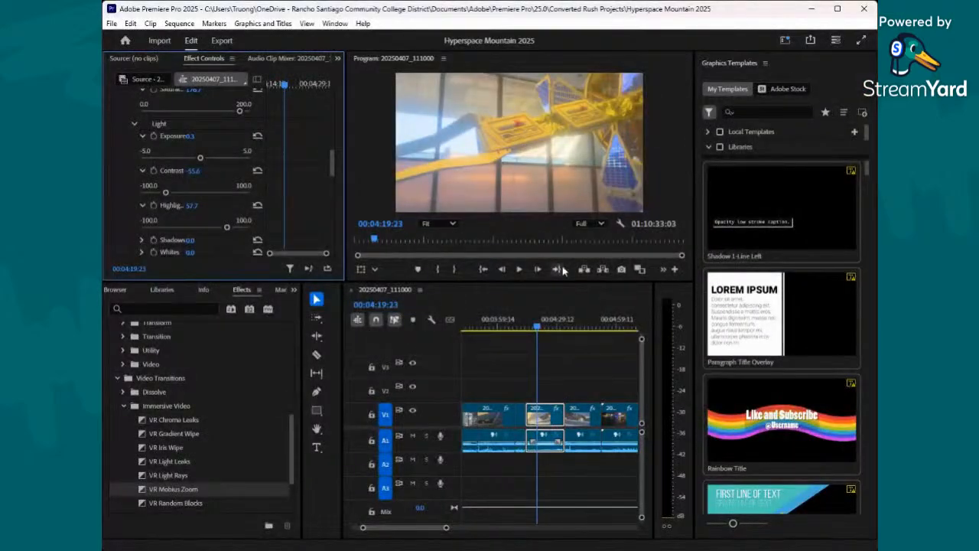
- Switch back to Premiere Pro and set the clip at 00:04:19:23 to an exposure of 0.6 and a contrast of -84.1
scroll(223, 117, "up", 2)
left_click_drag(200, 180, 202, 183)
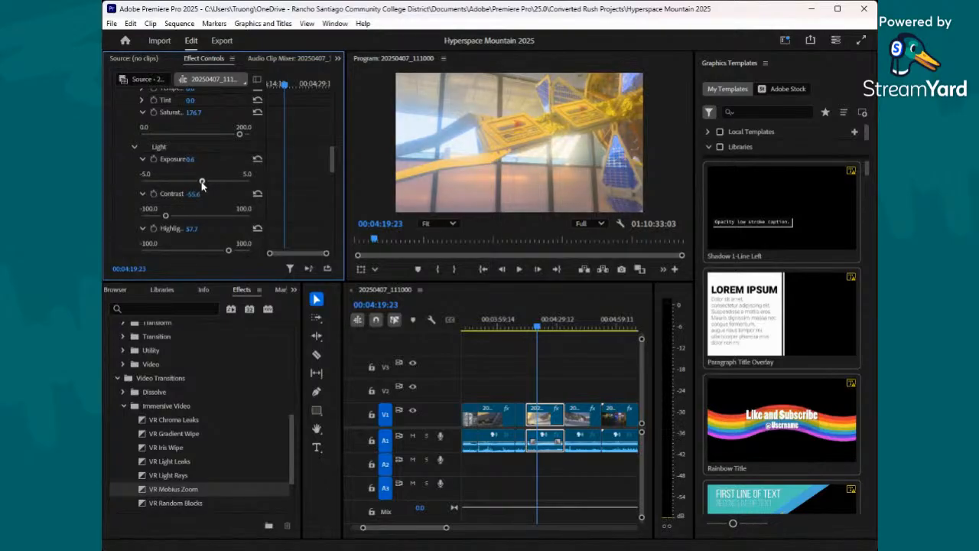
left_click_drag(156, 218, 149, 219)
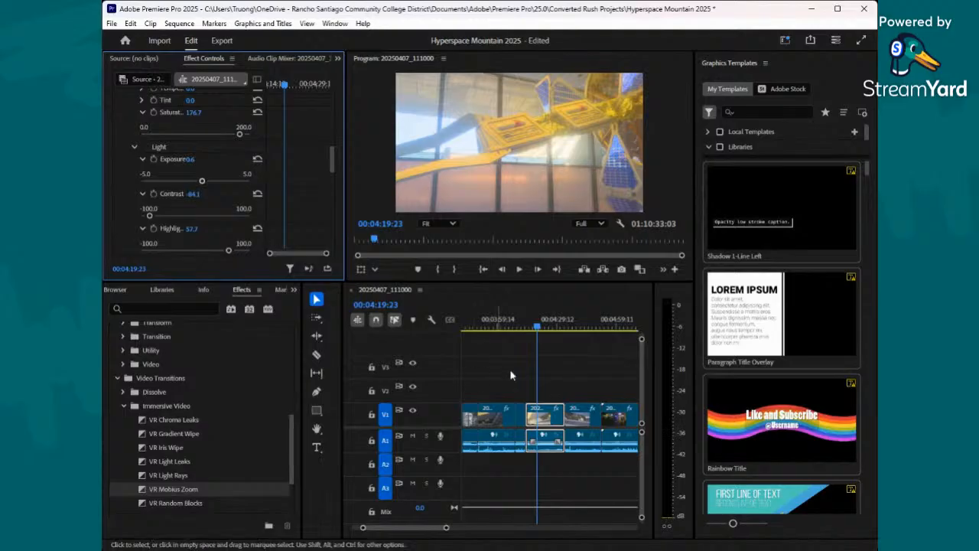
- Move the playhead to 00:05:02:03 and apply the Page Turn transition at the start of the night castle clip
left_click(534, 329)
left_click_drag(534, 334, 602, 348)
mouse_move(604, 349)
left_mouse_down()
mouse_move(590, 349)
mouse_move(623, 354)
left_mouse_up()
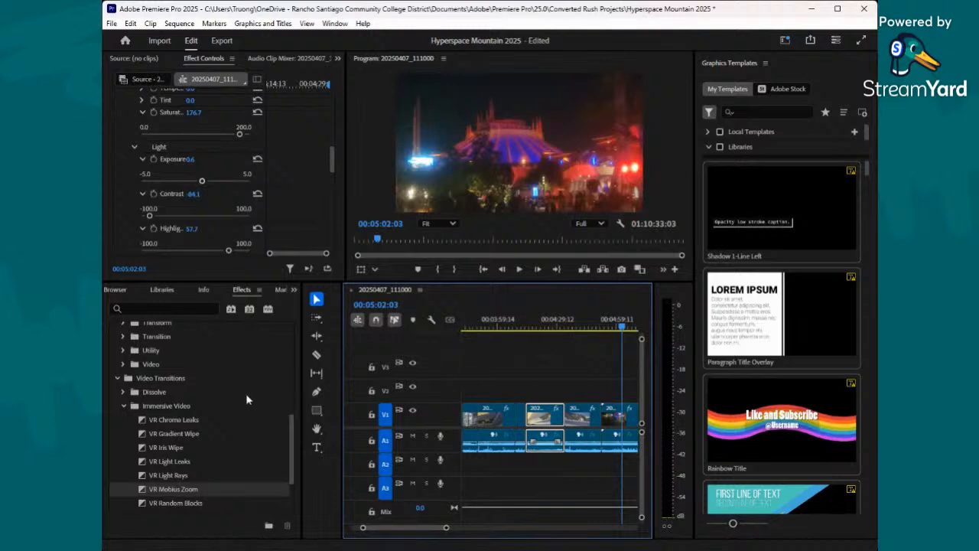
scroll(146, 413, "down", 3)
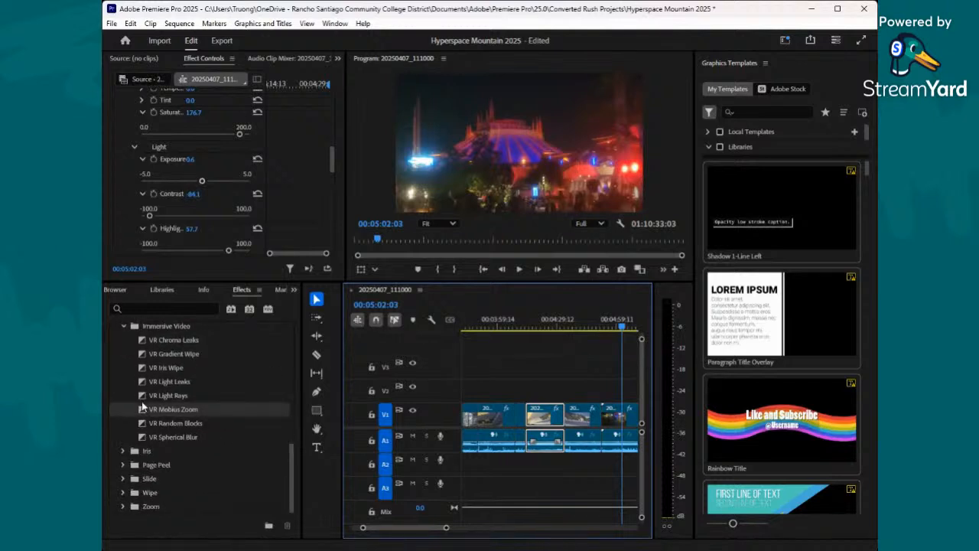
left_click(124, 463)
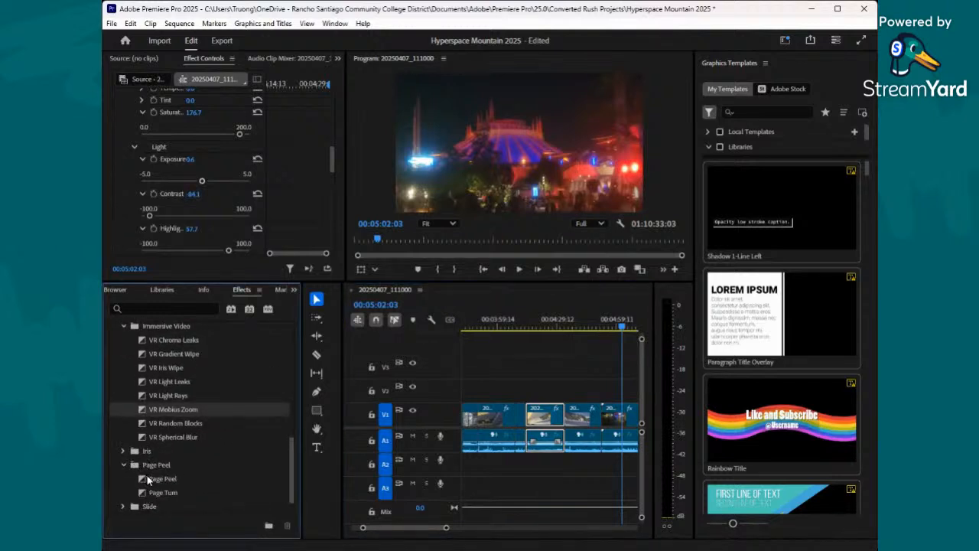
left_click_drag(161, 492, 538, 426)
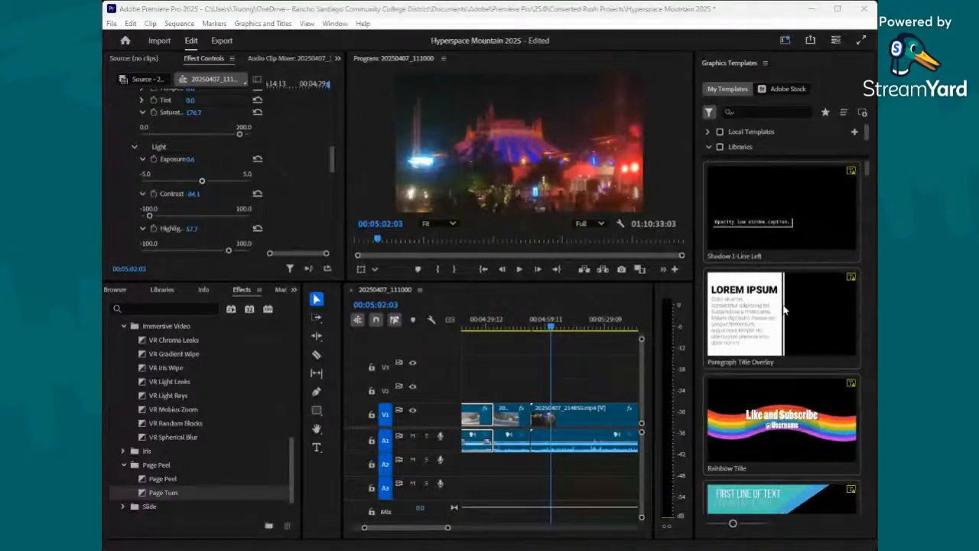
- Select the 20250407_214859.mp4 night clip, set its Lumetri saturation to about 183.1 and raise its exposure
left_click(440, 401)
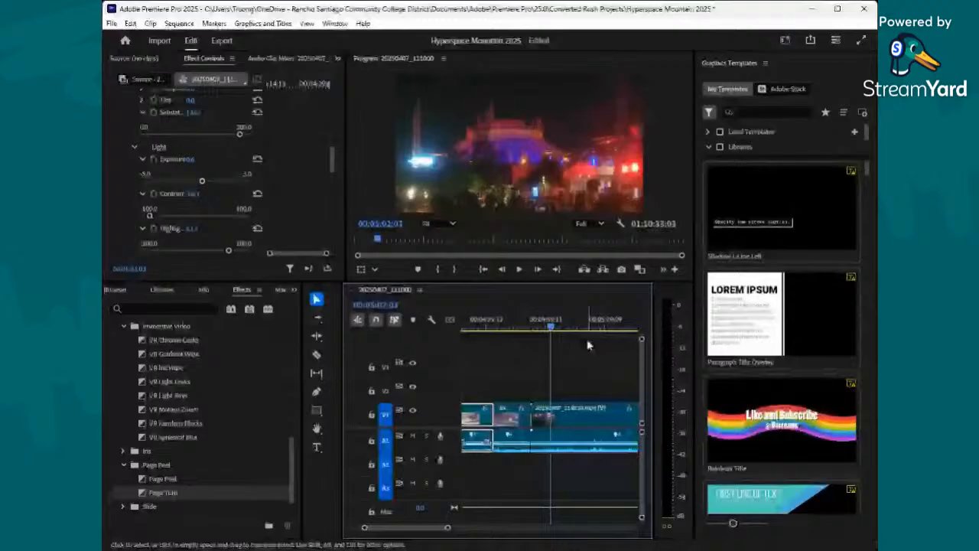
left_click(585, 415)
scroll(181, 192, "down", 1)
left_click(127, 142)
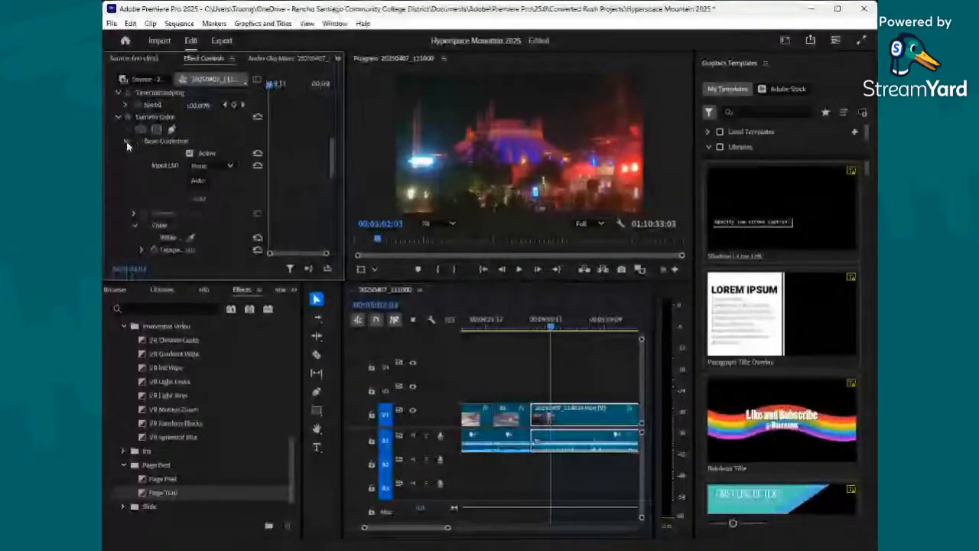
scroll(151, 218, "down", 2)
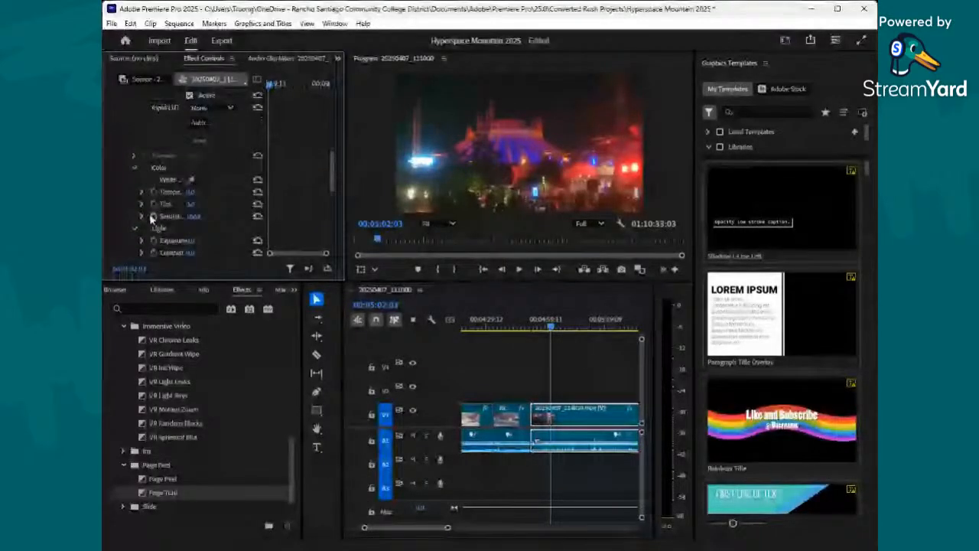
left_click(151, 218)
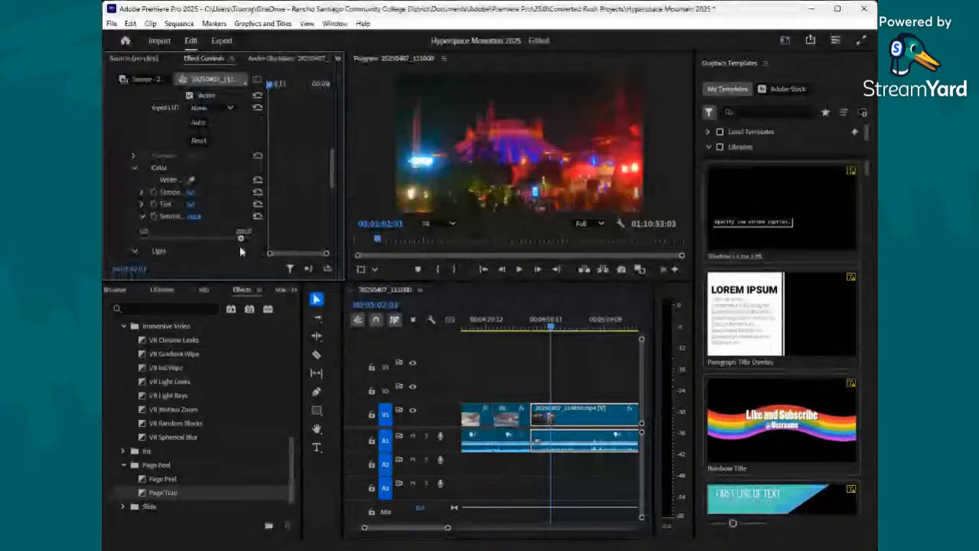
scroll(158, 198, "down", 2)
left_click(157, 198)
left_click_drag(196, 215, 214, 219)
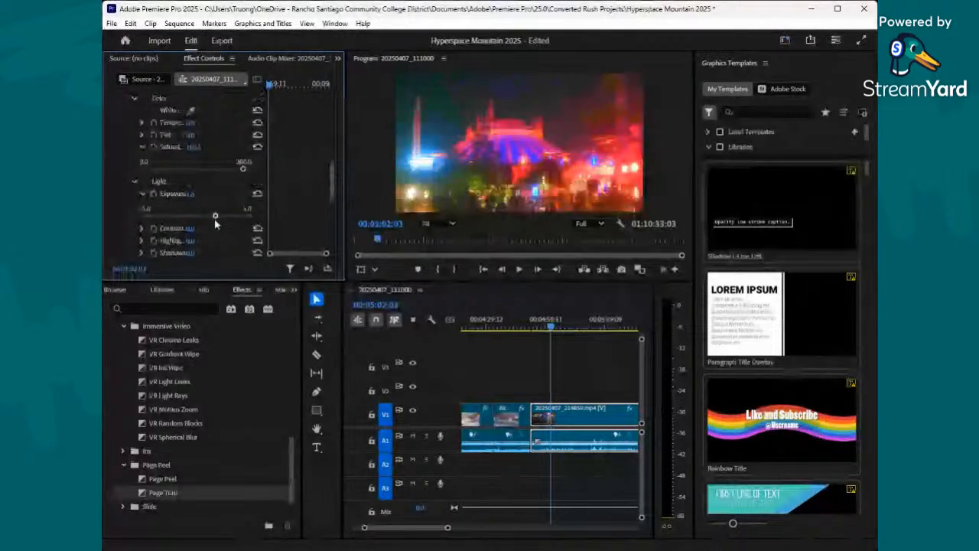
left_click_drag(215, 219, 220, 224)
- Raise the night clip's Lumetri shadows moderately above zero
scroll(218, 218, "down", 1)
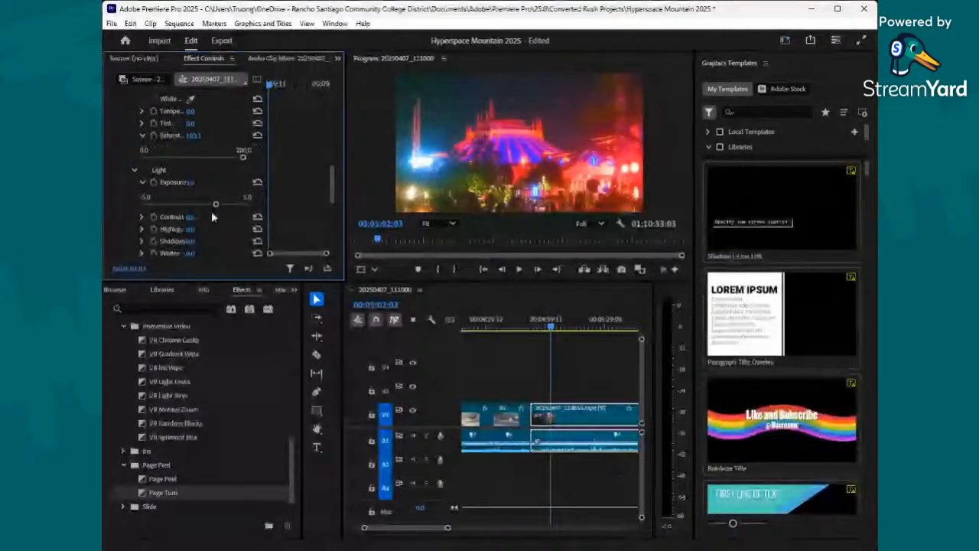
scroll(191, 218, "down", 1)
left_click(141, 229)
left_click_drag(196, 253, 211, 254)
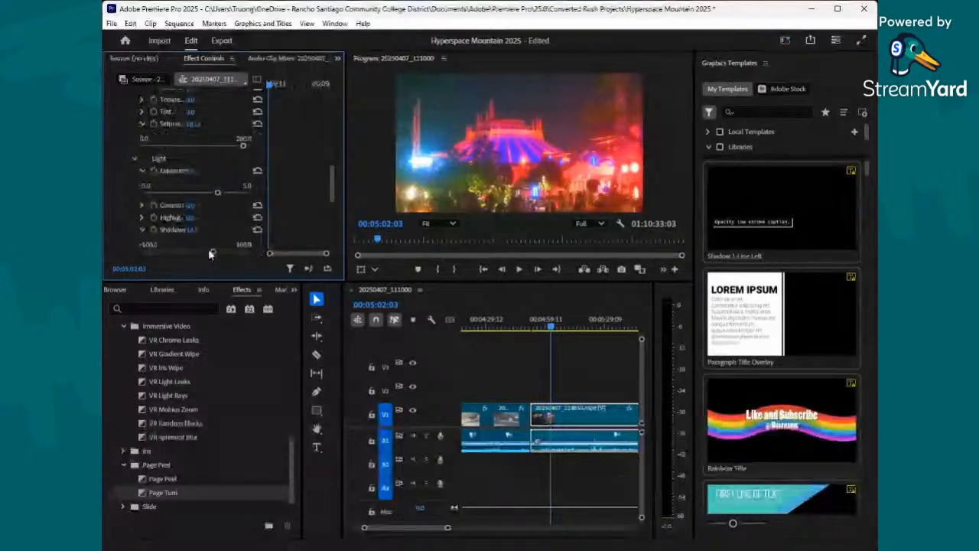
- Raise the night clip's Lumetri highlights slightly above zero and lower its contrast slightly below zero
scroll(195, 215, "down", 1)
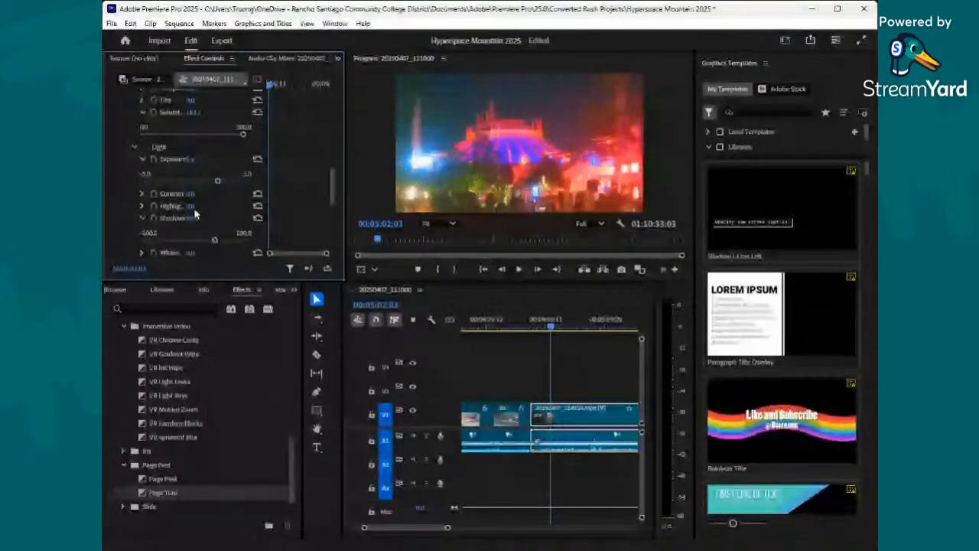
scroll(195, 215, "down", 2)
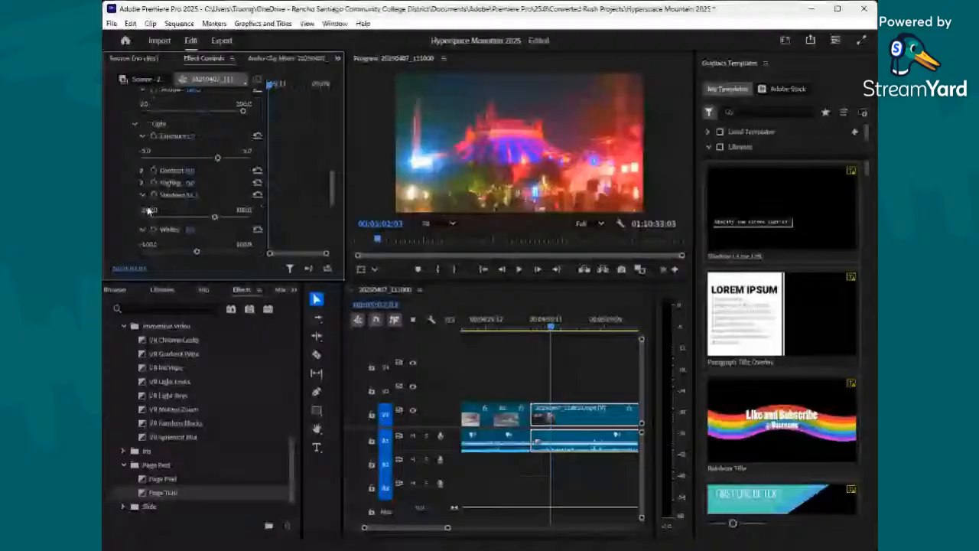
left_click(142, 183)
mouse_move(197, 204)
left_mouse_down()
mouse_move(213, 205)
mouse_move(199, 197)
left_mouse_up()
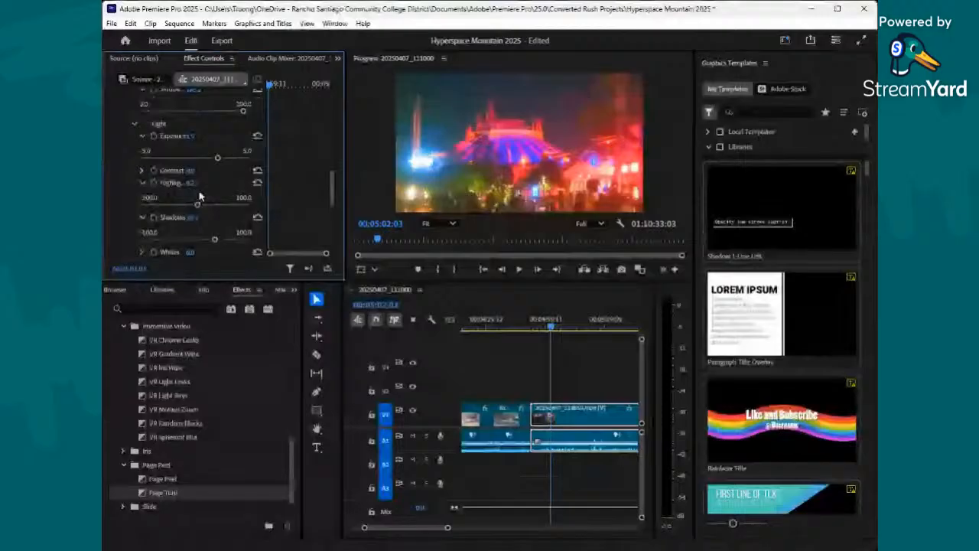
left_click(142, 171)
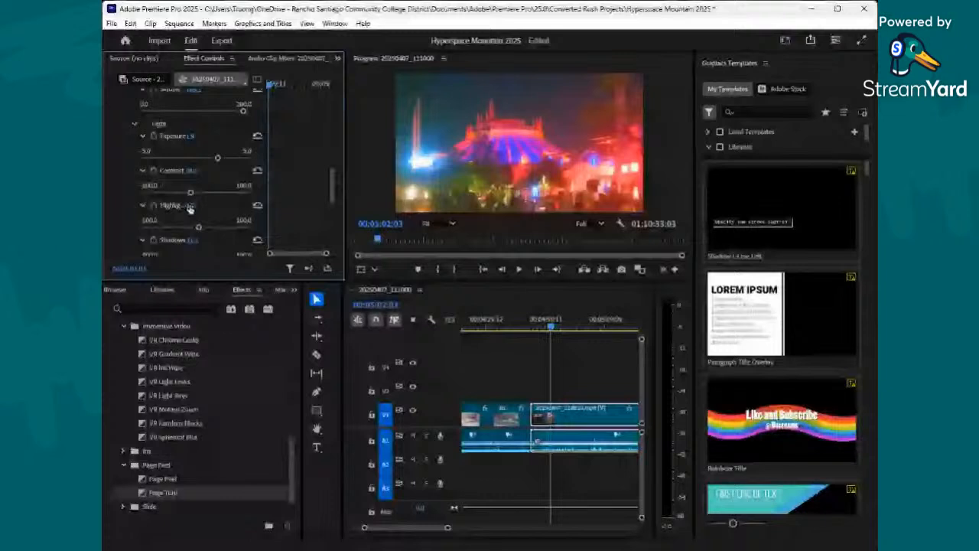
- In the night clip's Lumetri Creative adjustments, set sharpen to 54.0, vibrance to 80.0 and saturation to 188.0
scroll(212, 170, "up", 2)
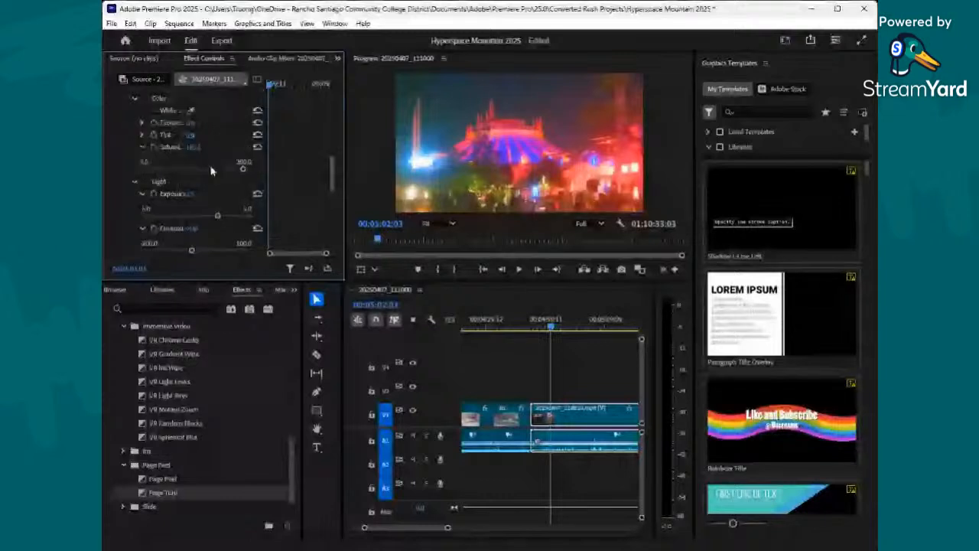
scroll(211, 171, "down", 5)
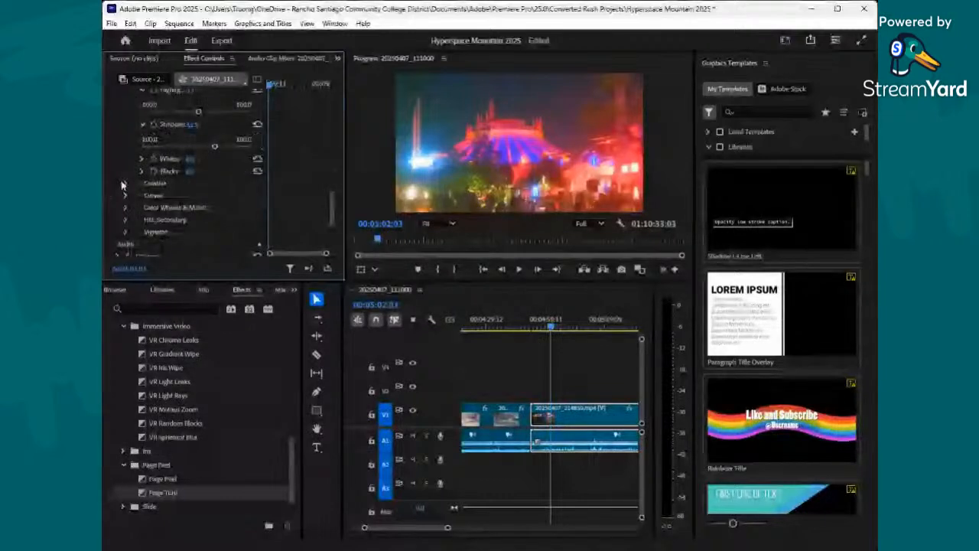
left_click(125, 184)
scroll(170, 194, "down", 3)
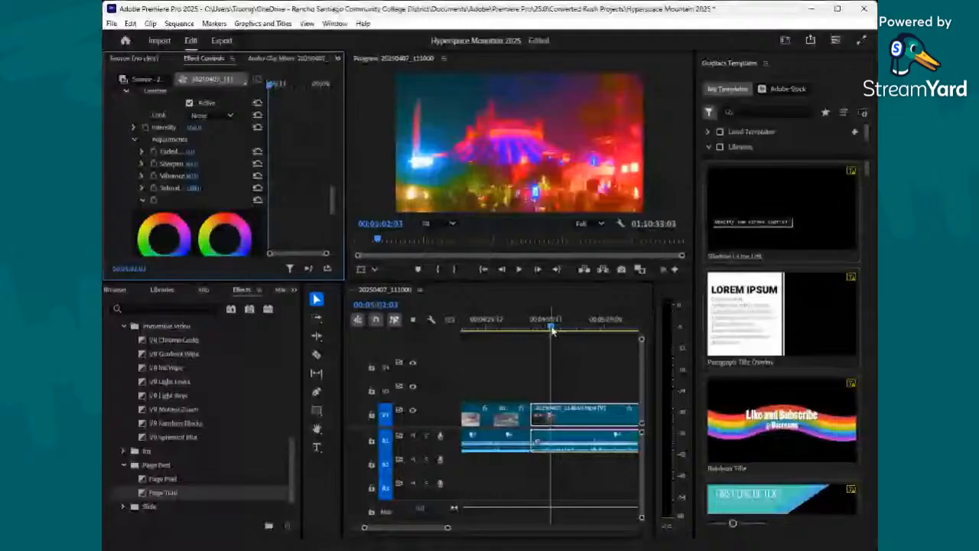
- Preview the graded night clip from its start to 00:05:15:13 and save the project
left_click_drag(553, 329, 531, 336)
left_click_drag(448, 529, 466, 527)
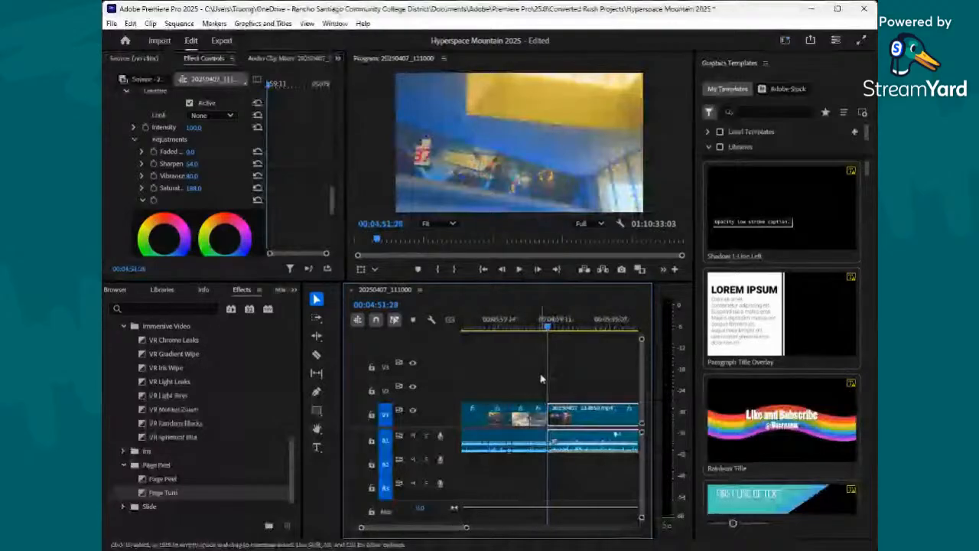
left_click(569, 327)
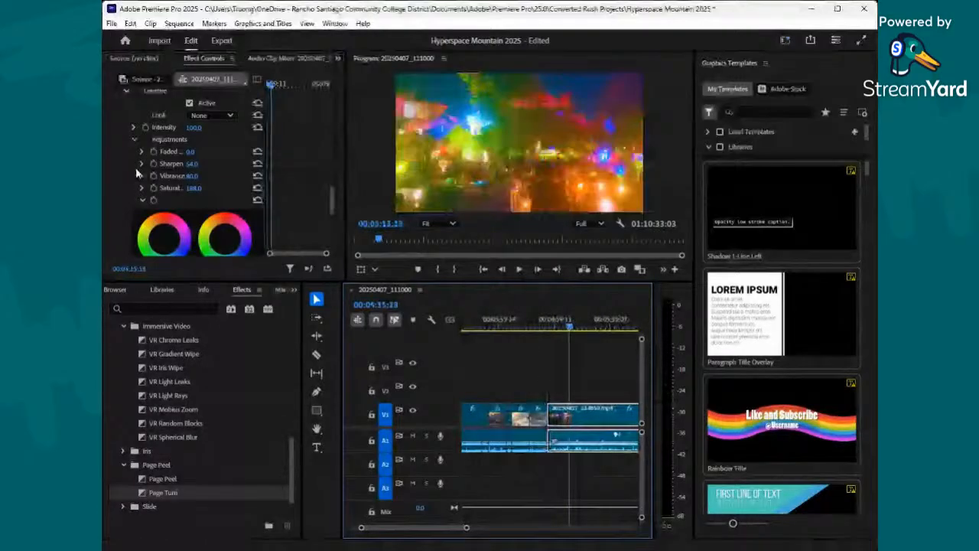
key("ctrl+s")
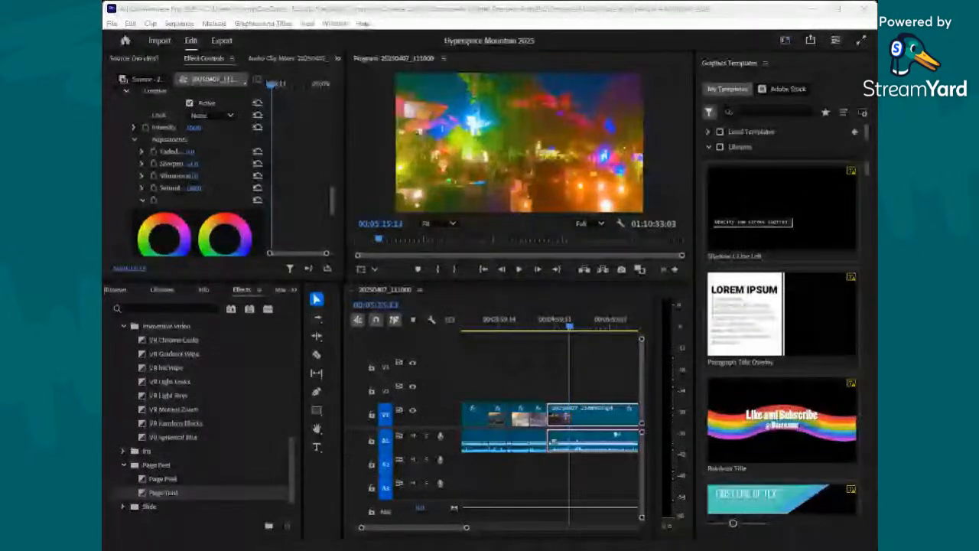
- Find the lighting change in the night clip, cut the clip at 00:05:22:25 and save the project
left_click(580, 329)
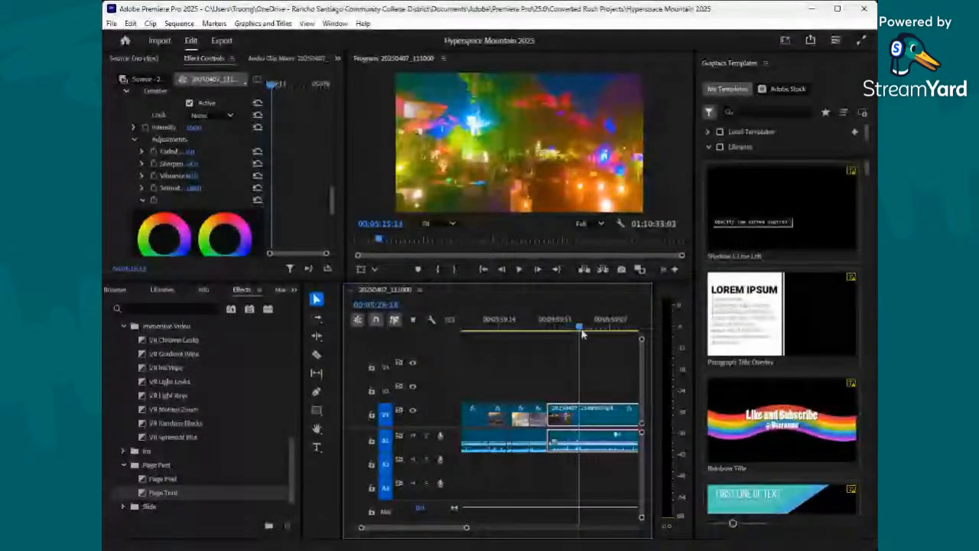
left_click(605, 329)
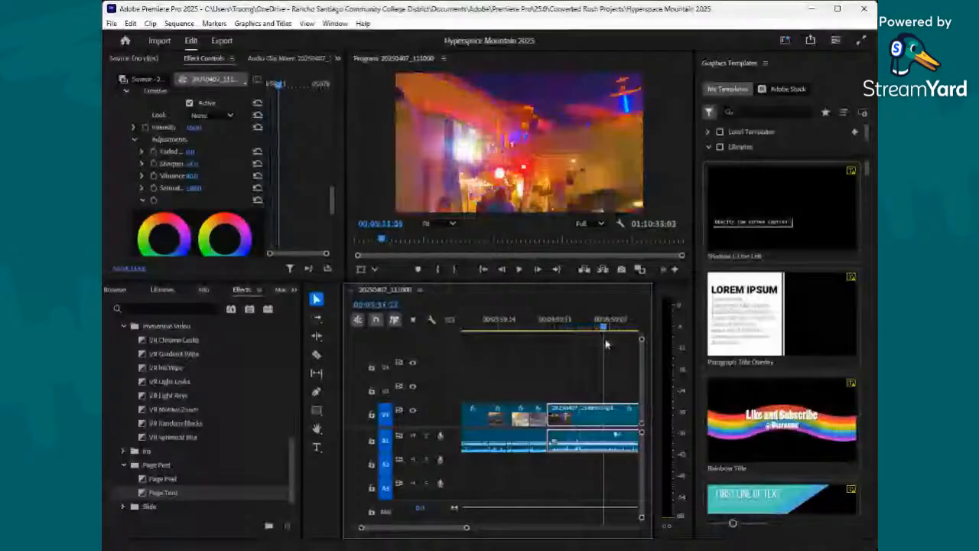
left_click_drag(606, 344, 579, 352)
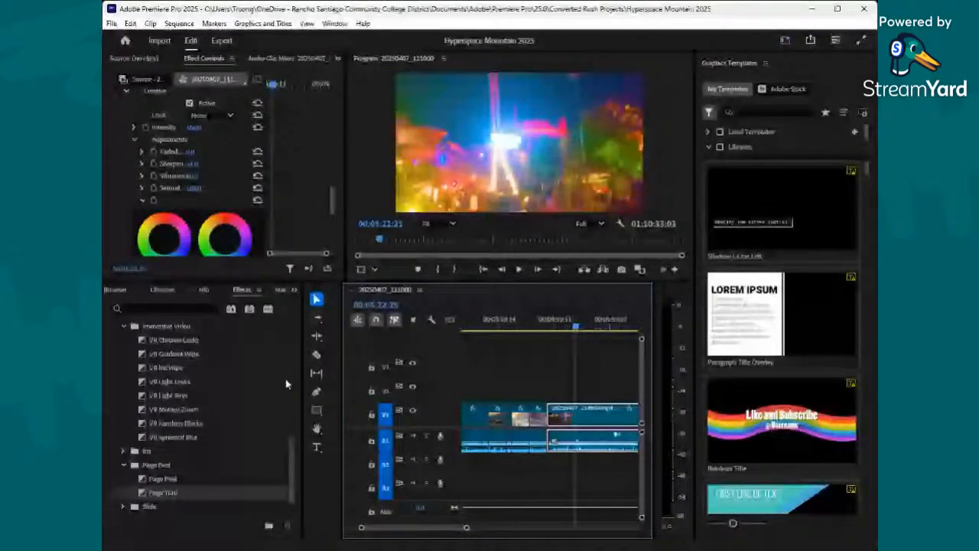
key("c")
left_click(577, 414)
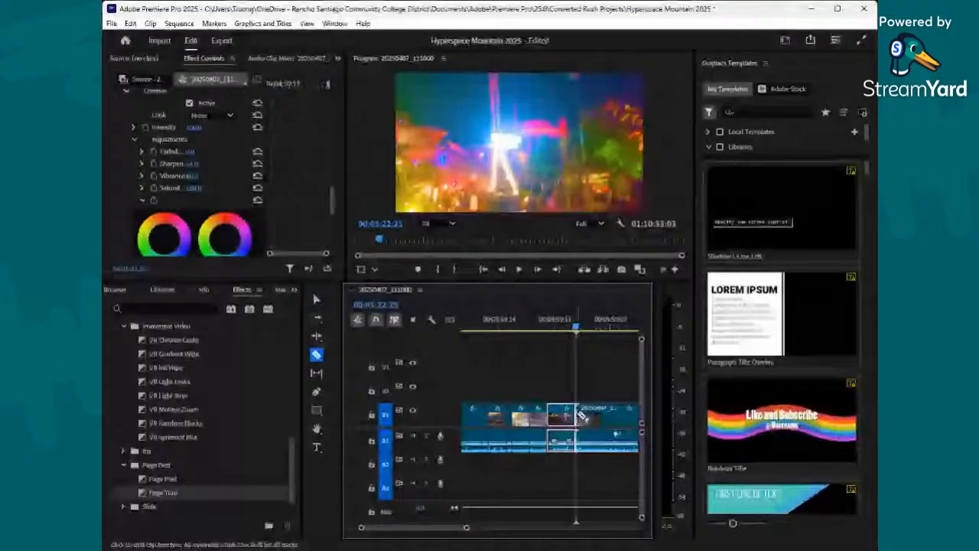
key("ctrl+s")
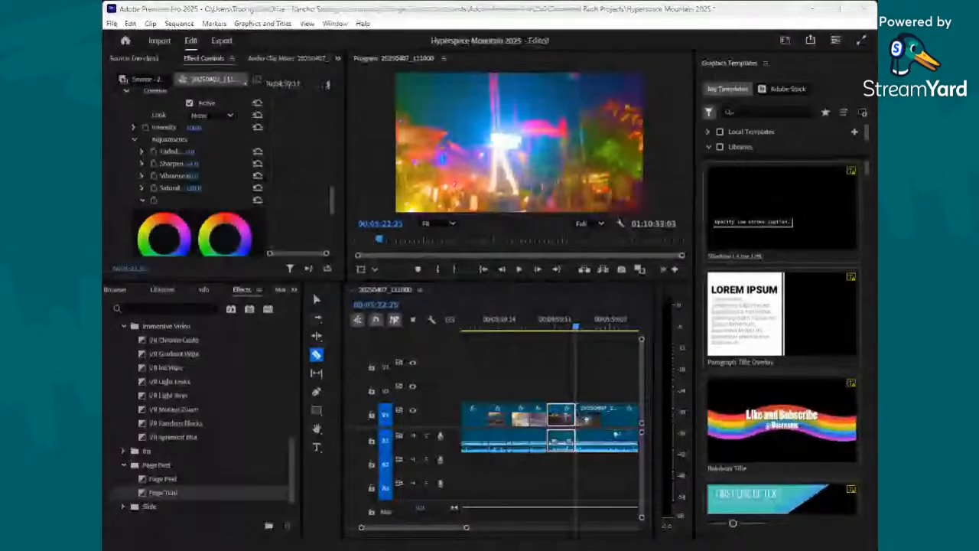
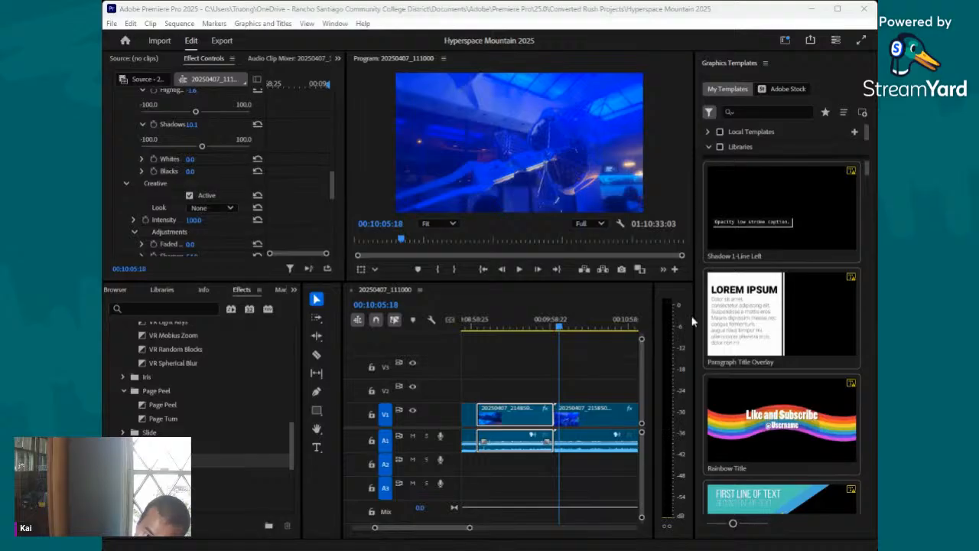
- In the Lumetri Creative adjustments of clip 20250407_215850.mp4, set saturation to 167.2, vibrance to 52.4 and sharpen to 59.8
left_click(562, 327)
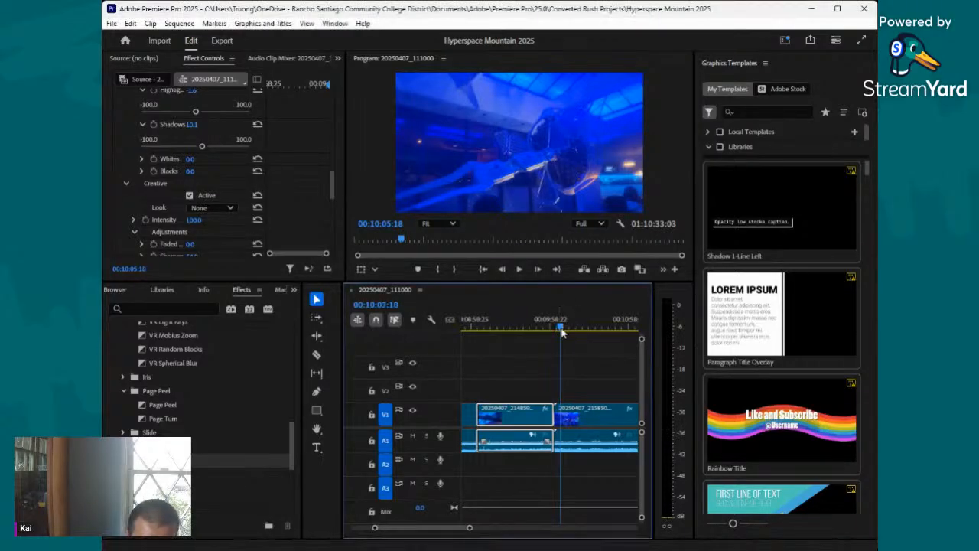
left_click(581, 414)
scroll(188, 191, "down", 10)
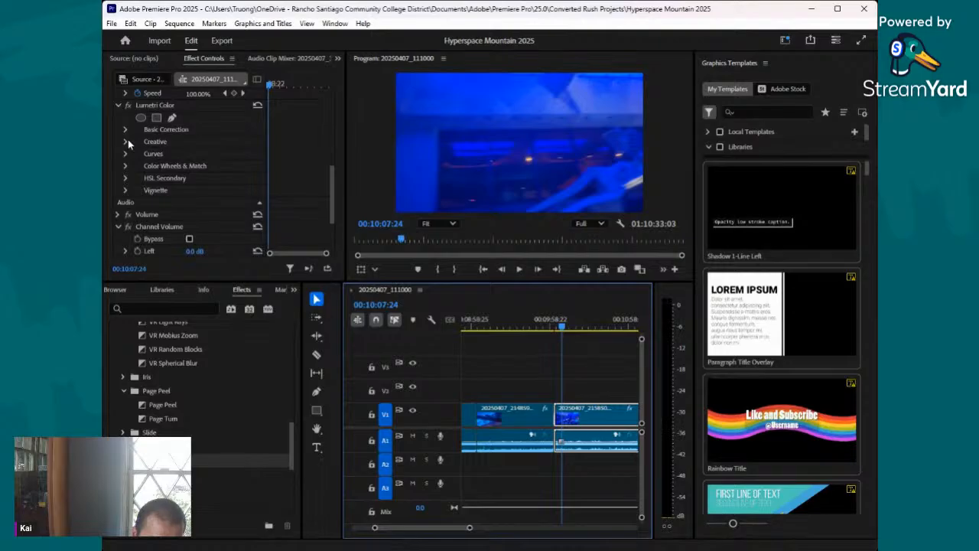
left_click(125, 142)
scroll(155, 168, "down", 2)
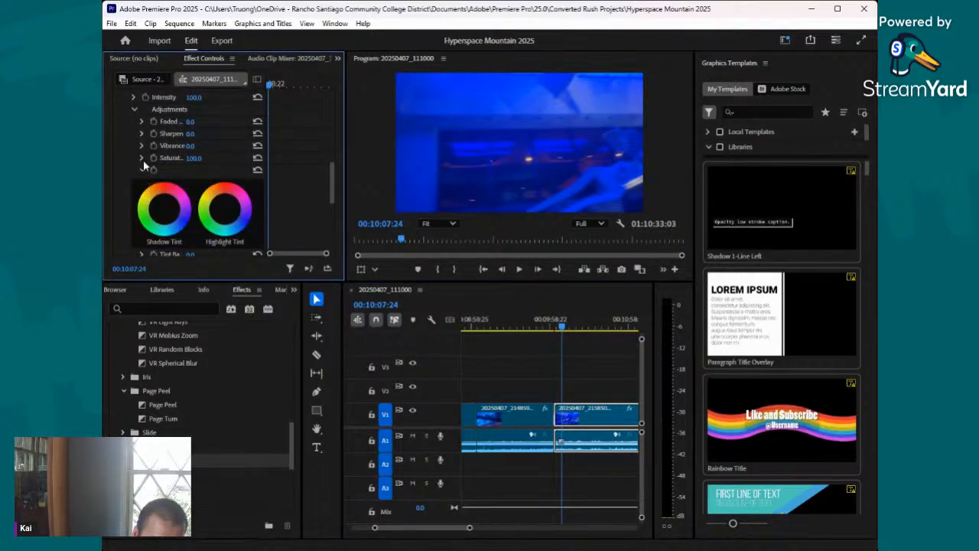
left_click(141, 158)
left_click_drag(195, 179, 223, 166)
left_click(141, 145)
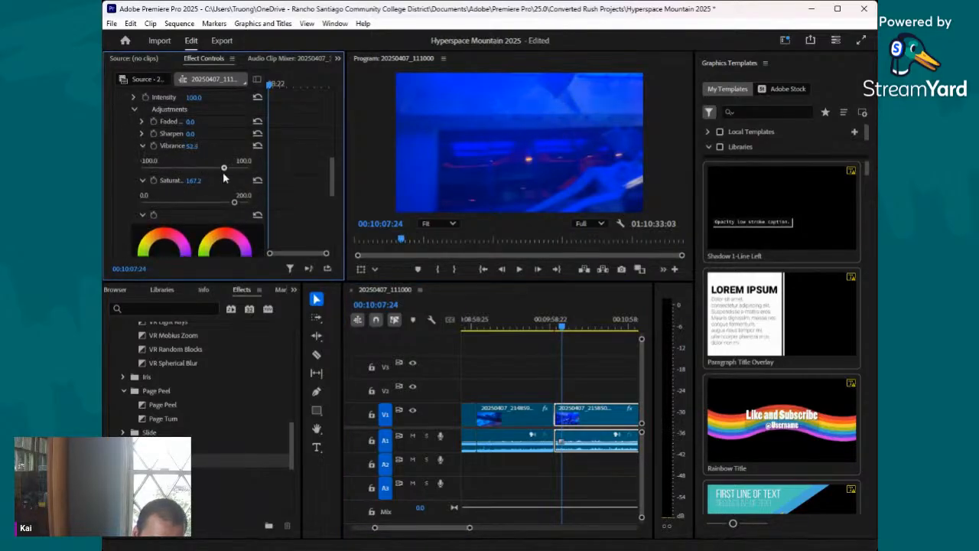
left_click(141, 133)
left_click_drag(193, 156, 228, 156)
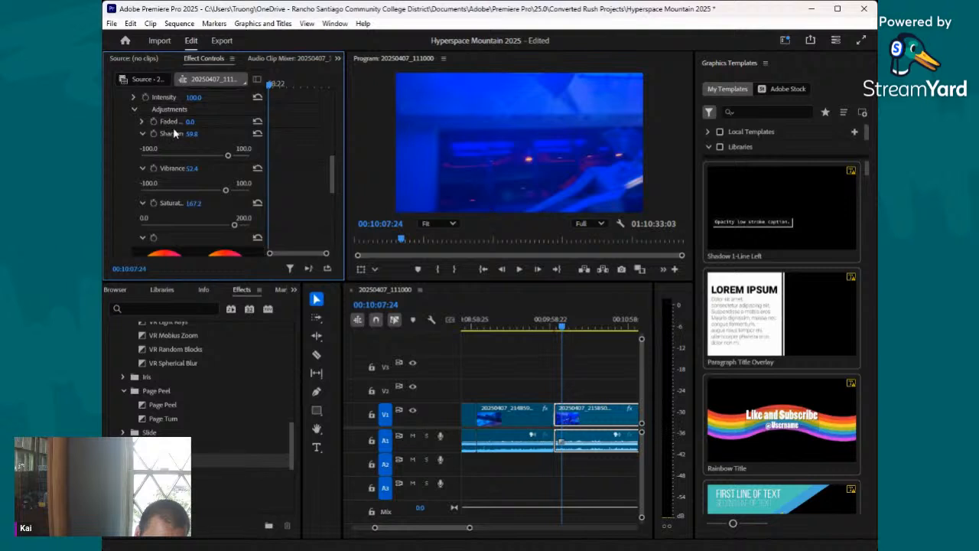
- Set the saturation in the same clip's Lumetri Basic Correction to 160.8
scroll(156, 134, "up", 1)
scroll(132, 169, "up", 2)
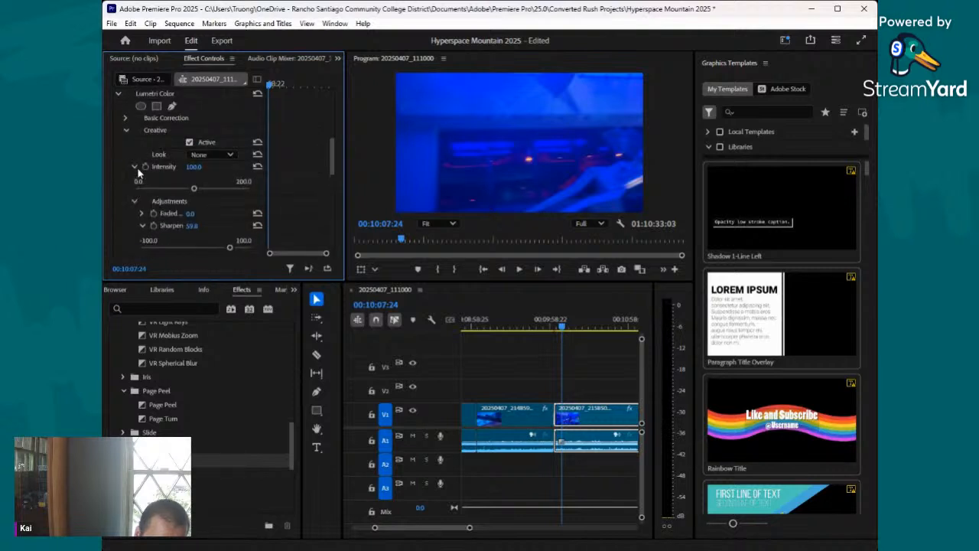
left_click(122, 119)
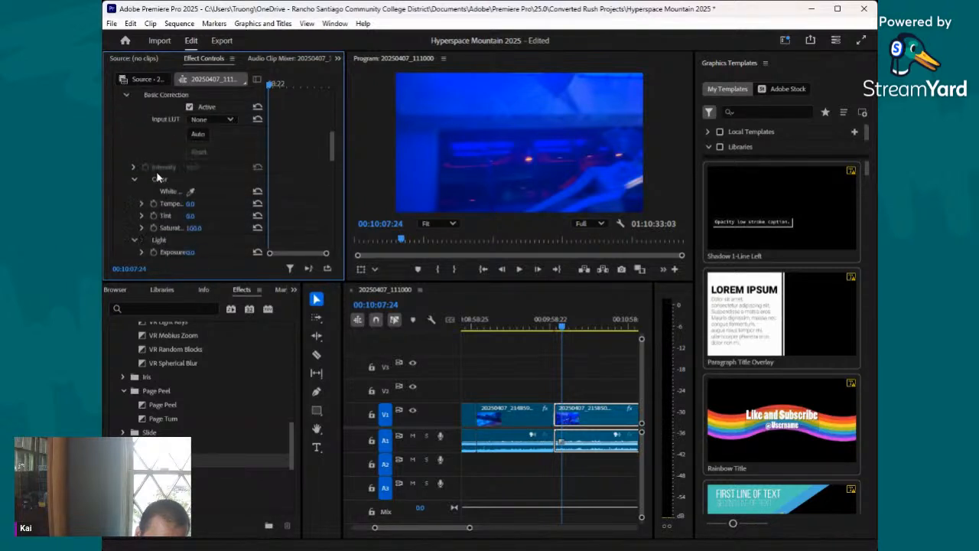
scroll(152, 175, "down", 2)
left_click(142, 193)
left_click(222, 215)
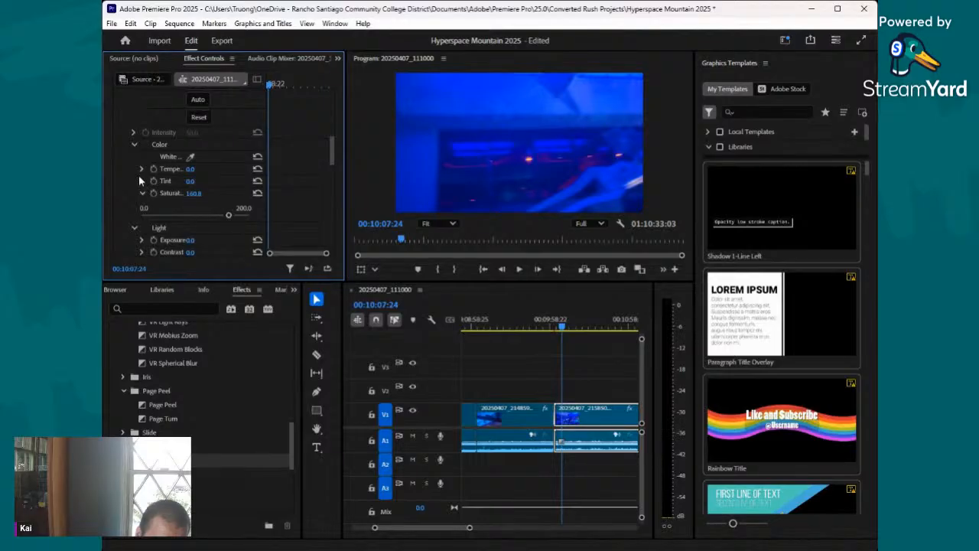
- In the blue-lit clip's Basic Correction, set exposure to 1.3 and highlights to 13.2
left_click(143, 240)
scroll(153, 229, "down", 2)
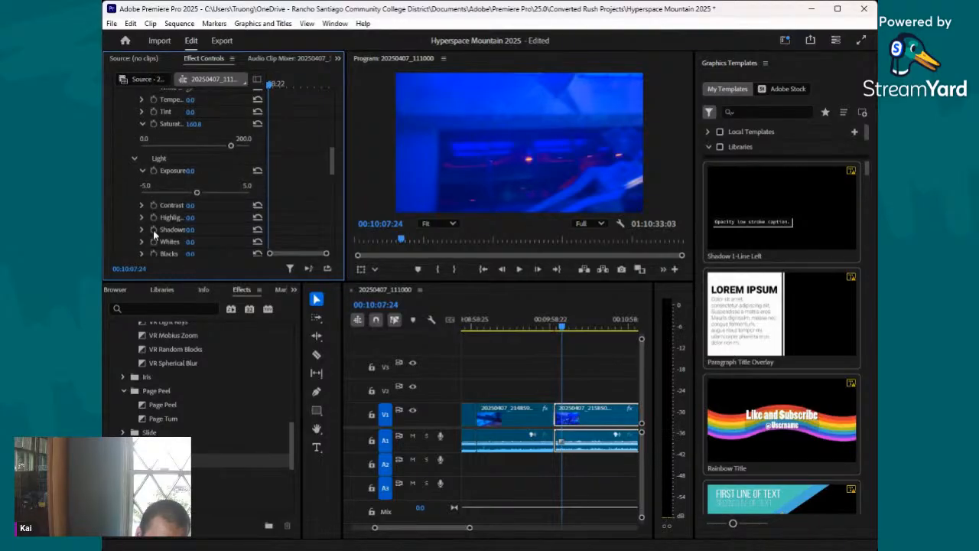
left_click(209, 192)
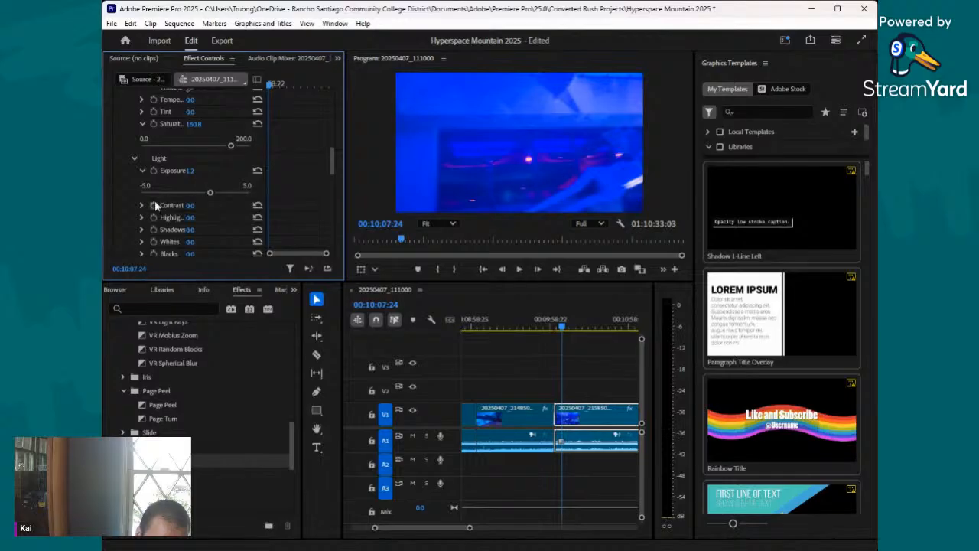
left_click(143, 217)
left_click(205, 240)
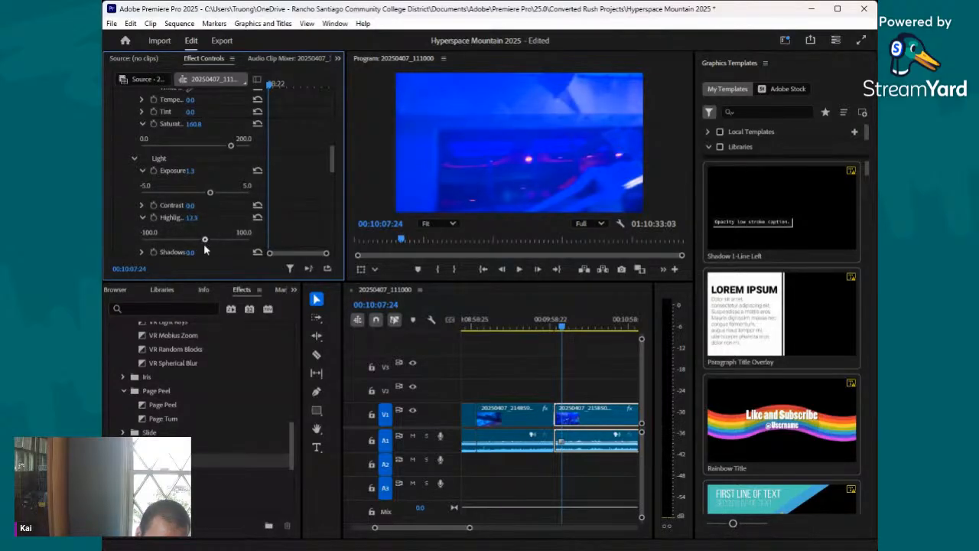
- Lower the blue-lit clip's contrast to -34.4, raise its shadows to 17.5 and save the project
scroll(183, 206, "down", 2)
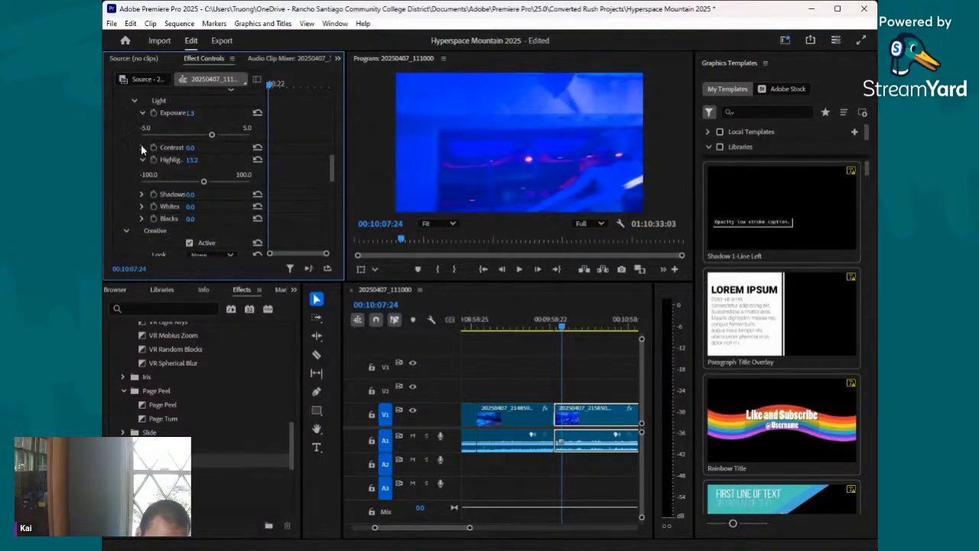
left_click(142, 148)
left_click(183, 169)
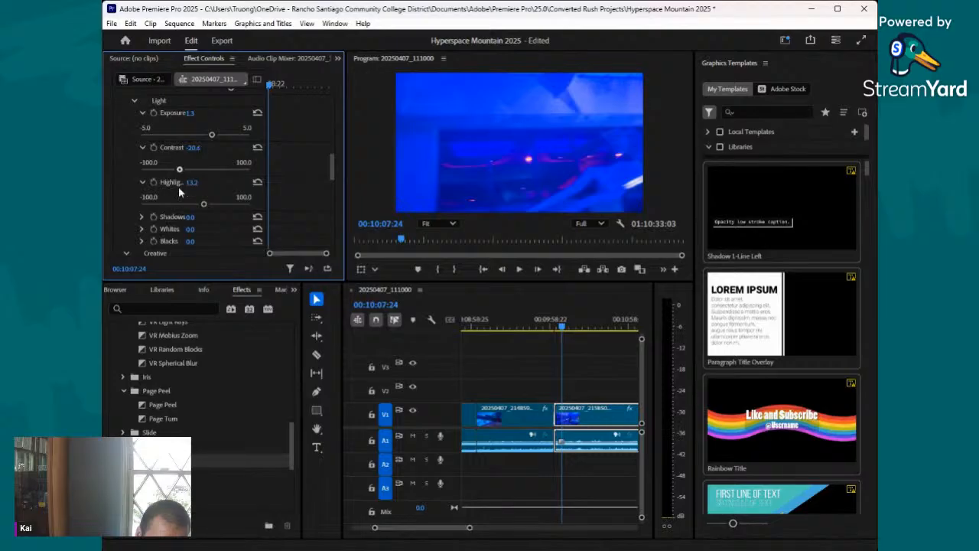
scroll(176, 191, "down", 1)
left_click(142, 194)
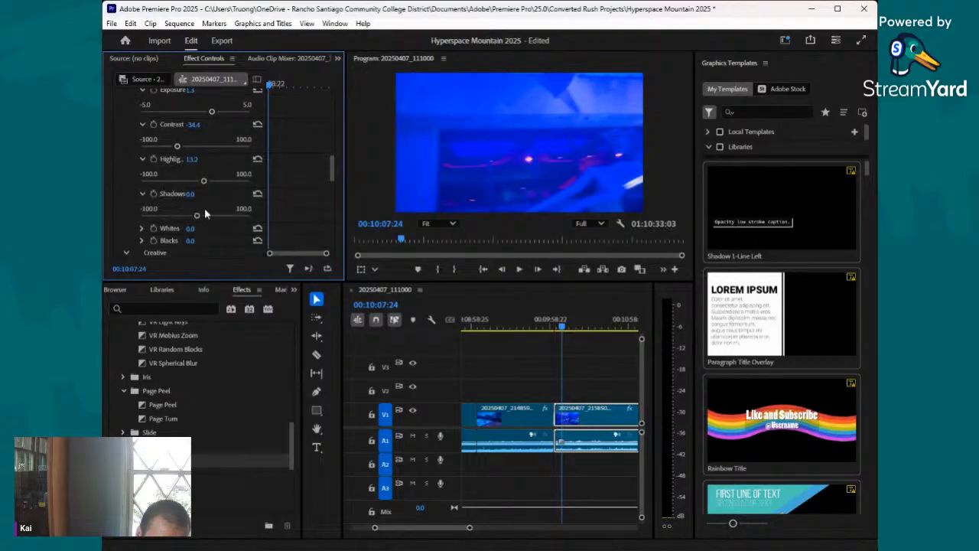
left_click(235, 215)
left_click_drag(235, 217, 204, 221)
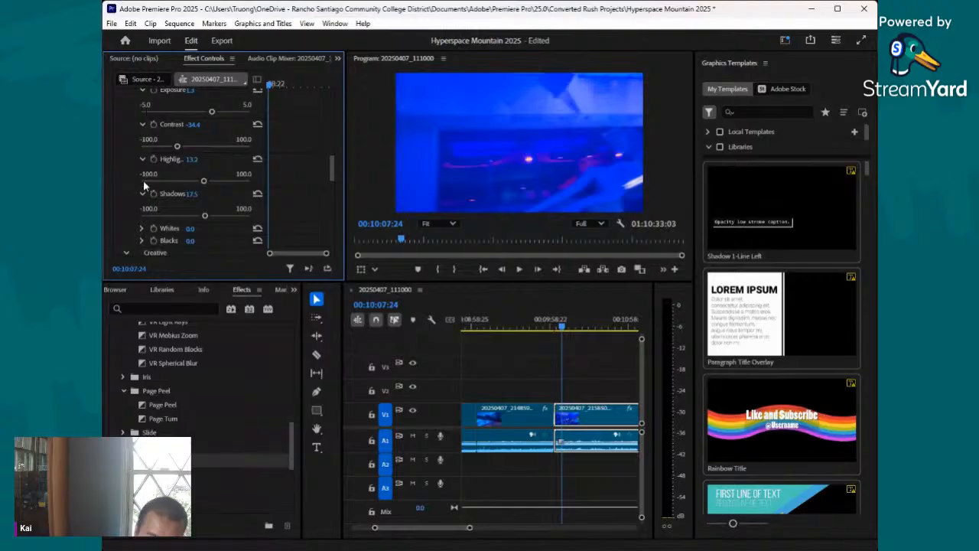
key("ctrl+s")
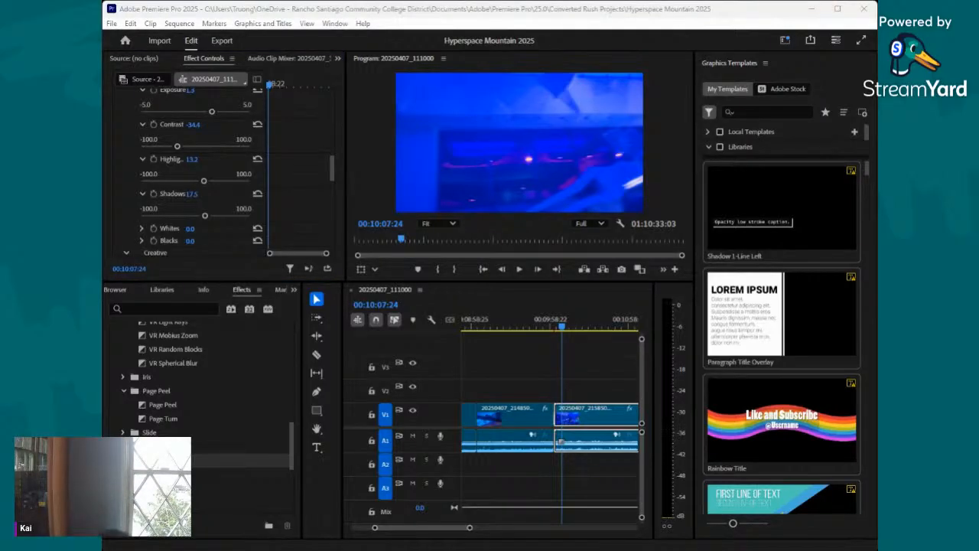
- Compare frames near the start of the blue-lit clip and reduce its Lumetri exposure to 0.2
scroll(213, 188, "down", 1)
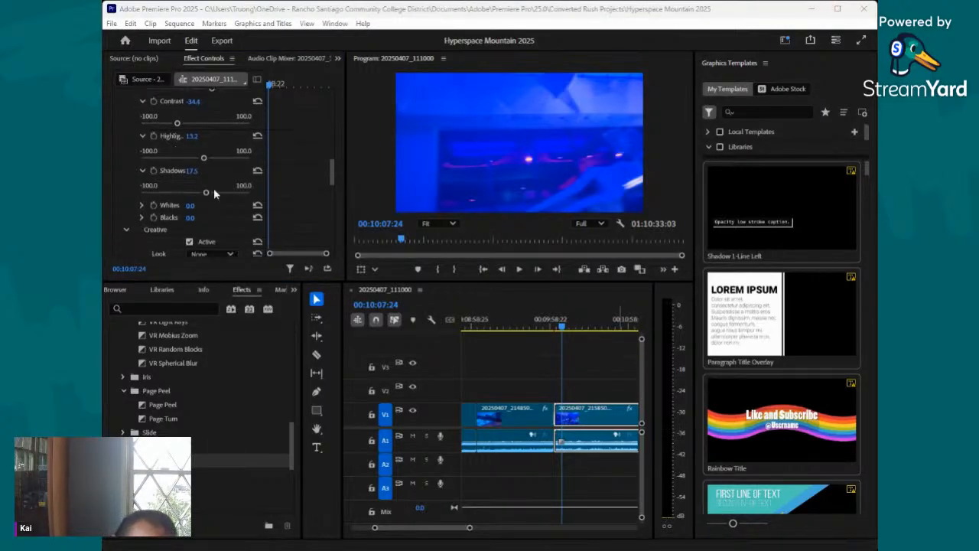
left_click(567, 329)
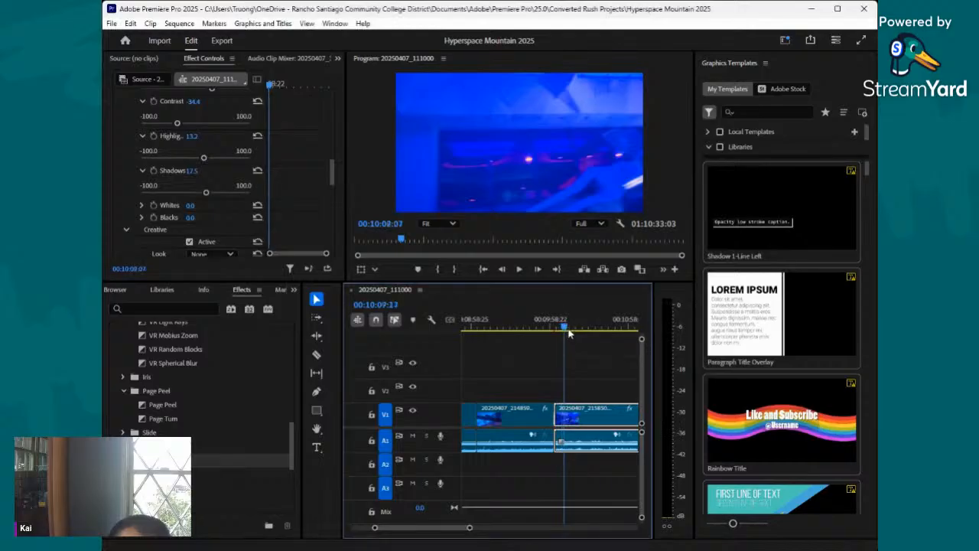
left_click_drag(569, 332, 579, 337)
scroll(232, 146, "up", 2)
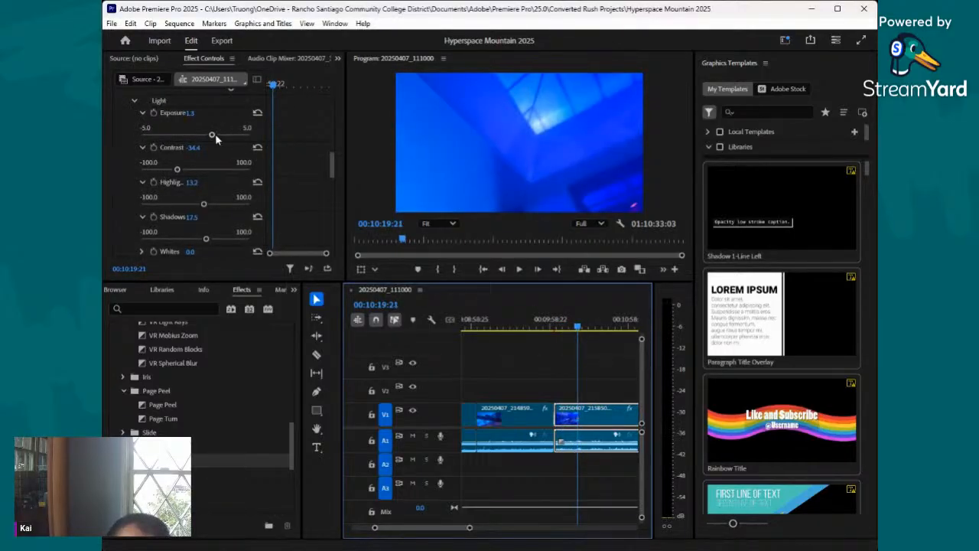
left_click_drag(216, 135, 202, 138)
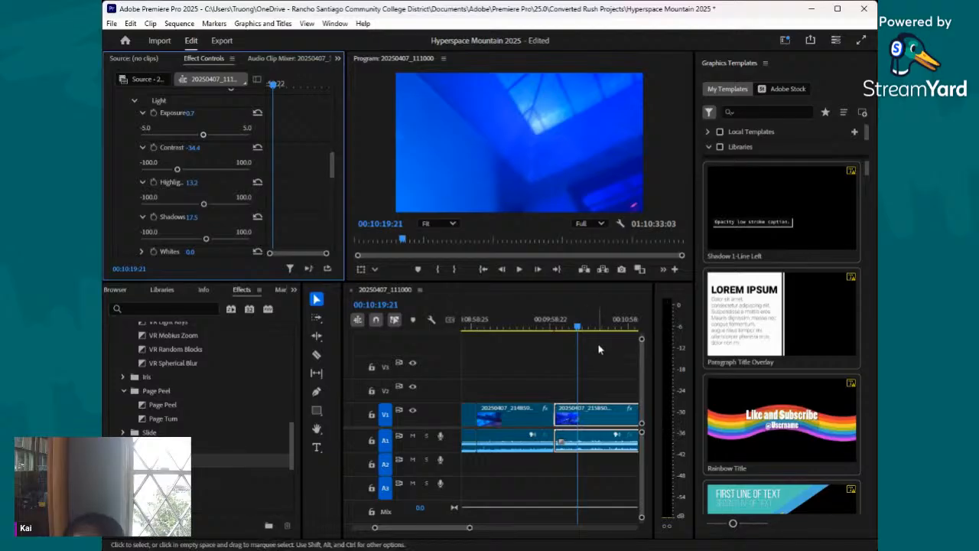
left_click_drag(577, 328, 562, 334)
left_click_drag(203, 135, 198, 137)
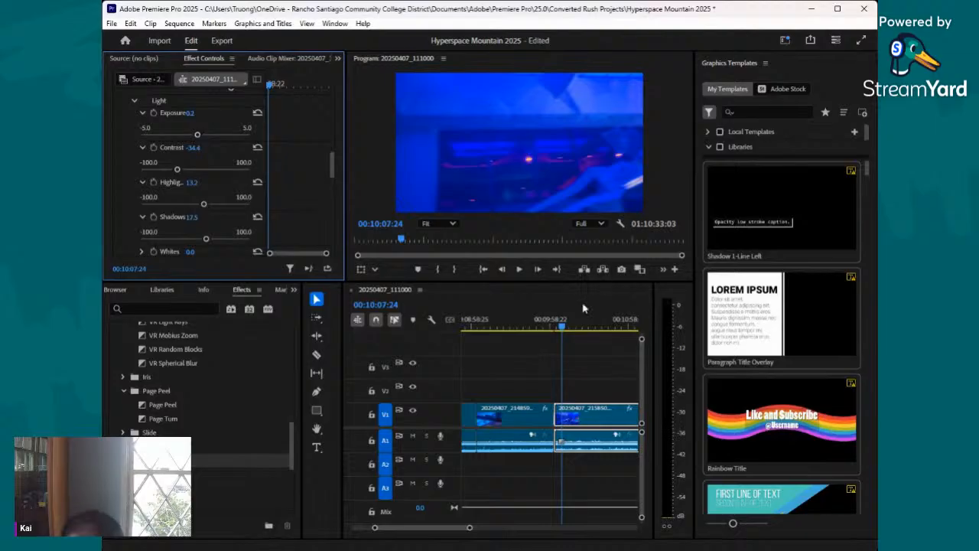
- Add a Band Wipe transition at the cut between the blue-lit clip and the following daylight clip, and save the project
left_click(574, 329)
left_click_drag(576, 333, 623, 348)
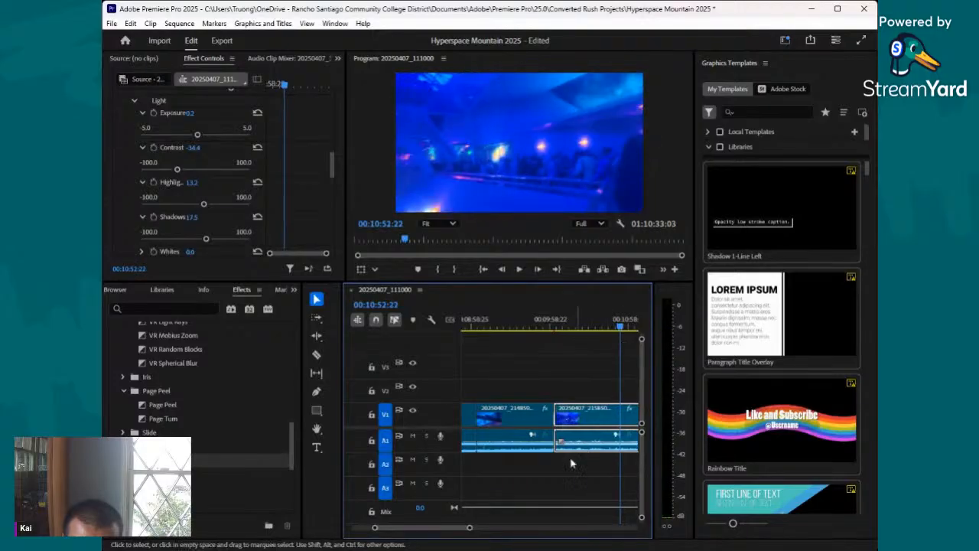
left_click_drag(471, 528, 499, 529)
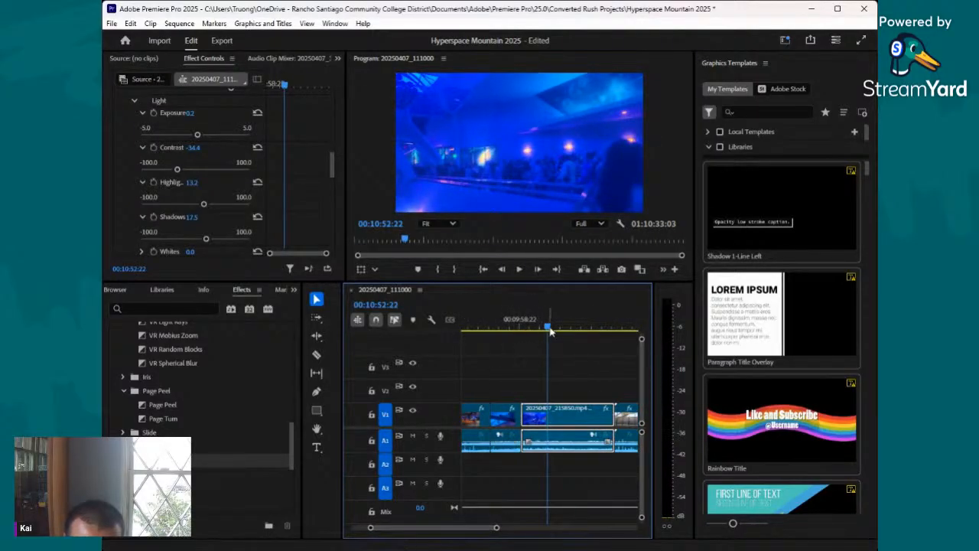
left_click_drag(550, 331, 626, 338)
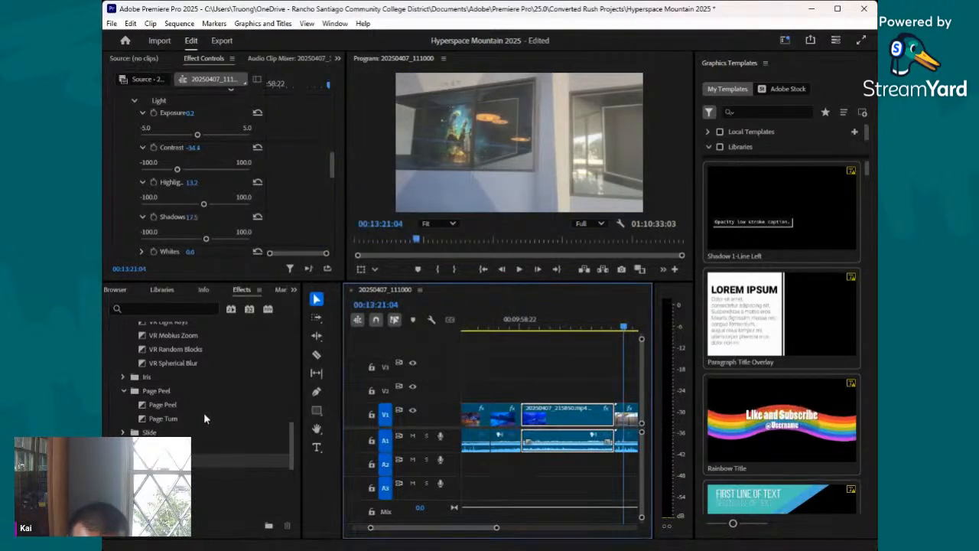
scroll(203, 410, "down", 2)
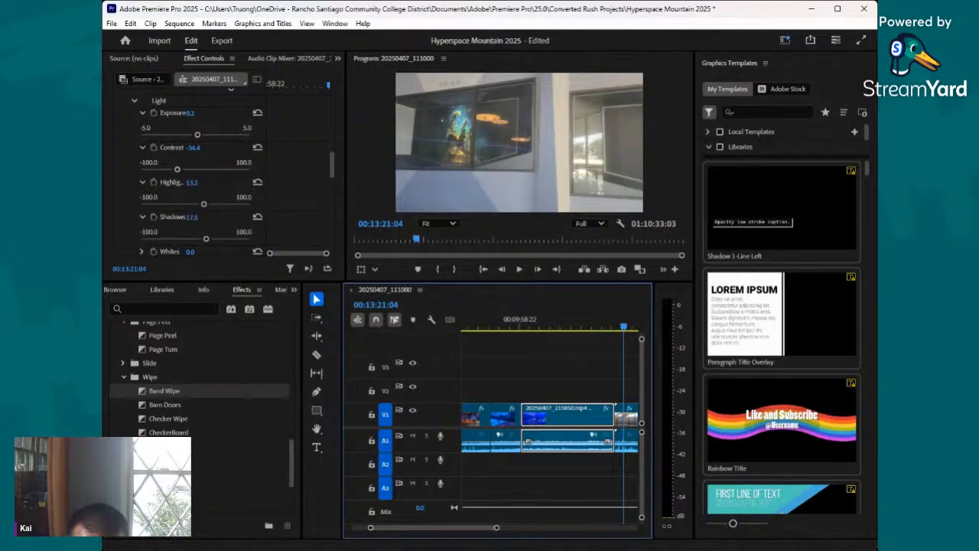
left_click_drag(163, 391, 552, 417)
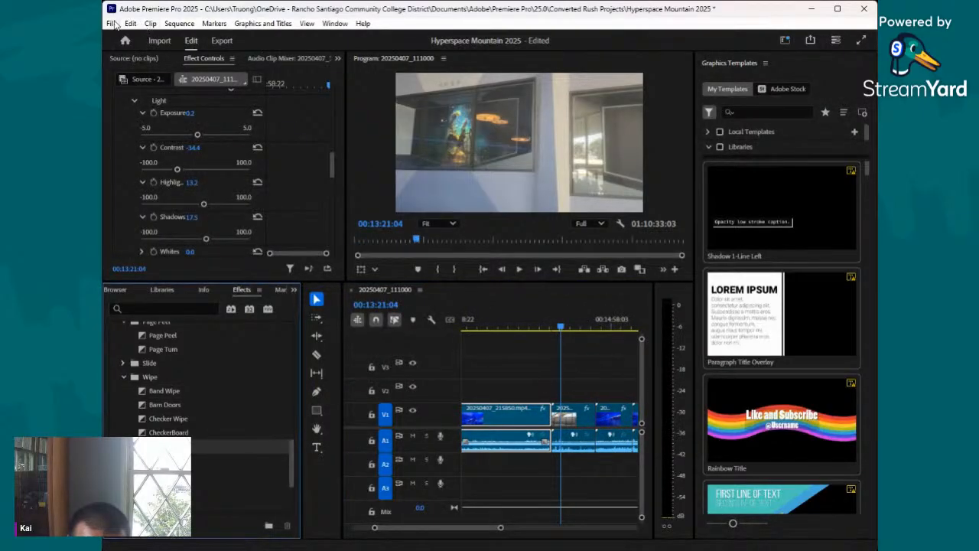
key("ctrl+s")
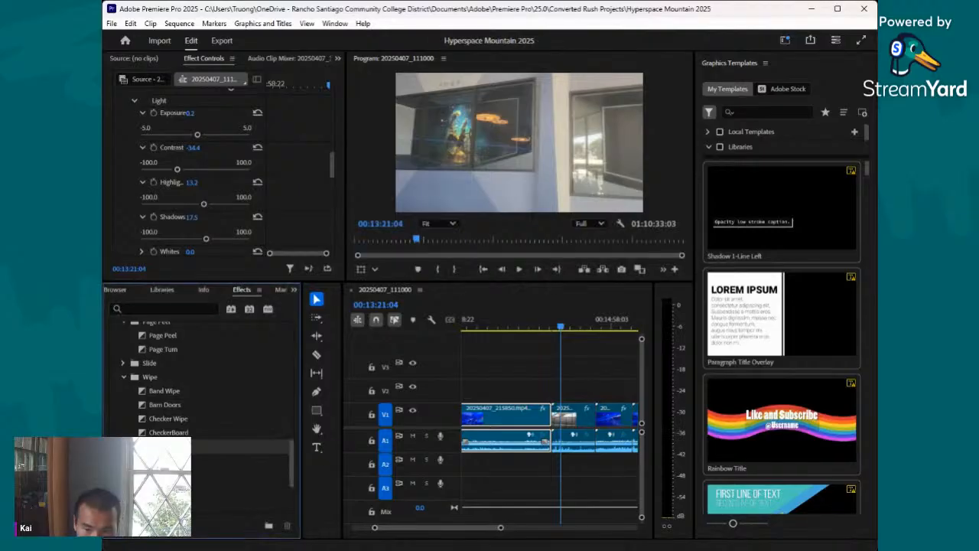
key("alt+Tab")
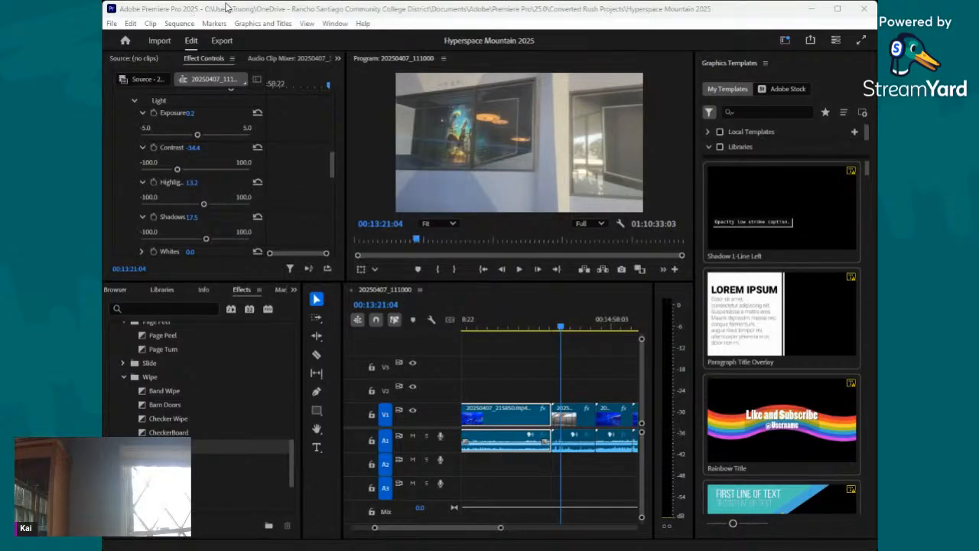
left_click(154, 10)
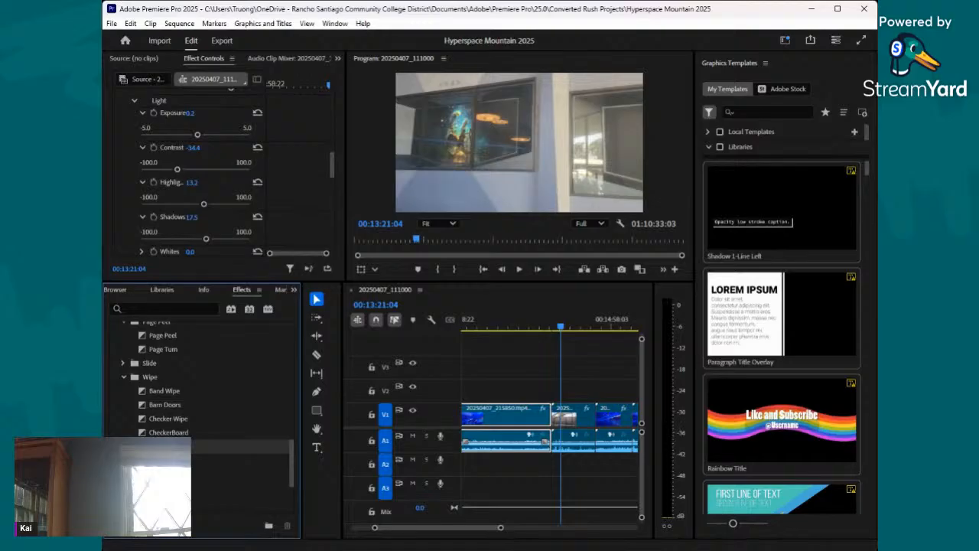
key("alt+Tab")
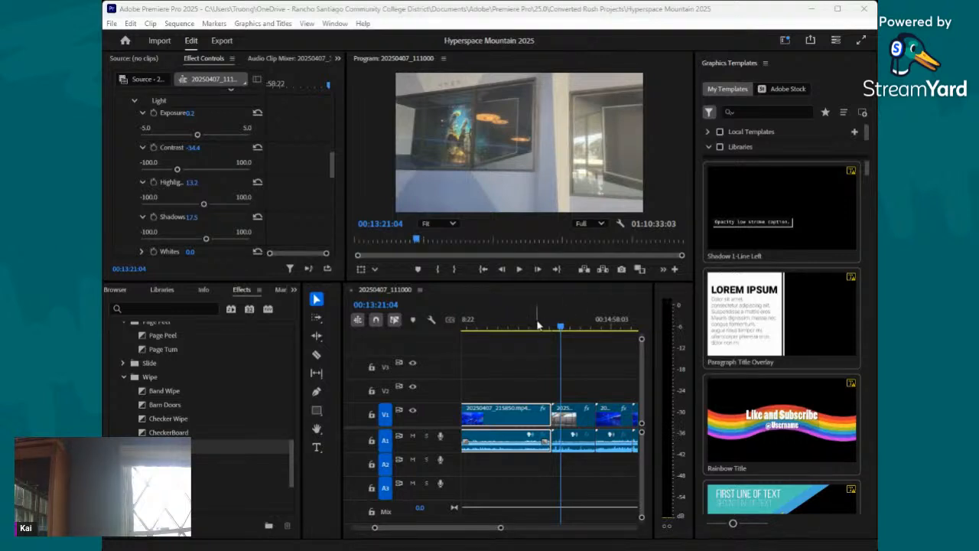
- In the daylight clip's Lumetri Creative adjustments, set saturation to 150.3 and vibrance to 53.4
left_click(562, 329)
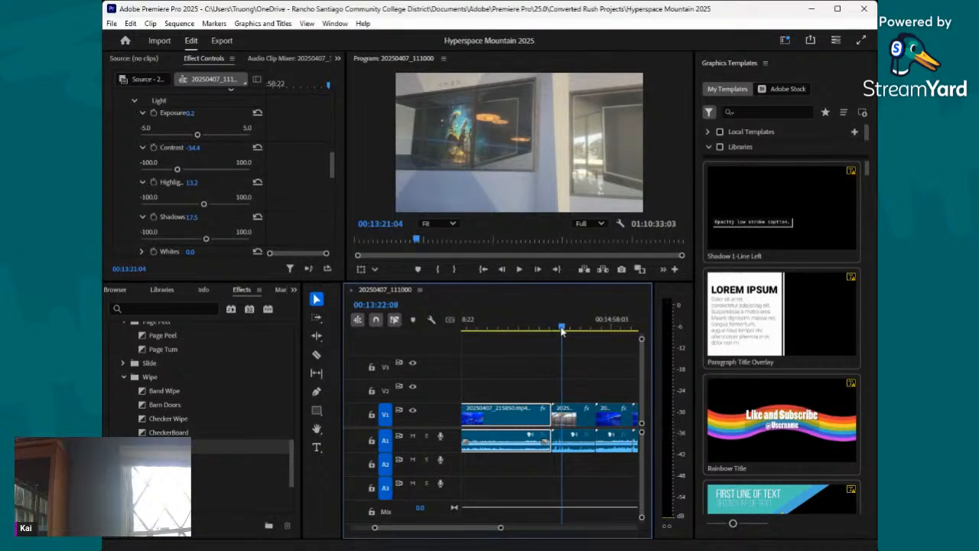
left_click_drag(562, 329, 557, 330)
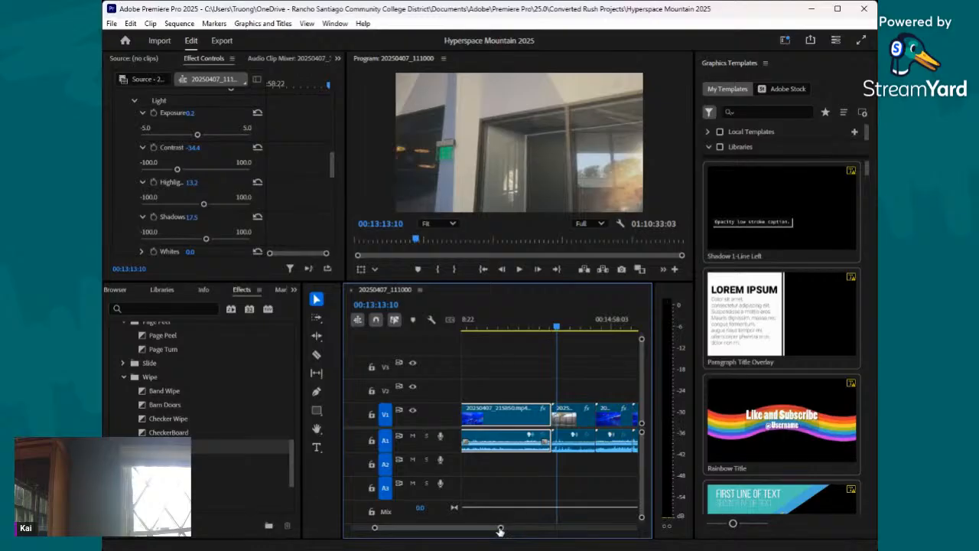
left_click_drag(501, 530, 466, 531)
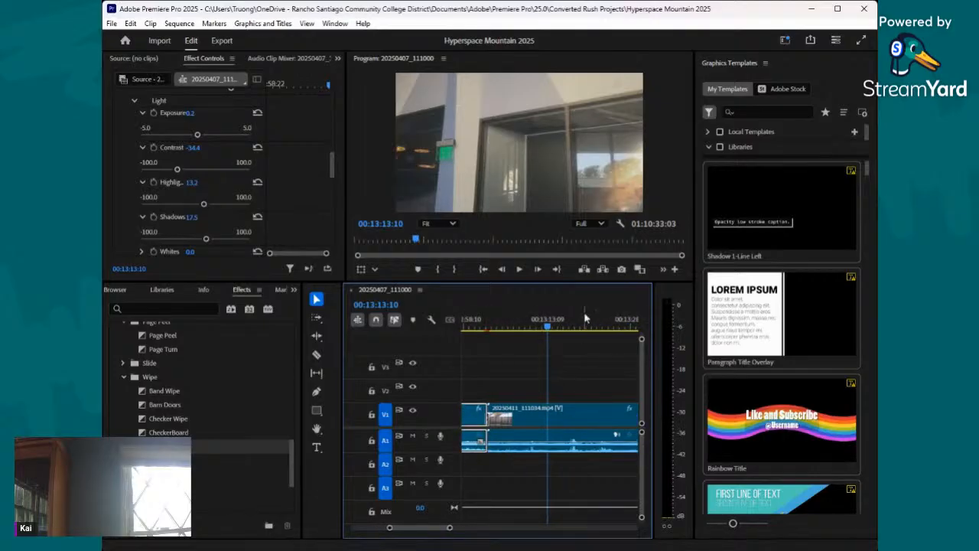
scroll(198, 184, "down", 2)
left_click(564, 426)
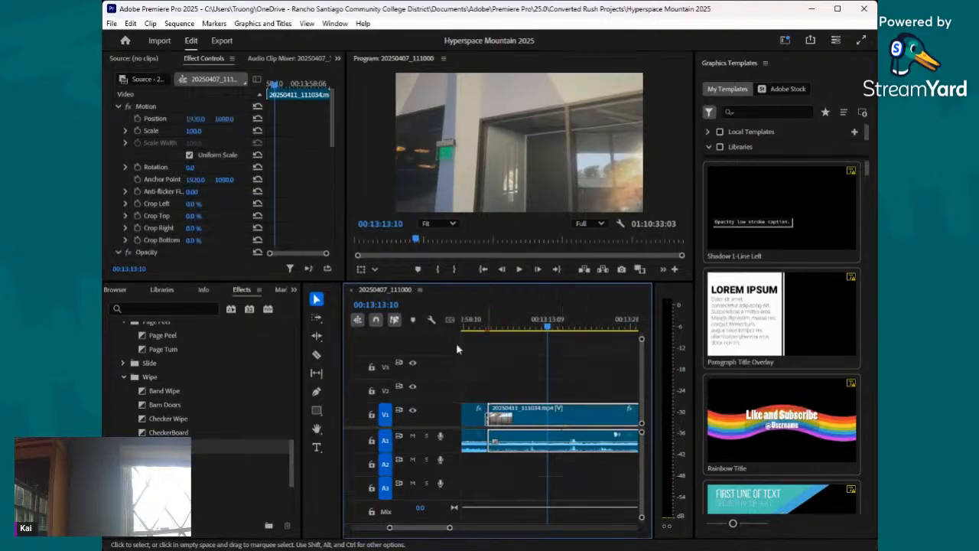
scroll(133, 178, "down", 5)
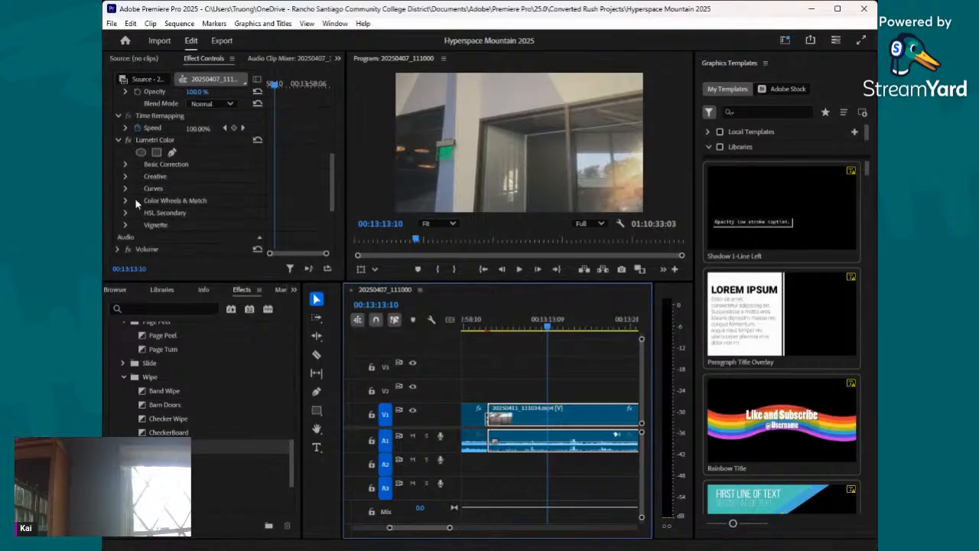
left_click(127, 175)
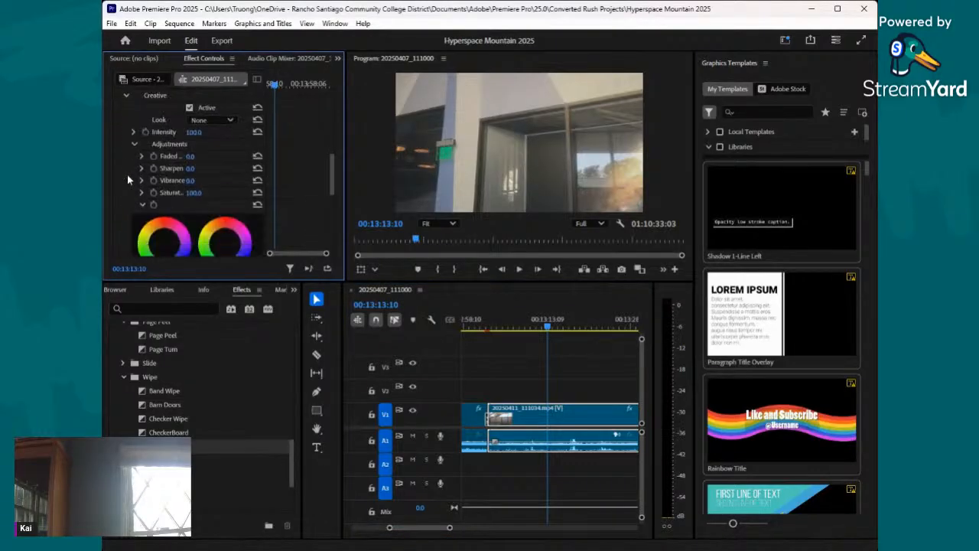
left_click(142, 193)
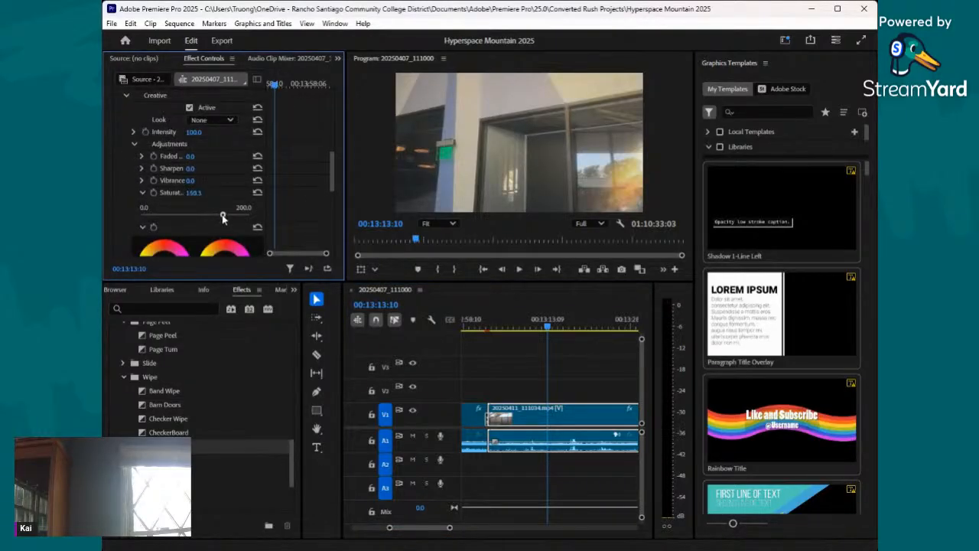
left_click(143, 180)
left_click_drag(193, 202, 229, 203)
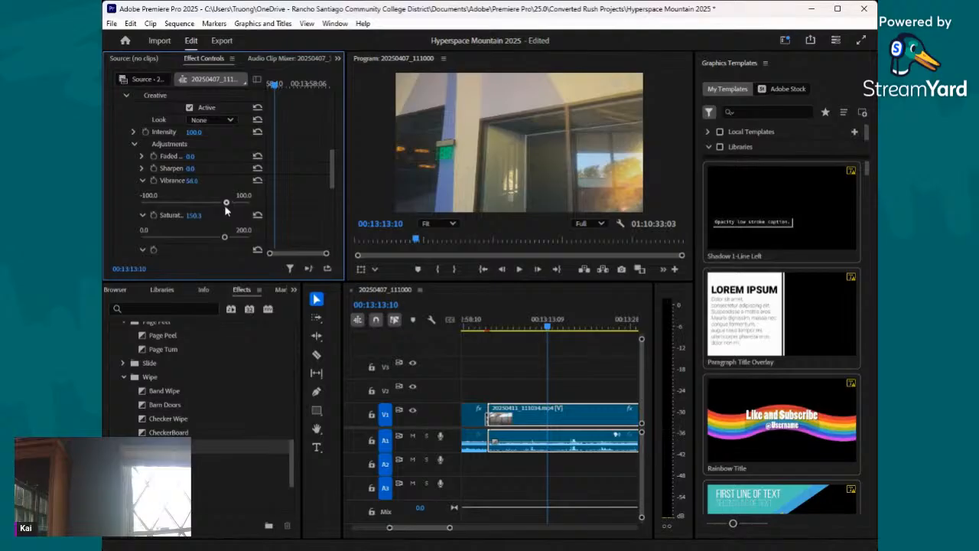
- Raise the daylight clip's Creative sharpen to 36.5 and its faded film to 44.0
left_click(142, 168)
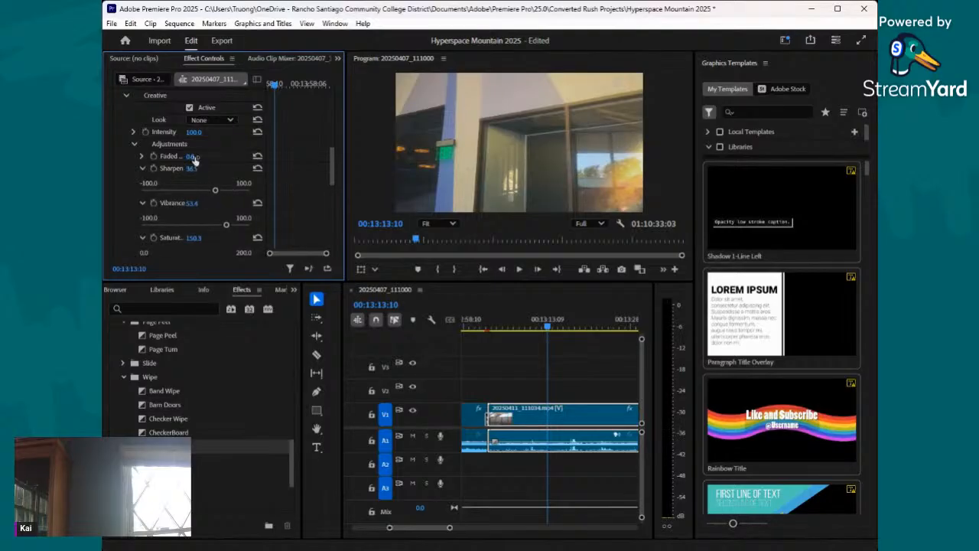
left_click_drag(193, 157, 227, 157)
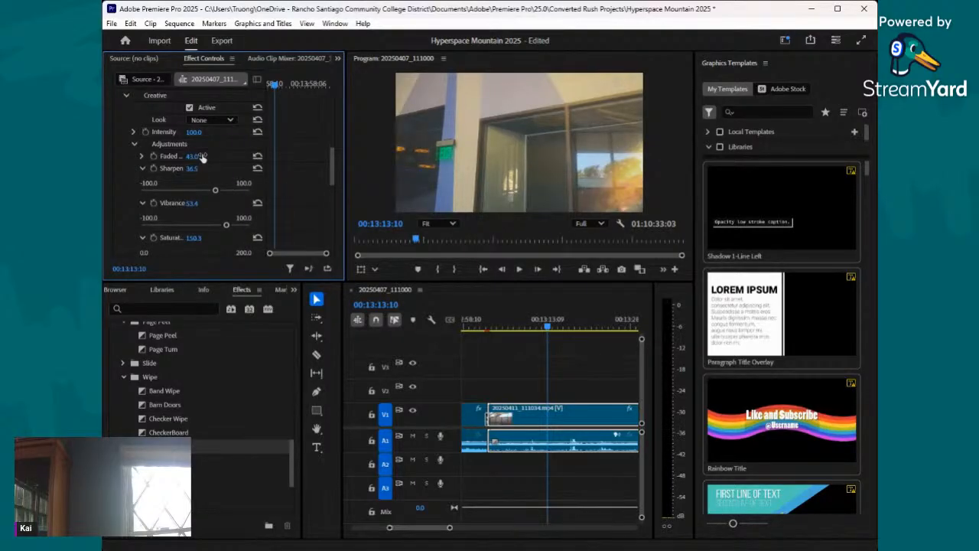
scroll(198, 113, "up", 5)
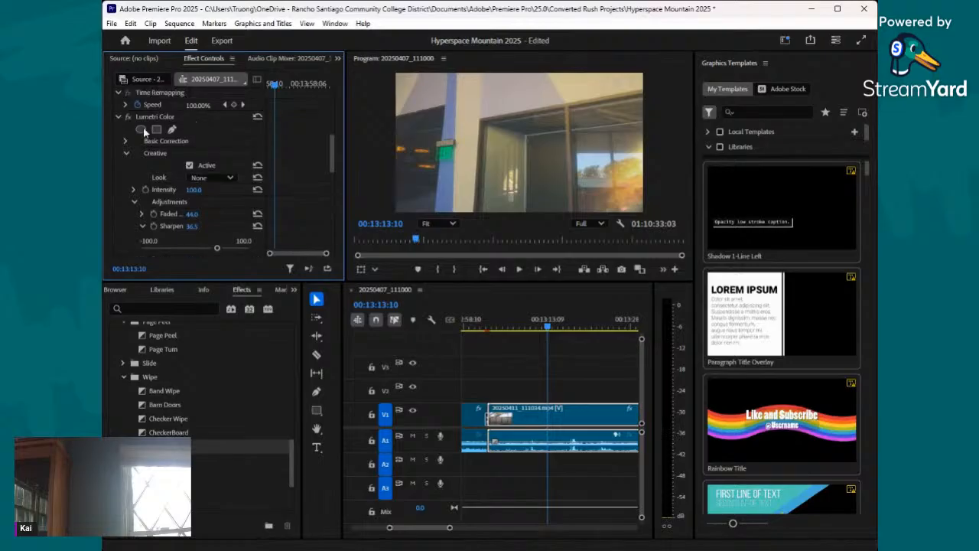
scroll(549, 429, "down", 1)
key("alt+Tab")
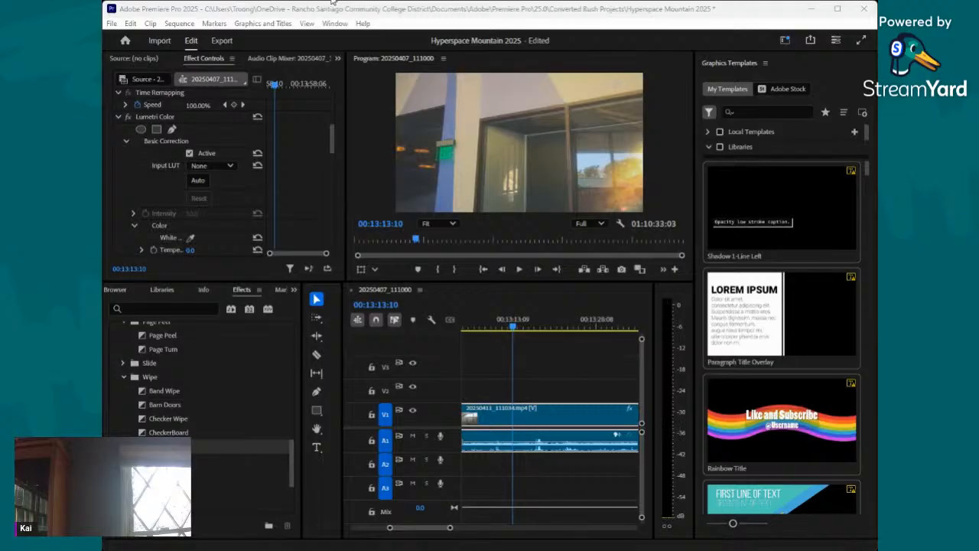
scroll(196, 158, "up", 3)
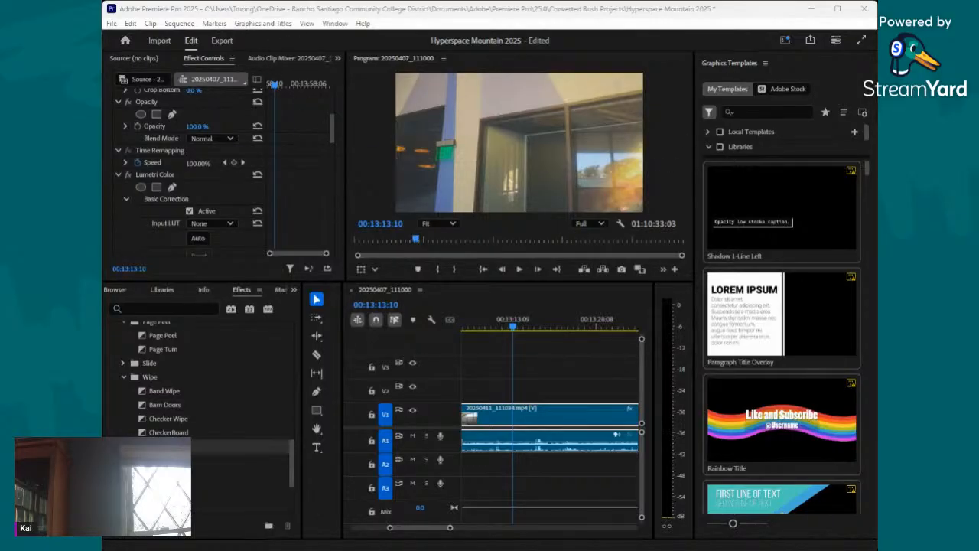
key("alt+Tab")
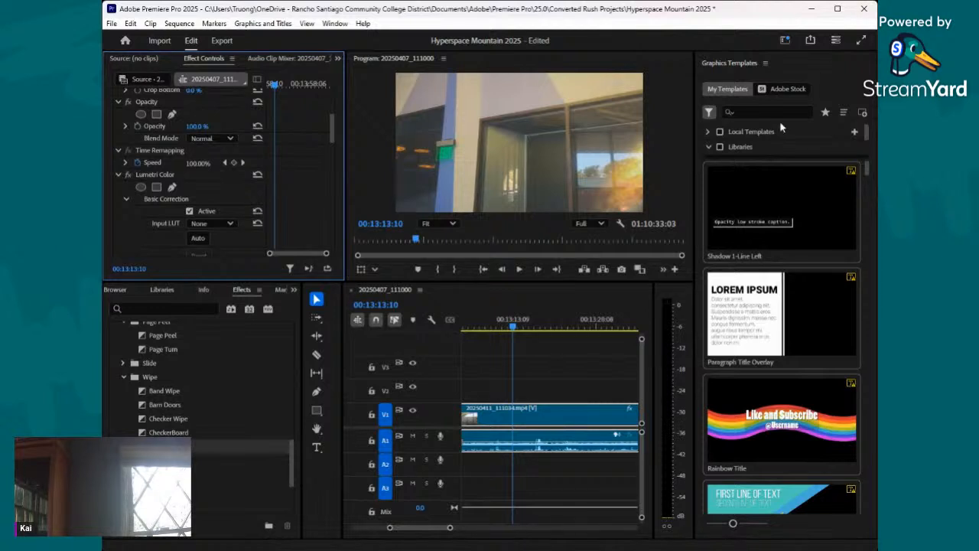
- In the daylight clip's Basic Correction, set exposure 0.8, contrast -49.0, highlights 6.0, shadows 17.0 and saturation 164.0
scroll(251, 187, "down", 1)
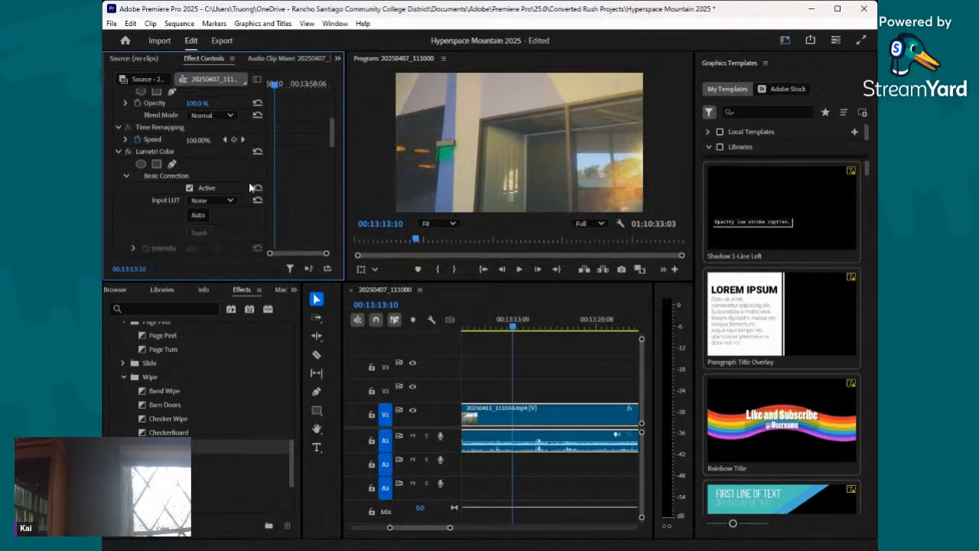
scroll(249, 187, "down", 8)
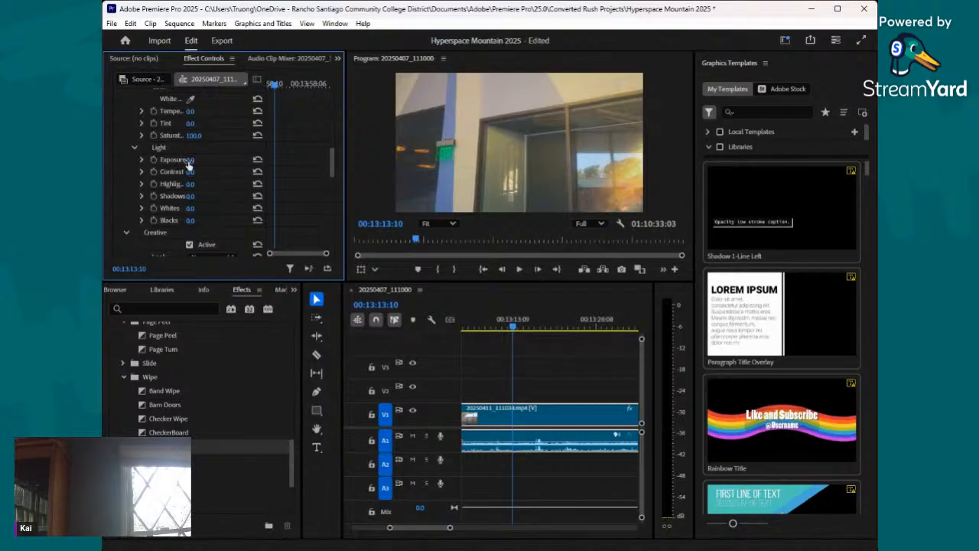
left_click_drag(189, 161, 197, 192)
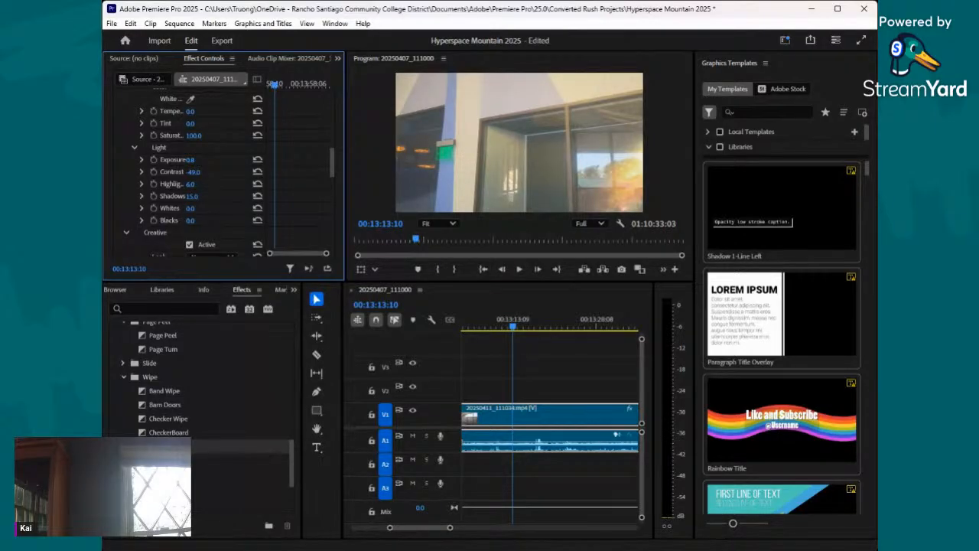
left_click_drag(198, 203, 196, 203)
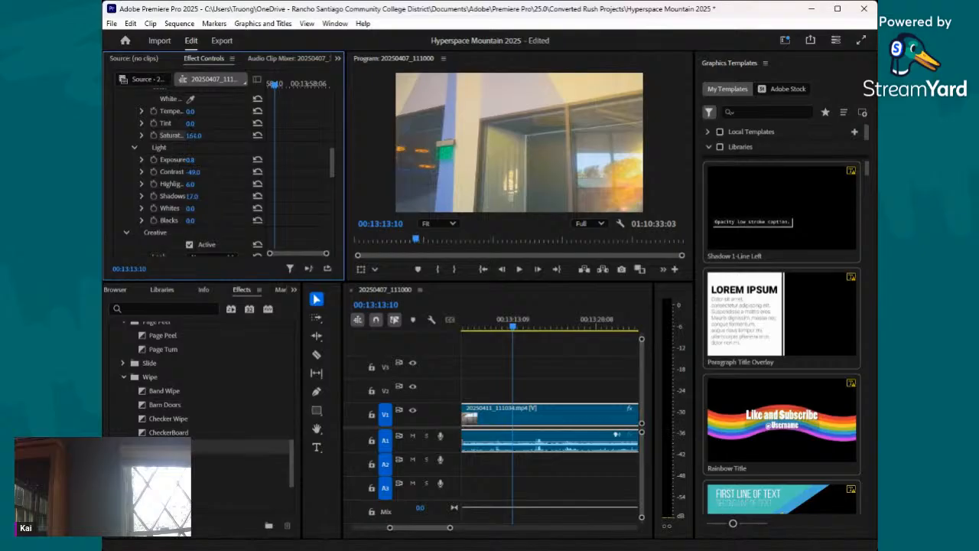
scroll(184, 172, "down", 6)
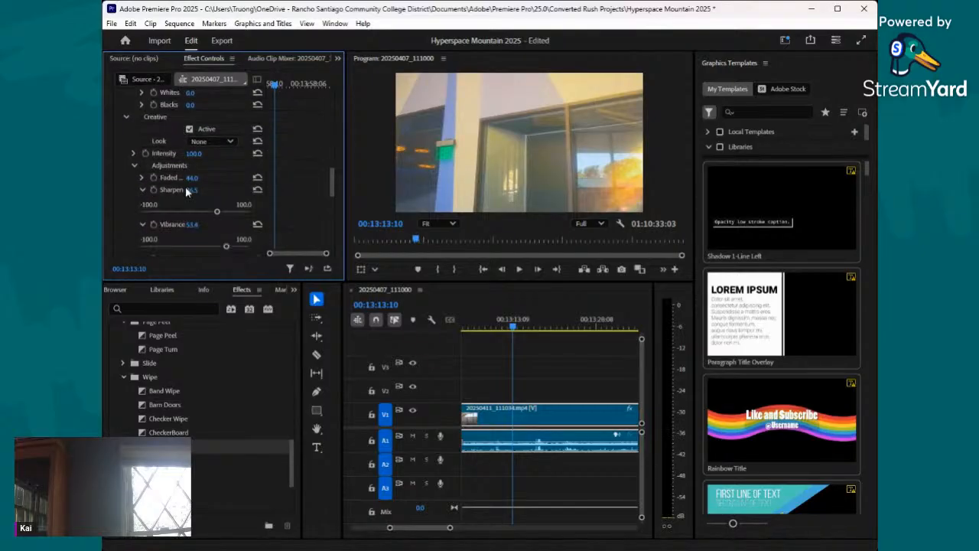
scroll(186, 192, "down", 2)
- Review the daylight clip and split it with the Razor tool at 00:13:23:19 and 00:13:36:18
left_click(511, 333)
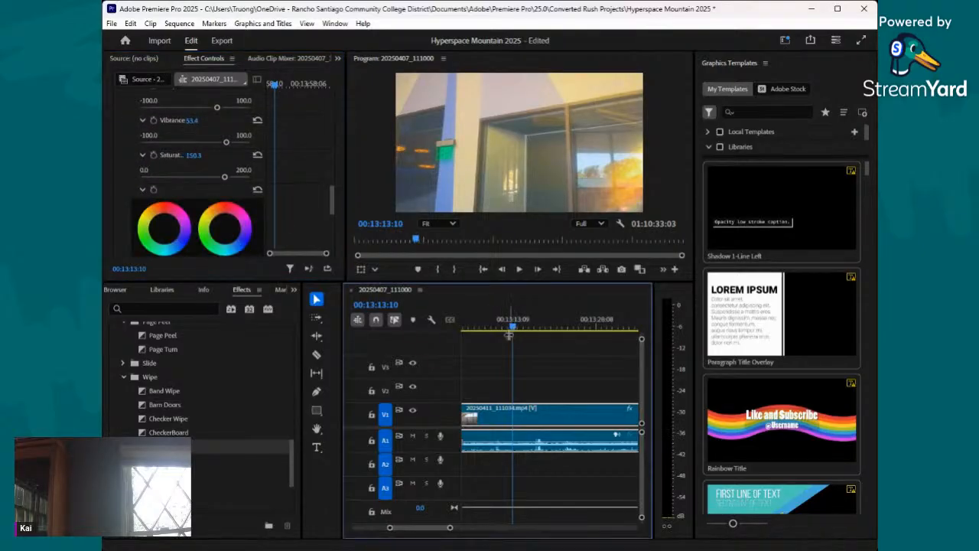
left_click_drag(505, 335, 591, 351)
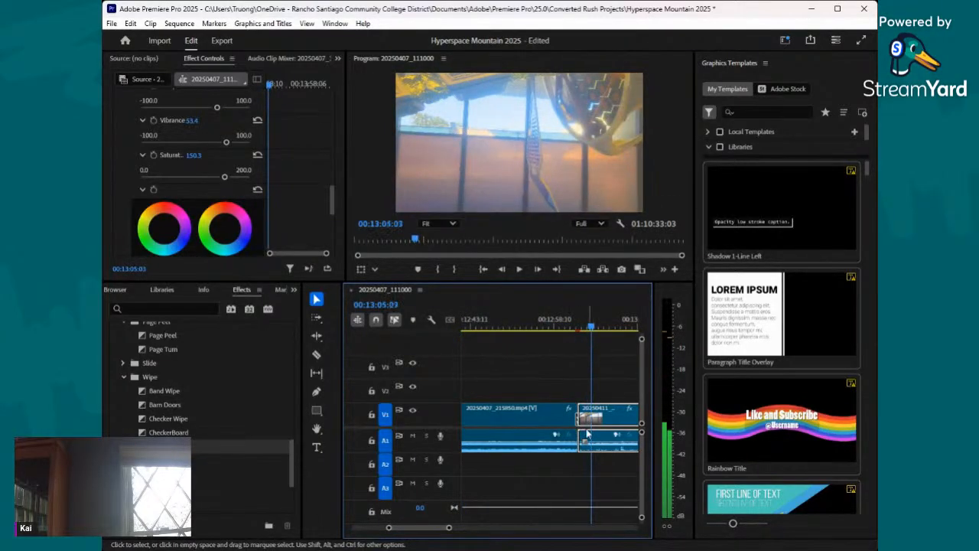
left_click_drag(448, 527, 480, 538)
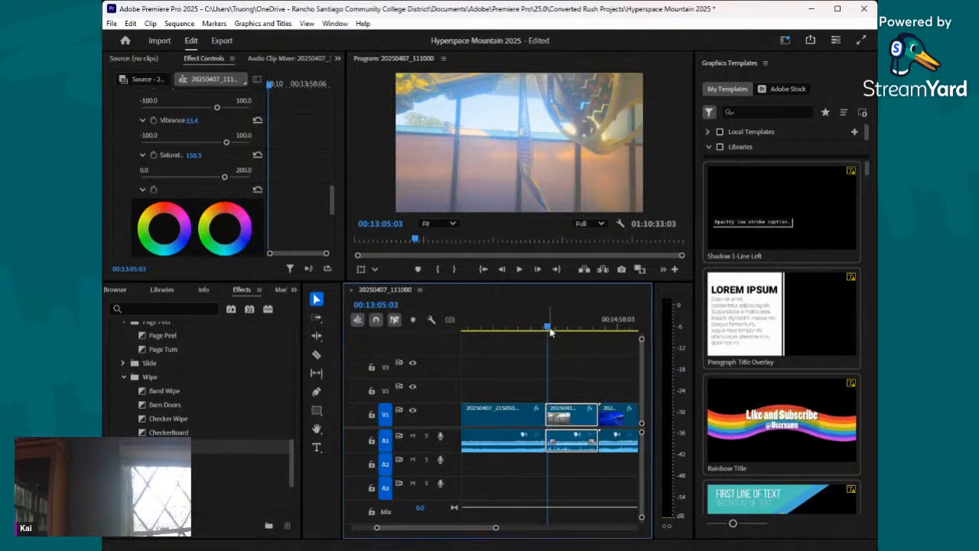
left_click_drag(547, 330, 559, 337)
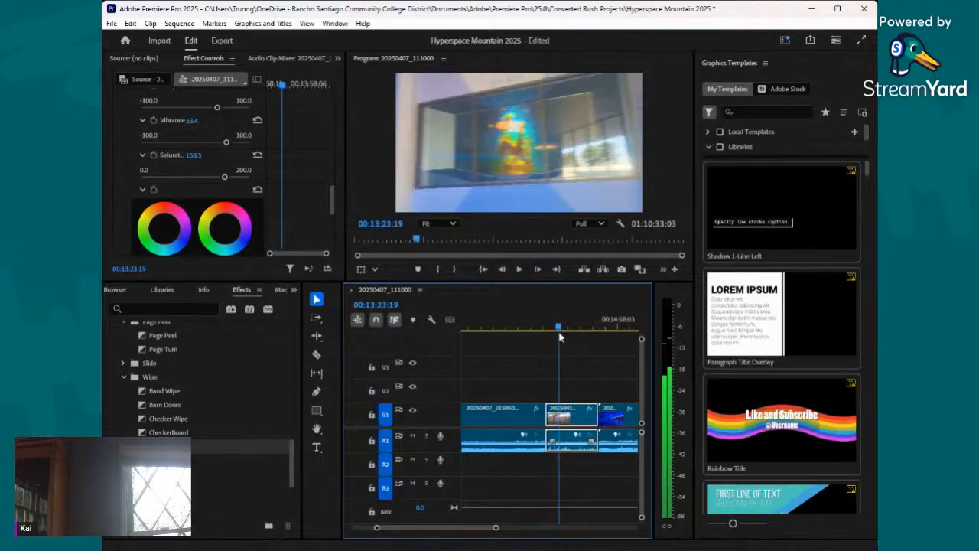
left_click(316, 354)
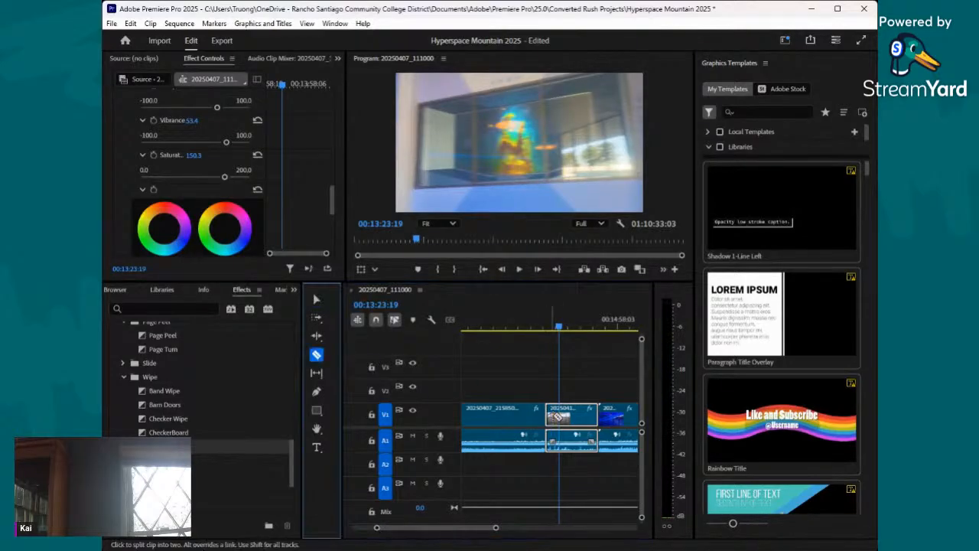
left_click(559, 416)
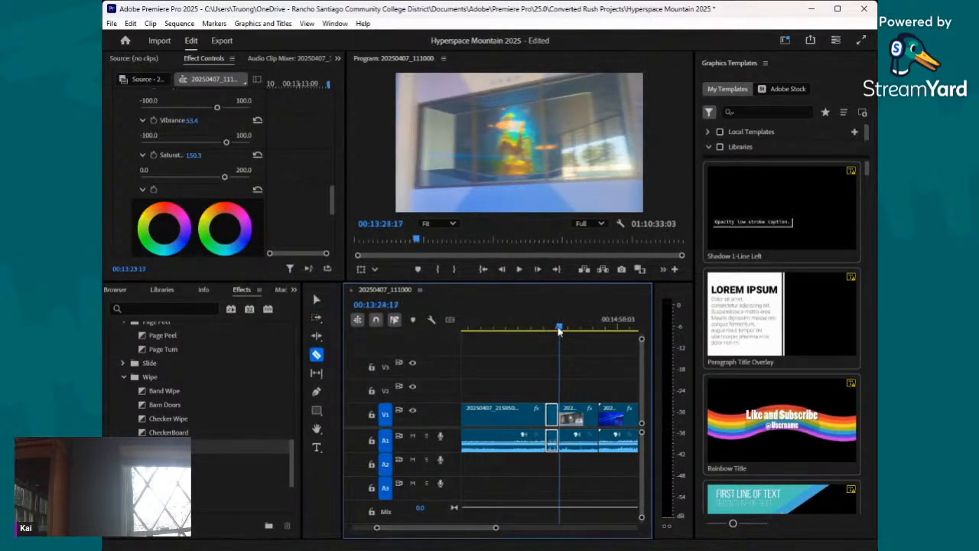
left_click_drag(558, 329, 566, 338)
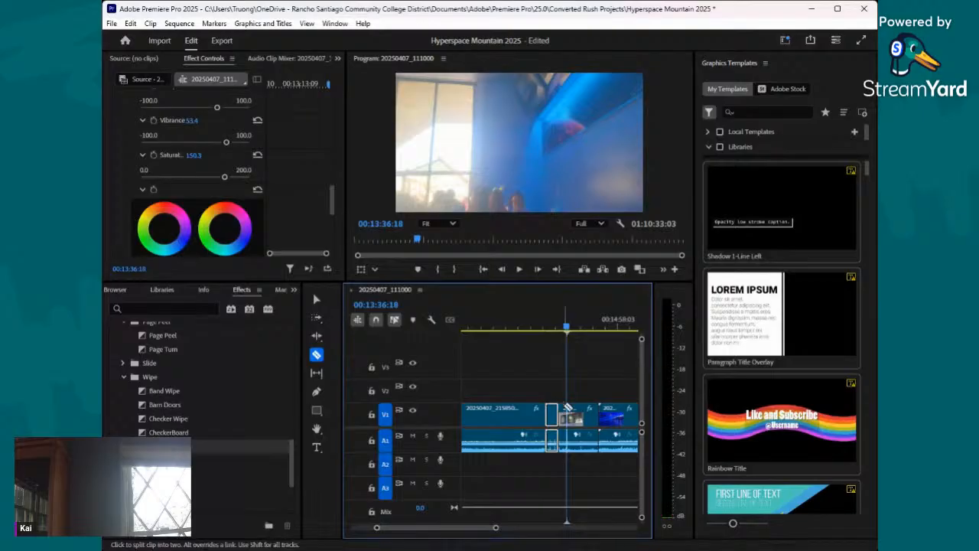
left_click(567, 414)
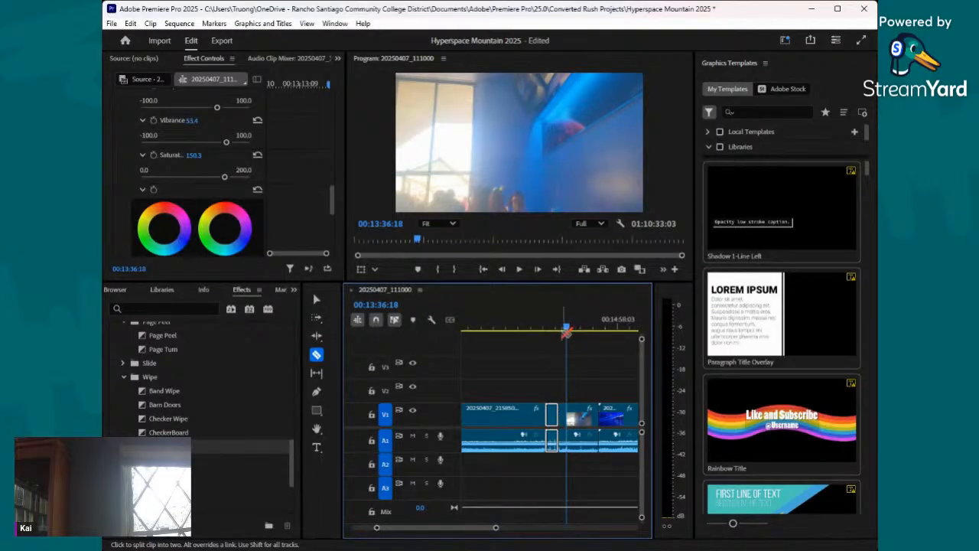
- Select the short middle section of the split daylight clip, check its frames and raise its Lumetri exposure to about 1.3
left_click_drag(566, 332, 564, 332)
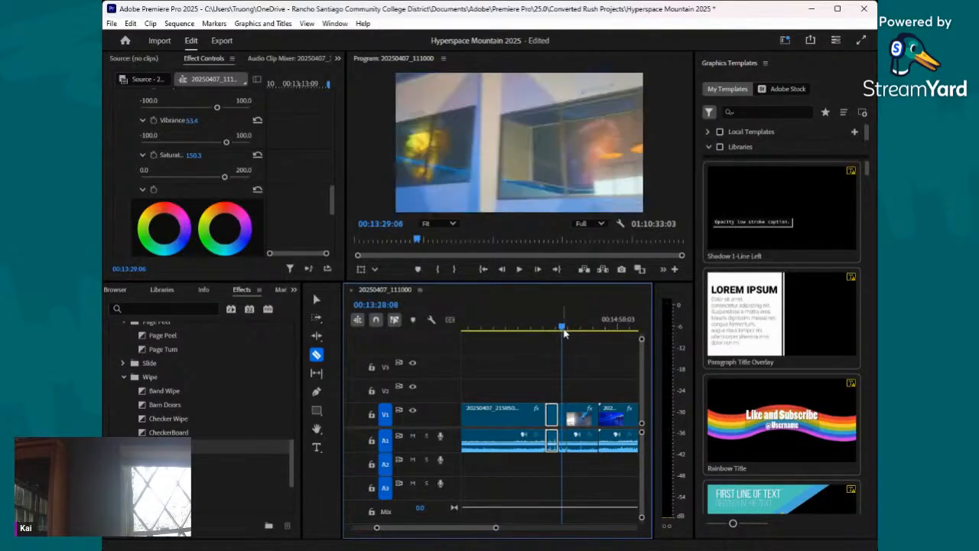
left_click(317, 300)
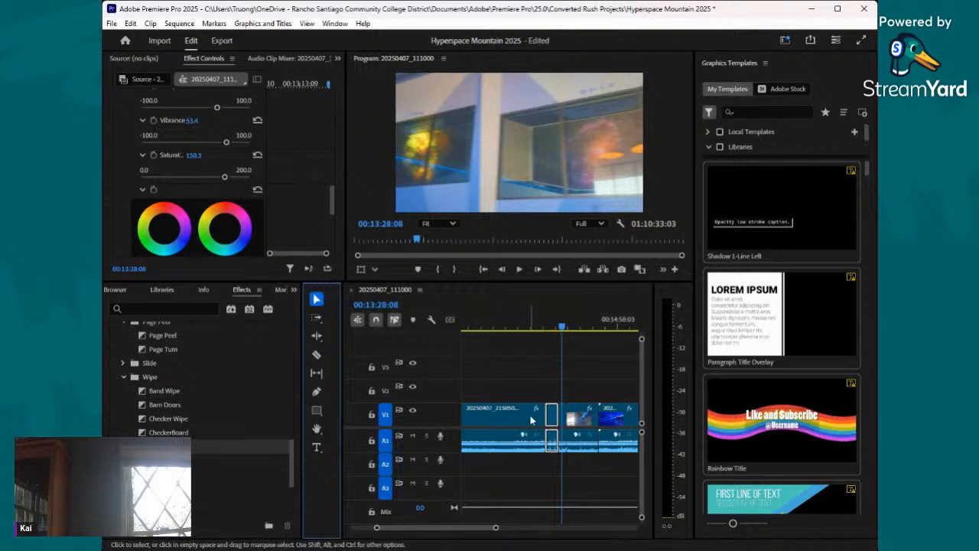
left_click(567, 414)
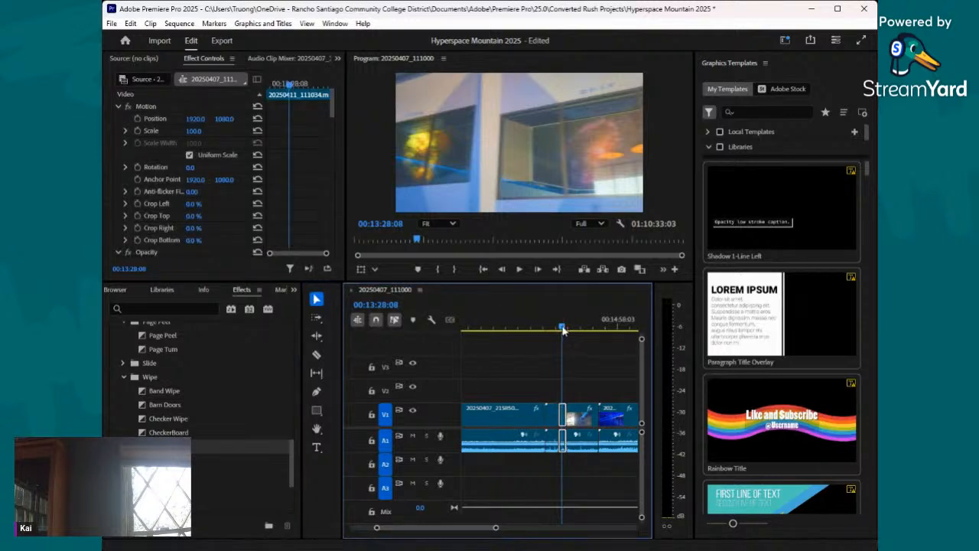
left_click_drag(564, 331, 565, 331)
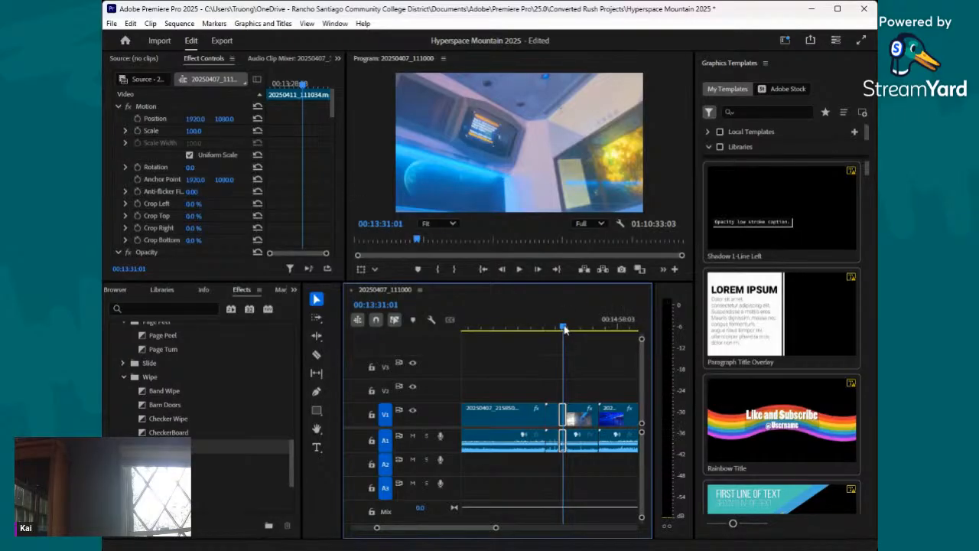
left_click_drag(565, 329, 564, 329)
scroll(174, 163, "down", 8)
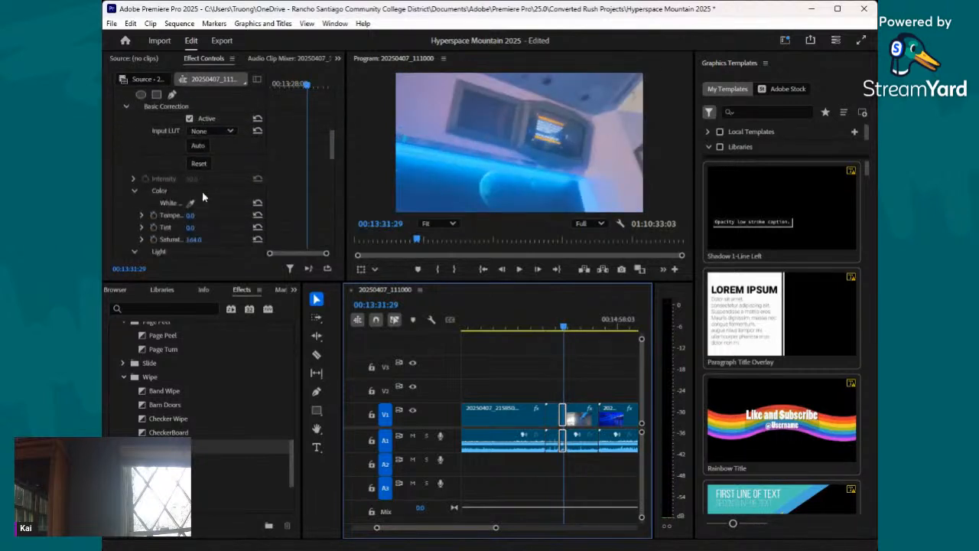
scroll(202, 192, "down", 10)
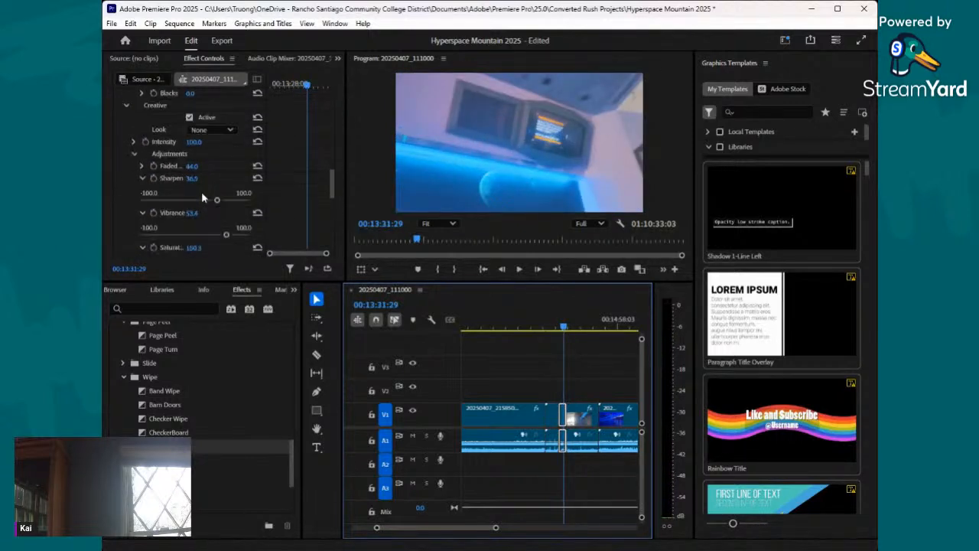
scroll(202, 199, "down", 3)
scroll(223, 178, "up", 10)
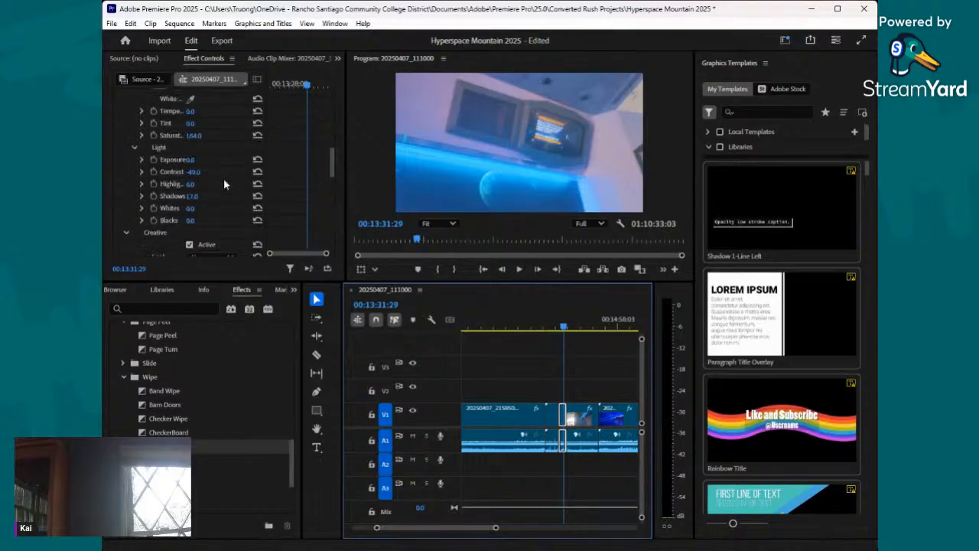
left_click(141, 207)
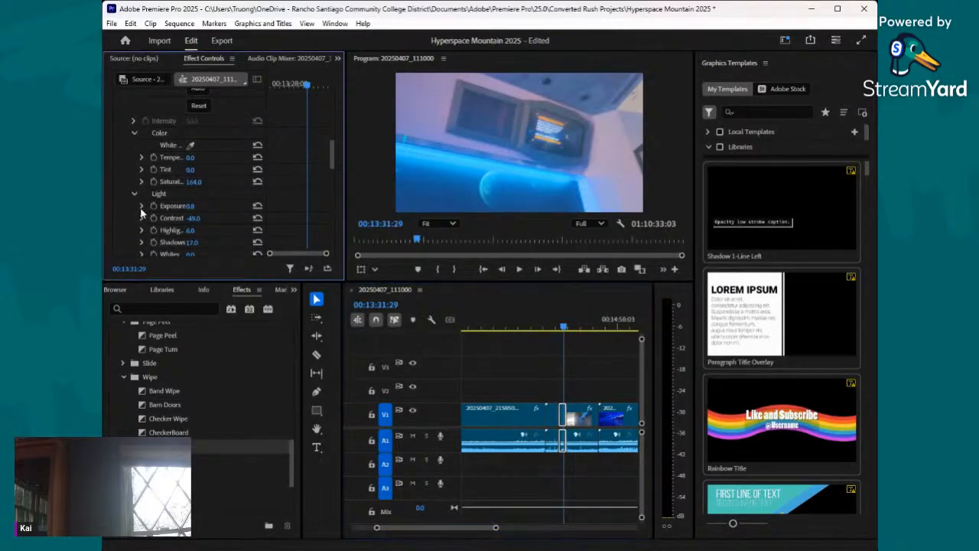
left_click_drag(197, 229, 209, 230)
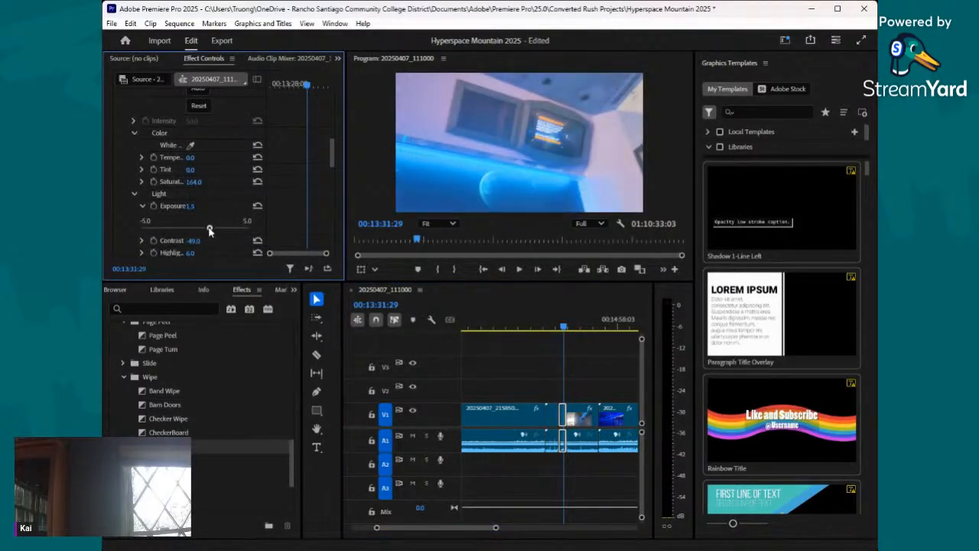
- Set the short middle section's Lumetri contrast to -49.2, highlights to 22.8 and shadows to 23.8
scroll(210, 226, "down", 1)
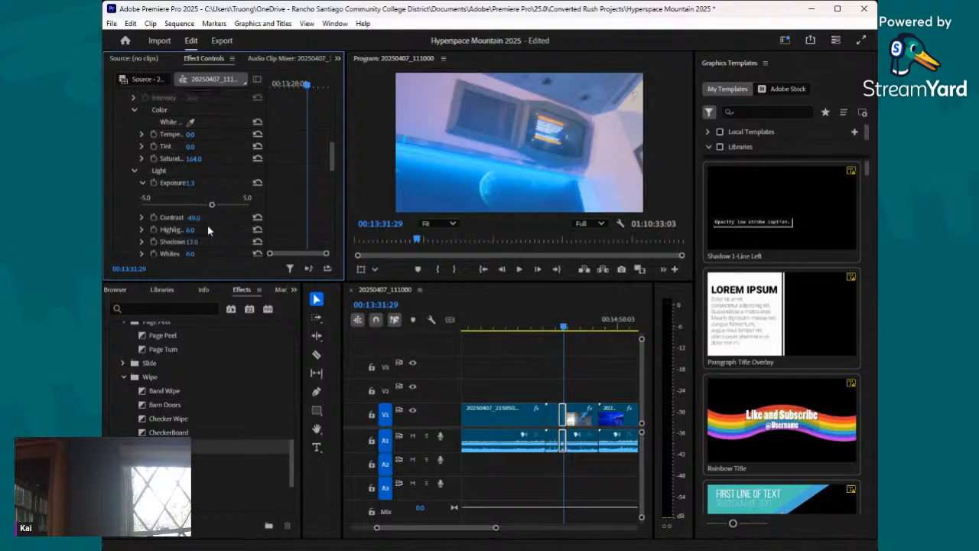
left_click(143, 217)
left_click_drag(182, 241, 169, 252)
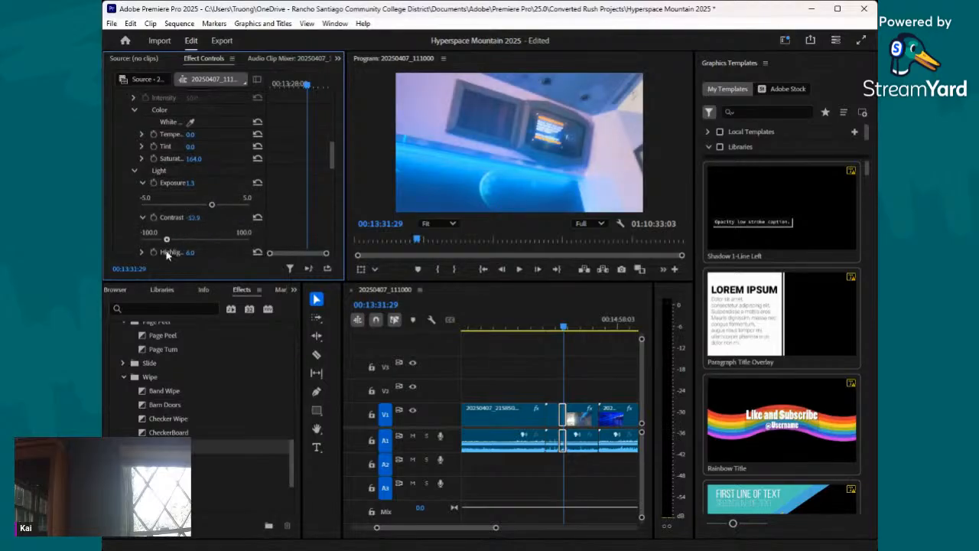
scroll(145, 225, "down", 2)
left_click(145, 207)
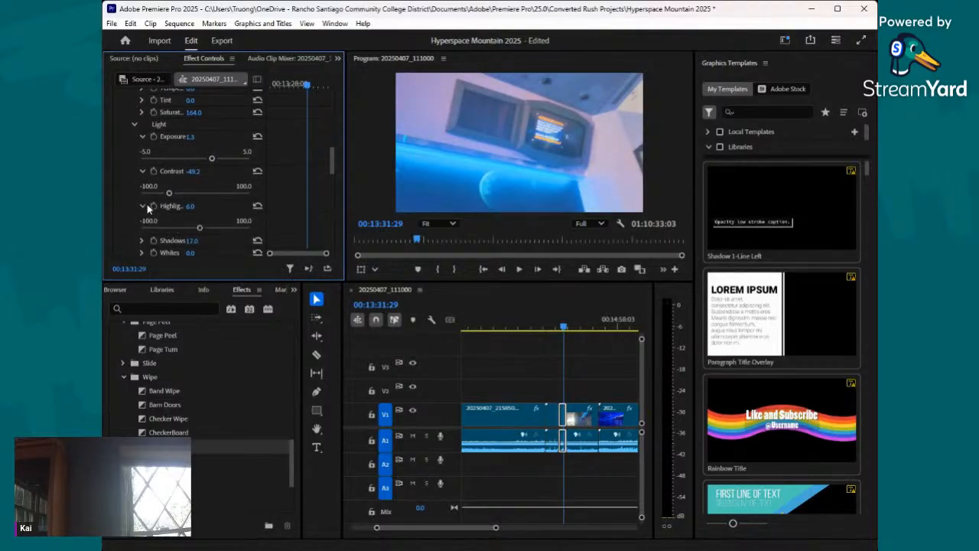
left_click(211, 227)
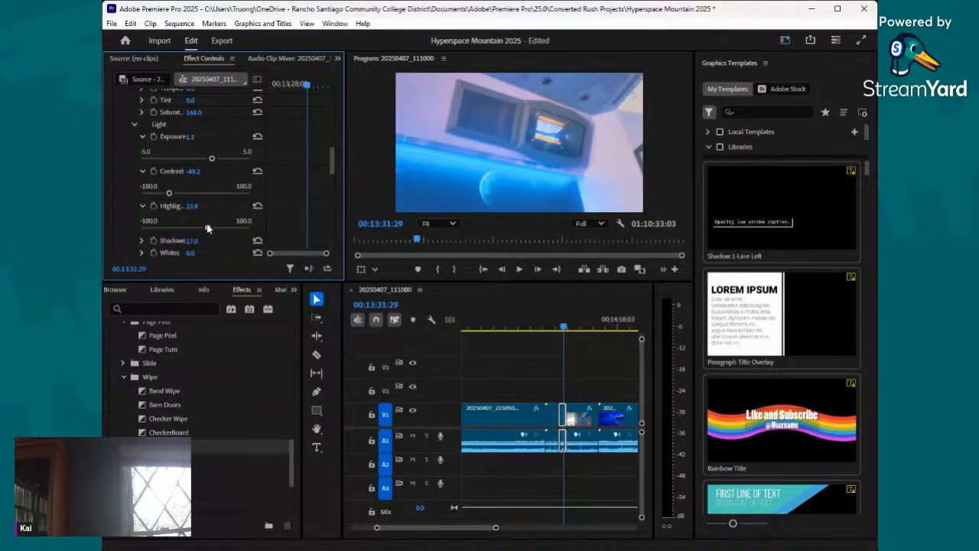
scroll(207, 224, "down", 3)
left_click(141, 182)
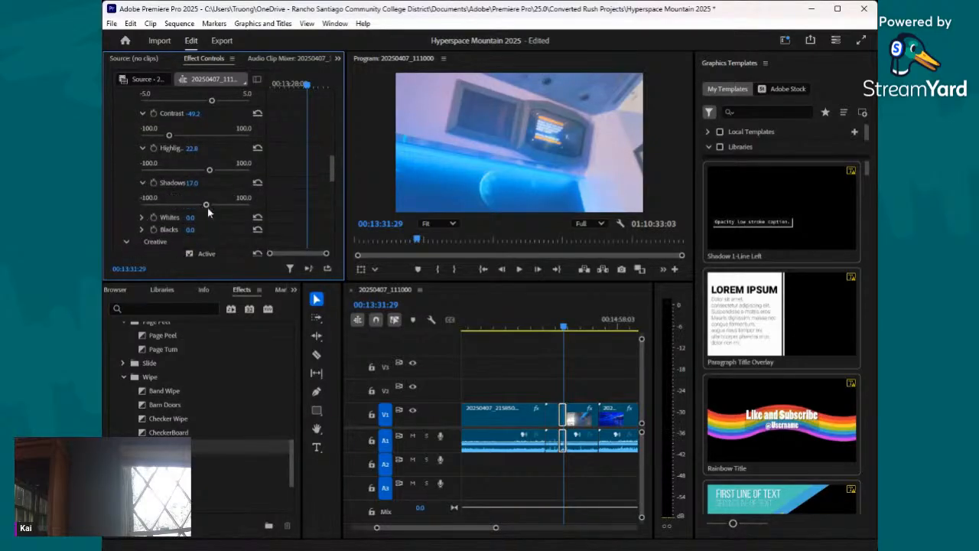
mouse_move(208, 208)
left_mouse_down()
mouse_move(224, 207)
mouse_move(208, 207)
left_mouse_up()
- Review the footage from the corrected middle section onward and split the daylight clip with the Razor tool at 00:13:53:08
left_click(562, 330)
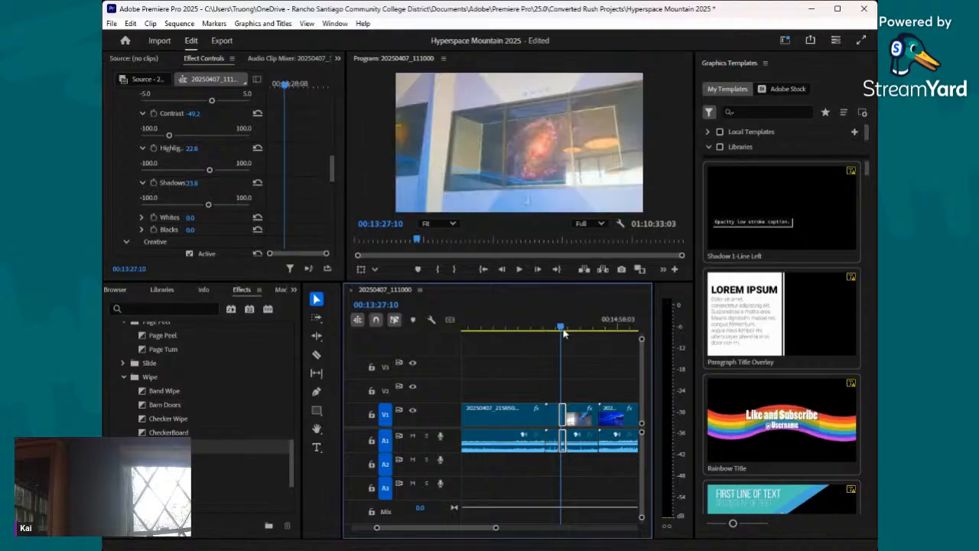
left_click_drag(564, 333, 579, 345)
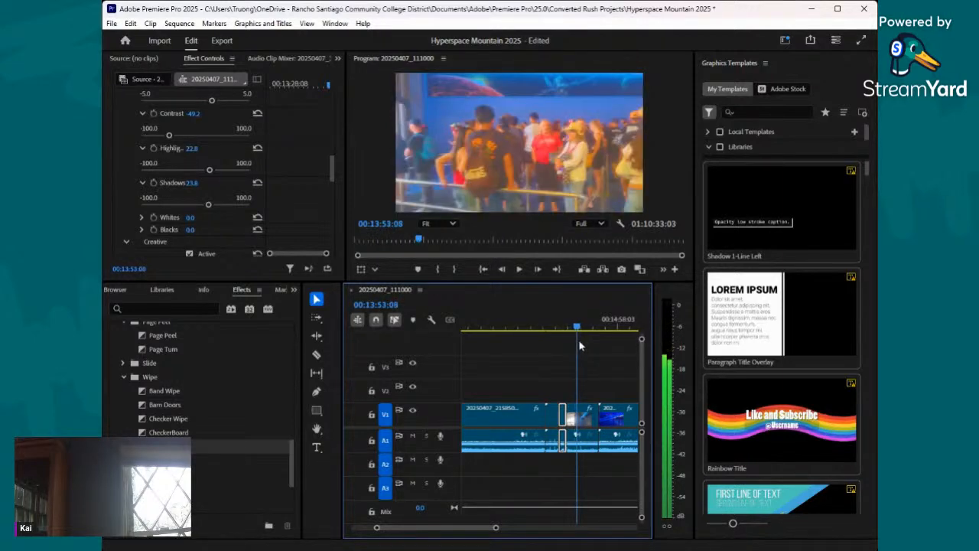
left_click(316, 356)
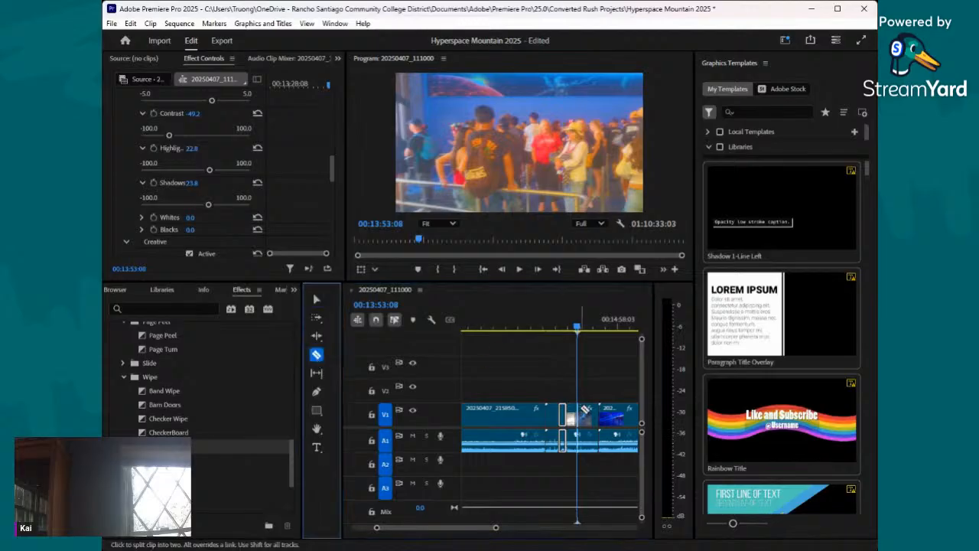
left_click(578, 414)
- Go back to 00:13:44:28, select the section just before the new cut and set its Creative vibrance to 66.1
left_click_drag(578, 332, 572, 332)
key("v")
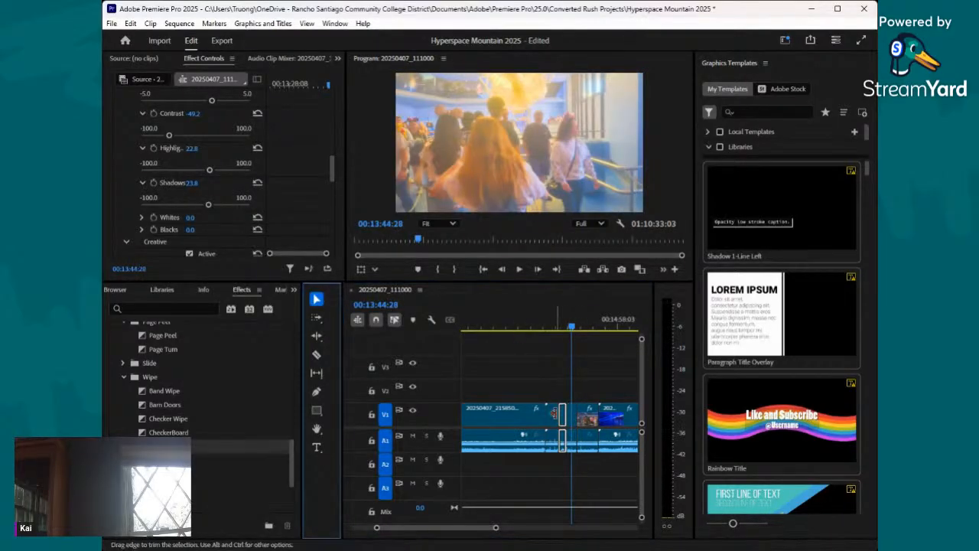
left_click(572, 419)
scroll(162, 194, "down", 3)
scroll(160, 190, "down", 8)
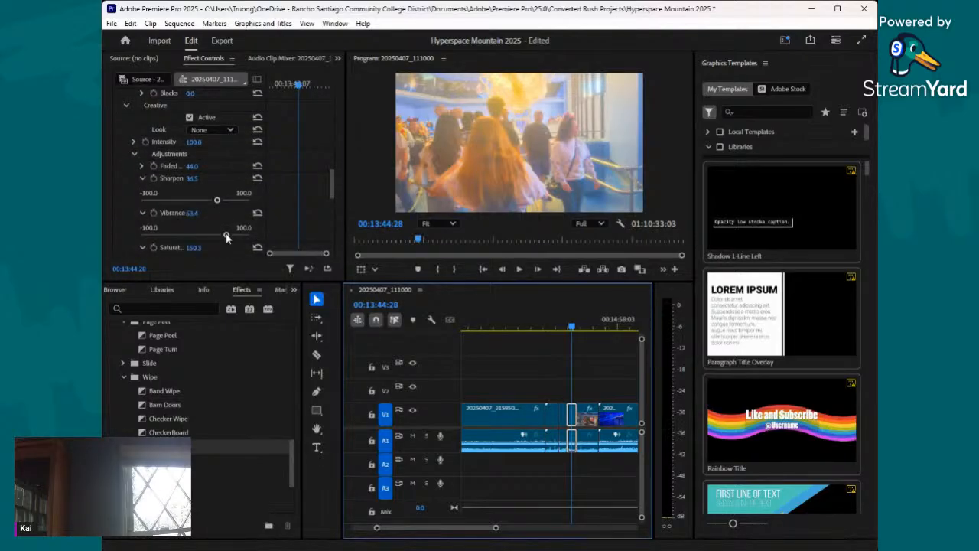
left_click_drag(225, 235, 211, 236)
- Set the selected crowd section's Basic Correction shadows to -14.3, contrast to 16.4 and highlights to -14.3
scroll(207, 150, "up", 5)
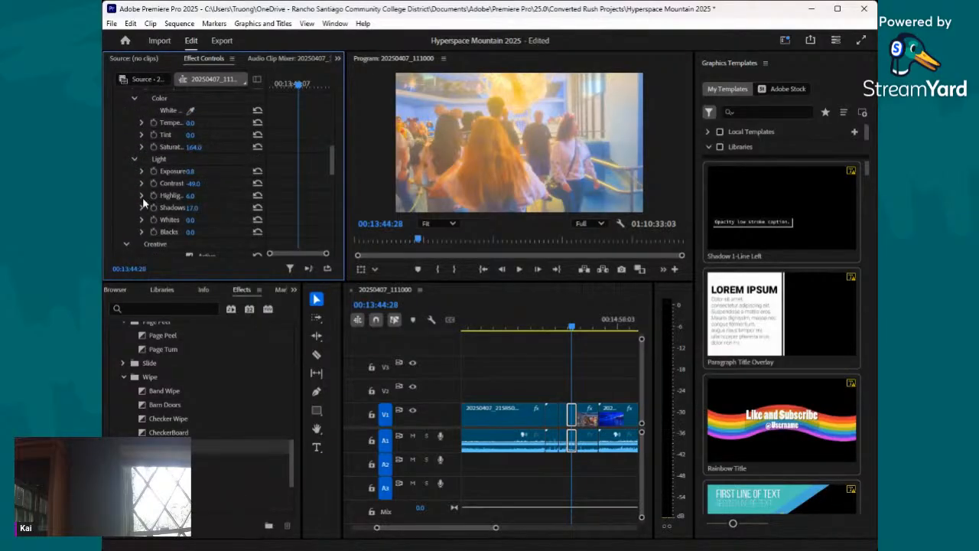
left_click(142, 206)
left_click_drag(203, 229, 187, 231)
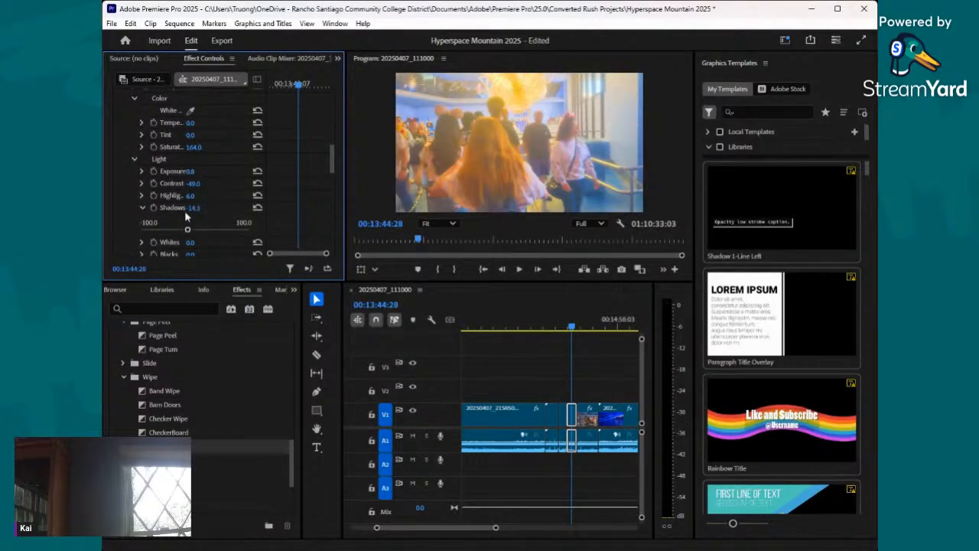
scroll(164, 181, "up", 2)
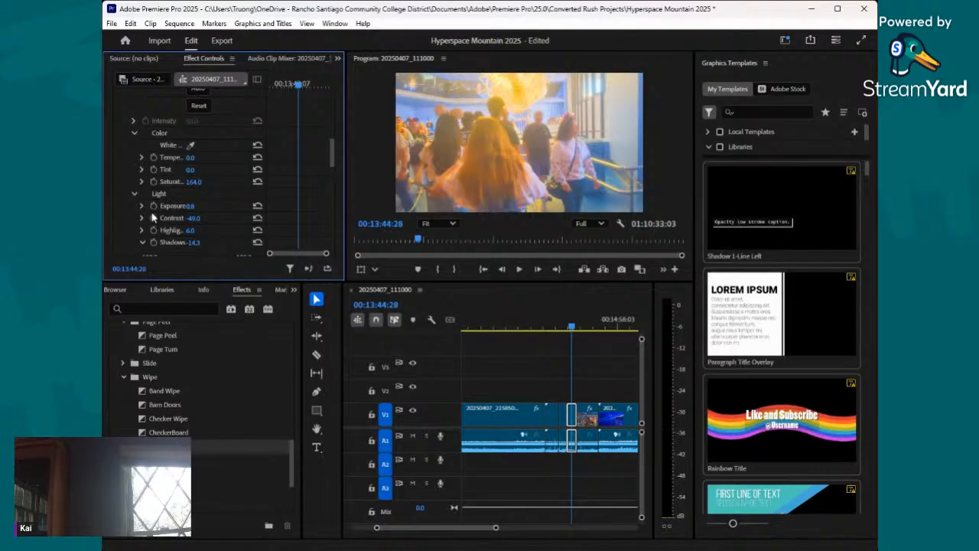
scroll(150, 215, "down", 2)
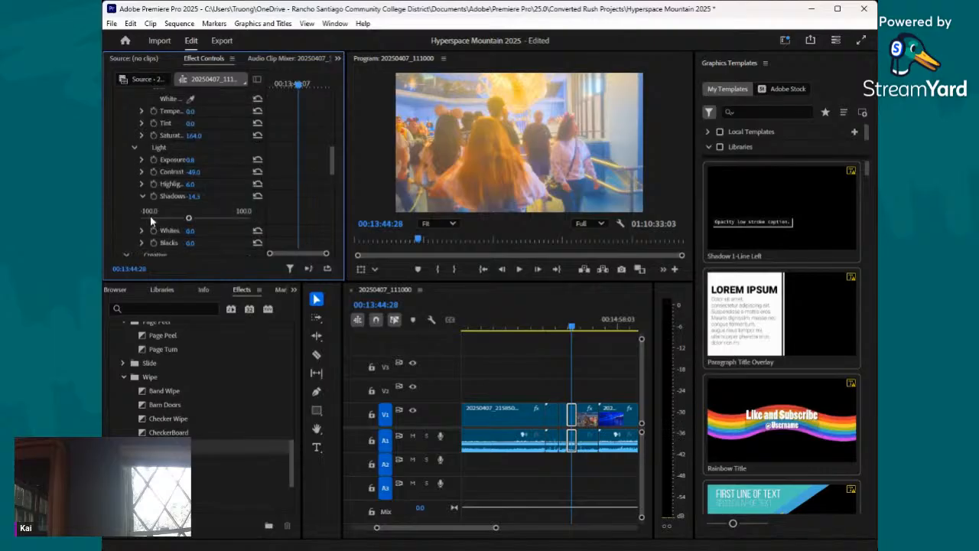
left_click(142, 172)
left_click_drag(170, 194, 205, 193)
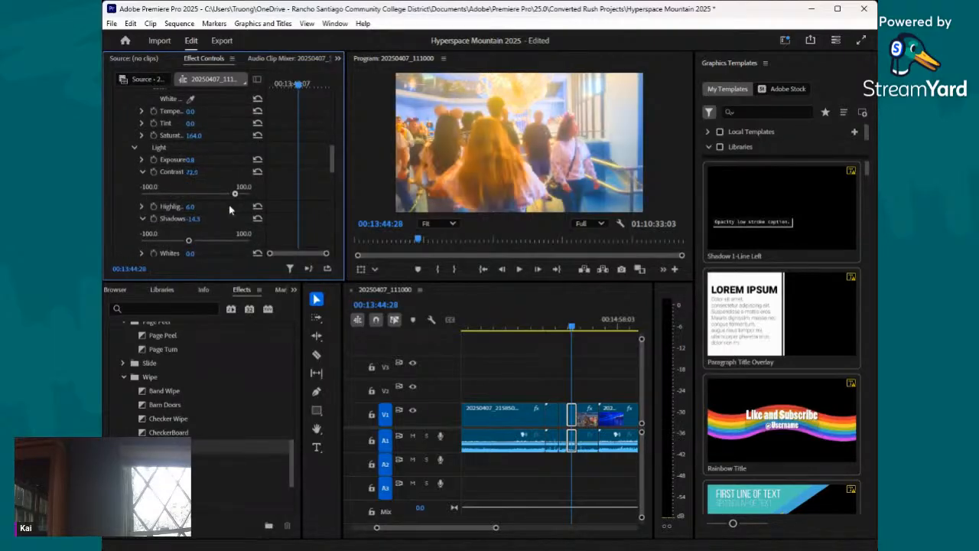
scroll(203, 213, "down", 3)
scroll(204, 213, "up", 1)
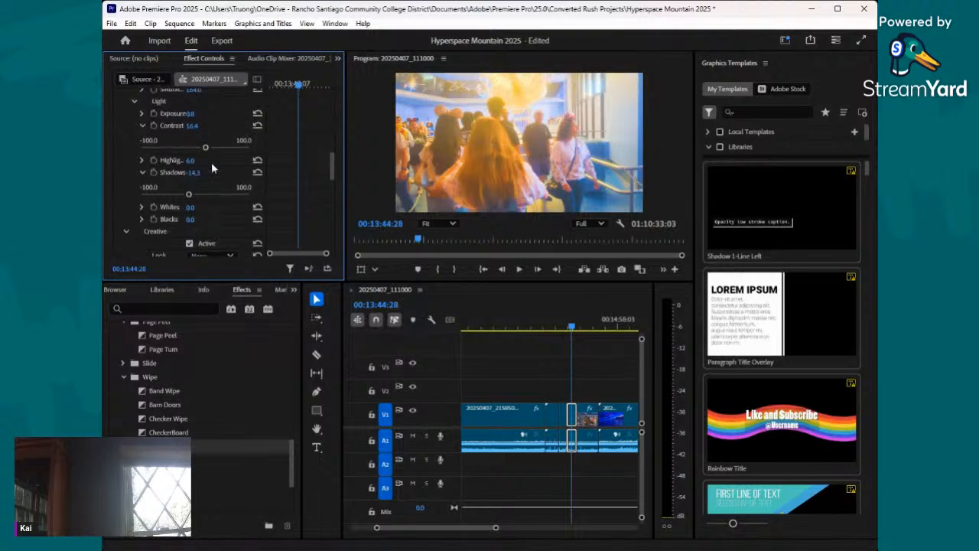
left_click(142, 160)
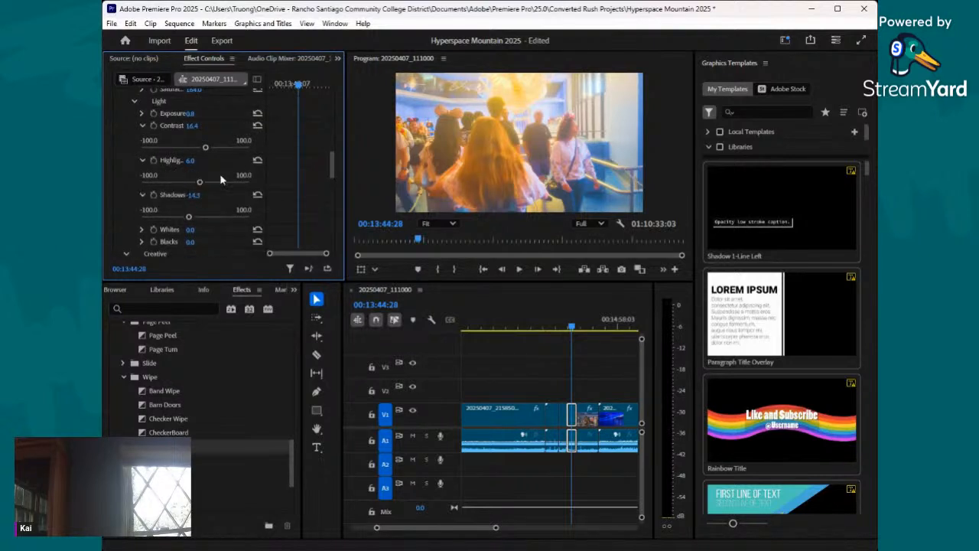
left_click_drag(203, 181, 191, 184)
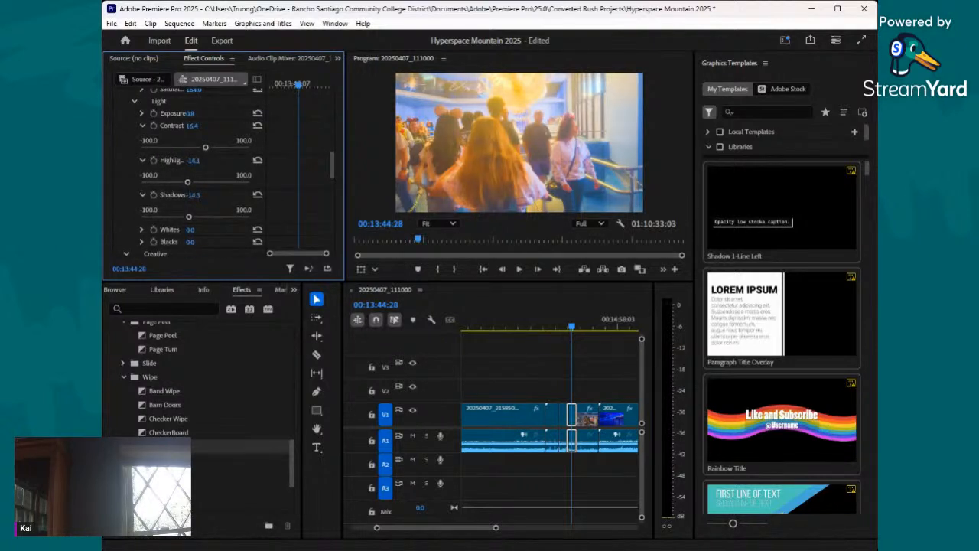
key("alt+Tab")
- Lower the crowd section's Creative faded film to 1.1
scroll(196, 153, "up", 2)
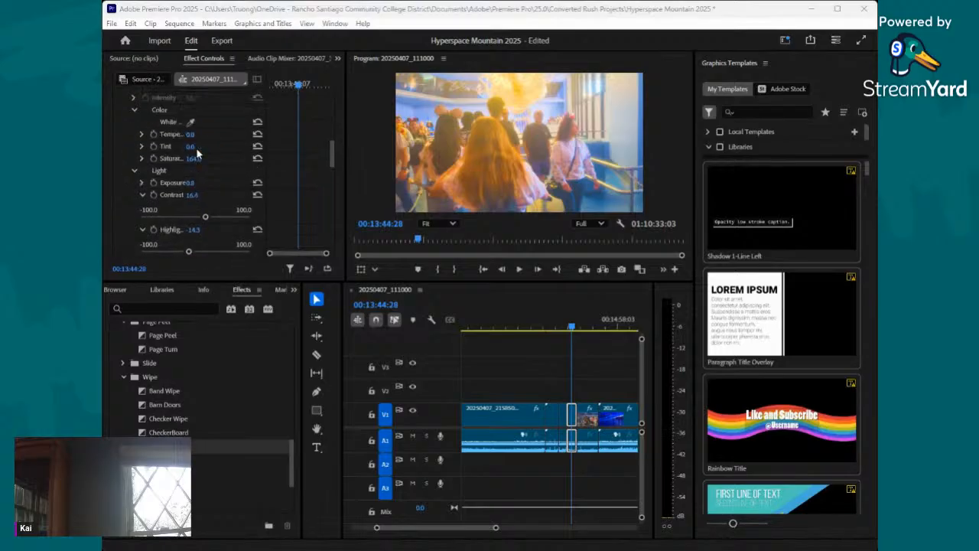
scroll(158, 161, "down", 6)
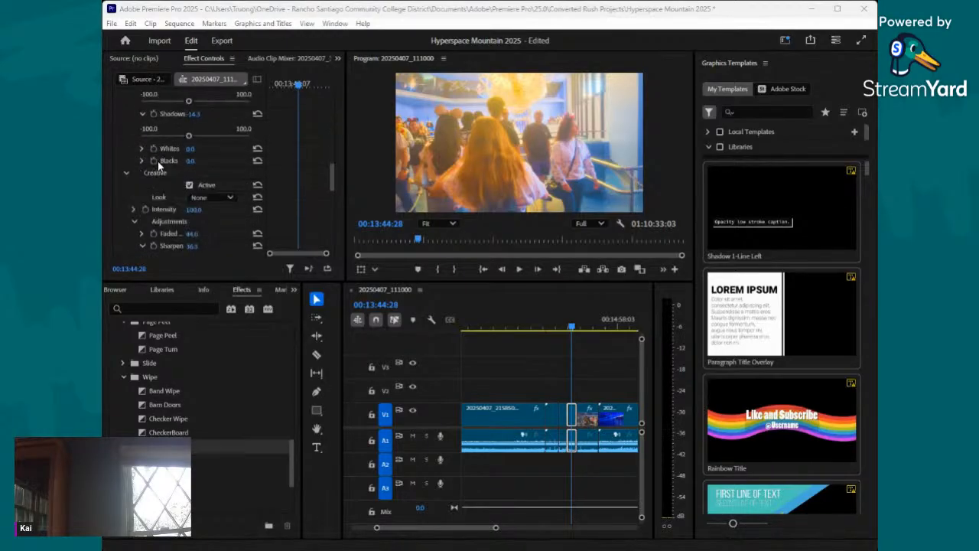
scroll(192, 172, "down", 1)
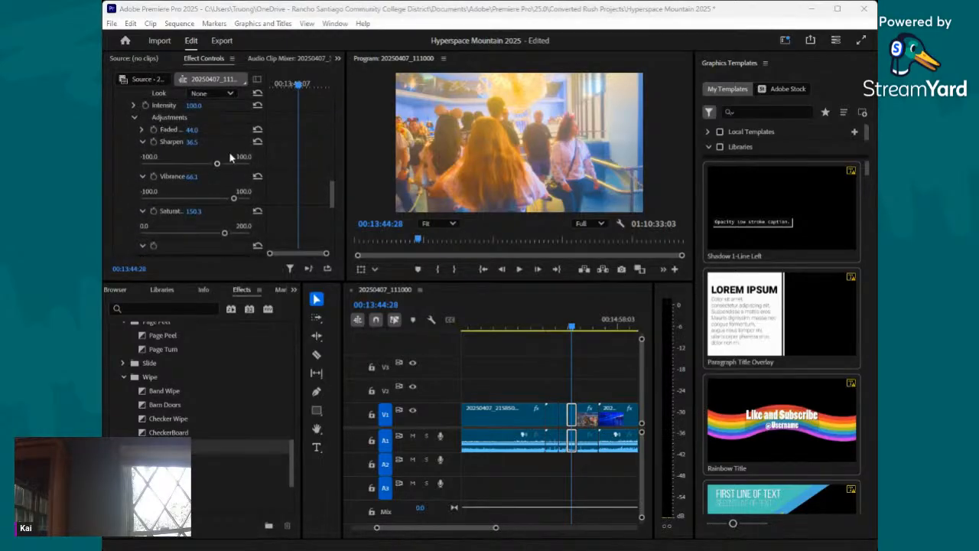
left_click(144, 130)
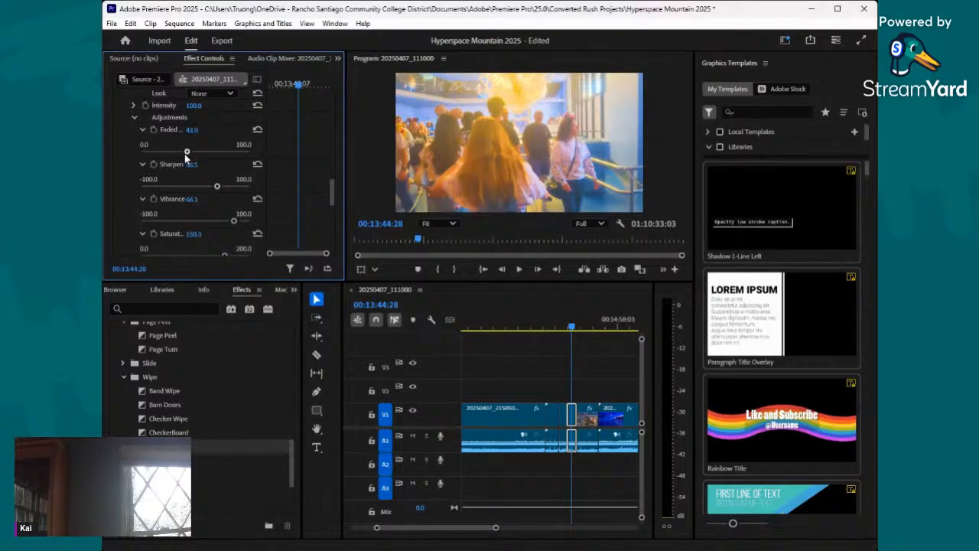
left_click_drag(200, 155, 141, 156)
- Lower the crowd section's Basic Correction exposure to 0.0 while checking its frames
scroll(205, 152, "up", 3)
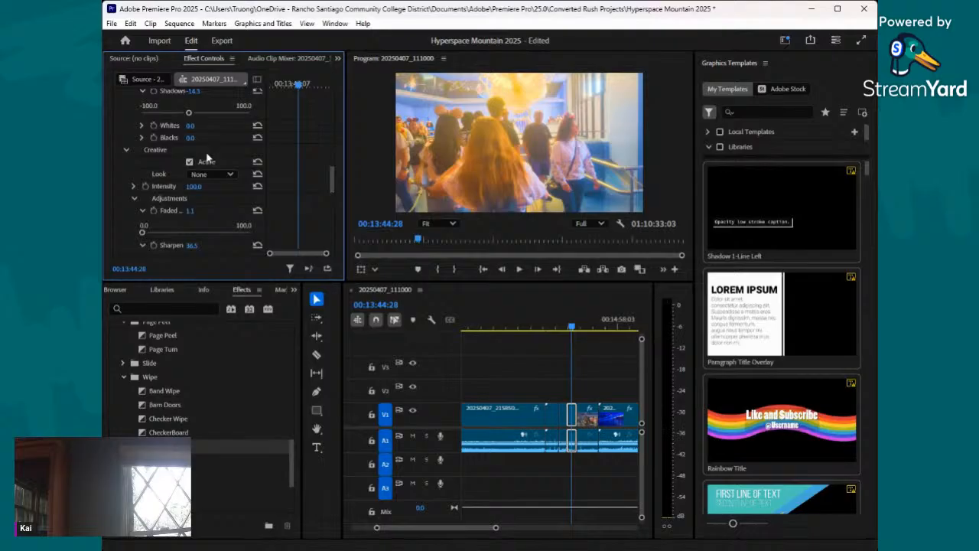
scroll(206, 157, "up", 5)
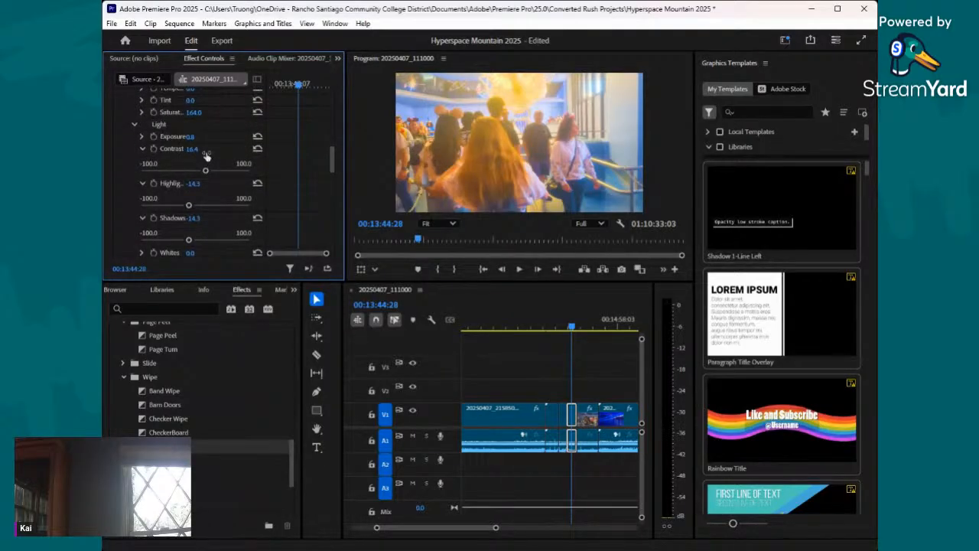
scroll(206, 153, "up", 1)
left_click(142, 148)
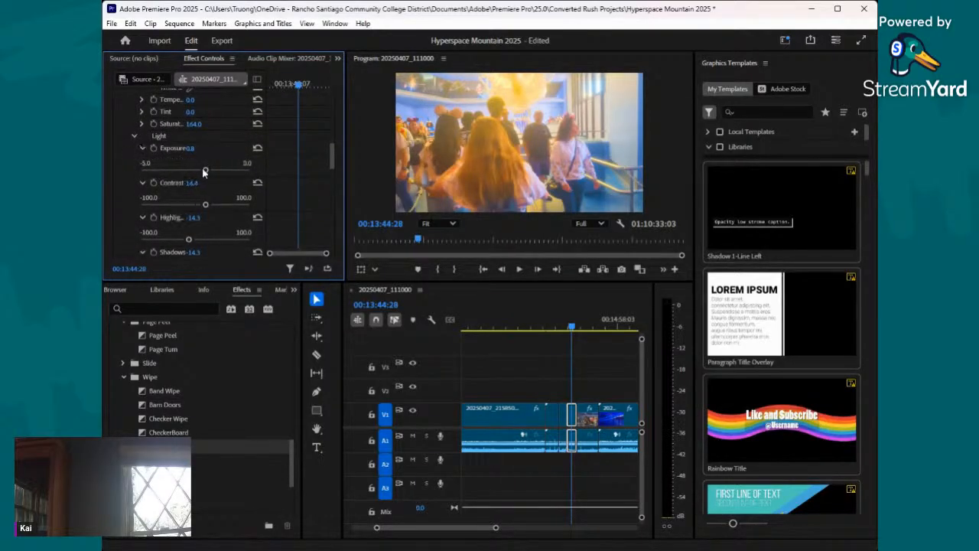
left_click_drag(205, 170, 194, 170)
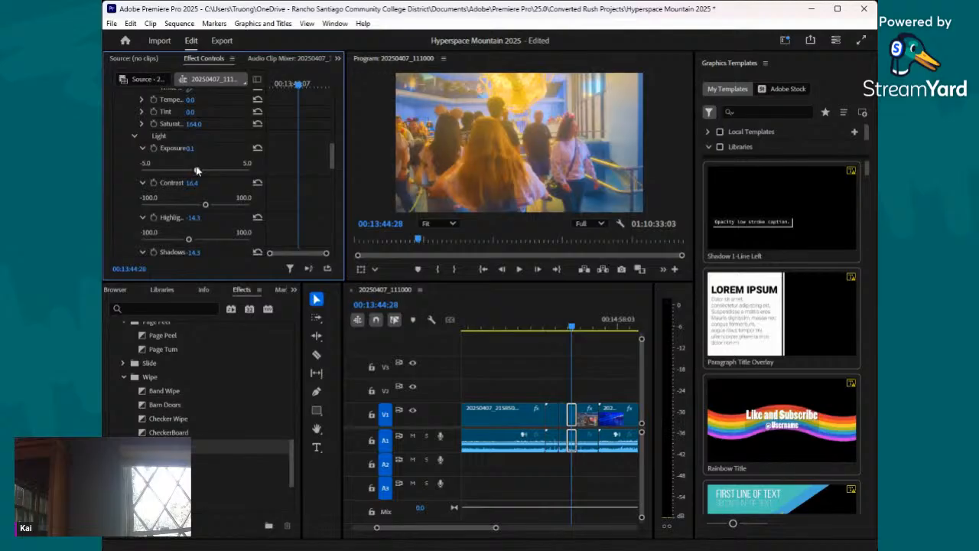
left_click_drag(574, 326, 571, 330)
left_click_drag(197, 173, 192, 174)
- Review the remaining daylight footage and split the clip with the Razor tool at 00:14:04:12
left_click_drag(572, 332, 593, 346)
left_click_drag(590, 340, 588, 347)
left_click(315, 356)
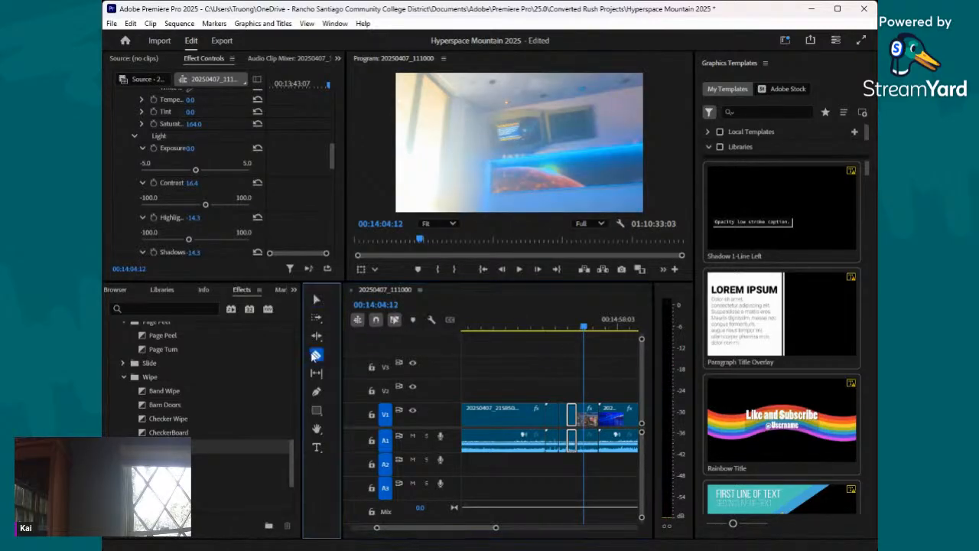
left_click(585, 414)
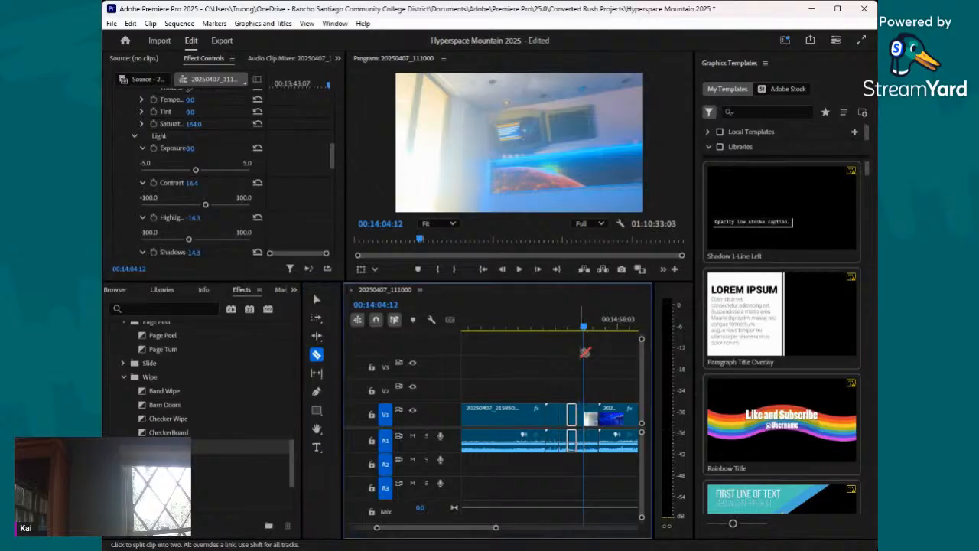
- On the section between the cuts at 00:13:53:08 and 00:14:04:12, set exposure 1.0, contrast -37.0 and highlights 61.0, and save the project
left_click_drag(584, 332, 580, 334)
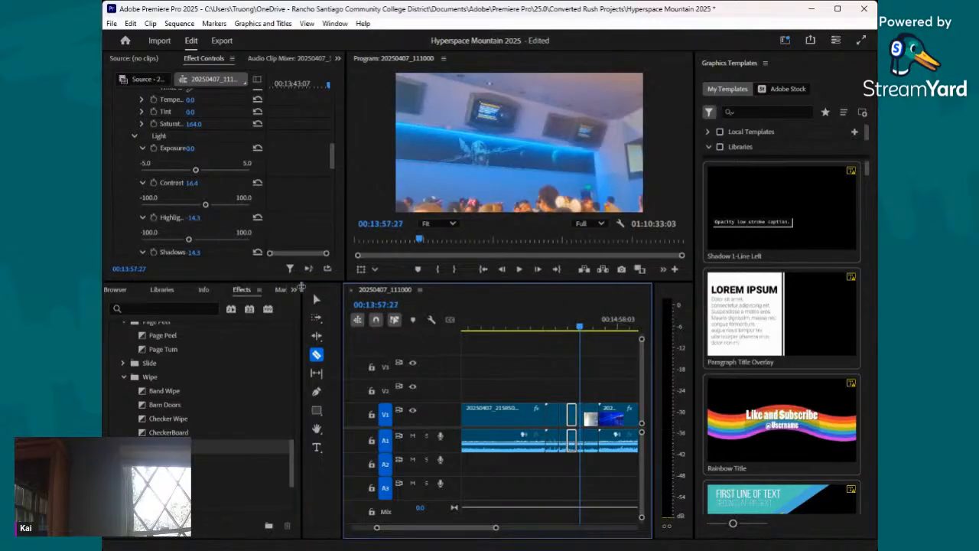
left_click(317, 298)
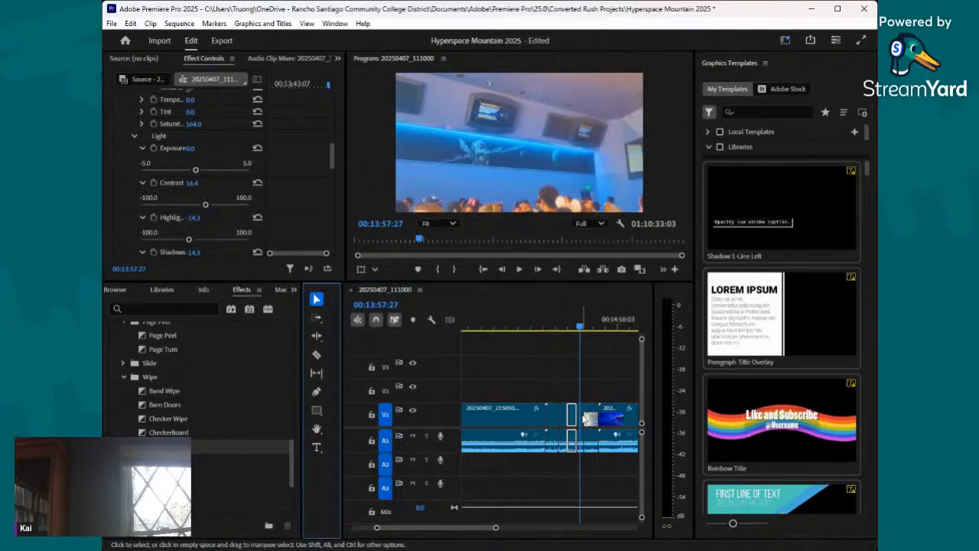
left_click(581, 418)
scroll(195, 201, "down", 12)
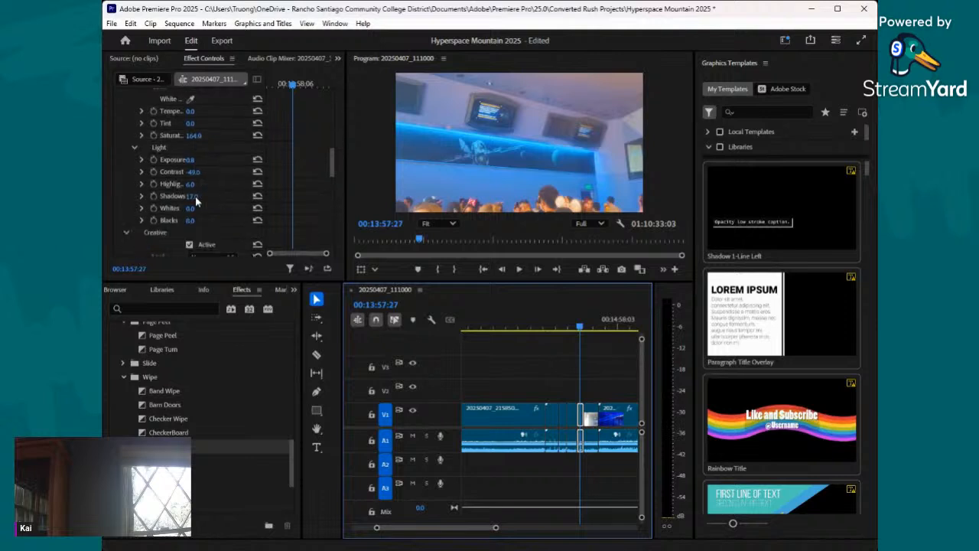
left_click_drag(190, 159, 216, 159)
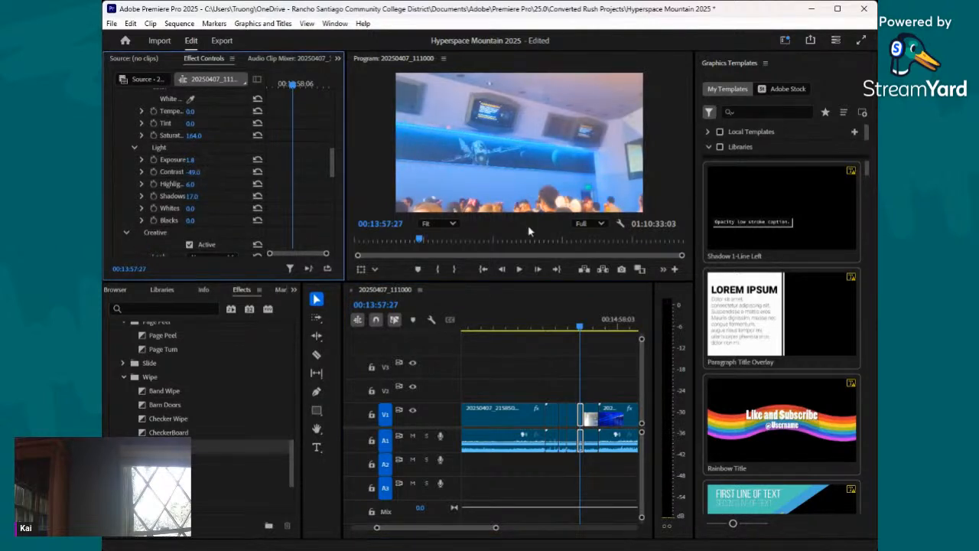
left_click(580, 329)
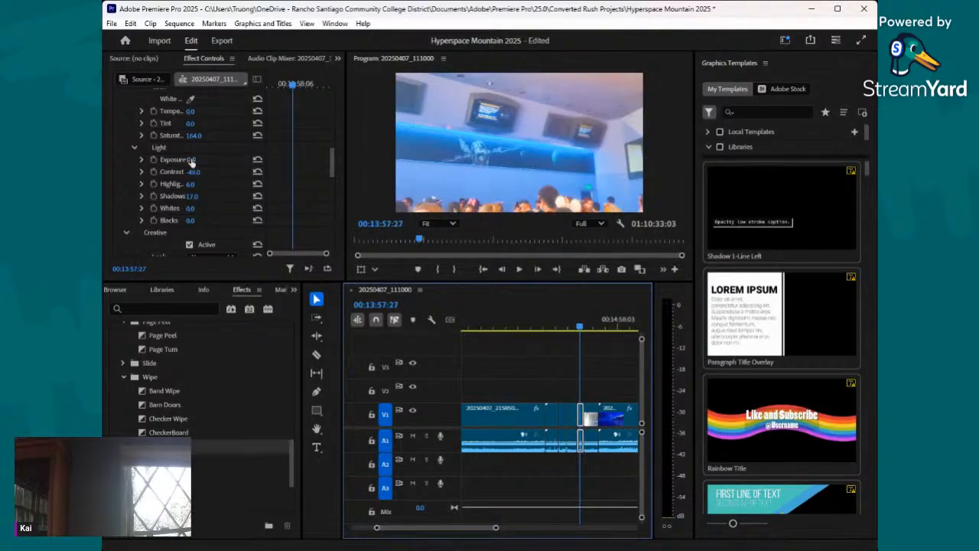
left_click_drag(190, 160, 235, 186)
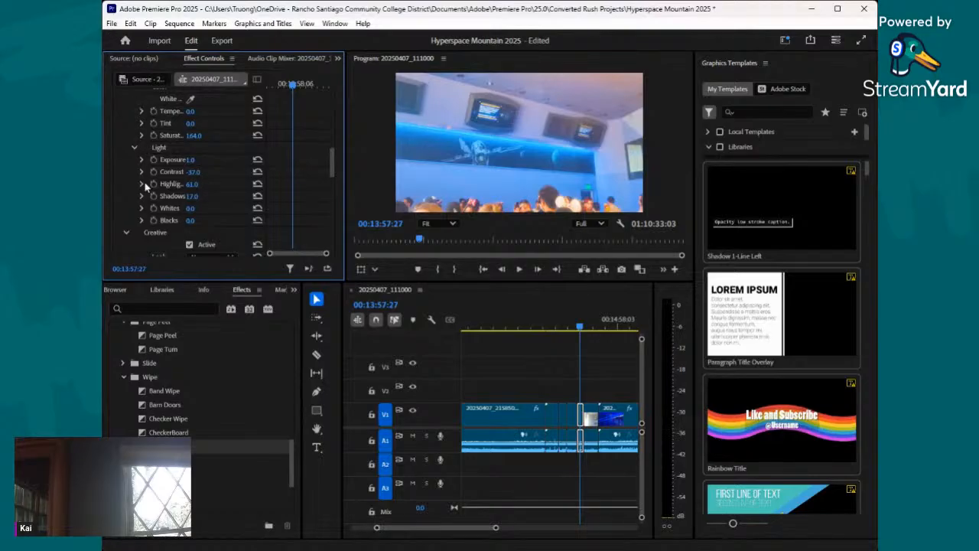
key("ctrl+s")
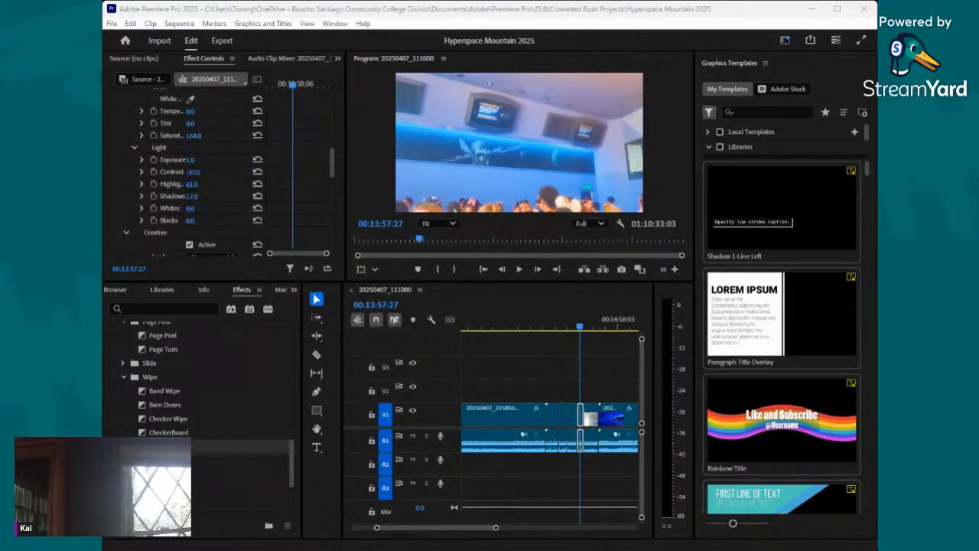
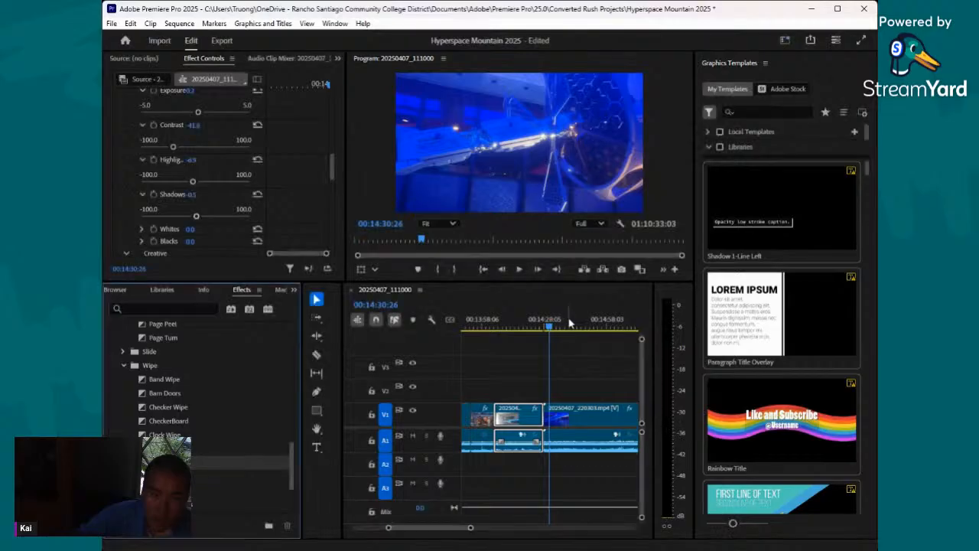
- On the 20250407_220303.mp4 clip, set the Lumetri Creative saturation to 178.8 and vibrance to 60.8
left_click(558, 328)
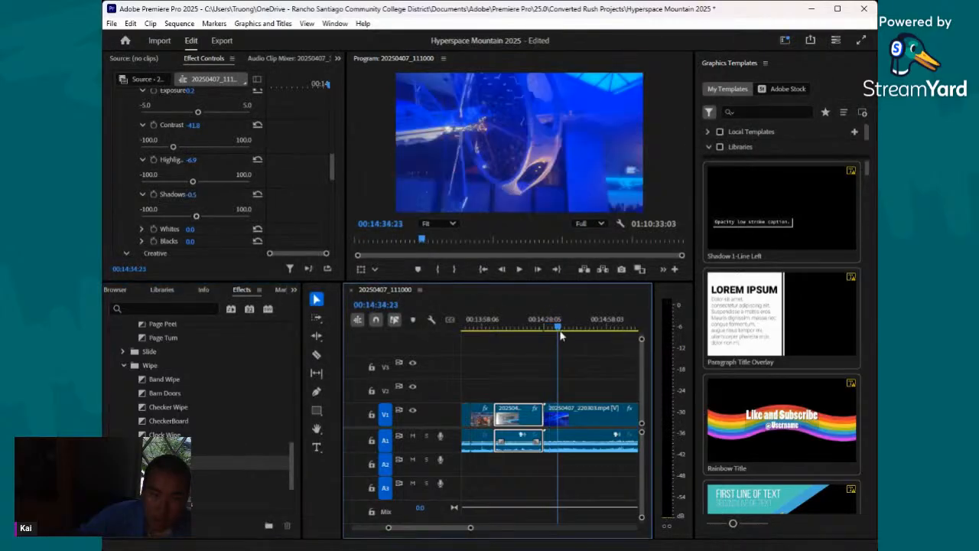
left_click(572, 417)
scroll(184, 130, "down", 2)
scroll(180, 138, "down", 3)
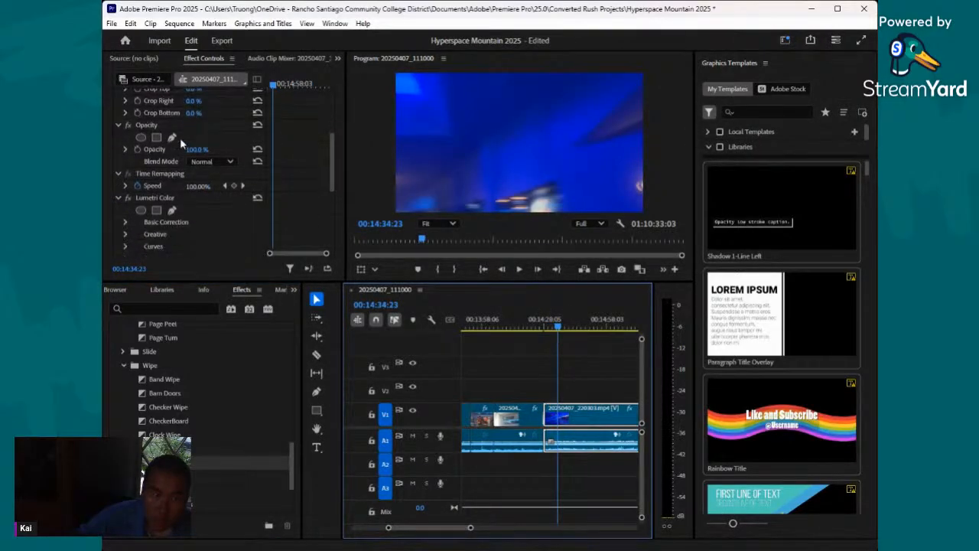
left_click(125, 211)
scroll(127, 206, "down", 3)
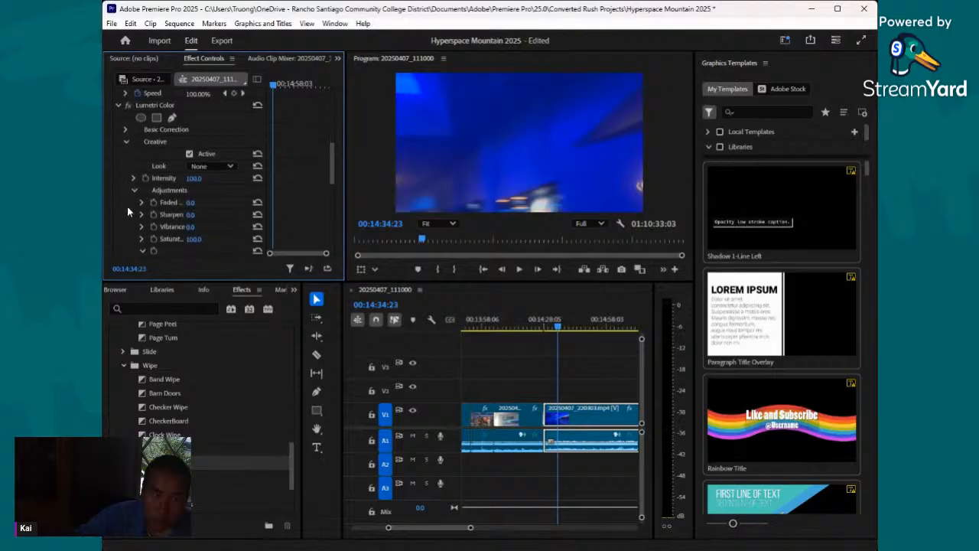
left_click(143, 217)
left_click(238, 237)
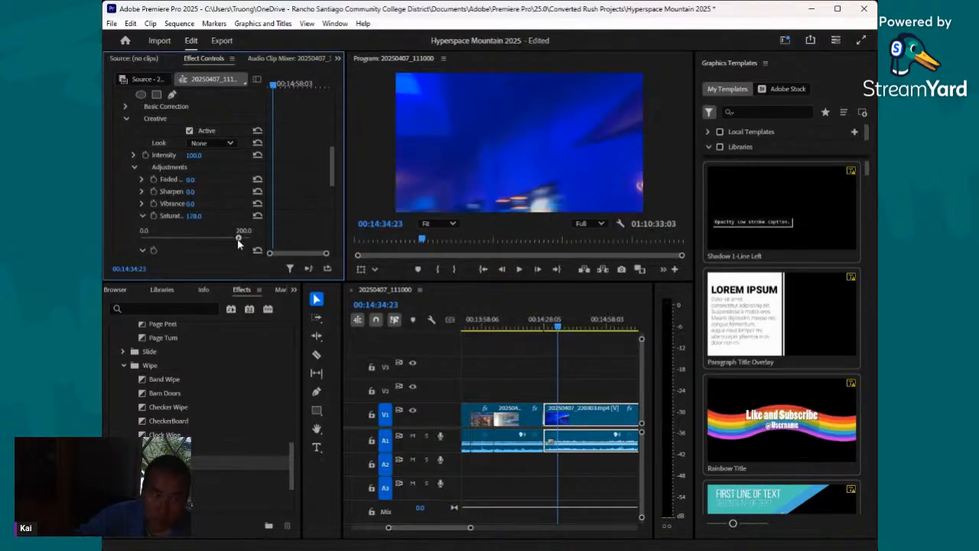
left_click(143, 204)
left_click(230, 226)
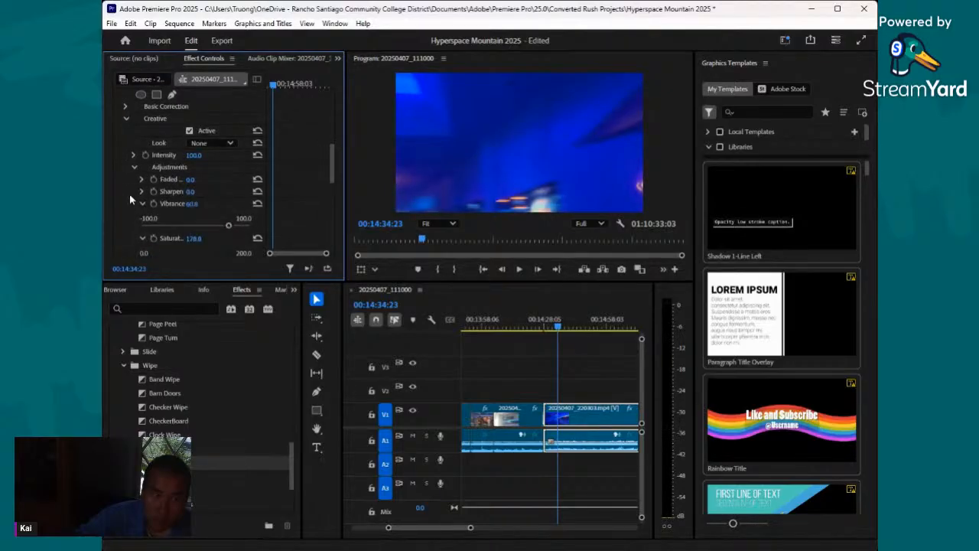
- Set the 20250407_220303.mp4 clip's Creative sharpen to 46.0 and save the project
left_click(142, 191)
left_click(219, 214)
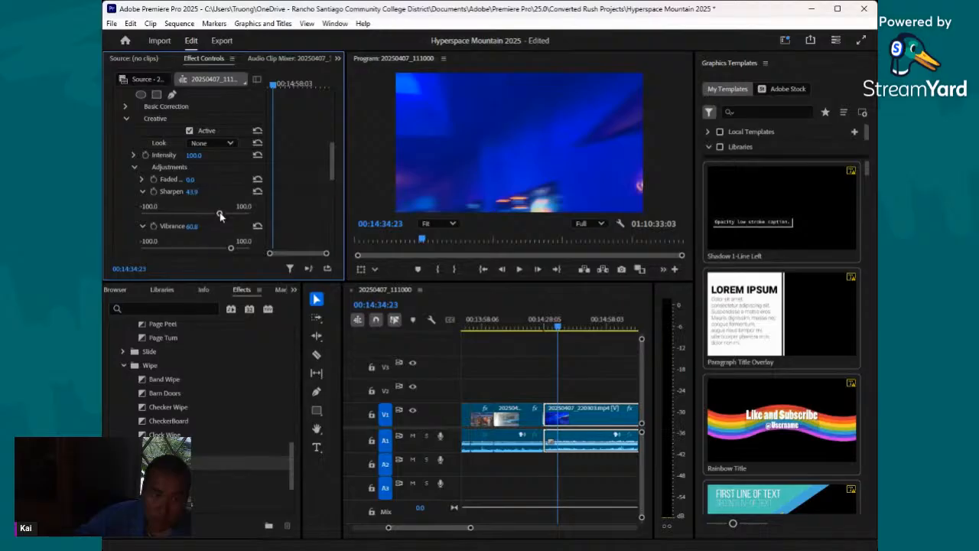
left_click(113, 23)
left_click(145, 187)
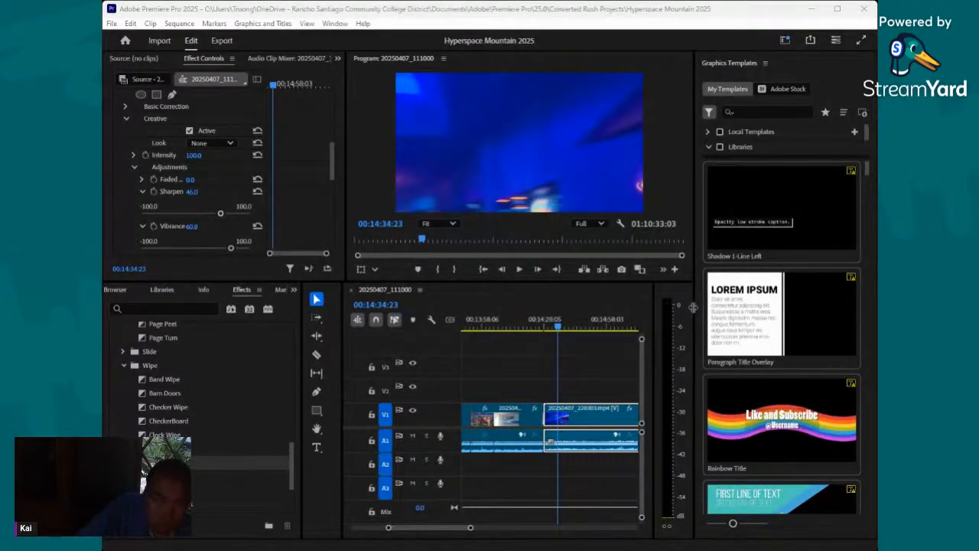
- Raise the 20250407_220303.mp4 clip's Basic Correction saturation to 195.0
scroll(207, 199, "down", 5)
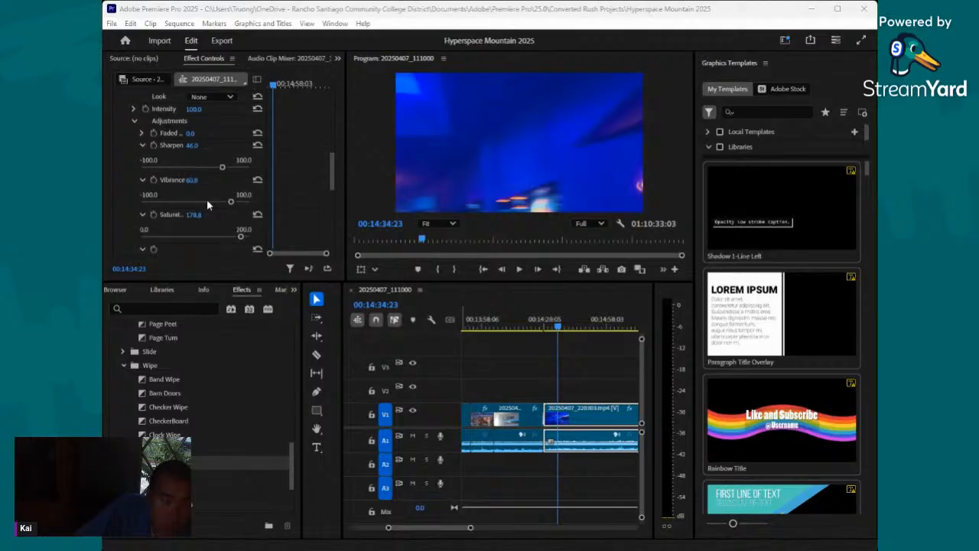
scroll(206, 199, "down", 3)
scroll(153, 176, "up", 10)
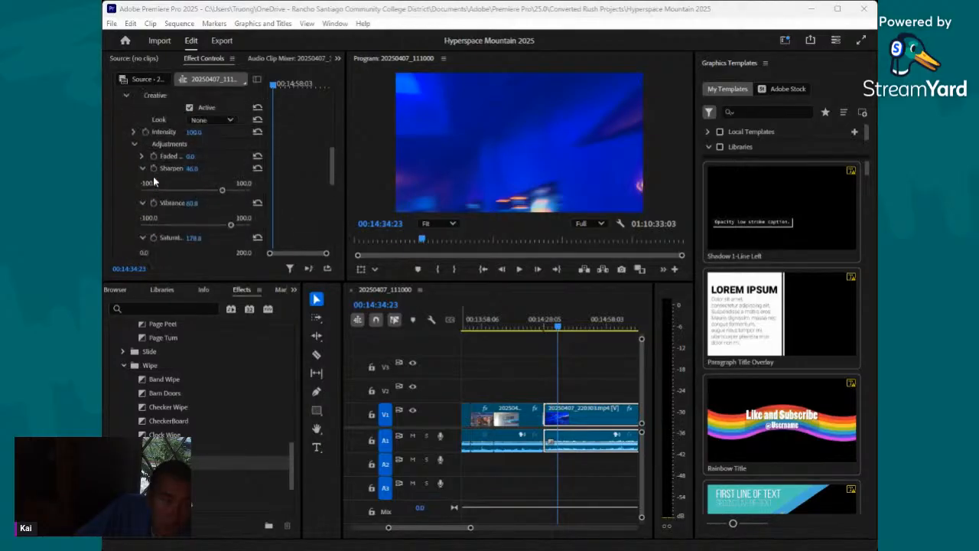
left_click(129, 161)
scroll(140, 171, "down", 3)
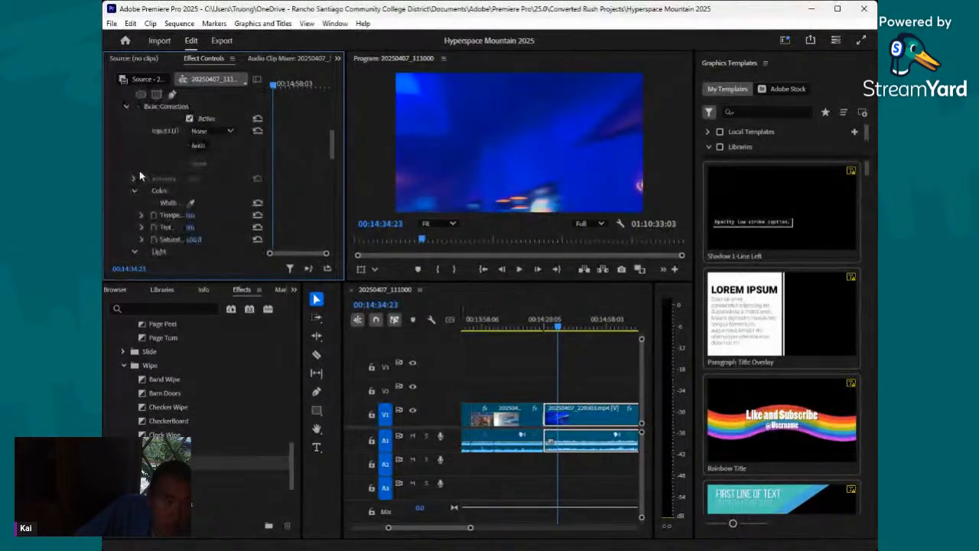
left_click_drag(197, 228, 270, 228)
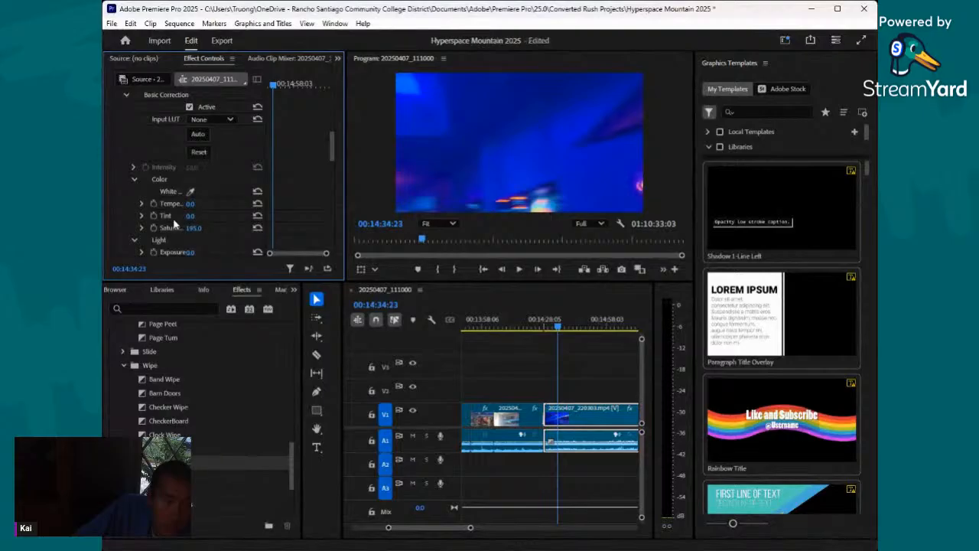
- Set the same clip's Basic Correction exposure to 1.0, contrast to 48.0, highlights to 20.0 and shadows to 39.0
scroll(173, 227, "down", 1)
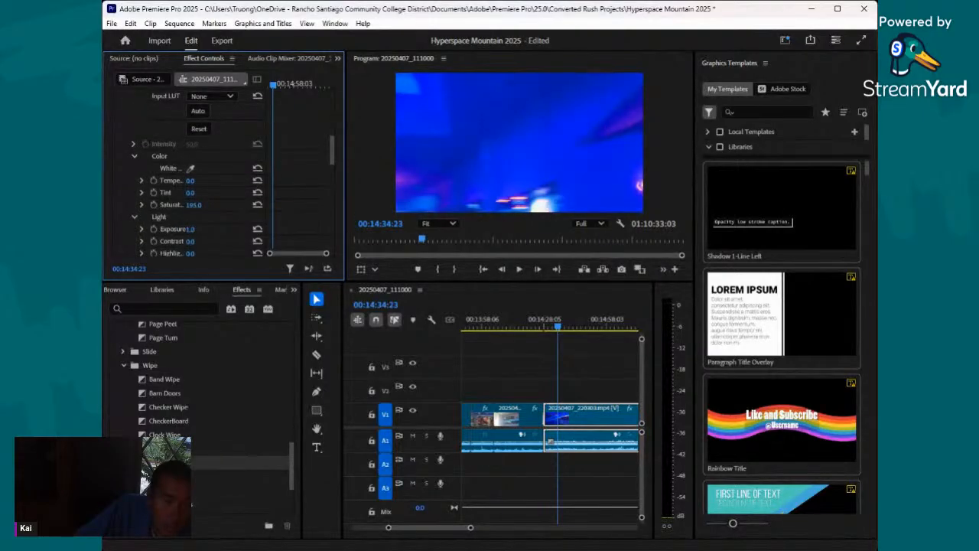
scroll(201, 221, "down", 1)
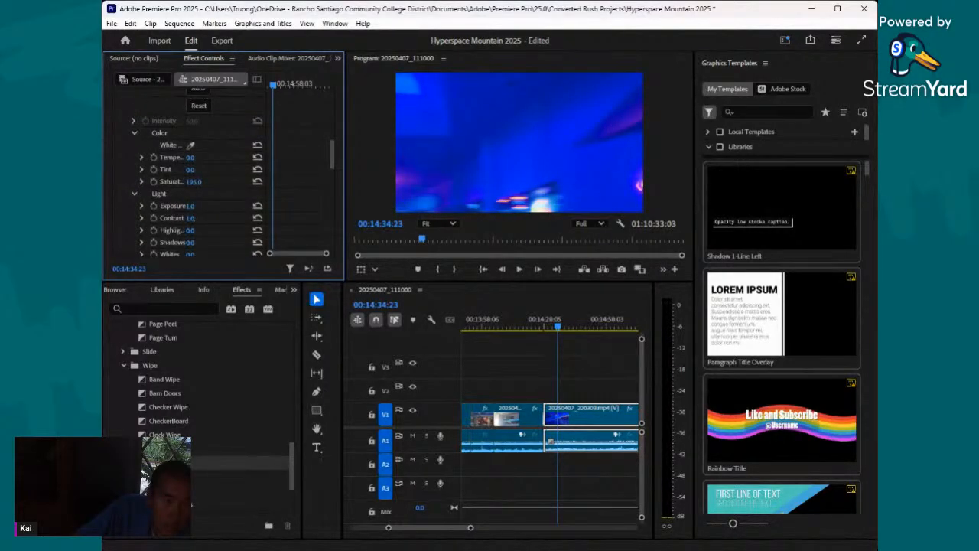
left_click_drag(189, 218, 223, 244)
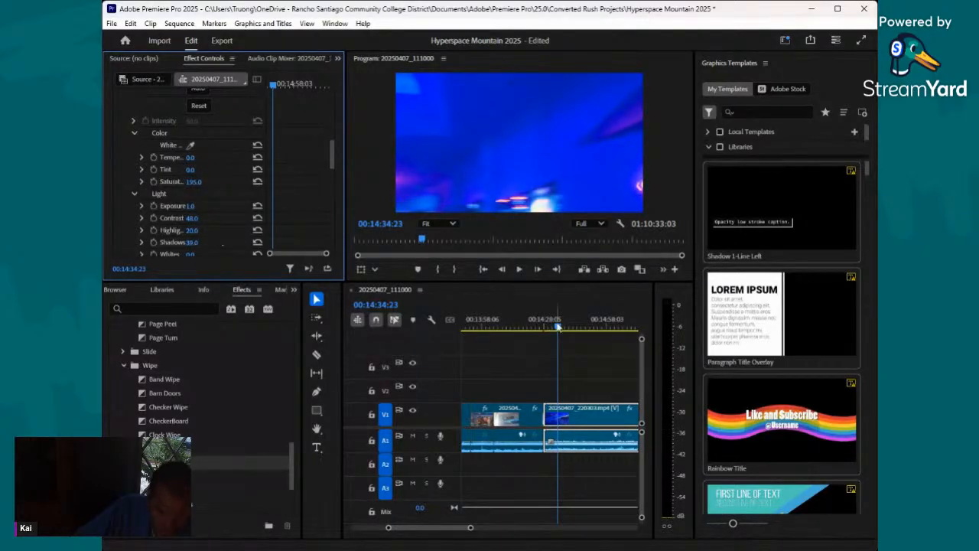
- Lower the 20250407_220303.mp4 clip's exposure to 0.2 while checking several of its frames
left_click_drag(558, 328, 548, 329)
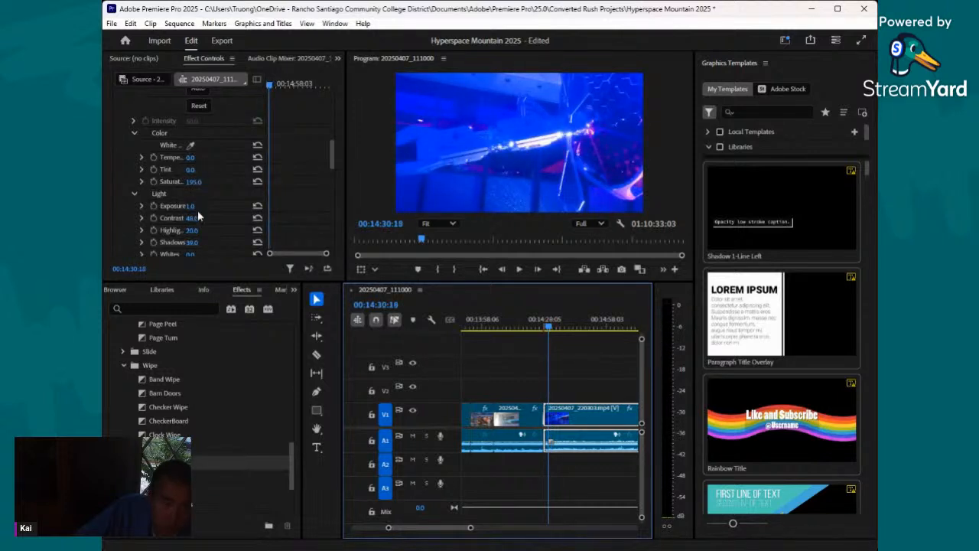
left_click_drag(194, 206, 186, 206)
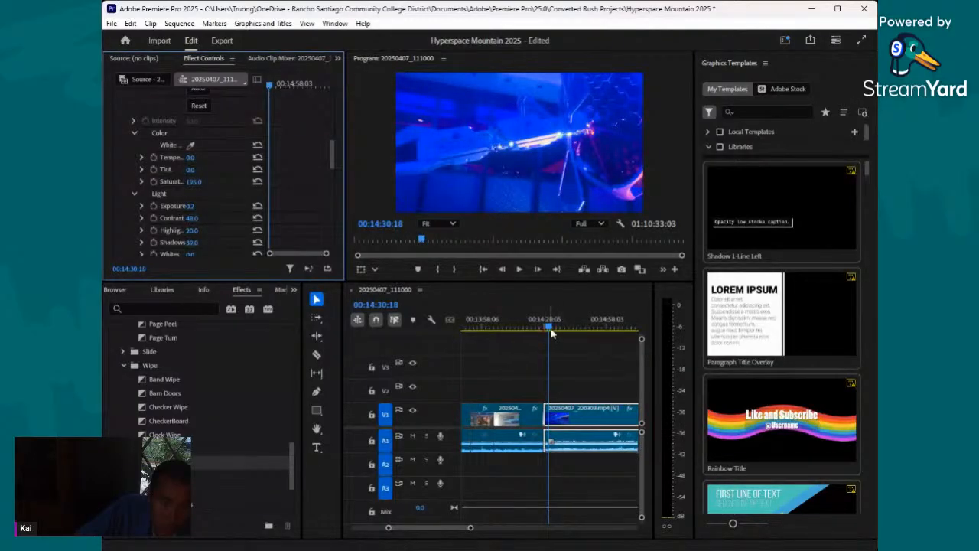
mouse_move(551, 325)
left_mouse_down()
mouse_move(541, 329)
mouse_move(557, 328)
left_mouse_up()
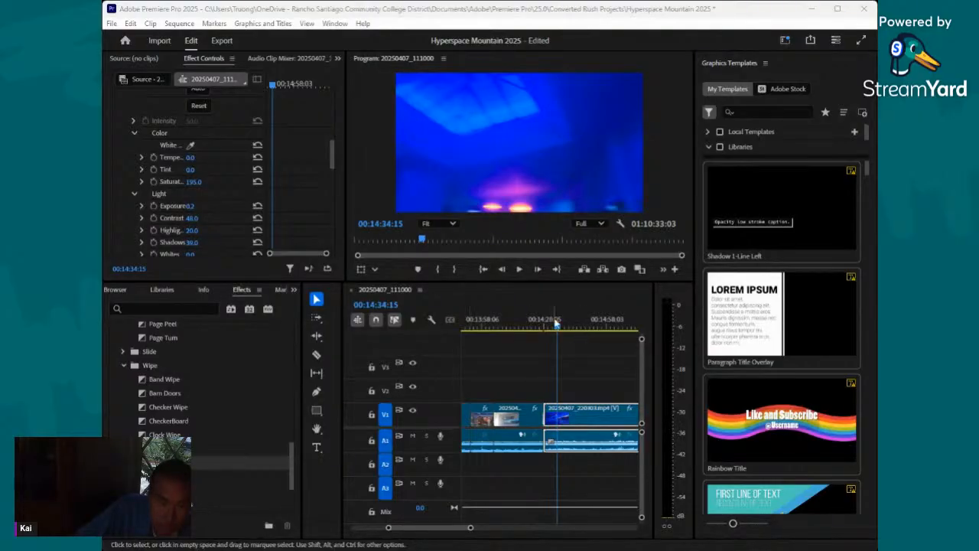
left_click_drag(556, 324, 573, 337)
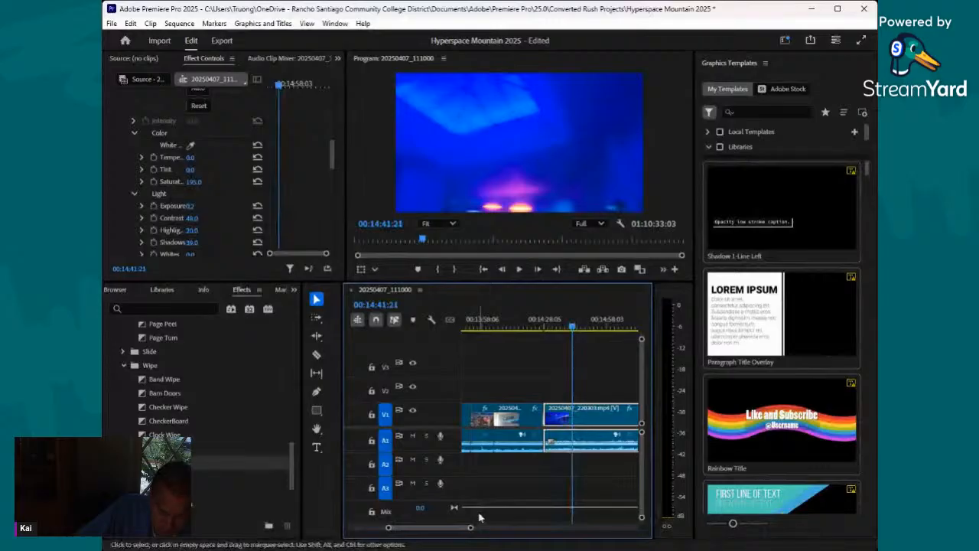
- Review the footage up to 00:15:42:05 and add a wipe transition at the start of the 20250407_220558.mp4 clip
left_click_drag(471, 527, 492, 527)
left_click_drag(548, 329, 599, 345)
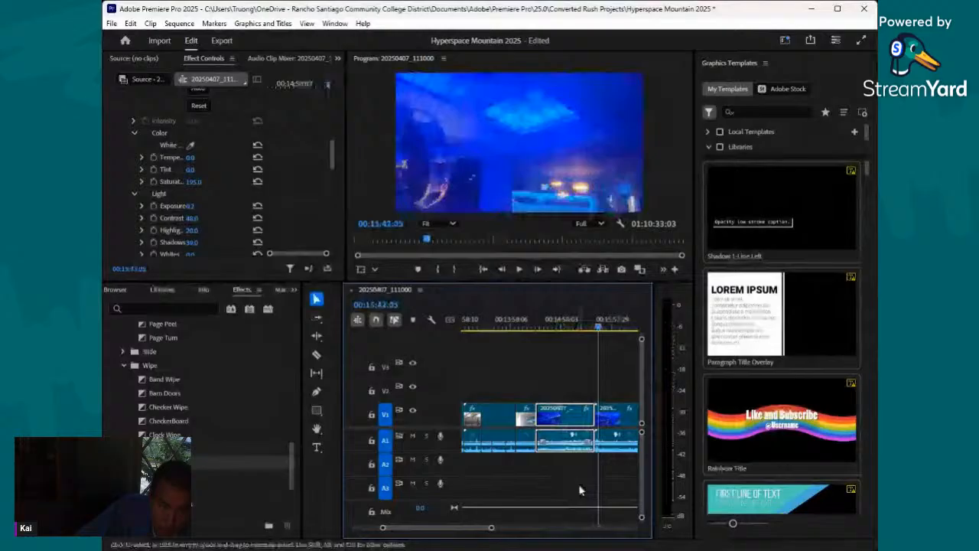
mouse_move(491, 528)
left_mouse_down()
mouse_move(469, 531)
mouse_move(479, 534)
left_mouse_up()
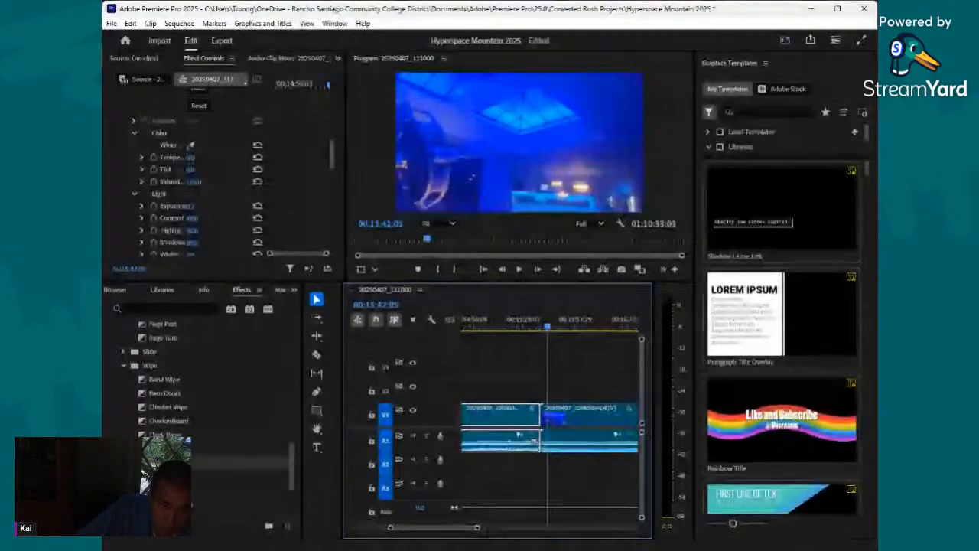
left_click_drag(167, 476, 553, 420)
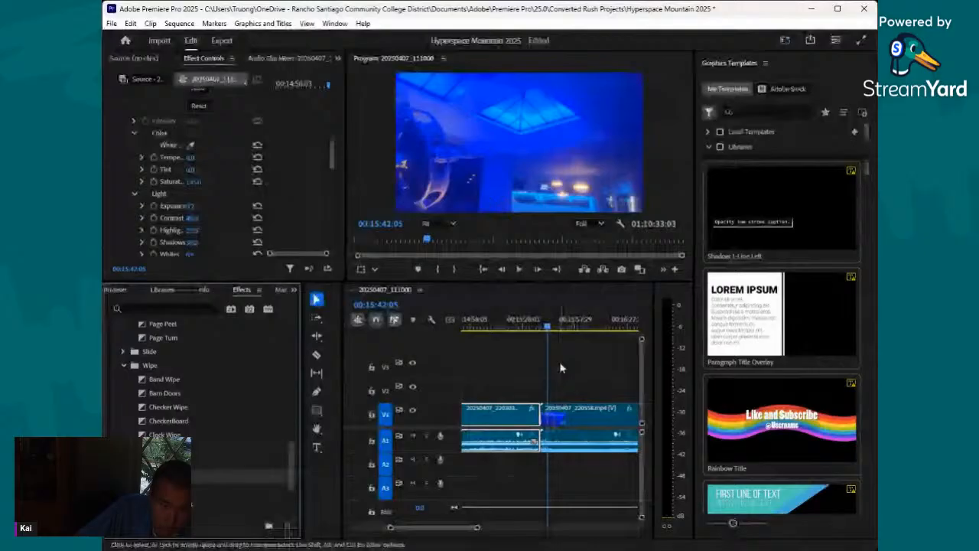
- On the 20250407_220558.mp4 clip, set Basic Correction contrast to 33.0, highlights to 27.0 and shadows to 46.0
left_click(589, 414)
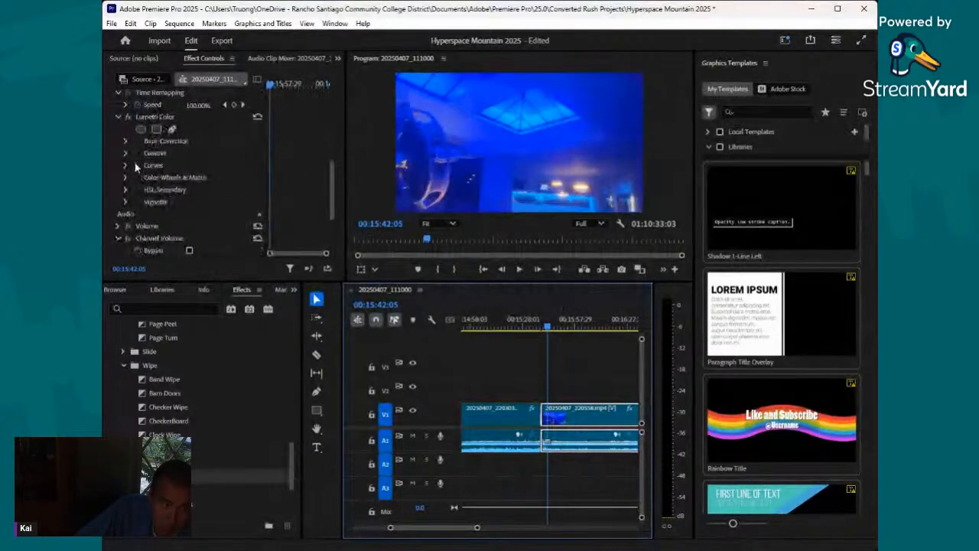
left_click(126, 153)
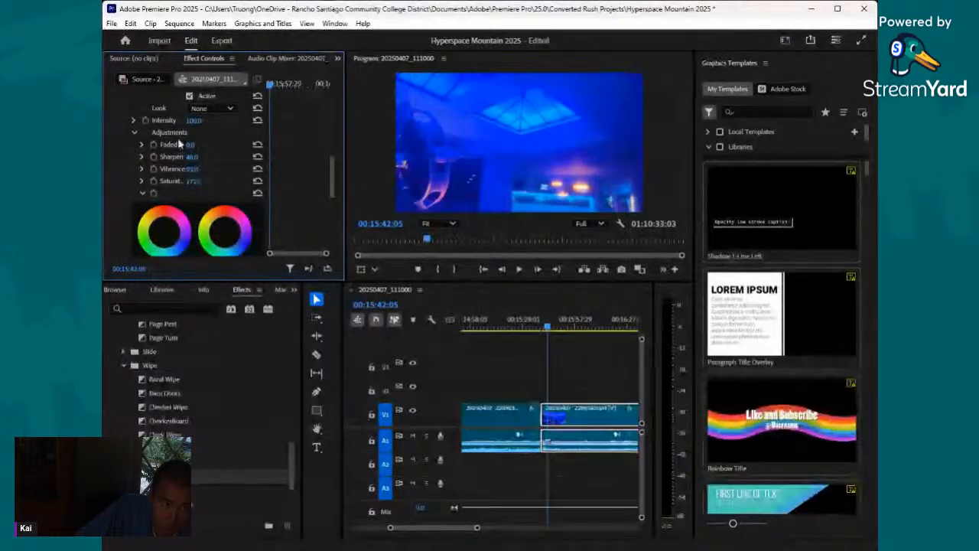
scroll(170, 142, "up", 2)
left_click(127, 141)
left_click(127, 130)
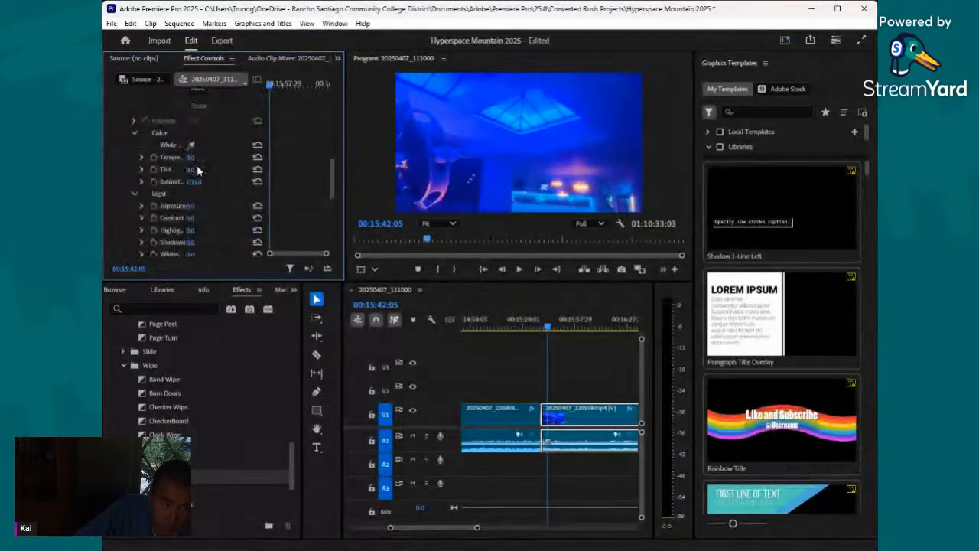
scroll(201, 198, "down", 2)
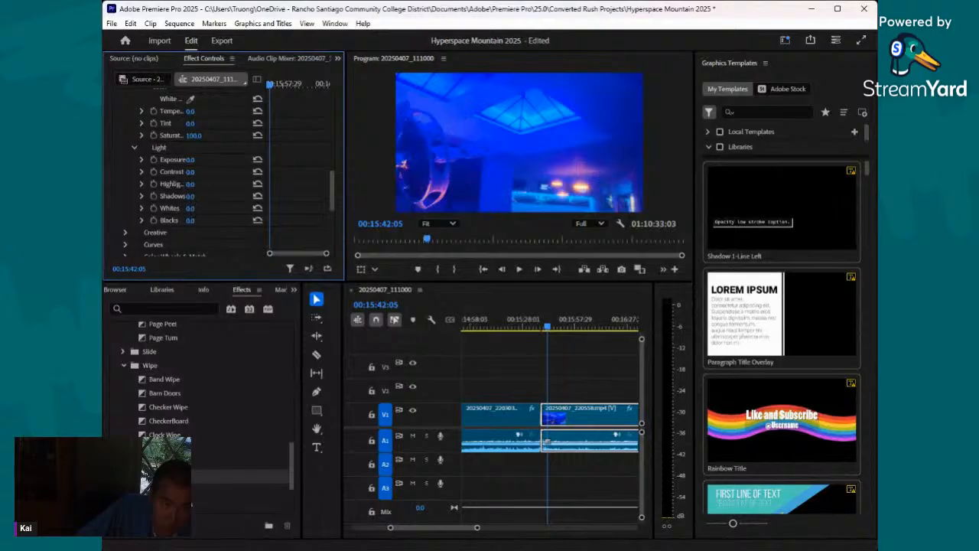
left_click_drag(187, 196, 229, 196)
left_click_drag(189, 186, 193, 160)
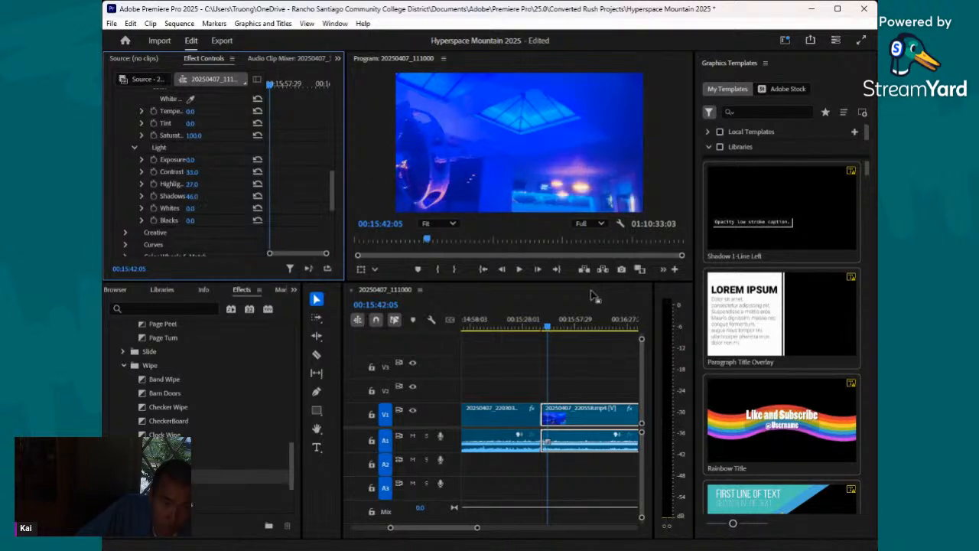
- Review the 20250407_220558.mp4 clip's footage and split it with the Razor tool at 00:16:06:10
left_click_drag(550, 332, 571, 339)
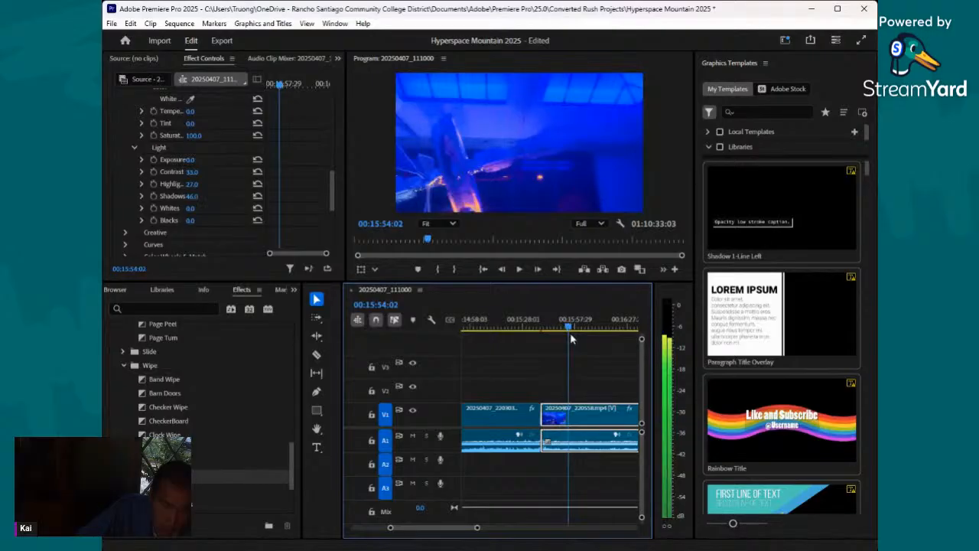
left_click_drag(477, 527, 488, 528)
left_click_drag(548, 337, 561, 344)
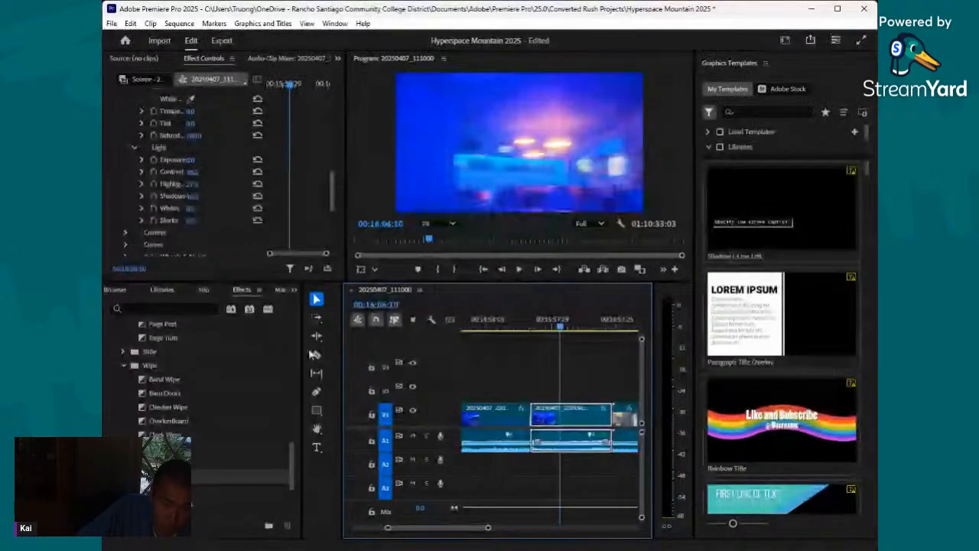
left_click(317, 354)
left_click(559, 414)
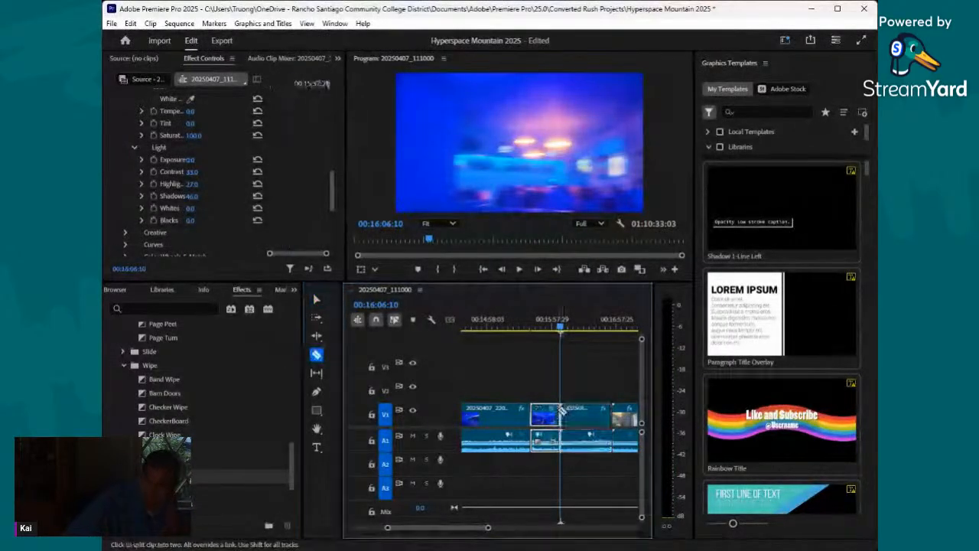
- On the section after the 00:16:06:10 cut, set Basic Correction saturation to 158.7 and exposure to -0.6, judged at frame 00:16:27:05
key("alt+Tab")
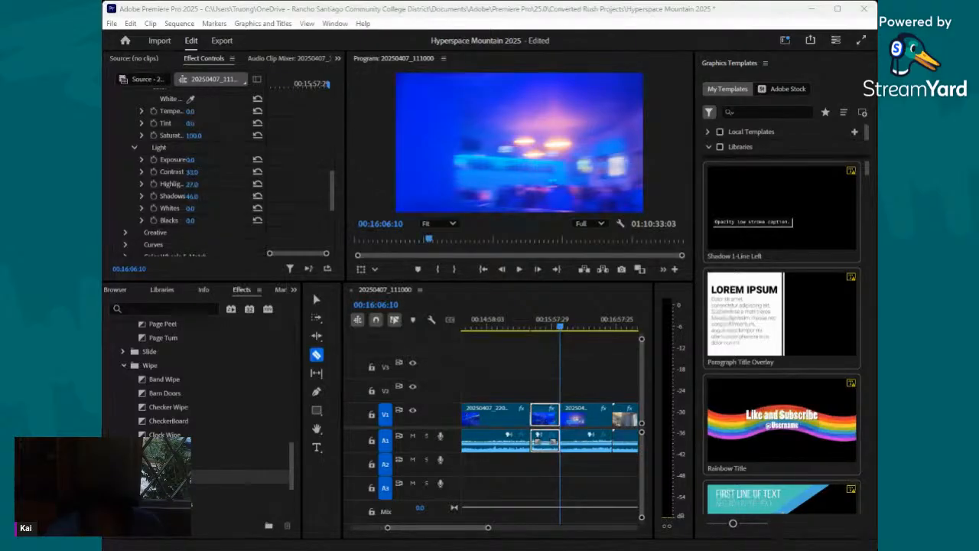
left_click(562, 331)
left_click_drag(562, 334, 585, 339)
left_click(314, 299)
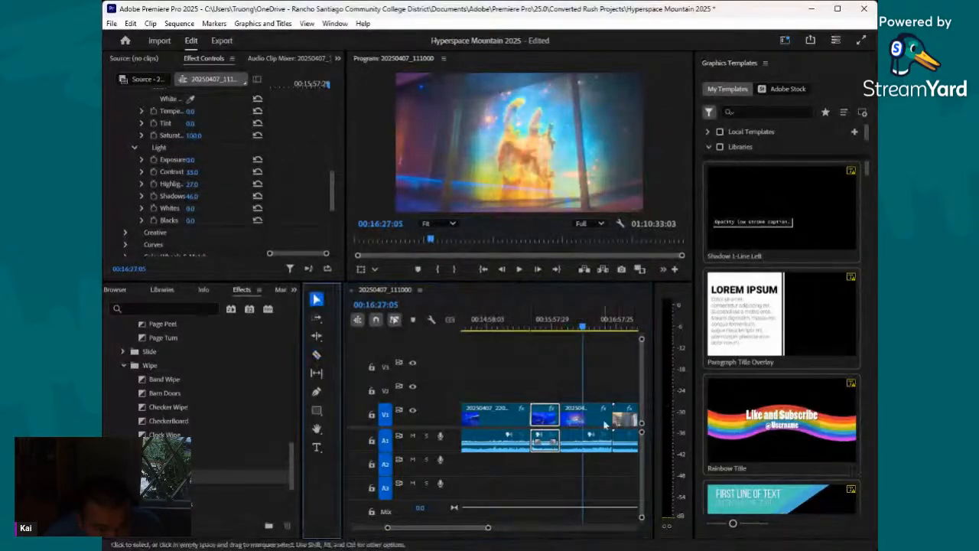
left_click(580, 420)
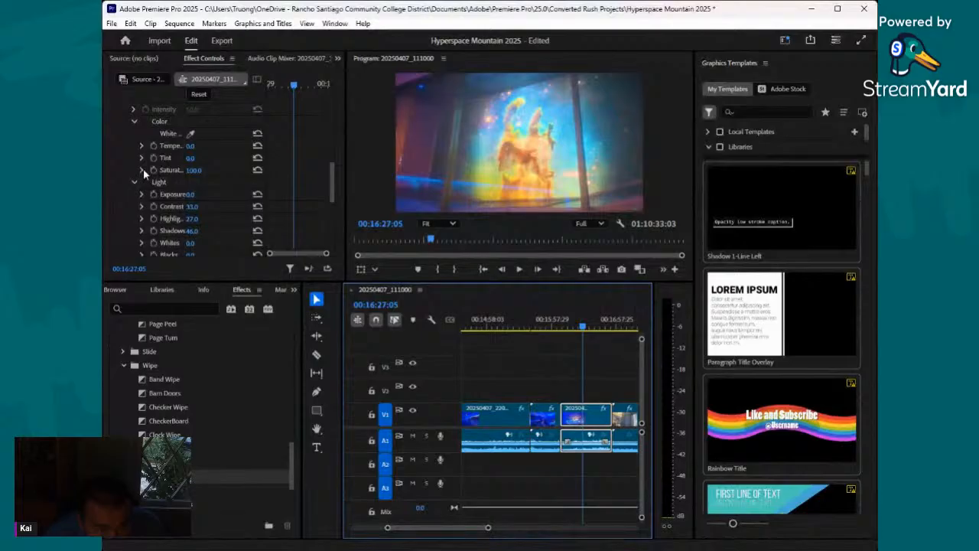
left_click(142, 169)
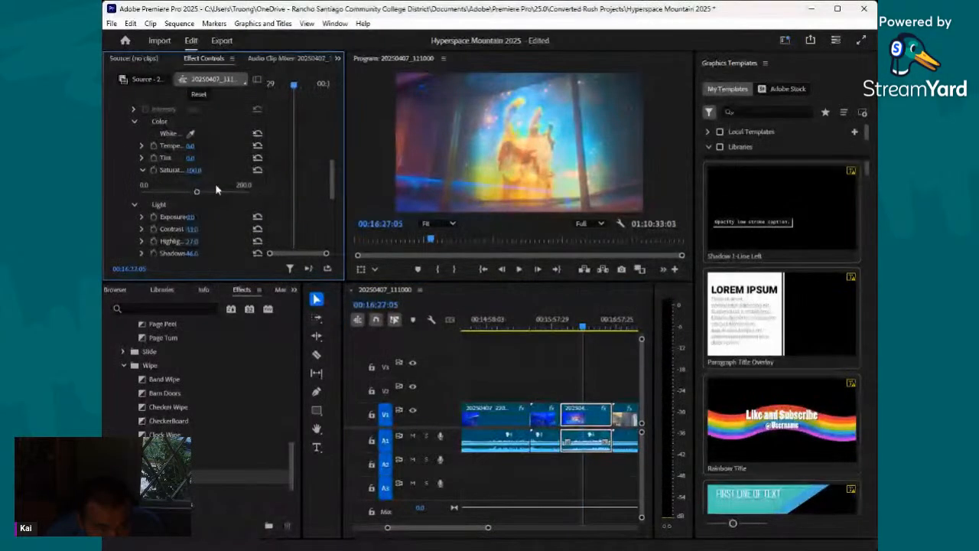
left_click(142, 194)
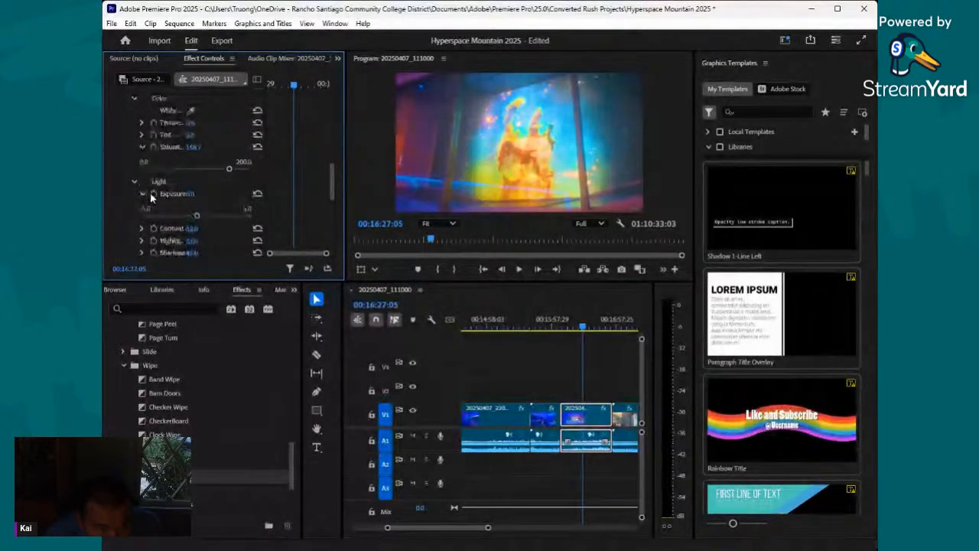
mouse_move(205, 216)
left_mouse_down()
mouse_move(220, 216)
mouse_move(190, 227)
left_mouse_up()
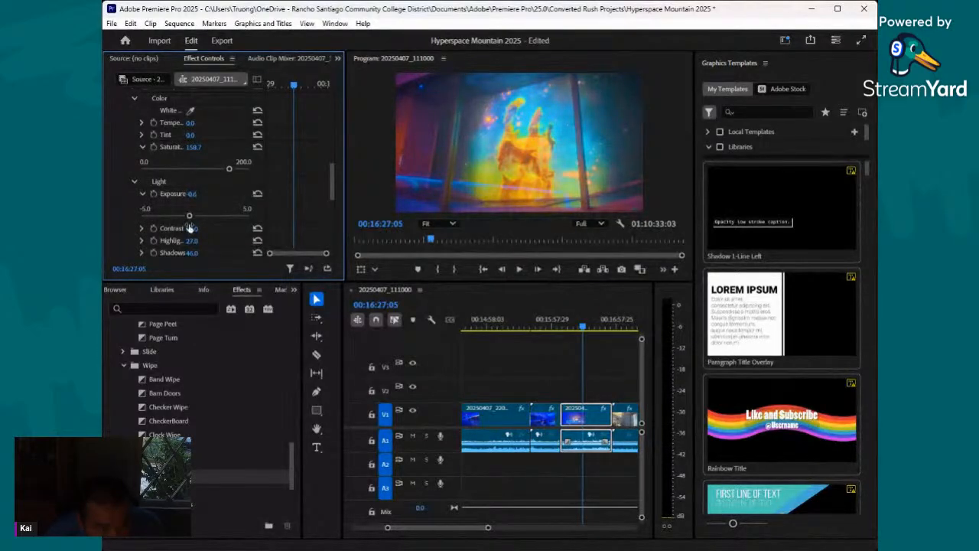
- On the section after the 00:16:06:10 cut, set Basic Correction highlights to 11.0, shadows to 28.0 and exposure to 0.1, judged at 00:16:21:25
scroll(219, 201, "down", 1)
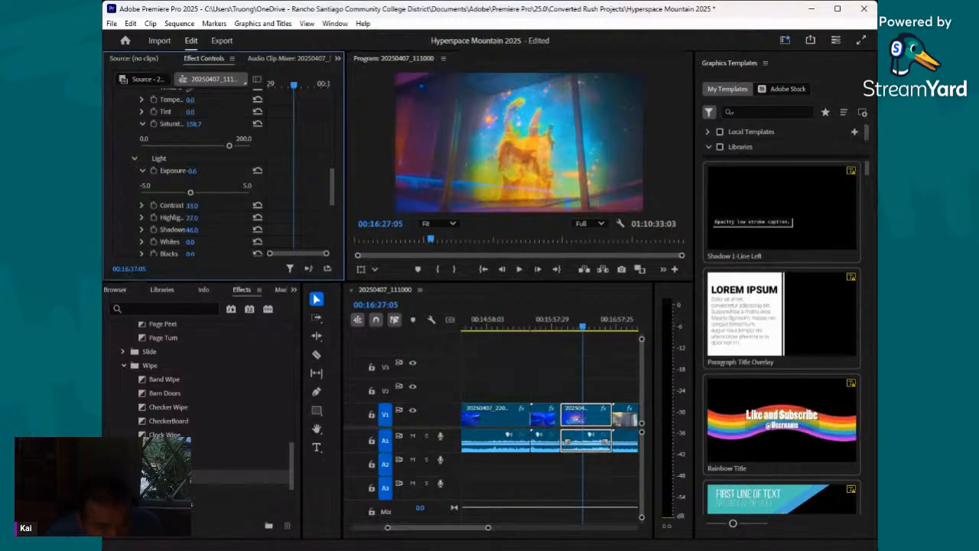
left_click_drag(195, 218, 178, 230)
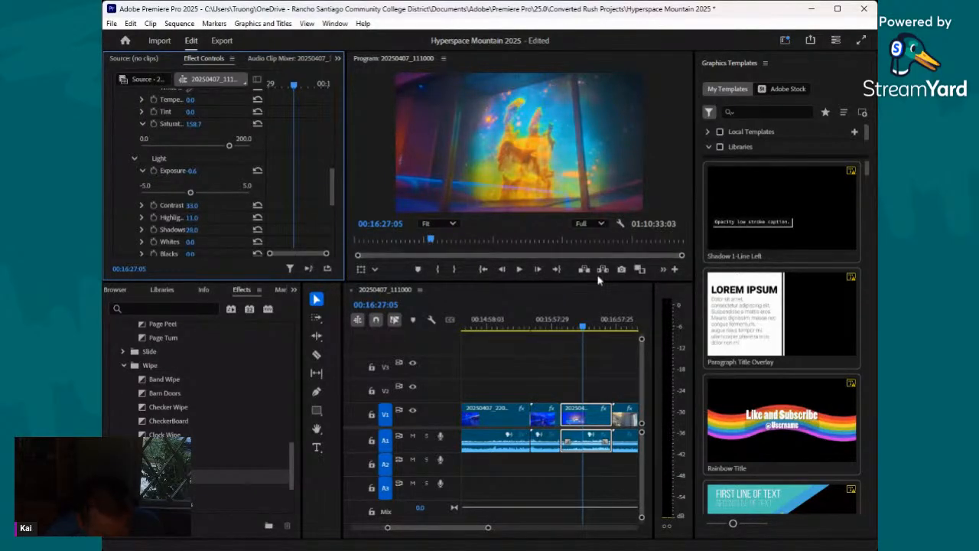
left_click(584, 329)
left_click_drag(584, 329, 576, 332)
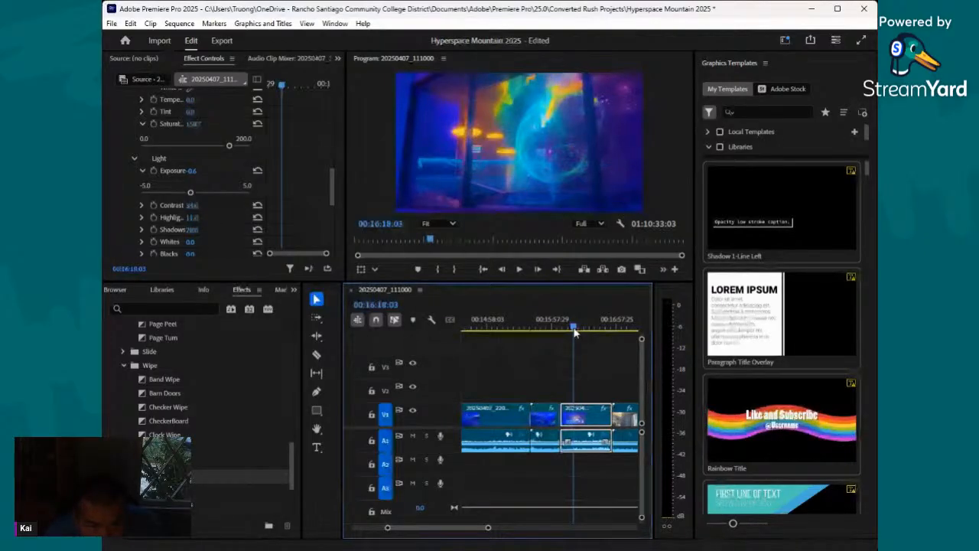
left_click_drag(576, 331, 578, 331)
left_click_drag(191, 193, 196, 194)
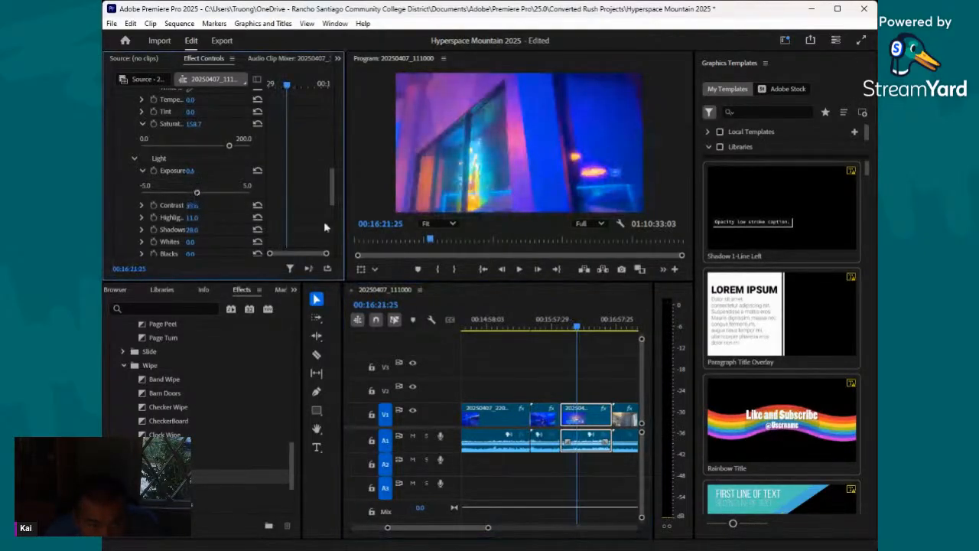
- Review the corrected section's footage and split it with the Razor tool at about 00:16:46
left_click(583, 331)
left_click_drag(583, 330, 602, 347)
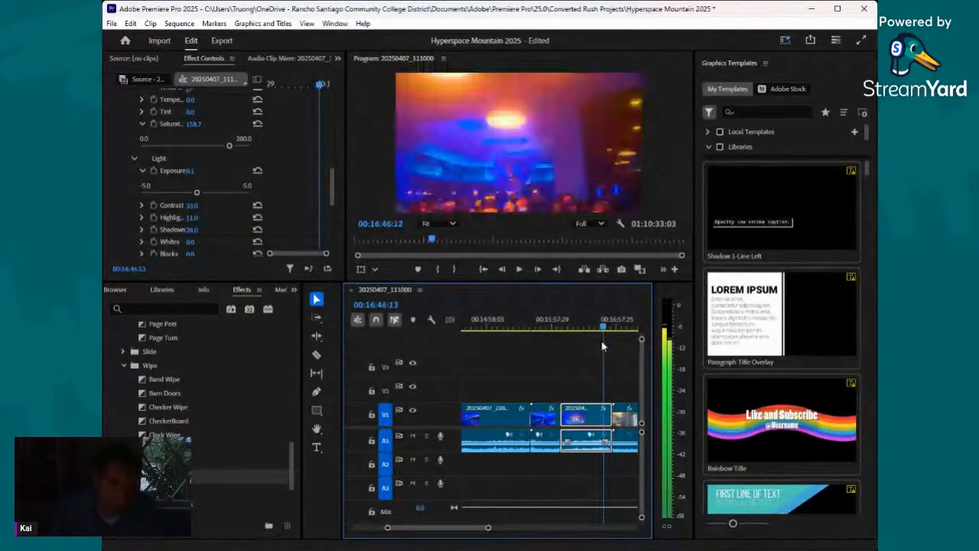
left_click_drag(602, 346, 602, 348)
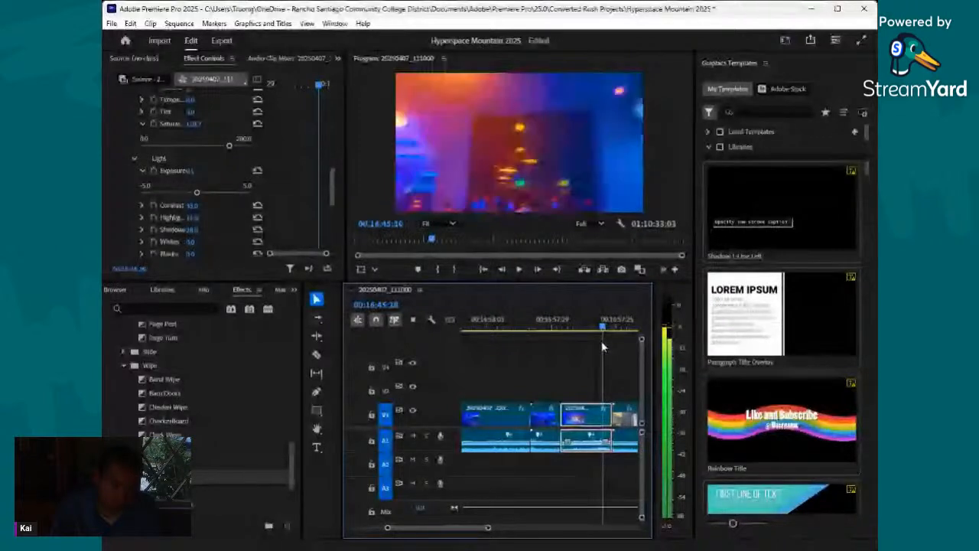
left_click(317, 354)
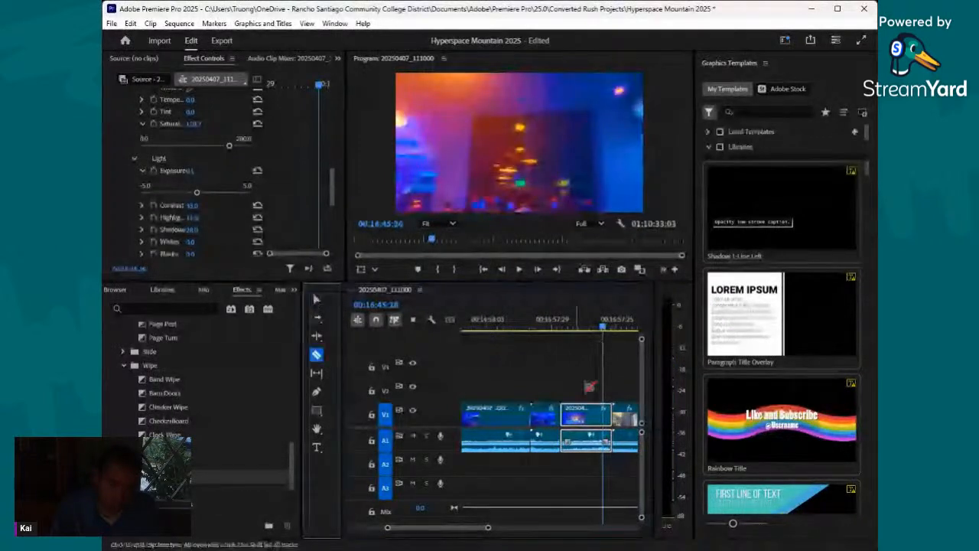
- Review the short section after the 00:16:46 cut, select it and set its Basic Correction exposure to 0.8, judged at frame 00:16:47:14
left_click_drag(604, 322, 609, 335)
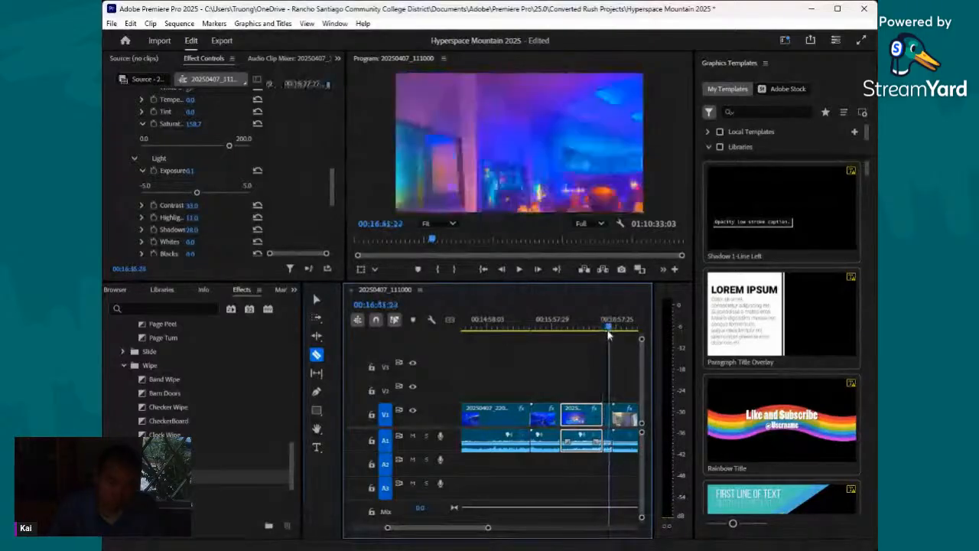
key("space")
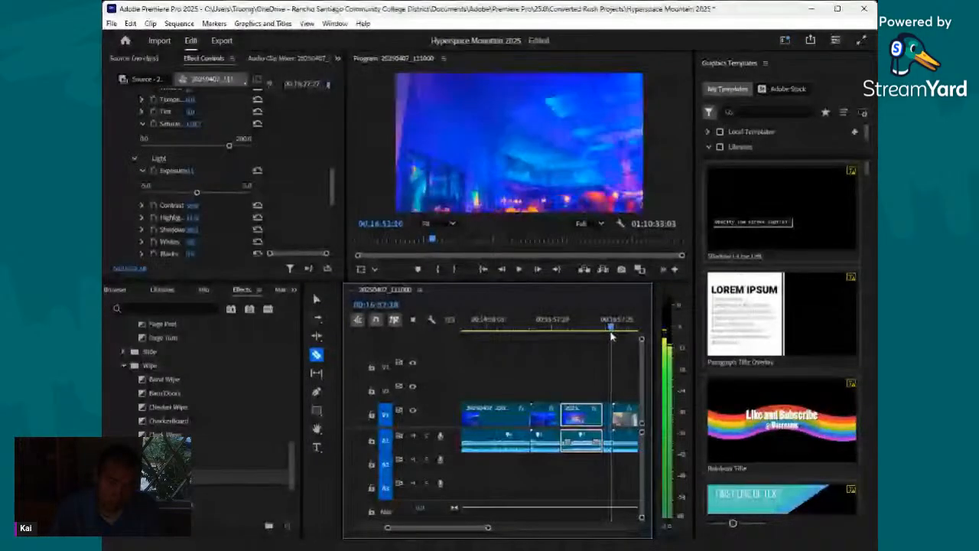
key("space")
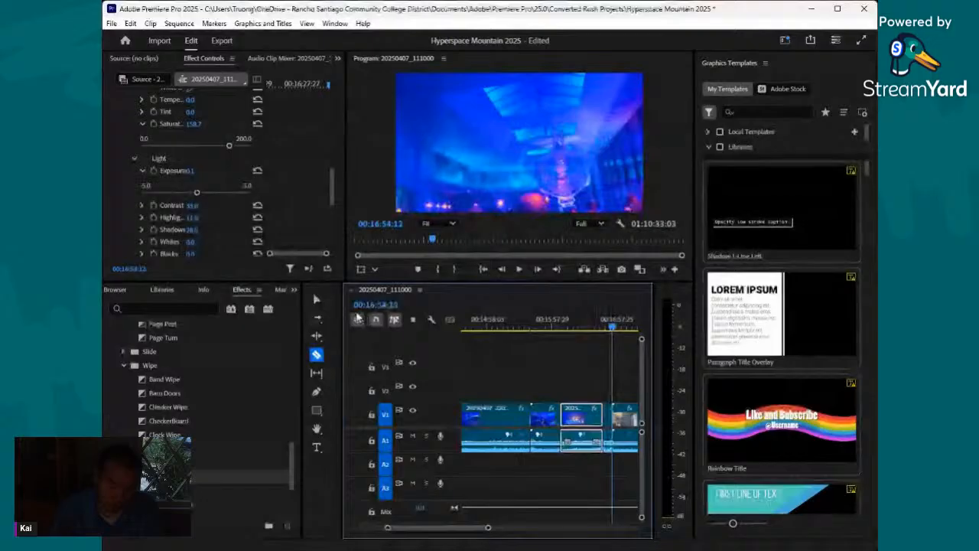
left_click(316, 300)
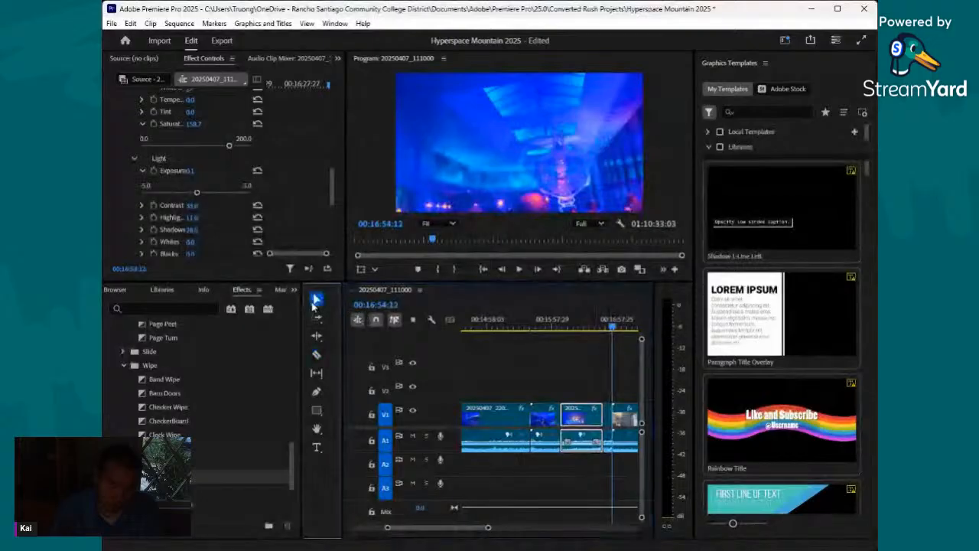
left_click(603, 428)
left_click(609, 419)
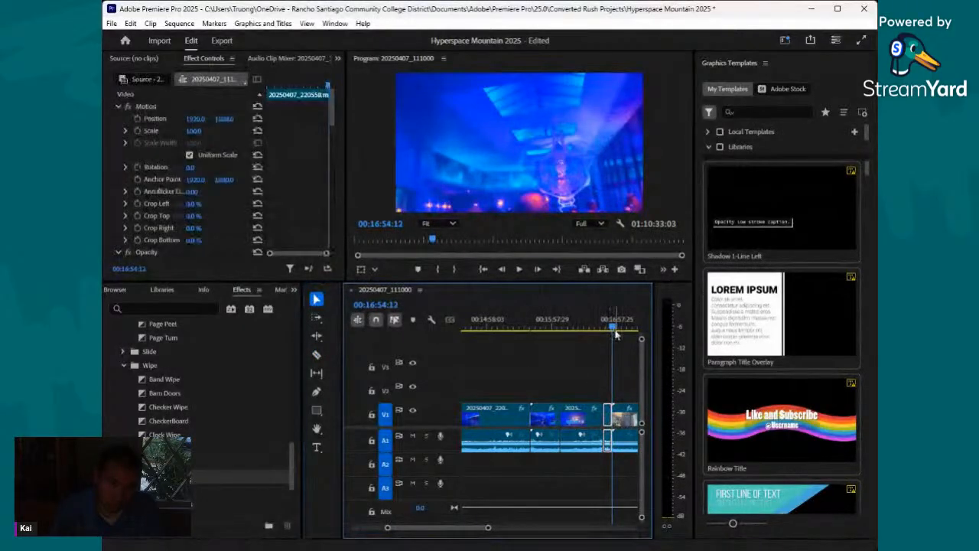
left_click_drag(610, 327, 604, 329)
scroll(214, 216, "down", 2)
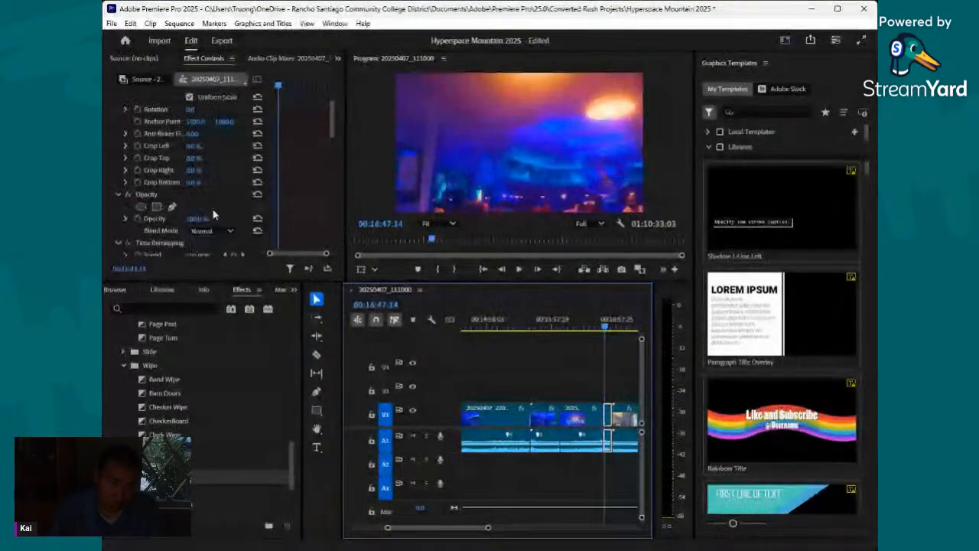
scroll(214, 215, "down", 9)
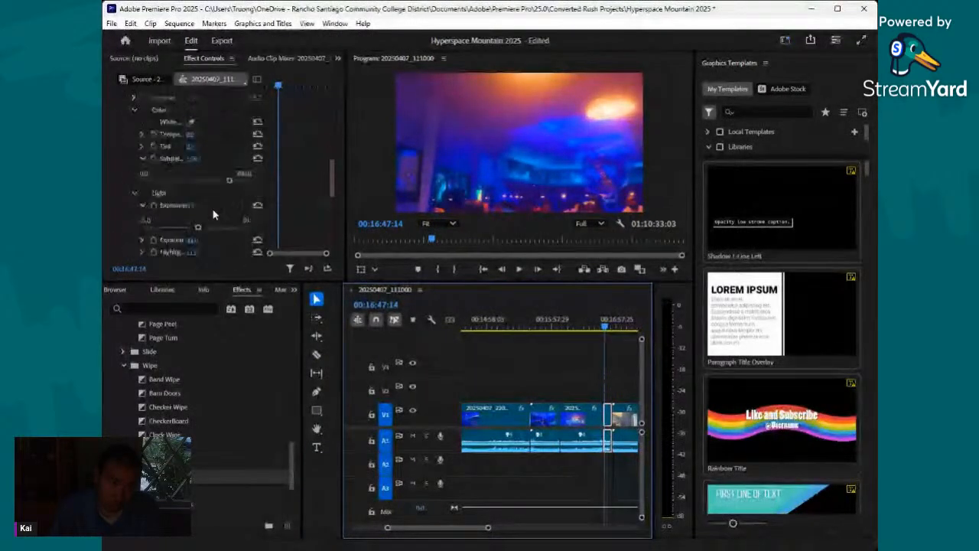
left_click_drag(198, 227, 207, 230)
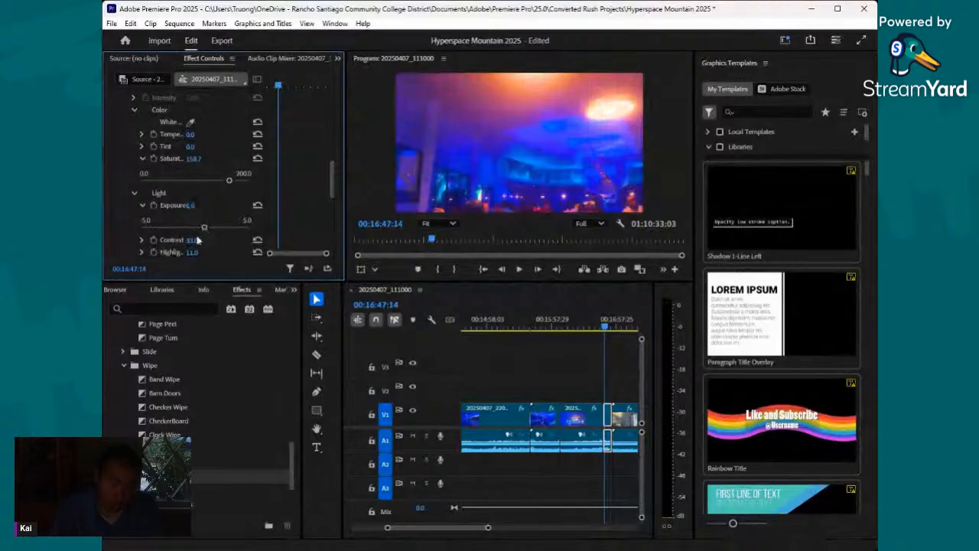
- On the same short section, set Basic Correction highlights to 66.1 and shadows to 51.3
scroll(189, 239, "down", 1)
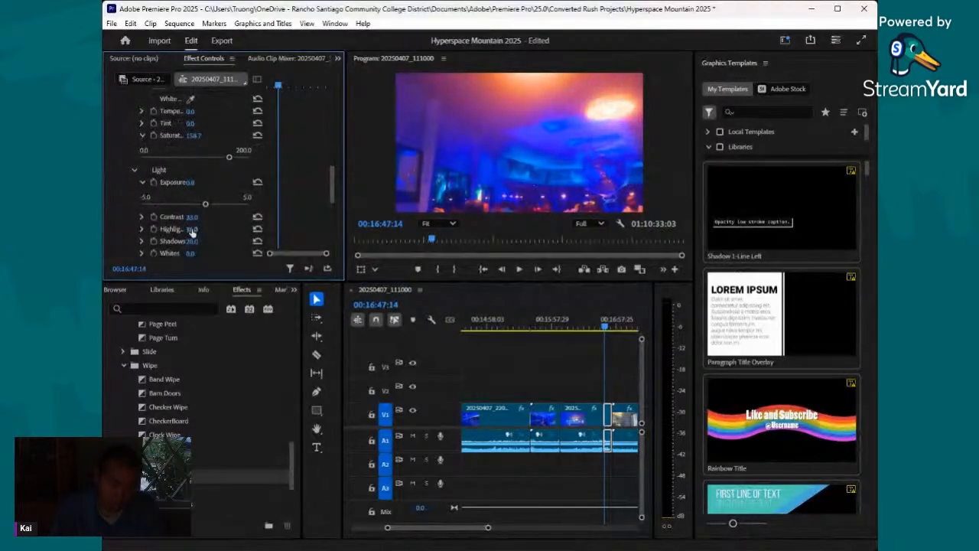
left_click(193, 230)
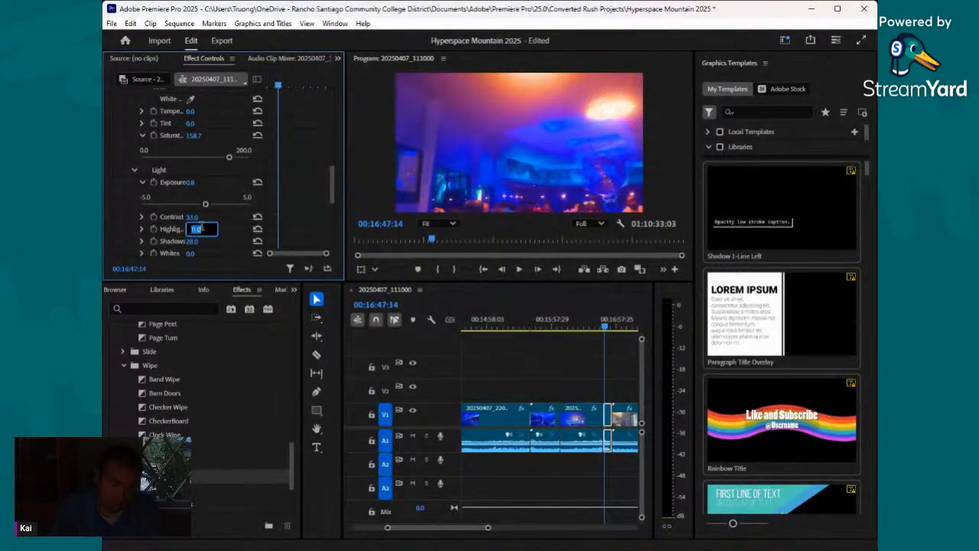
left_click(167, 229)
scroll(170, 224, "down", 1)
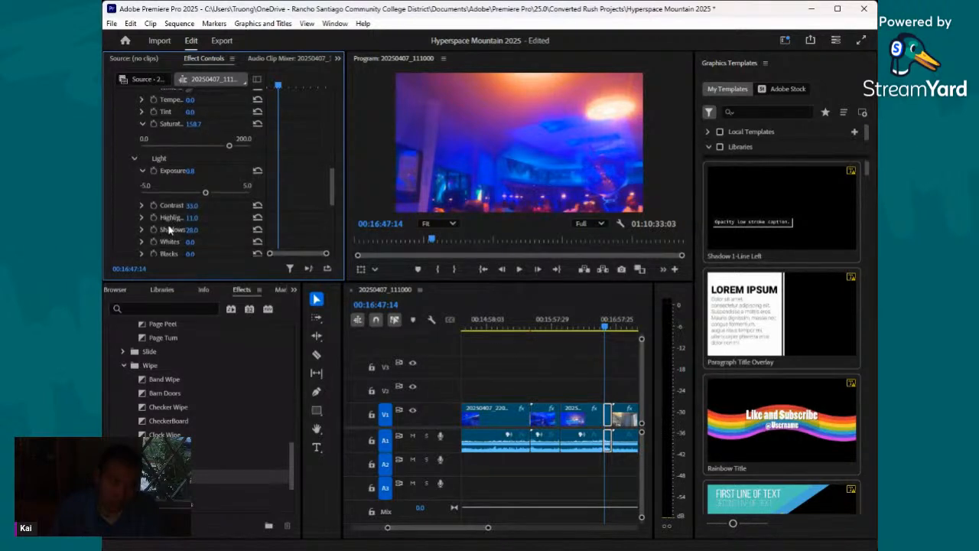
left_click(142, 217)
left_click_drag(203, 238, 229, 257)
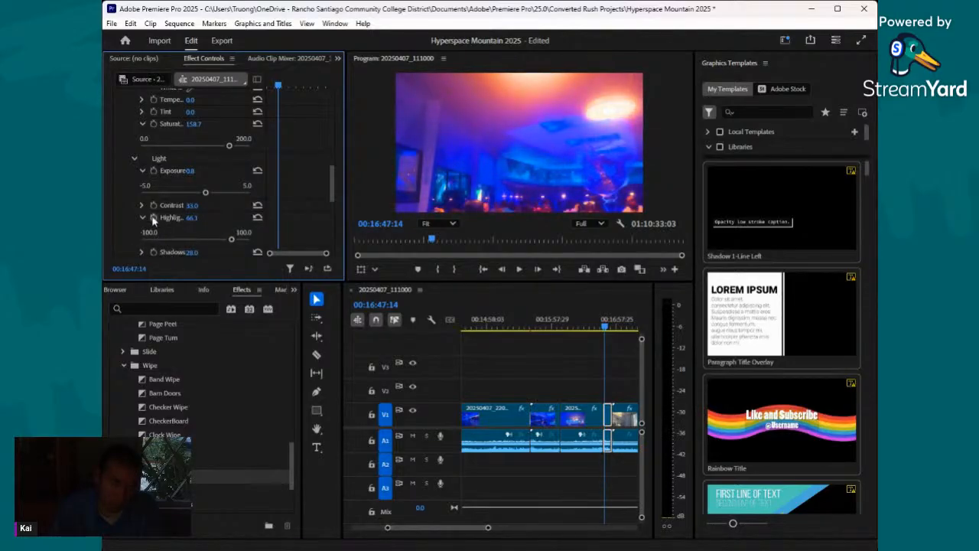
scroll(170, 218, "down", 2)
left_click(142, 194)
mouse_move(212, 218)
left_mouse_down()
mouse_move(241, 223)
mouse_move(224, 219)
left_mouse_up()
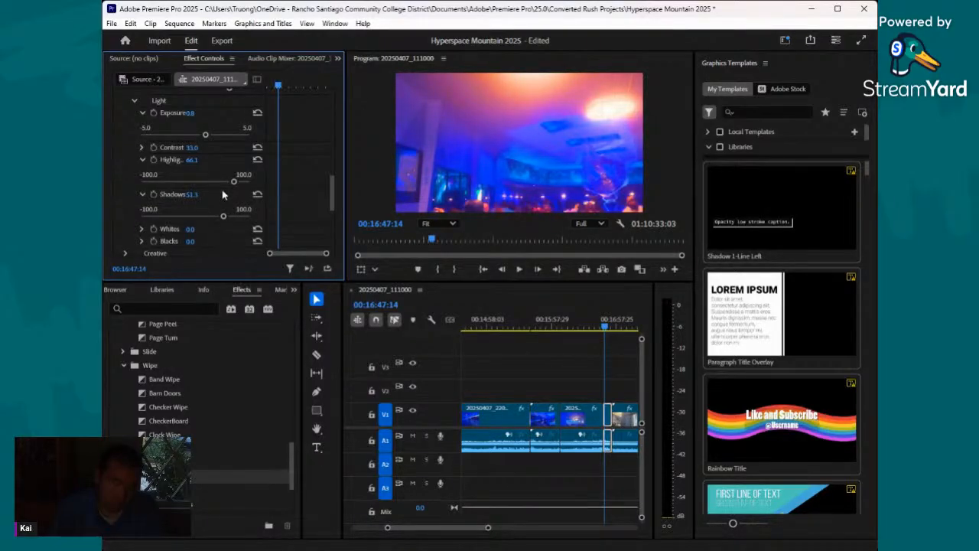
scroll(222, 190, "down", 3)
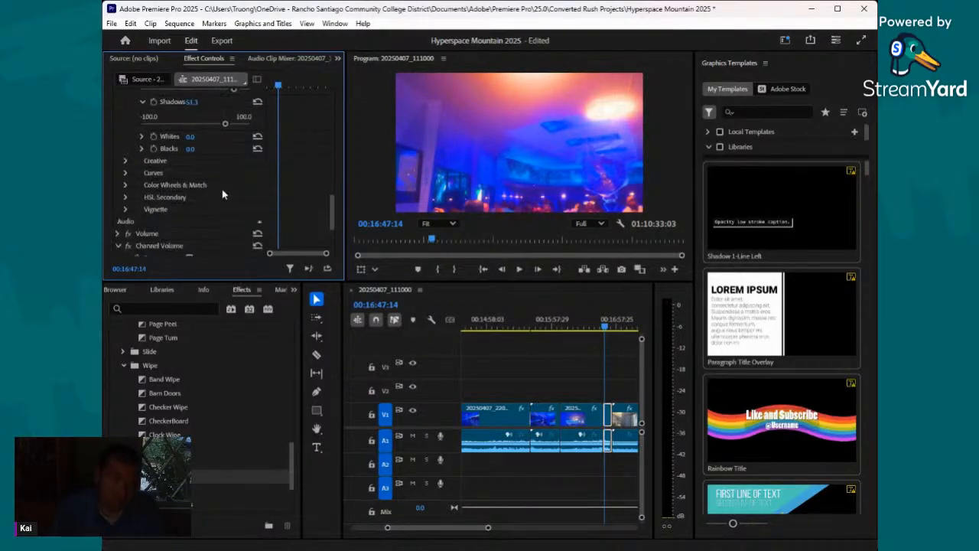
left_click(127, 161)
scroll(182, 168, "down", 1)
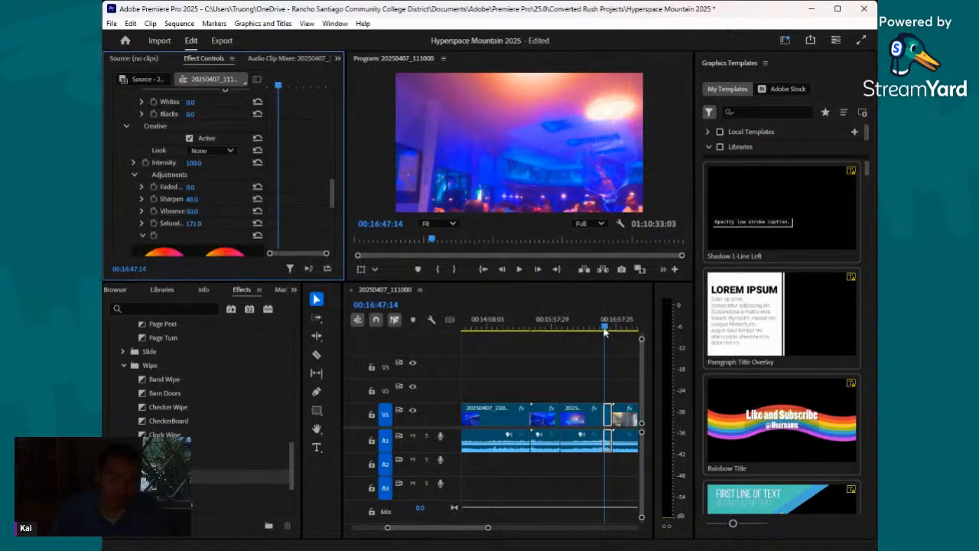
- Find the lighting change in the short section and split it with the Razor tool at 00:16:48:18
left_click(606, 332)
left_click_drag(606, 332, 609, 335)
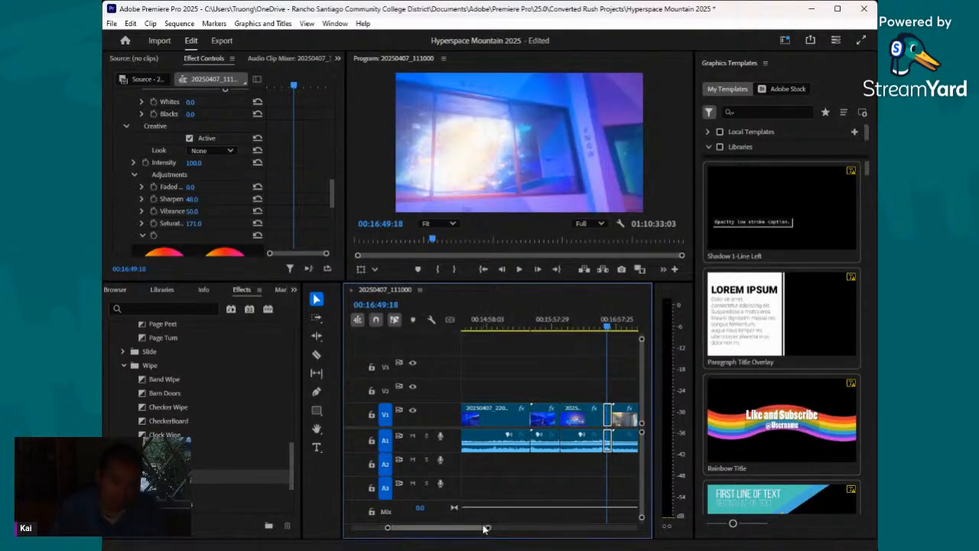
left_click_drag(487, 528, 458, 528)
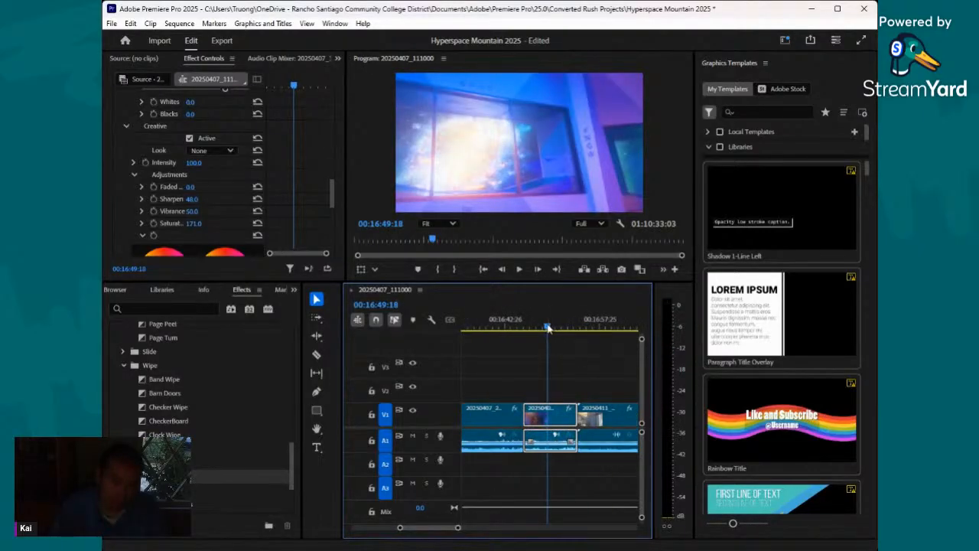
left_click(545, 327)
left_click_drag(545, 328, 541, 328)
key("c")
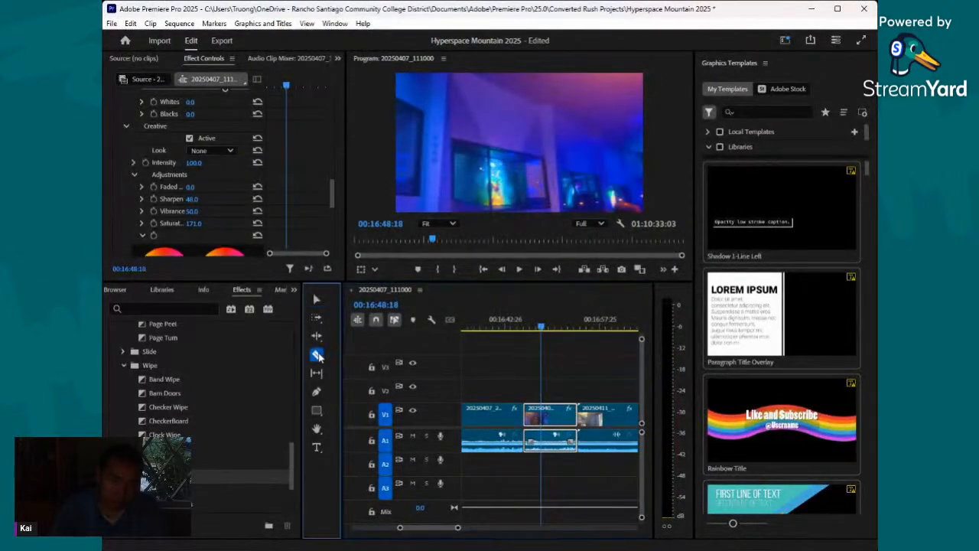
left_click(542, 411)
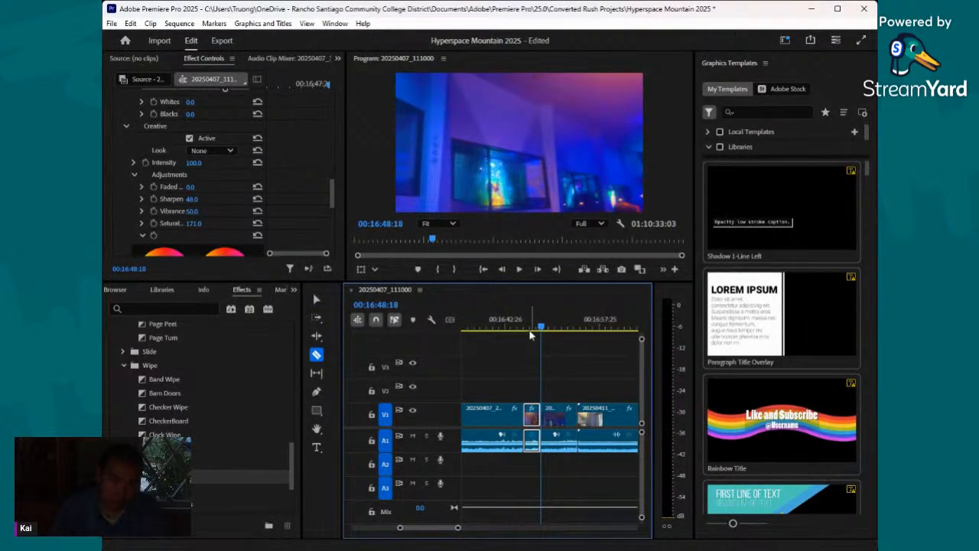
- Review the section after the 00:16:48:18 cut and set its Basic Correction exposure to -0.9, judged at frame 00:16:53:27
left_click_drag(542, 333, 577, 346)
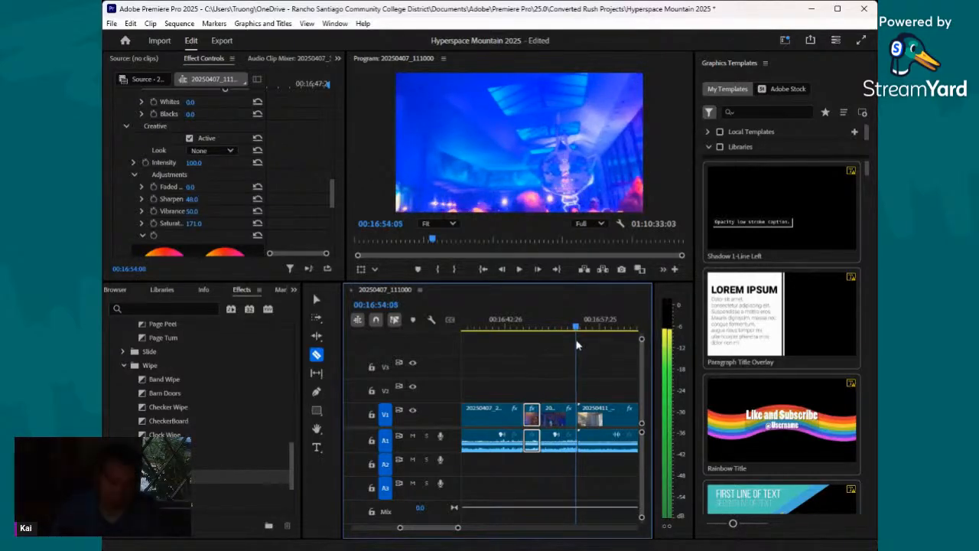
left_click_drag(578, 346, 575, 345)
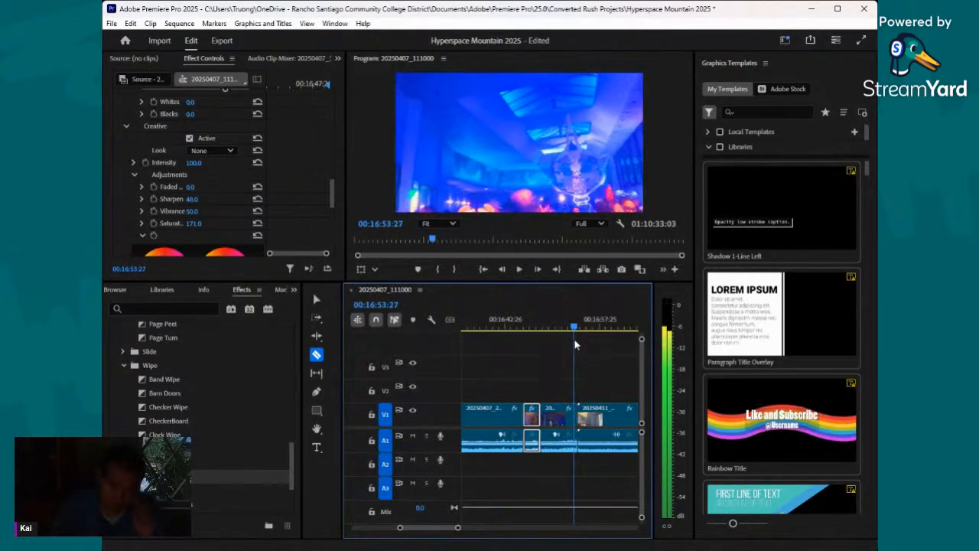
left_click(315, 296)
left_click(561, 422)
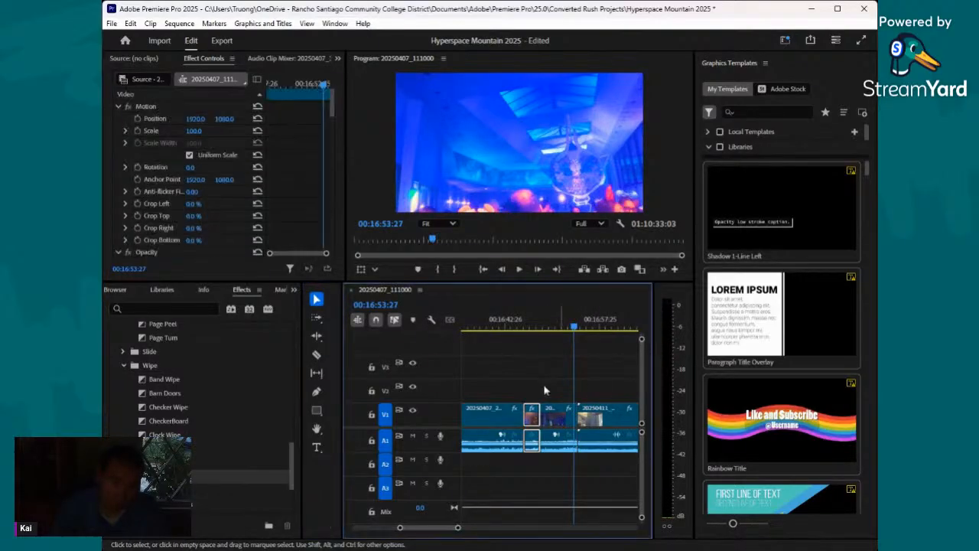
scroll(195, 180, "down", 3)
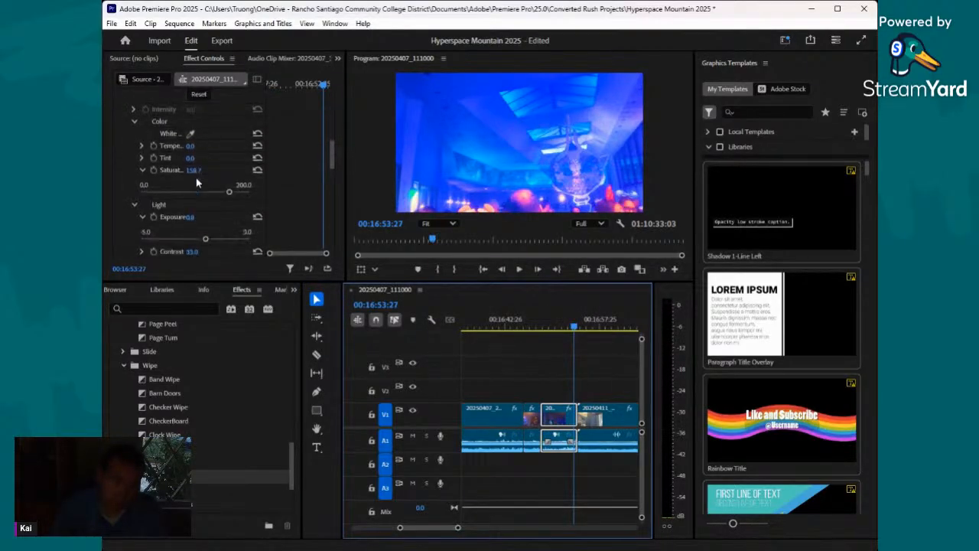
left_click_drag(205, 240, 185, 240)
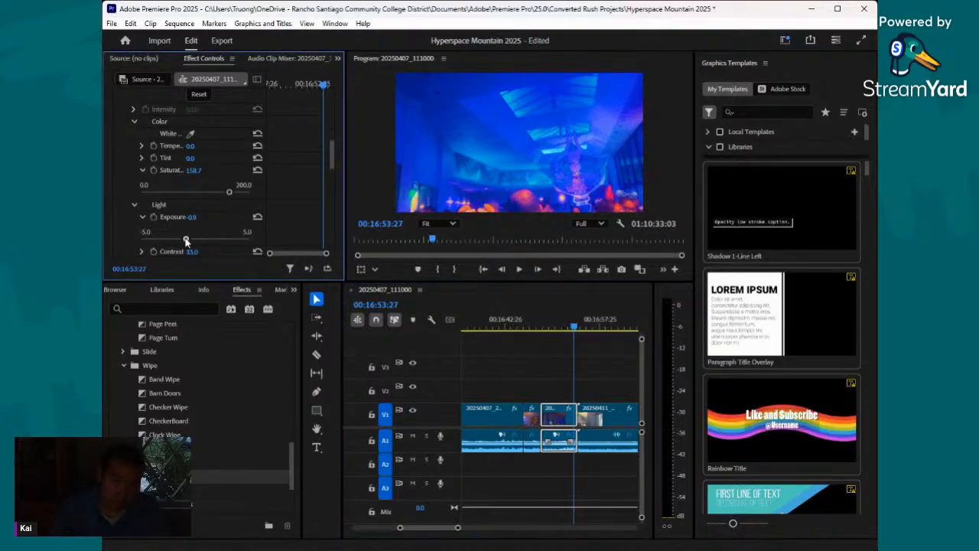
- Find the Dissolve transitions, apply Morph Cut at the cut before the 20250411 clip, near 00:16:55:02, and save the project
mouse_move(579, 327)
left_mouse_down()
mouse_move(544, 332)
mouse_move(582, 331)
left_mouse_up()
left_click(163, 290)
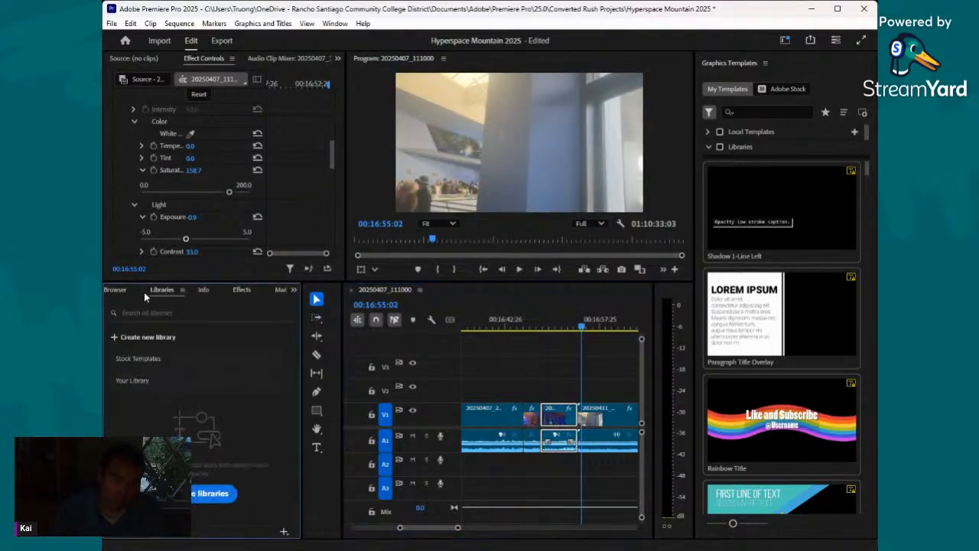
left_click(125, 290)
left_click(223, 289)
left_click(269, 290)
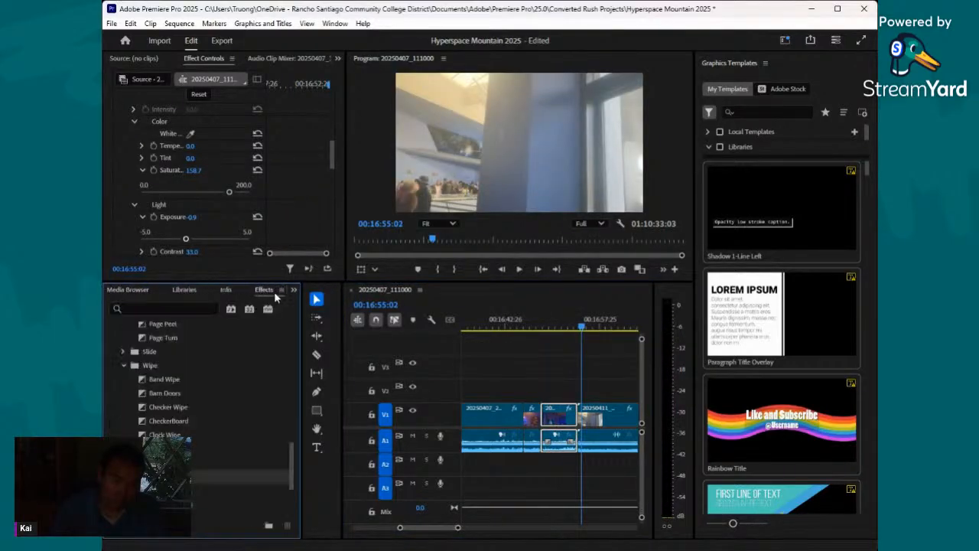
left_click(127, 367)
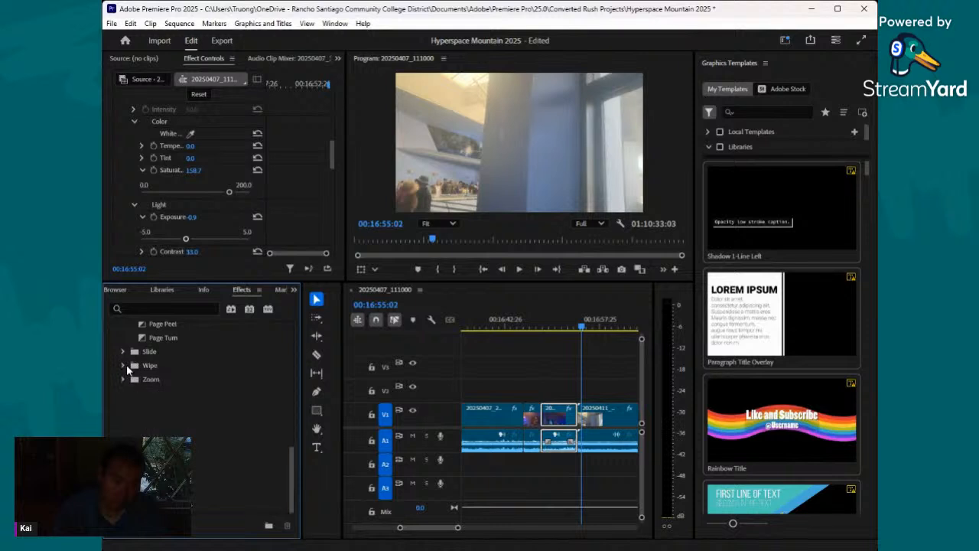
scroll(127, 358, "up", 5)
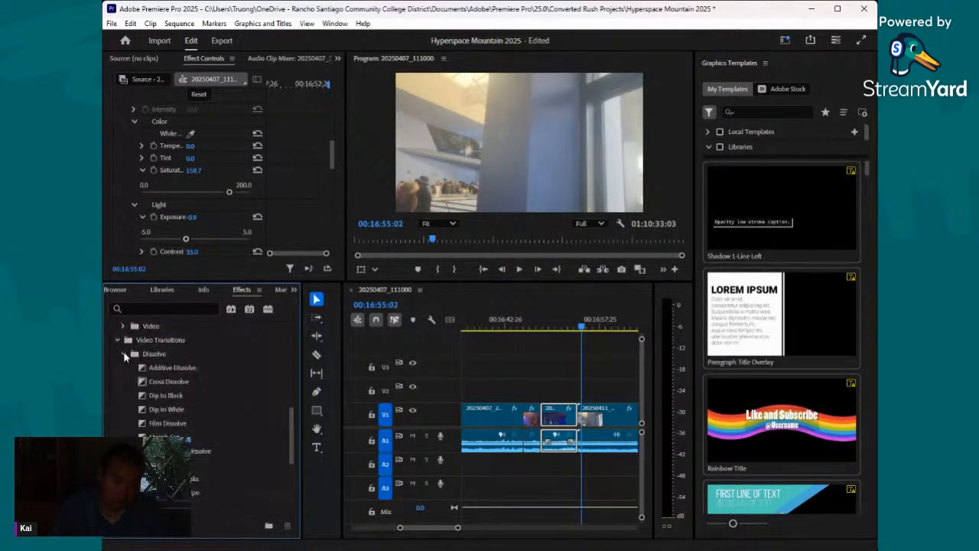
left_click_drag(173, 436, 580, 418)
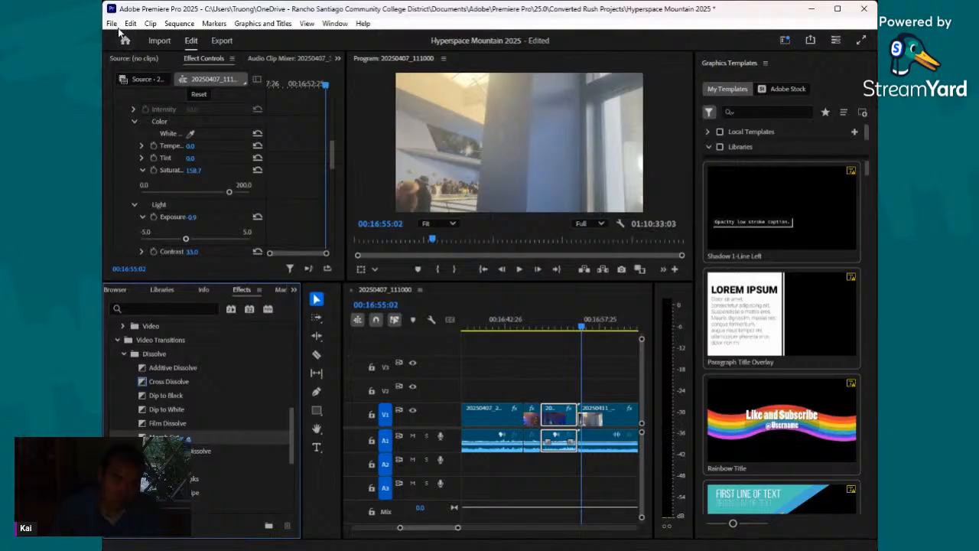
key("ctrl+s")
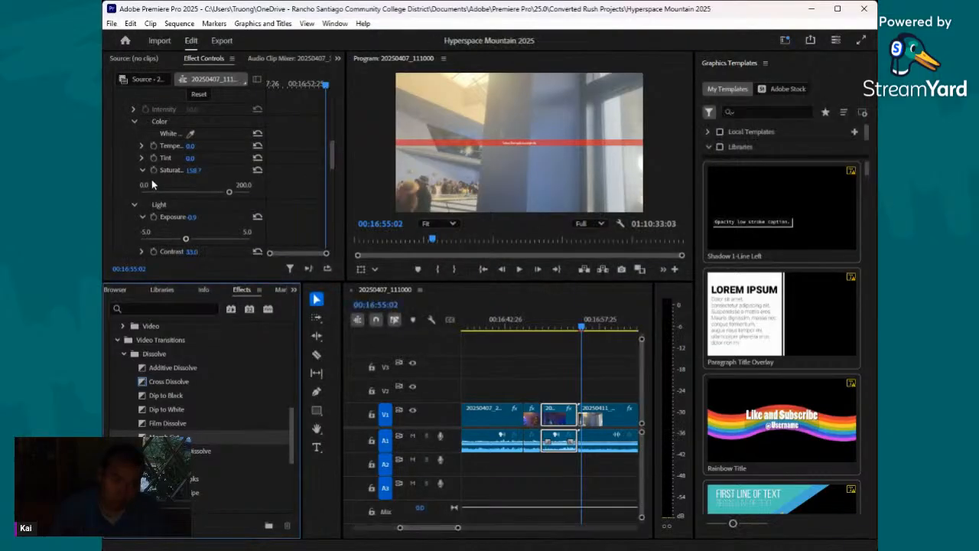
- Select the 20250411_111813.mp4 clip and set its Creative adjustments to saturation 180, vibrance 60, sharpen 59 and faded film 17, judged at 00:16:56:28
left_click(594, 330)
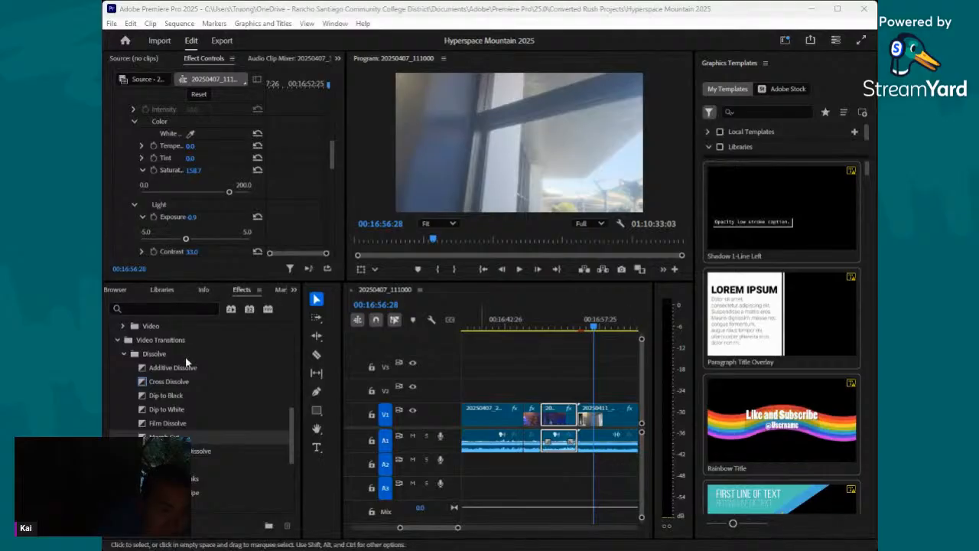
left_click(622, 420)
scroll(187, 183, "down", 10)
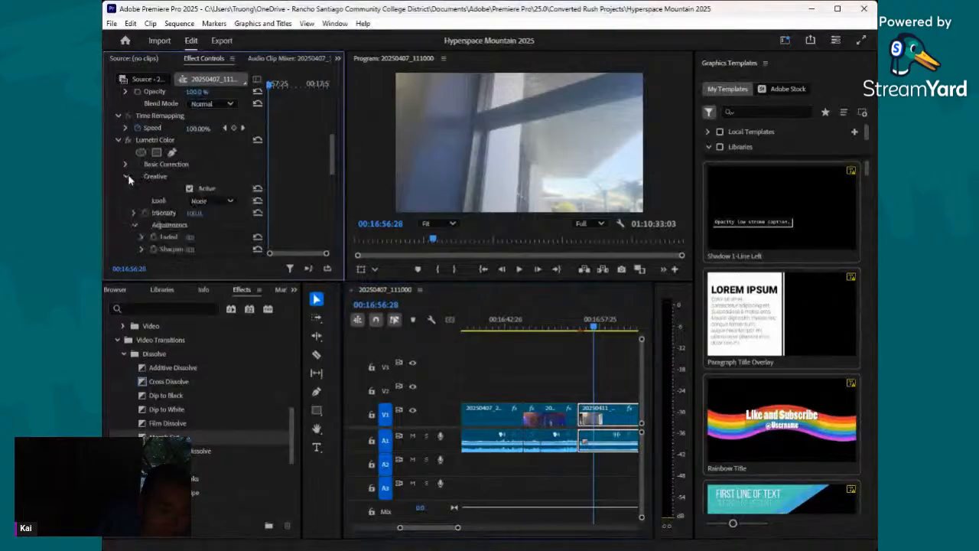
left_click_drag(198, 216, 234, 203)
left_click_drag(190, 191, 235, 191)
left_click(197, 180)
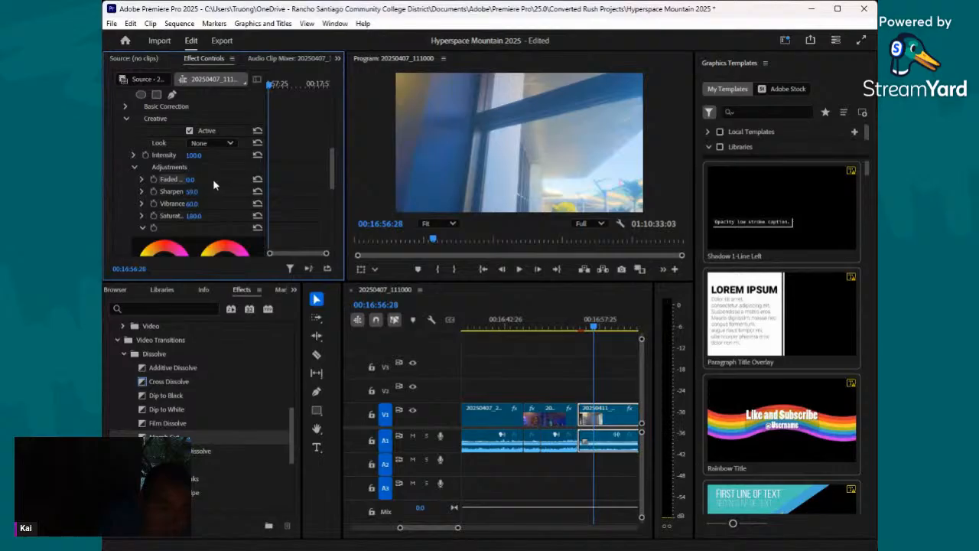
left_click_drag(194, 180, 203, 177)
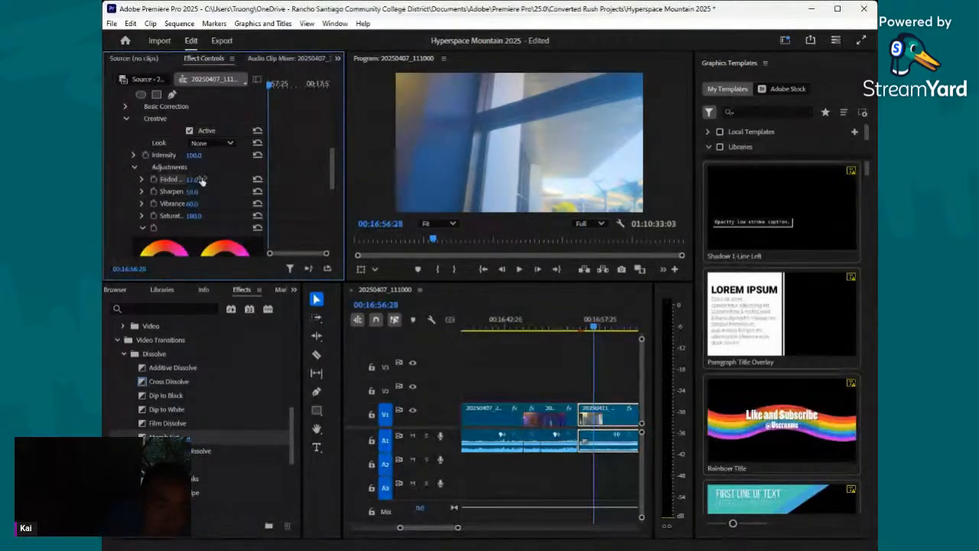
- Switch from the Creative adjustments to Basic Correction on the same clip and set the color saturation to 177
scroll(212, 167, "up", 2)
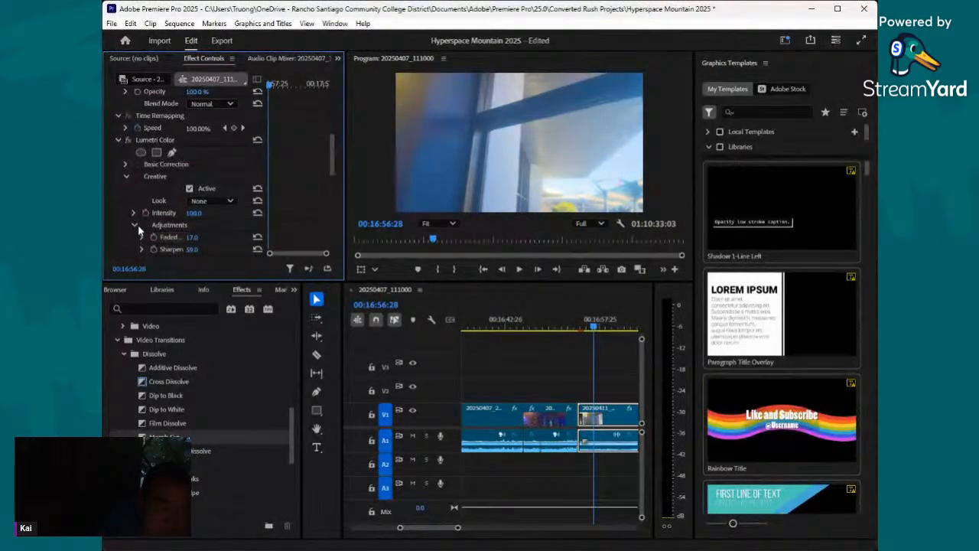
left_click(134, 225)
left_click(127, 164)
scroll(182, 210, "down", 3)
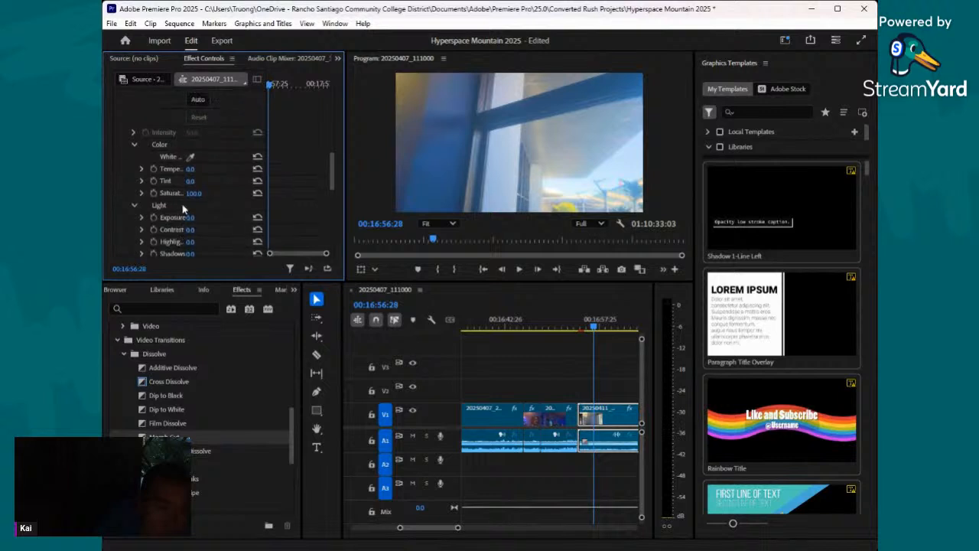
left_click_drag(195, 195, 186, 218)
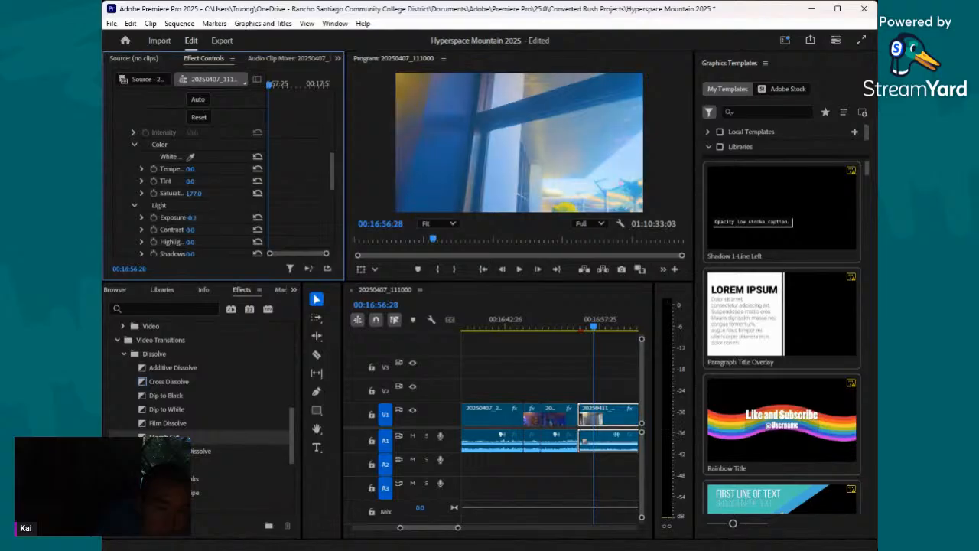
- Judging at frame 00:17:02:07, set the clip's Basic Correction exposure to 0.2, contrast to -16, highlights to 18 and shadows to 26
left_click_drag(592, 329, 630, 353)
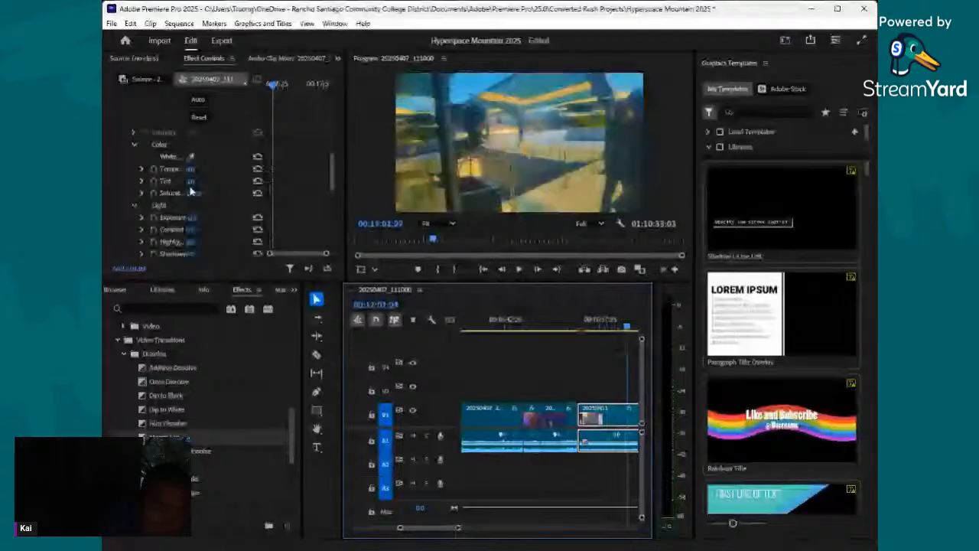
mouse_move(191, 218)
left_mouse_down()
mouse_move(197, 230)
mouse_move(210, 230)
mouse_move(195, 220)
mouse_move(208, 220)
left_mouse_up()
scroll(203, 219, "down", 1)
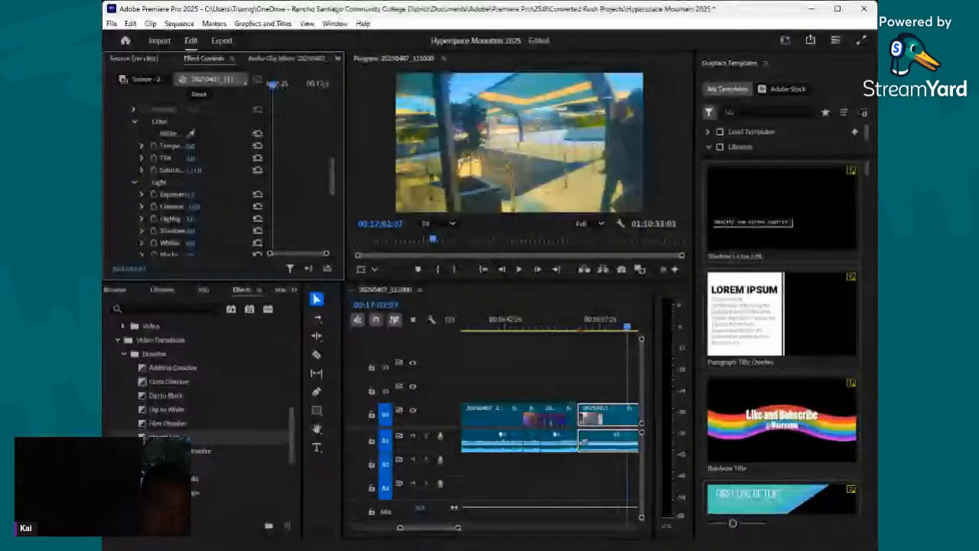
scroll(192, 219, "down", 1)
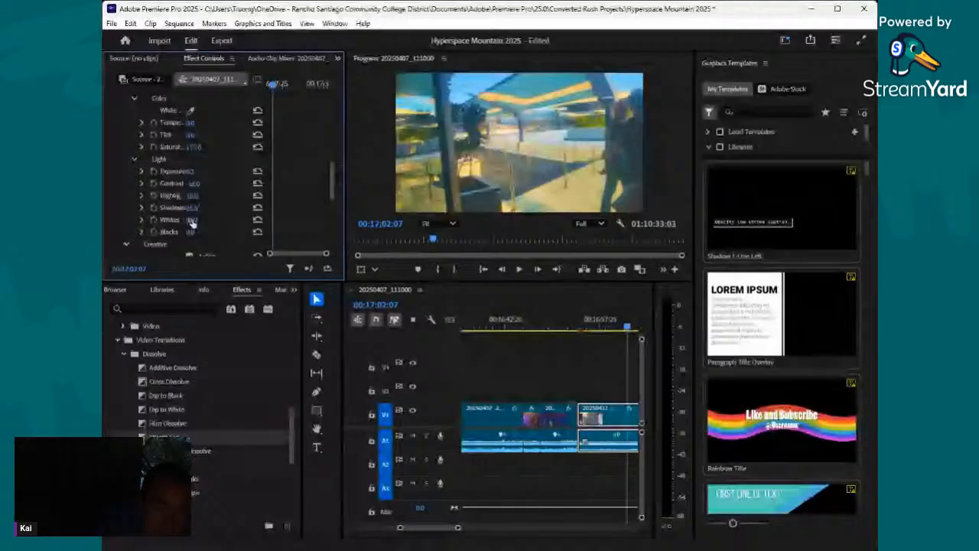
scroll(192, 221, "down", 4)
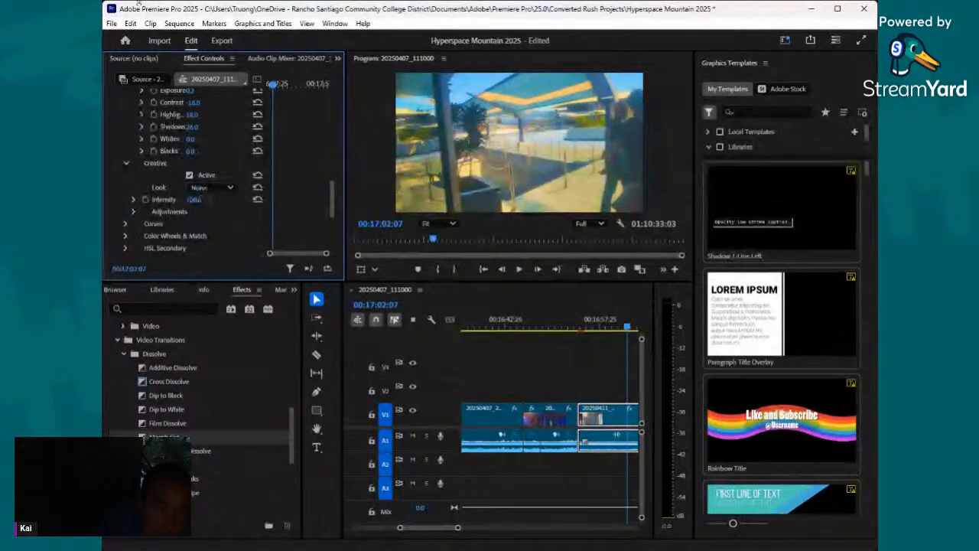
- Save the project with the new color corrections
left_click(112, 24)
left_click(147, 177)
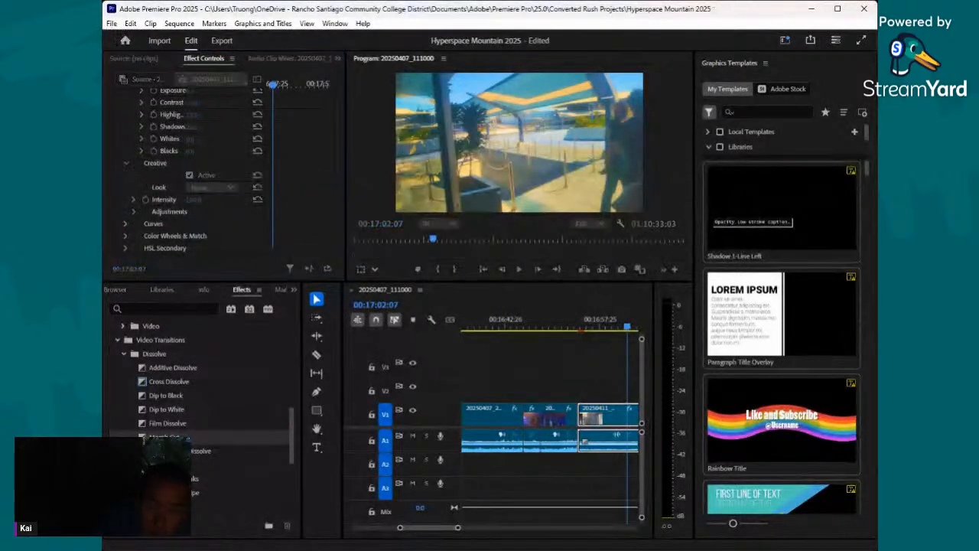
key("alt+Tab")
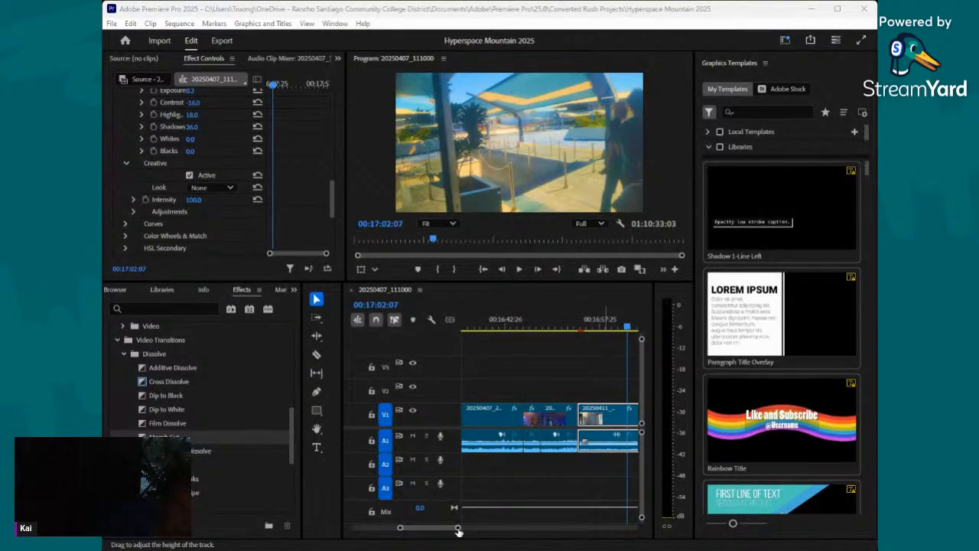
- Review the 20250411_111813.mp4 clip through to 00:18:08:09 and apply an Iris transition at the cut between it and the following clip
left_click_drag(456, 527, 484, 528)
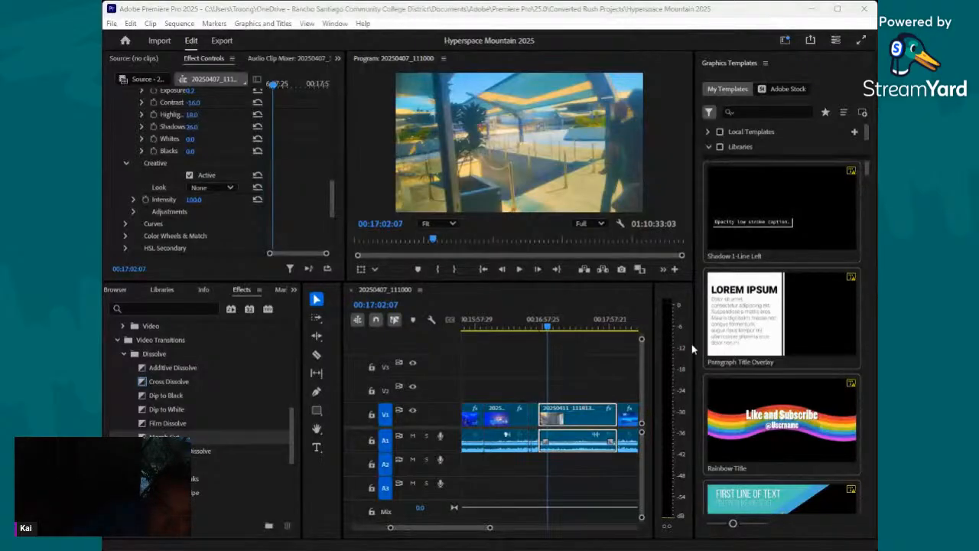
left_click_drag(490, 527, 466, 527)
left_click_drag(549, 328, 631, 351)
left_click_drag(467, 529, 484, 528)
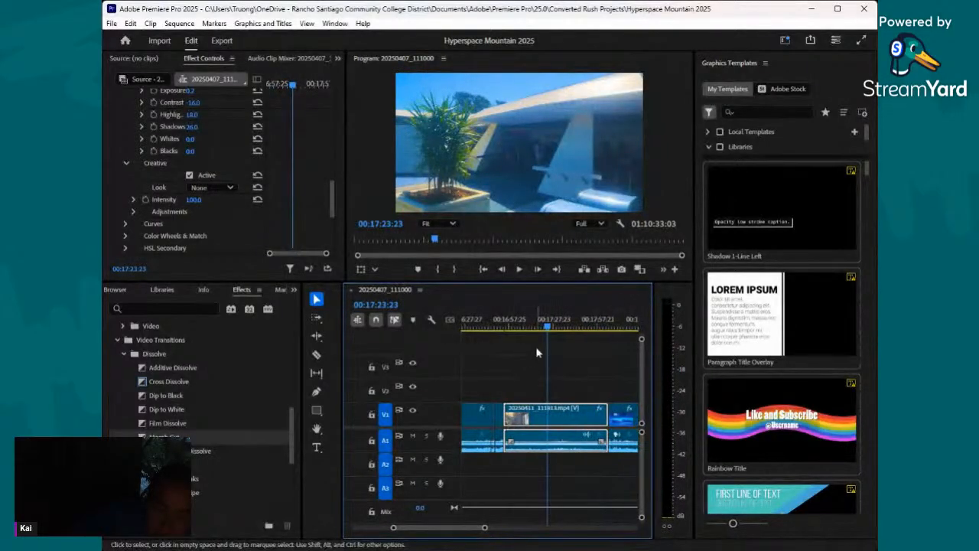
left_click_drag(546, 326, 613, 344)
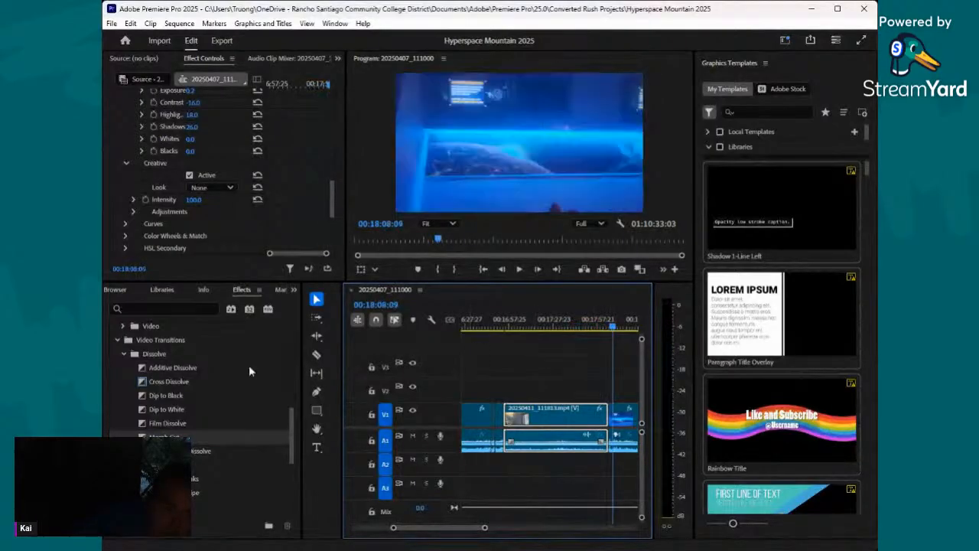
scroll(248, 365, "down", 3)
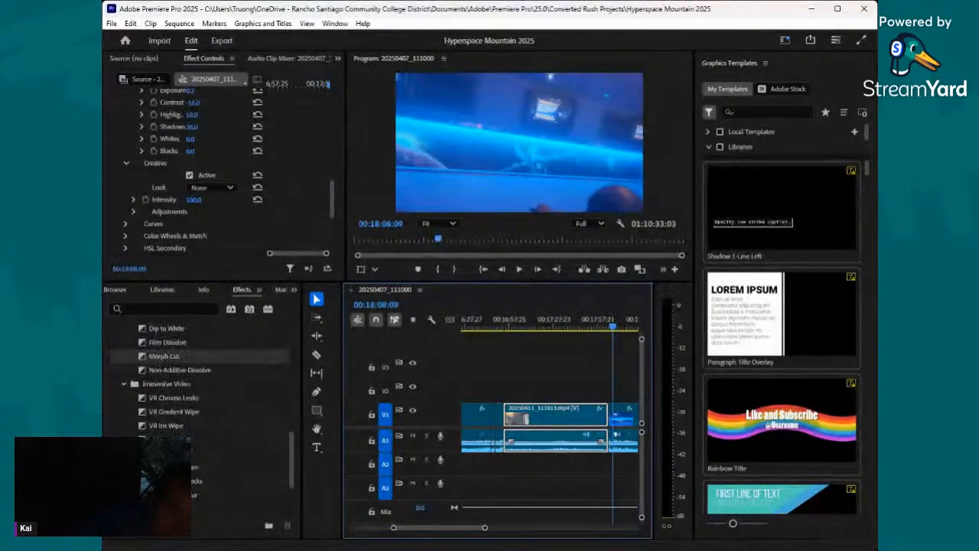
scroll(198, 356, "down", 3)
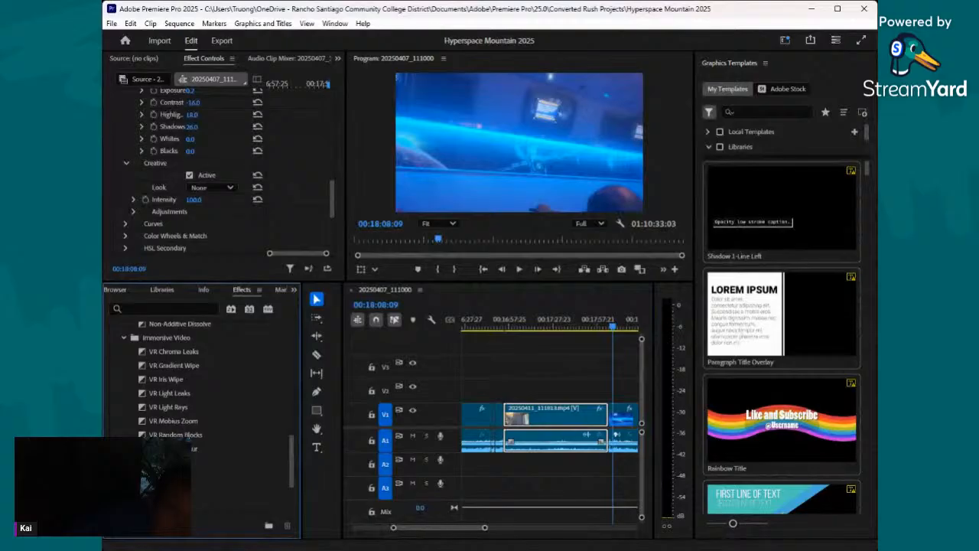
scroll(192, 449, "down", 3)
left_click_drag(192, 451, 607, 430)
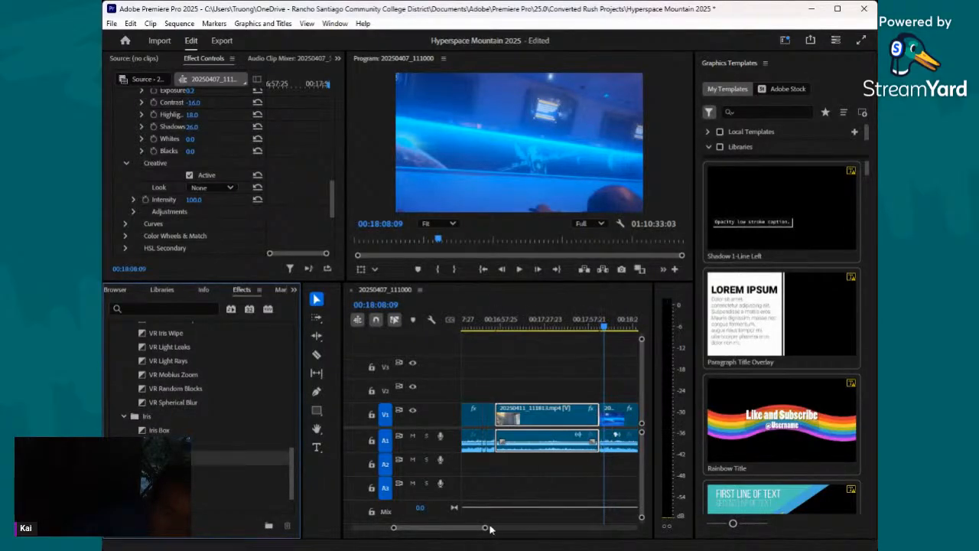
- Select the 20250407_220558.mp4 clip and set its Creative adjustments to vibrance 46 and saturation 180, increasing sharpen as well
scroll(490, 528, "down", 5)
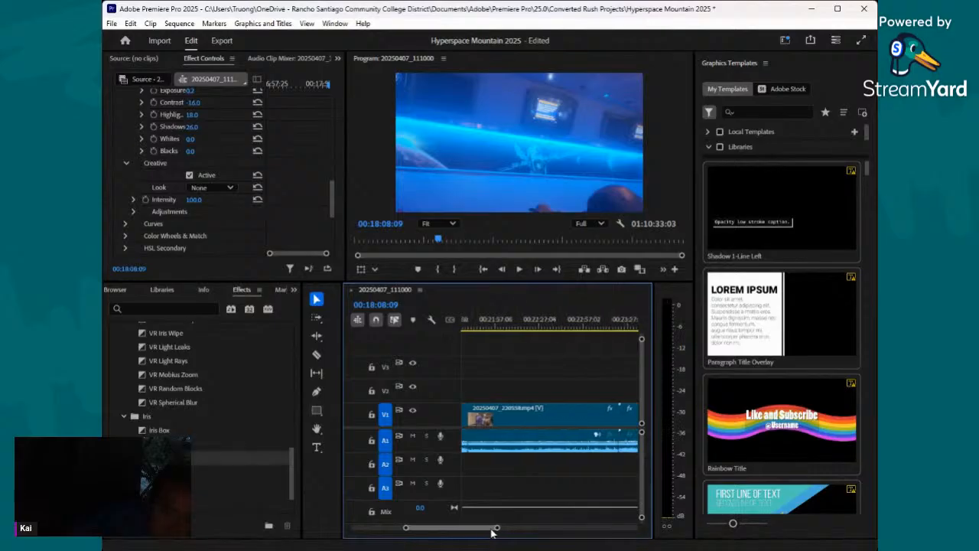
scroll(486, 532, "up", 3)
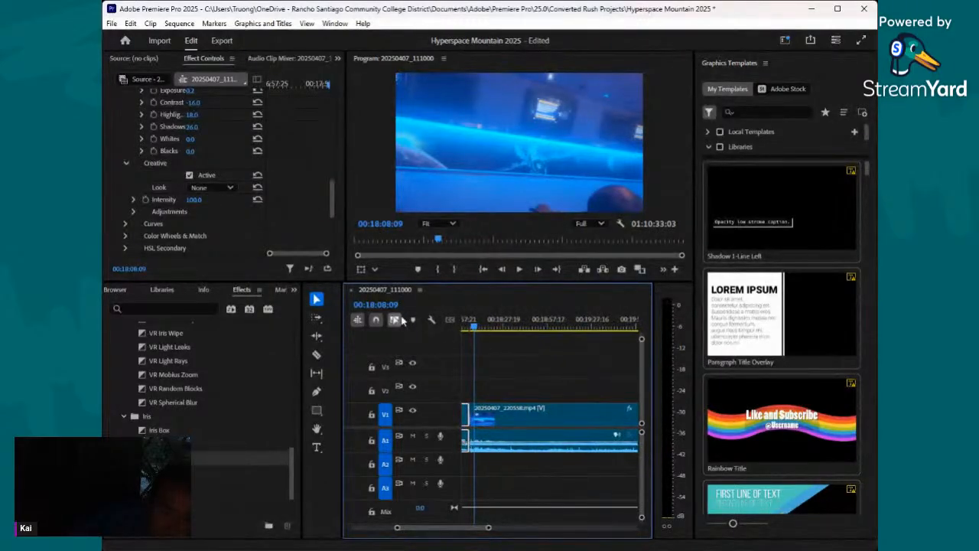
left_click(563, 414)
scroll(150, 170, "down", 6)
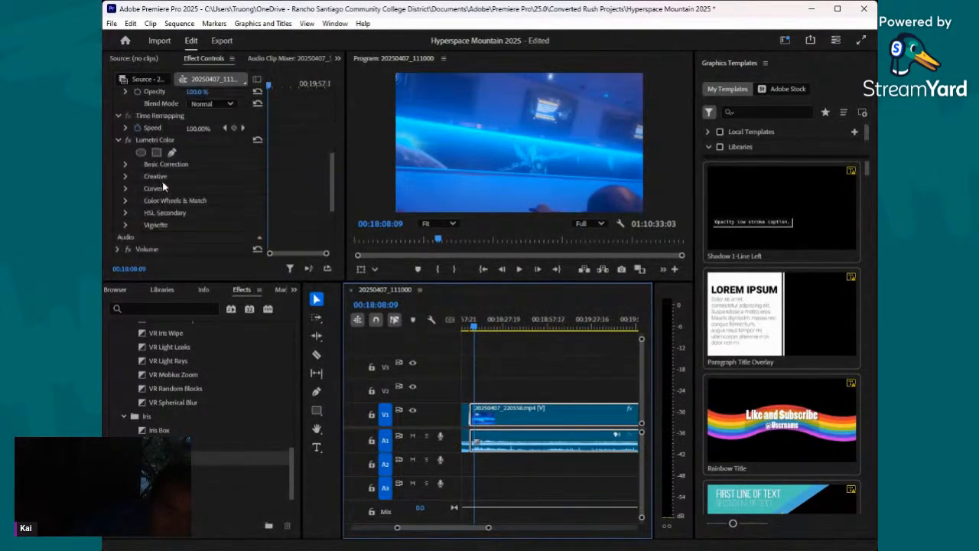
left_click(125, 141)
scroll(204, 174, "down", 2)
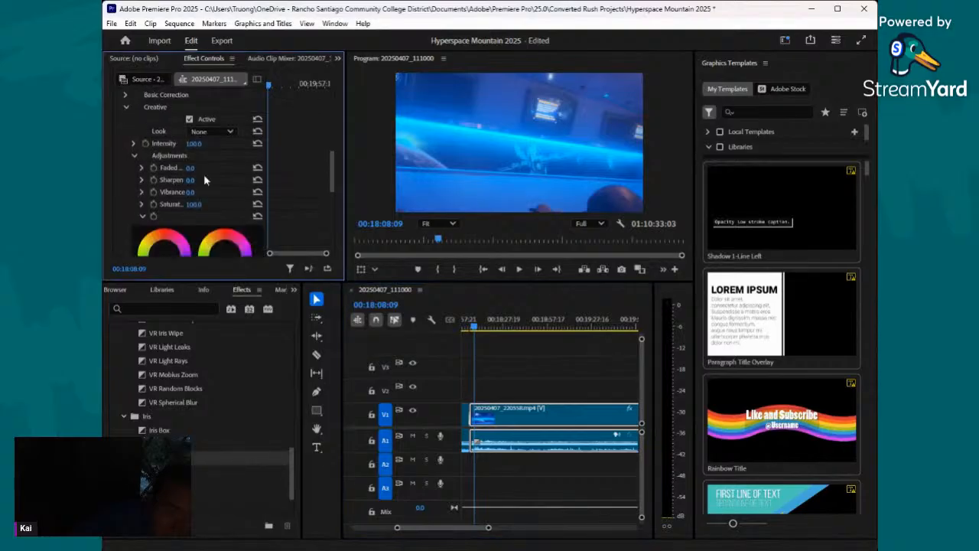
left_click_drag(195, 193, 225, 181)
left_click_drag(190, 169, 192, 169)
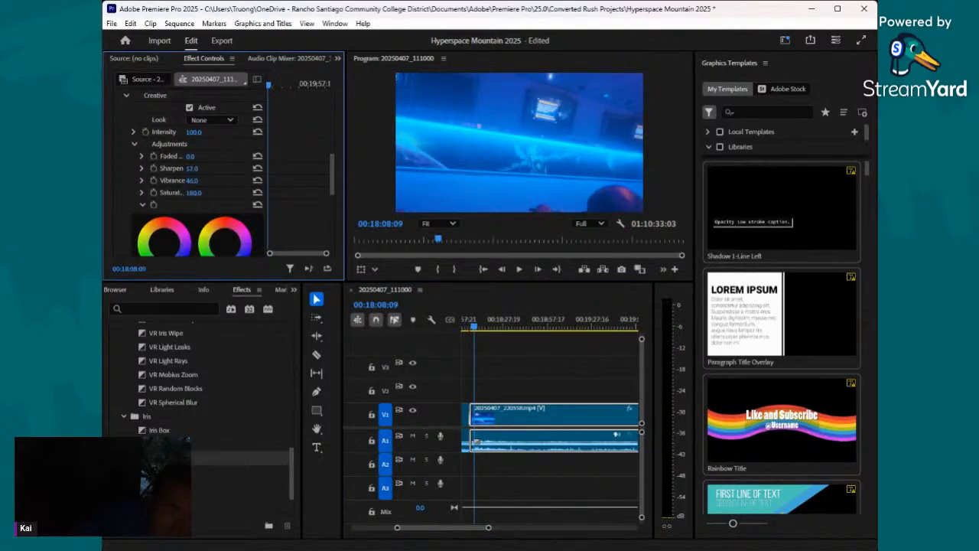
- On the same clip, set Basic Correction contrast to -11 and expand the exposure slider, leaving exposure at 0
scroll(135, 214, "up", 2)
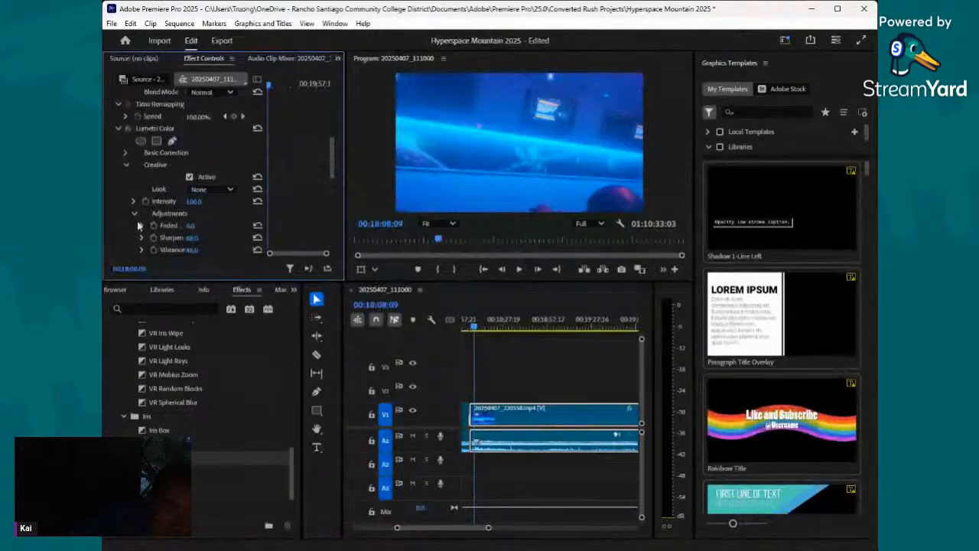
left_click(135, 213)
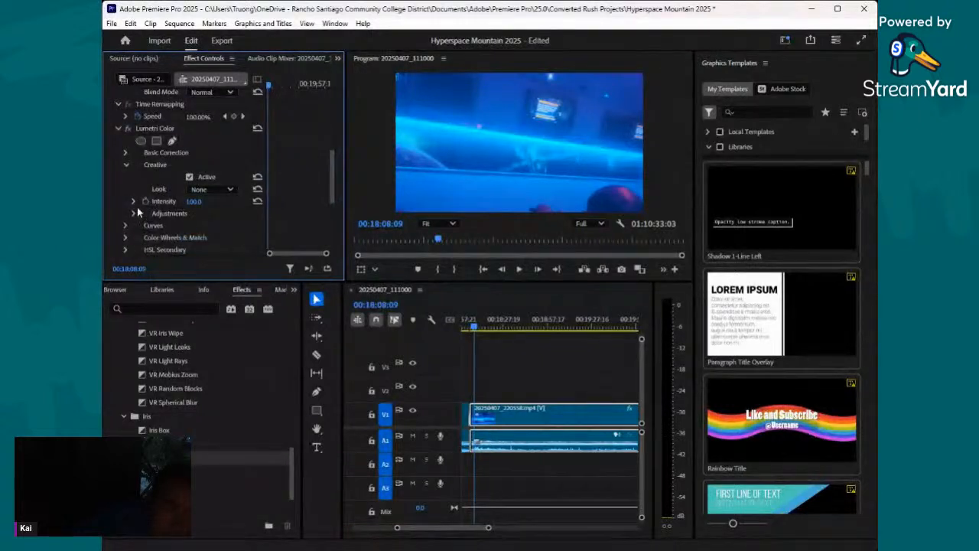
left_click(127, 165)
left_click(126, 153)
scroll(172, 203, "down", 3)
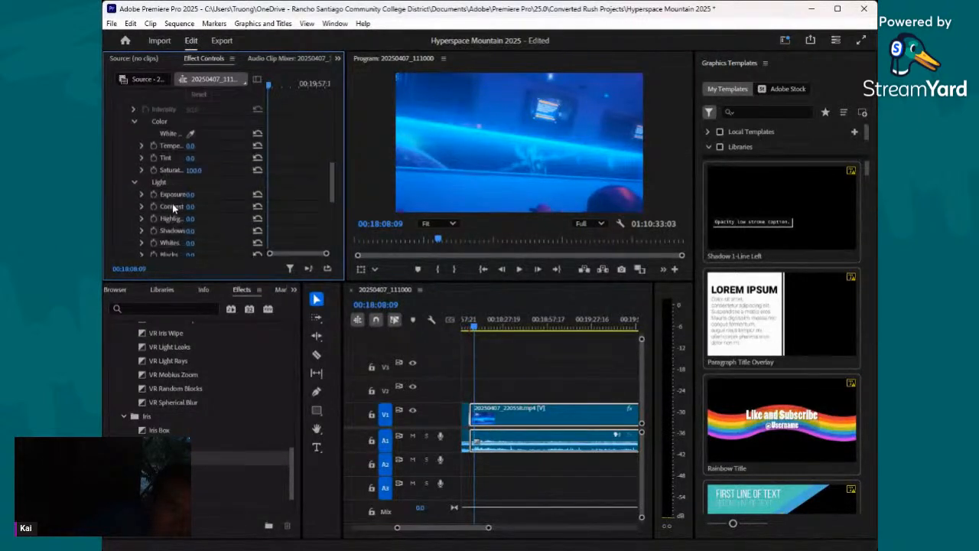
mouse_move(192, 196)
left_mouse_down()
mouse_move(208, 196)
mouse_move(198, 196)
left_mouse_up()
left_click_drag(190, 206, 176, 207)
left_click(143, 194)
- Judging at frame 00:18:19:20, set the clip's Basic Correction highlights to 34 and shadows to 60
left_click_drag(474, 328, 491, 345)
scroll(216, 164, "down", 1)
left_click_drag(191, 230, 221, 218)
scroll(198, 217, "down", 3)
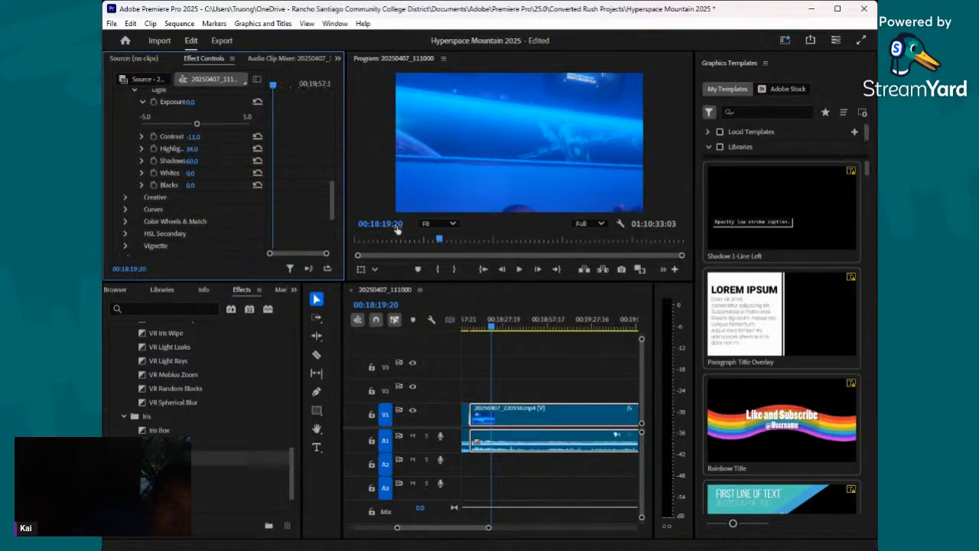
- Review the 20250407_220558.mp4 clip through to 00:20:46:24, apply a VR Mobius Zoom transition at its end cut and save the project
left_click_drag(499, 325, 618, 376)
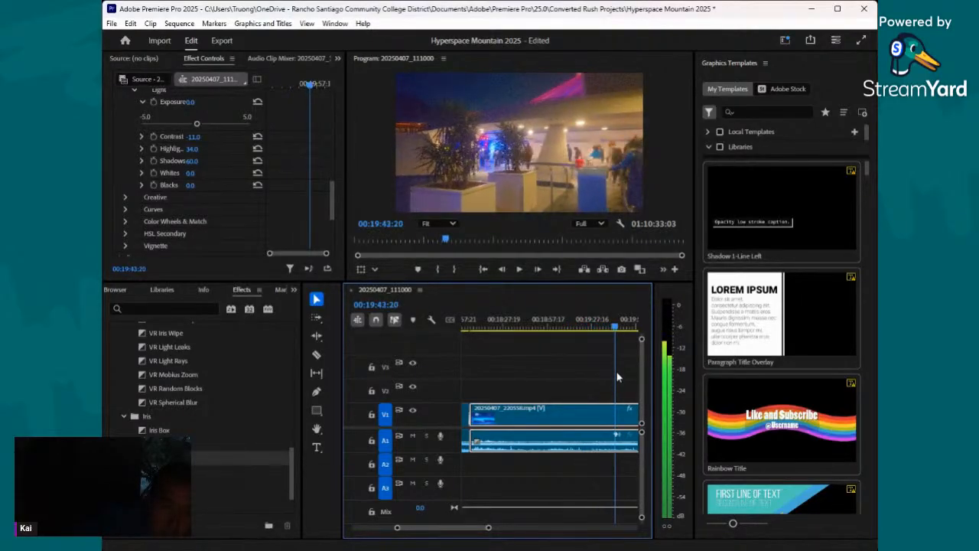
left_click_drag(489, 528, 506, 530)
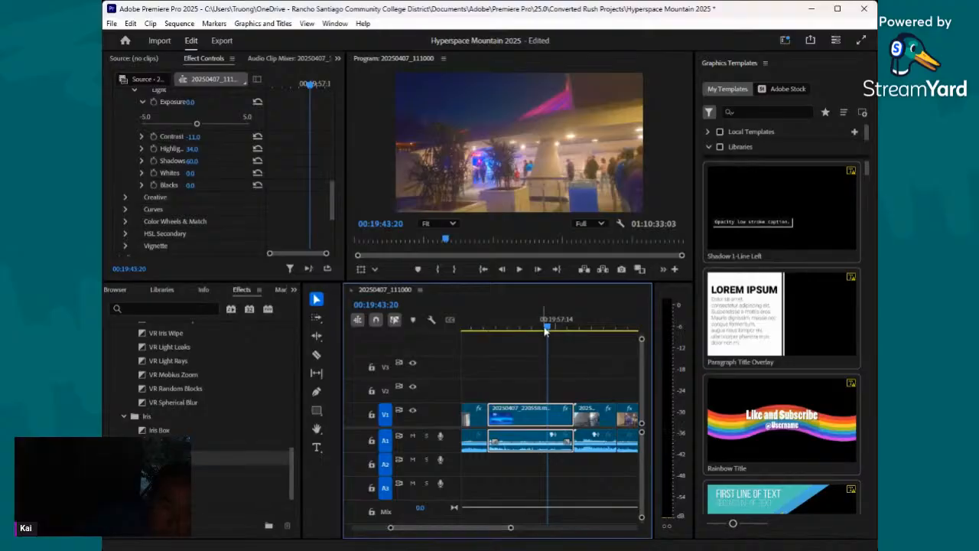
left_click_drag(548, 330, 585, 337)
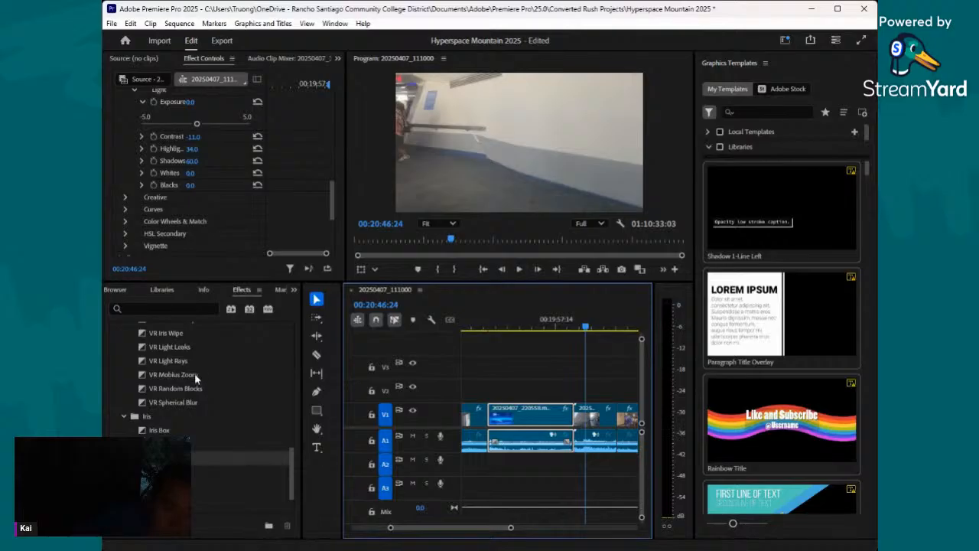
left_click_drag(194, 375, 523, 403)
left_click_drag(579, 422, 577, 418)
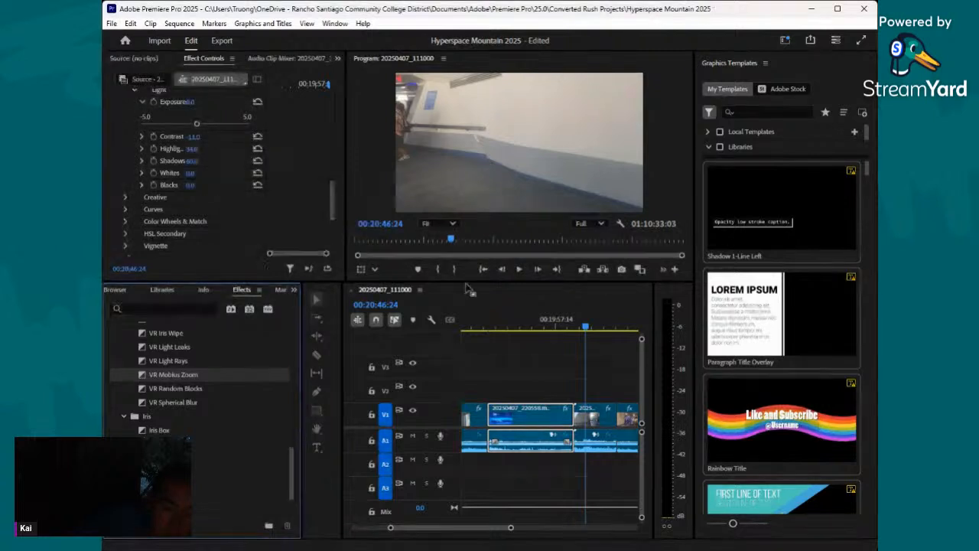
key("ctrl+s")
- Play the 20250411_112147.mp4 clip to frame 00:21:19:00 and set its Lumetri Basic Correction saturation to 189
left_click(520, 270)
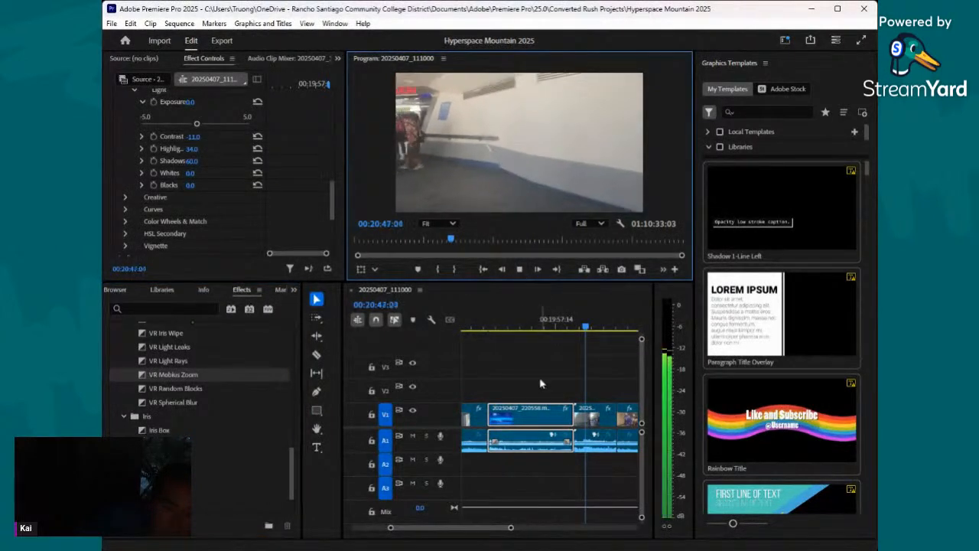
left_click_drag(510, 527, 493, 538)
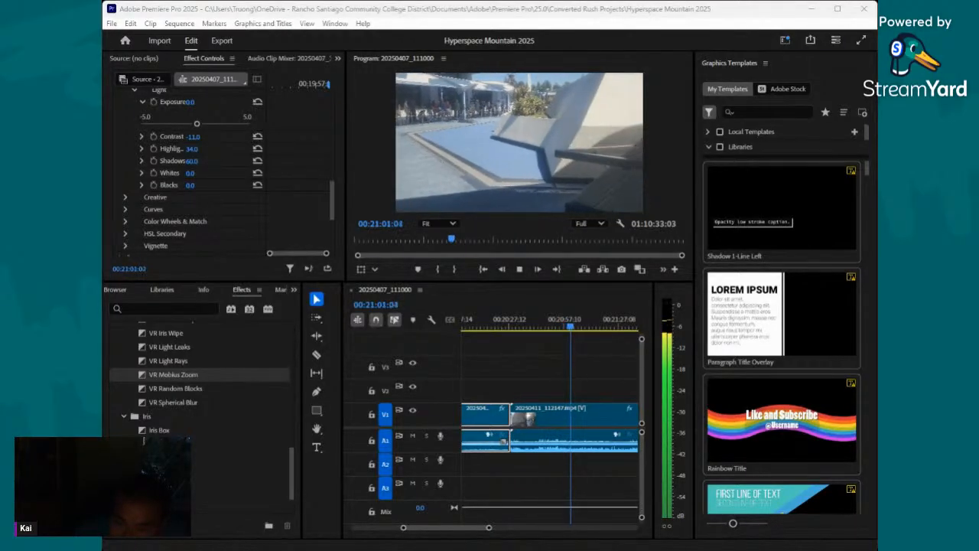
left_click(590, 421)
scroll(171, 178, "down", 5)
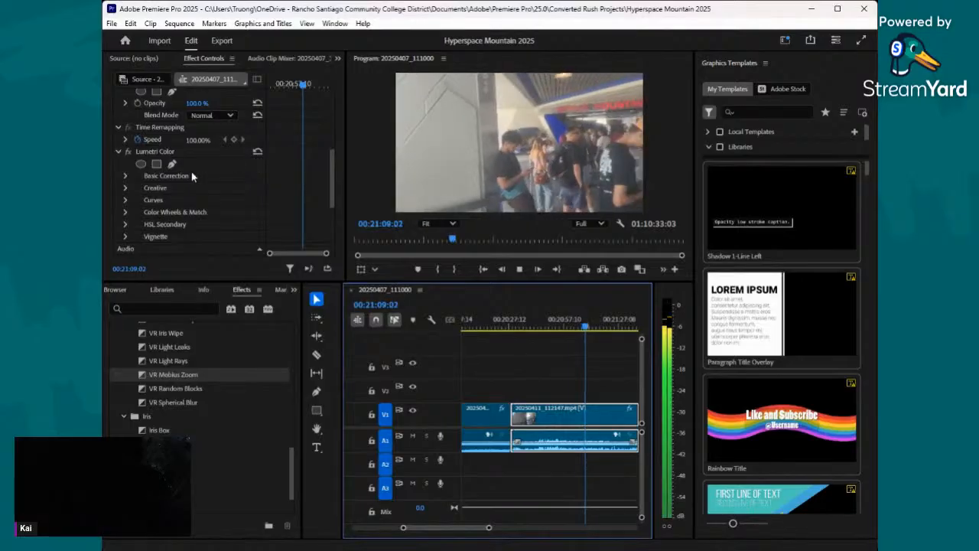
scroll(176, 190, "down", 1)
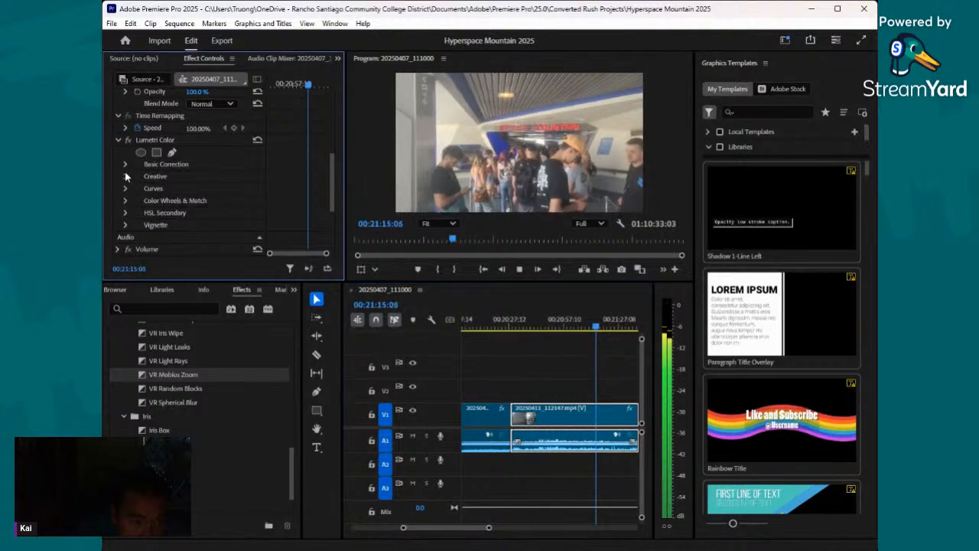
scroll(153, 186, "down", 1)
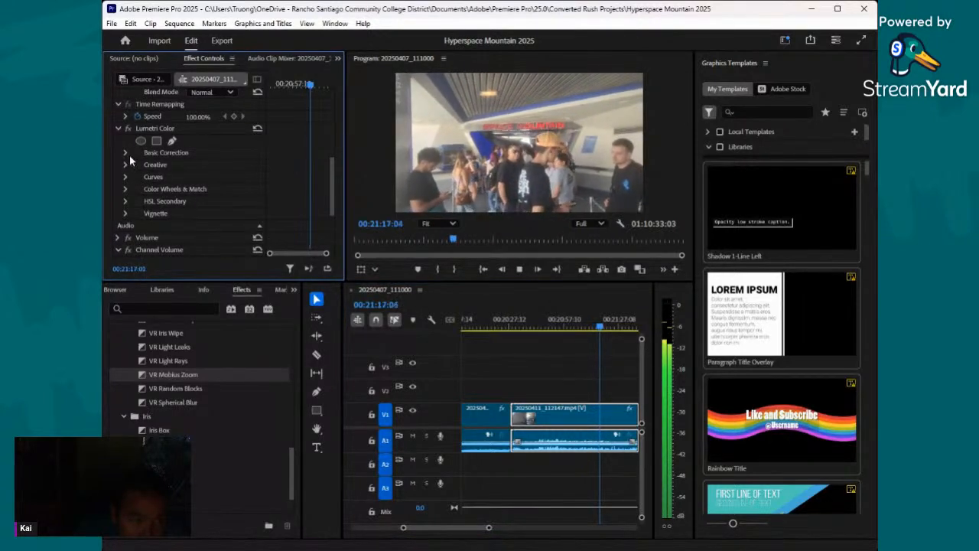
left_click(126, 153)
left_click(519, 270)
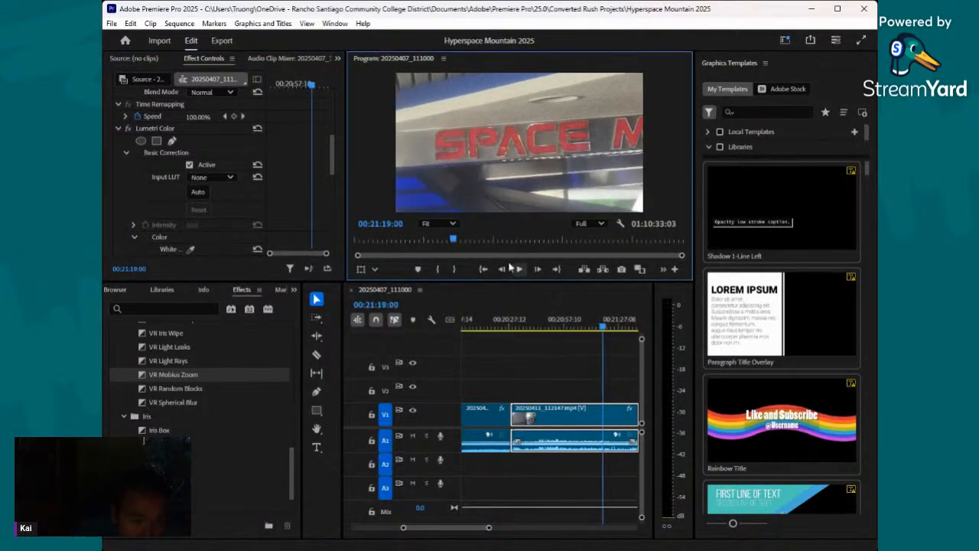
scroll(173, 189, "down", 3)
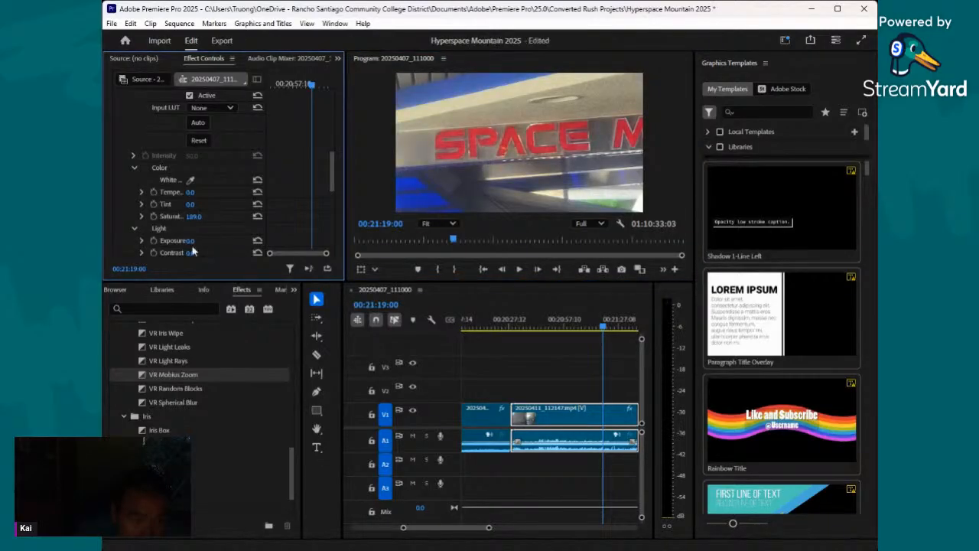
- Set the clip's Basic Correction light values to exposure 0.5, contrast -21, highlights 34 and shadows 16
left_click_drag(191, 241, 199, 241)
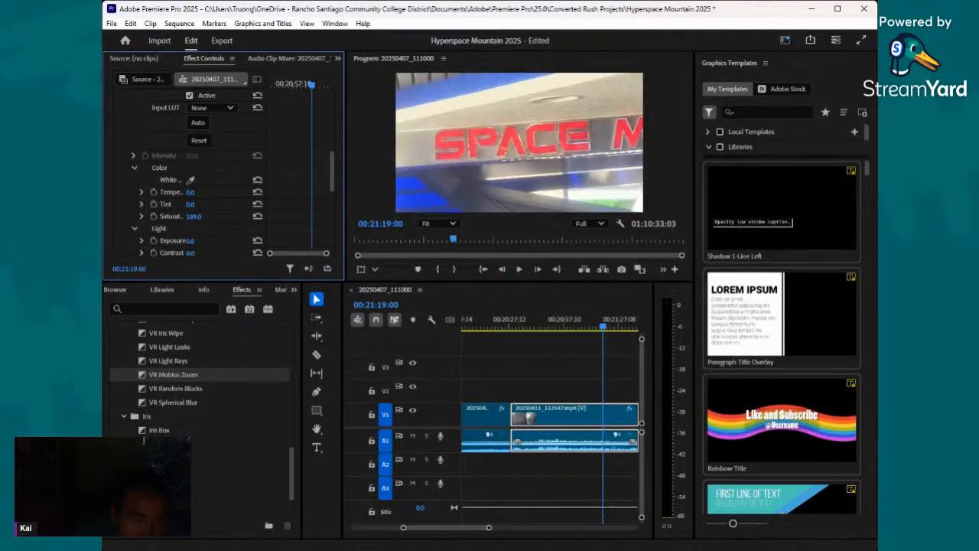
scroll(201, 241, "down", 1)
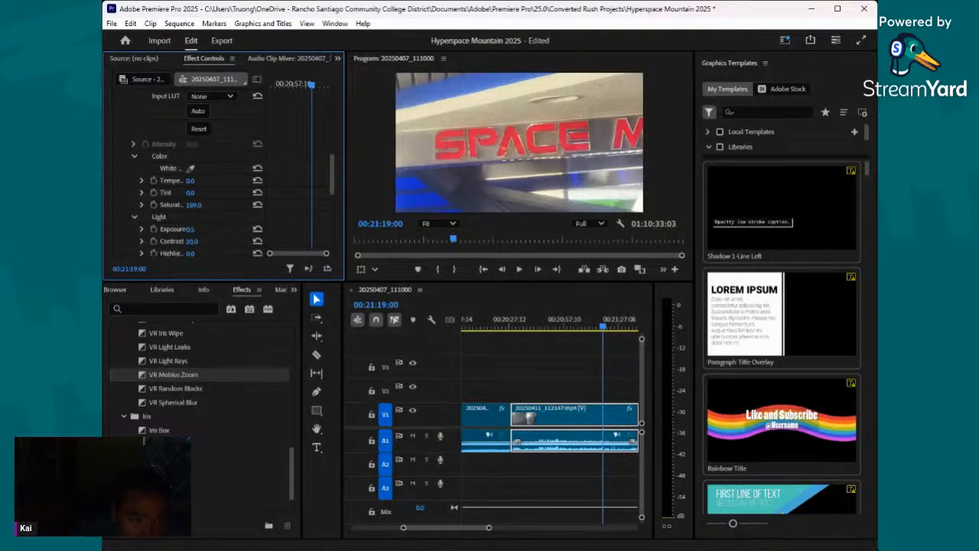
left_click_drag(201, 242, 182, 242)
scroll(239, 219, "down", 8)
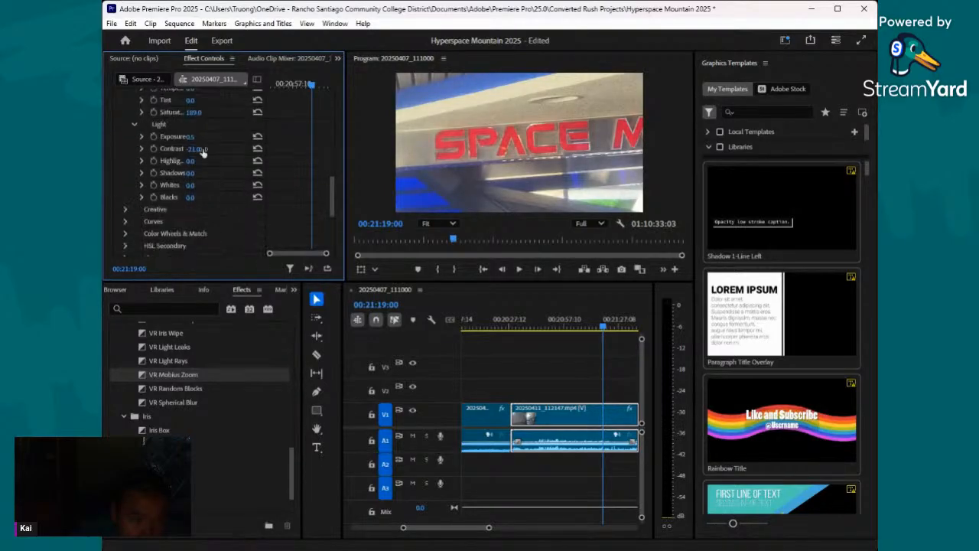
mouse_move(191, 163)
left_mouse_down()
mouse_move(226, 162)
mouse_move(202, 162)
mouse_move(197, 172)
left_mouse_up()
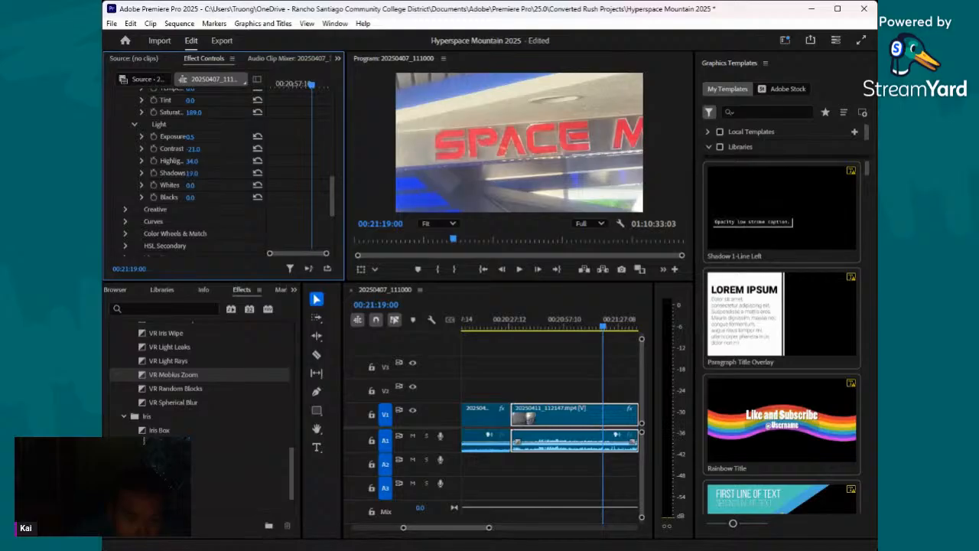
- Set the same clip's Creative adjustments to sharpen 43, vibrance 32 and saturation 228
scroll(206, 175, "down", 2)
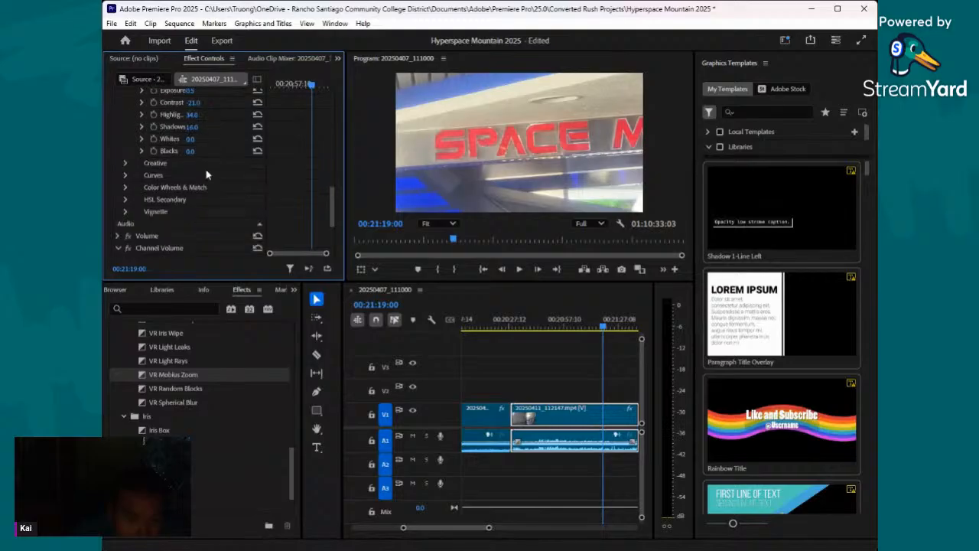
left_click(127, 162)
scroll(197, 223, "down", 1)
left_click_drag(195, 237, 270, 237)
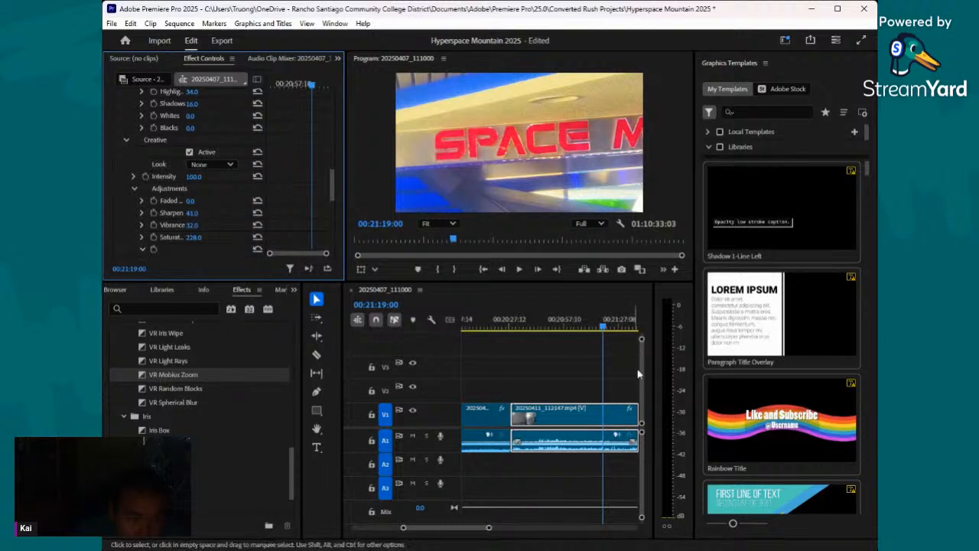
- Split the 20250411_112147.mp4 clip at 00:20:53:21 and 00:21:08:17, isolating the outdoor section
left_click_drag(605, 331, 557, 352)
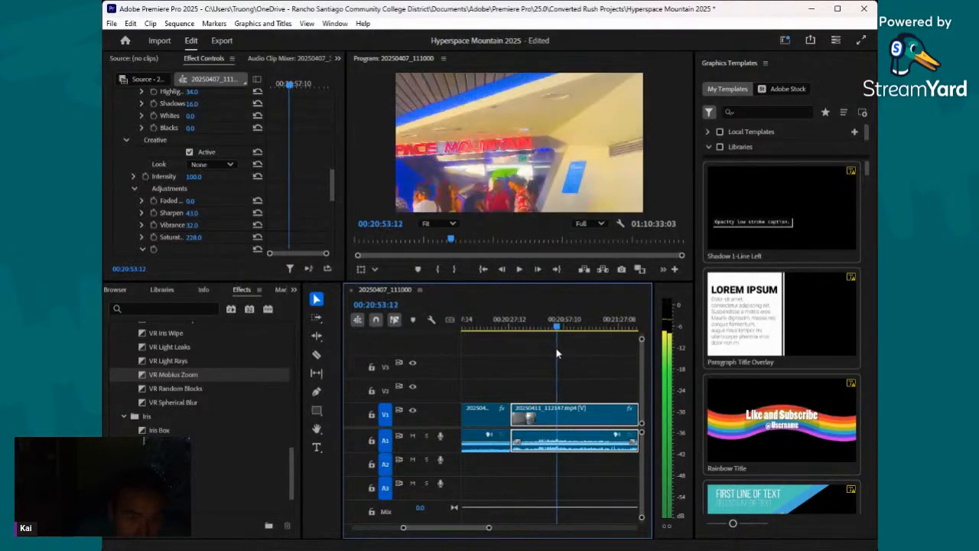
left_click(318, 355)
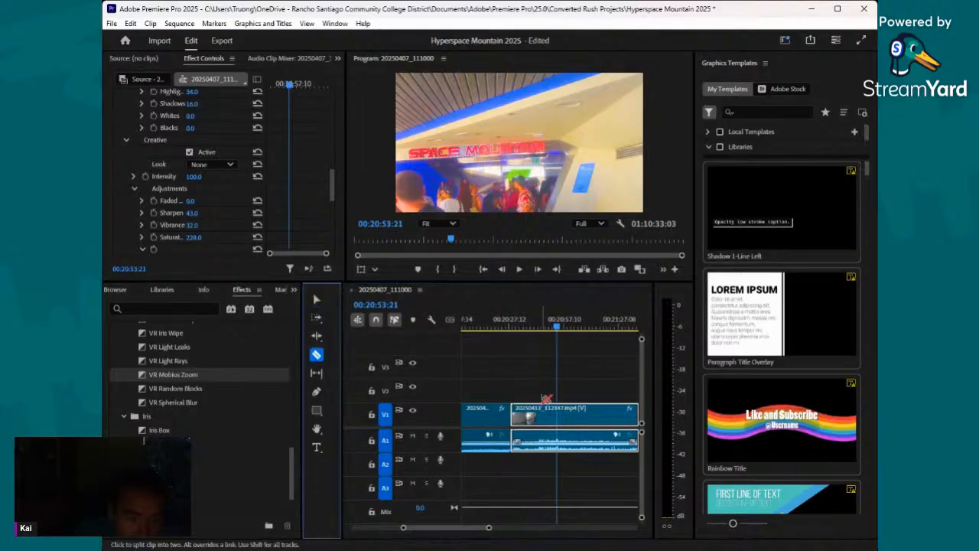
left_click(559, 409)
left_click(520, 269)
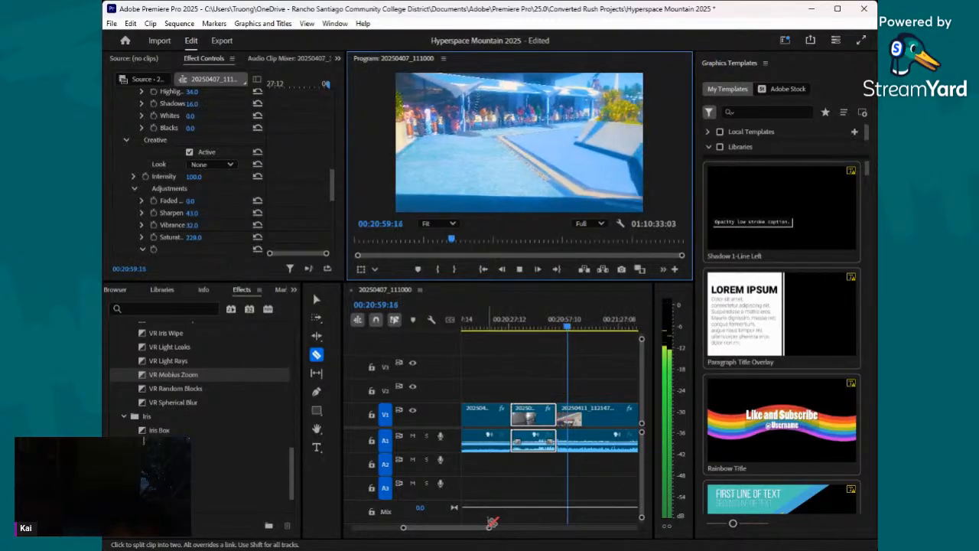
mouse_move(489, 528)
left_mouse_down()
mouse_move(476, 530)
mouse_move(488, 530)
left_mouse_up()
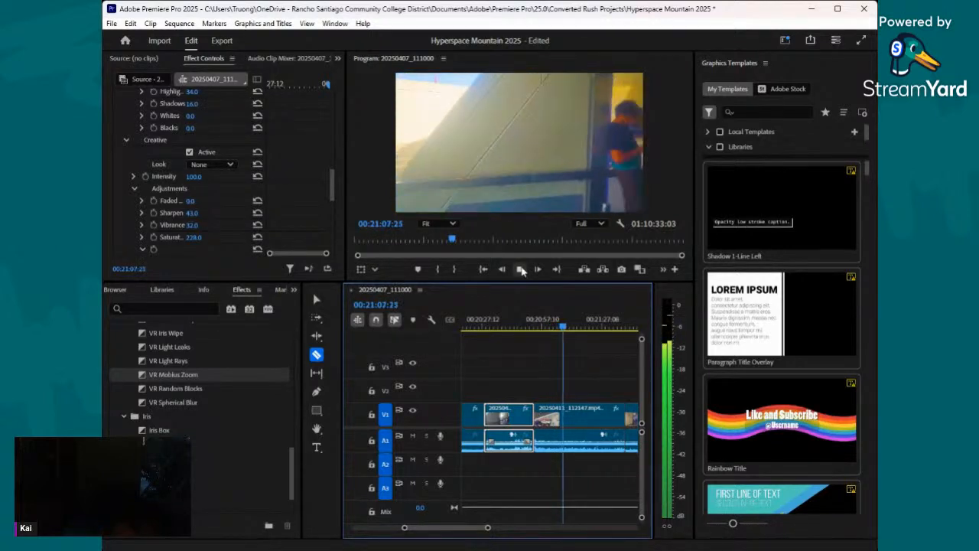
left_click(520, 270)
left_click(567, 419)
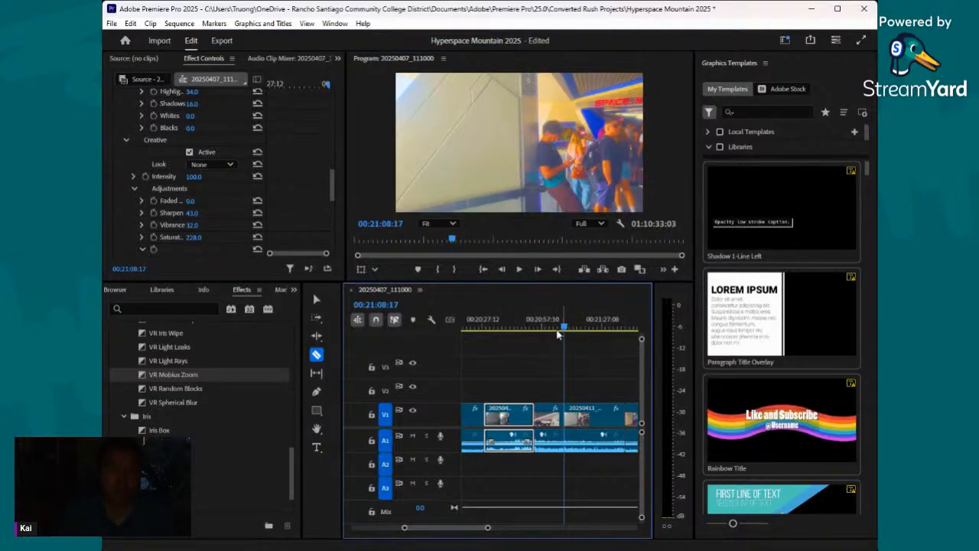
- Judging at frame 00:20:57:03, set the outdoor section's Basic Correction exposure to -0.3 and shadows to -8
left_click_drag(565, 328, 542, 329)
left_click(316, 299)
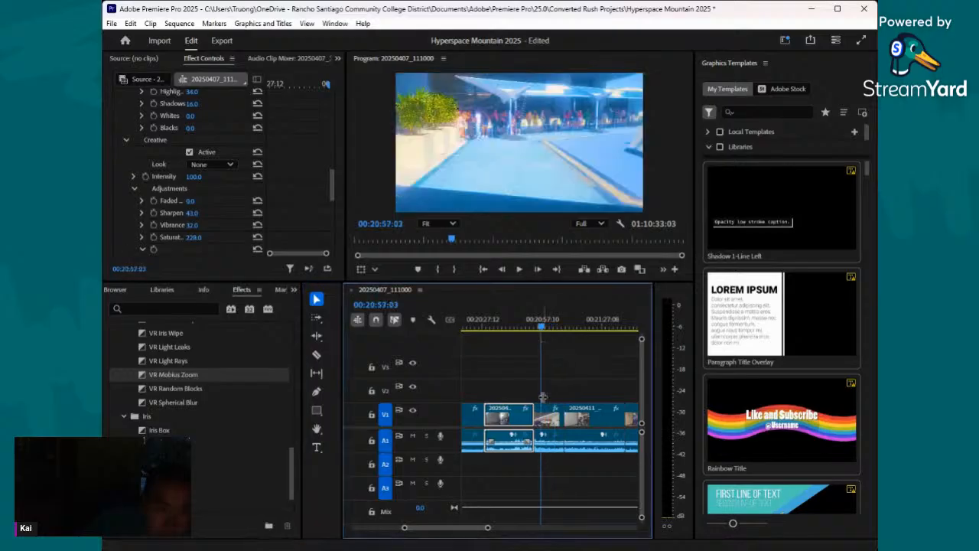
left_click(552, 420)
scroll(172, 165, "down", 5)
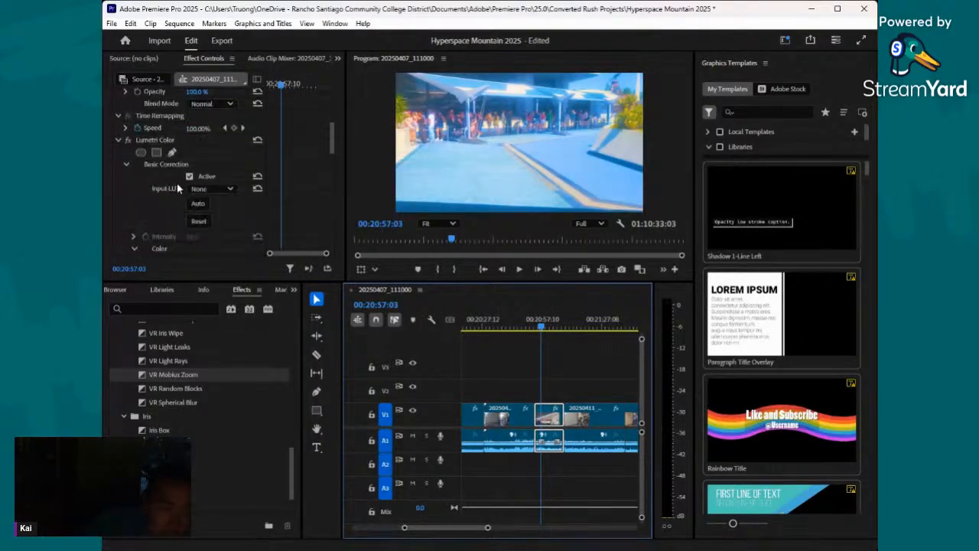
scroll(199, 196, "down", 1)
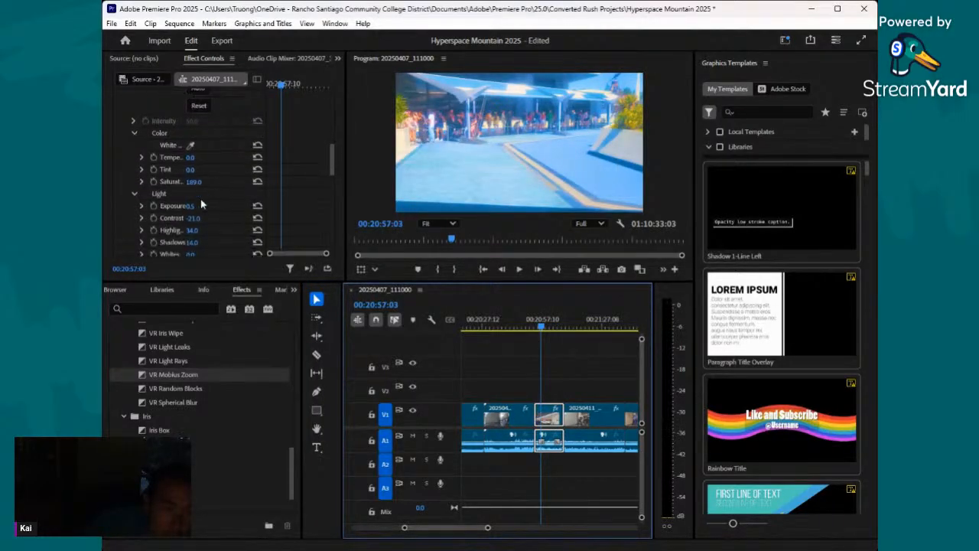
left_click_drag(191, 206, 177, 206)
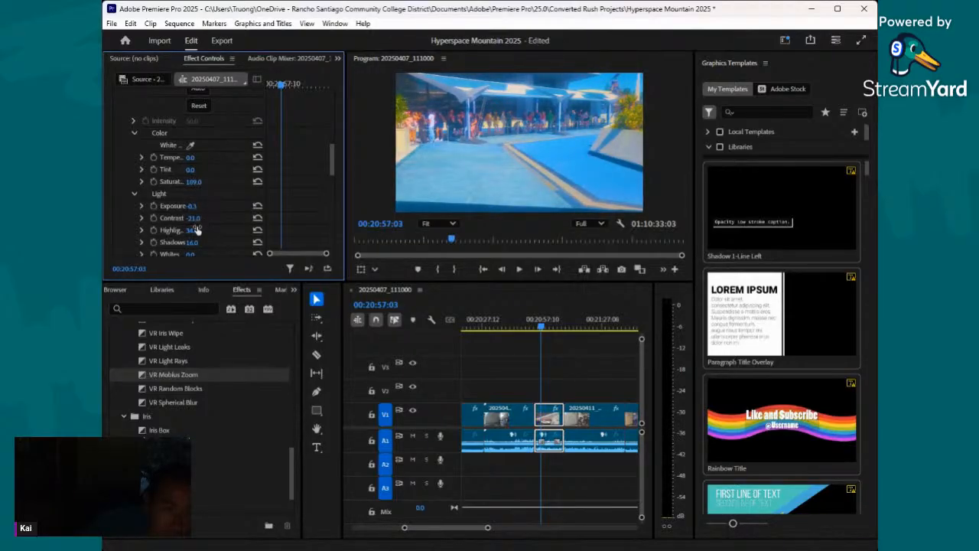
scroll(198, 213, "down", 2)
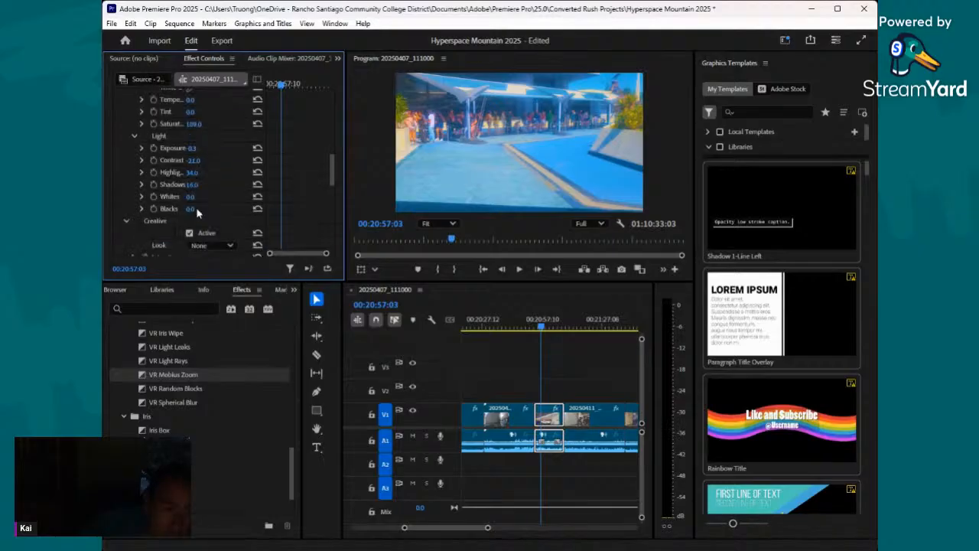
left_click_drag(193, 185, 186, 186)
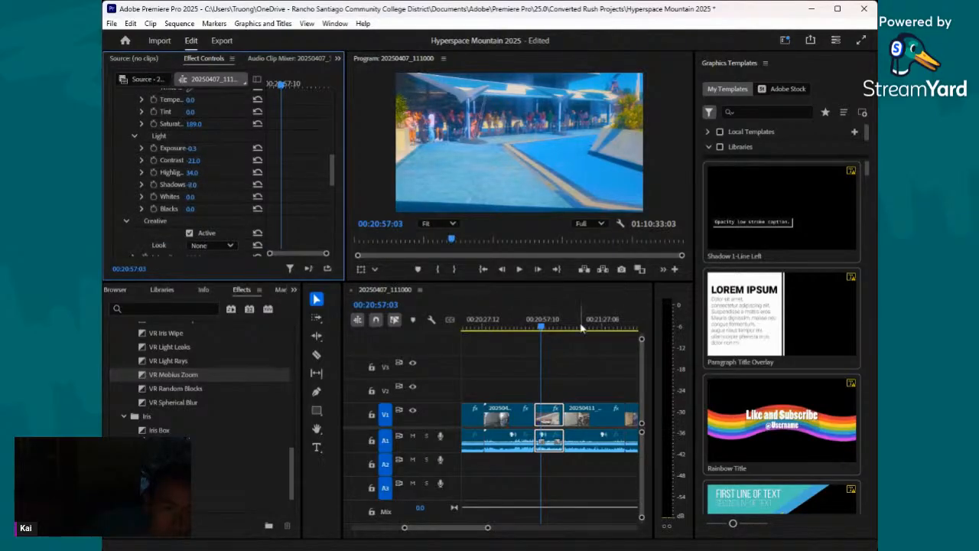
- Split the section after the outdoor one at 00:21:18:25 and return to frame 00:21:13:27 inside it
left_click_drag(544, 327, 583, 347)
left_click(316, 354)
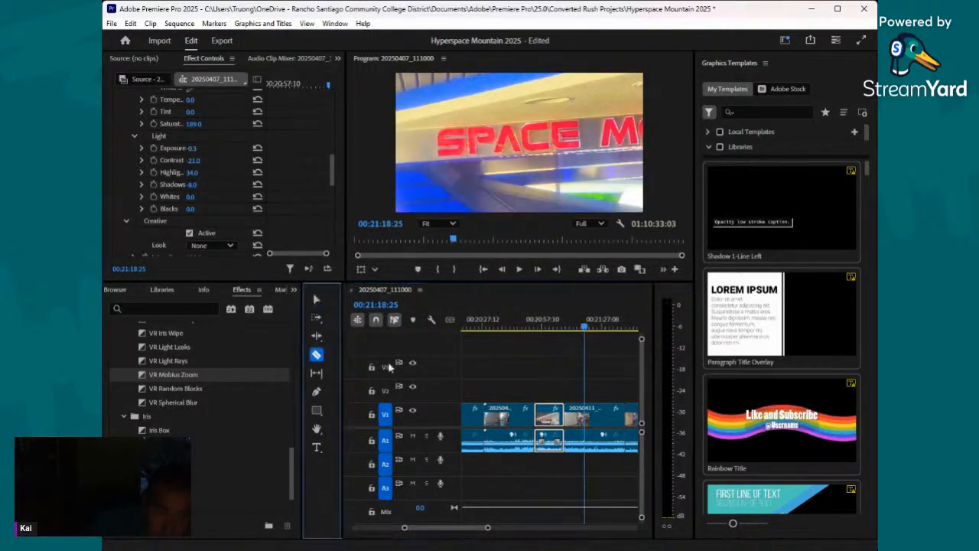
left_click_drag(589, 324, 574, 326)
key("v")
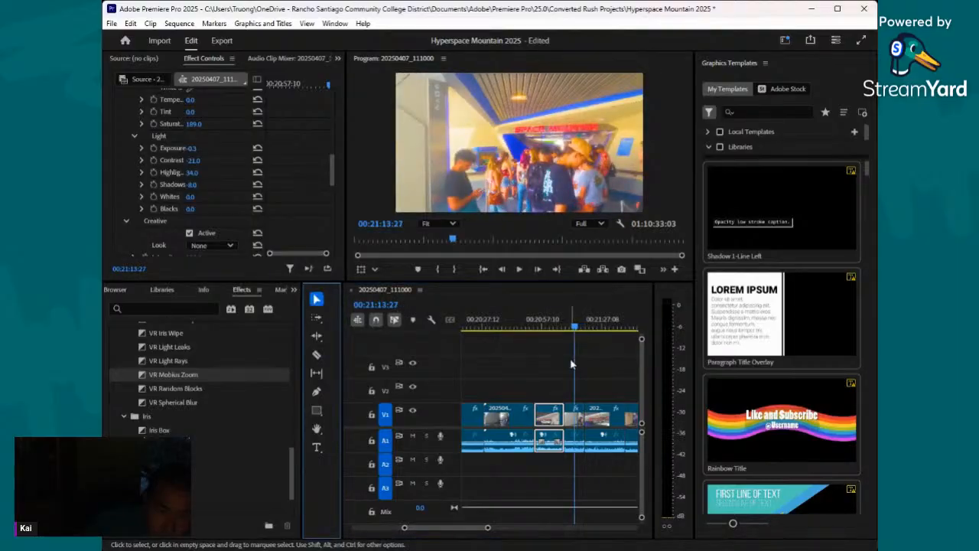
- Set the exposure of the section between 00:21:08:17 and 00:21:18:25 to 0.1 and save the project
left_click(575, 415)
scroll(219, 213, "up", 4)
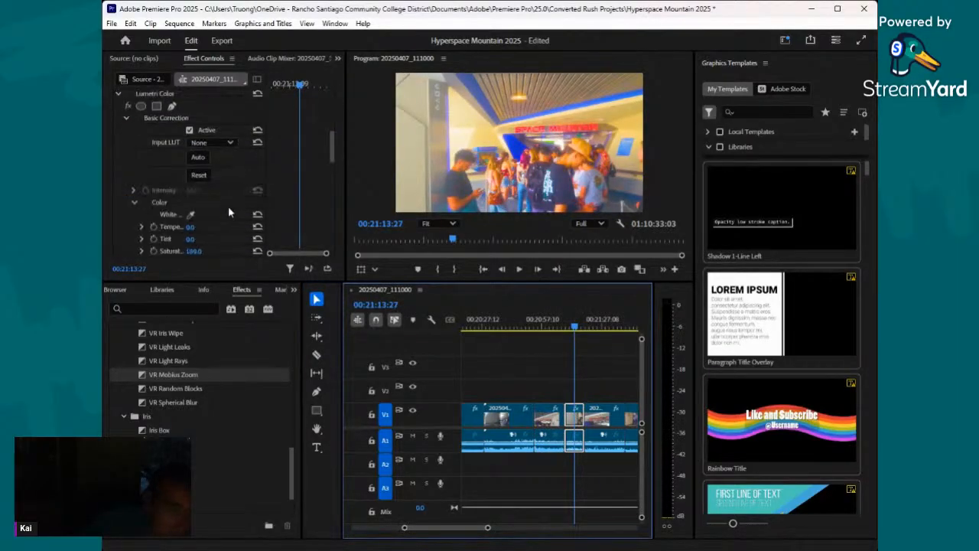
scroll(221, 207, "down", 4)
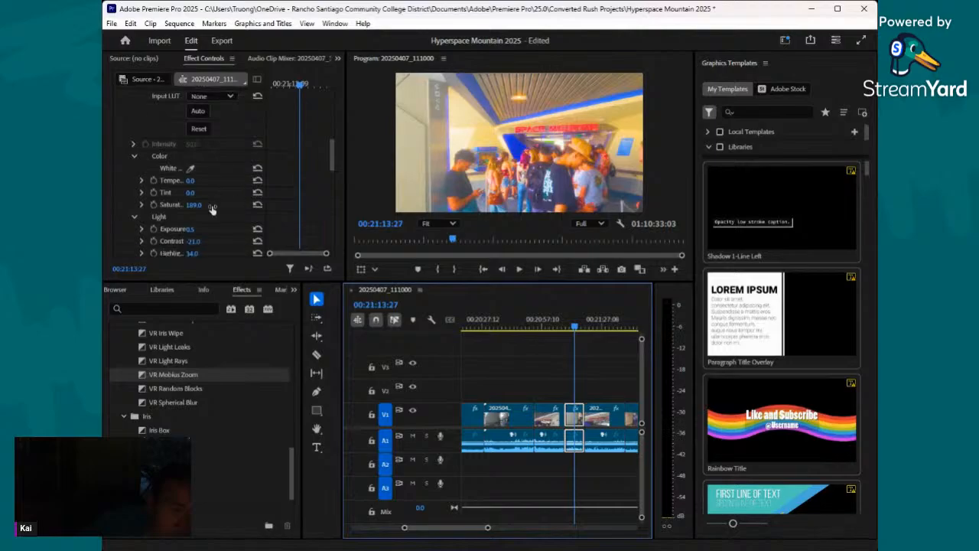
left_click_drag(192, 218, 190, 218)
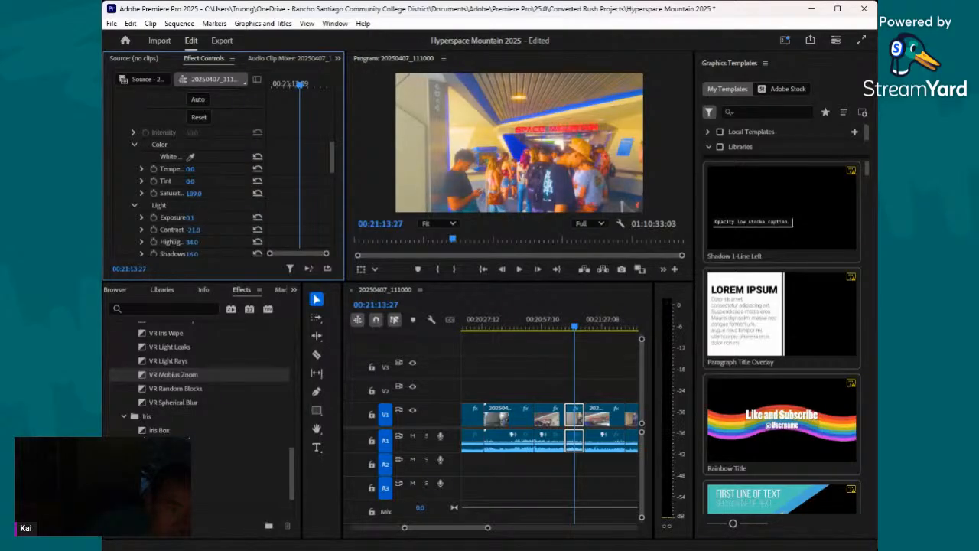
key("ctrl+s")
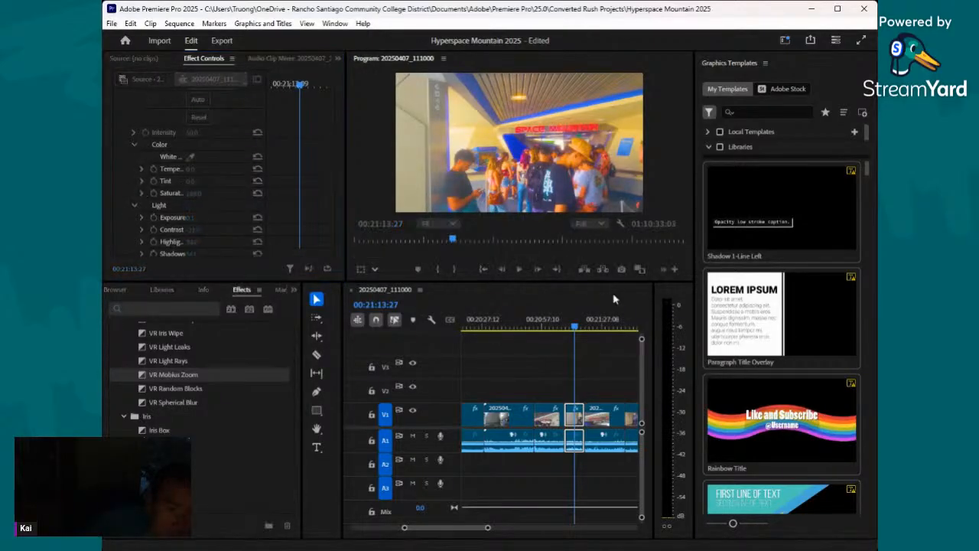
- Set the Basic Correction exposure of the last 20250411_112147.mp4 section, ending at 00:21:38:17, to 0.2
left_click_drag(575, 329, 626, 361)
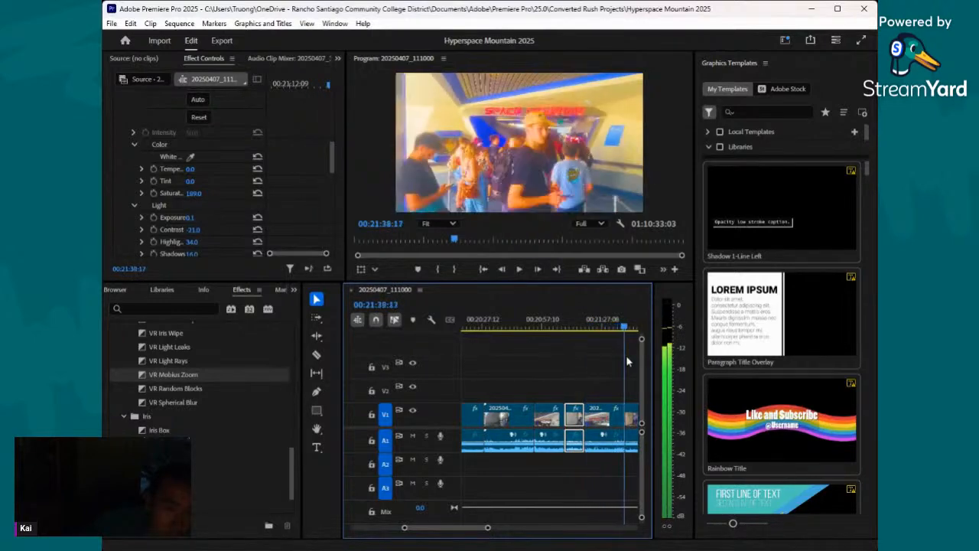
left_click(605, 415)
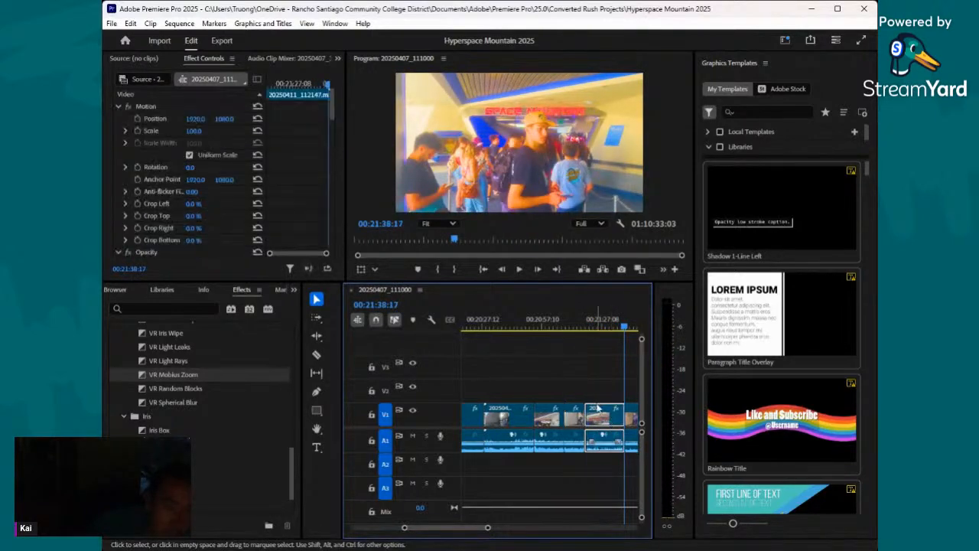
scroll(176, 223, "down", 10)
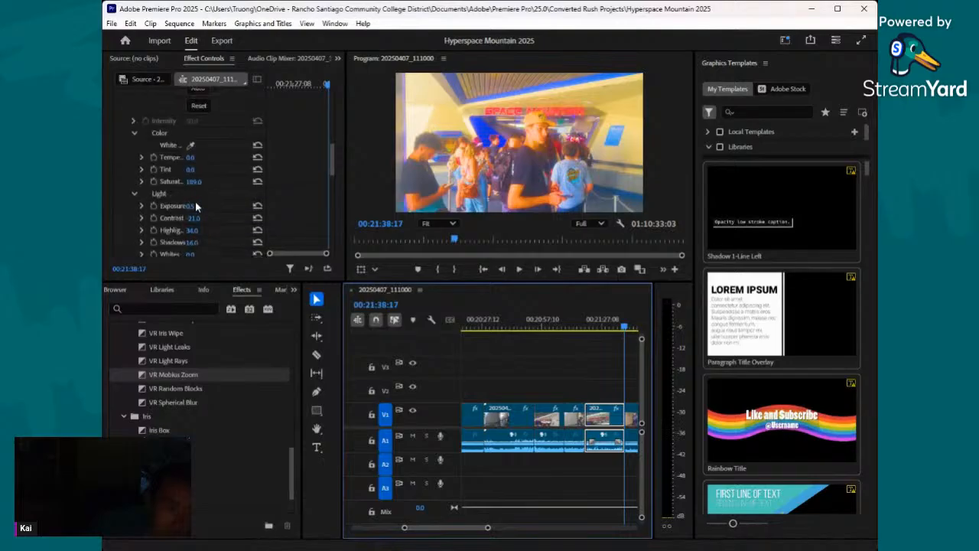
left_click_drag(191, 208, 192, 207)
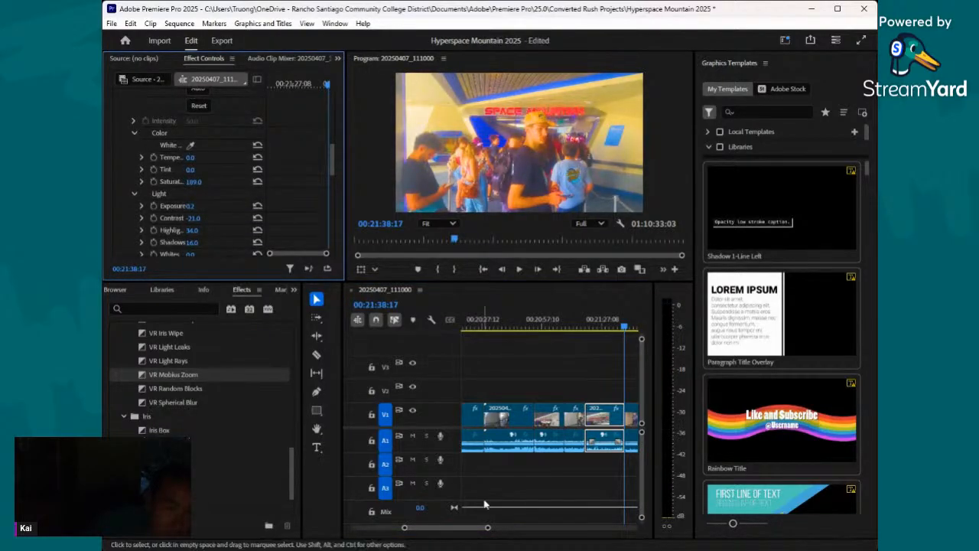
- Add a VR Light Rays transition at the start of 20250407_220558.mp4, then save the project with that clip selected at 00:22:04:00
left_click_drag(480, 528, 485, 529)
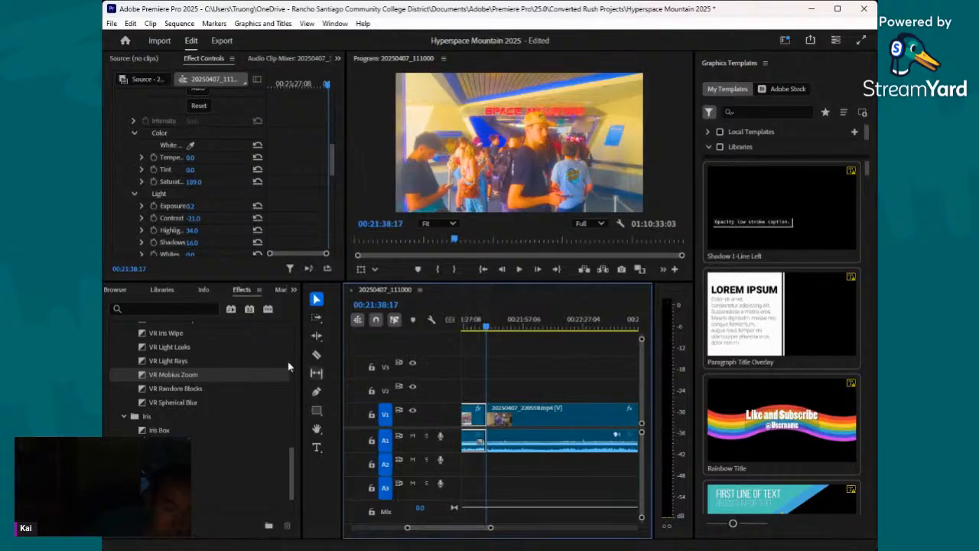
scroll(185, 368, "up", 1)
left_click_drag(184, 370, 465, 372)
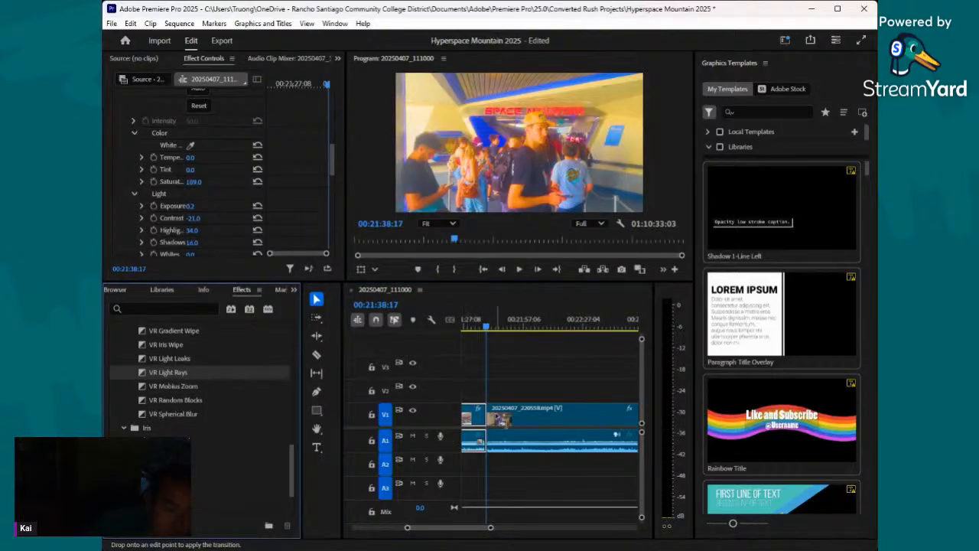
left_click_drag(499, 420, 492, 414)
left_click(537, 327)
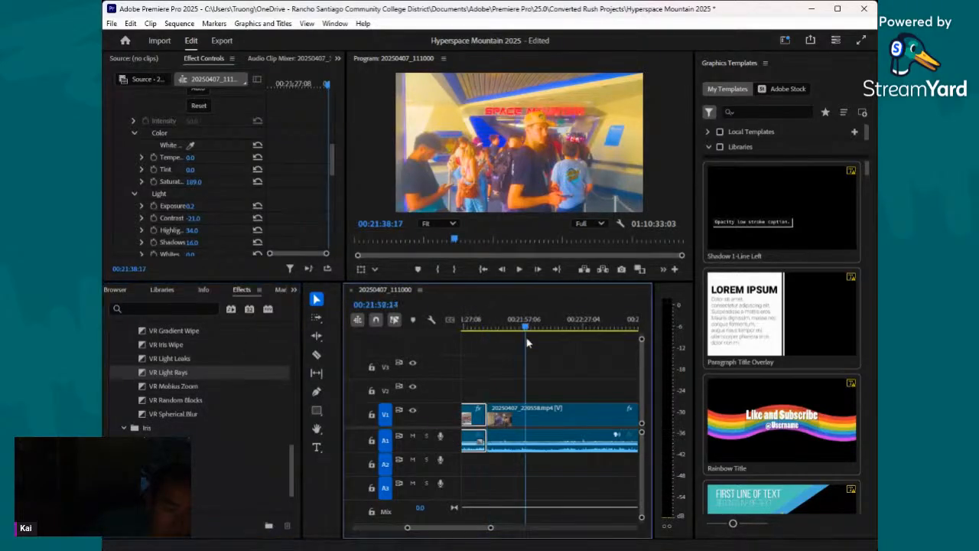
left_click(538, 419)
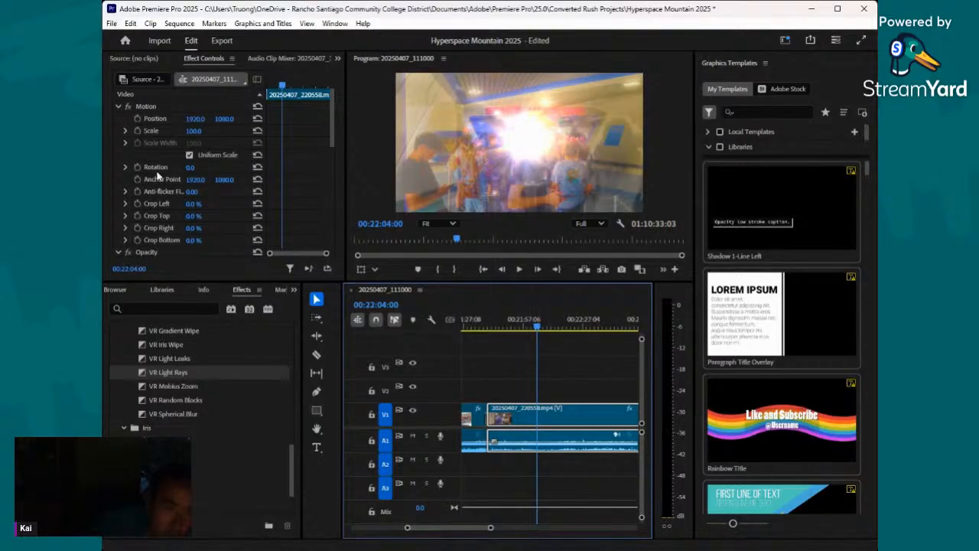
key("ctrl+s")
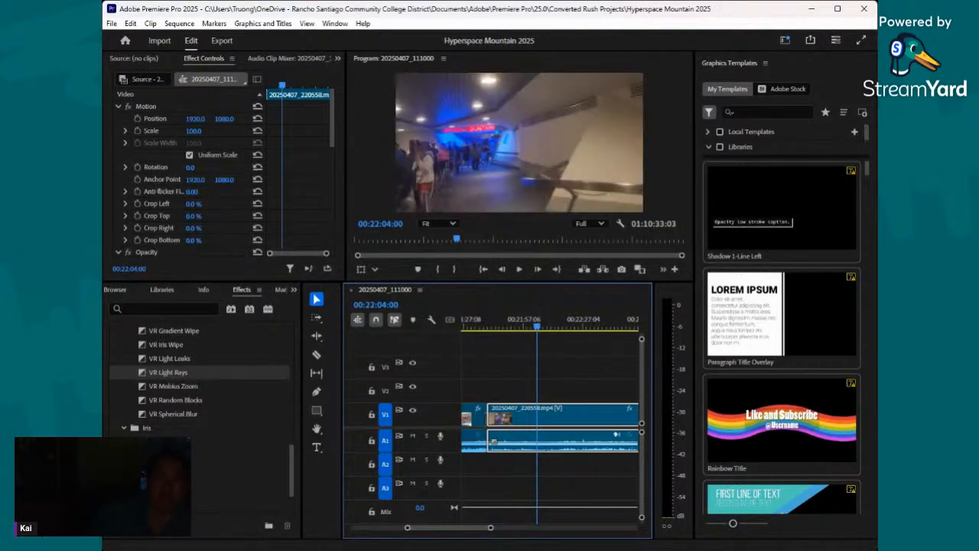
- Set the Lumetri Creative adjustments of 20250407_220558.mp4 to sharpen 49, vibrance 38 and saturation 189
scroll(220, 217, "down", 3)
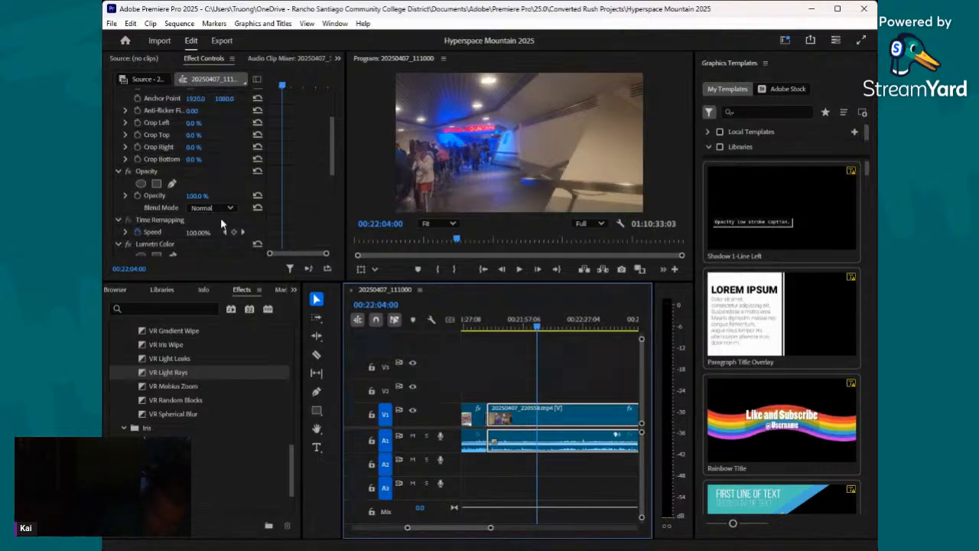
scroll(199, 199, "down", 2)
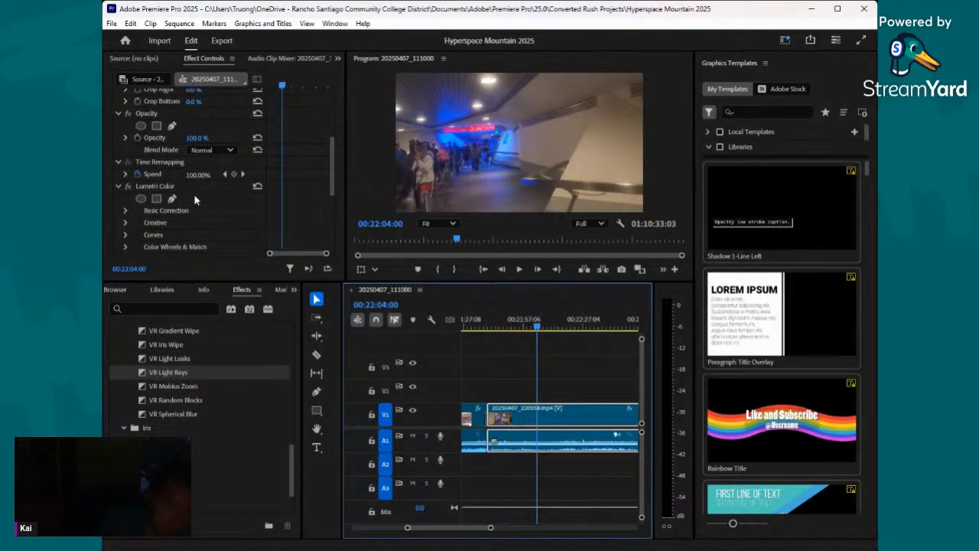
scroll(164, 190, "down", 1)
scroll(126, 203, "down", 1)
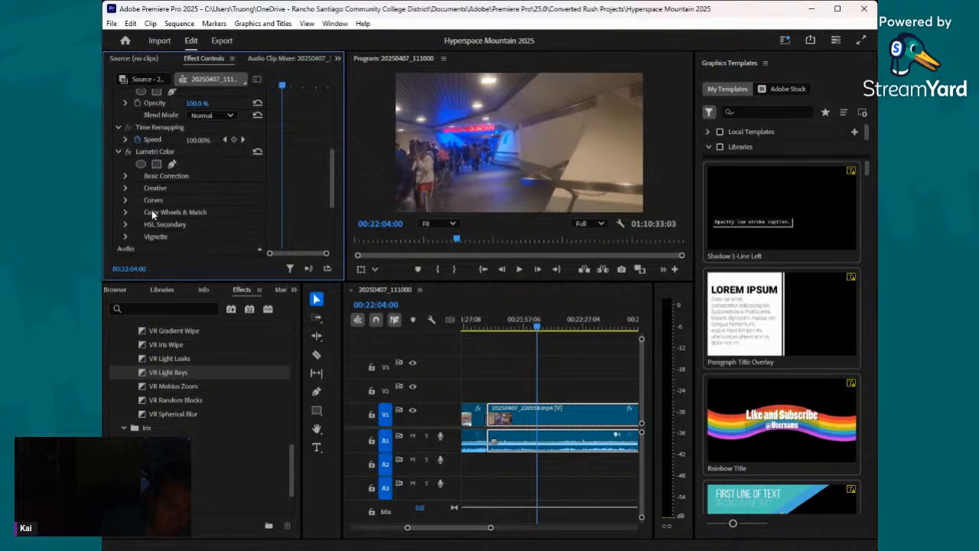
left_click(126, 188)
scroll(214, 194, "down", 3)
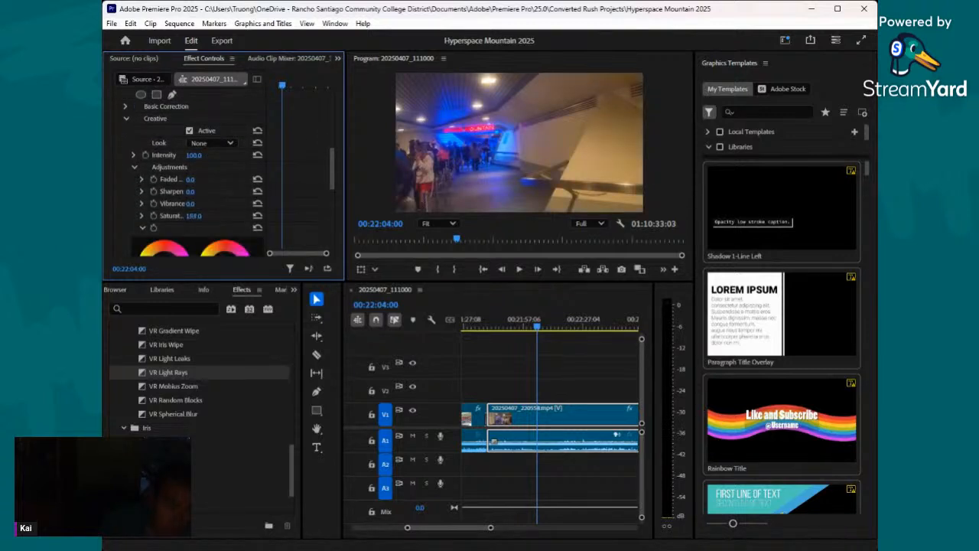
left_click_drag(193, 216, 196, 216)
left_click(195, 204)
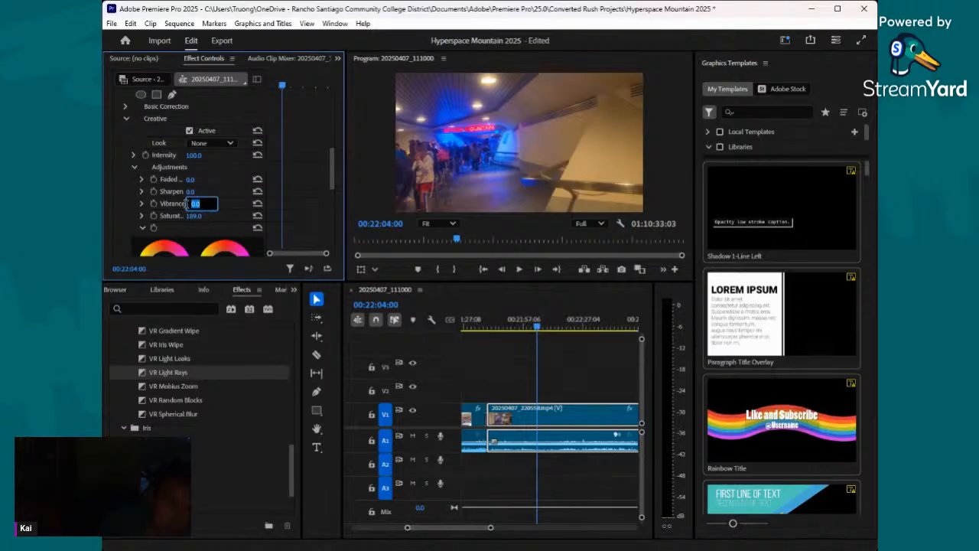
left_click(186, 203)
scroll(163, 150, "up", 1)
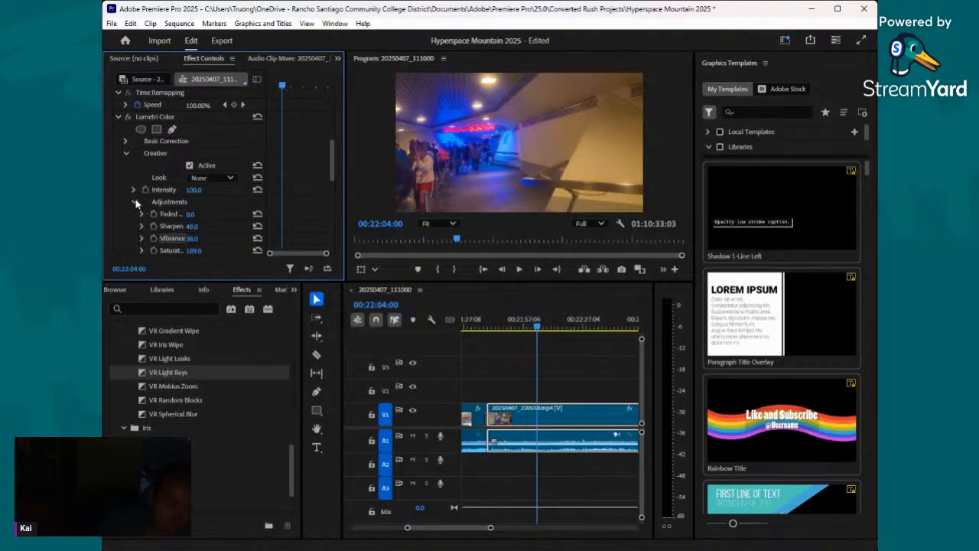
left_click(135, 202)
- Set the clip's Basic Correction light values to exposure 0.3, contrast 26, highlights 40 and shadows 20
left_click(126, 141)
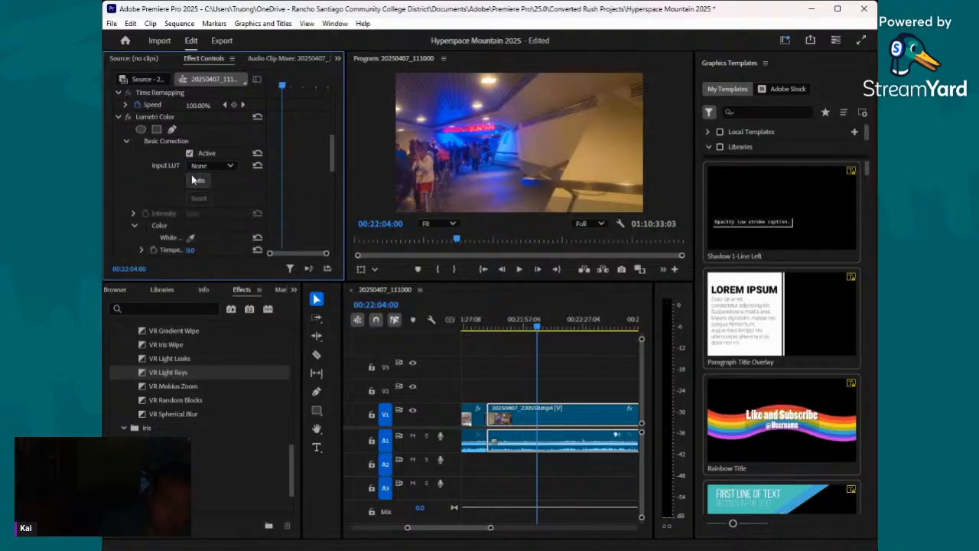
scroll(192, 180, "down", 3)
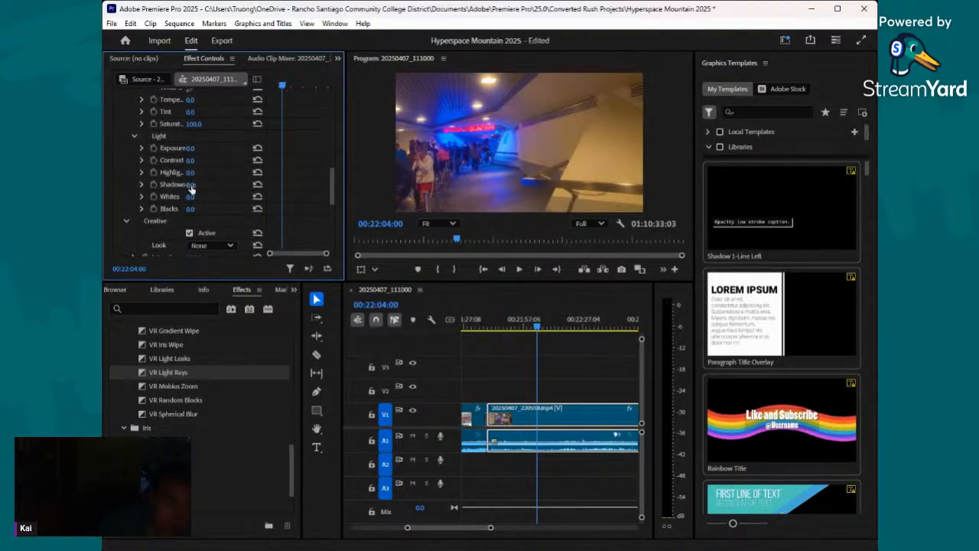
left_click_drag(190, 186, 197, 148)
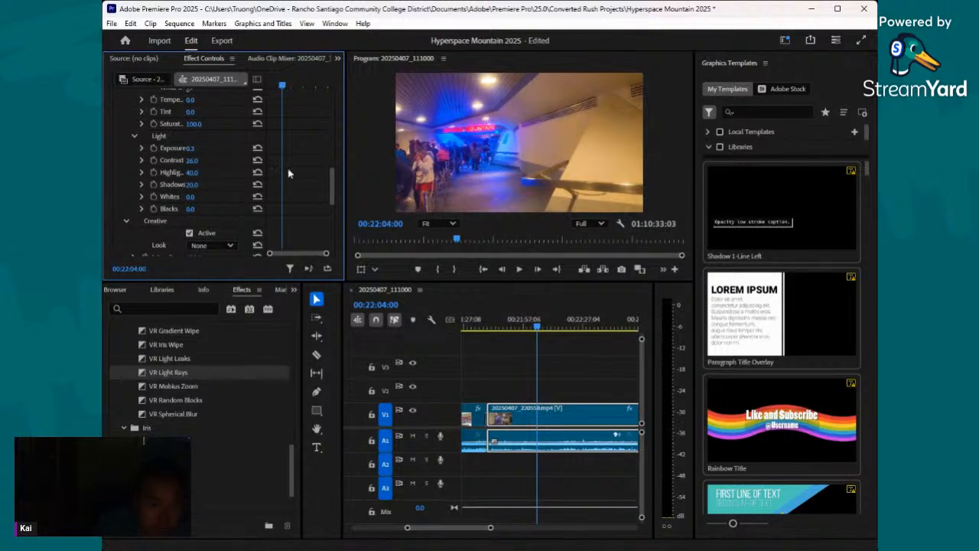
- Split the 20250407_220558.mp4 clip at 00:22:34:12, near the doorway into the blue-lit area
left_click_drag(536, 331, 593, 335)
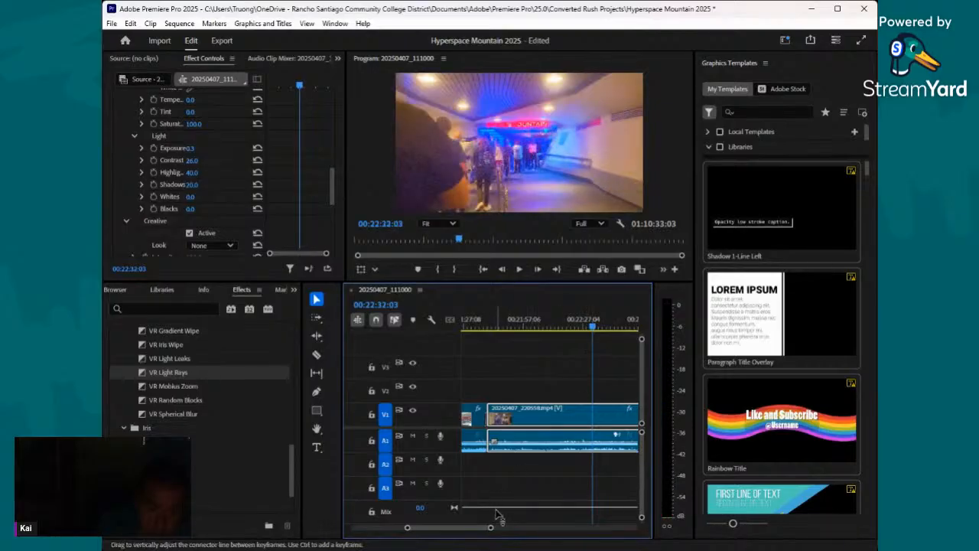
left_click_drag(491, 527, 521, 528)
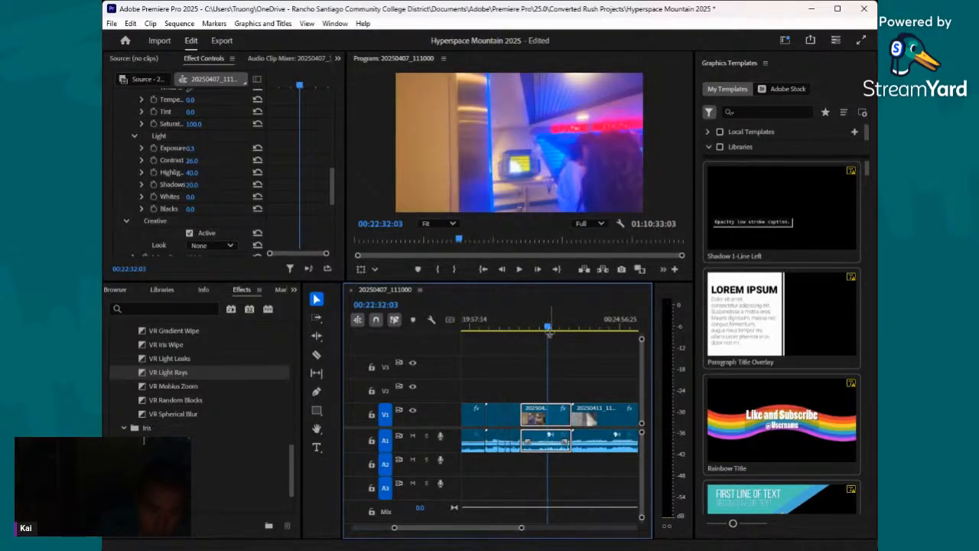
left_click_drag(548, 330, 549, 334)
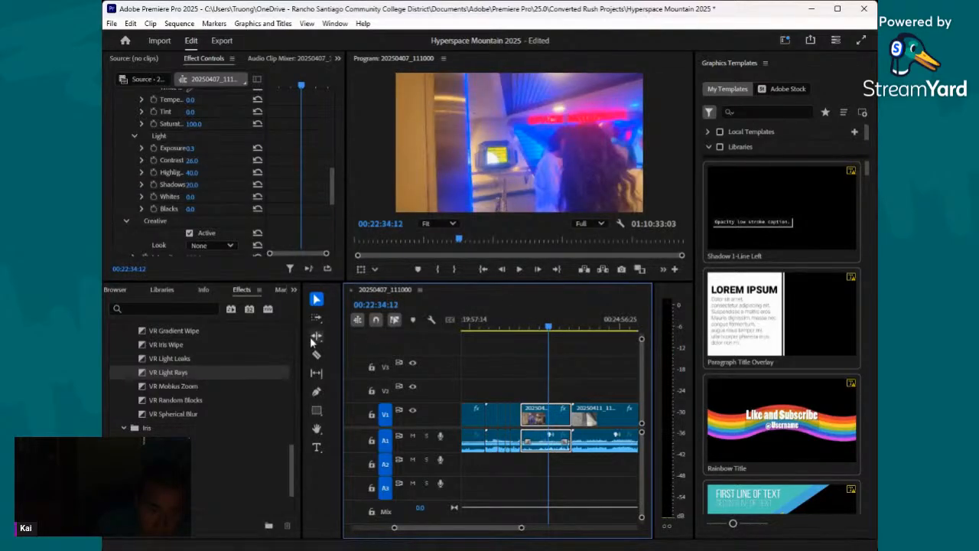
left_click(316, 354)
left_click(548, 414)
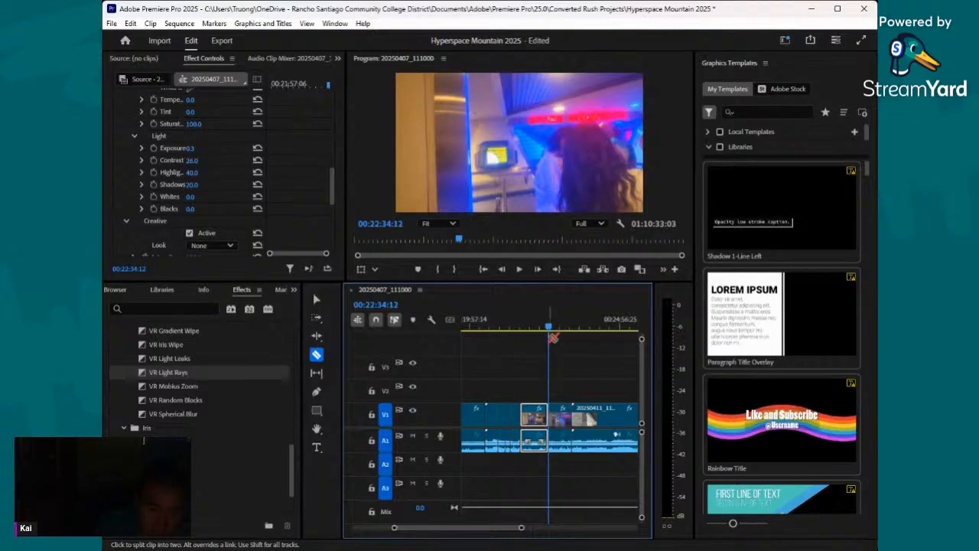
- Judging at frame 00:23:13:15, set the second section's Basic Correction saturation to 162 and exposure to -0.6
left_click_drag(553, 336, 568, 338)
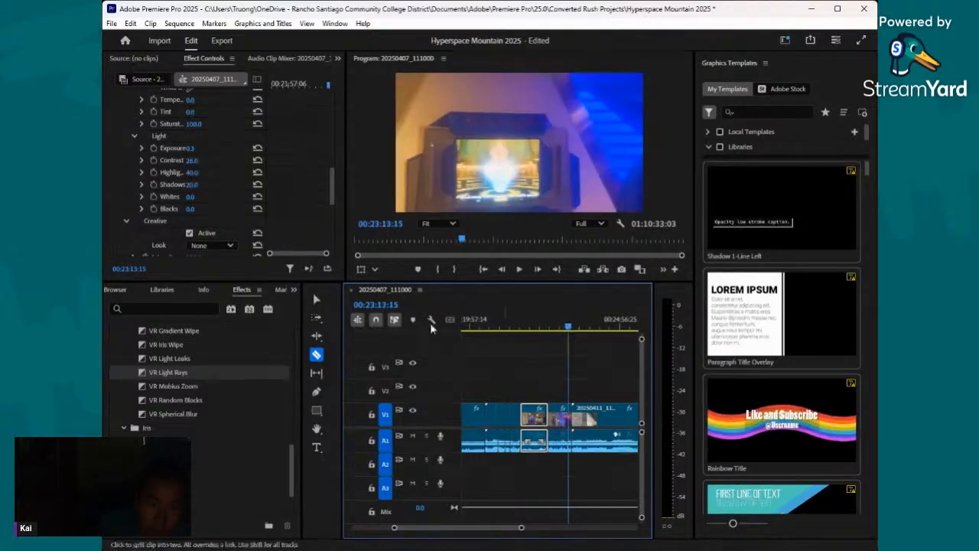
left_click(318, 304)
left_click(559, 414)
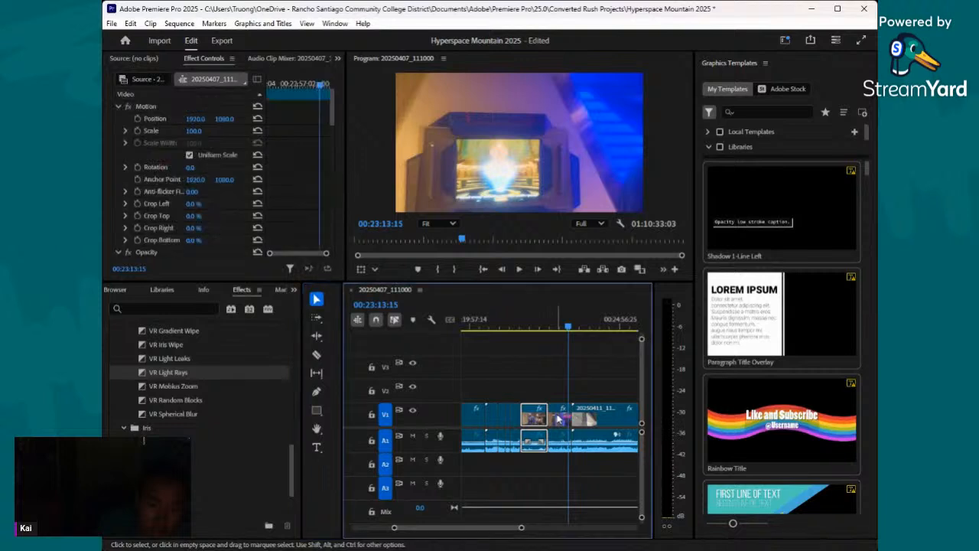
scroll(189, 173, "down", 10)
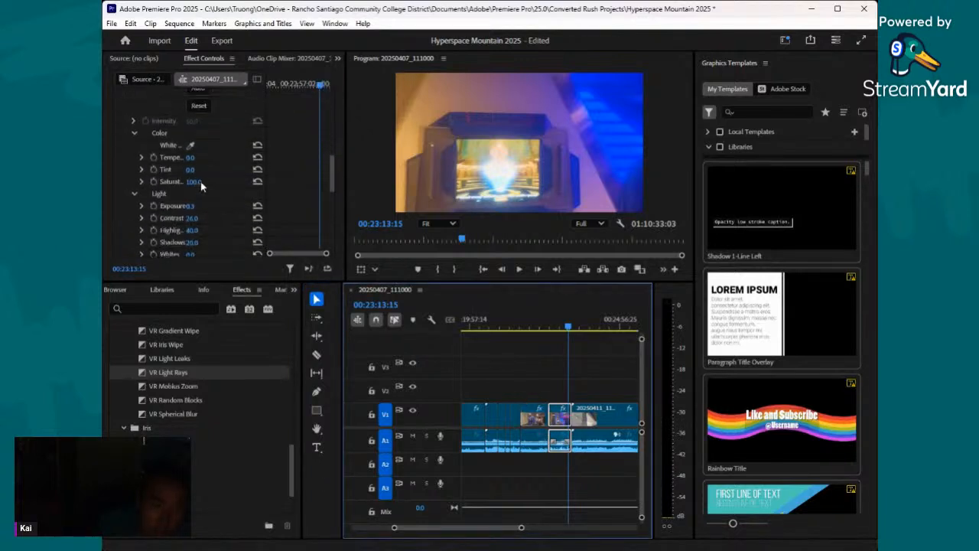
left_click_drag(196, 184, 202, 207)
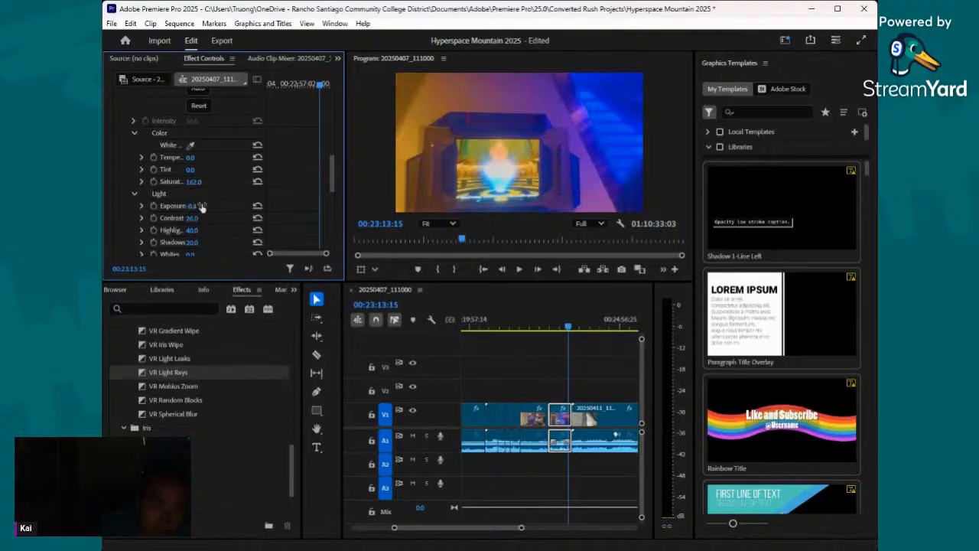
- Play the 20250411_112403.mp4 clip from 00:23:37:19 and pick the Morph Cut transition for the cut leading into it
left_click(552, 329)
left_click_drag(552, 331, 581, 343)
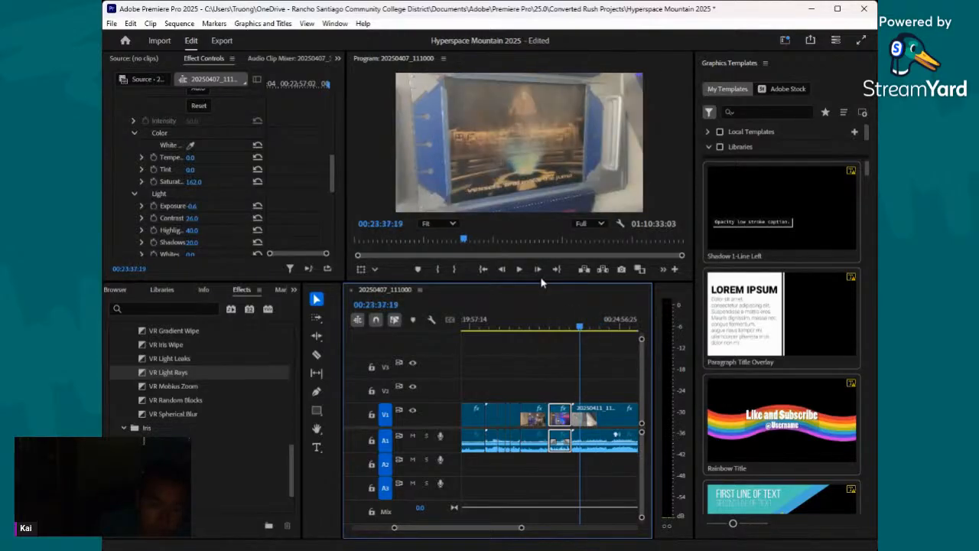
left_click(520, 268)
left_click_drag(522, 527, 491, 529)
scroll(184, 374, "up", 4)
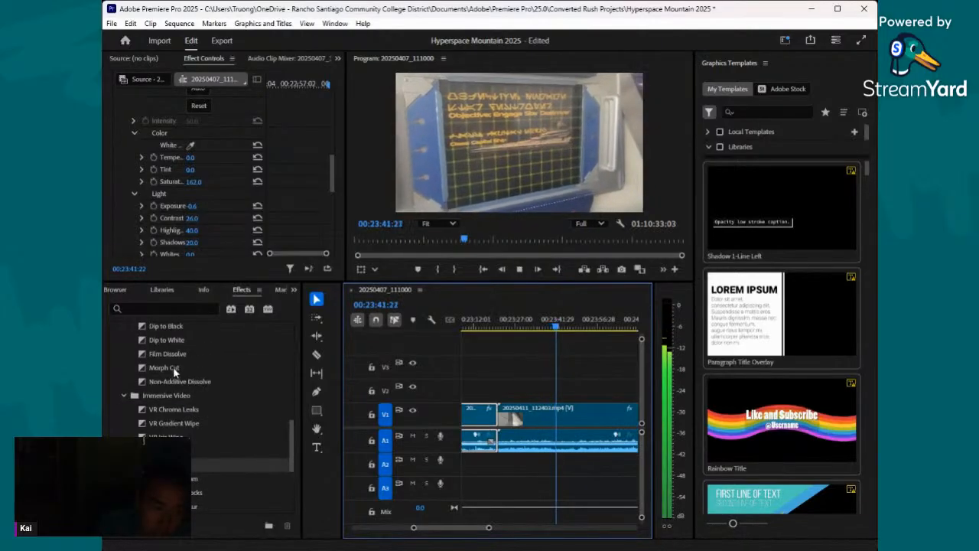
left_click(174, 368)
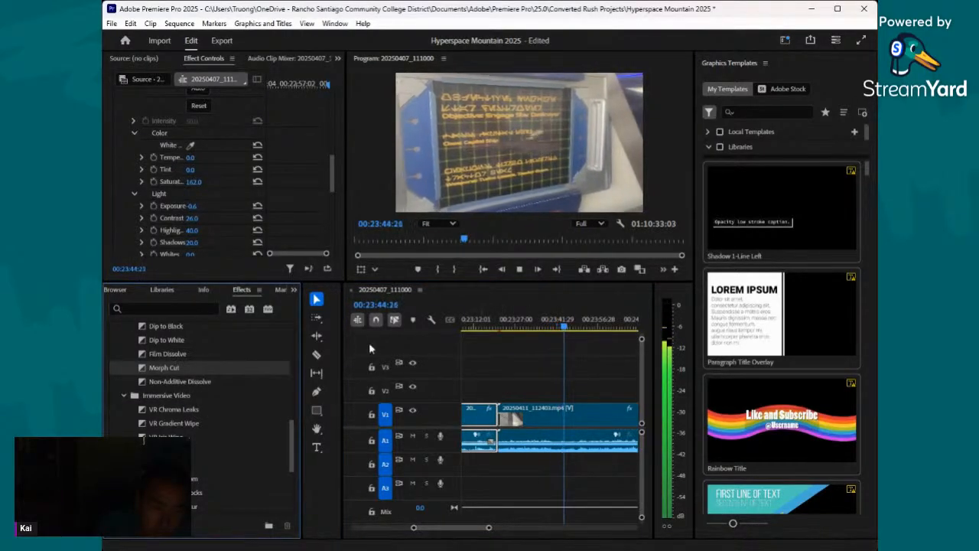
- Set the Basic Correction saturation of the 20250411_112403.mp4 clip to 172
left_click(588, 401)
scroll(230, 200, "down", 4)
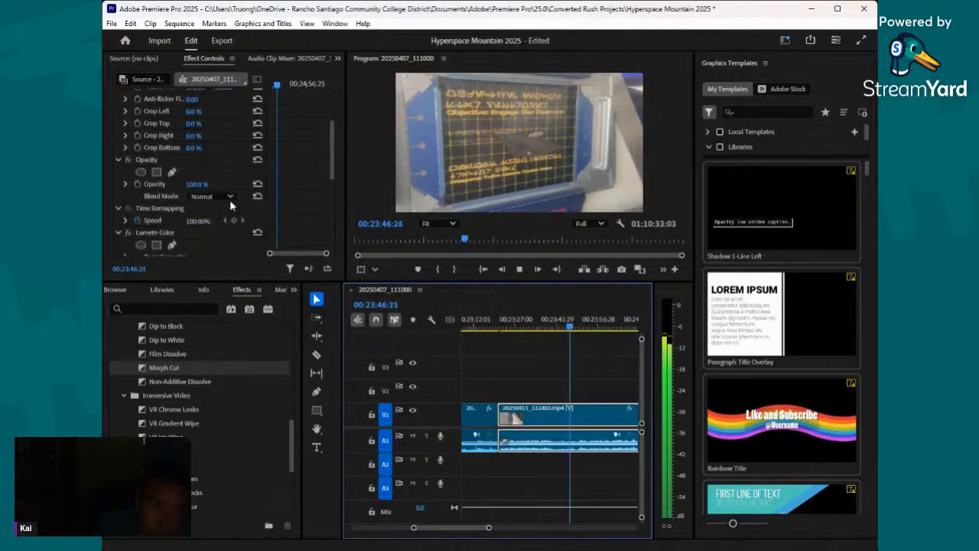
scroll(161, 182, "down", 8)
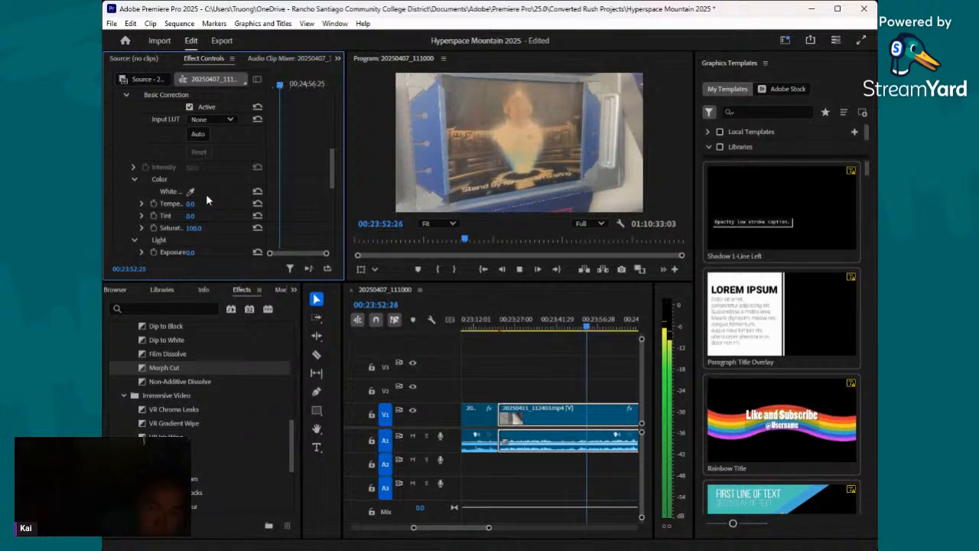
scroll(200, 208, "down", 2)
left_click_drag(194, 204, 249, 204)
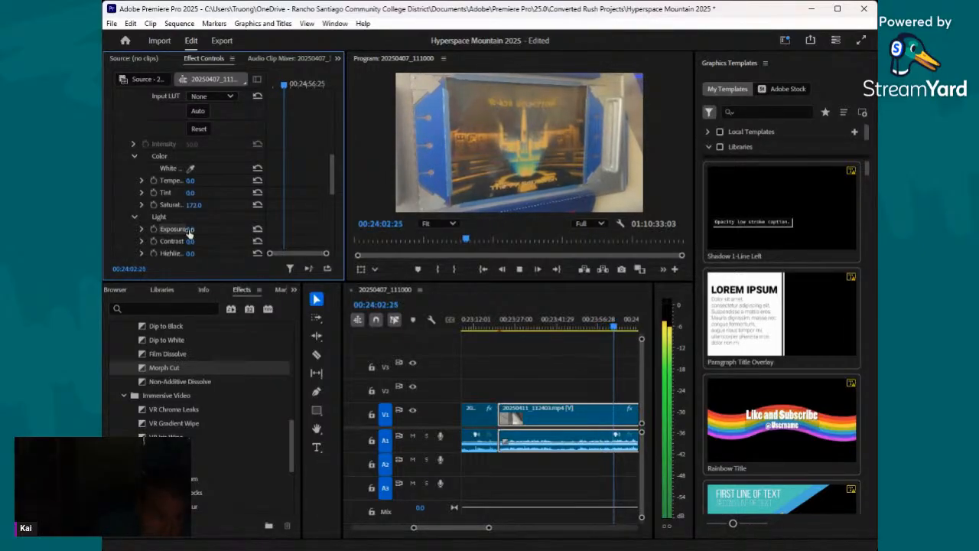
- Stop playback at 00:24:05:29 and set the 20250411_112403.mp4 clip's exposure to 1 and contrast to -18
left_click_drag(189, 231, 198, 231)
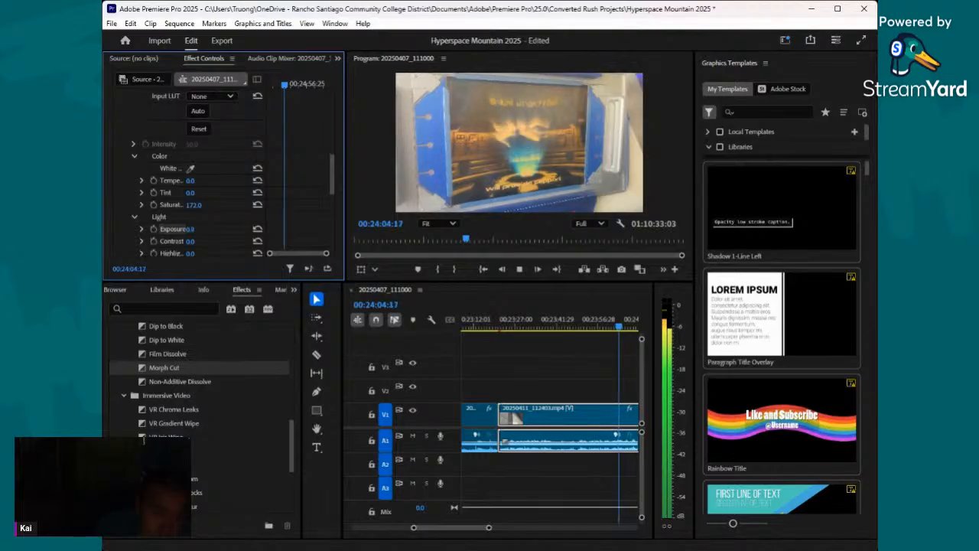
left_click(535, 275)
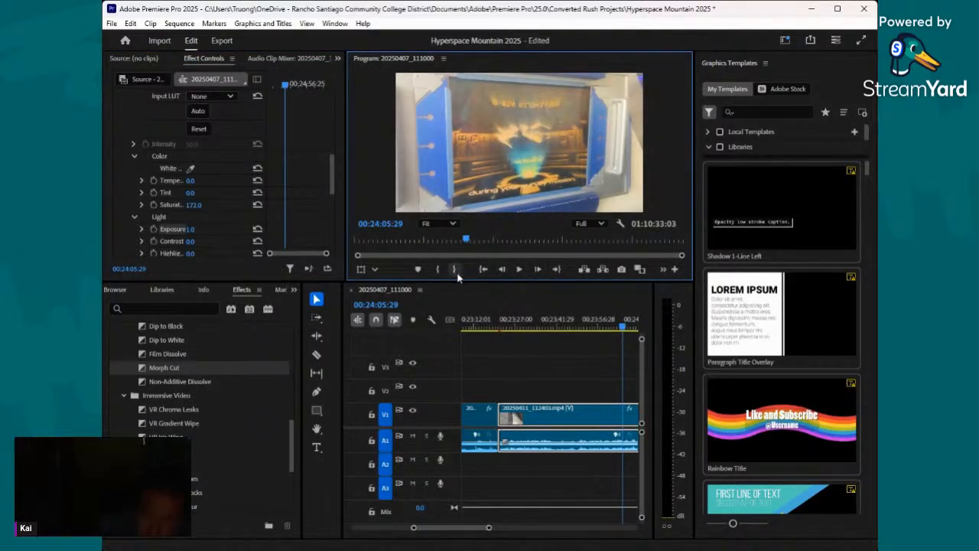
left_click_drag(193, 231, 202, 230)
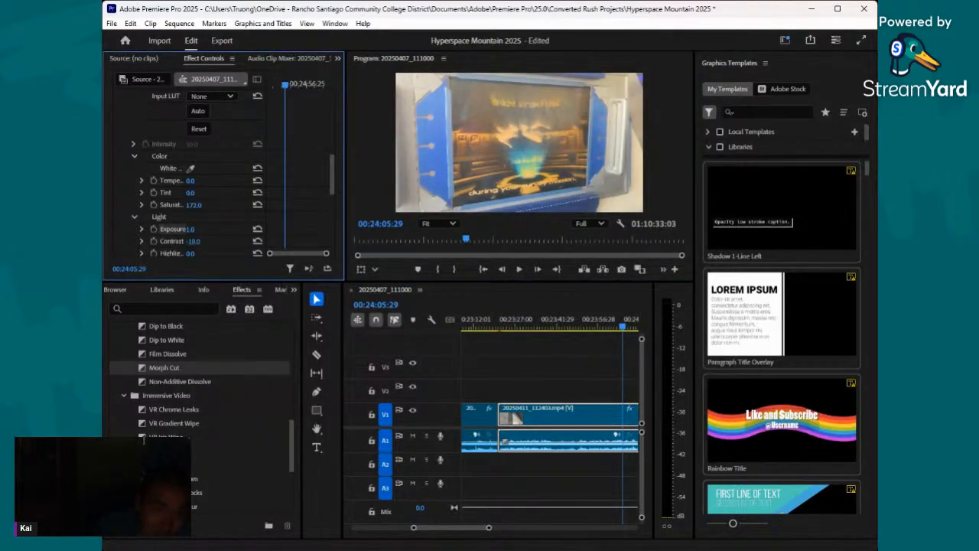
- Set the Basic Correction highlights to 13 and shadows to -2 for the 20250411_112403.mp4 clip
scroll(198, 236, "down", 1)
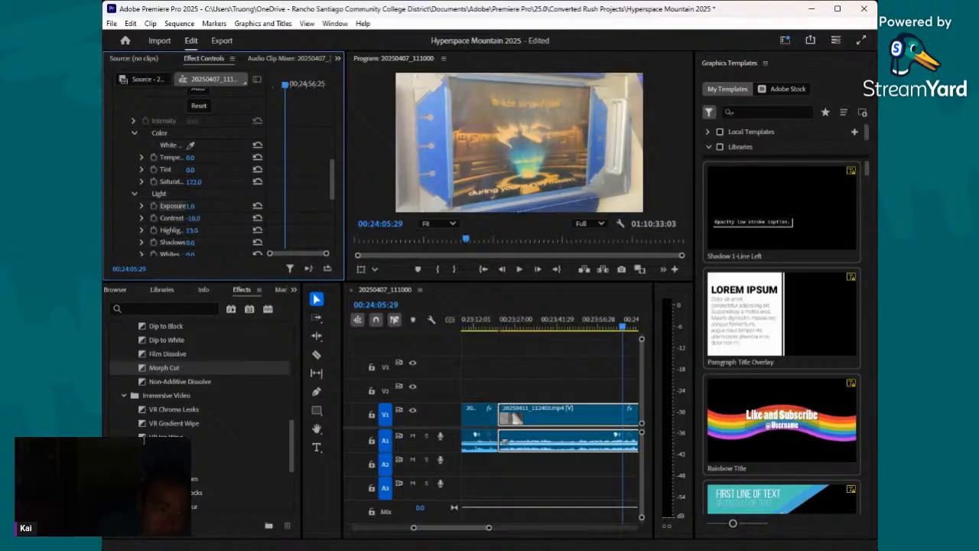
scroll(203, 231, "down", 1)
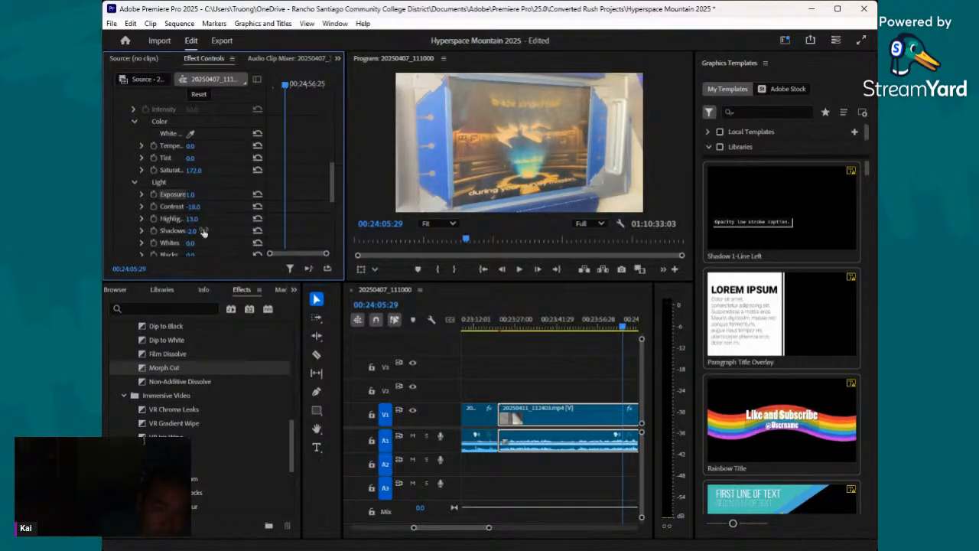
scroll(204, 232, "down", 1)
scroll(194, 236, "down", 2)
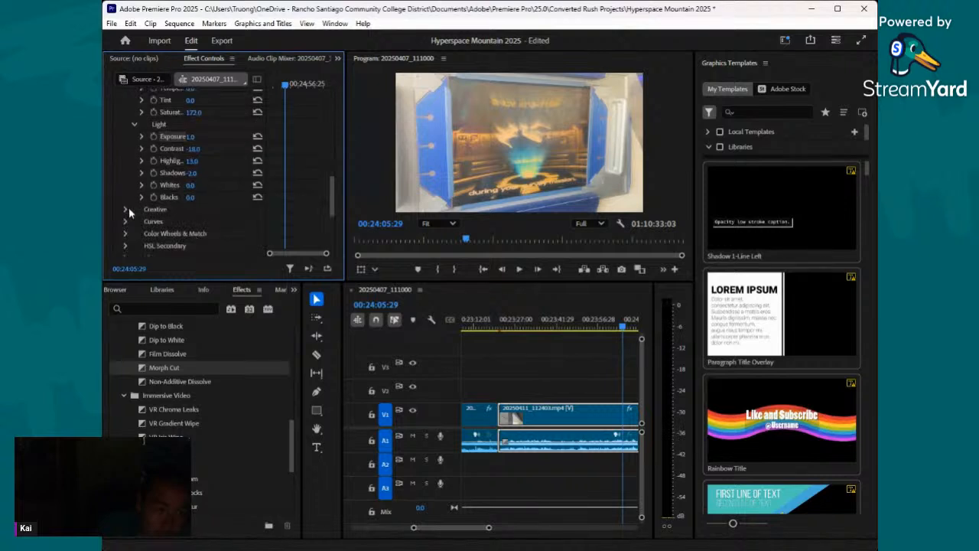
- Set the clip's Creative adjustments to faded film 18, sharpen 53, vibrance 19 and saturation 150, and save the project
left_click(125, 208)
scroll(188, 210, "down", 2)
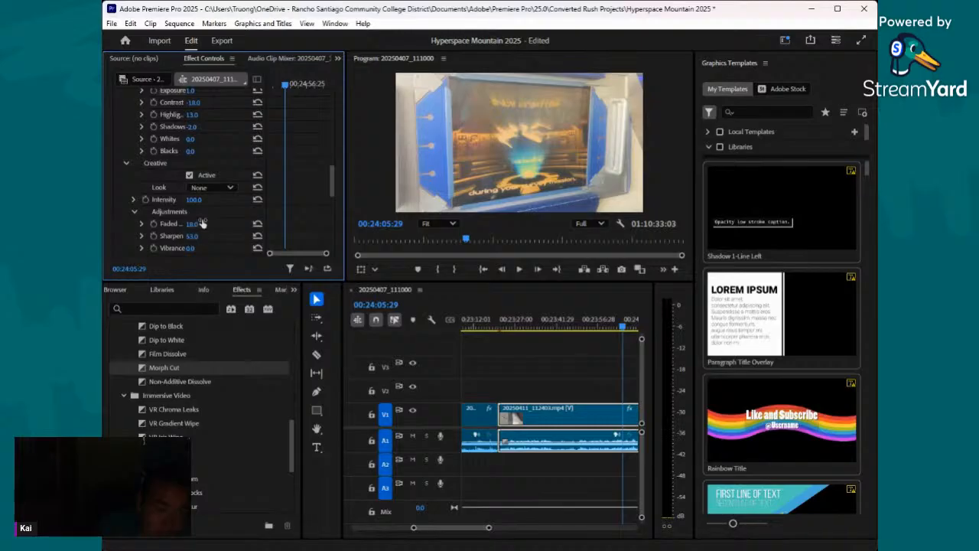
scroll(199, 224, "down", 3)
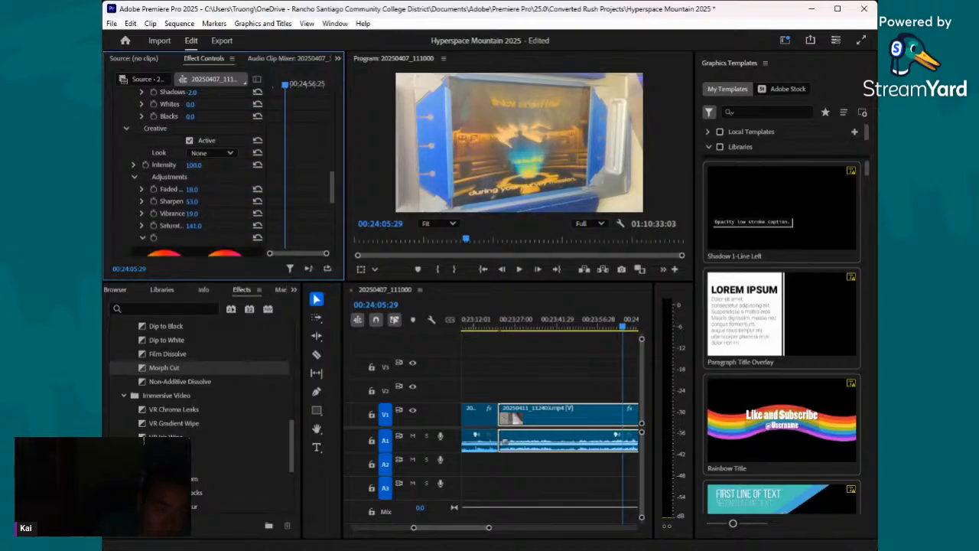
scroll(194, 38, "down", 4)
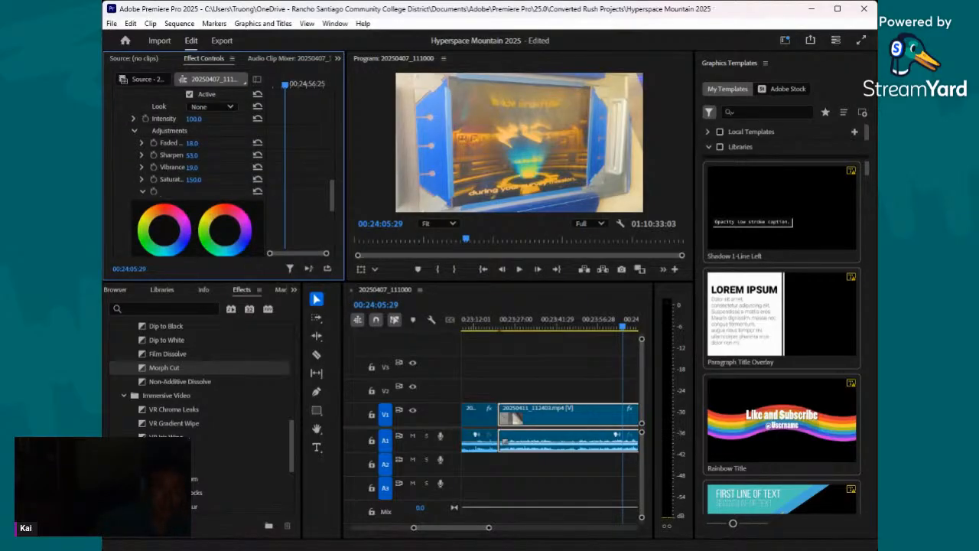
key("ctrl+s")
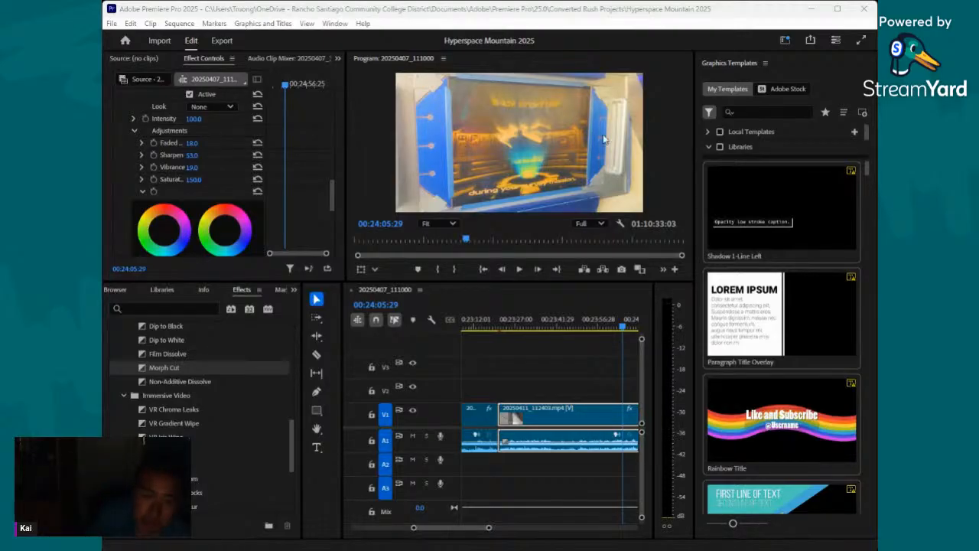
- Judging at frame 00:24:21:21, set the clip's Basic Correction contrast to -46
left_click(604, 327)
left_click_drag(603, 327, 476, 376)
scroll(222, 198, "up", 3)
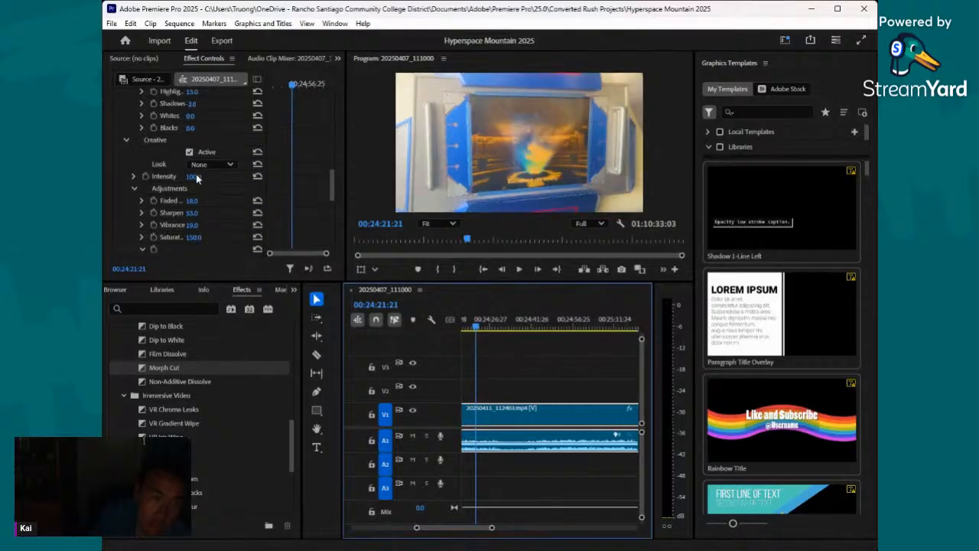
left_click_drag(192, 150, 192, 137)
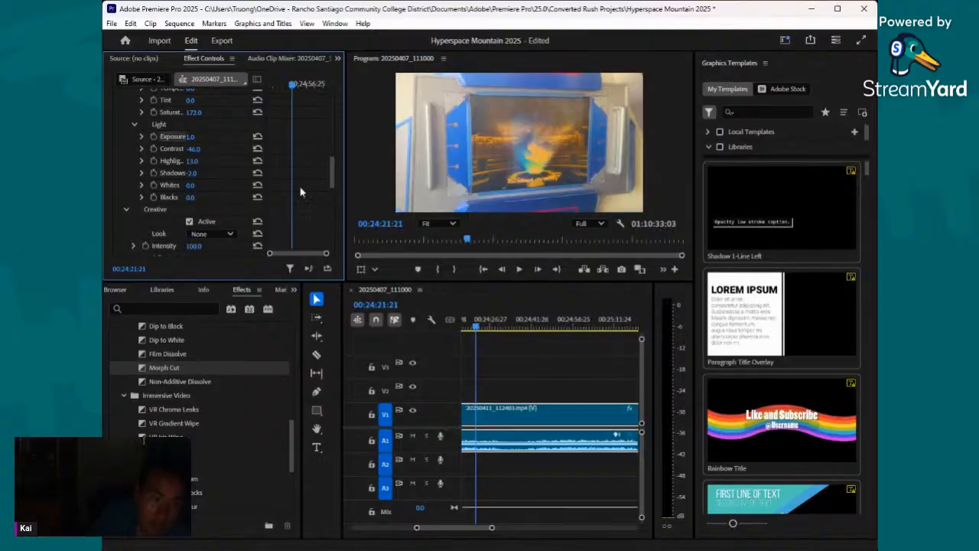
- Split the 20250411_112403.mp4 clip at 00:24:46:24, where the shot moves away from the video screen
left_click_drag(466, 327, 548, 353)
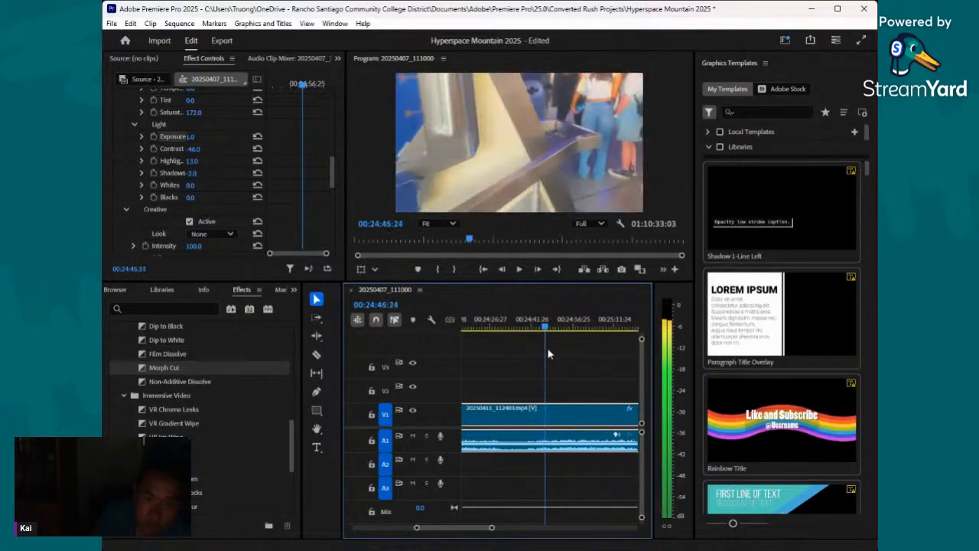
left_click(317, 355)
left_click(545, 413)
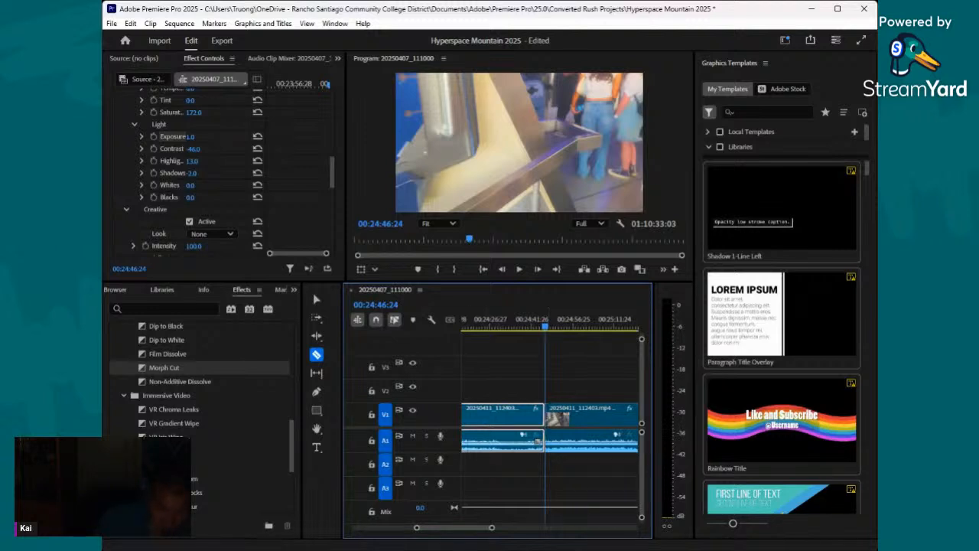
- Judging at frame 00:24:54:09, set the Basic Correction exposure of the section after the cut to 0.3
left_click_drag(547, 329, 566, 338)
left_click(316, 300)
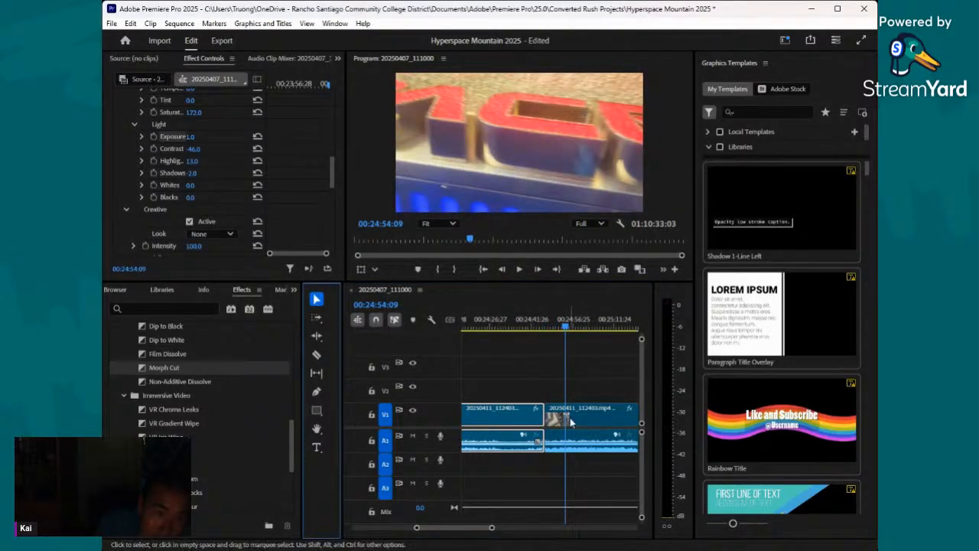
left_click(574, 419)
scroll(217, 179, "down", 15)
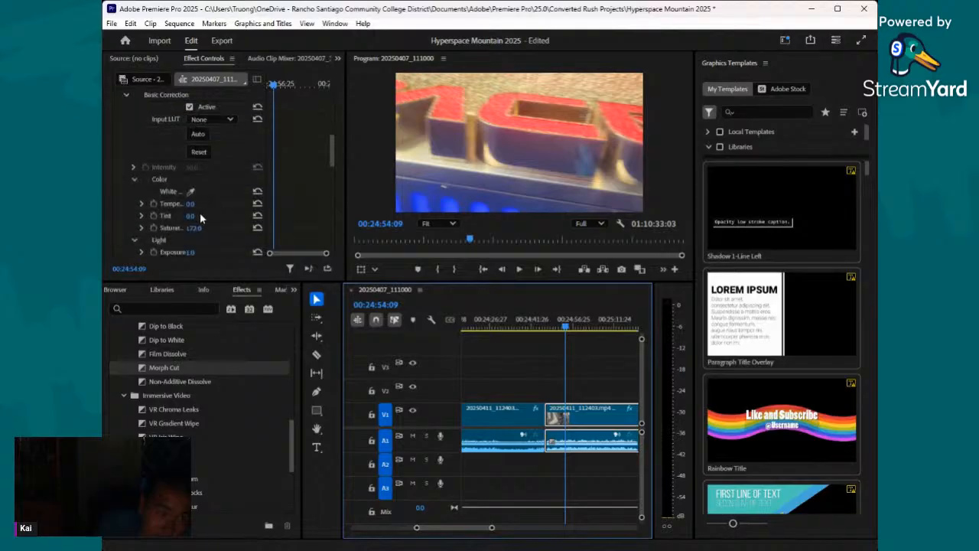
left_click_drag(192, 221, 180, 220)
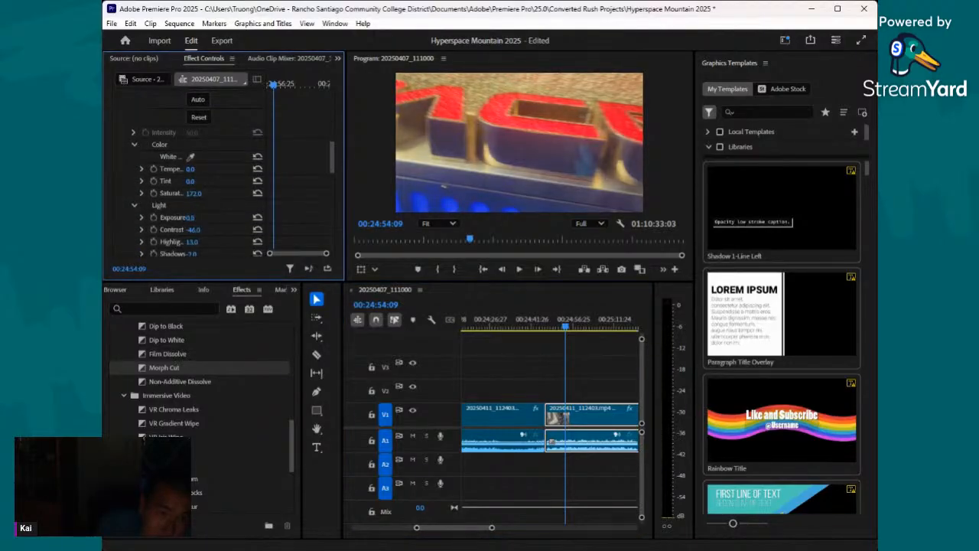
scroll(209, 217, "down", 2)
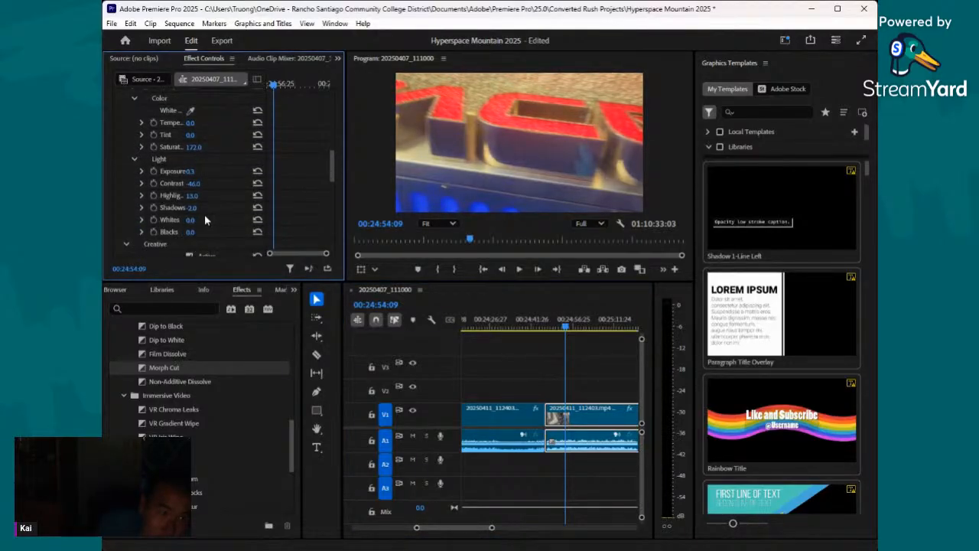
- Split the selected 20250411_112403.mp4 section at 00:25:11:20
left_click_drag(566, 327, 614, 354)
left_click(317, 354)
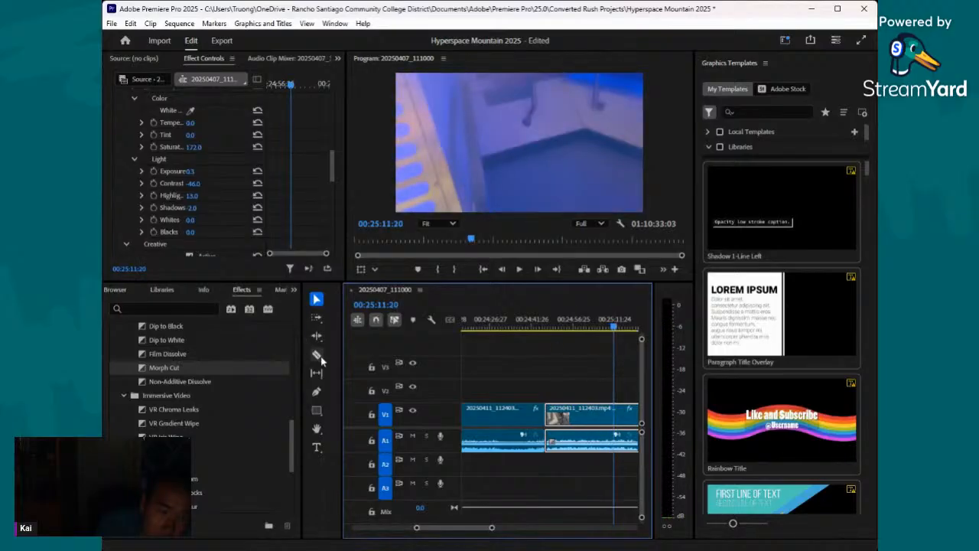
left_click(616, 435)
- Judging at frame 00:25:13:21, set the exposure of the section following the 00:25:11:20 cut to 0.8
left_click_drag(494, 530, 502, 530)
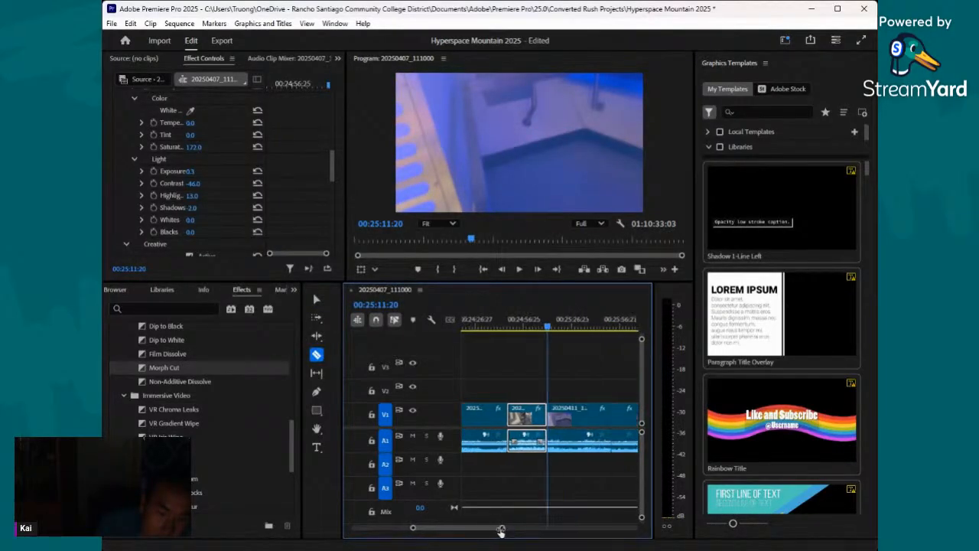
mouse_move(548, 330)
left_mouse_down()
mouse_move(574, 339)
mouse_move(555, 341)
left_mouse_up()
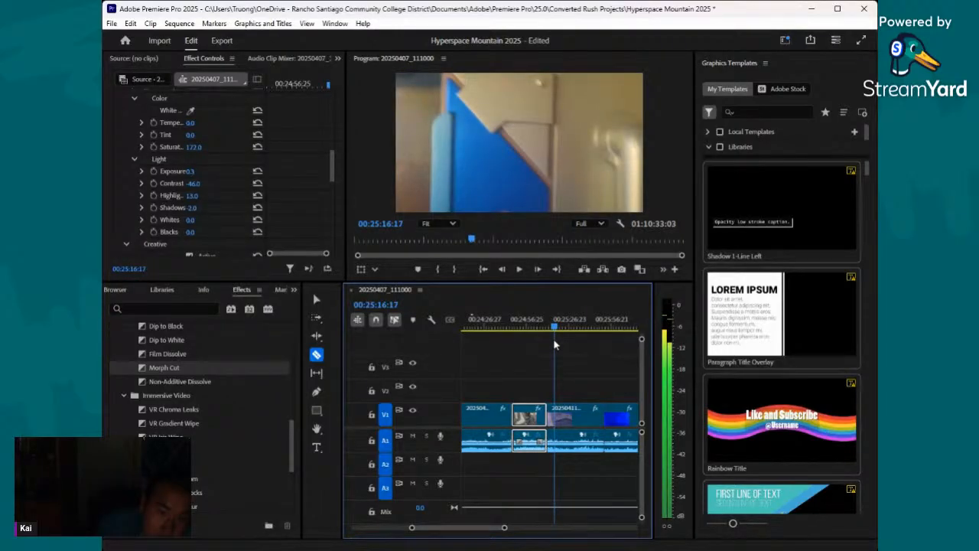
left_click_drag(555, 330, 550, 329)
left_click(316, 298)
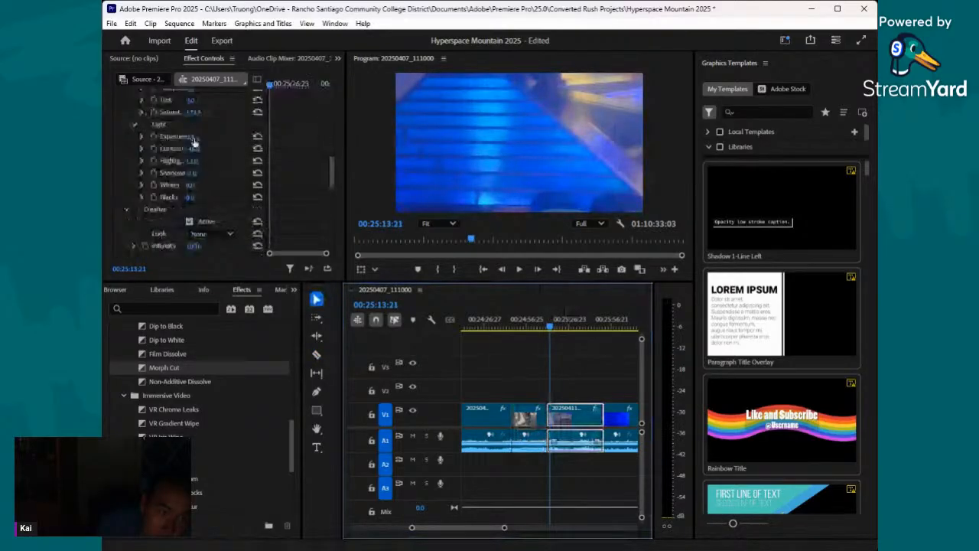
left_click(193, 139)
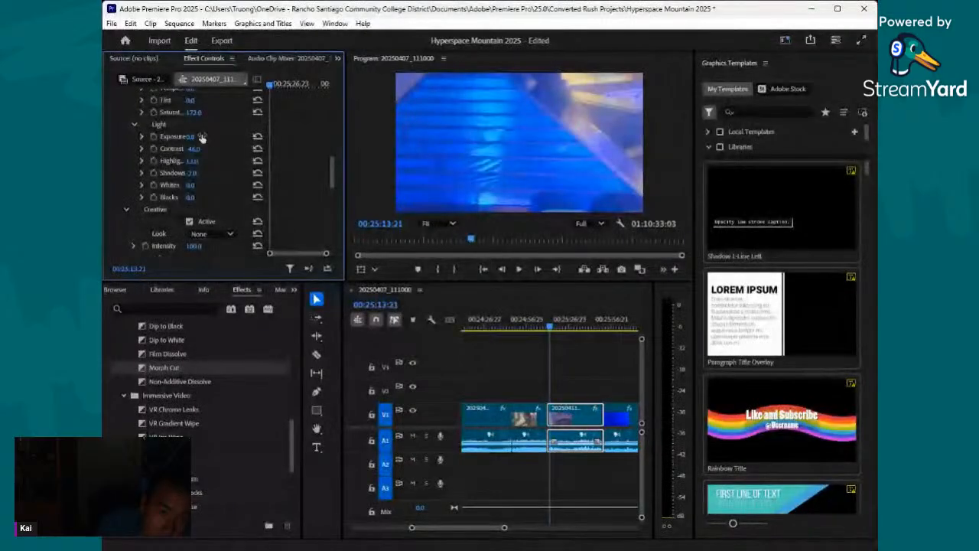
- Scrub through the section and split it at 00:25:40:17
left_click_drag(552, 330, 590, 380)
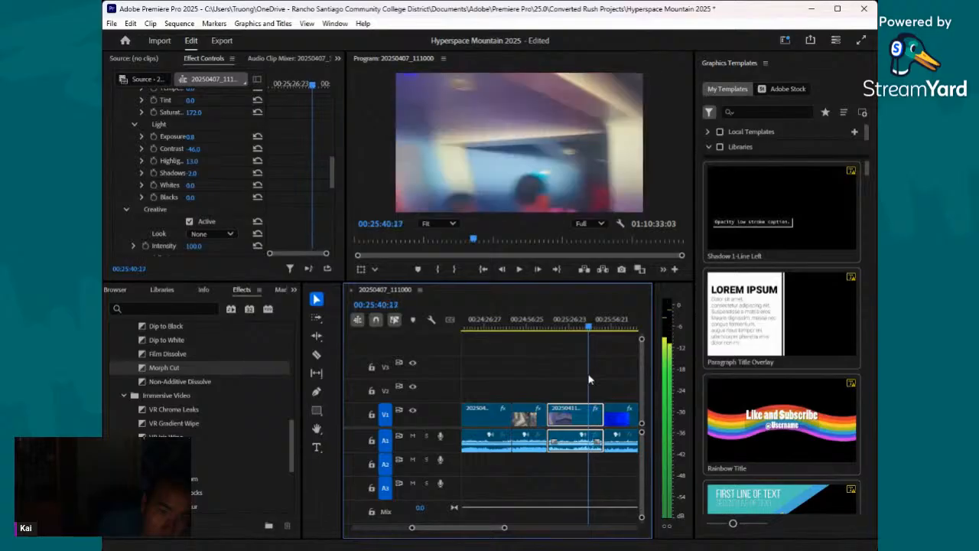
left_click(317, 354)
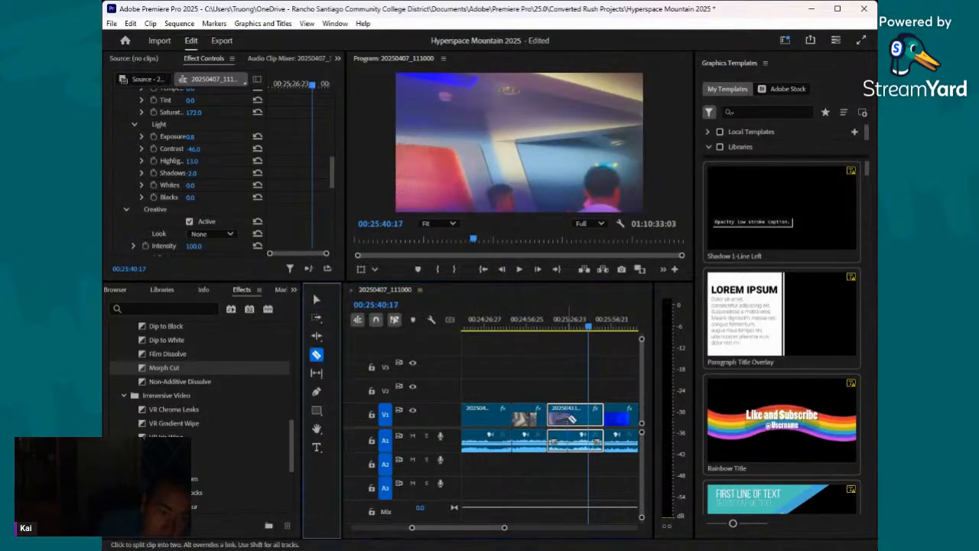
left_click(589, 415)
- Judging at frame 00:25:42:18, set the exposure of the short section after the 00:25:40:17 cut to -0.5
mouse_move(590, 329)
left_mouse_down()
mouse_move(594, 341)
mouse_move(592, 329)
left_mouse_up()
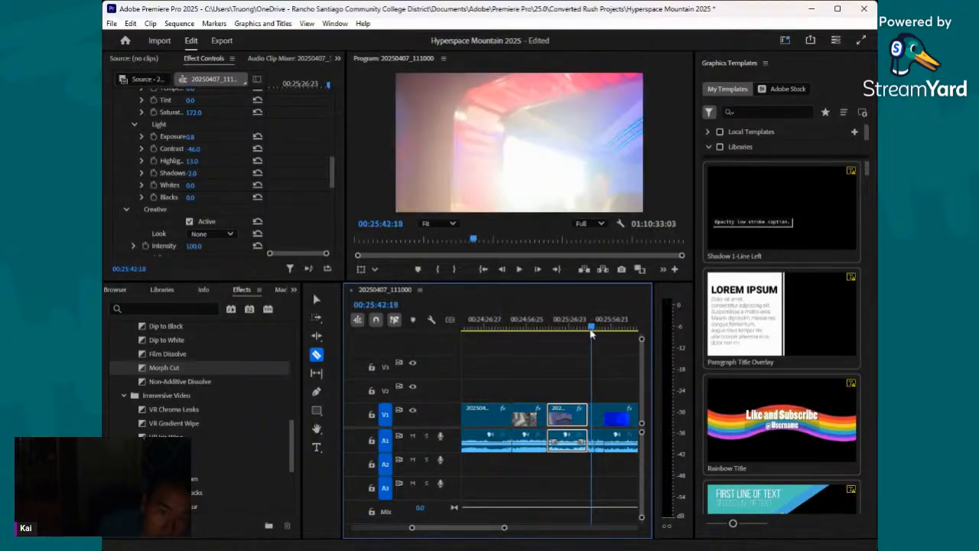
left_click(316, 298)
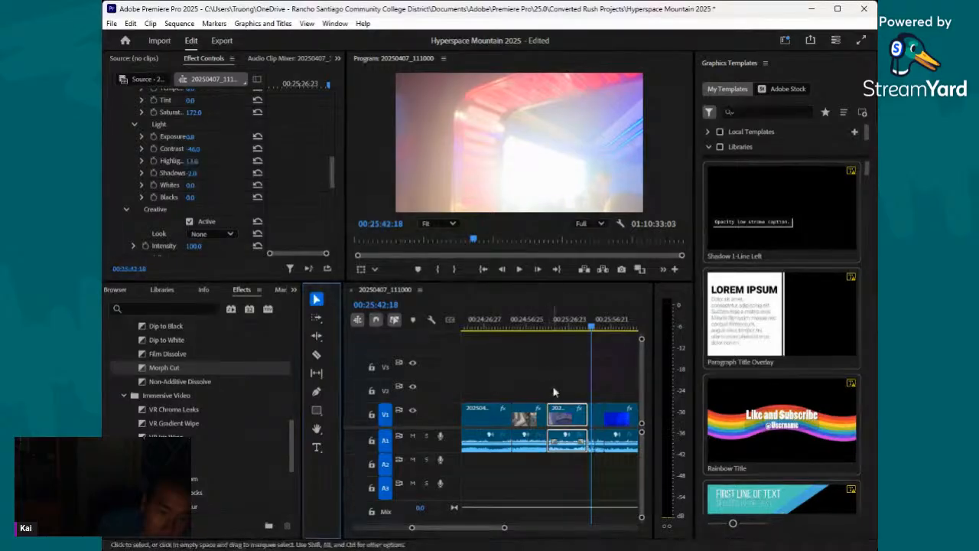
left_click(591, 417)
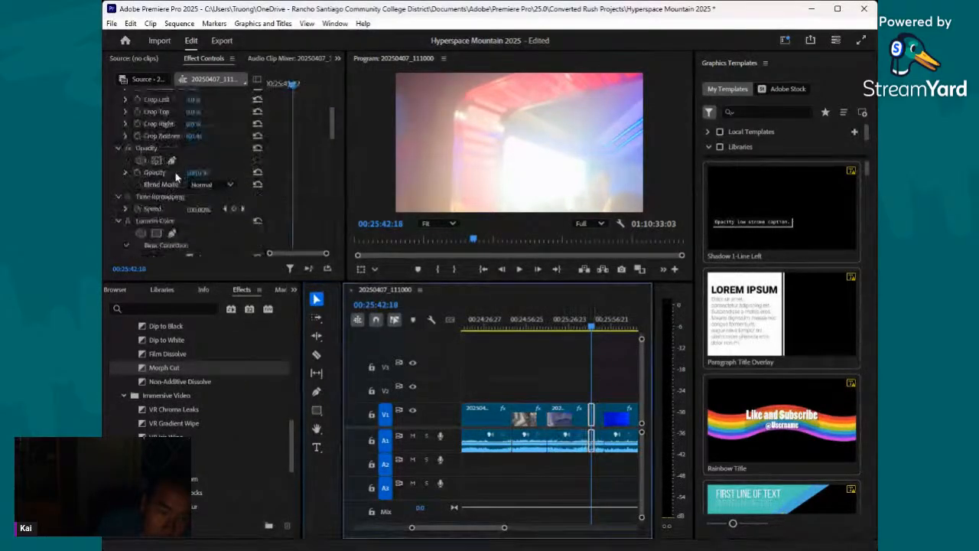
scroll(175, 172, "down", 5)
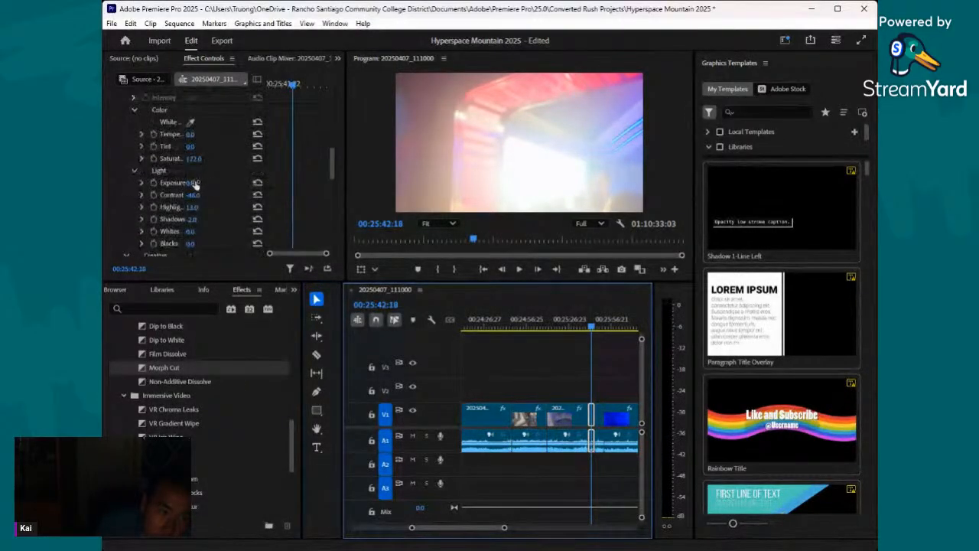
mouse_move(193, 183)
left_mouse_down()
mouse_move(180, 183)
mouse_move(200, 184)
left_mouse_up()
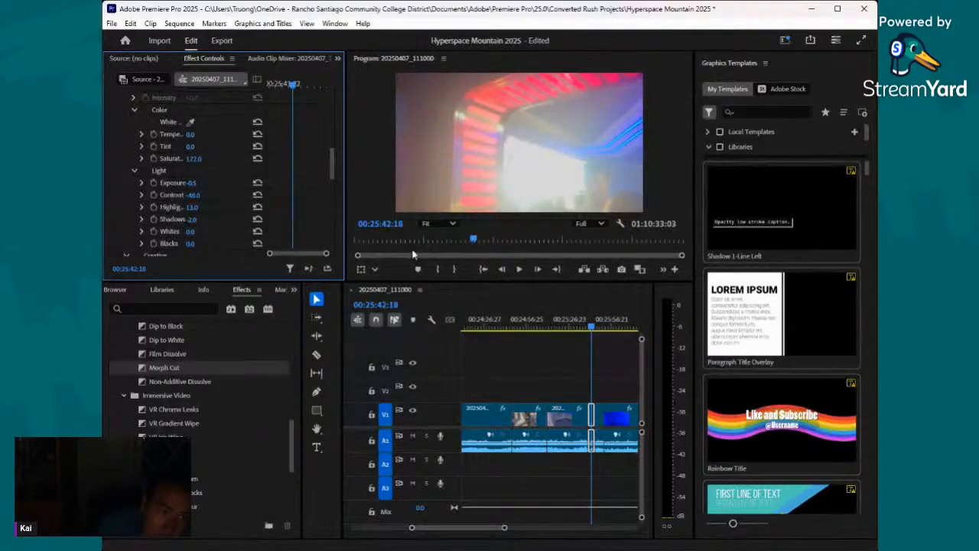
- Apply the VR Gradient Wipe transition at the cut into the 20250407_220558 clip and preview it at 00:25:51:04
left_click_drag(592, 329, 608, 329)
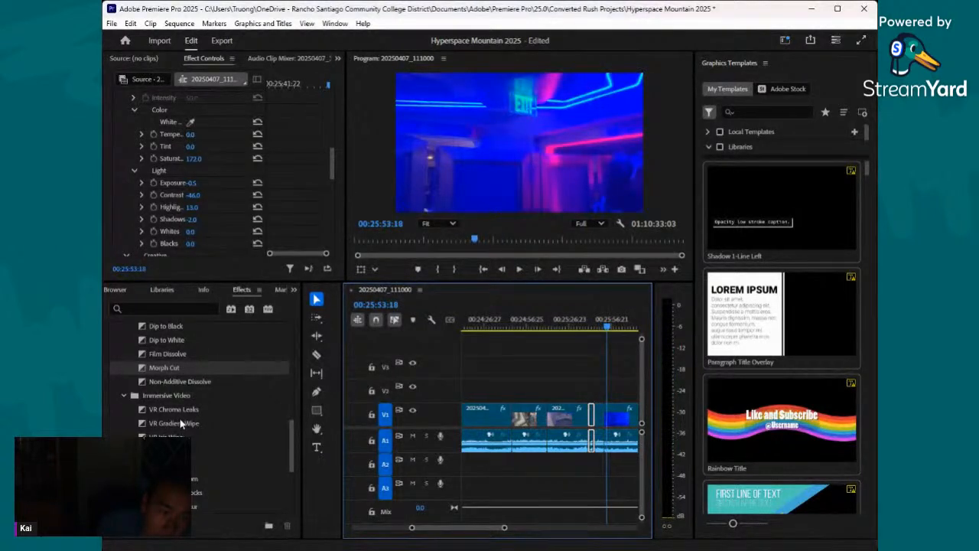
left_click_drag(181, 423, 563, 425)
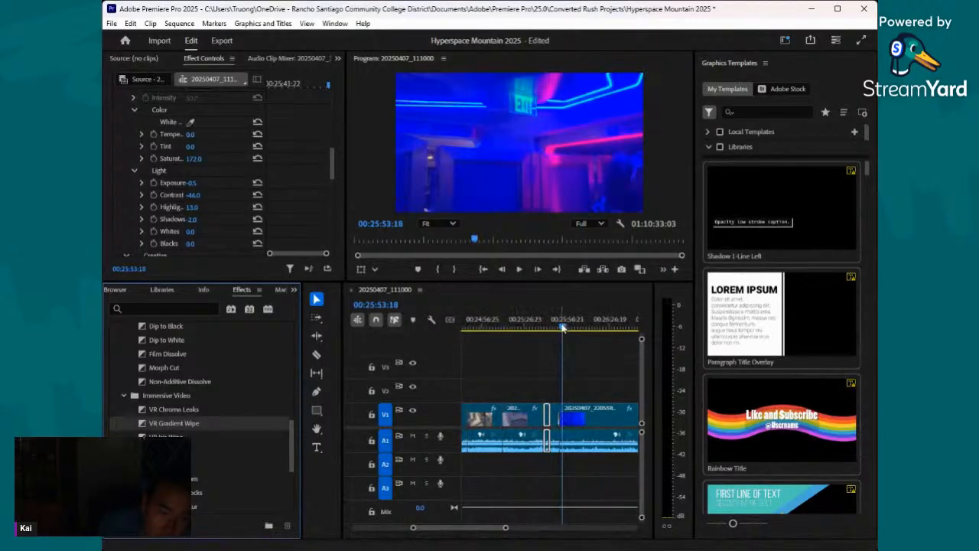
left_click_drag(563, 327, 558, 329)
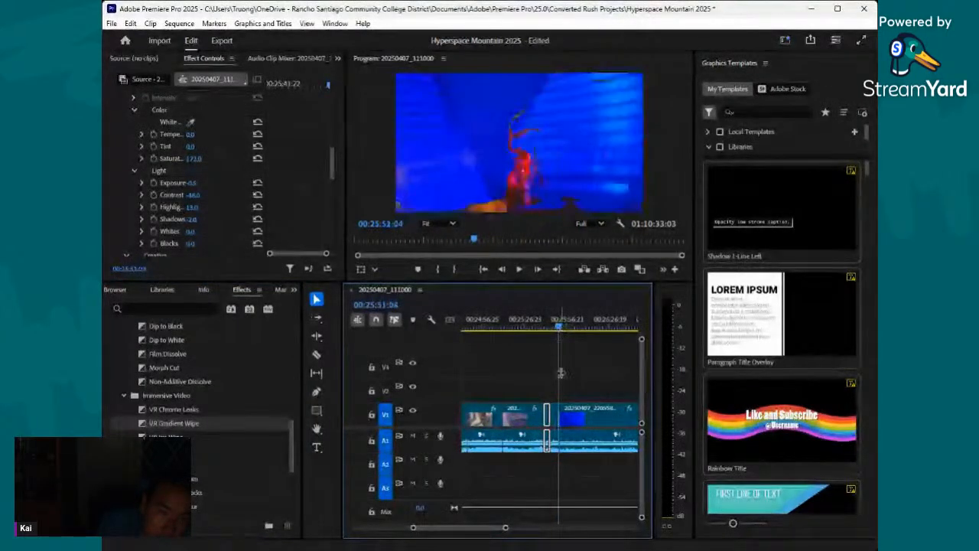
- Select the VR Gradient Wipe transition at the 20250407_220558 cut and examine its settings, toggling Show Actual Sources
scroll(266, 141, "up", 10)
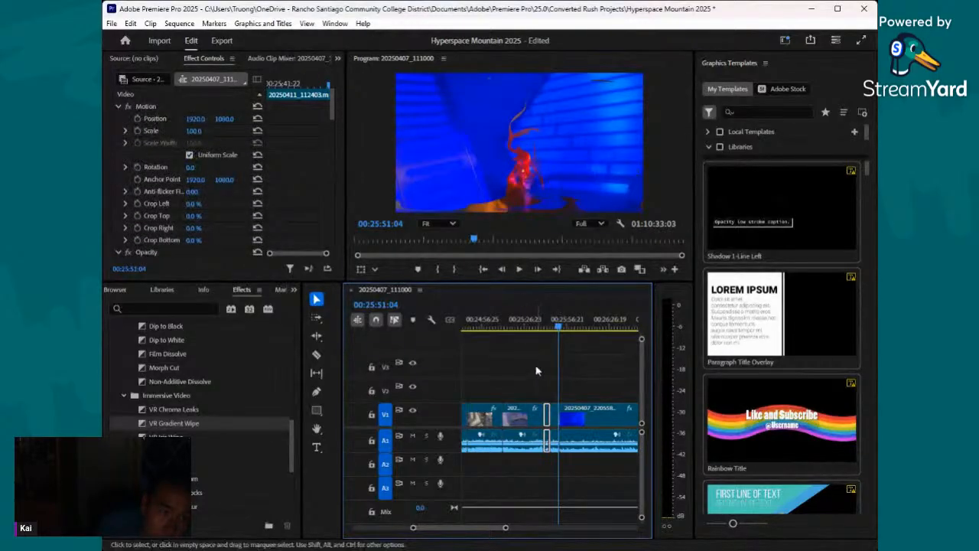
left_click(557, 419)
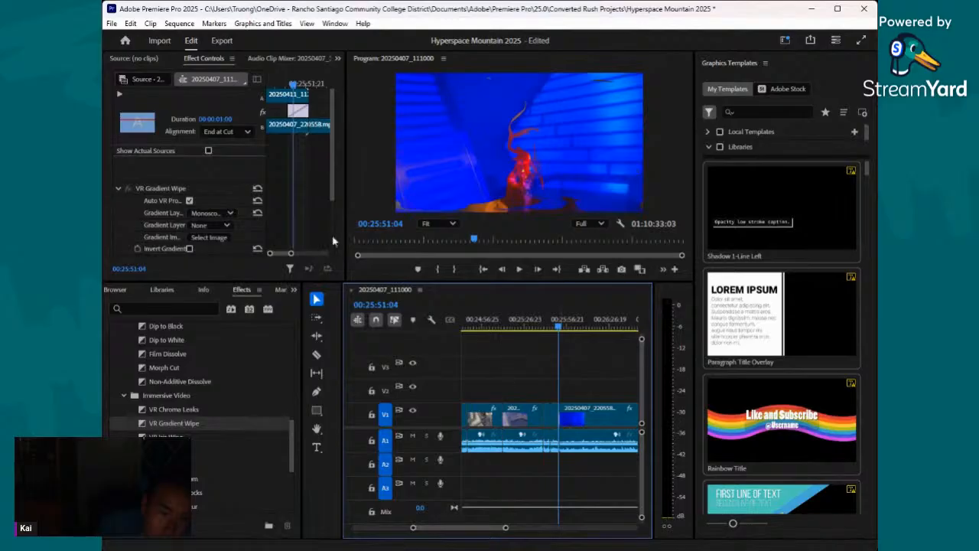
scroll(177, 194, "down", 5)
scroll(175, 189, "up", 4)
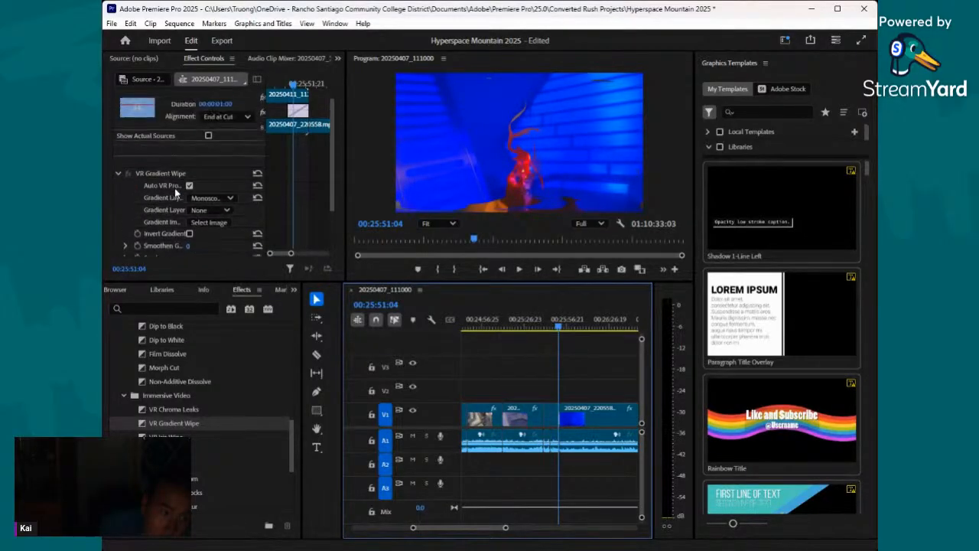
scroll(153, 164, "down", 3)
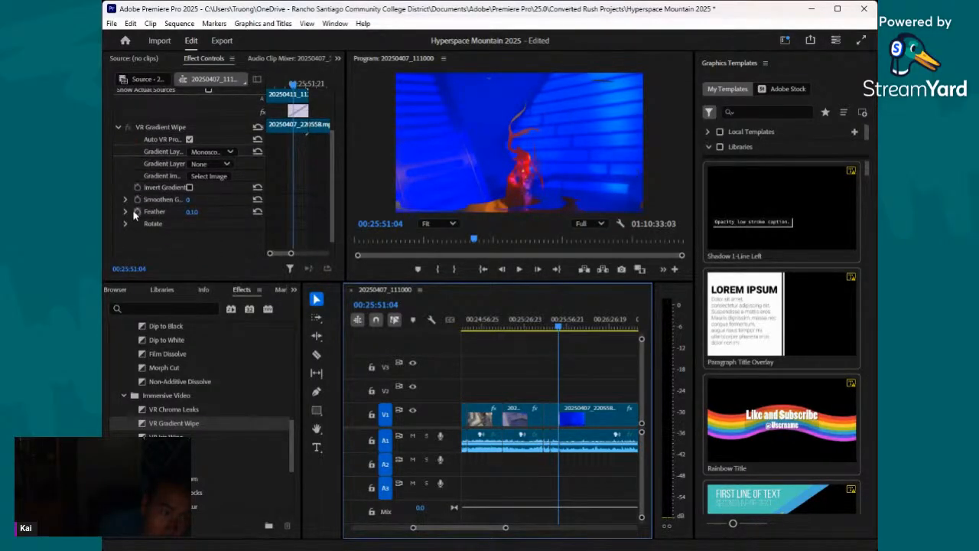
scroll(134, 212, "up", 4)
left_click(132, 177)
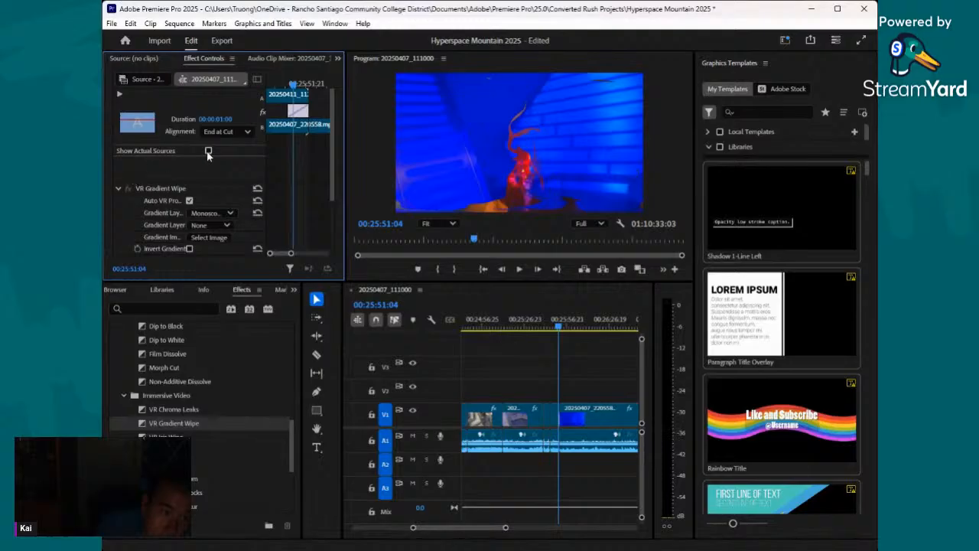
left_click(208, 152)
left_click(208, 152)
left_click(119, 187)
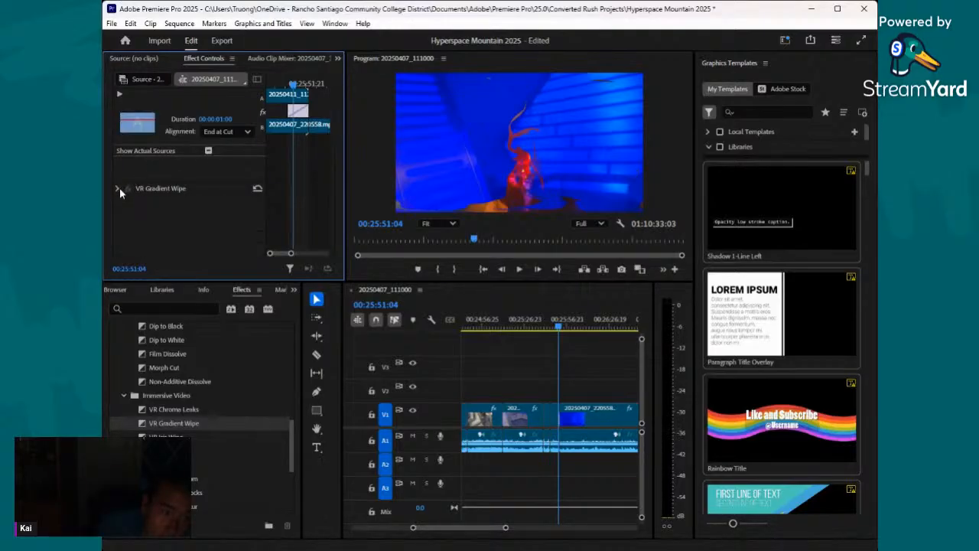
left_click(118, 188)
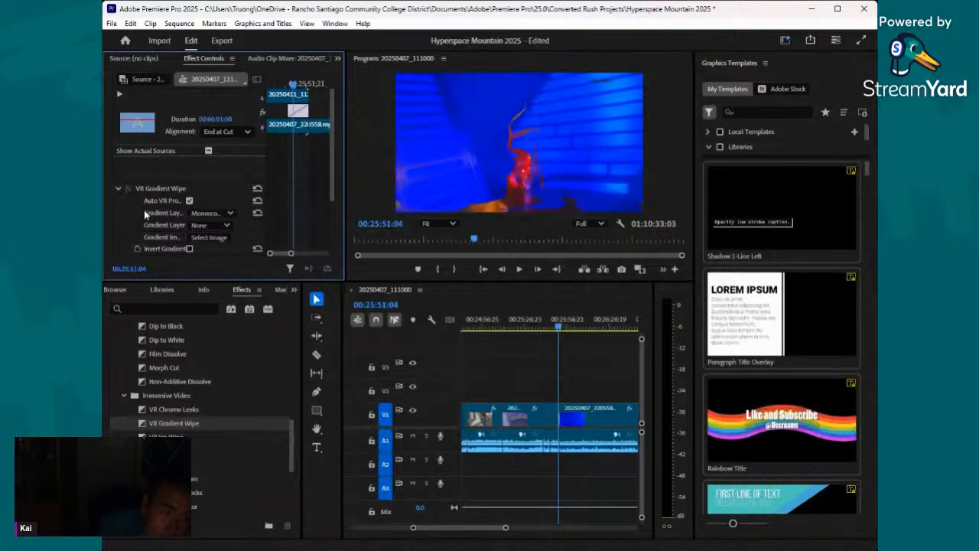
scroll(143, 215, "down", 1)
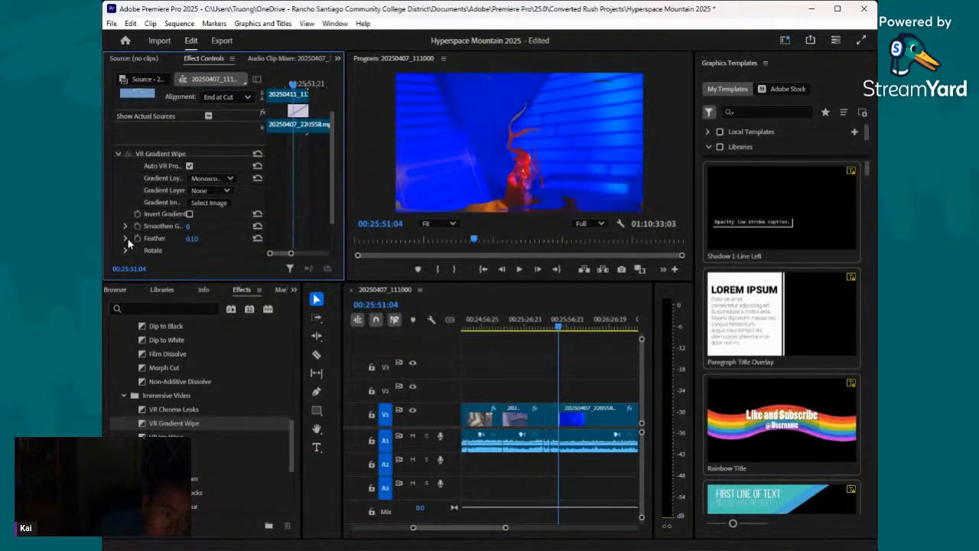
scroll(128, 239, "down", 1)
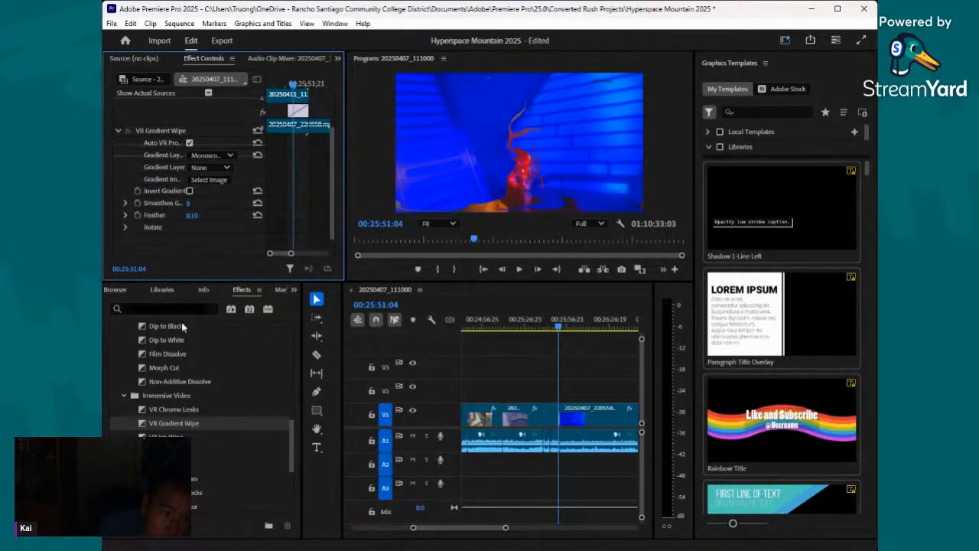
- Browse the Dissolve, Immersive Video and Iris groups of the video transitions
scroll(205, 398, "up", 1)
scroll(205, 401, "up", 4)
scroll(134, 364, "down", 6)
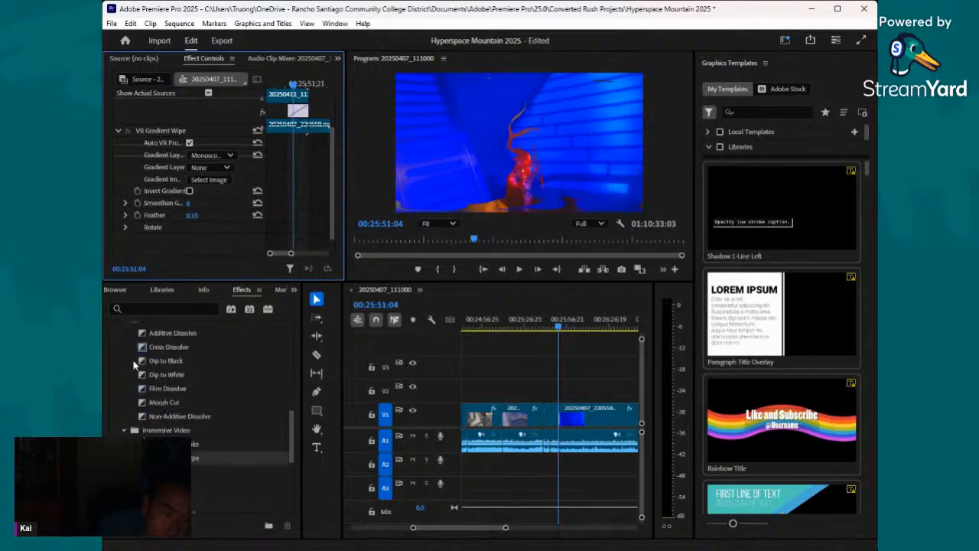
scroll(143, 377, "down", 4)
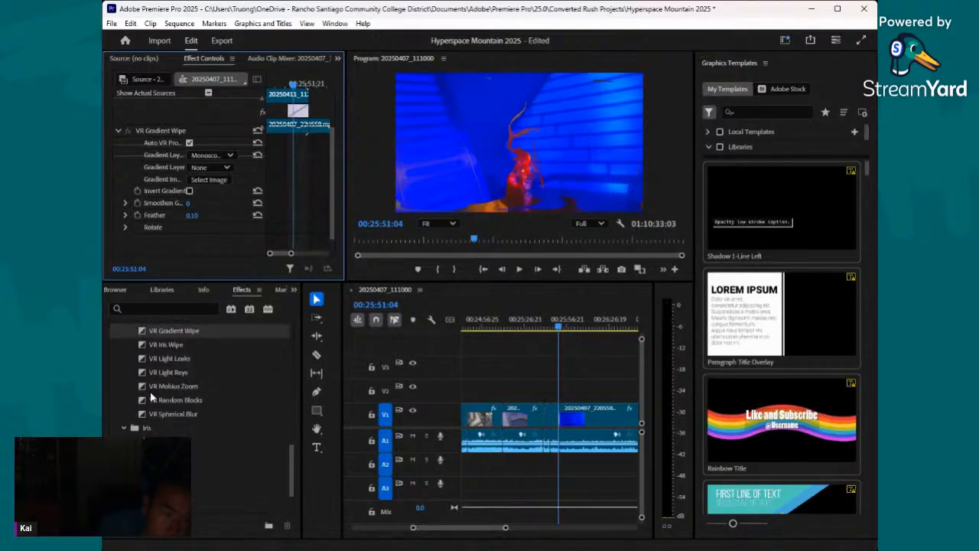
scroll(150, 397, "down", 3)
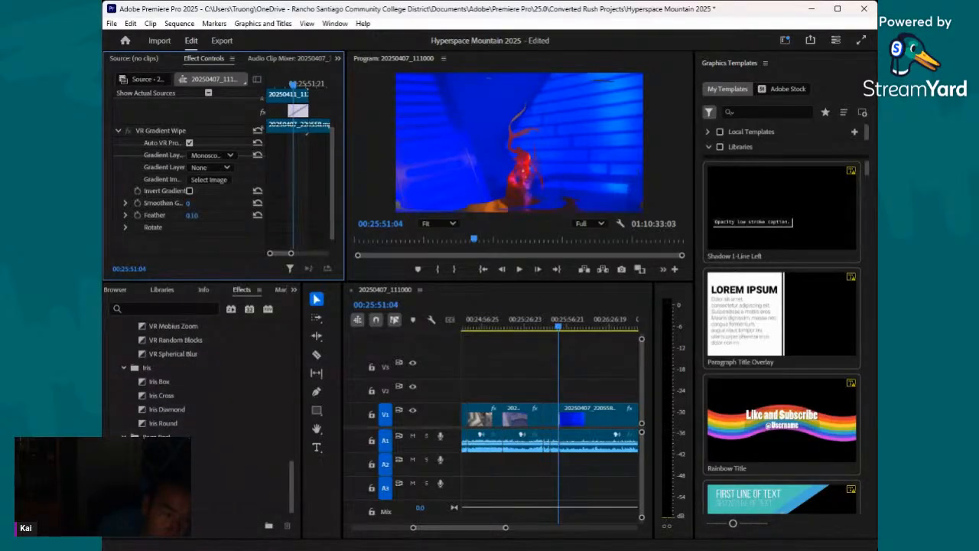
scroll(147, 420, "up", 5)
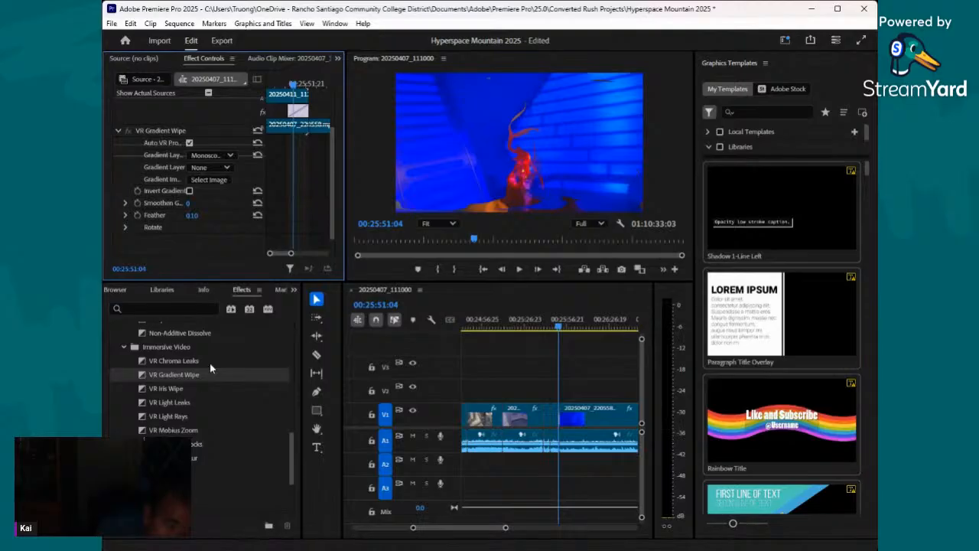
- Inspect the VR Gradient Wipe's Rotate, gradient layout and gradient image options
left_click(126, 229)
scroll(127, 227, "down", 3)
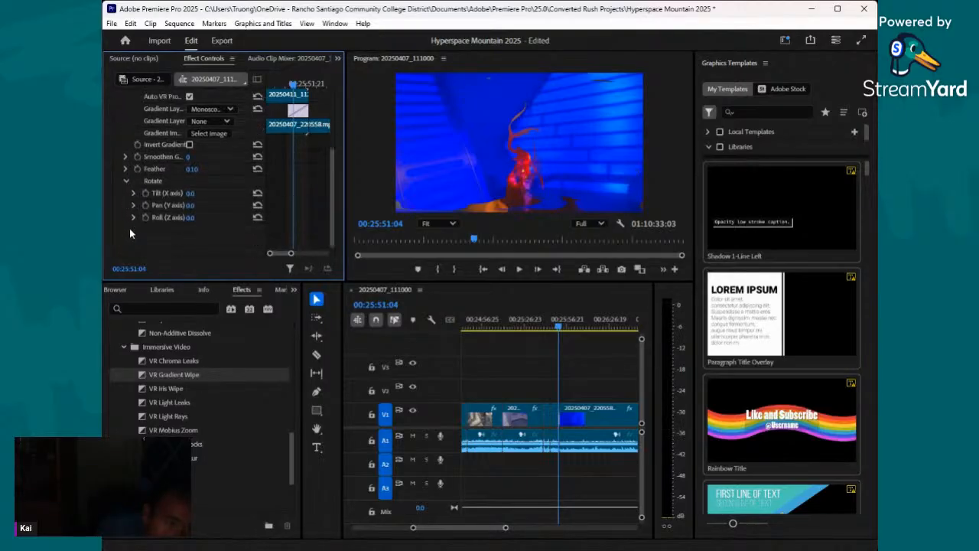
left_click(126, 190)
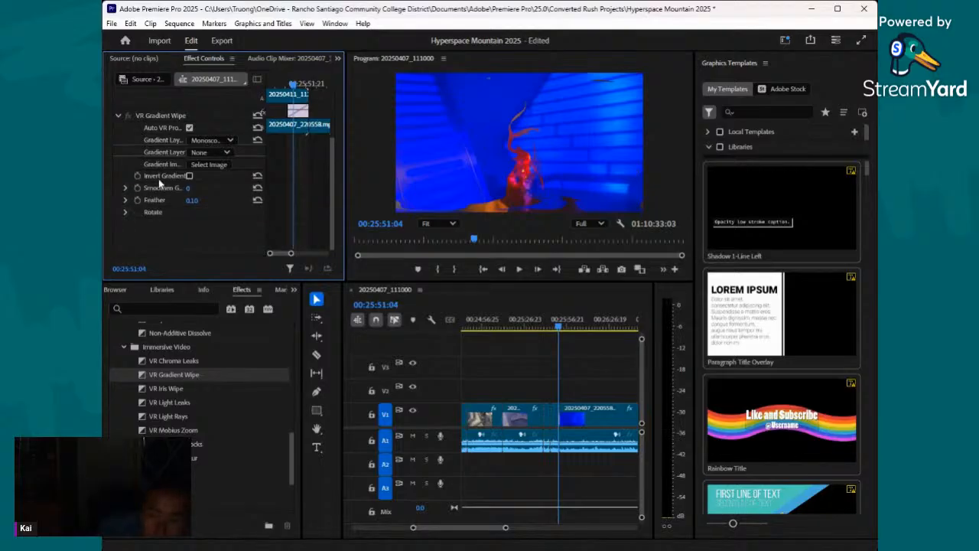
left_click(208, 141)
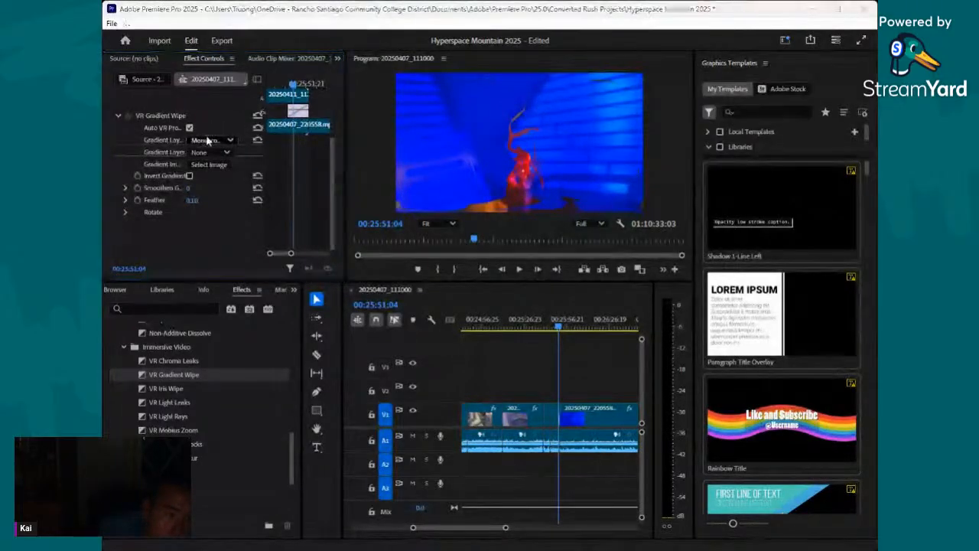
left_click(212, 143)
left_click(215, 166)
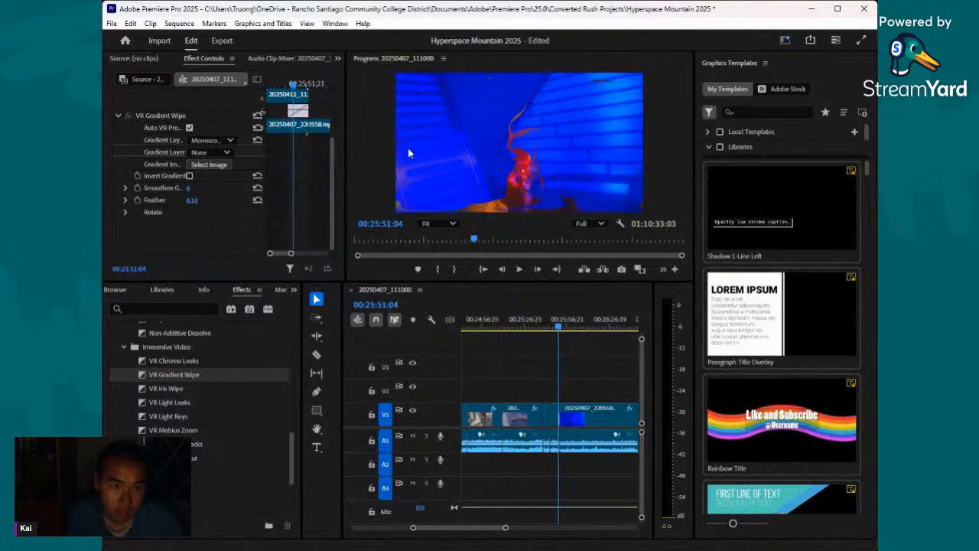
left_click(691, 121)
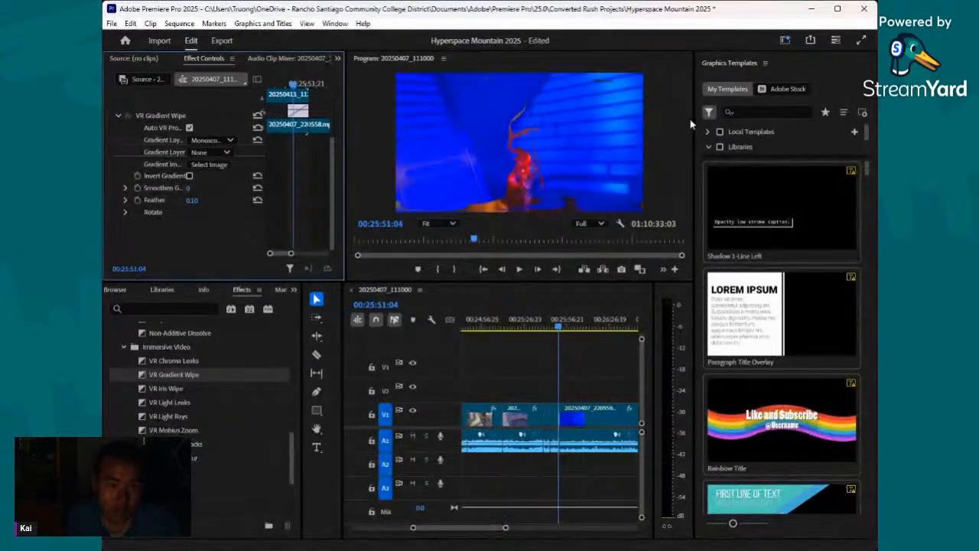
- Start playback from 00:25:51:04 to preview the transition and save the project
left_click(521, 269)
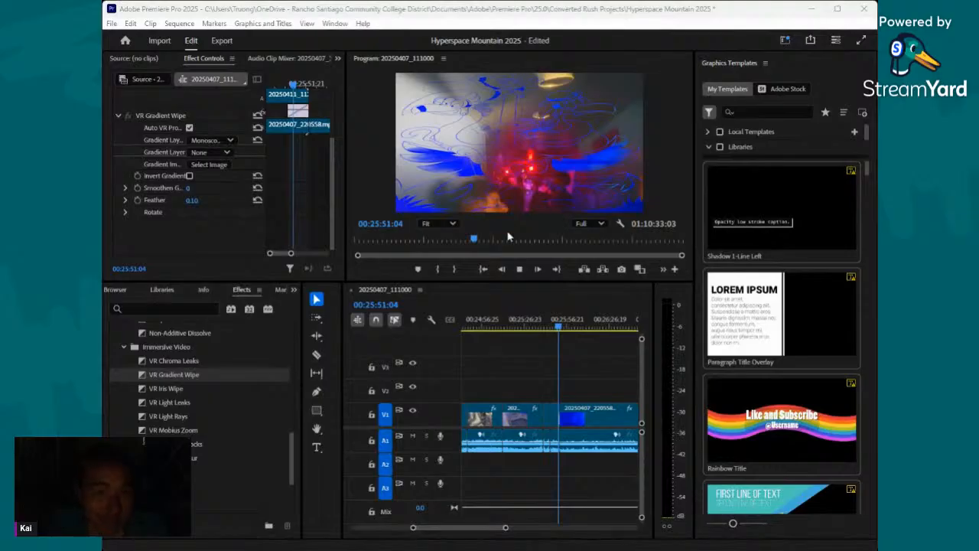
left_click(473, 208)
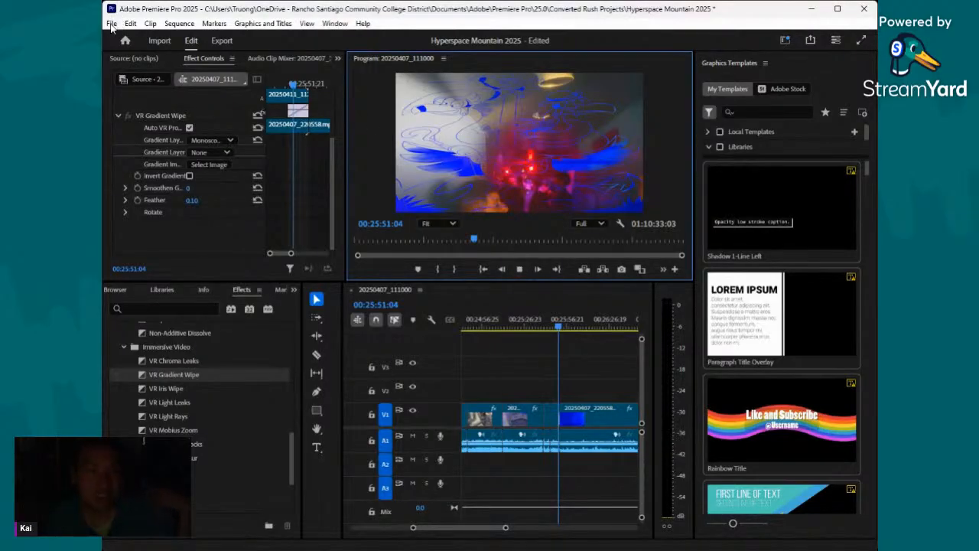
key("ctrl+s")
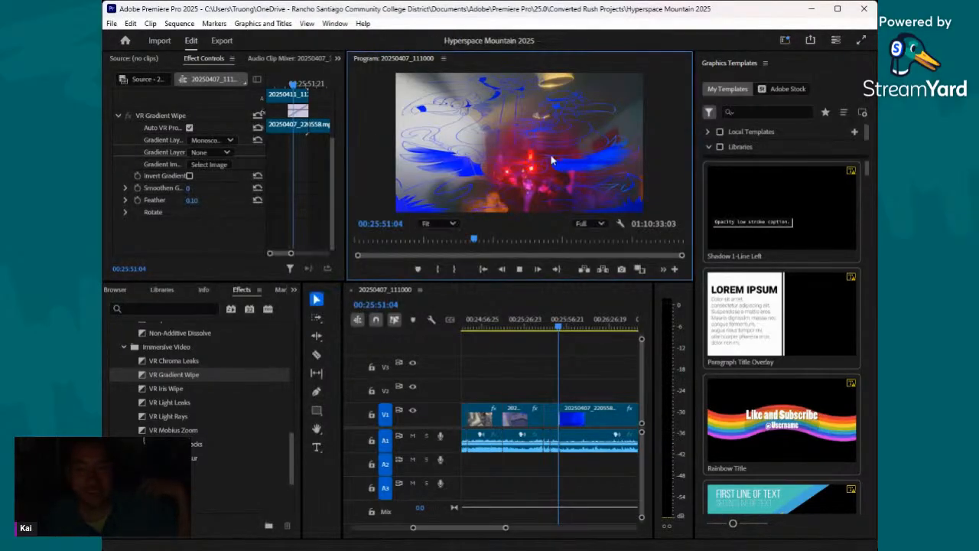
- Return to the sequence and move the playhead to 00:25:54:00 in the 20250407_220558 clip
key("alt+Tab")
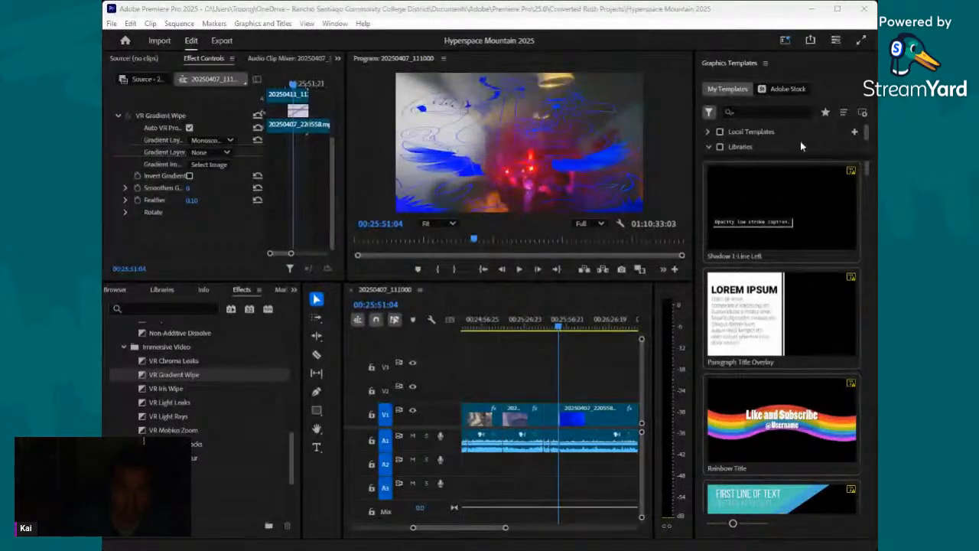
left_click(677, 11)
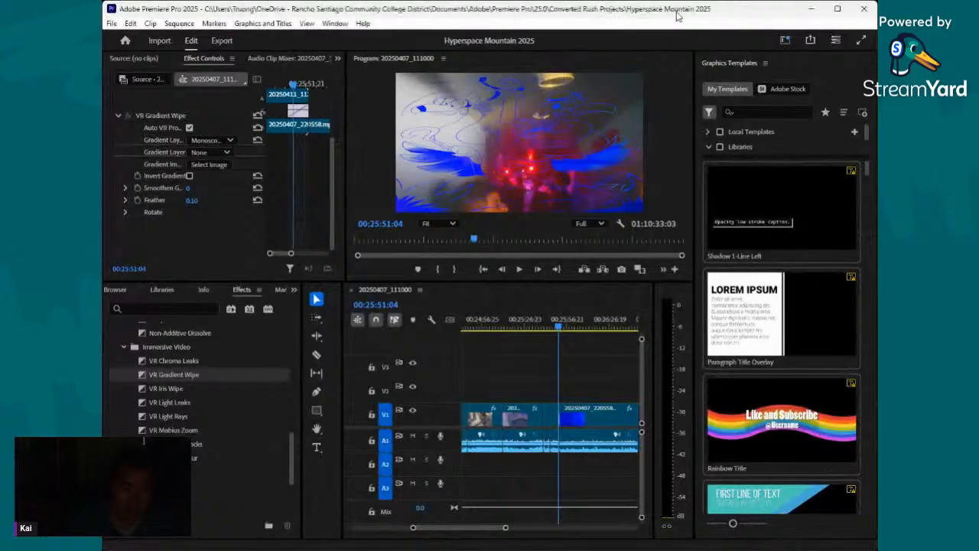
left_click(564, 325)
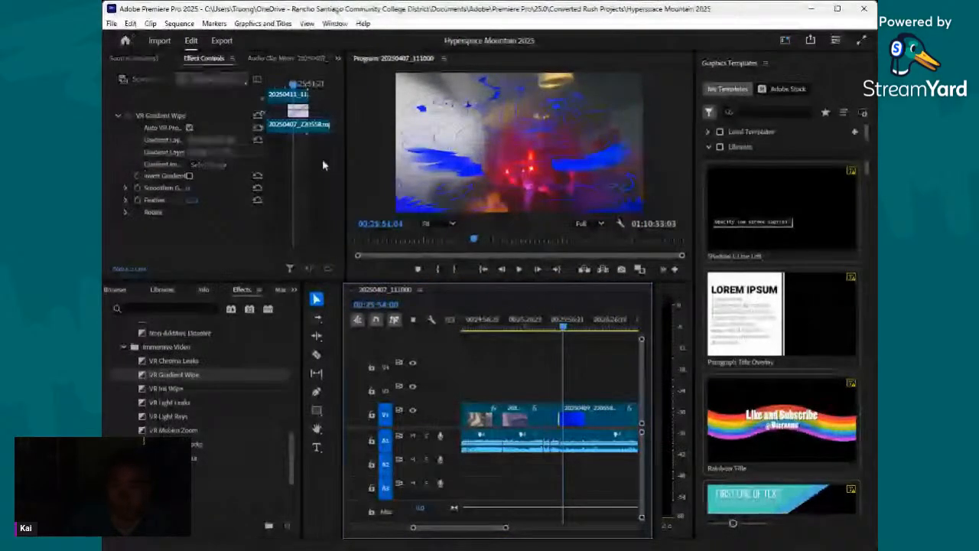
- Switch to YouTube in the browser and look through the channel's Shorts, Live and Home sections
key("alt+Tab")
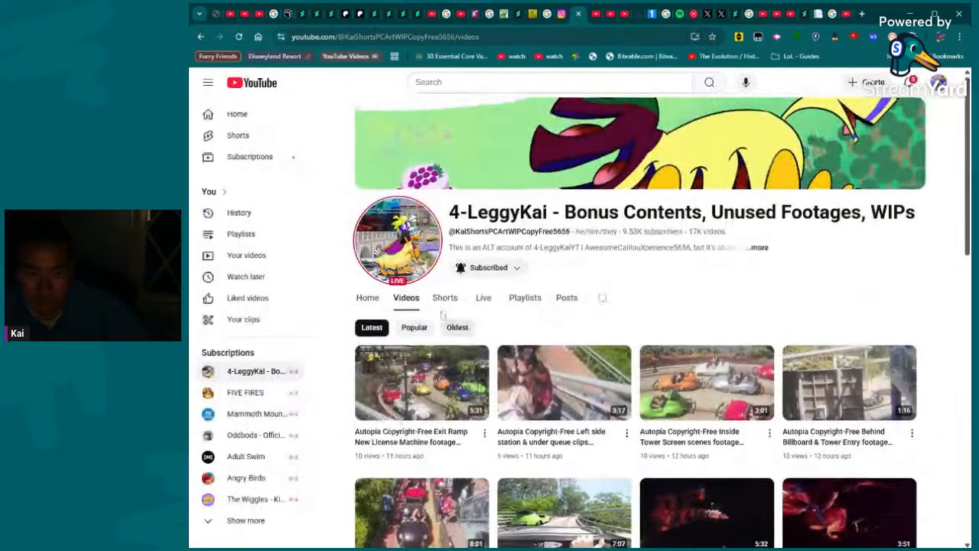
left_click(445, 298)
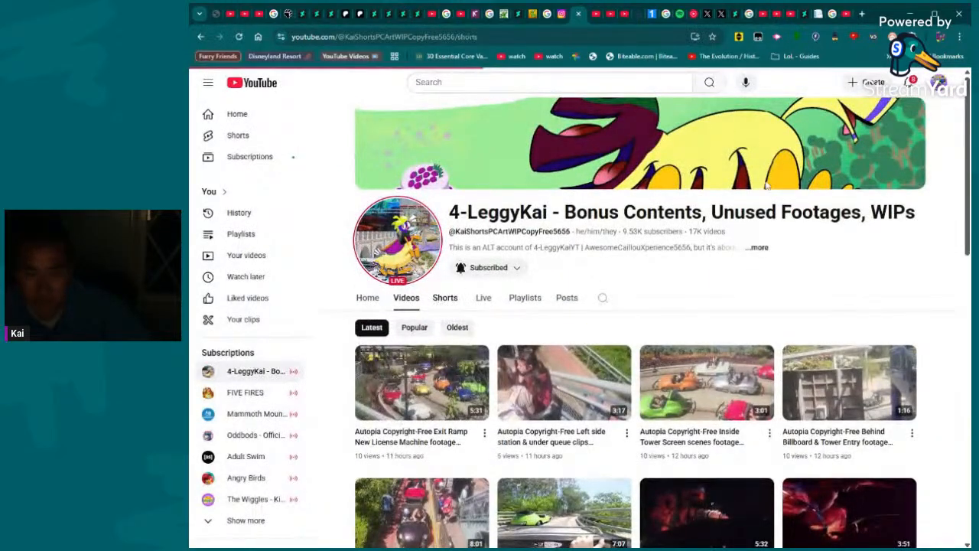
scroll(531, 301, "down", 1)
scroll(555, 239, "up", 3)
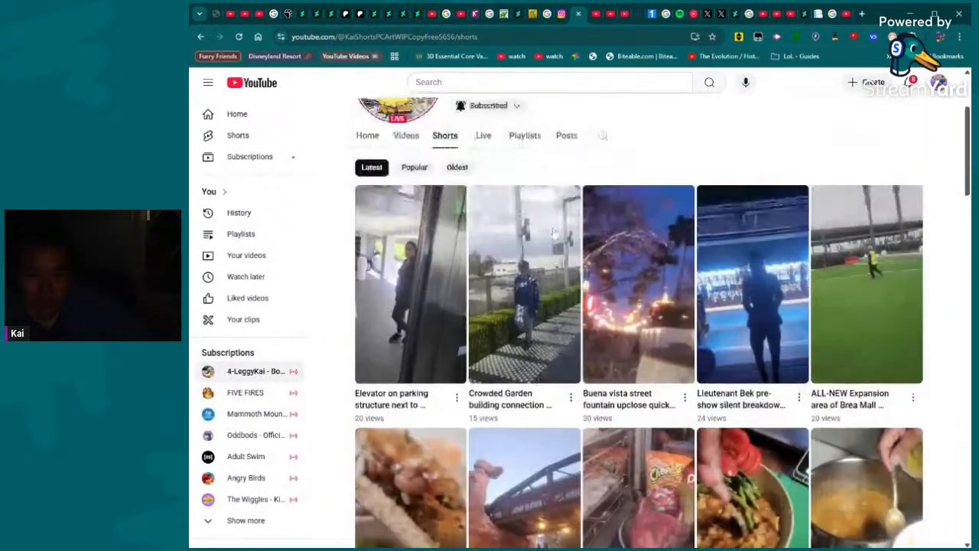
left_click(484, 199)
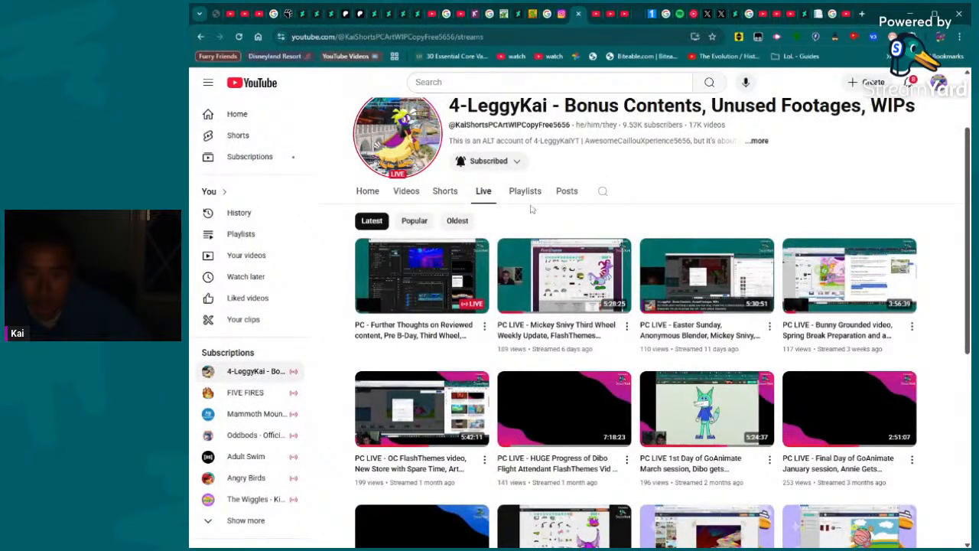
left_click(370, 196)
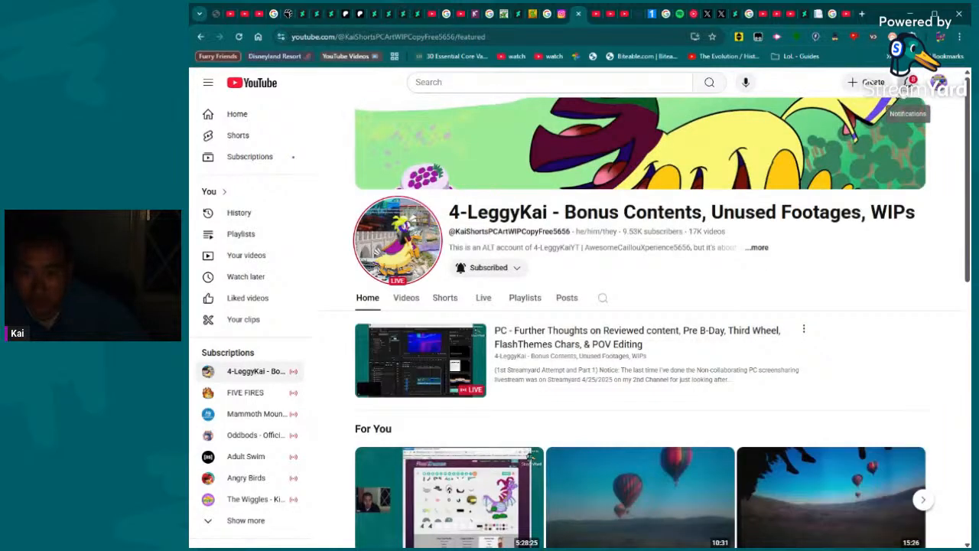
- Open the newest comment-reply notification, then heart and like the highlighted reply asking which voice was used
left_click(908, 82)
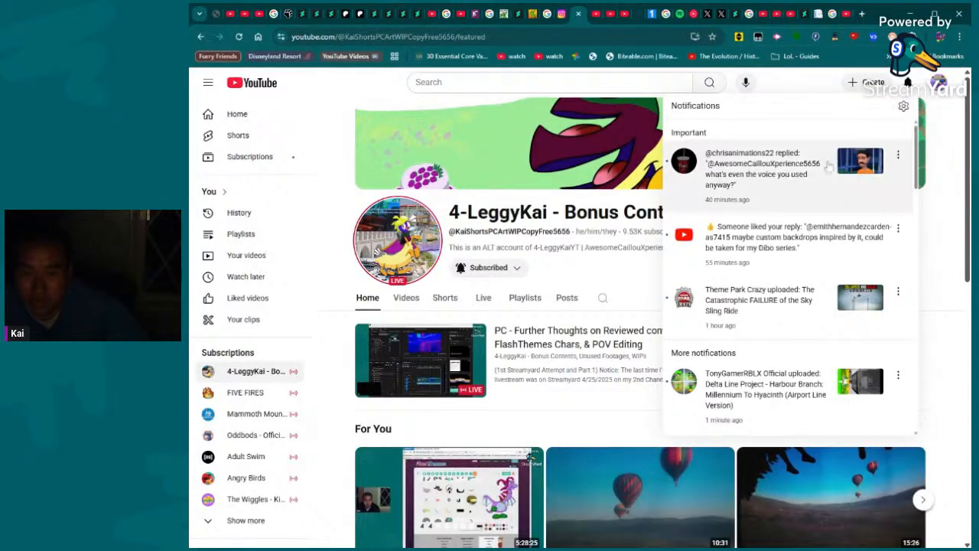
left_click(791, 169)
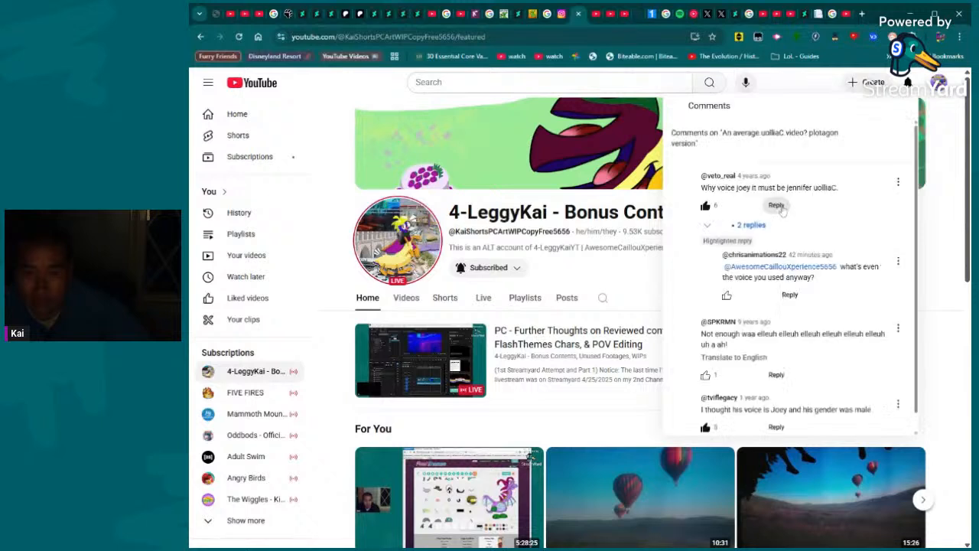
left_click(763, 294)
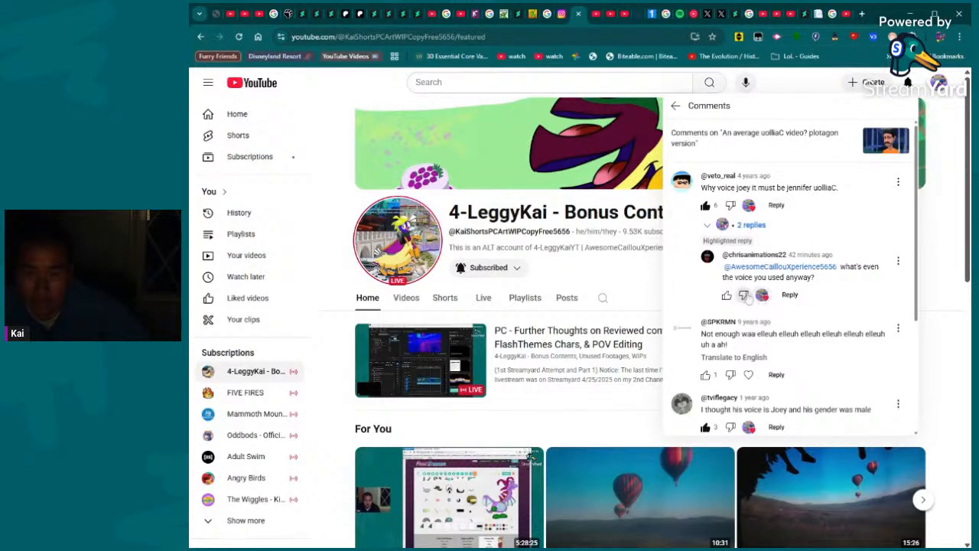
left_click(727, 295)
- Post the reply "It's provided by Plotagon already back in the year I made it earliest, Joey and Jennifer but didn't know these voices locked in gender."
left_click(796, 296)
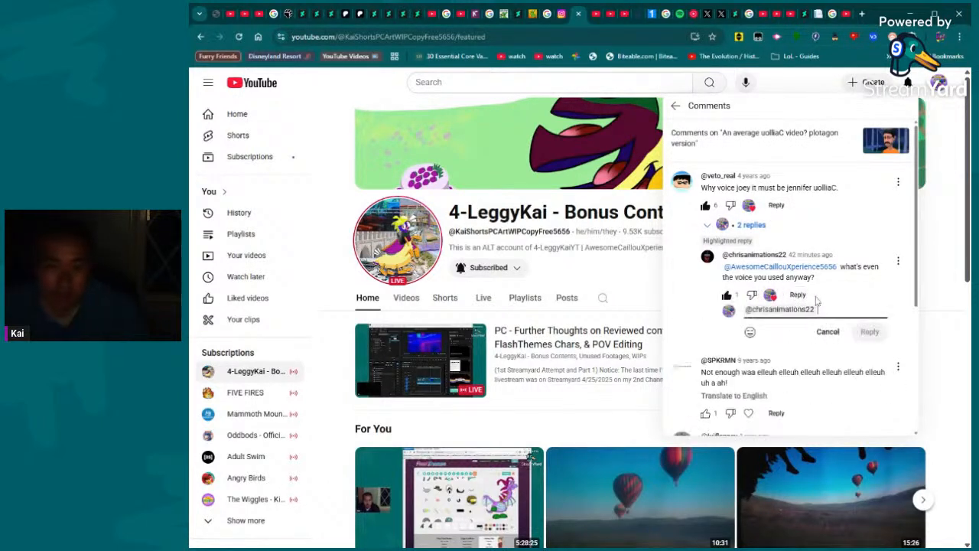
type("It")
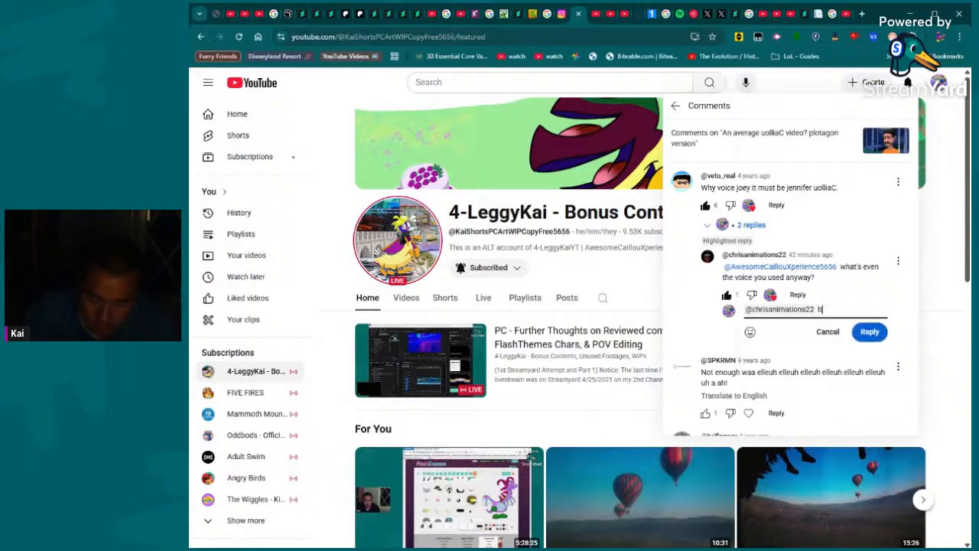
type("'s provided b")
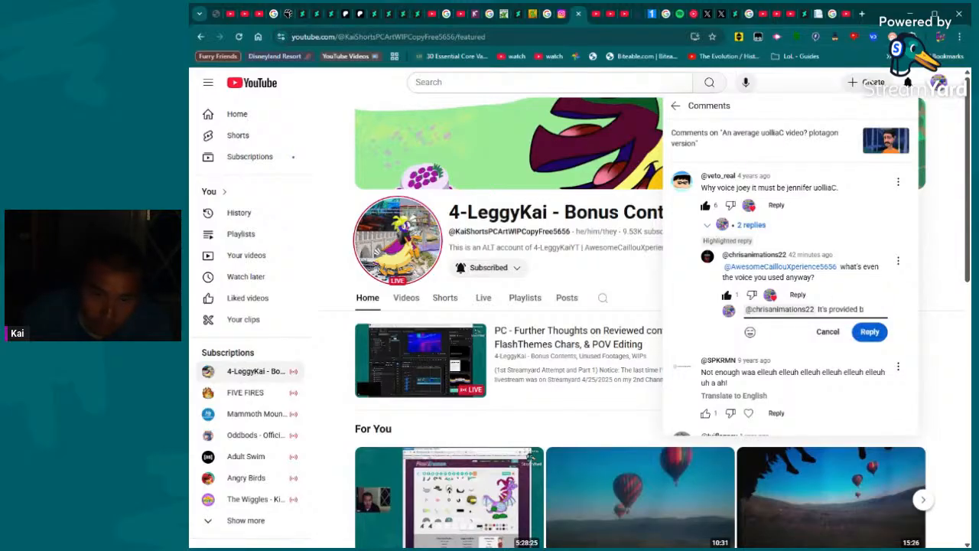
type("y Plotagon already back in the year I mad")
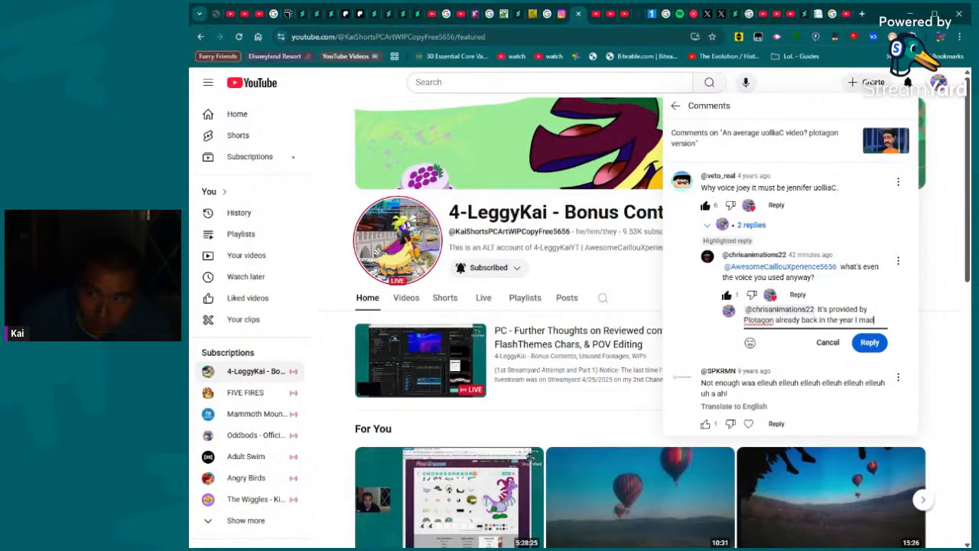
type("e it e")
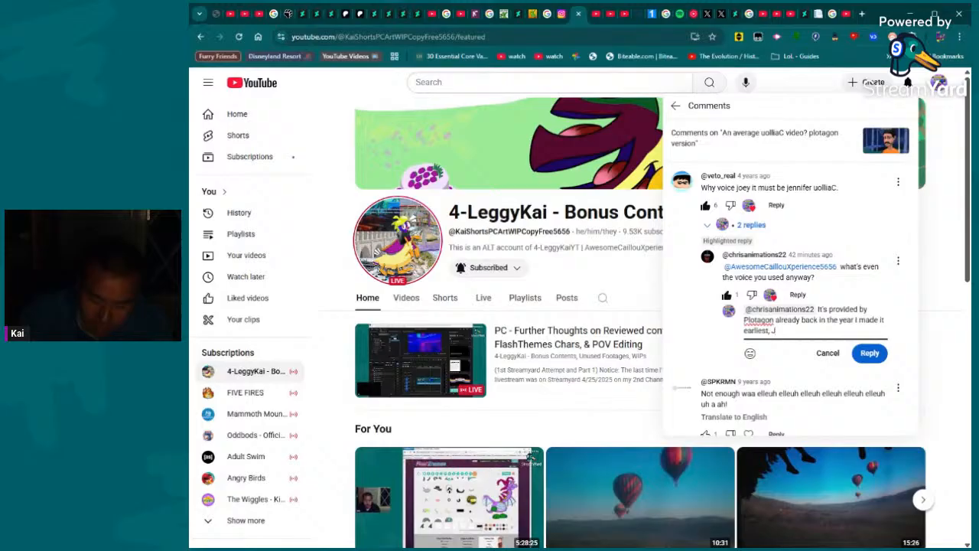
type("arliest, Joey and Jennifer but didn't kn")
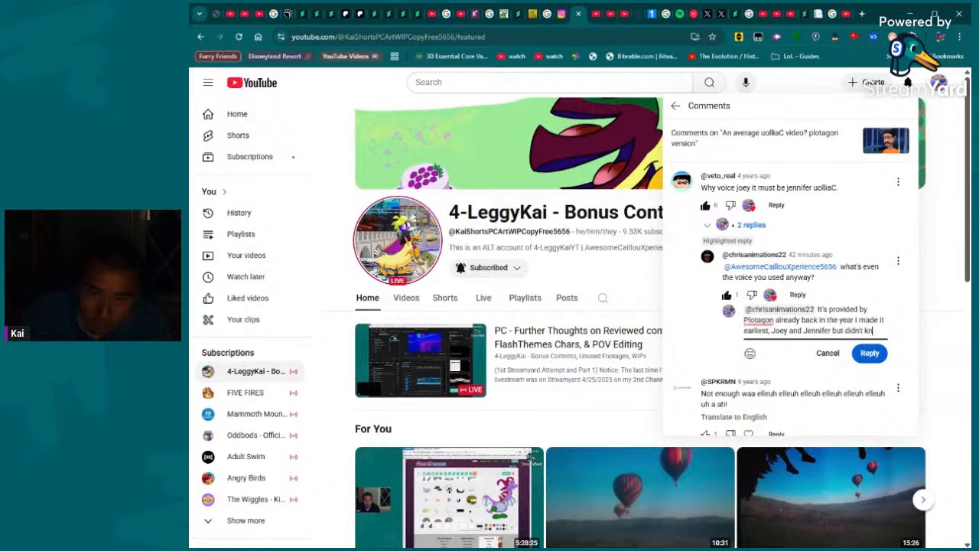
type(" these voices locked in gender.")
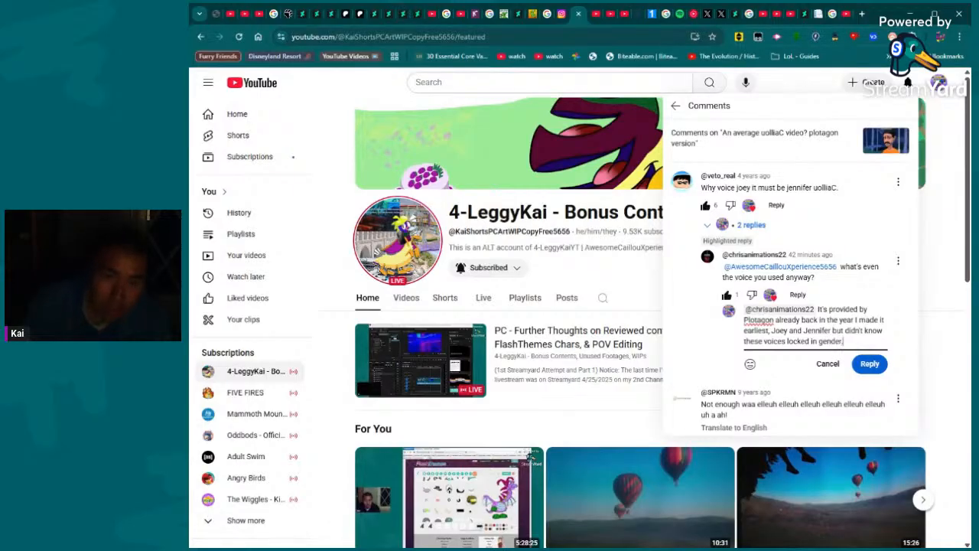
left_click(874, 366)
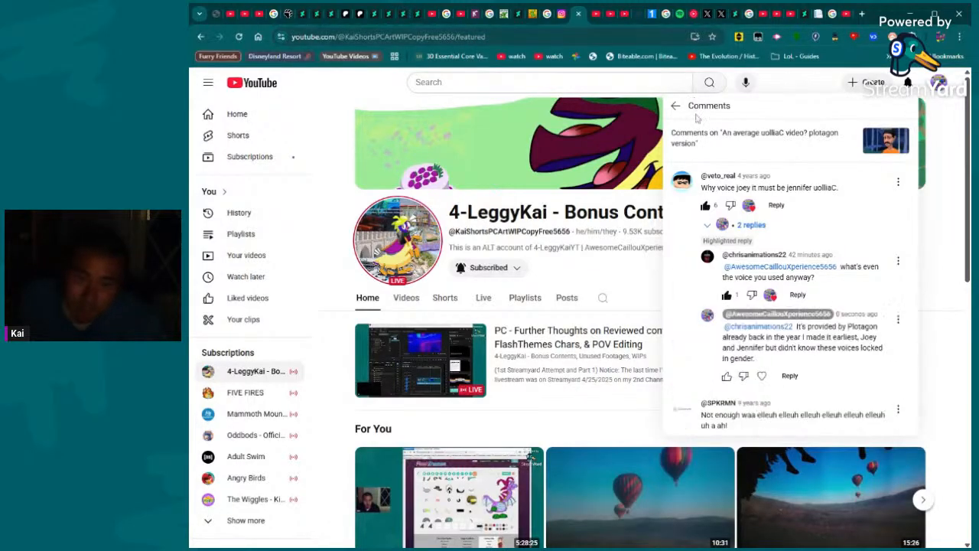
- Return to the notifications, view the comment thread on the Drawing Session 2 Update post and close it
left_click(676, 105)
left_click(782, 256)
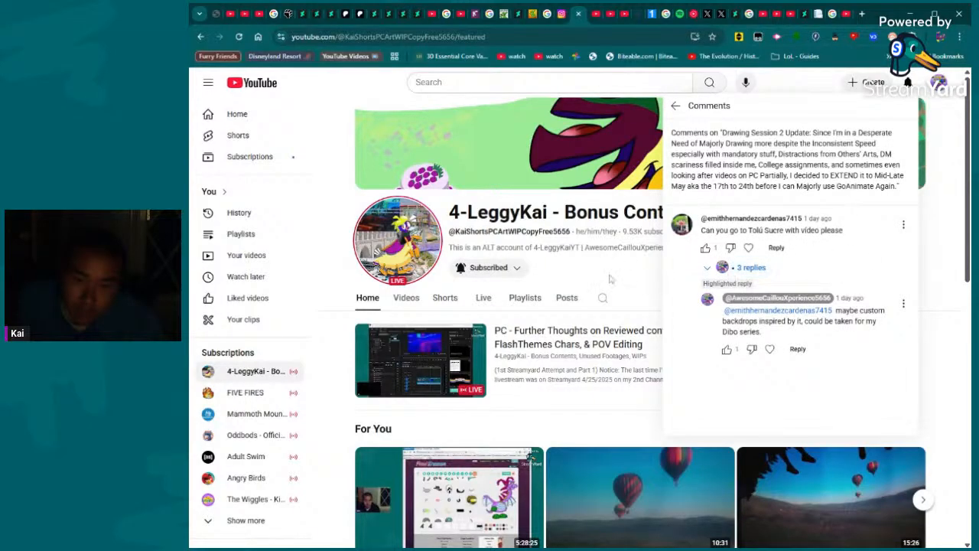
left_click(612, 279)
- Go to the main channel linked at the end of the bonus channel's page and look through its latest videos
scroll(582, 325, "down", 2)
scroll(582, 325, "down", 10)
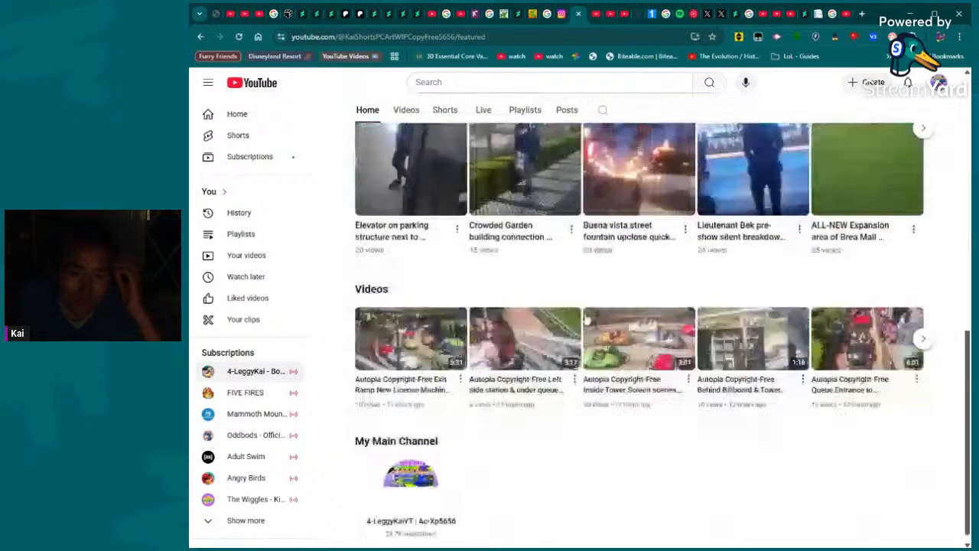
left_click(417, 483)
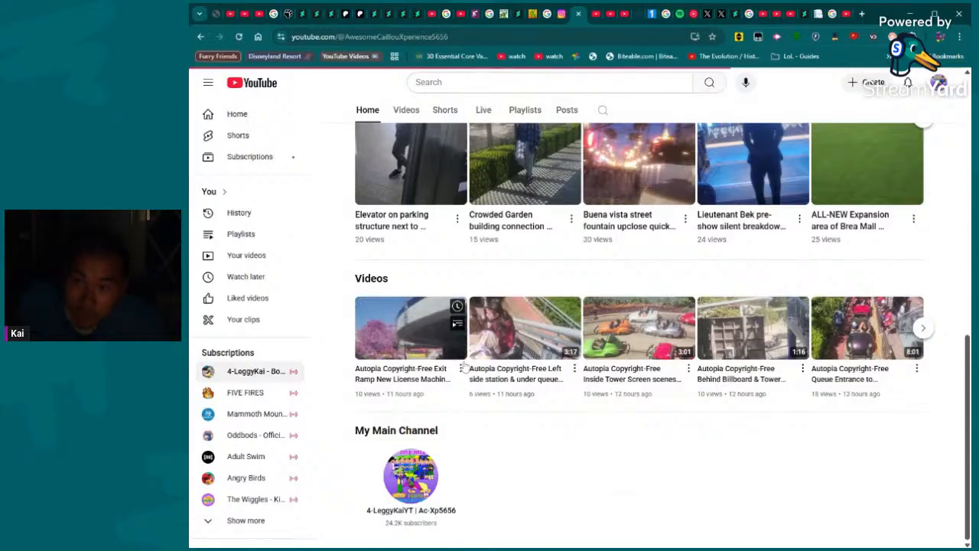
left_click(420, 323)
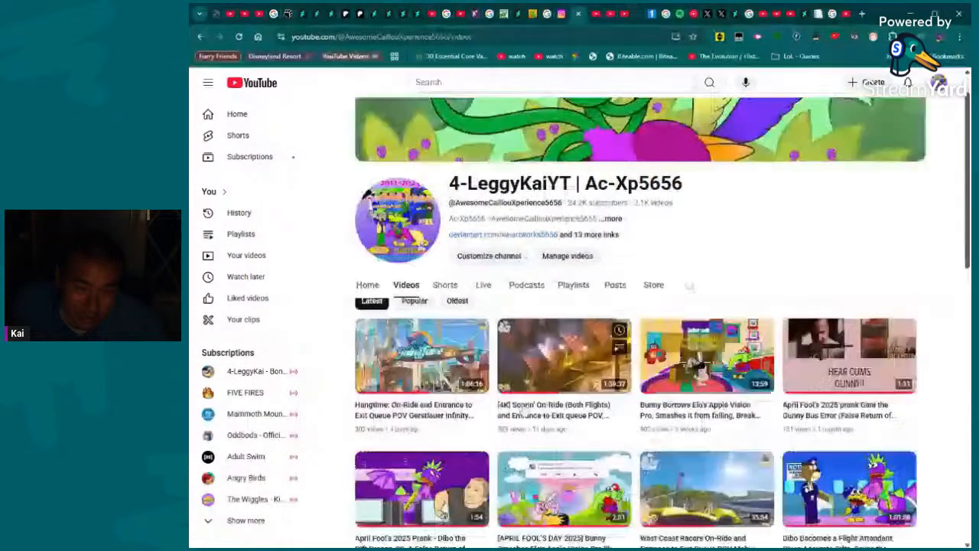
scroll(515, 403, "down", 5)
scroll(570, 282, "up", 5)
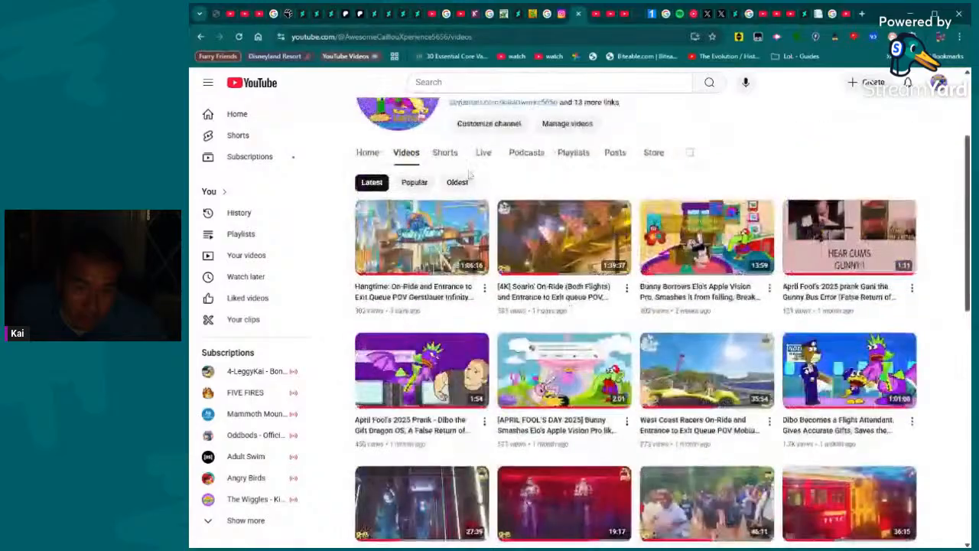
- Browse the main channel's Shorts, looking through the latest and older character drawings
left_click(445, 155)
scroll(811, 297, "down", 5)
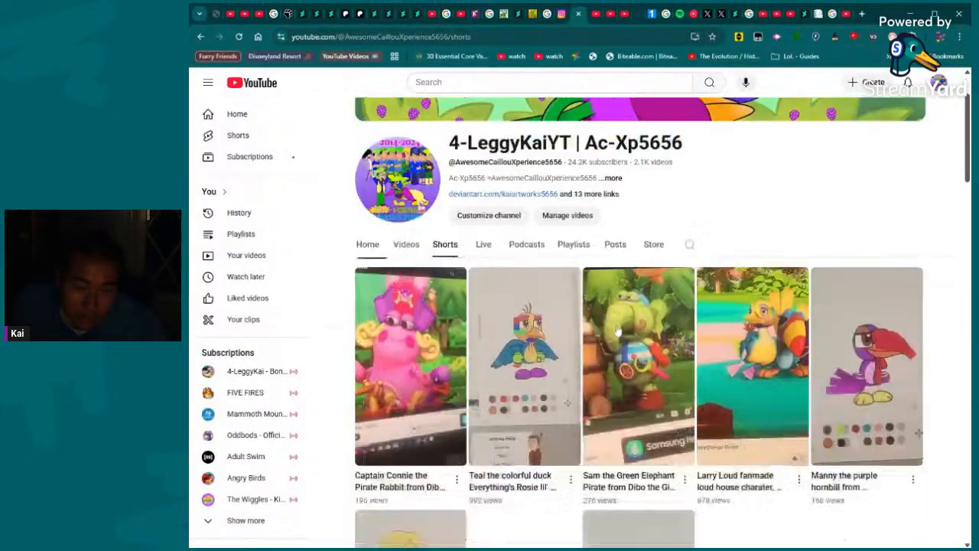
scroll(663, 297, "up", 3)
scroll(663, 297, "down", 12)
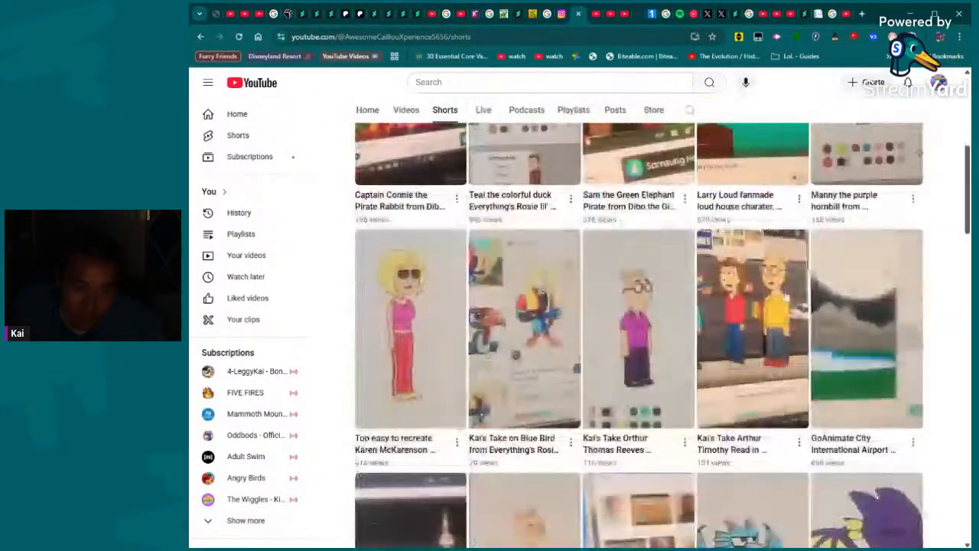
scroll(795, 304, "up", 8)
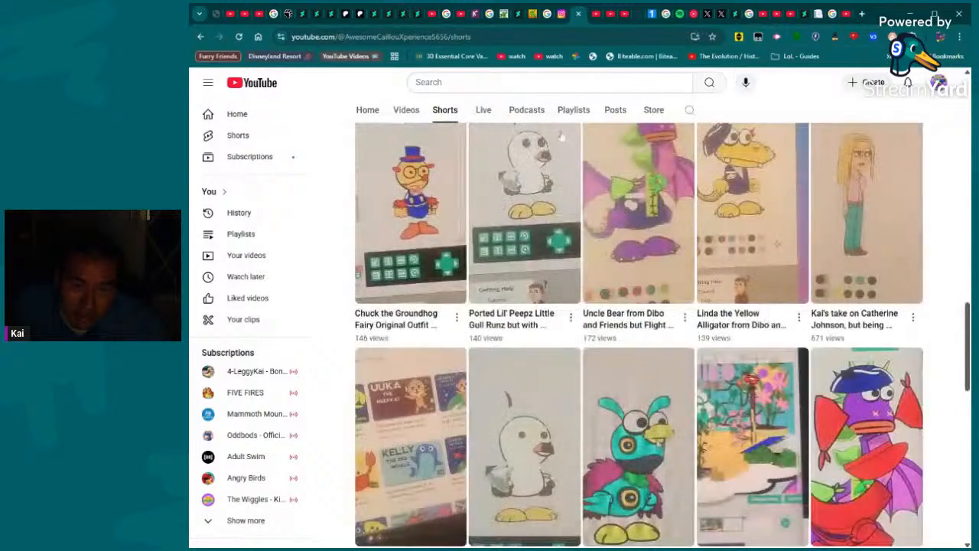
scroll(618, 309, "up", 12)
scroll(564, 327, "up", 5)
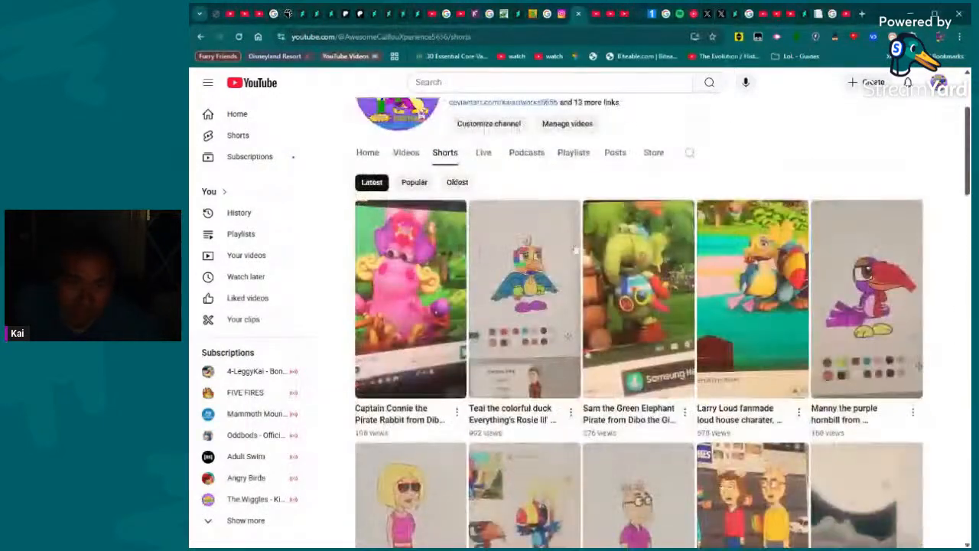
scroll(612, 306, "down", 12)
scroll(649, 282, "down", 5)
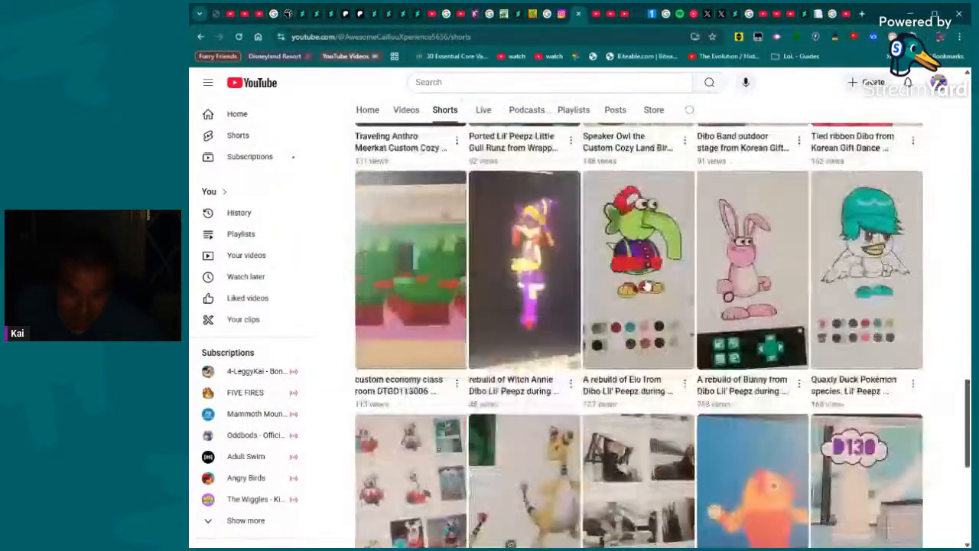
scroll(649, 281, "up", 6)
scroll(650, 281, "down", 12)
- Look through the main channel's latest live streams
left_click(483, 110)
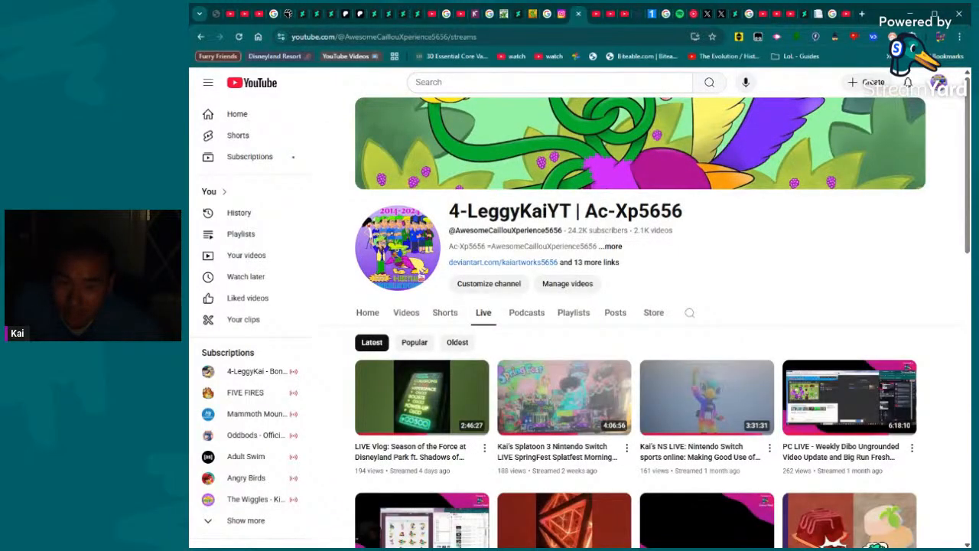
scroll(603, 307, "down", 3)
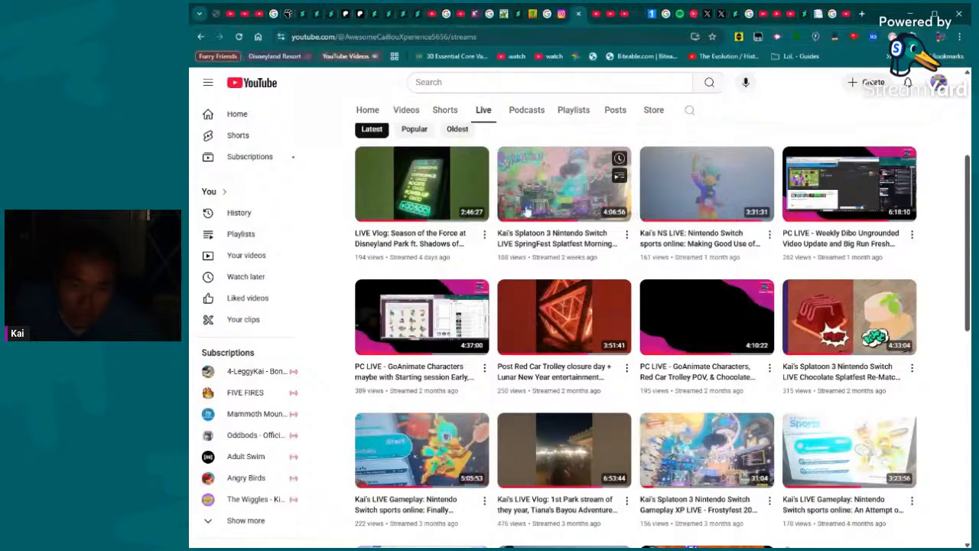
scroll(724, 274, "up", 3)
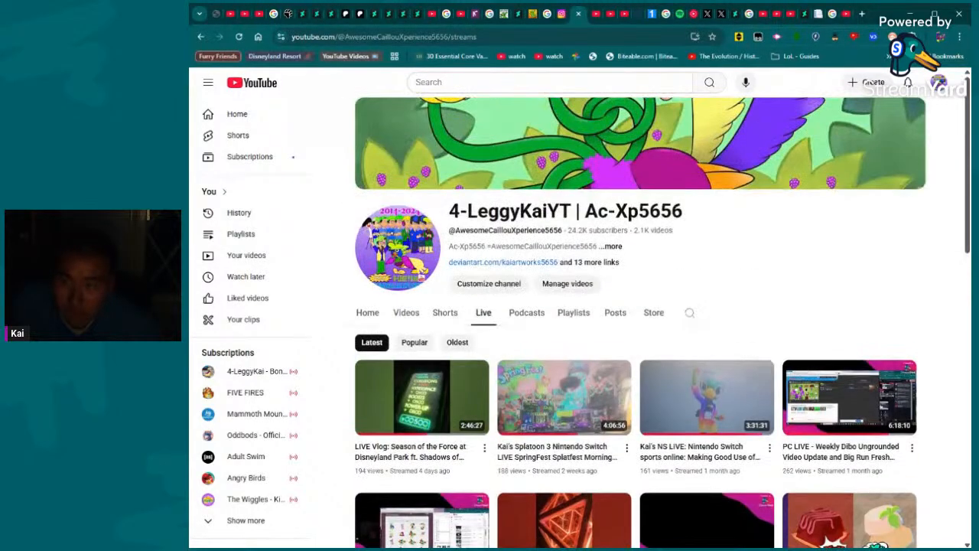
- Look through other open pages, including the Zookie the Dragon post on X, the Zookie shop and the Riddler's Revenge image search
left_click(705, 16)
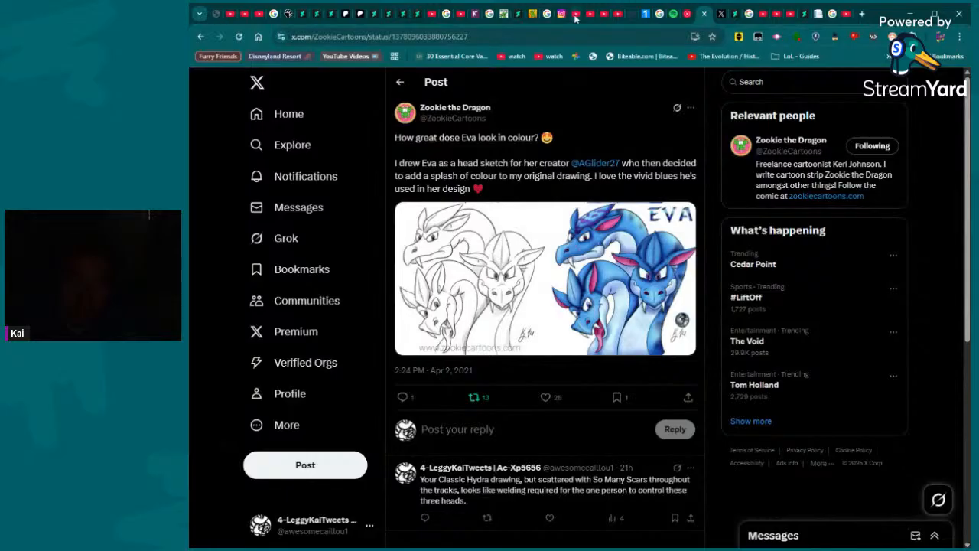
scroll(578, 124, "down", 3)
left_click(532, 15)
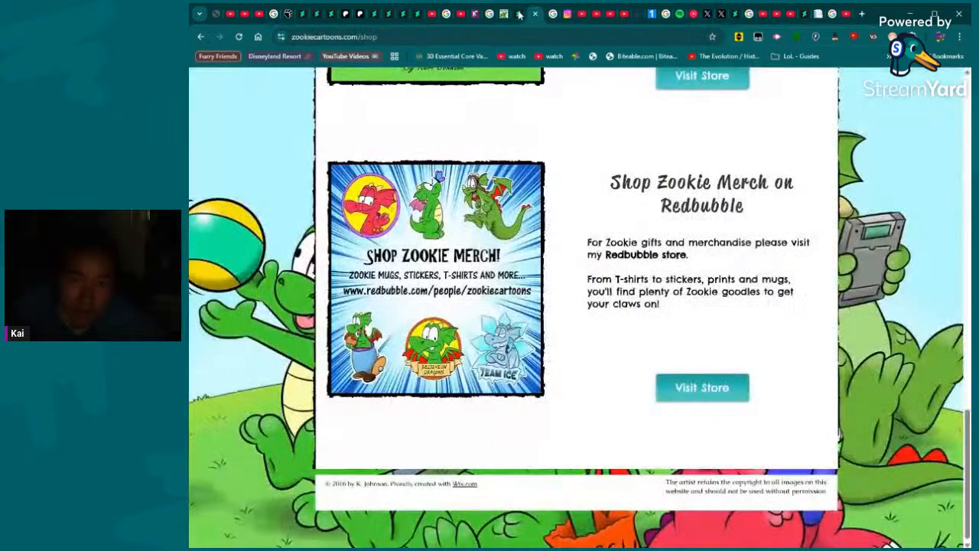
left_click(520, 15)
left_click(552, 14)
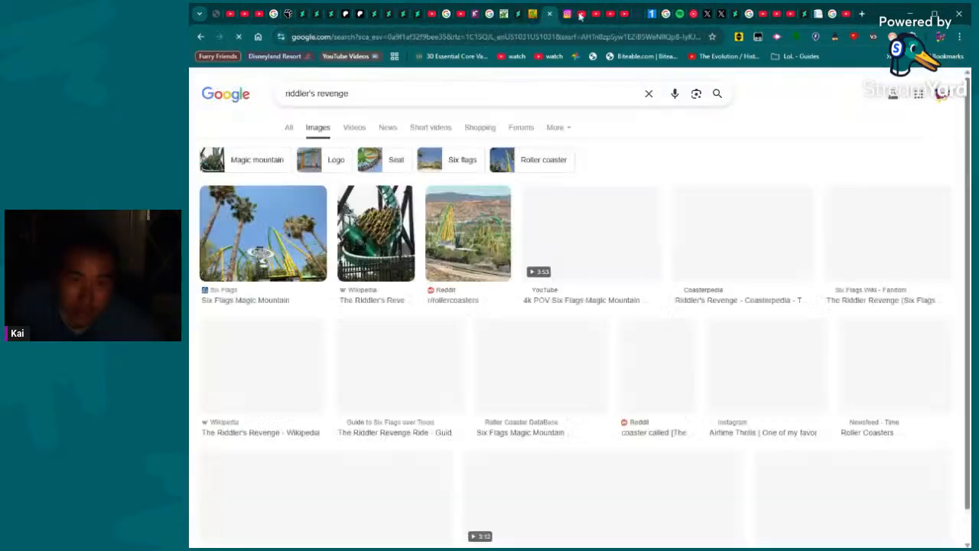
left_click(565, 13)
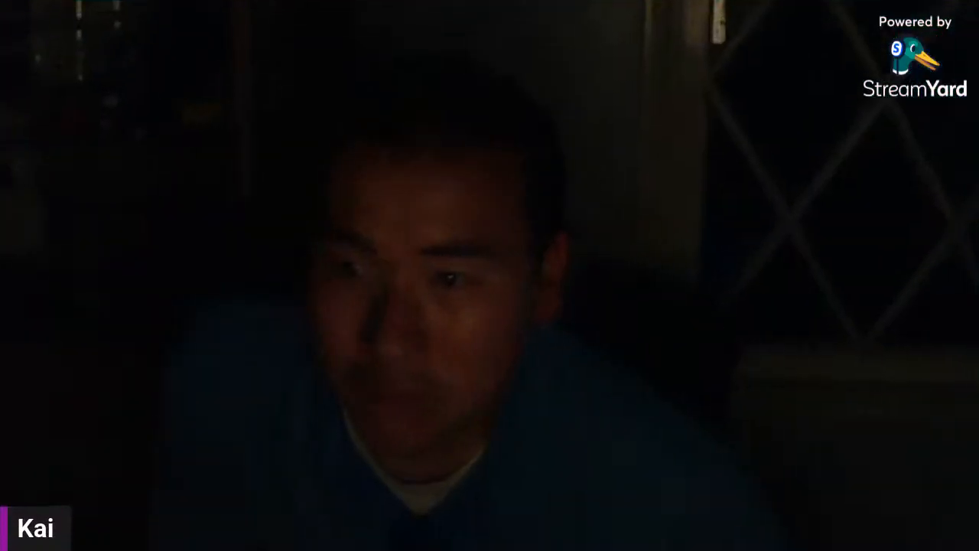